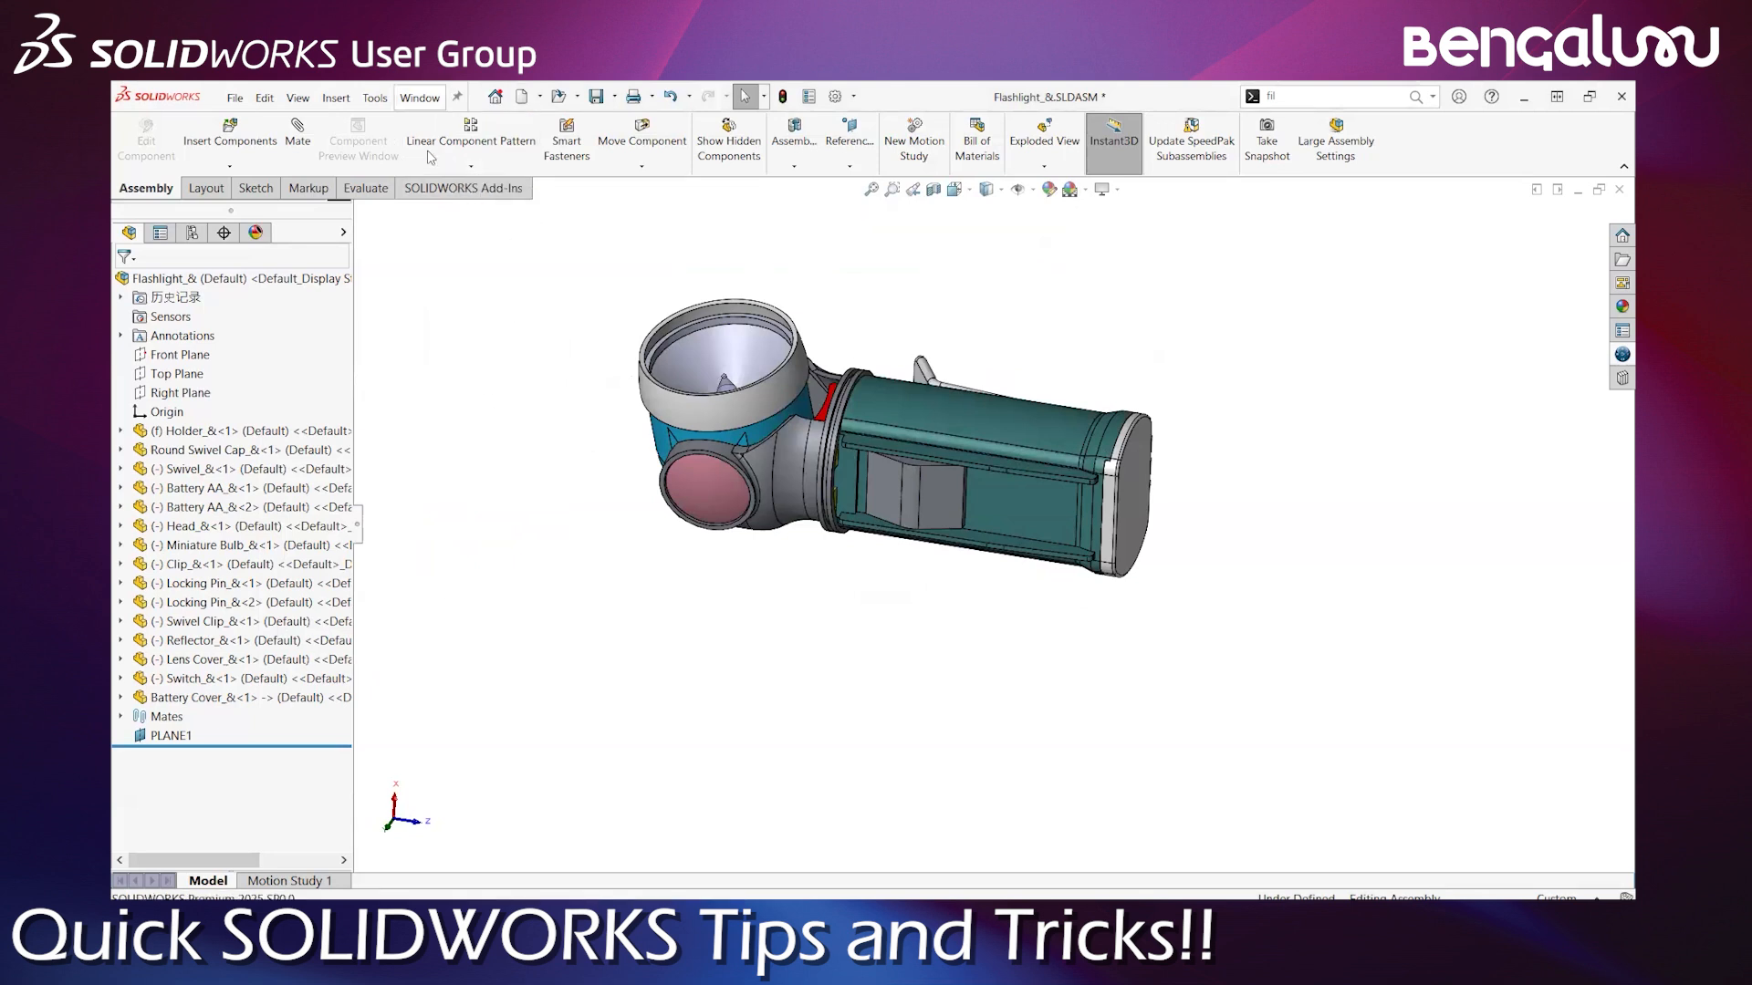
pyautogui.click(375, 98)
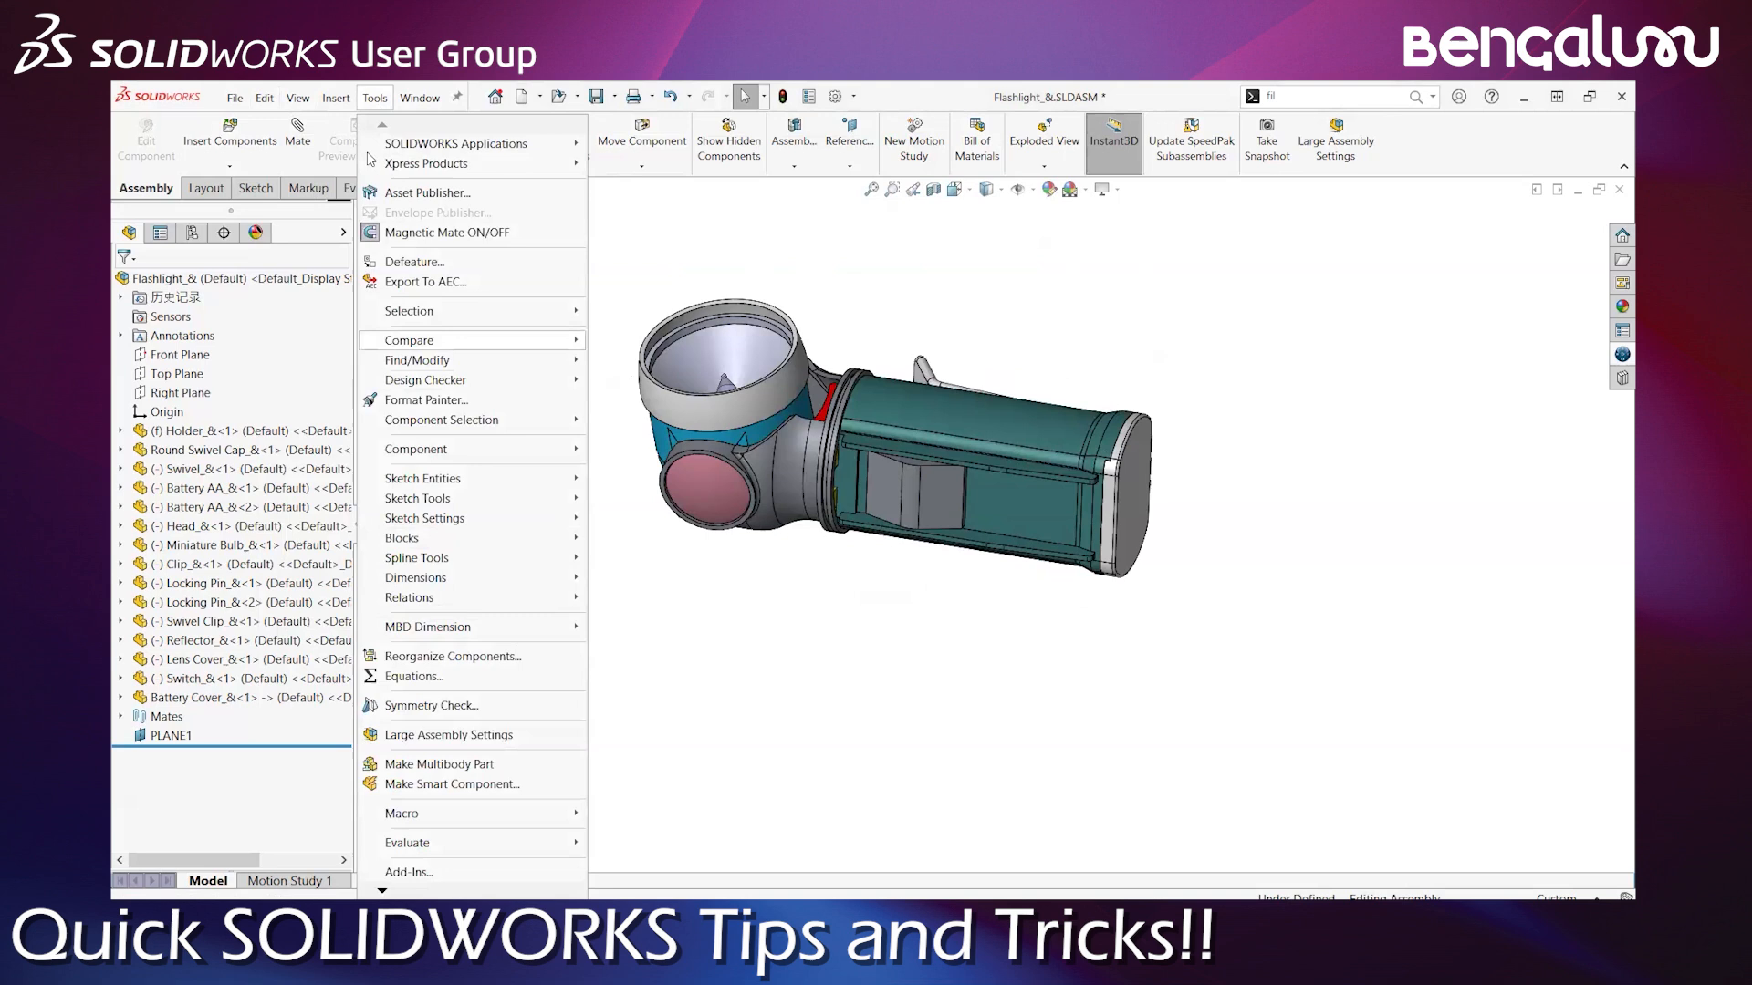
pyautogui.click(801, 690)
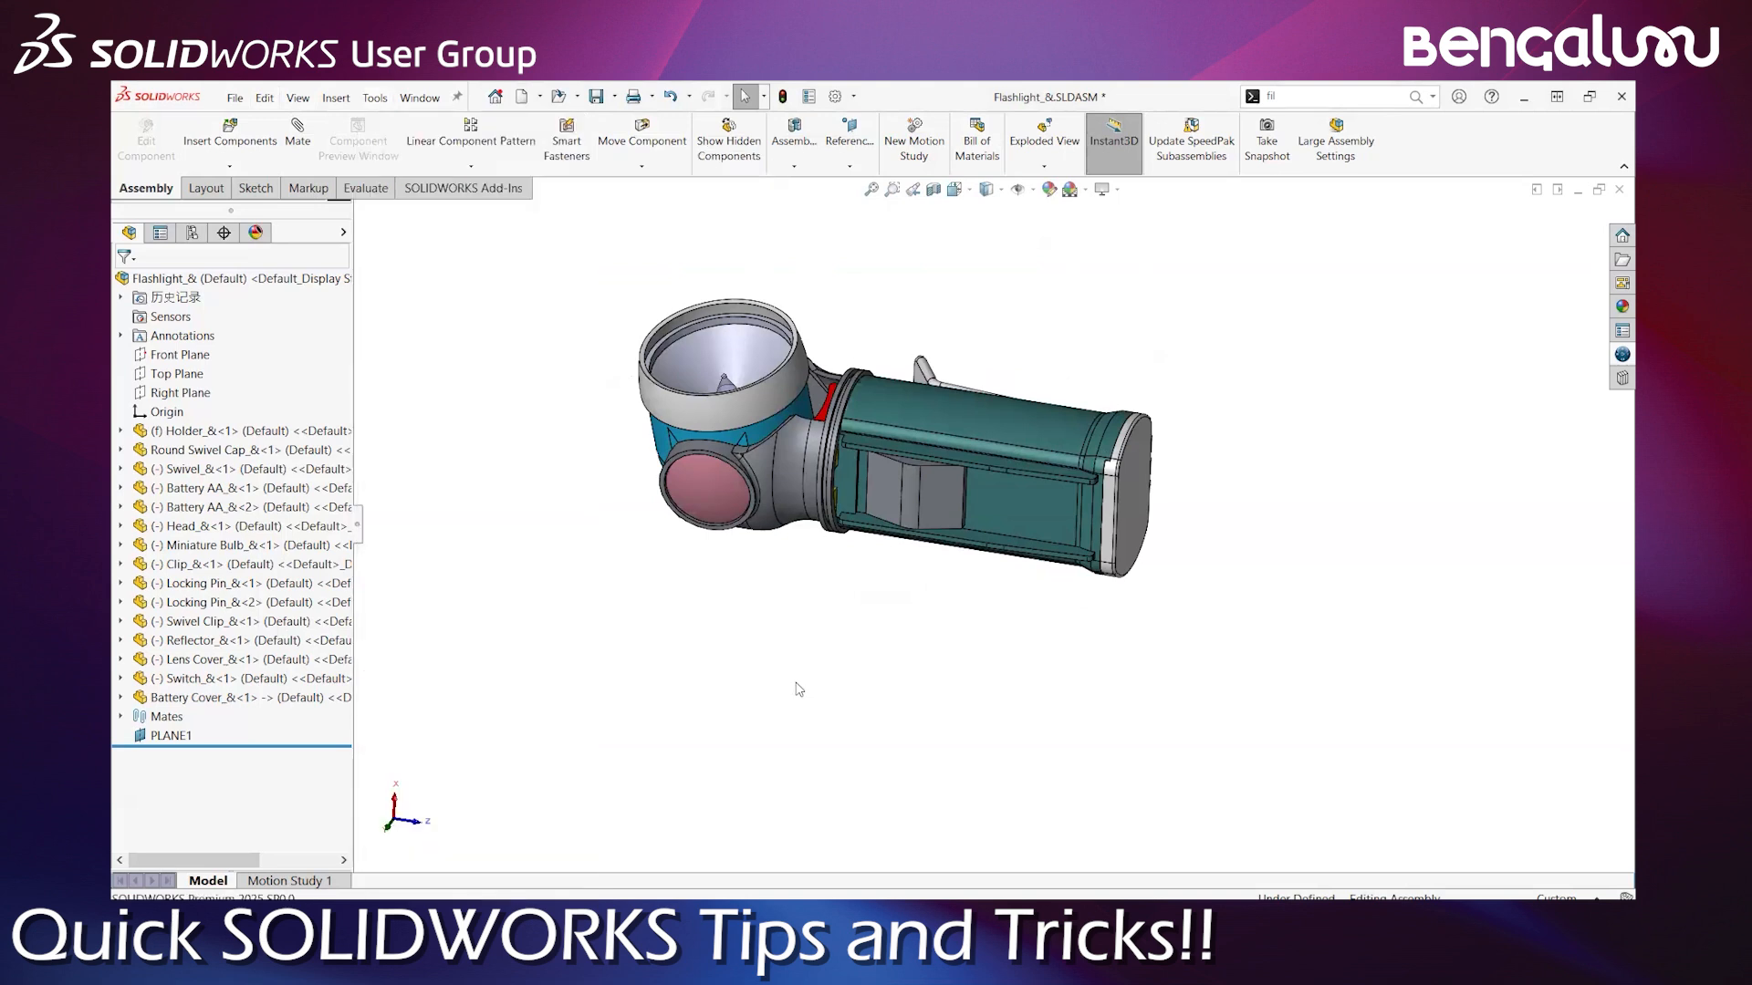
# Bring up the shortcut bar in the assembly and search all commands for "mirr"
pyautogui.press('s')
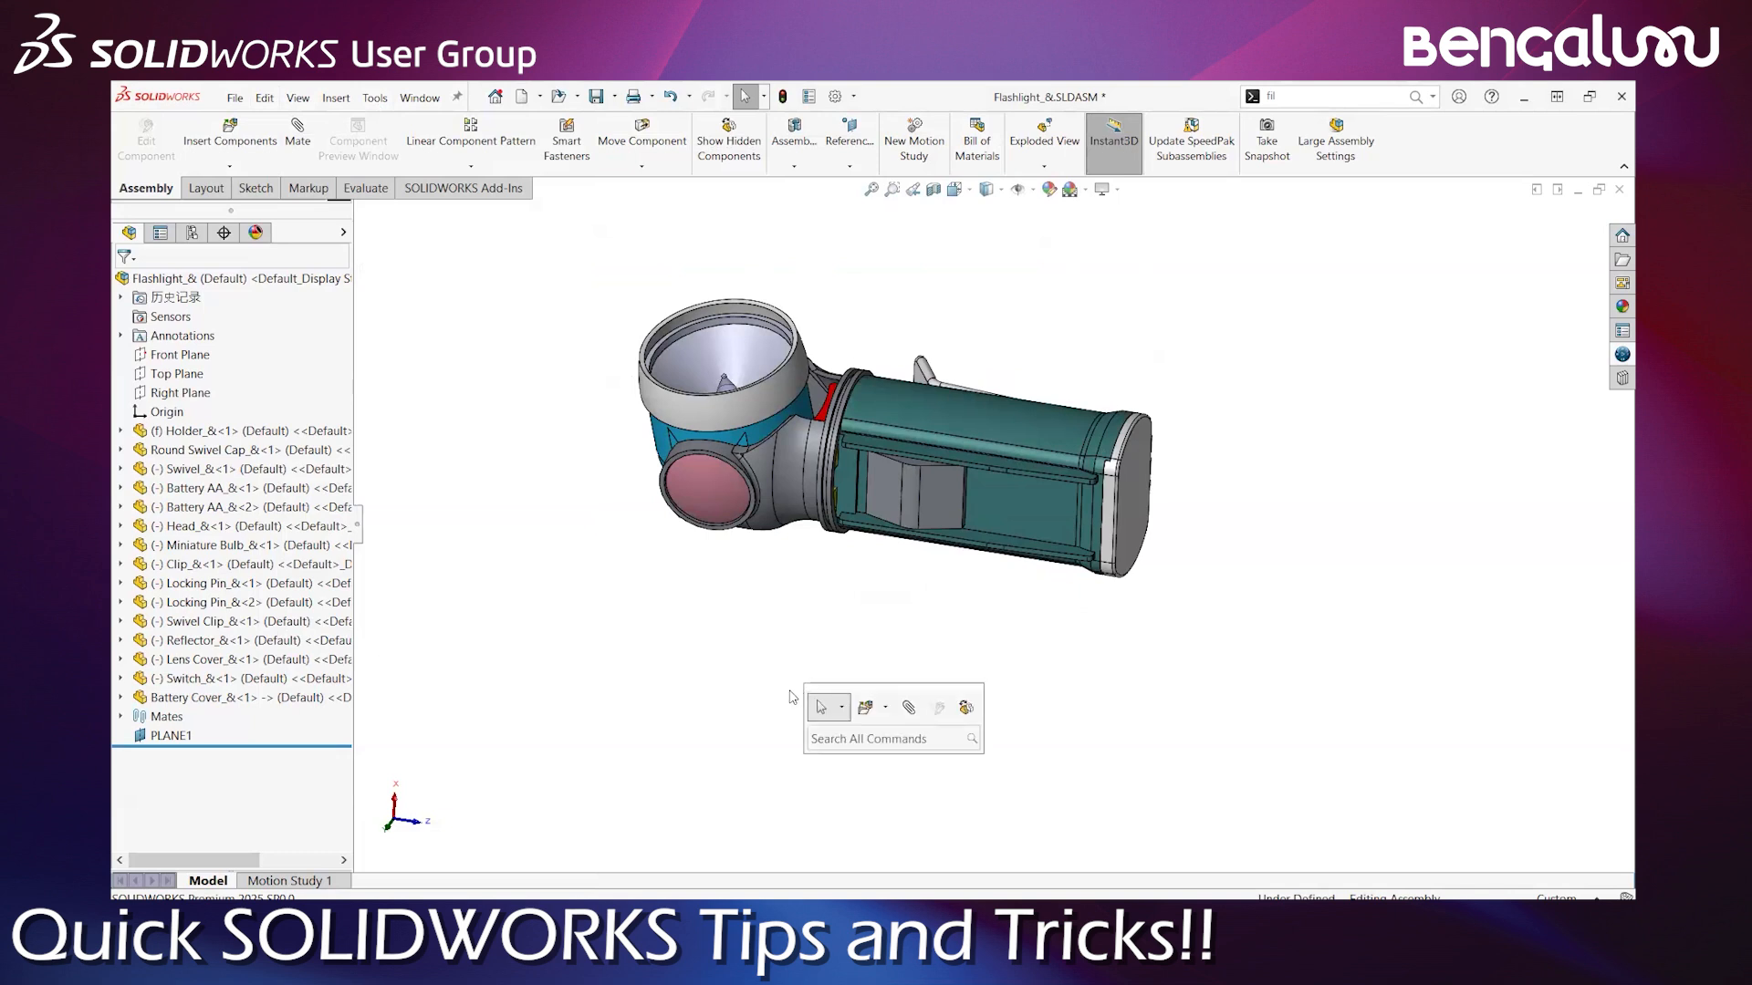
pyautogui.click(881, 741)
pyautogui.write('mirr')
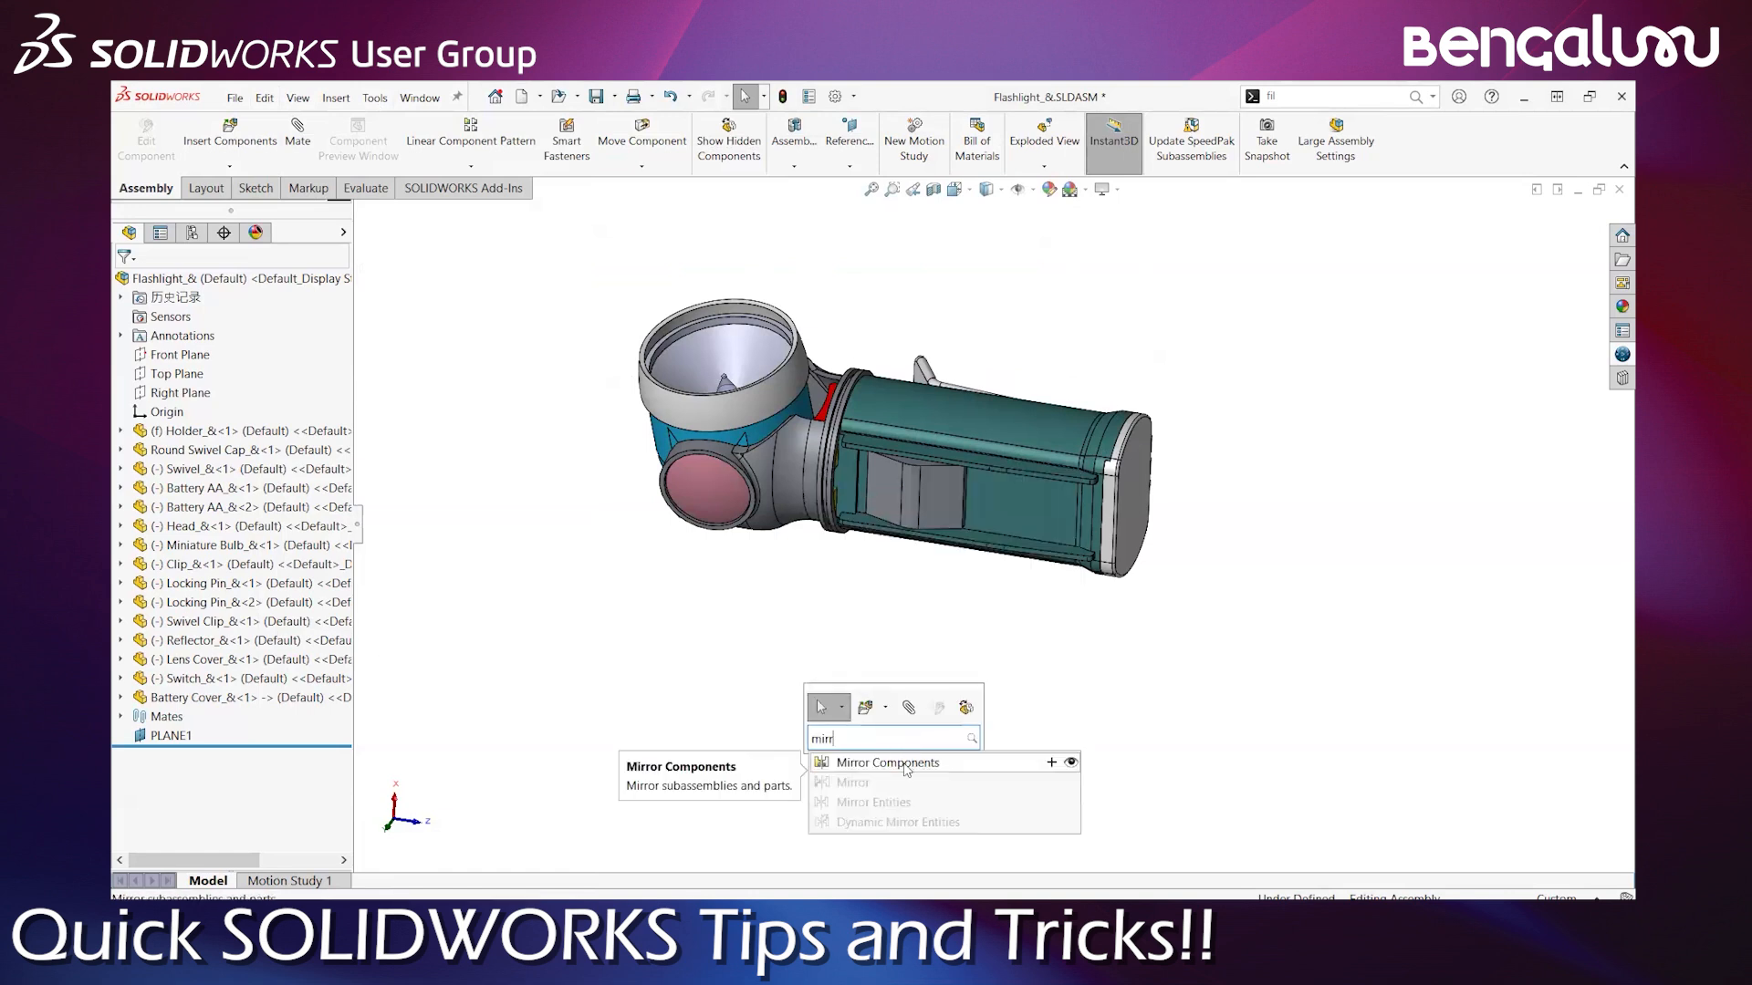
pyautogui.press('BackSpace')
pyautogui.press('BackSpace')
pyautogui.press('BackSpace')
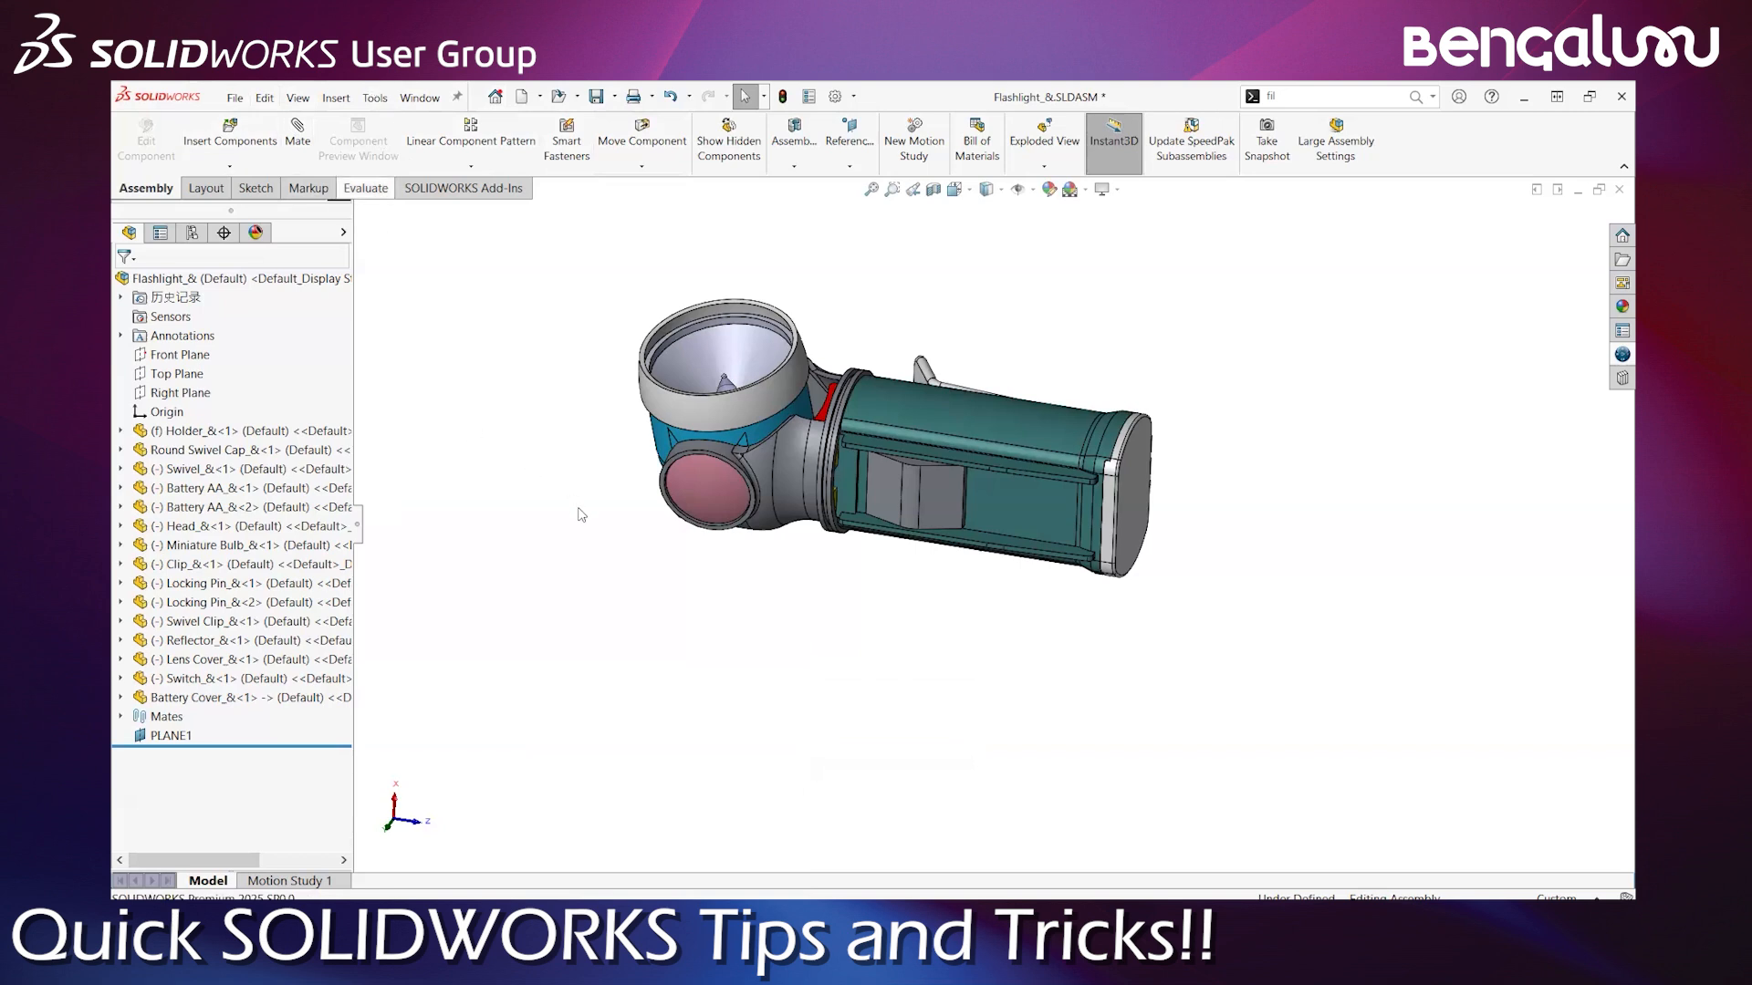
# Open the customization settings for the assembly shortcut bar
pyautogui.press('s')
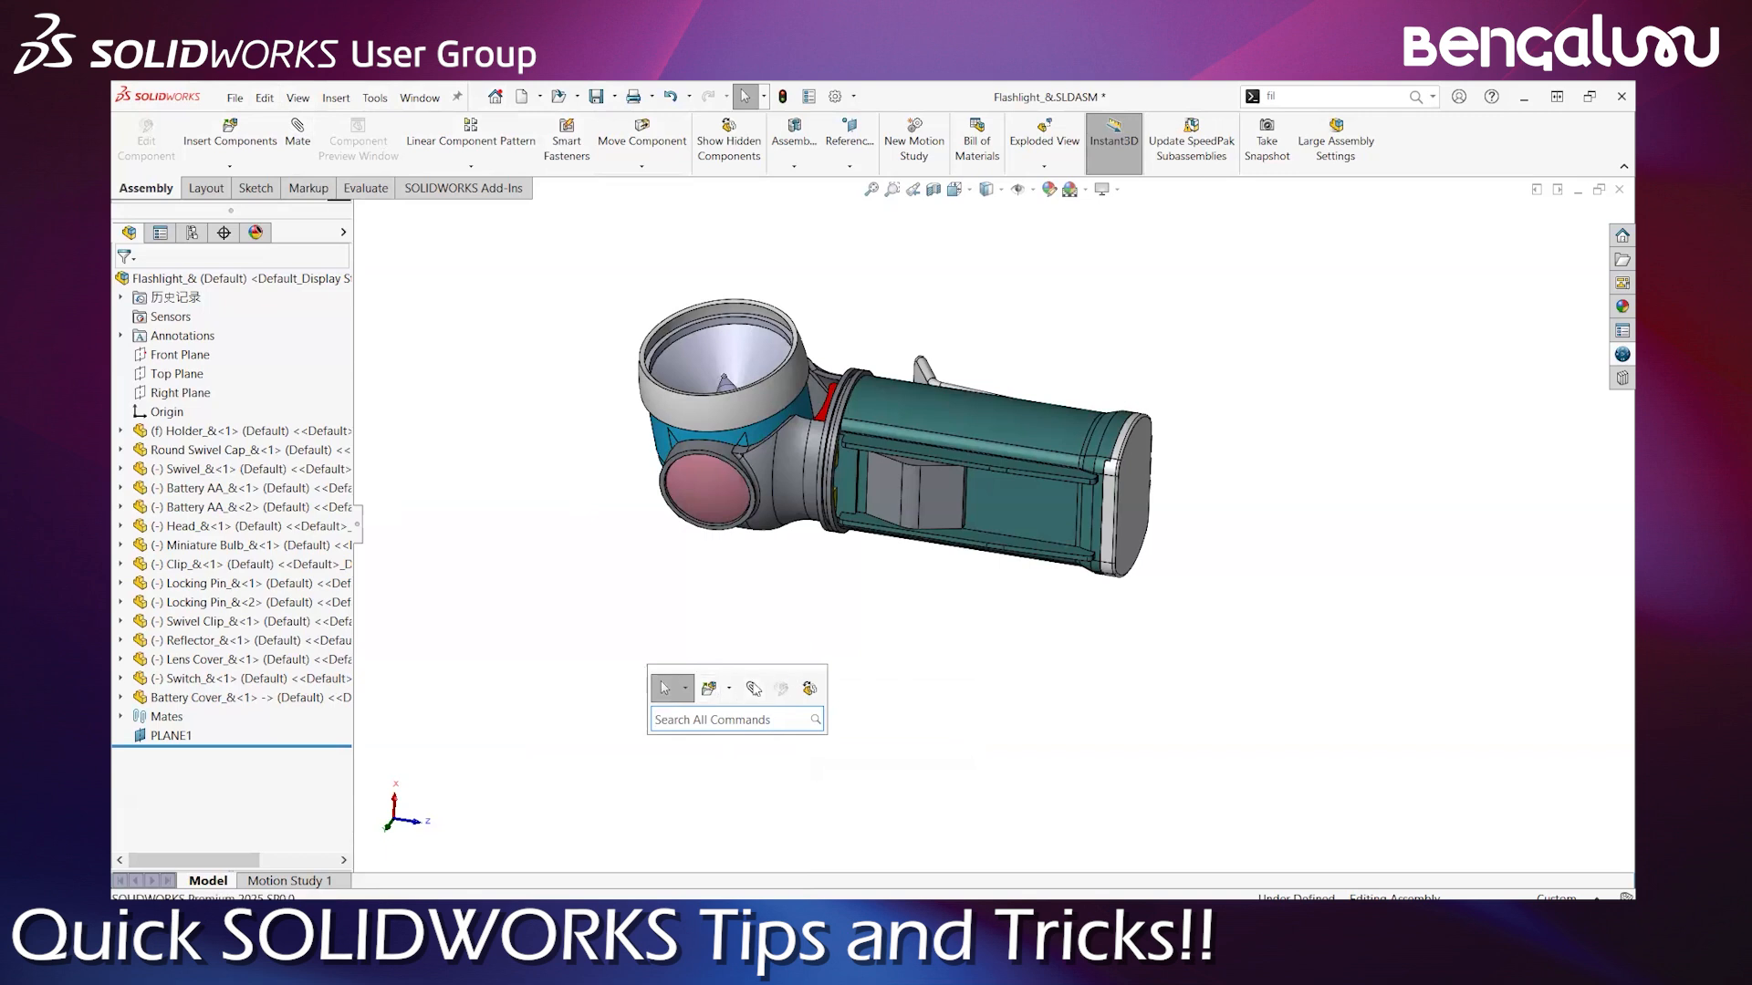
pyautogui.rightClick(748, 682)
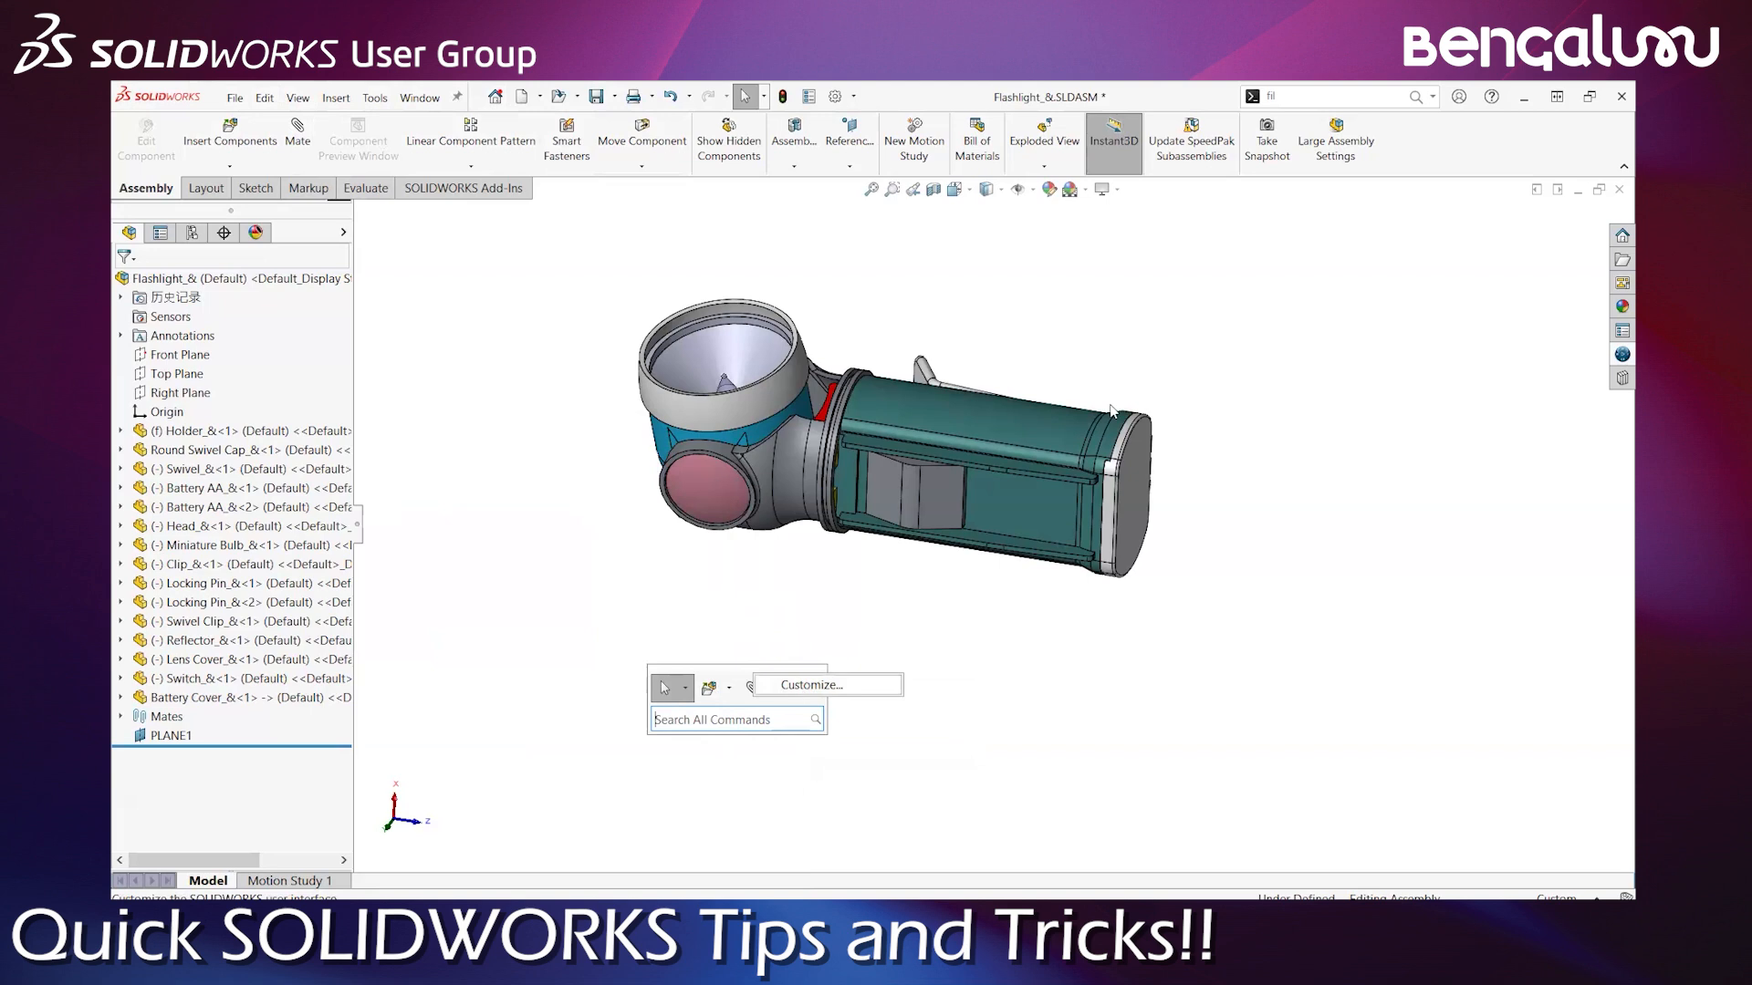
pyautogui.rightClick(1429, 141)
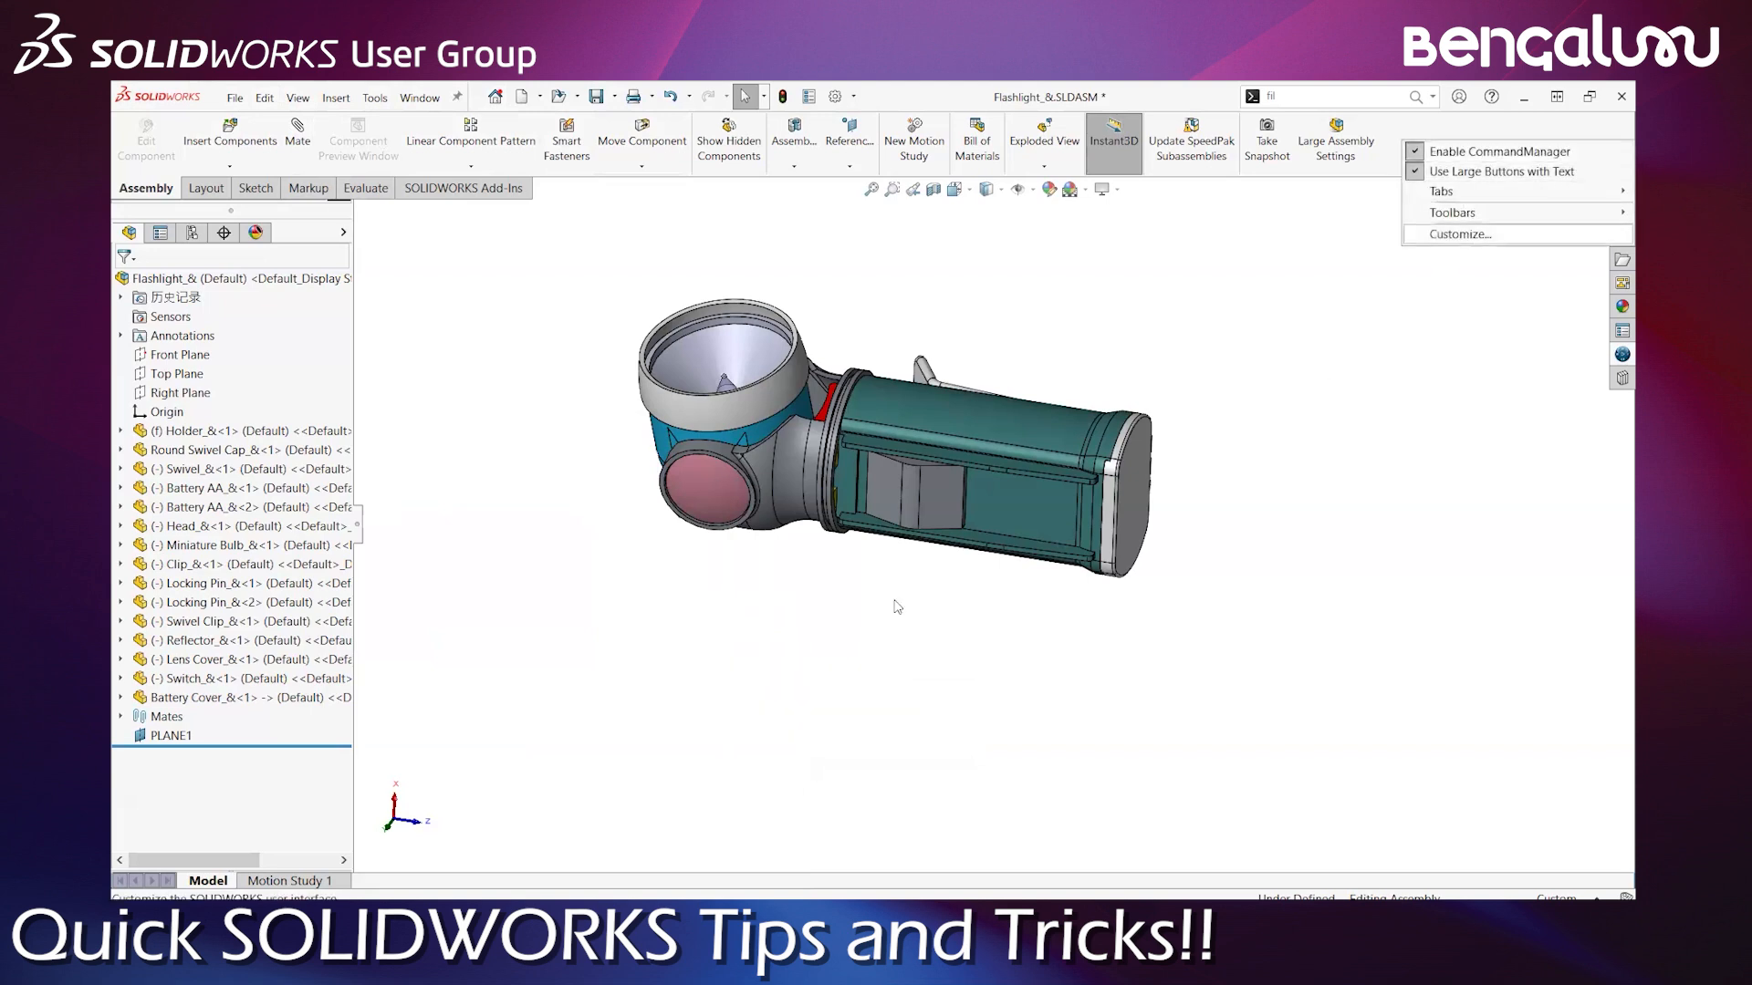
pyautogui.click(911, 614)
pyautogui.press('s')
pyautogui.rightClick(1022, 631)
pyautogui.click(1040, 635)
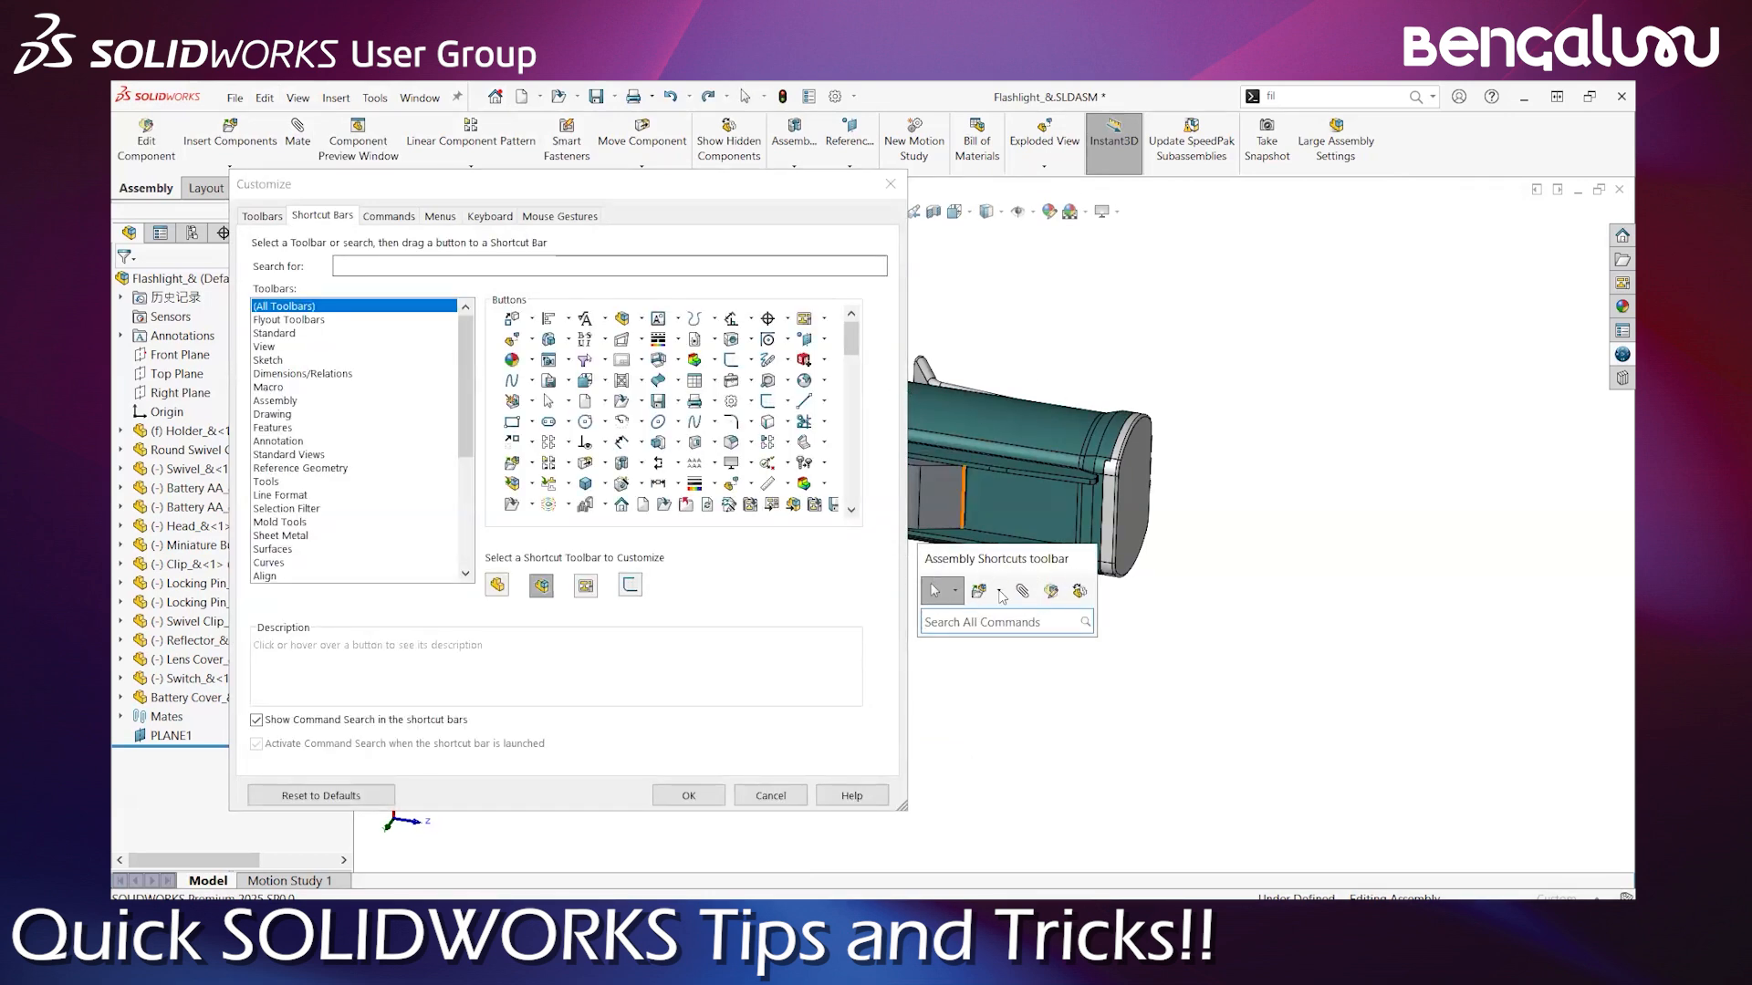
# Add the Assembly toolbar's component transparency command and its open-in-Resolved-mode command to the assembly shortcut bar
pyautogui.click(277, 402)
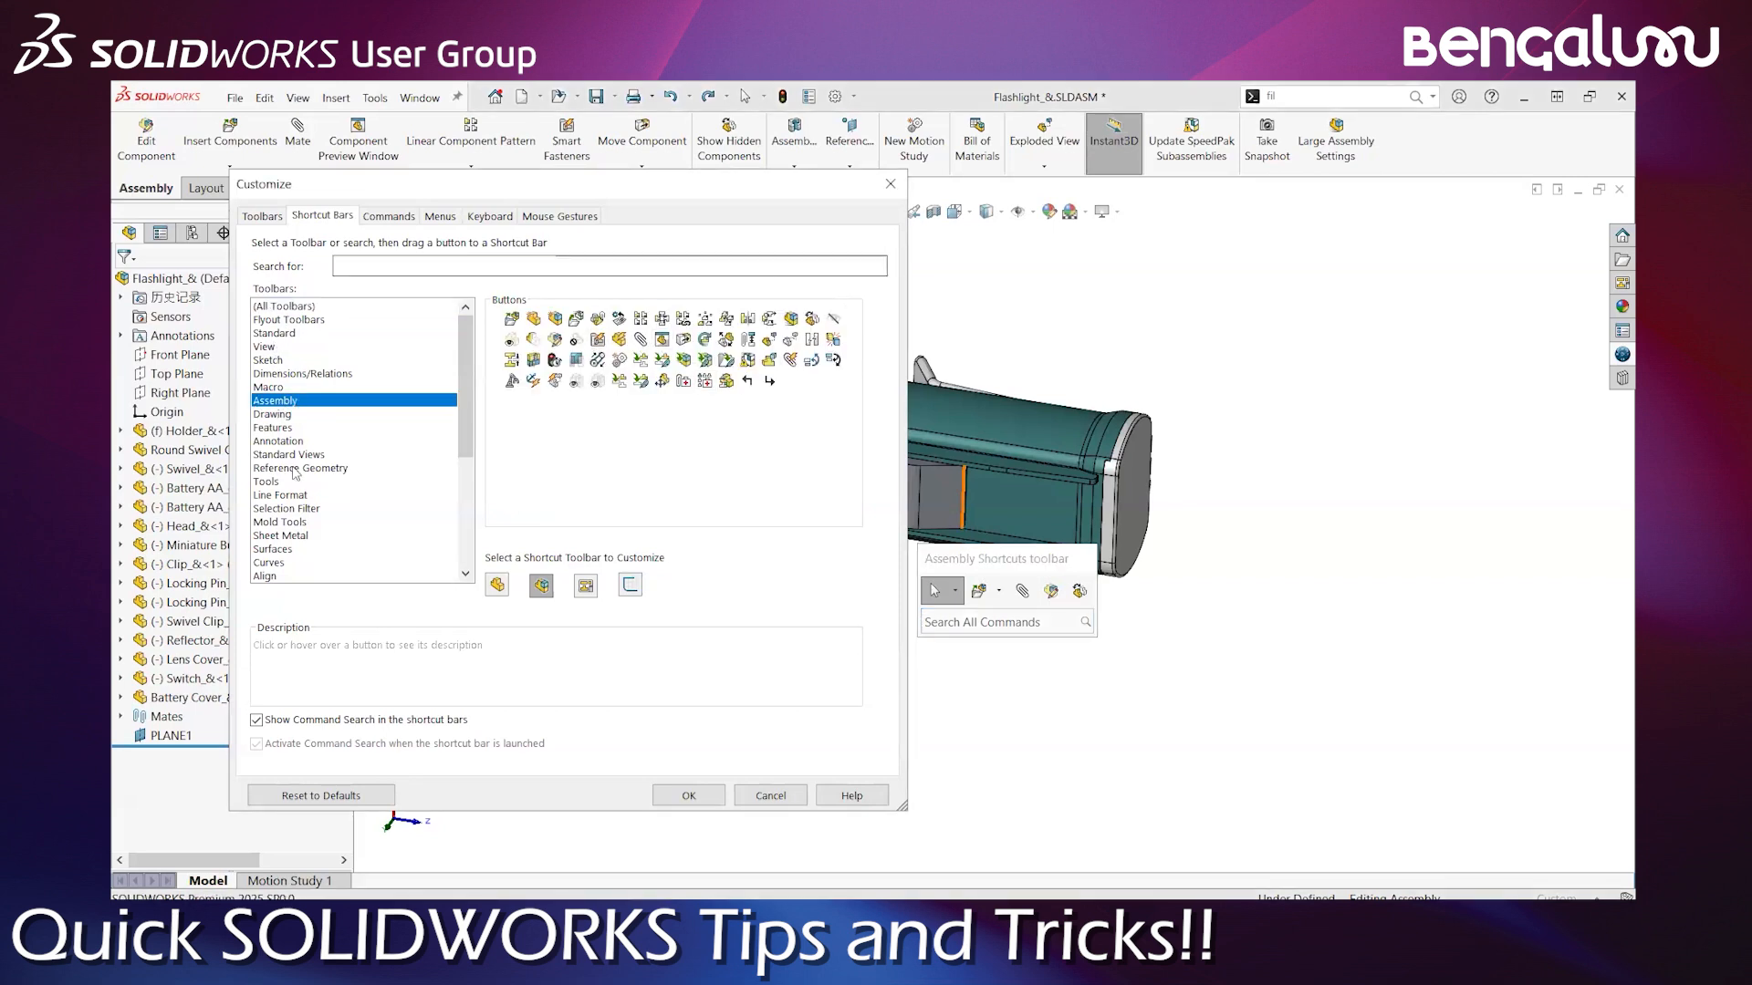
pyautogui.moveTo(576, 360); pyautogui.dragTo(1095, 593)
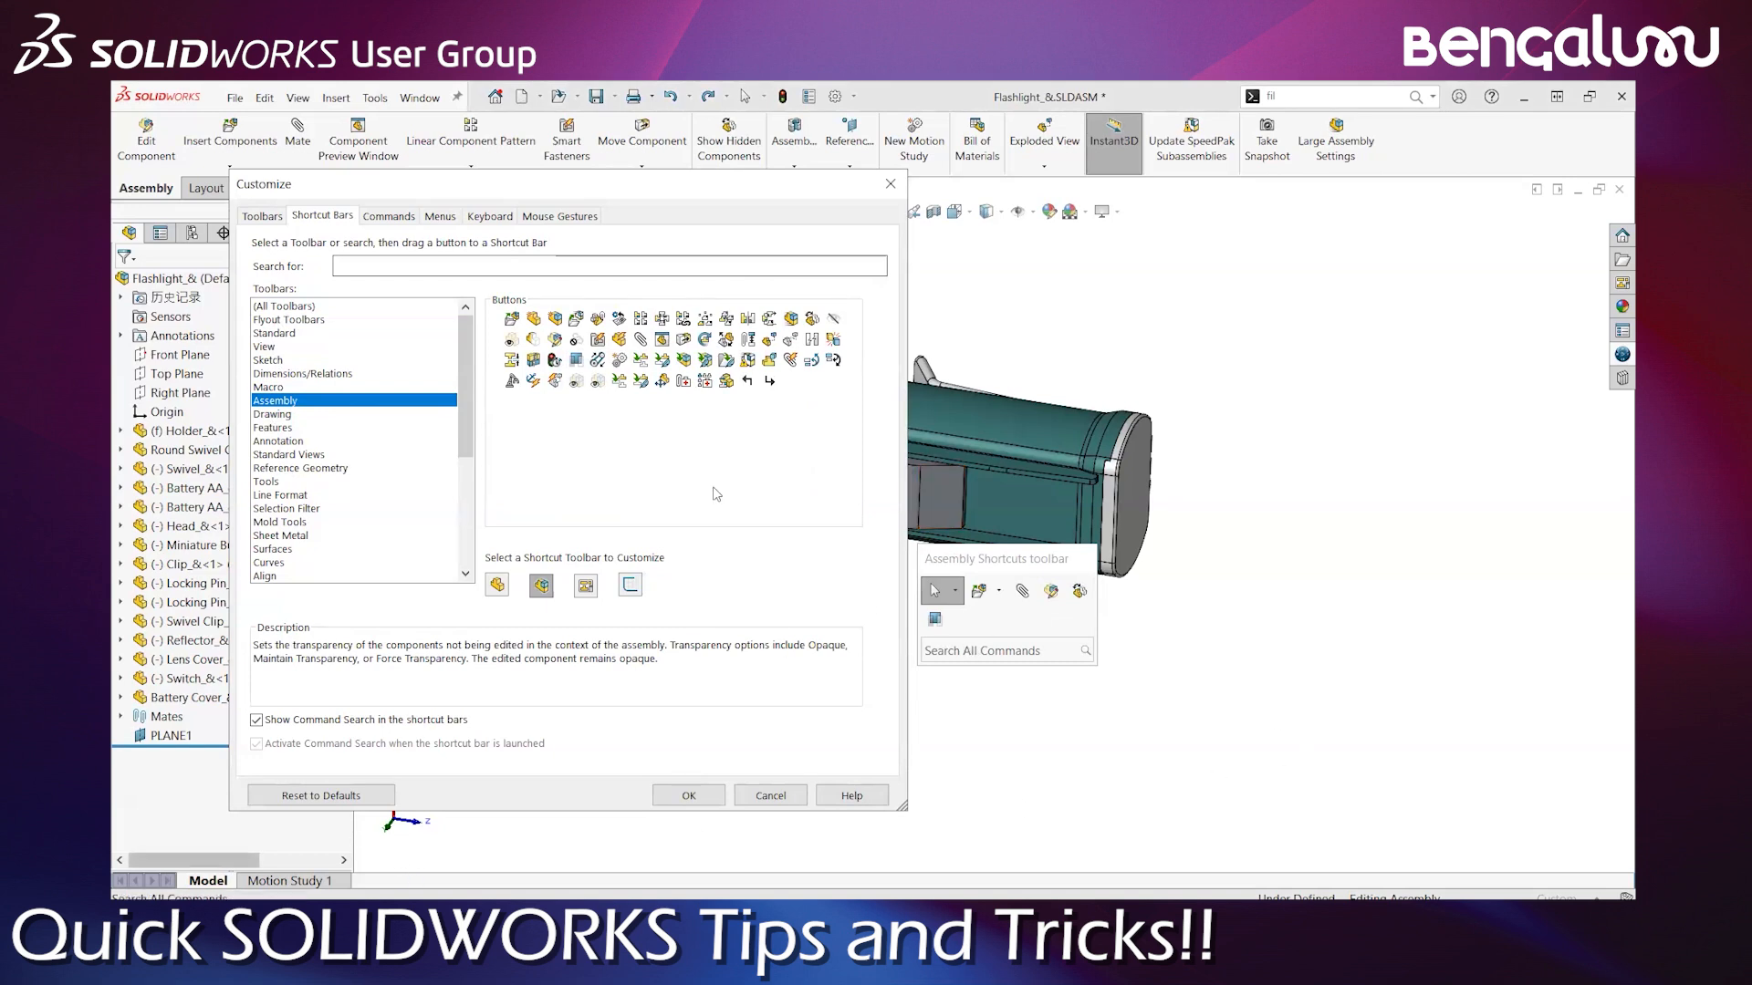
pyautogui.moveTo(683, 359); pyautogui.dragTo(973, 622)
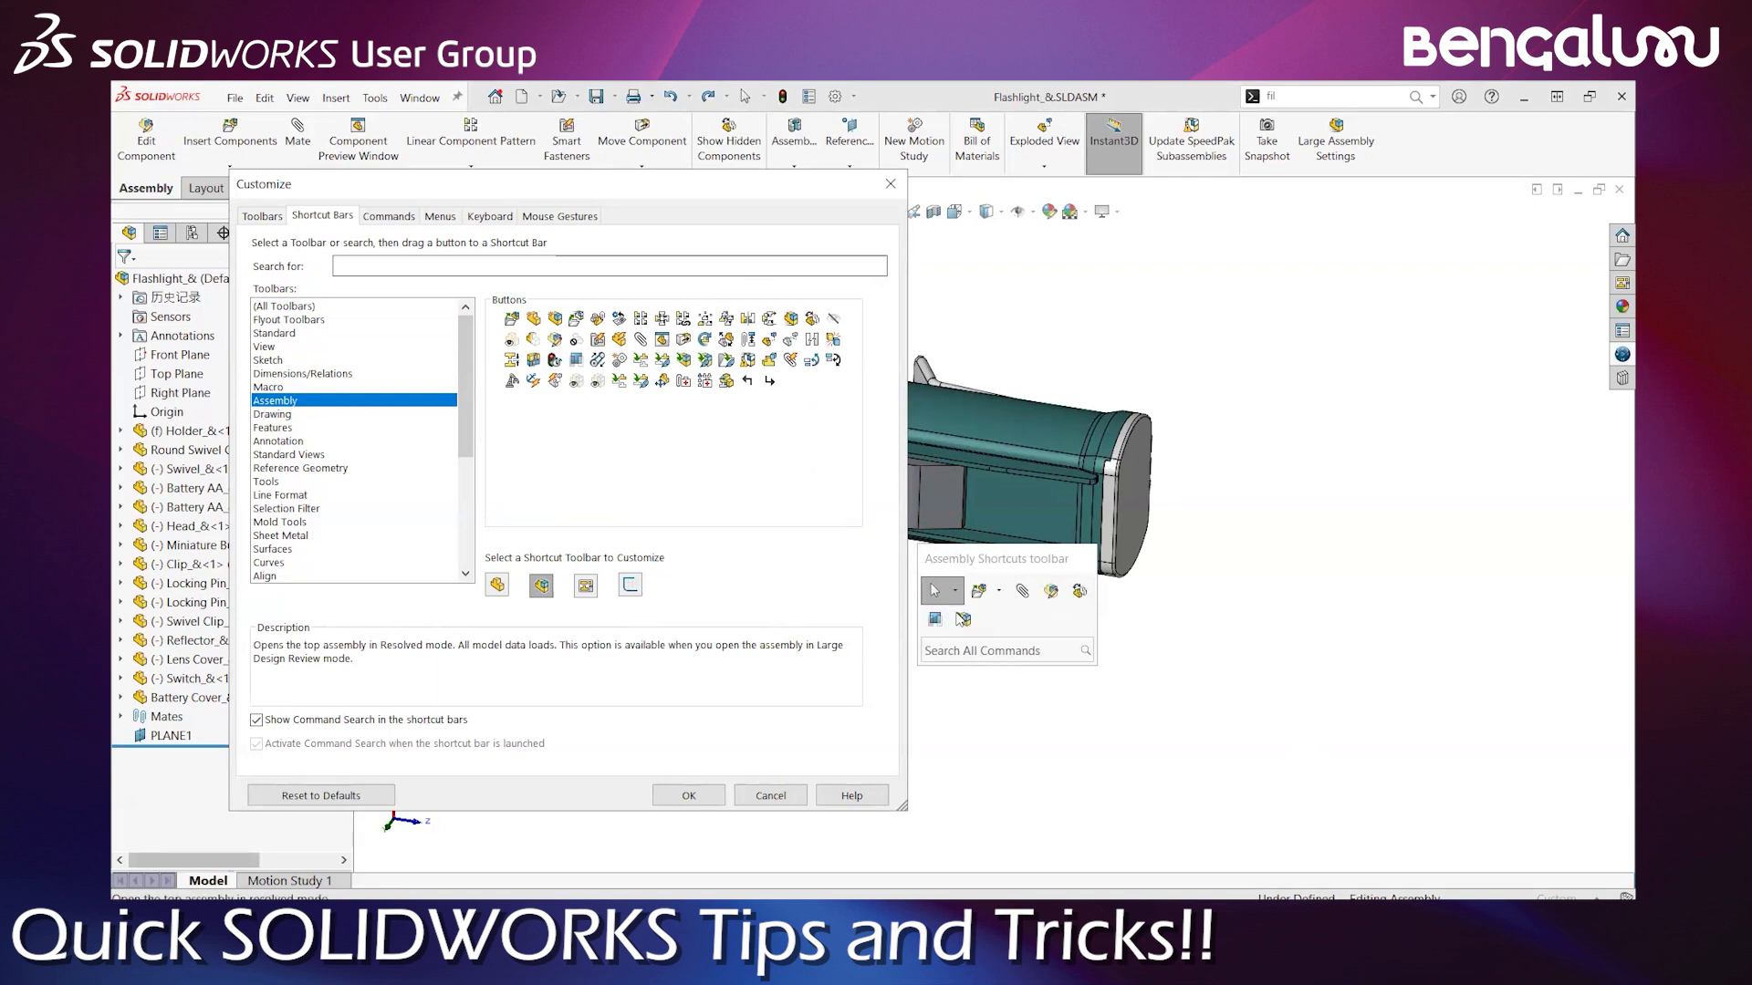
pyautogui.click(891, 184)
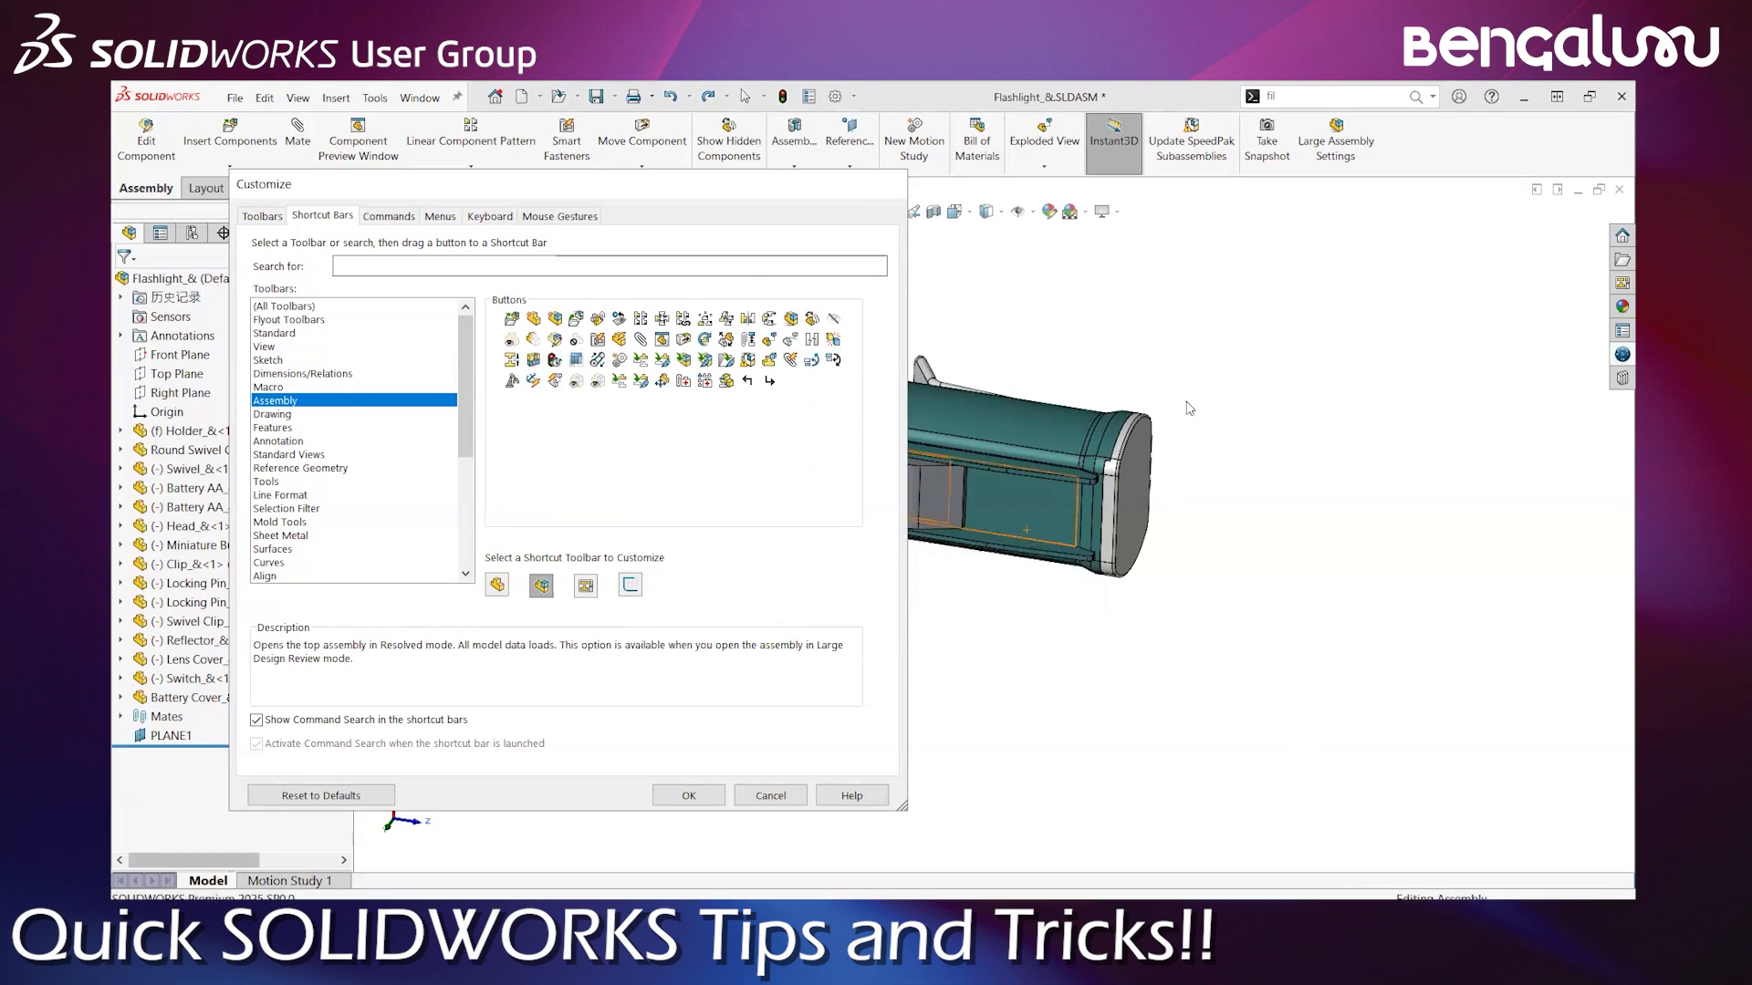
# Open the Holder part on its own and view the customization of its part shortcut bar
pyautogui.click(1034, 411)
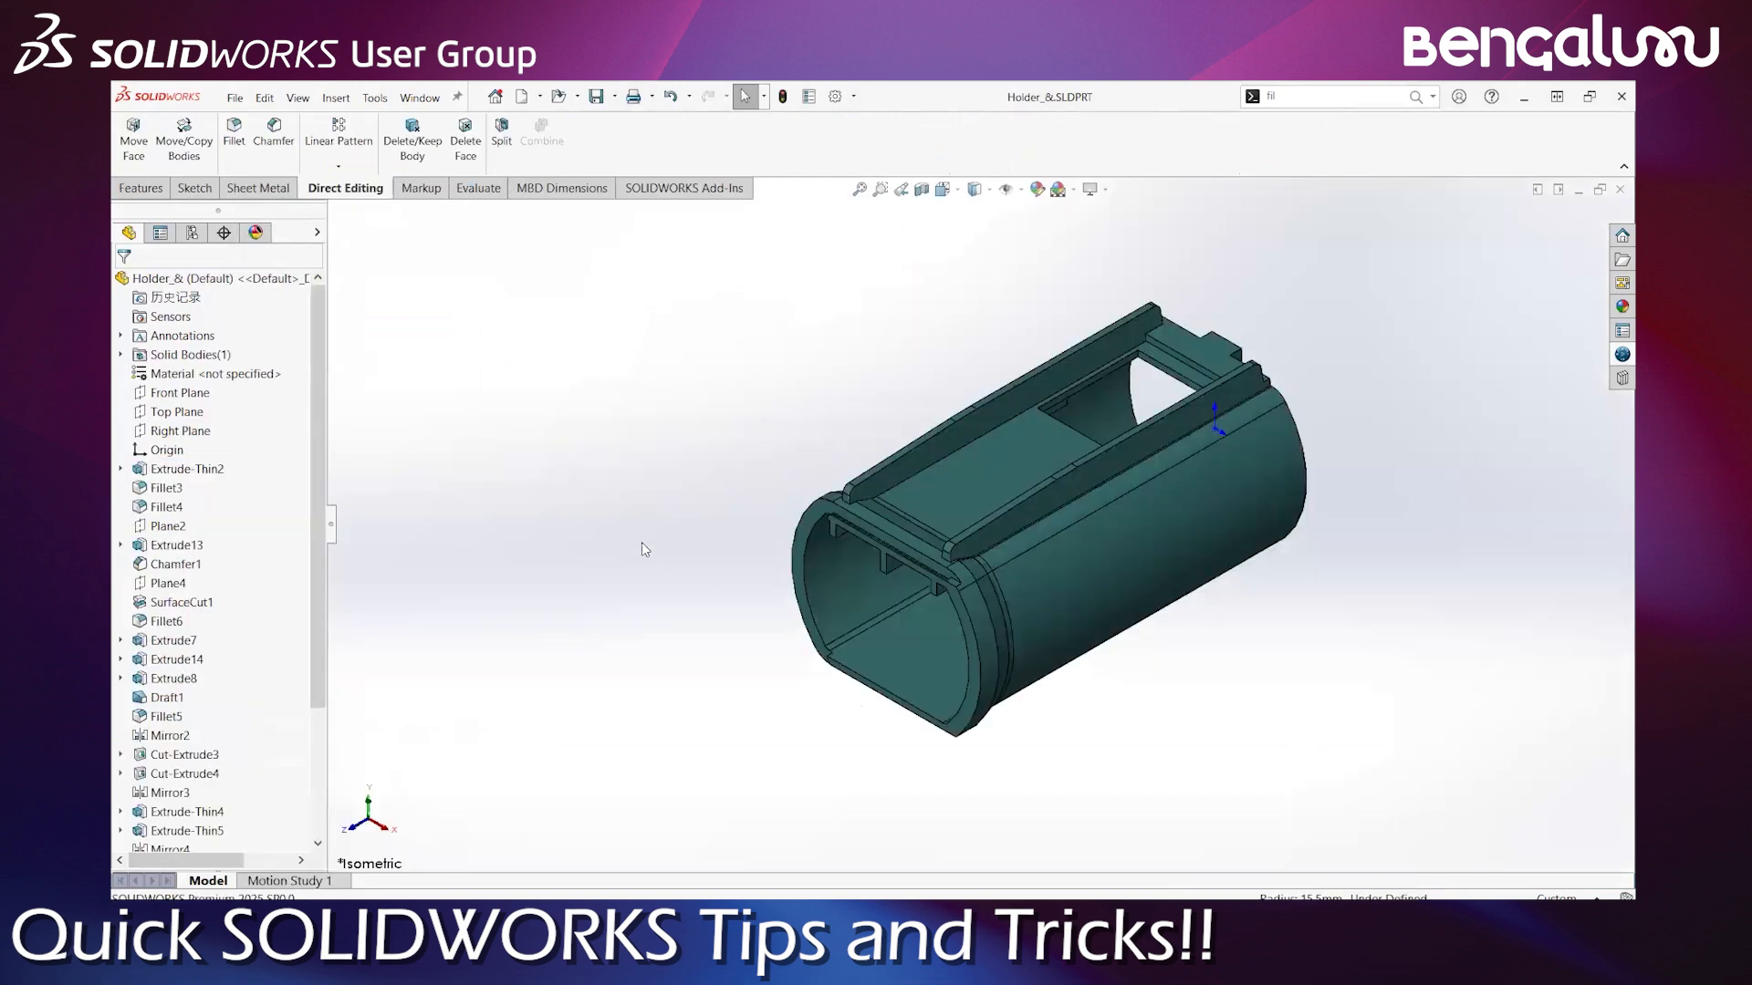
pyautogui.moveTo(642, 548); pyautogui.dragTo(616, 496, button='middle')
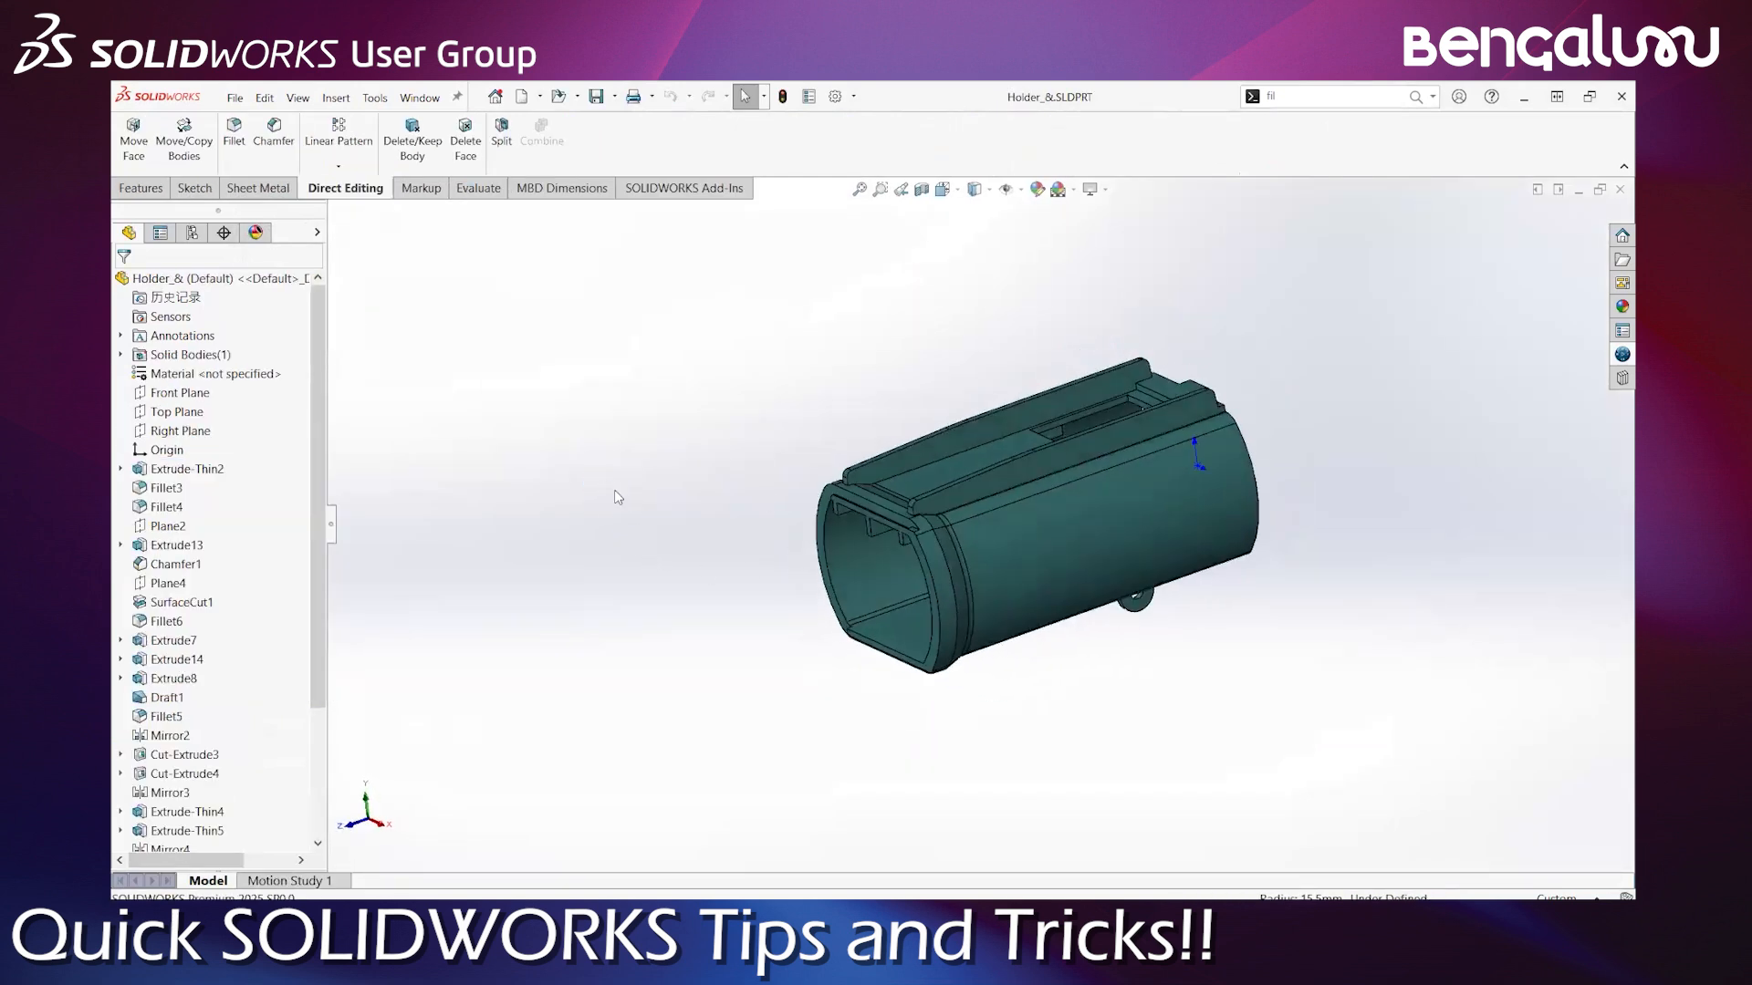
pyautogui.press('s')
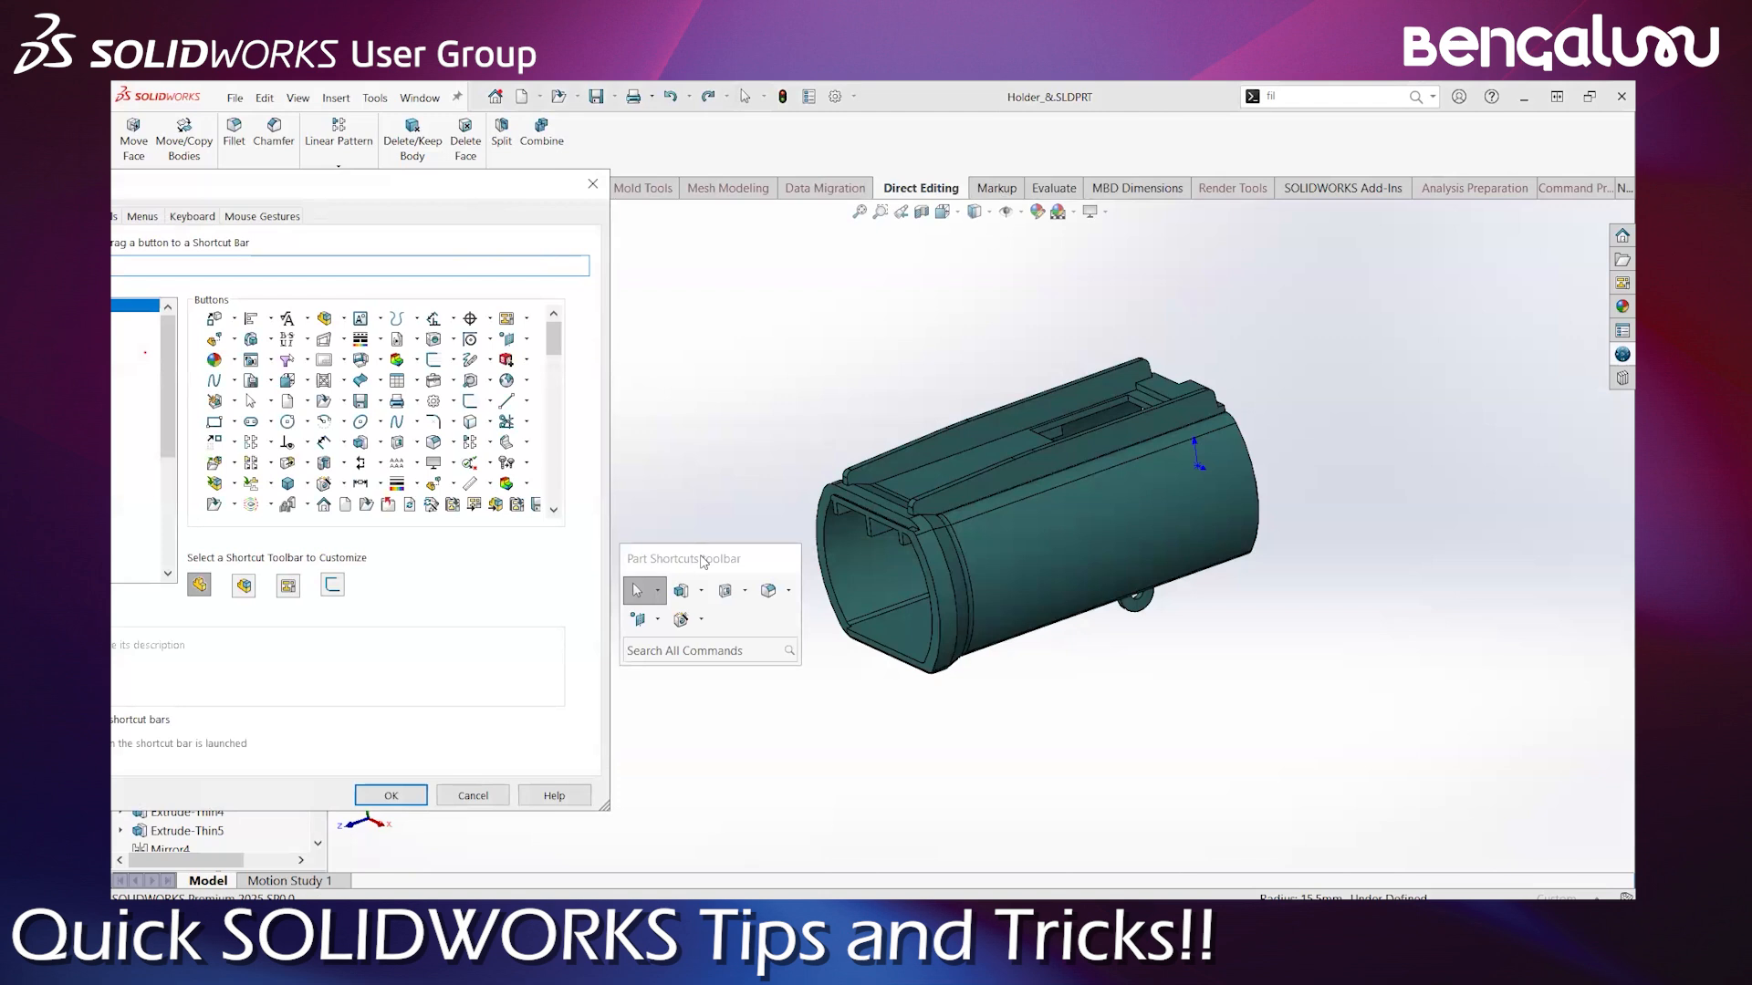
pyautogui.moveTo(414, 193); pyautogui.dragTo(510, 203)
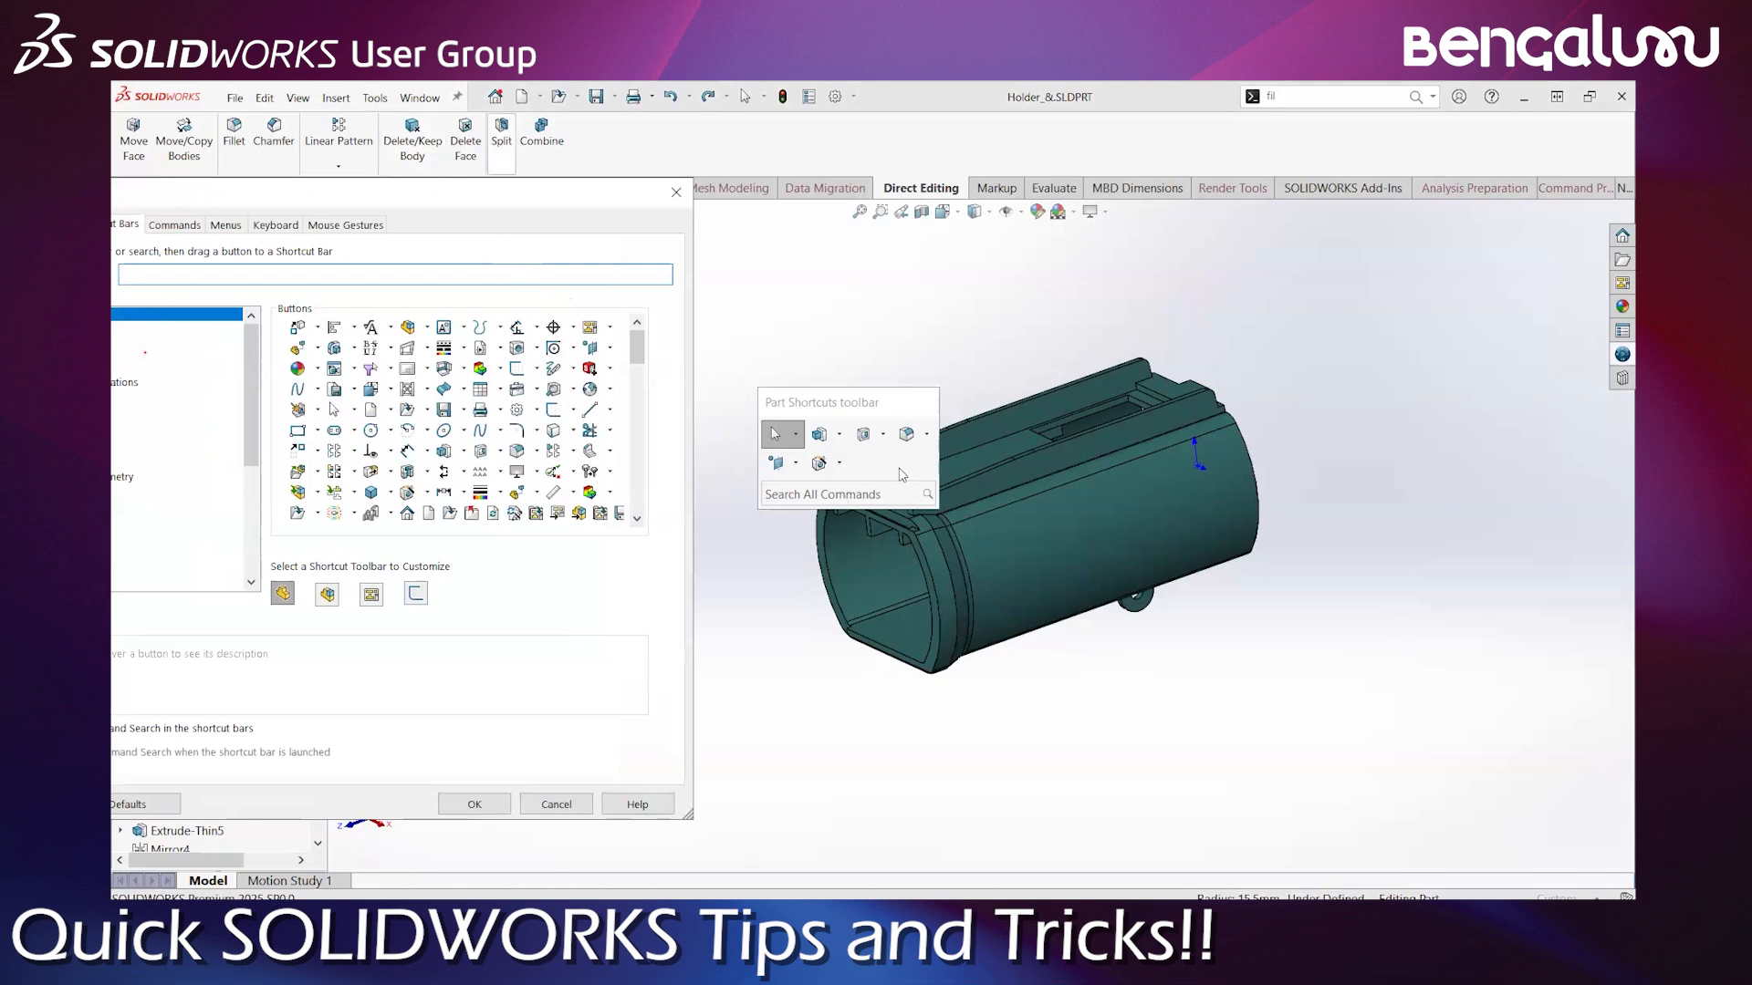
pyautogui.click(676, 191)
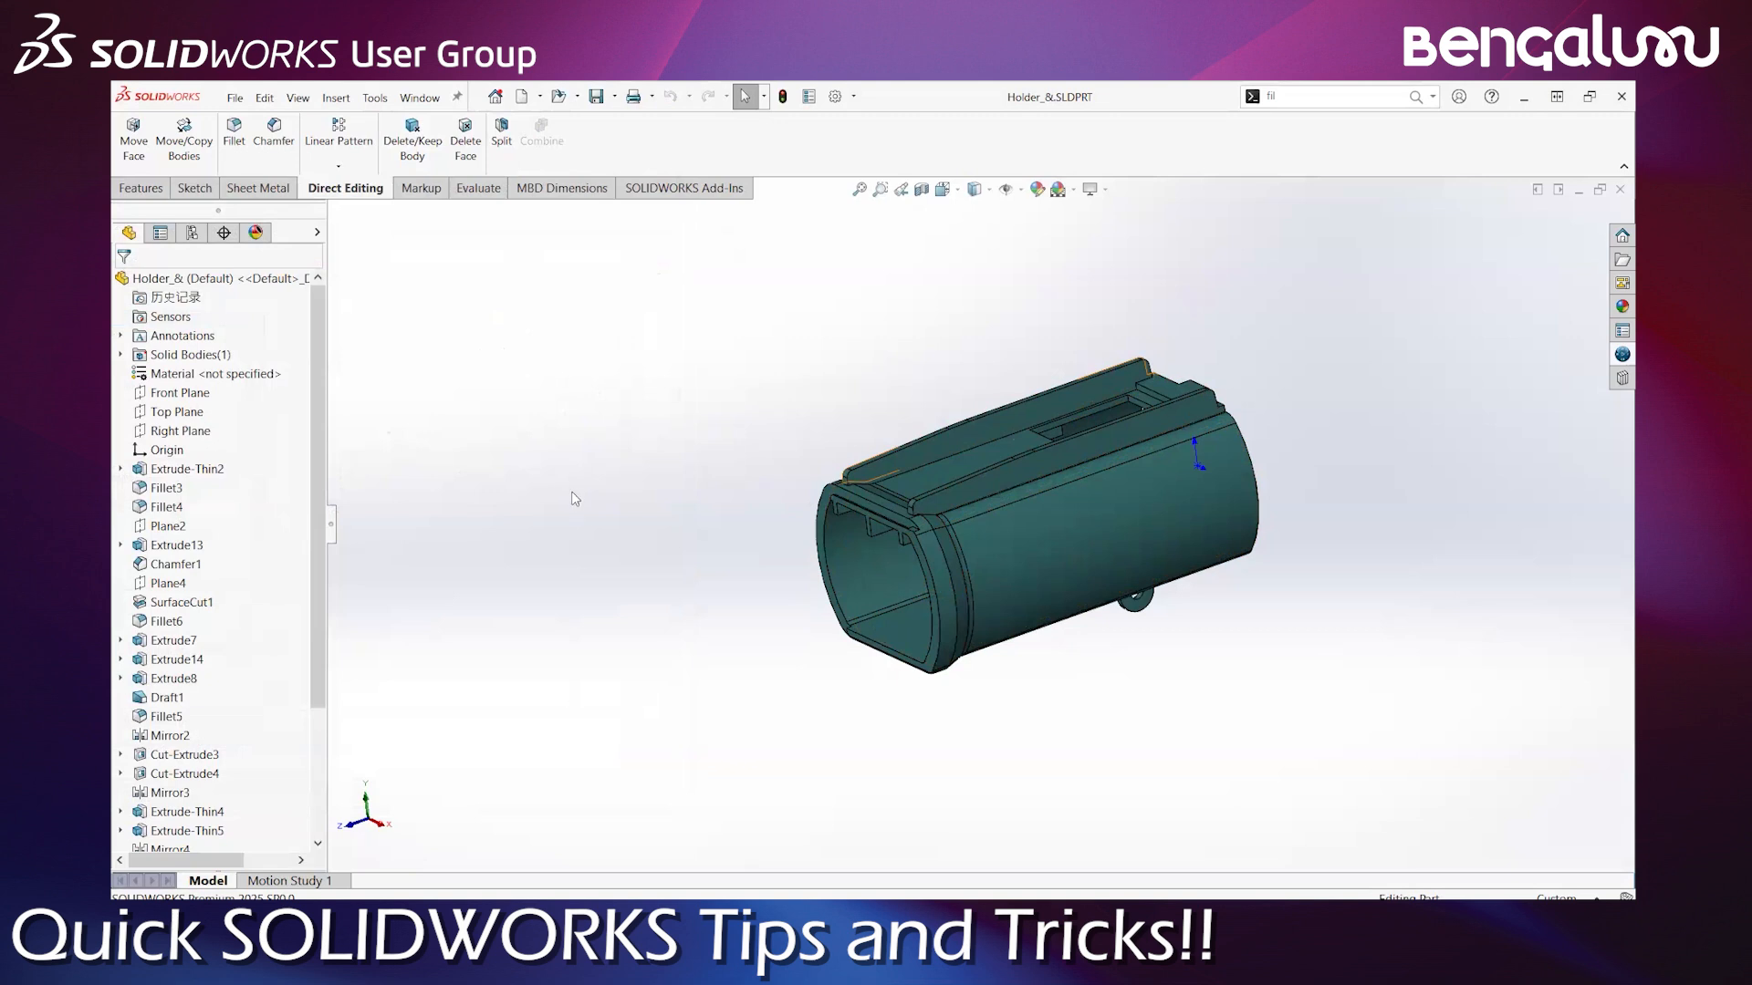
# Start a sketch on the ring-shaped face at the open end of the Holder
pyautogui.scroll(-4, 839, 498)
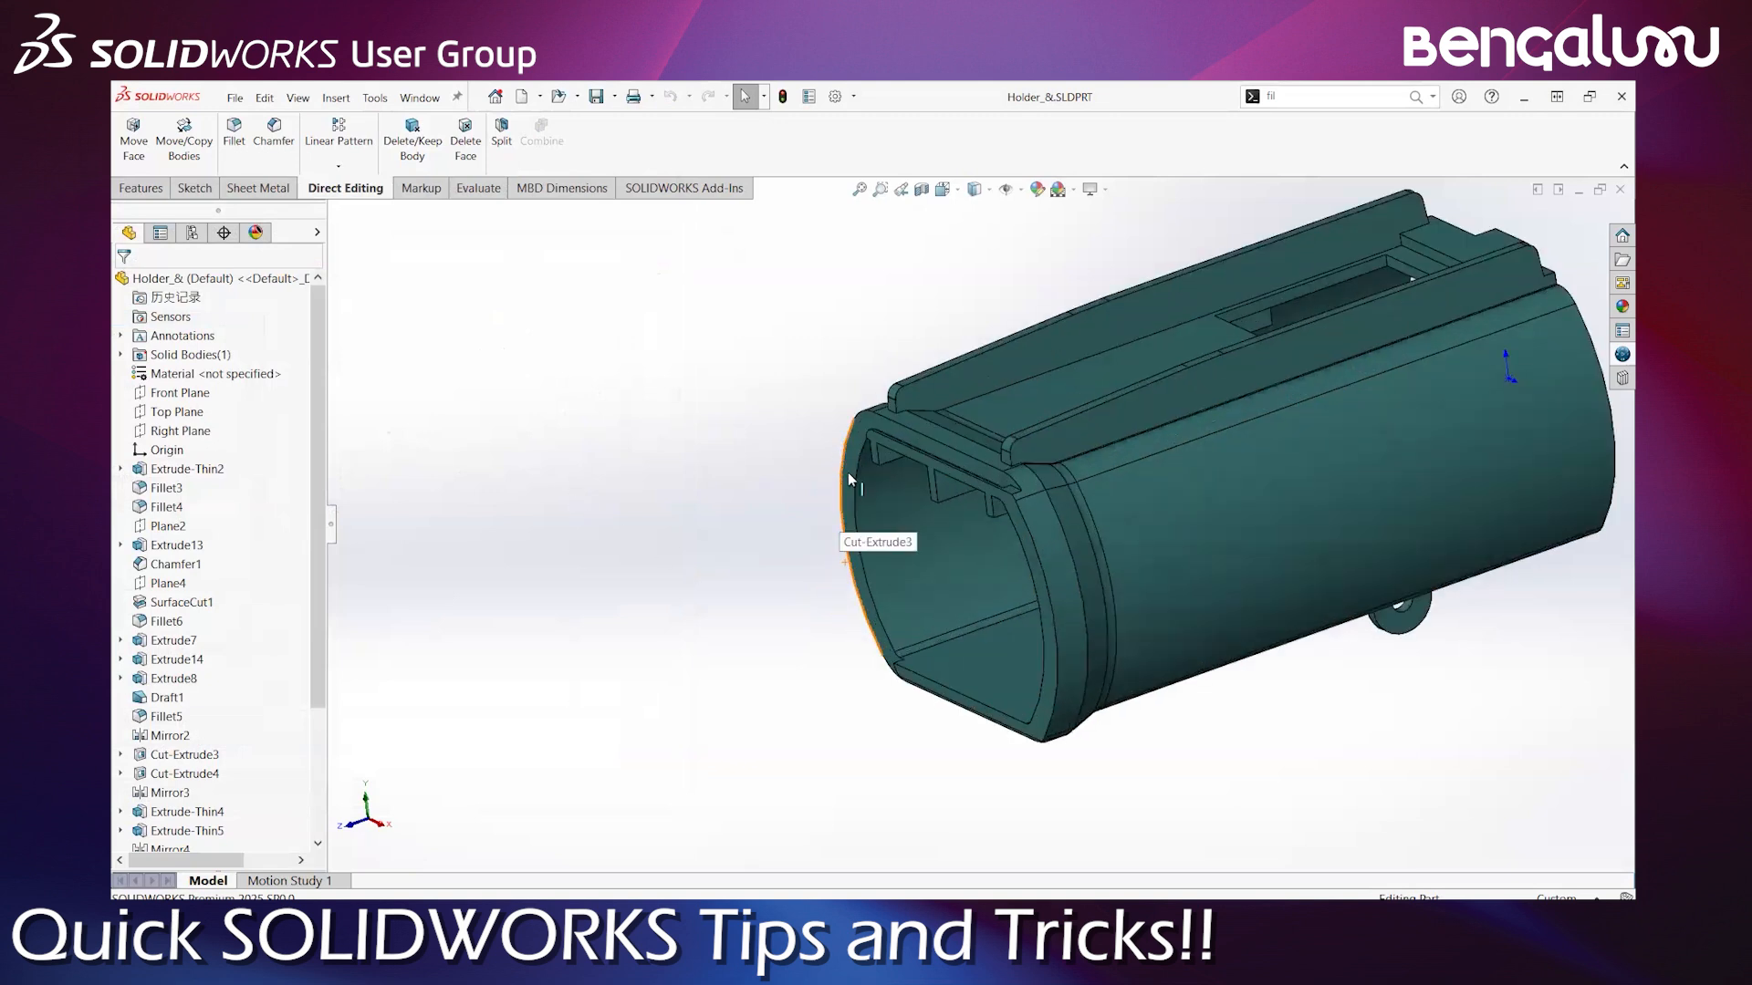
pyautogui.click(847, 472)
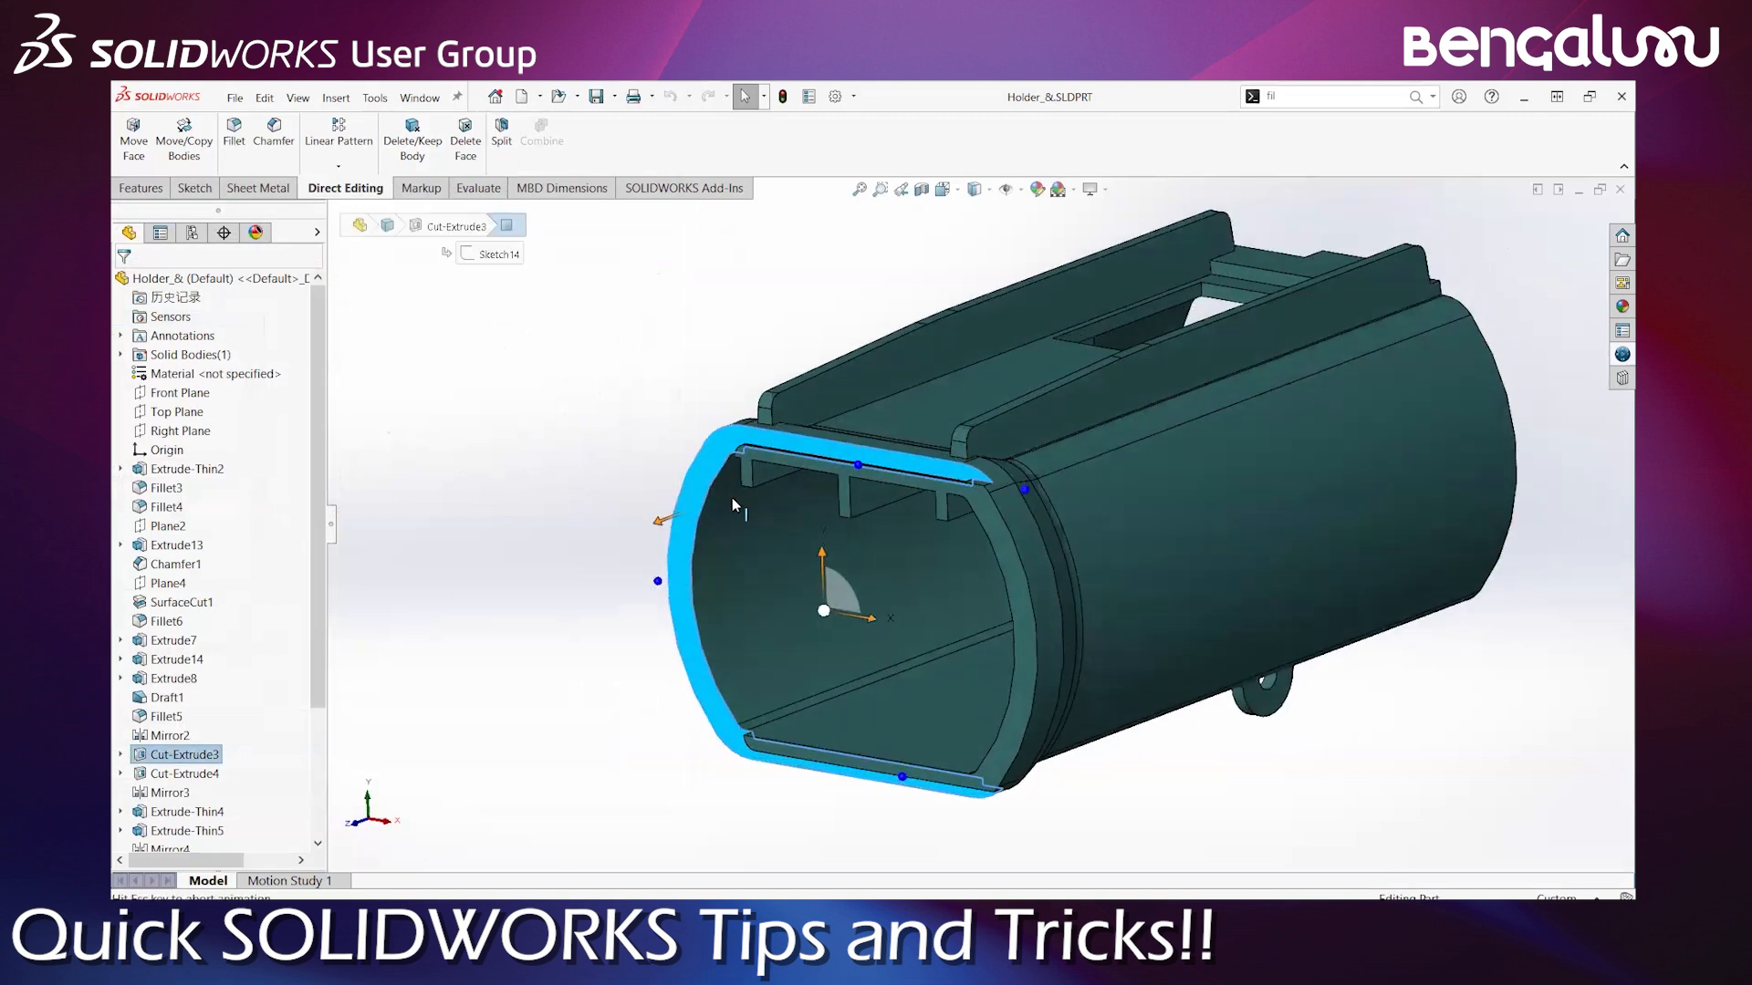
pyautogui.click(650, 542)
pyautogui.scroll(5, 680, 565)
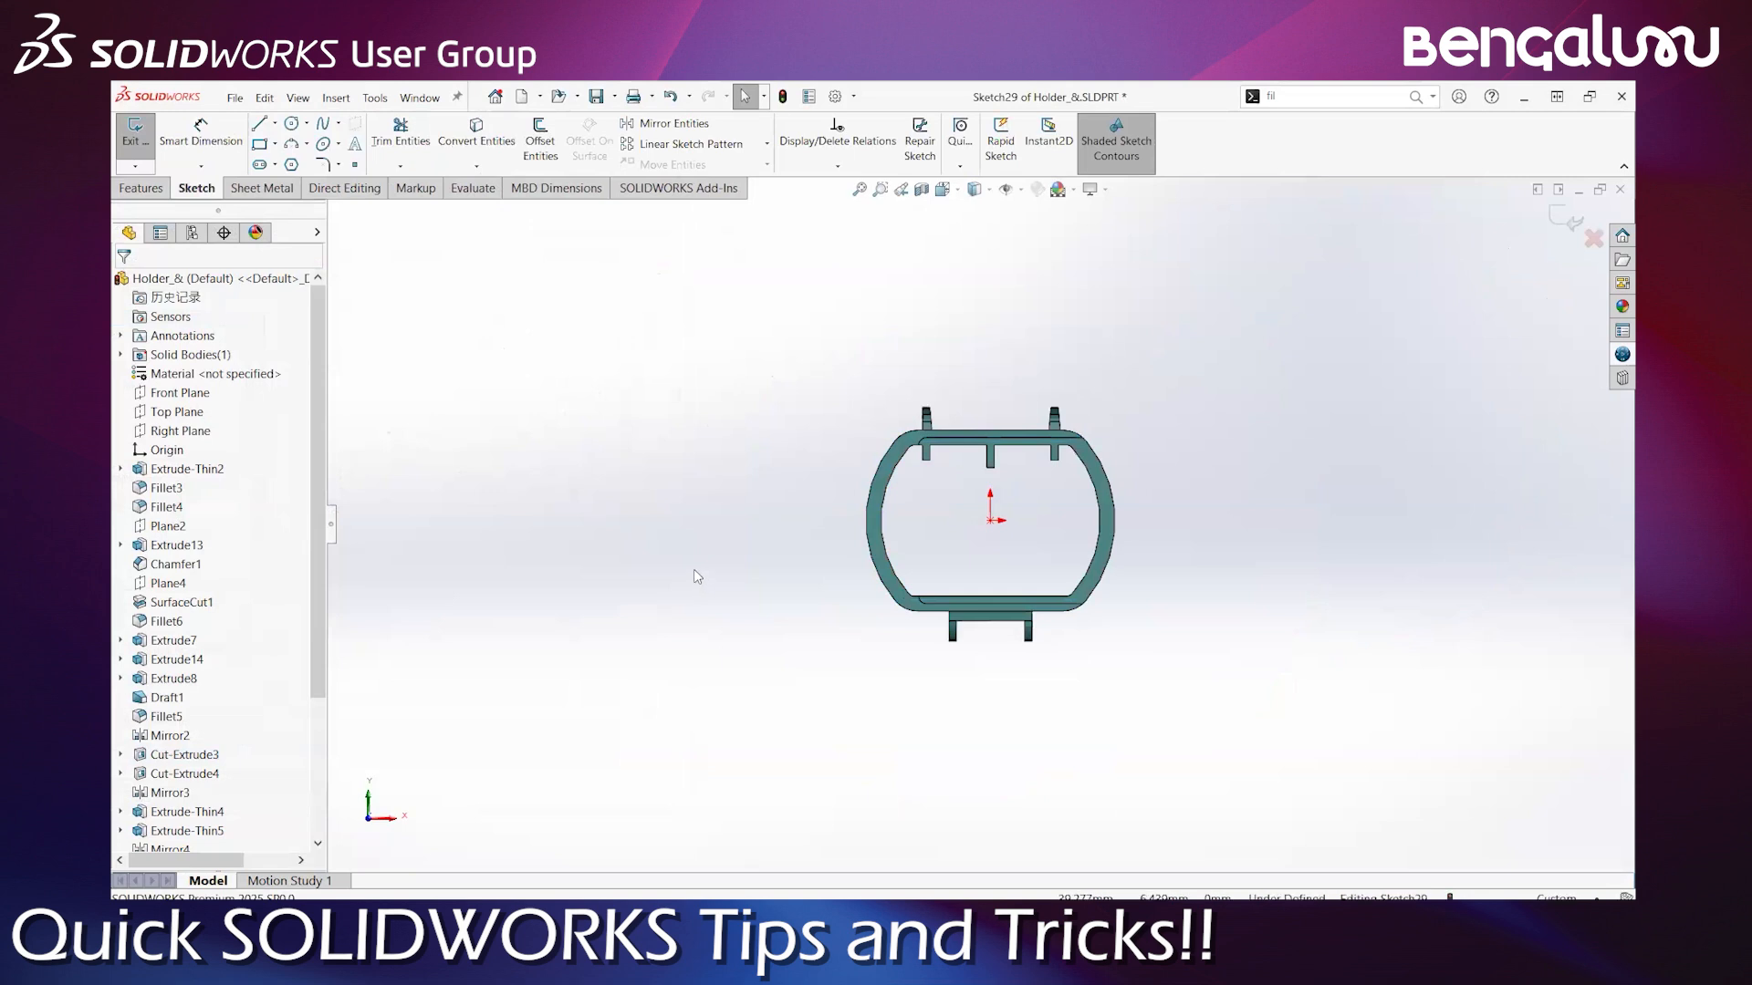
# Sketch a circle centred on the origin with a radius of about 3.6 mm, calling up the Circle tool by mouse gesture
pyautogui.moveTo(693, 569)
pyautogui.mouseDown(button='right')
pyautogui.moveTo(695, 553)
pyautogui.moveTo(651, 566)
pyautogui.moveTo(689, 597)
pyautogui.moveTo(726, 567)
pyautogui.moveTo(674, 525)
pyautogui.moveTo(693, 595)
pyautogui.moveTo(703, 516)
pyautogui.moveTo(684, 591)
pyautogui.moveTo(738, 566)
pyautogui.moveTo(694, 534)
pyautogui.moveTo(691, 602)
pyautogui.moveTo(730, 567)
pyautogui.moveTo(695, 615)
pyautogui.moveTo(672, 596)
pyautogui.mouseUp(button='right')
pyautogui.moveTo(532, 443); pyautogui.dragTo(616, 470, button='right')
pyautogui.scroll(-3, 893, 516)
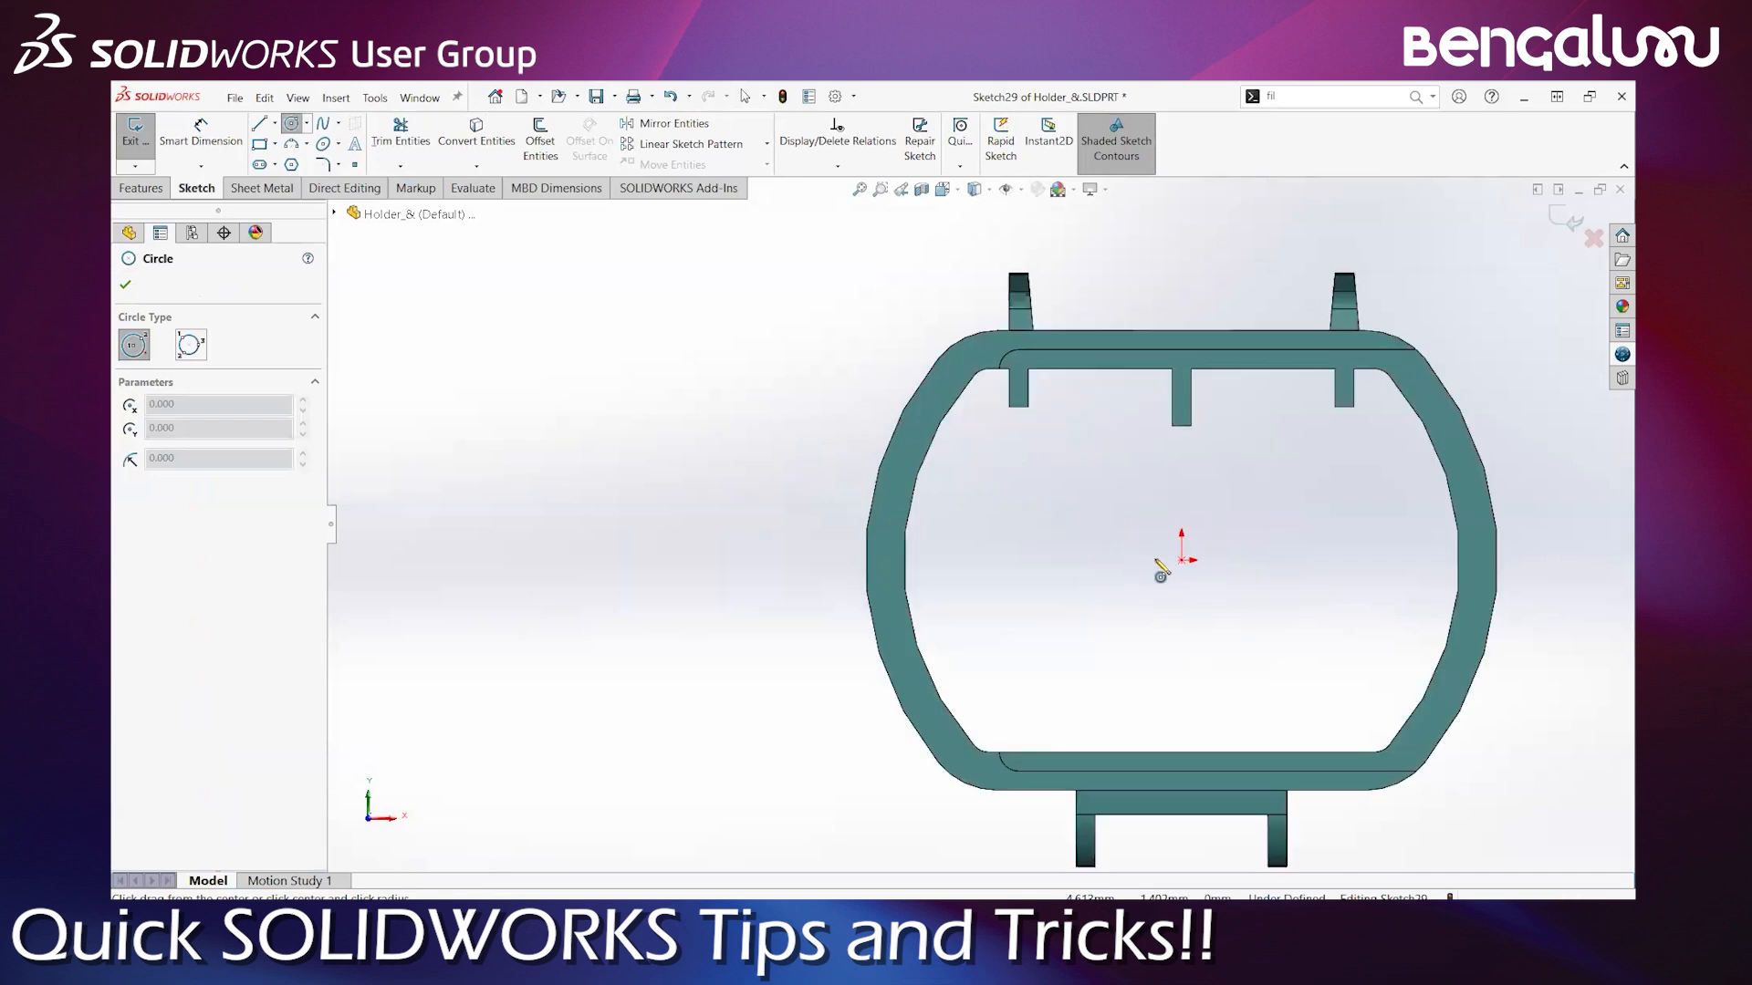
pyautogui.click(1181, 559)
pyautogui.click(1225, 513)
pyautogui.scroll(3, 1008, 558)
pyautogui.moveTo(1134, 586)
pyautogui.mouseDown(button='middle')
pyautogui.moveTo(966, 605)
pyautogui.moveTo(673, 567)
pyautogui.mouseUp(button='middle')
pyautogui.moveTo(672, 561); pyautogui.dragTo(666, 536, button='right')
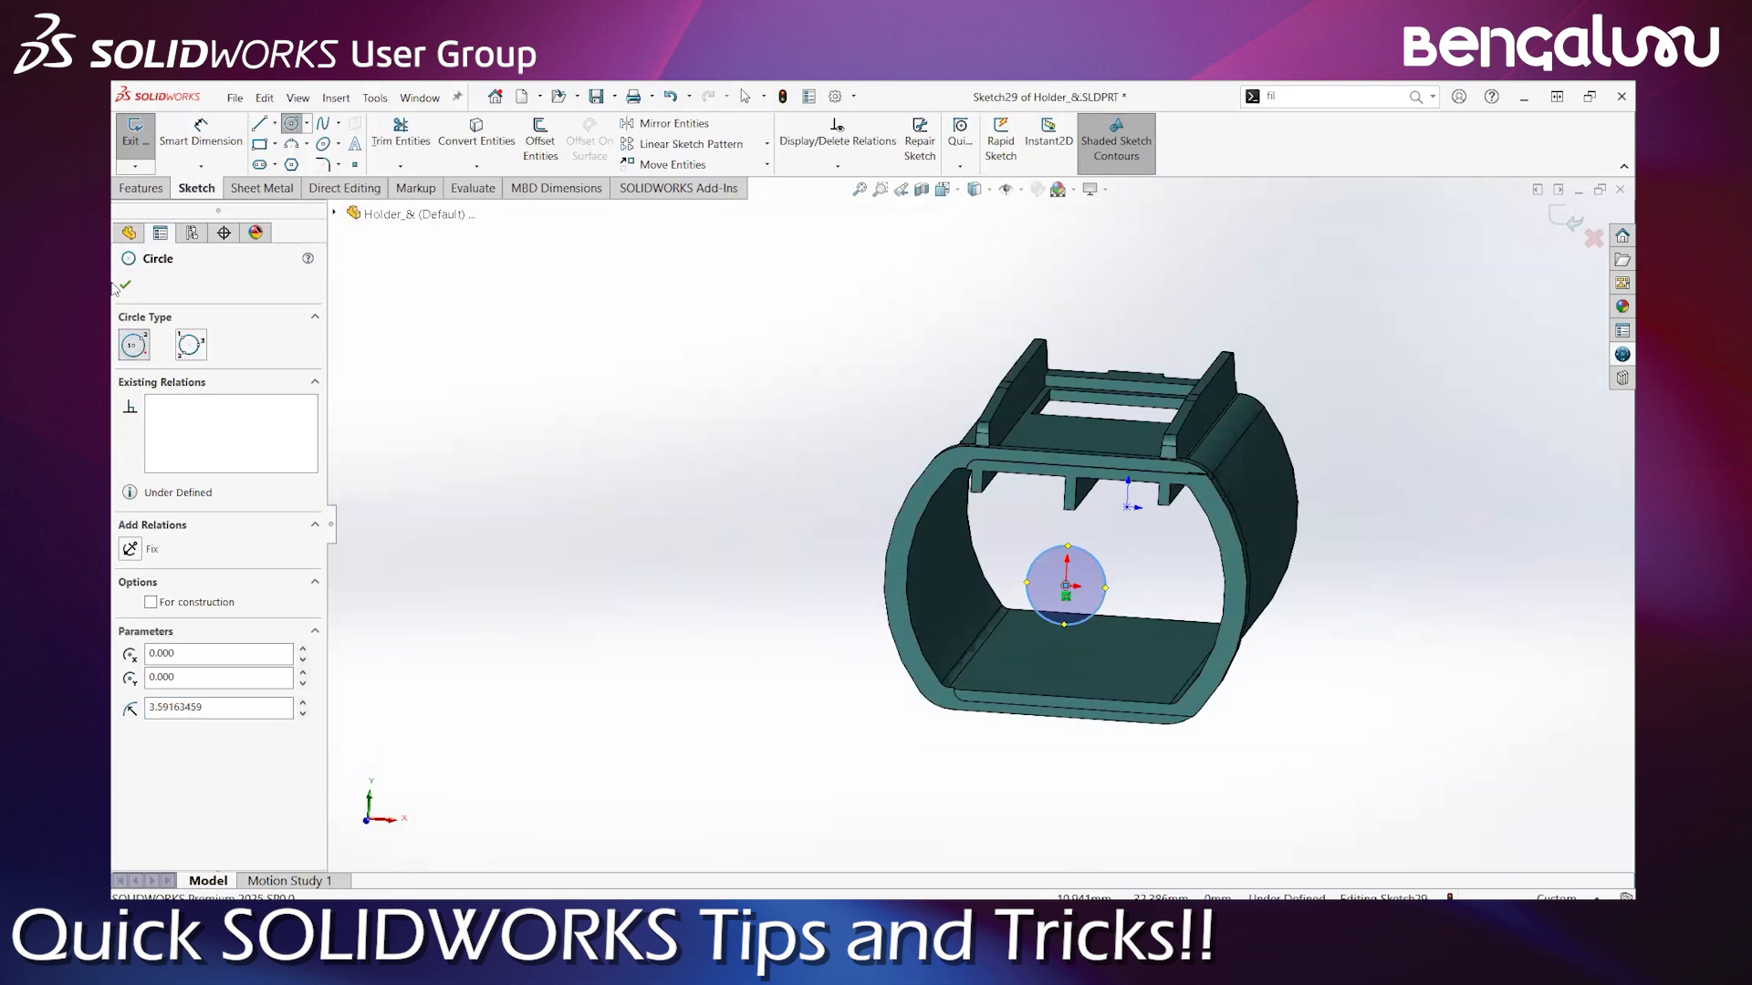
pyautogui.press('Escape')
# Set the mouse gesture wheel to 12 gestures in the customization settings
pyautogui.rightClick(1282, 137)
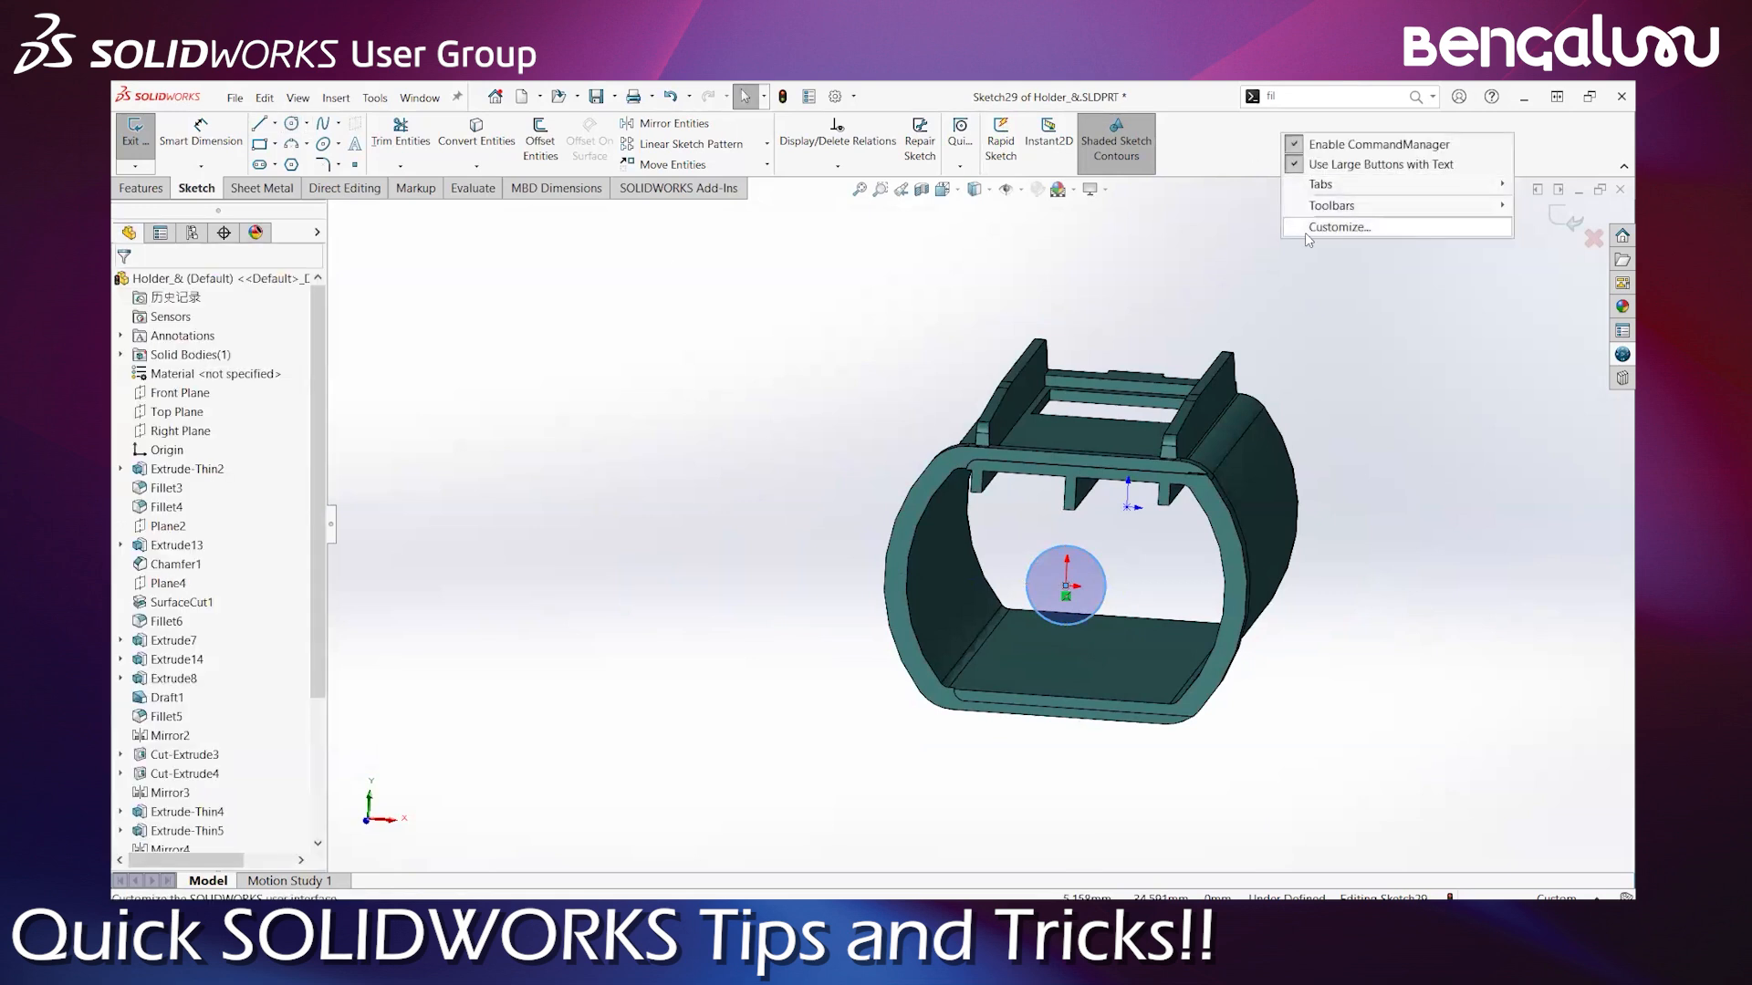
pyautogui.click(1337, 227)
pyautogui.click(802, 199)
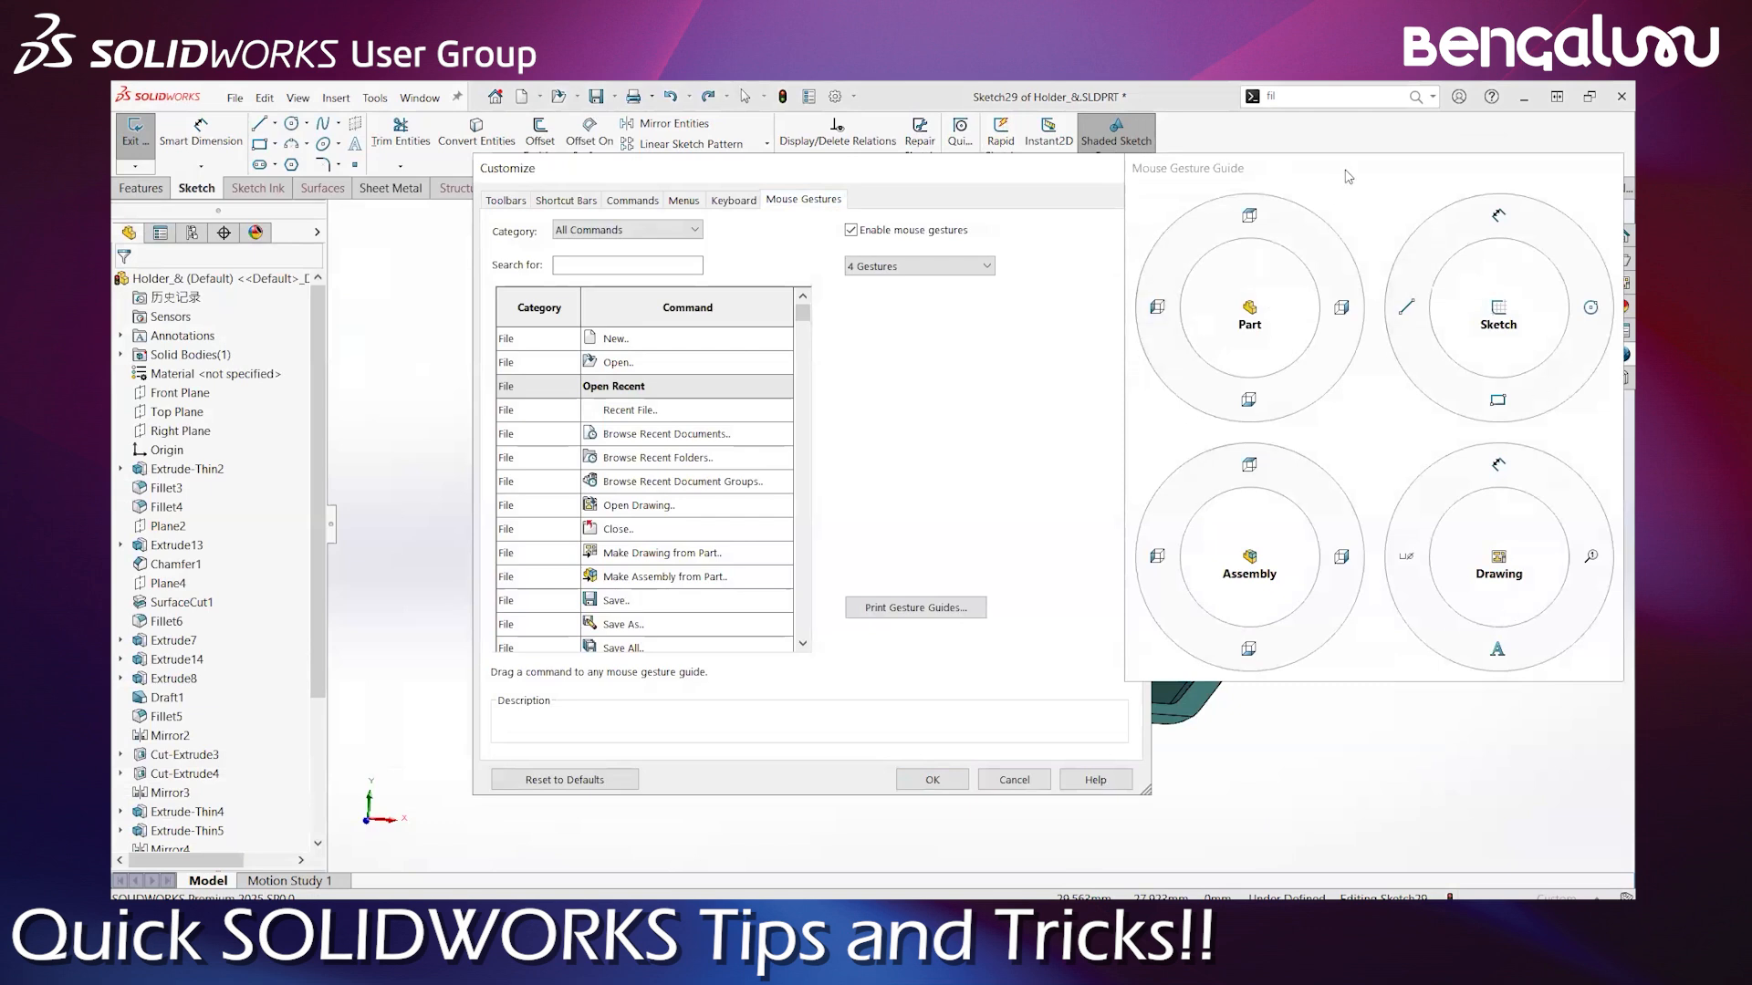
pyautogui.moveTo(1327, 175); pyautogui.dragTo(1024, 213)
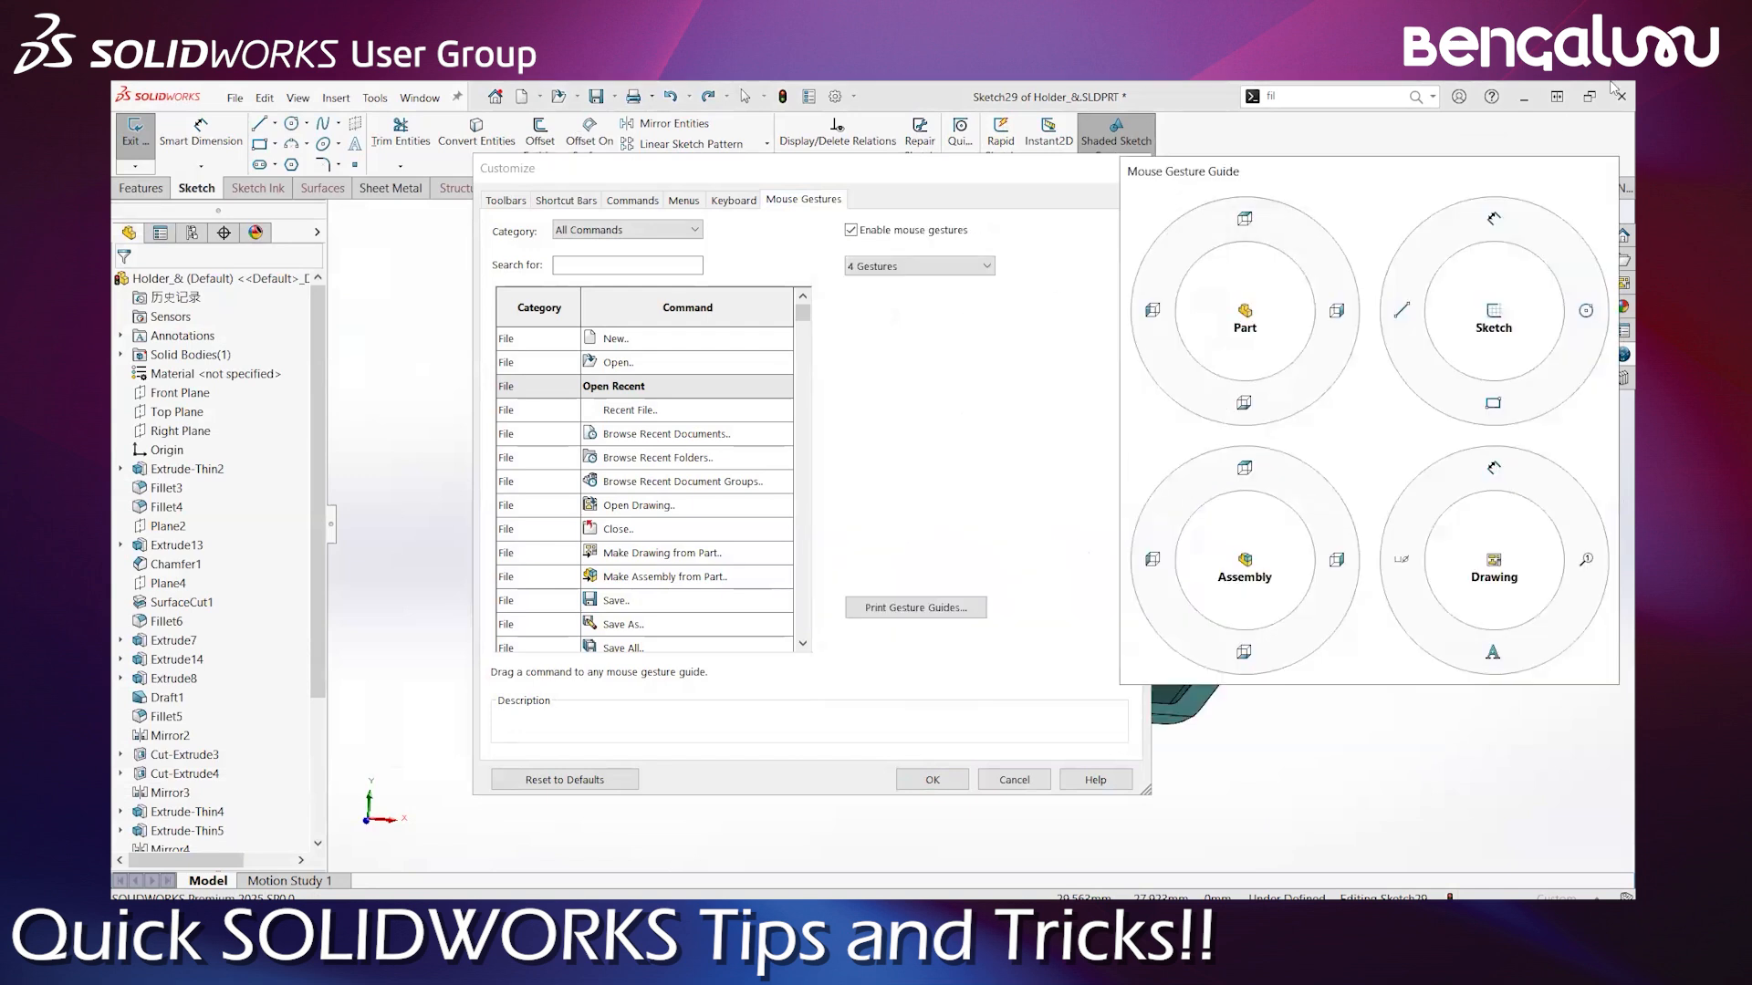
pyautogui.click(941, 273)
pyautogui.click(883, 352)
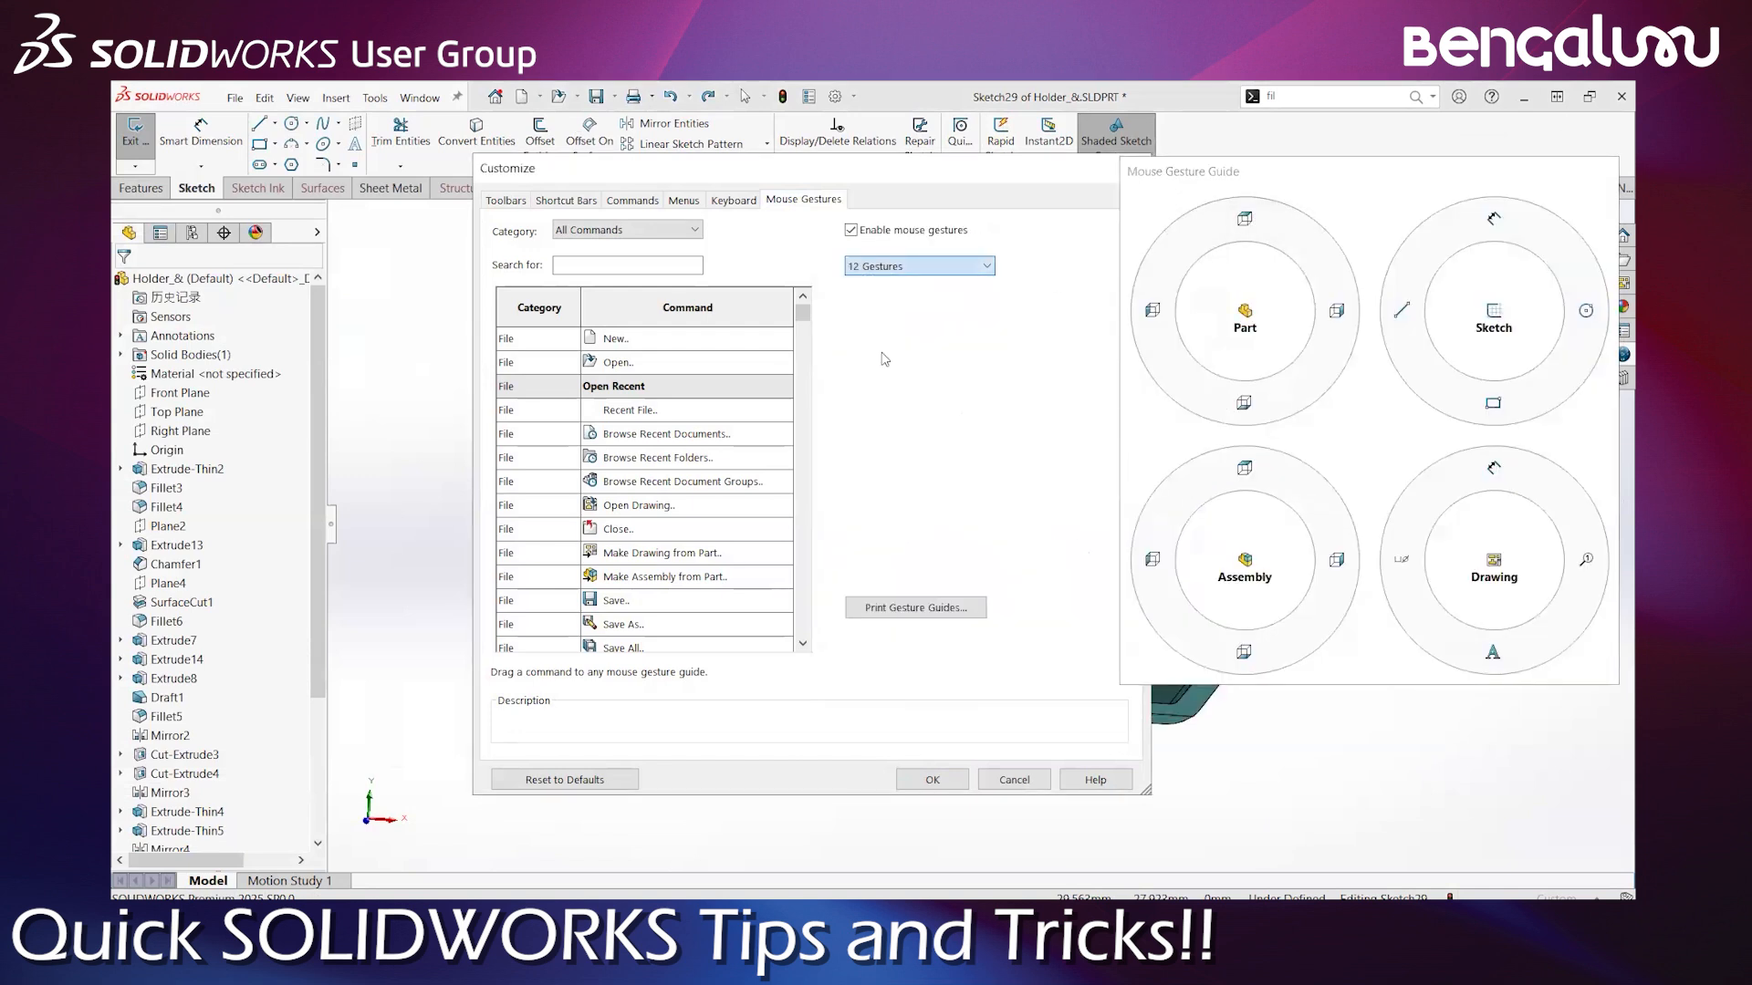
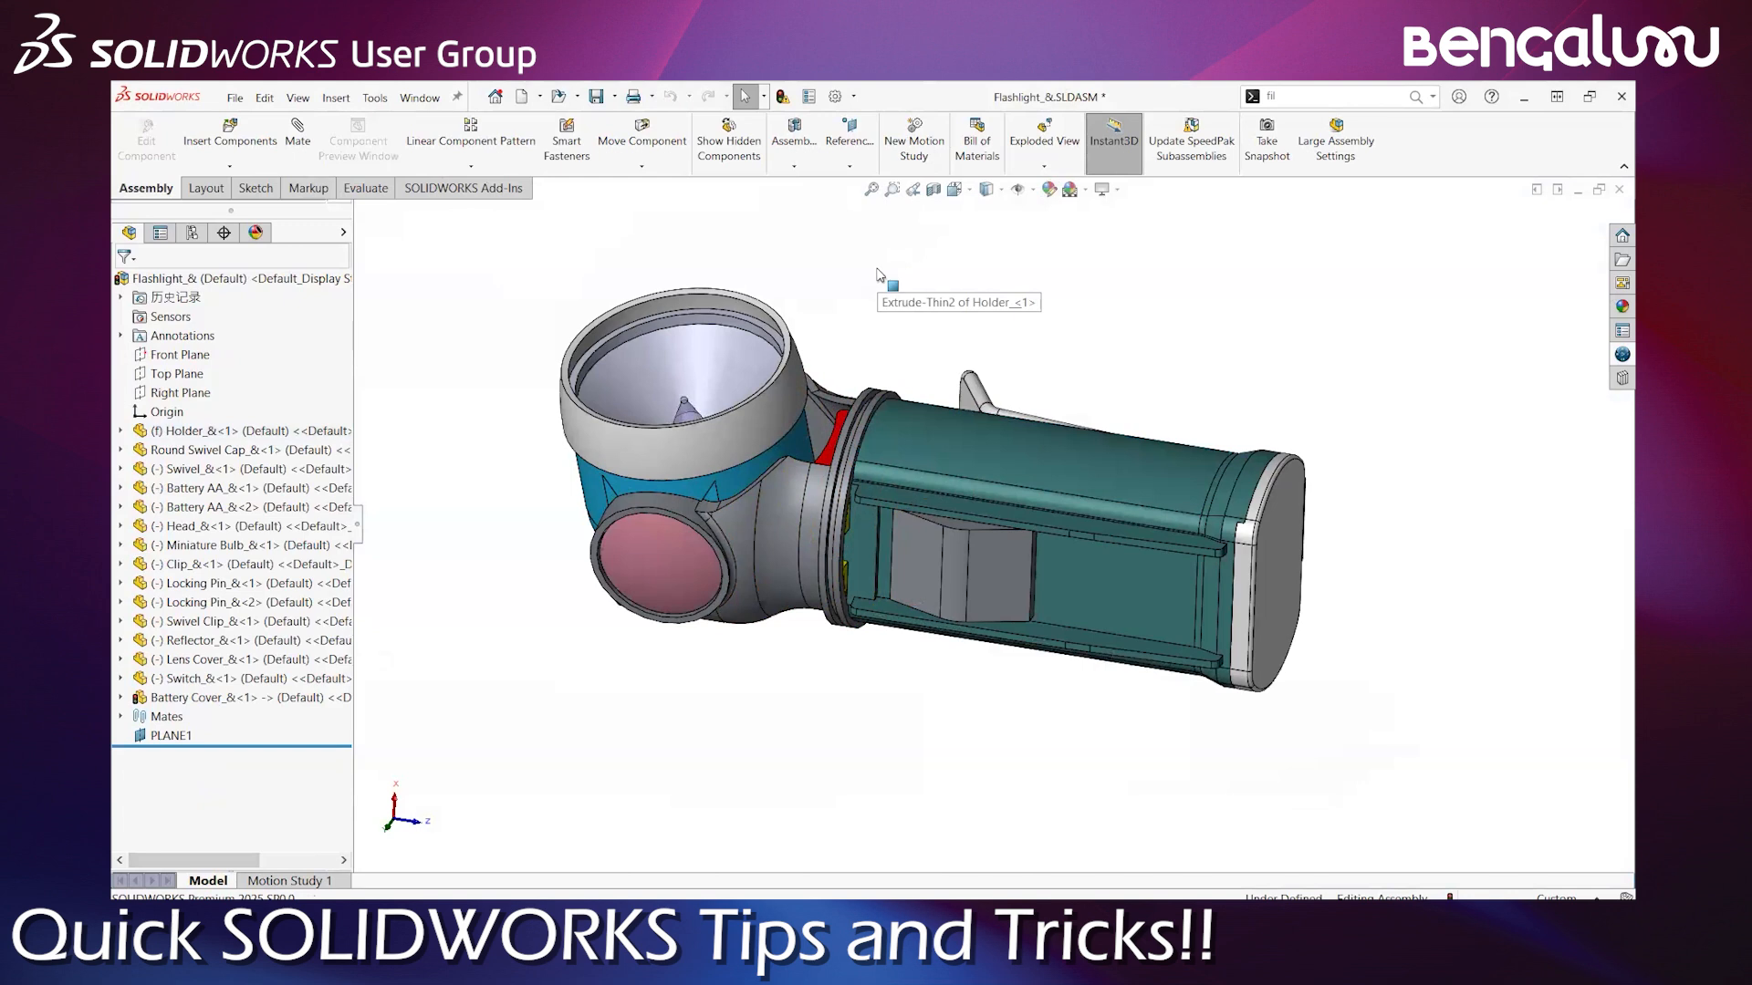
# Hide the green Holder body and the Switch in the flashlight assembly
pyautogui.click(910, 445)
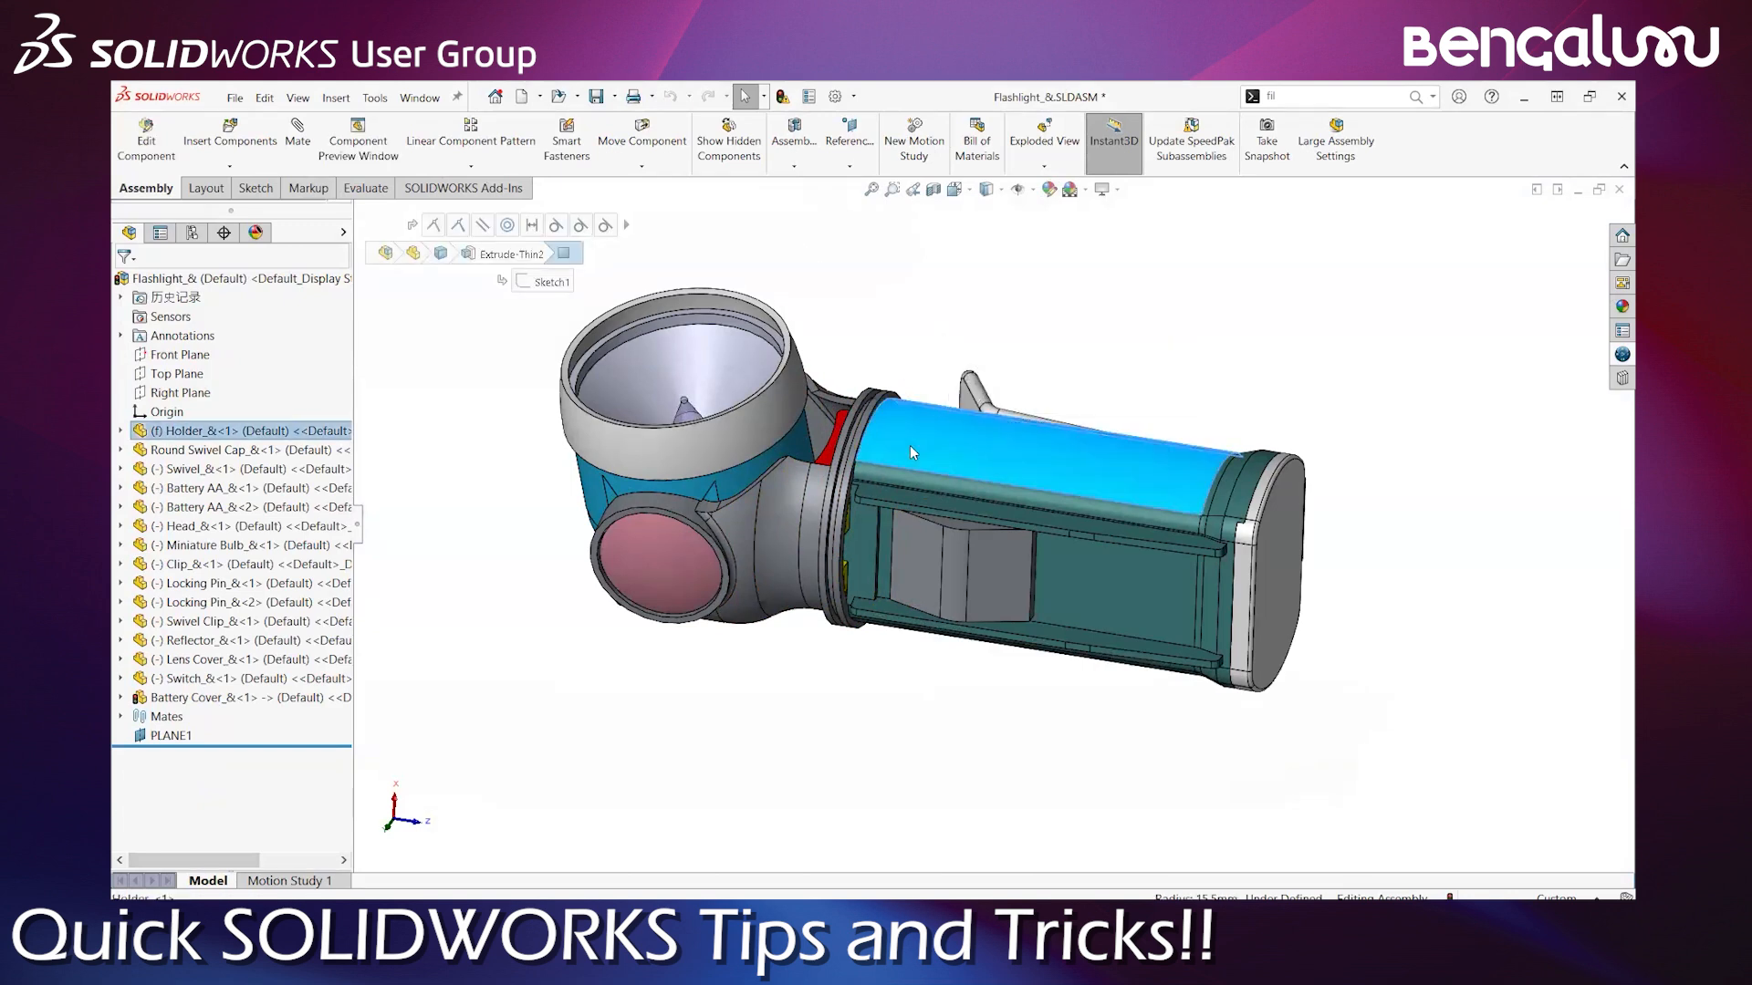
pyautogui.press('Tab')
pyautogui.scroll(-5, 917, 531)
pyautogui.scroll(5, 949, 552)
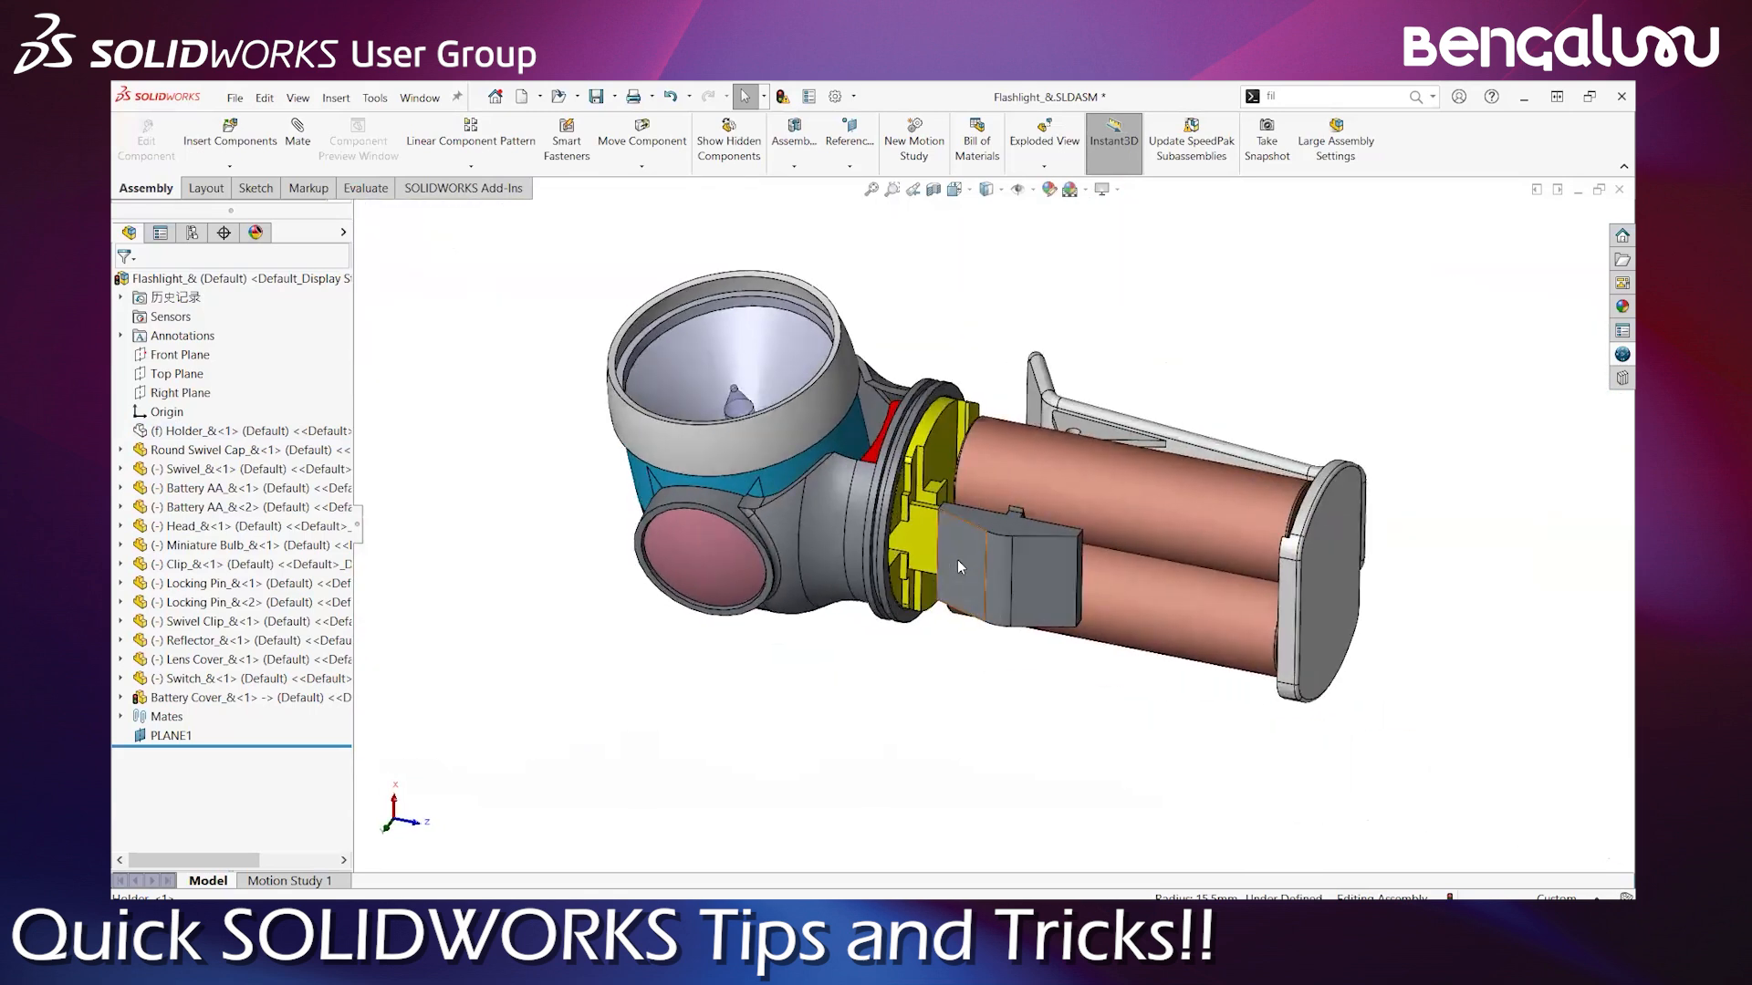
pyautogui.press('Tab')
pyautogui.moveTo(989, 708); pyautogui.dragTo(1025, 590, button='middle')
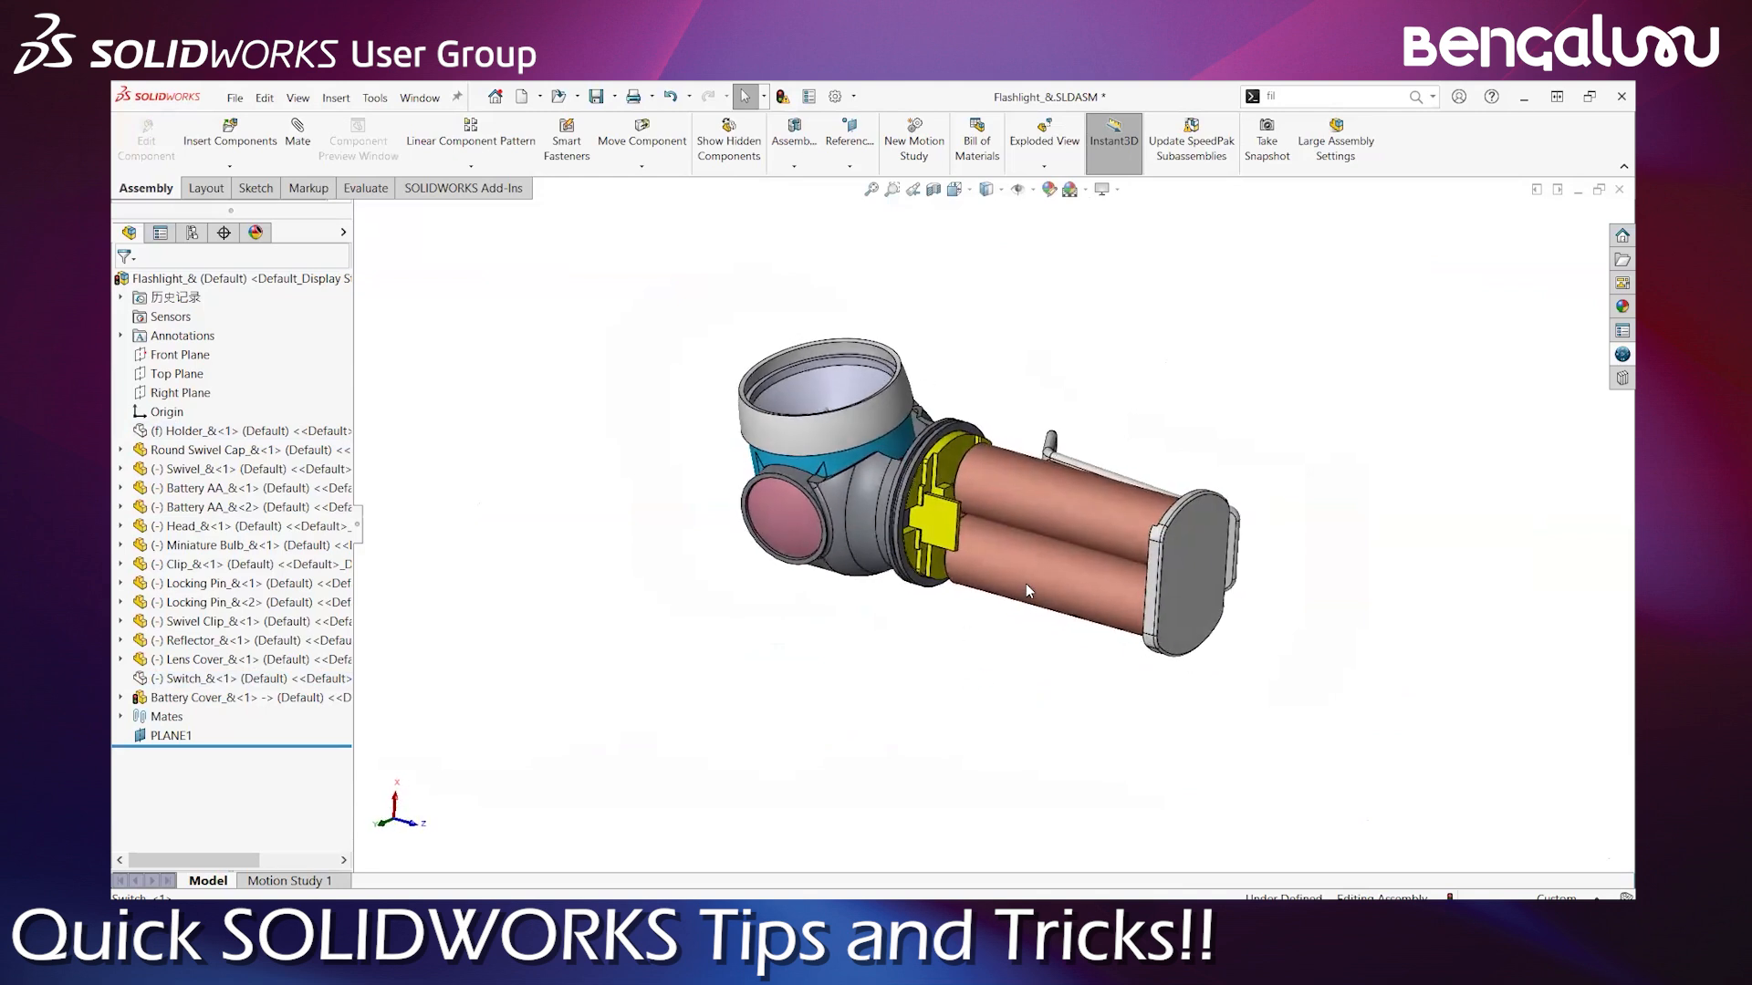
pyautogui.scroll(-3, 1025, 585)
pyautogui.scroll(3, 1034, 633)
# Undo the hiding of the Holder and the Switch
pyautogui.hotkey('ctrl', 'z')
pyautogui.hotkey('ctrl', 'z')
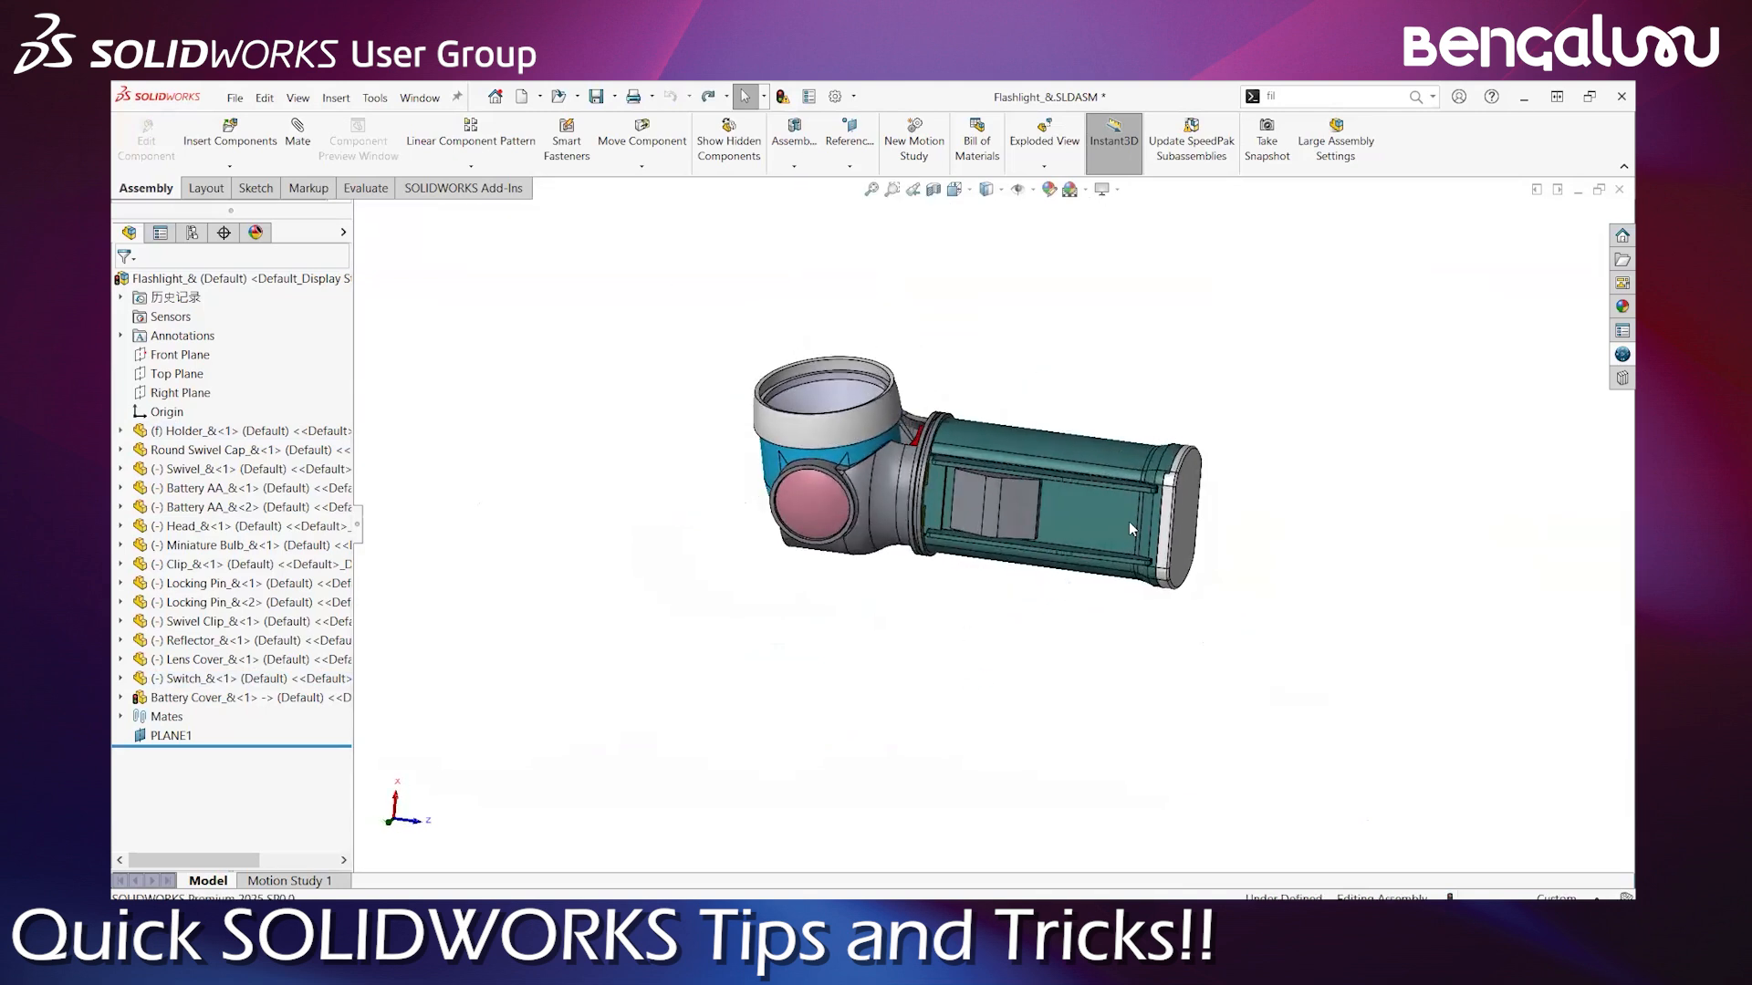
# Examine the yellow tabs at the joint between the Swivel and the Holder, beside the switch
pyautogui.scroll(-2, 1152, 484)
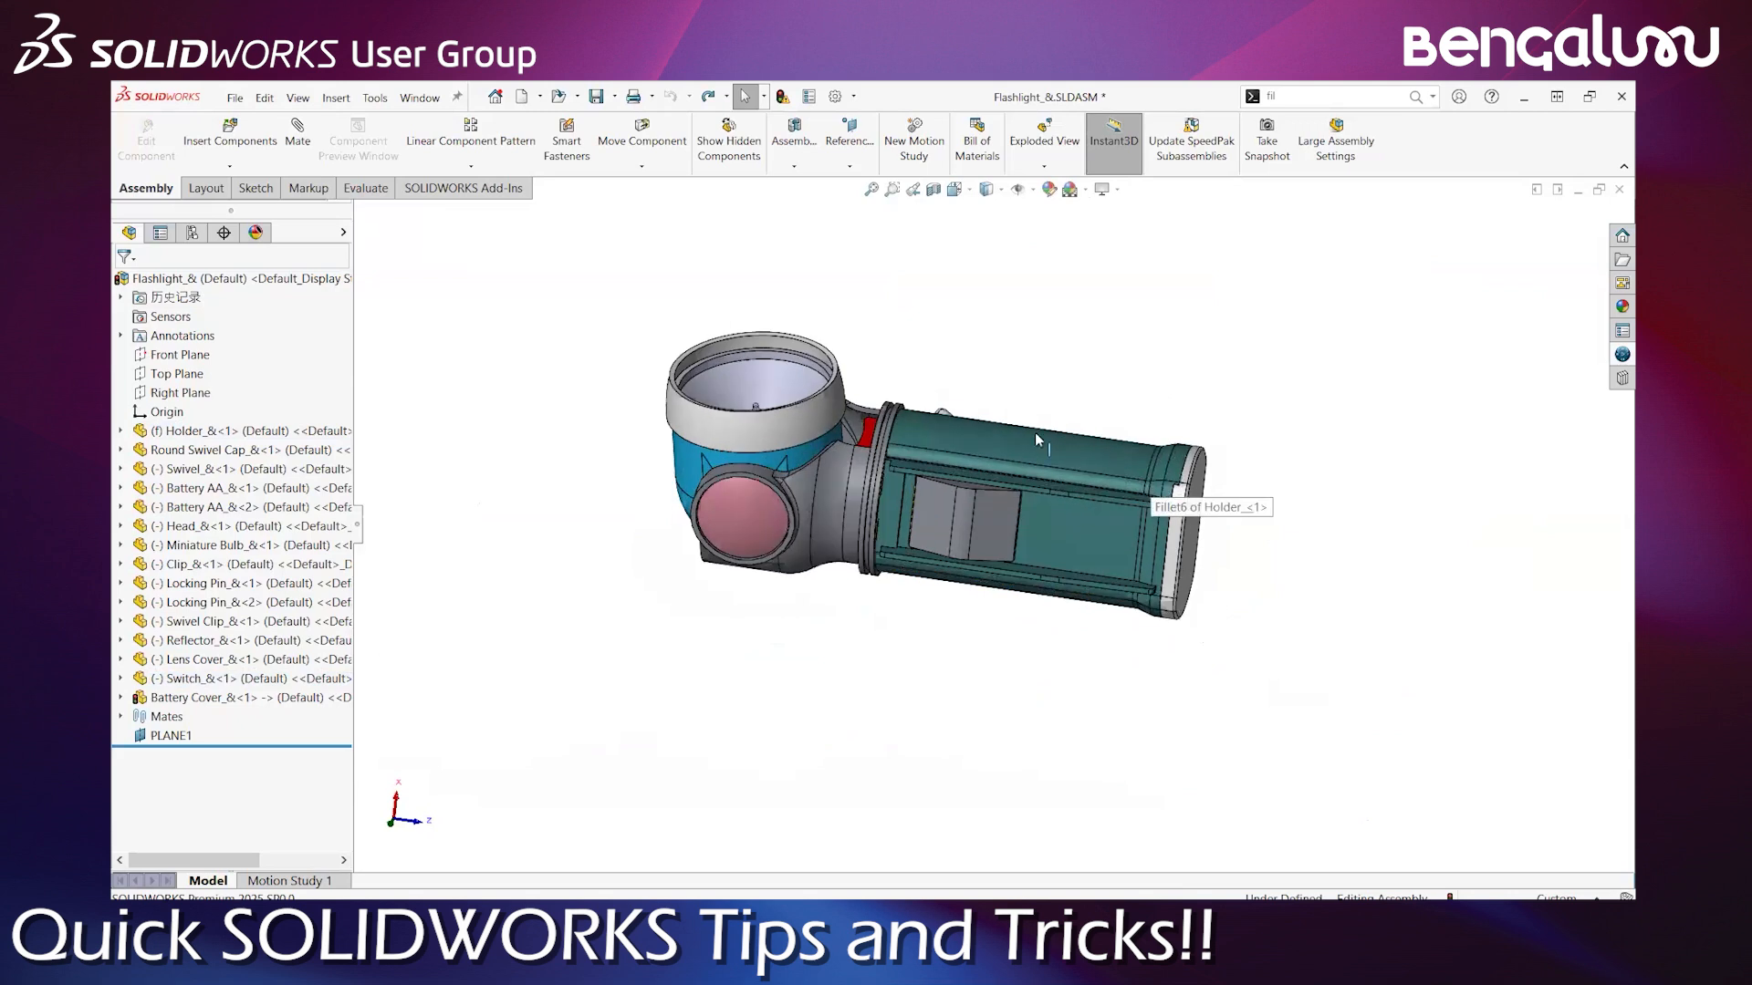
pyautogui.scroll(-2, 1075, 447)
pyautogui.scroll(-1, 951, 601)
pyautogui.scroll(4, 953, 566)
pyautogui.moveTo(954, 566); pyautogui.dragTo(876, 577, button='middle')
pyautogui.scroll(-2, 878, 576)
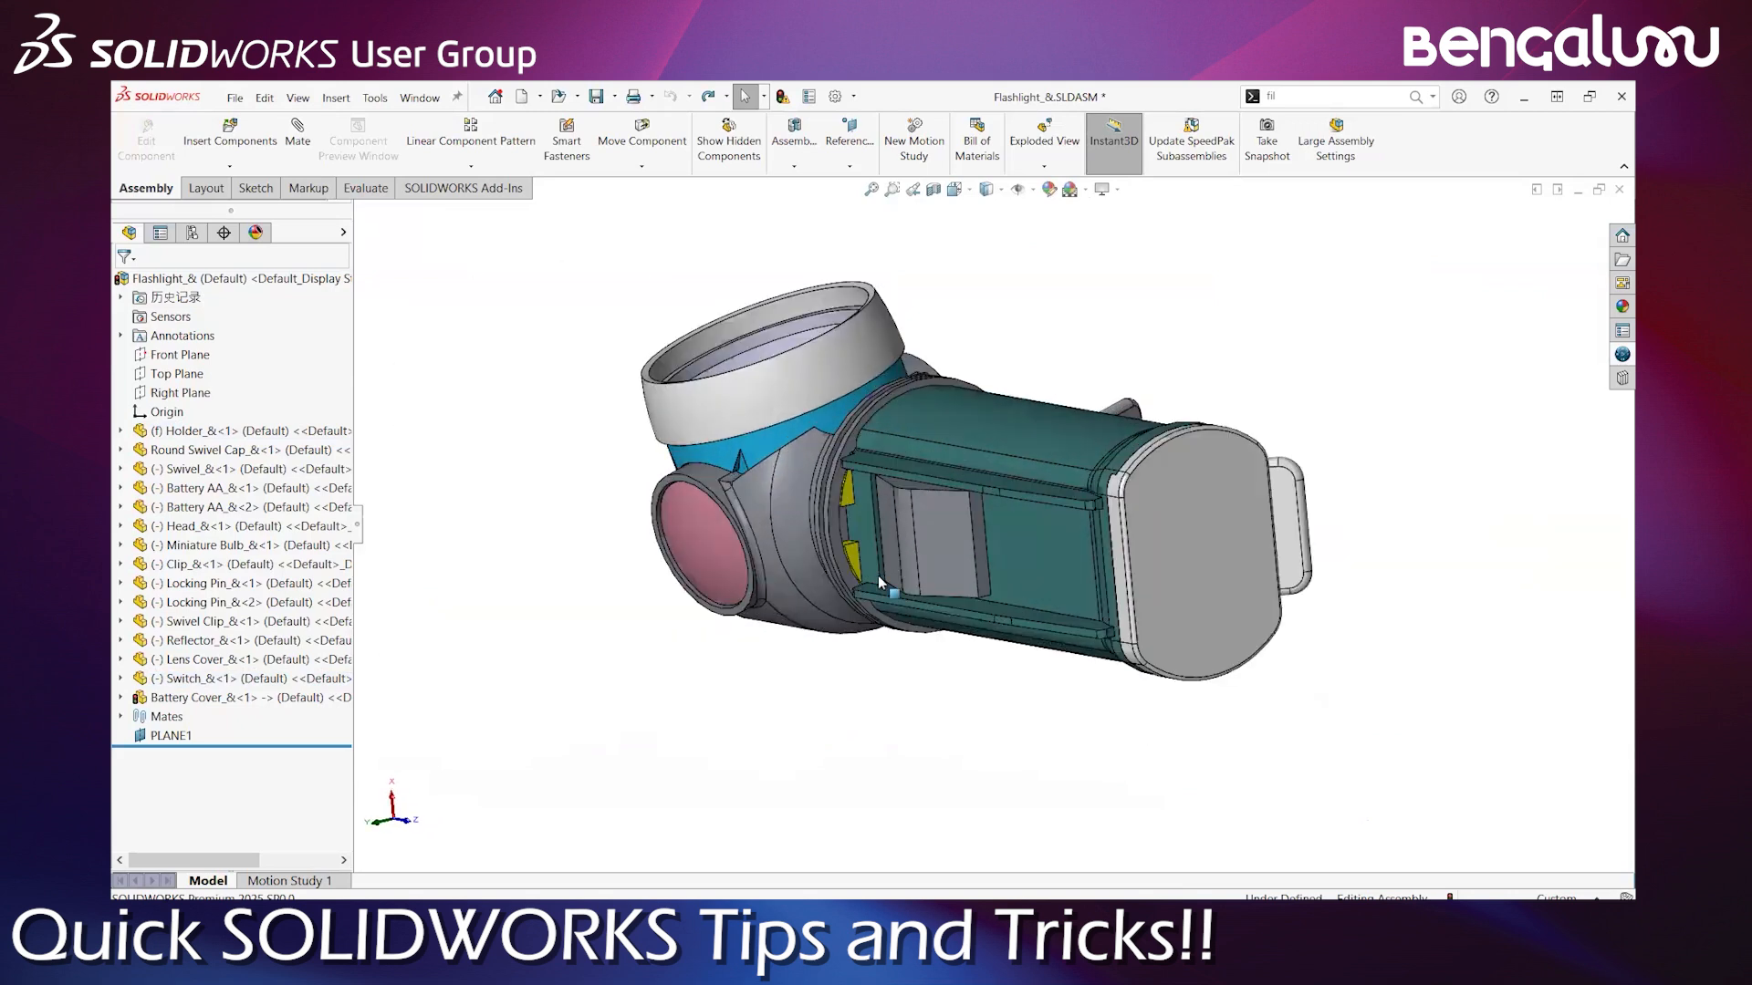
pyautogui.scroll(-5, 876, 525)
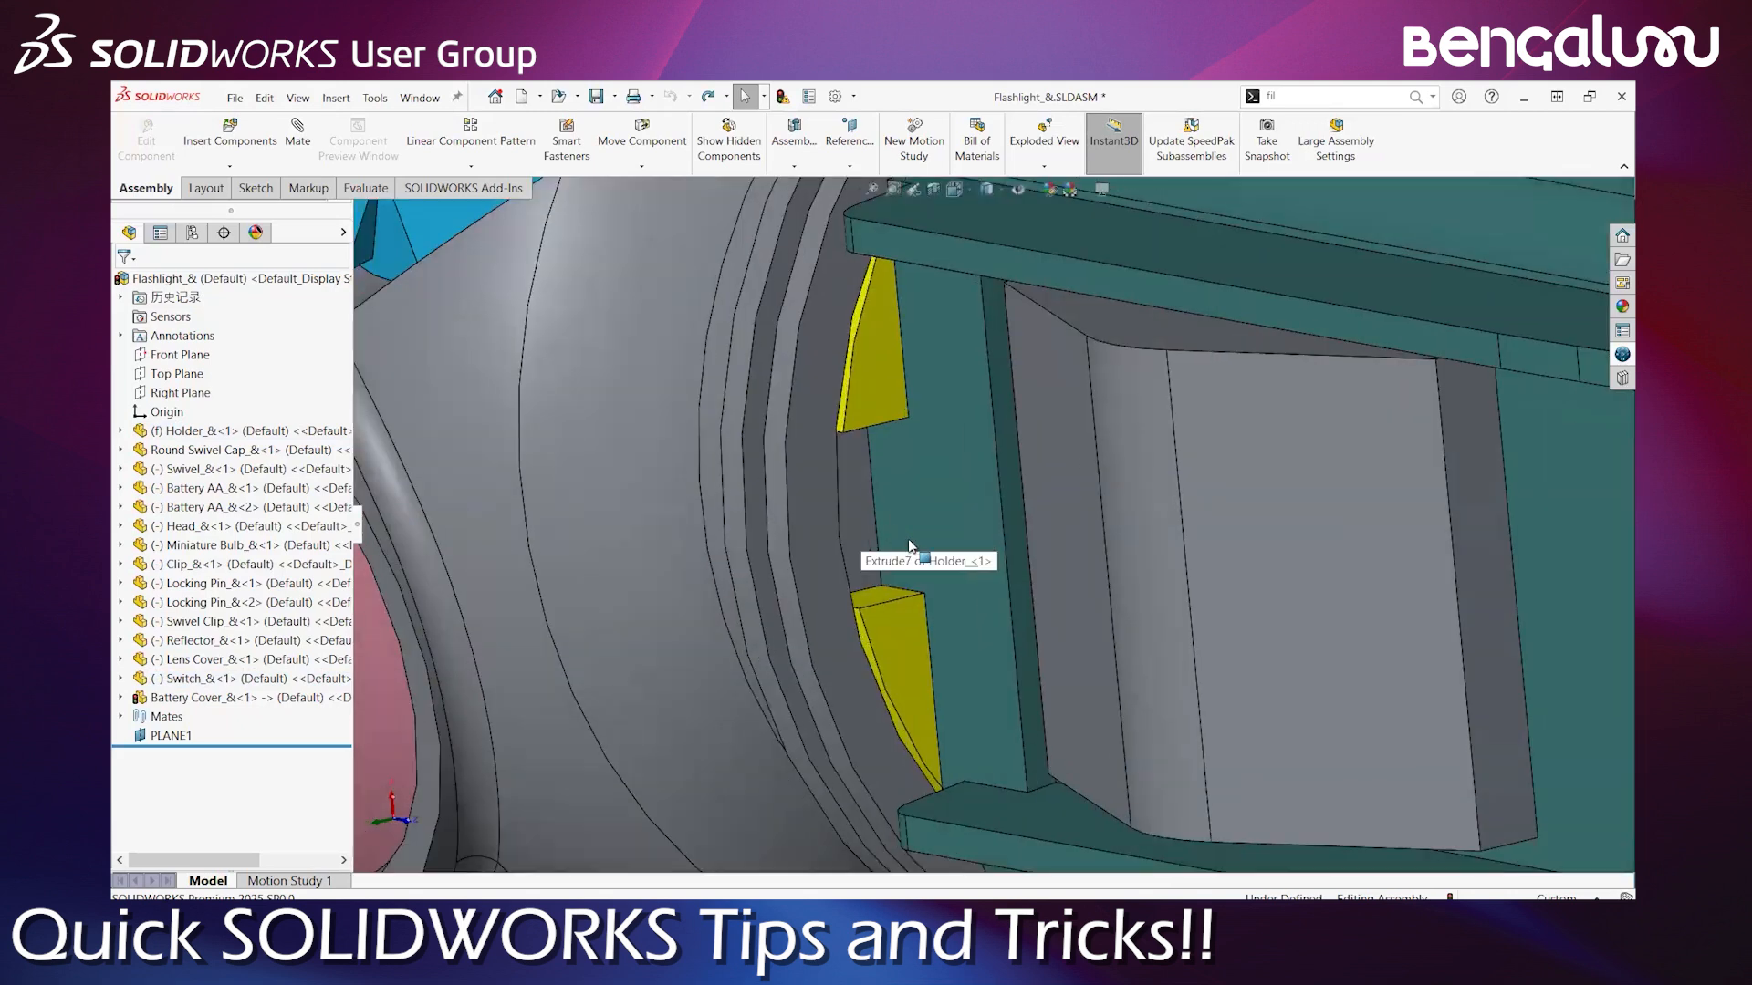
pyautogui.scroll(2, 927, 631)
pyautogui.scroll(3, 1029, 554)
pyautogui.moveTo(1029, 553); pyautogui.dragTo(584, 525, button='middle')
pyautogui.scroll(-1, 580, 528)
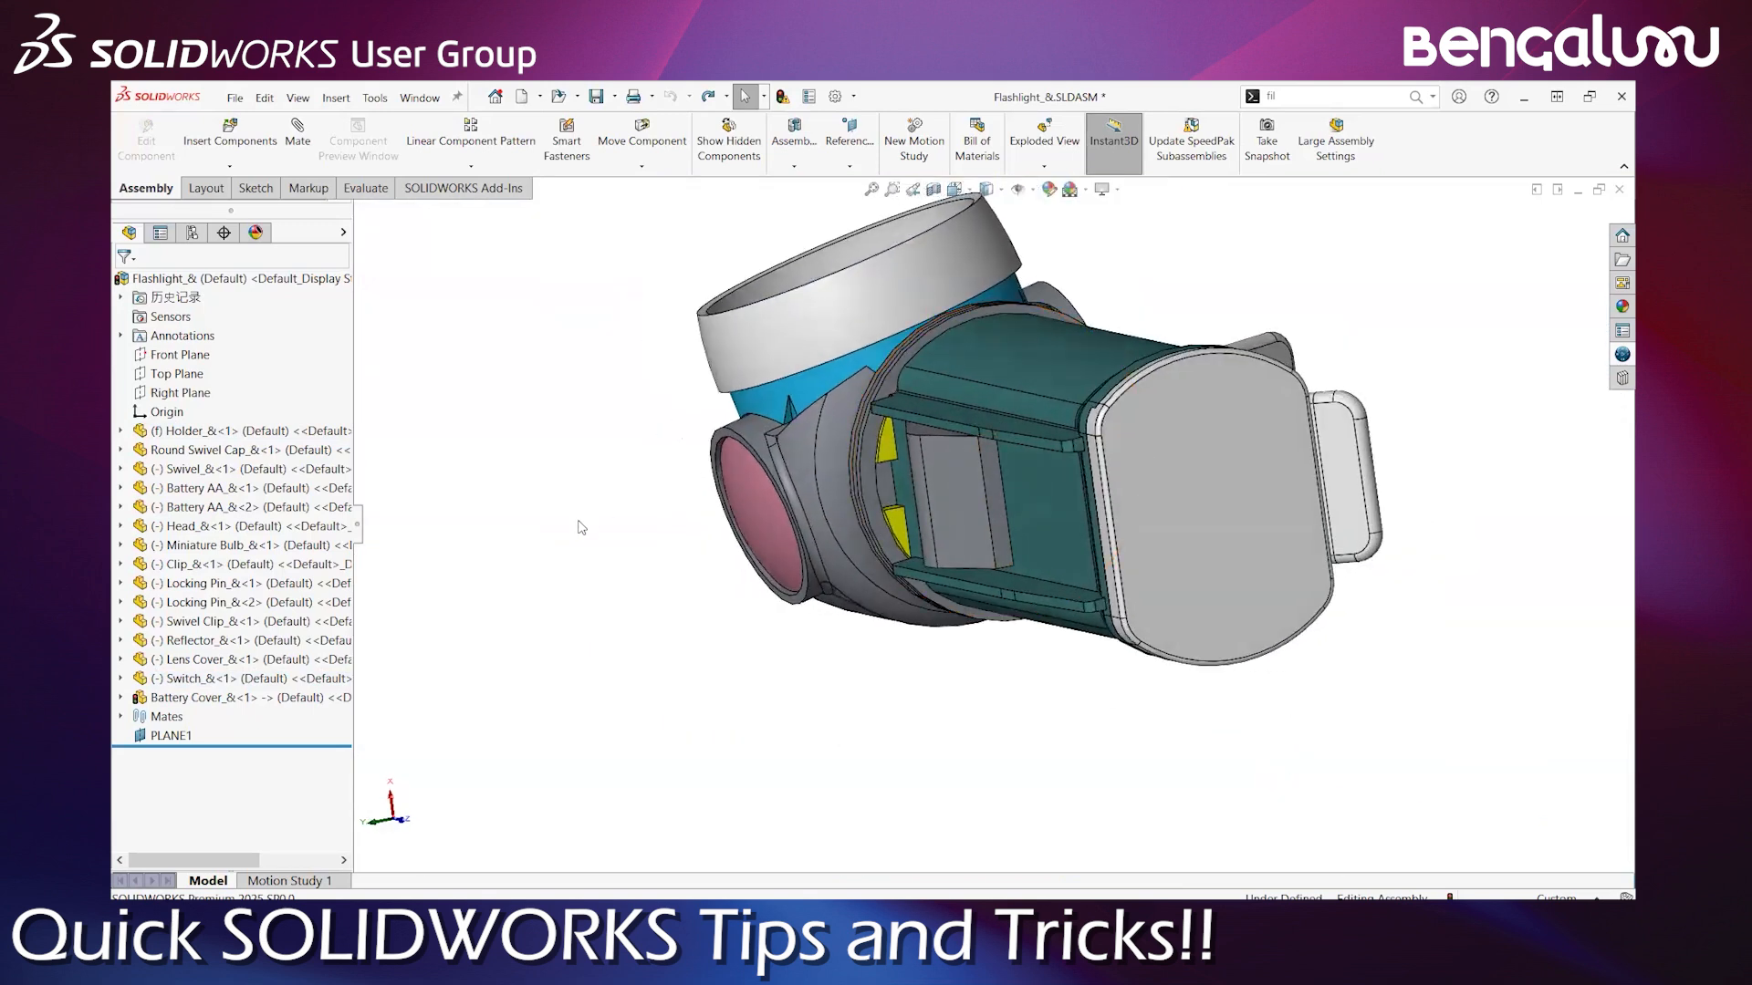
# Inspect the yellow tabs beside the switch with the magnifying glass
pyautogui.press('g')
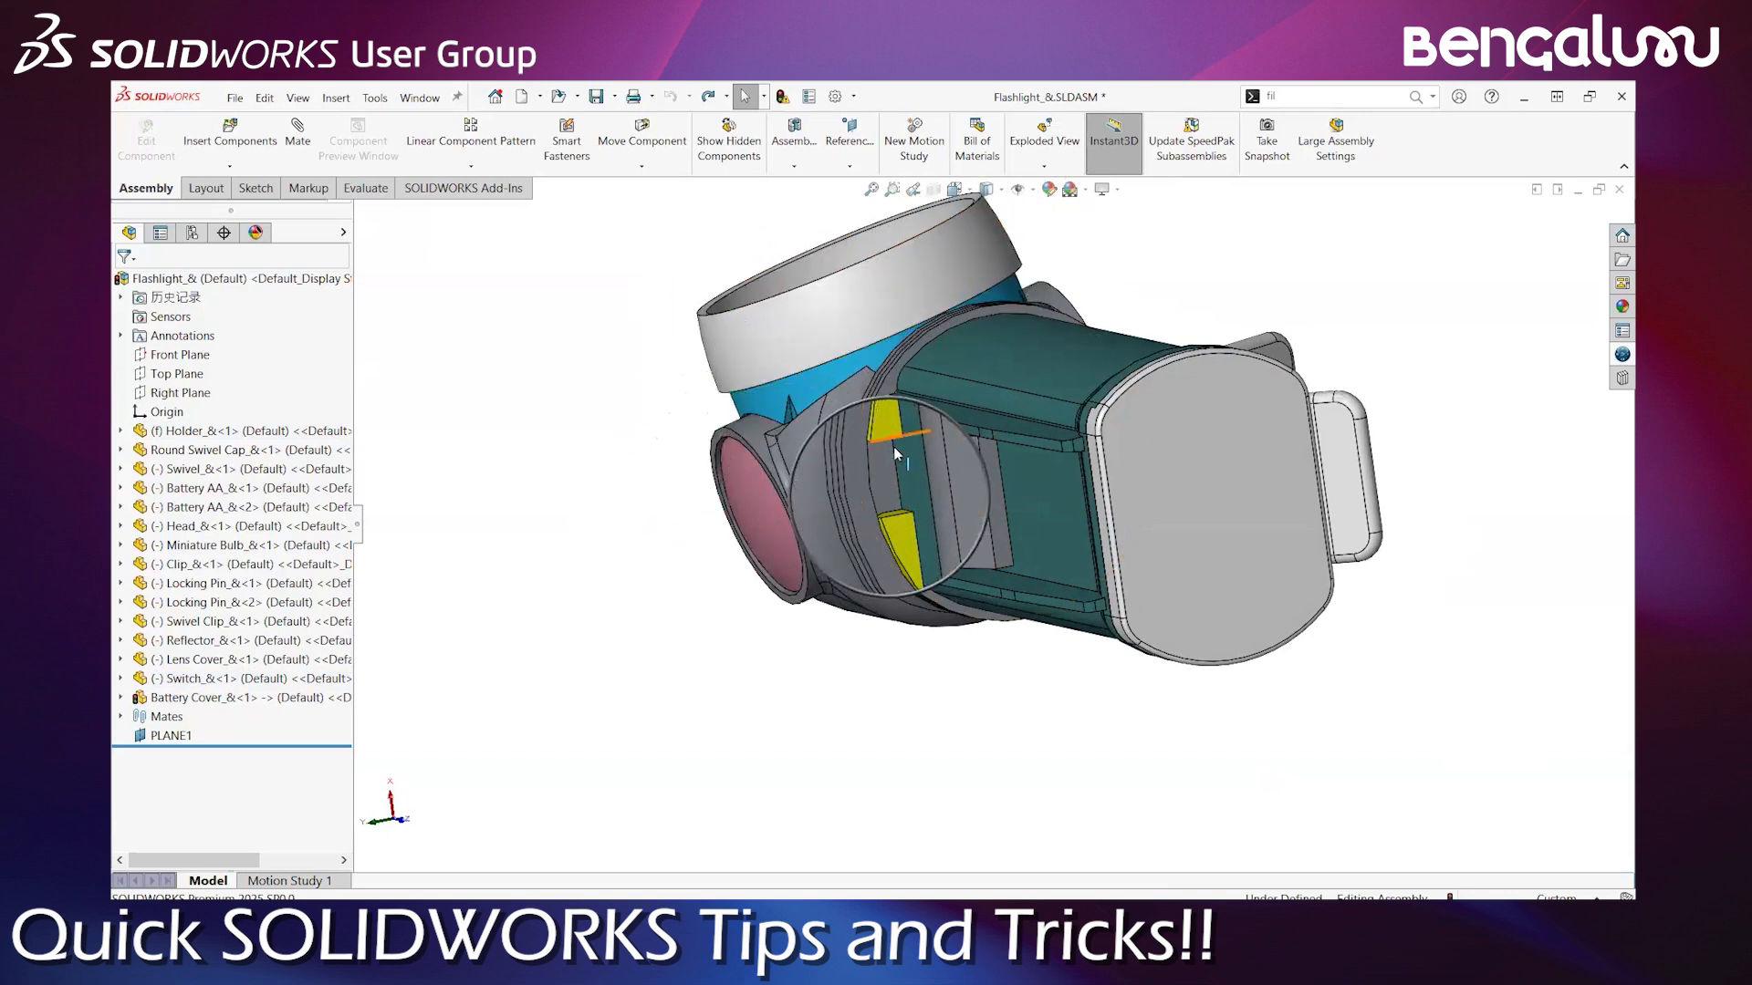
pyautogui.click(880, 504)
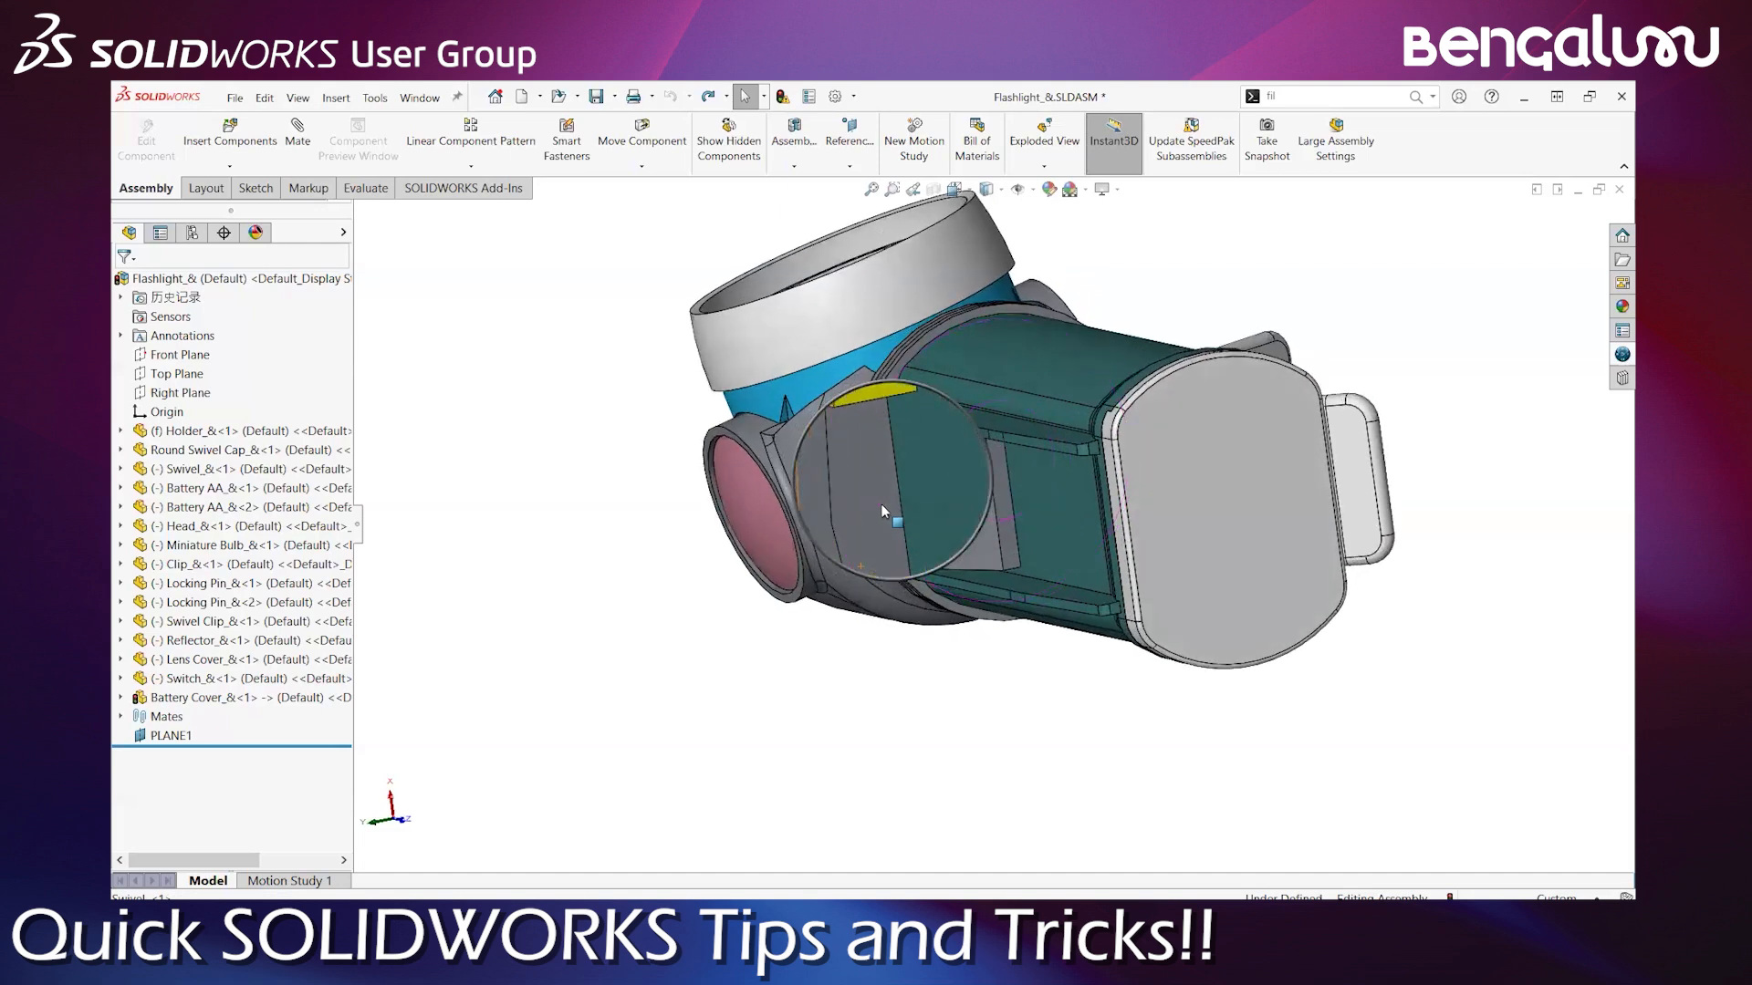
pyautogui.moveTo(887, 505); pyautogui.dragTo(821, 504, button='middle')
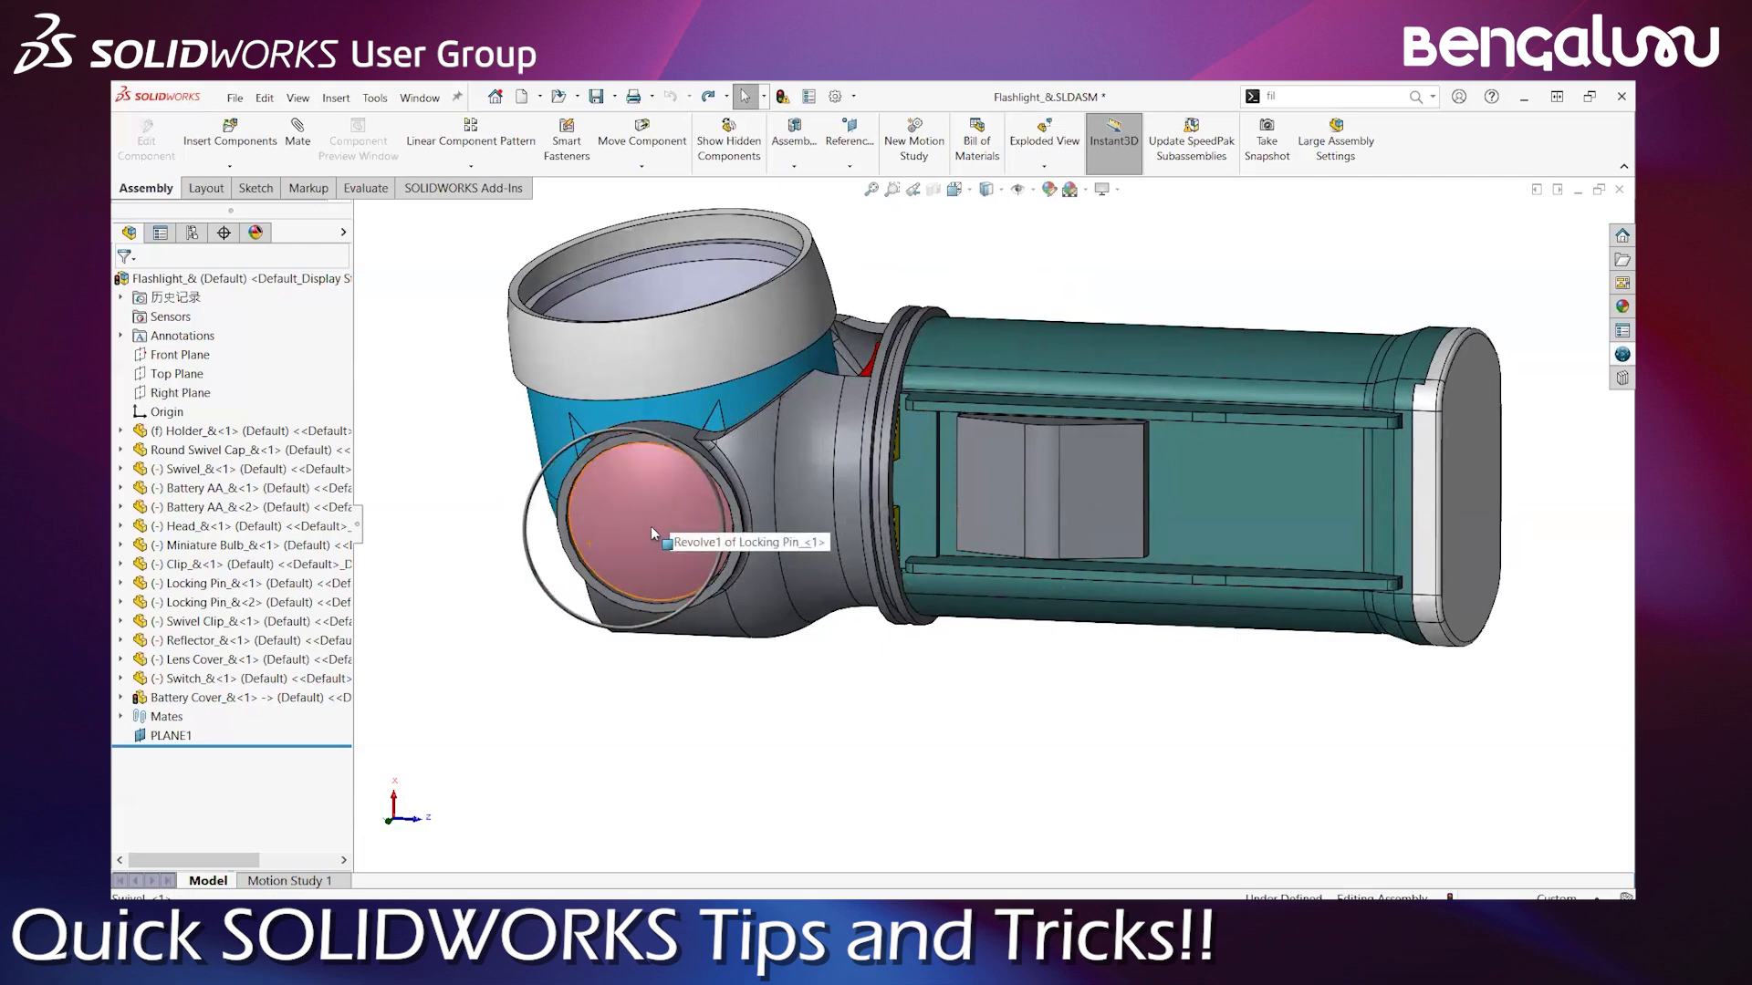
# Section the flashlight head at the pink Locking Pin within the magnifying glass to inspect the inside around the Miniature Bulb
pyautogui.keyDown('alt'); pyautogui.scroll(-4, 655, 527); pyautogui.keyUp('alt')
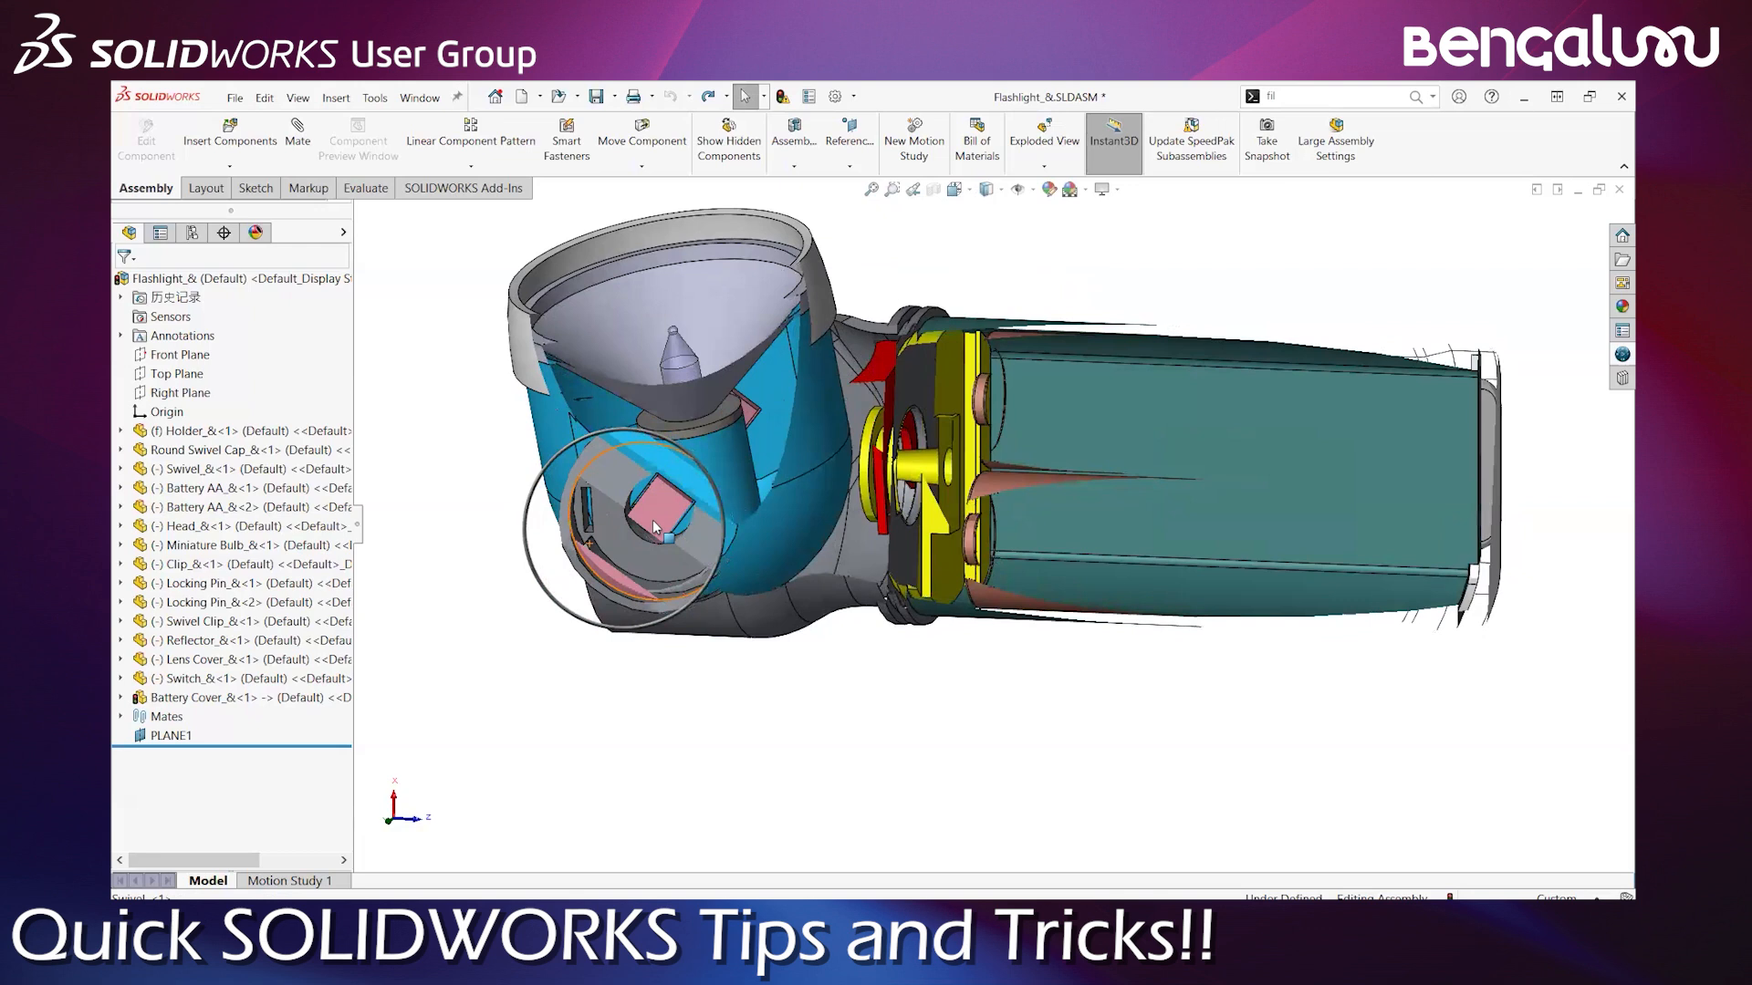
pyautogui.keyDown('alt'); pyautogui.scroll(-1, 654, 513); pyautogui.keyUp('alt')
pyautogui.moveTo(654, 513); pyautogui.dragTo(680, 469, button='middle')
pyautogui.keyDown('alt'); pyautogui.scroll(-2, 680, 469); pyautogui.keyUp('alt')
pyautogui.keyDown('alt'); pyautogui.scroll(-3, 681, 468); pyautogui.keyUp('alt')
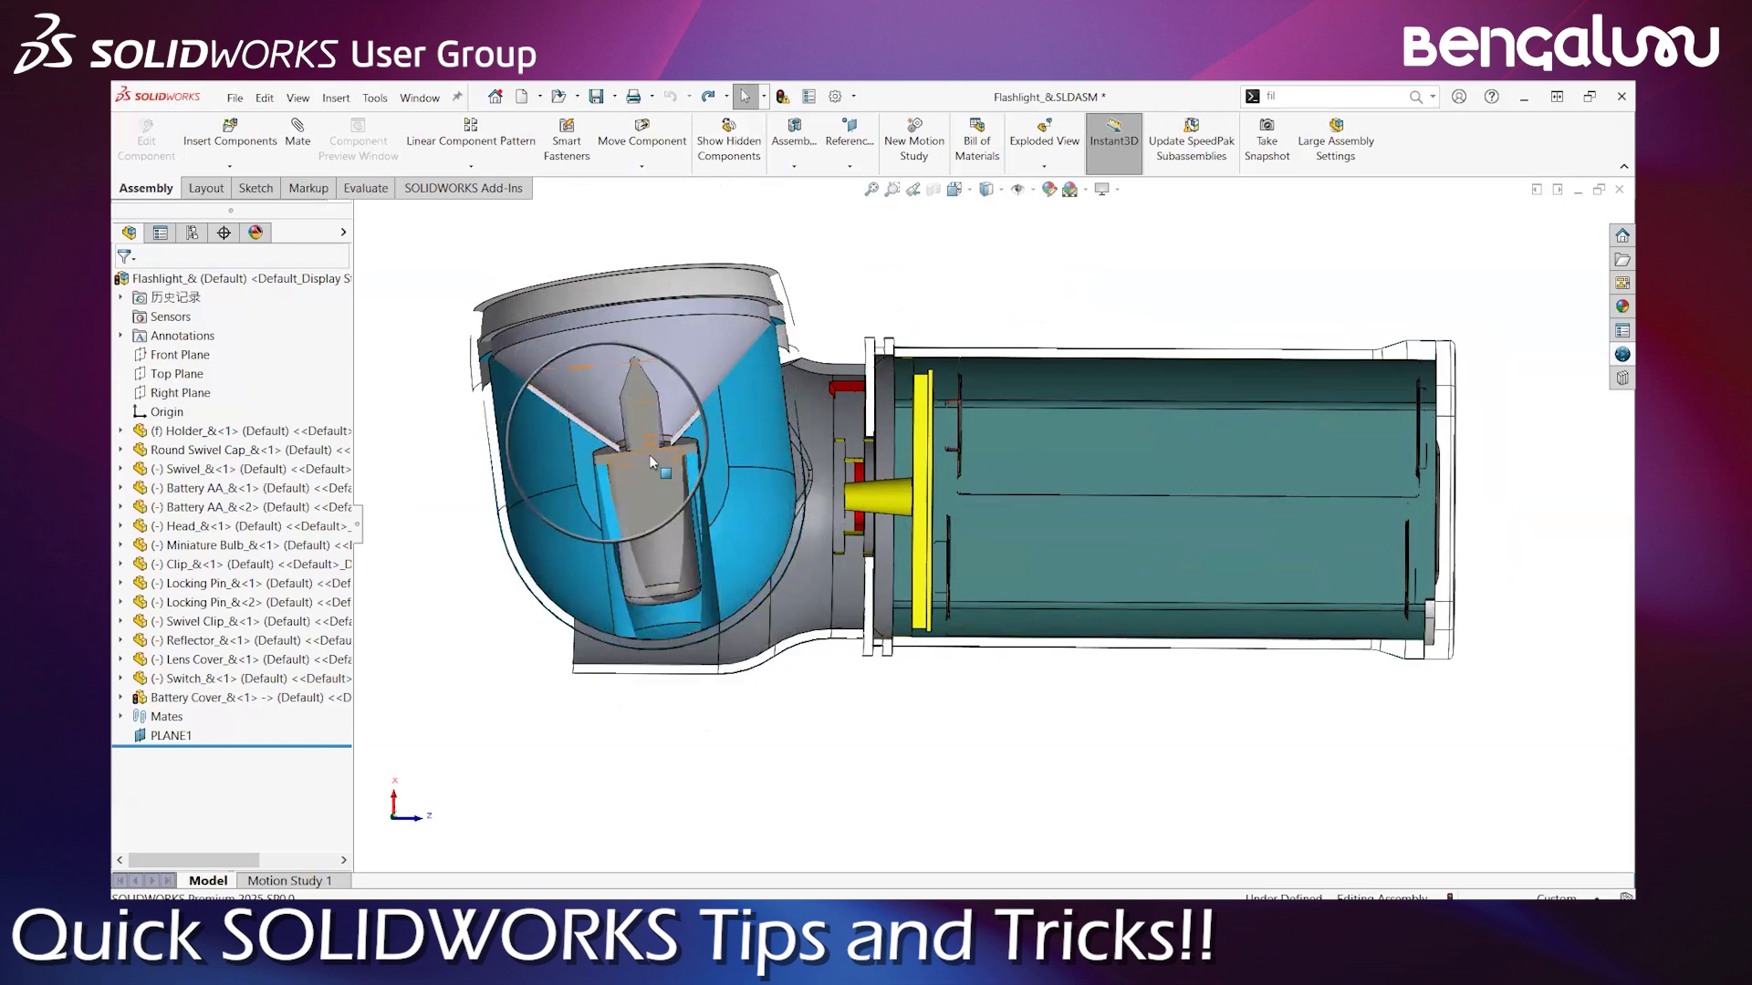
pyautogui.keyDown('alt'); pyautogui.scroll(-5, 655, 495); pyautogui.keyUp('alt')
pyautogui.keyDown('alt'); pyautogui.scroll(-6, 657, 500); pyautogui.keyUp('alt')
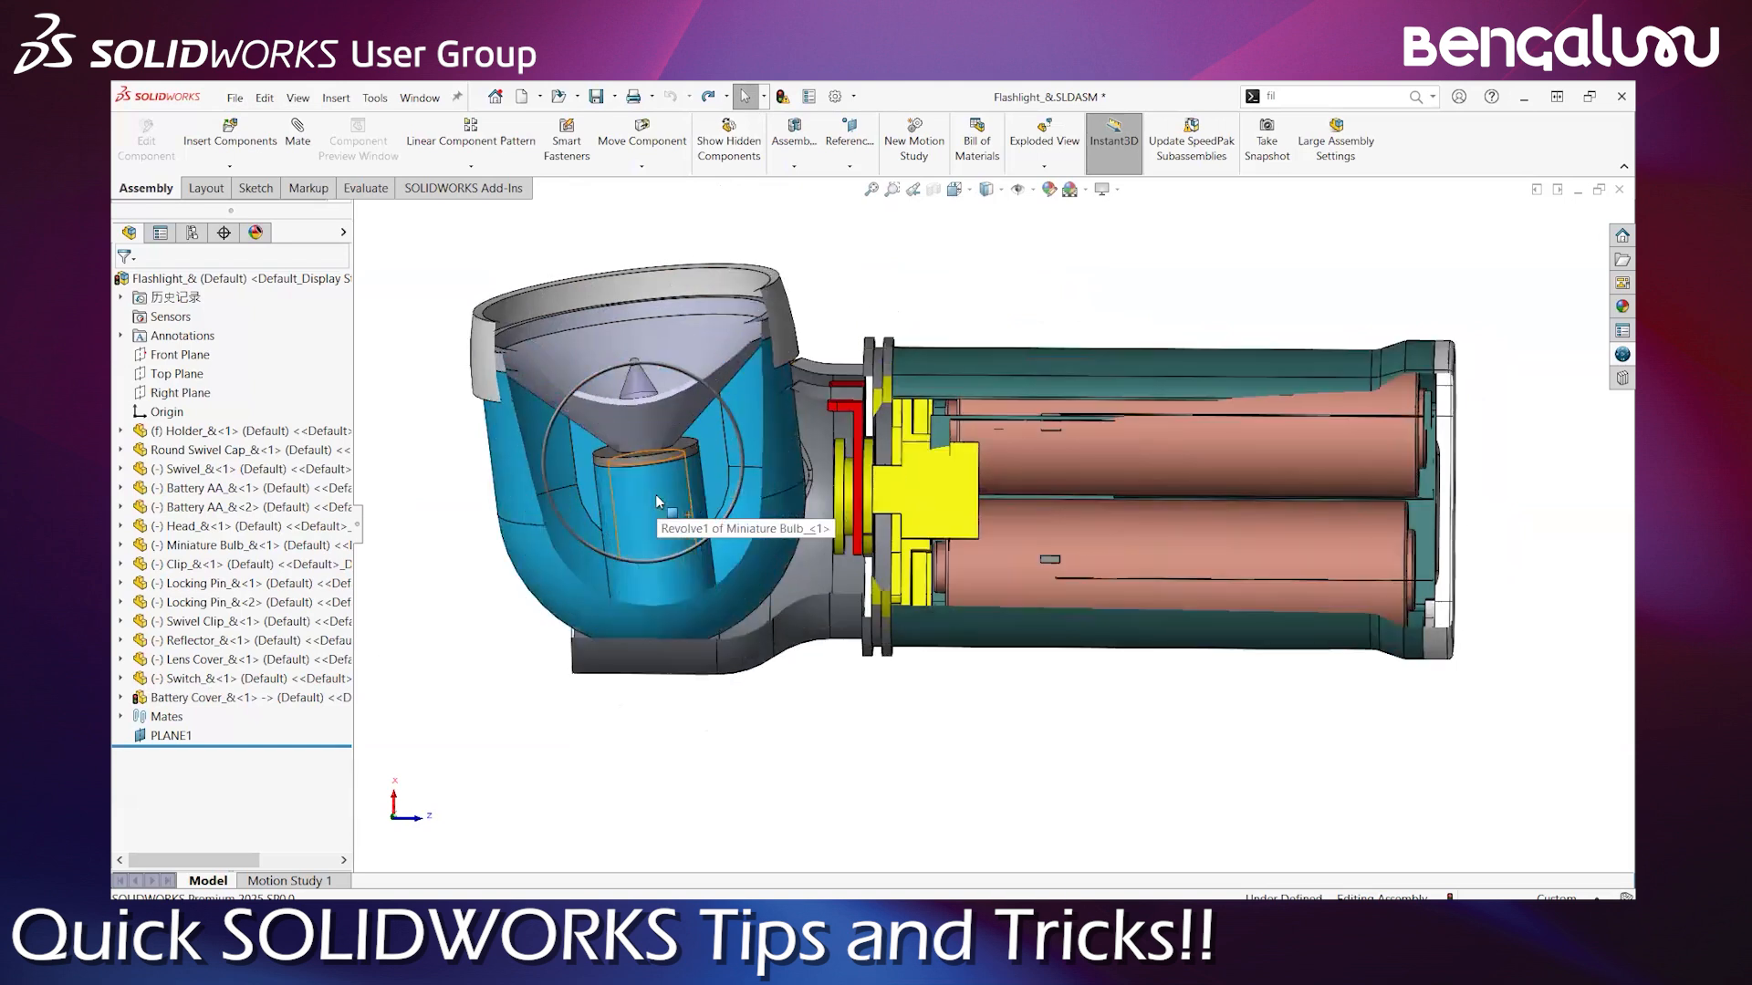
pyautogui.keyDown('alt'); pyautogui.scroll(-3, 657, 501); pyautogui.keyUp('alt')
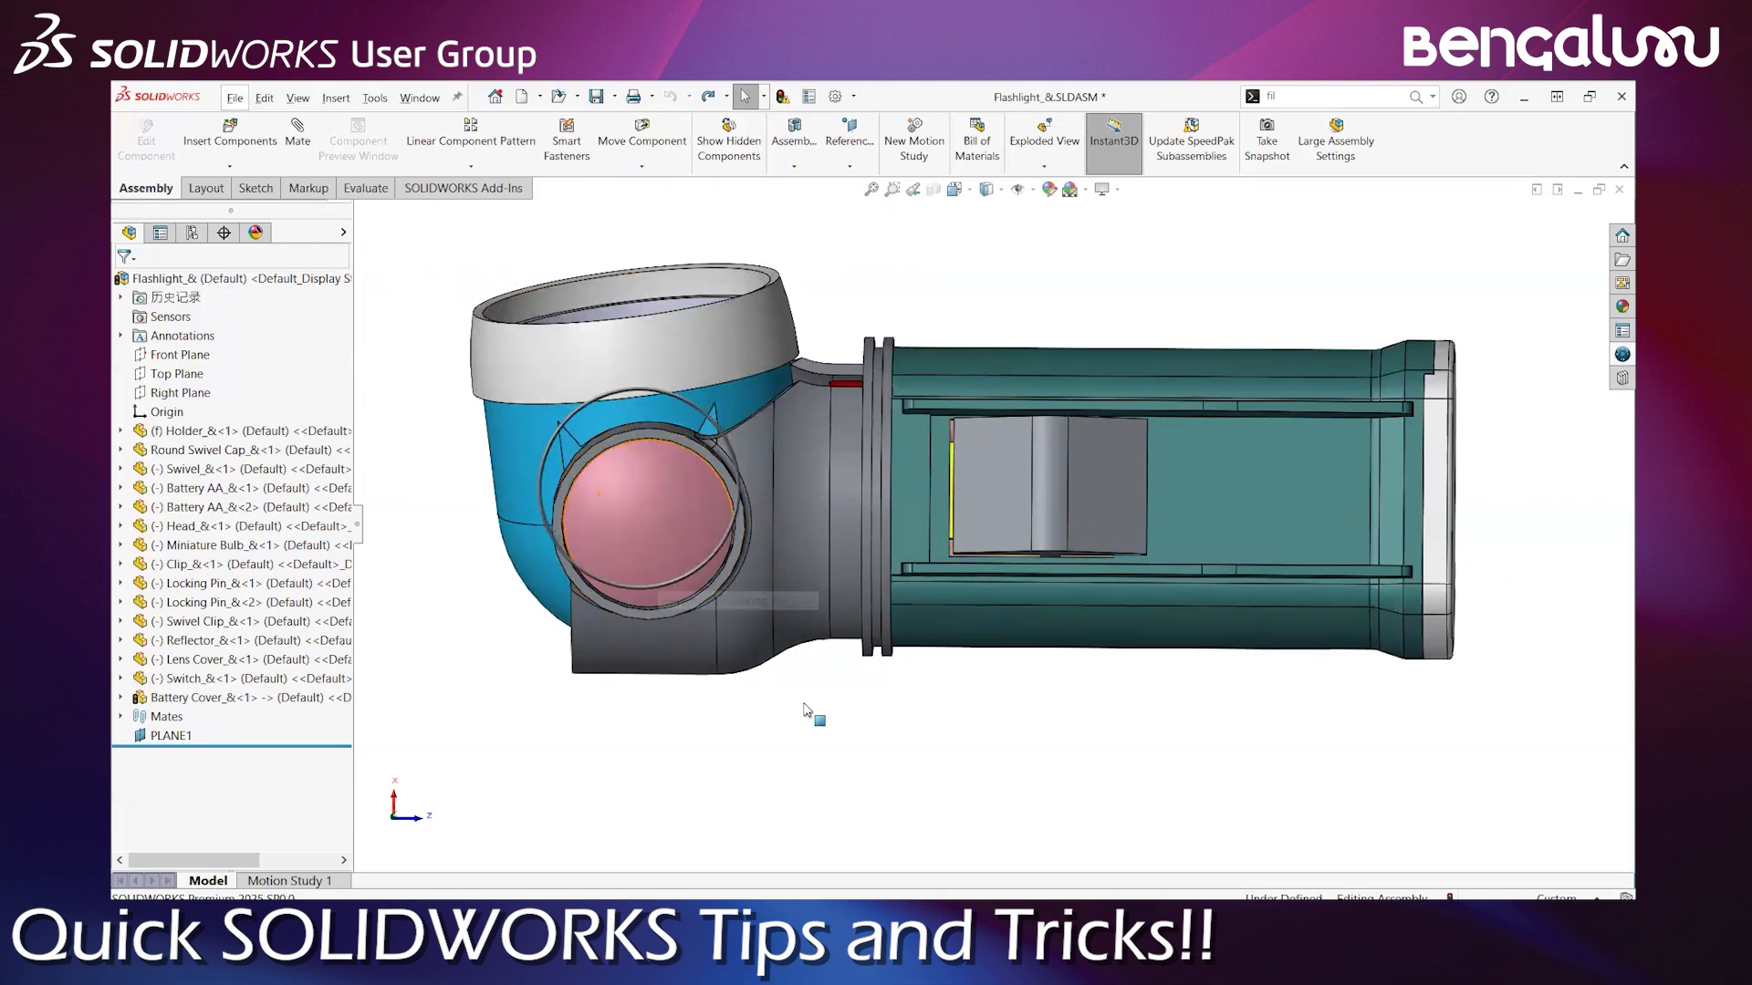
pyautogui.click(734, 752)
# Magnify and section the Holder's end near the yellow tabs, and close the magnifying glass
pyautogui.moveTo(883, 765); pyautogui.dragTo(857, 533, button='middle')
pyautogui.press('g')
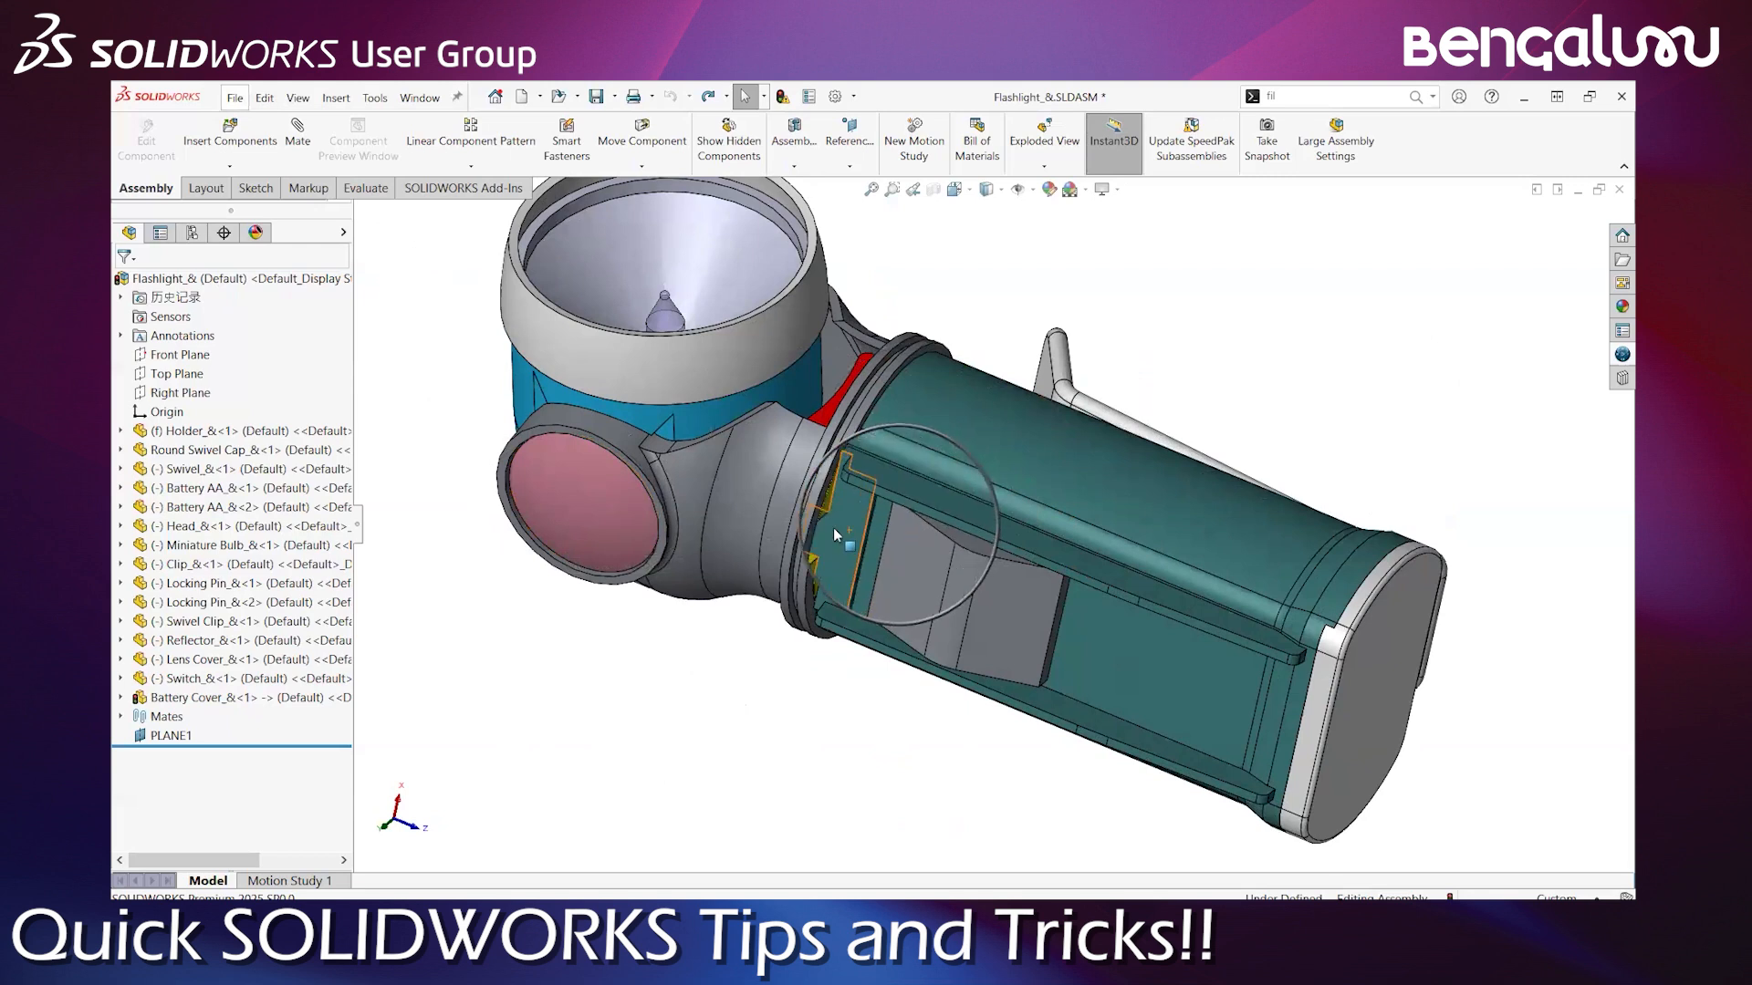
pyautogui.keyDown('alt'); pyautogui.scroll(-5, 847, 518); pyautogui.keyUp('alt')
pyautogui.keyDown('alt'); pyautogui.scroll(2, 849, 518); pyautogui.keyUp('alt')
pyautogui.keyDown('alt'); pyautogui.scroll(-5, 885, 520); pyautogui.keyUp('alt')
pyautogui.moveTo(885, 520); pyautogui.dragTo(999, 610, button='middle')
pyautogui.press('Escape')
pyautogui.scroll(1, 657, 557)
pyautogui.moveTo(657, 557)
pyautogui.mouseDown(button='middle')
pyautogui.moveTo(584, 559)
pyautogui.moveTo(620, 555)
pyautogui.mouseUp(button='middle')
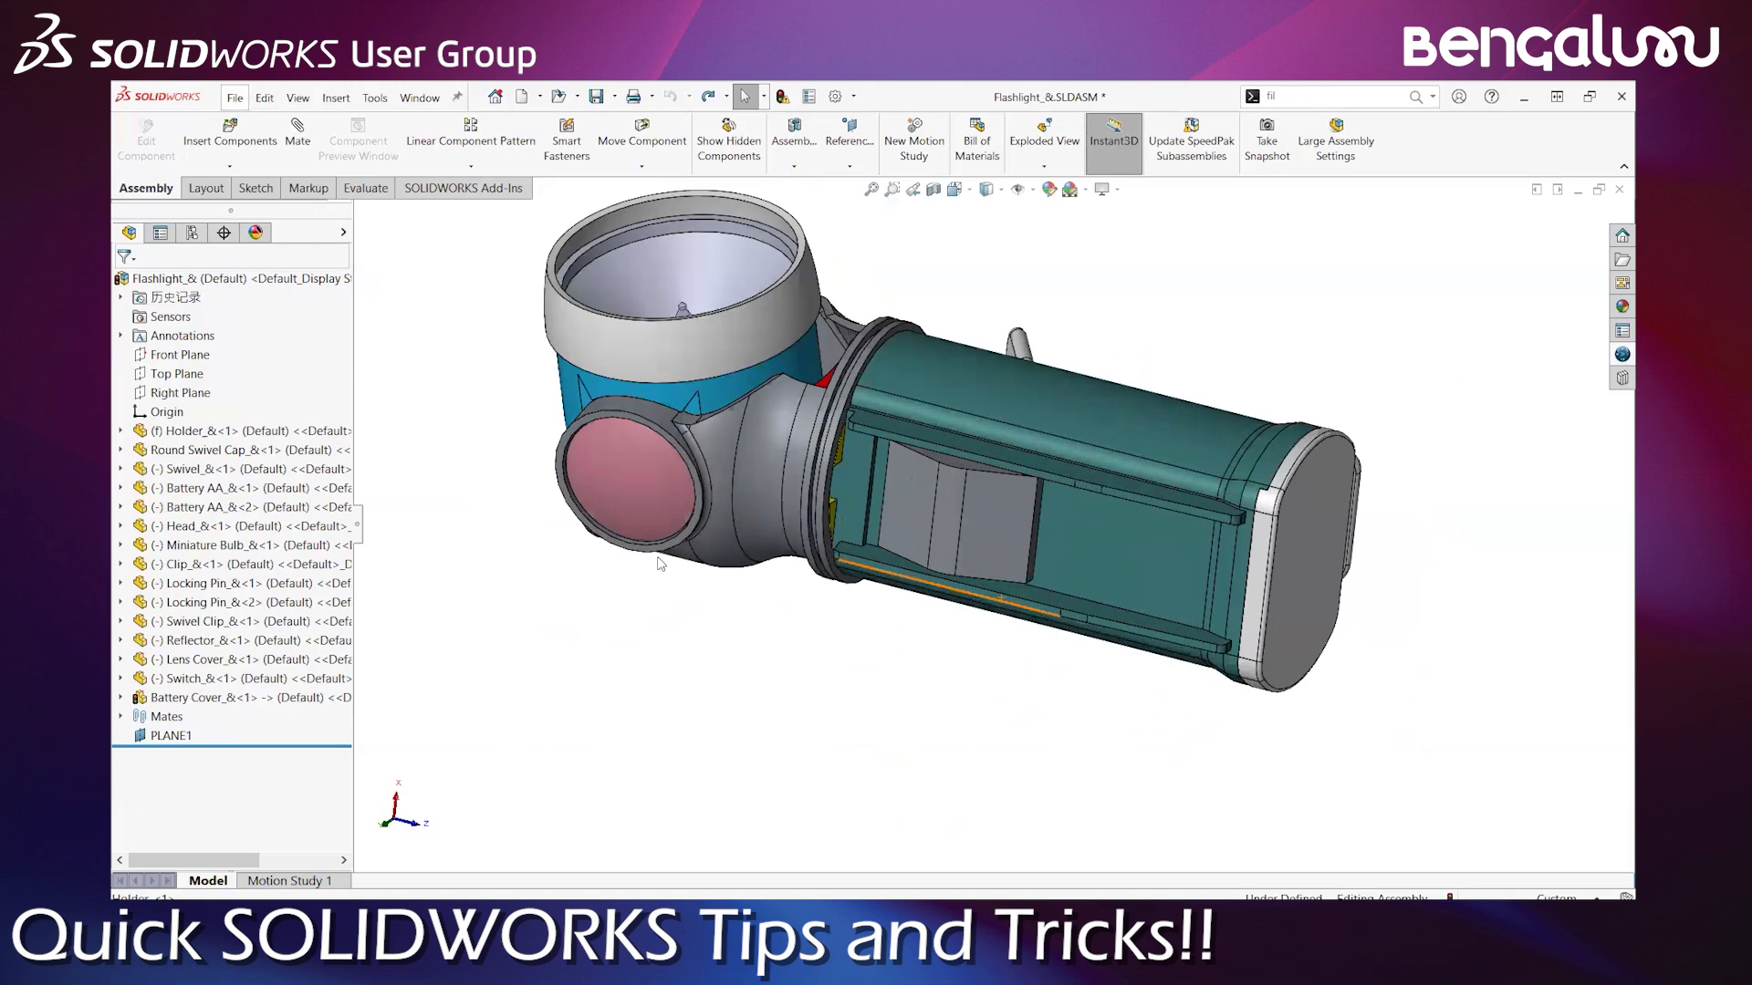
pyautogui.scroll(2, 660, 563)
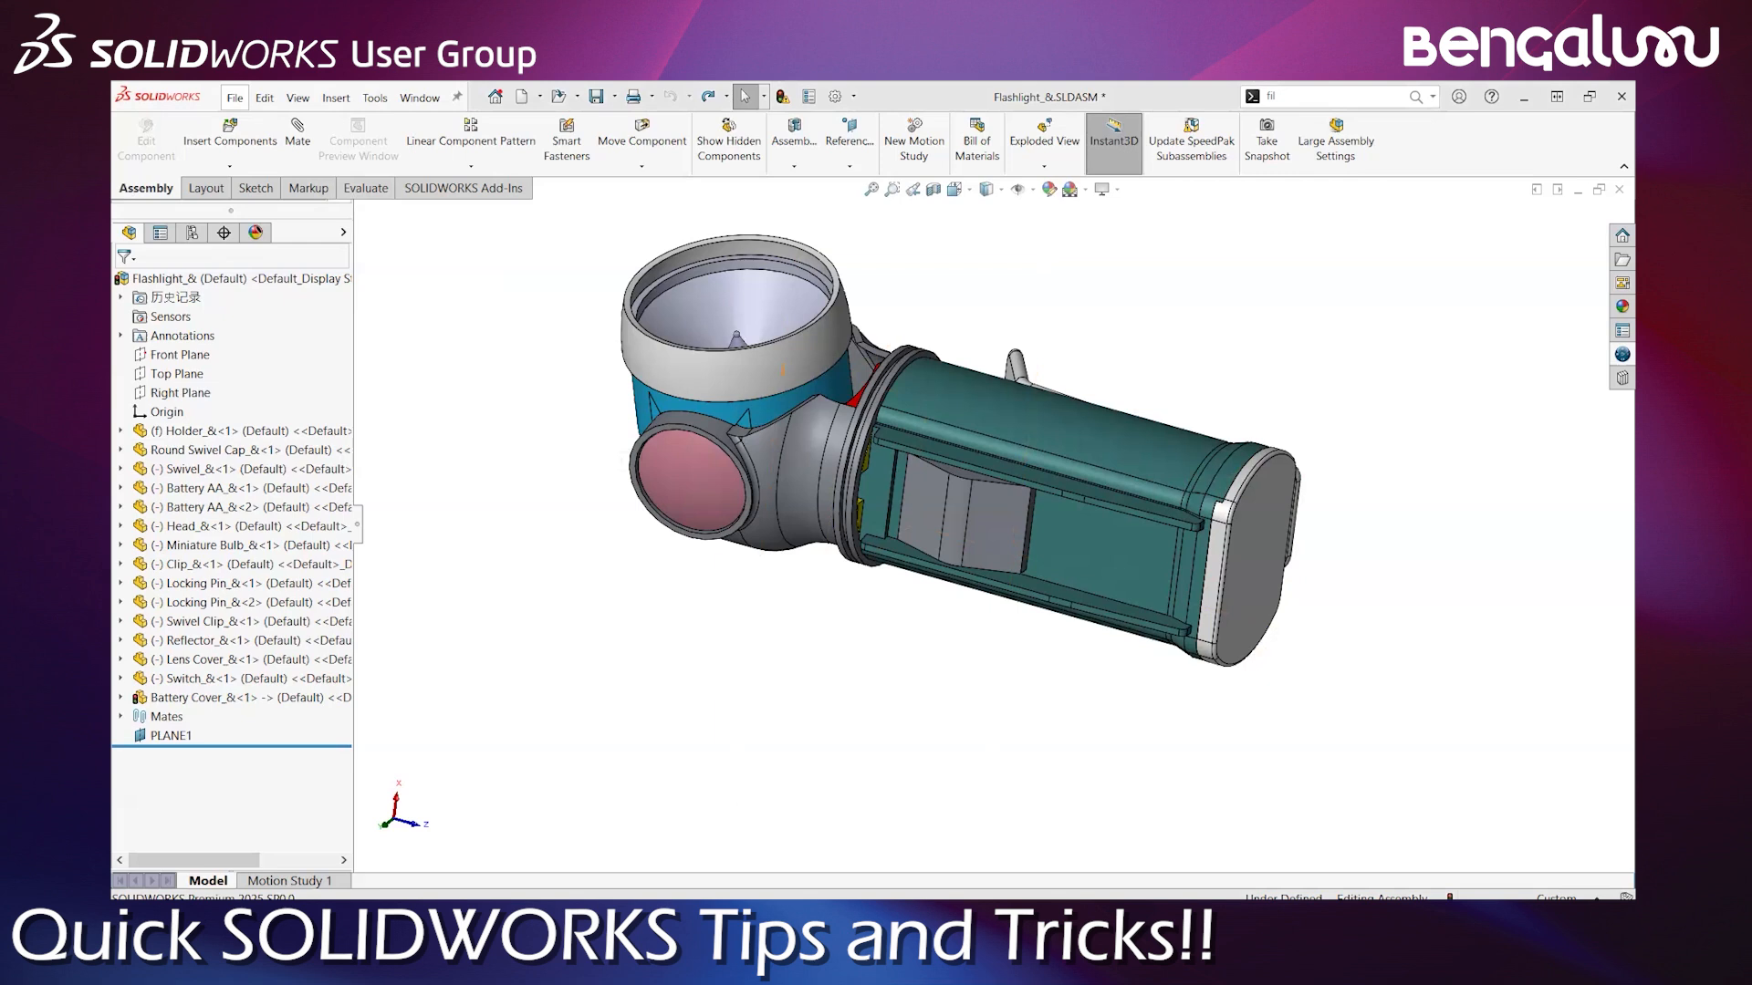
# Switch to Part1 and start a sketch on the Front Plane
pyautogui.click(234, 99)
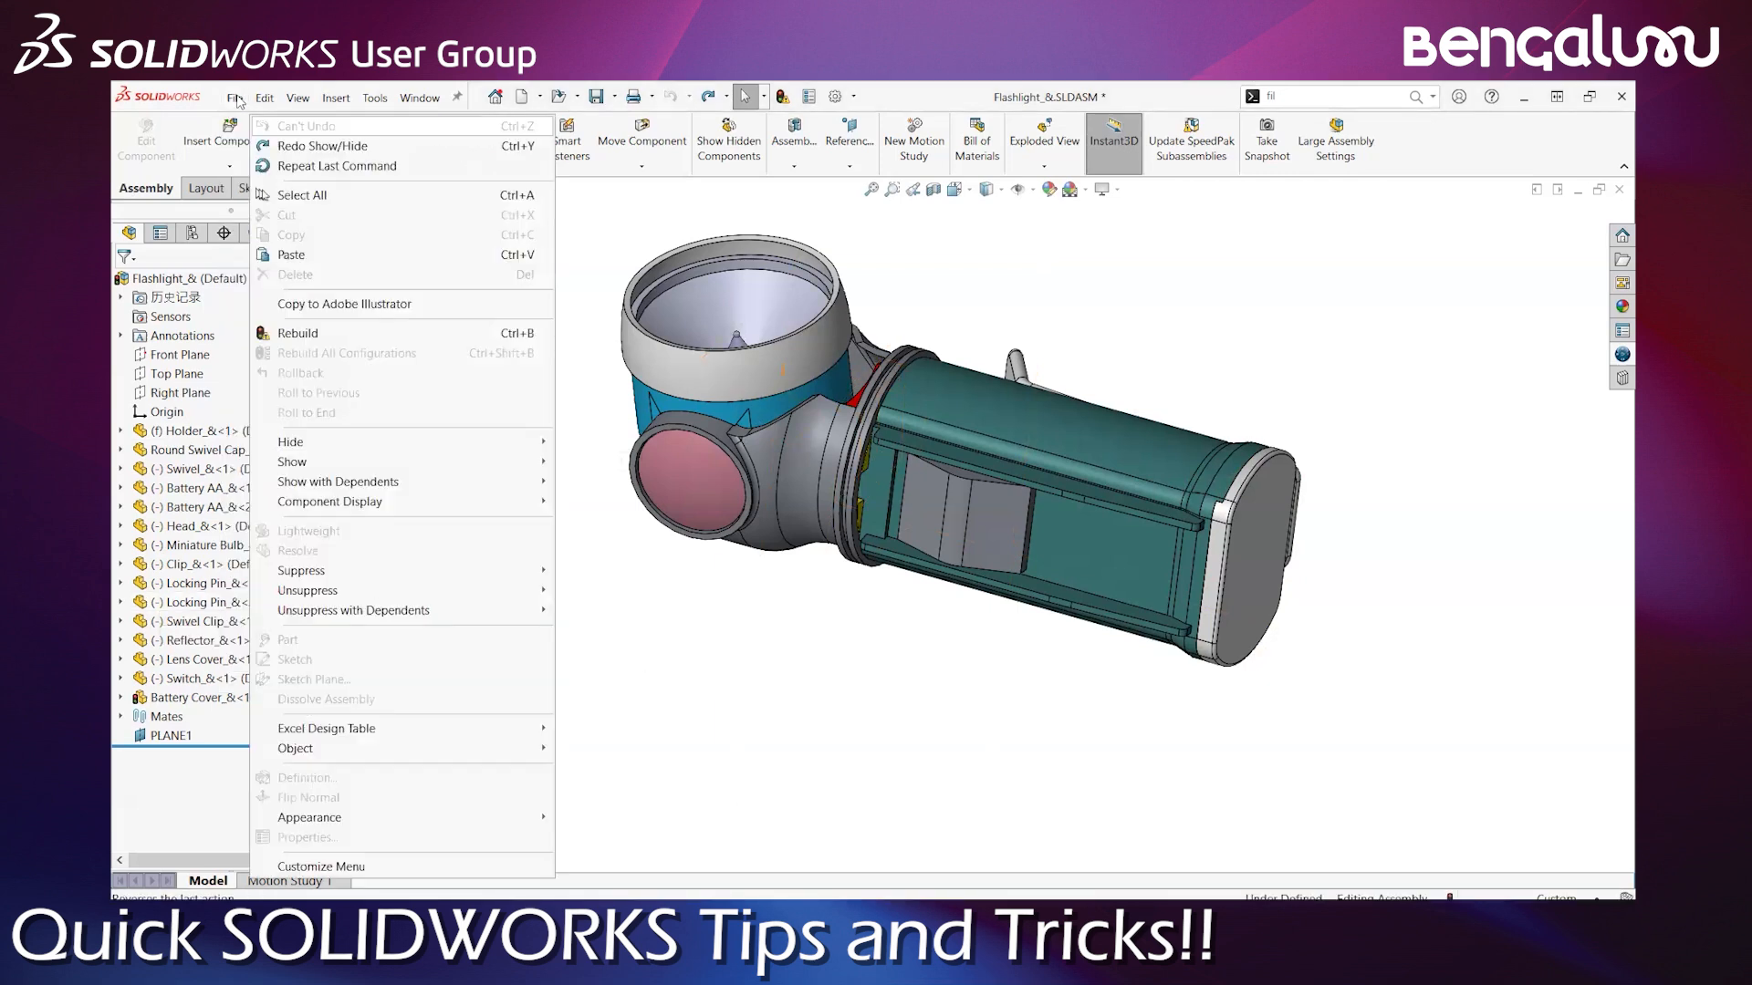
pyautogui.click(264, 126)
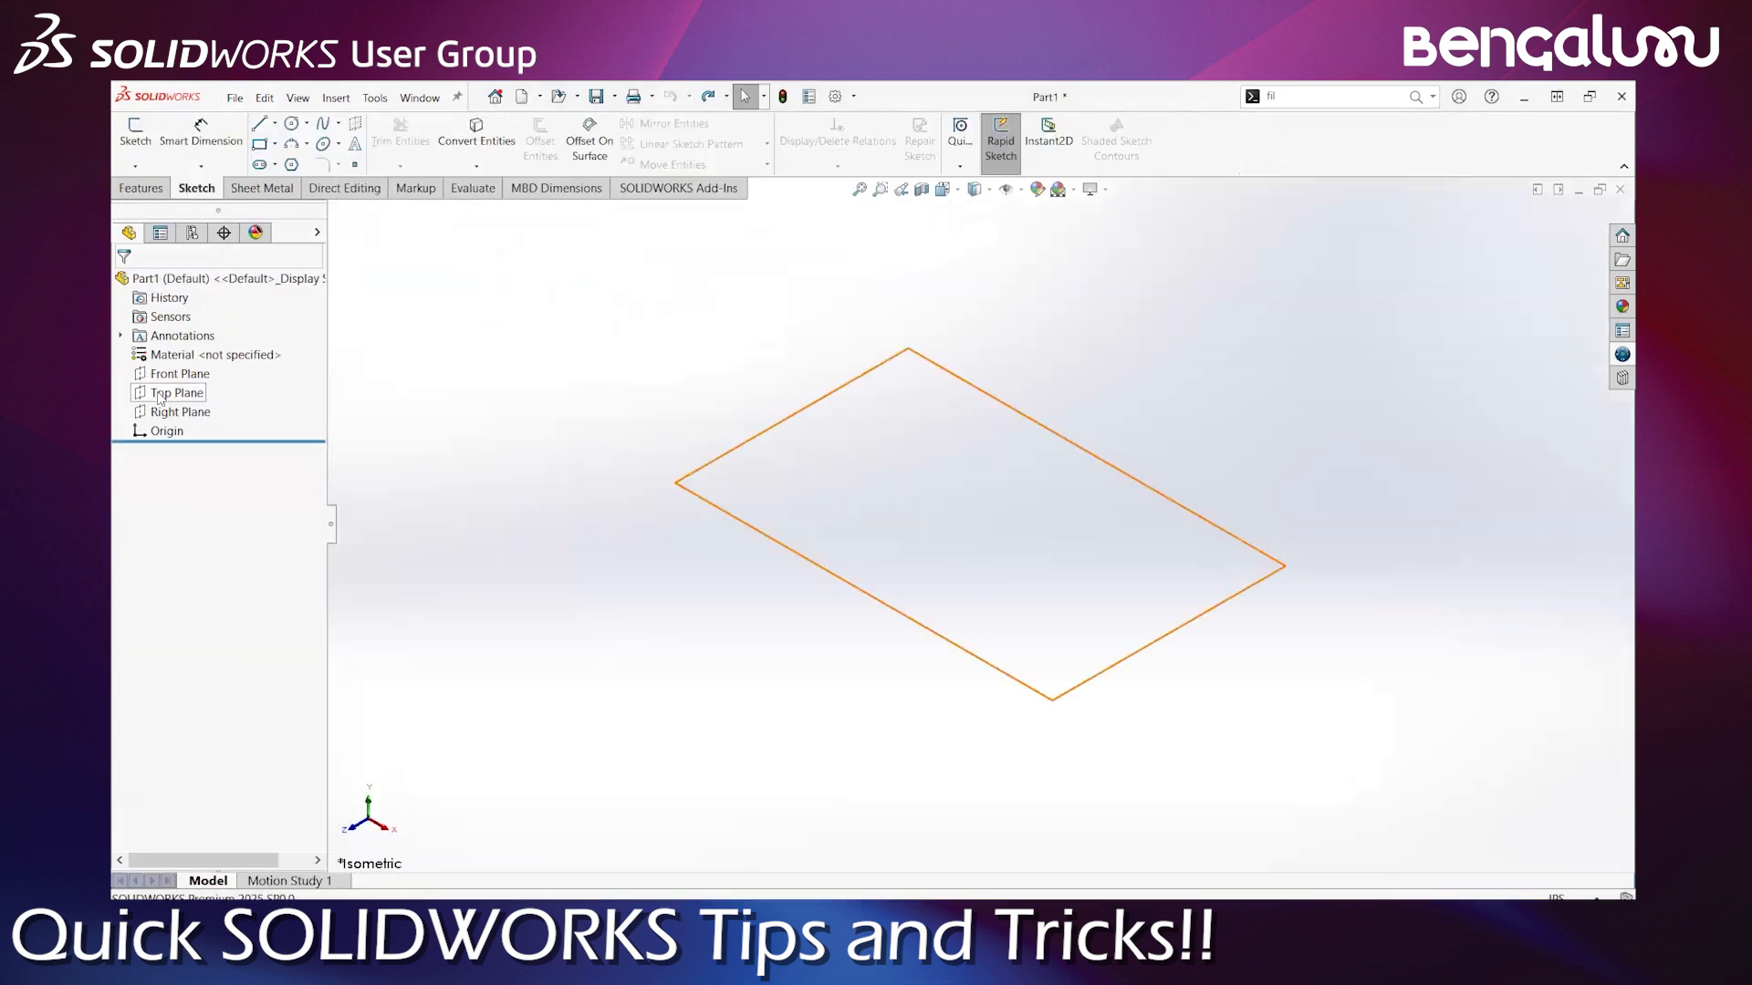
pyautogui.click(180, 374)
pyautogui.click(173, 355)
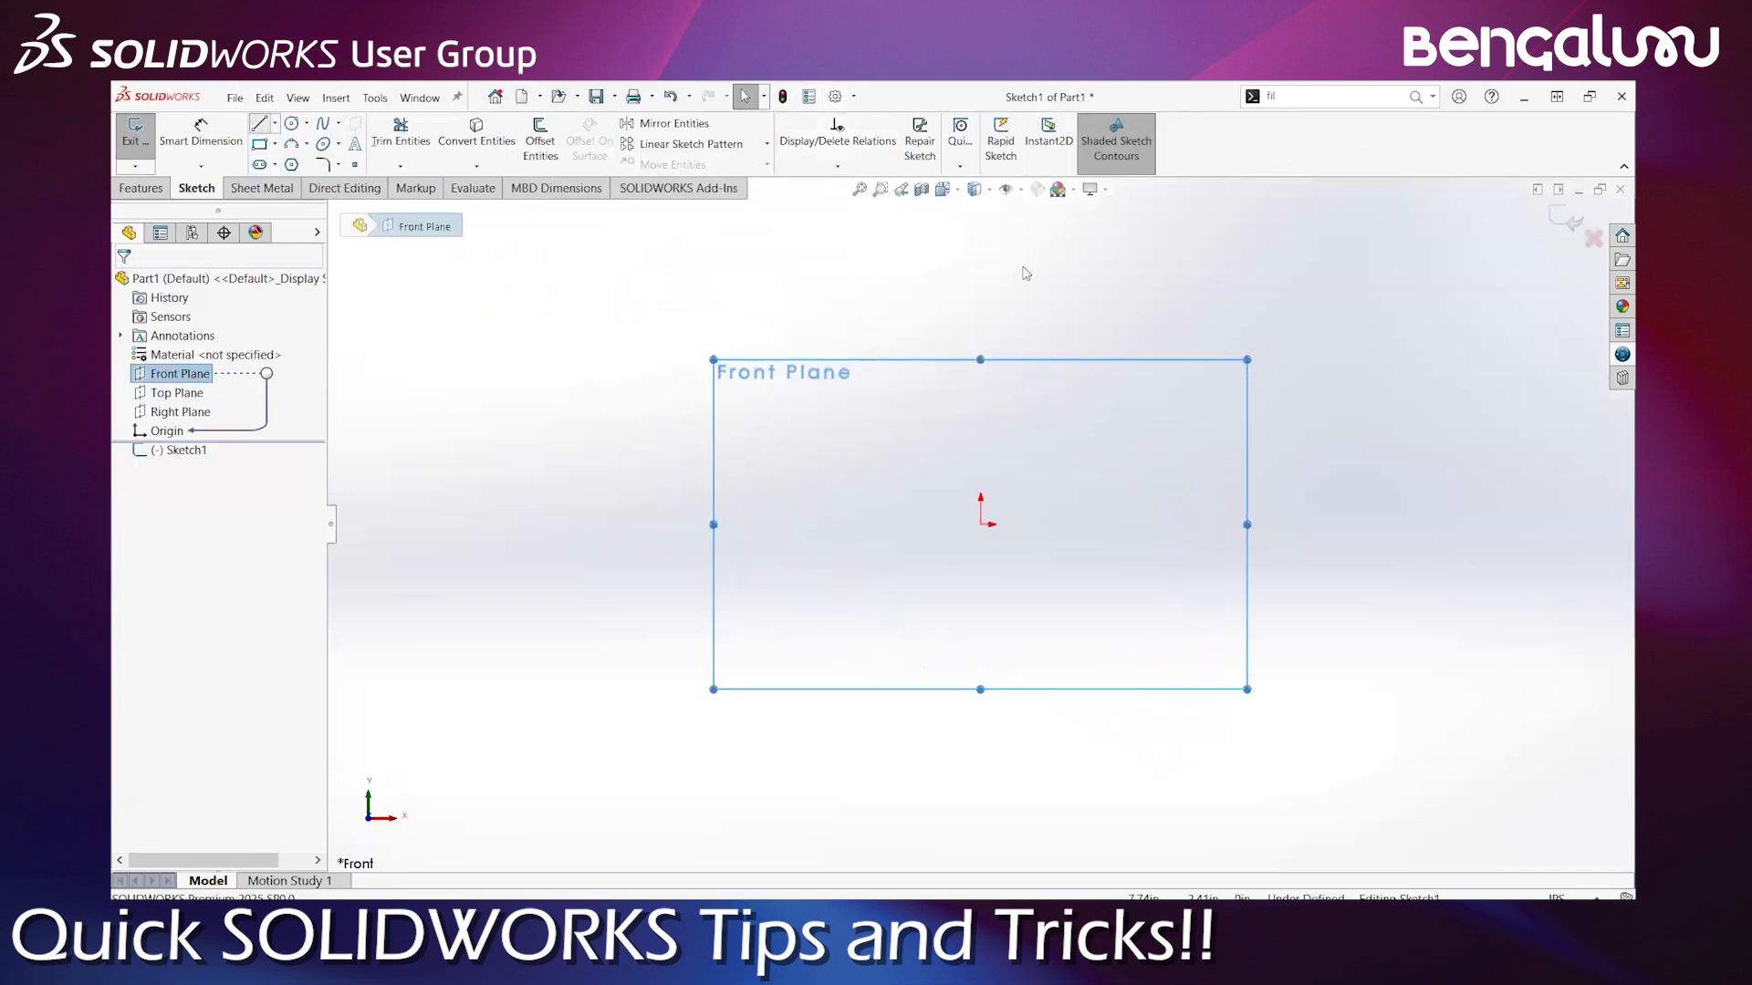
# Sketch a flag-shaped line outline: a vertical line about 3.85 in tall from the origin with a rectangle closed against its upper end
pyautogui.press('l')
pyautogui.click(980, 524)
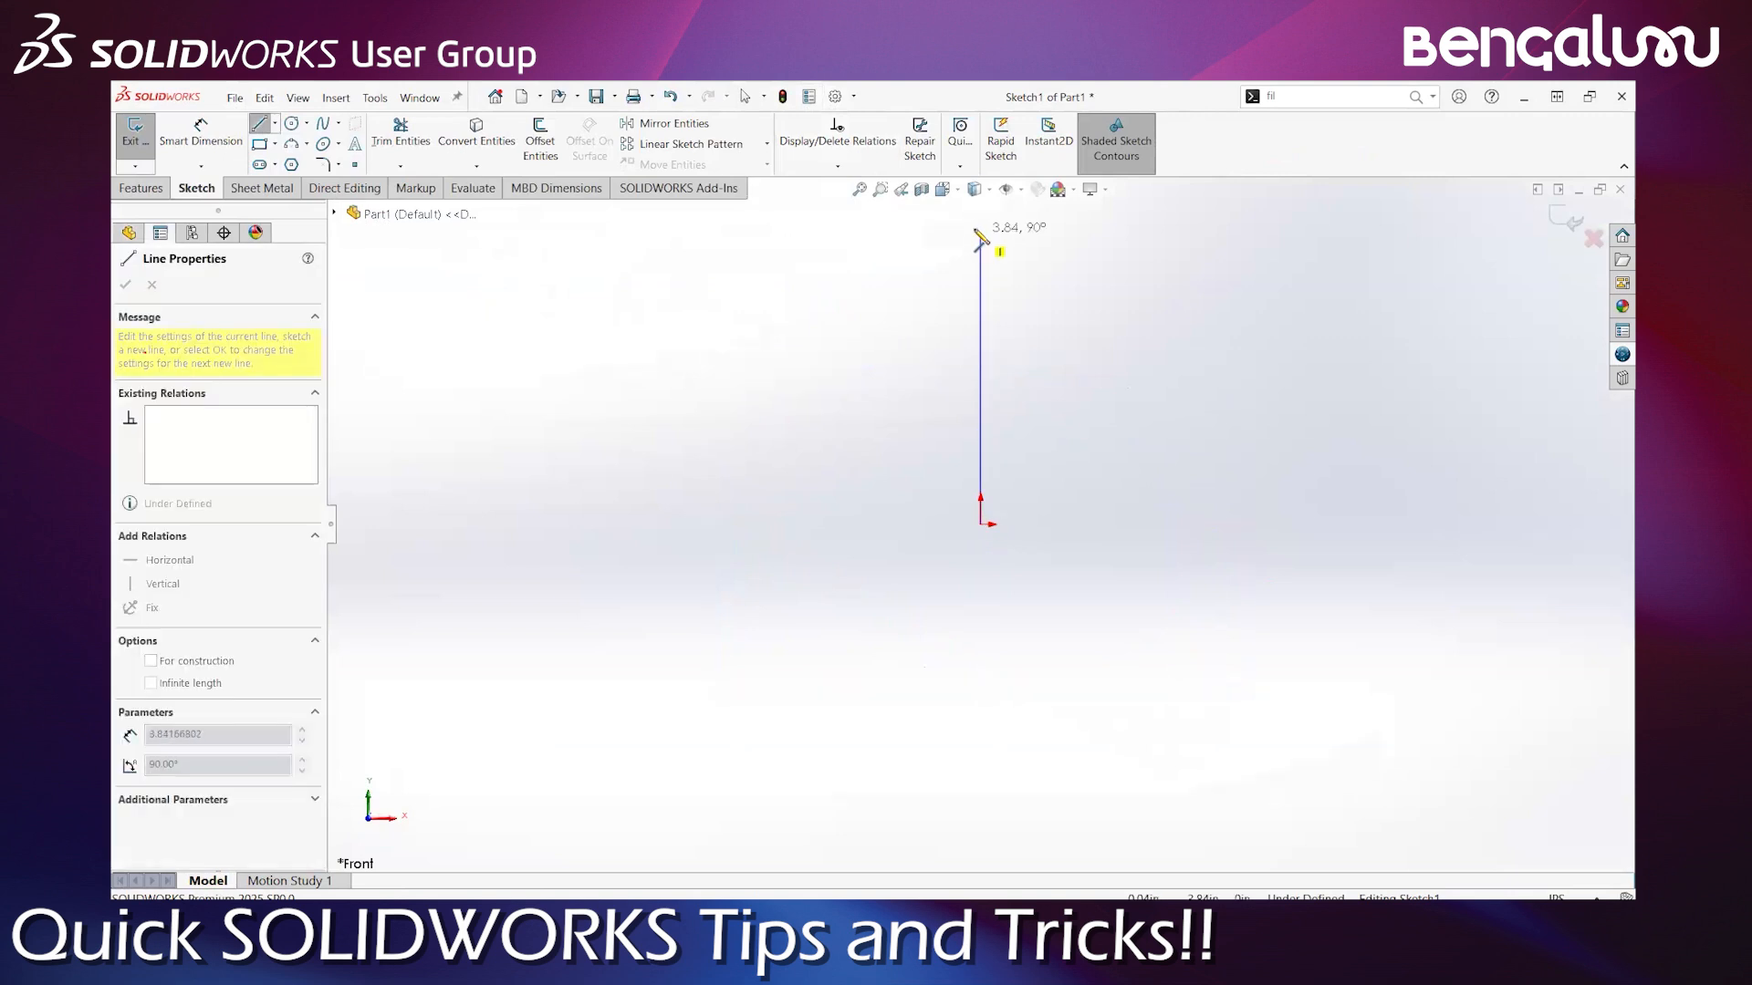
pyautogui.click(980, 231)
pyautogui.click(1264, 231)
pyautogui.click(1264, 331)
pyautogui.click(981, 330)
pyautogui.press('Escape')
pyautogui.press('Escape')
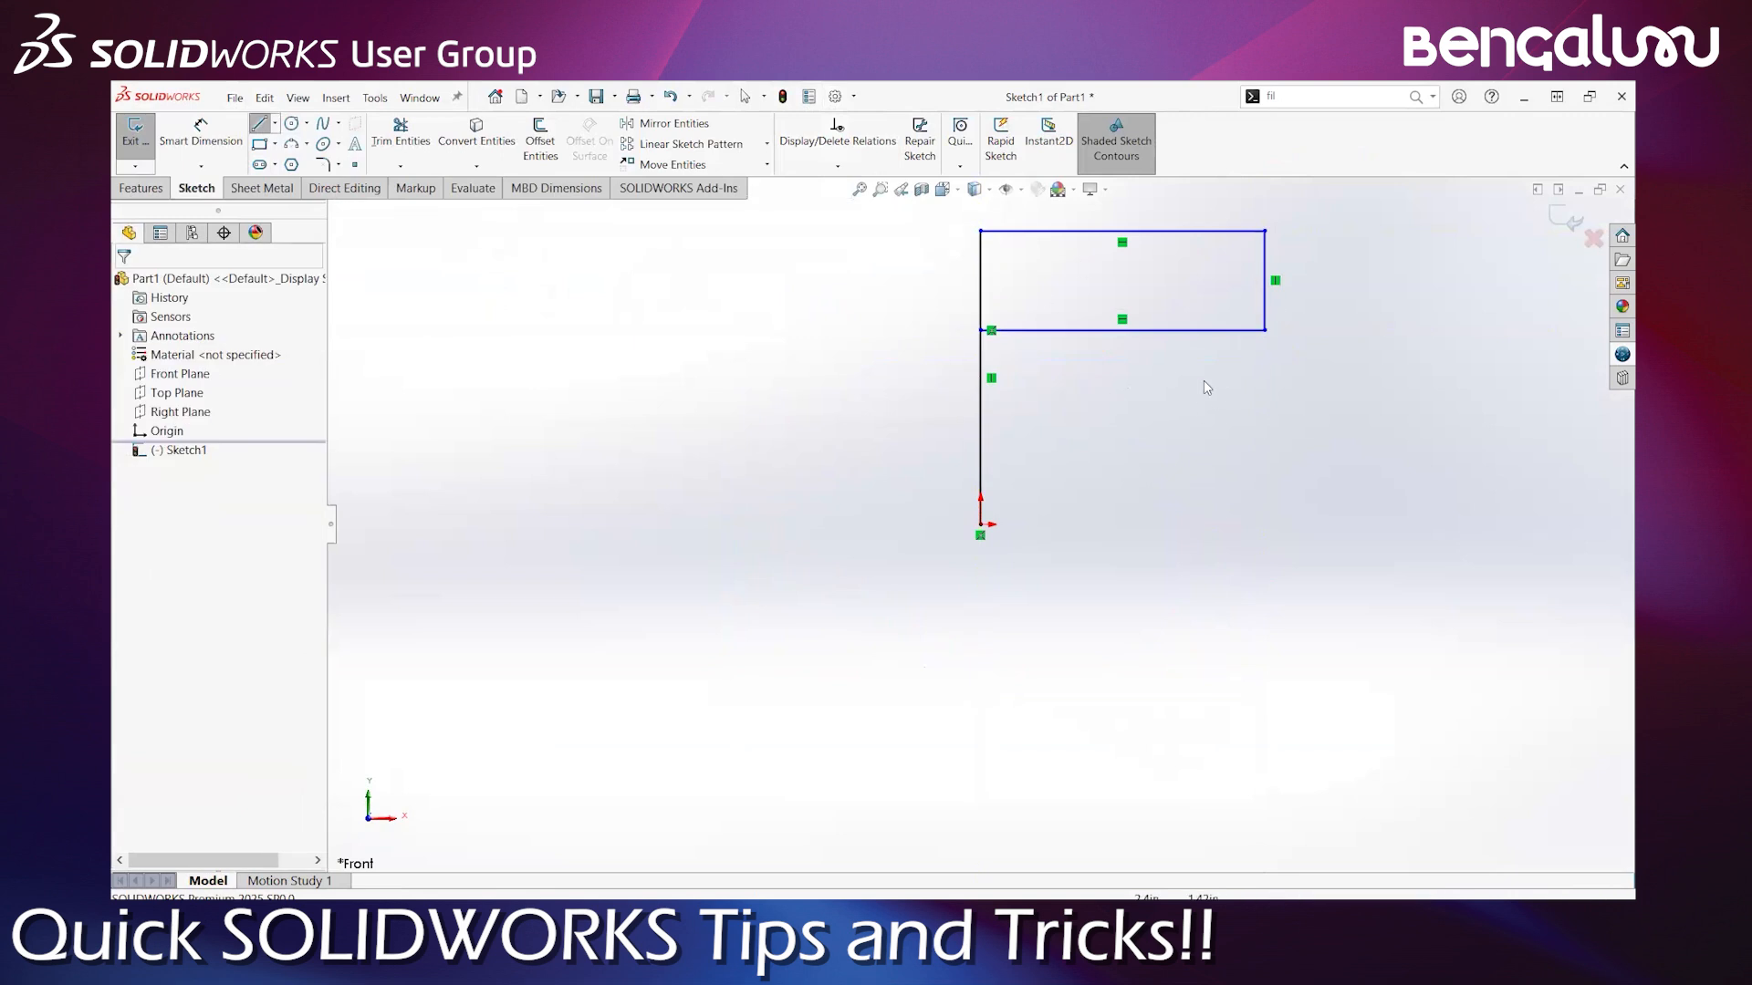
pyautogui.click(982, 421)
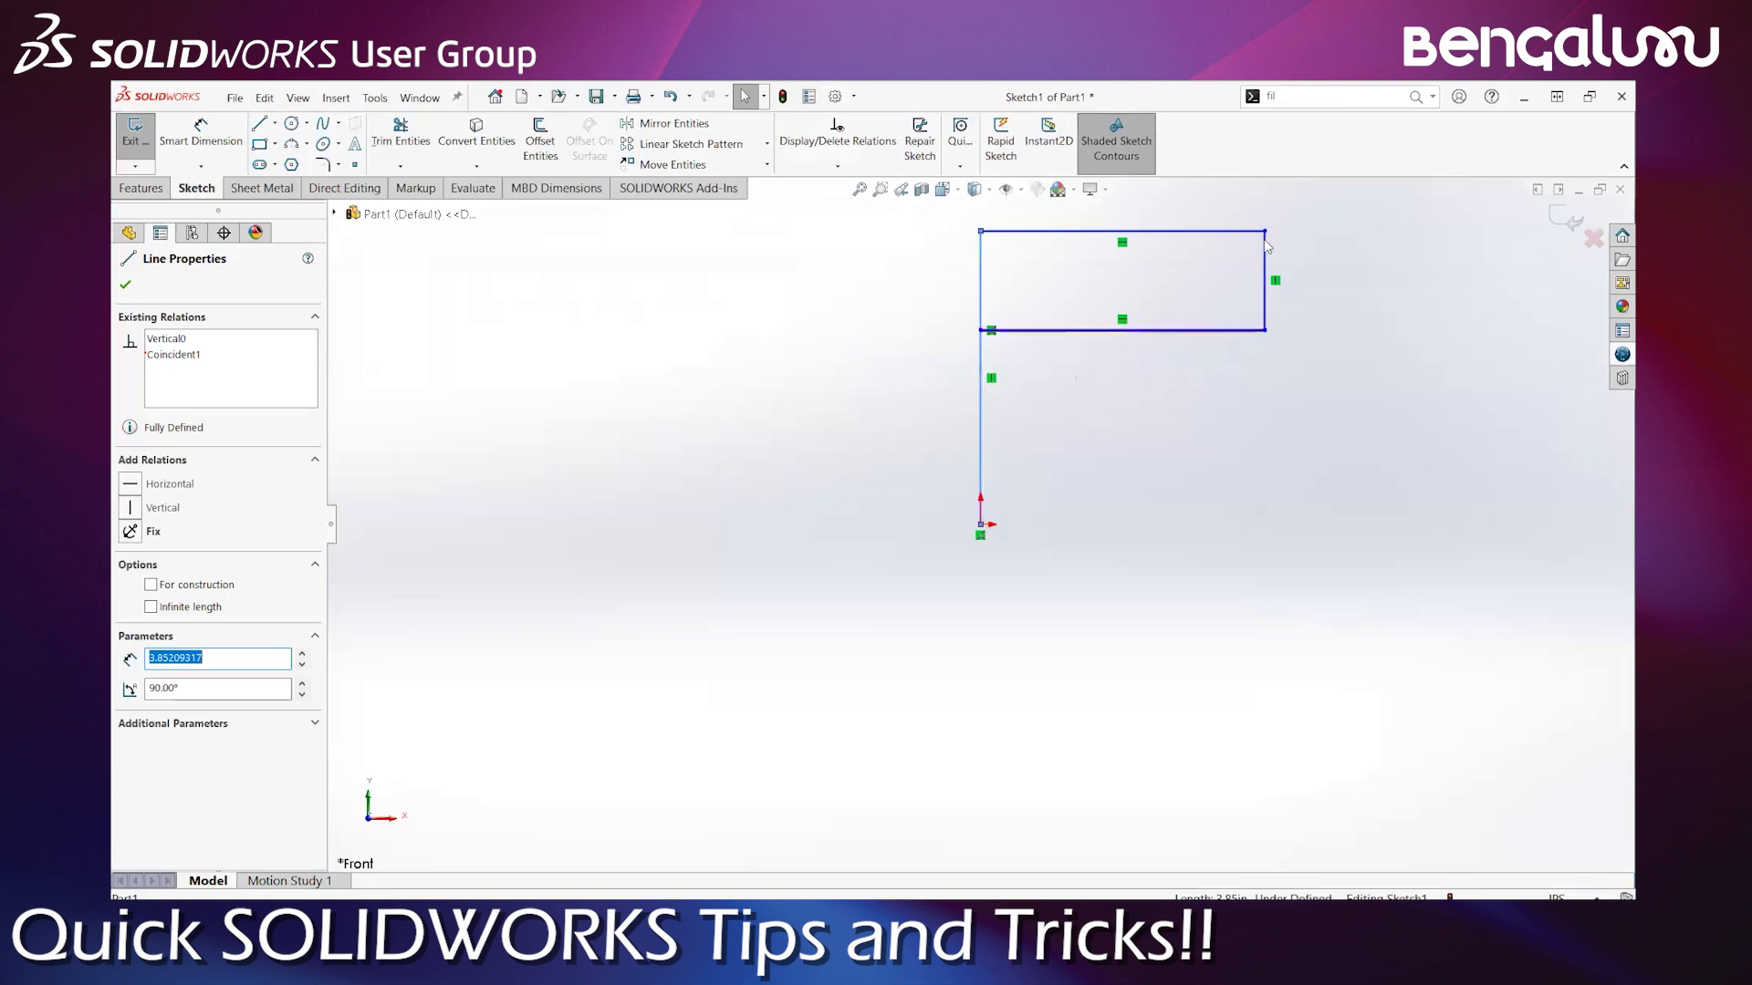
pyautogui.scroll(4, 757, 567)
pyautogui.scroll(-4, 1164, 441)
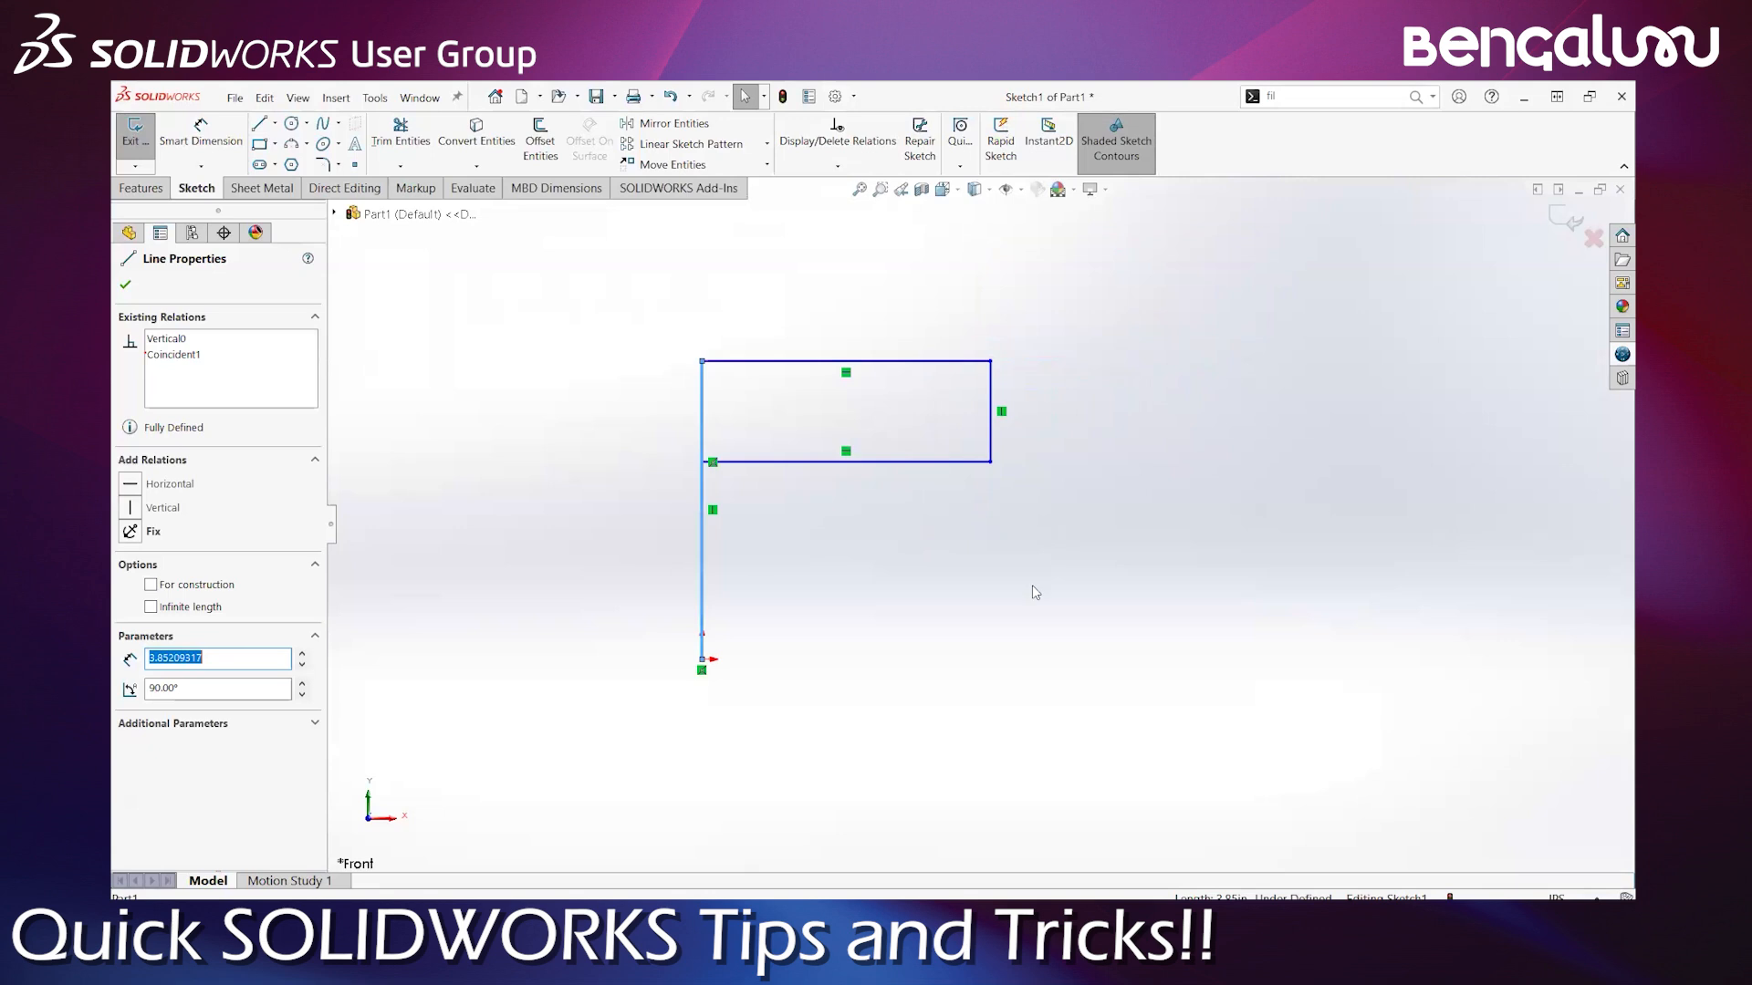
pyautogui.click(1177, 730)
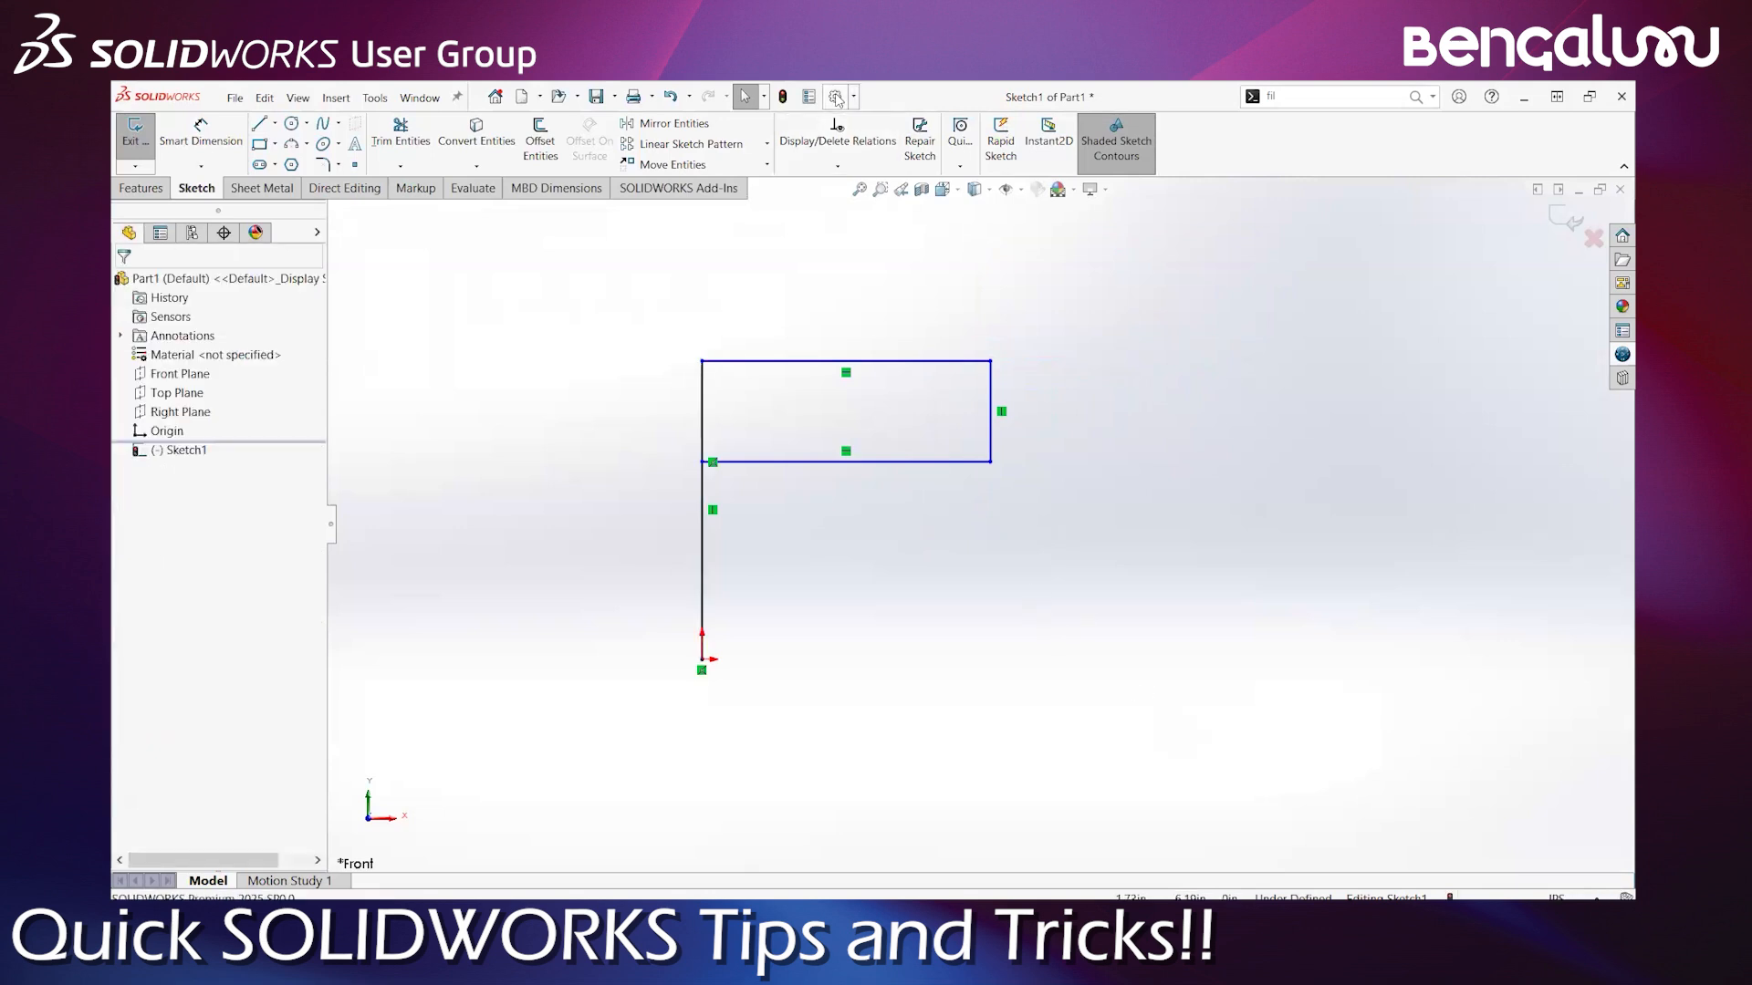
pyautogui.scroll(2, 965, 562)
pyautogui.scroll(-3, 1056, 574)
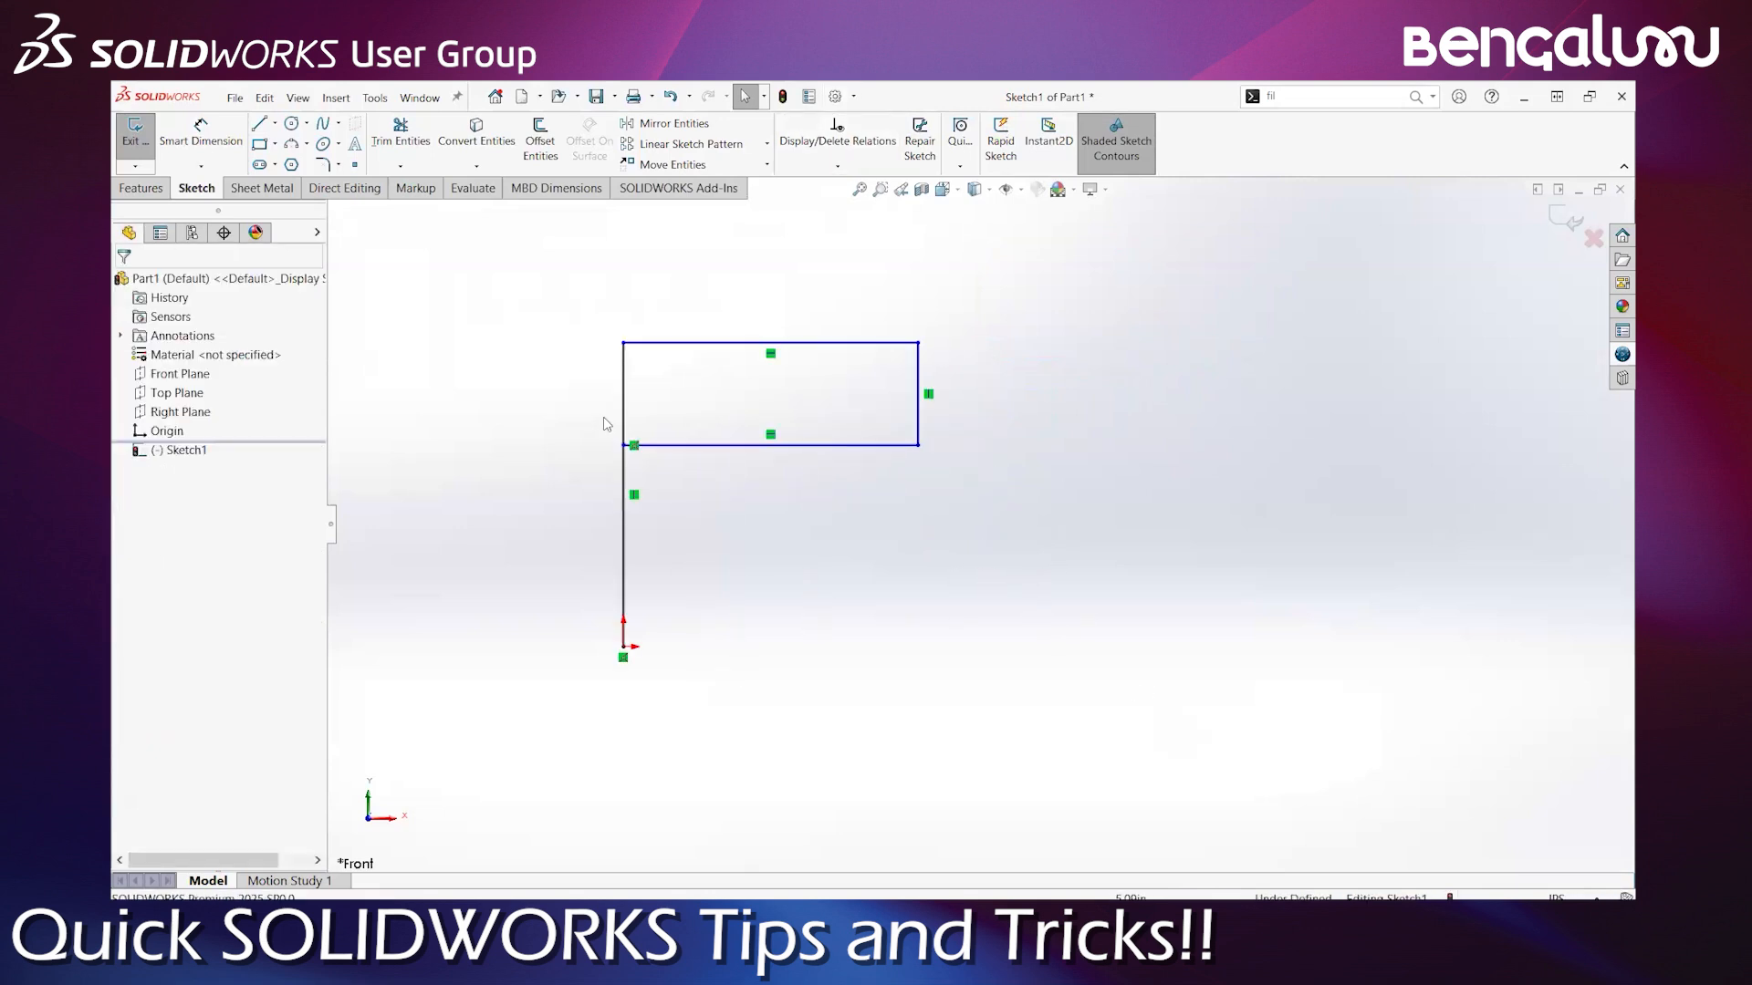
pyautogui.scroll(2, 1134, 518)
pyautogui.scroll(-4, 1134, 518)
pyautogui.scroll(1, 1003, 534)
pyautogui.scroll(1, 967, 545)
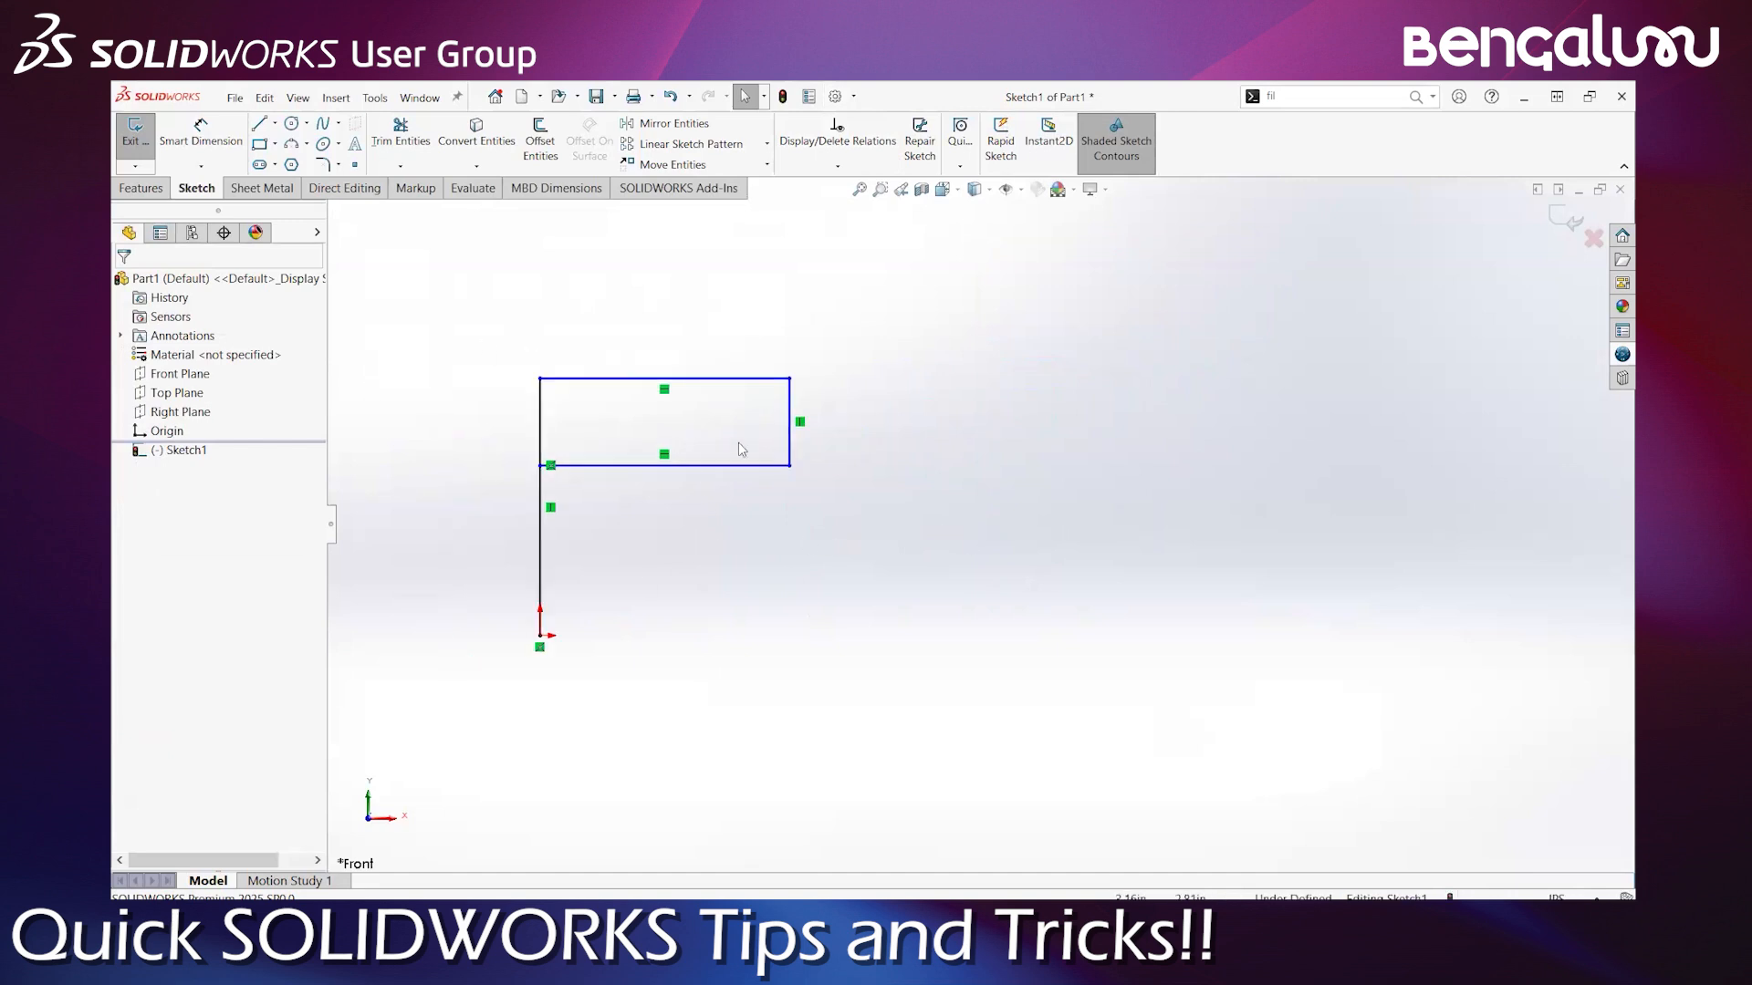
pyautogui.scroll(-1, 931, 451)
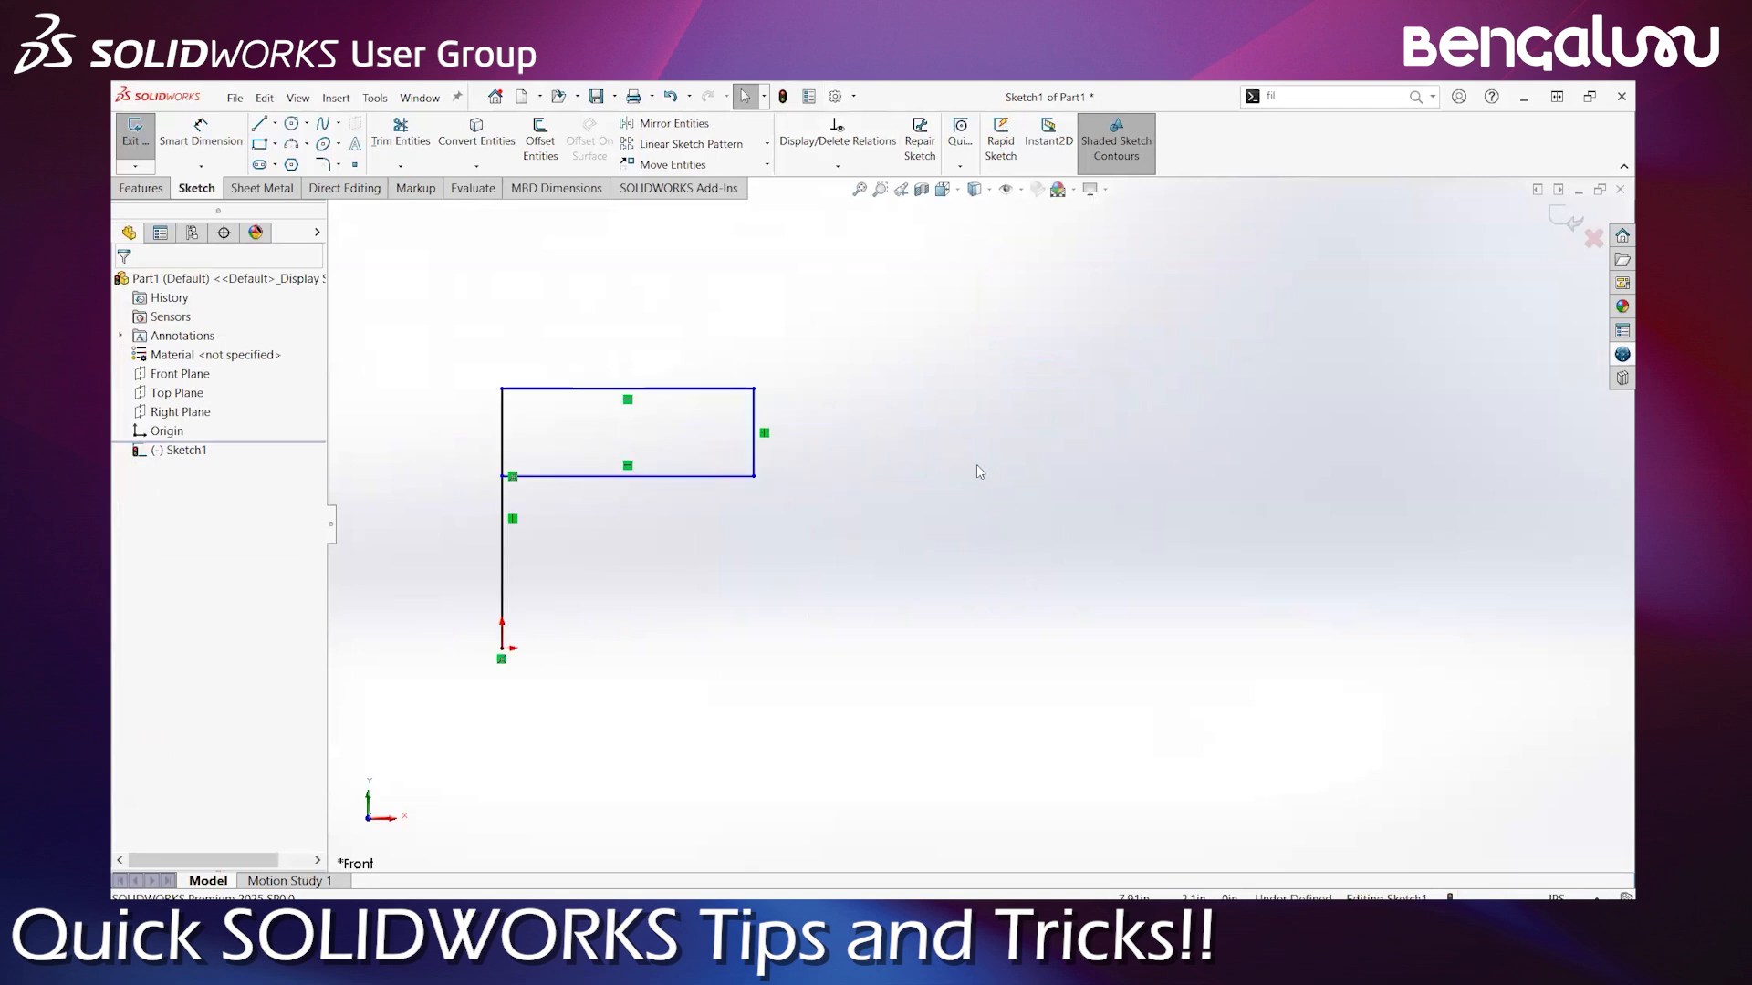
# Sketch a closed C-shaped profile of nine connected lines beside the flag outline, about 4 in wide along its upper edge, without automatic relations
pyautogui.press('l')
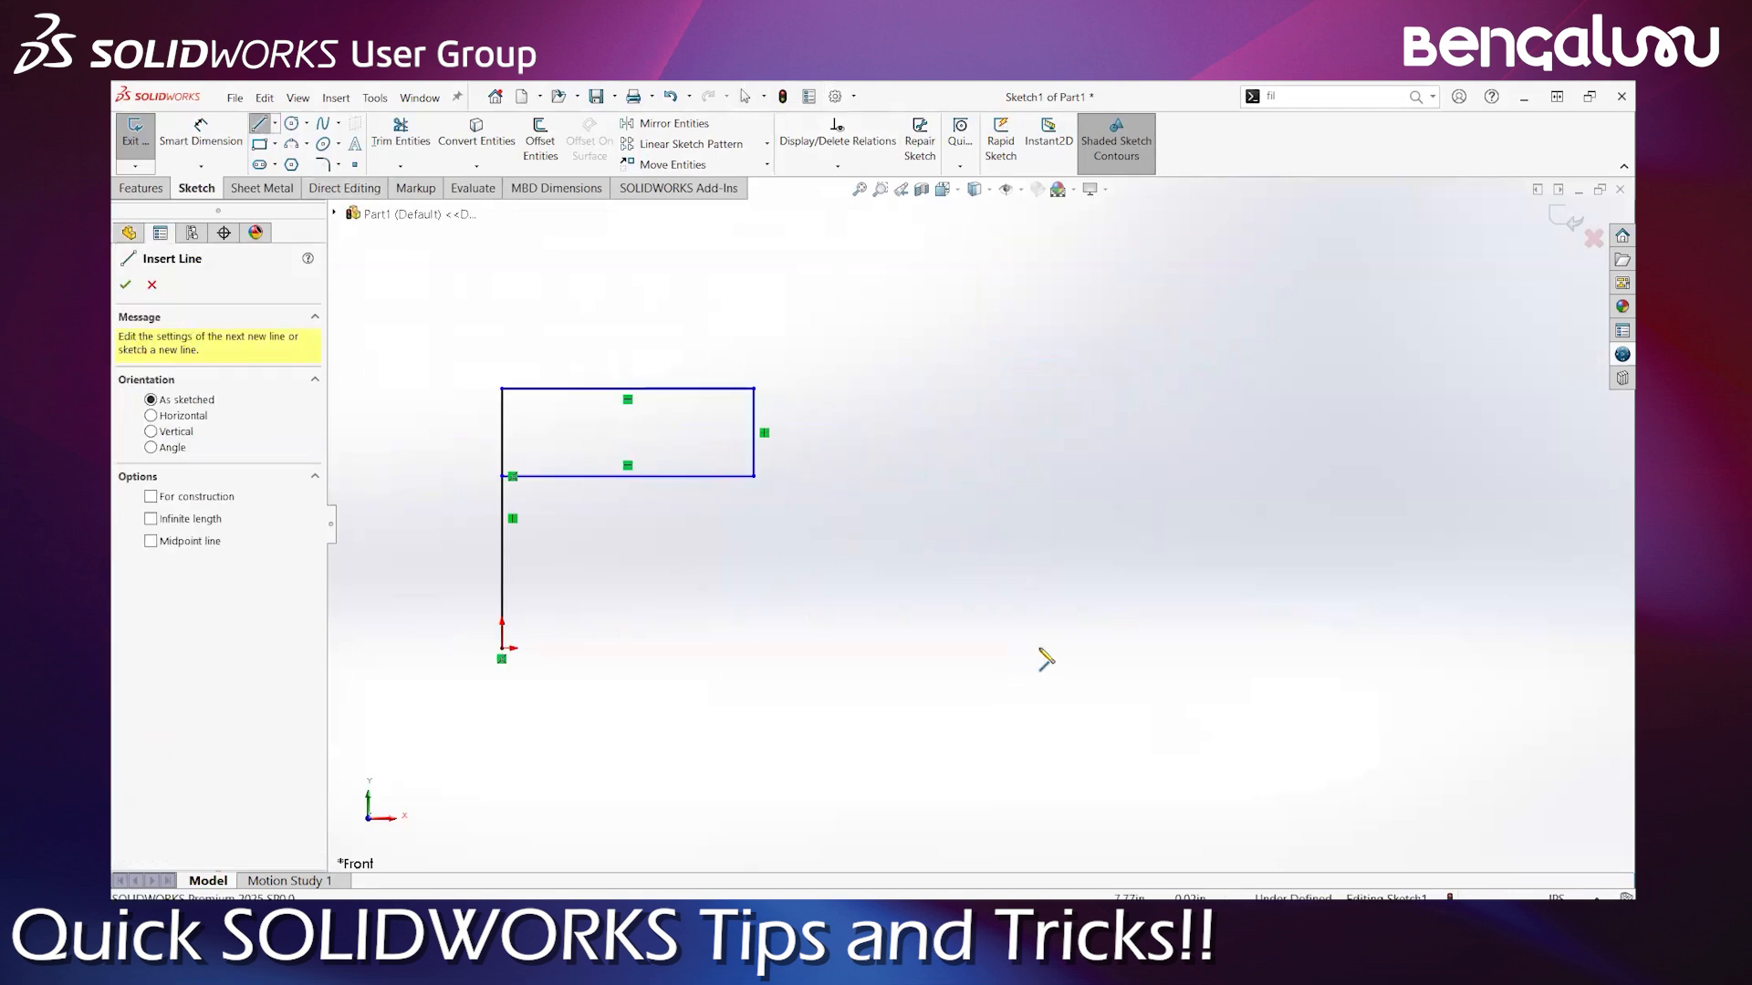
pyautogui.press('Escape')
pyautogui.click(1041, 648)
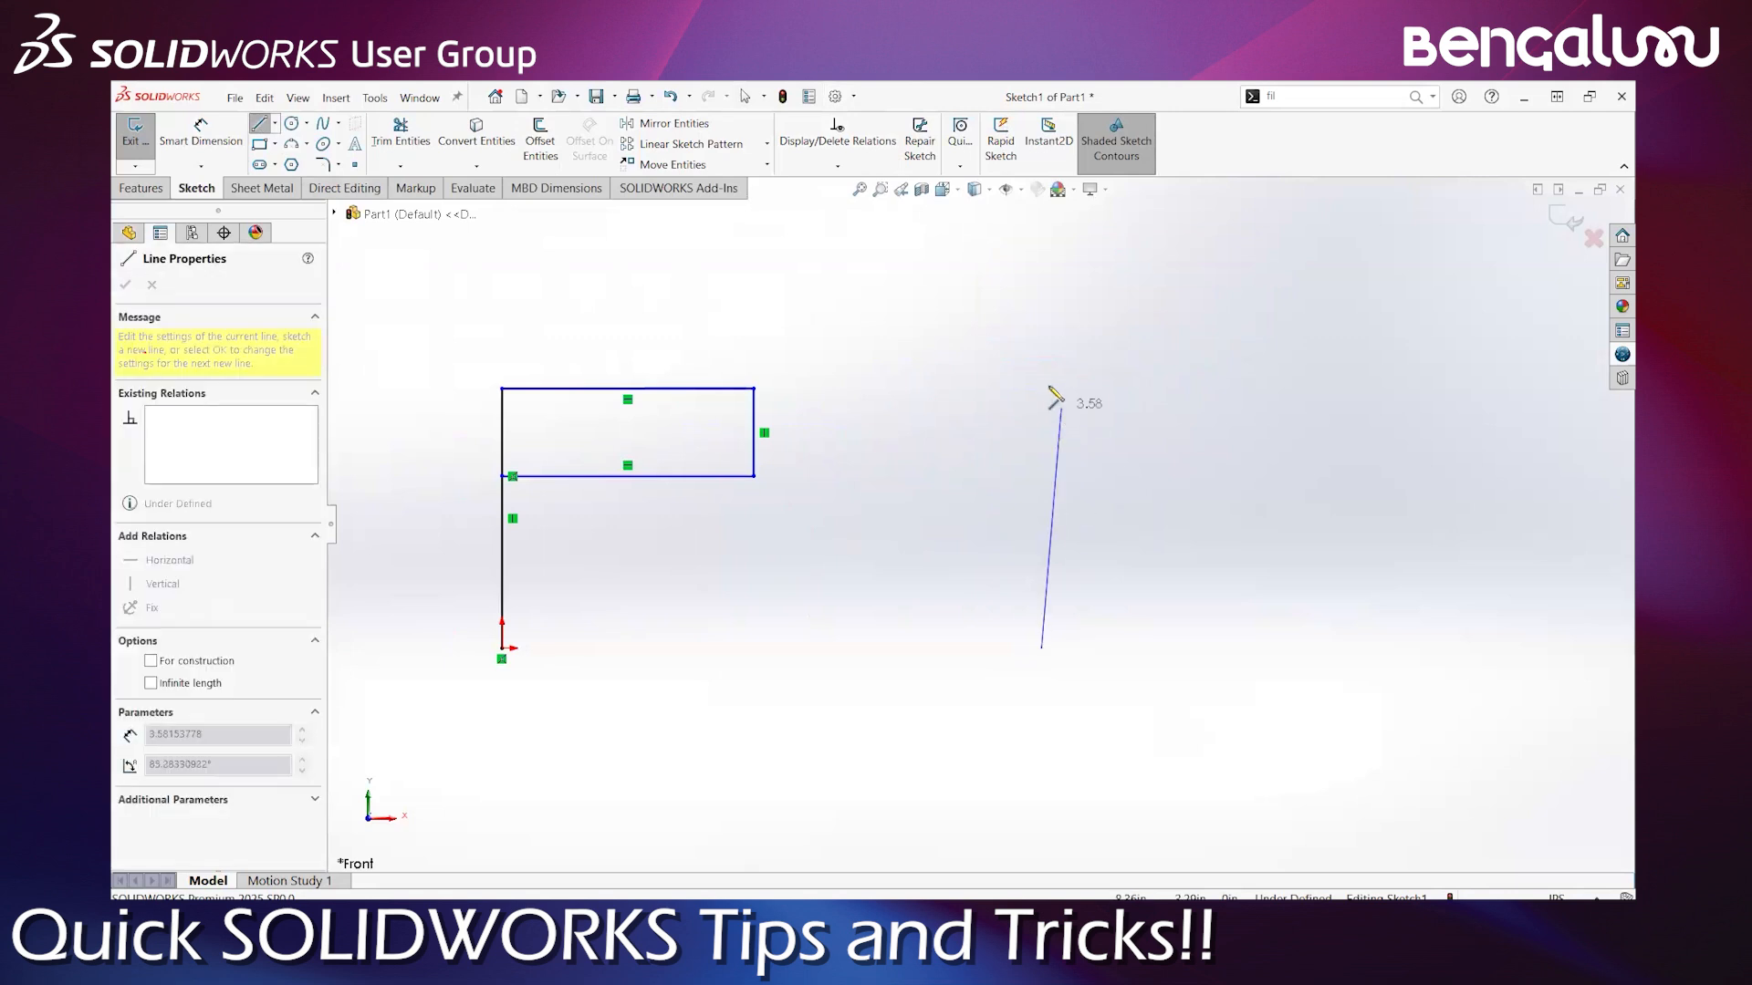
pyautogui.click(1037, 340)
pyautogui.click(1305, 340)
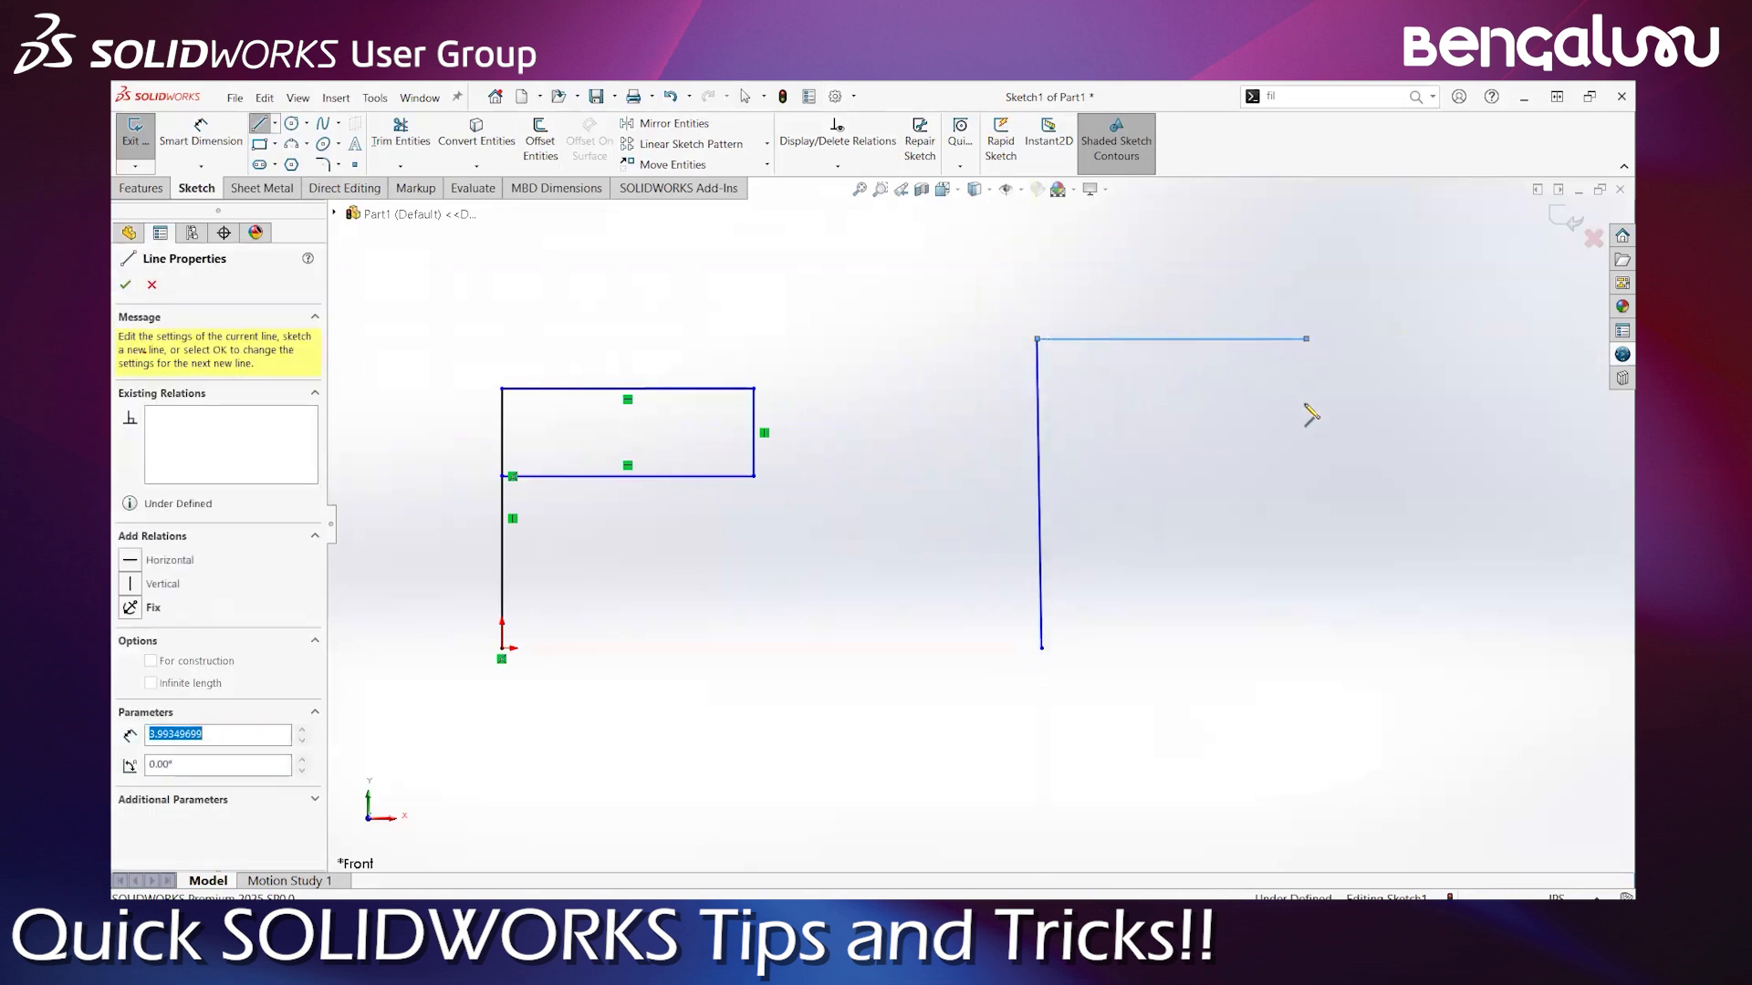
pyautogui.click(1307, 458)
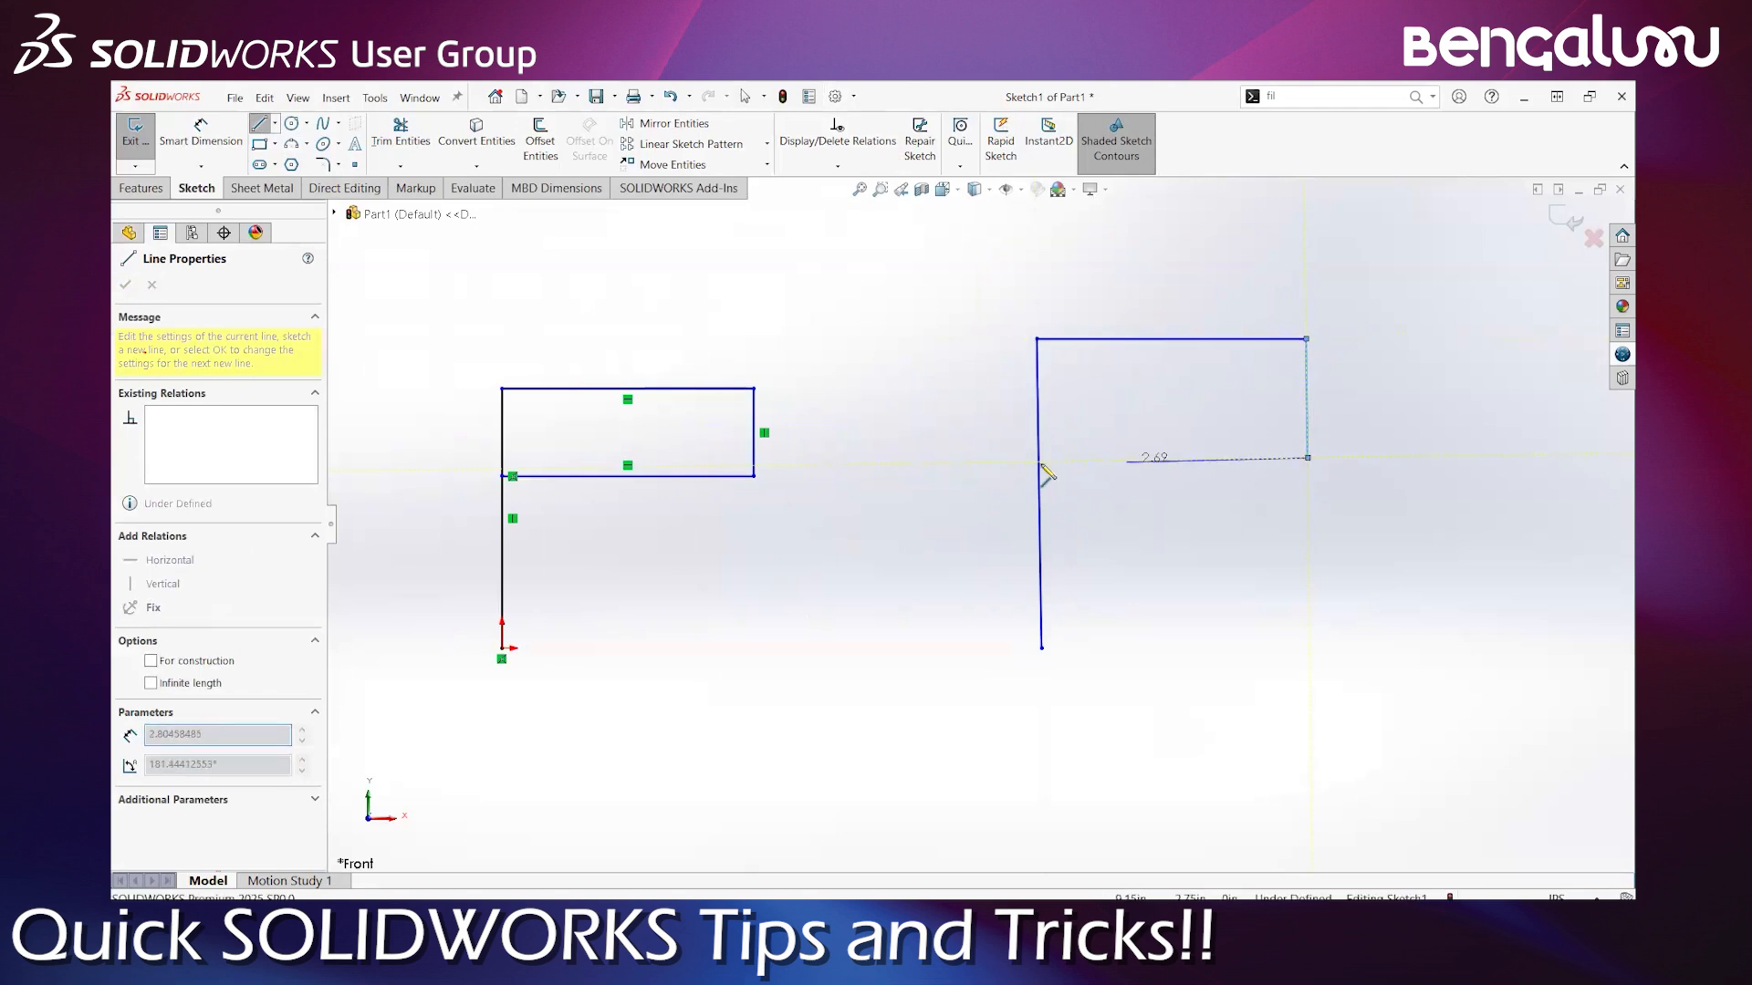
pyautogui.click(1227, 458)
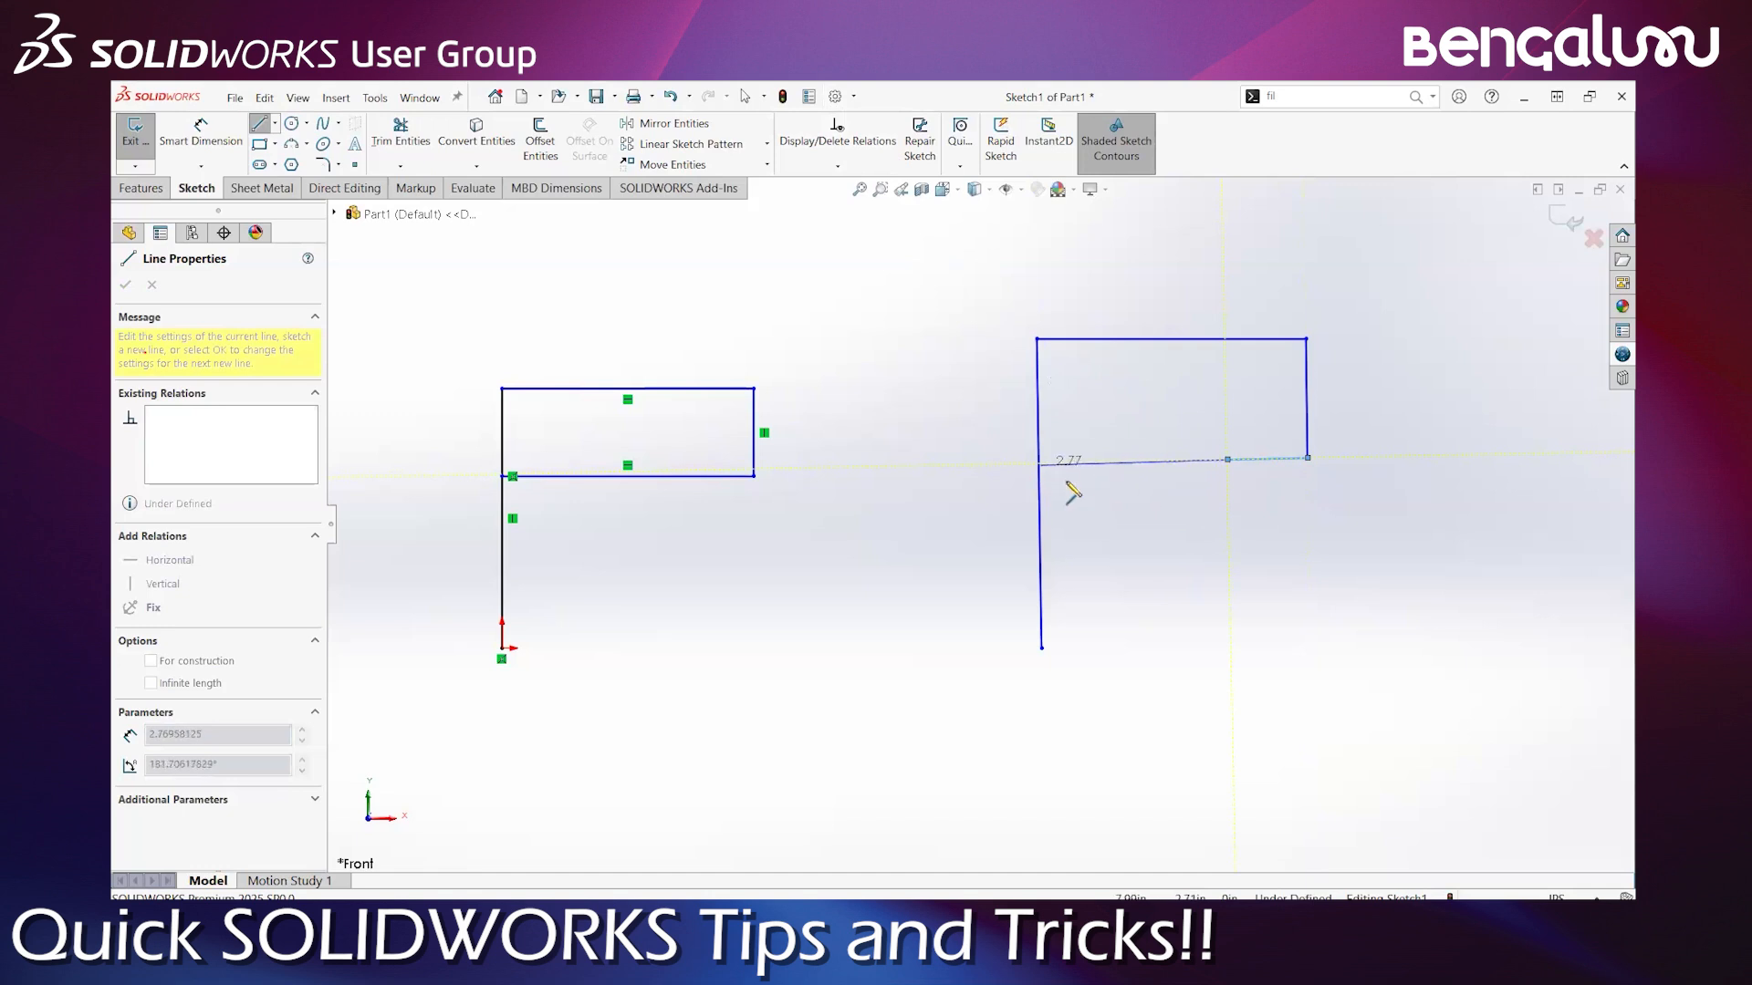
pyautogui.click(1160, 490)
pyautogui.click(1167, 553)
pyautogui.click(1290, 545)
pyautogui.click(1288, 610)
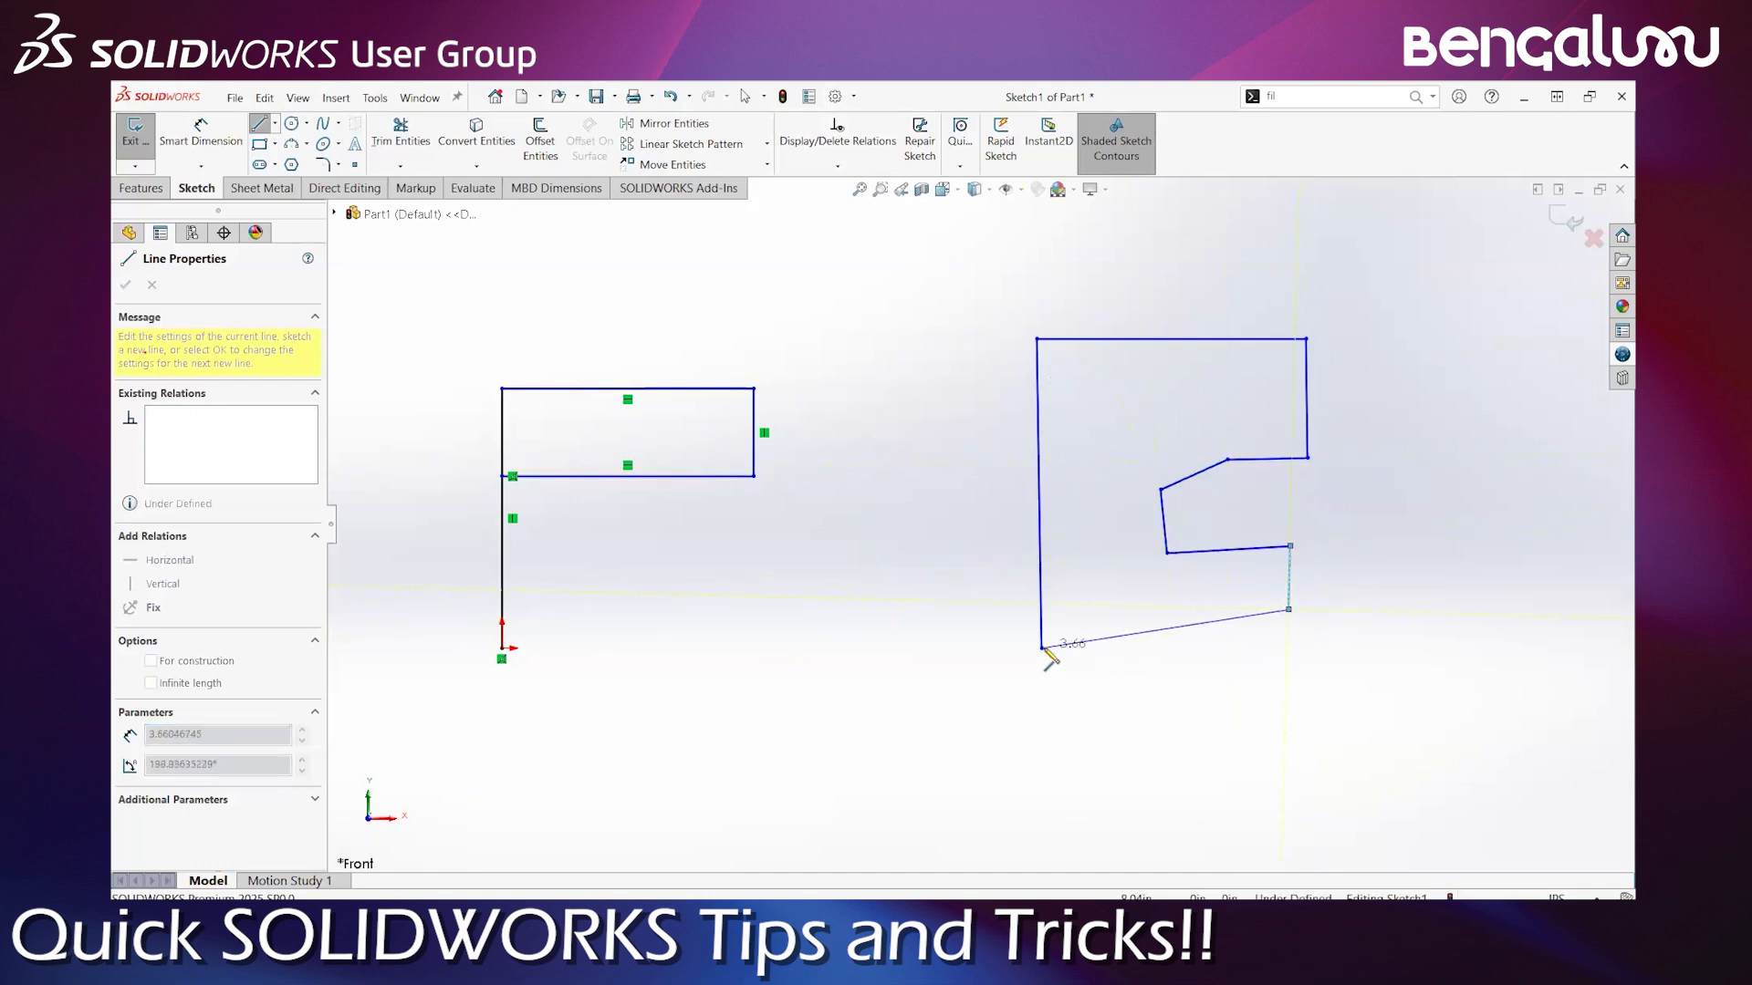
pyautogui.click(1042, 648)
pyautogui.press('Escape')
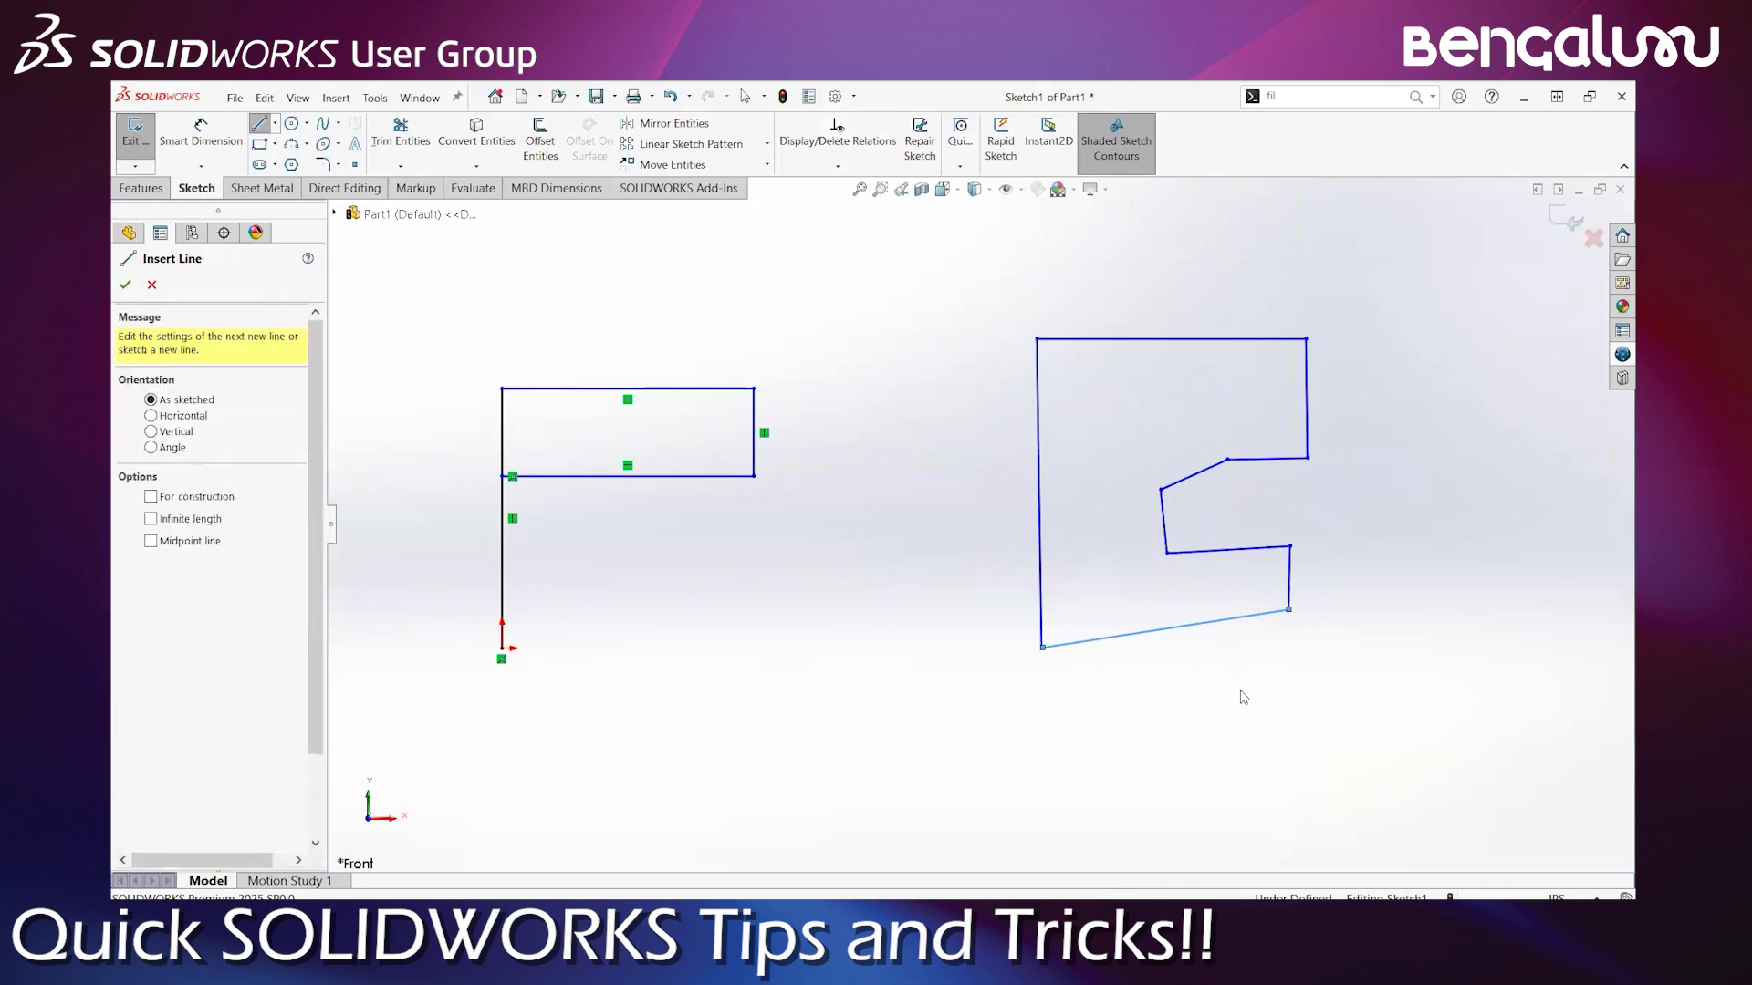
pyautogui.press('Escape')
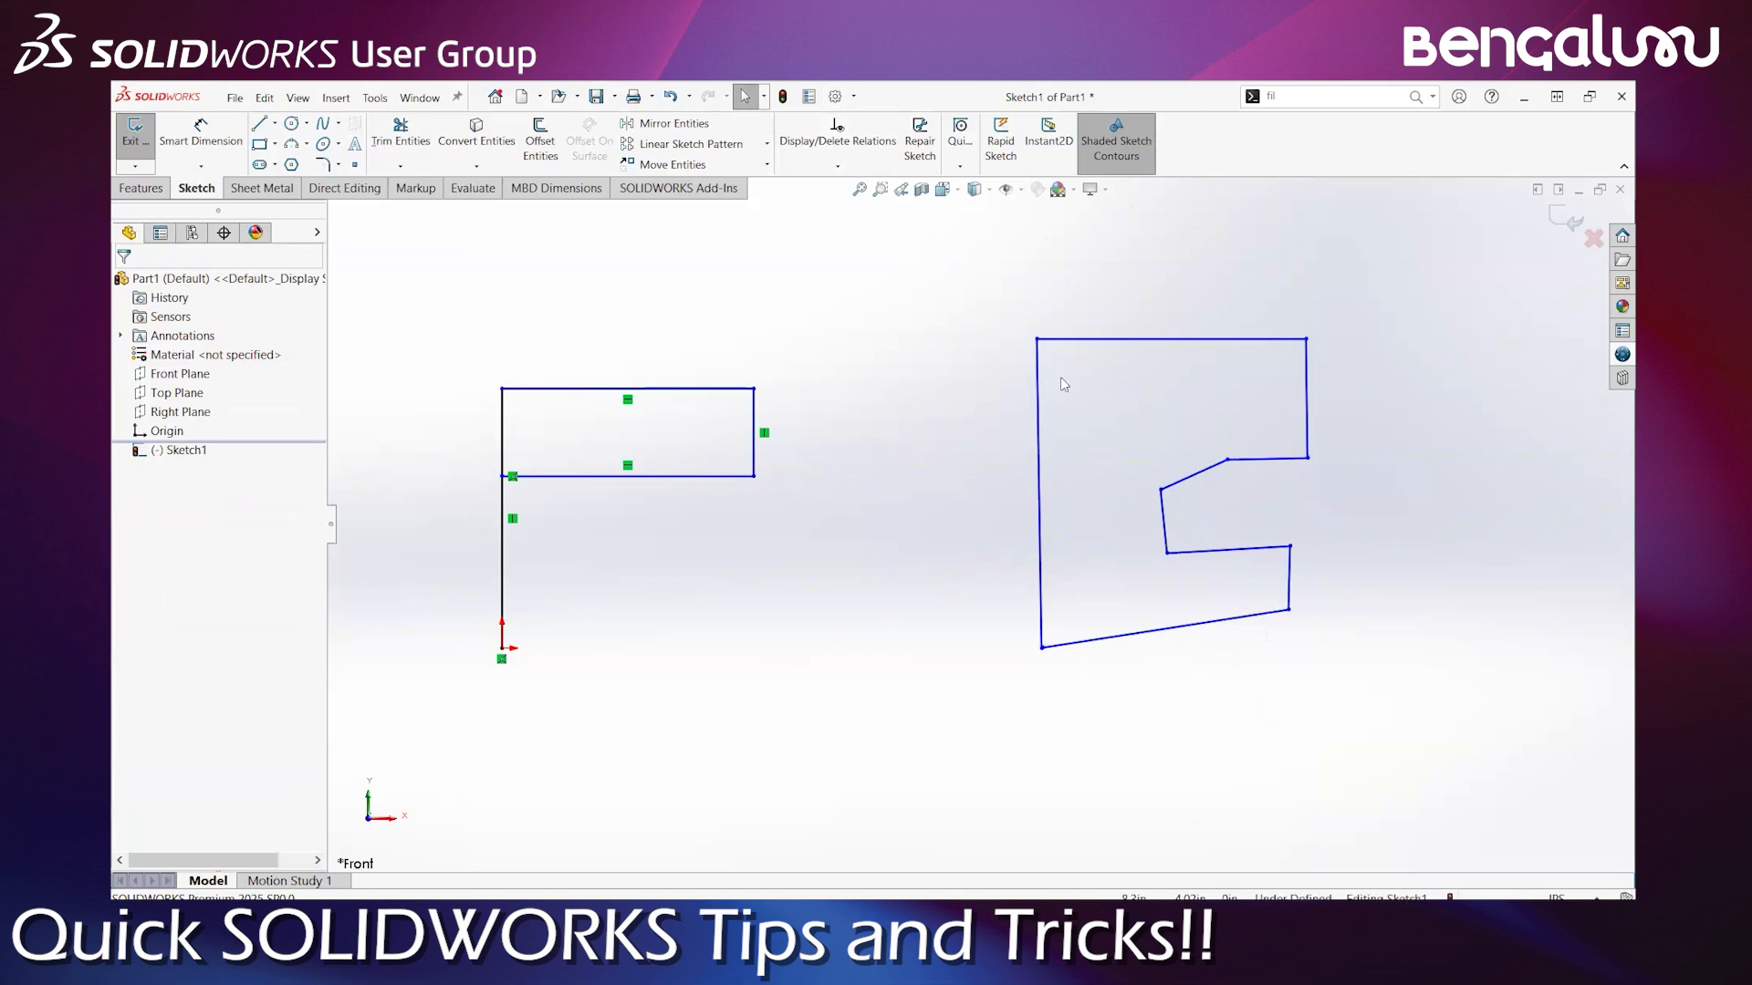
pyautogui.scroll(-1, 1000, 472)
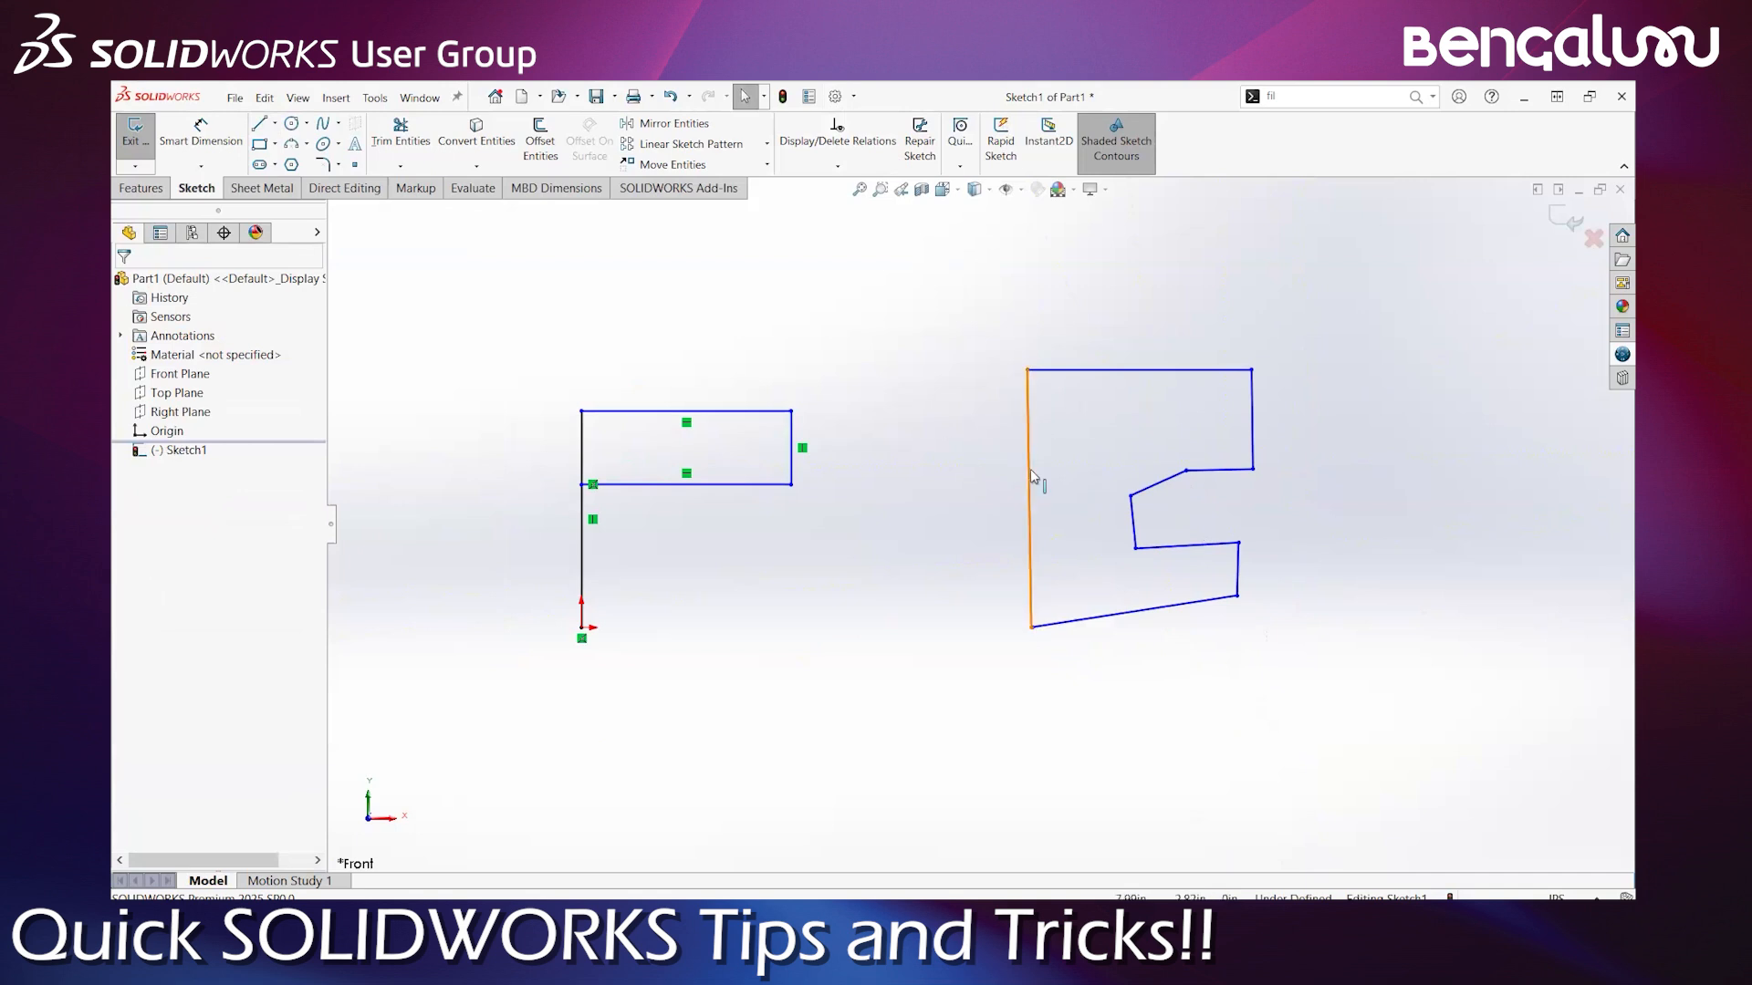
pyautogui.scroll(2, 1012, 478)
pyautogui.scroll(-2, 1212, 583)
pyautogui.scroll(5, 1209, 559)
pyautogui.scroll(-4, 1209, 560)
pyautogui.scroll(-2, 1065, 450)
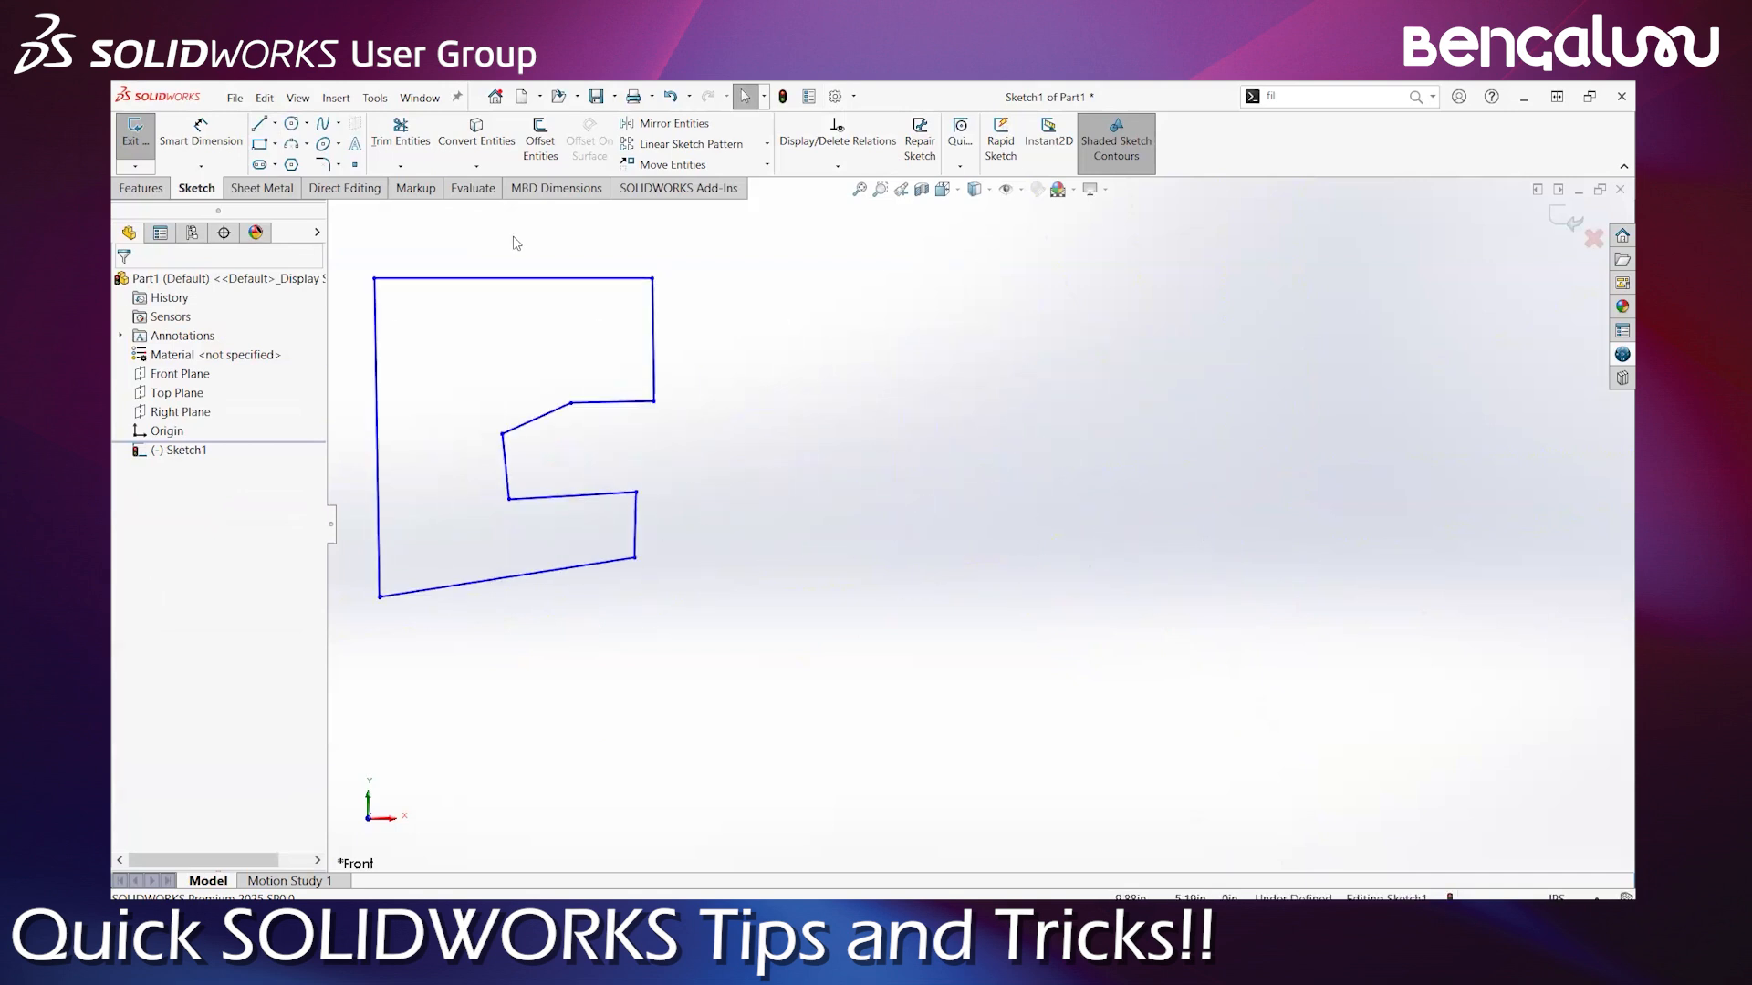
# Sketch two separate upright lines of similar height side by side, to the right of the C-shaped profile
pyautogui.click(259, 123)
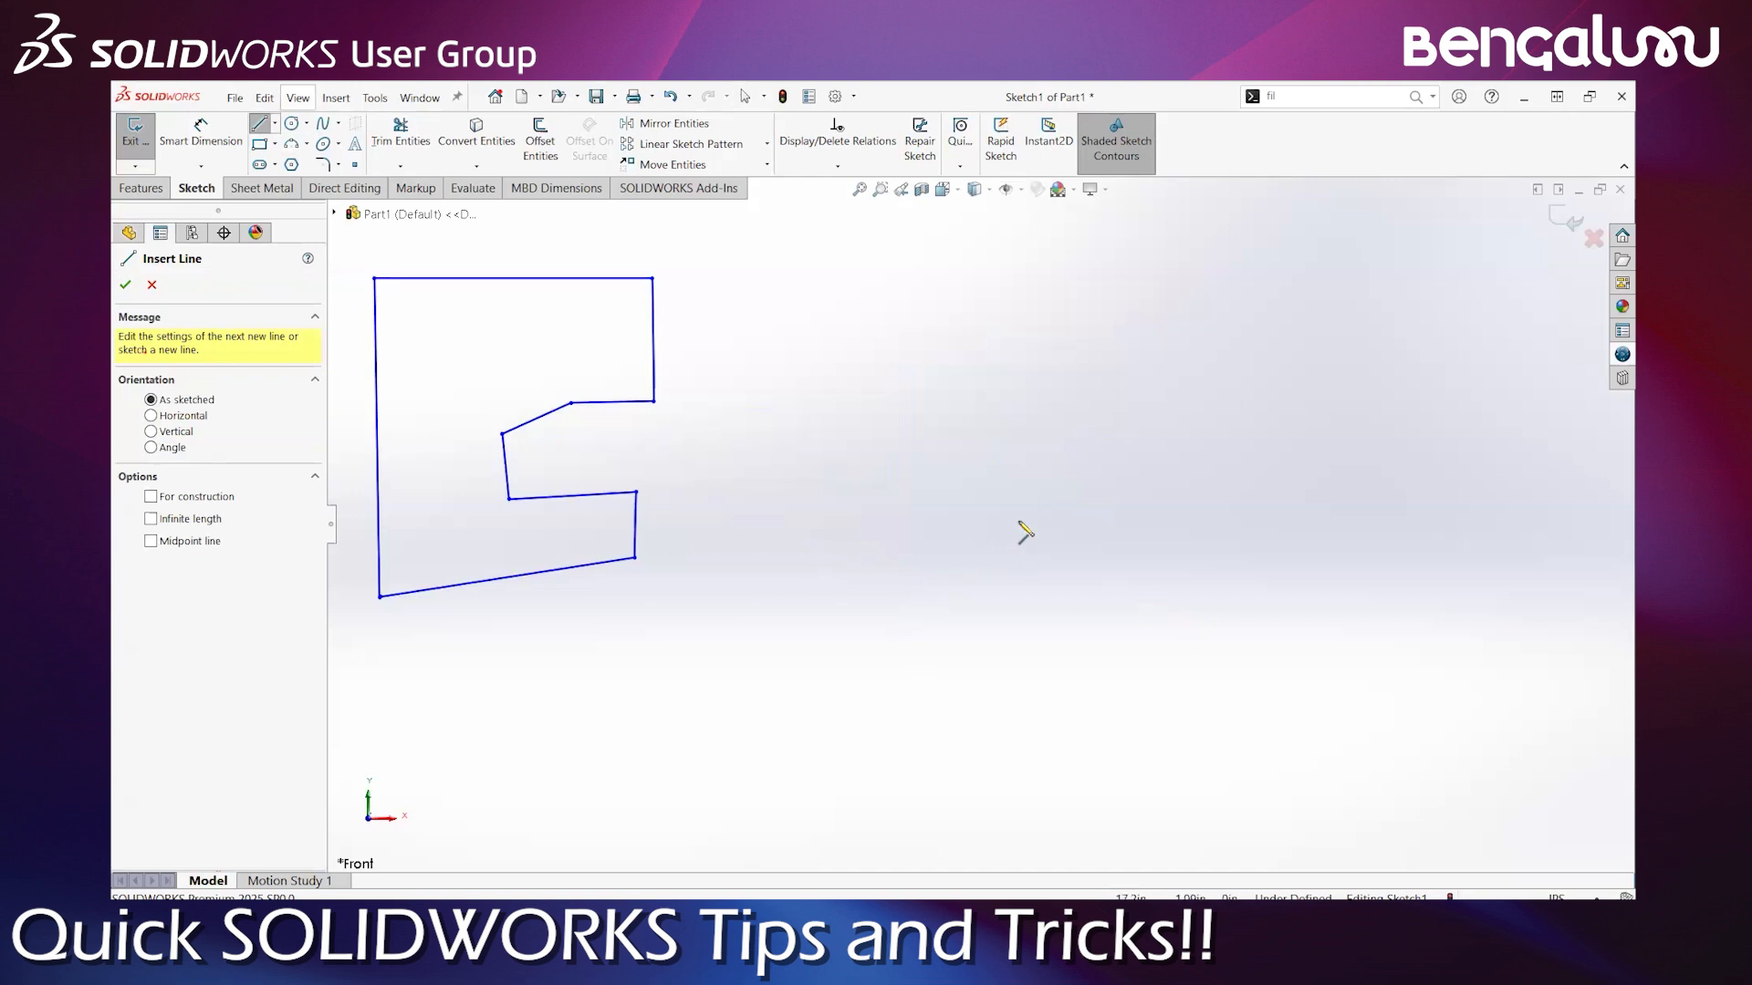
pyautogui.click(991, 661)
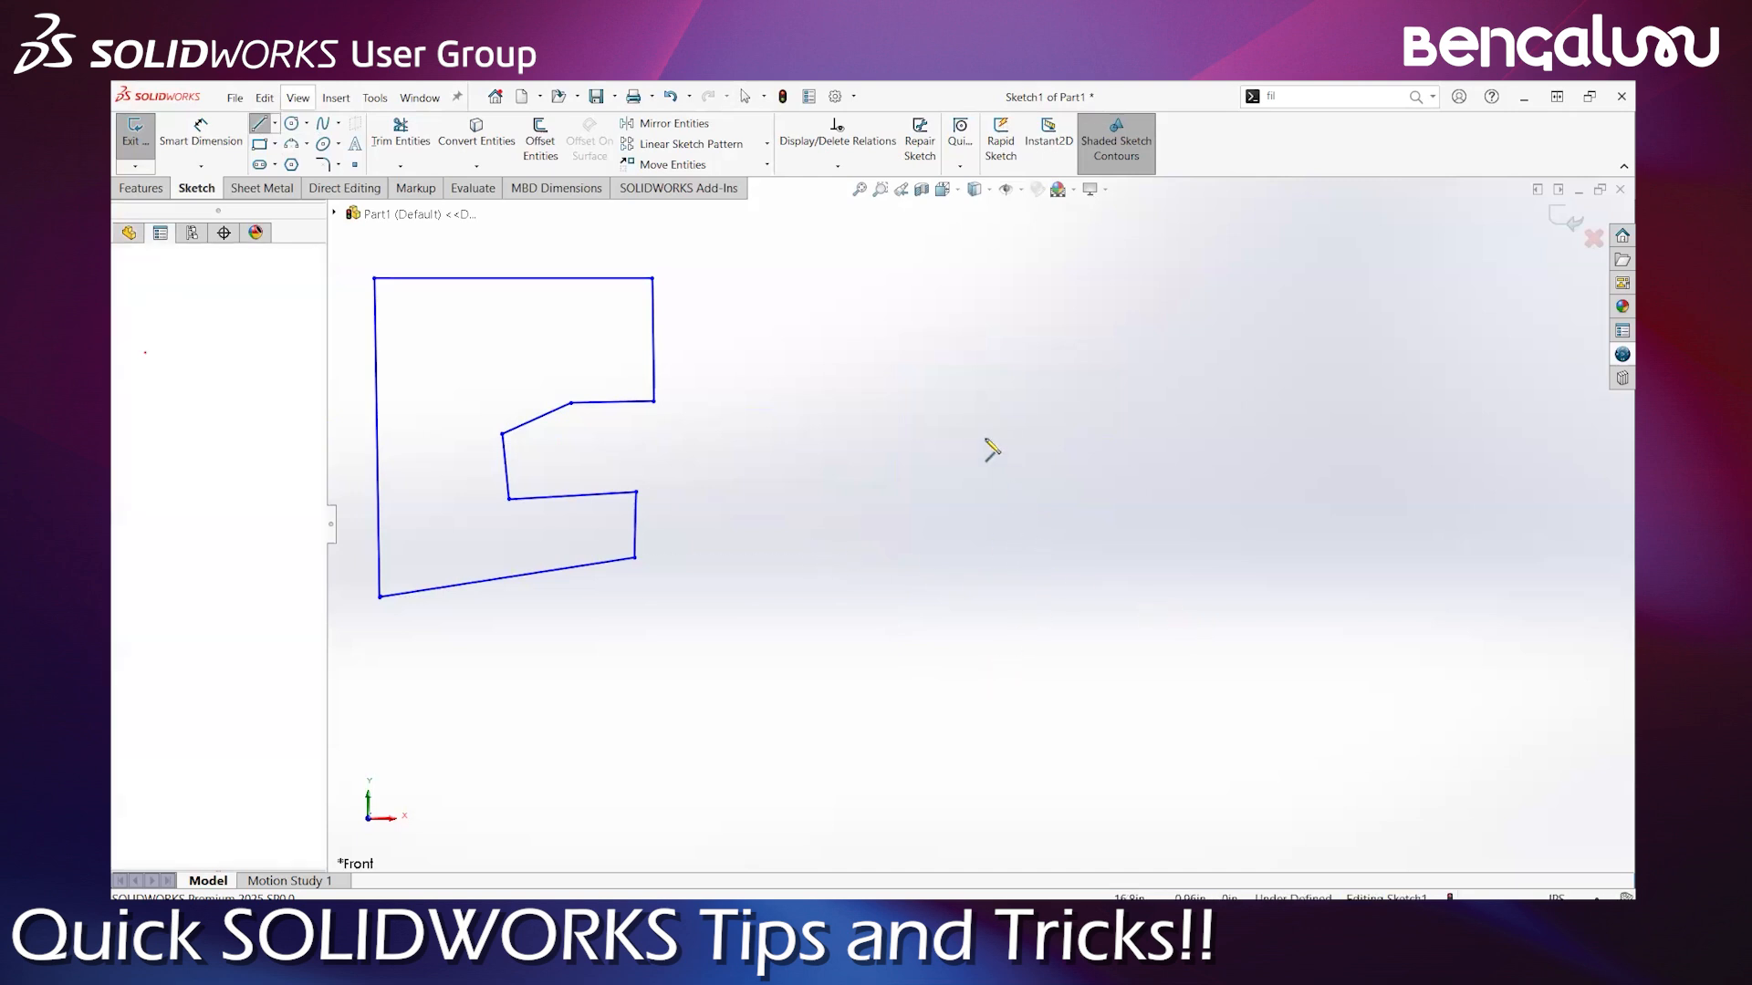
pyautogui.click(992, 380)
pyautogui.press('Escape')
pyautogui.press('l')
pyautogui.click(1210, 380)
pyautogui.click(1219, 663)
pyautogui.press('Escape')
# Bridge the upper ends of the two upright lines with a three-point arc, and delete the arc and both lines
pyautogui.press('a')
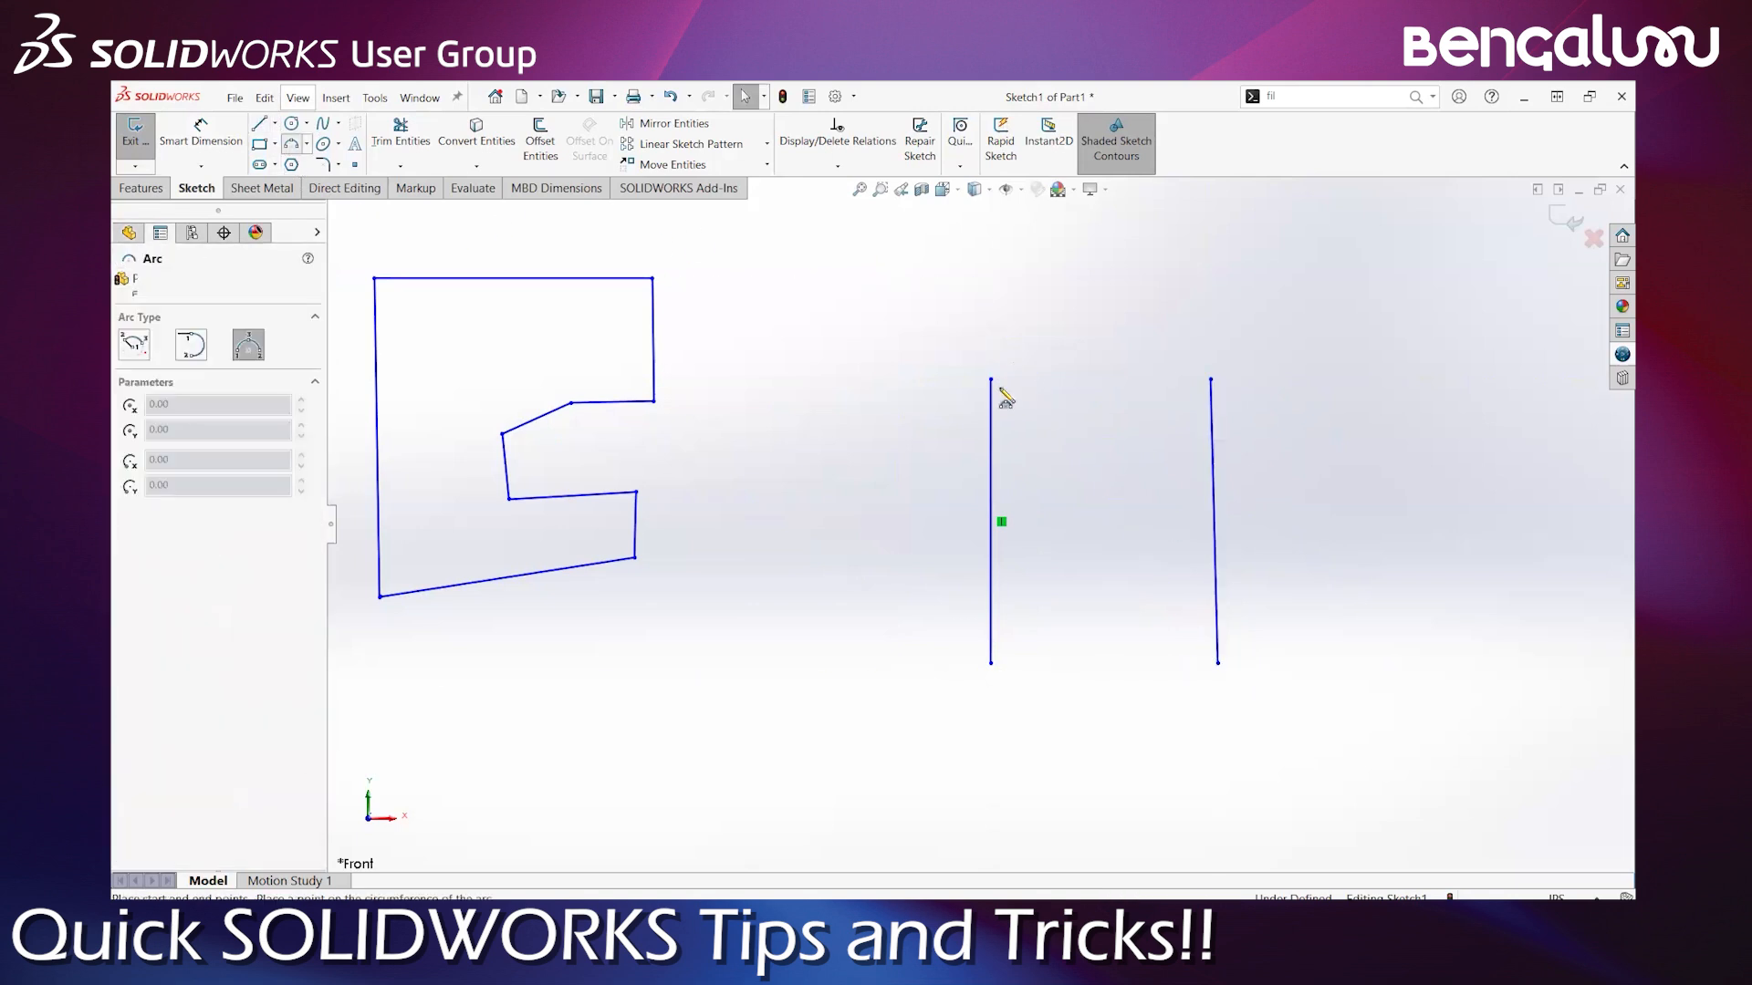
pyautogui.click(991, 380)
pyautogui.click(1210, 380)
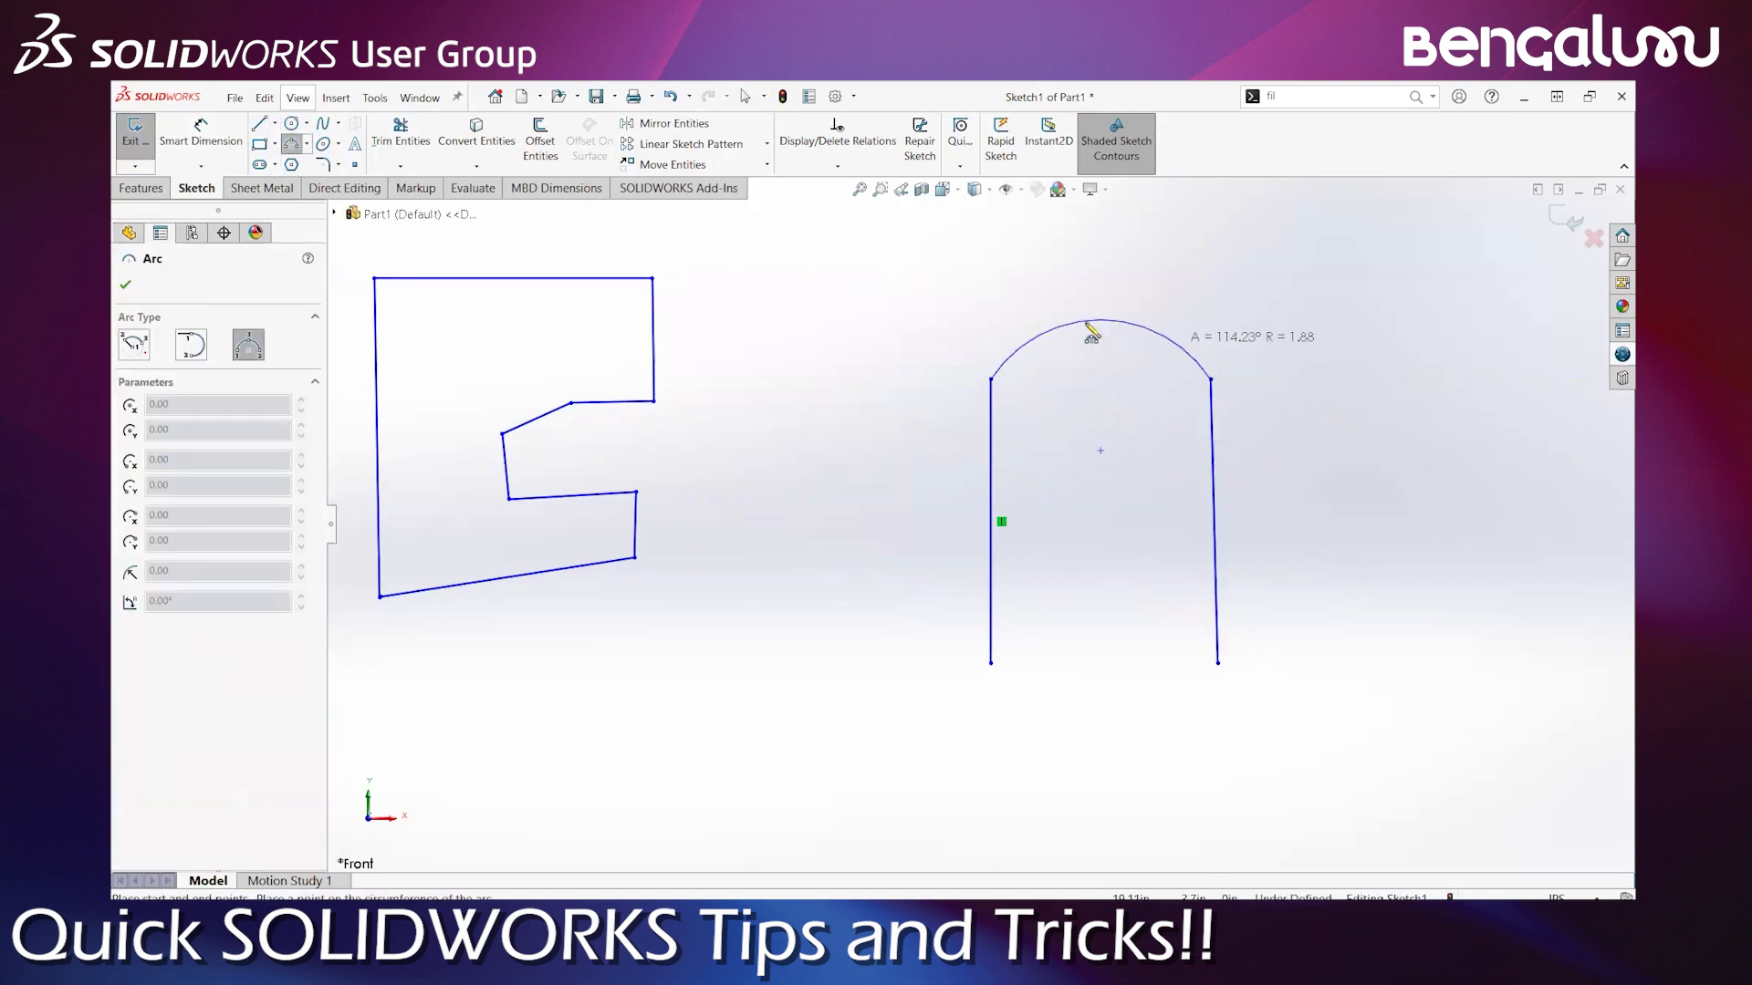
pyautogui.click(1100, 295)
pyautogui.press('Escape')
pyautogui.press('Escape')
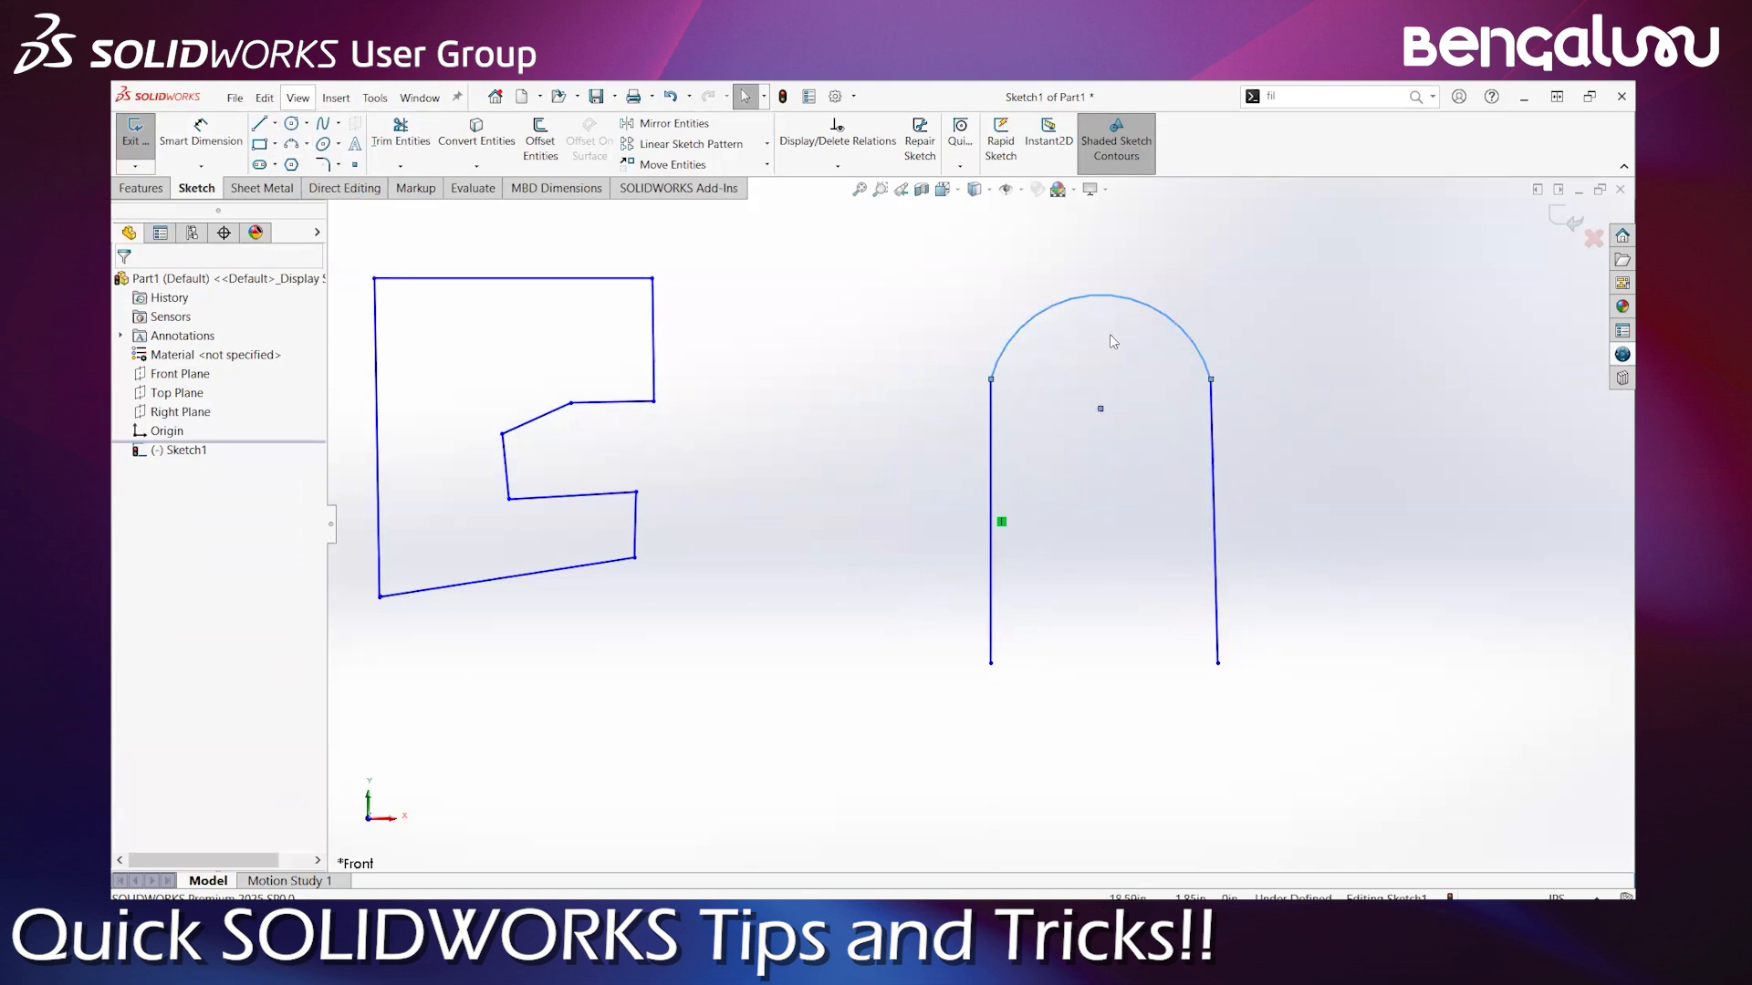
pyautogui.moveTo(887, 257); pyautogui.dragTo(1306, 719)
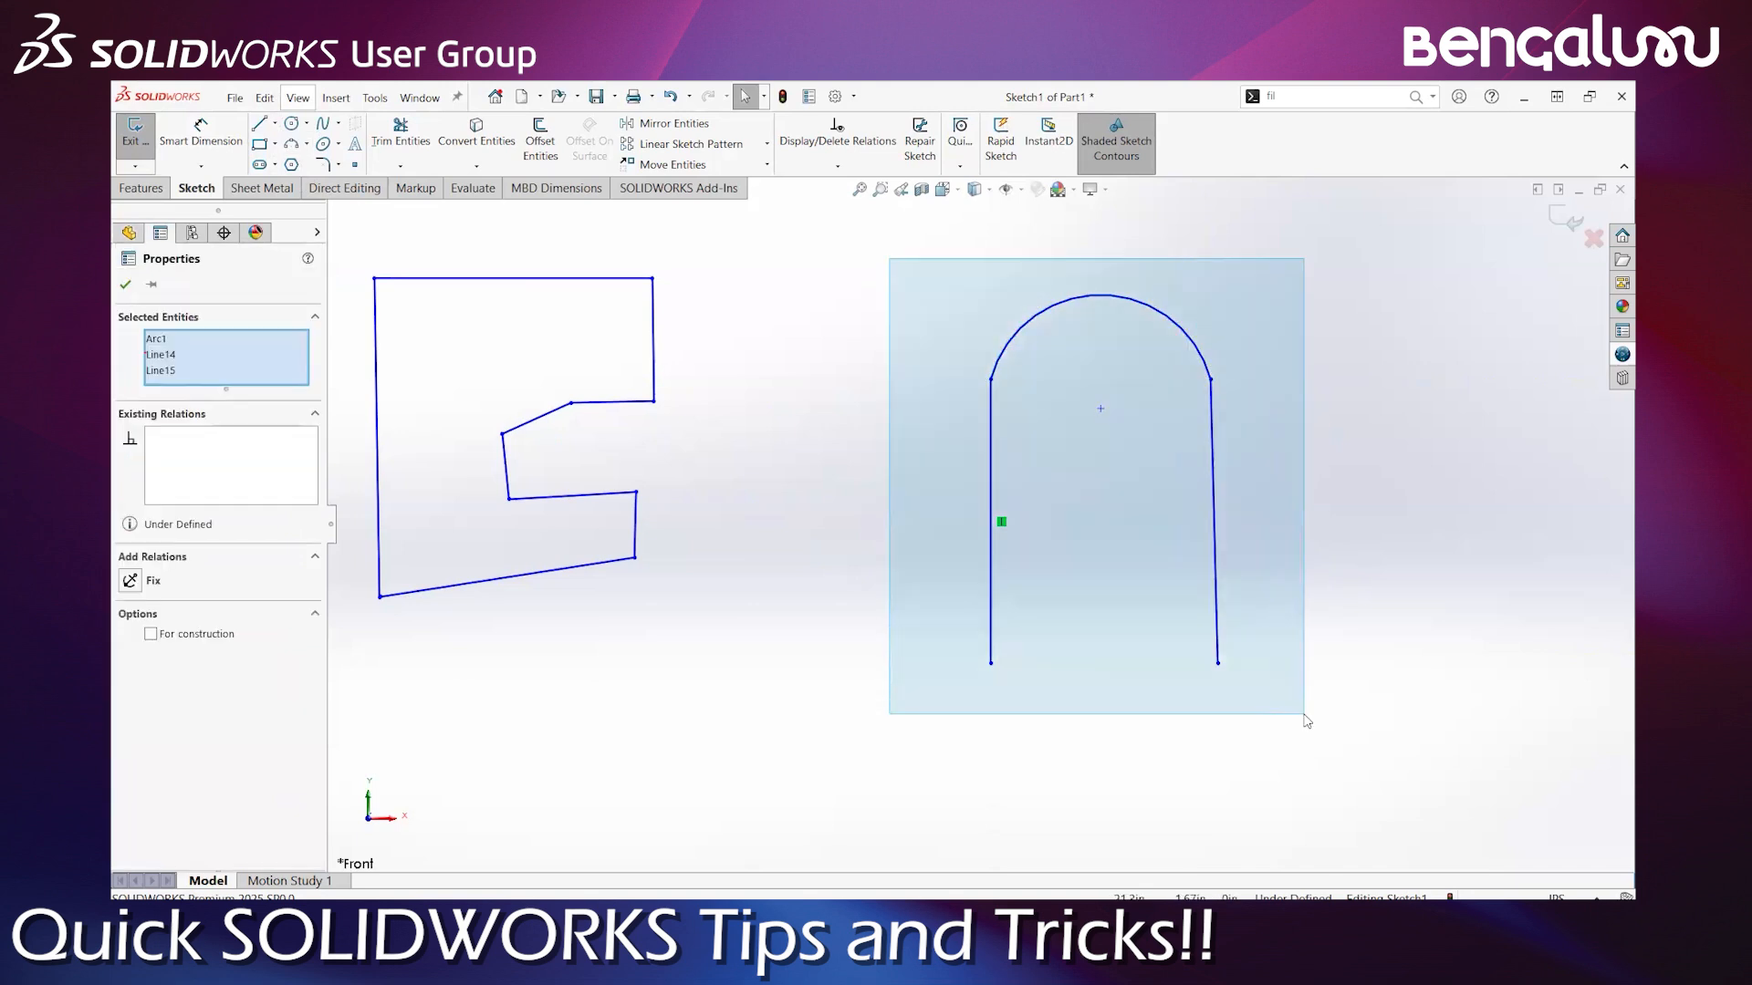
pyautogui.press('Delete')
# Sketch a vertical line about 4.21 in long with a tangent semicircular arc from its upper end, and delete both
pyautogui.click(258, 125)
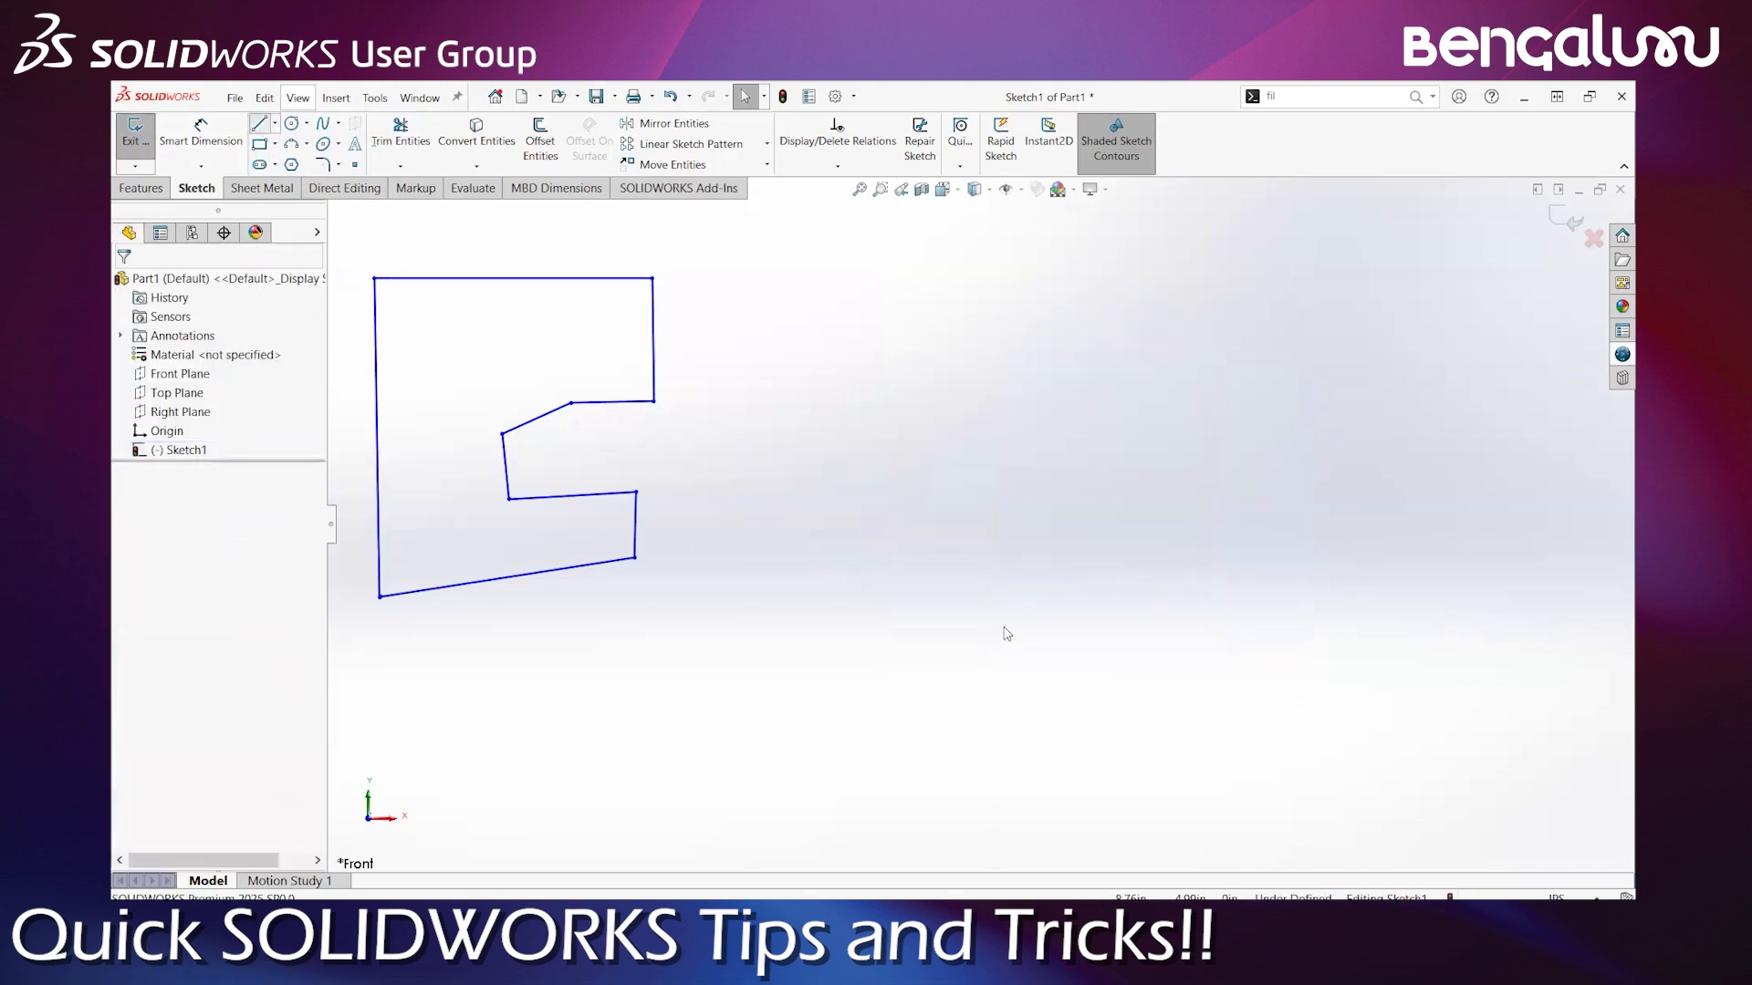
pyautogui.click(994, 677)
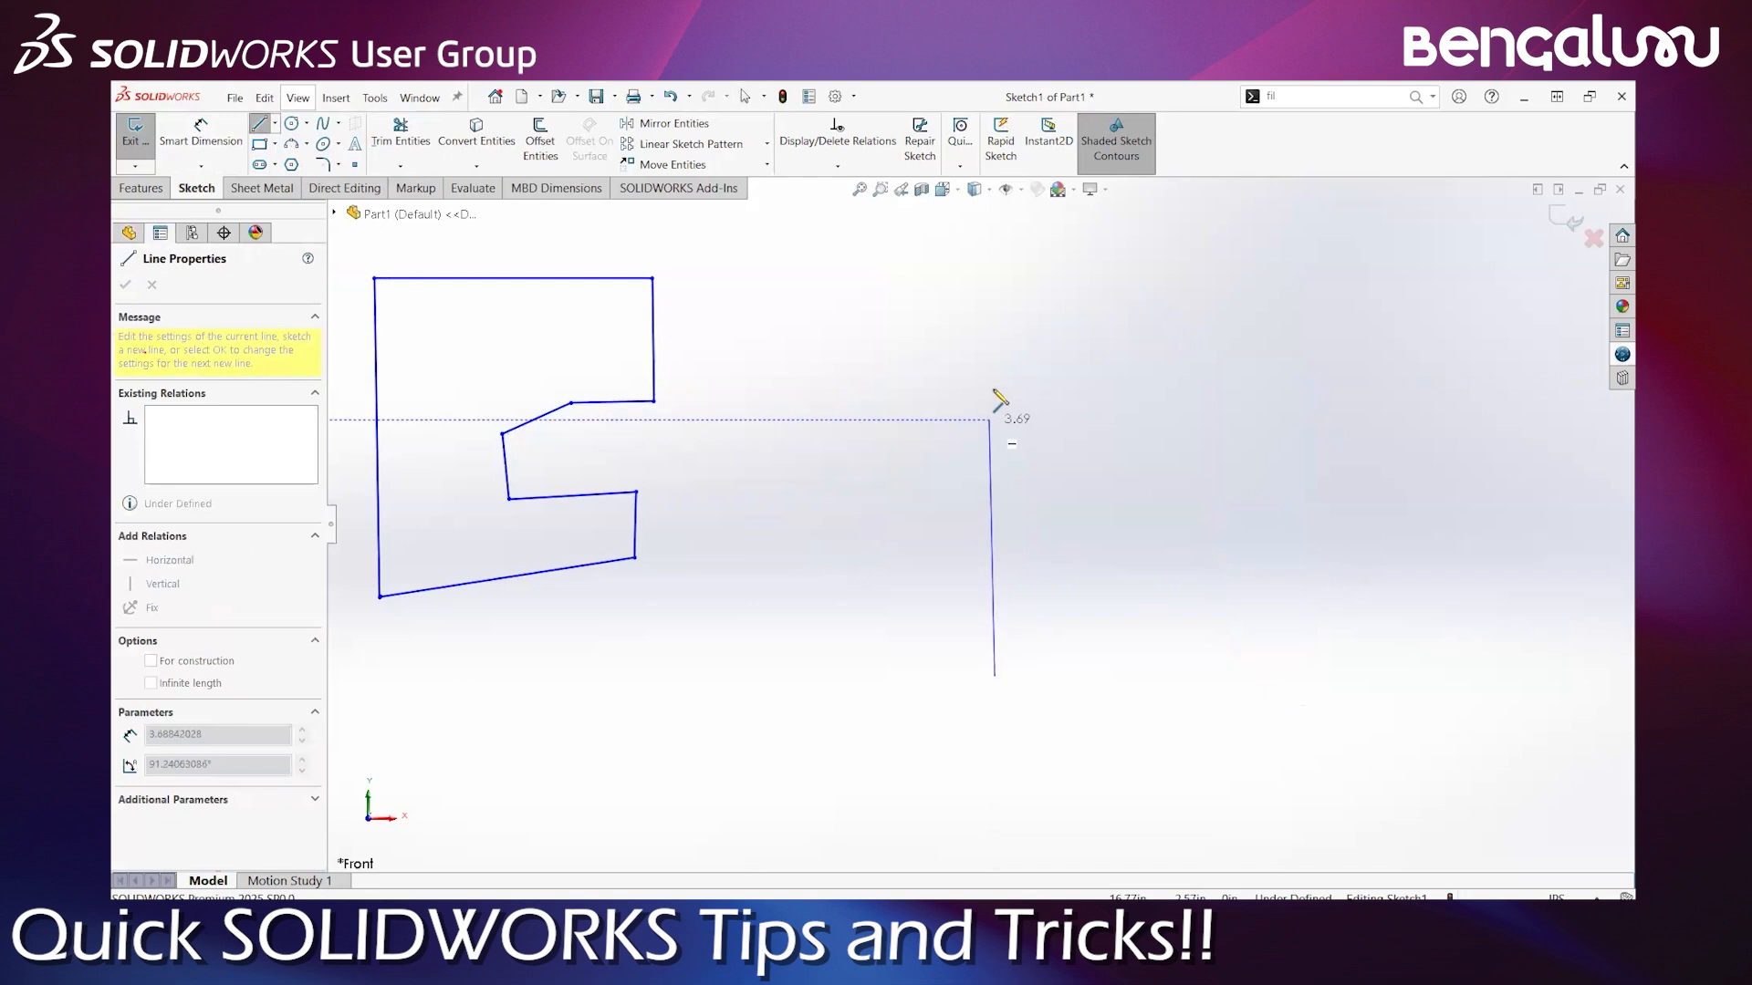
pyautogui.click(995, 383)
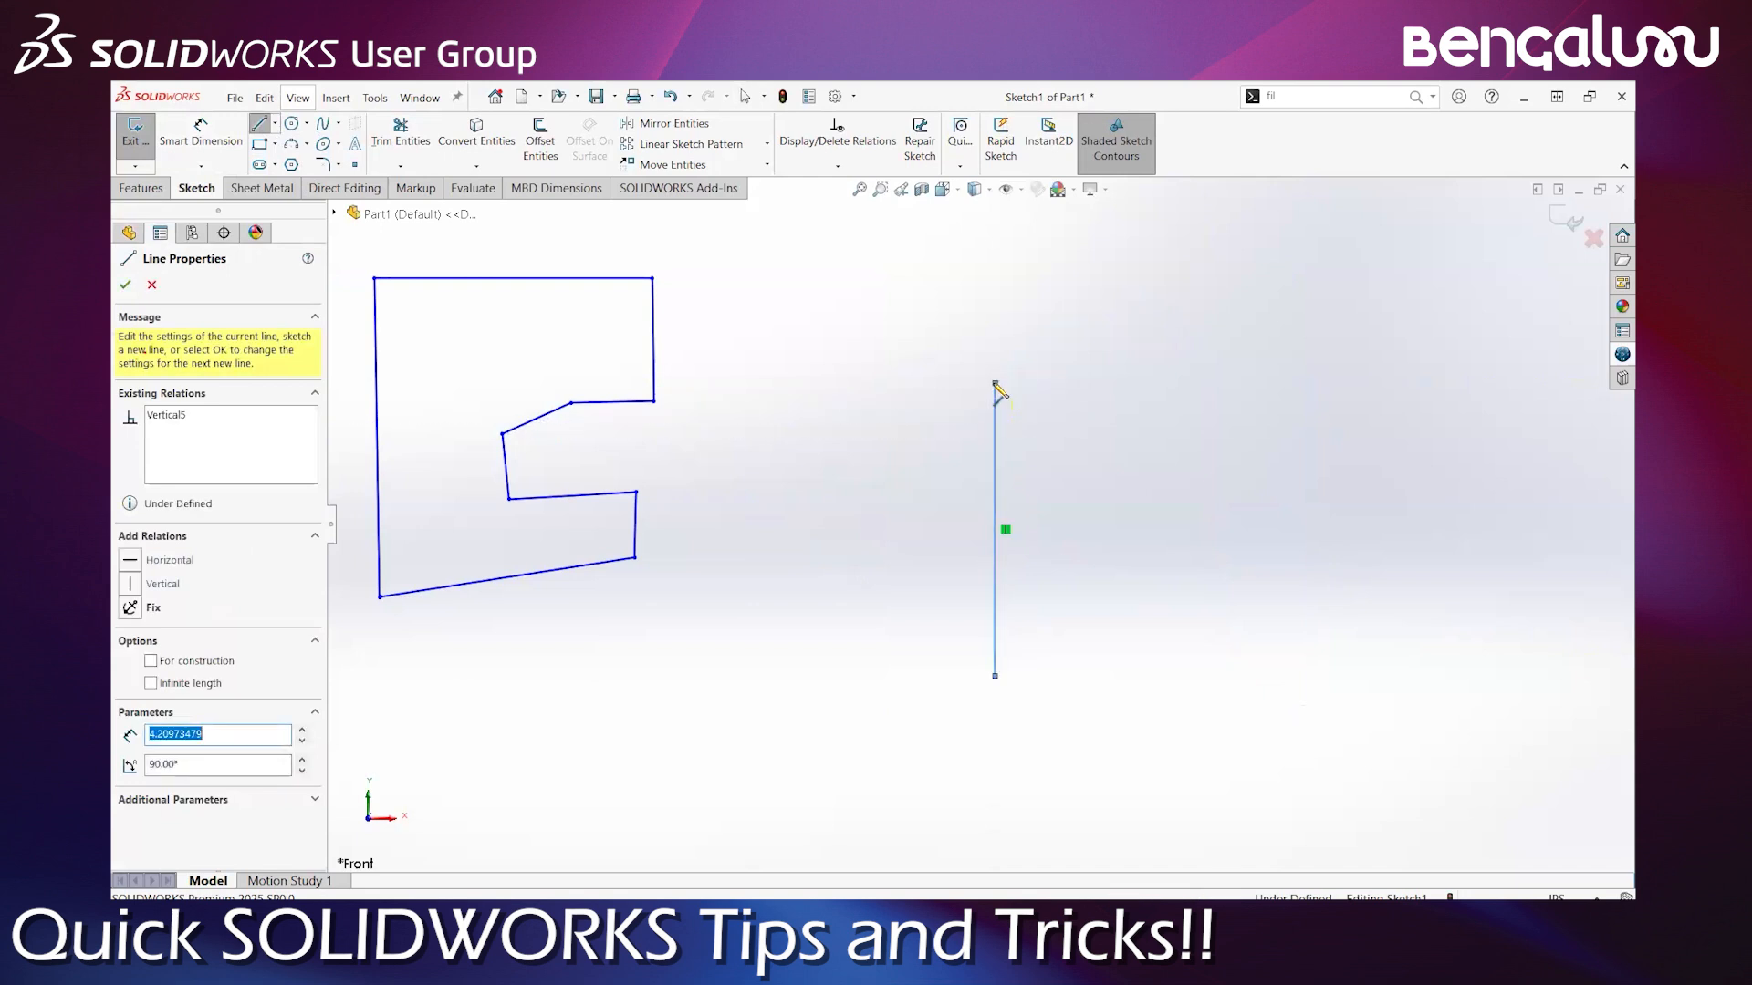
pyautogui.press('a')
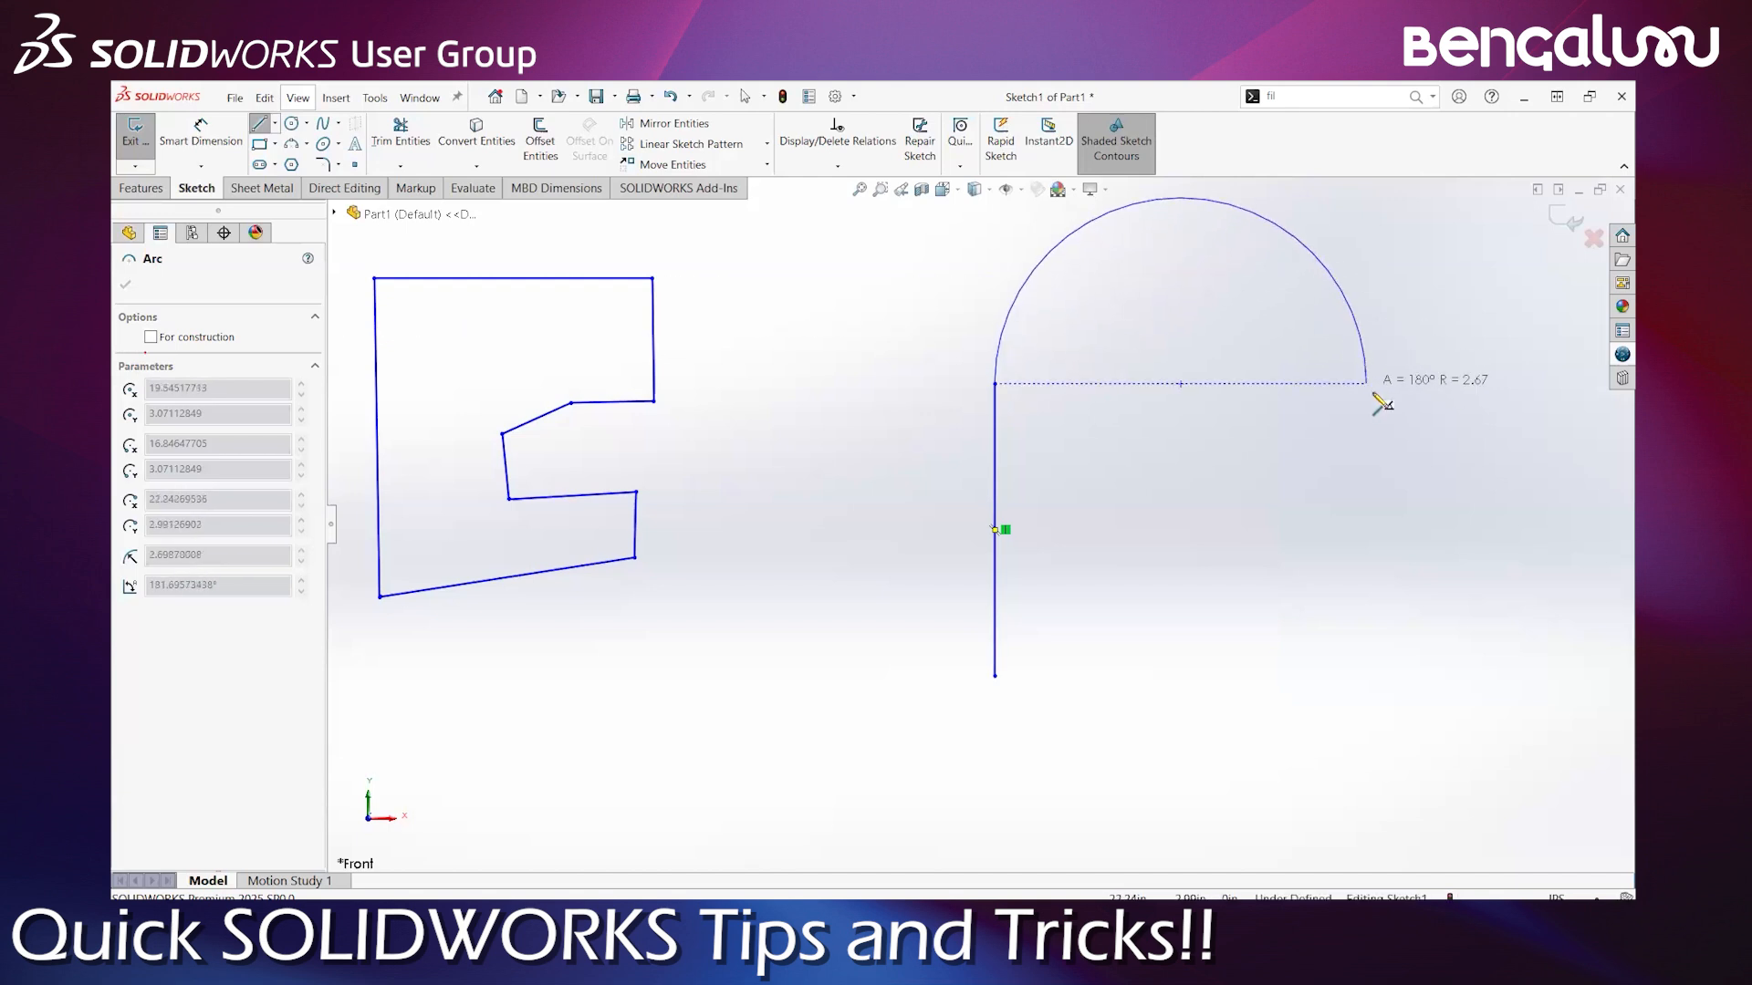
pyautogui.click(1373, 383)
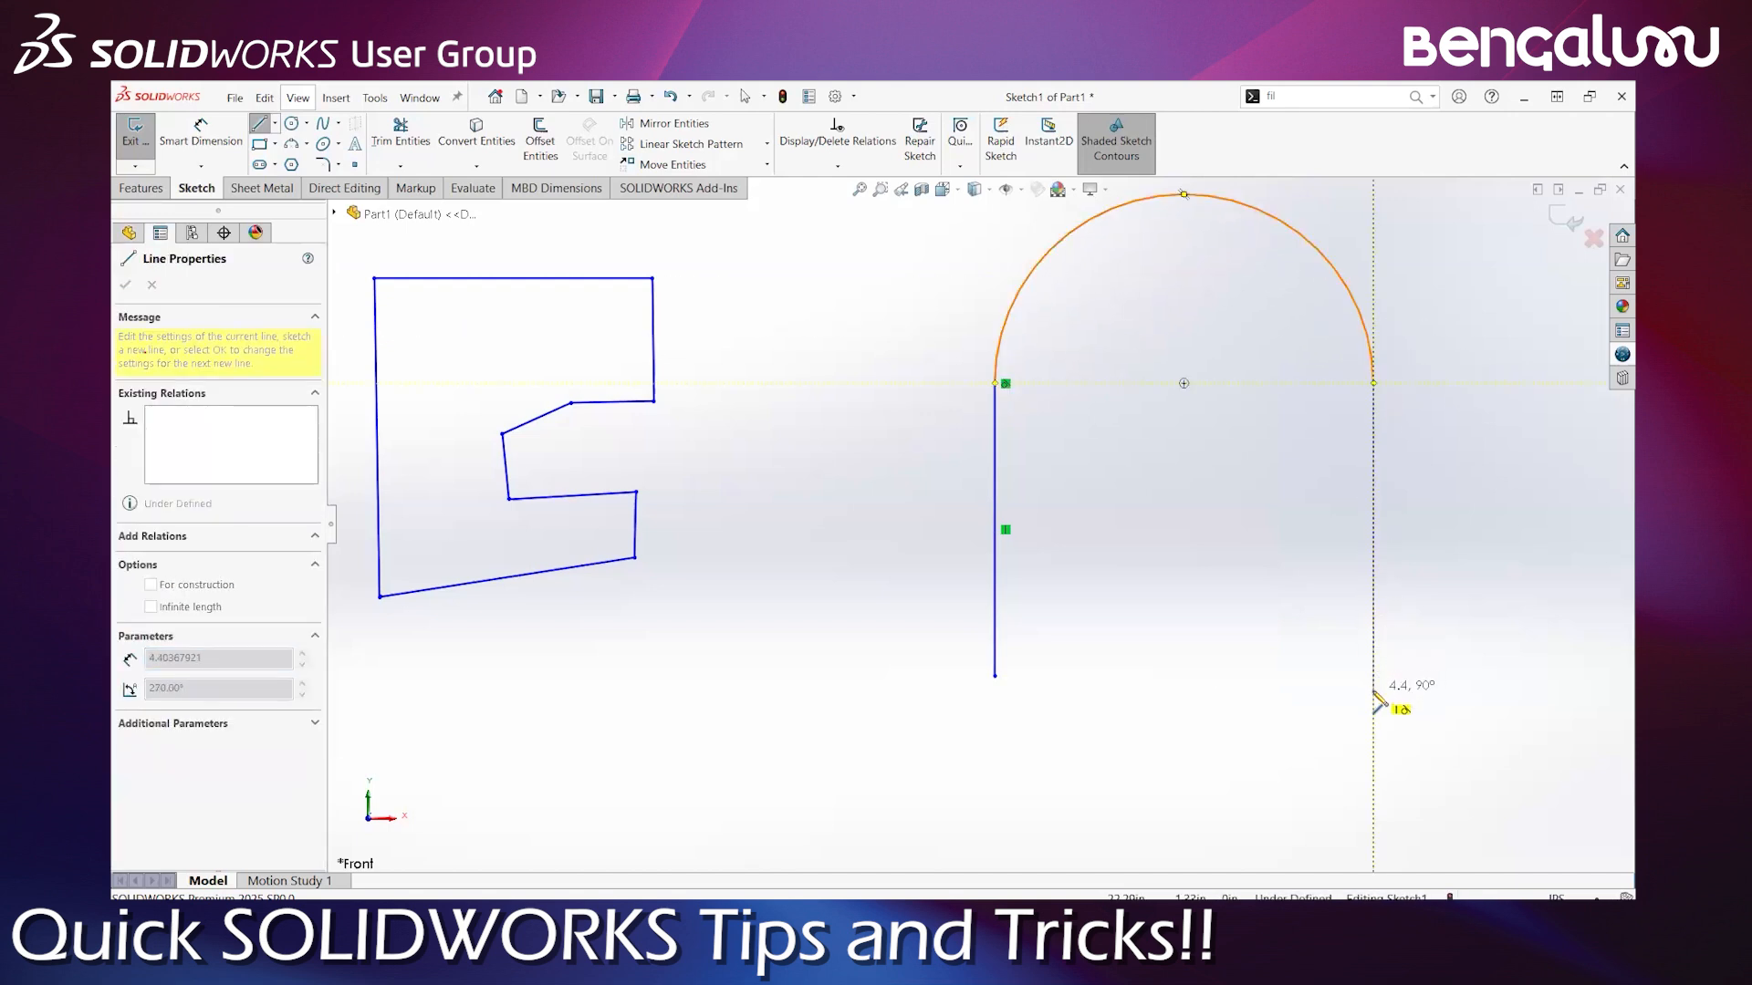
pyautogui.press('Escape')
pyautogui.press('z')
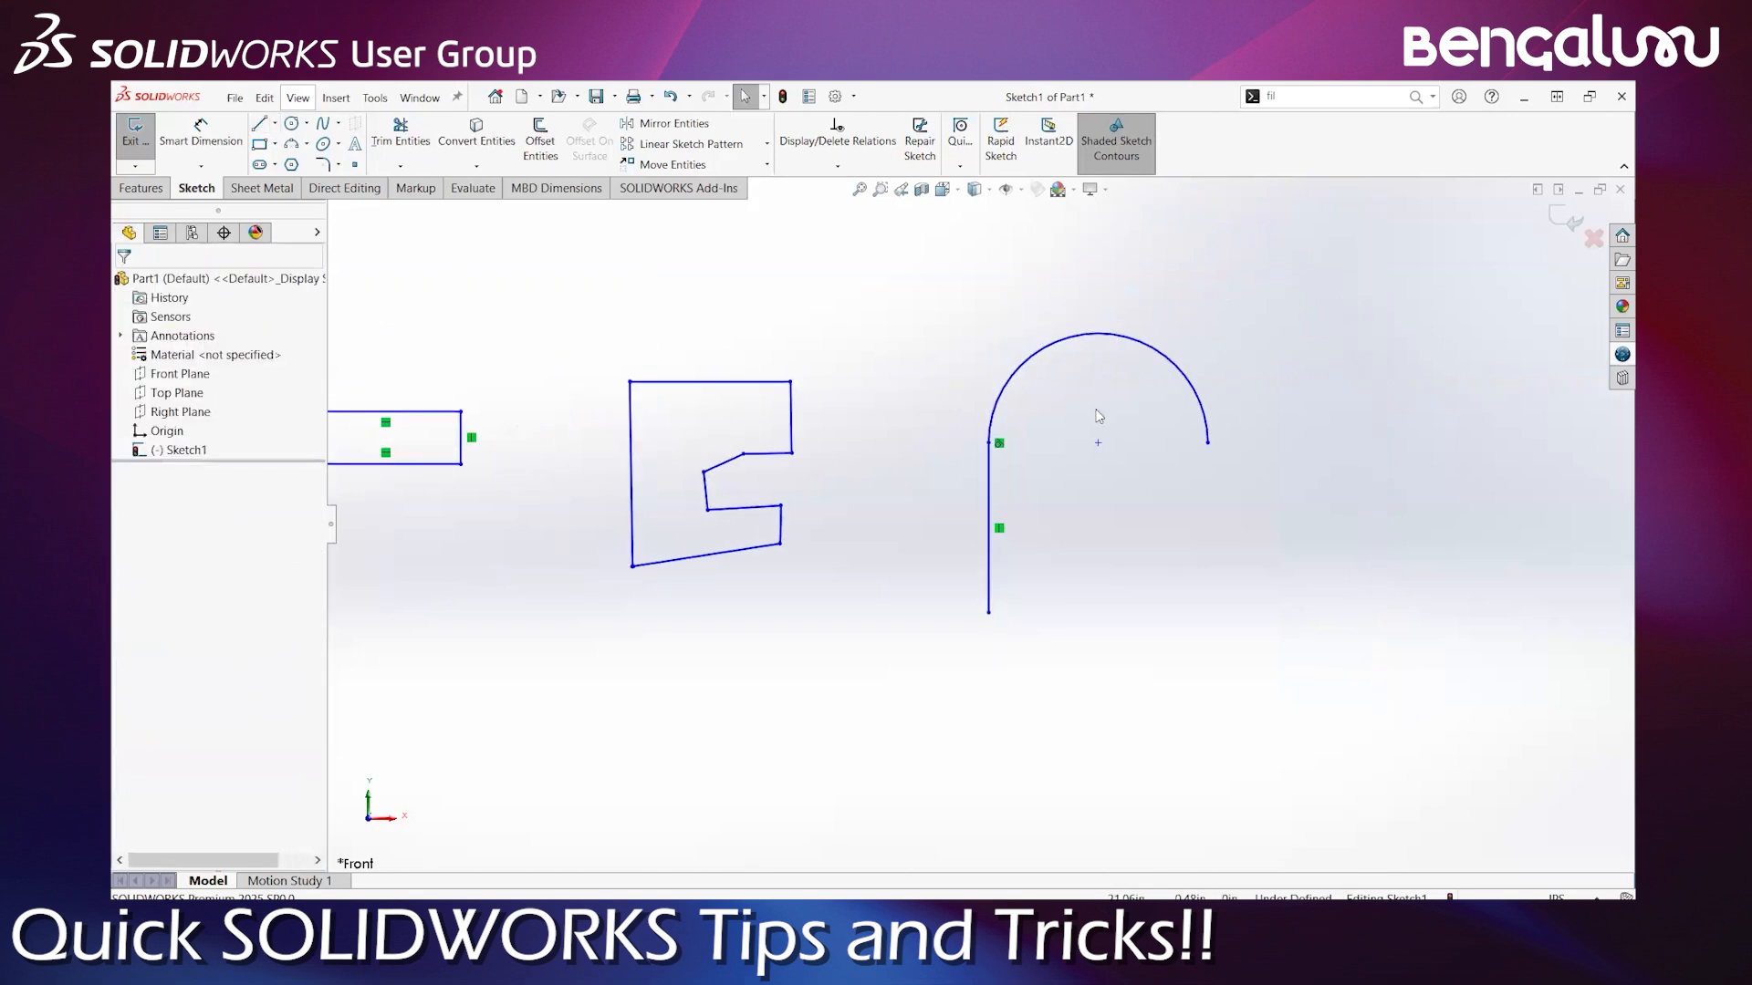
pyautogui.moveTo(969, 315); pyautogui.dragTo(1296, 698)
pyautogui.press('Delete')
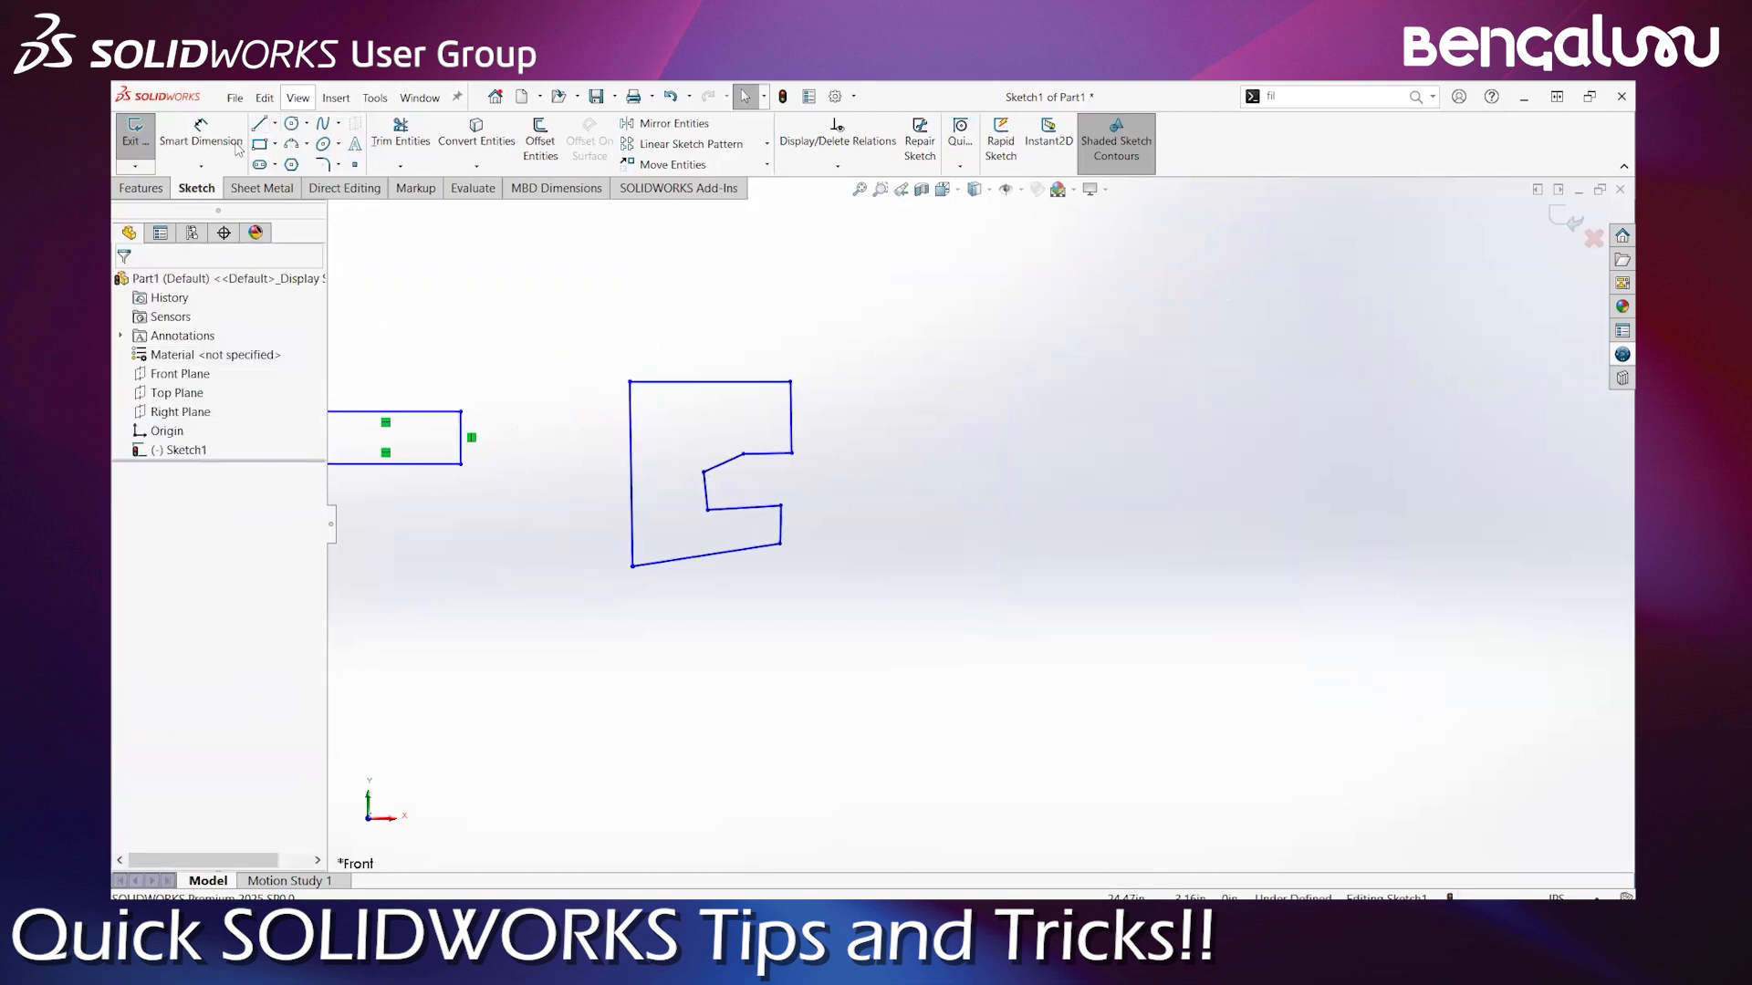
# Try to sketch a vertical line about 5.44 in long continued by a tangent arc, and delete the line
pyautogui.press('l')
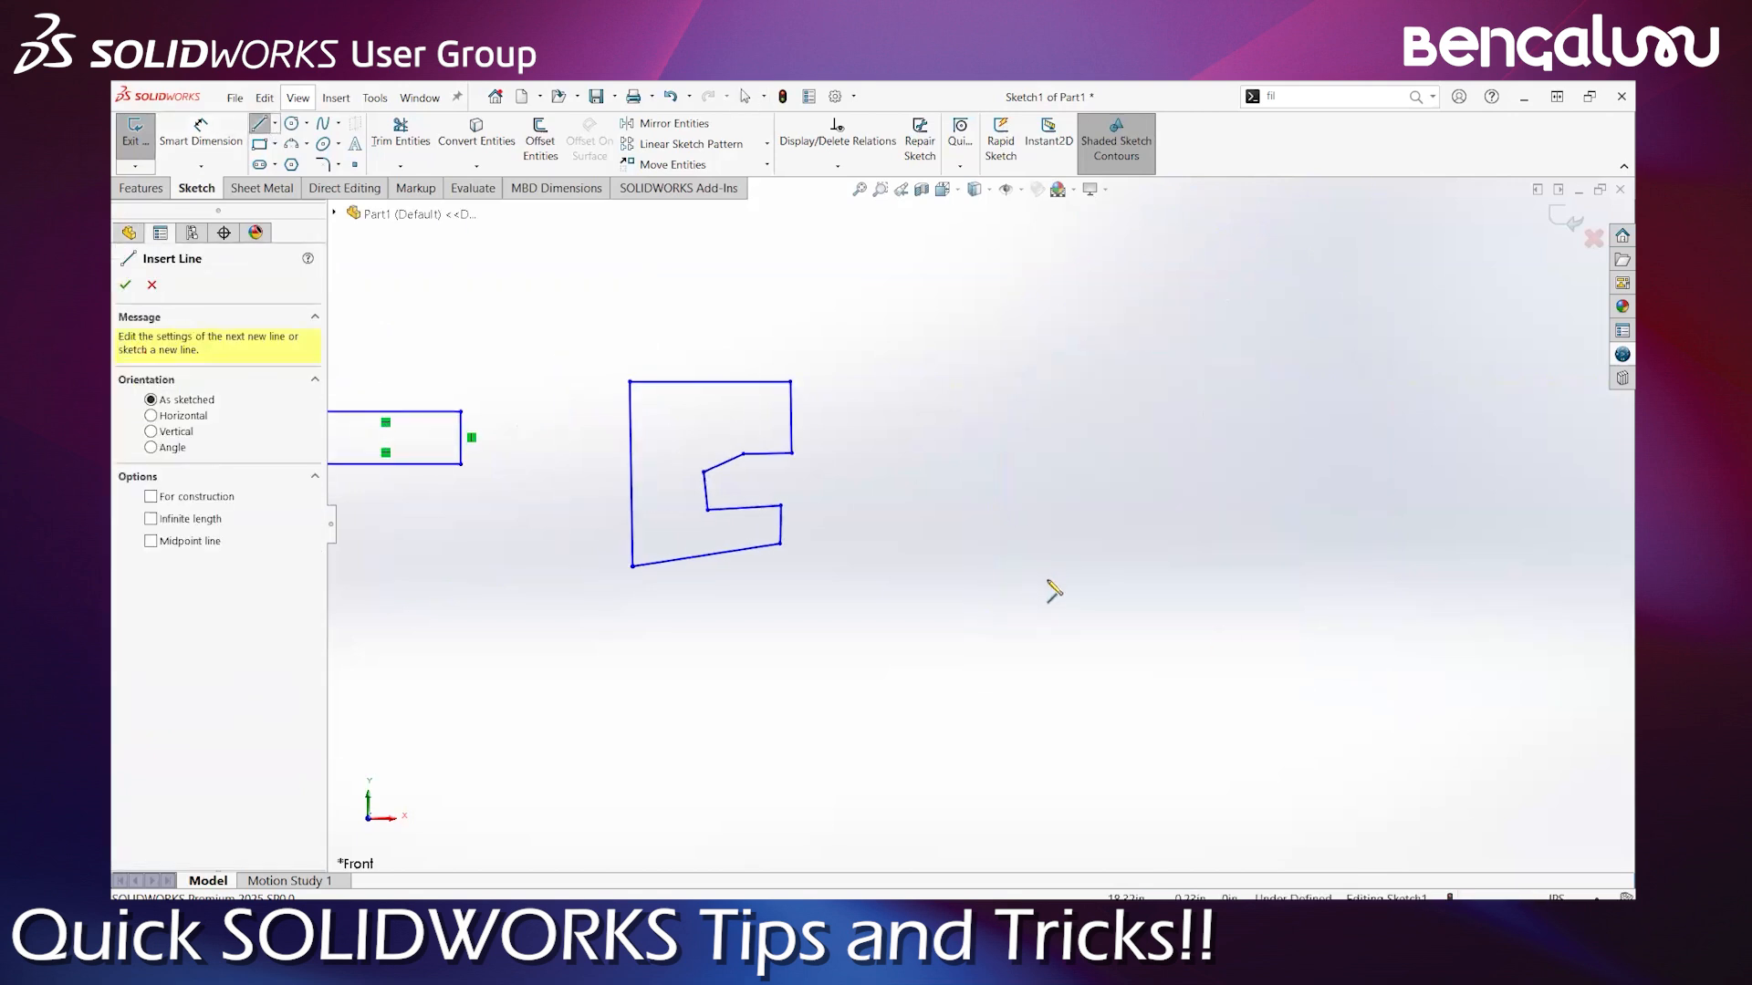
pyautogui.click(1047, 579)
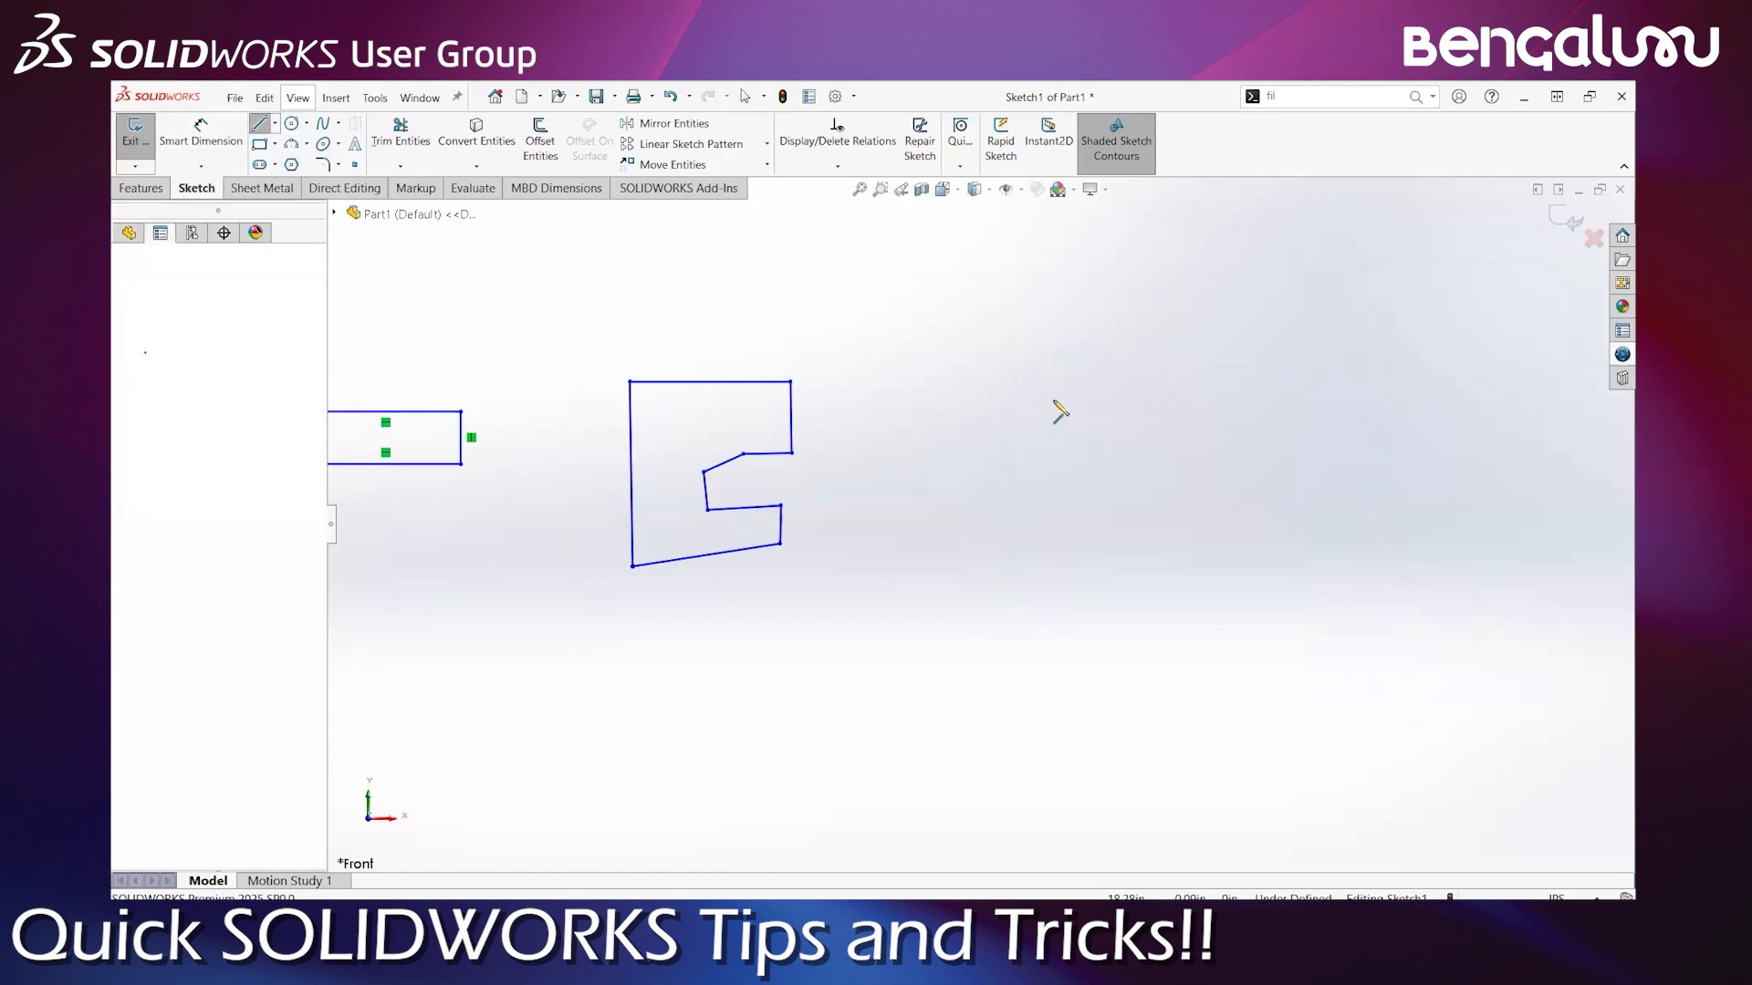
pyautogui.click(1047, 363)
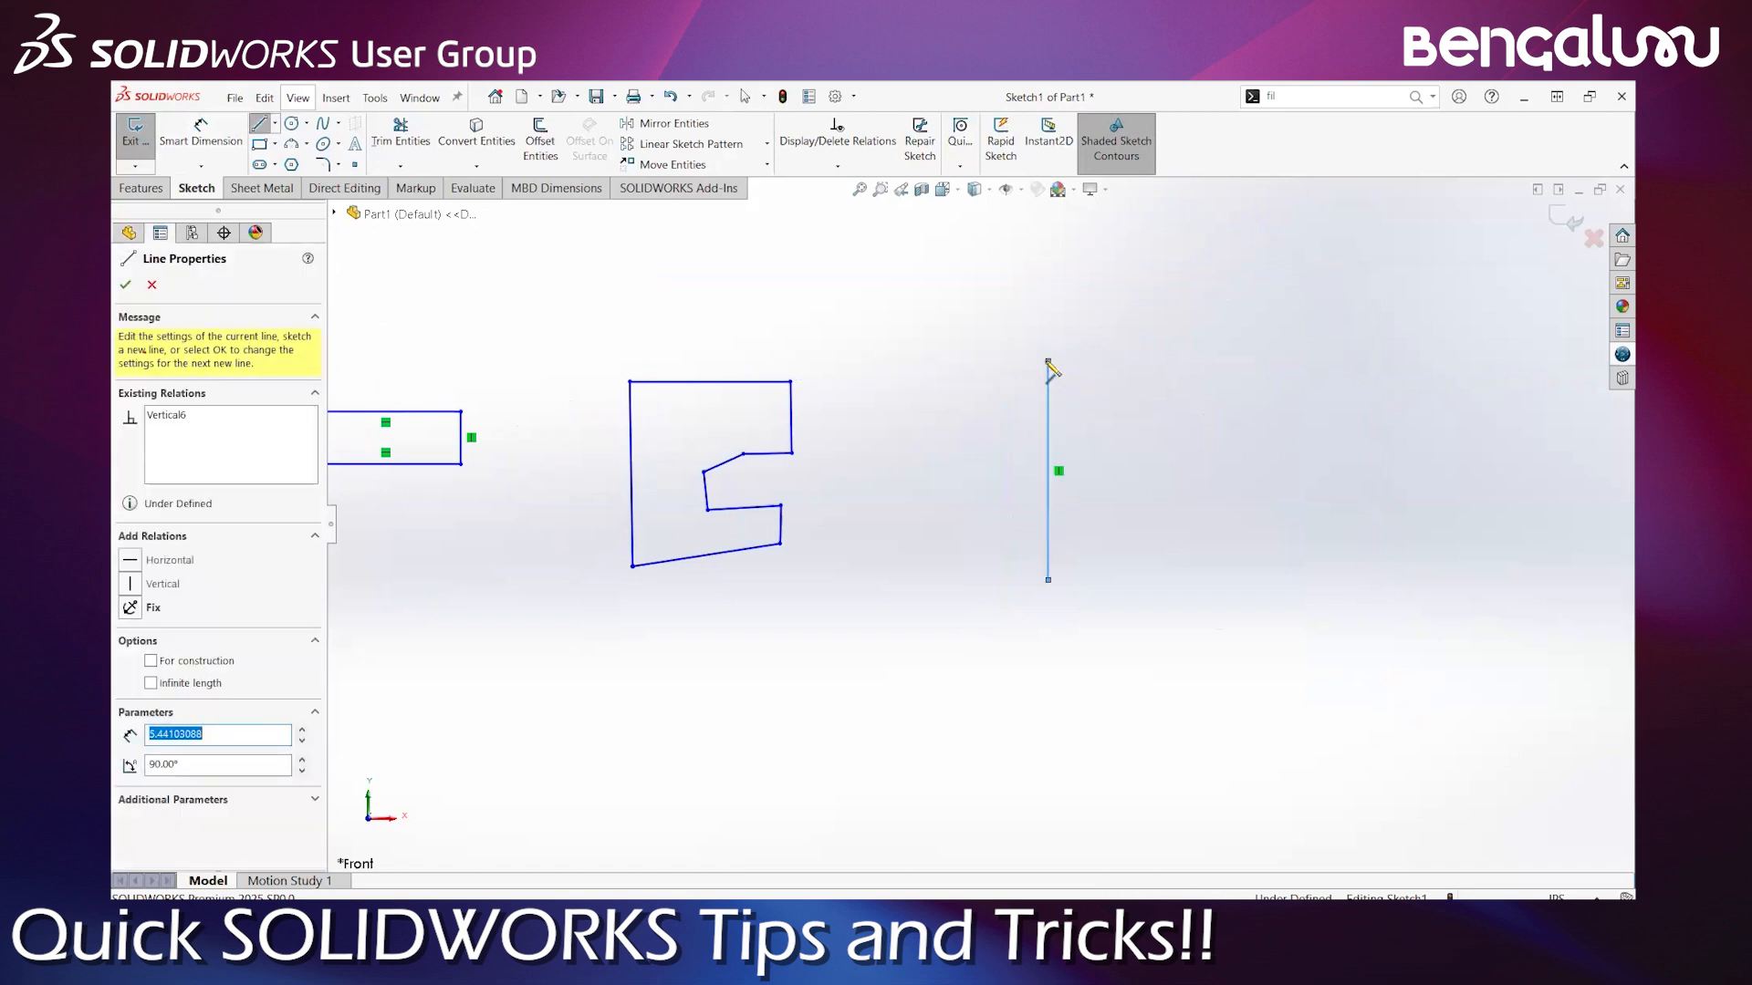
pyautogui.scroll(-4, 1095, 338)
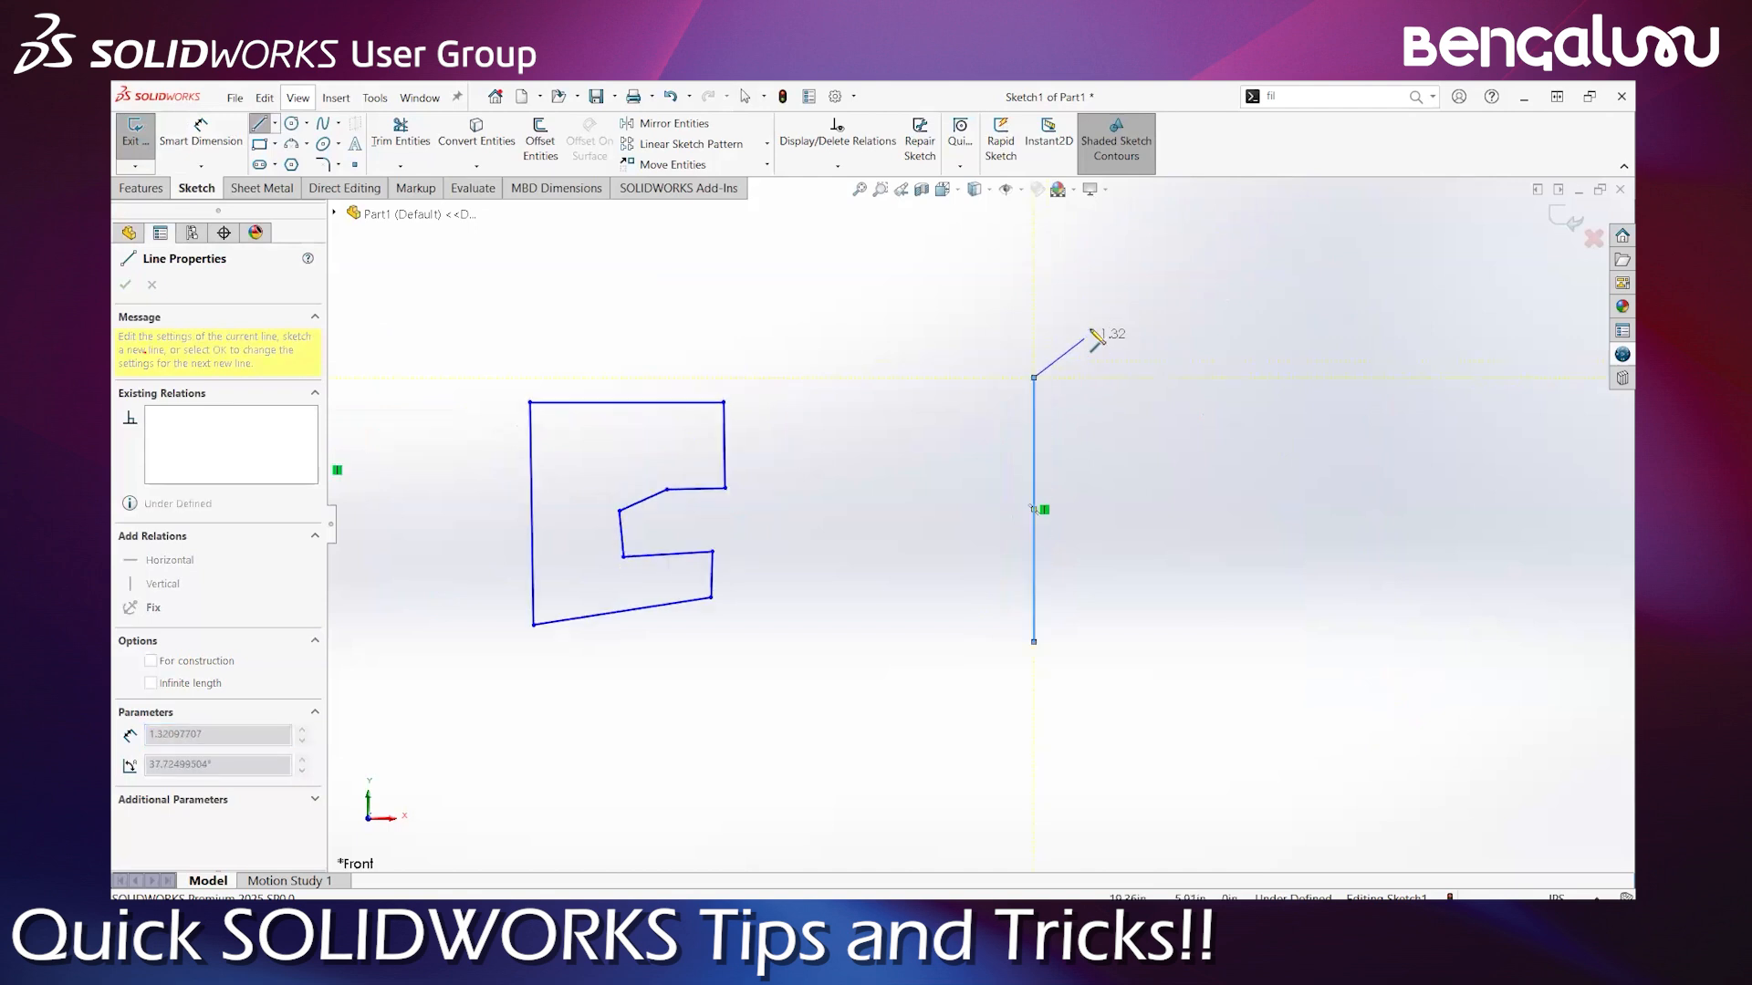
pyautogui.click(996, 422)
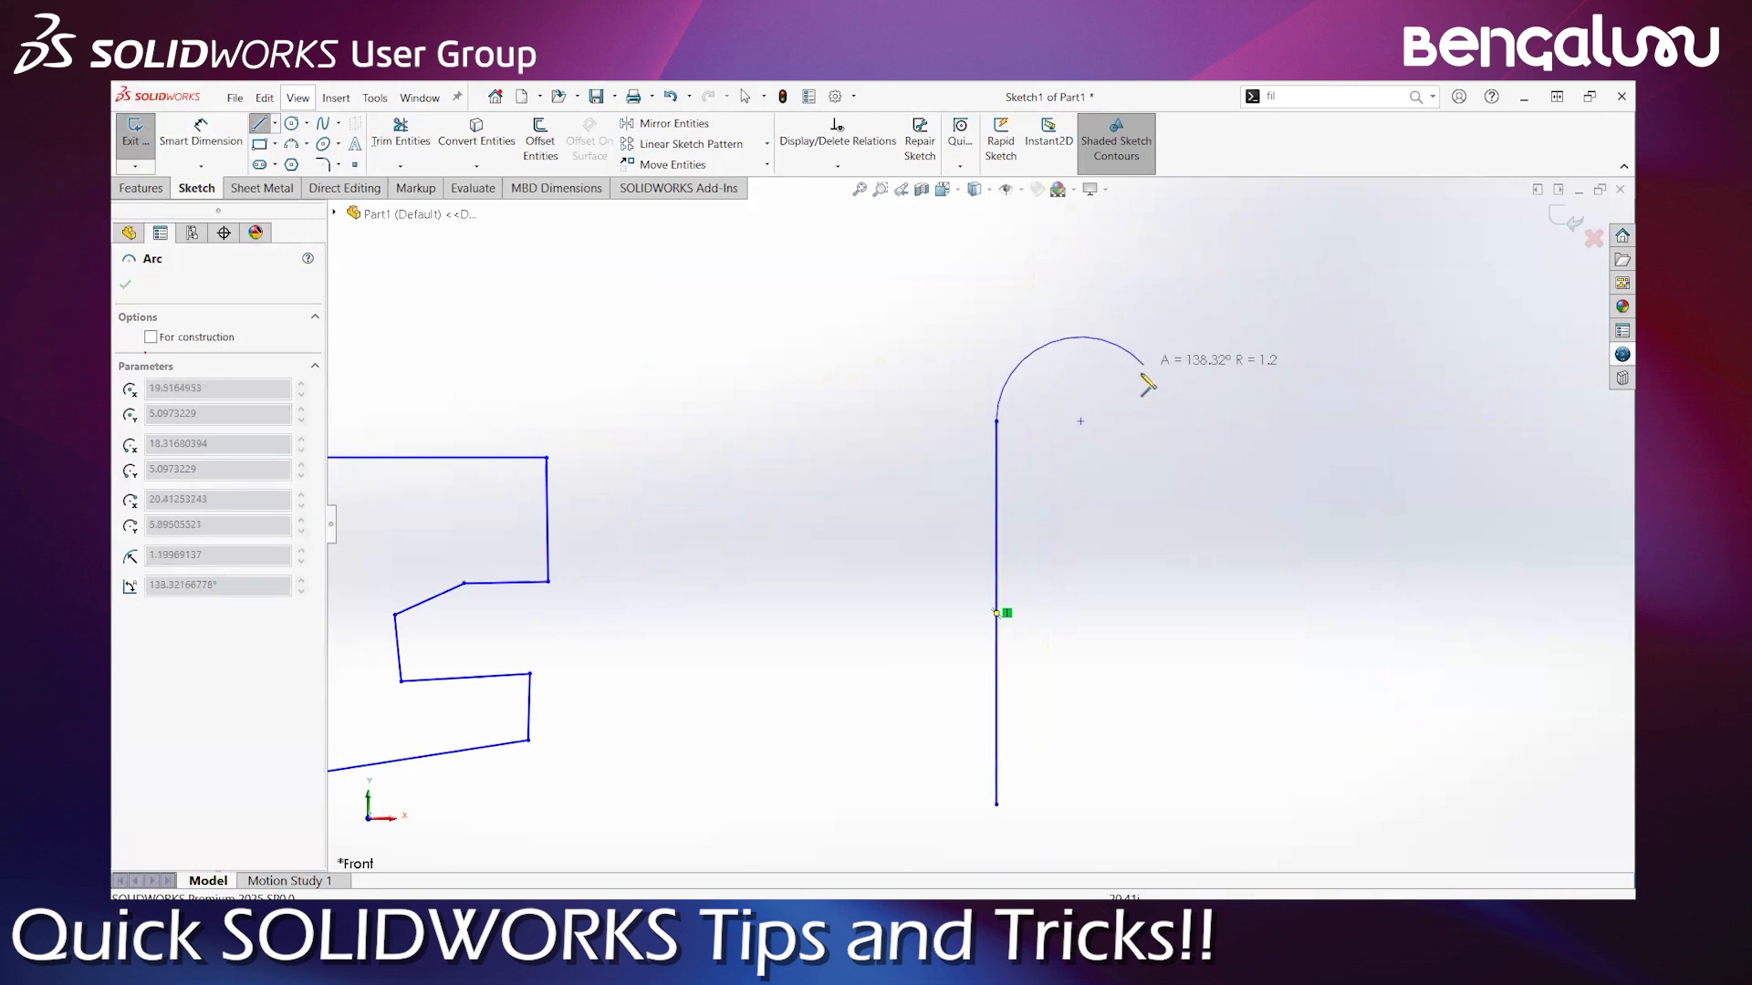
pyautogui.press('Escape')
pyautogui.press('Delete')
# Sketch an open arch in one line chain: a vertical line, a tangent semicircle of about 2.2 in radius, and a vertical line about 5.11 in long
pyautogui.press('l')
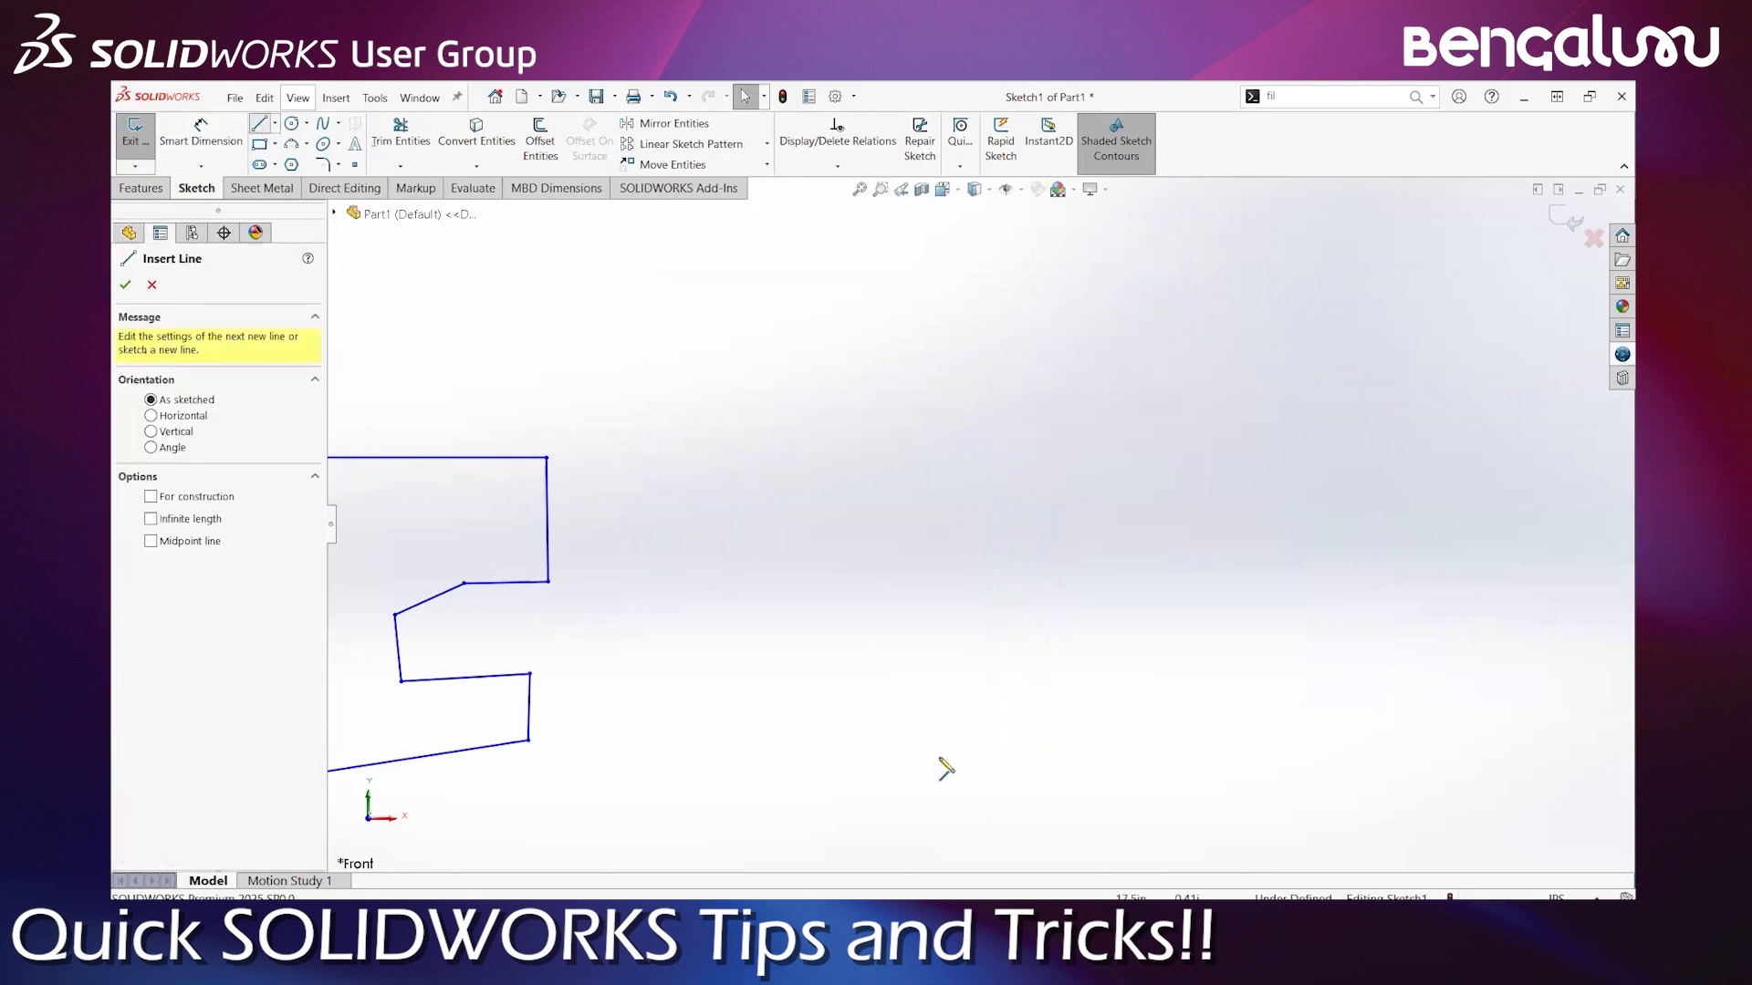
pyautogui.click(940, 757)
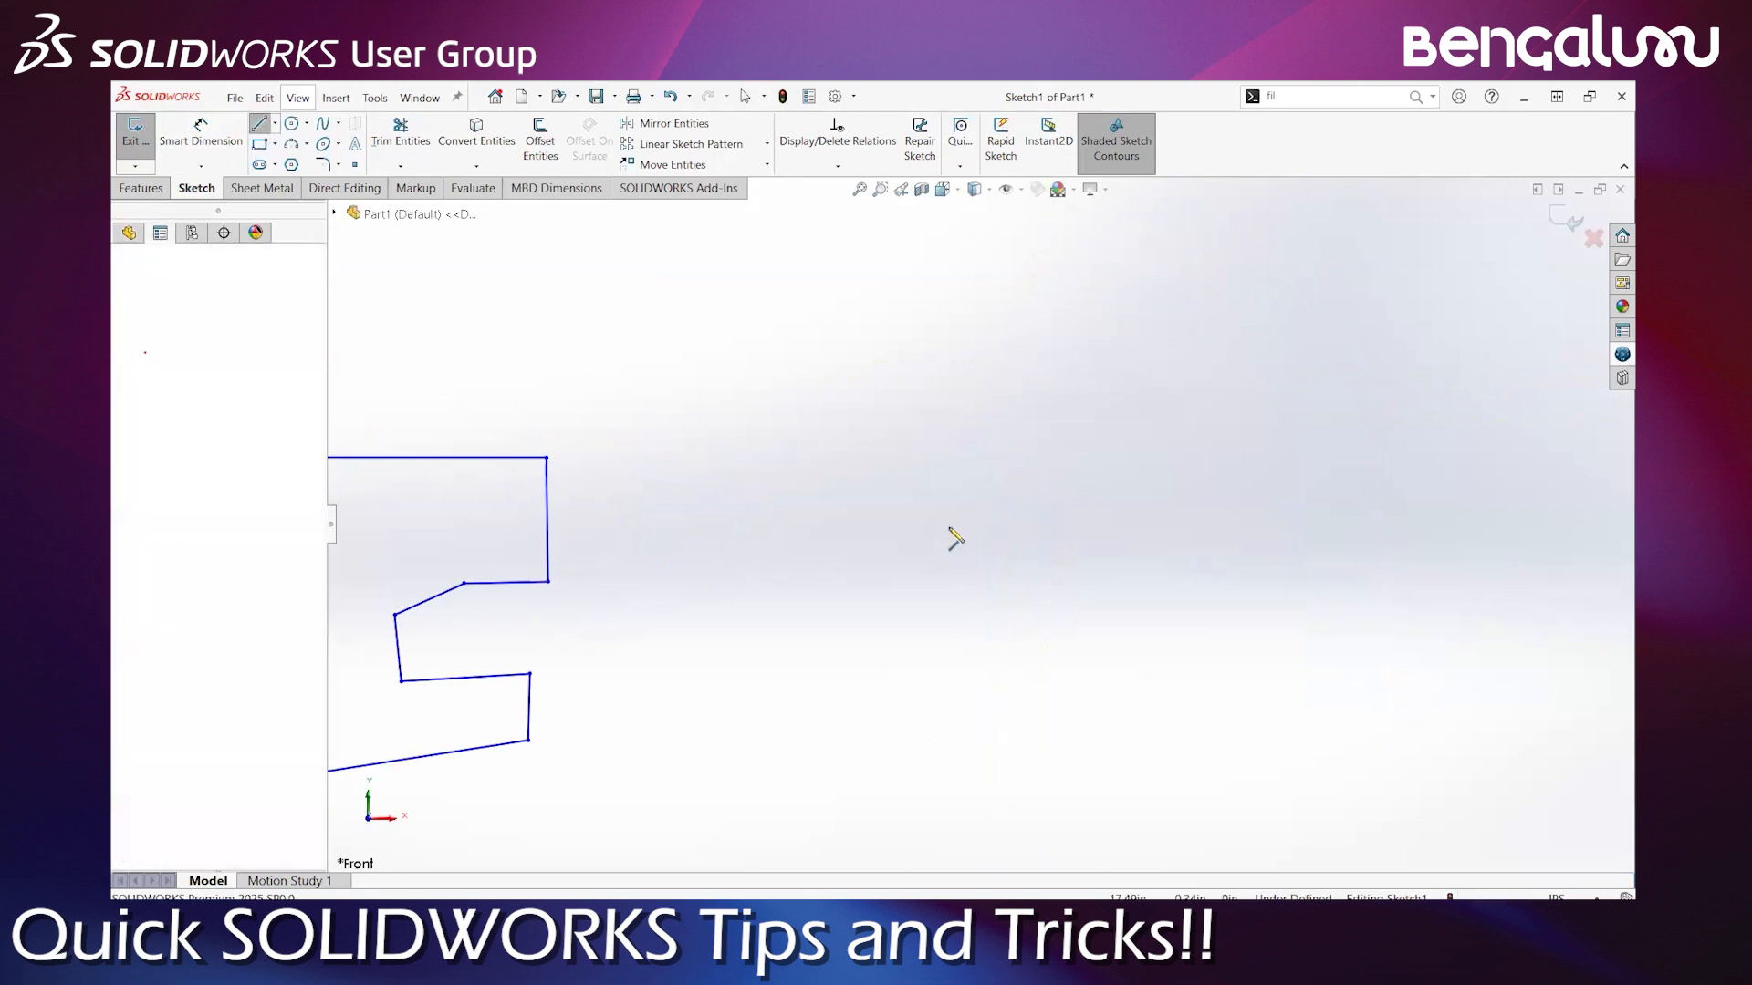
pyautogui.click(941, 408)
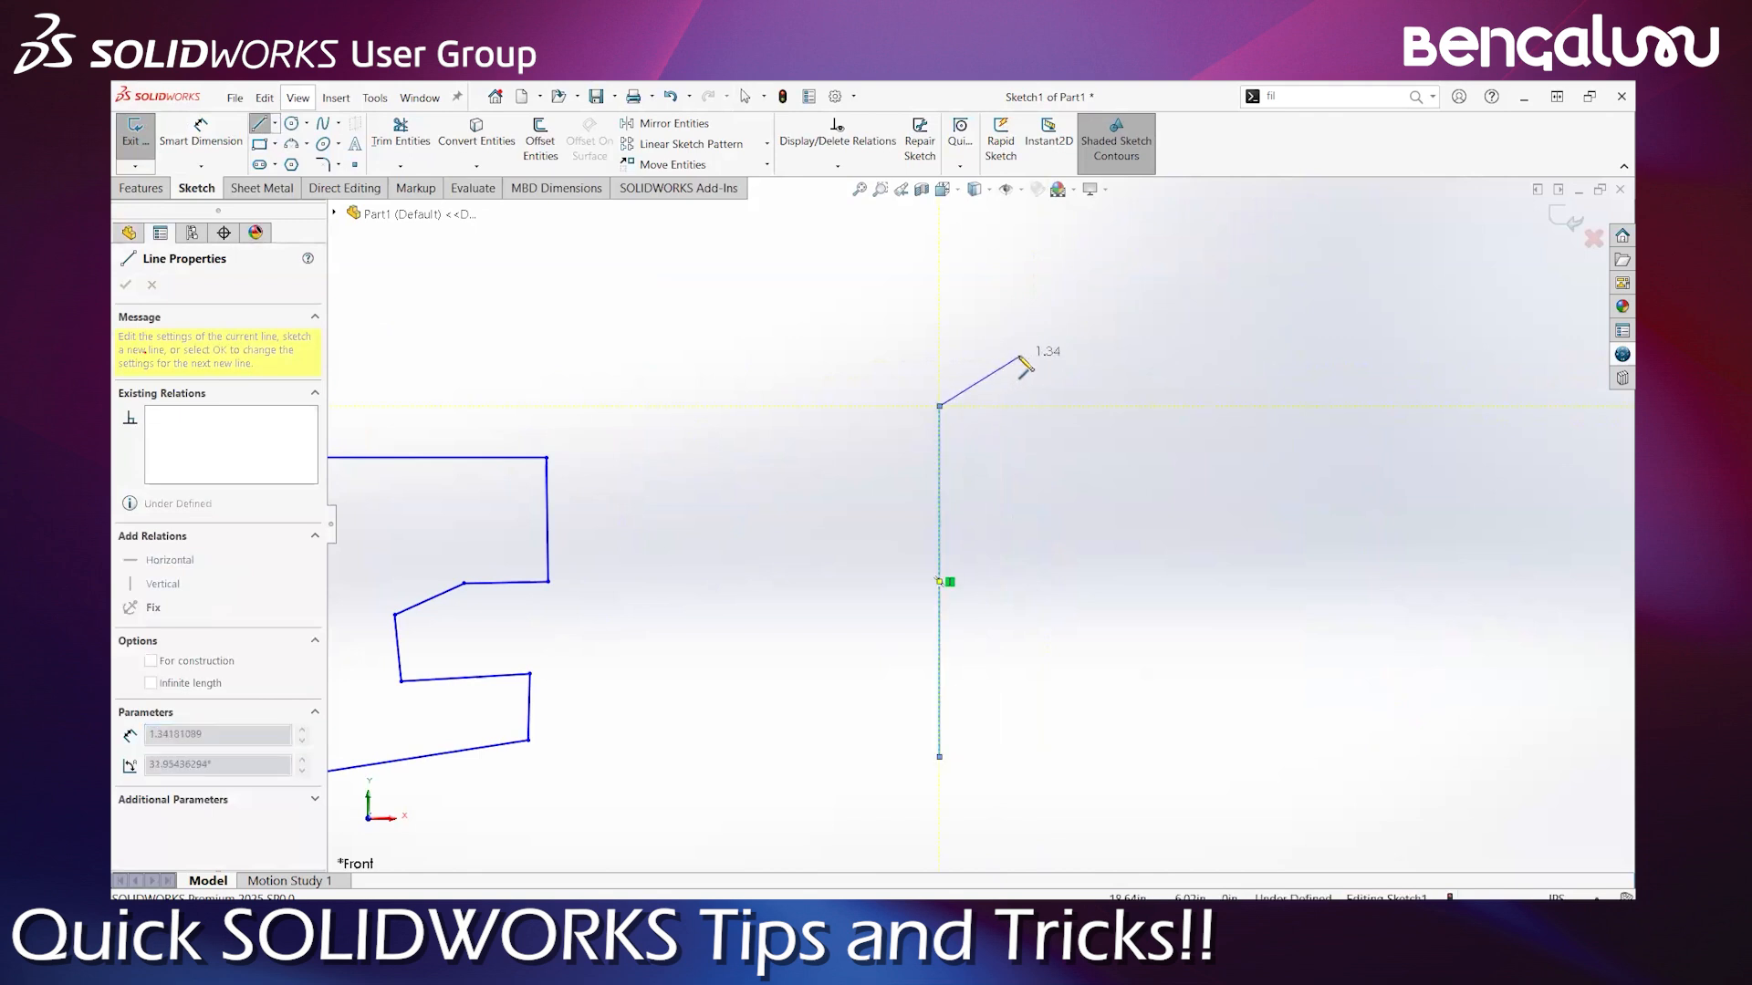
pyautogui.doubleClick(940, 407)
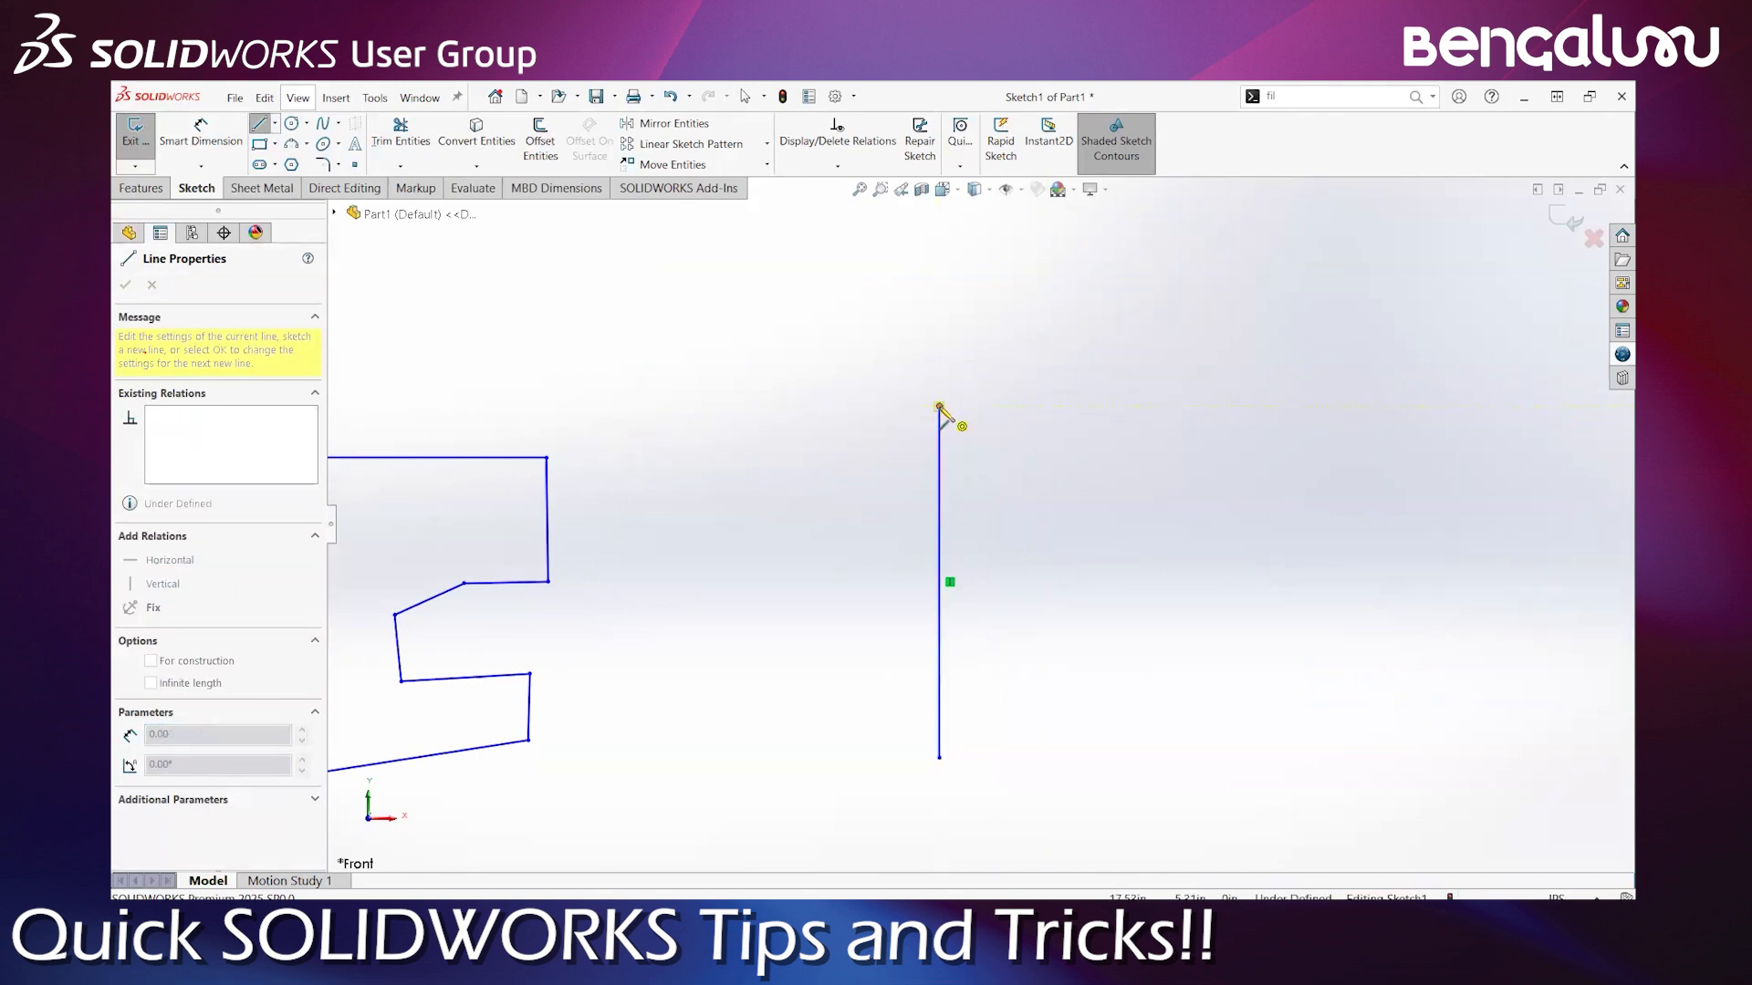
pyautogui.press('a')
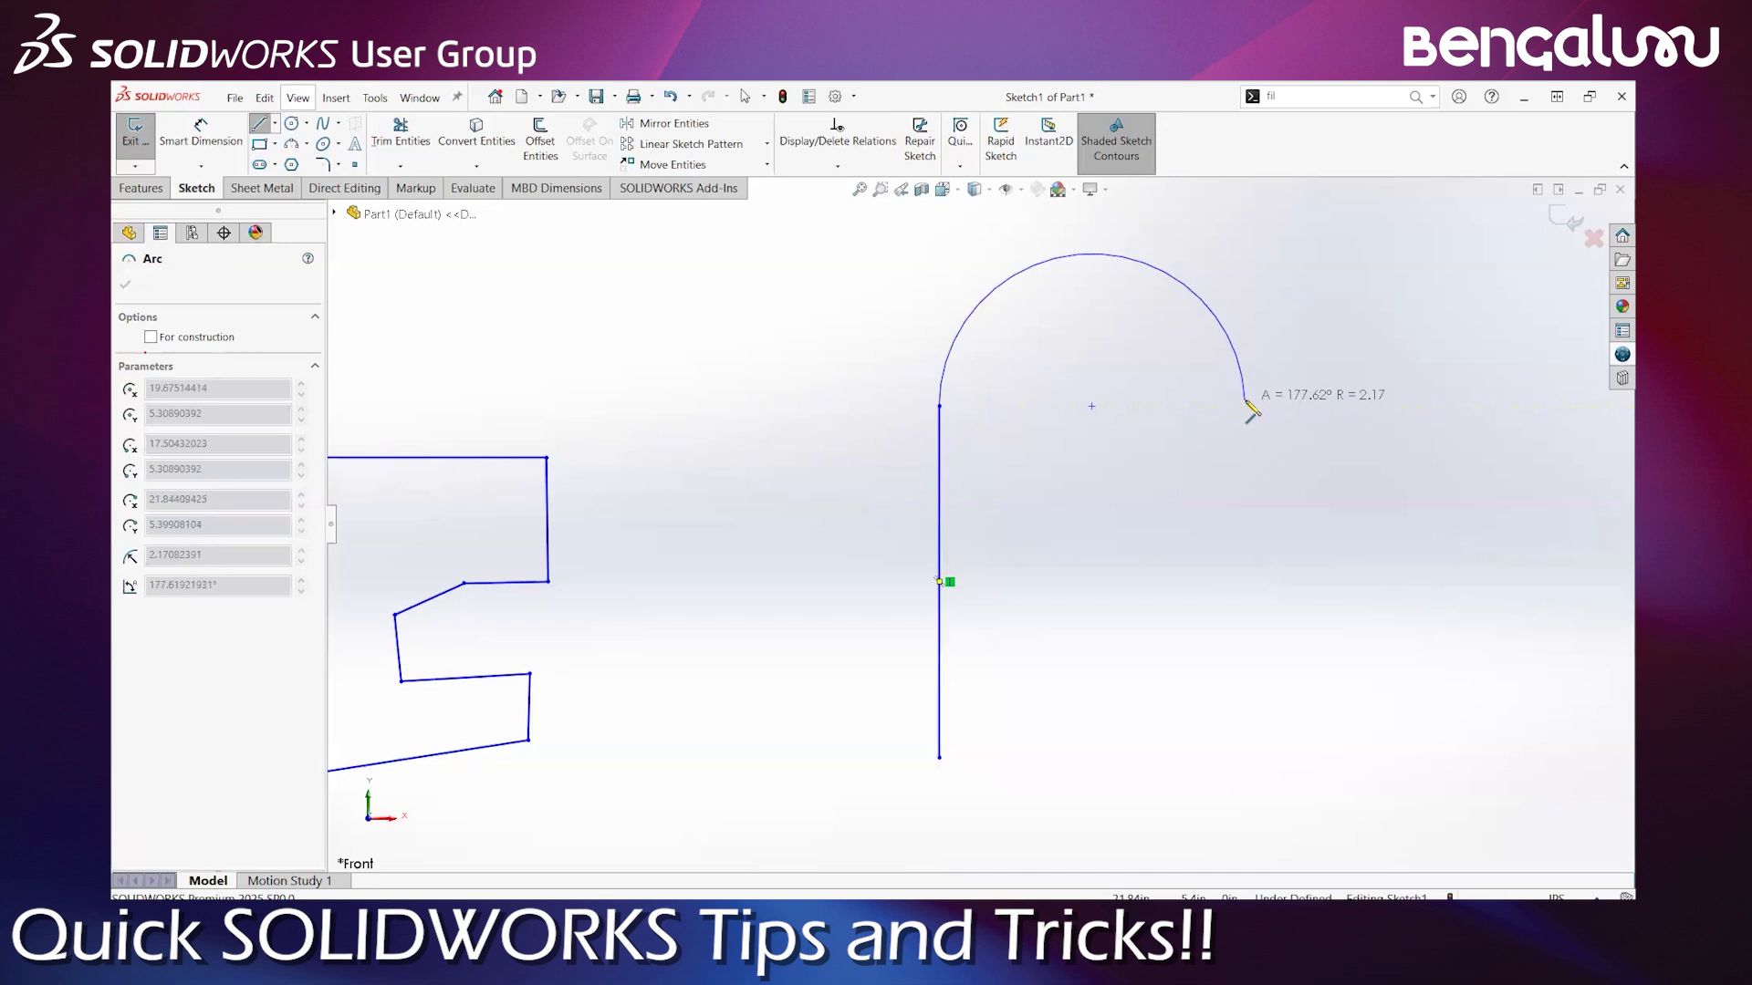
pyautogui.click(1247, 406)
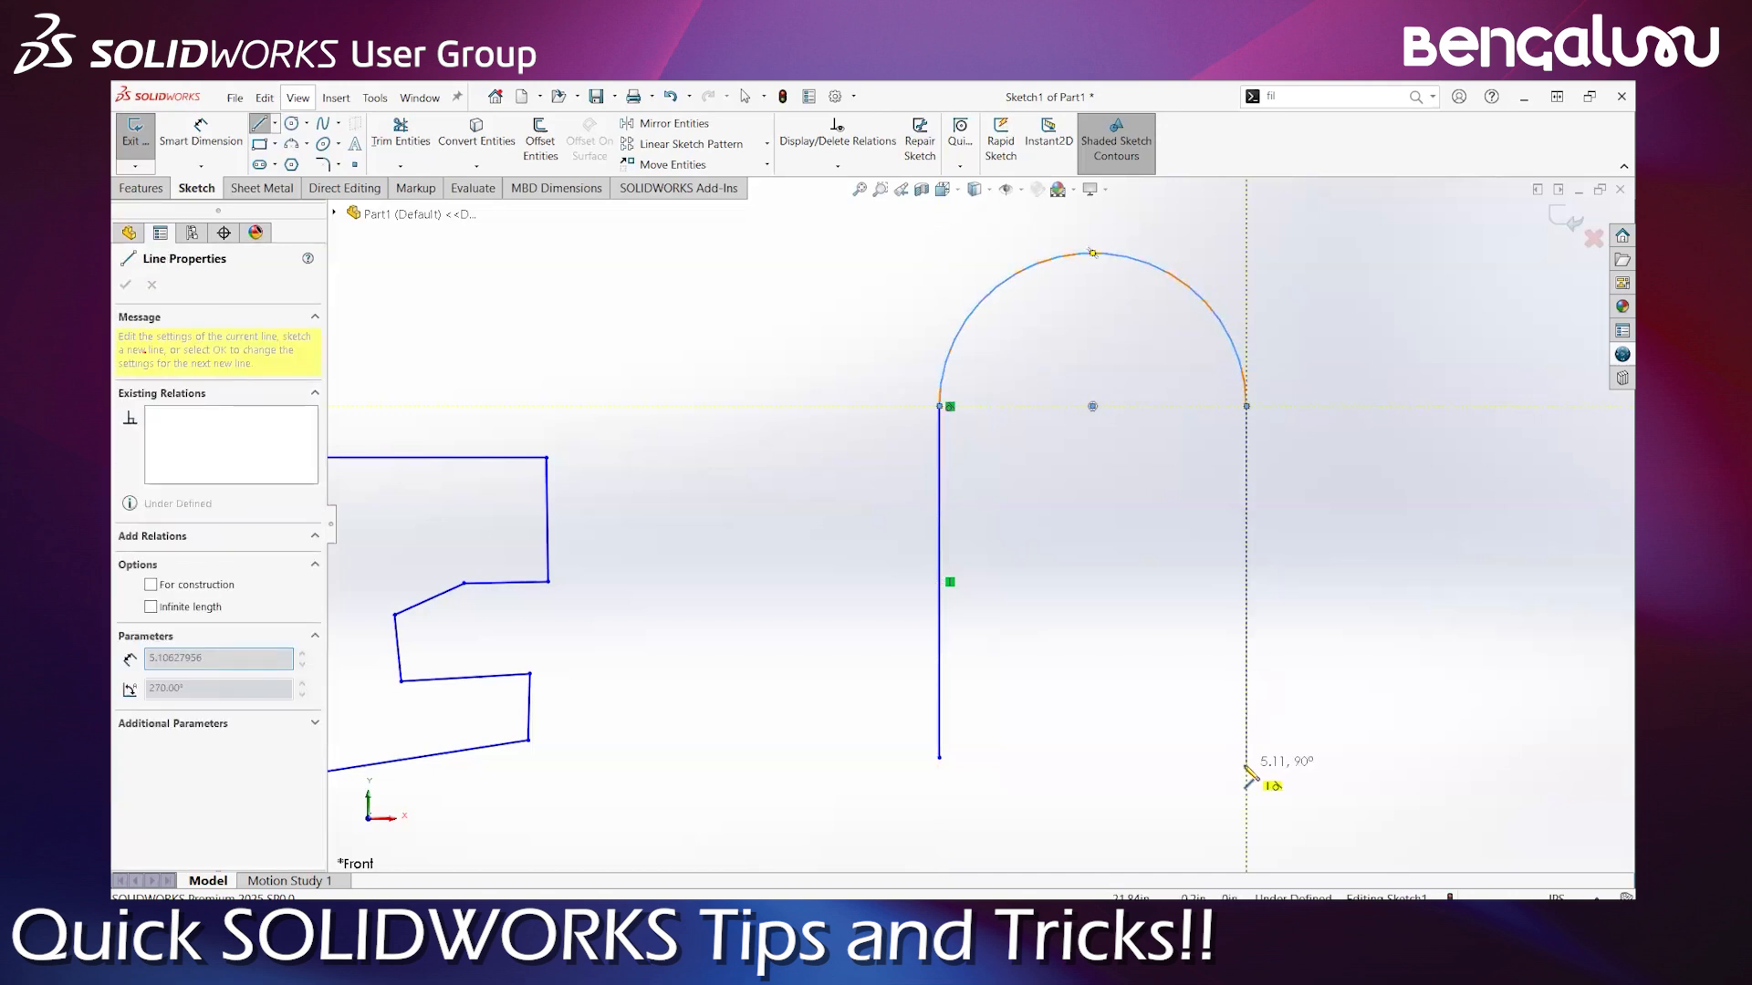
pyautogui.doubleClick(1247, 765)
pyautogui.press('Escape')
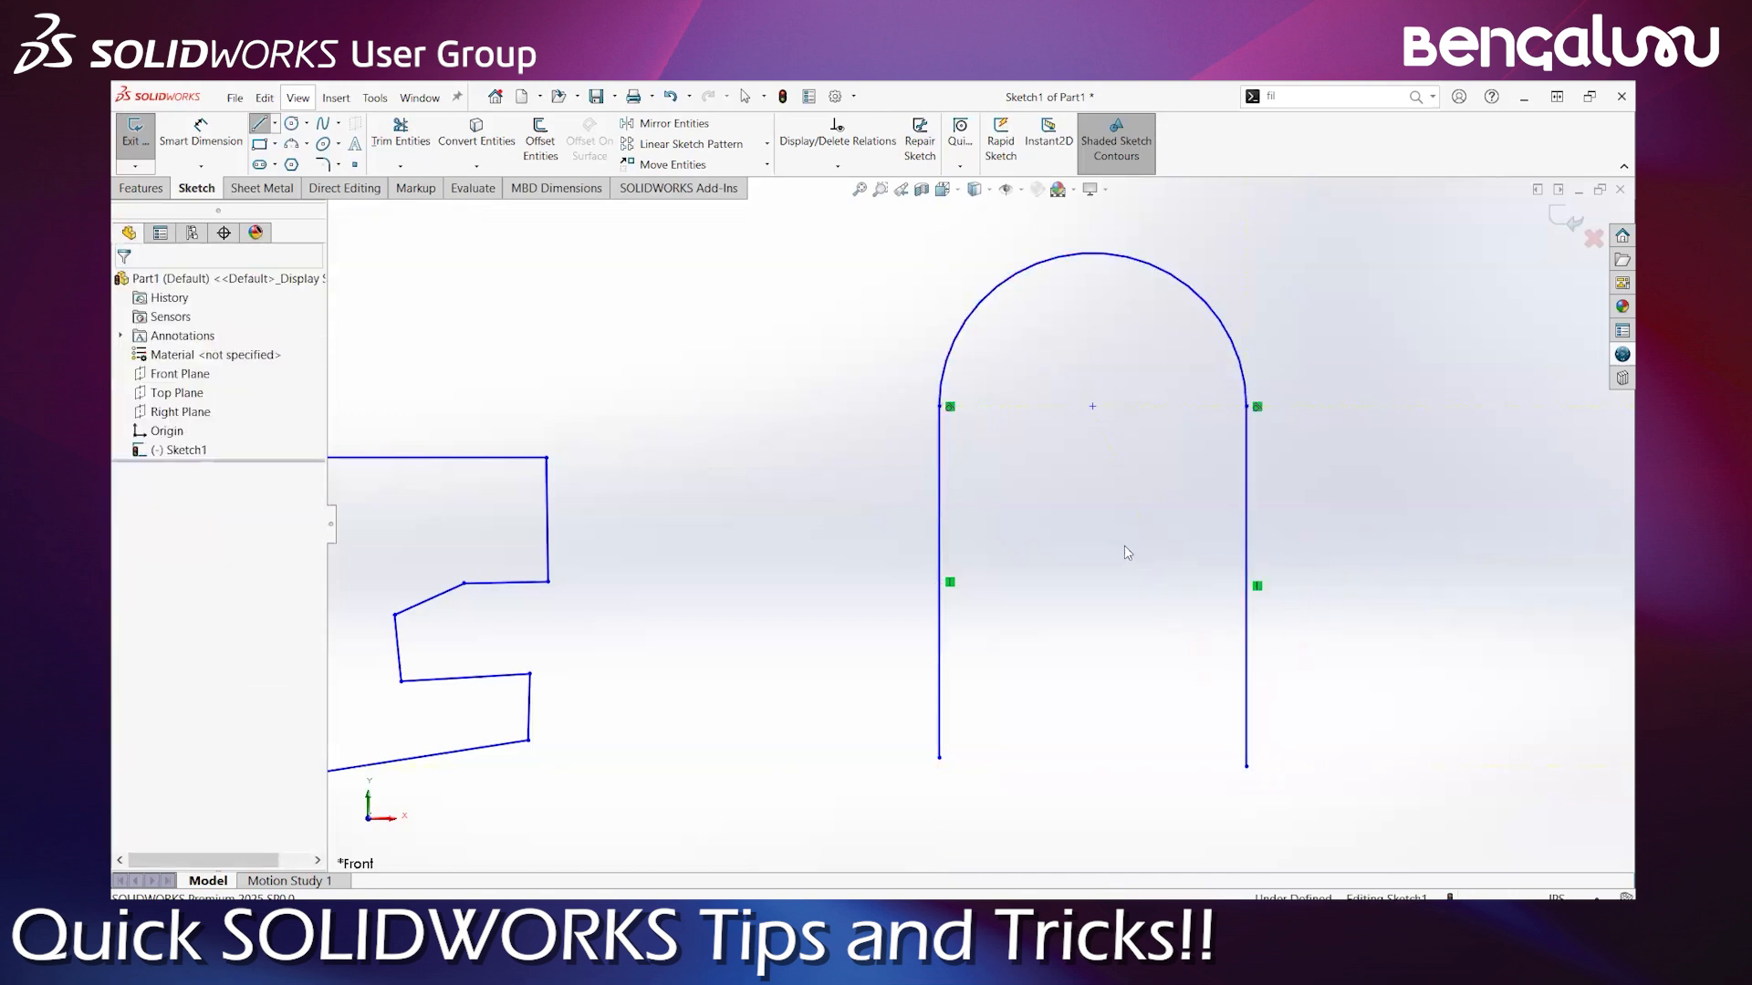
# Dimension the length of the arch's right vertical line, placing the dimension to the right of it
pyautogui.scroll(6, 1125, 545)
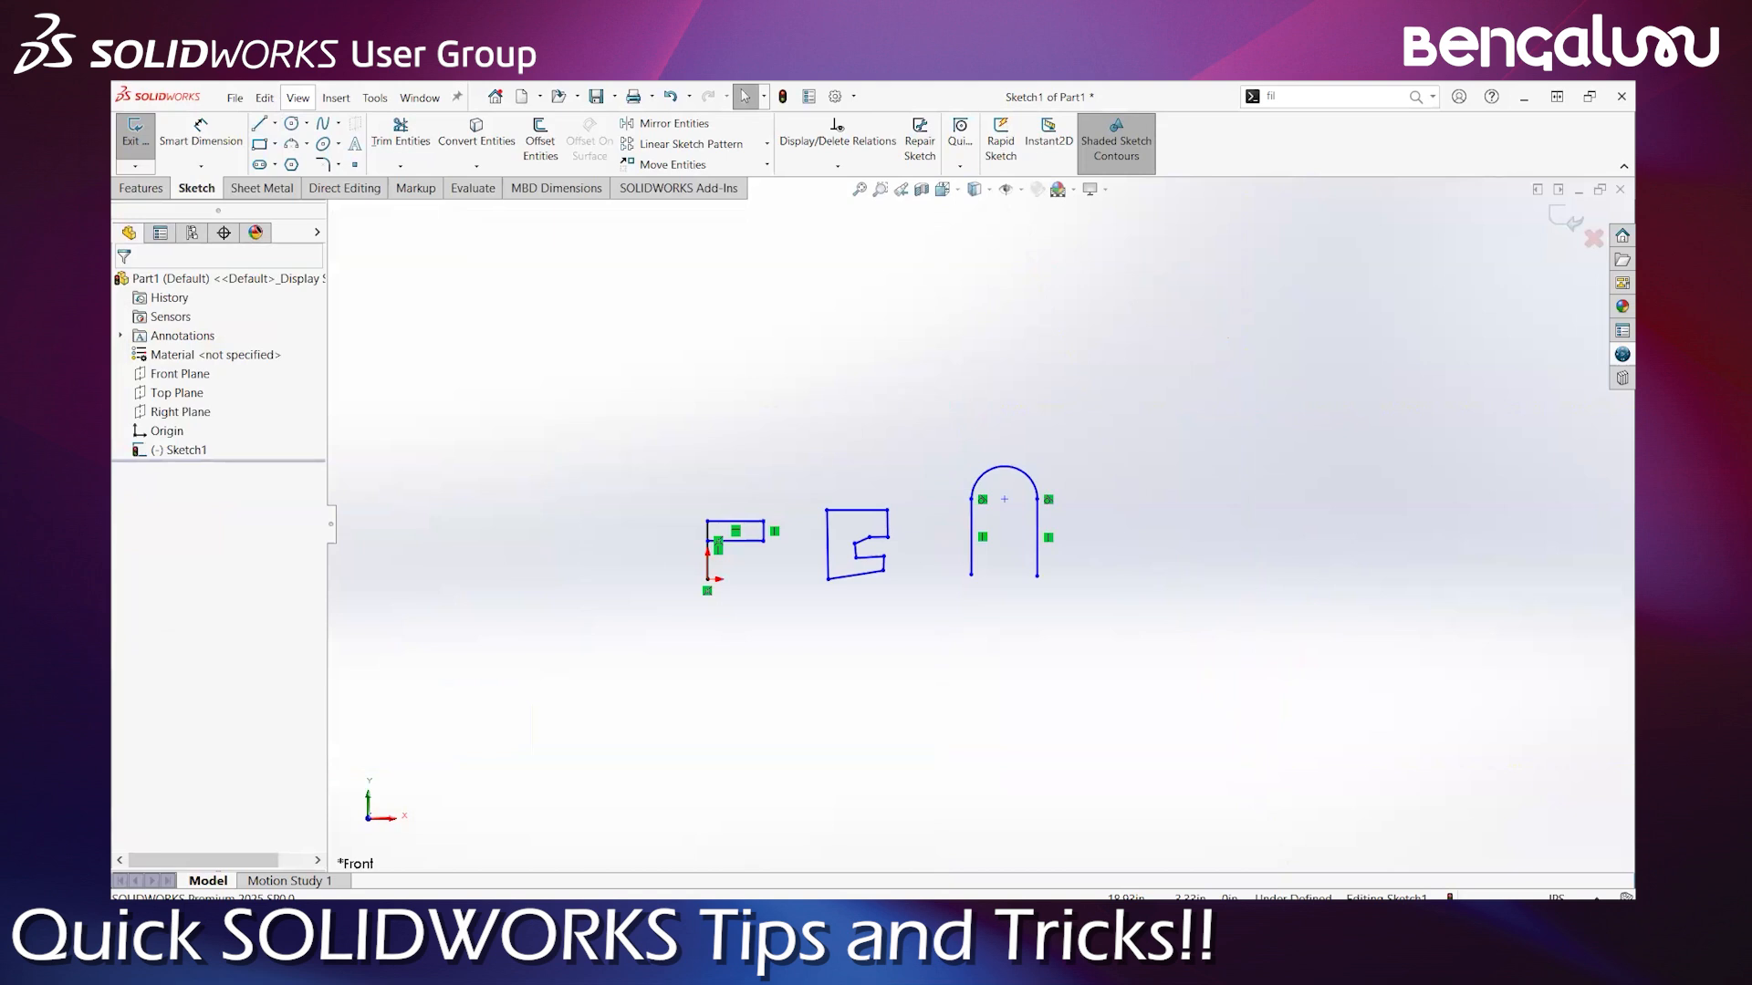
pyautogui.scroll(-6, 958, 546)
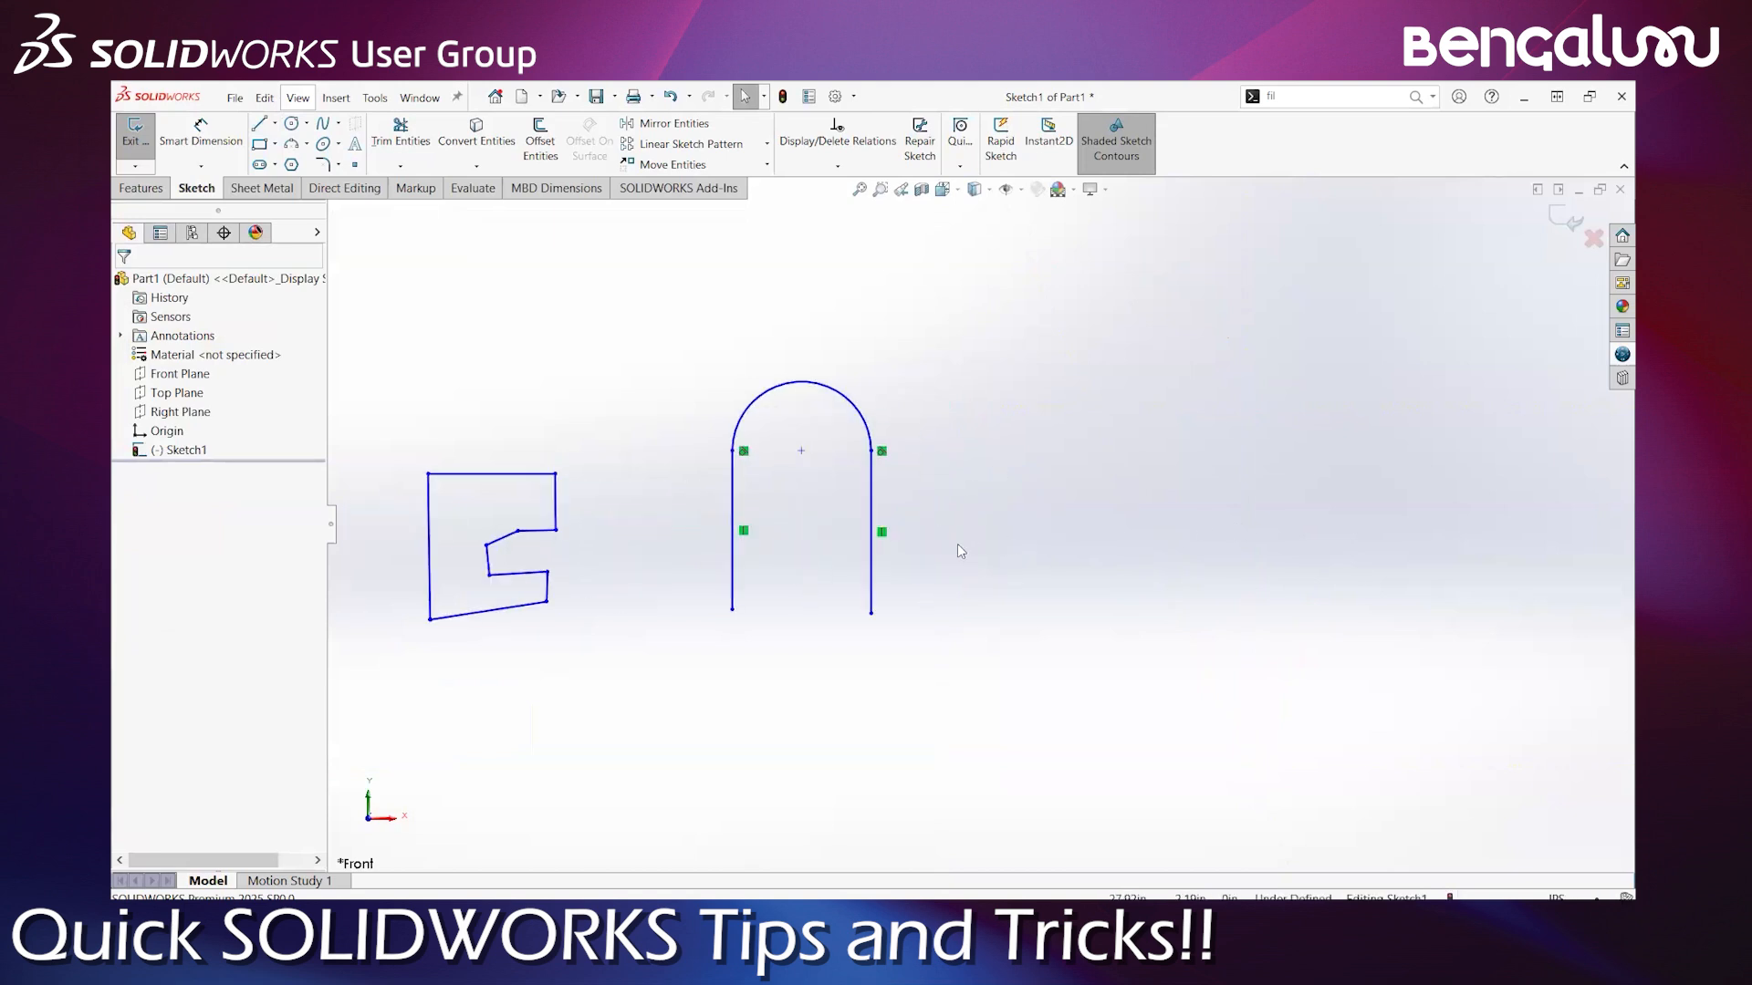
pyautogui.moveTo(978, 655); pyautogui.dragTo(975, 558, button='right')
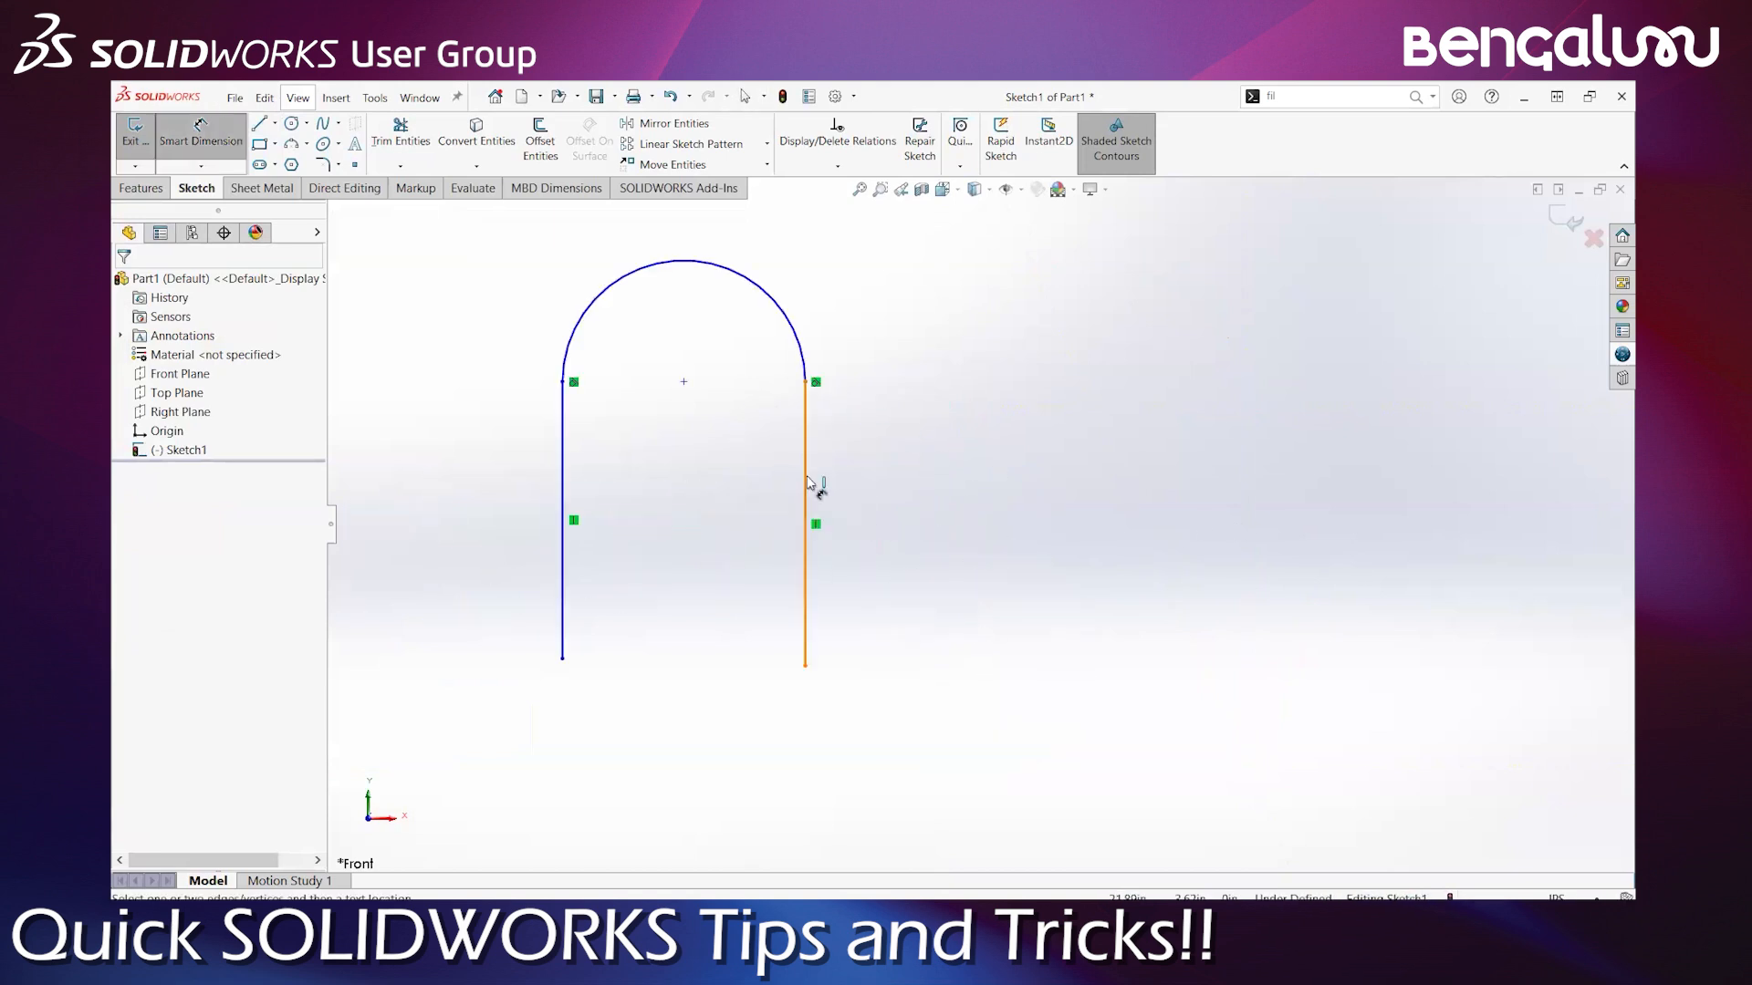
pyautogui.click(807, 484)
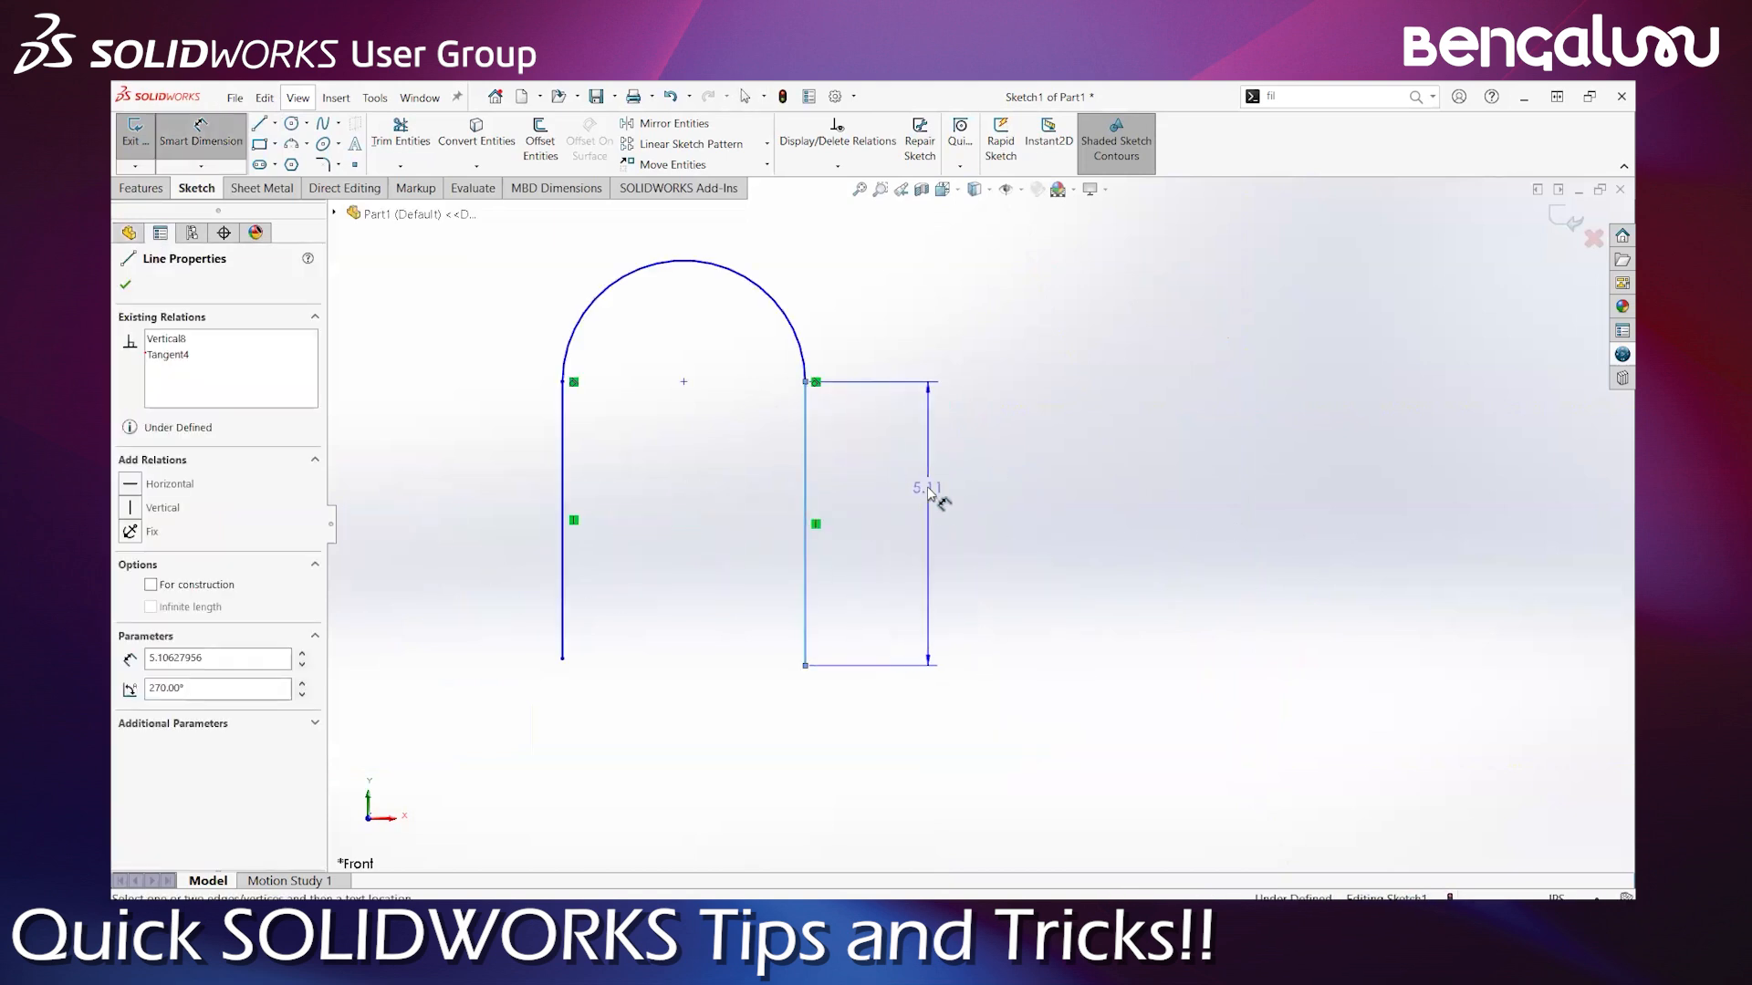
pyautogui.click(927, 485)
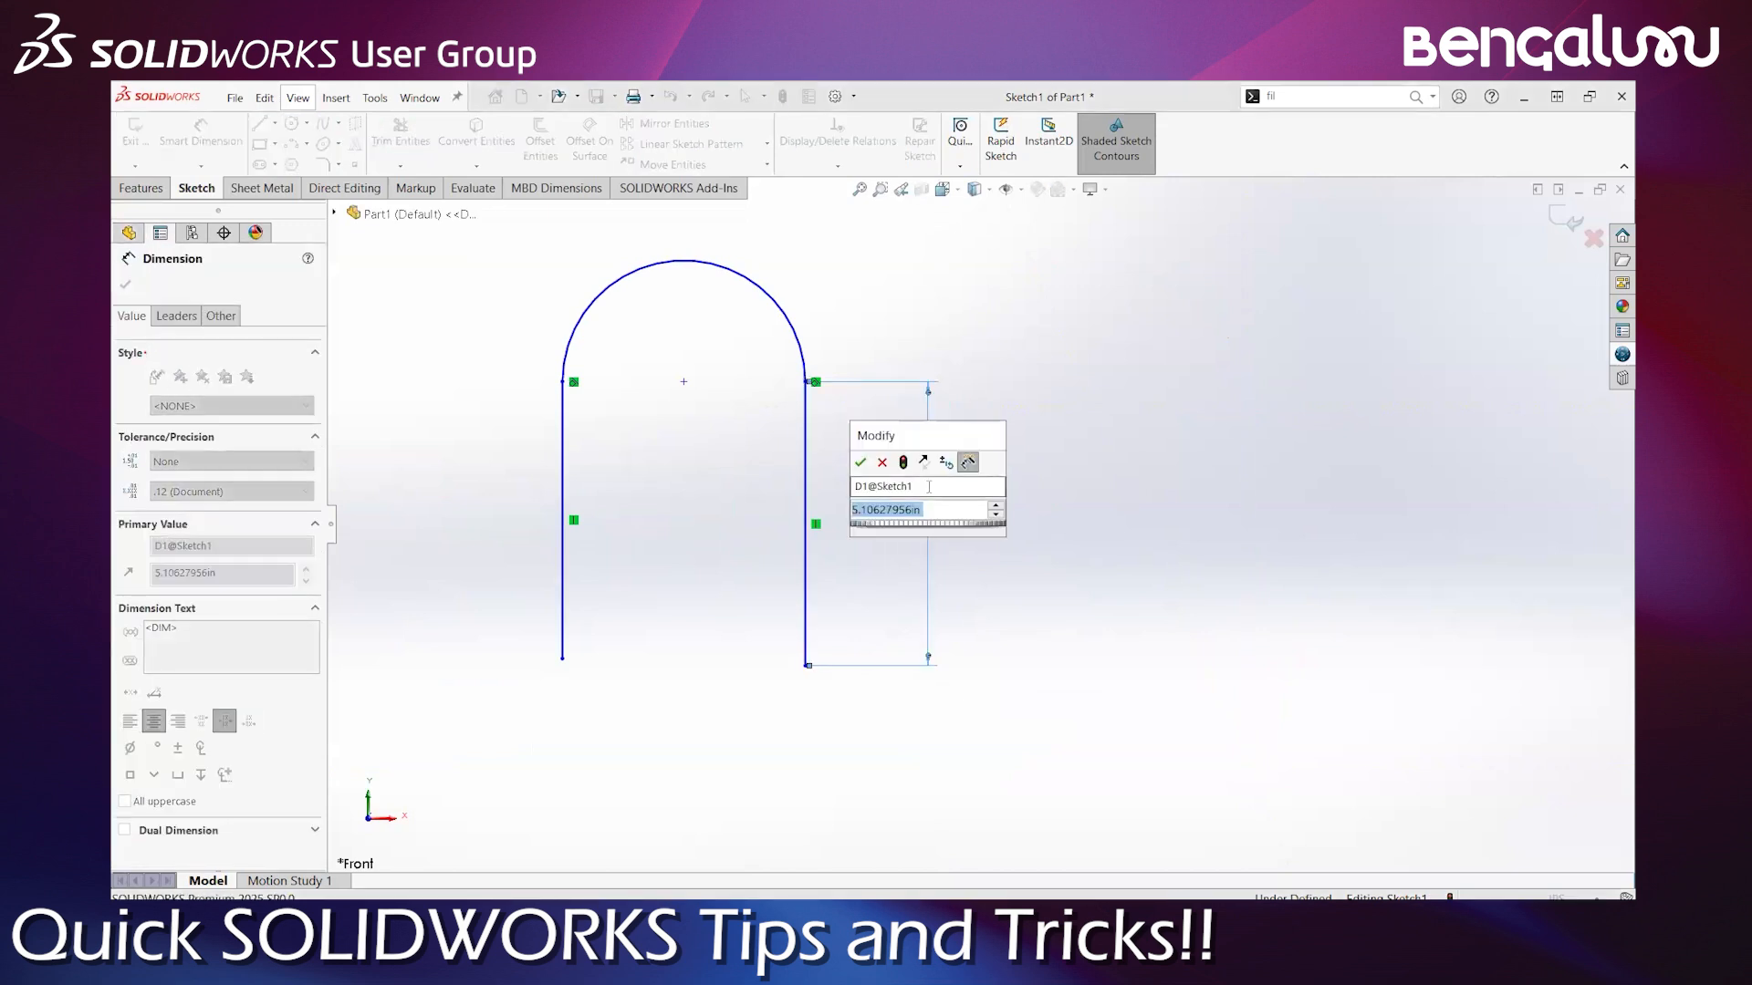
# Try stepping the arch leg's dimension value up to about 5.71 in and back down, and cancel the value change
pyautogui.click(996, 506)
pyautogui.click(996, 506)
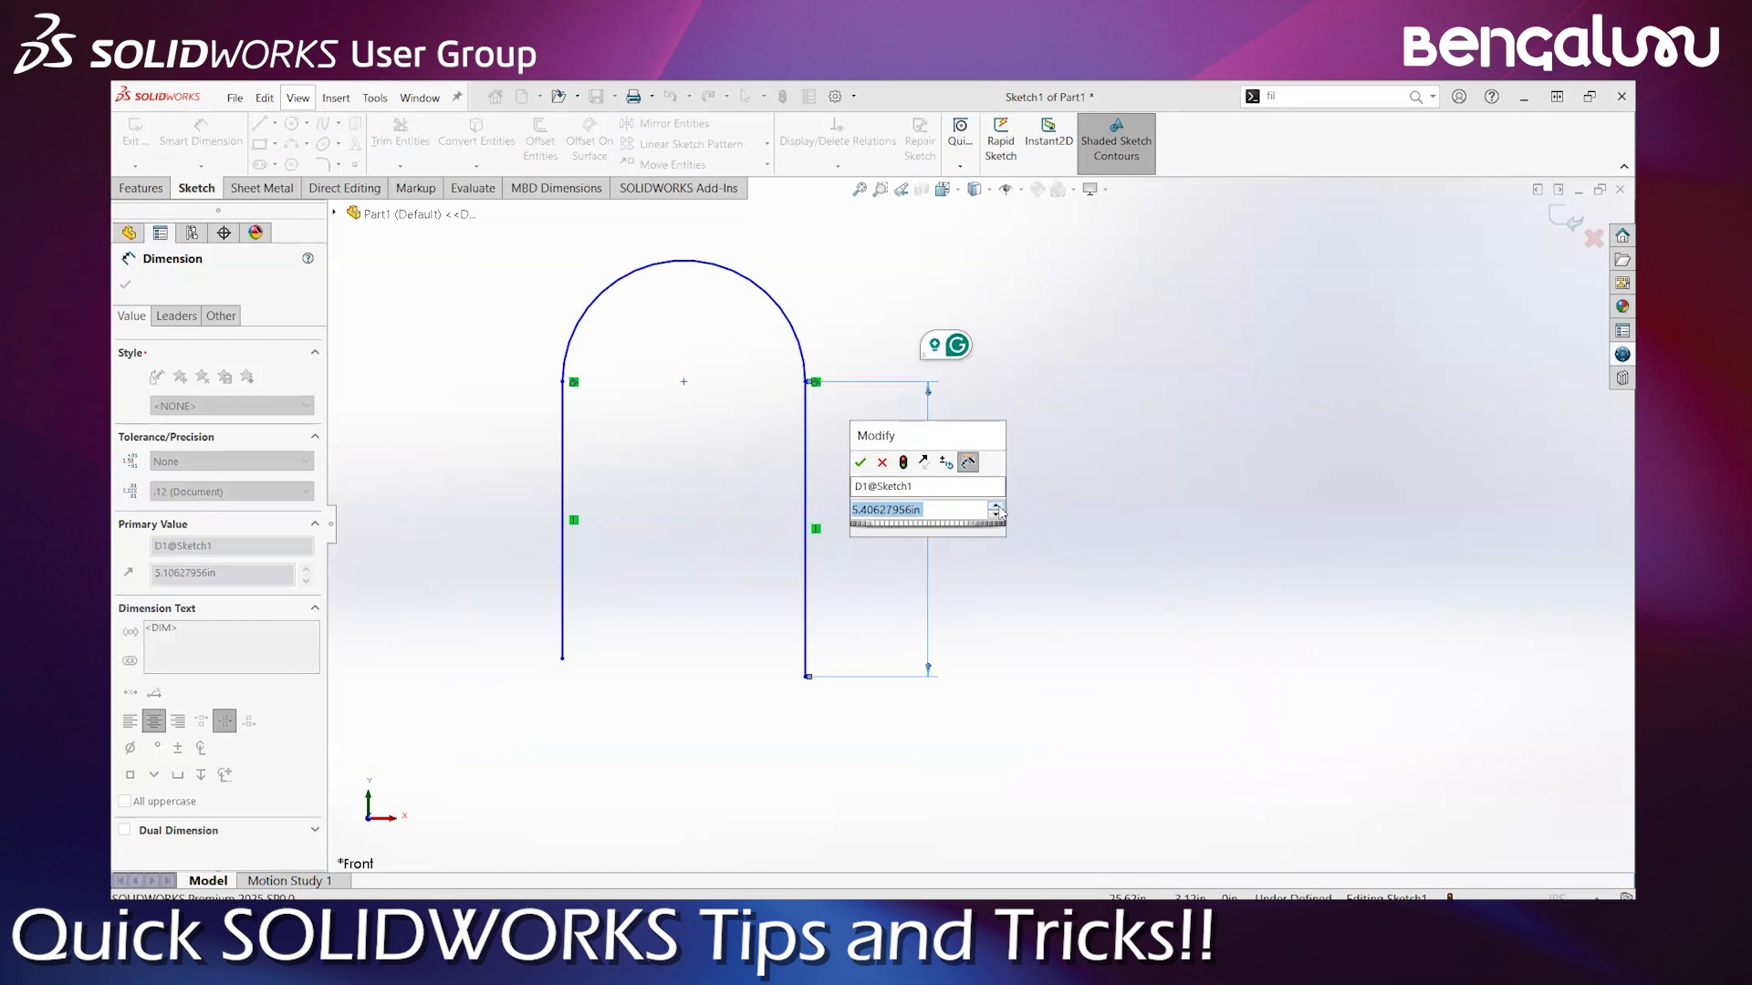
pyautogui.moveTo(908, 526)
pyautogui.mouseDown()
pyautogui.moveTo(996, 525)
pyautogui.moveTo(884, 526)
pyautogui.mouseUp()
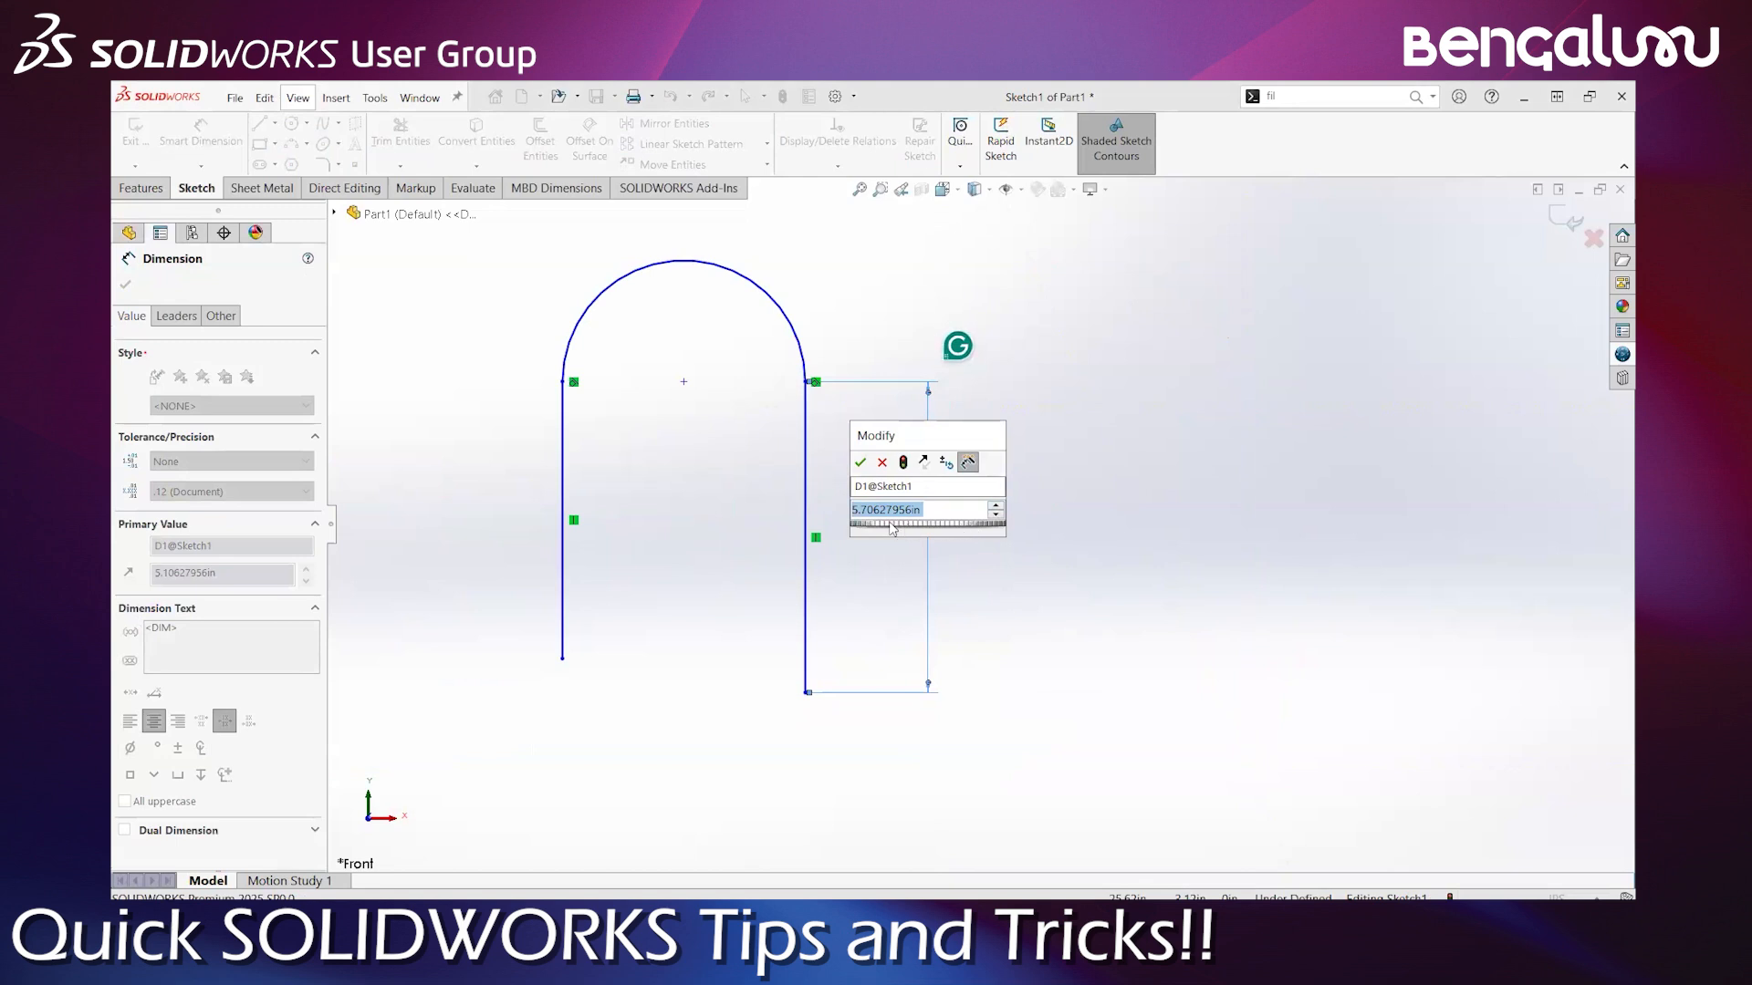
pyautogui.moveTo(904, 529)
pyautogui.mouseDown()
pyautogui.moveTo(969, 534)
pyautogui.moveTo(872, 531)
pyautogui.moveTo(973, 531)
pyautogui.moveTo(862, 531)
pyautogui.moveTo(917, 531)
pyautogui.mouseUp()
pyautogui.press('Escape')
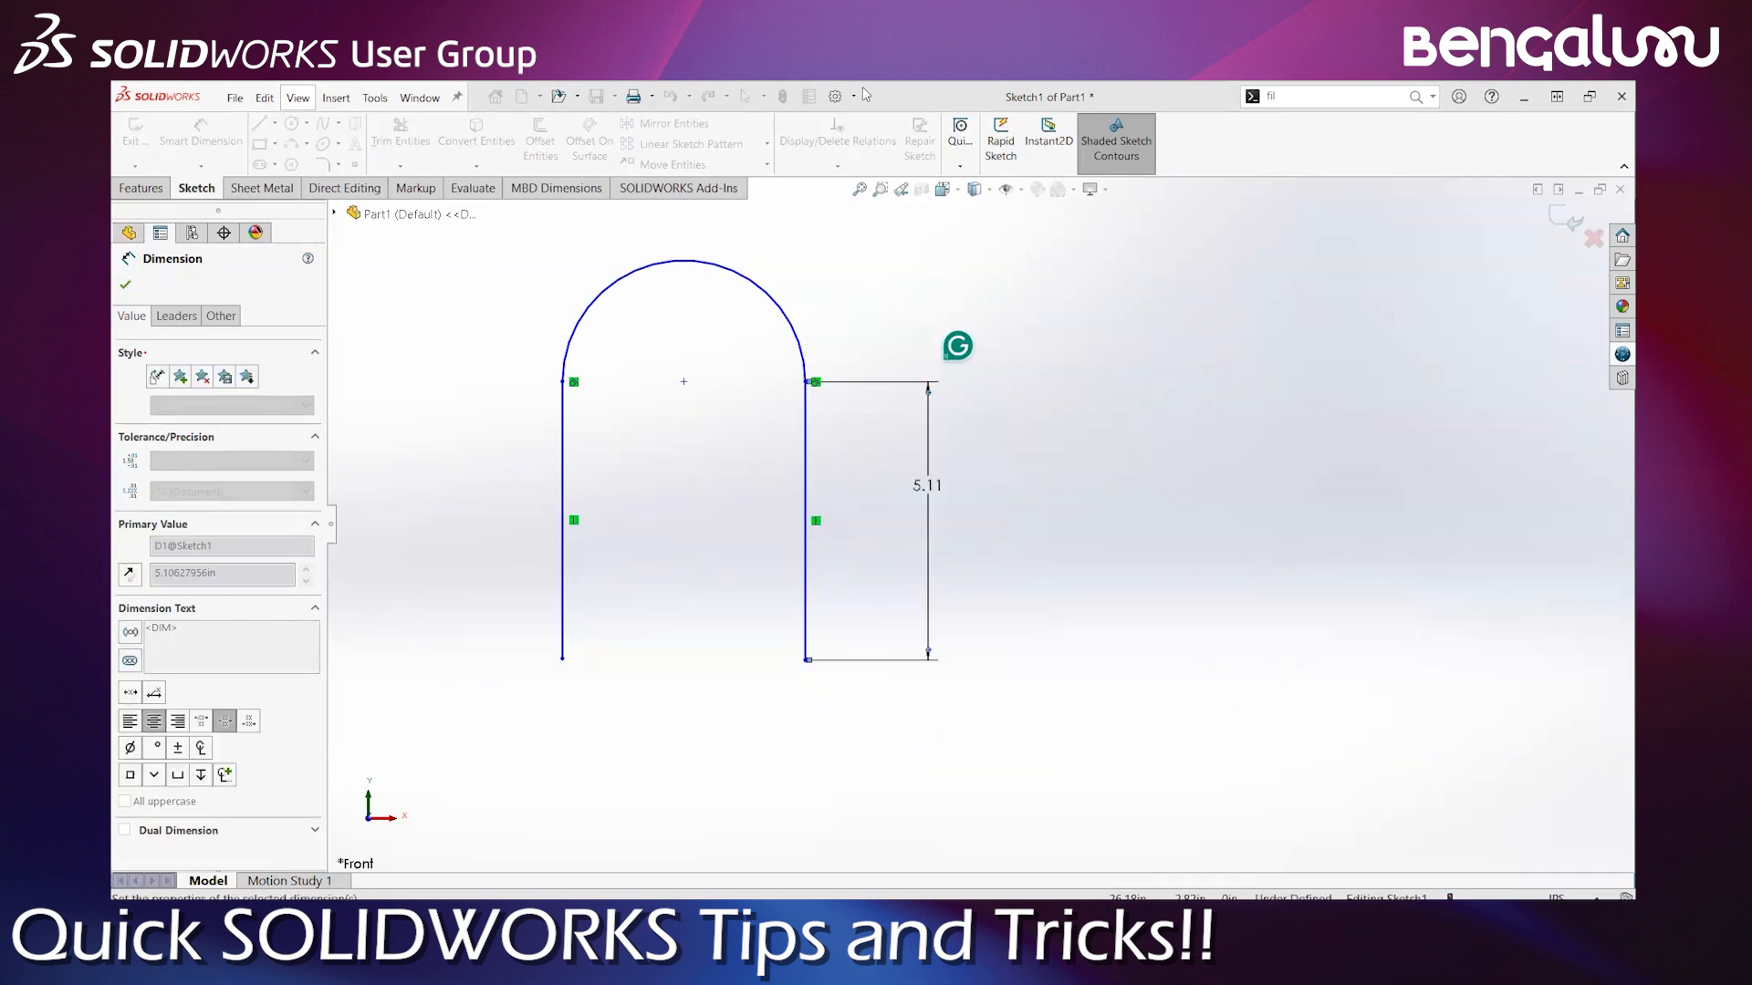
# Search the system options for "spin" and examine the English and metric length increments under Spin Box Increments
pyautogui.click(835, 97)
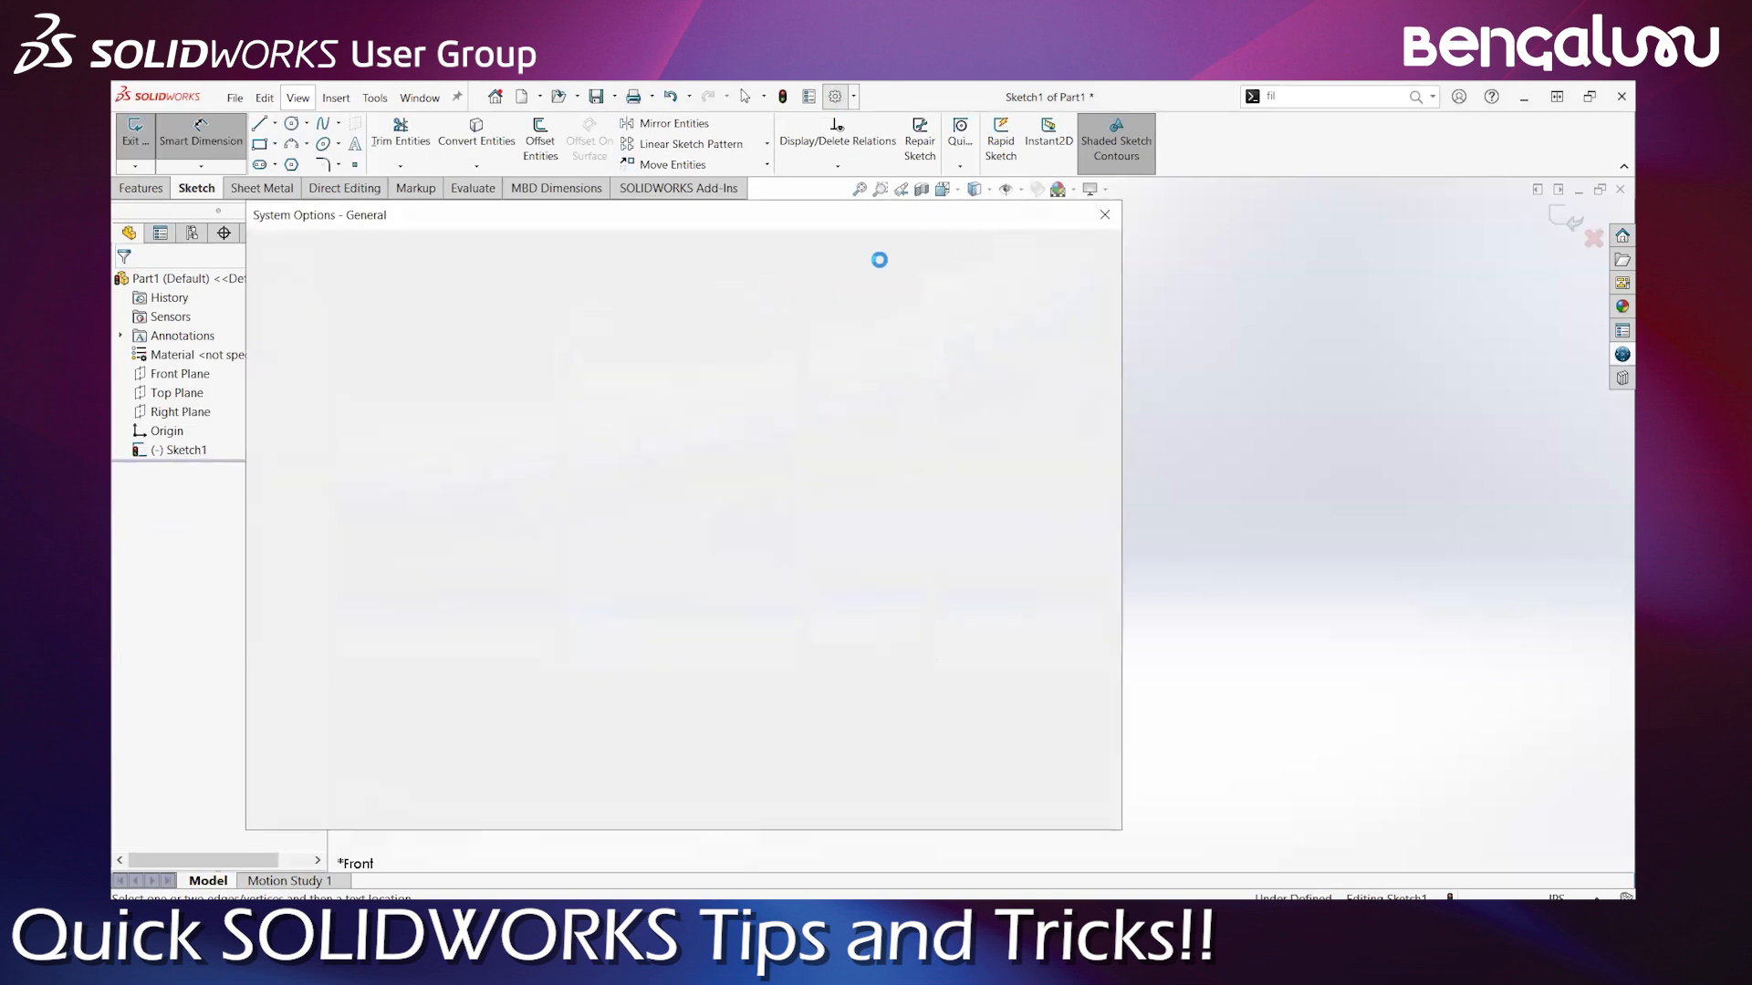
pyautogui.click(976, 245)
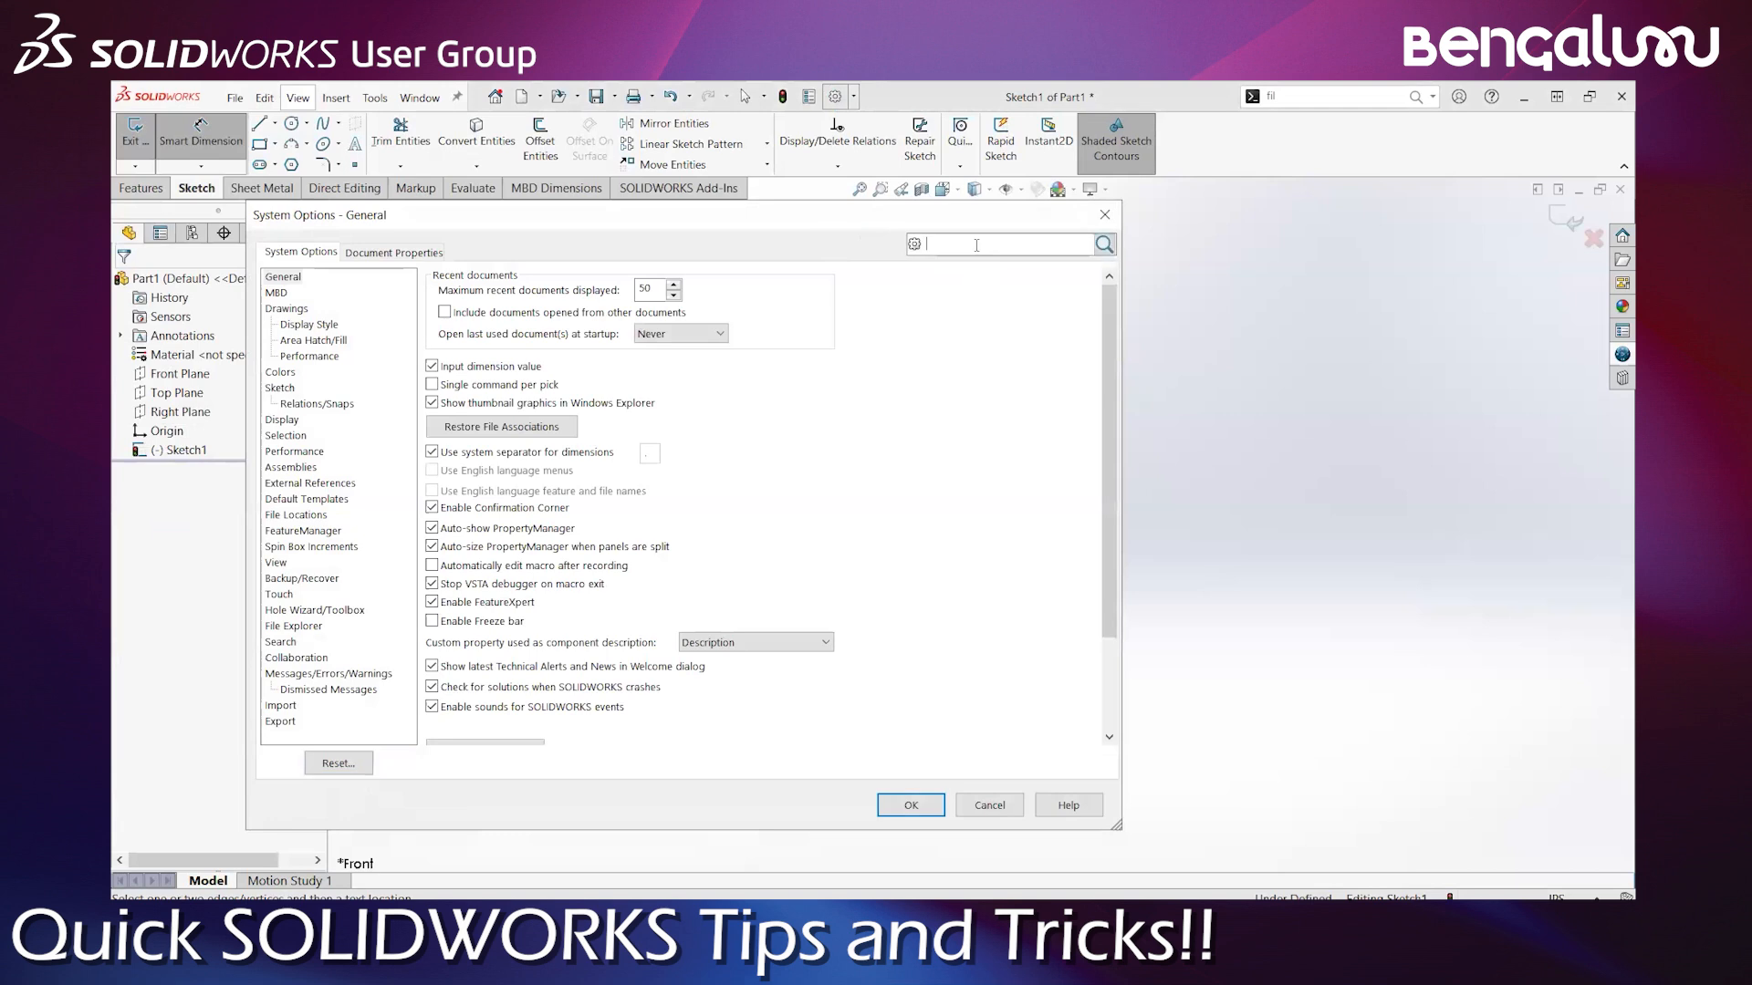
pyautogui.write('spin')
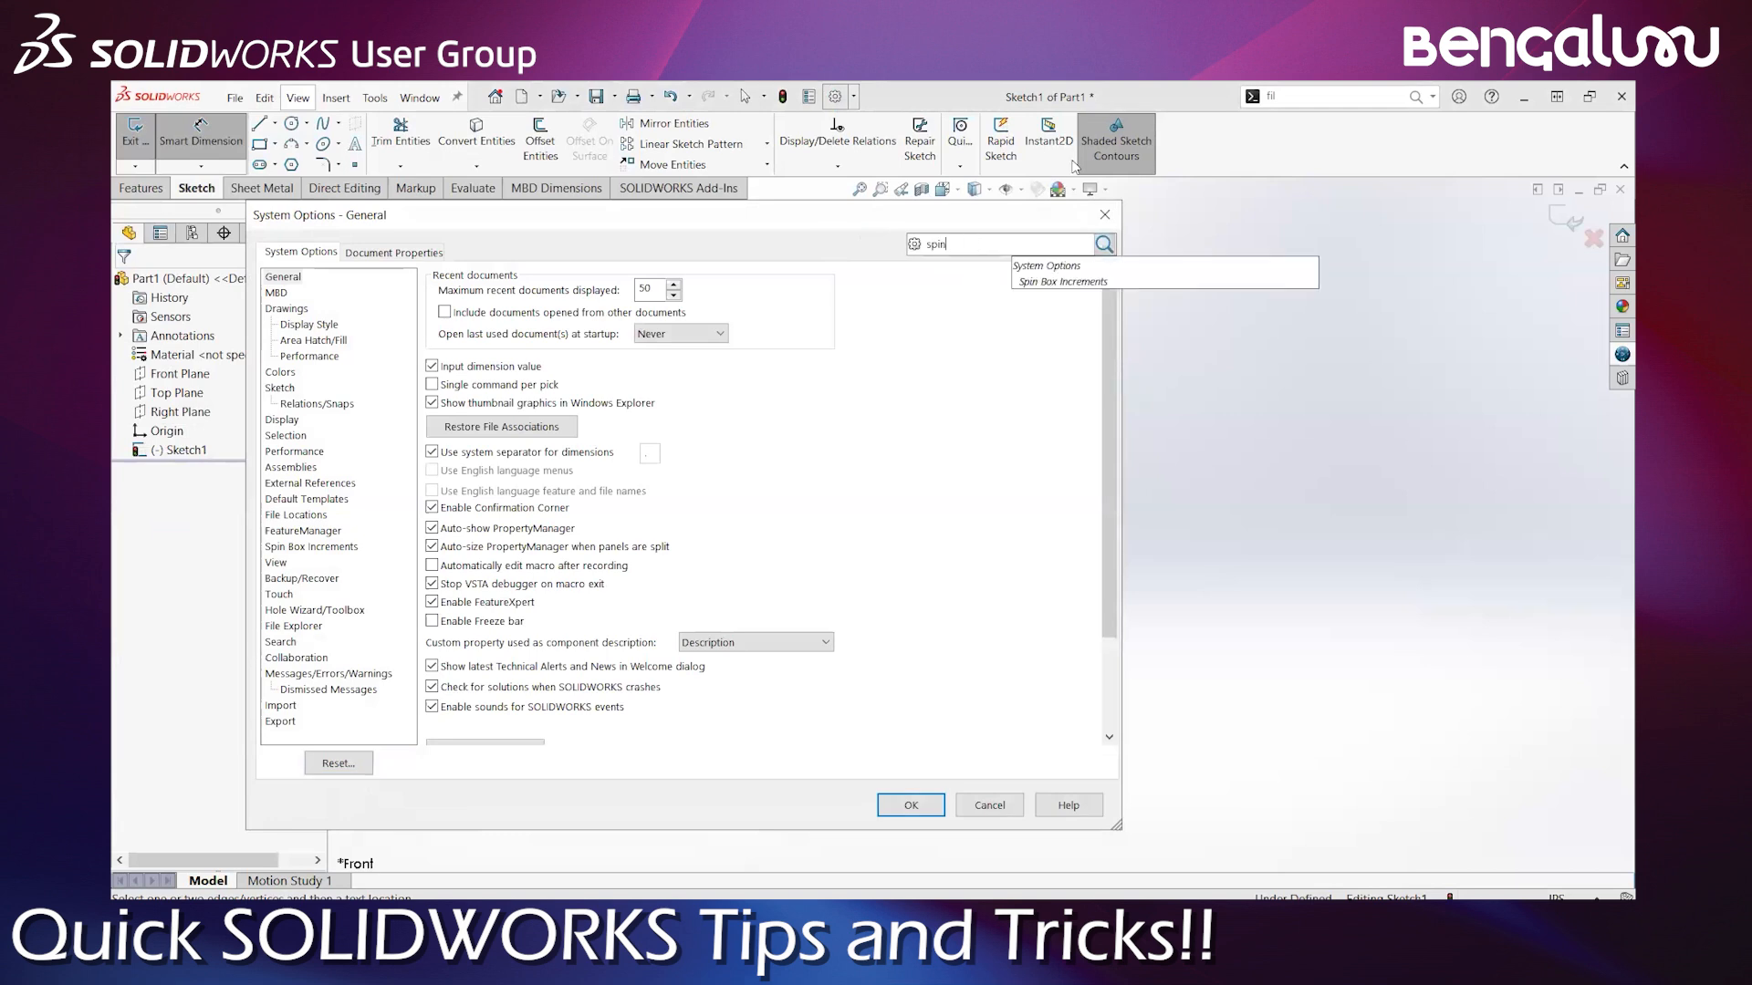
pyautogui.click(1052, 282)
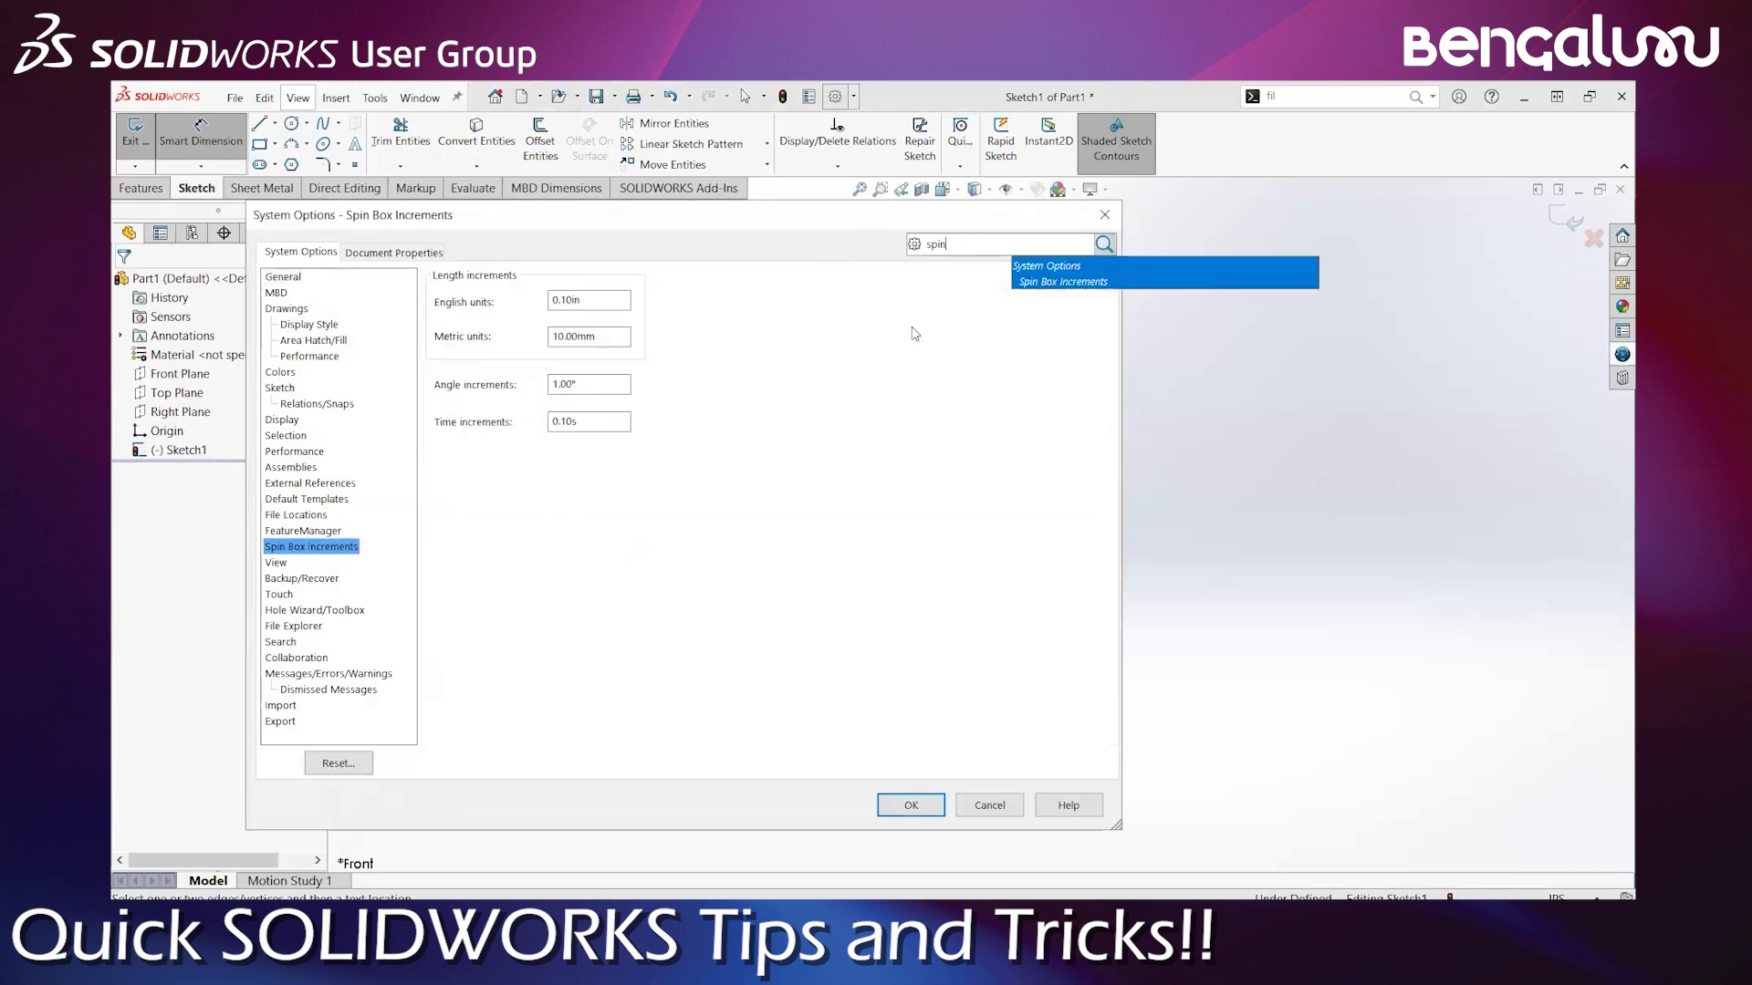
pyautogui.click(602, 301)
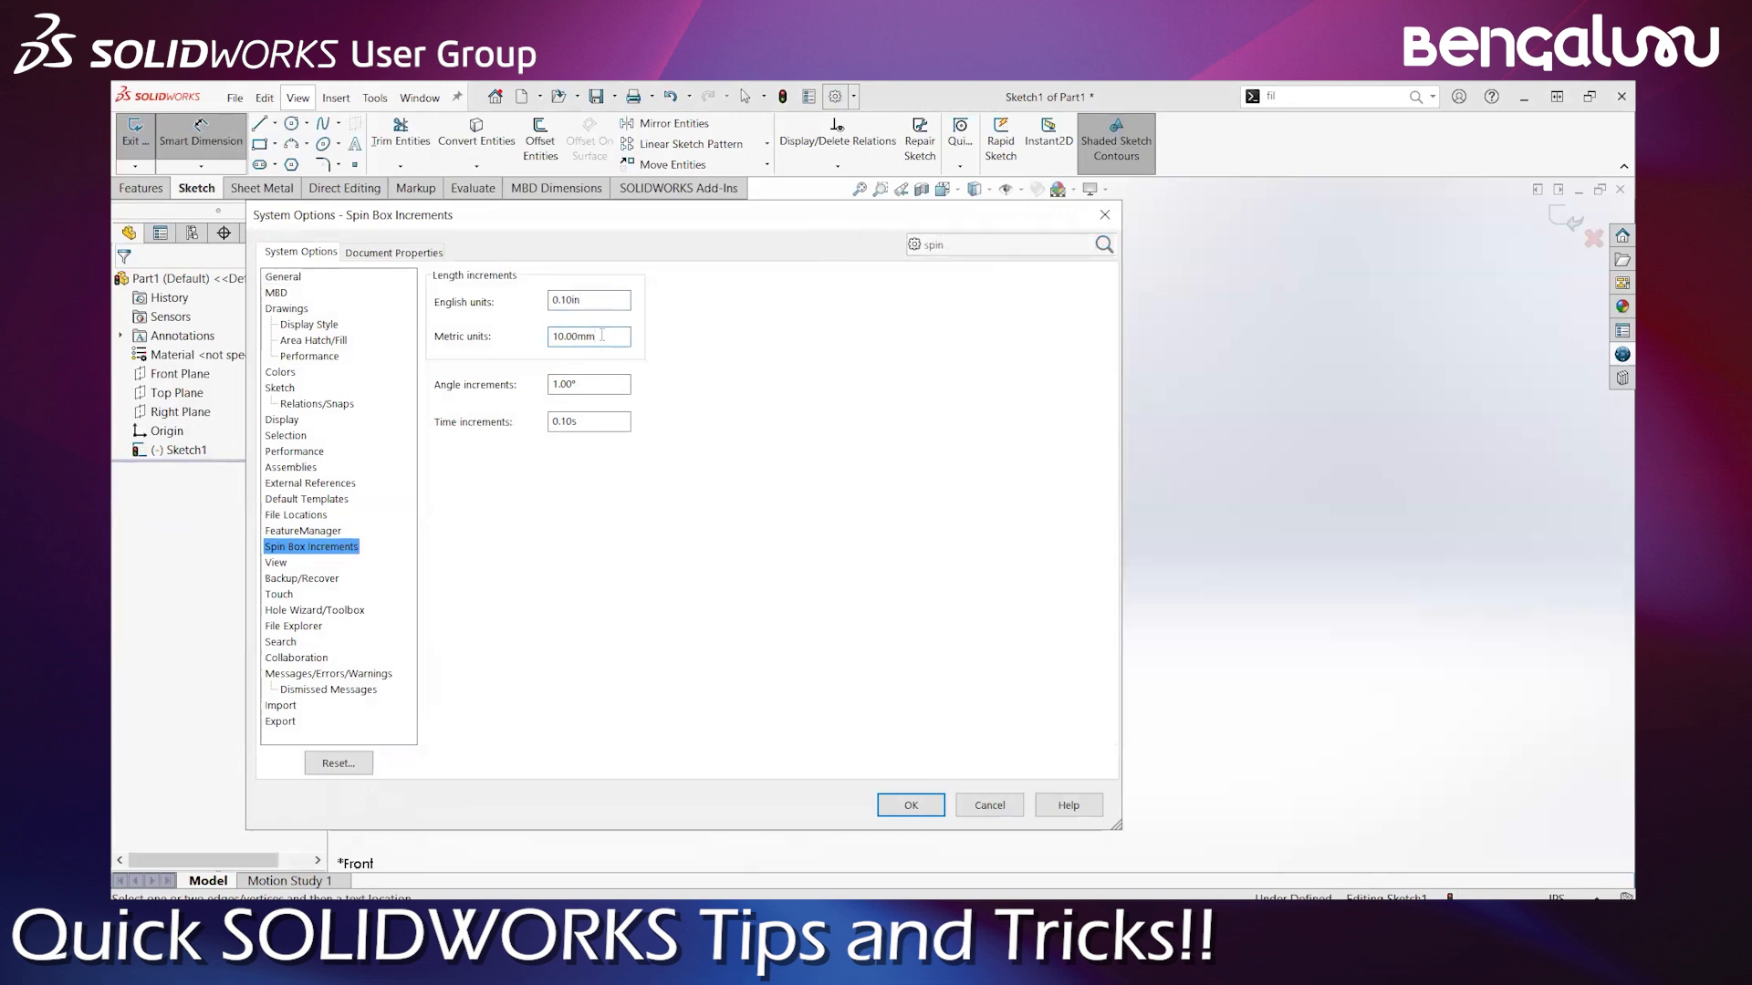
pyautogui.moveTo(616, 341); pyautogui.dragTo(541, 351)
pyautogui.click(589, 307)
pyautogui.moveTo(541, 297); pyautogui.dragTo(551, 306)
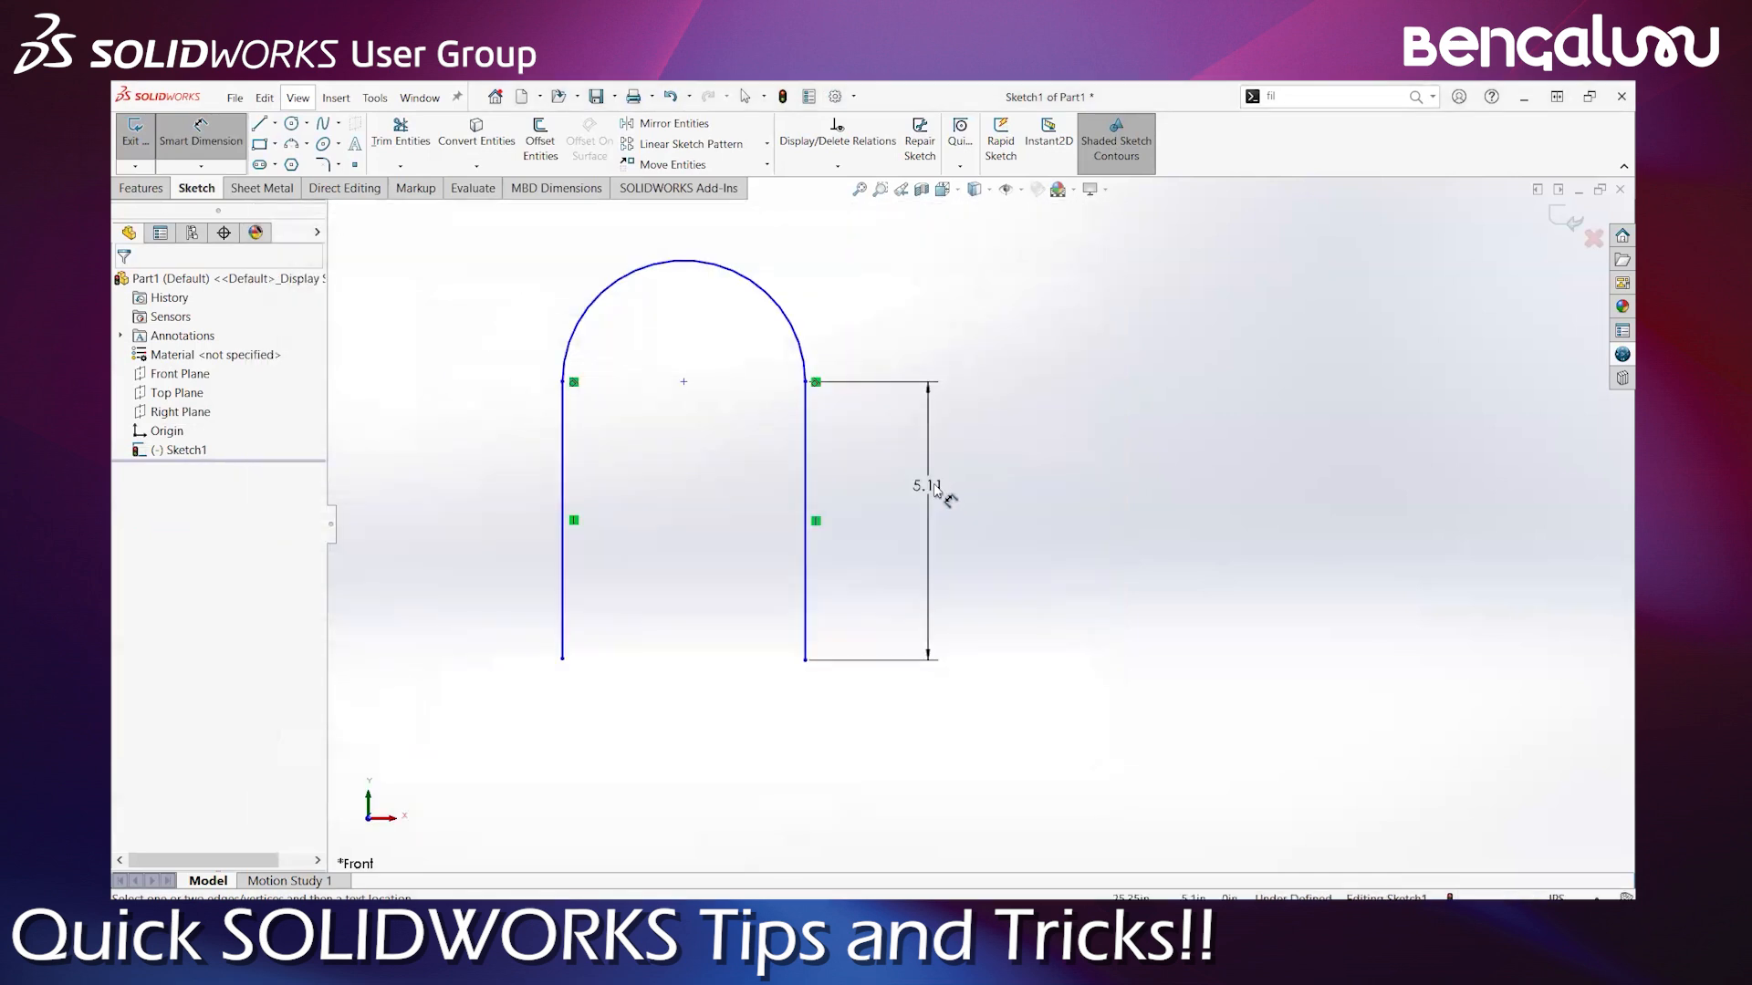
# Try stepping the arch leg's dimension value up to about 6.61 in and again to about 5.41 in, cancelling both changes
pyautogui.click(930, 484)
pyautogui.moveTo(895, 527)
pyautogui.mouseDown()
pyautogui.moveTo(969, 527)
pyautogui.moveTo(883, 509)
pyautogui.moveTo(989, 527)
pyautogui.mouseUp()
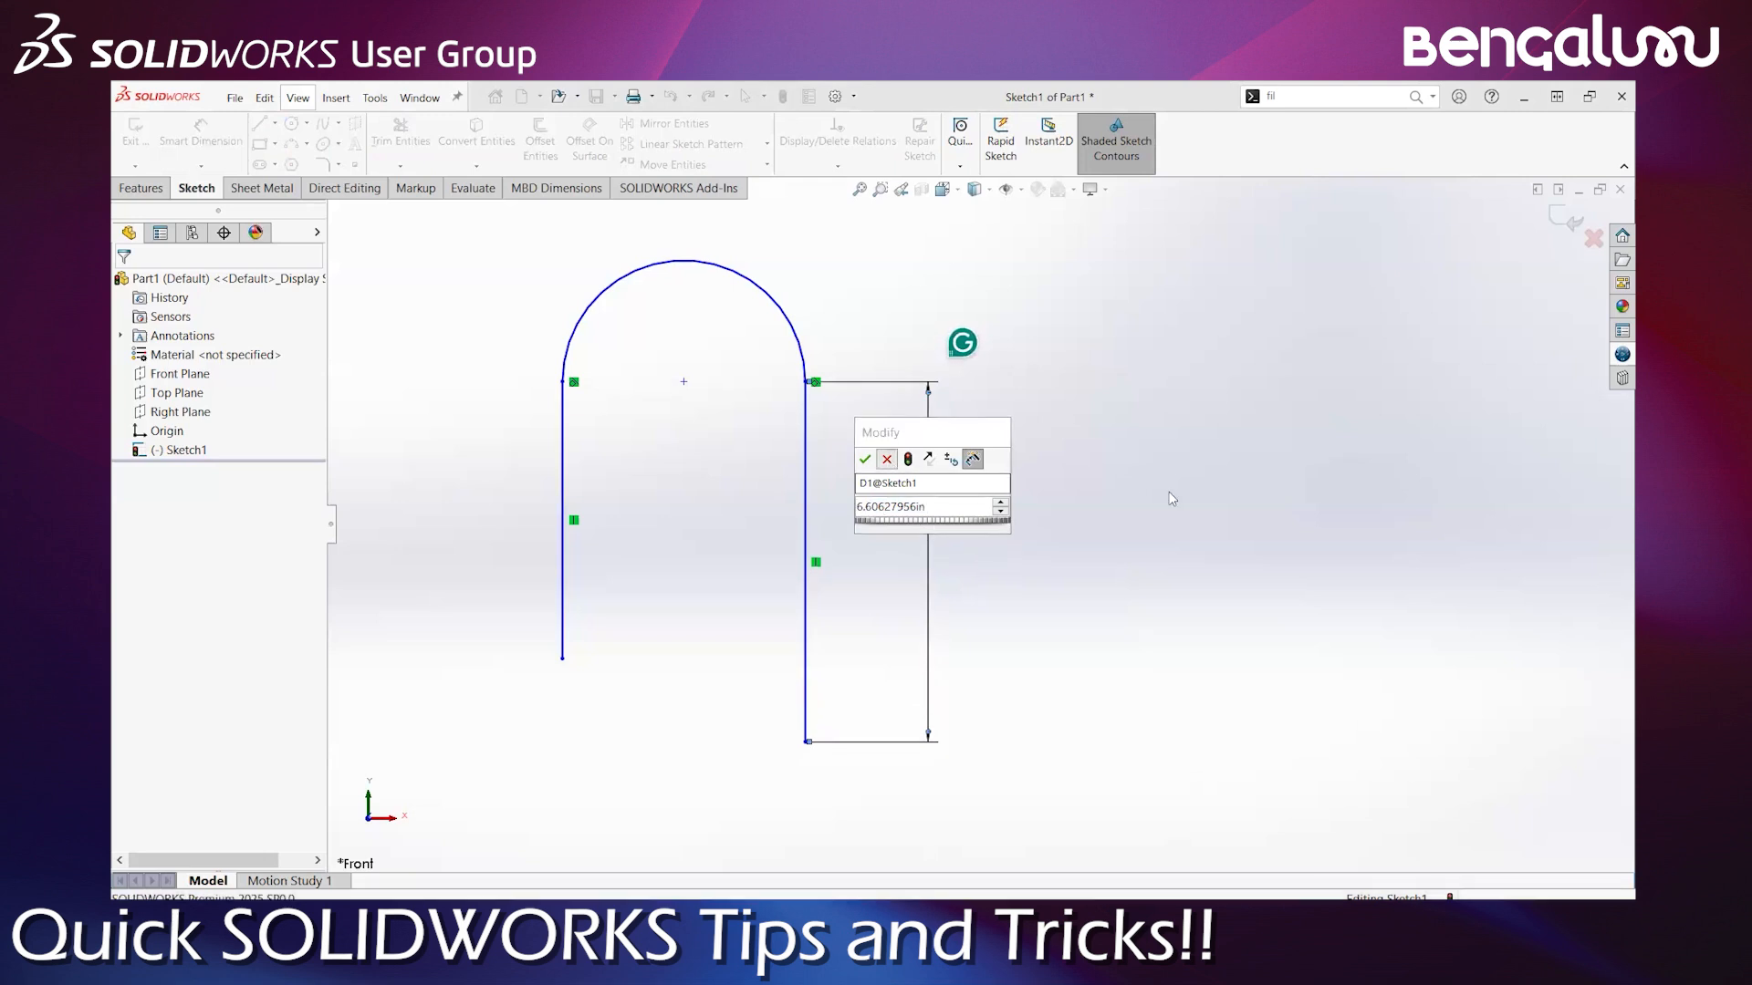
pyautogui.press('Escape')
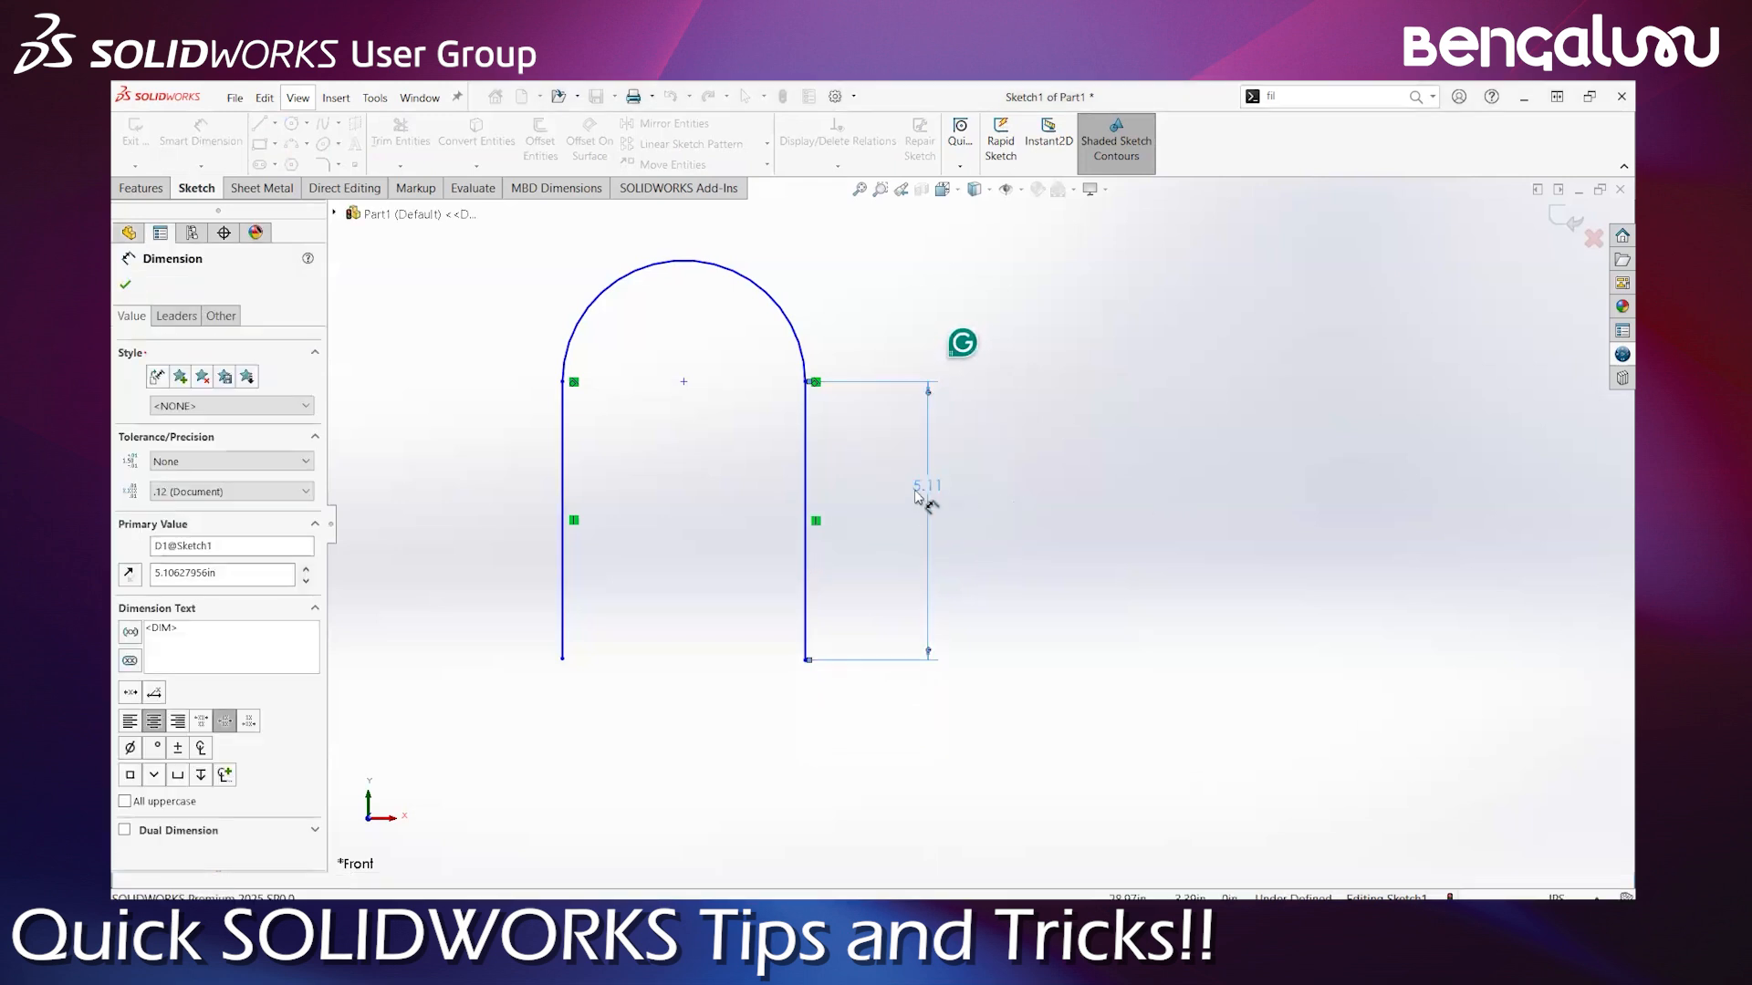
pyautogui.doubleClick(928, 491)
pyautogui.scroll(3, 996, 507)
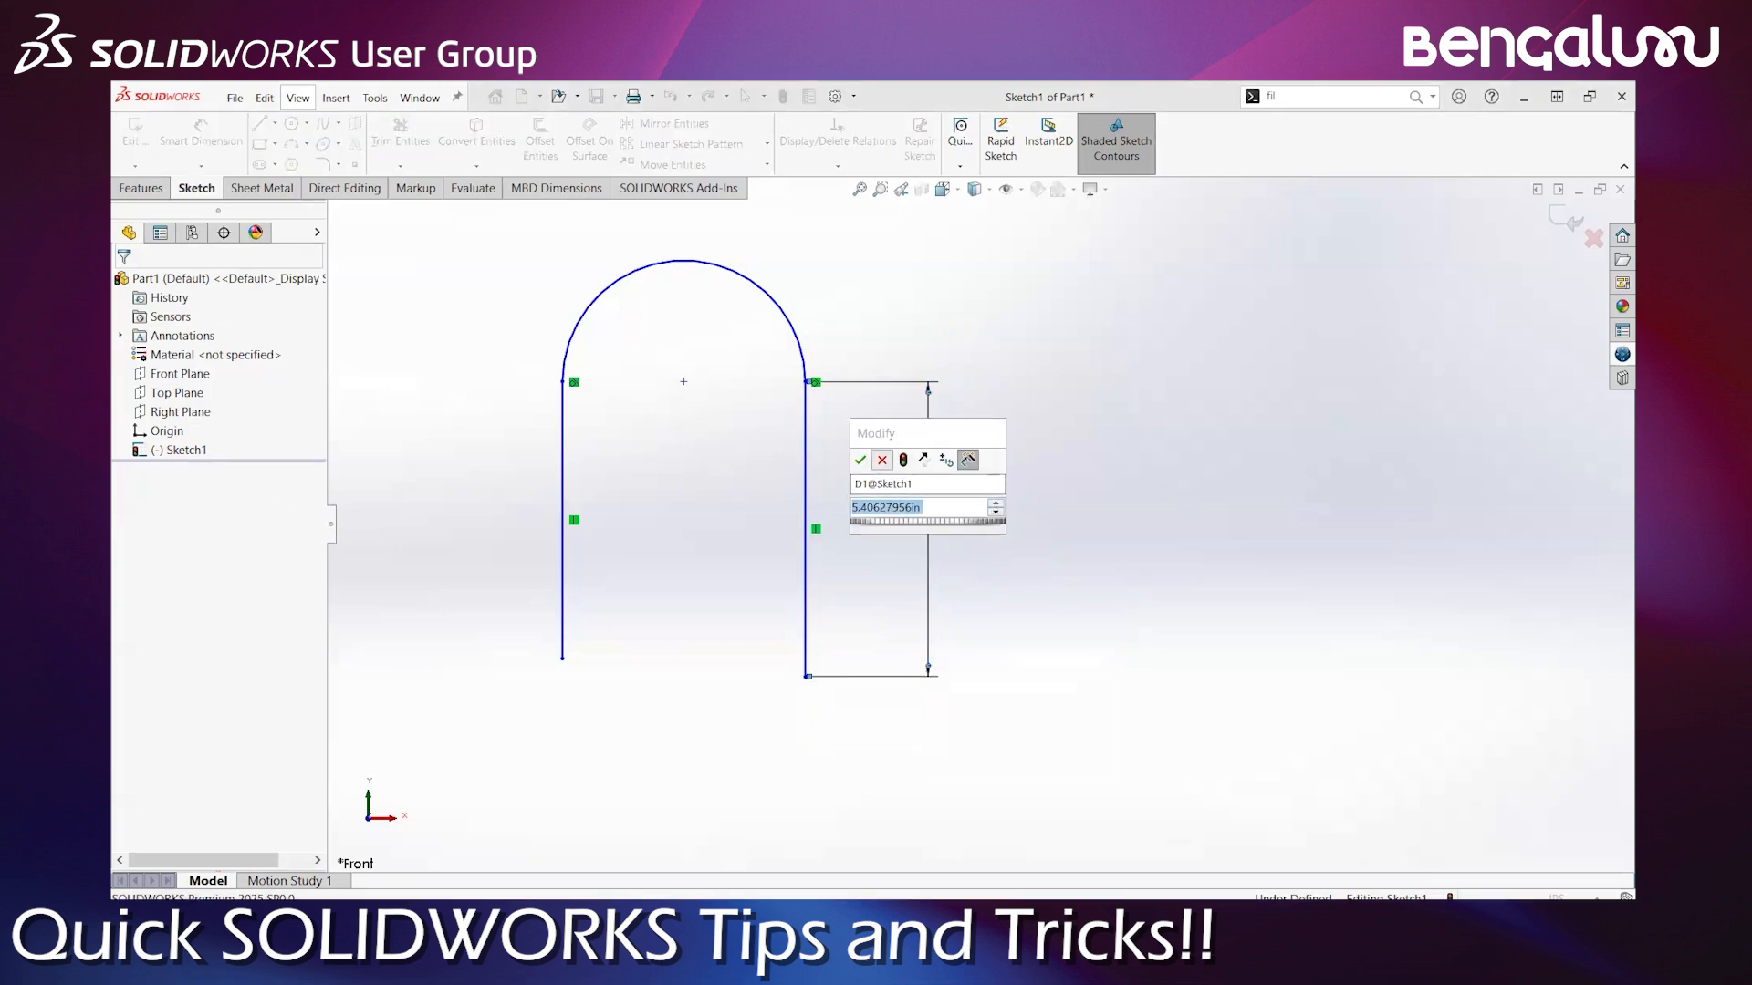
pyautogui.press('Escape')
# Exit the arch sketch and open the recent document Demo Part.SLDPRT
pyautogui.press('f')
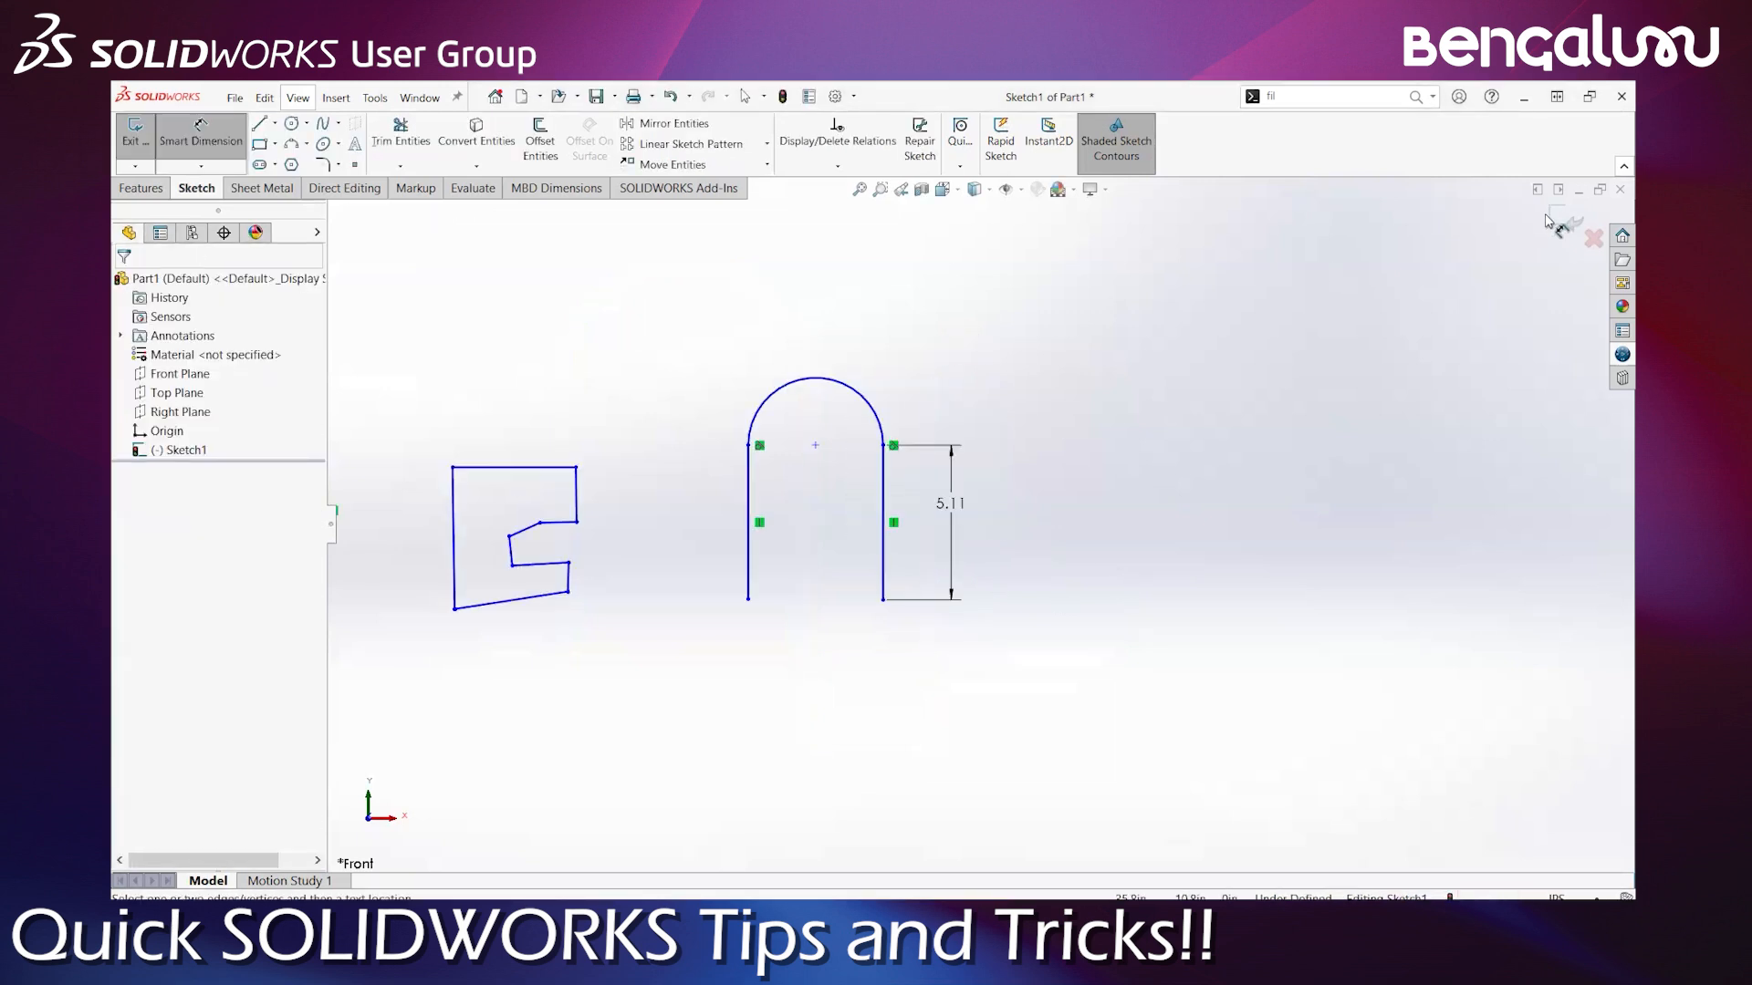
pyautogui.hotkey('ctrl', 'b')
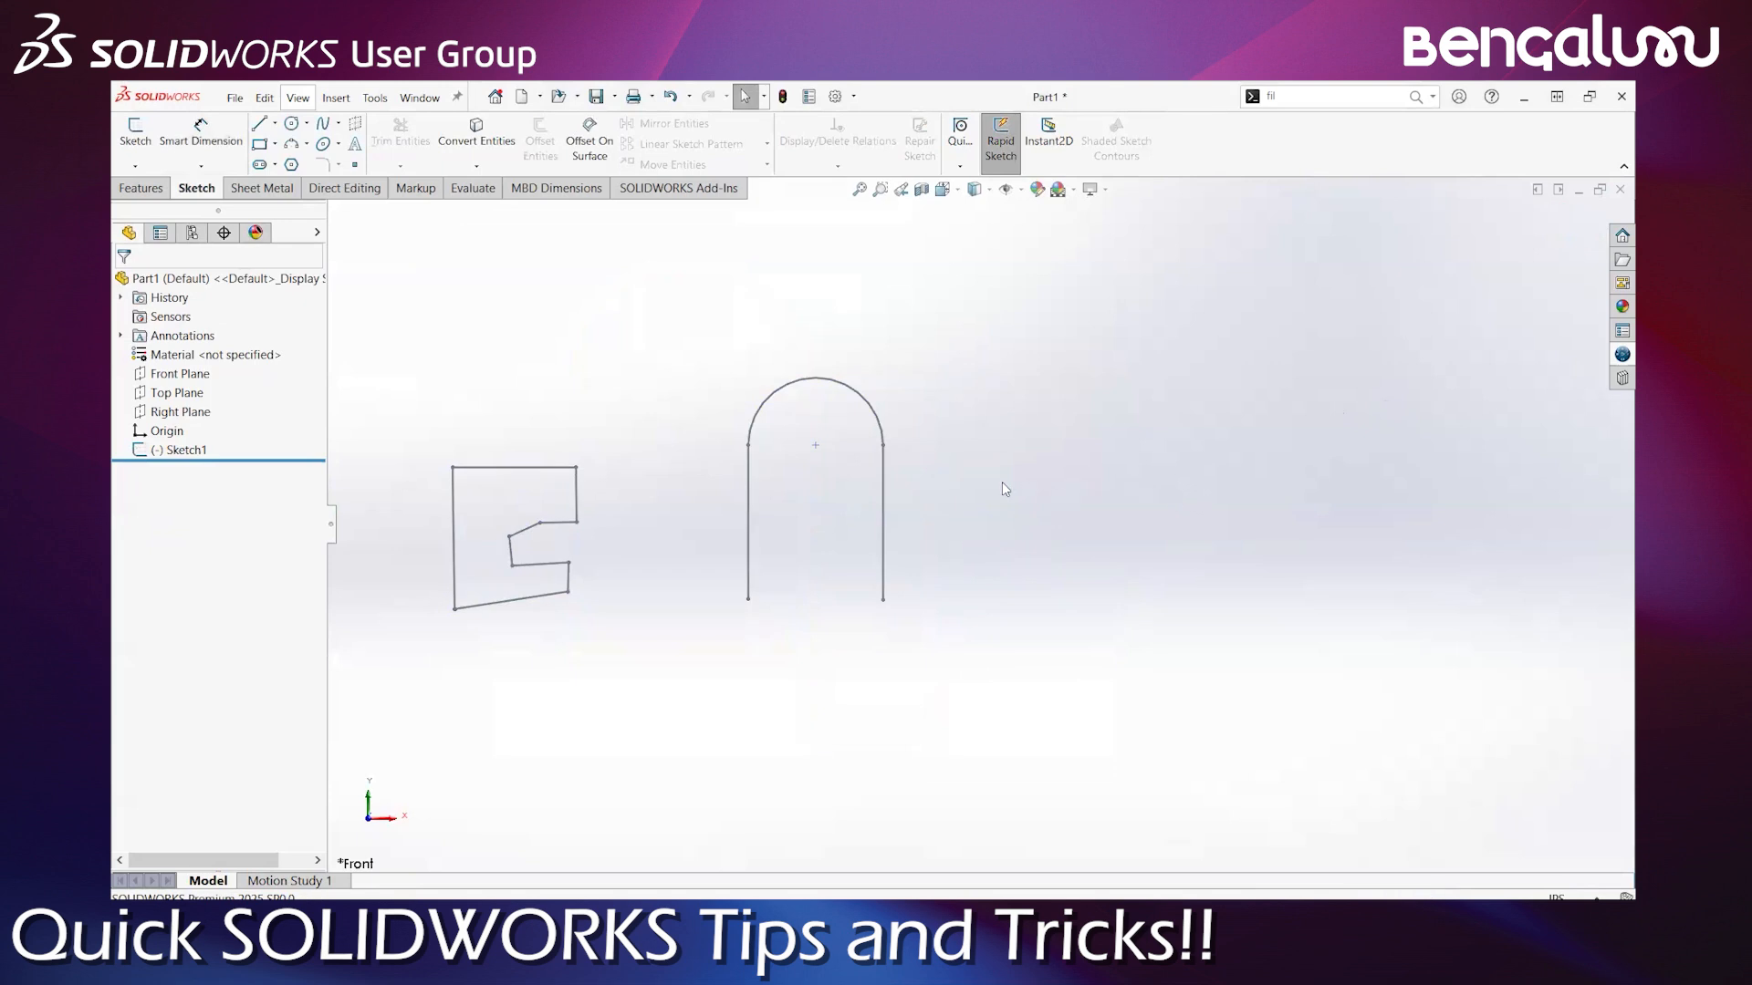
pyautogui.hotkey('ctrl', 'F2')
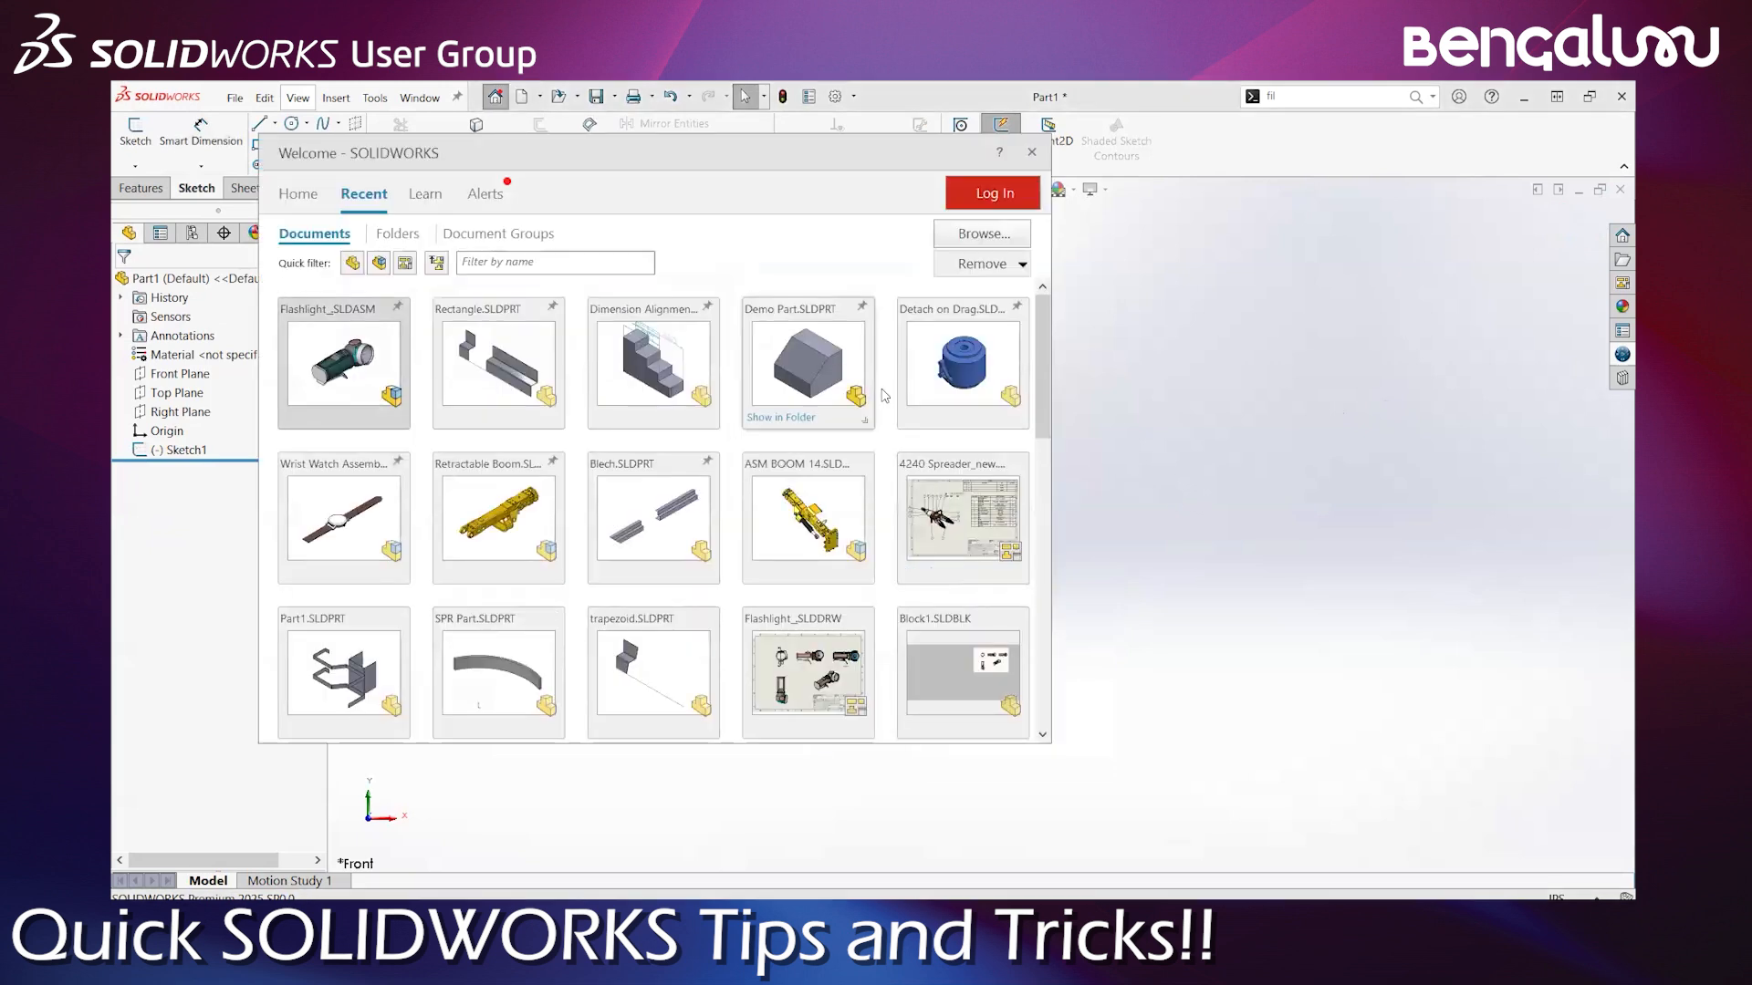
pyautogui.click(840, 356)
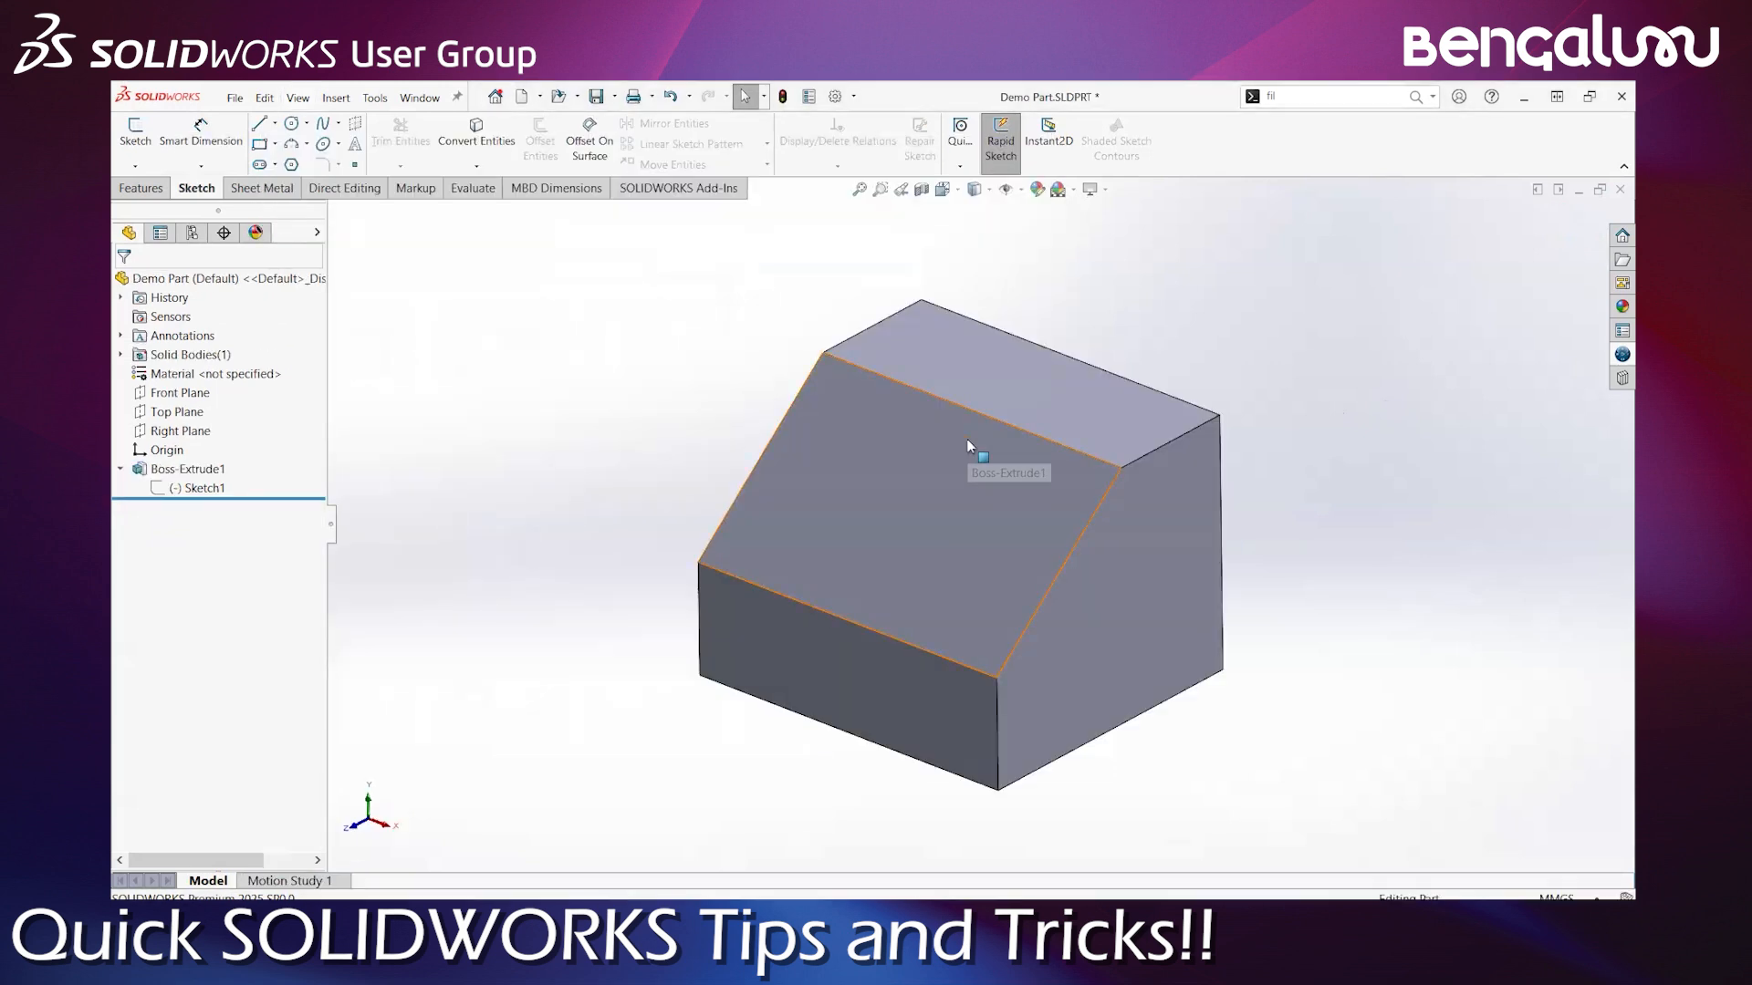
# Highlight the block's top, sloped, front and side faces one after another, and clear the selection
pyautogui.click(1029, 357)
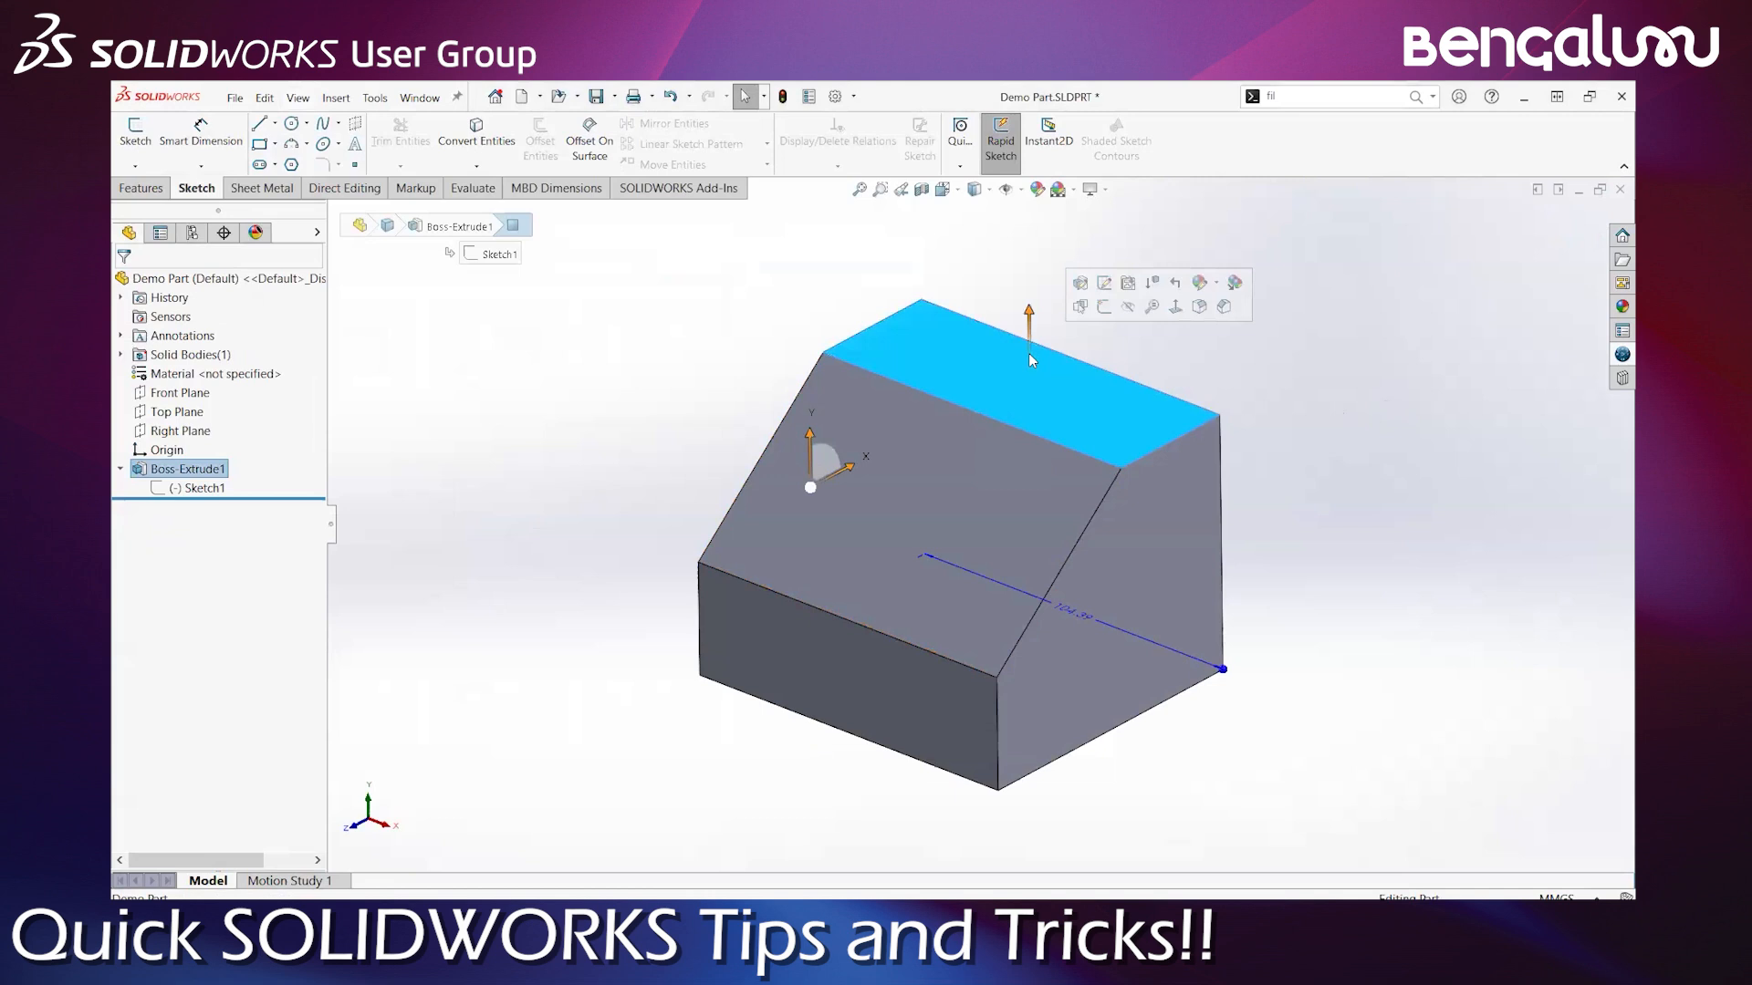
pyautogui.click(867, 584)
pyautogui.click(808, 649)
pyautogui.click(1054, 682)
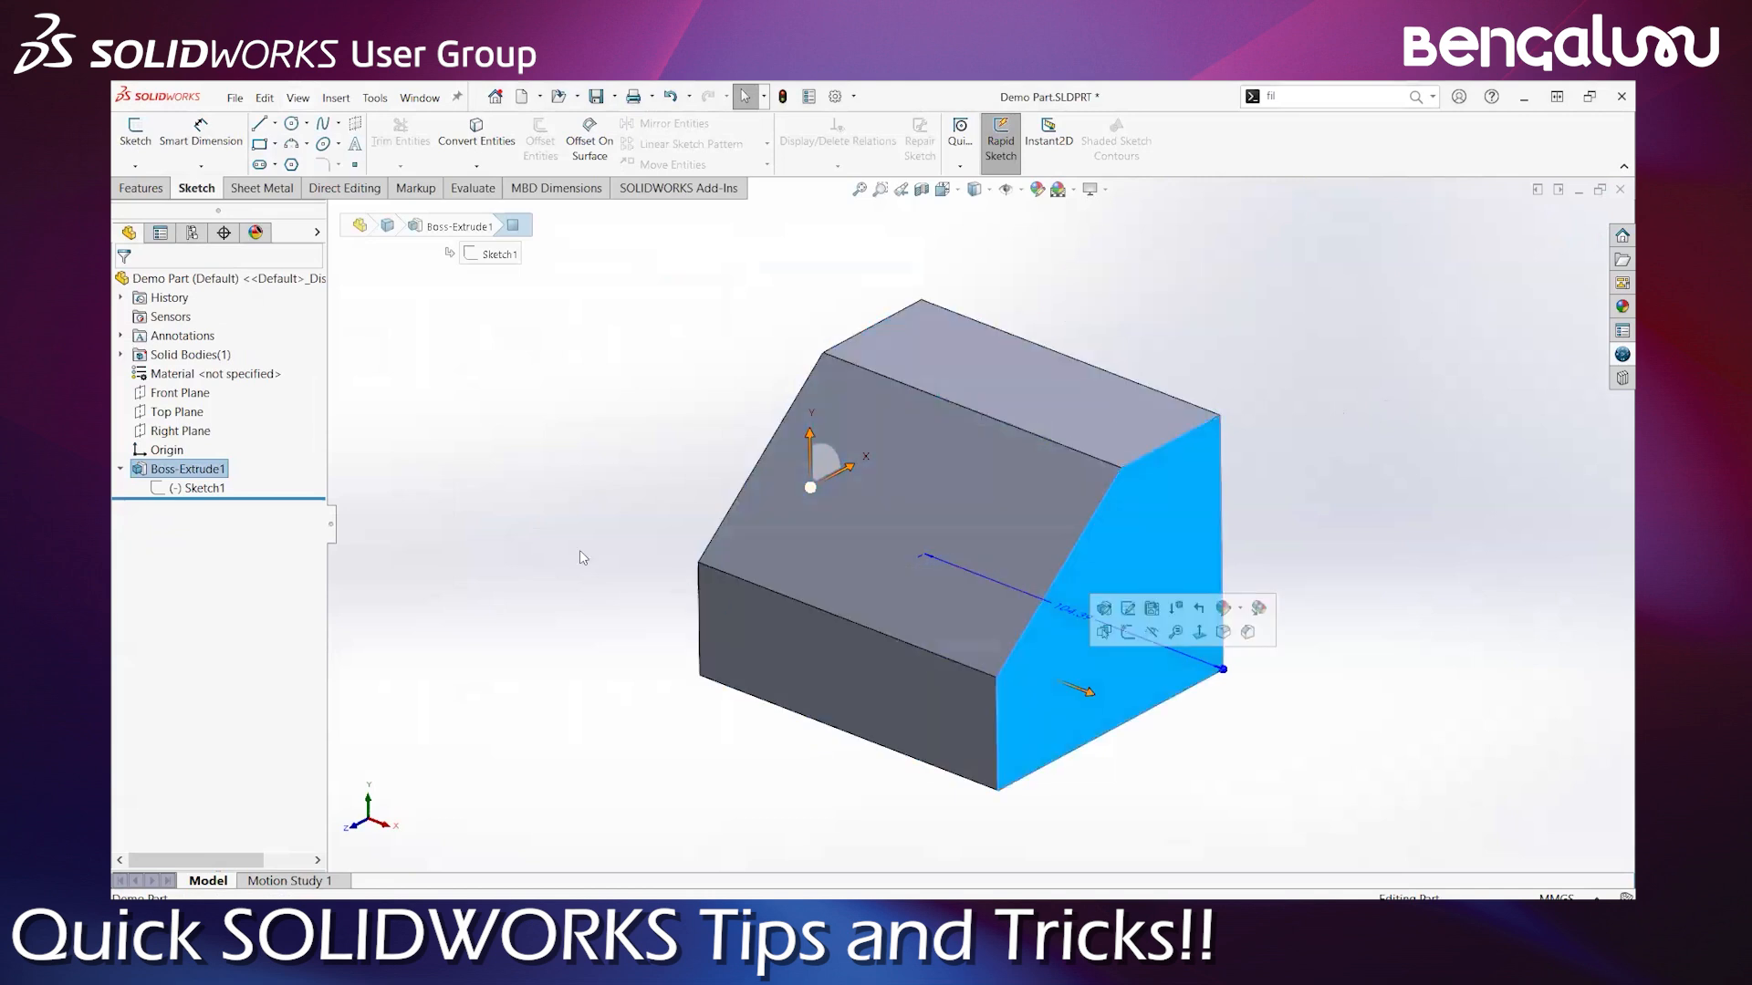
pyautogui.click(630, 645)
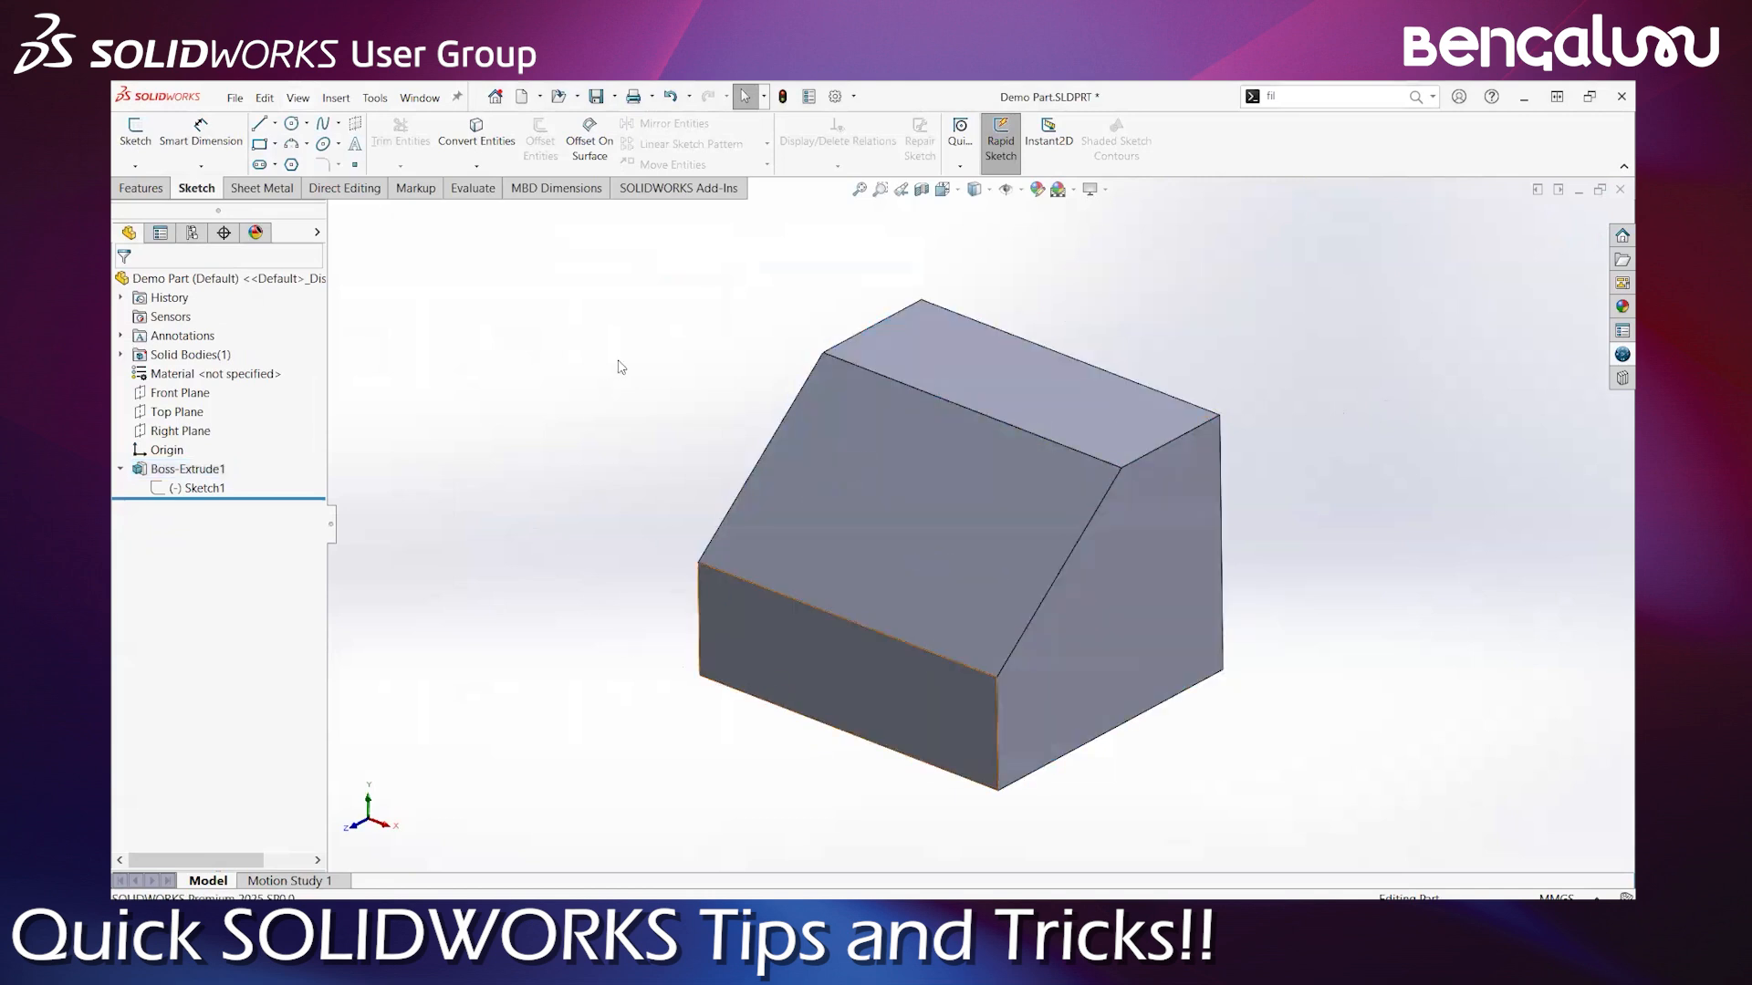
# Start a sketch on the block's top face and exit it without drawing anything
pyautogui.click(945, 372)
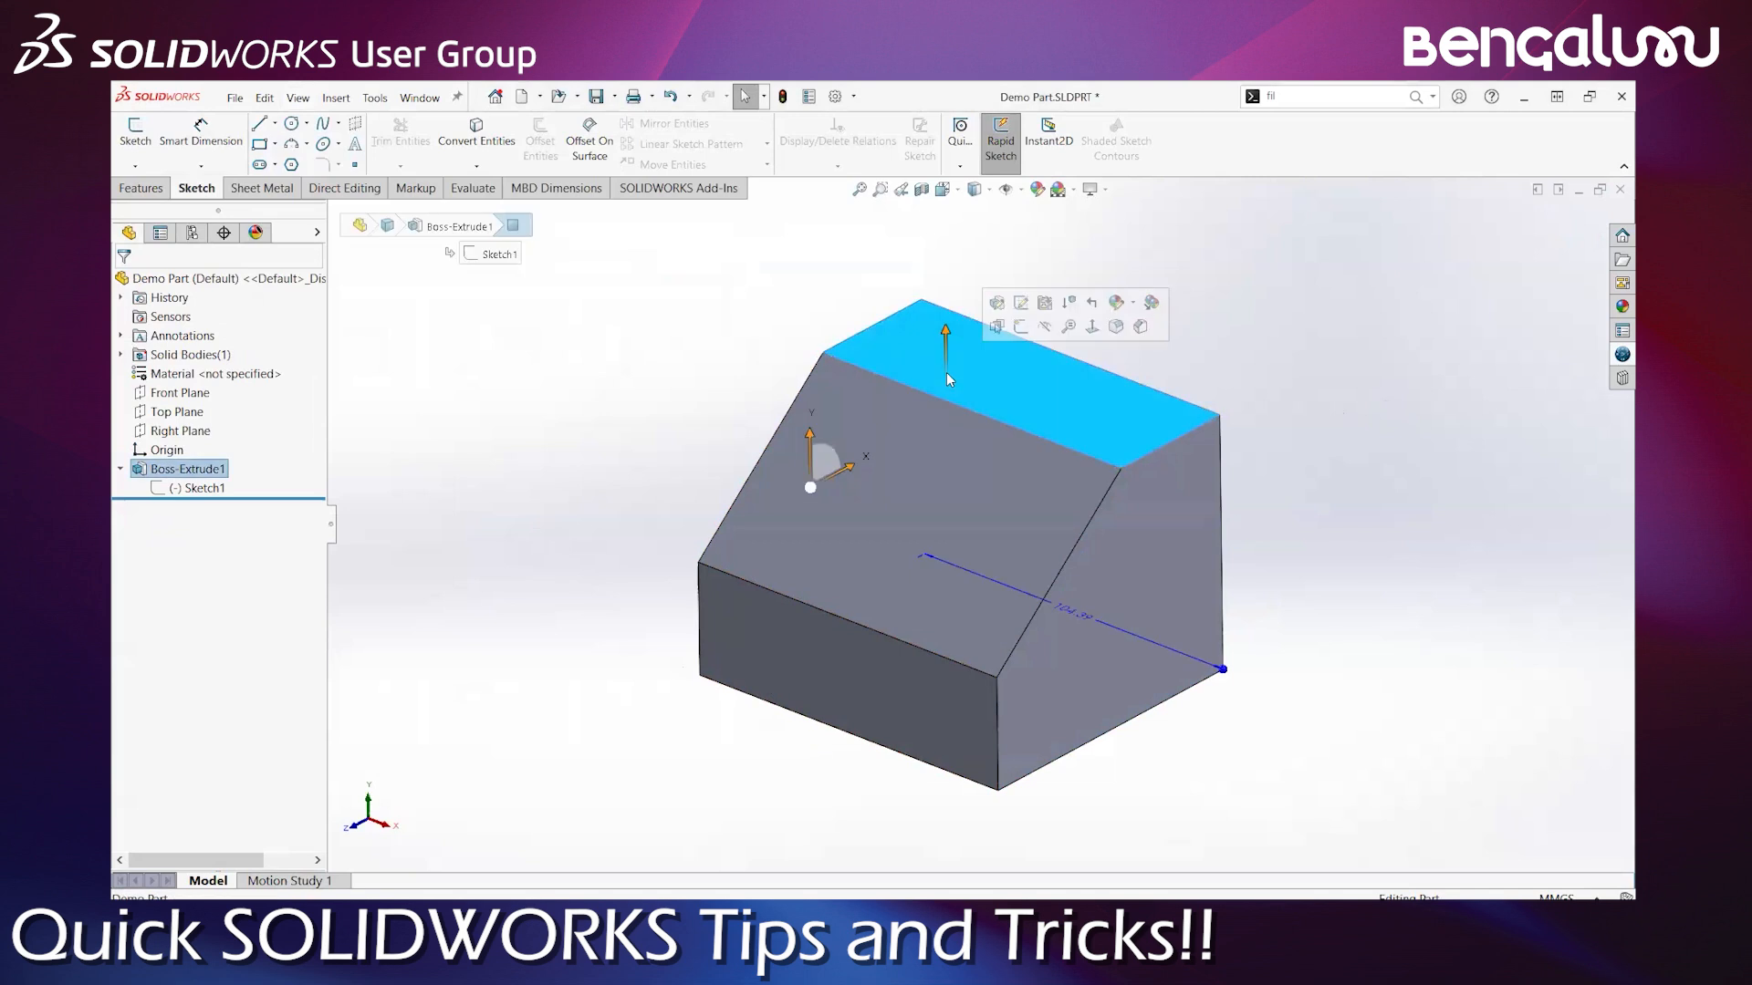
pyautogui.click(1019, 326)
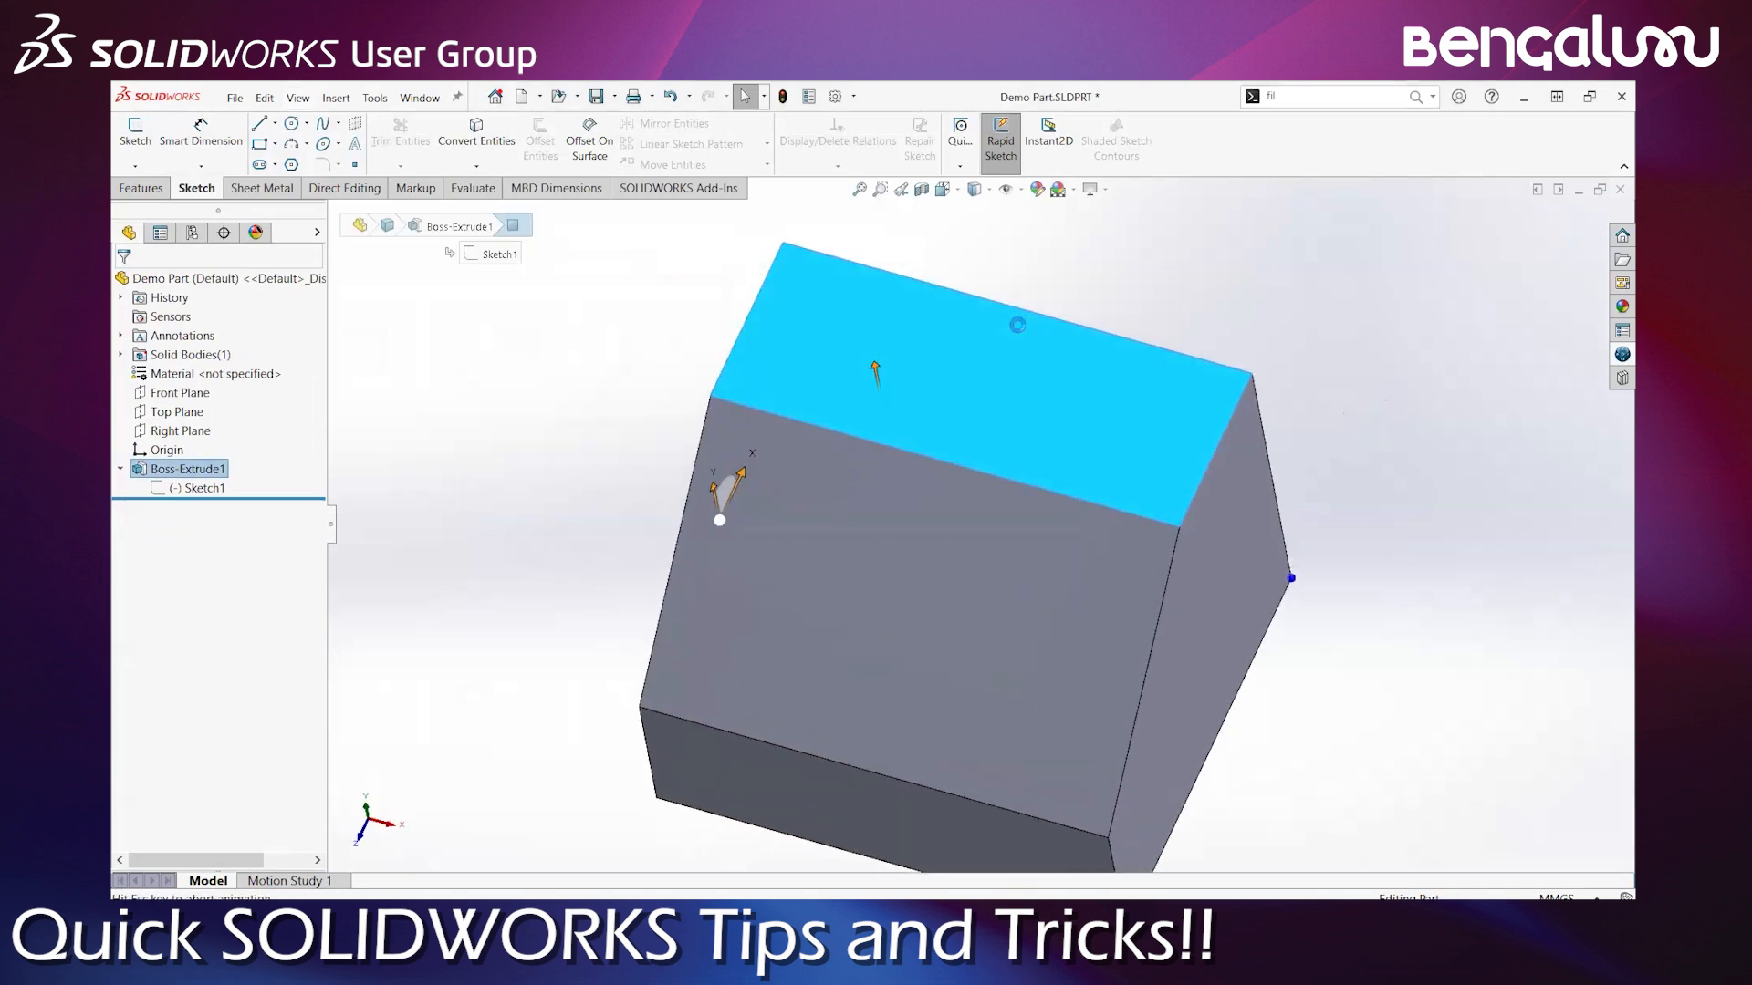
pyautogui.click(1563, 210)
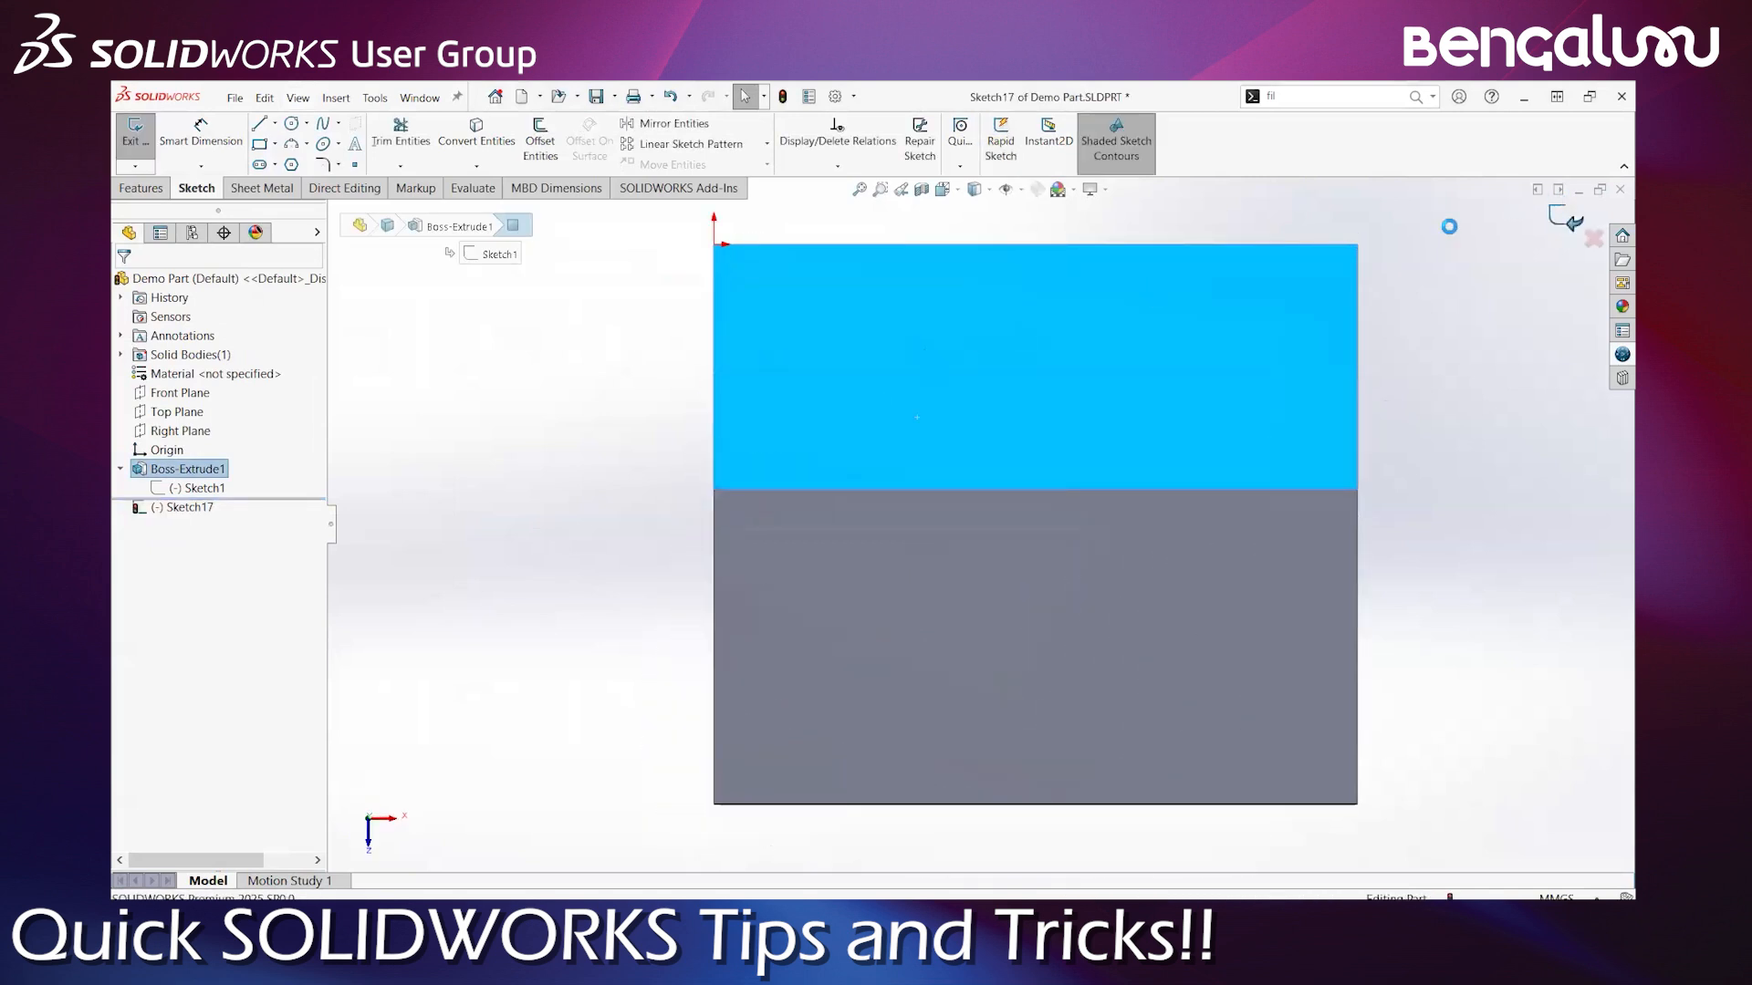
pyautogui.click(1148, 645)
pyautogui.moveTo(1148, 645); pyautogui.dragTo(726, 425, button='middle')
pyautogui.rightClick(779, 425)
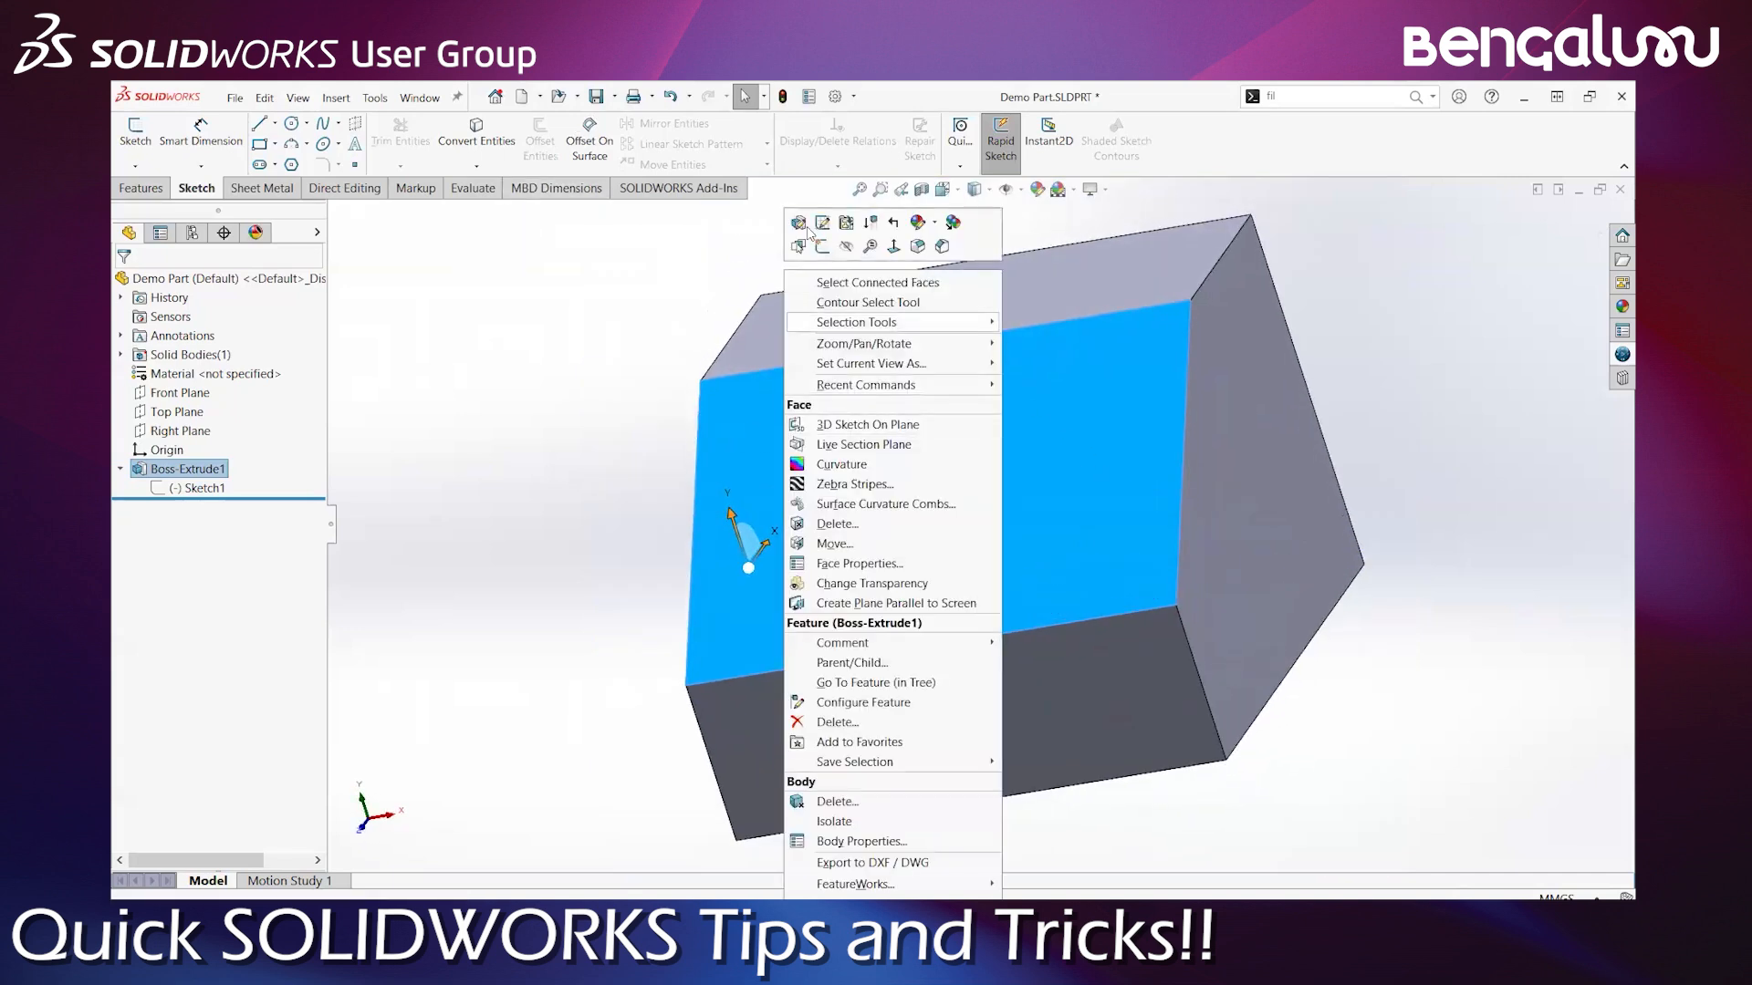
pyautogui.click(599, 408)
pyautogui.scroll(3, 1054, 504)
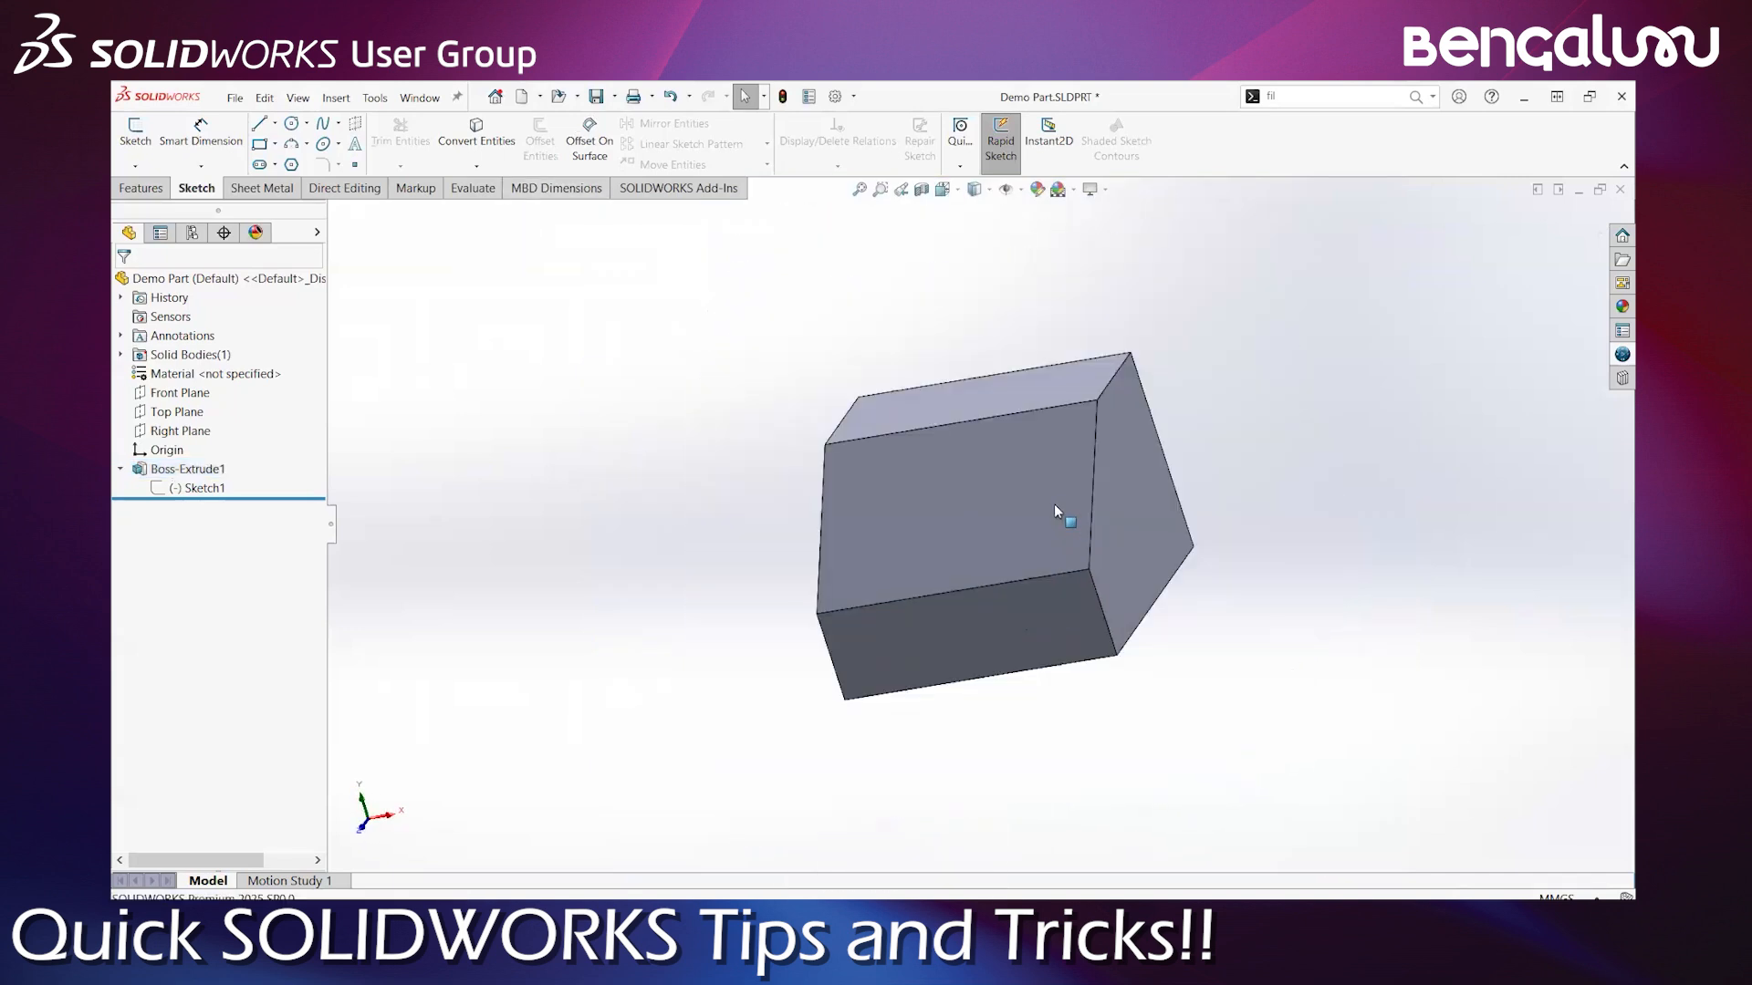
pyautogui.moveTo(1074, 608); pyautogui.dragTo(1237, 412, button='middle')
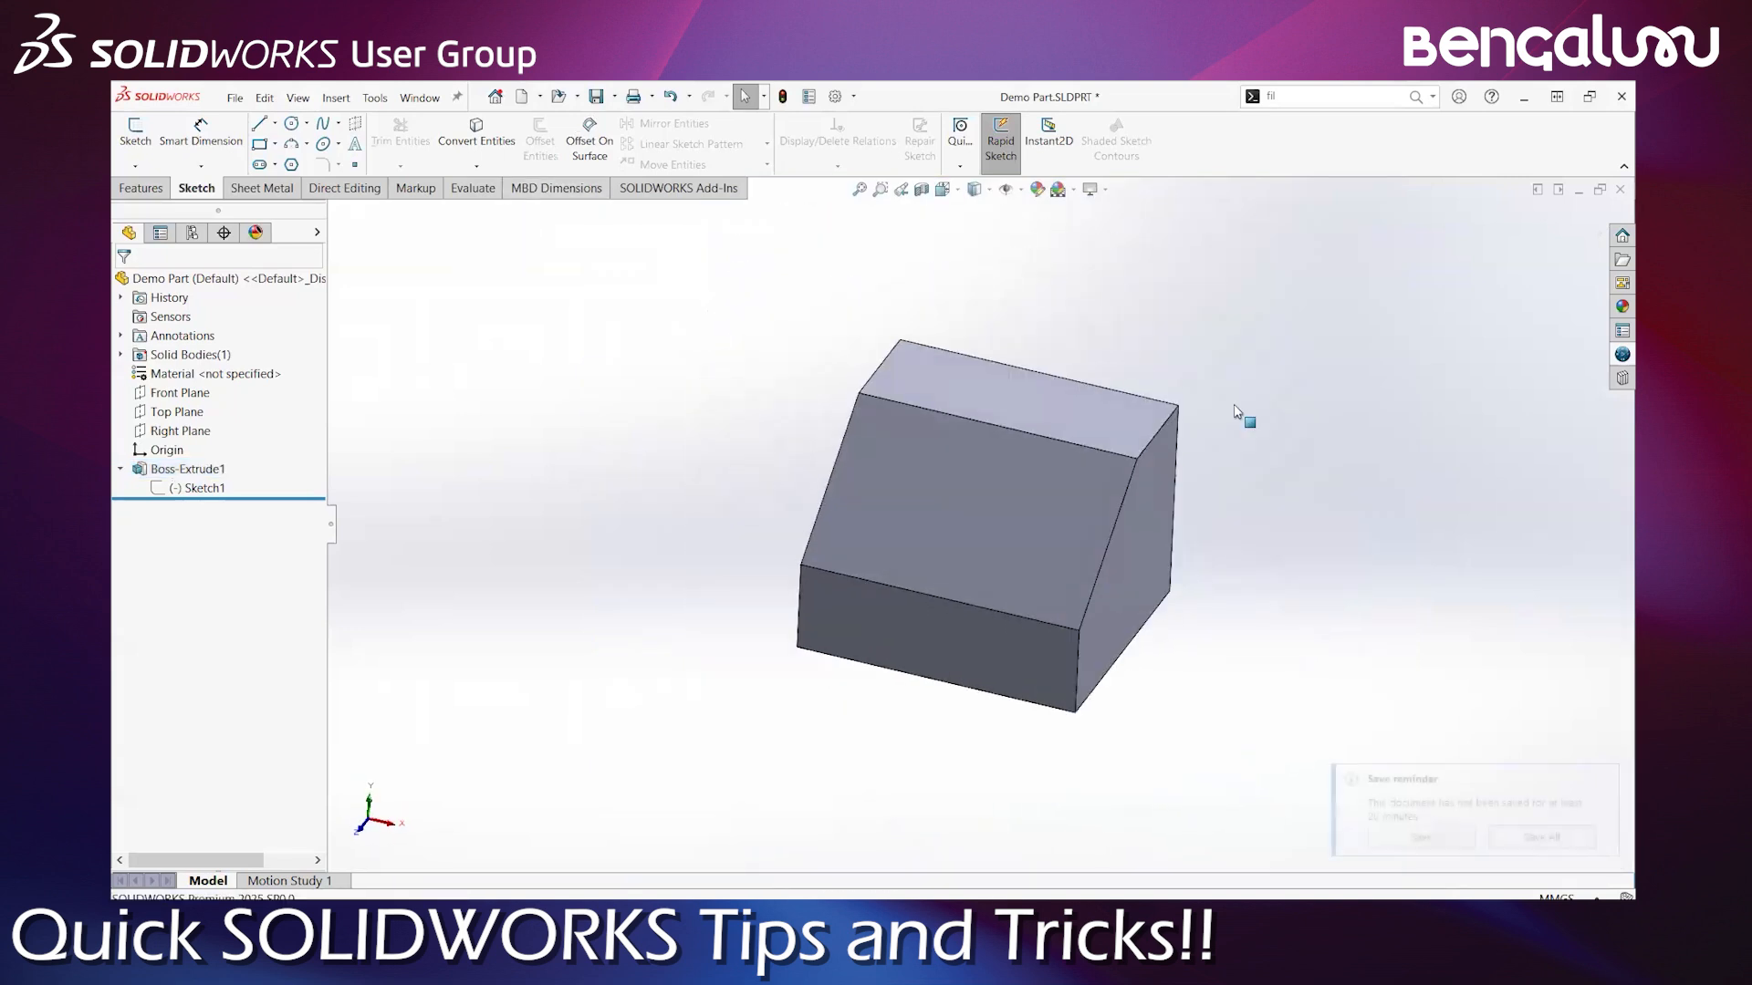
# Toggle Rapid Sketch off and back on, and sketch a circle of about 11.3 mm radius on the block's top face
pyautogui.click(1001, 146)
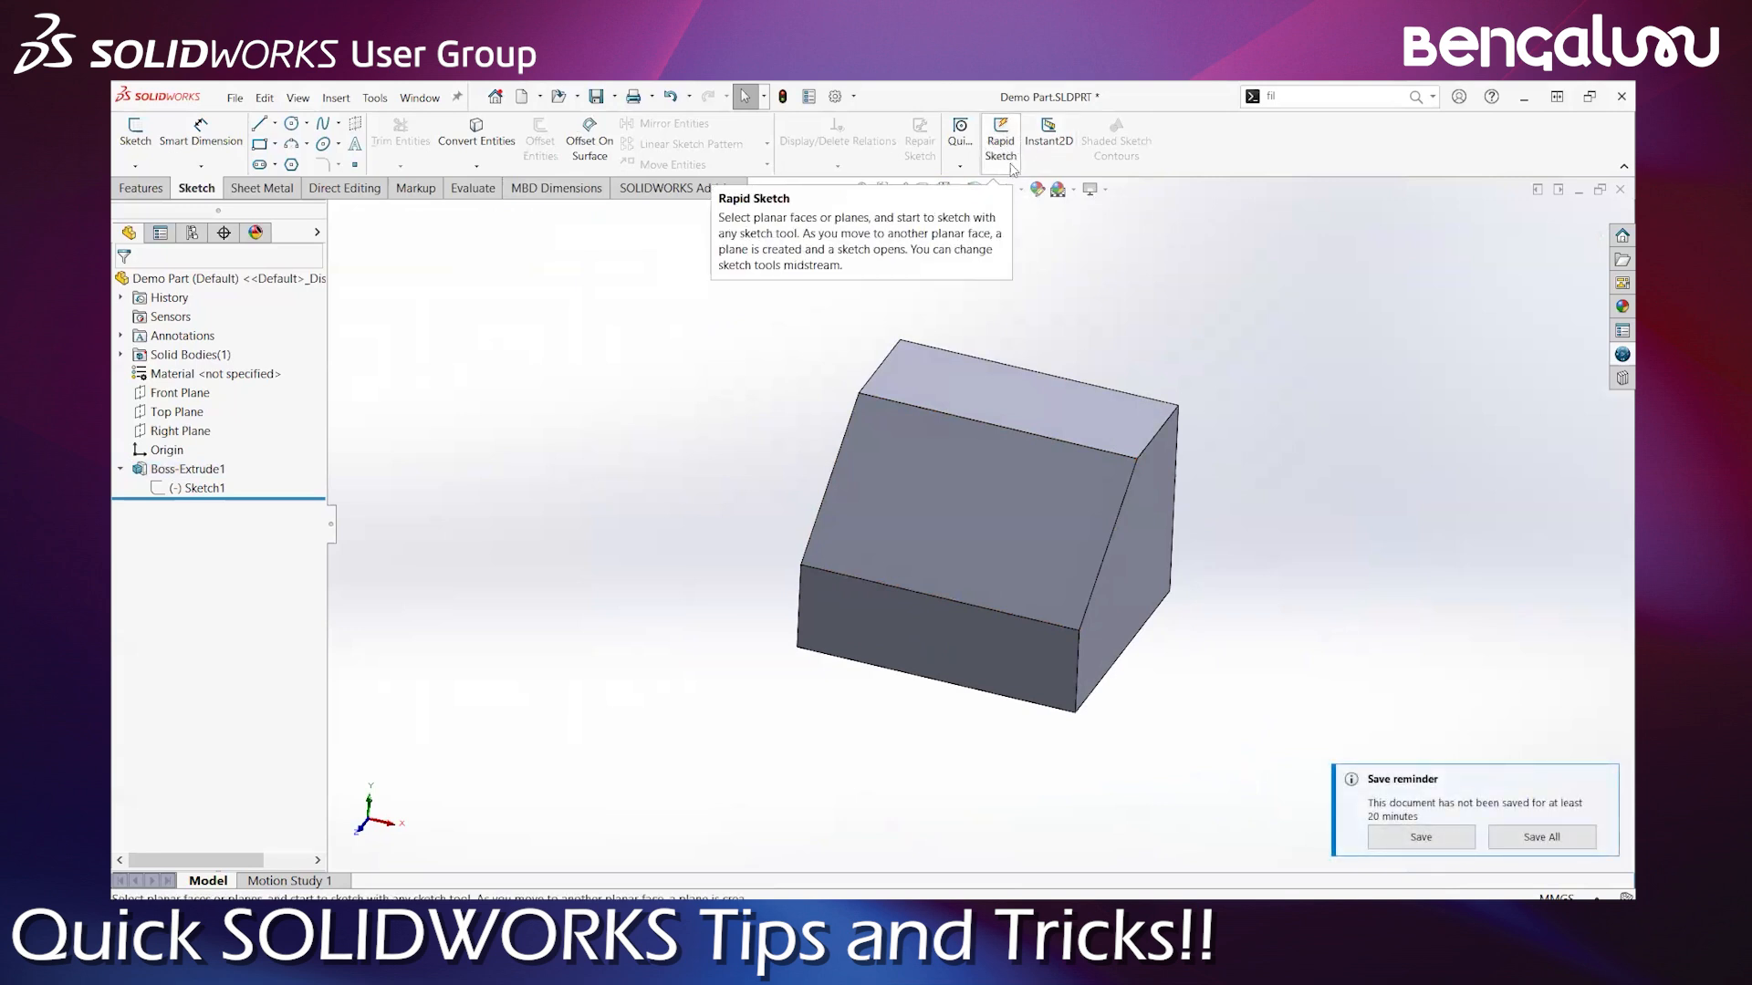
pyautogui.click(1012, 161)
pyautogui.moveTo(1160, 495); pyautogui.dragTo(1128, 479, button='middle')
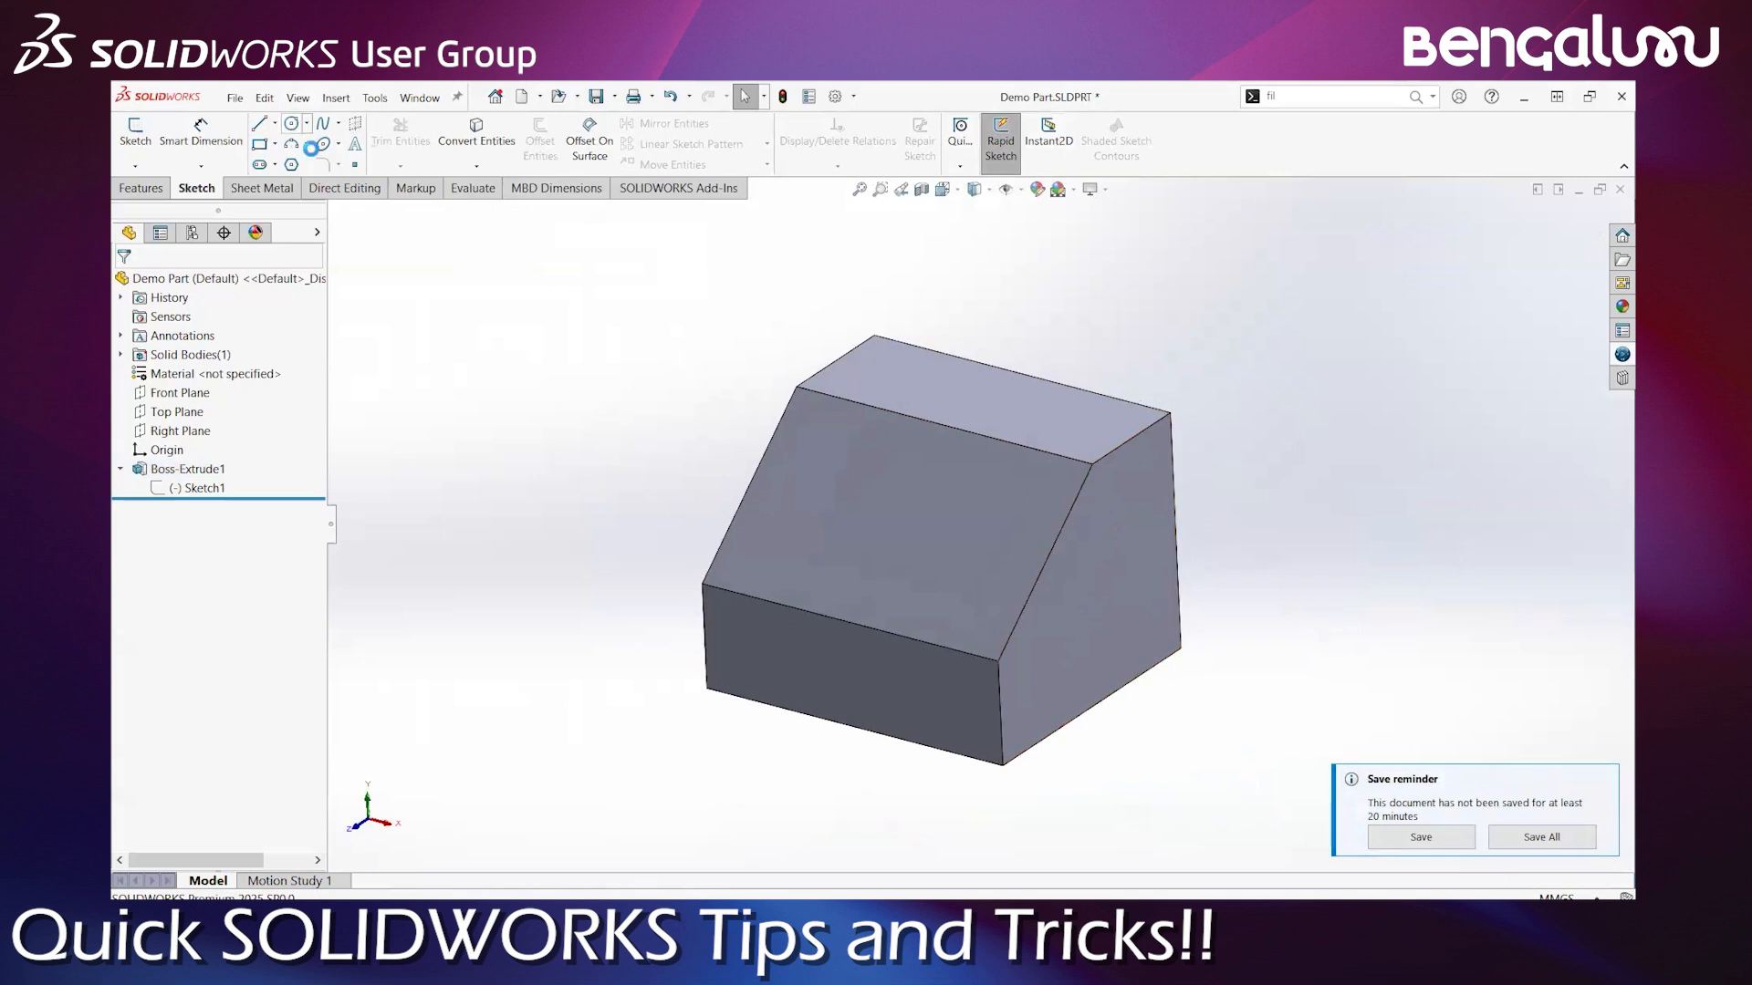
pyautogui.click(899, 398)
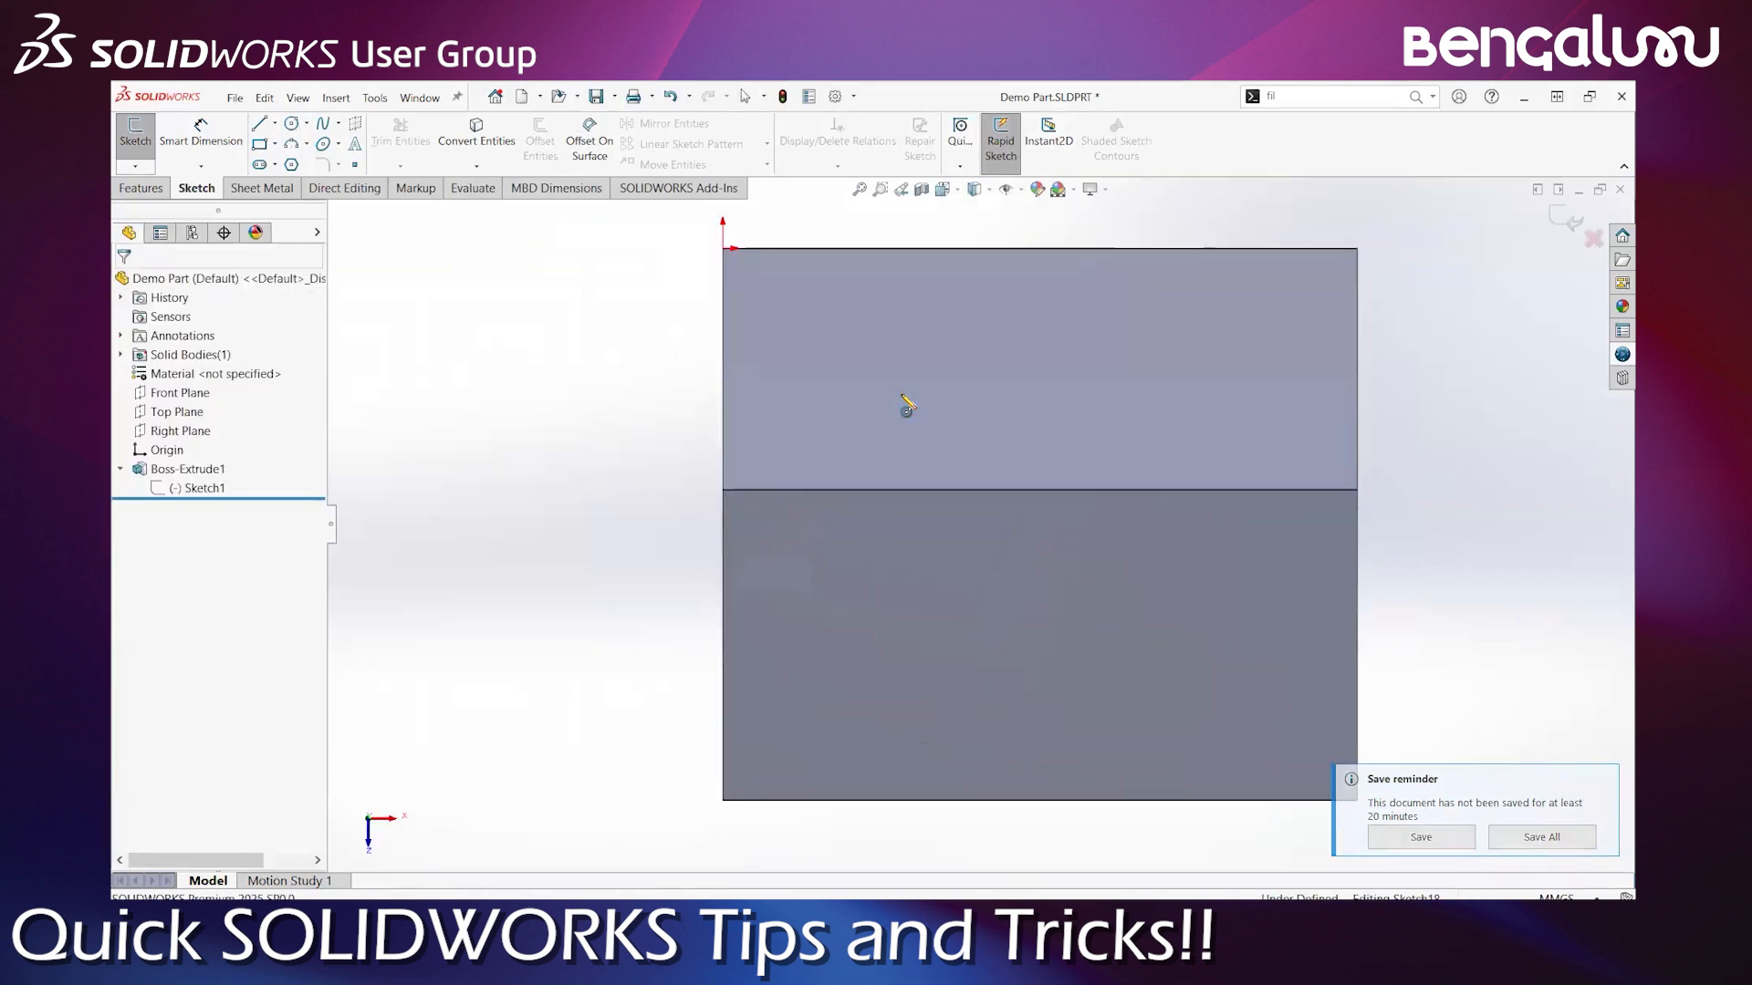
pyautogui.press('c')
pyautogui.click(976, 322)
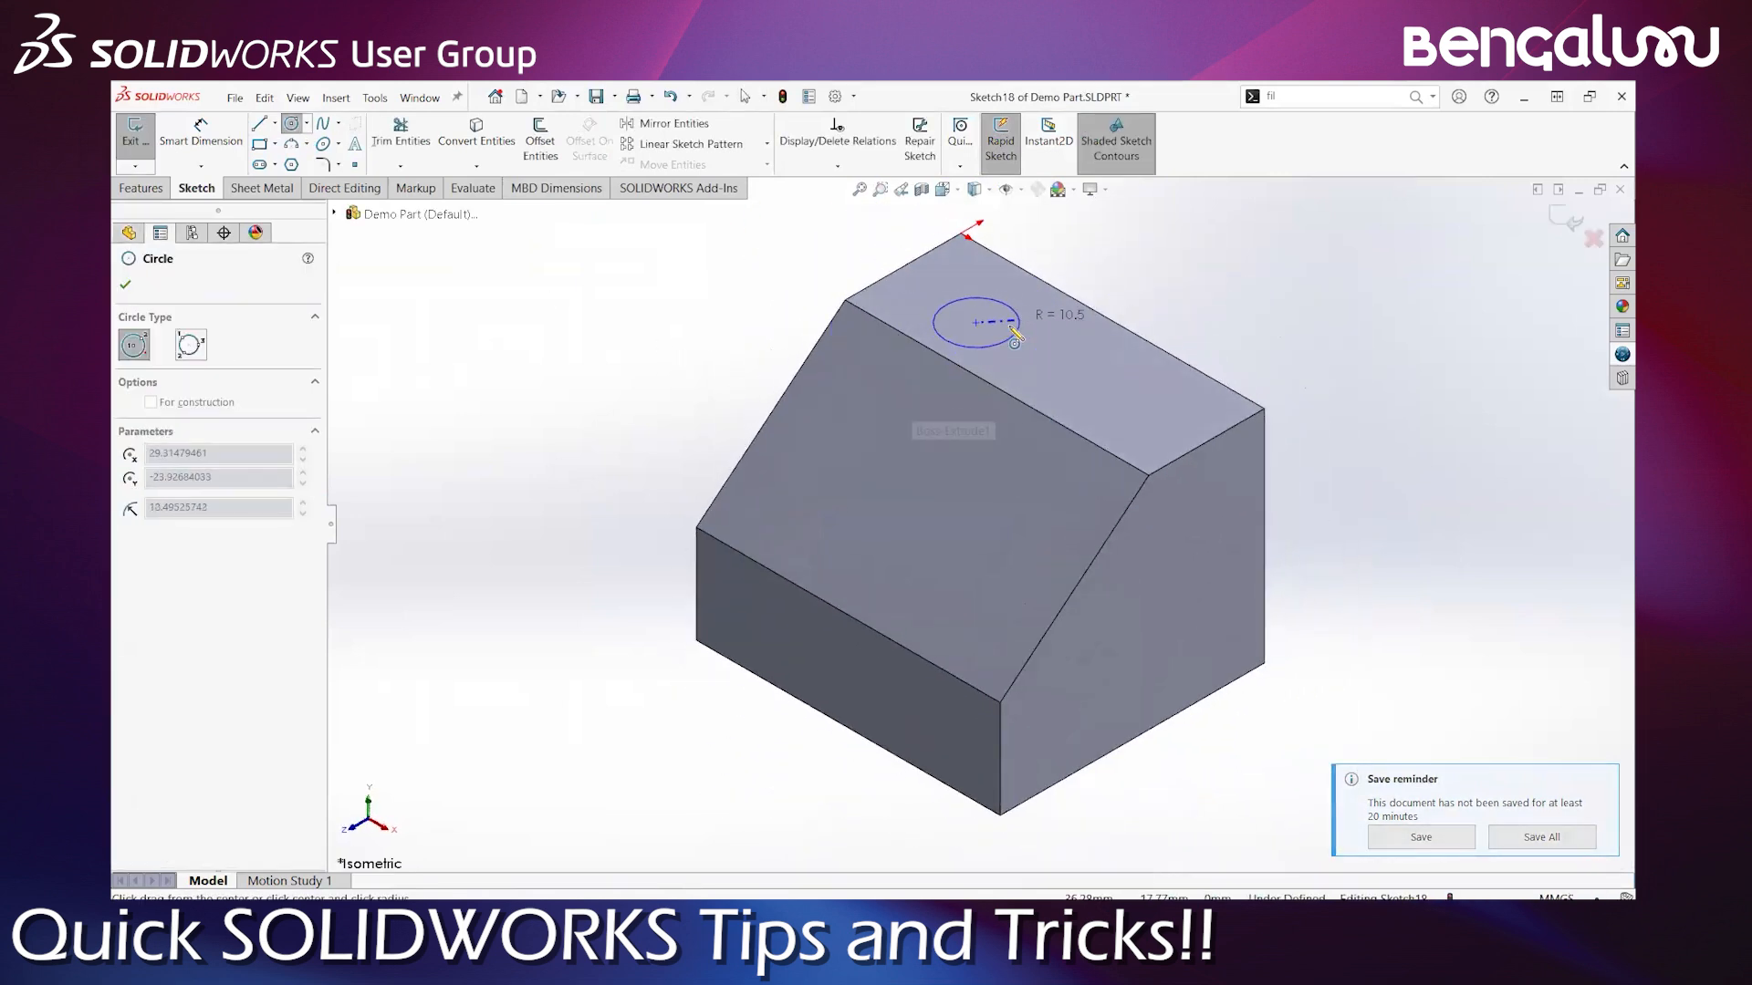
pyautogui.click(1012, 332)
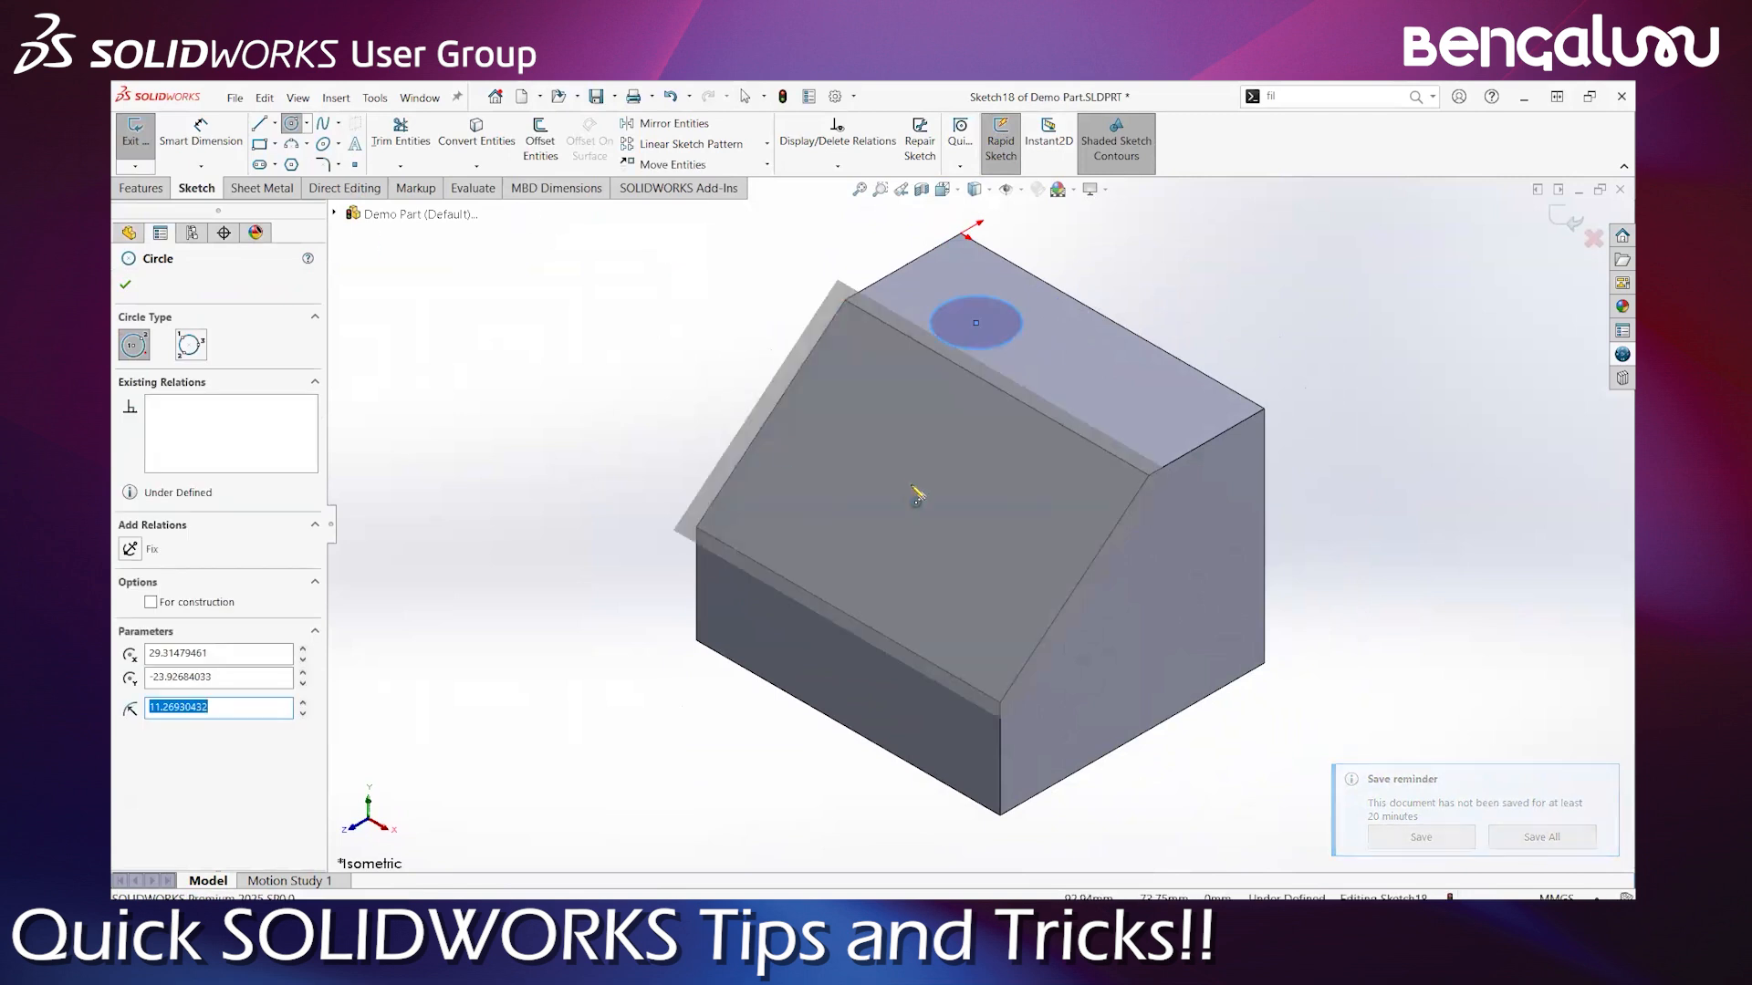
# Sketch a corner rectangle about 24 mm high in the middle of the block's sloped face
pyautogui.click(260, 144)
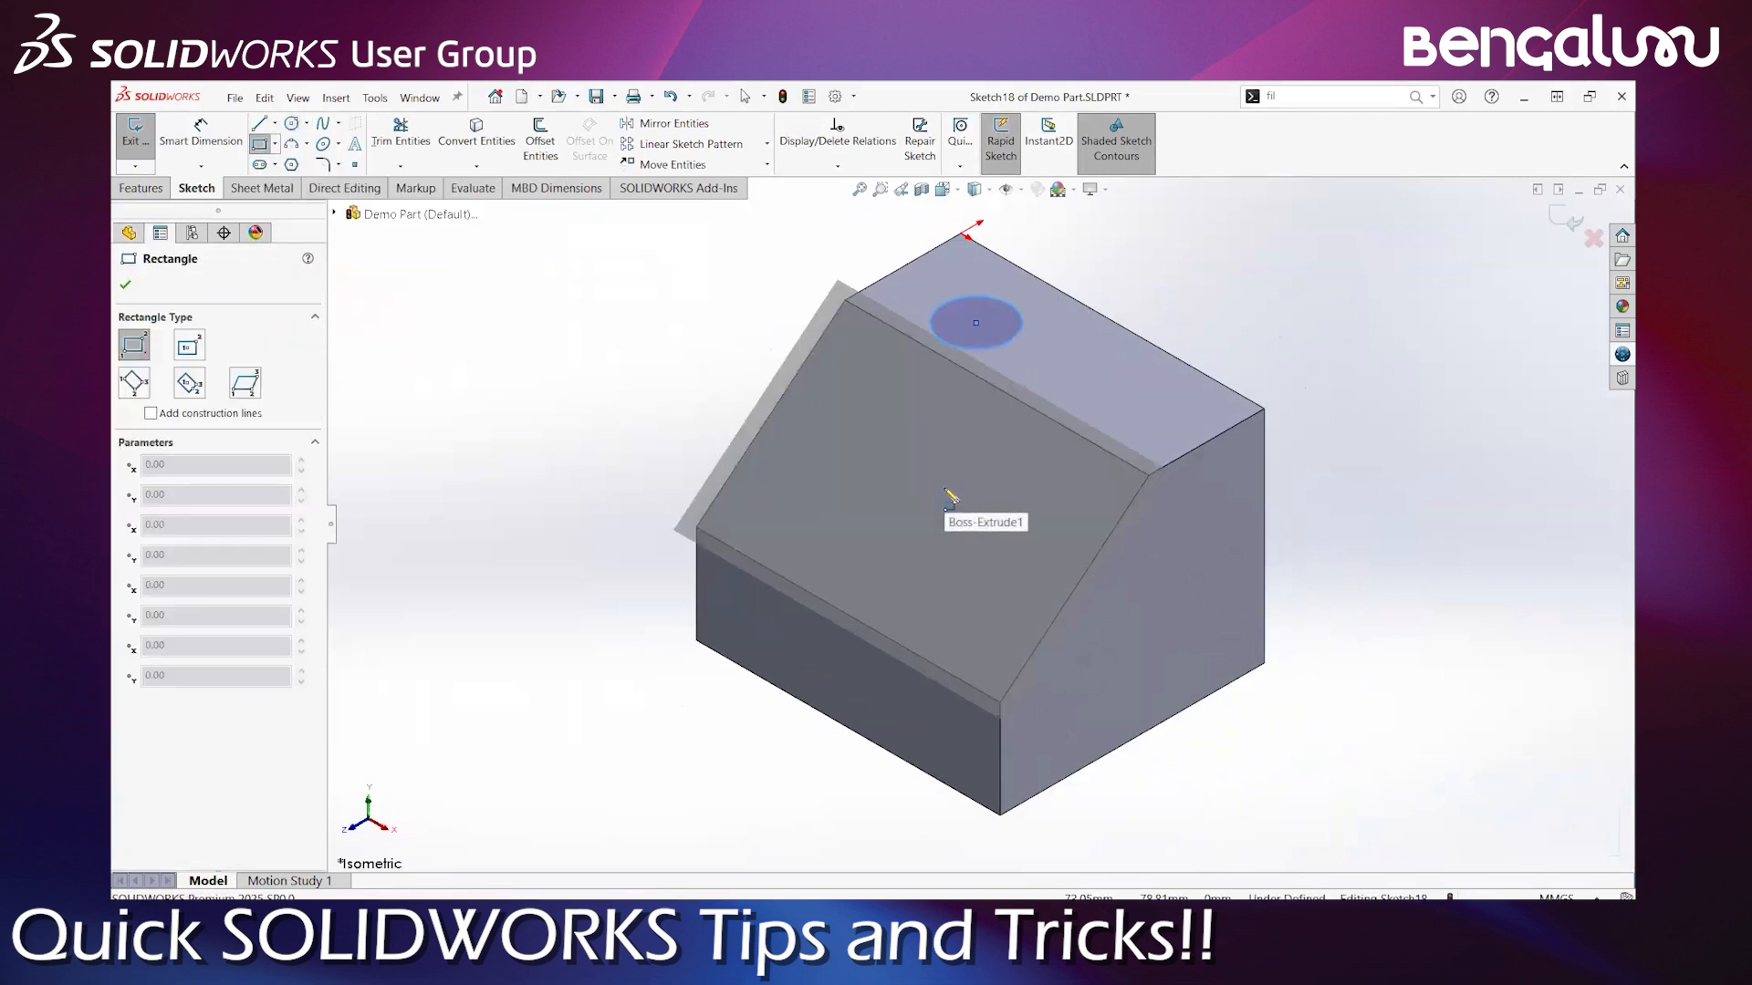
pyautogui.click(864, 424)
pyautogui.click(966, 592)
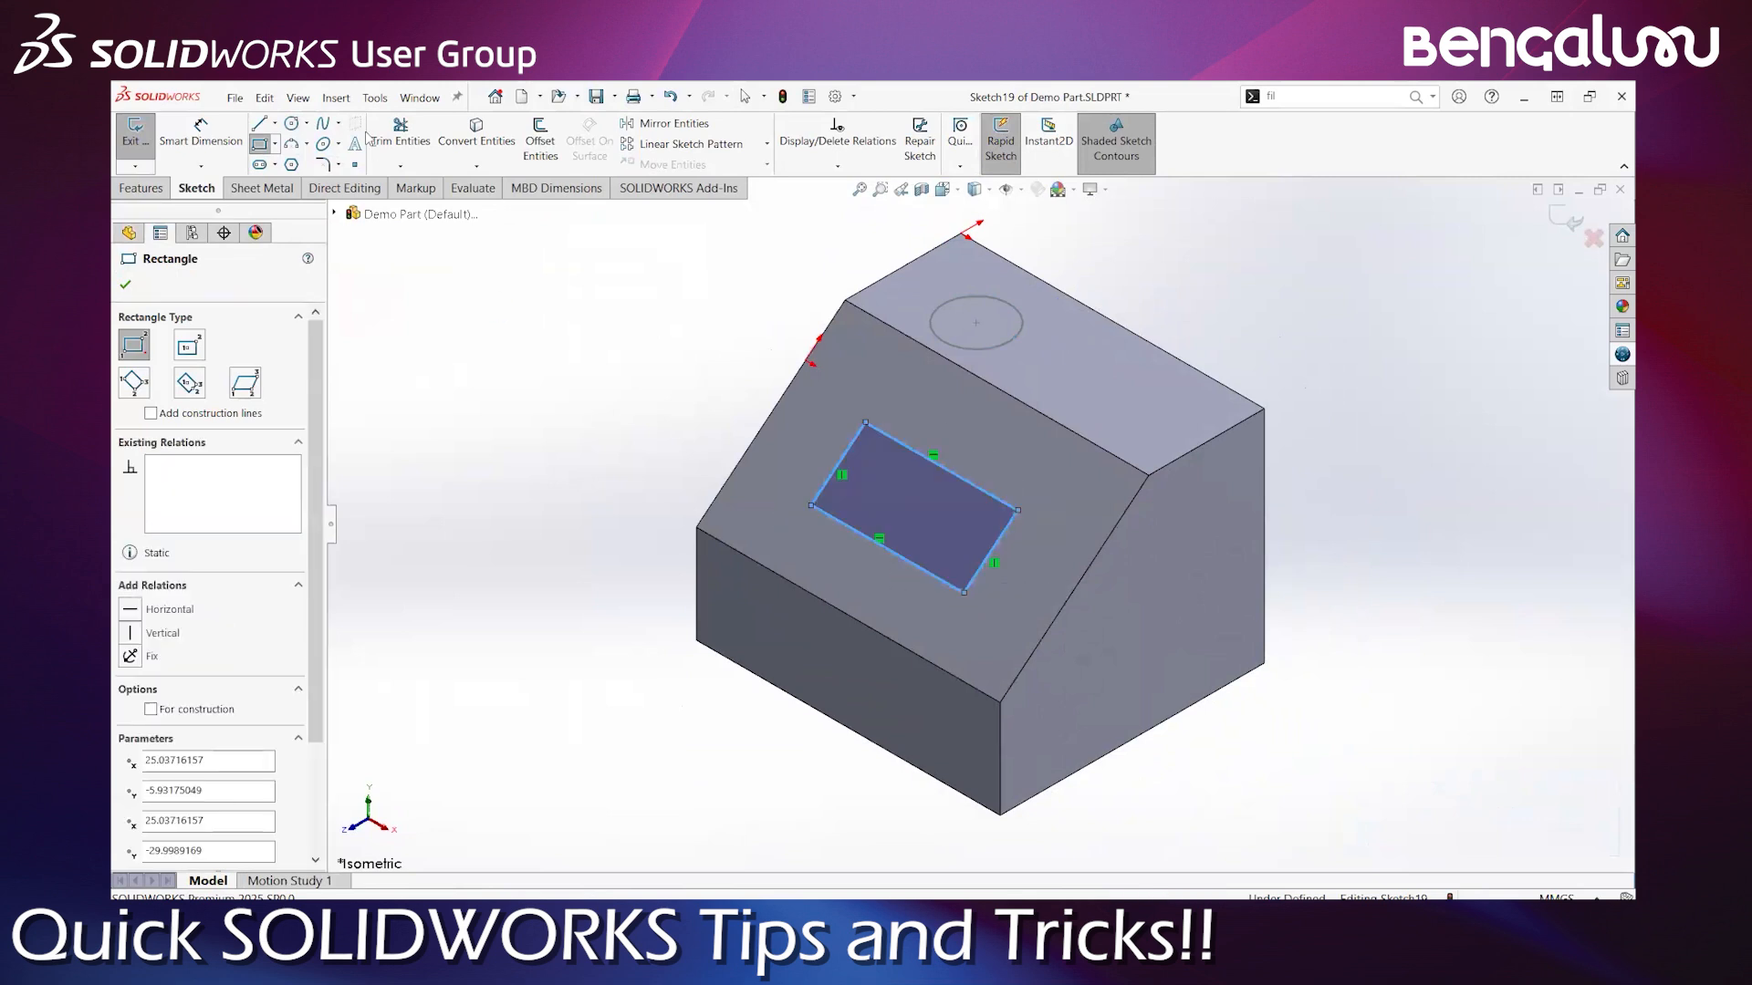
# Sketch a straight slot about 32.2 mm between centres and 13.4 mm wide on the block's front face
pyautogui.click(260, 164)
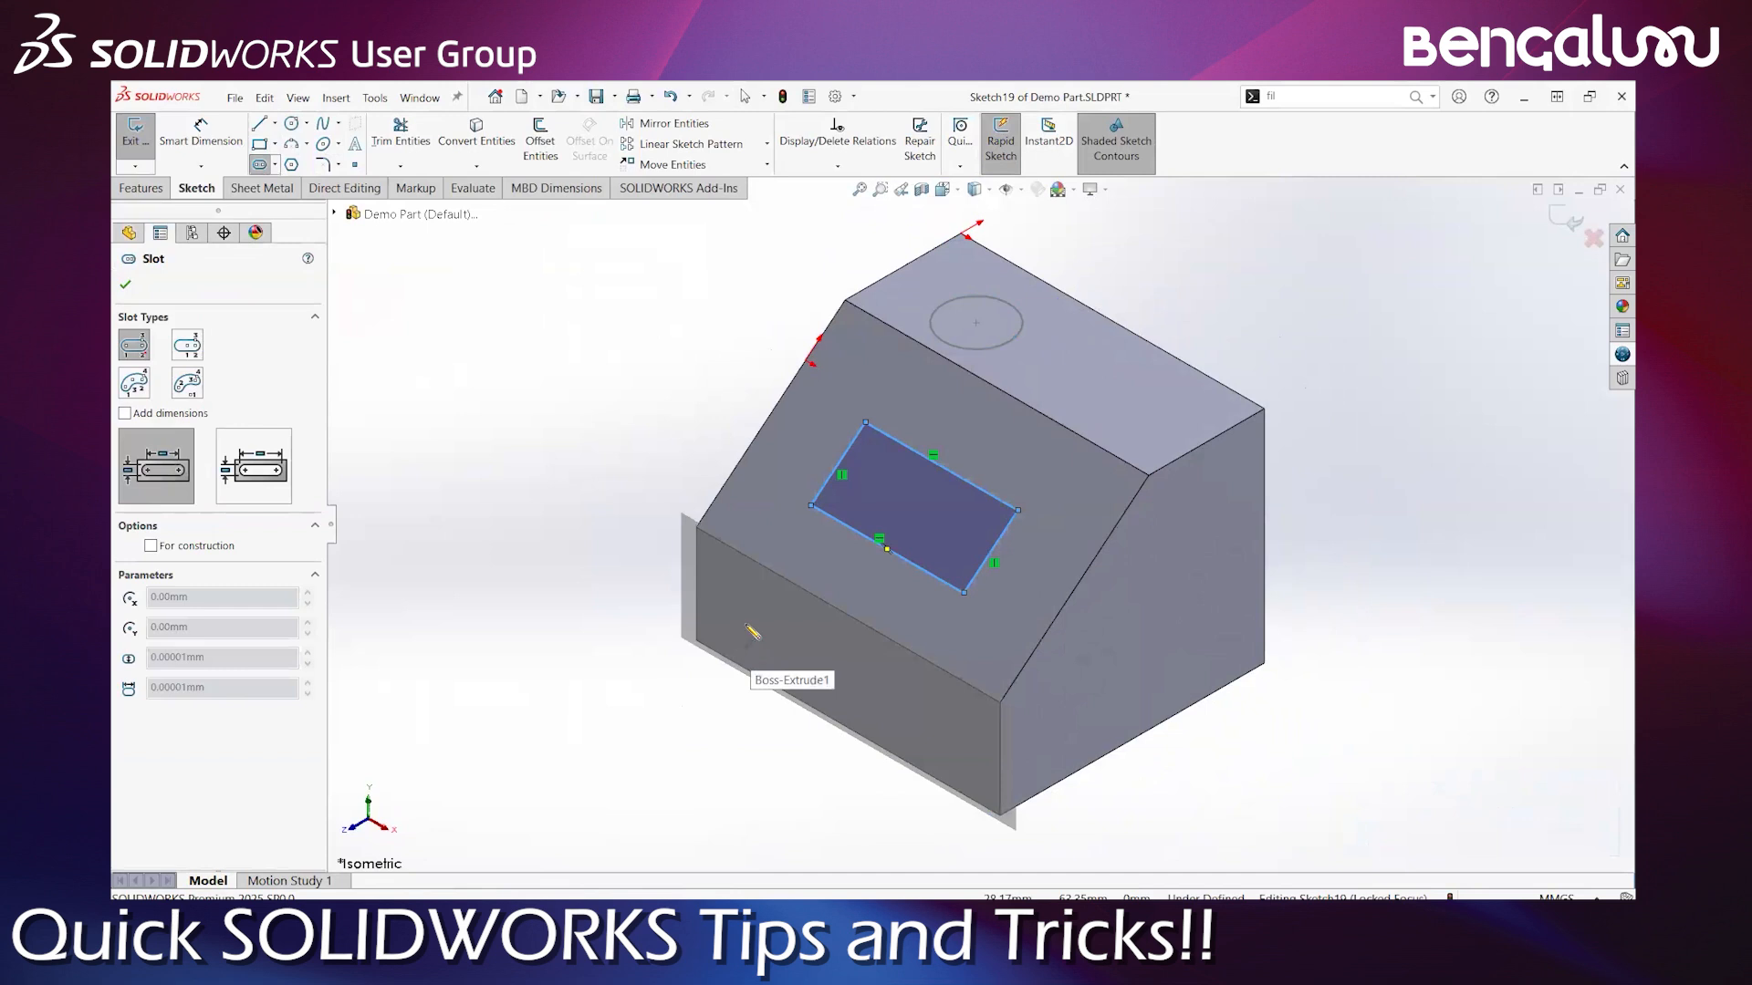
pyautogui.click(746, 627)
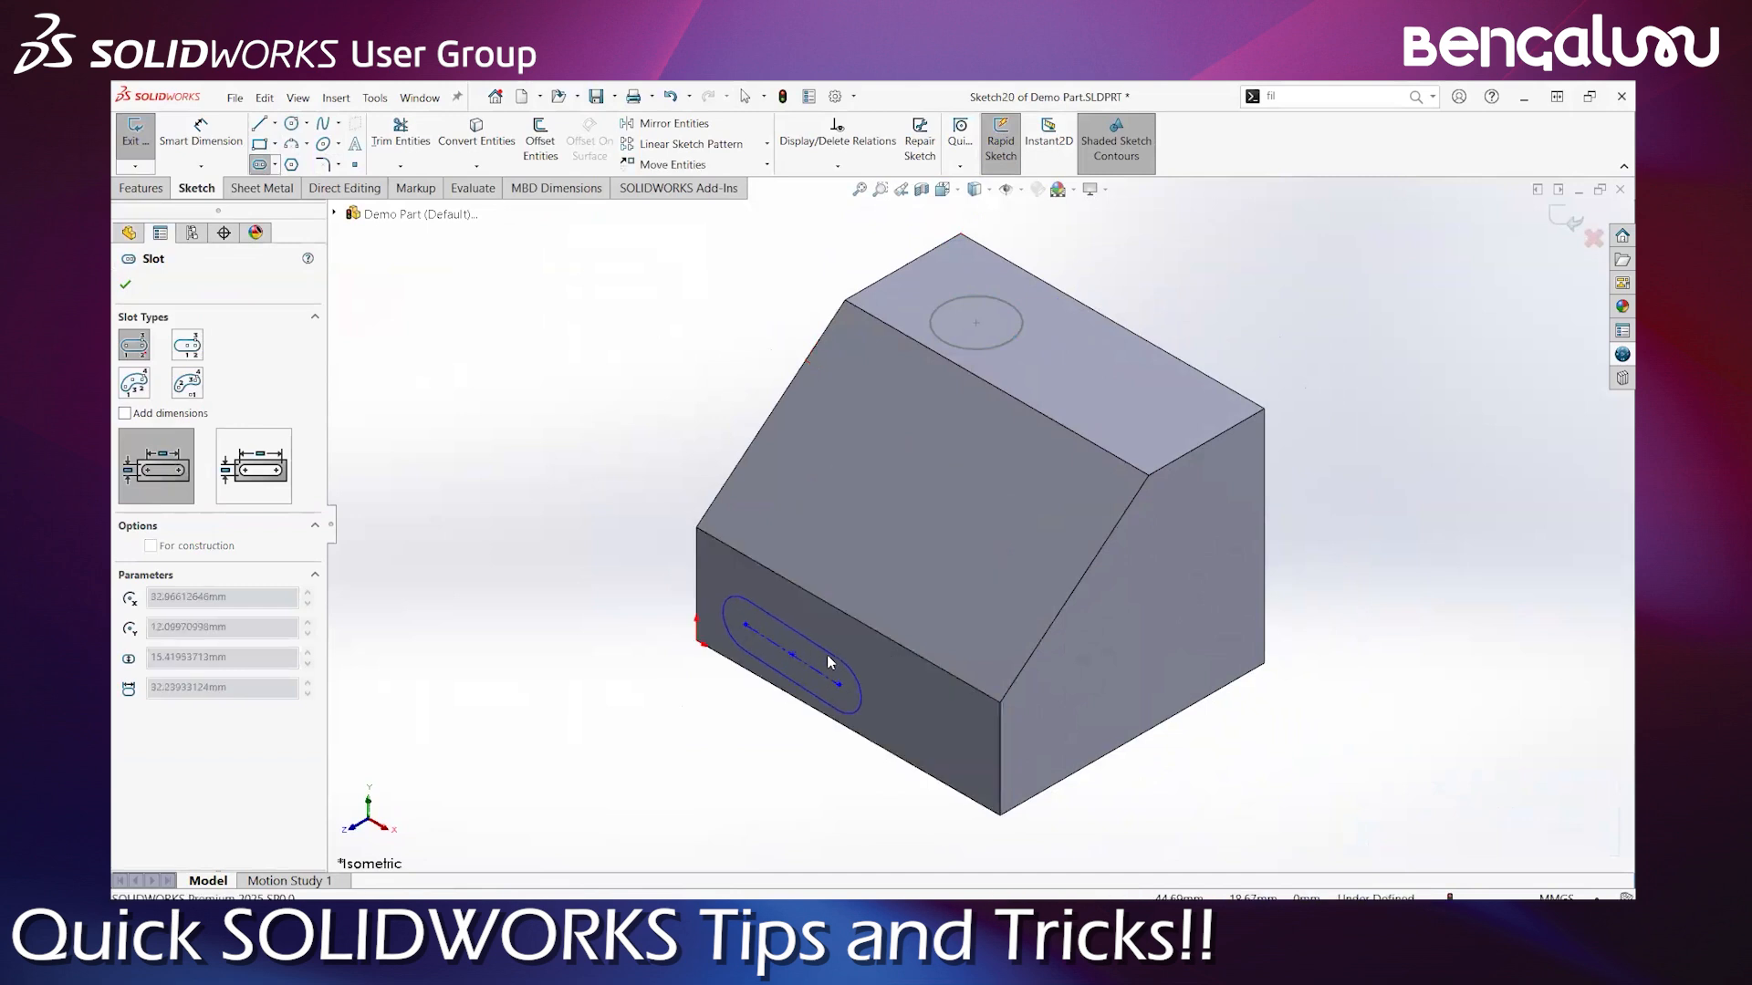
pyautogui.click(826, 654)
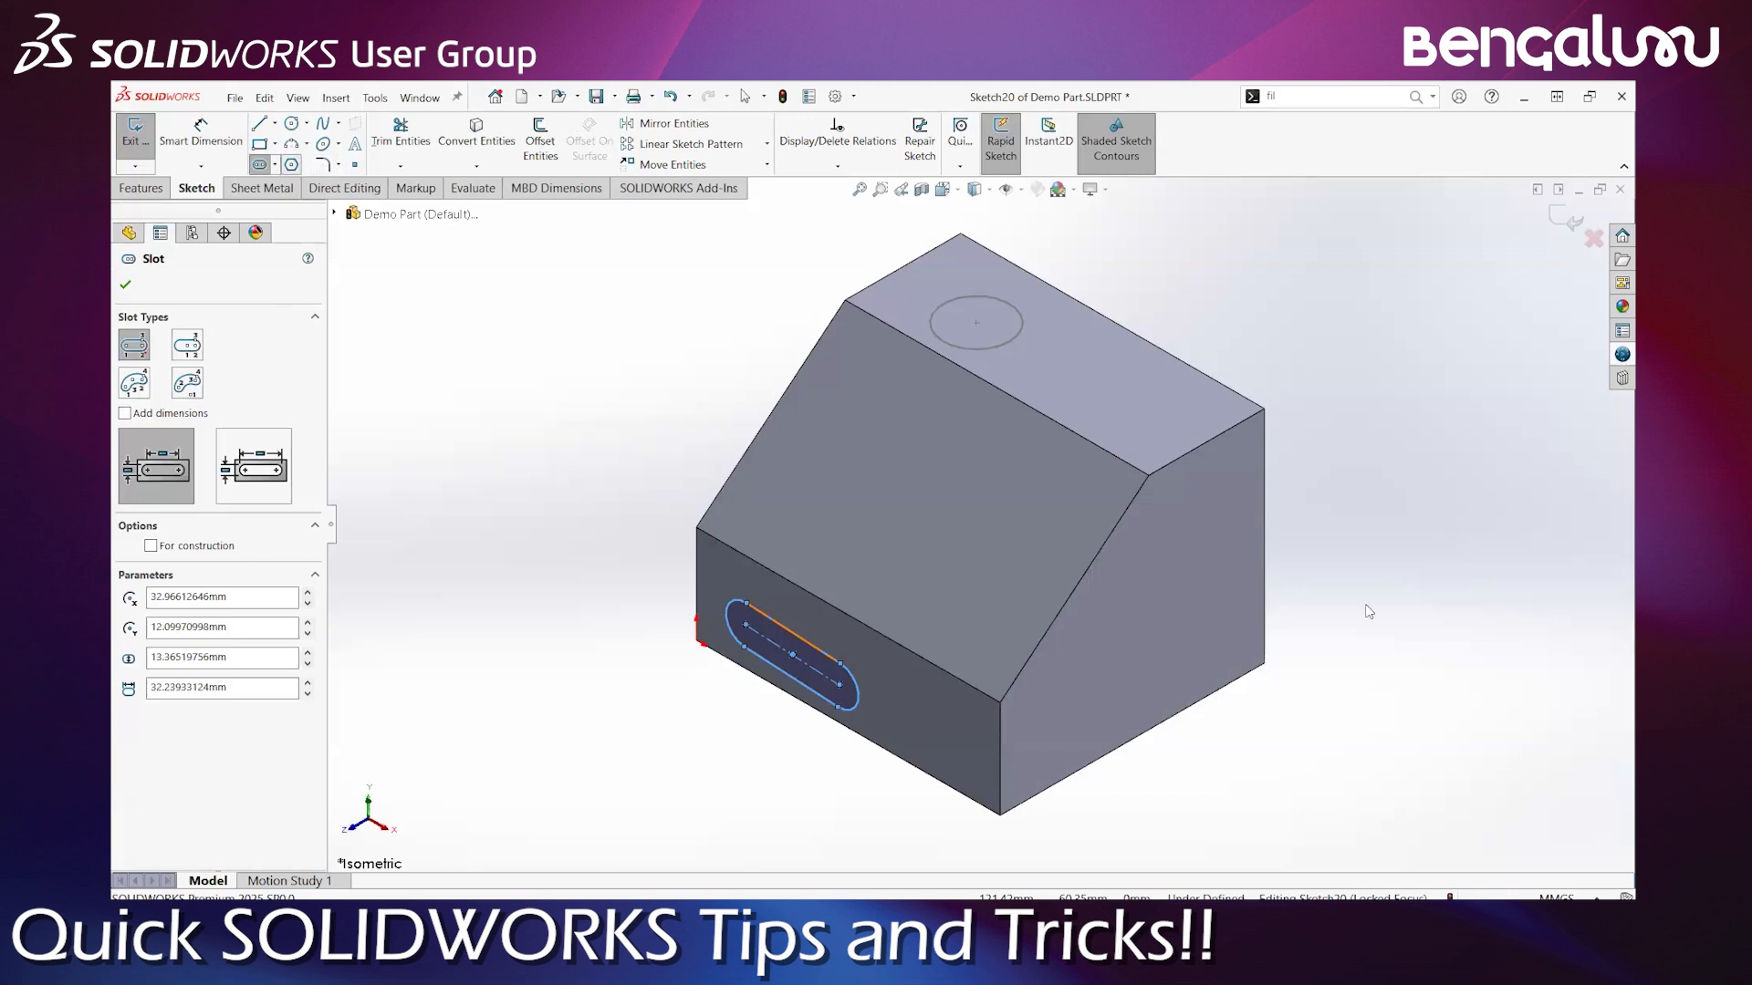
# Sketch a six-sided polygon with an inscribed circle about 27.3 mm in diameter on the block's side face, and exit the sketch
pyautogui.press('p')
pyautogui.click(1177, 617)
pyautogui.click(1204, 559)
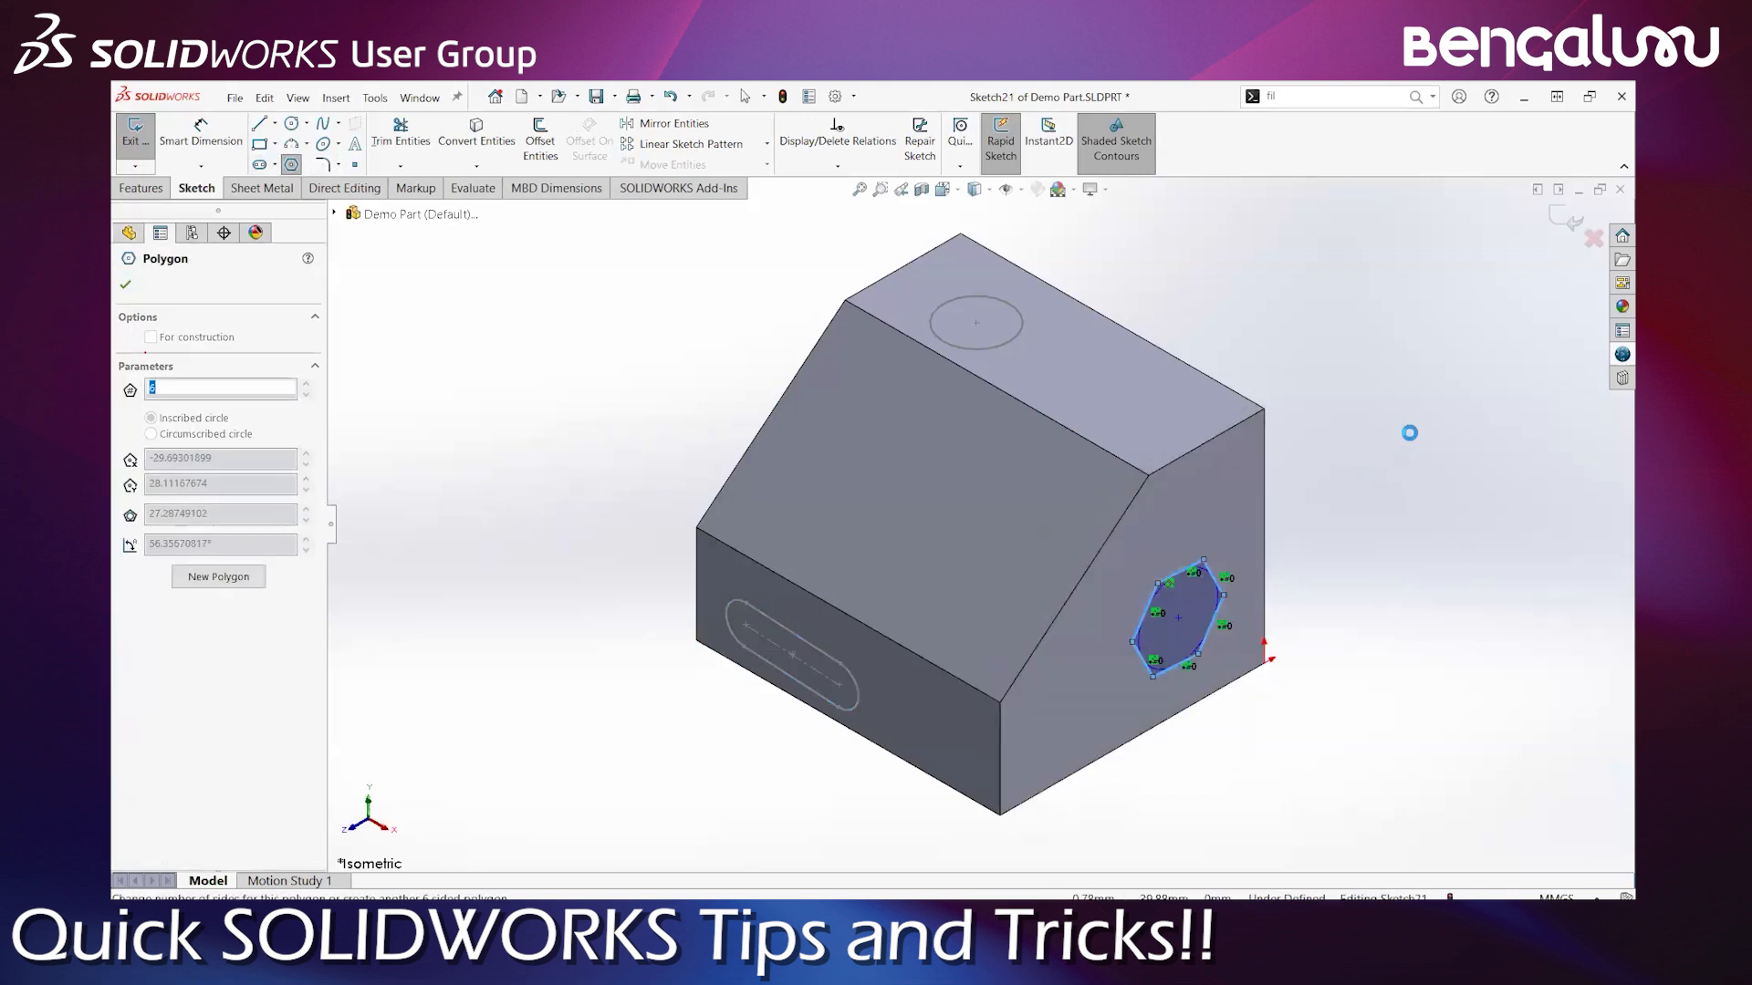
pyautogui.click(1570, 220)
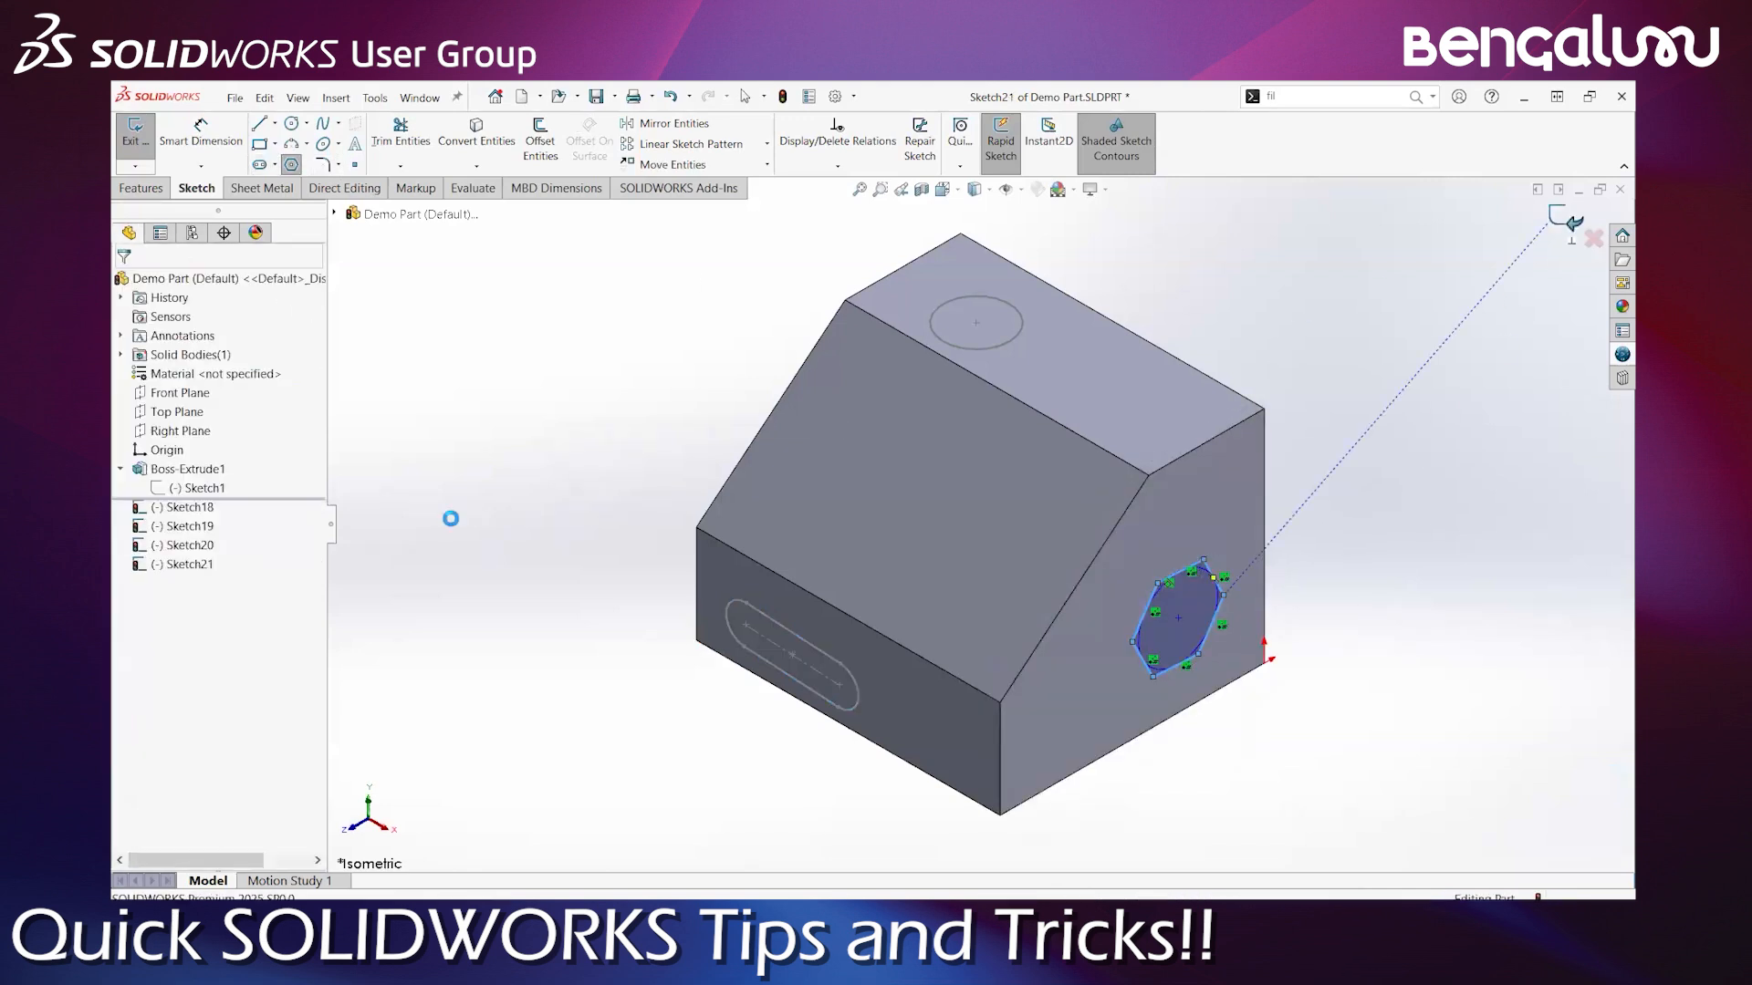
pyautogui.click(207, 509)
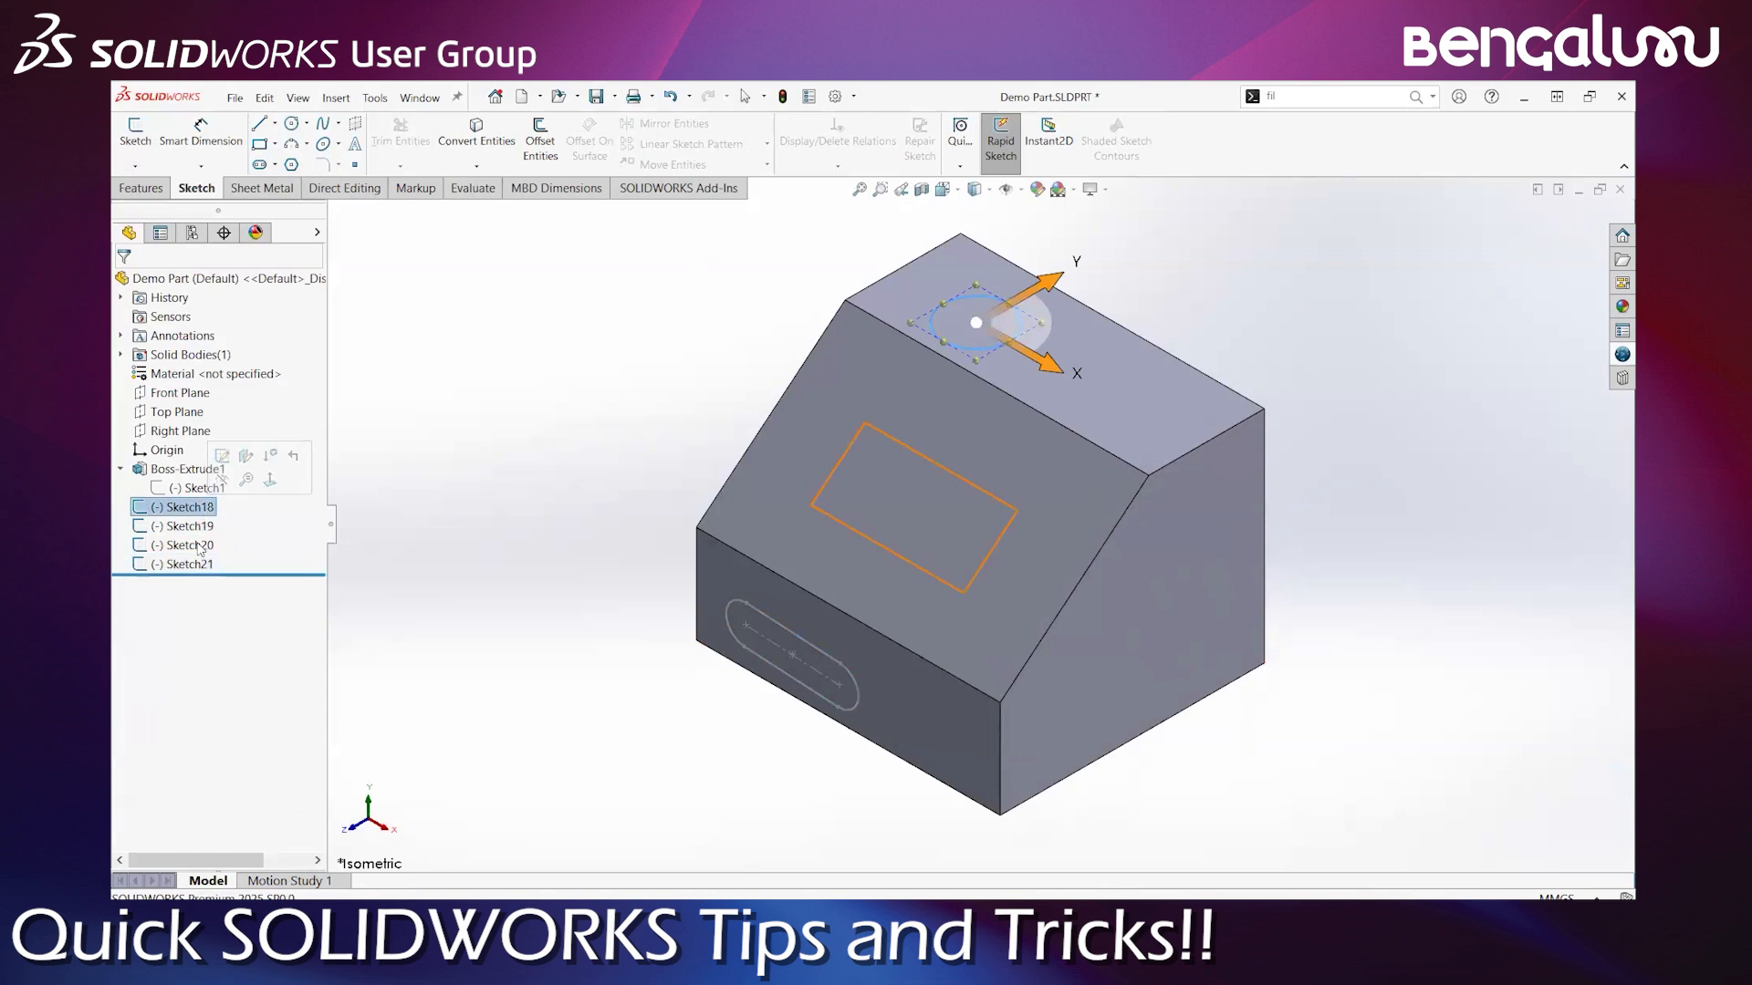
# Highlight the polygon sketch on the block's side face by selecting it in the feature tree
pyautogui.click(207, 566)
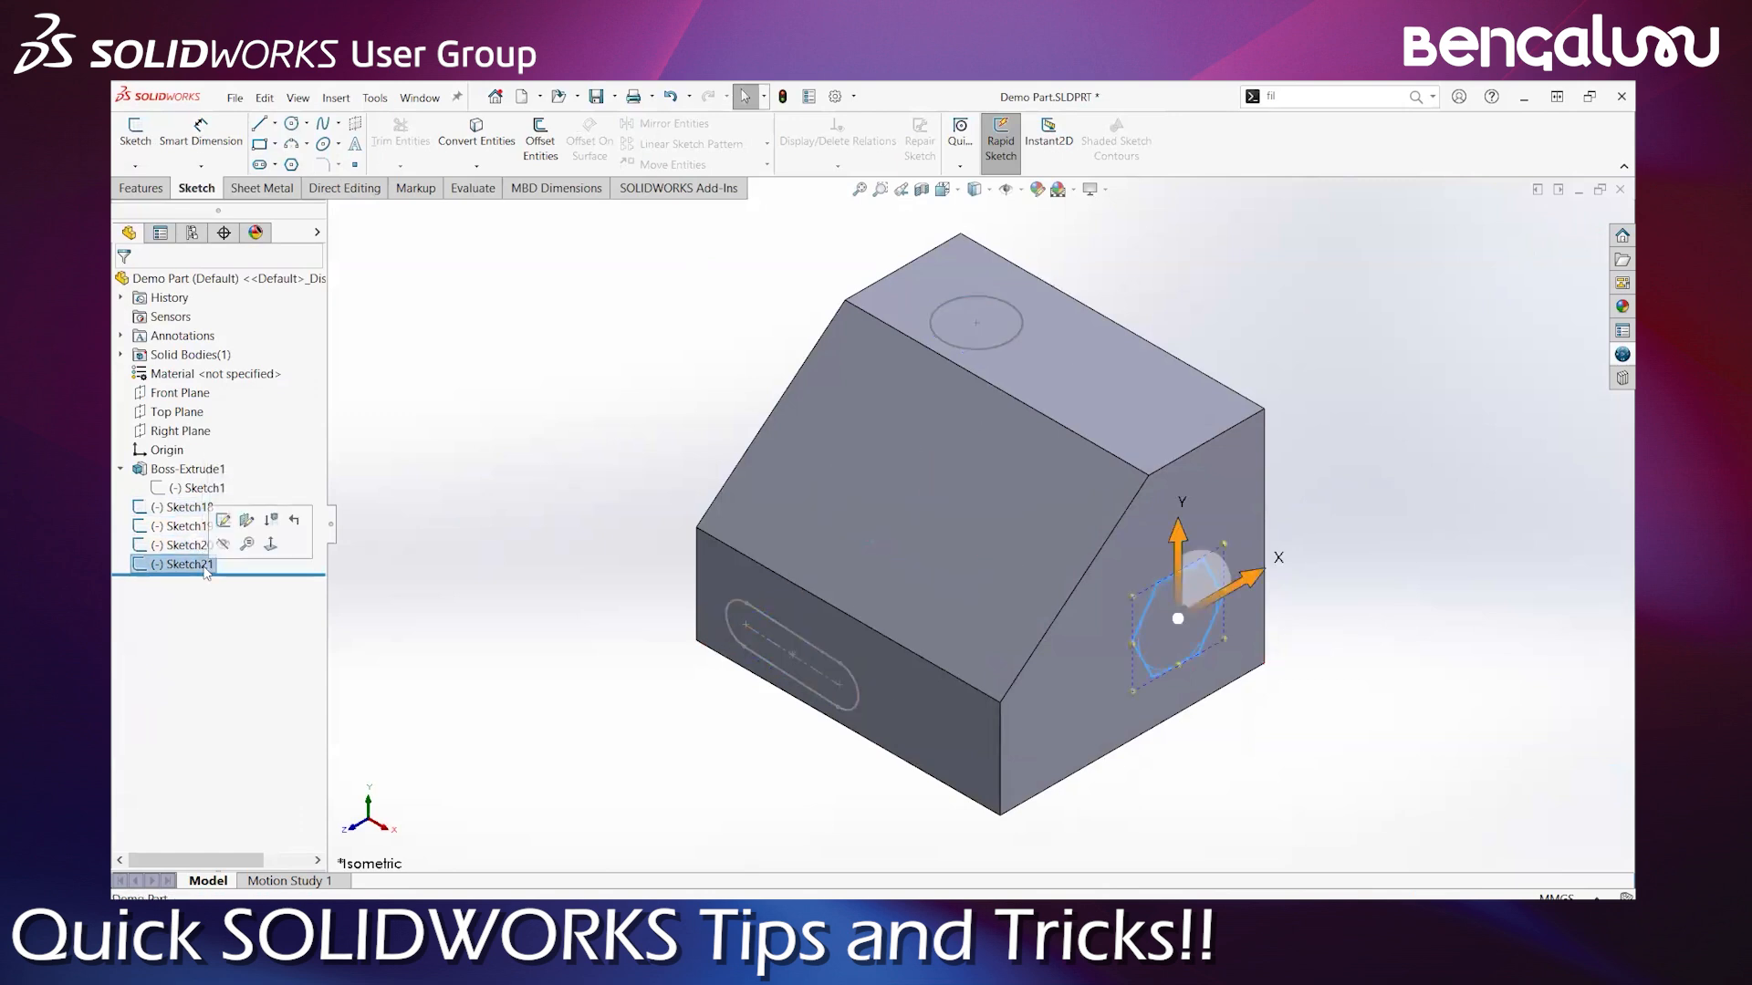
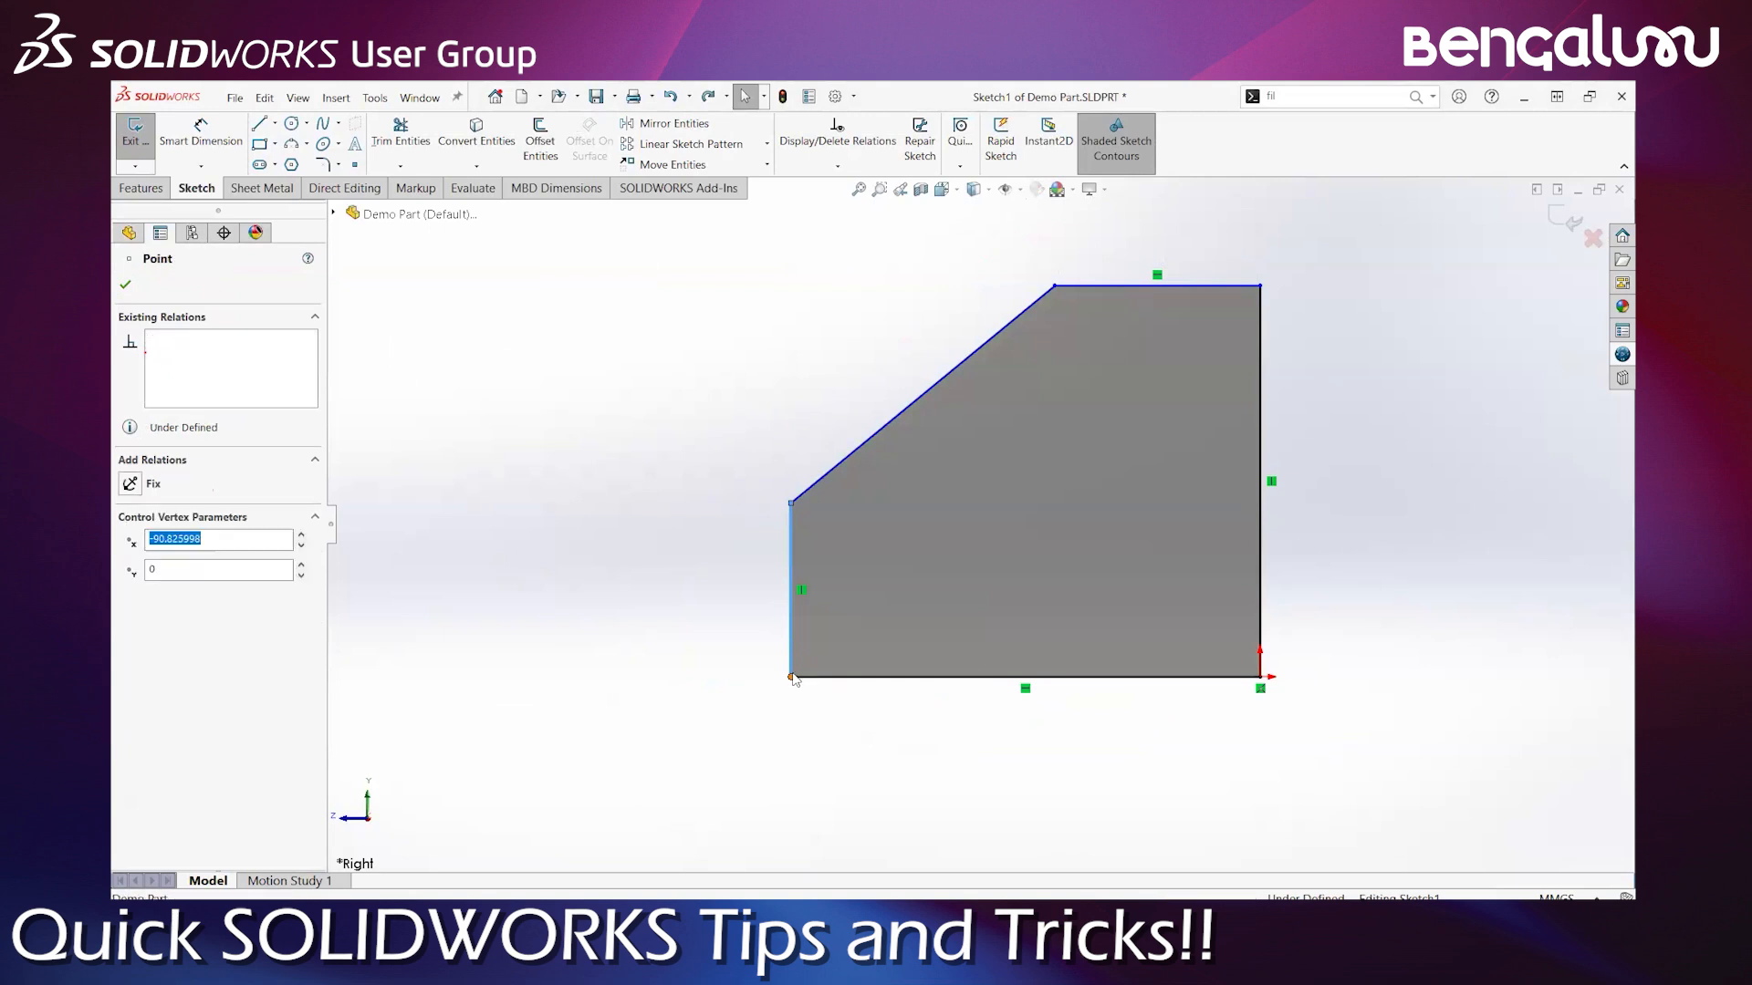
# Enable Detach Segment On Drag for the short vertical line of the block's Sketch1 profile
pyautogui.click(813, 695)
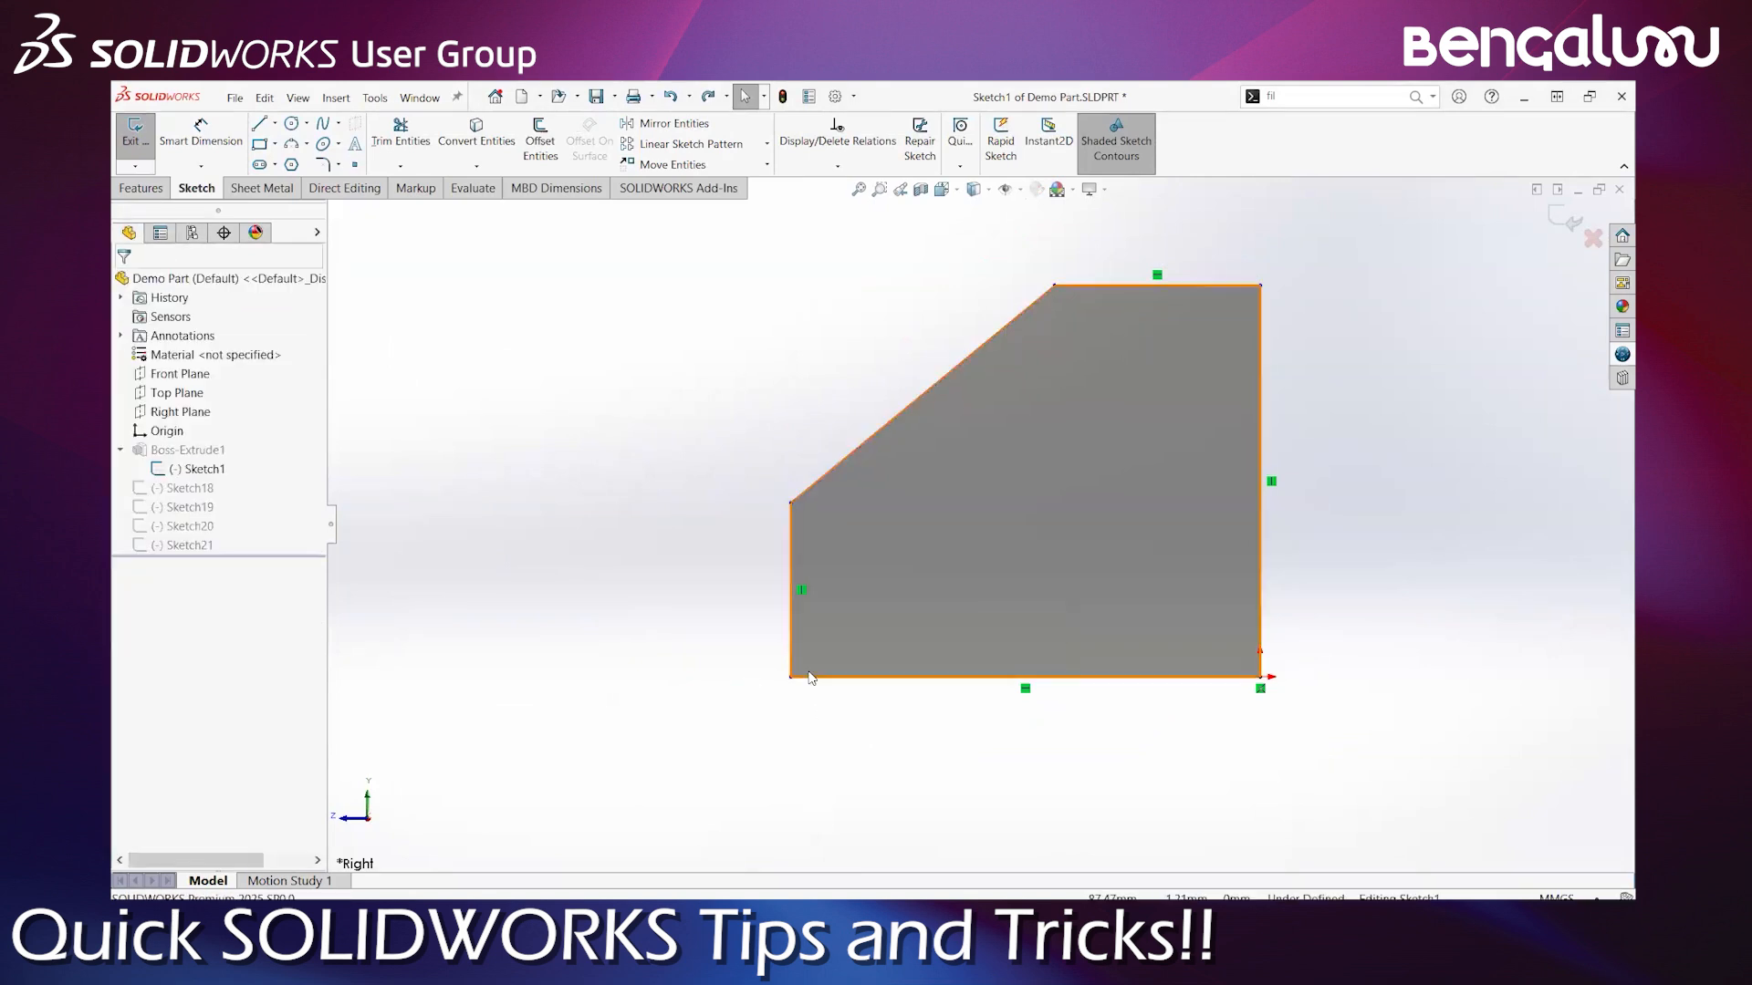
pyautogui.click(790, 610)
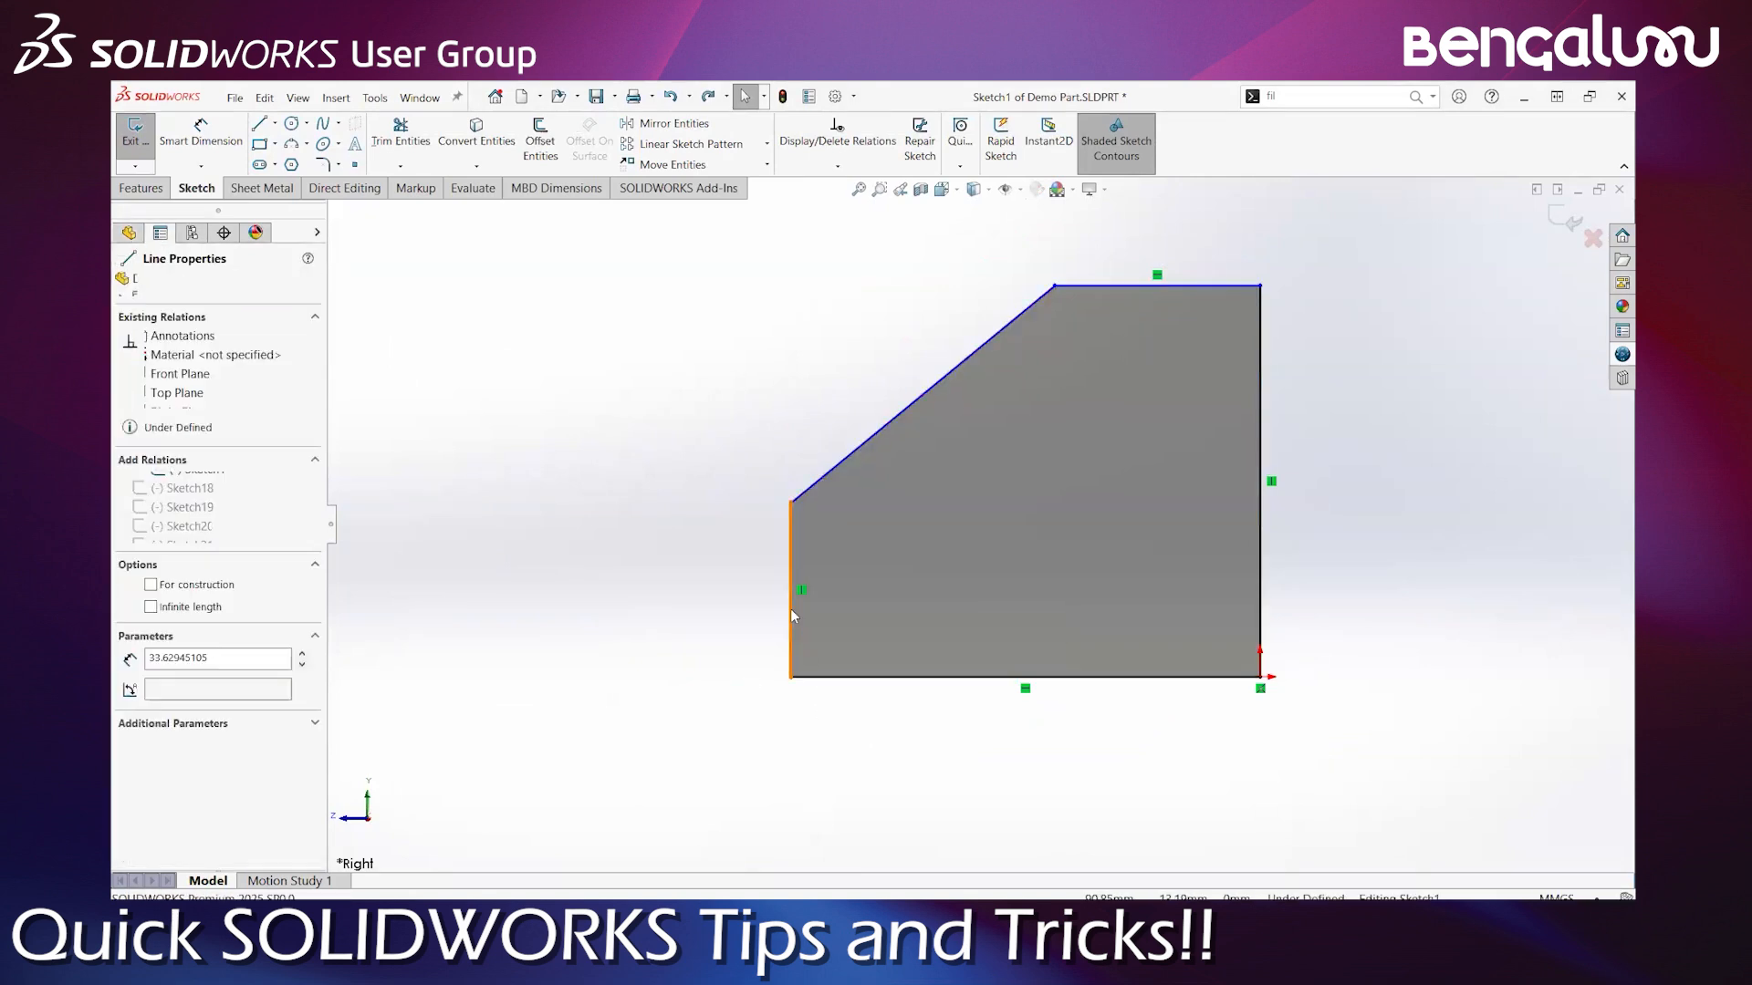
pyautogui.rightClick(790, 610)
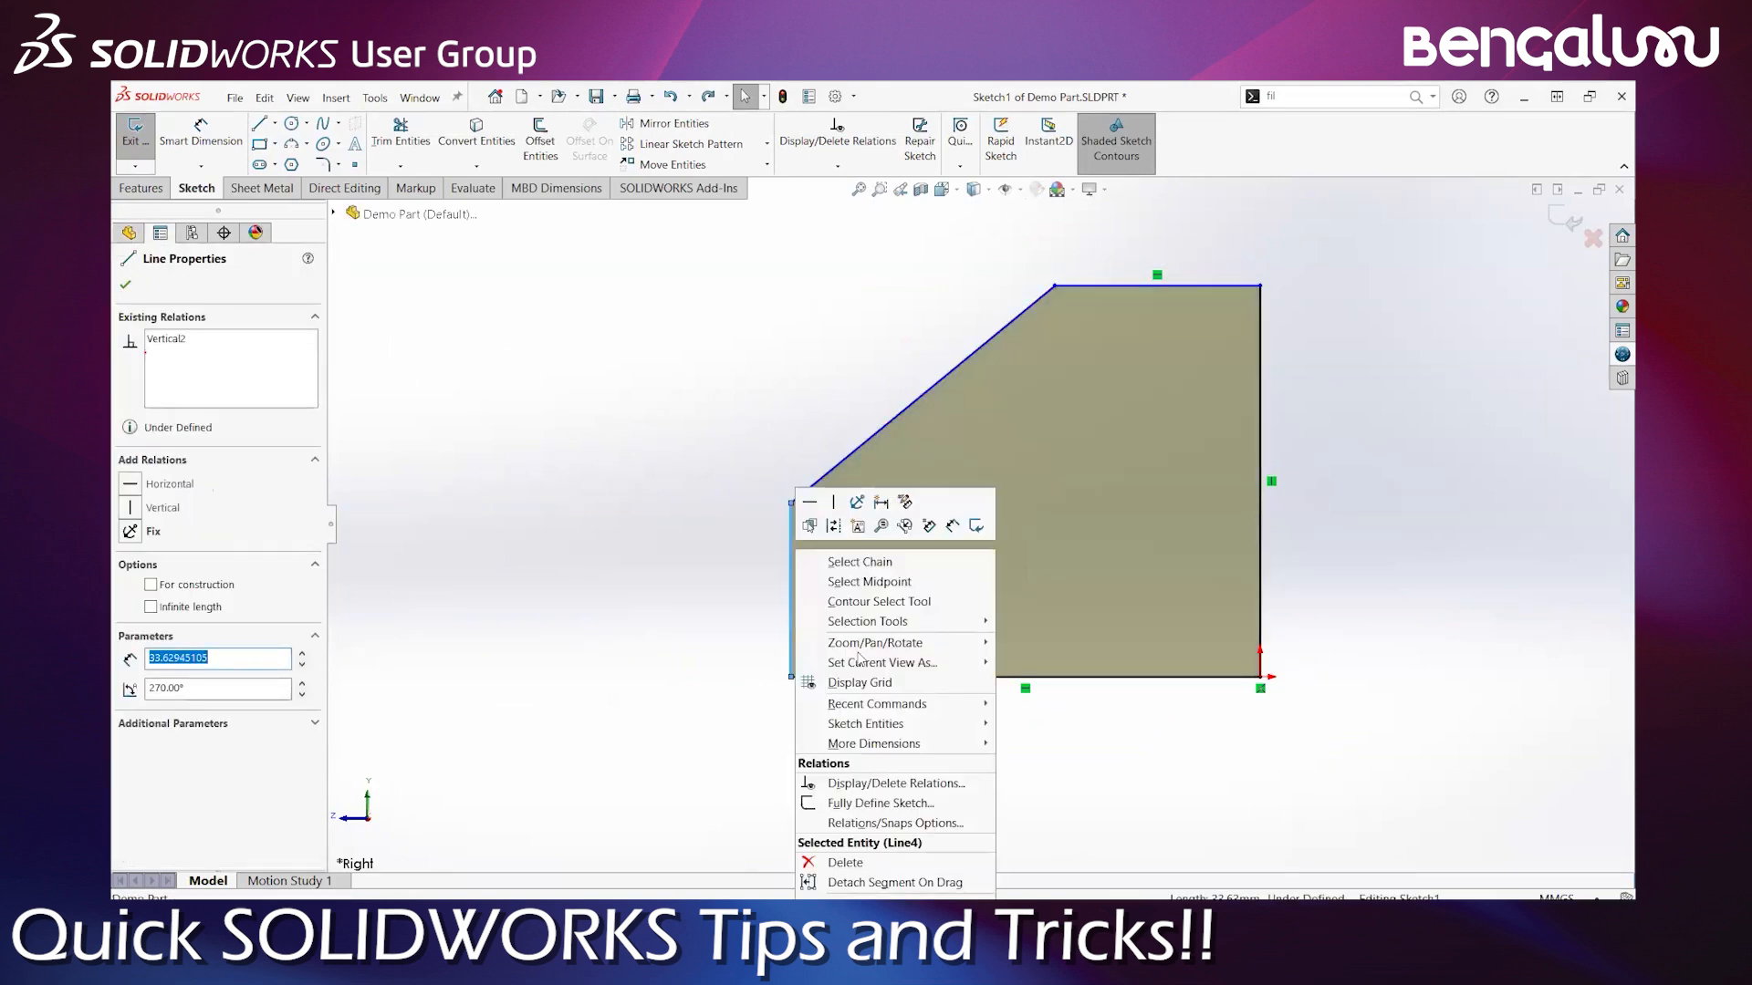
pyautogui.click(875, 883)
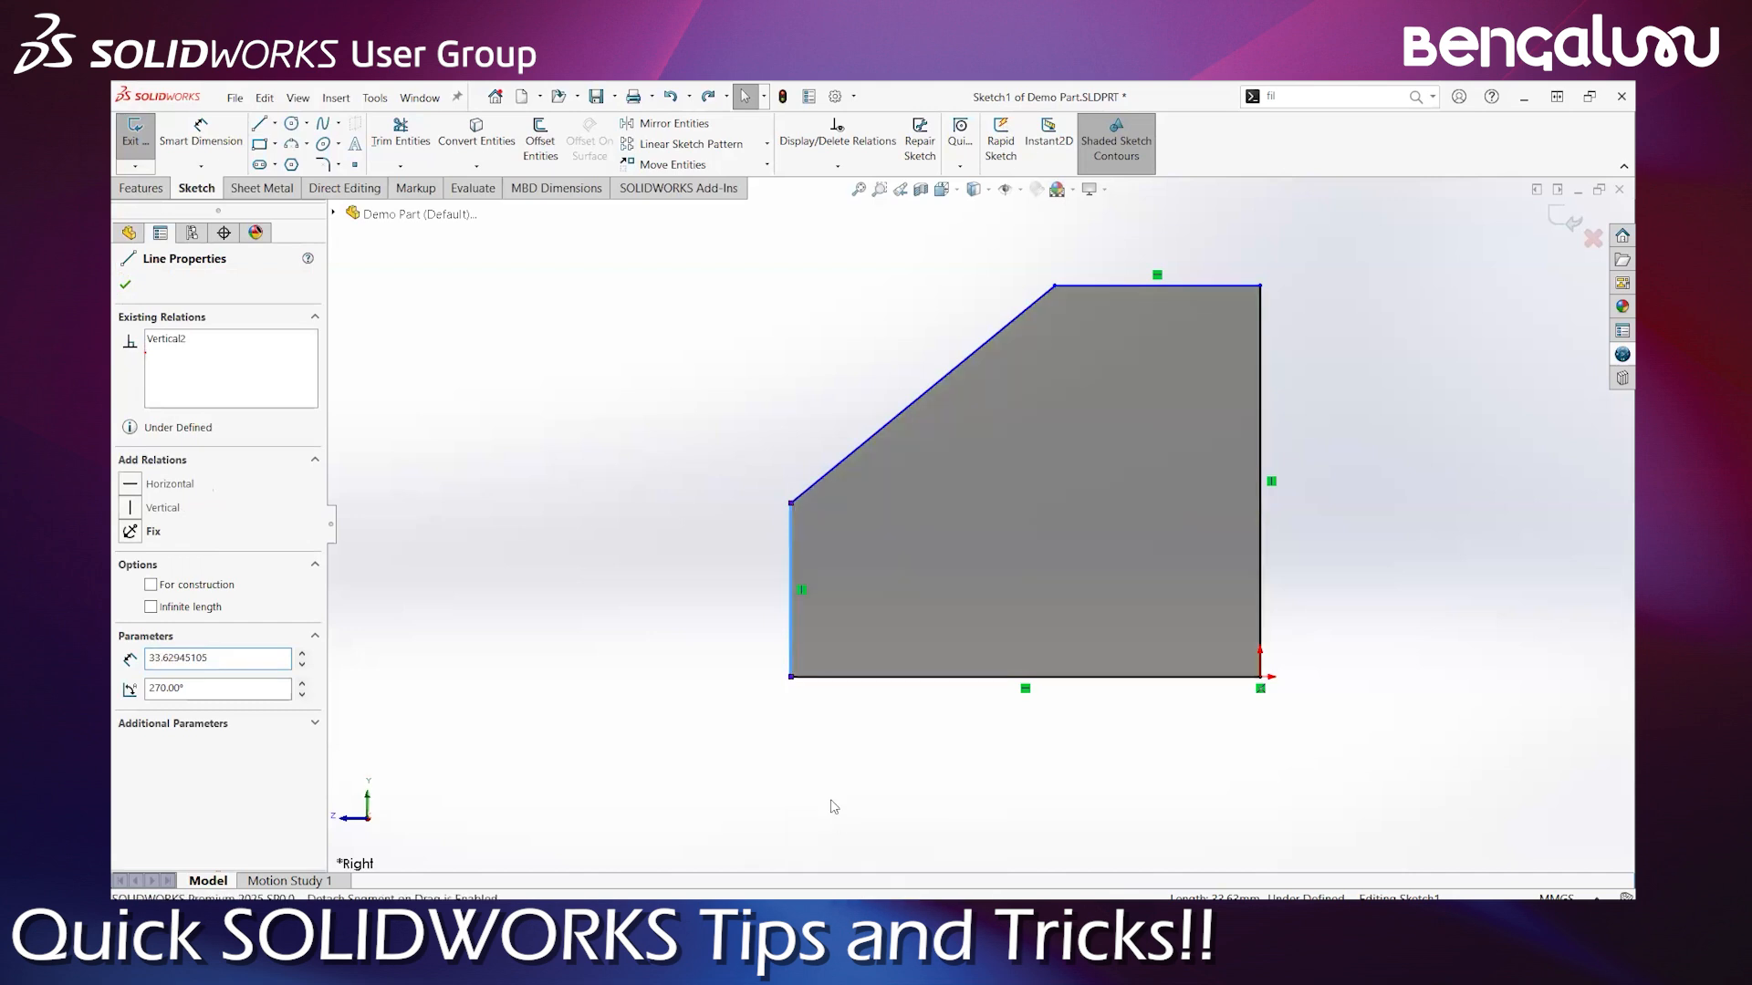
pyautogui.rightClick(792, 620)
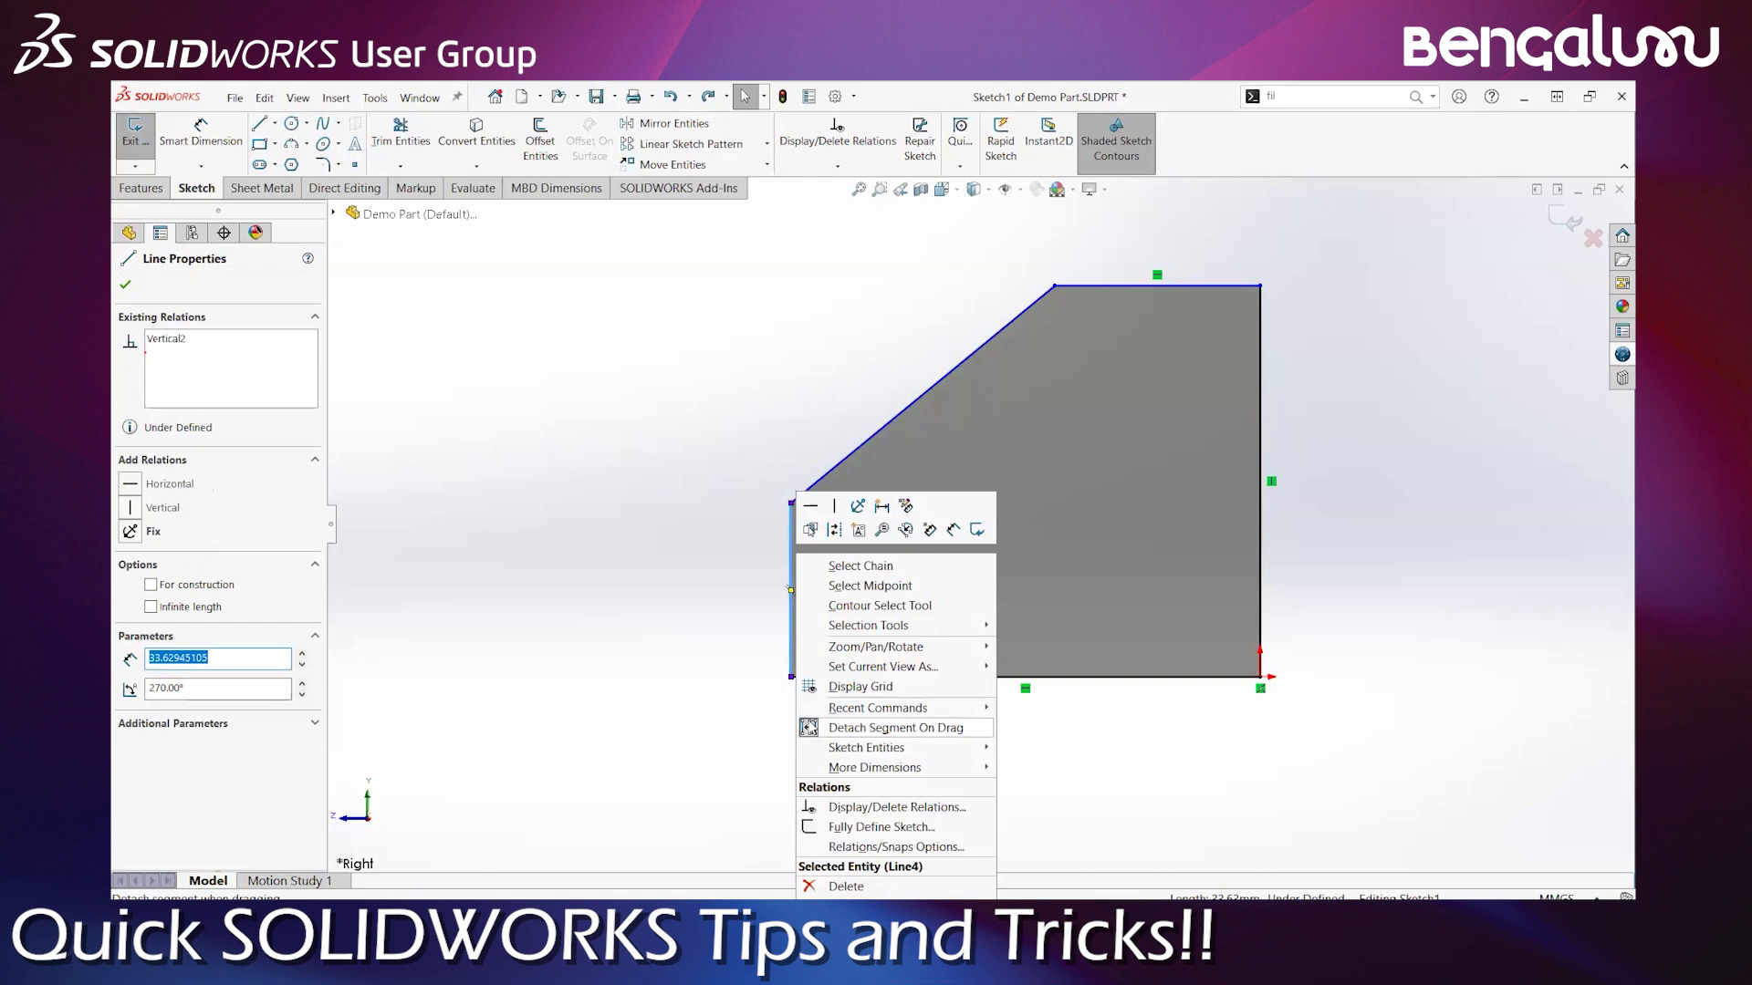
pyautogui.click(736, 742)
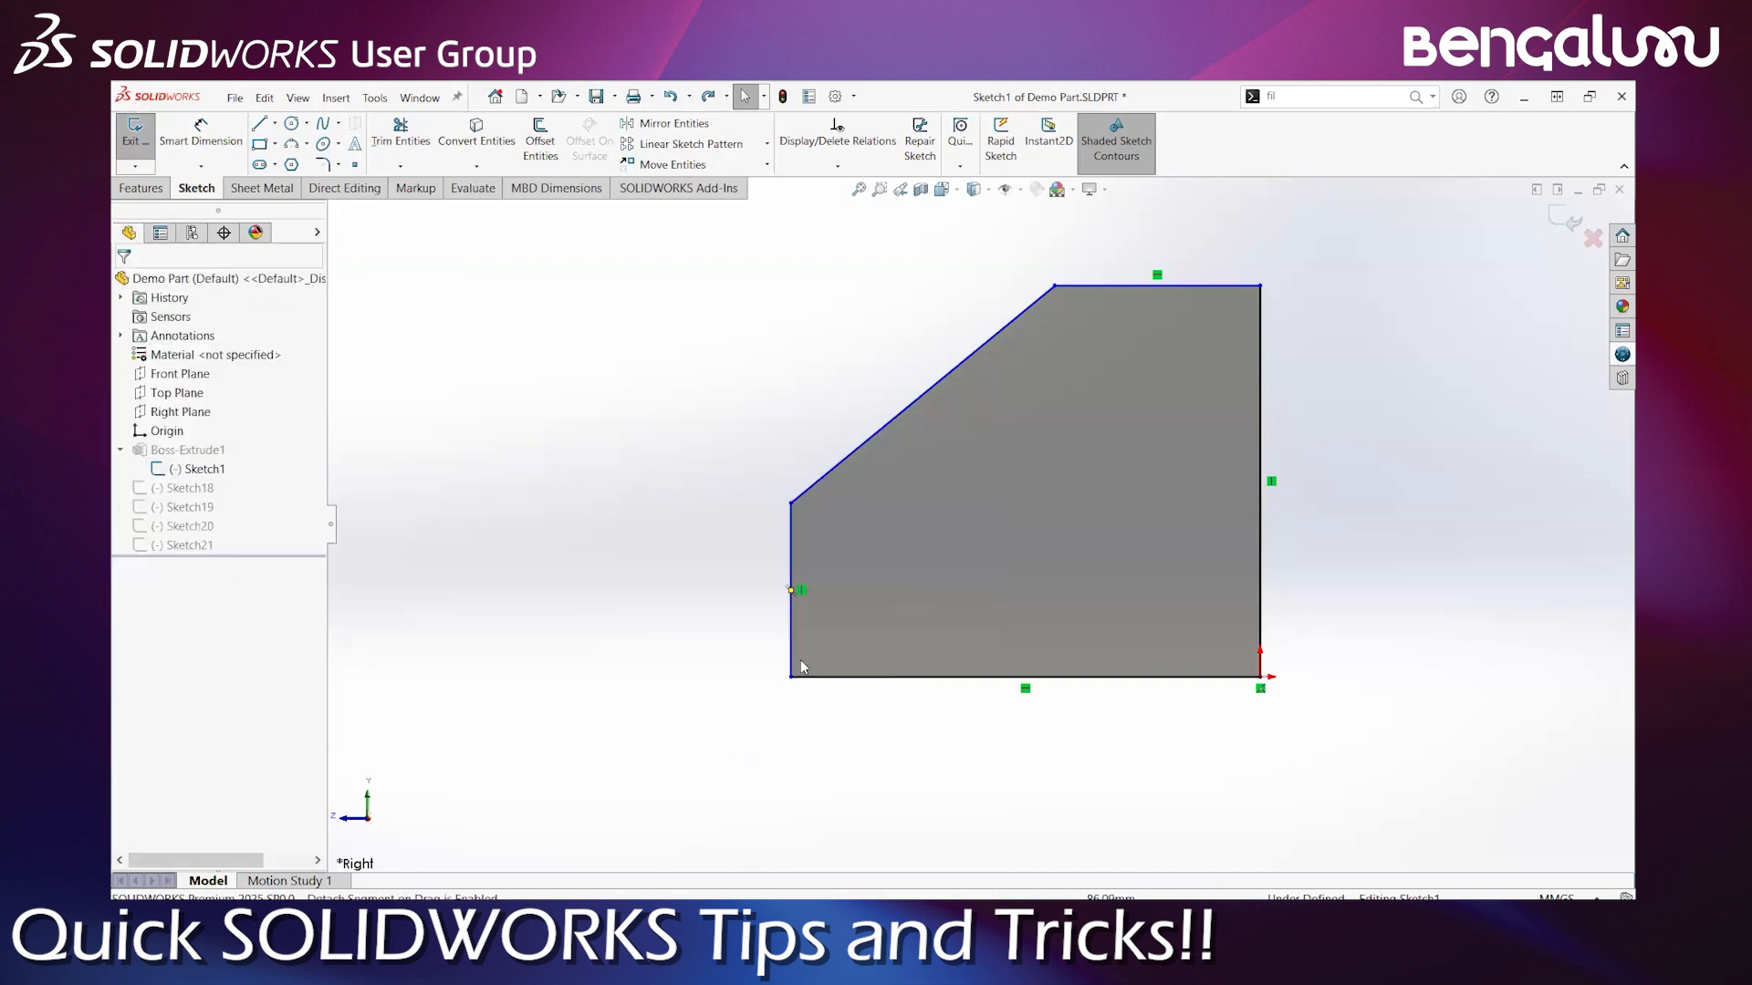
# Detach the short vertical line from the base line, move its lower endpoint to about X -108.05, Y 1.67, and shorten it to about 11.06 mm
pyautogui.click(791, 679)
pyautogui.moveTo(791, 678)
pyautogui.mouseDown()
pyautogui.moveTo(648, 673)
pyautogui.moveTo(684, 703)
pyautogui.moveTo(708, 697)
pyautogui.mouseUp()
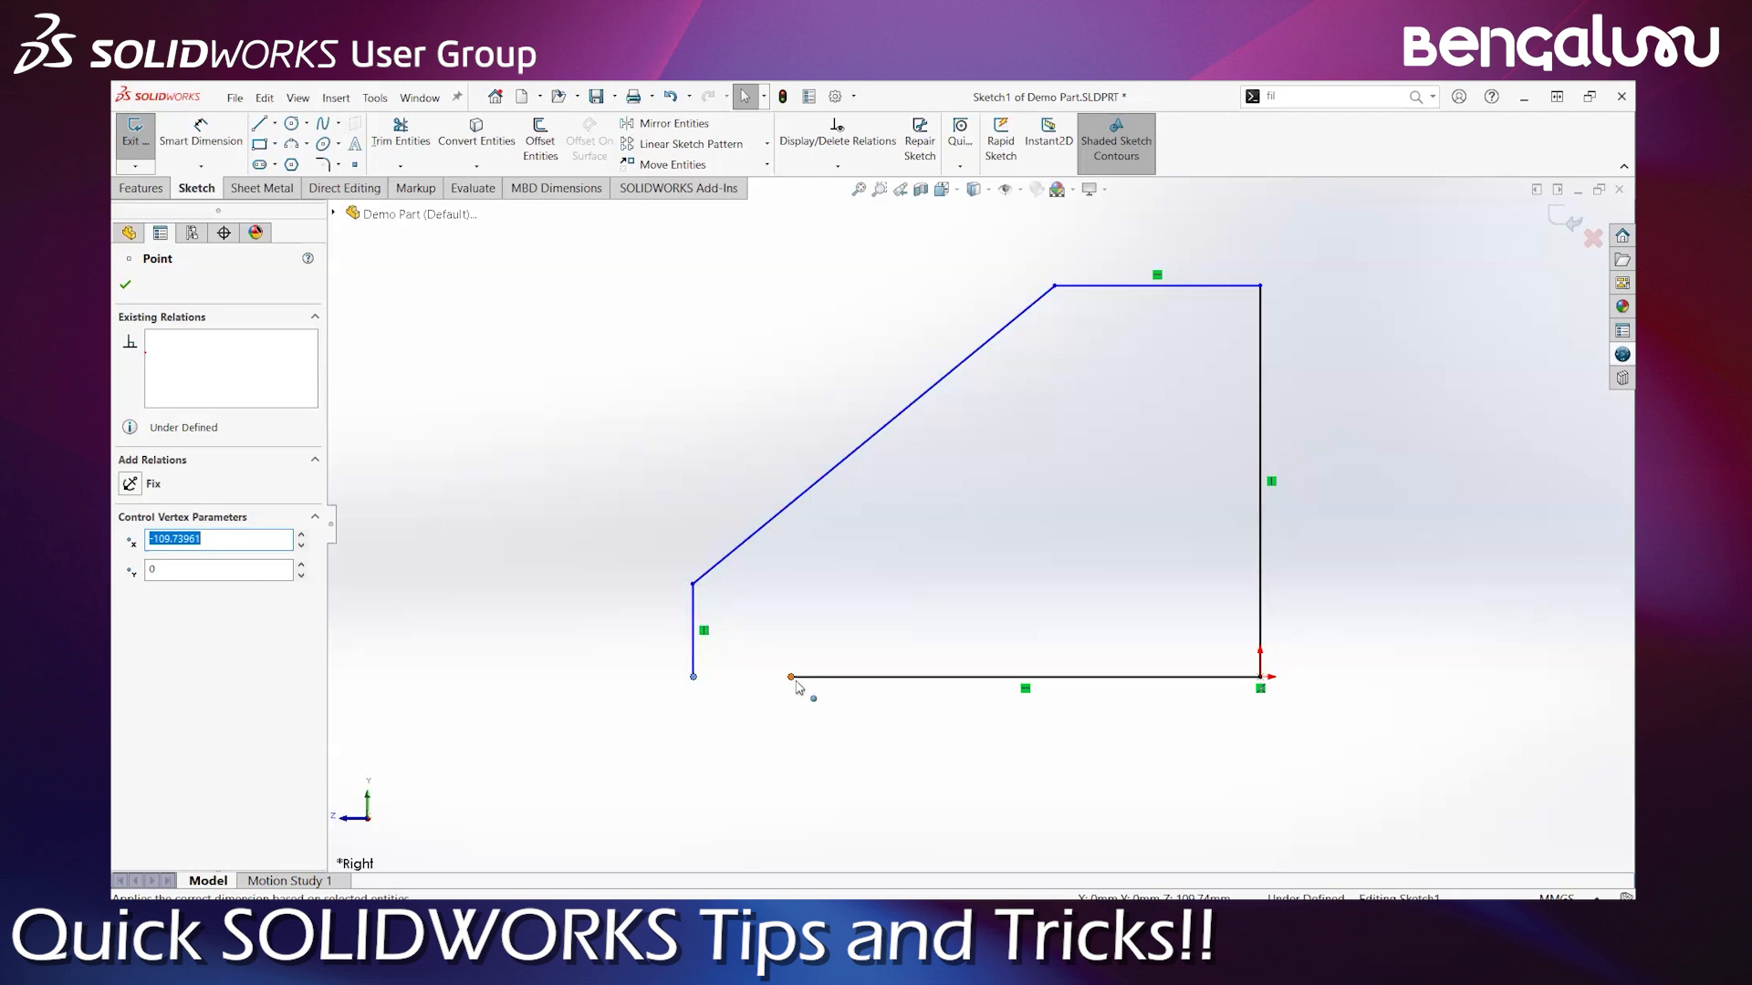
pyautogui.click(693, 624)
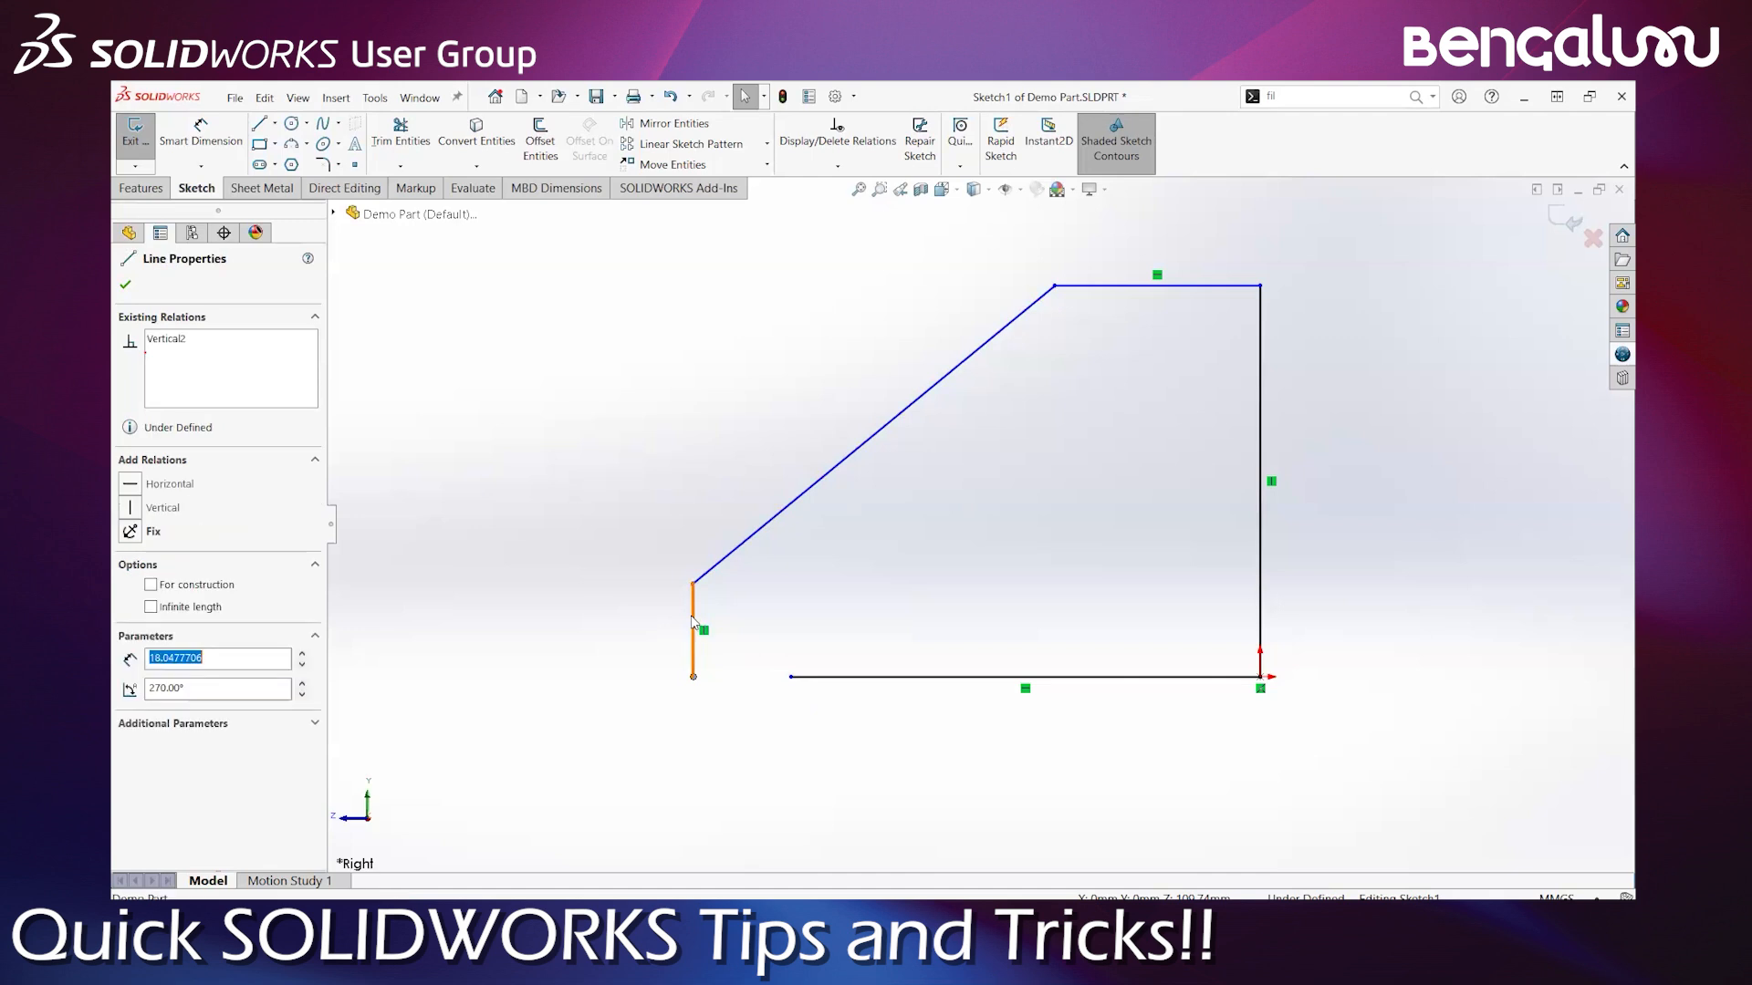
pyautogui.rightClick(693, 628)
pyautogui.click(684, 708)
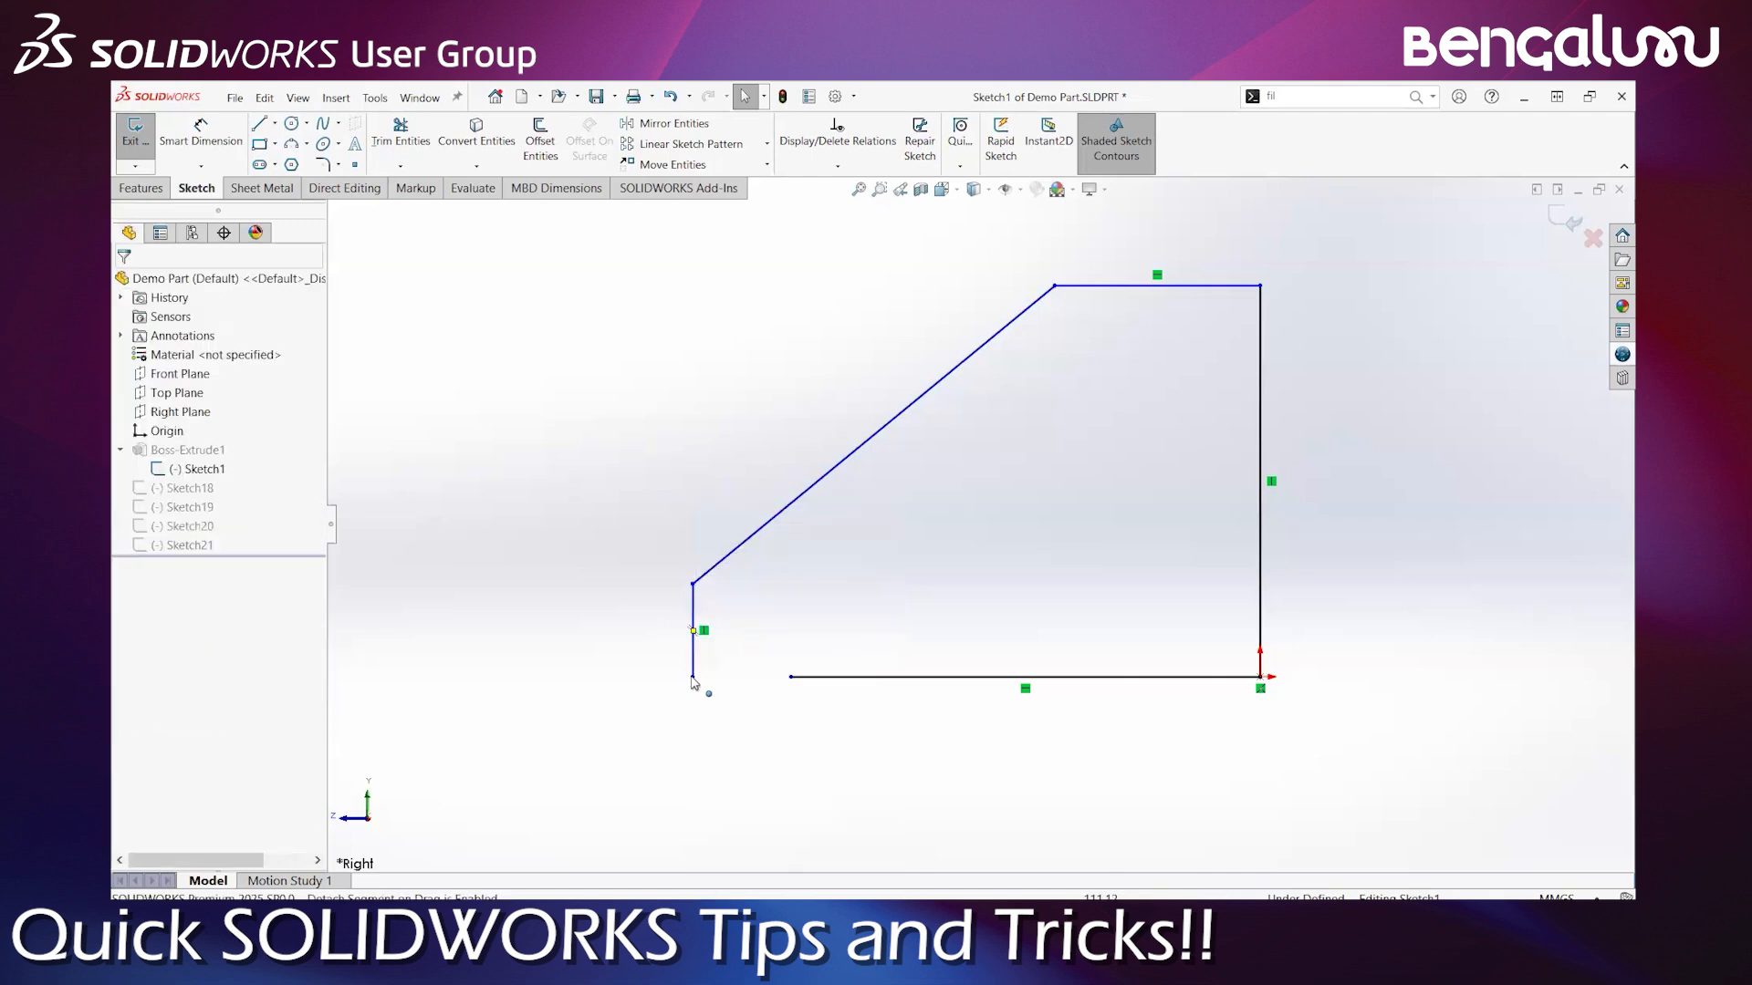
pyautogui.moveTo(694, 678)
pyautogui.mouseDown()
pyautogui.moveTo(790, 681)
pyautogui.moveTo(702, 670)
pyautogui.mouseUp()
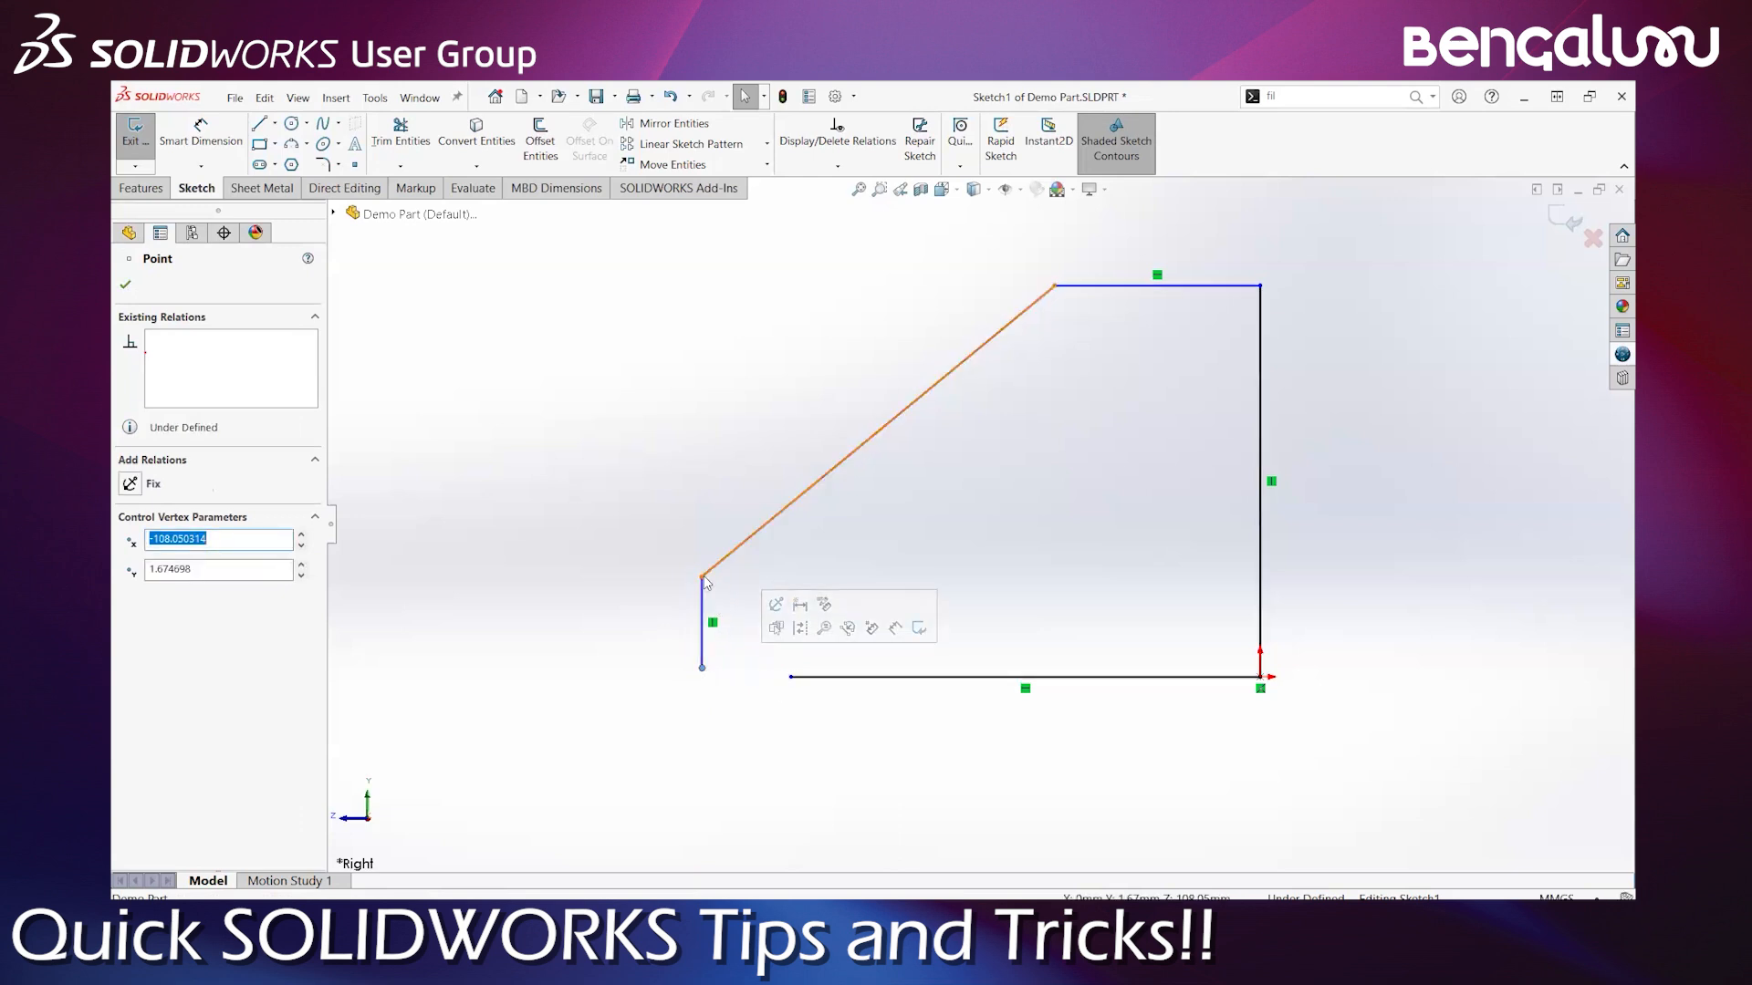
pyautogui.moveTo(705, 588); pyautogui.dragTo(730, 609)
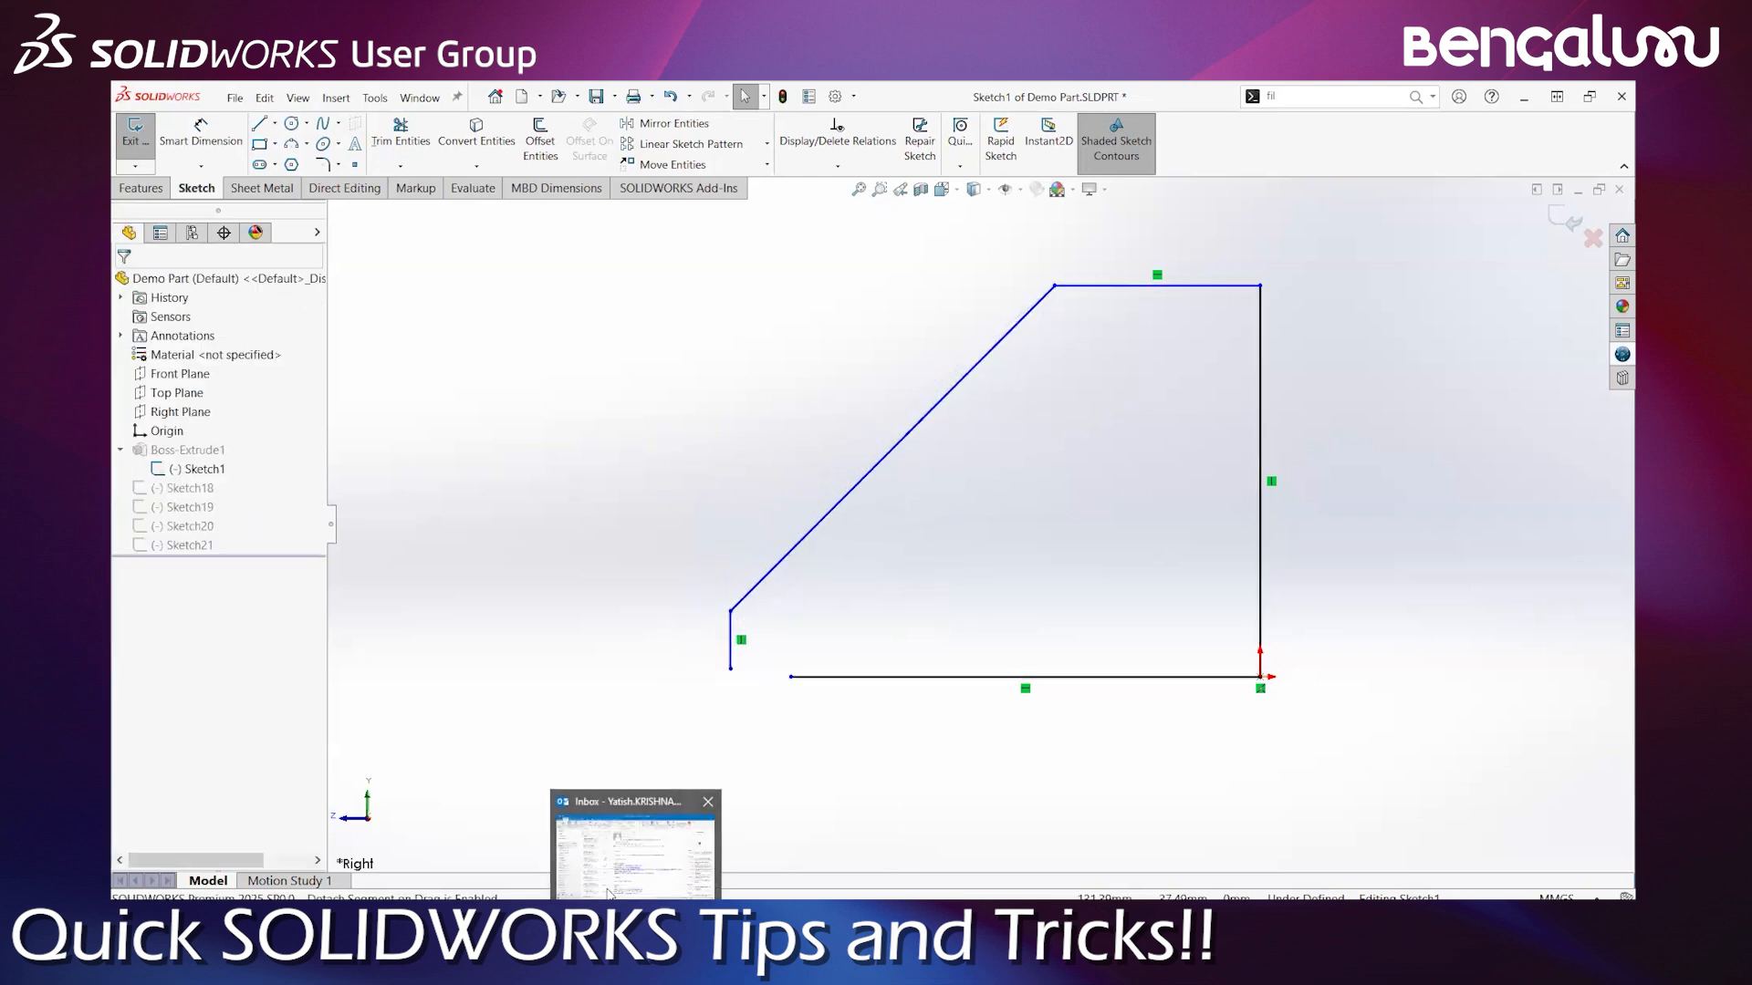
# Turn off Detach Segment On Drag for the short vertical line
pyautogui.click(731, 644)
pyautogui.rightClick(730, 643)
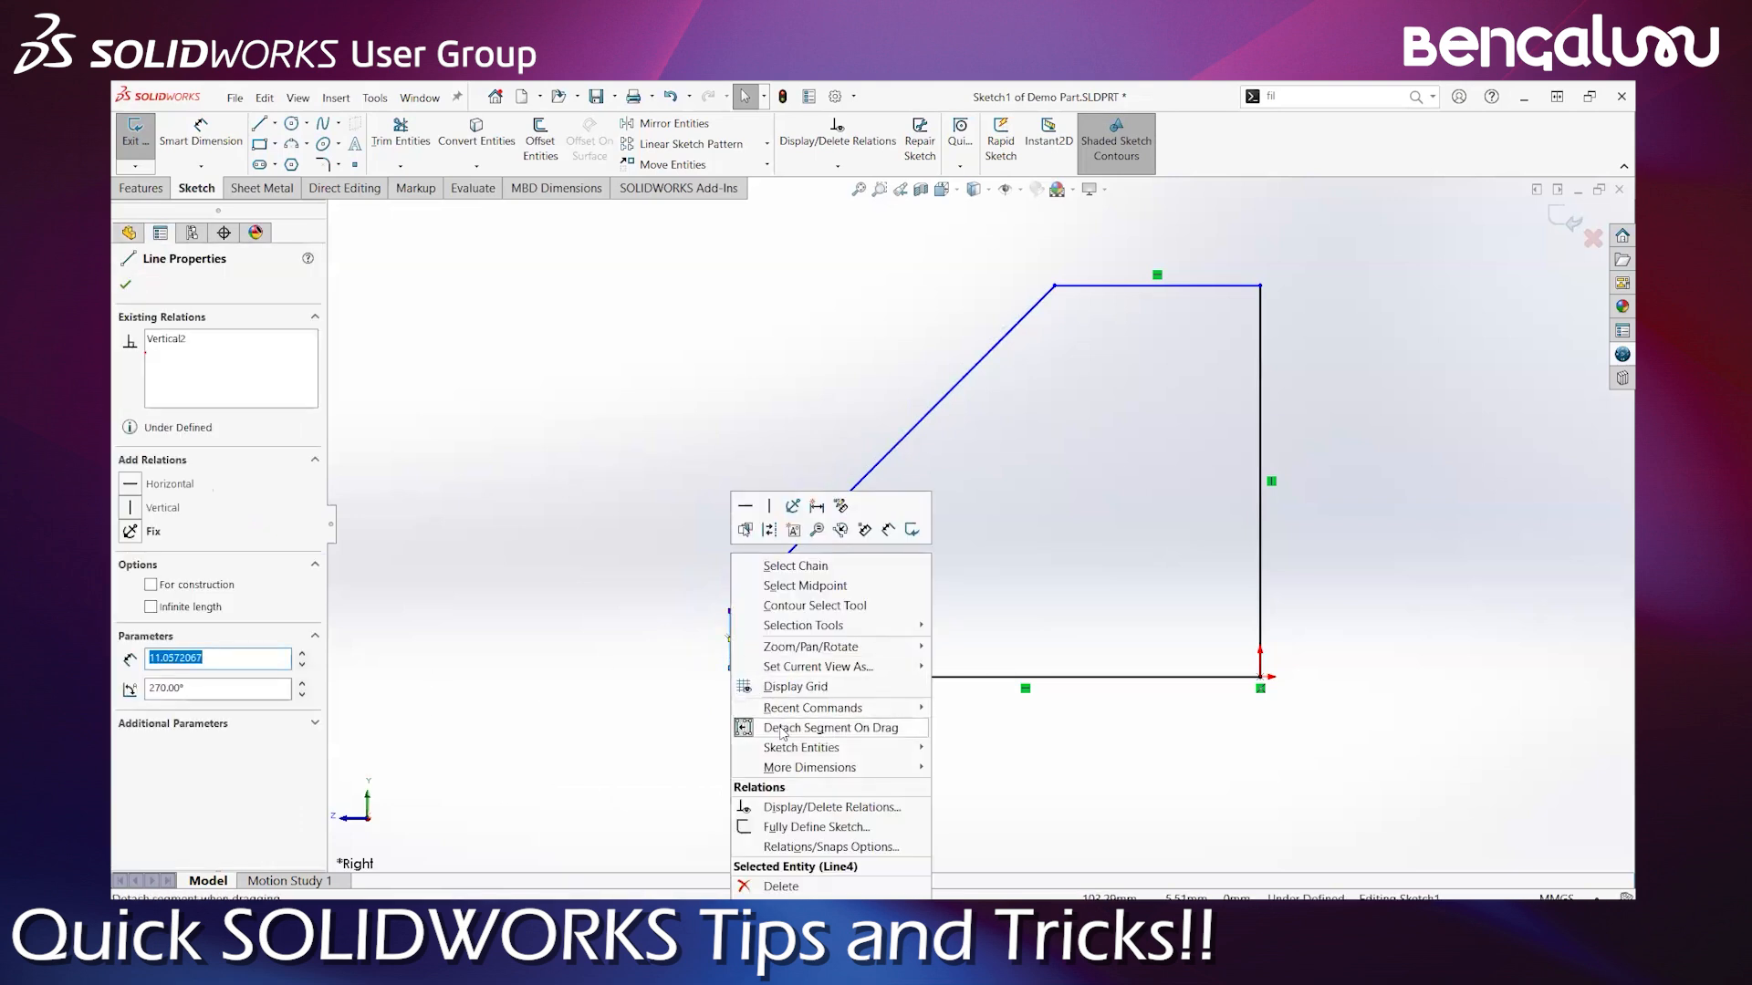
pyautogui.click(781, 729)
pyautogui.click(429, 682)
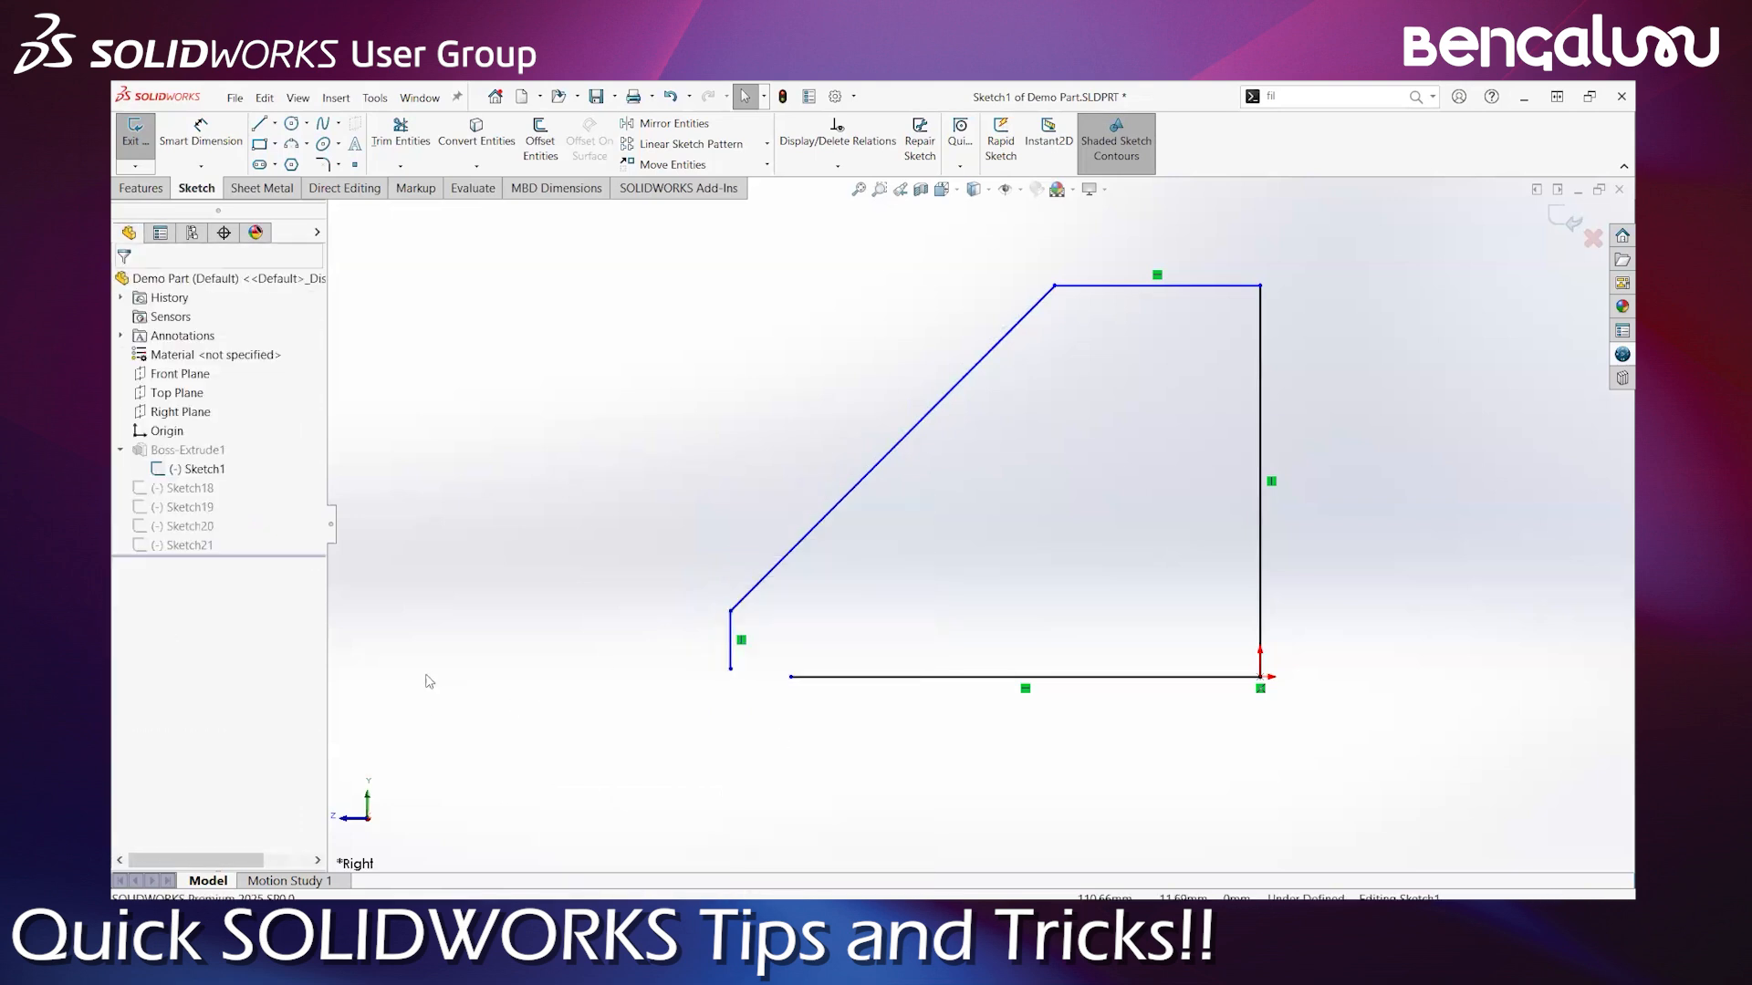
pyautogui.scroll(3, 1036, 559)
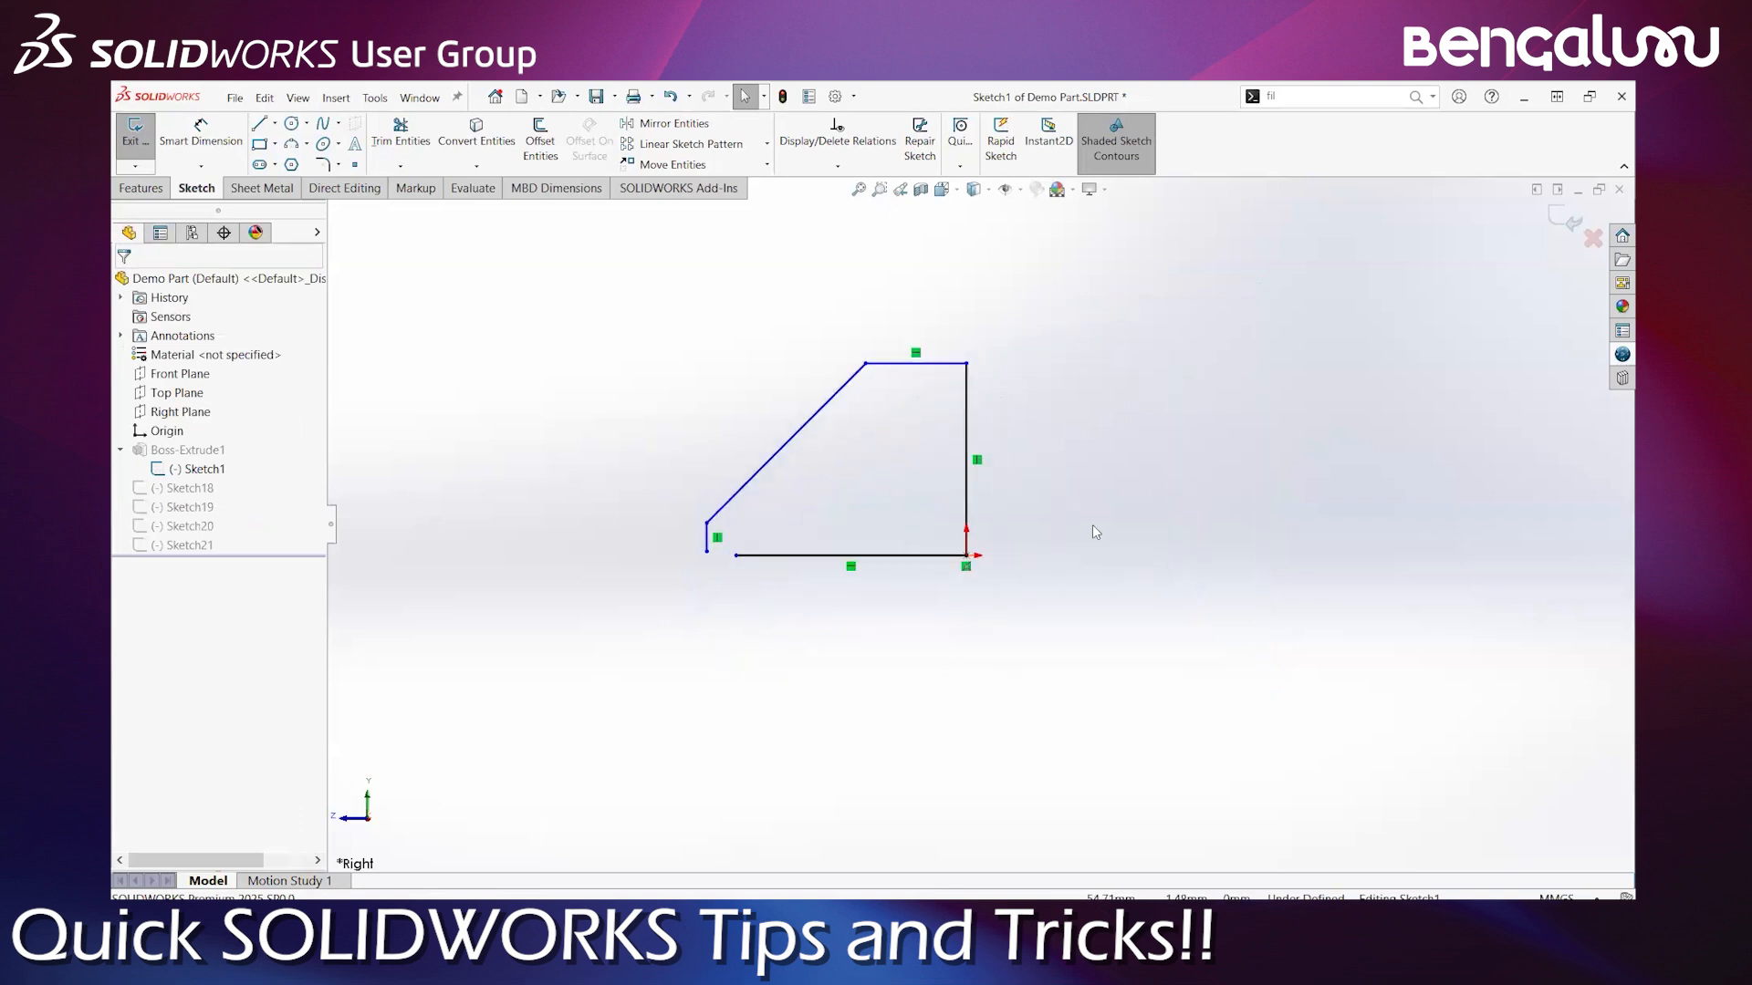
pyautogui.scroll(-2, 1135, 458)
pyautogui.scroll(1, 1133, 453)
pyautogui.scroll(-1, 1133, 454)
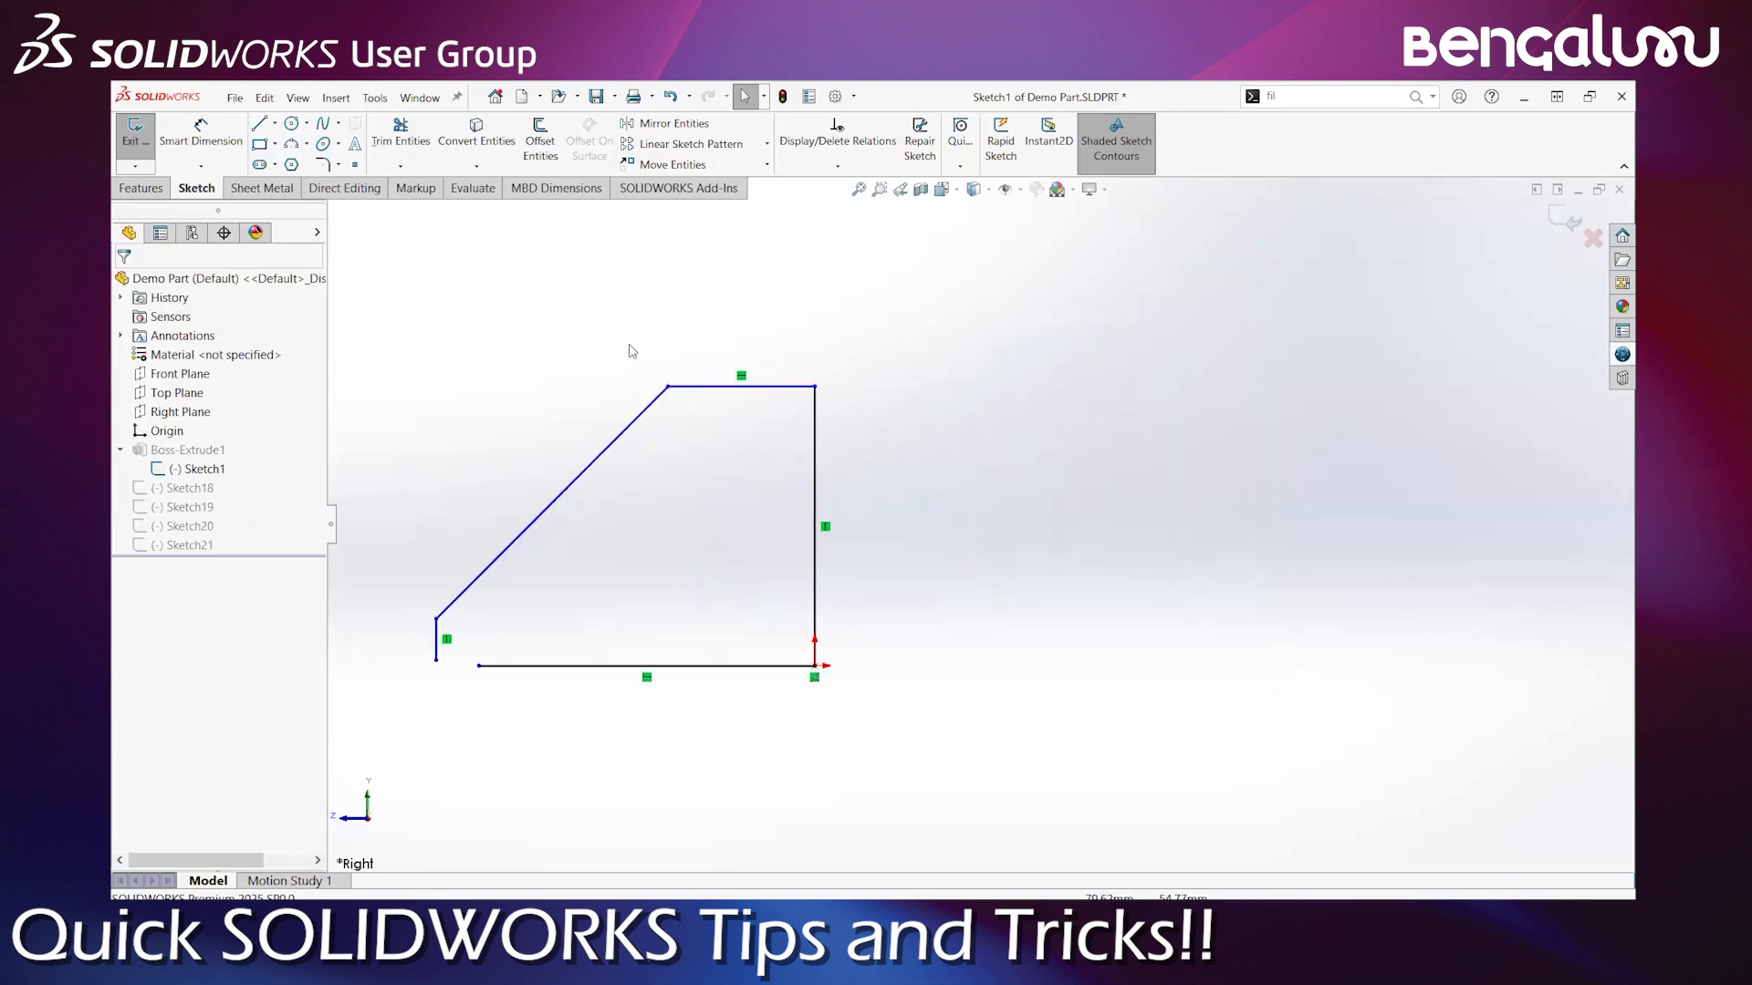
pyautogui.scroll(1, 904, 595)
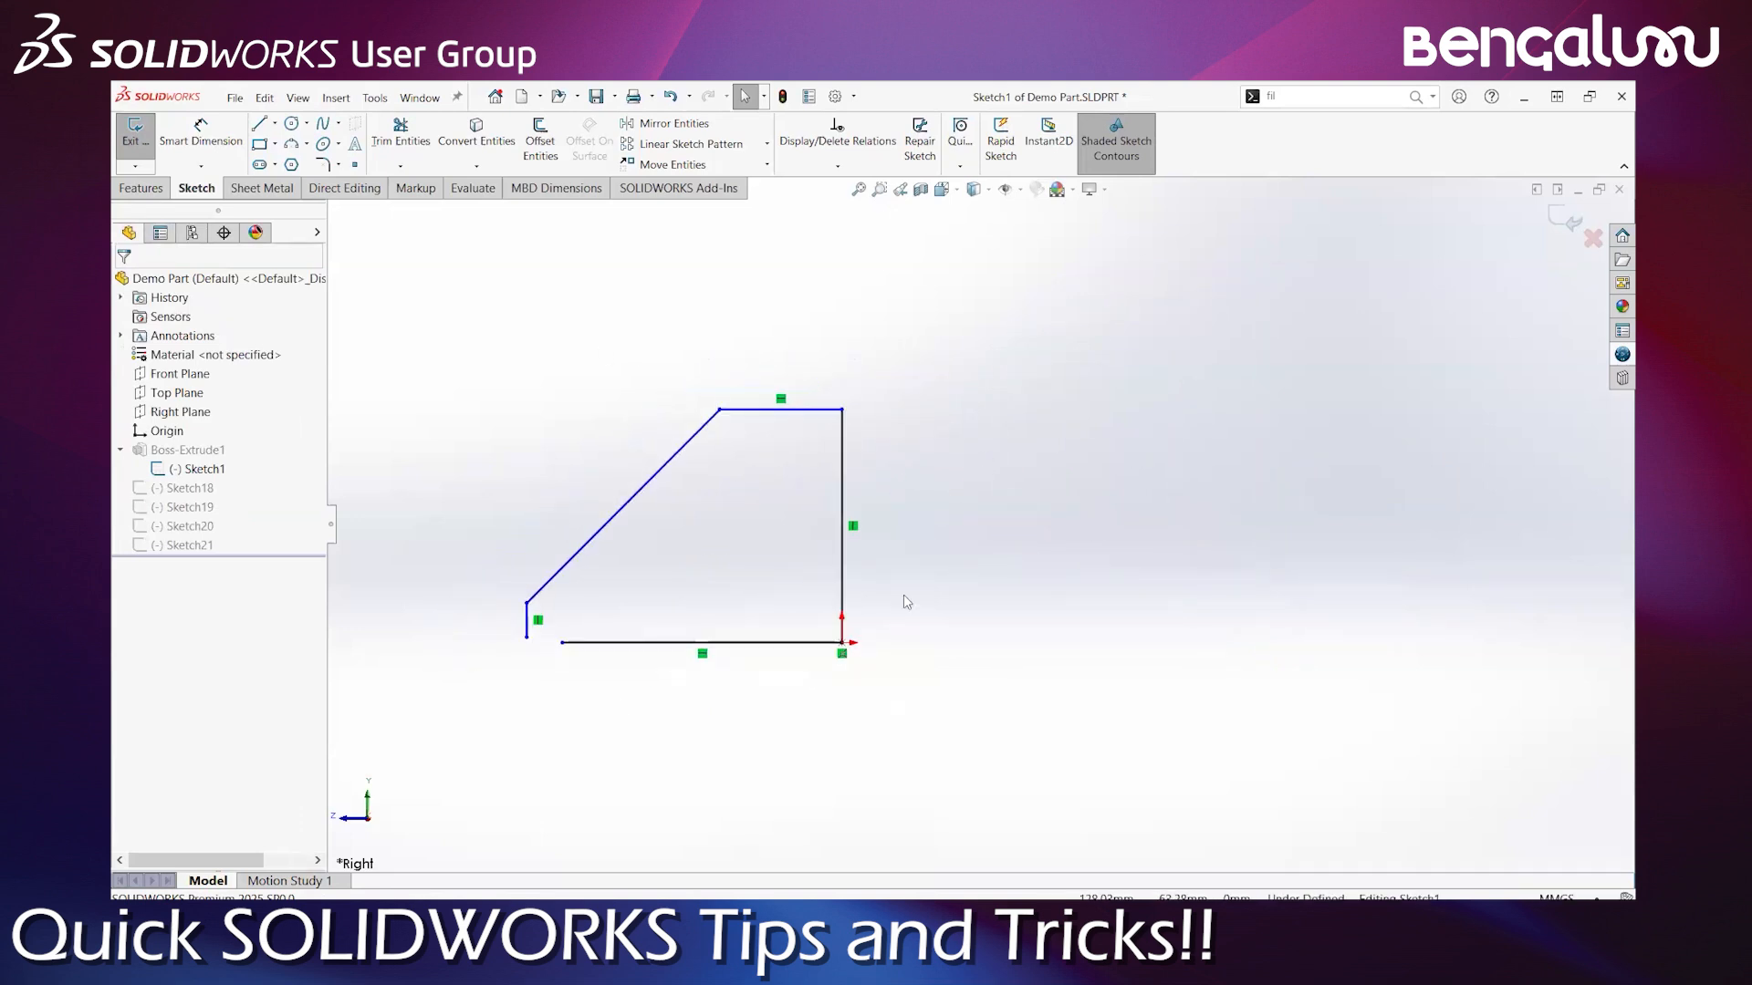
pyautogui.scroll(-2, 885, 579)
pyautogui.press('l')
pyautogui.click(870, 602)
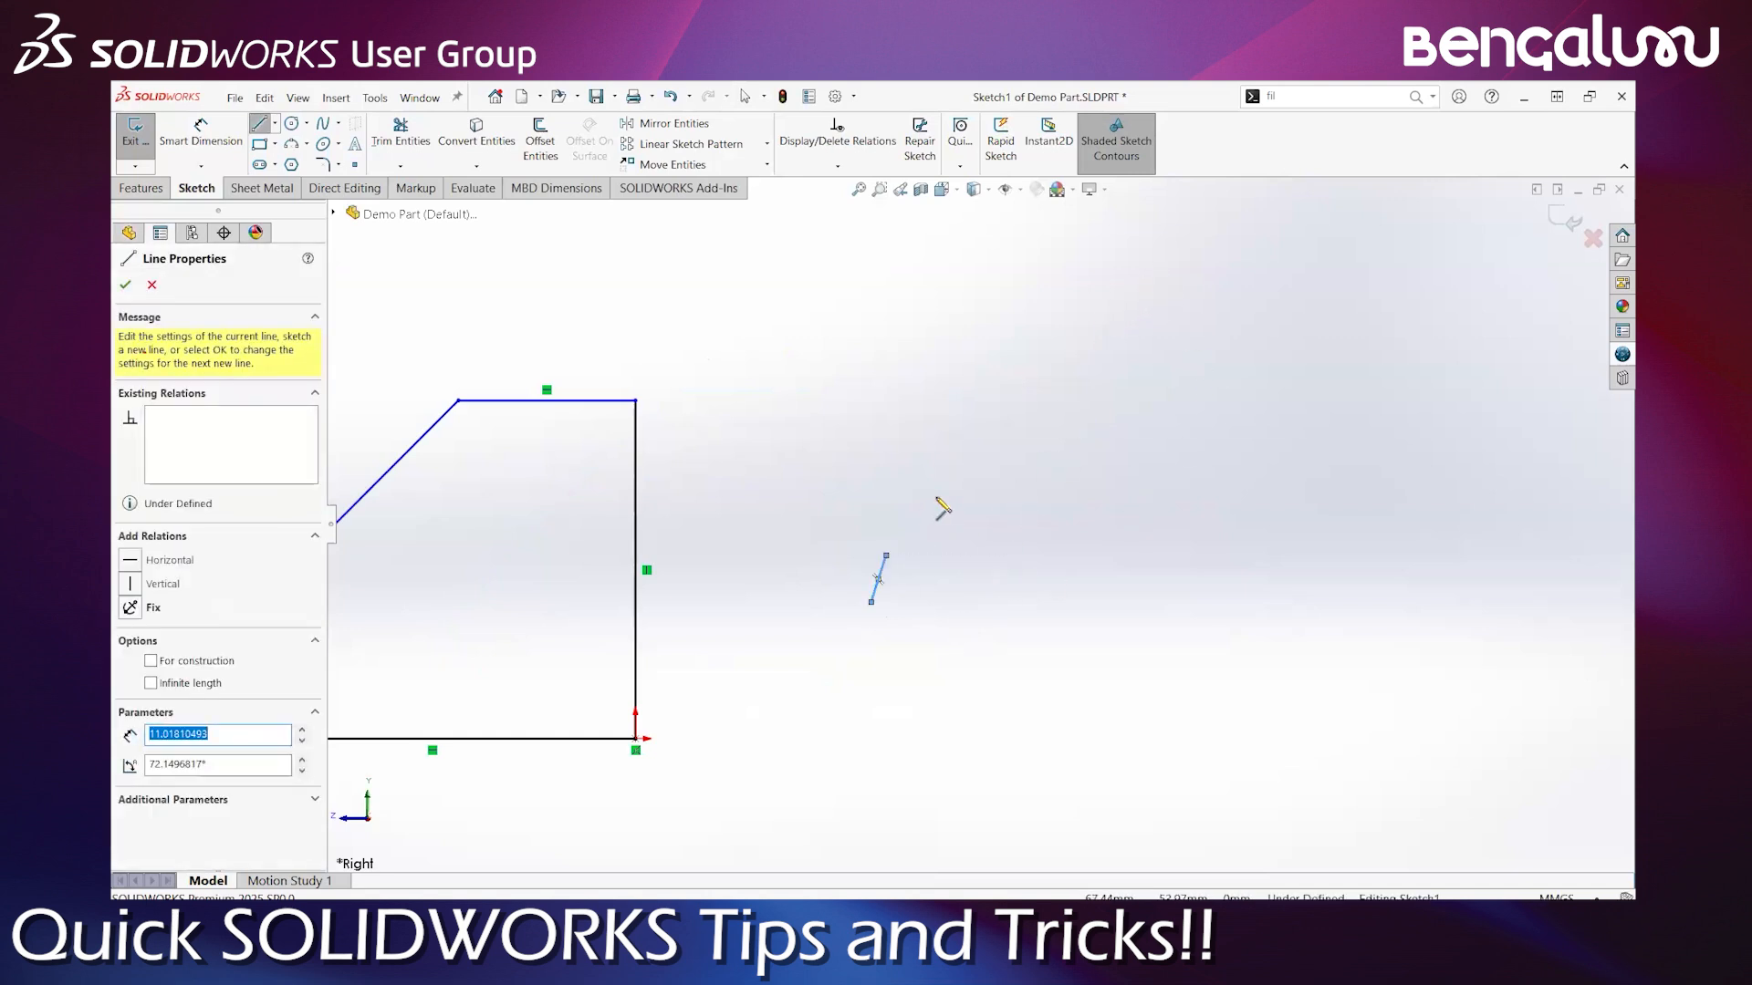
pyautogui.press('Escape')
pyautogui.press('Escape')
pyautogui.hotkey('ctrl', 'z')
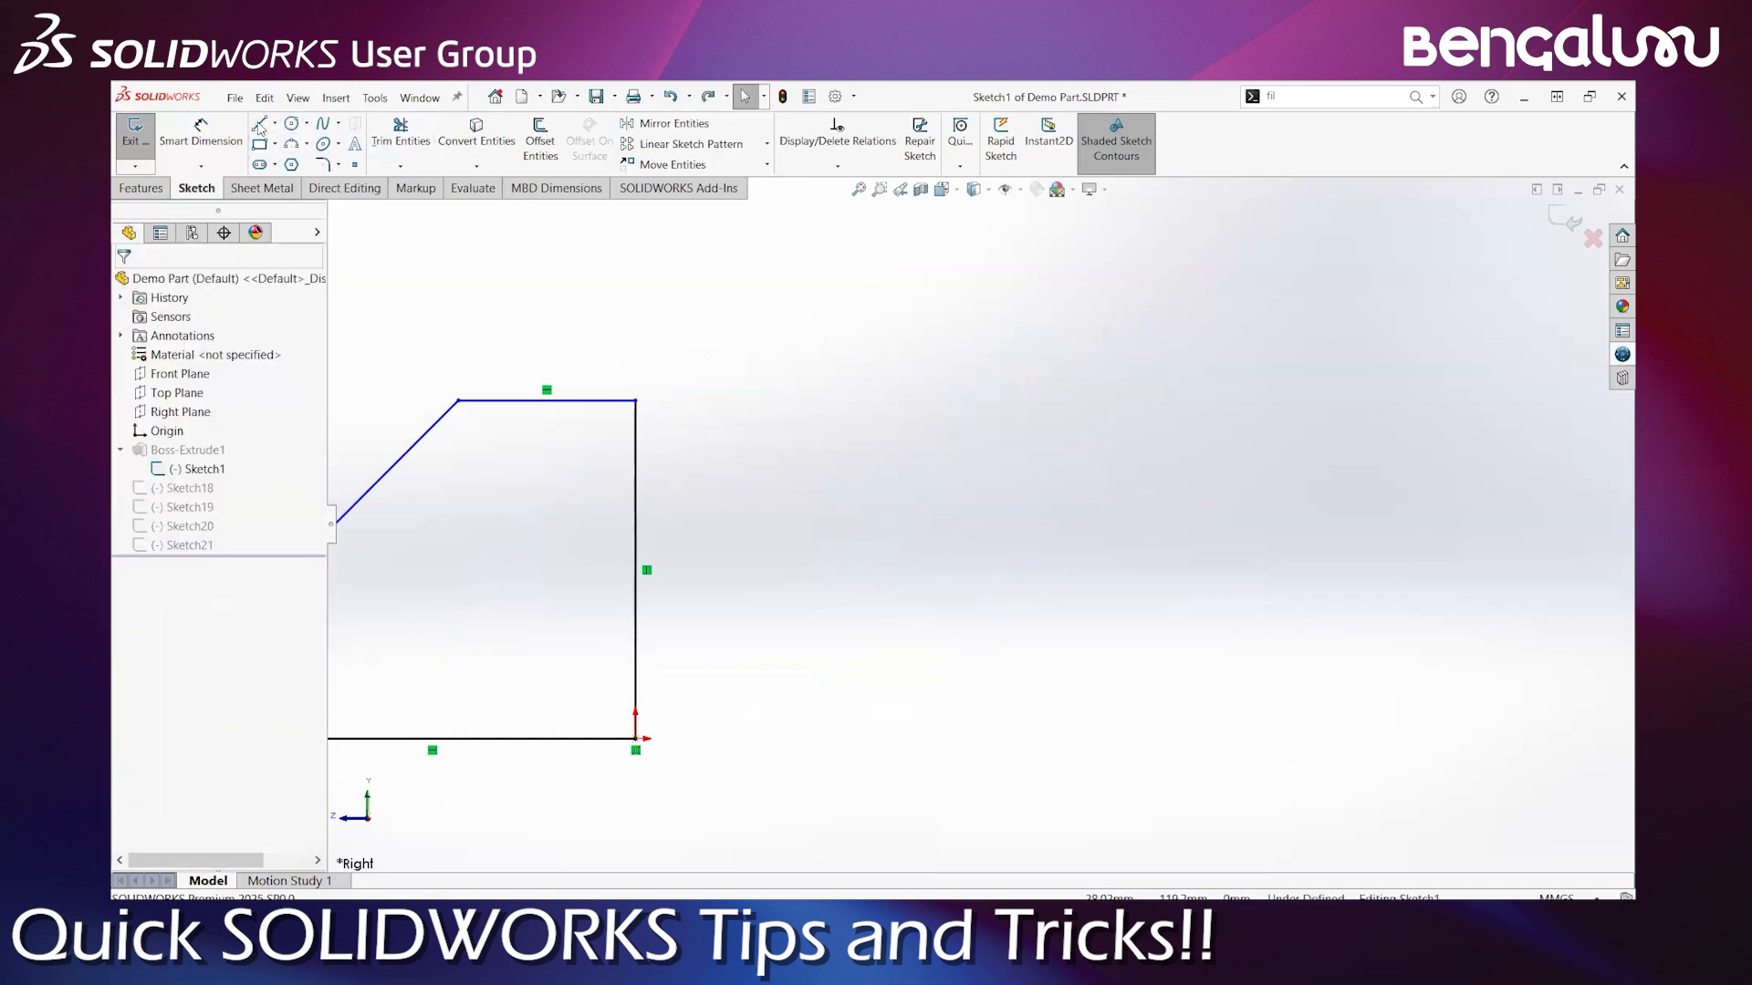
# Sketch a continuous zigzag of seven straight lines that cross one another in the empty area beside the block profile
pyautogui.press('l')
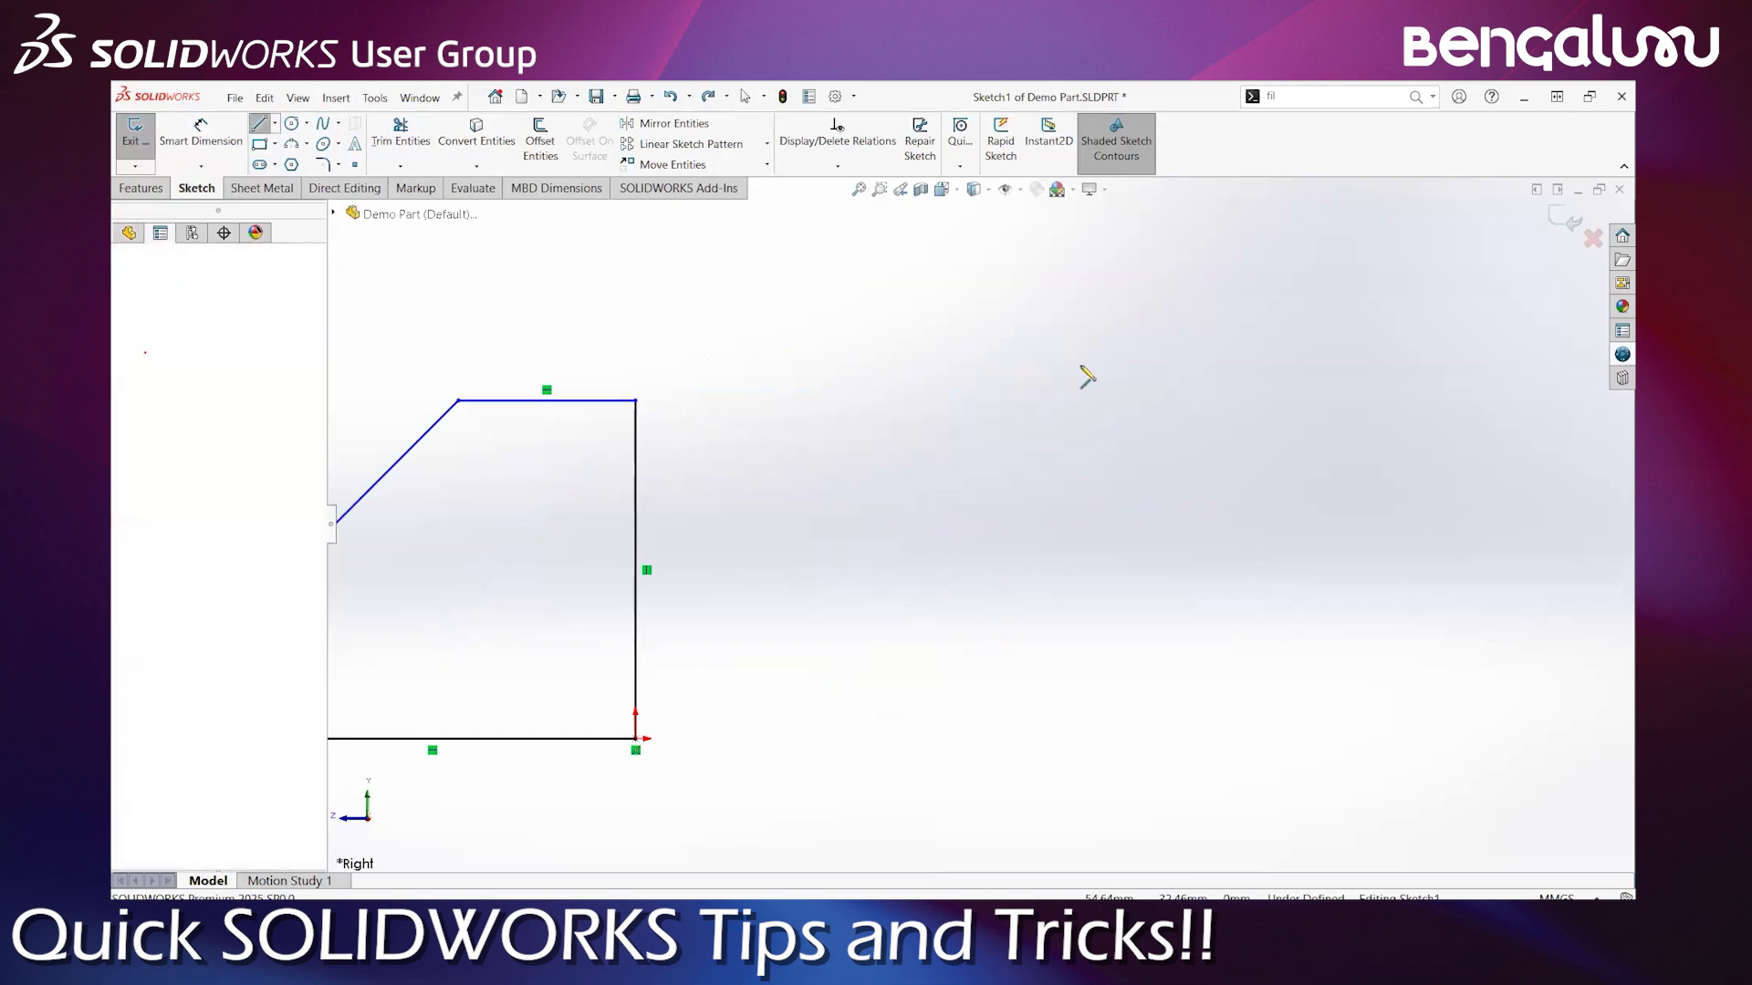
pyautogui.click(880, 594)
pyautogui.click(1141, 267)
pyautogui.click(1401, 594)
pyautogui.click(879, 364)
pyautogui.click(1350, 363)
pyautogui.click(799, 542)
pyautogui.click(1142, 407)
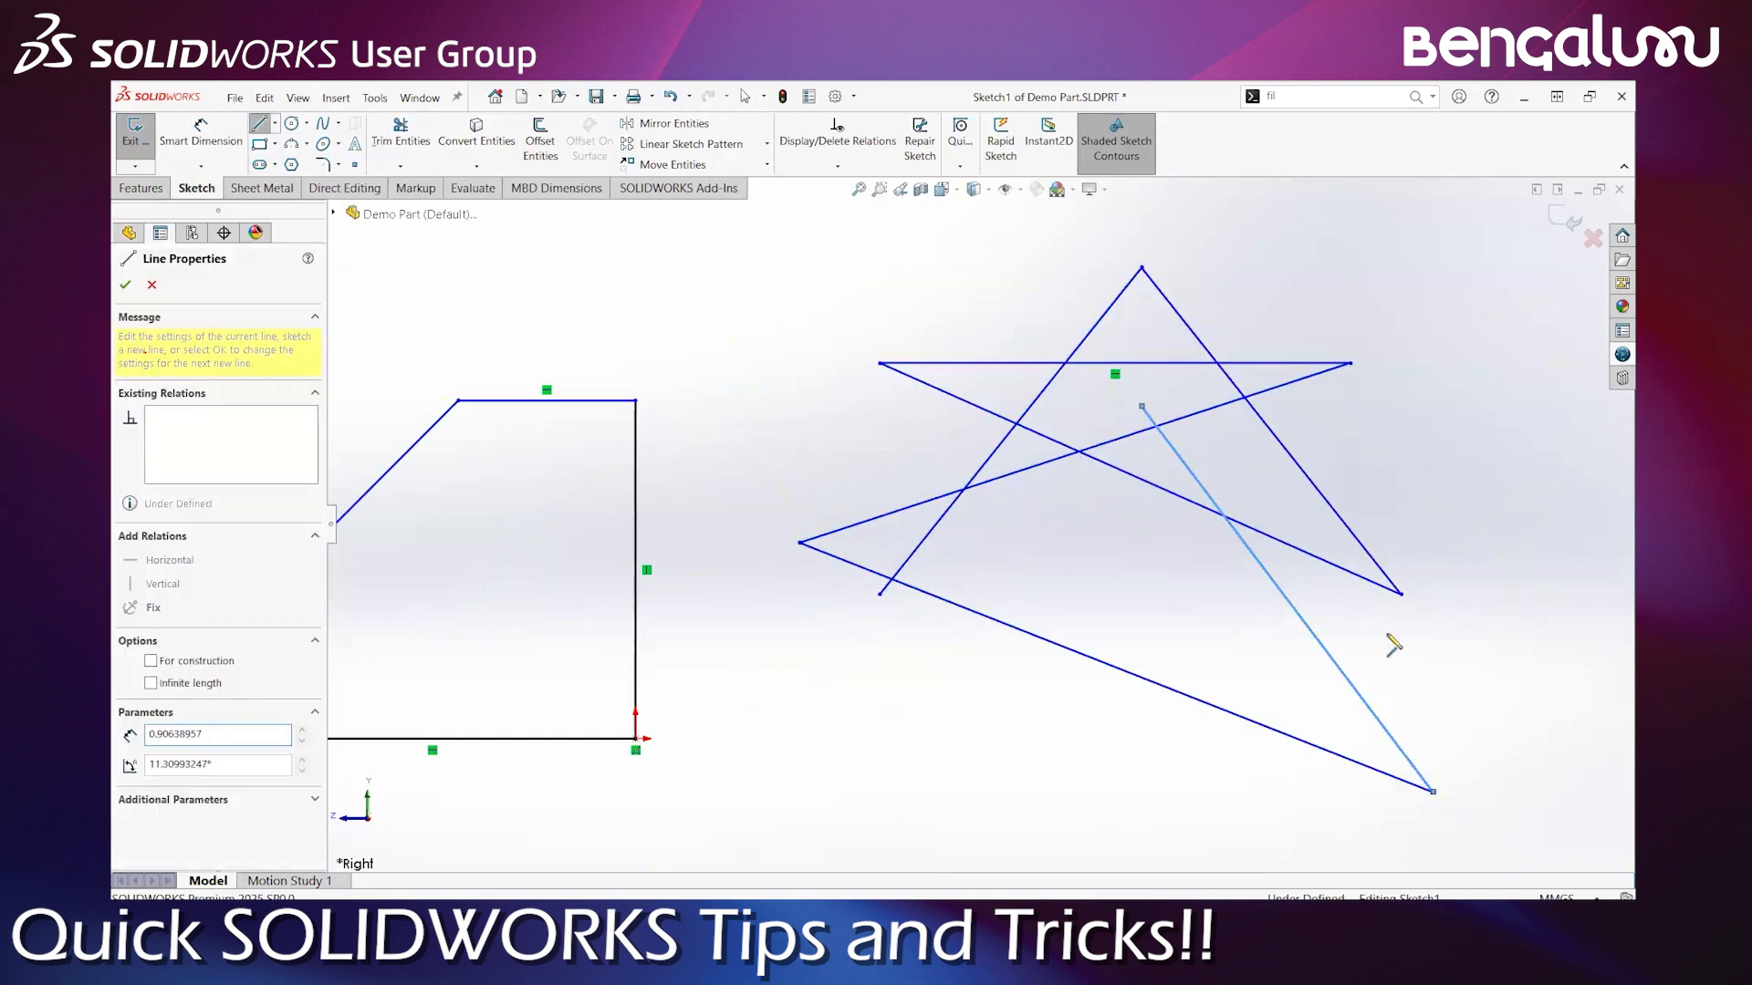
pyautogui.press('Escape')
pyautogui.press('Escape')
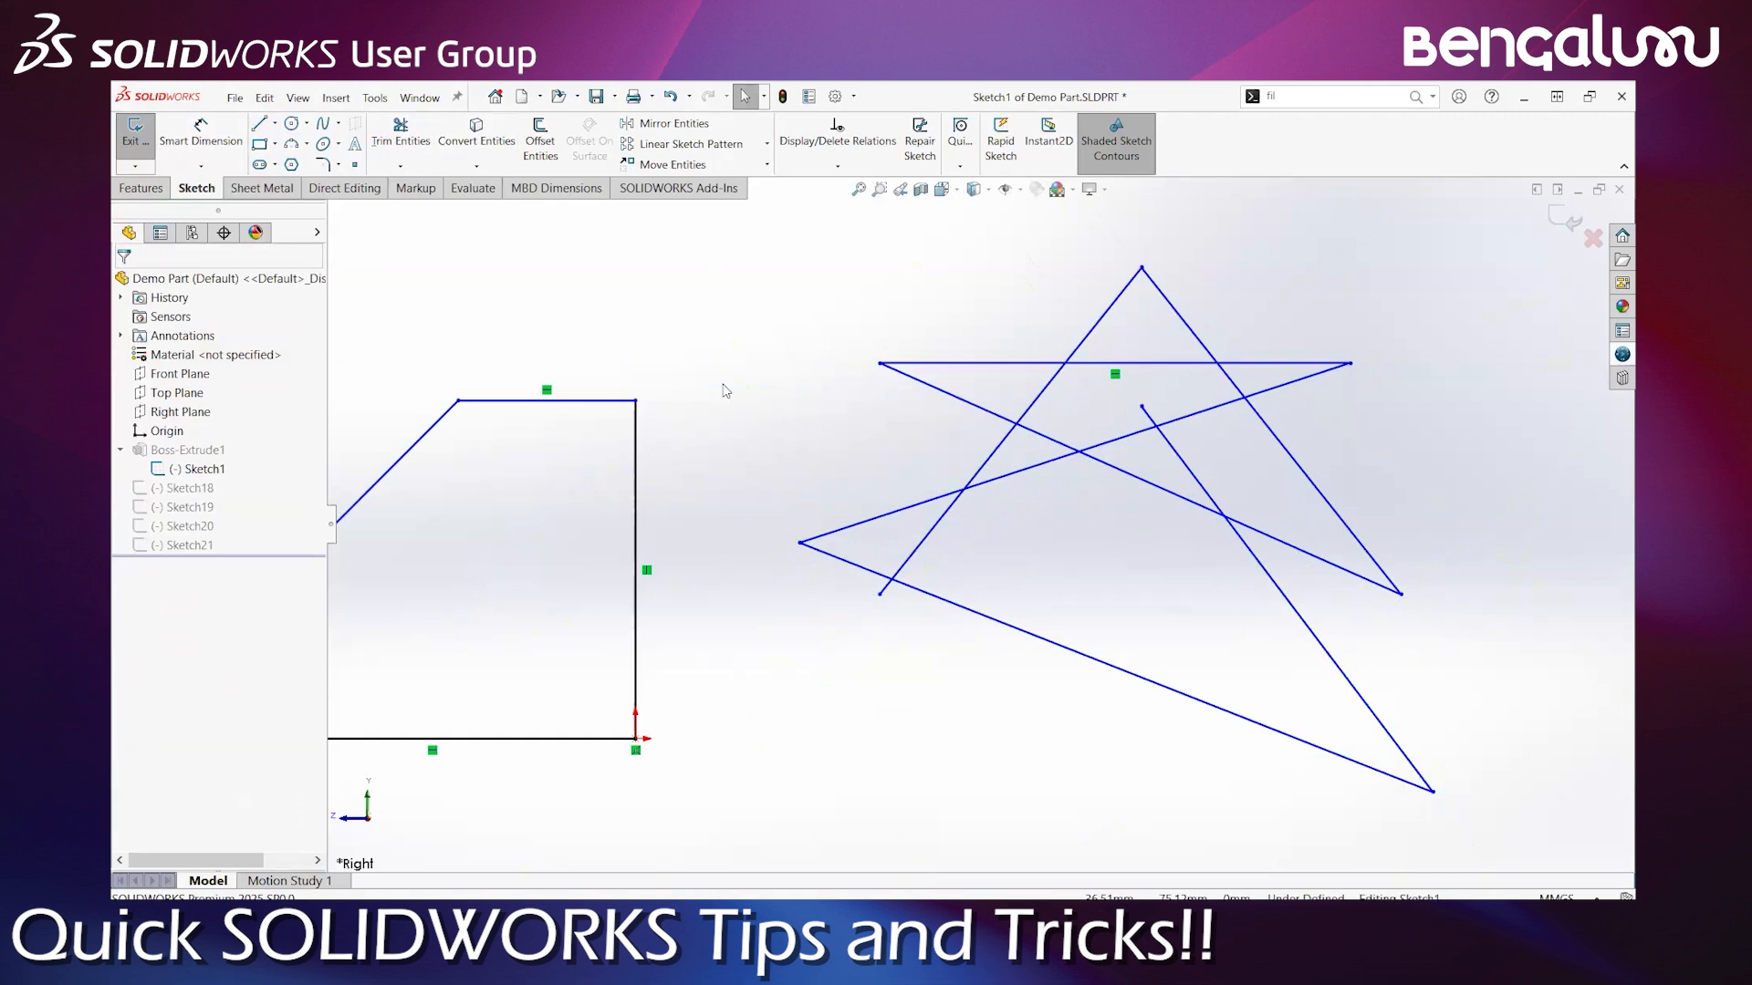
# Try Trim Entities with the Power trim option across the middle of the crossing lines, and undo the trims
pyautogui.click(406, 149)
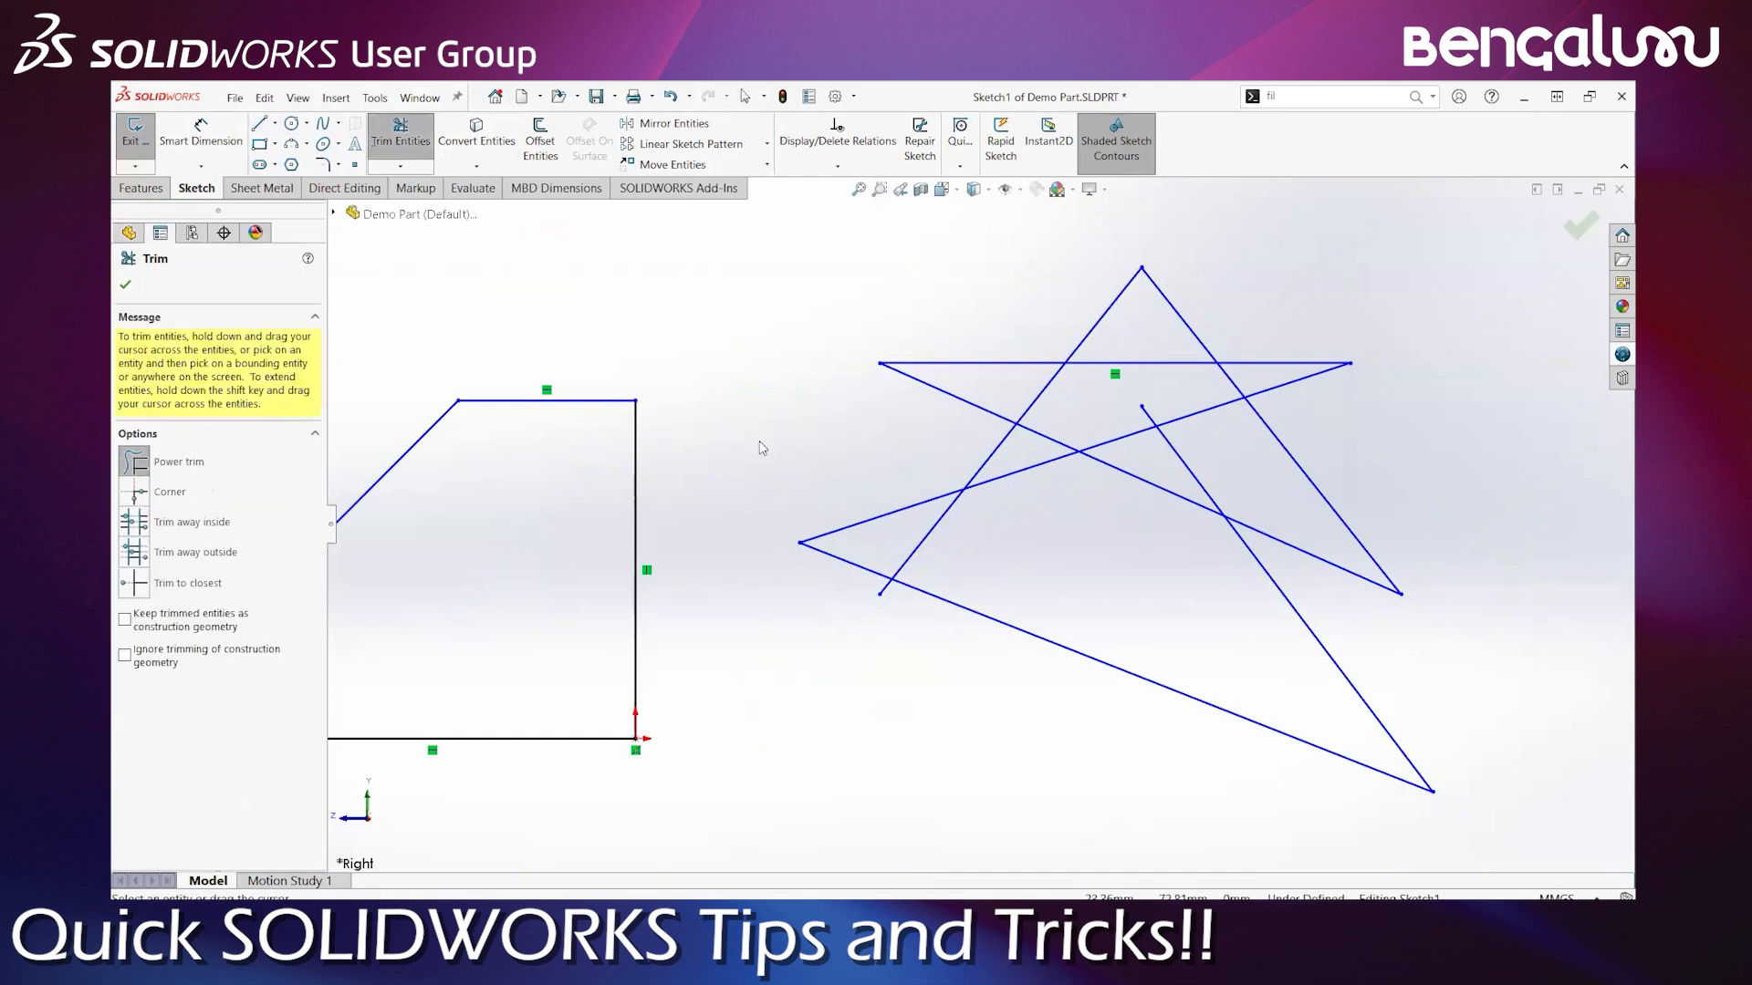
pyautogui.click(175, 468)
pyautogui.moveTo(869, 473)
pyautogui.mouseDown()
pyautogui.moveTo(883, 529)
pyautogui.moveTo(826, 573)
pyautogui.moveTo(979, 576)
pyautogui.moveTo(932, 500)
pyautogui.moveTo(1214, 473)
pyautogui.mouseUp()
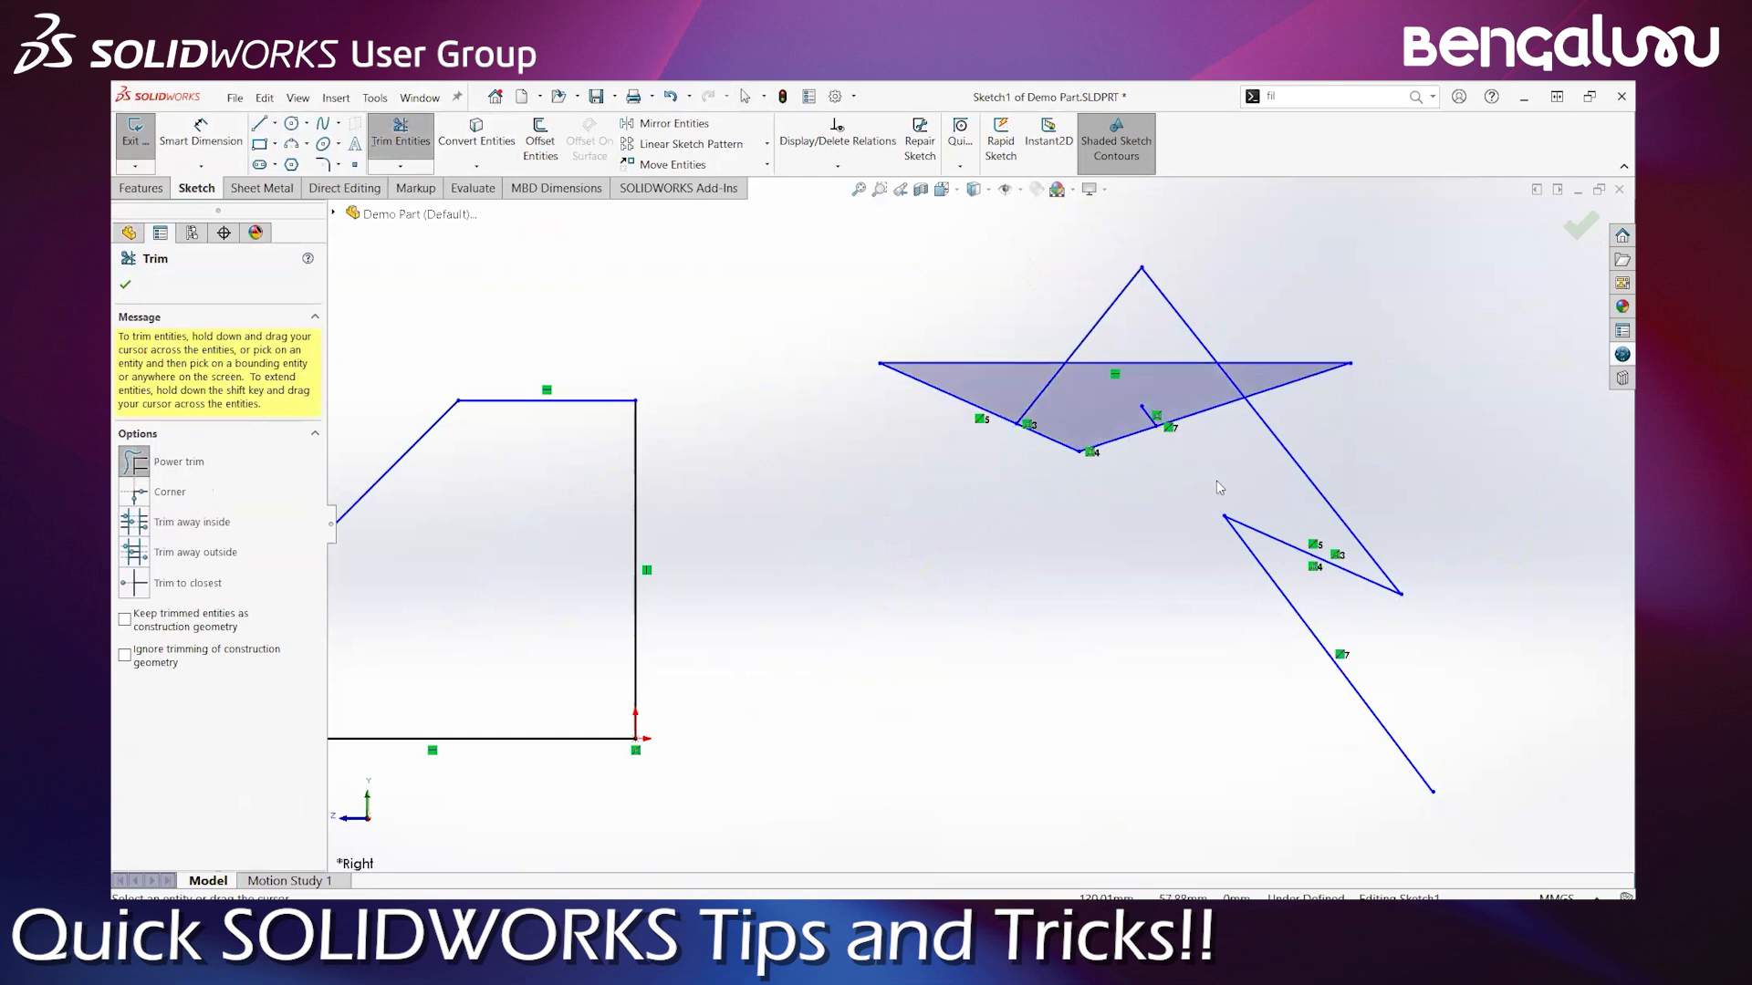
pyautogui.press('Escape')
pyautogui.hotkey('ctrl', 'z')
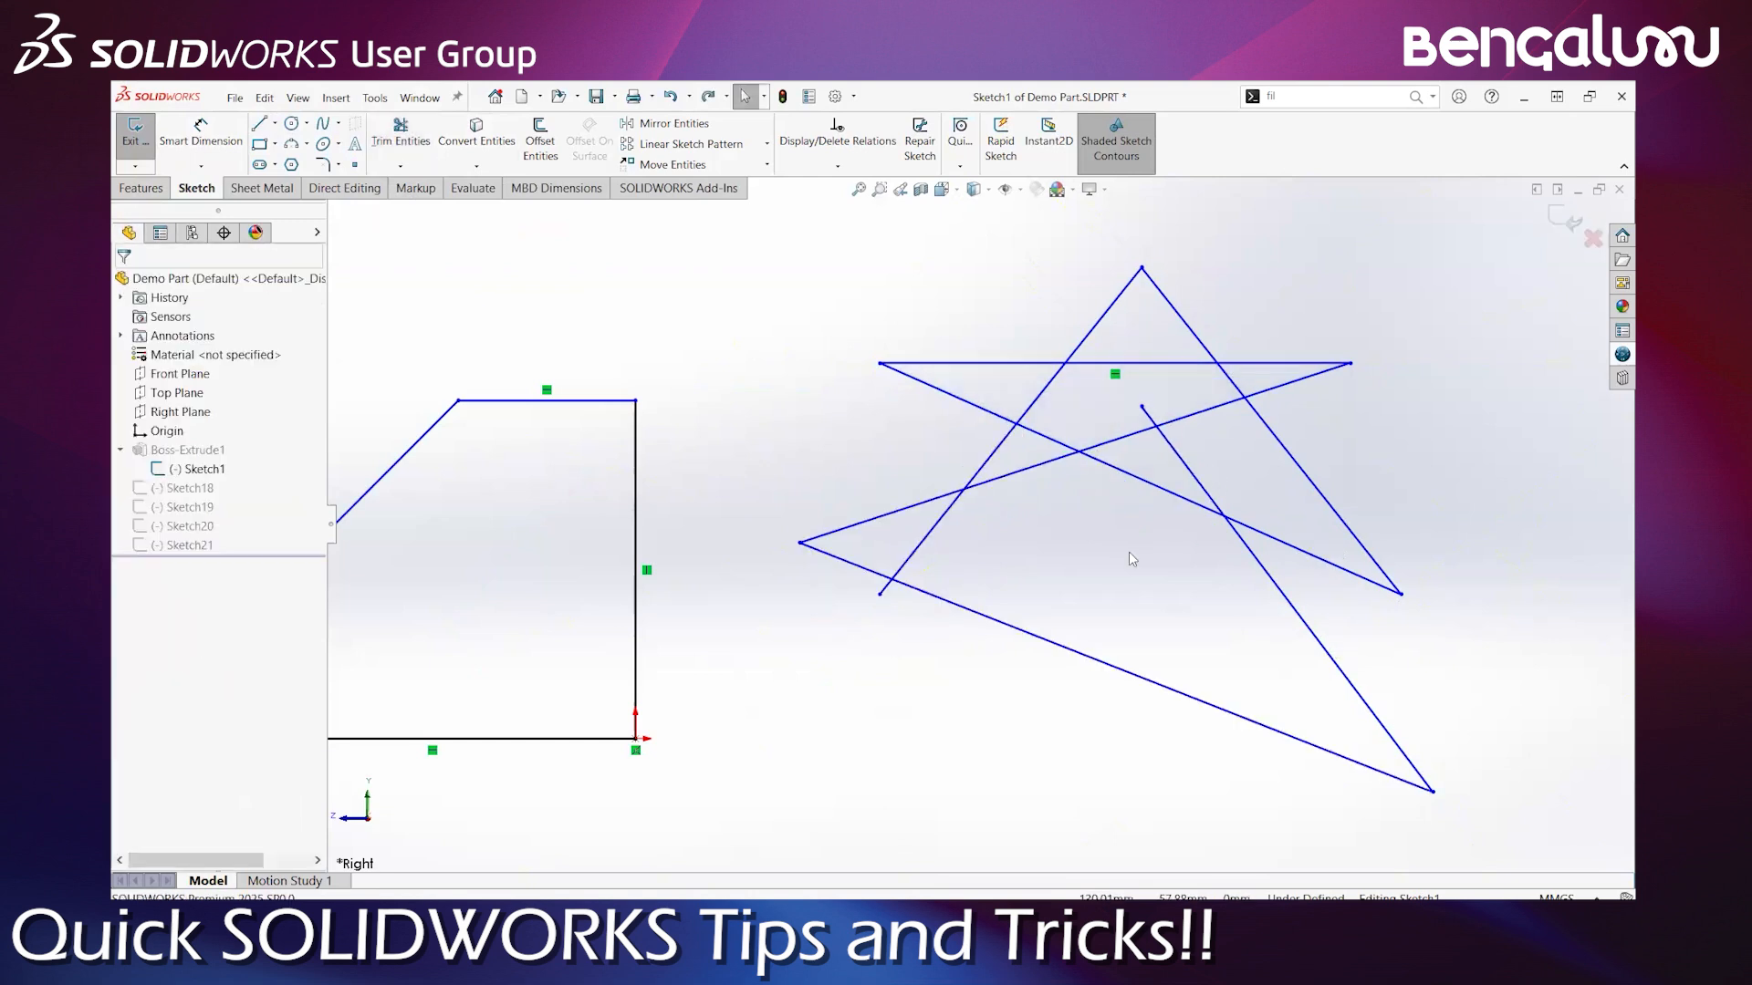
# Try a curved Power trim path through the crossing lines, continue it back towards their middle, and undo the trims
pyautogui.moveTo(861, 462); pyautogui.dragTo(731, 386)
pyautogui.click(408, 134)
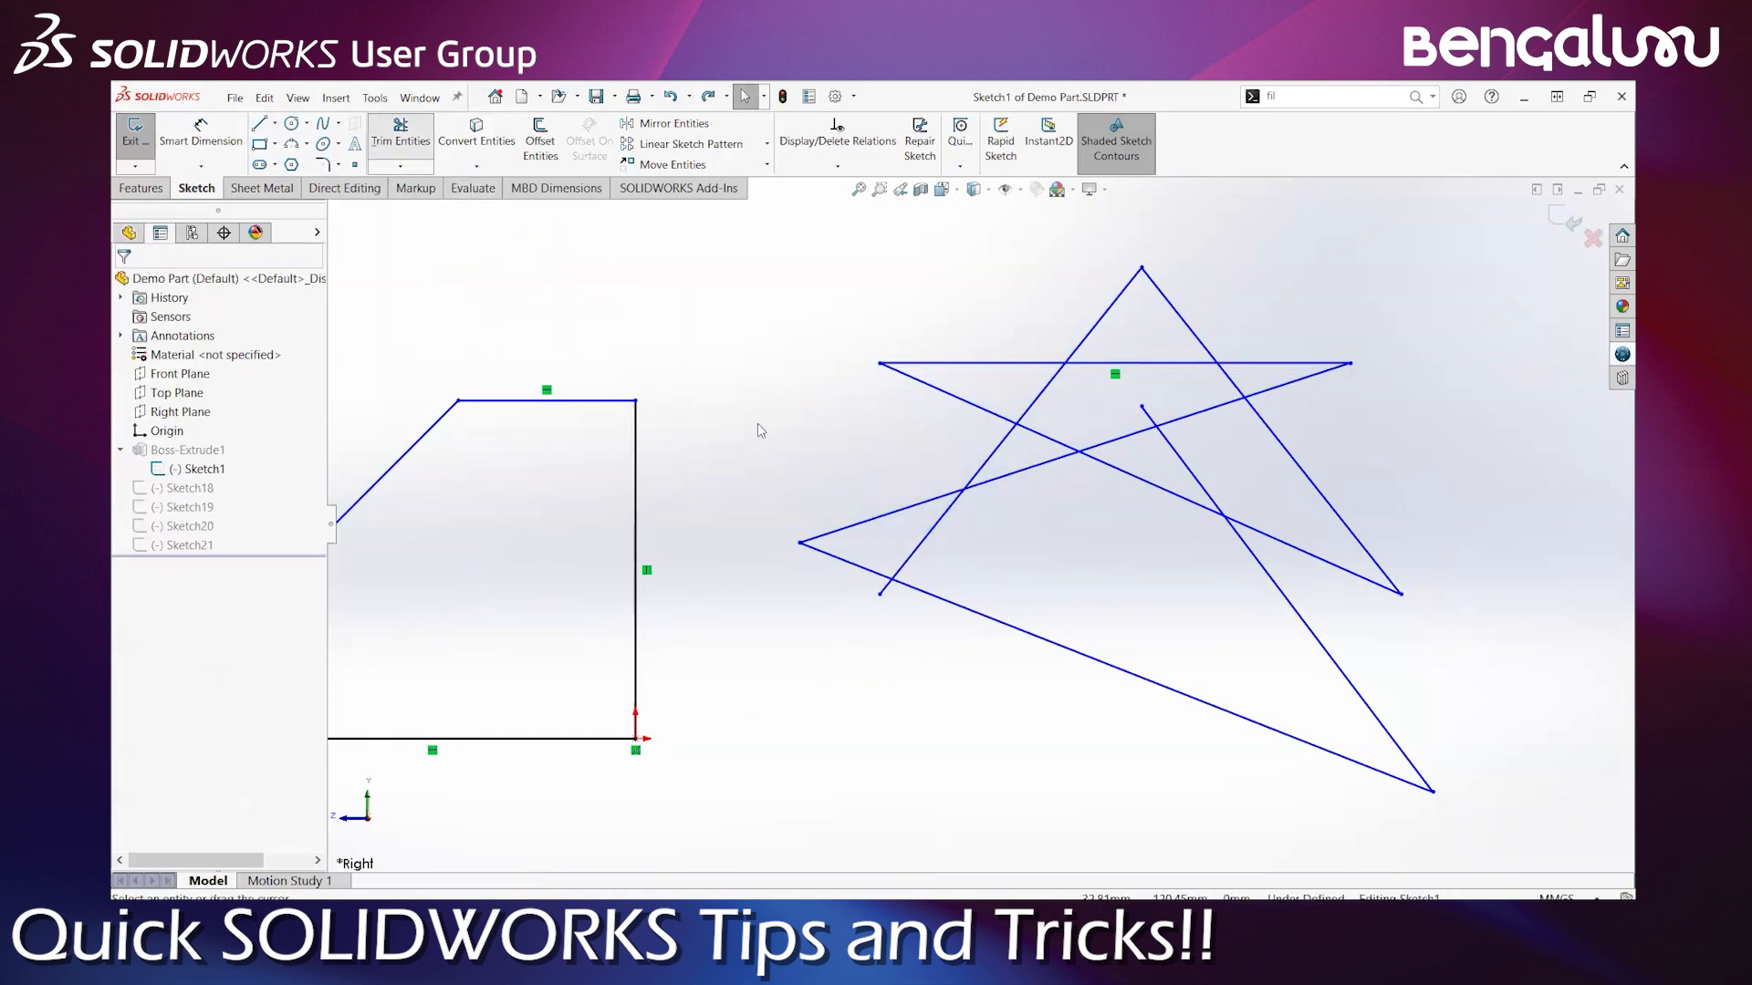
pyautogui.moveTo(888, 450); pyautogui.dragTo(1179, 465)
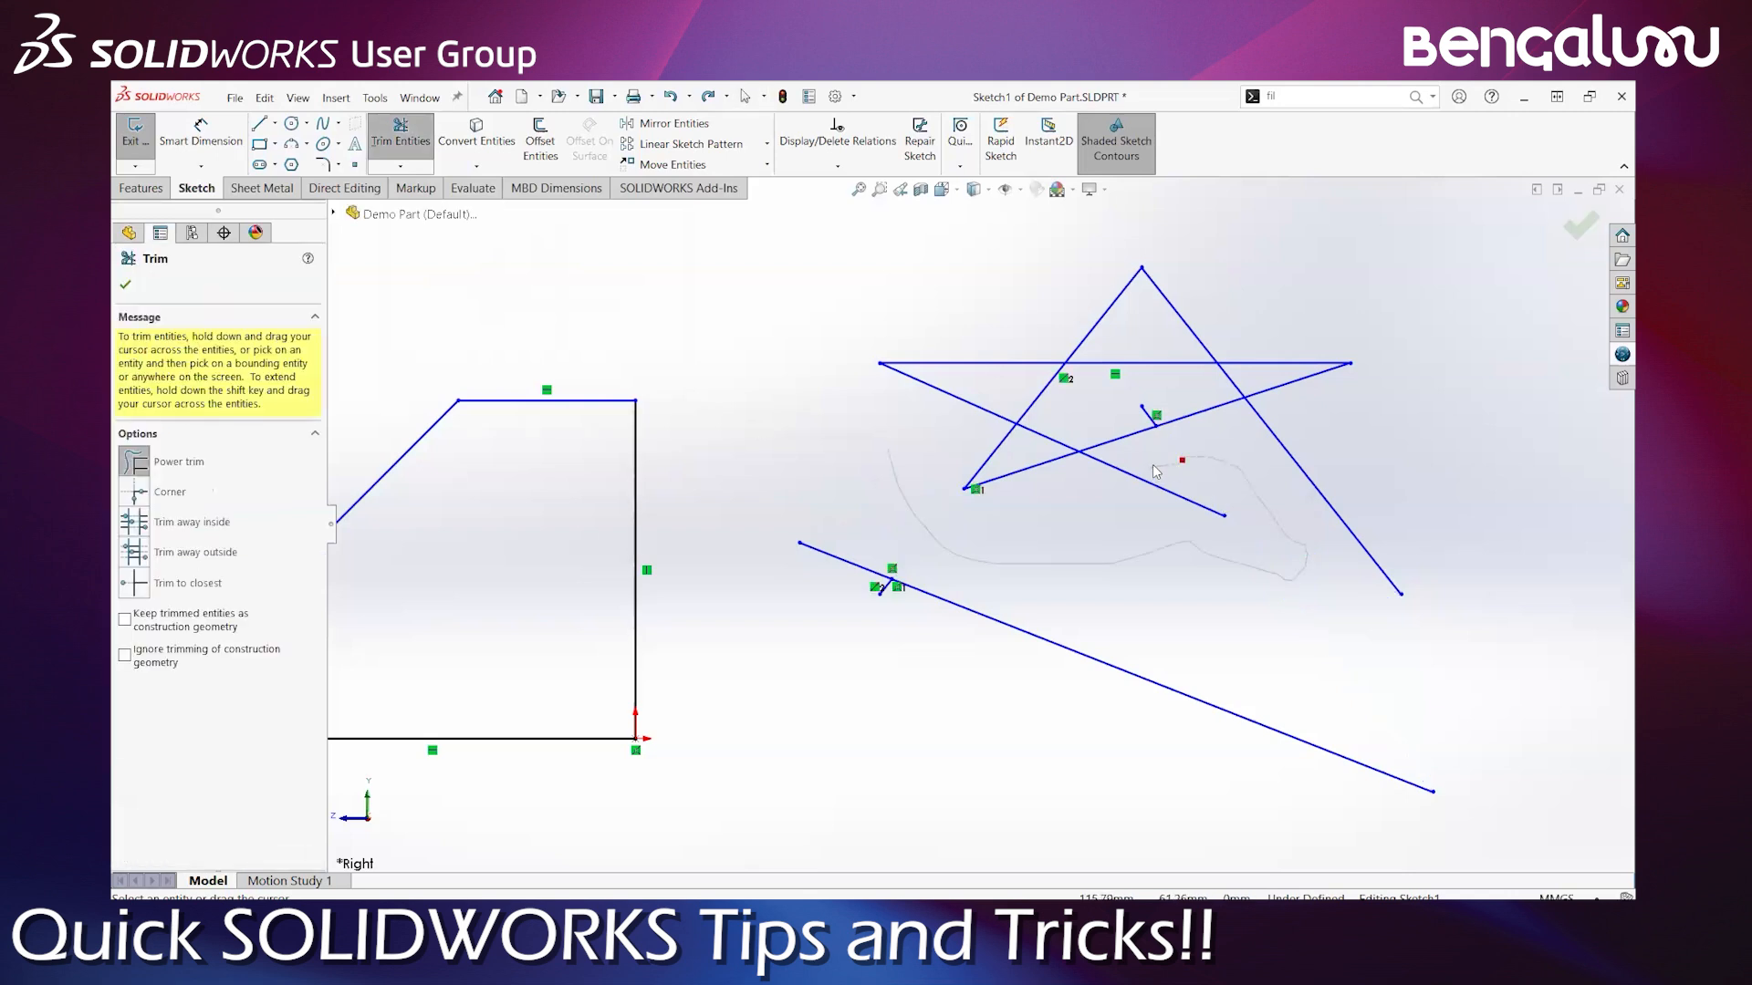
pyautogui.moveTo(1155, 468); pyautogui.dragTo(1159, 503)
pyautogui.hotkey('ctrl', 'z')
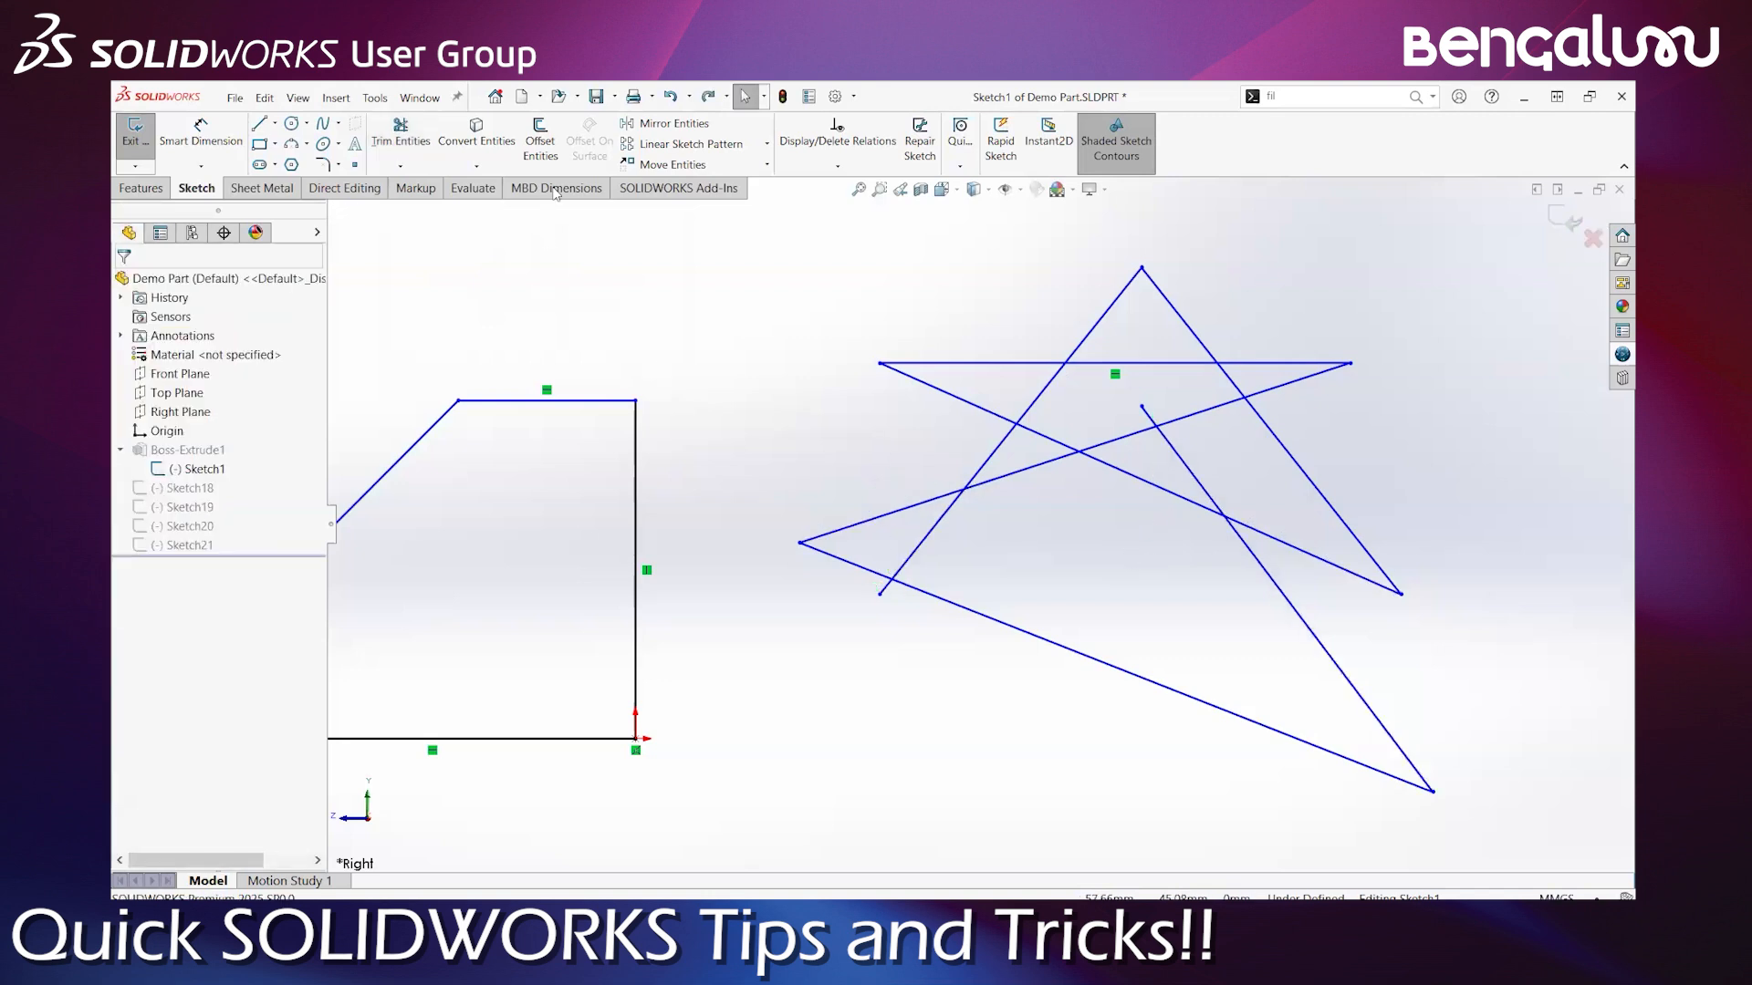
# Power trim the crossing lines along one long looping path, retrace it backwards to restore segments, and undo the remaining trims
pyautogui.click(400, 135)
pyautogui.moveTo(817, 458)
pyautogui.mouseDown()
pyautogui.moveTo(1012, 666)
pyautogui.moveTo(1299, 504)
pyautogui.moveTo(1168, 468)
pyautogui.mouseUp()
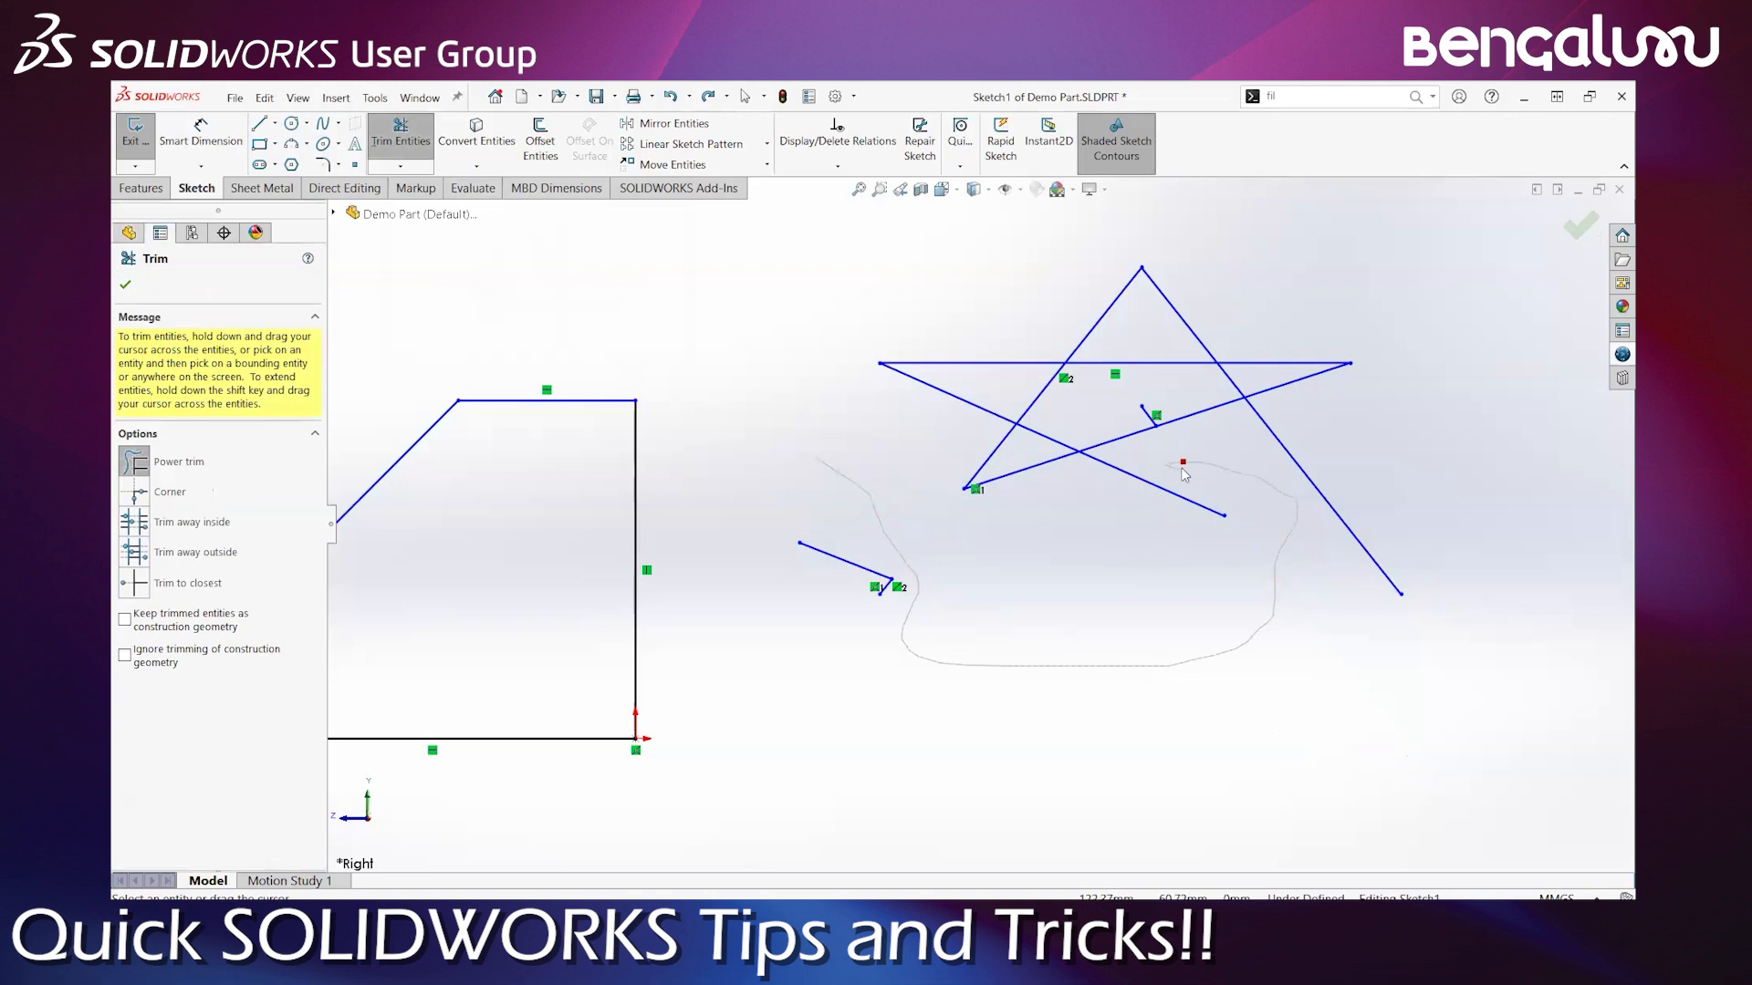
pyautogui.moveTo(1150, 505); pyautogui.dragTo(1022, 470)
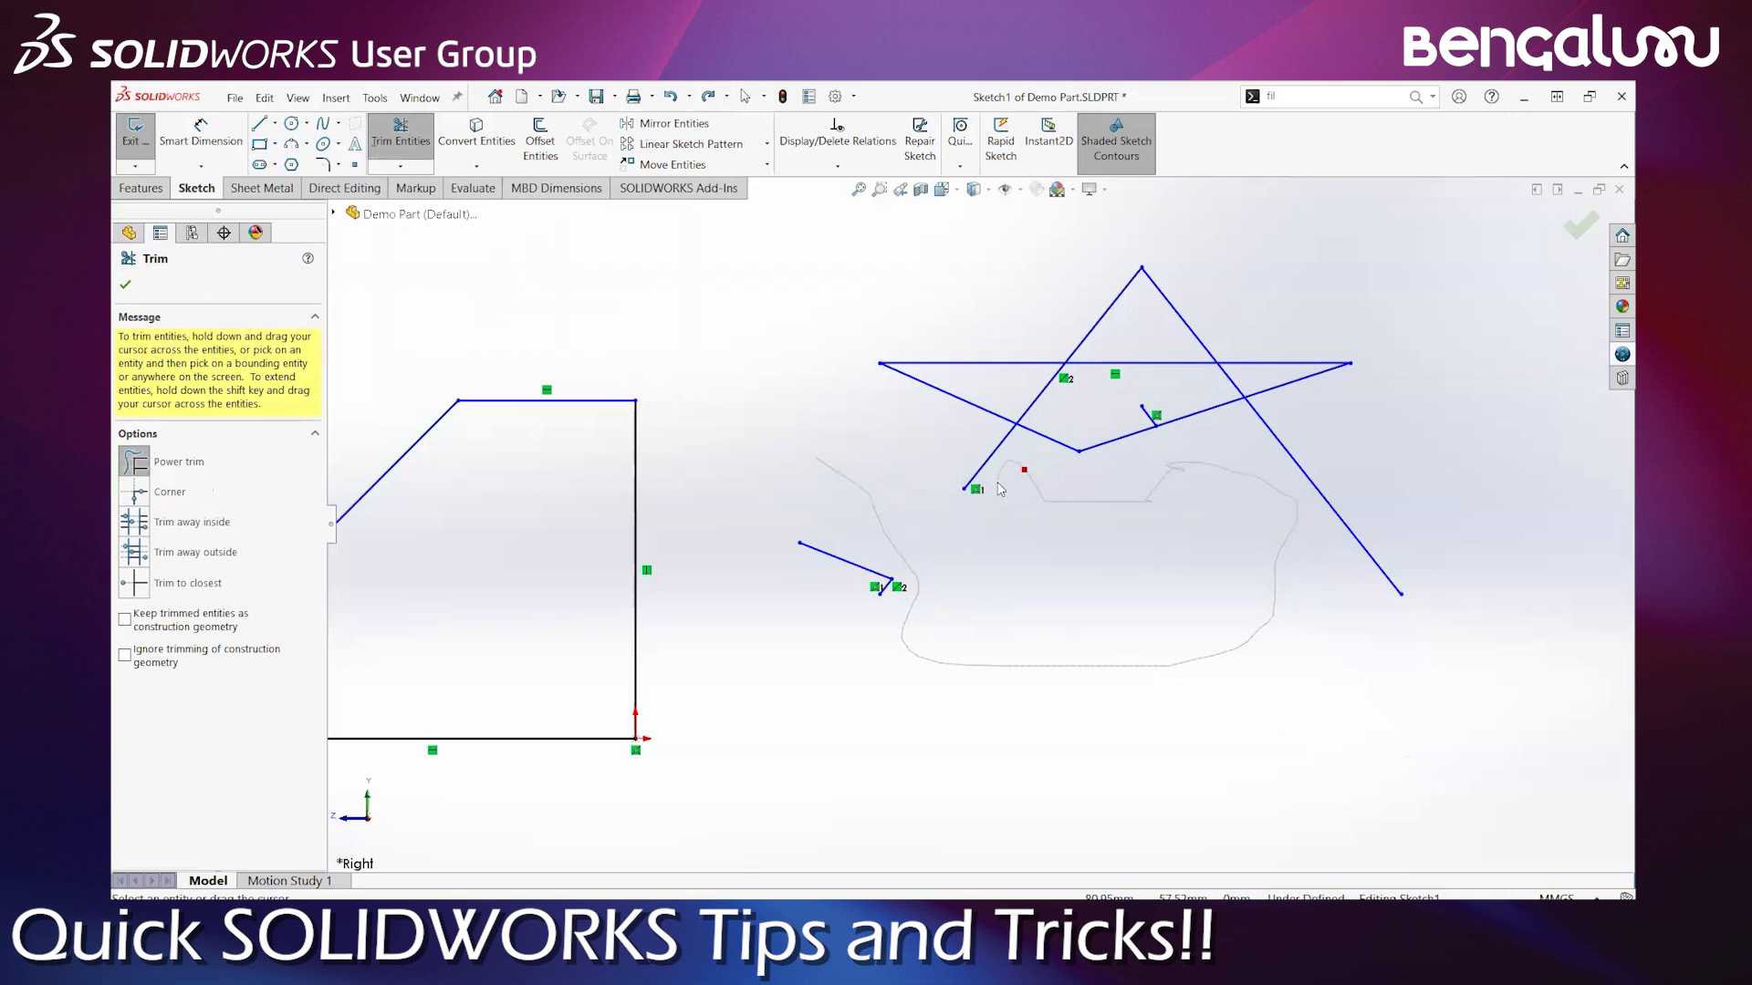
pyautogui.moveTo(1010, 491)
pyautogui.mouseDown()
pyautogui.moveTo(1036, 470)
pyautogui.moveTo(1140, 485)
pyautogui.mouseUp()
pyautogui.moveTo(1144, 486)
pyautogui.keyDown('shift'); pyautogui.mouseDown()
pyautogui.moveTo(1185, 468)
pyautogui.moveTo(1229, 490)
pyautogui.moveTo(1288, 549)
pyautogui.moveTo(1276, 577)
pyautogui.moveTo(1189, 596)
pyautogui.moveTo(921, 593)
pyautogui.moveTo(907, 565)
pyautogui.moveTo(940, 520)
pyautogui.mouseUp(); pyautogui.keyUp('shift')
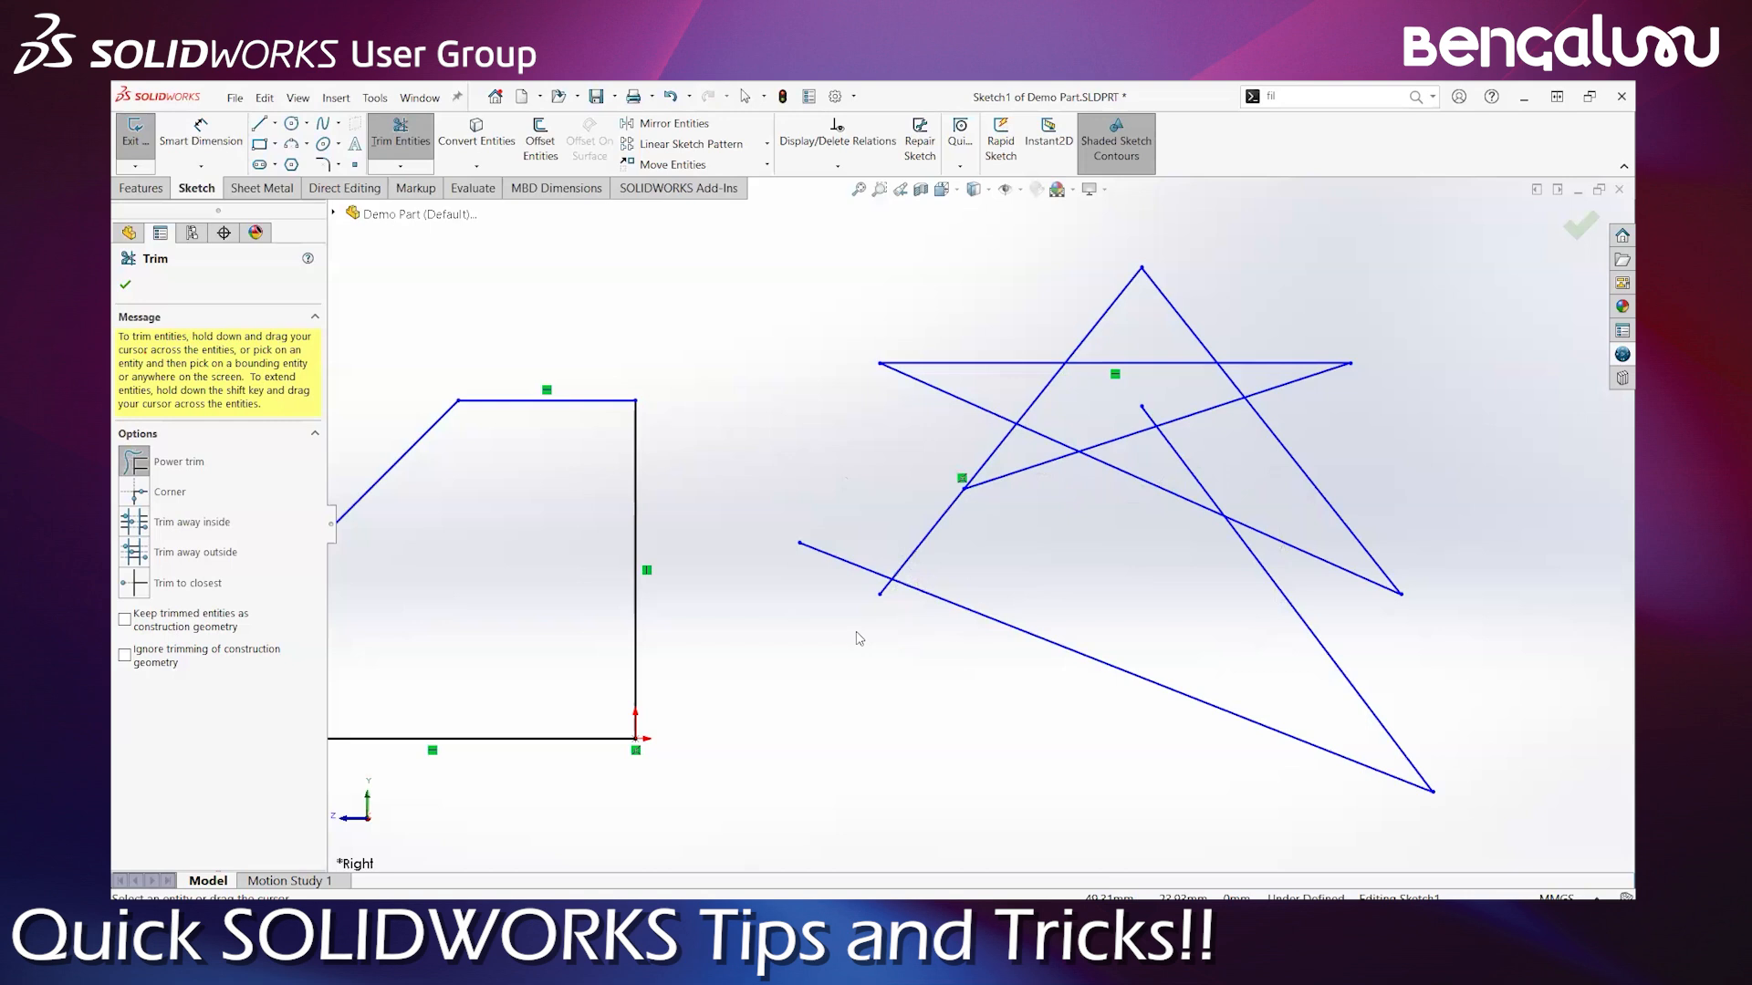
pyautogui.hotkey('ctrl', 'z')
# Power trim the crossing lines along a looping path, and retrace parts of it backwards to restore segments
pyautogui.moveTo(853, 470)
pyautogui.mouseDown()
pyautogui.moveTo(1281, 593)
pyautogui.moveTo(1277, 406)
pyautogui.moveTo(1118, 511)
pyautogui.mouseUp()
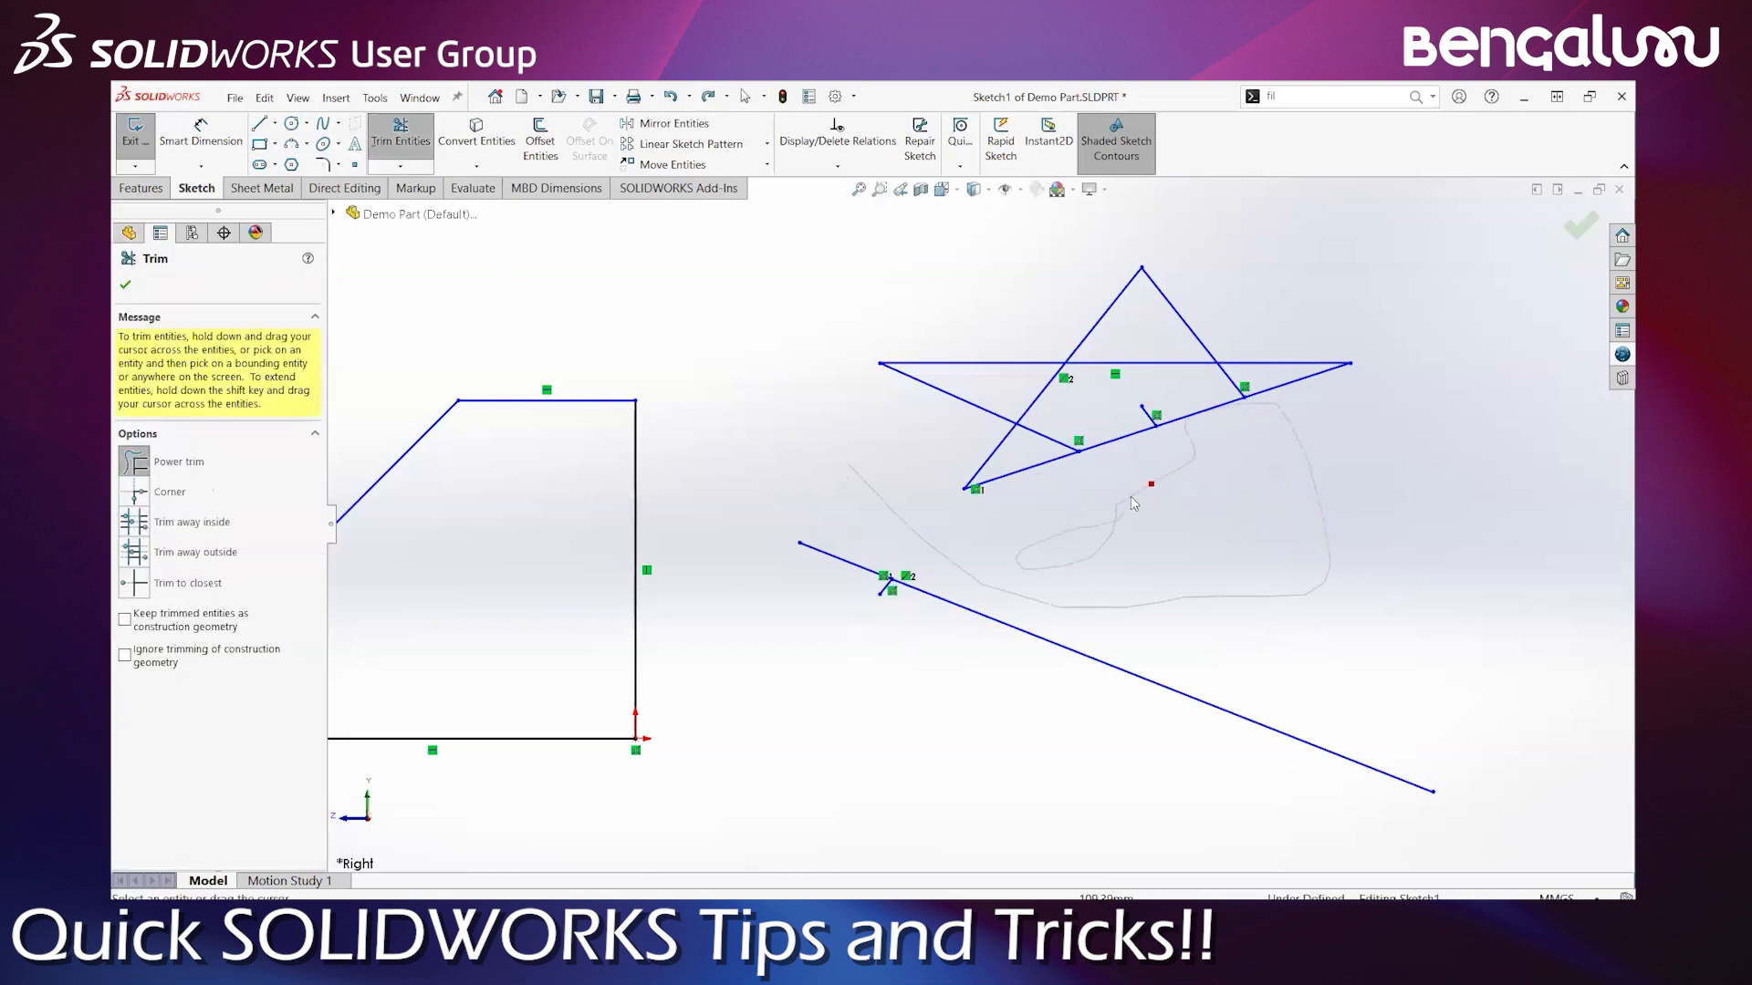
pyautogui.hotkey('ctrl', 'z')
pyautogui.moveTo(1161, 448)
pyautogui.mouseDown()
pyautogui.moveTo(1200, 411)
pyautogui.moveTo(1191, 464)
pyautogui.mouseUp()
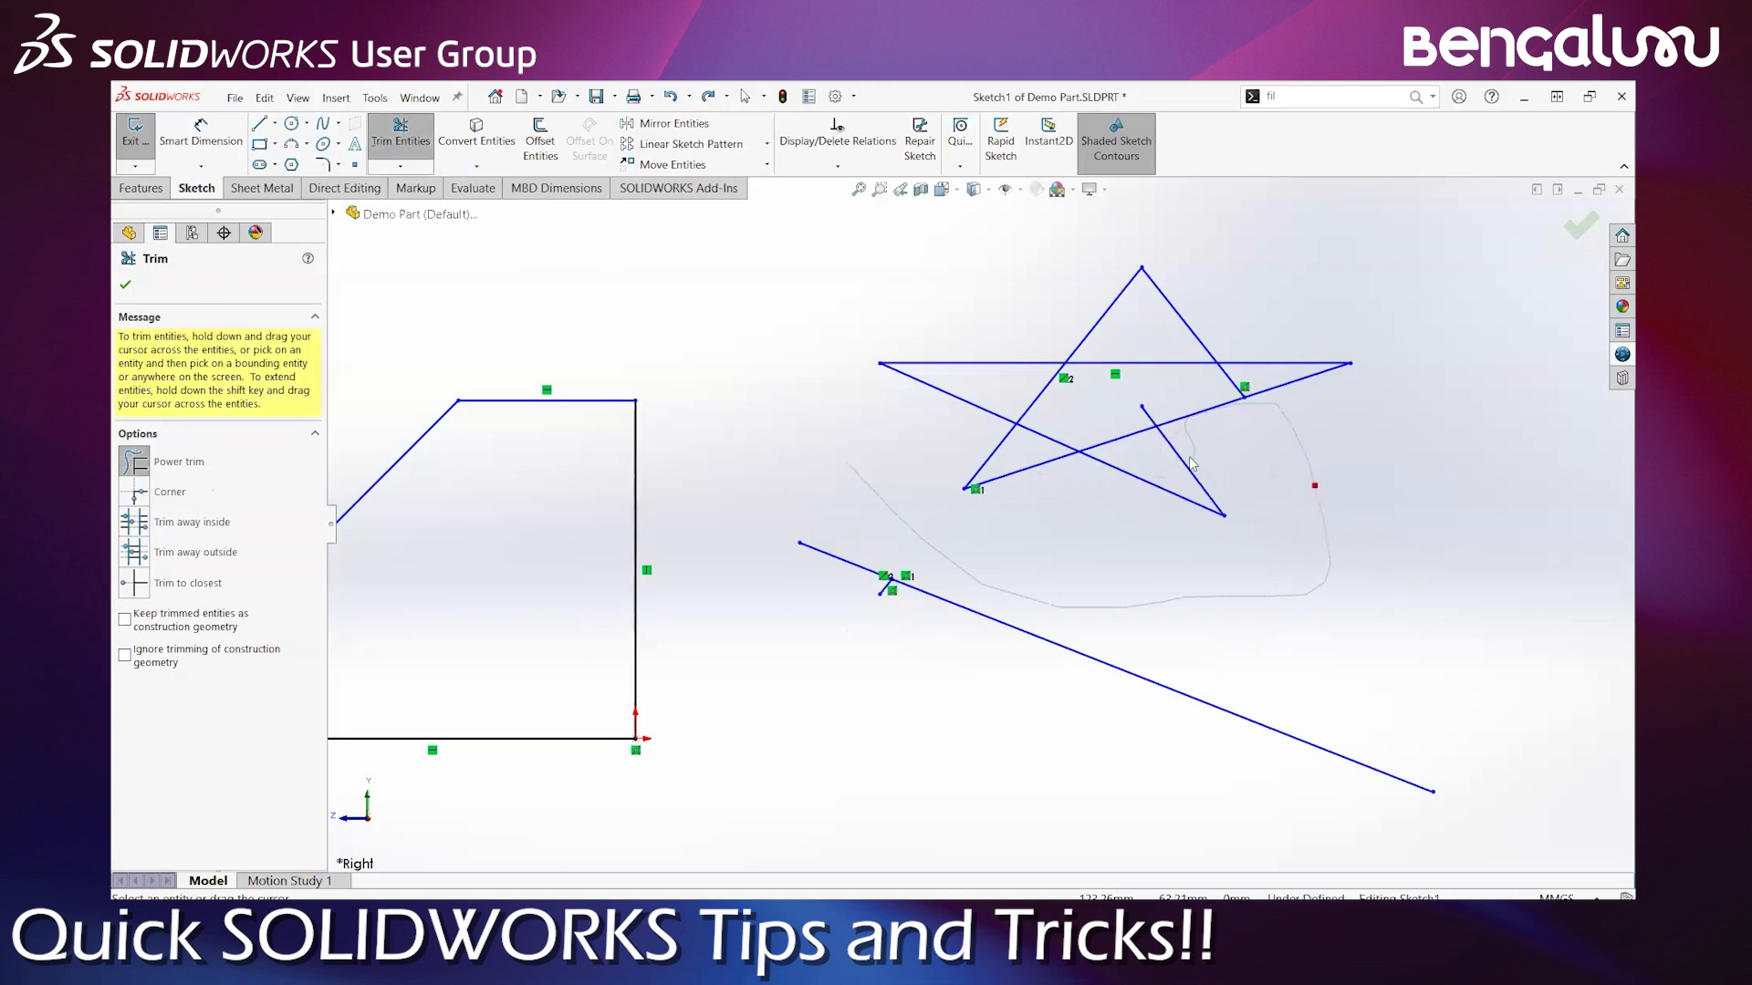
pyautogui.moveTo(1323, 491)
pyautogui.keyDown('shift'); pyautogui.mouseDown()
pyautogui.moveTo(1331, 563)
pyautogui.moveTo(1277, 599)
pyautogui.mouseUp(); pyautogui.keyUp('shift')
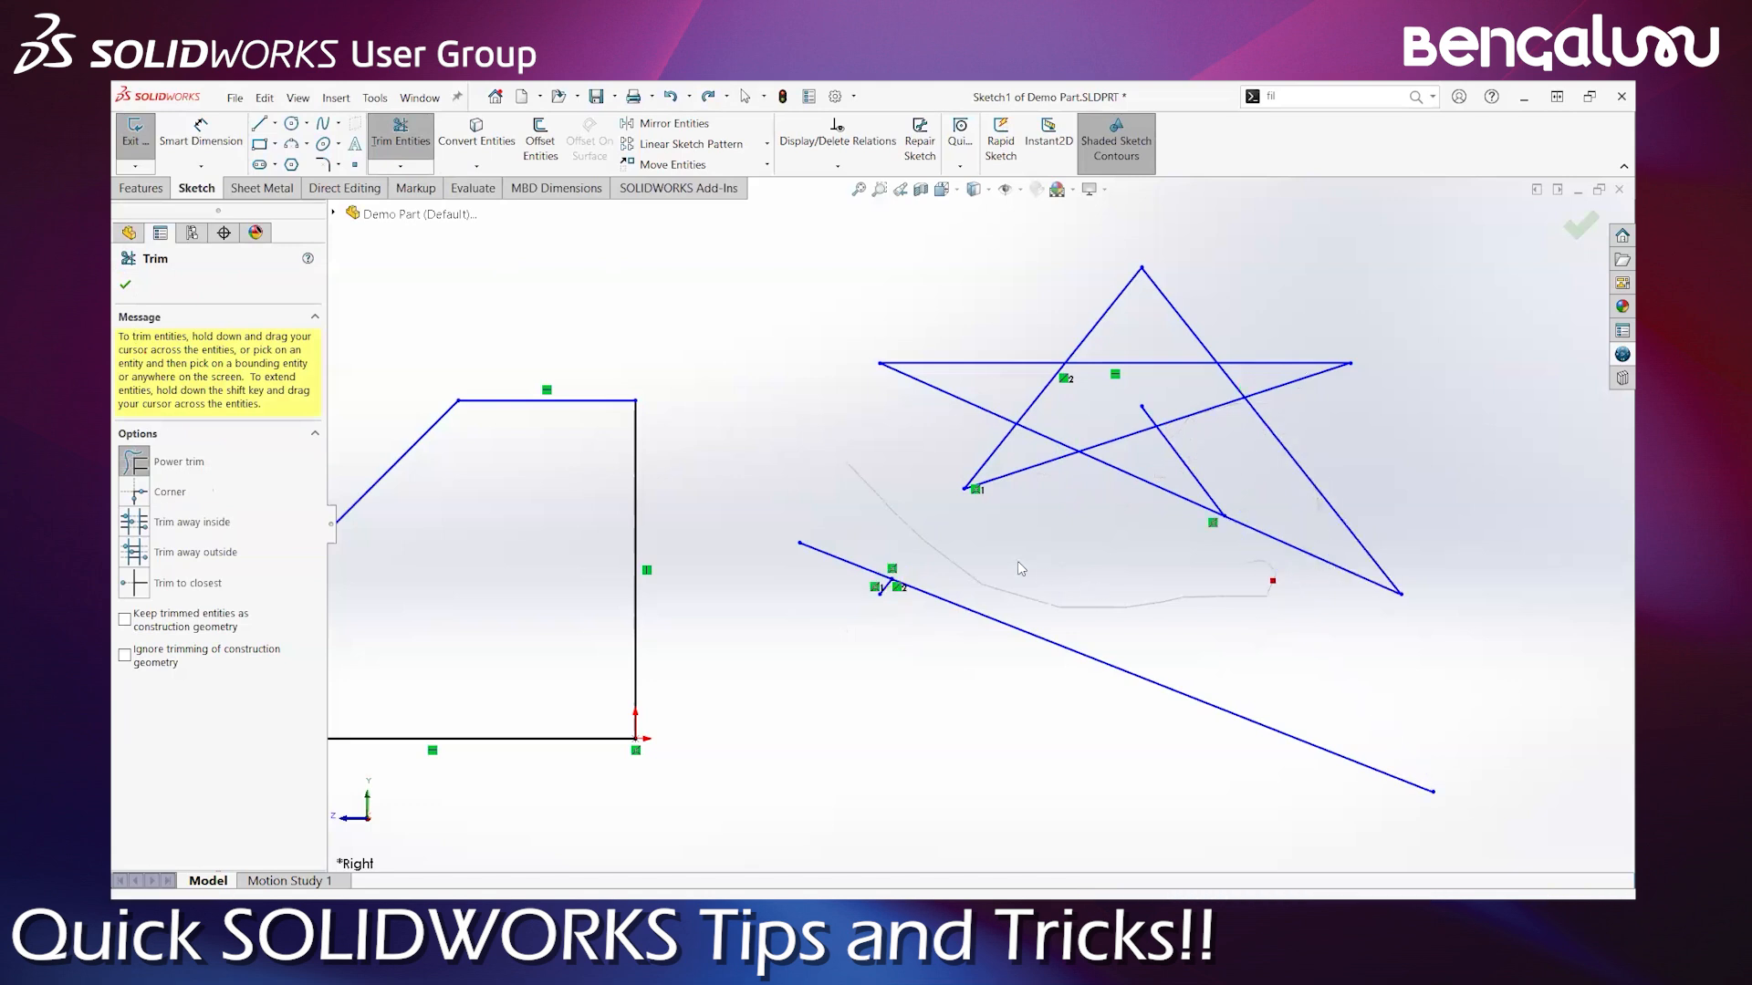
pyautogui.press('Escape')
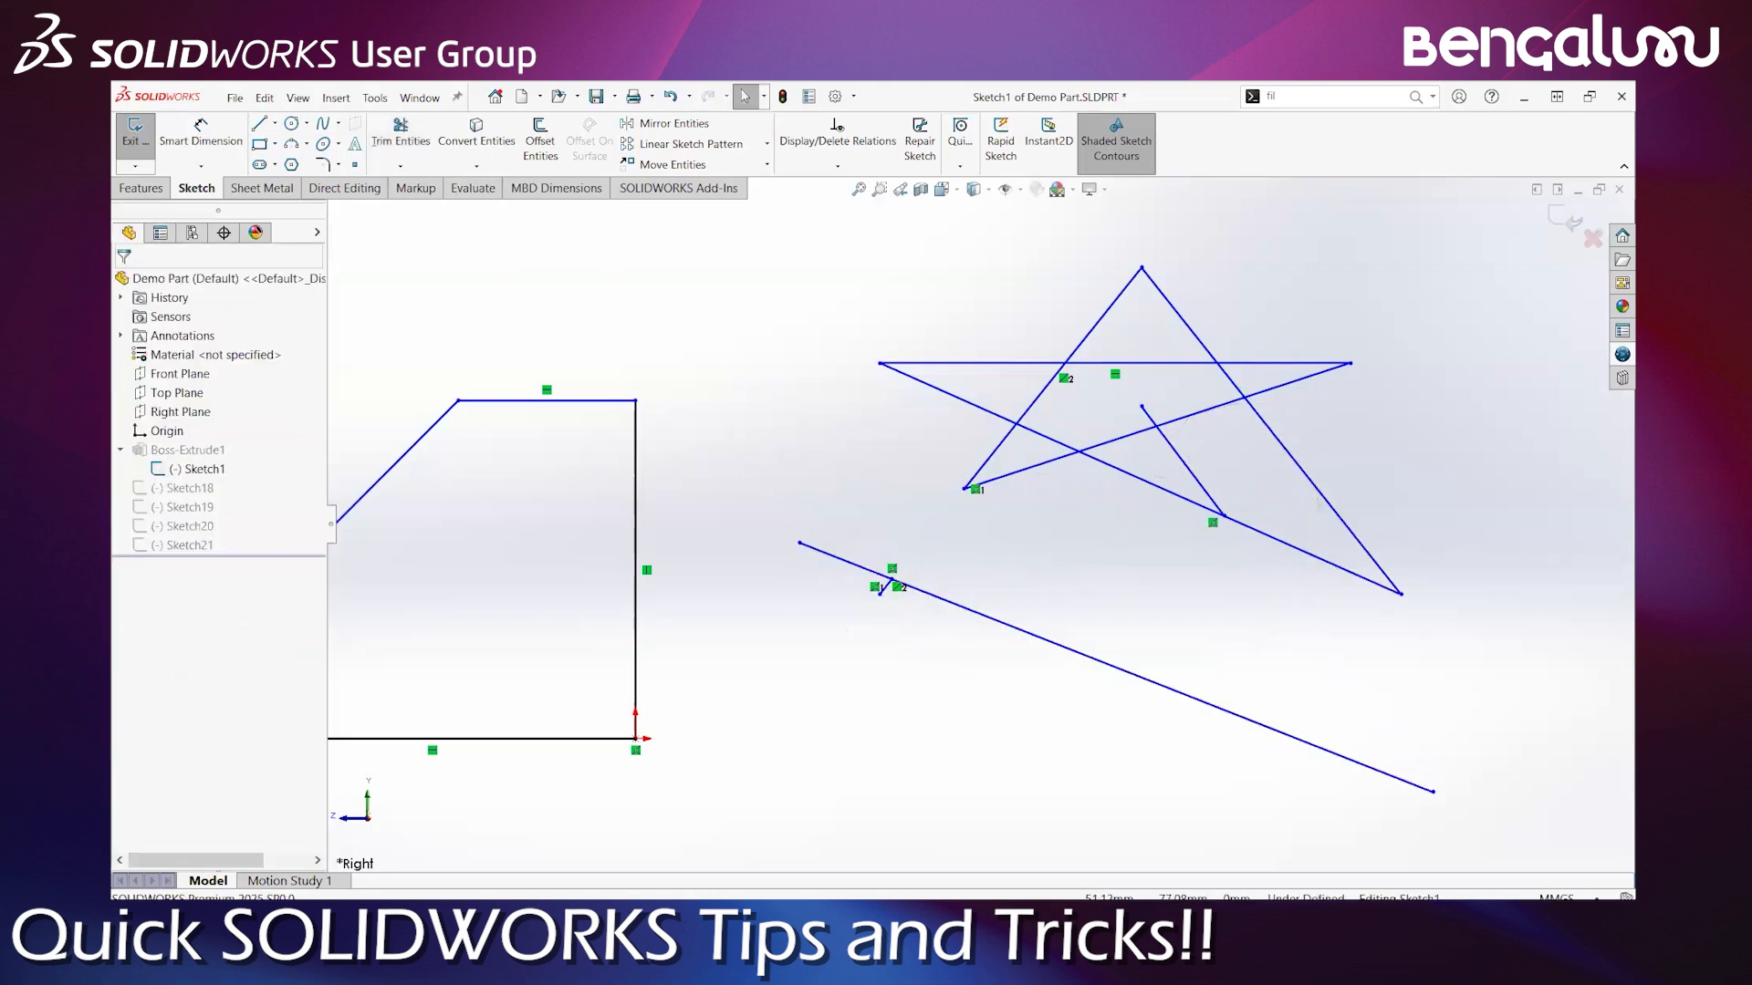
# Sketch a three-point arc of about 46 mm radius, opening downward, in the empty area beside the crossing lines
pyautogui.scroll(-4, 939, 669)
pyautogui.scroll(3, 1054, 474)
pyautogui.scroll(3, 1053, 475)
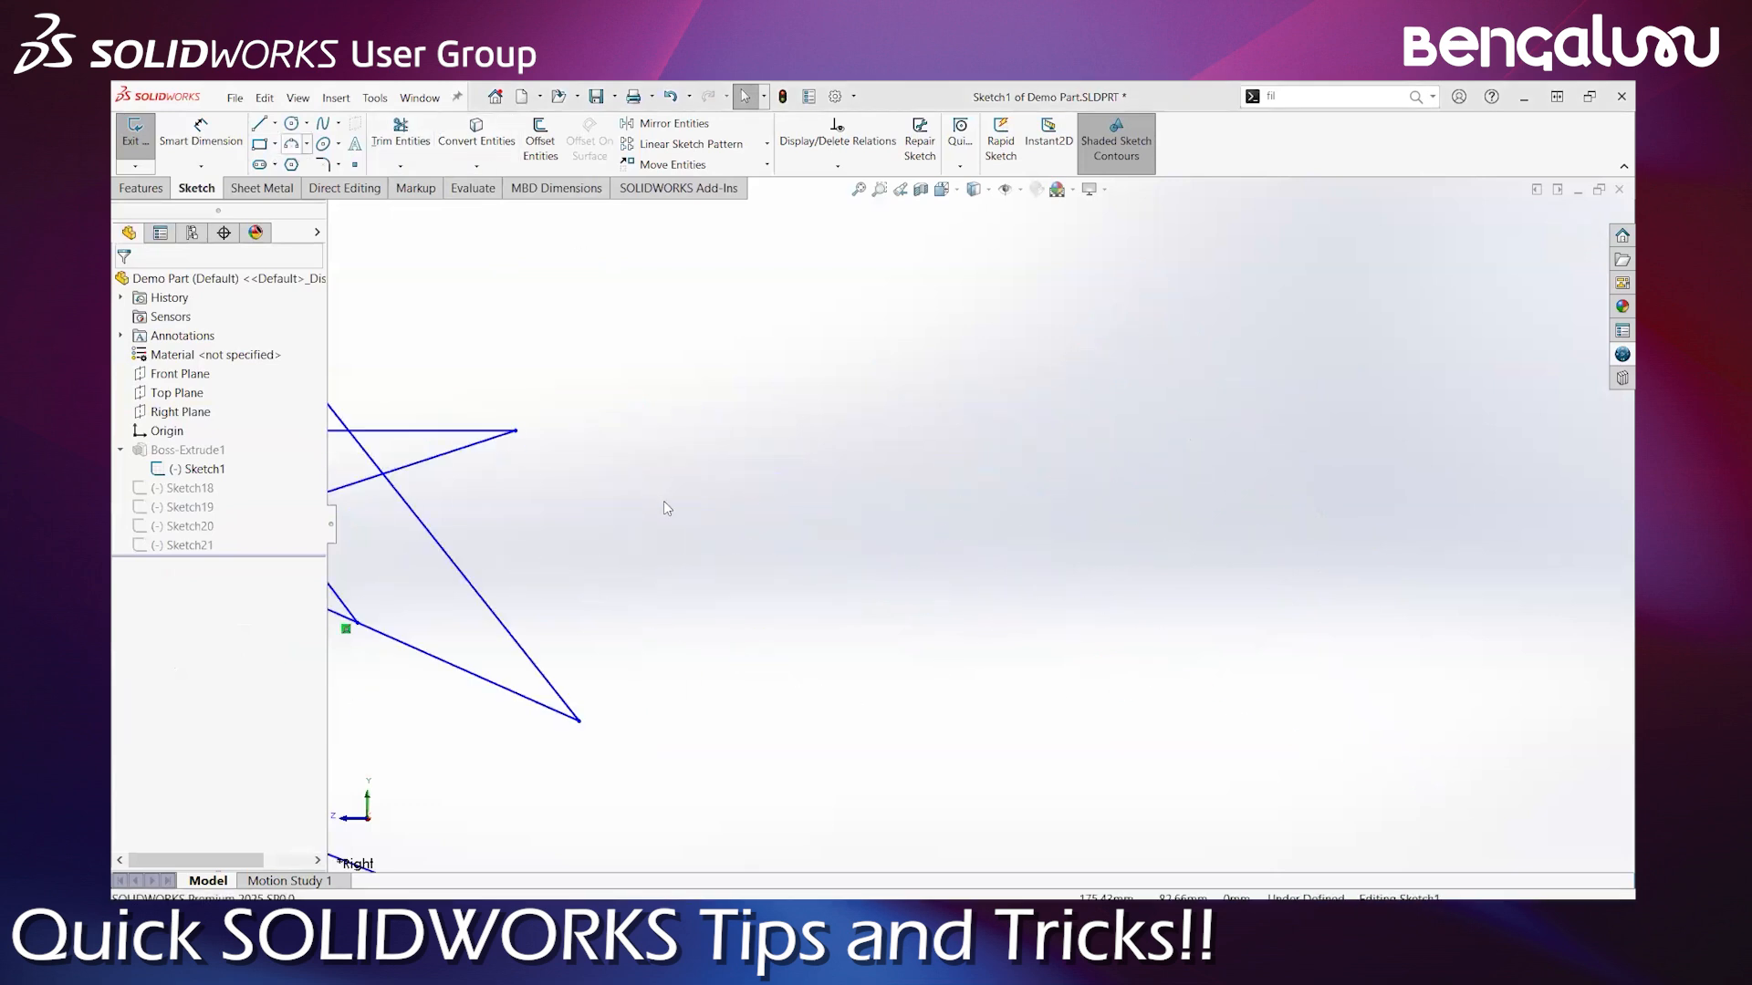
pyautogui.click(291, 143)
pyautogui.click(673, 527)
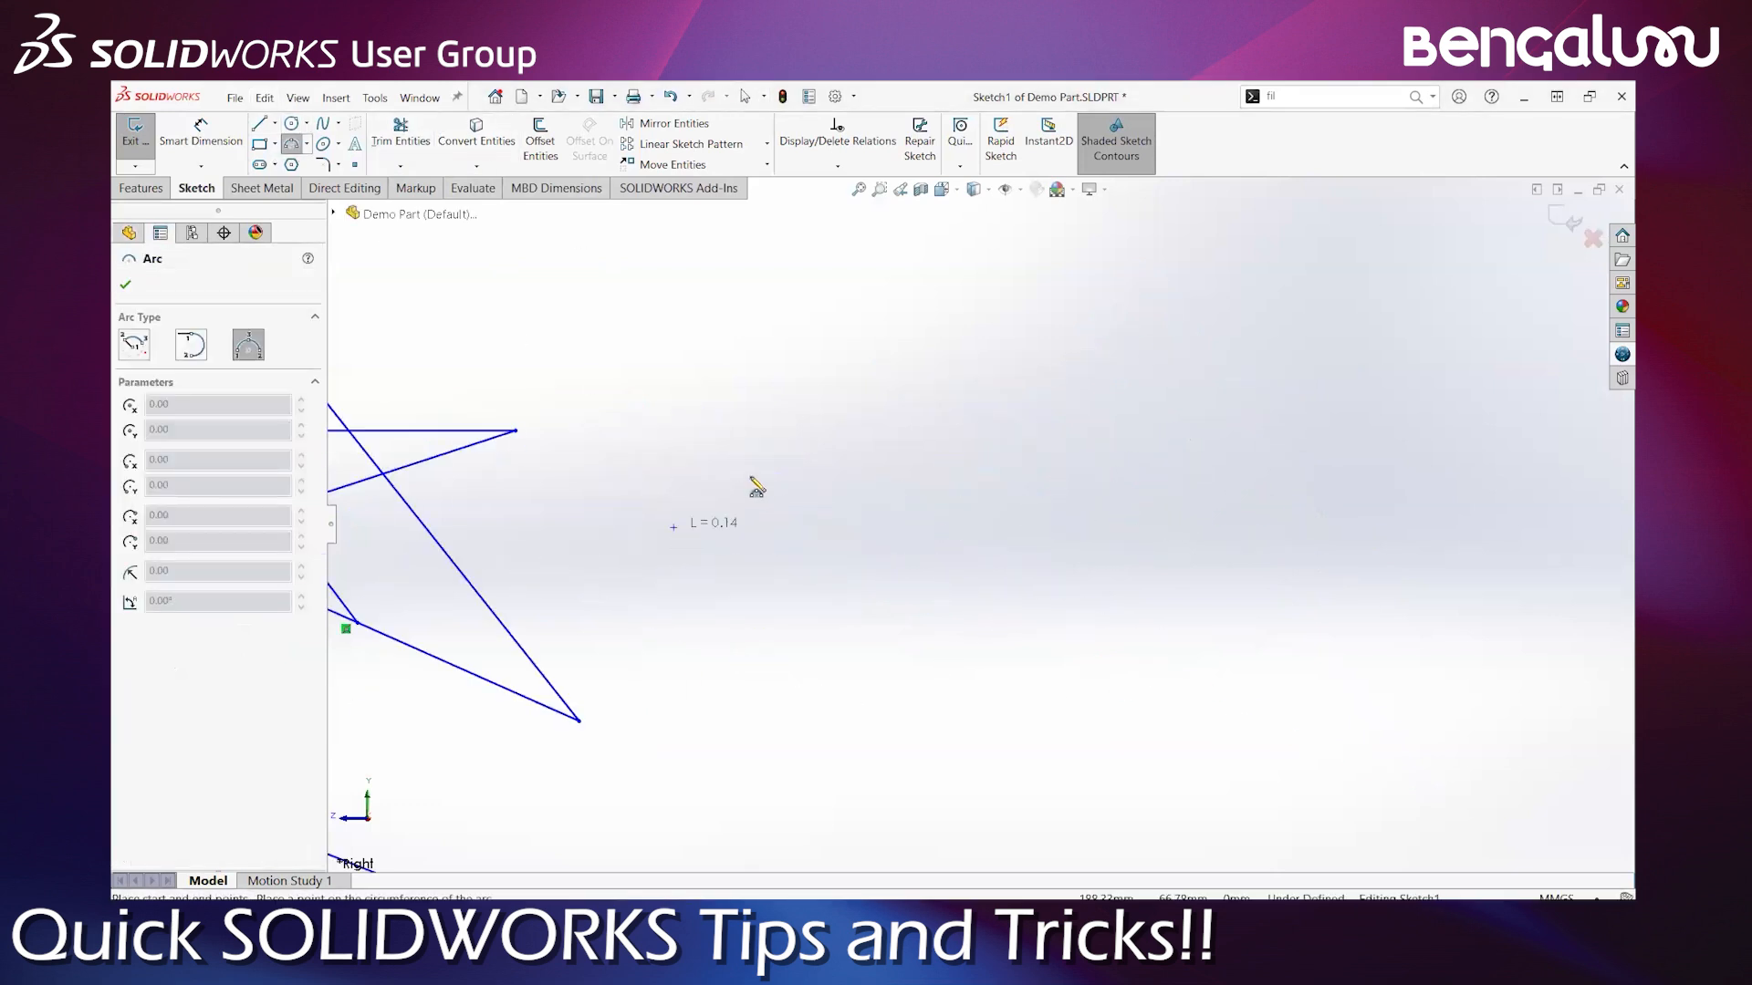
pyautogui.click(1143, 513)
pyautogui.click(912, 367)
pyautogui.press('Escape')
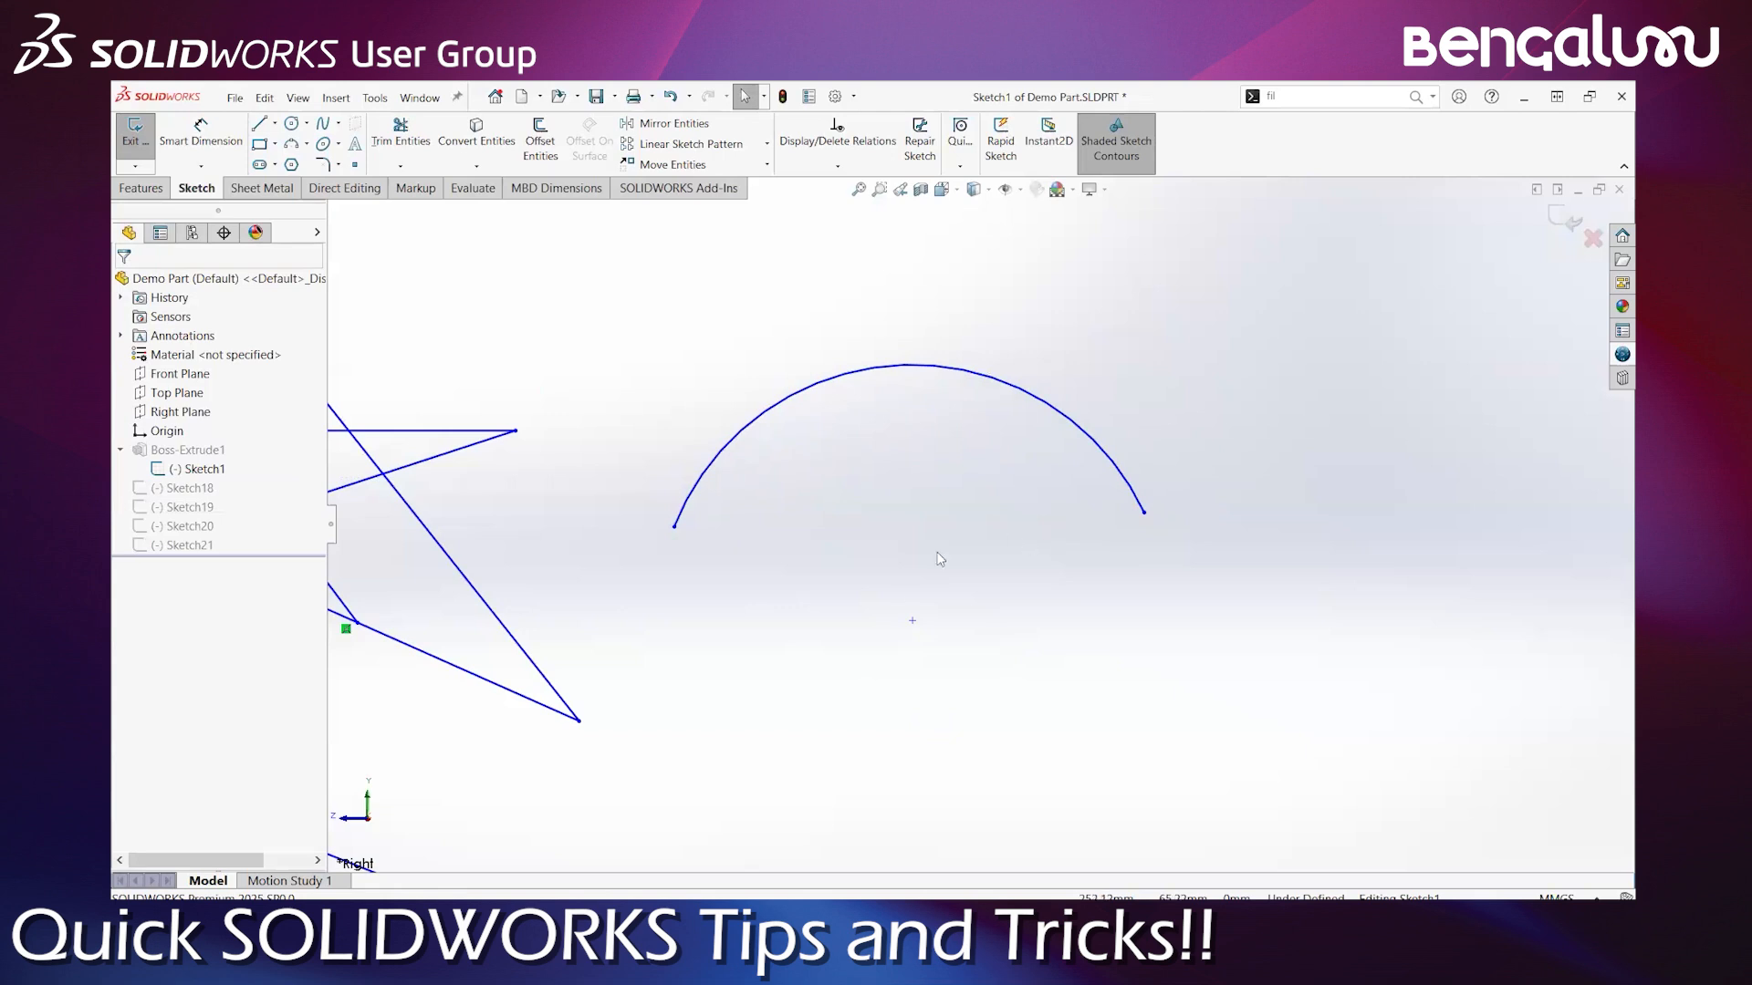
# Try a linear Smart Dimension between the arc's two endpoints, and cancel it
pyautogui.moveTo(917, 650); pyautogui.dragTo(926, 521, button='right')
pyautogui.click(674, 526)
pyautogui.click(1145, 515)
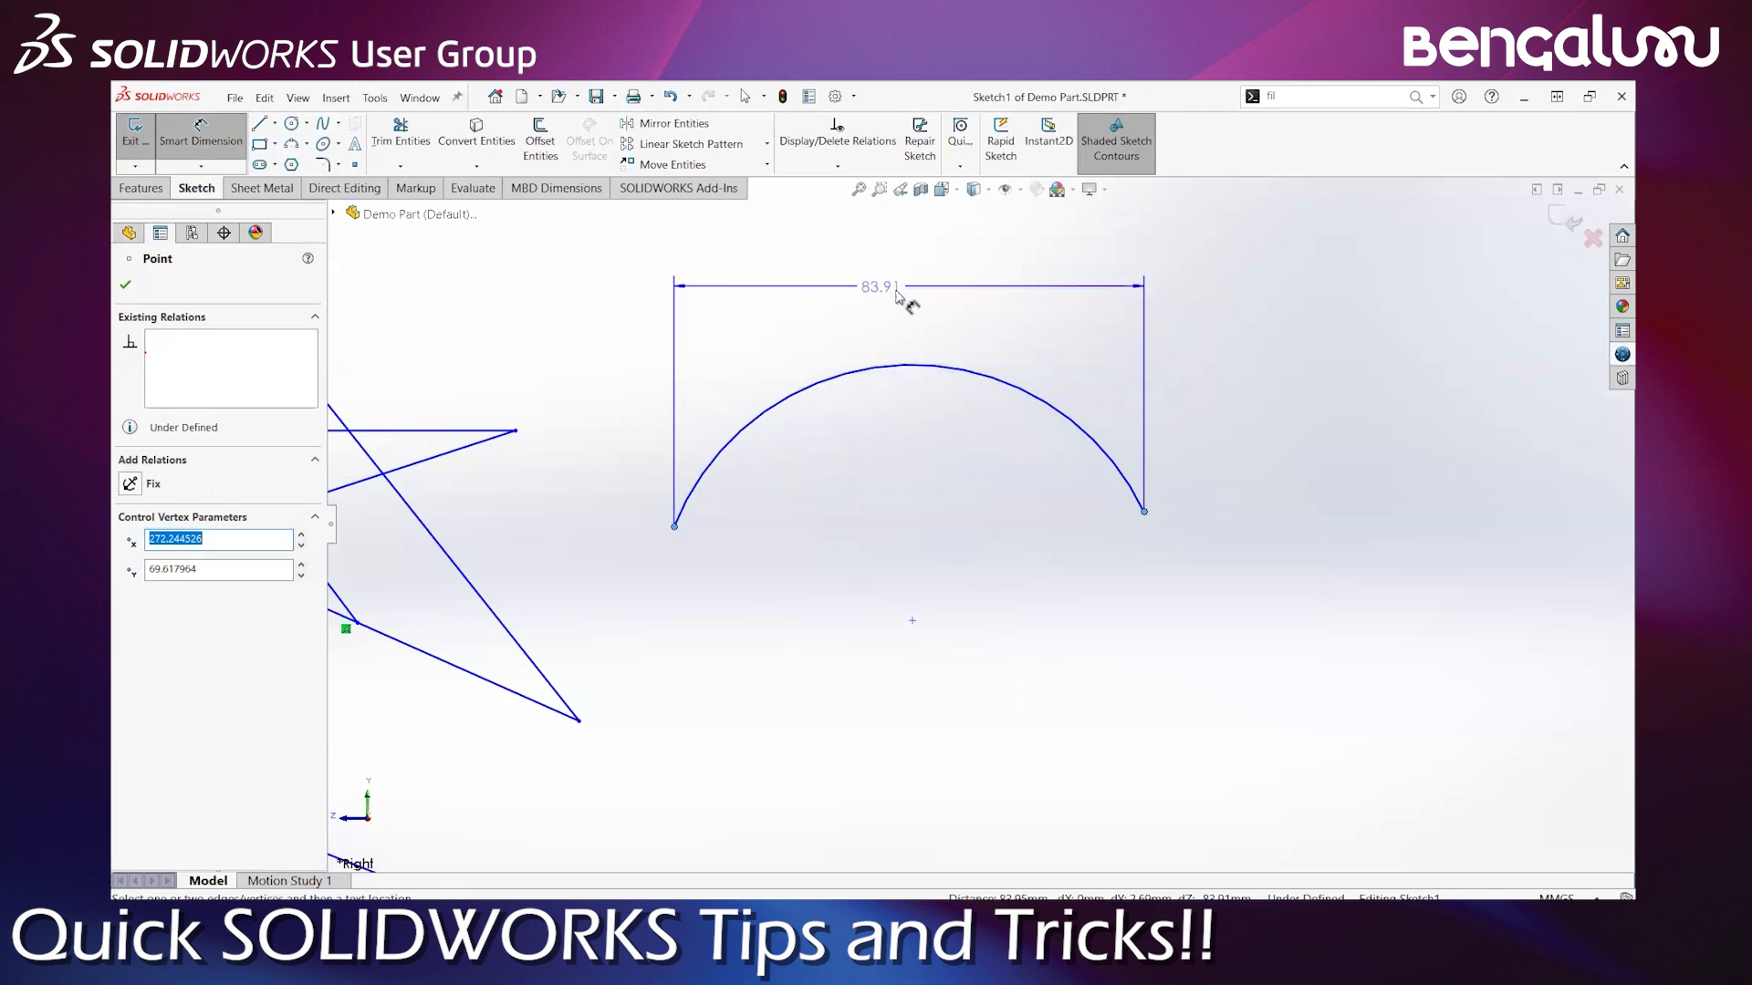
pyautogui.press('Escape')
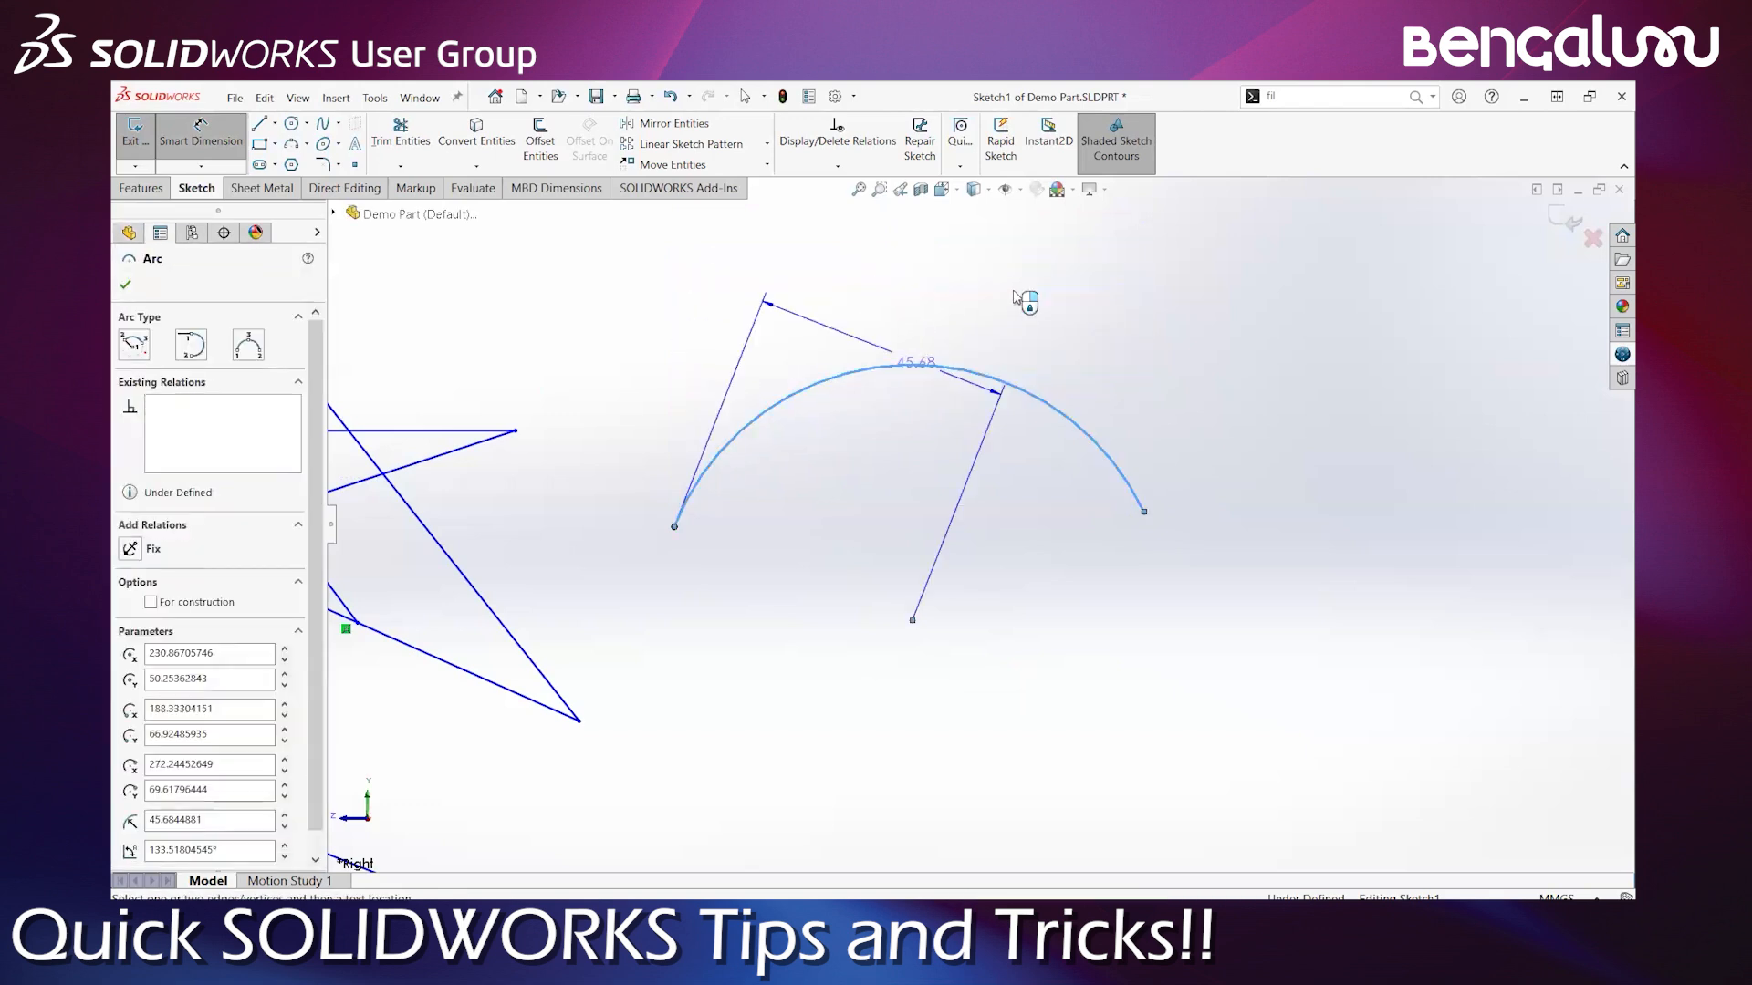
pyautogui.press('Escape')
# Try a radius dimension on the arc, accept its value, and delete the dimension
pyautogui.click(994, 363)
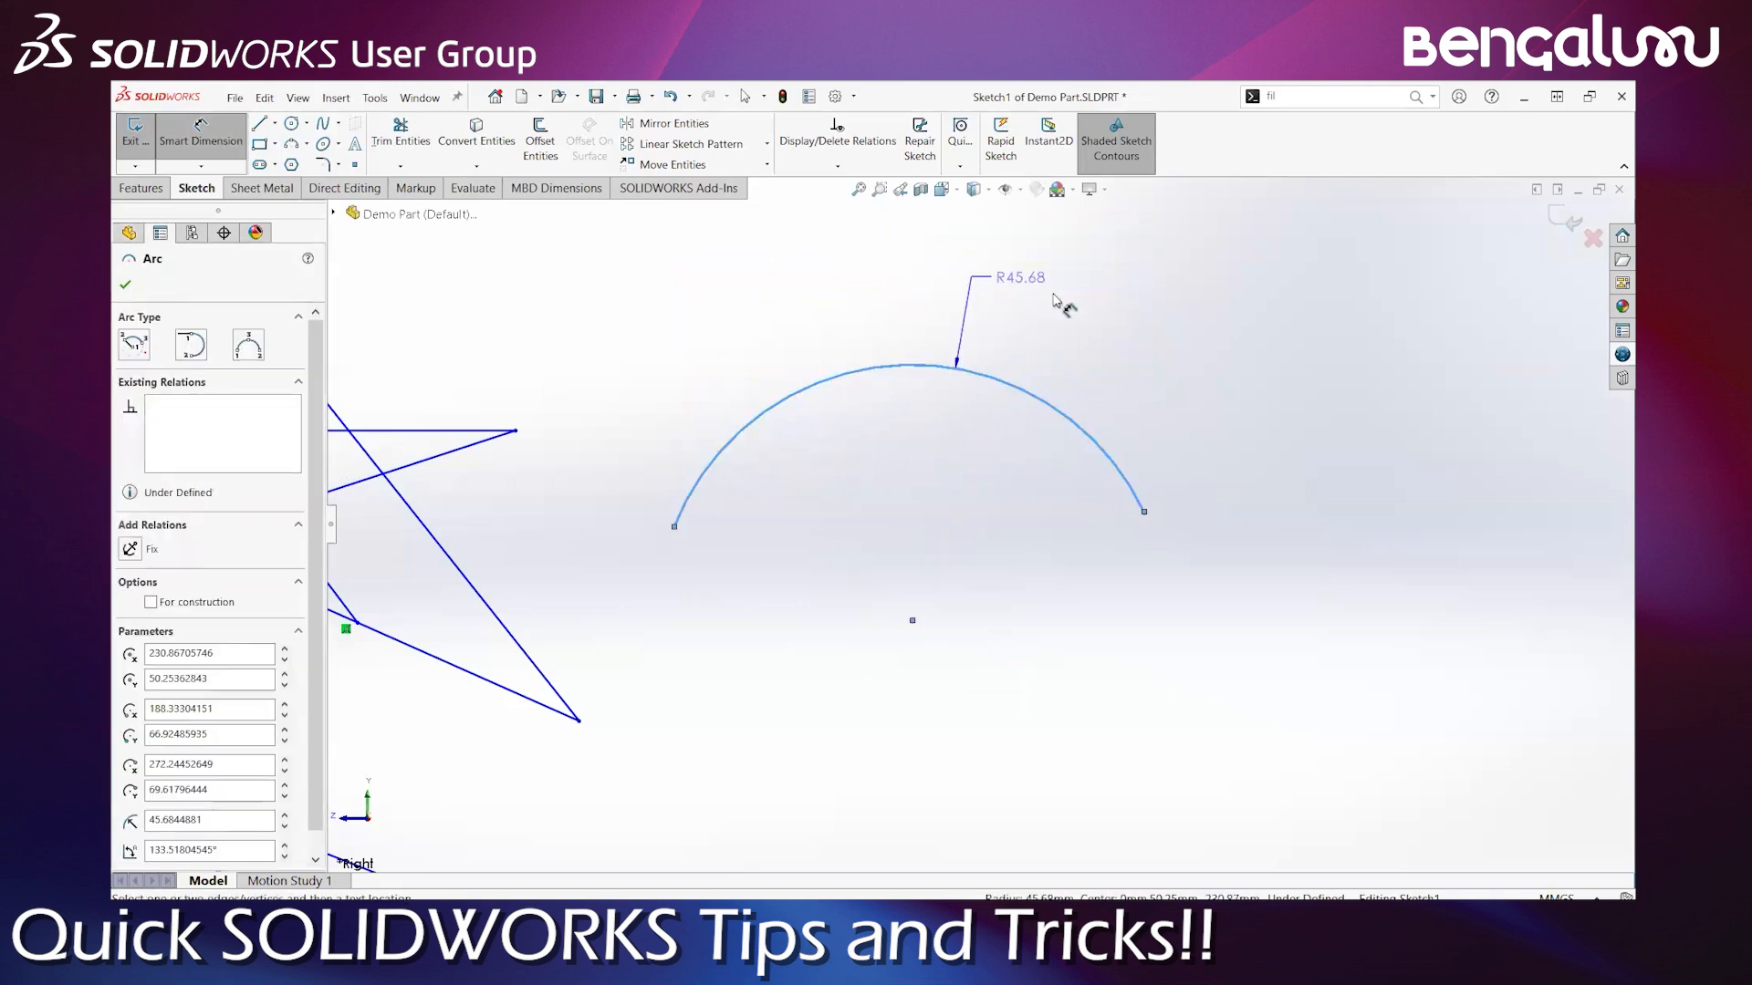
pyautogui.click(1106, 333)
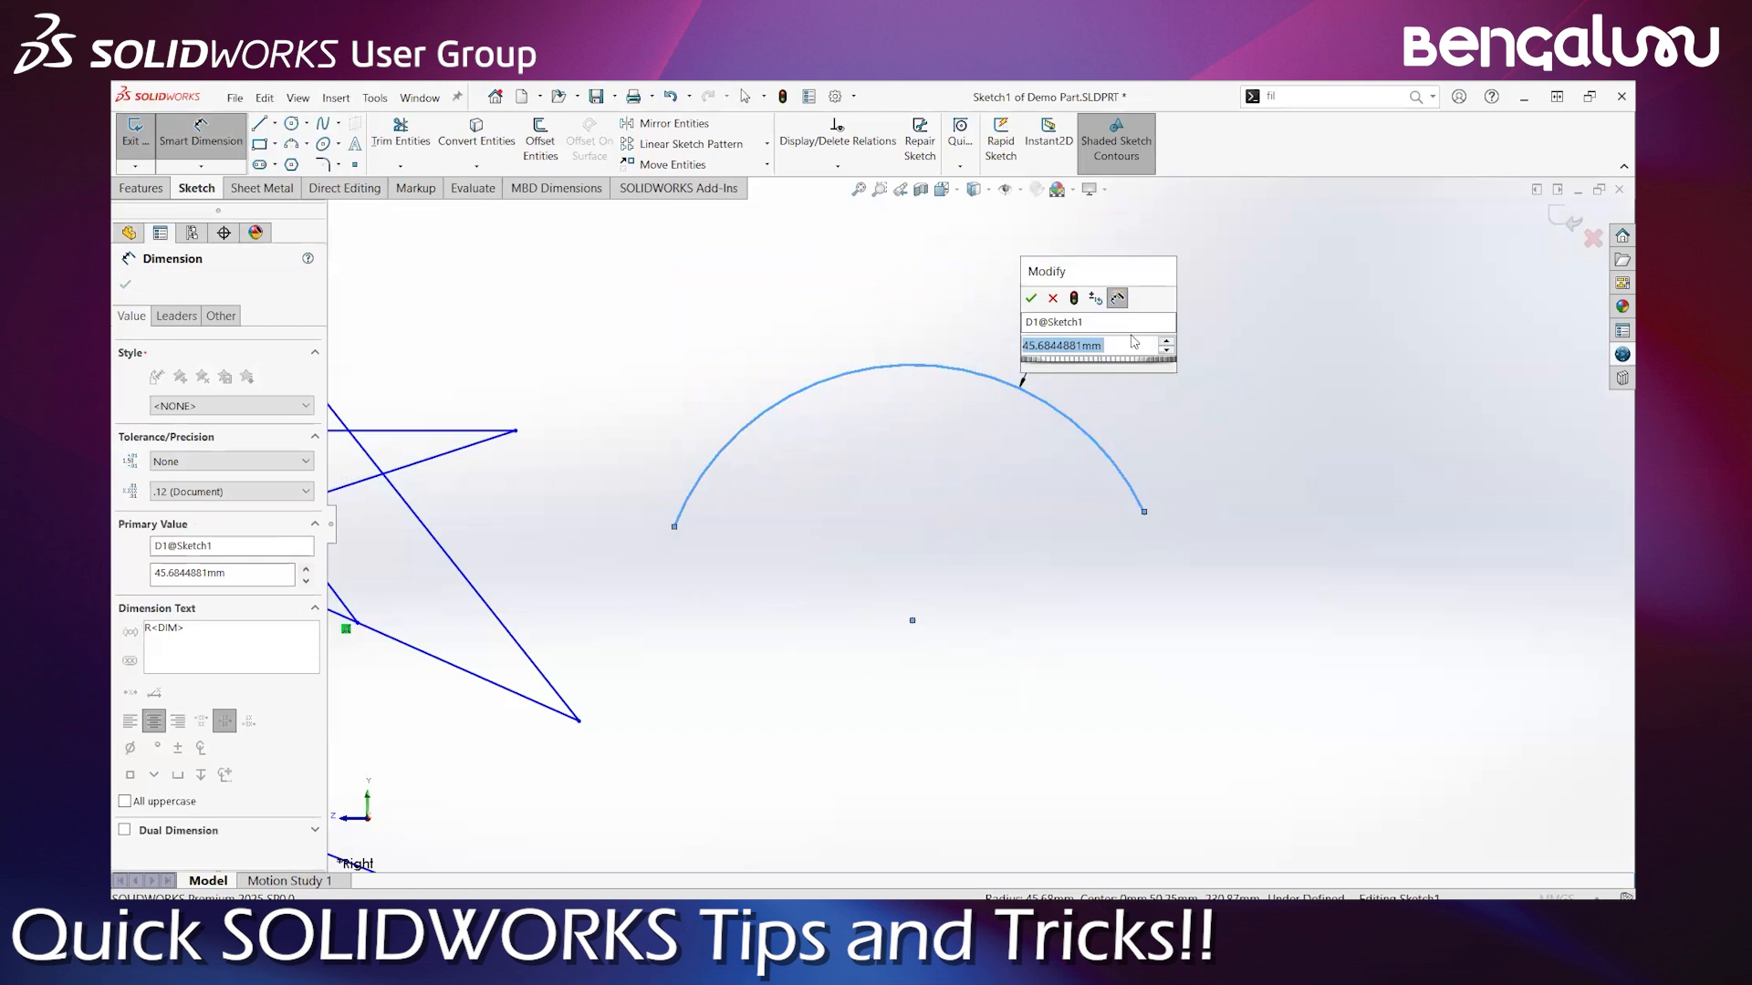
pyautogui.press('Return')
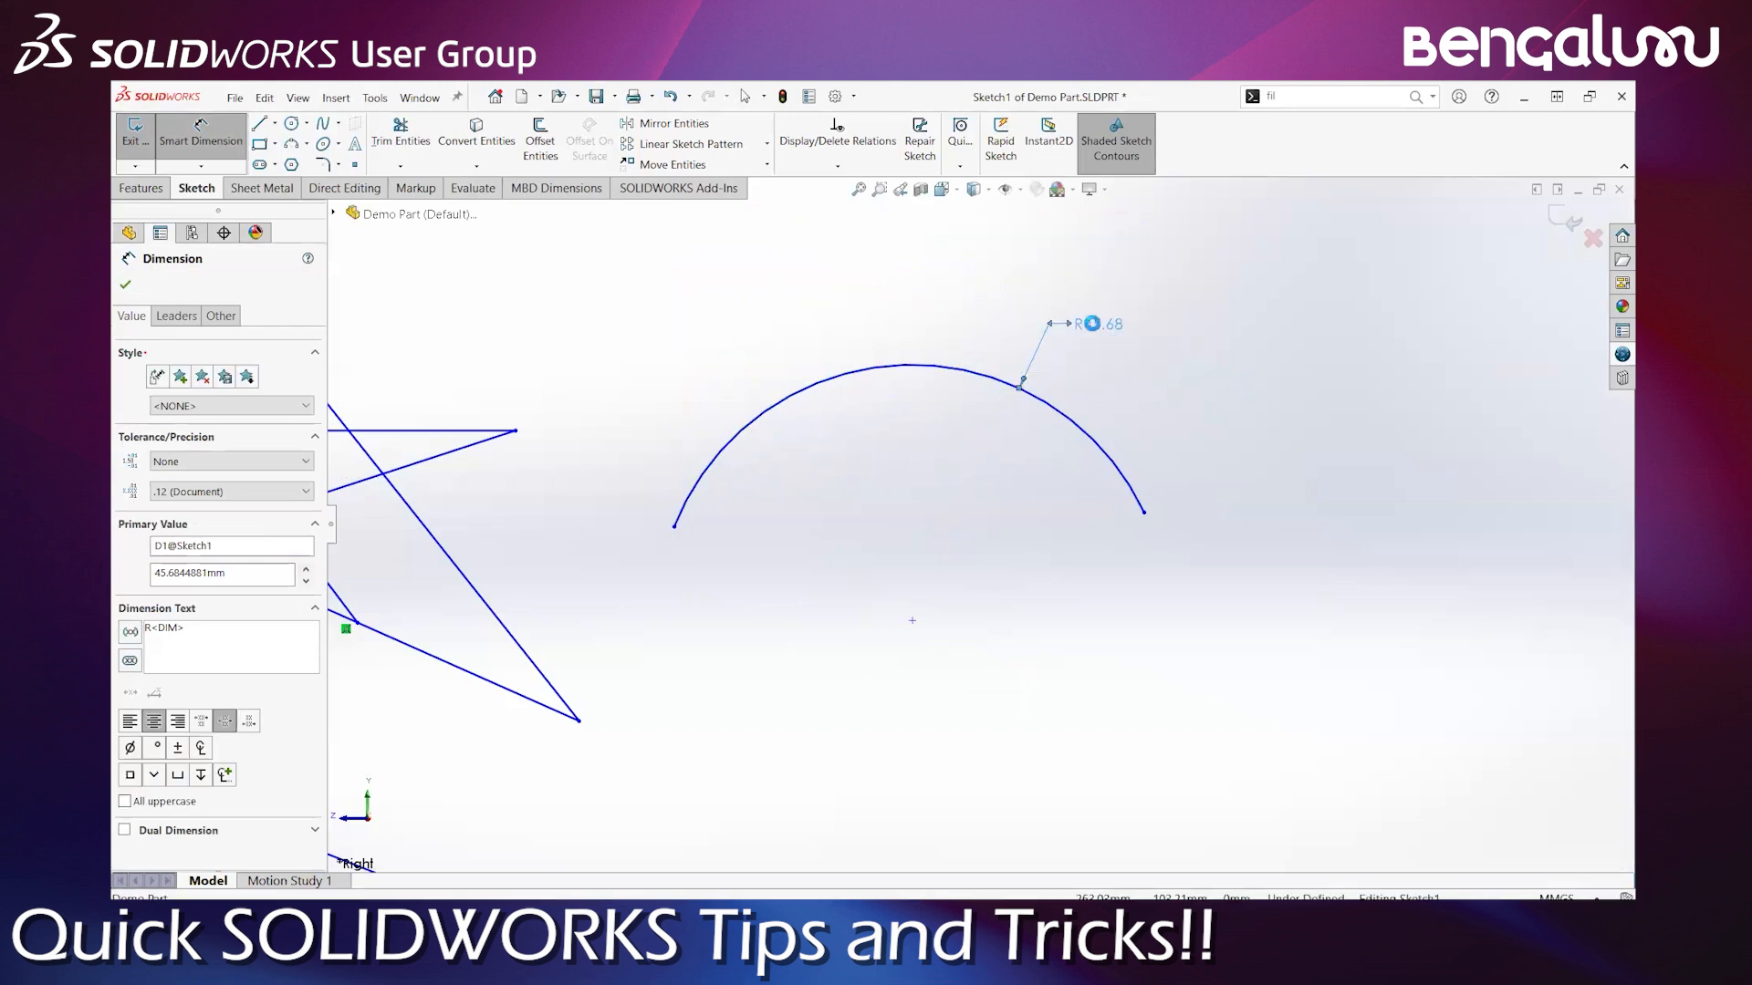
pyautogui.press('Delete')
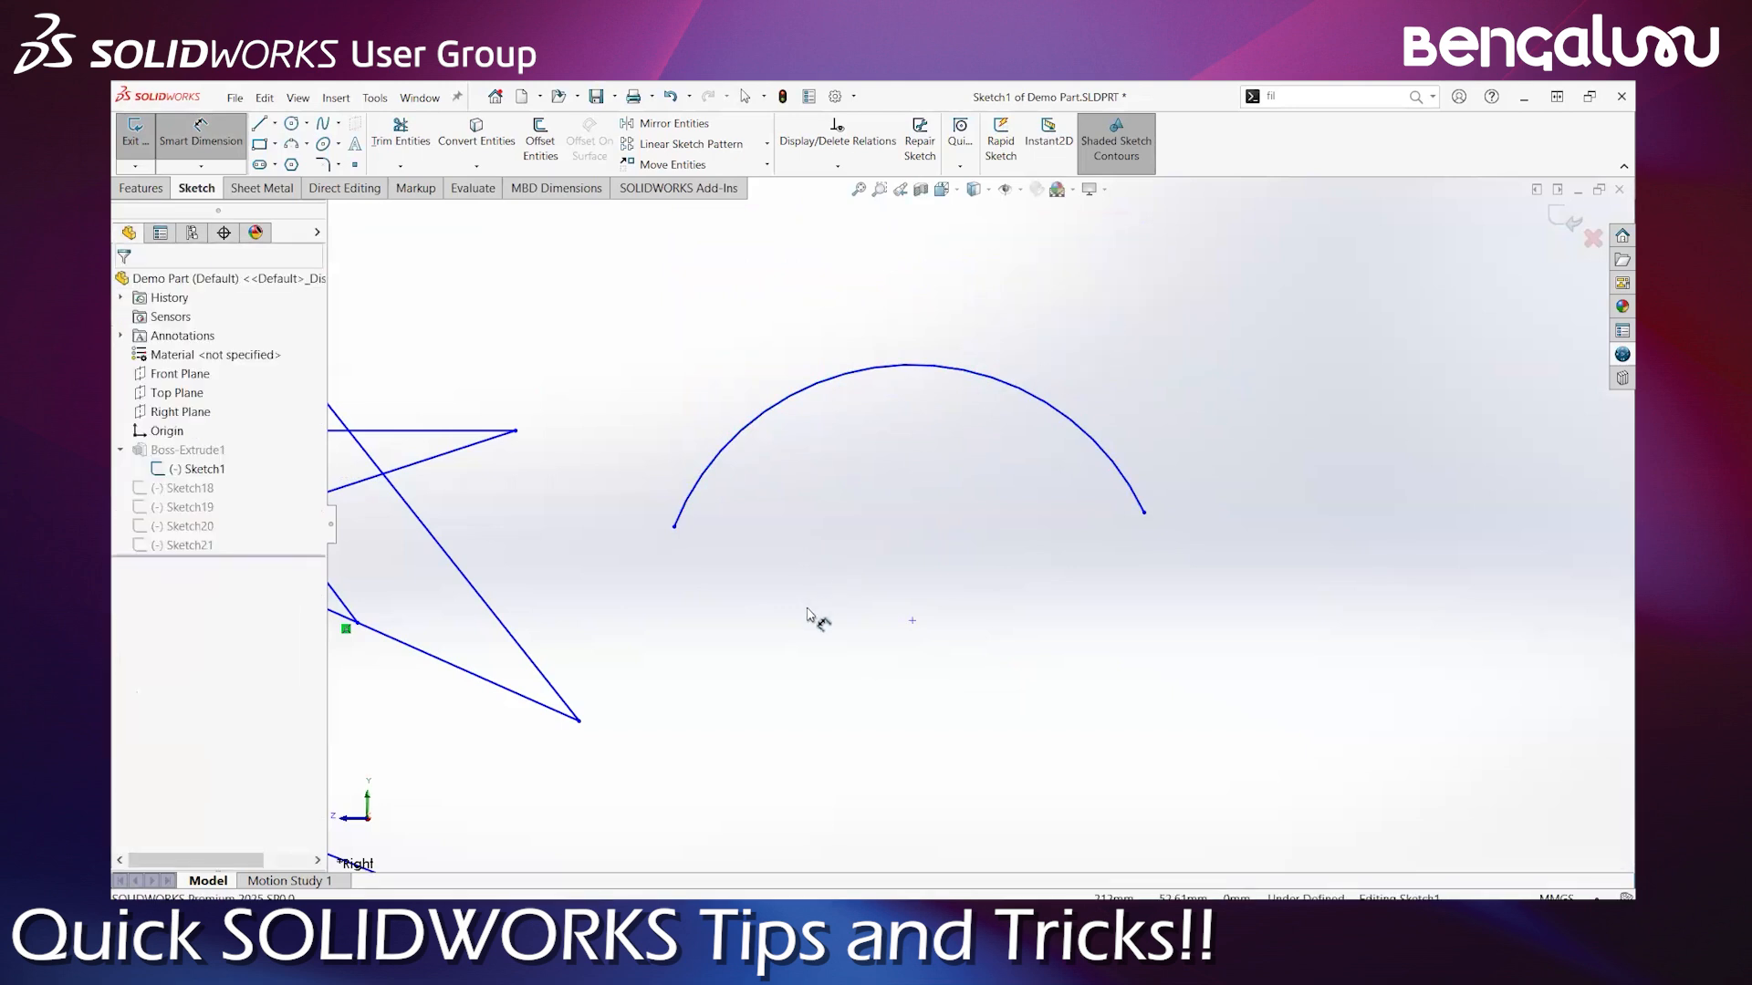
pyautogui.press('Escape')
# Add an arc-length dimension above the arc from its two endpoints and the arc itself, accepting the current value
pyautogui.moveTo(1200, 709); pyautogui.dragTo(1234, 551, button='right')
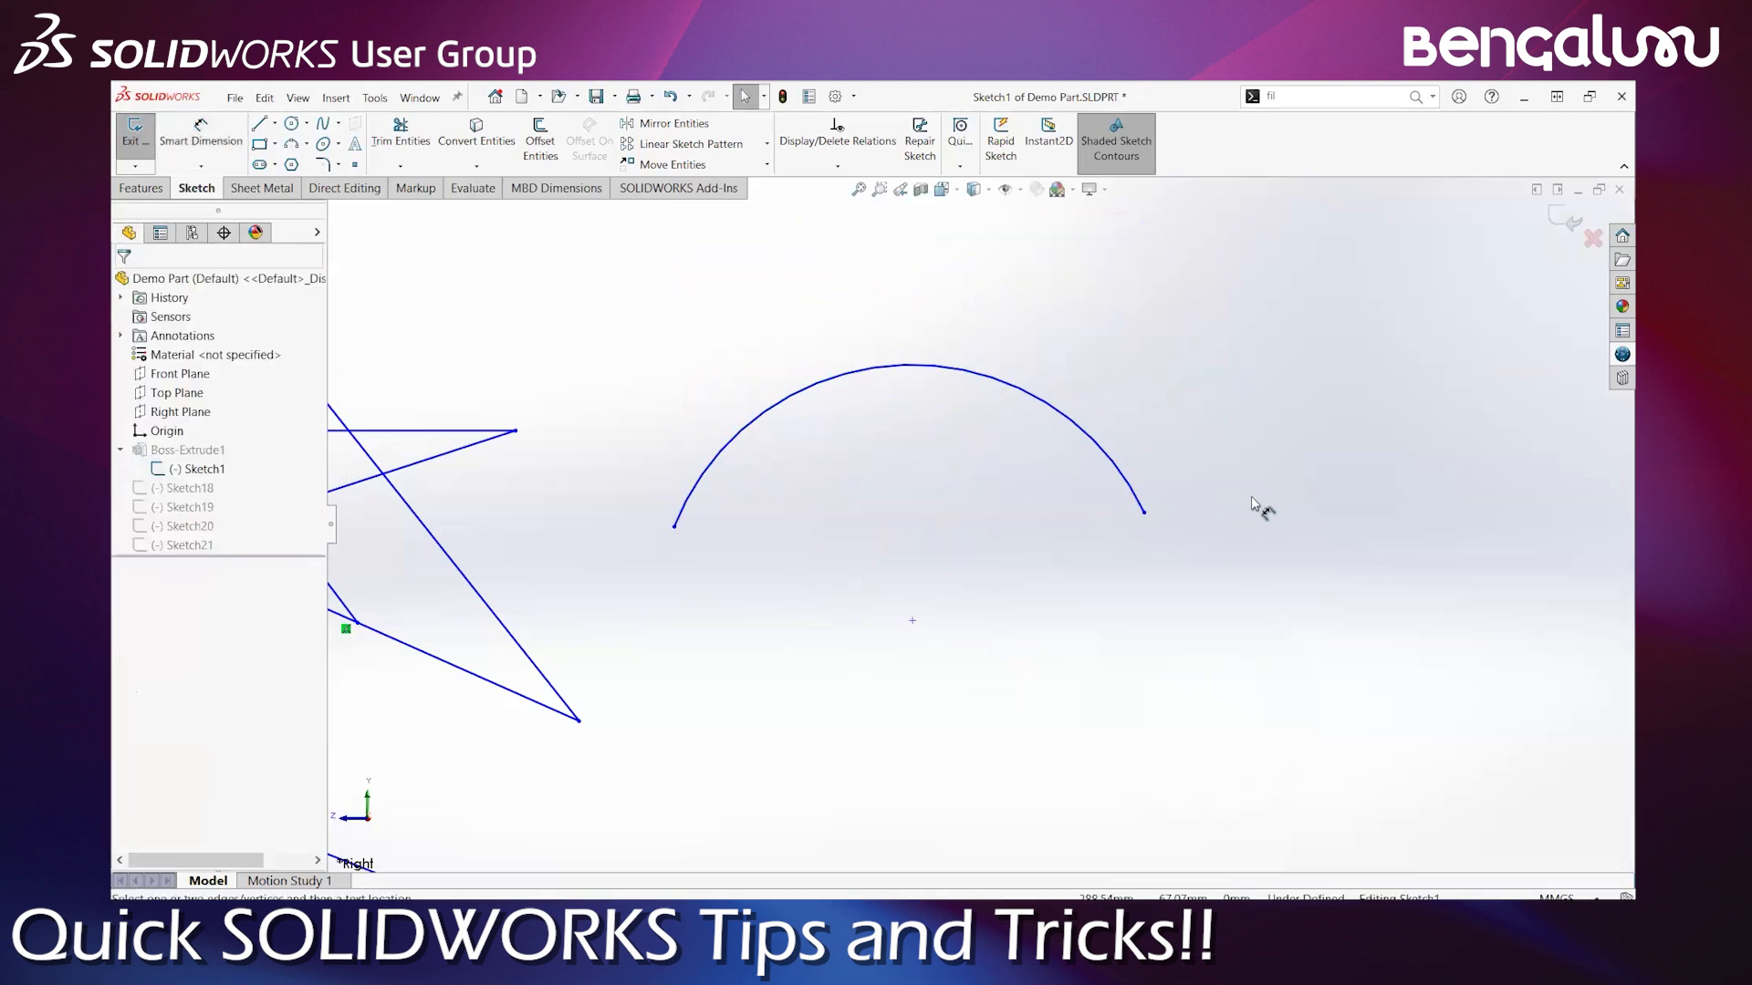
pyautogui.click(674, 526)
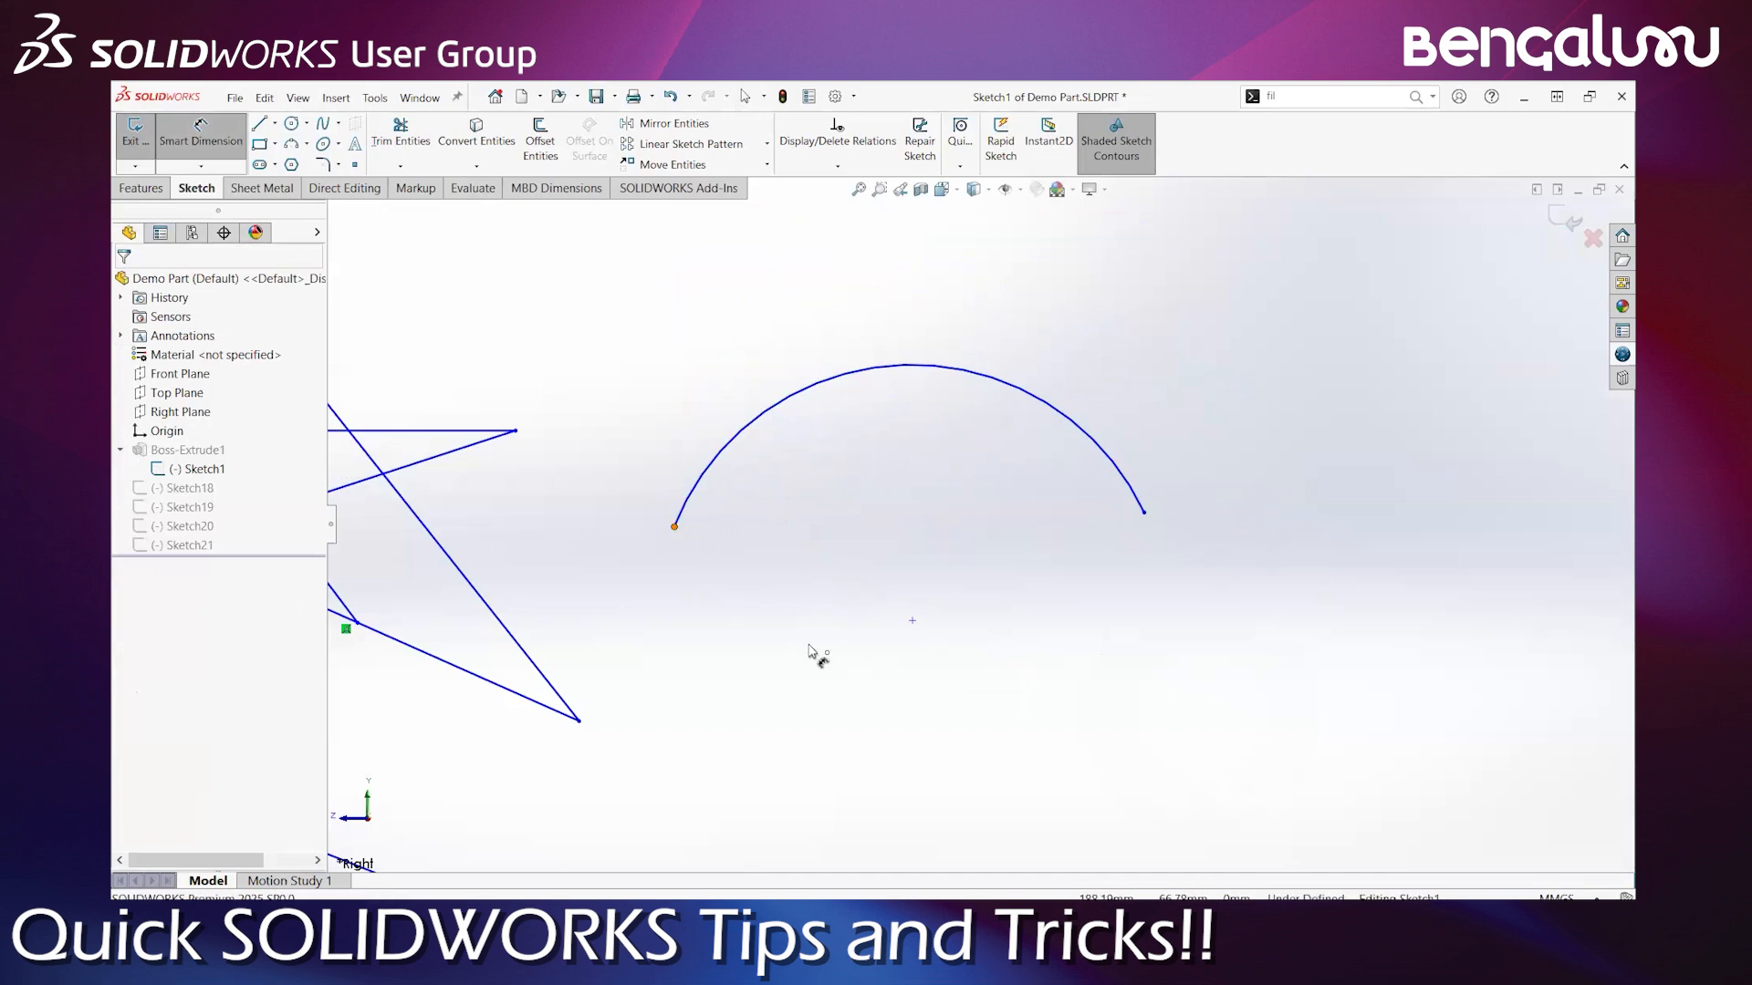
pyautogui.click(1144, 513)
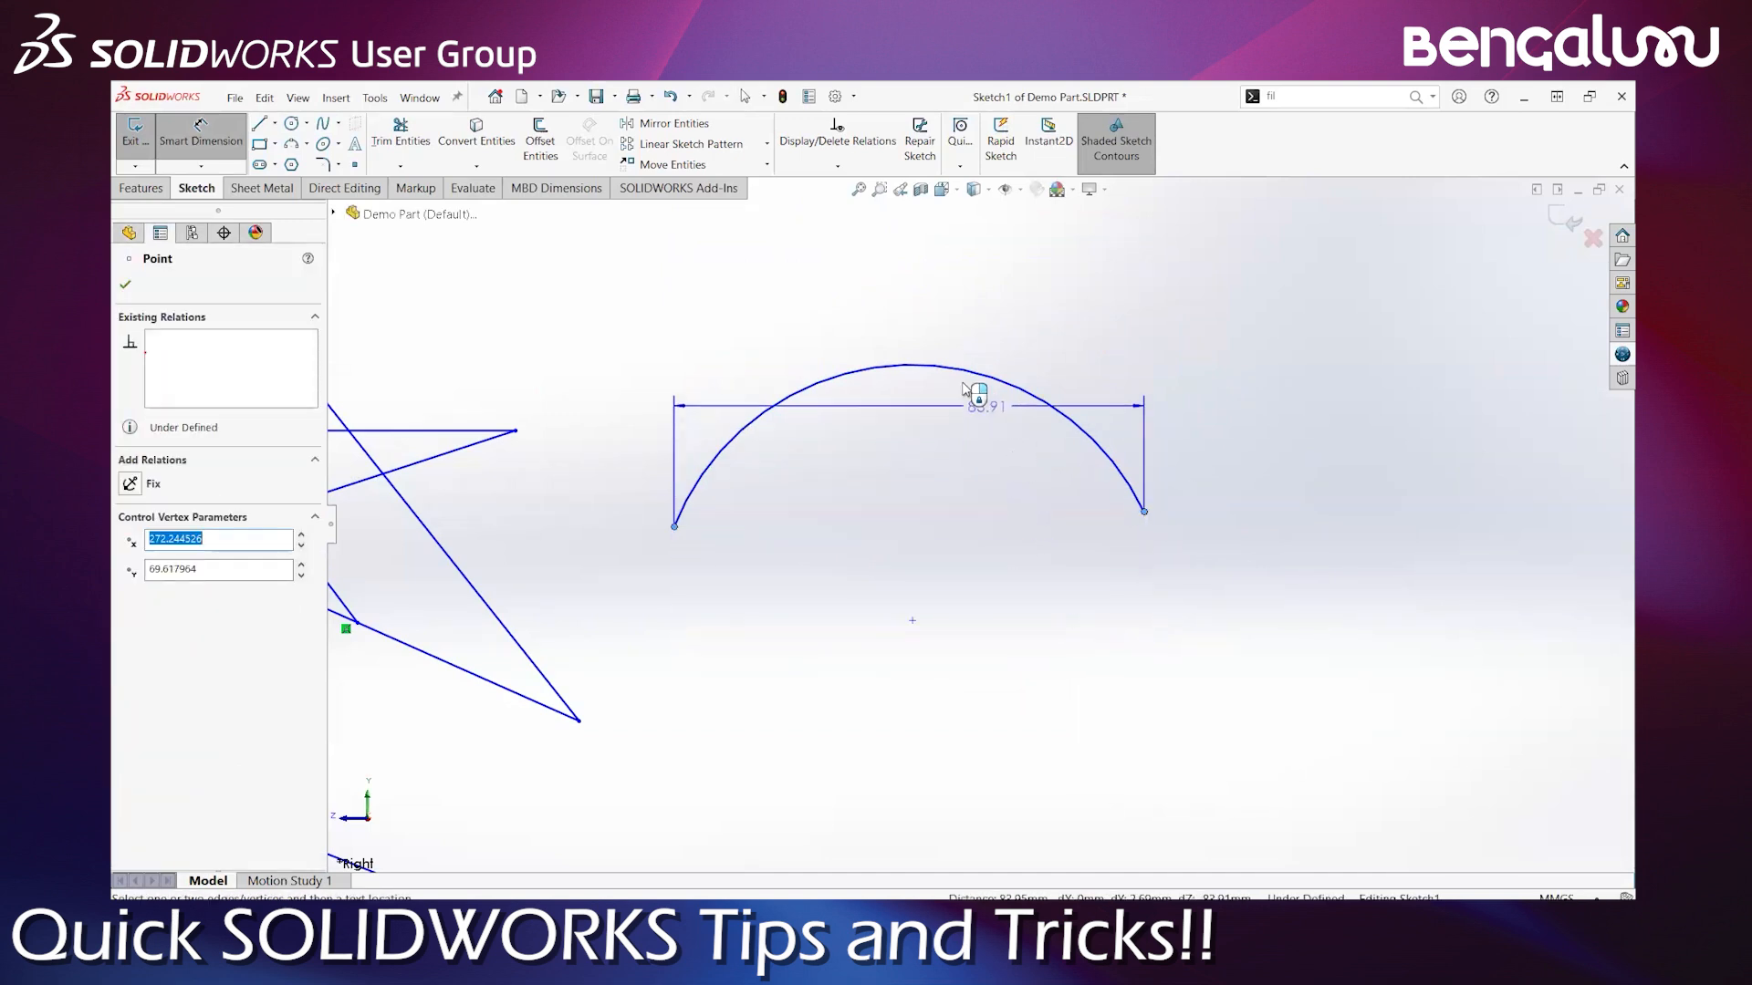
pyautogui.click(919, 357)
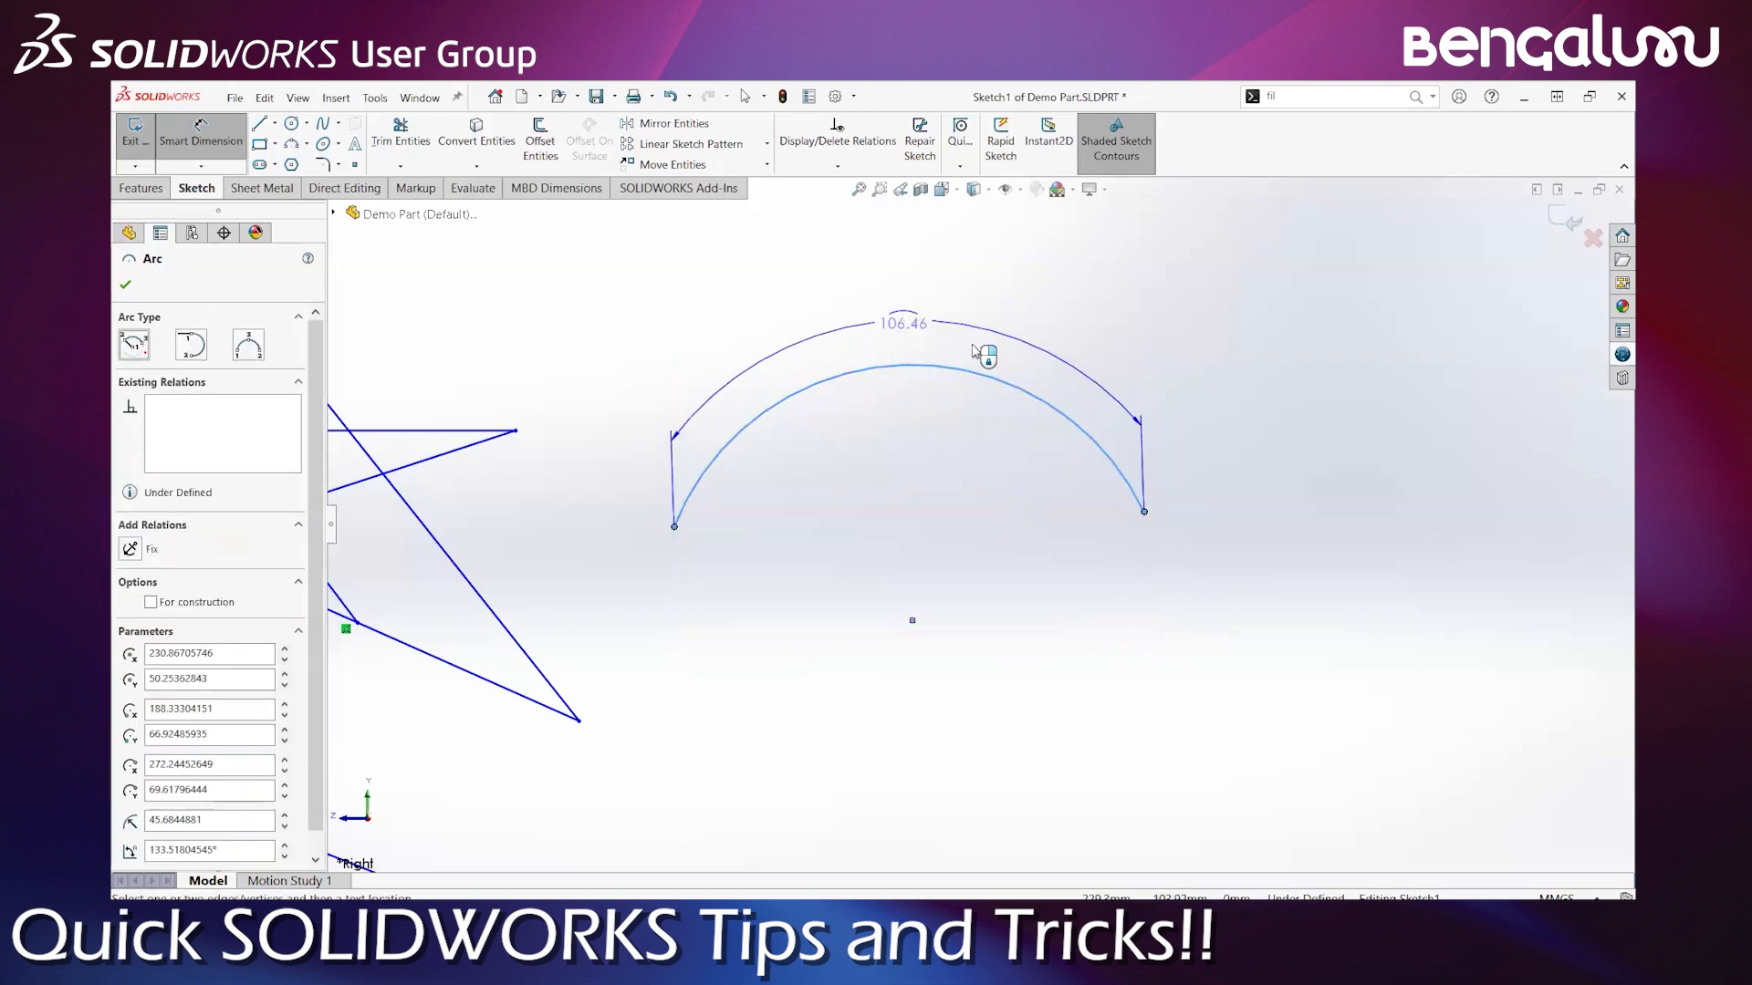
pyautogui.click(940, 352)
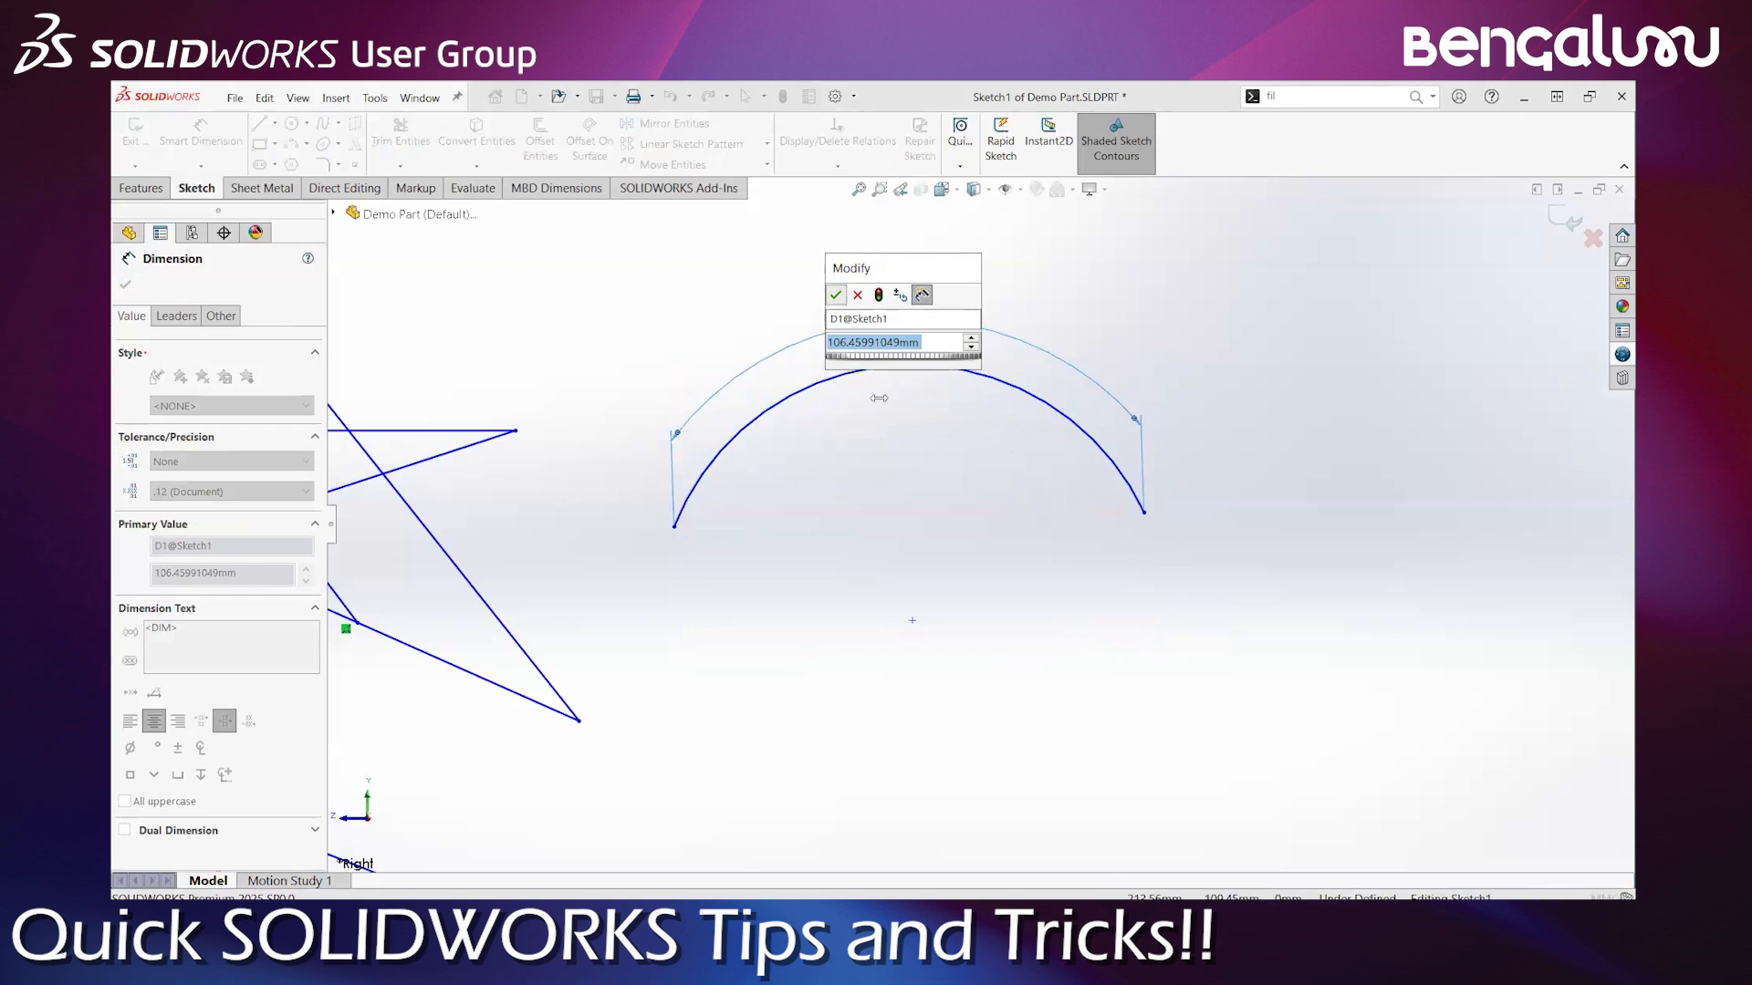
pyautogui.click(836, 292)
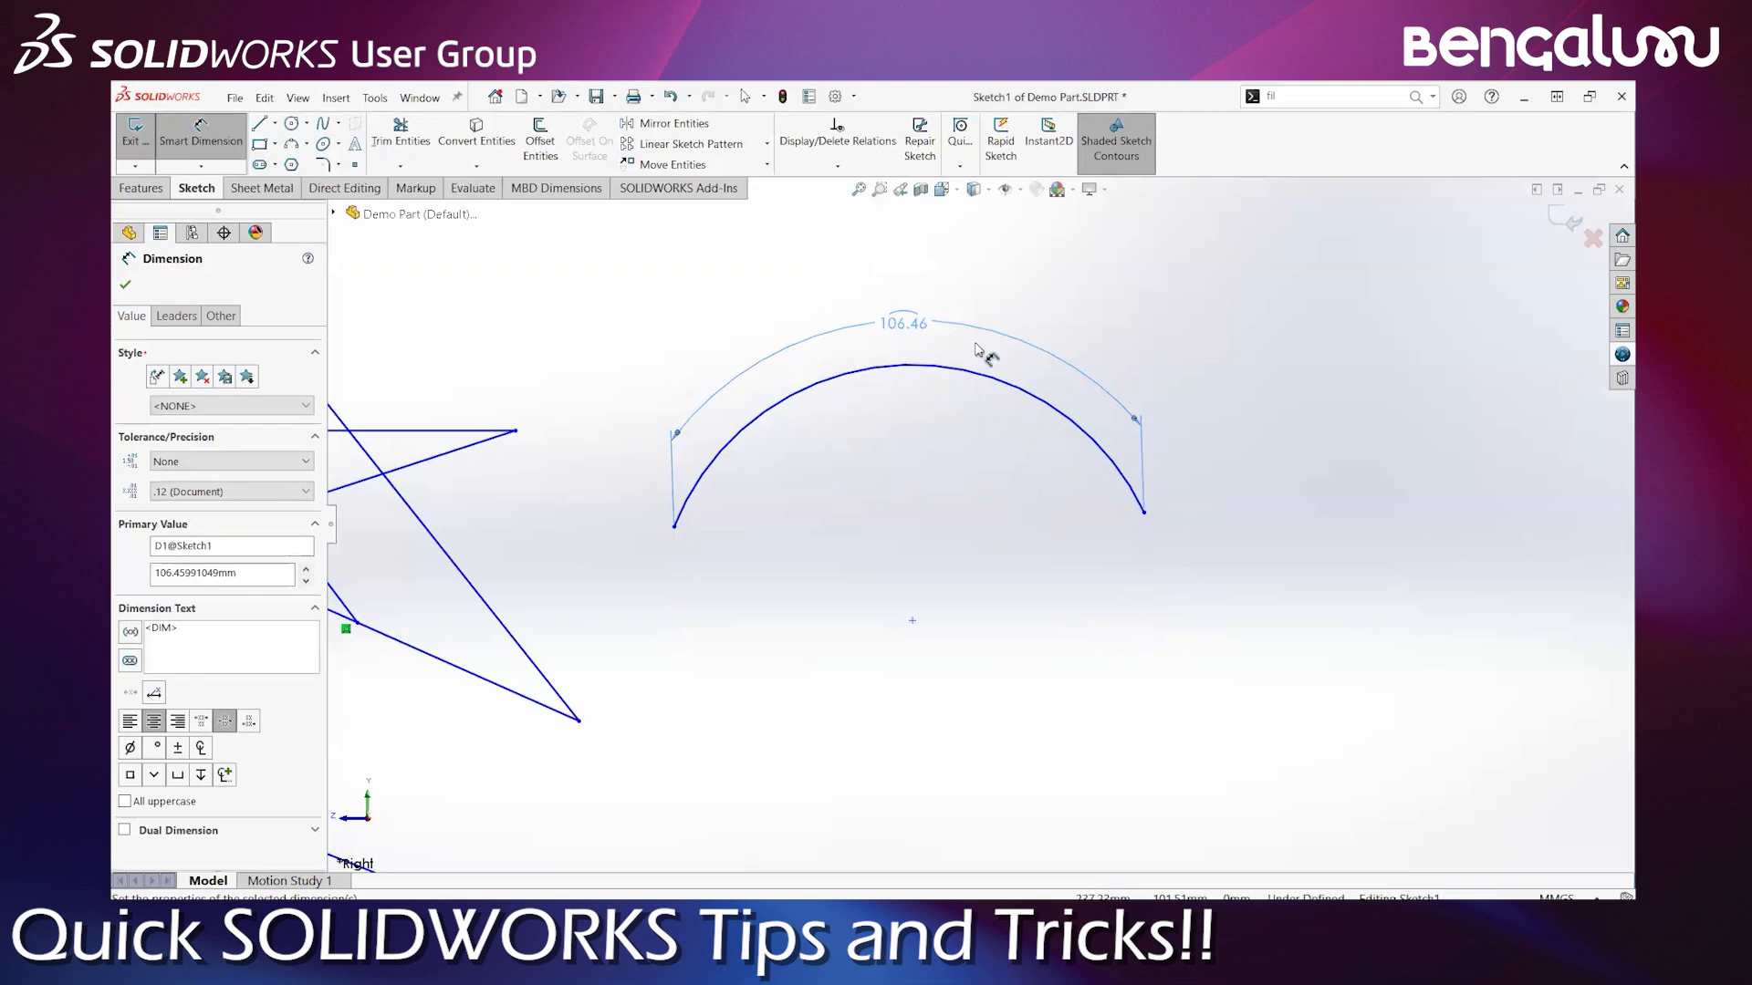
# Try a second arc-length dimension from the arc's endpoints and the arc, and cancel it before placing
pyautogui.click(740, 538)
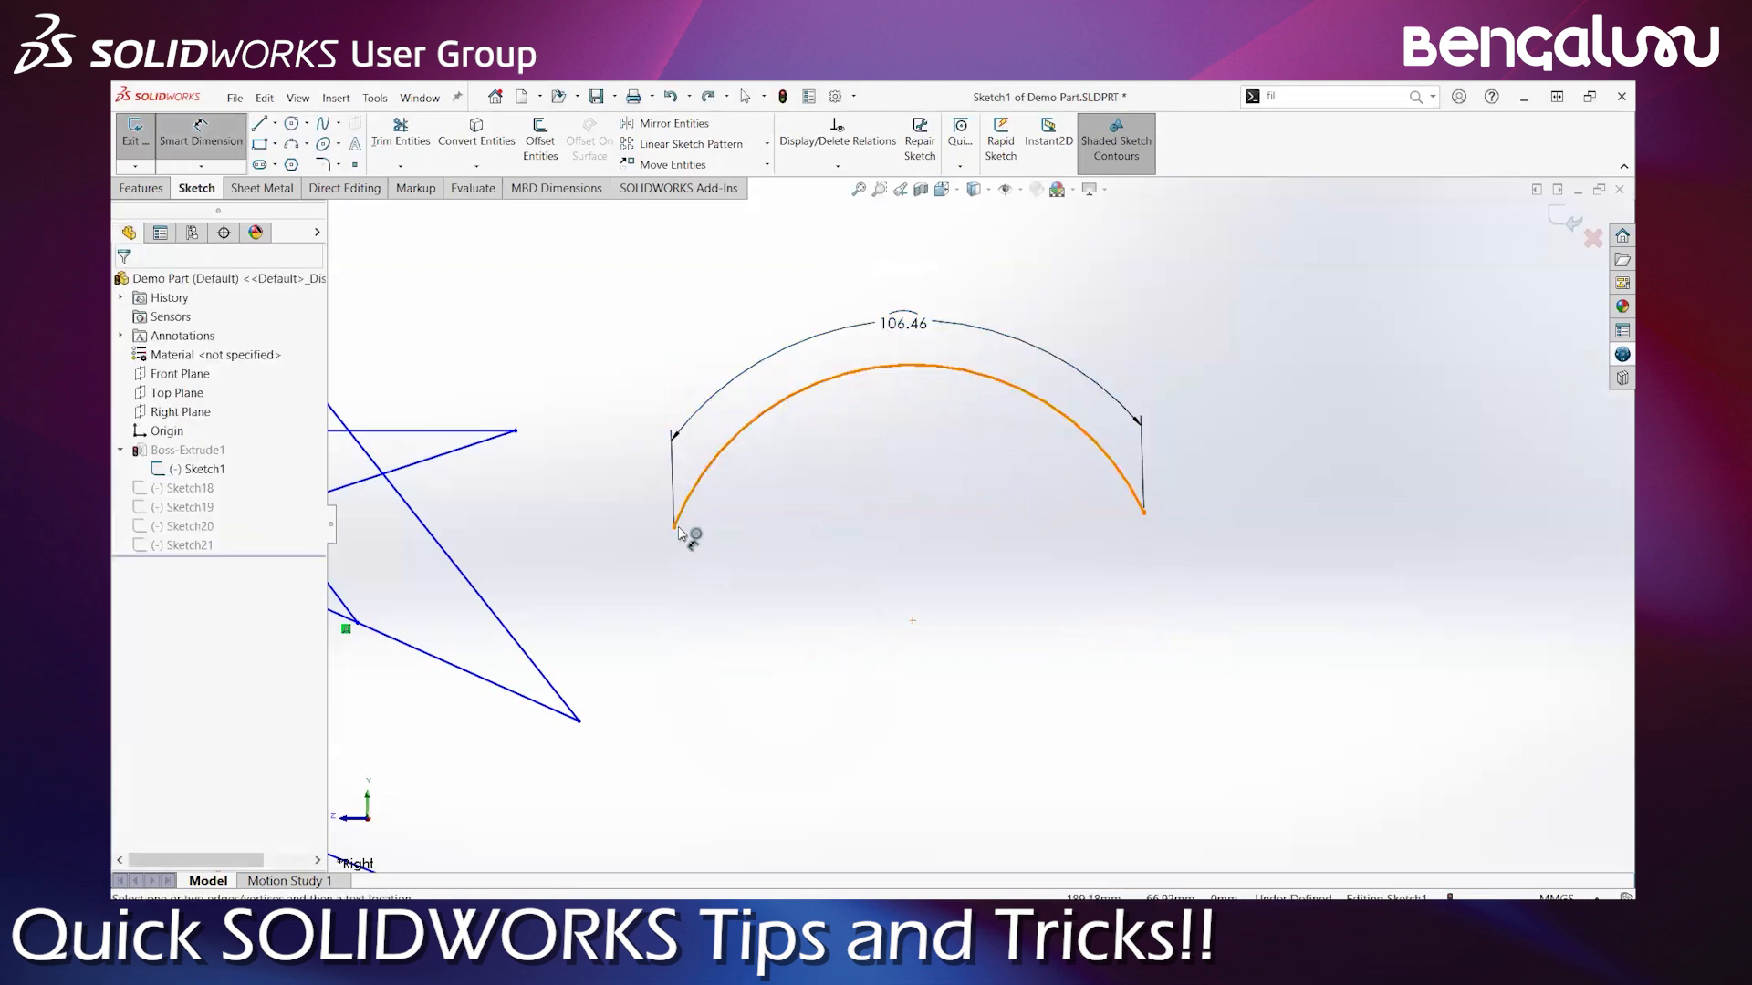
pyautogui.click(1144, 512)
pyautogui.click(1144, 513)
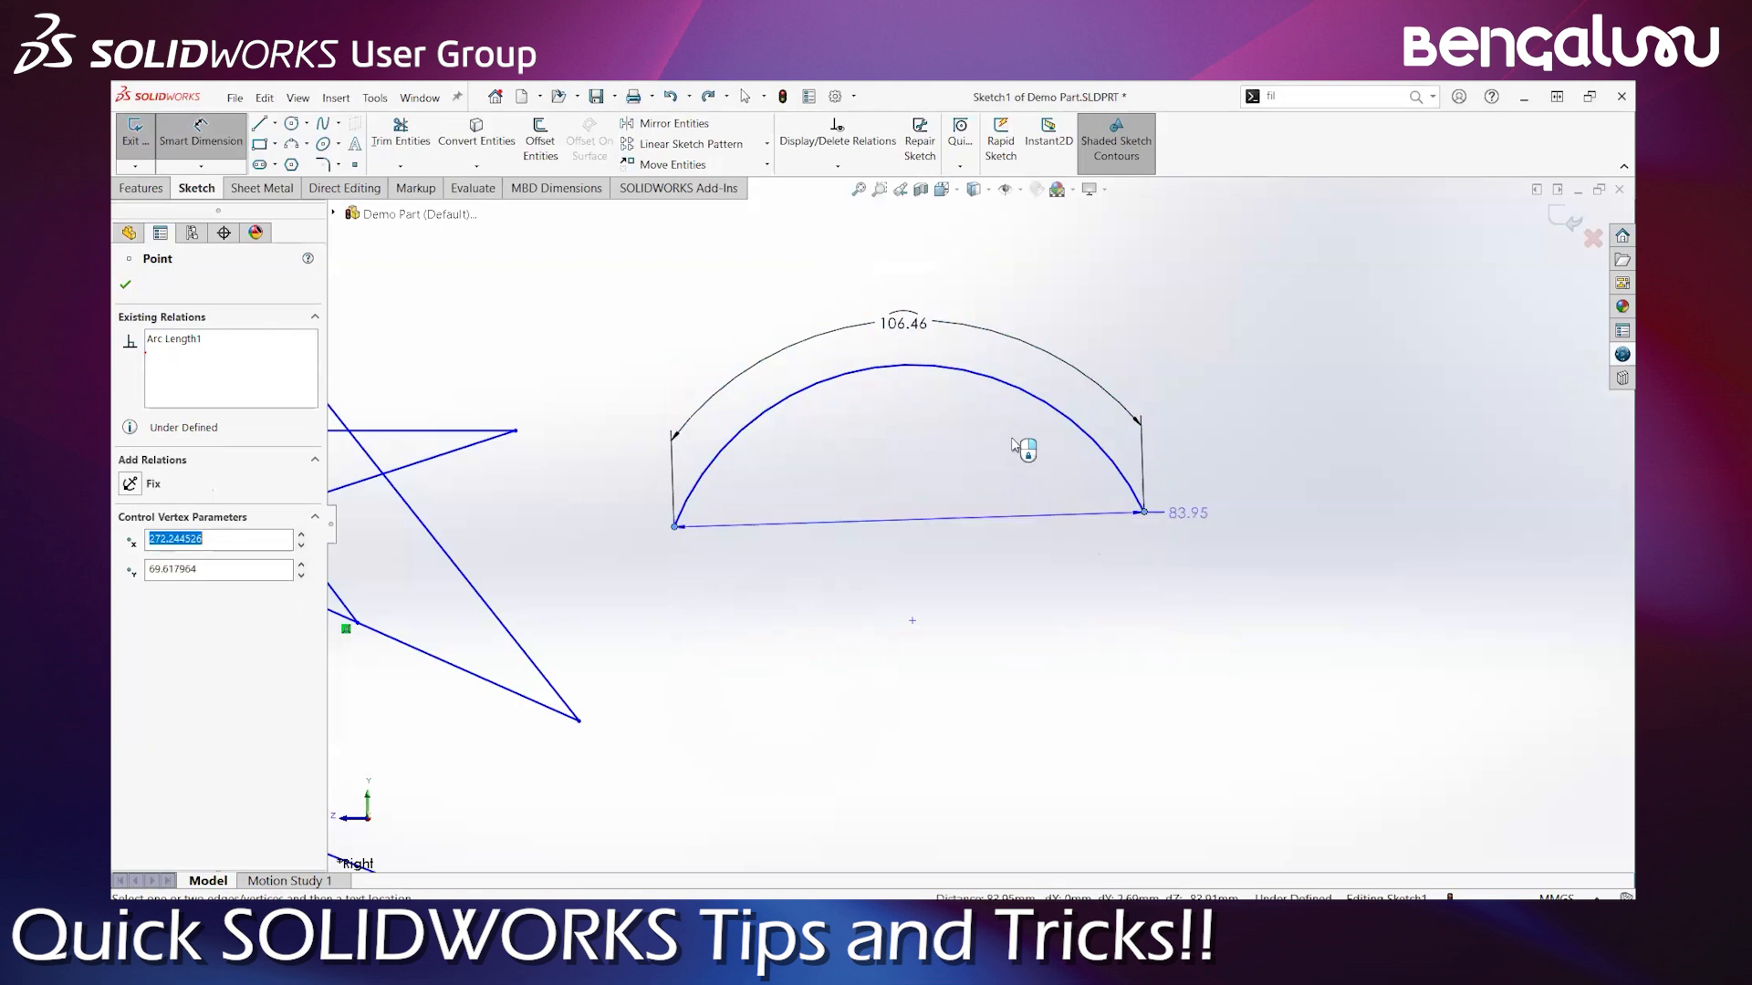
pyautogui.click(999, 377)
pyautogui.moveTo(916, 644); pyautogui.dragTo(906, 267)
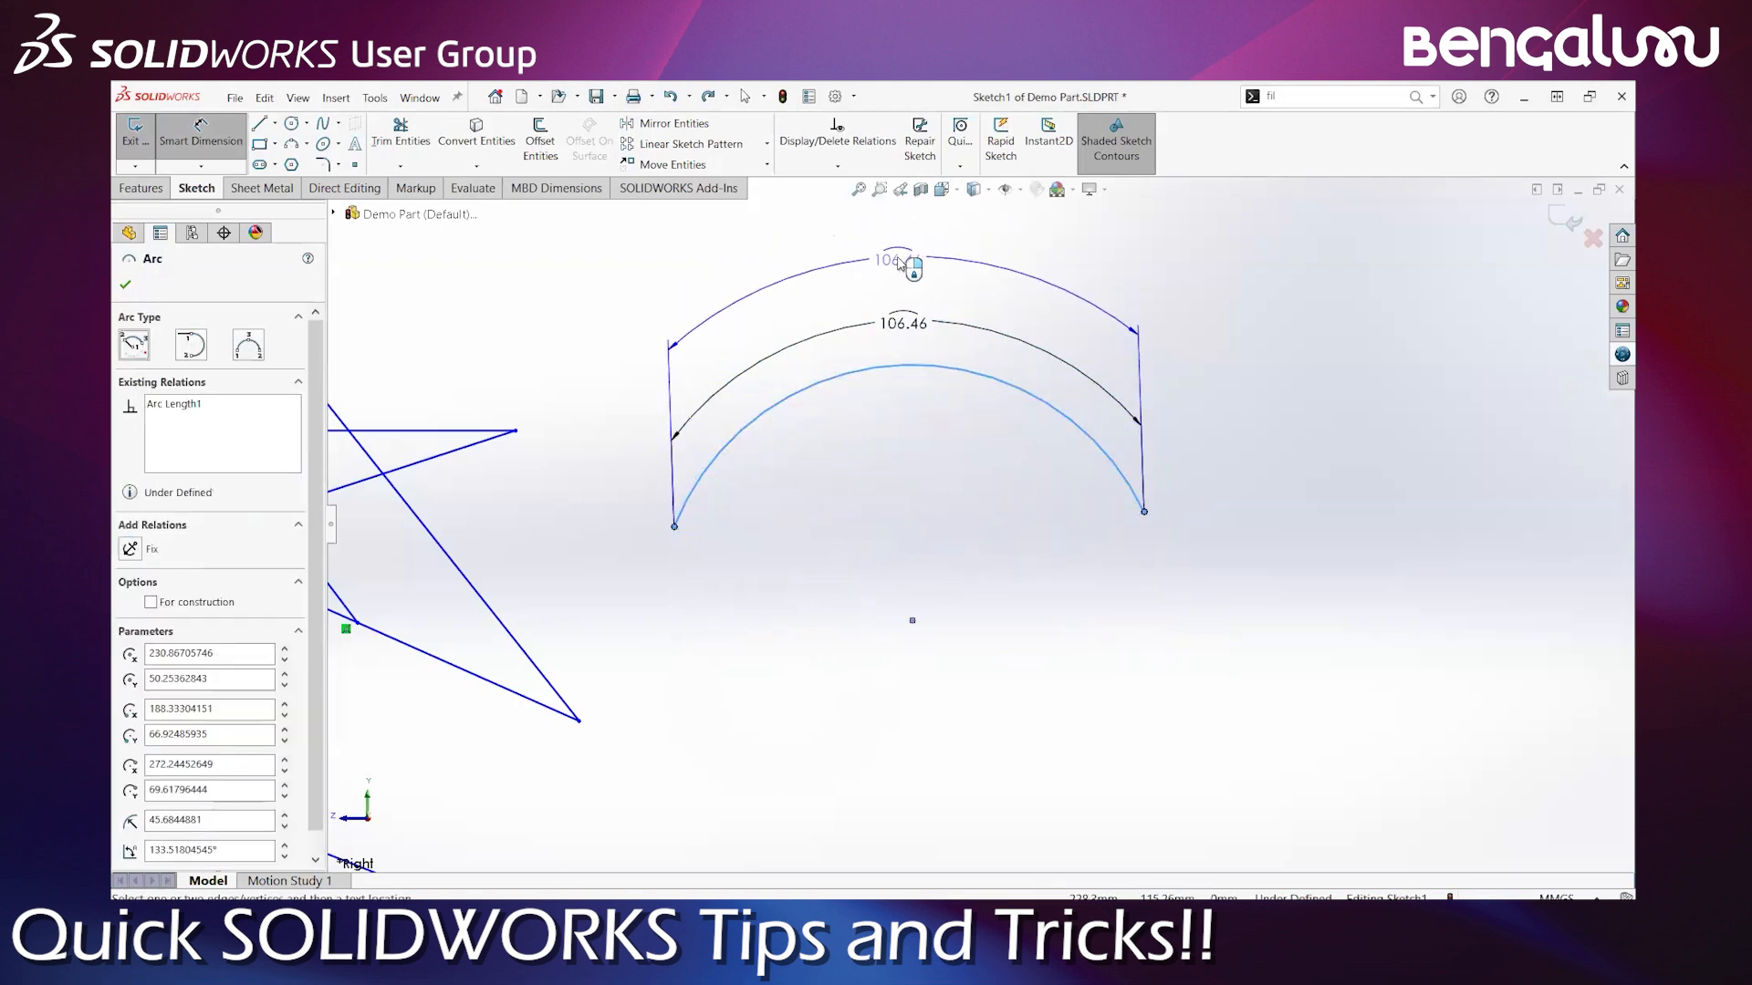
pyautogui.press('Escape')
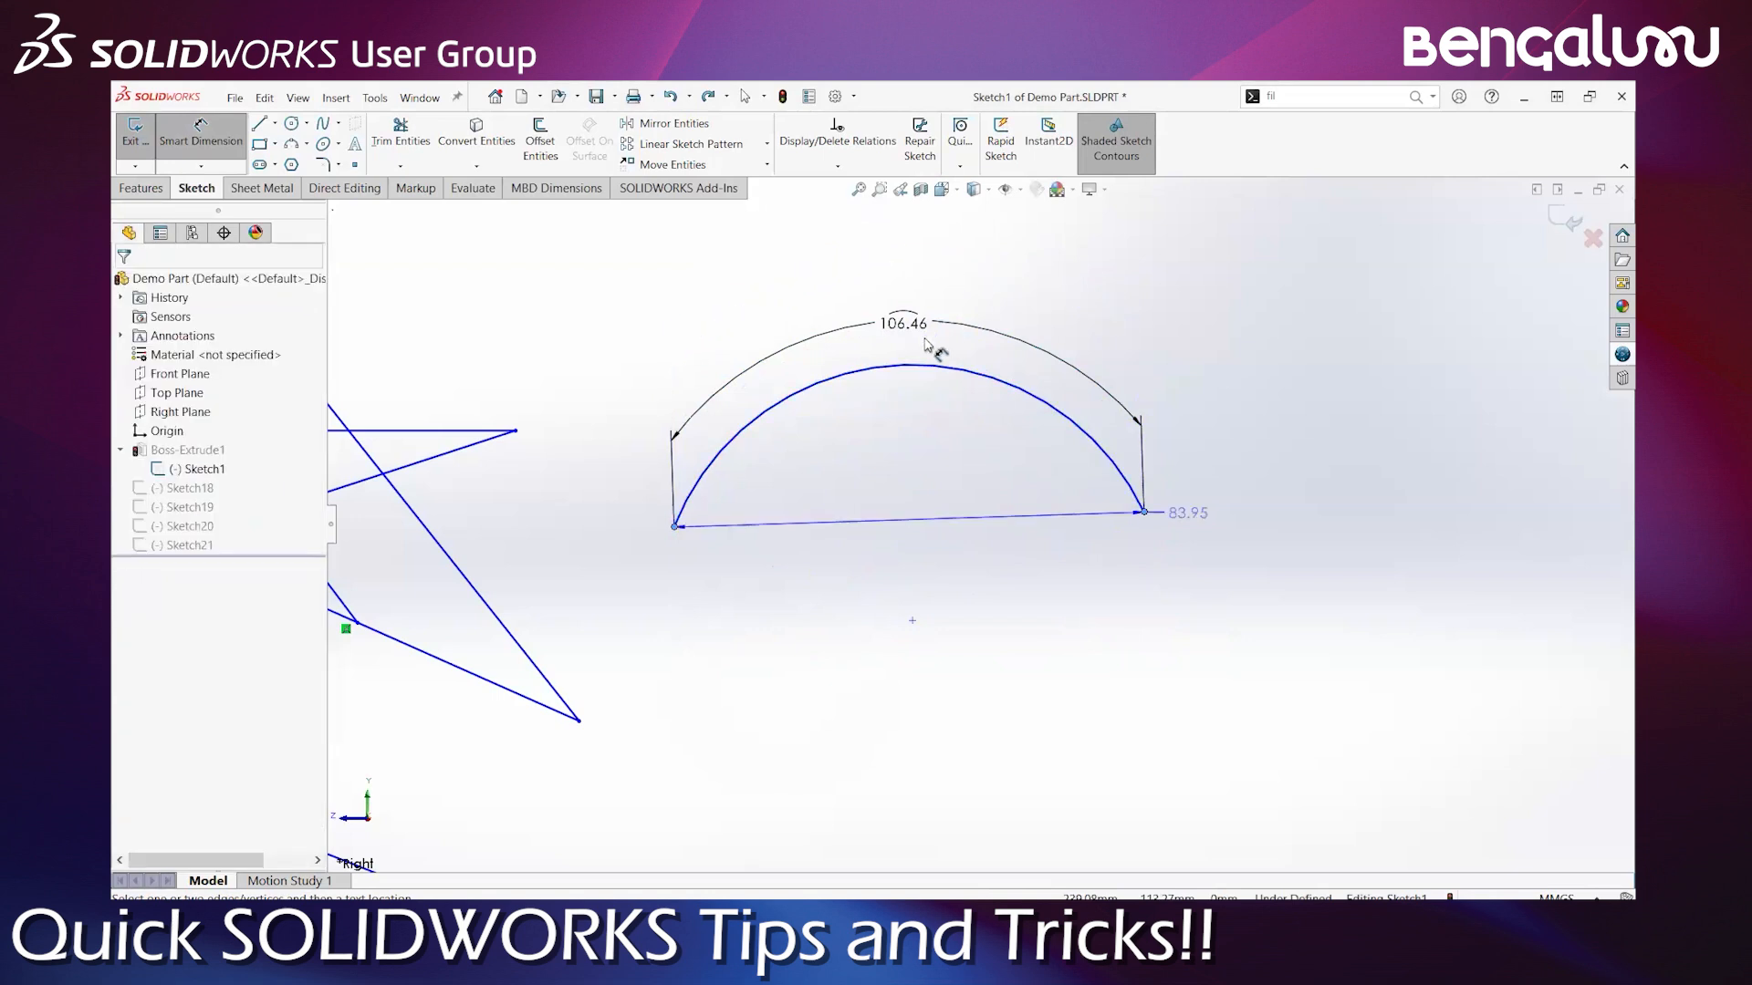
pyautogui.press('Escape')
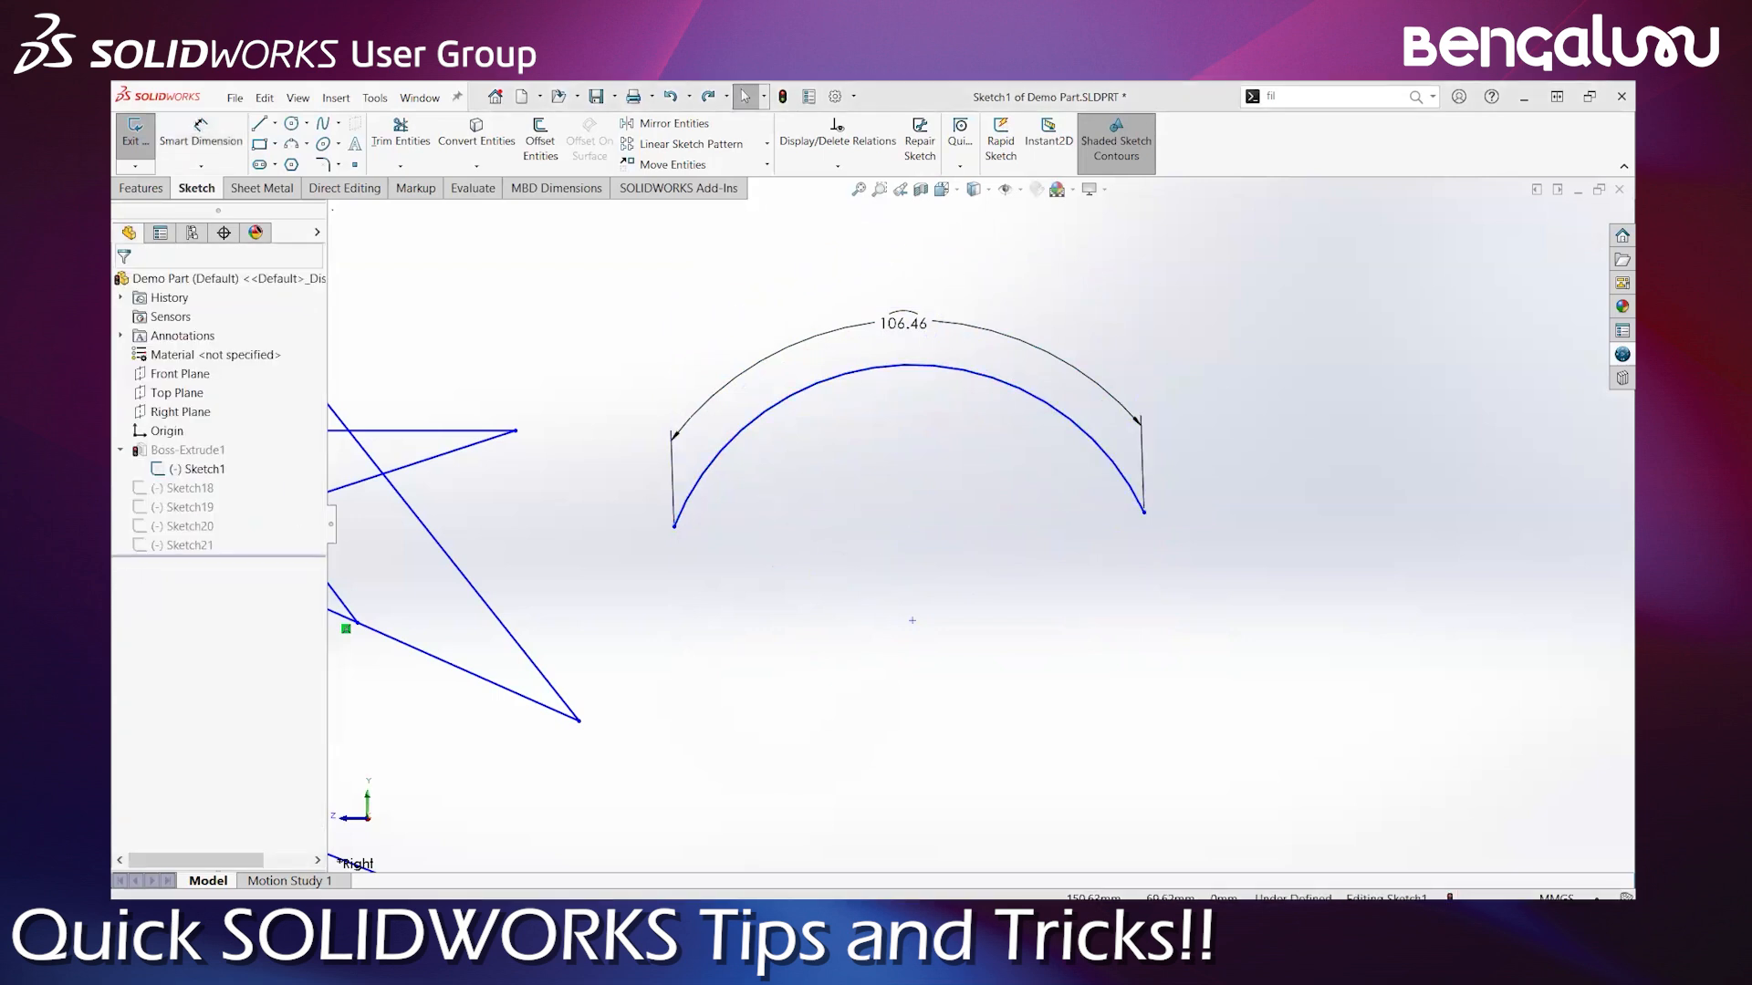
# Exit the sketch with a rebuild despite the Boss-Extrude1 error, and close Demo Part
pyautogui.scroll(2, 977, 525)
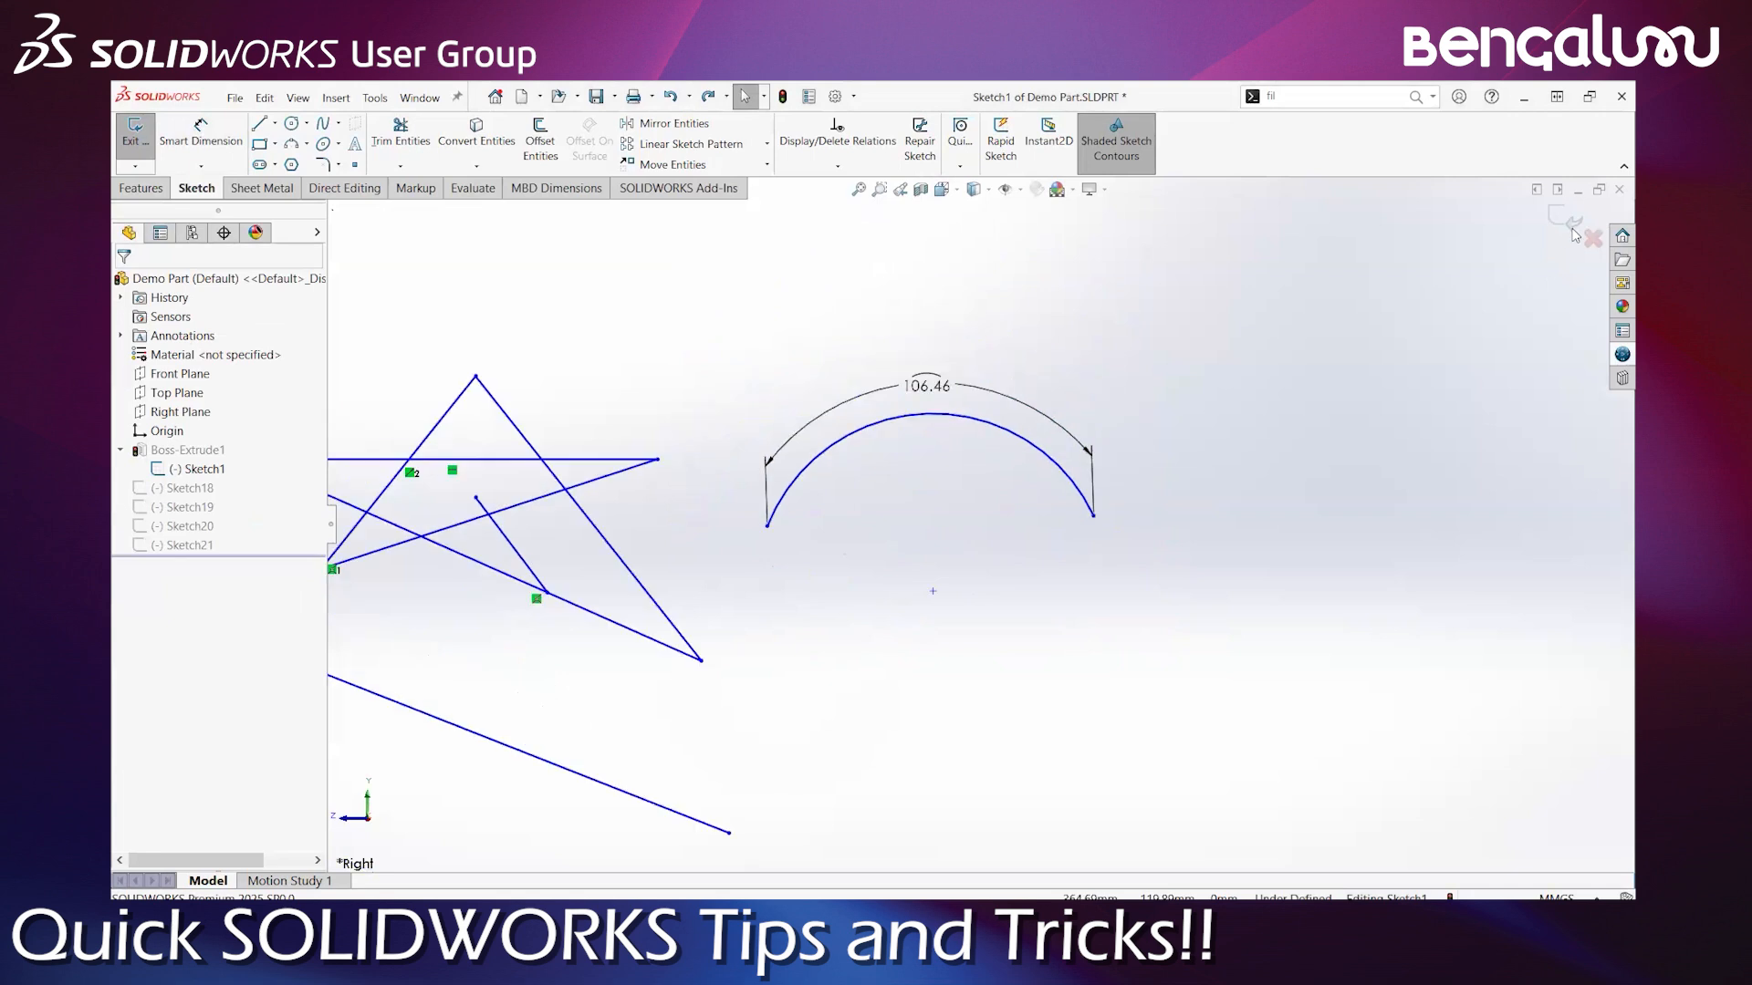
pyautogui.click(1551, 219)
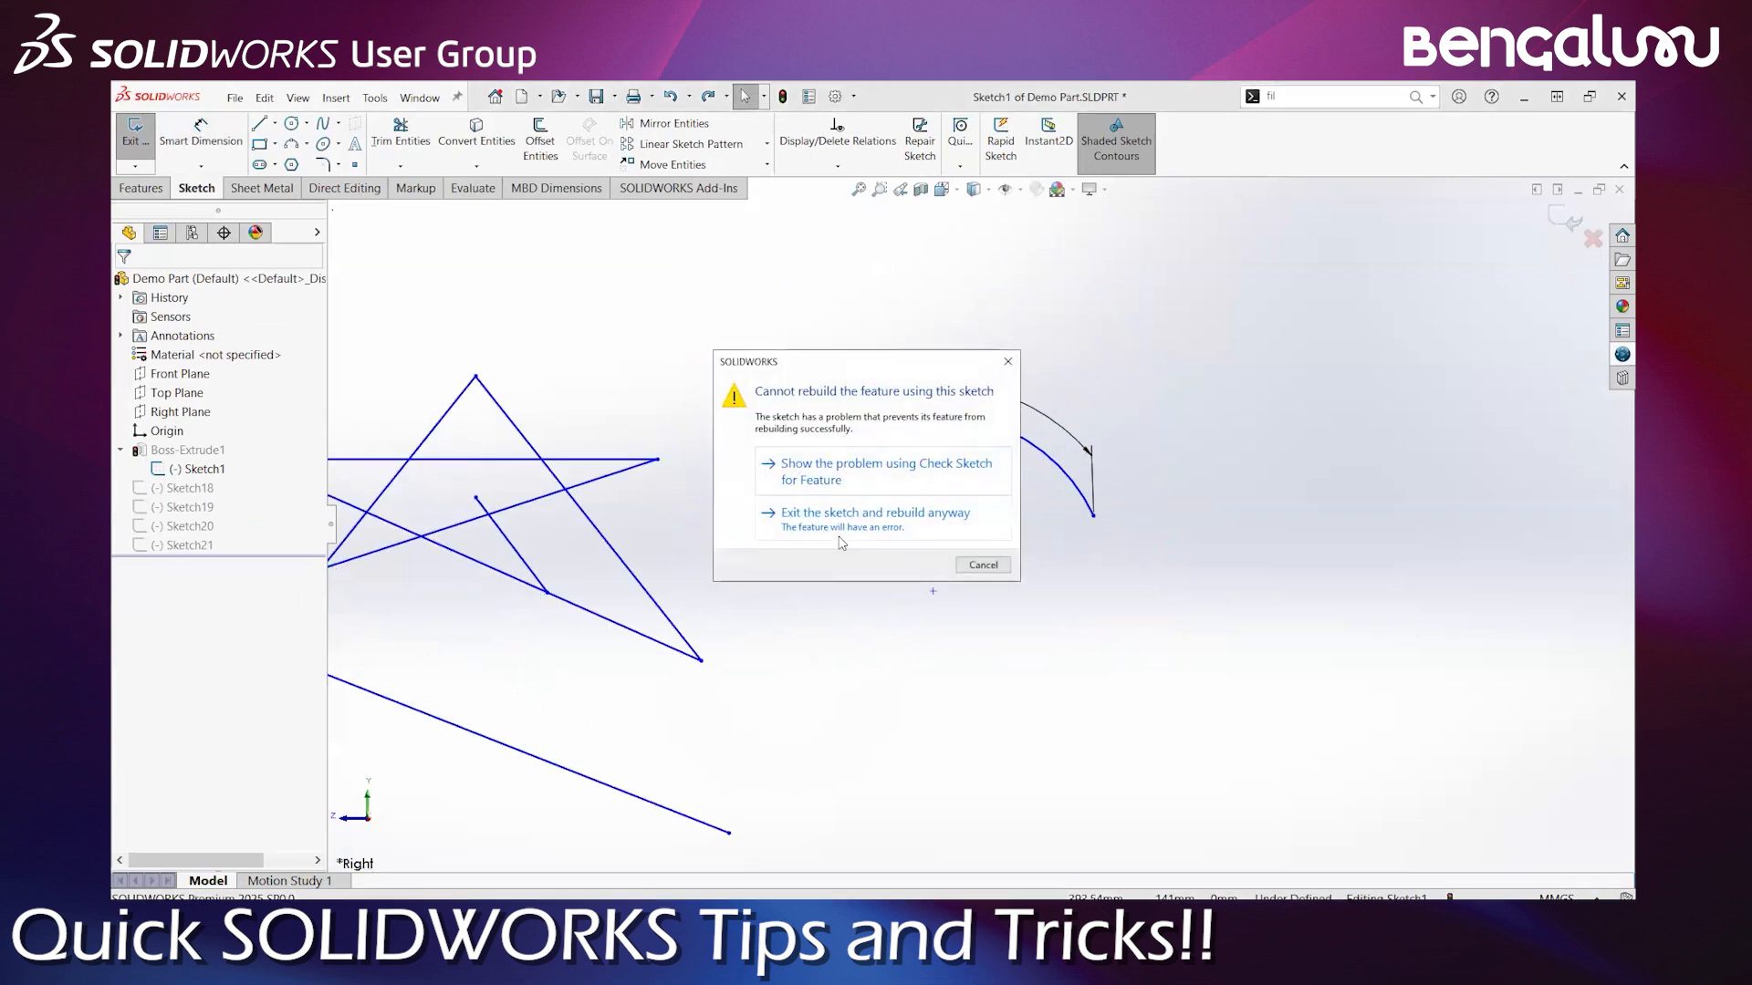
pyautogui.click(849, 532)
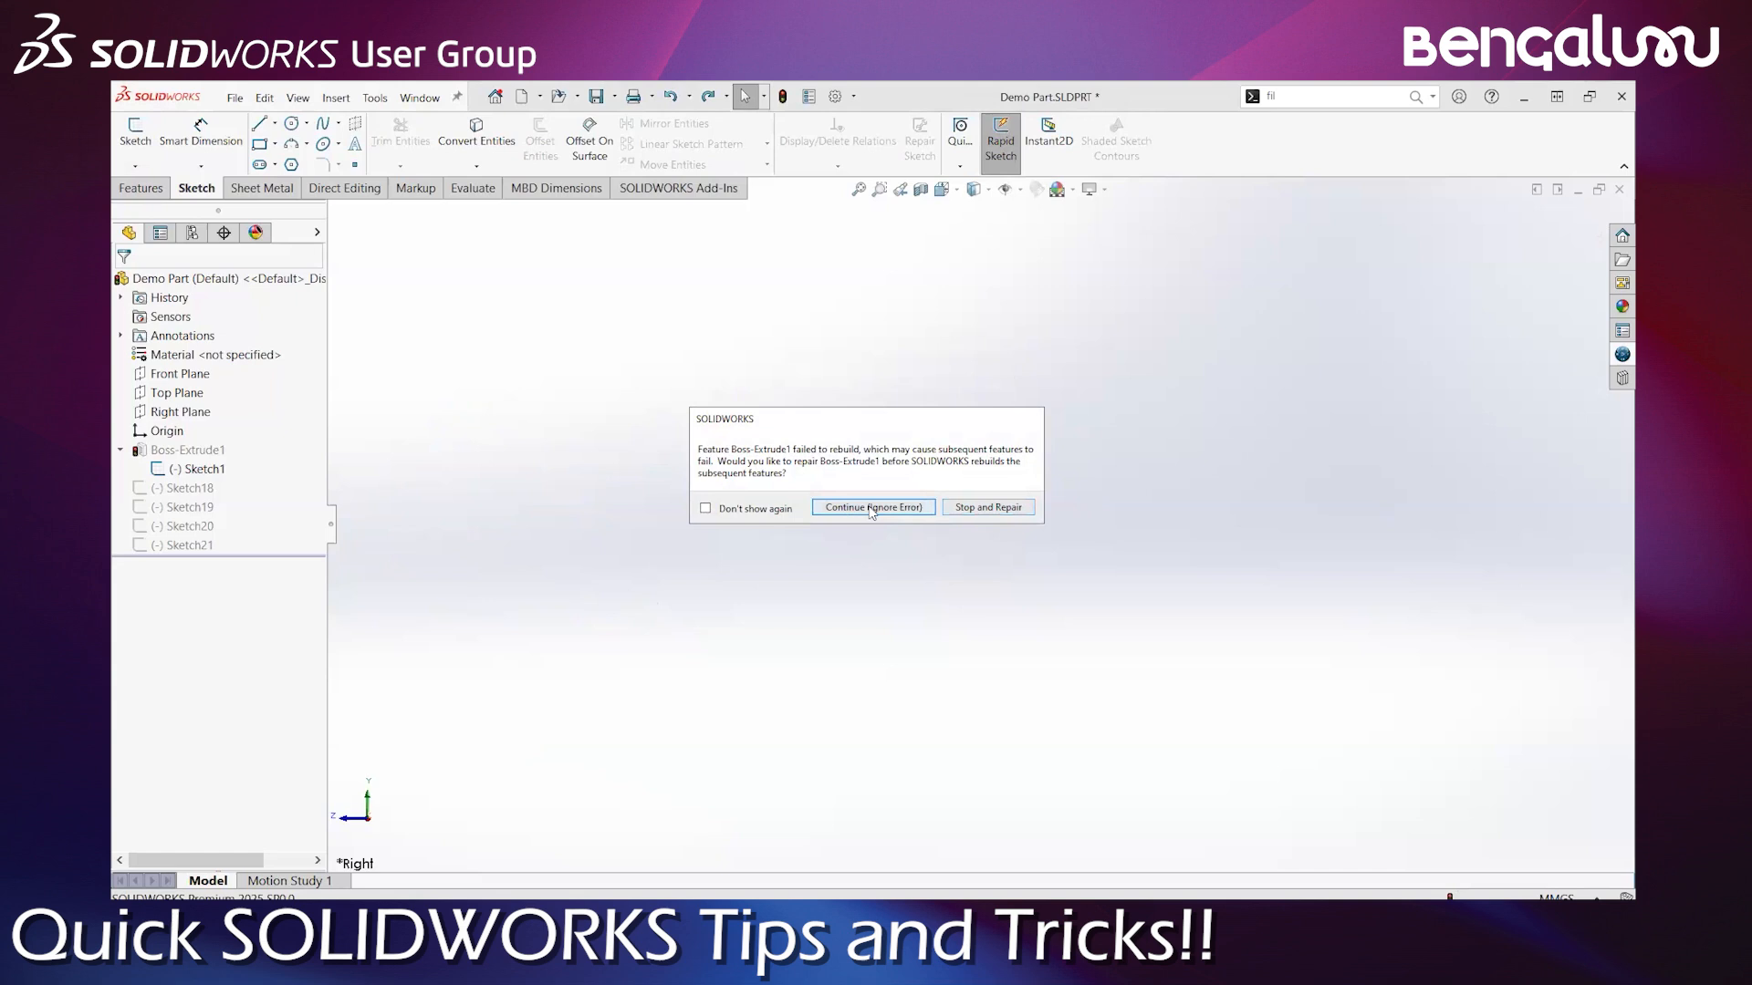
pyautogui.click(871, 509)
pyautogui.click(1370, 382)
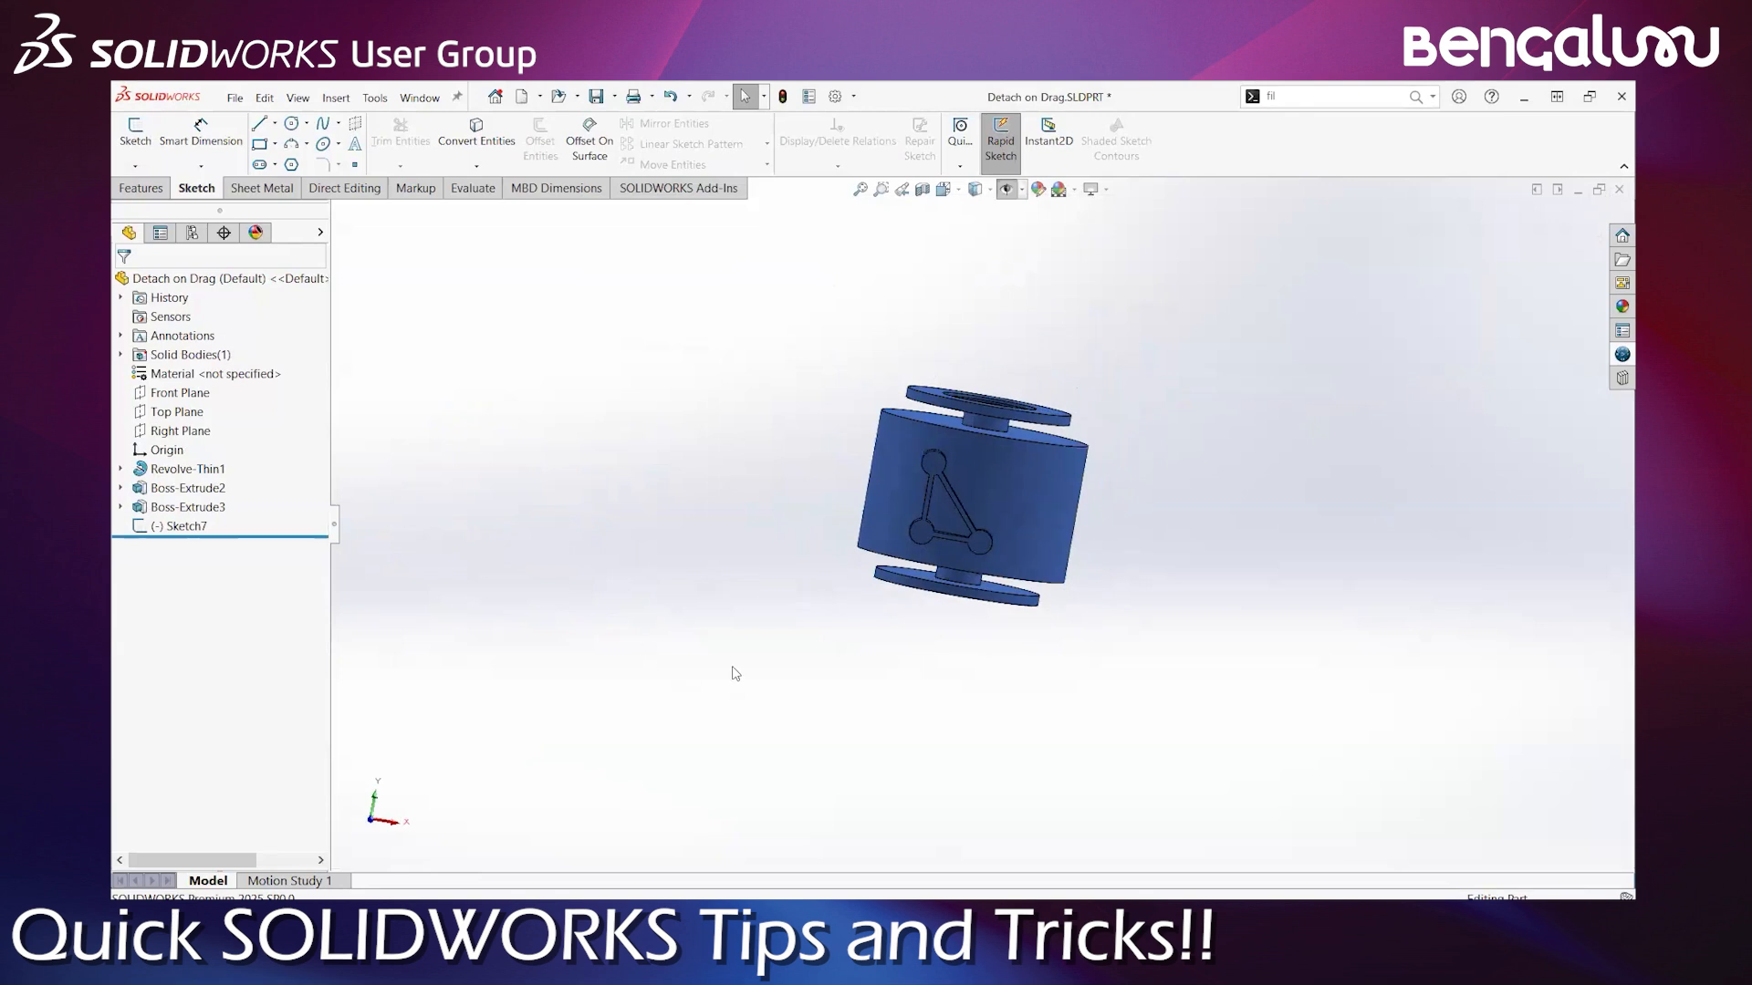
# Switch to the open assembly ASM BOOM 14 and show the whole boom
pyautogui.hotkey('ctrl', 'Tab')
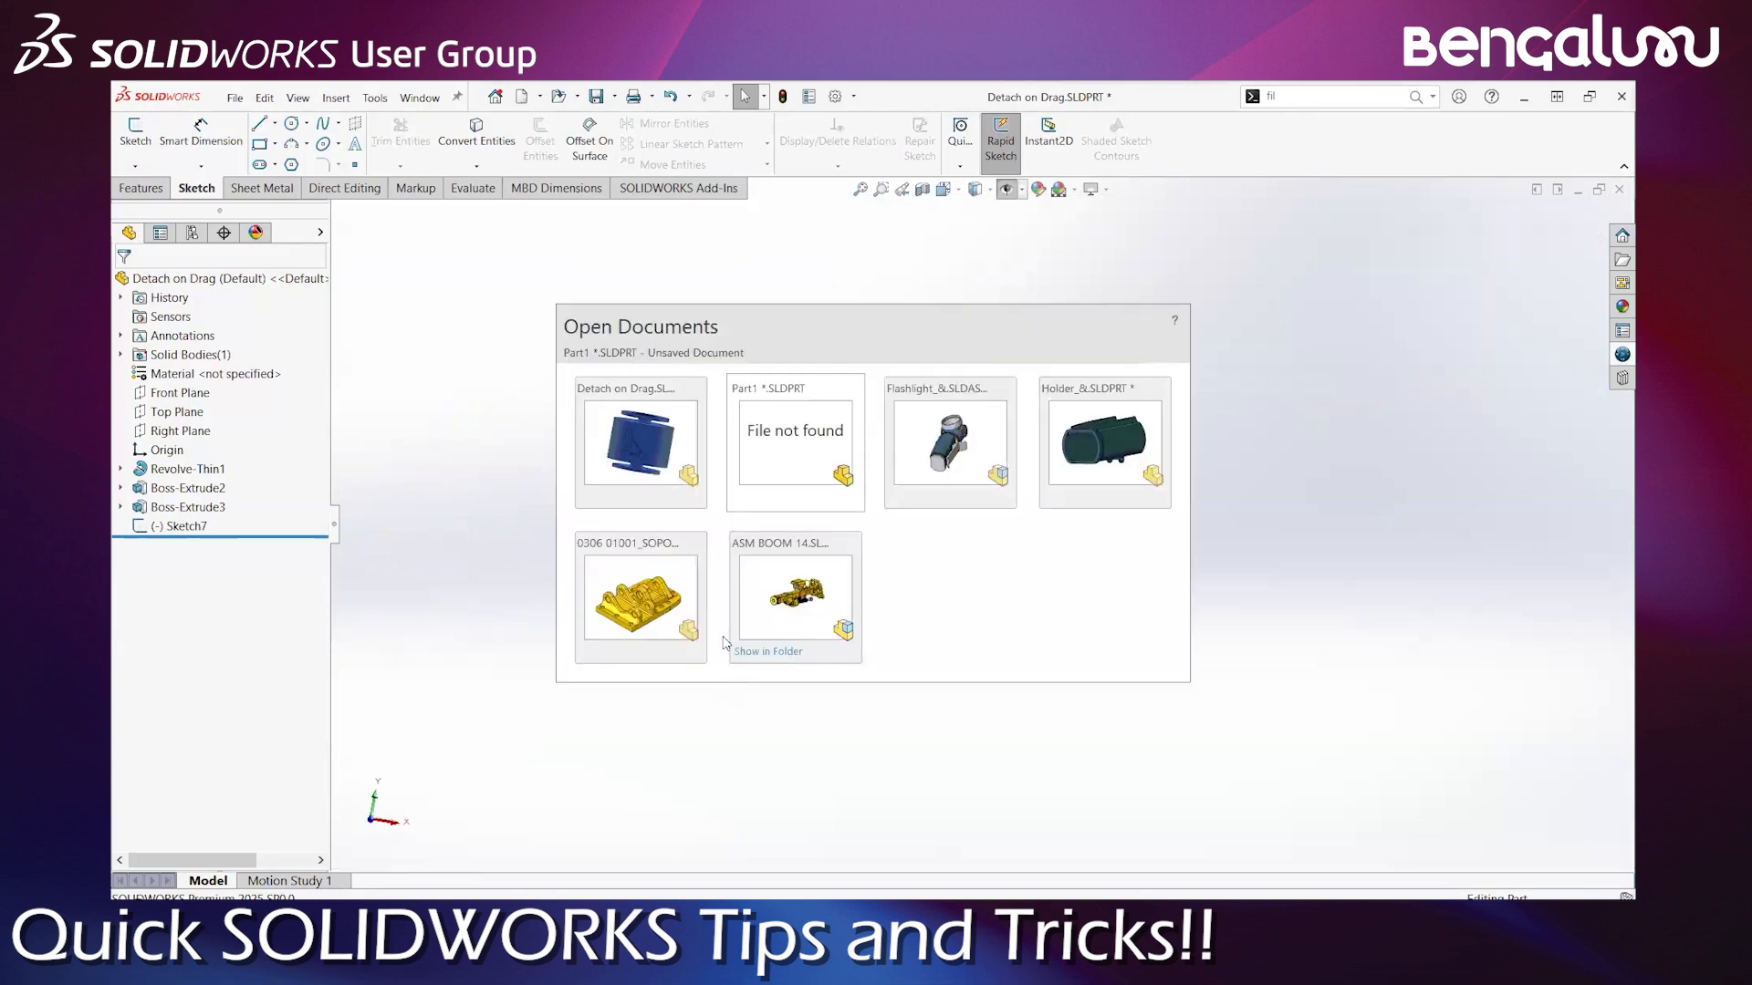
pyautogui.click(803, 611)
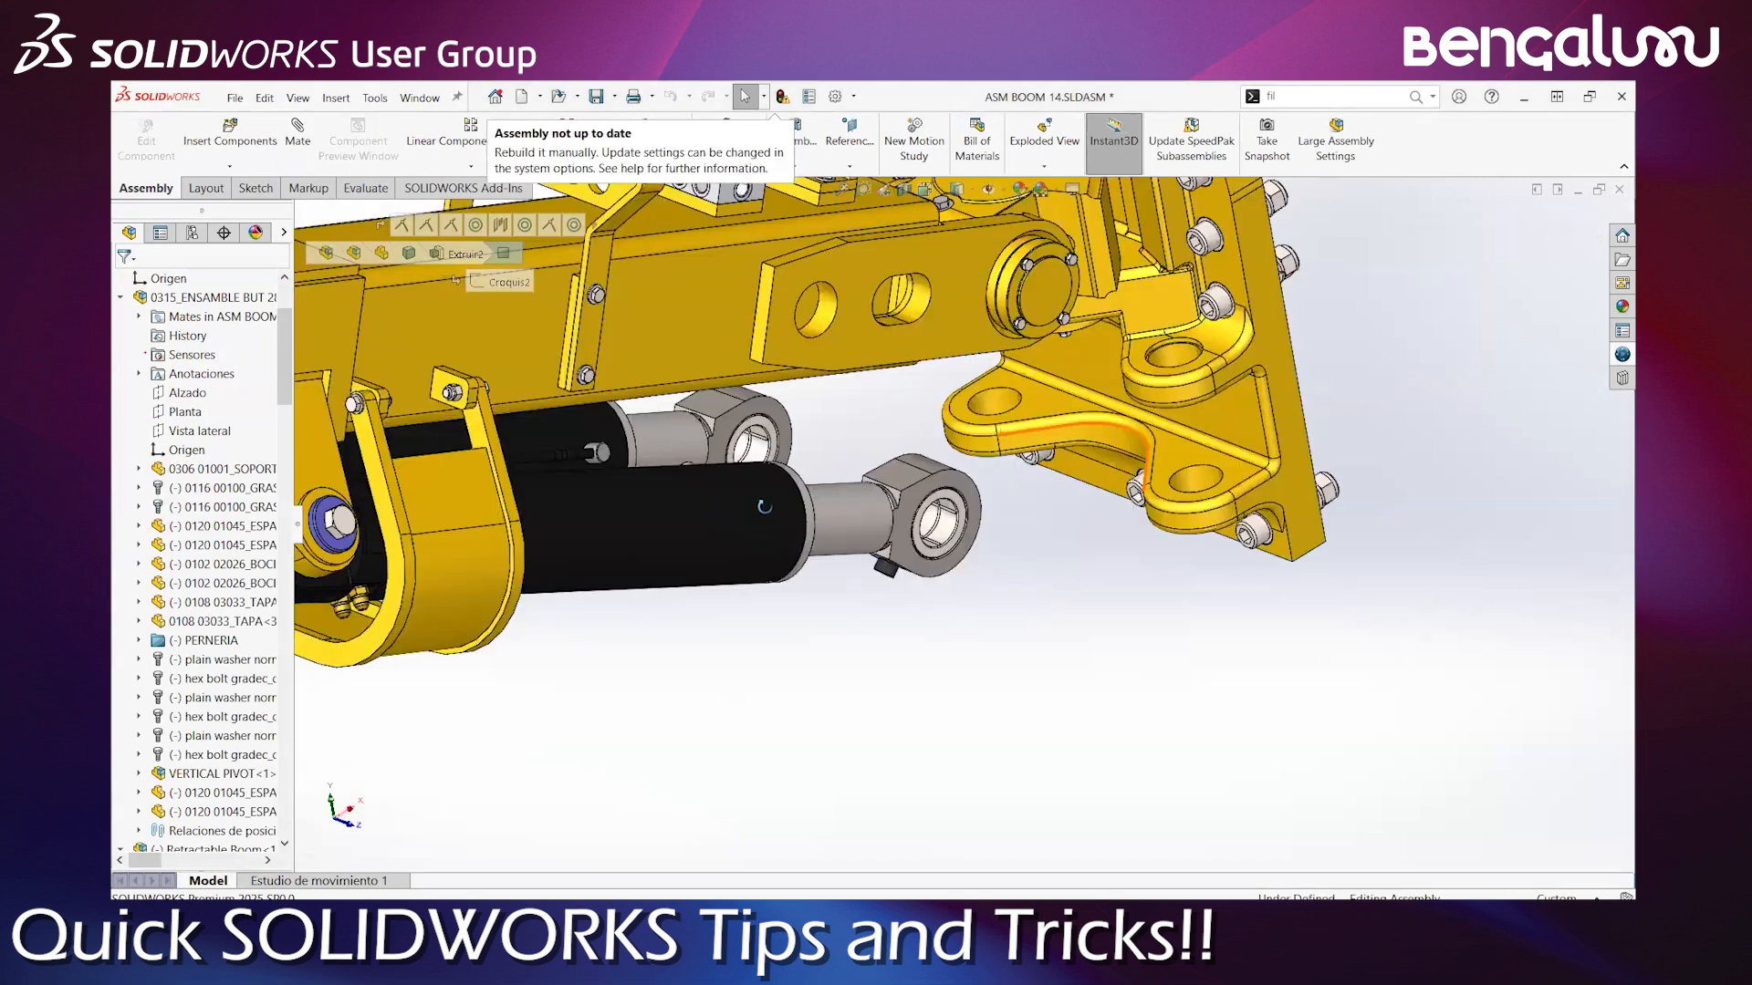
pyautogui.scroll(4, 762, 502)
pyautogui.scroll(4, 757, 498)
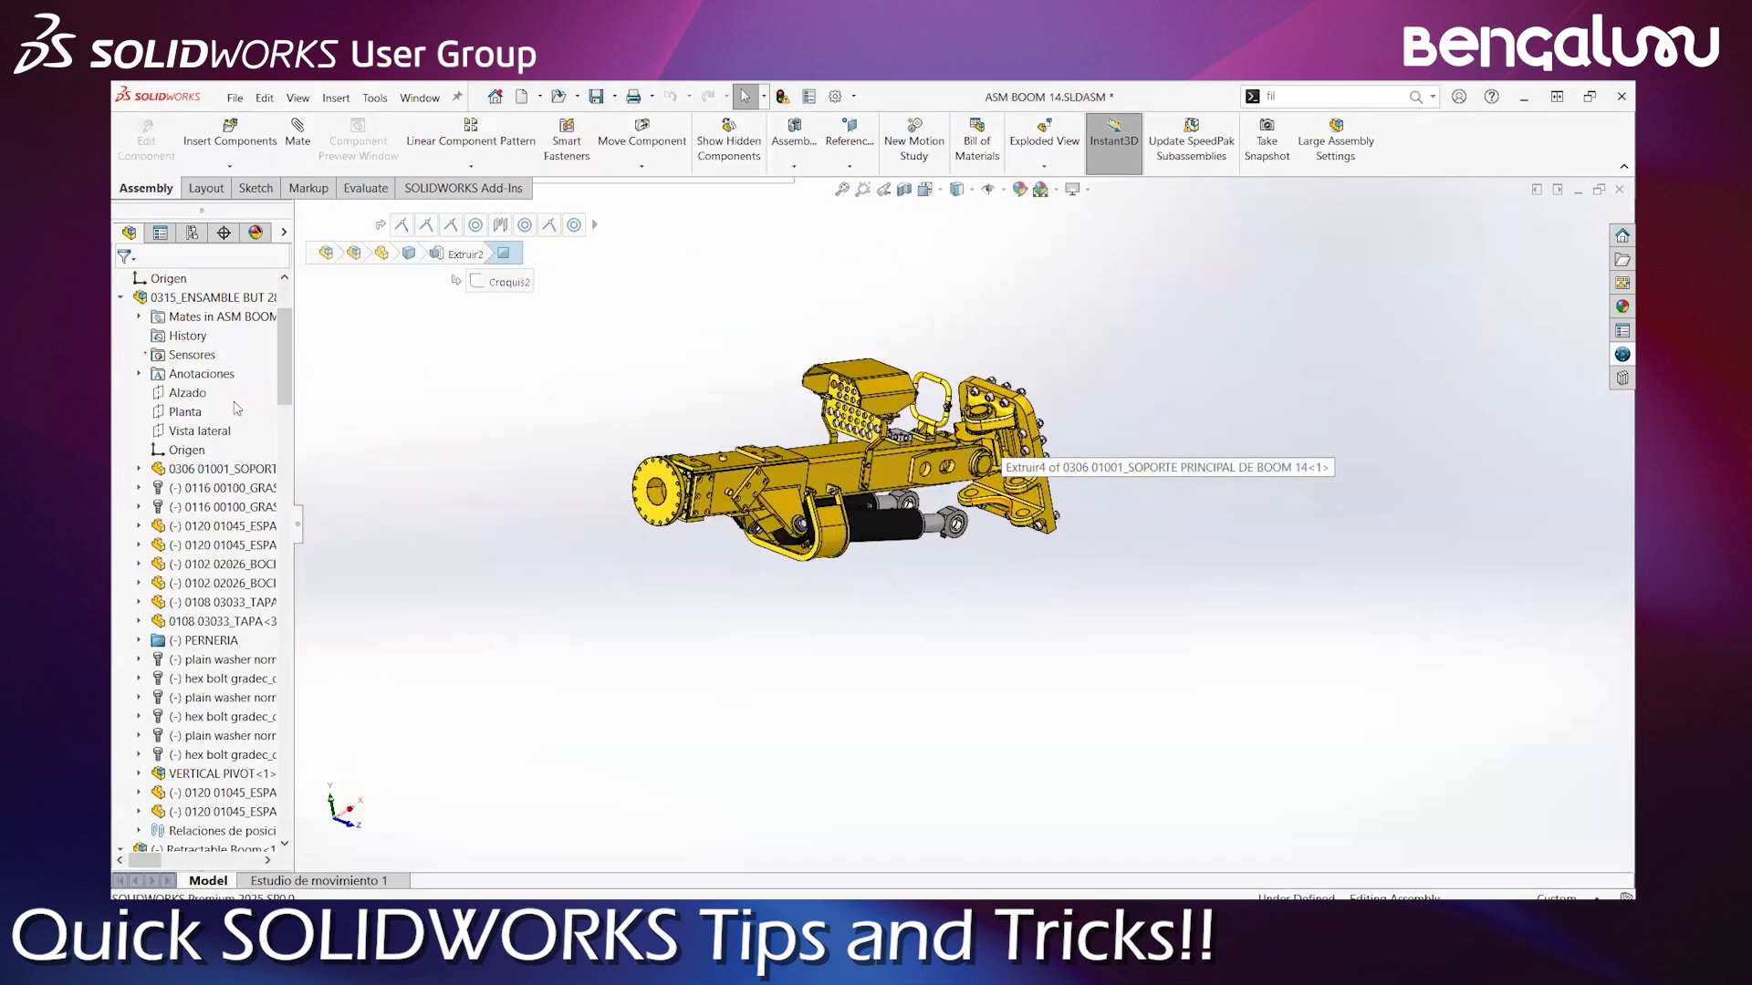
# Widen the FeatureManager tree, collapse 0315_ENSAMBLE BUT 28 and Retractable Boom, and expand 0107 00006_EXPANDER Ø60x145<4>
pyautogui.moveTo(295, 424); pyautogui.dragTo(481, 424)
pyautogui.scroll(3, 122, 436)
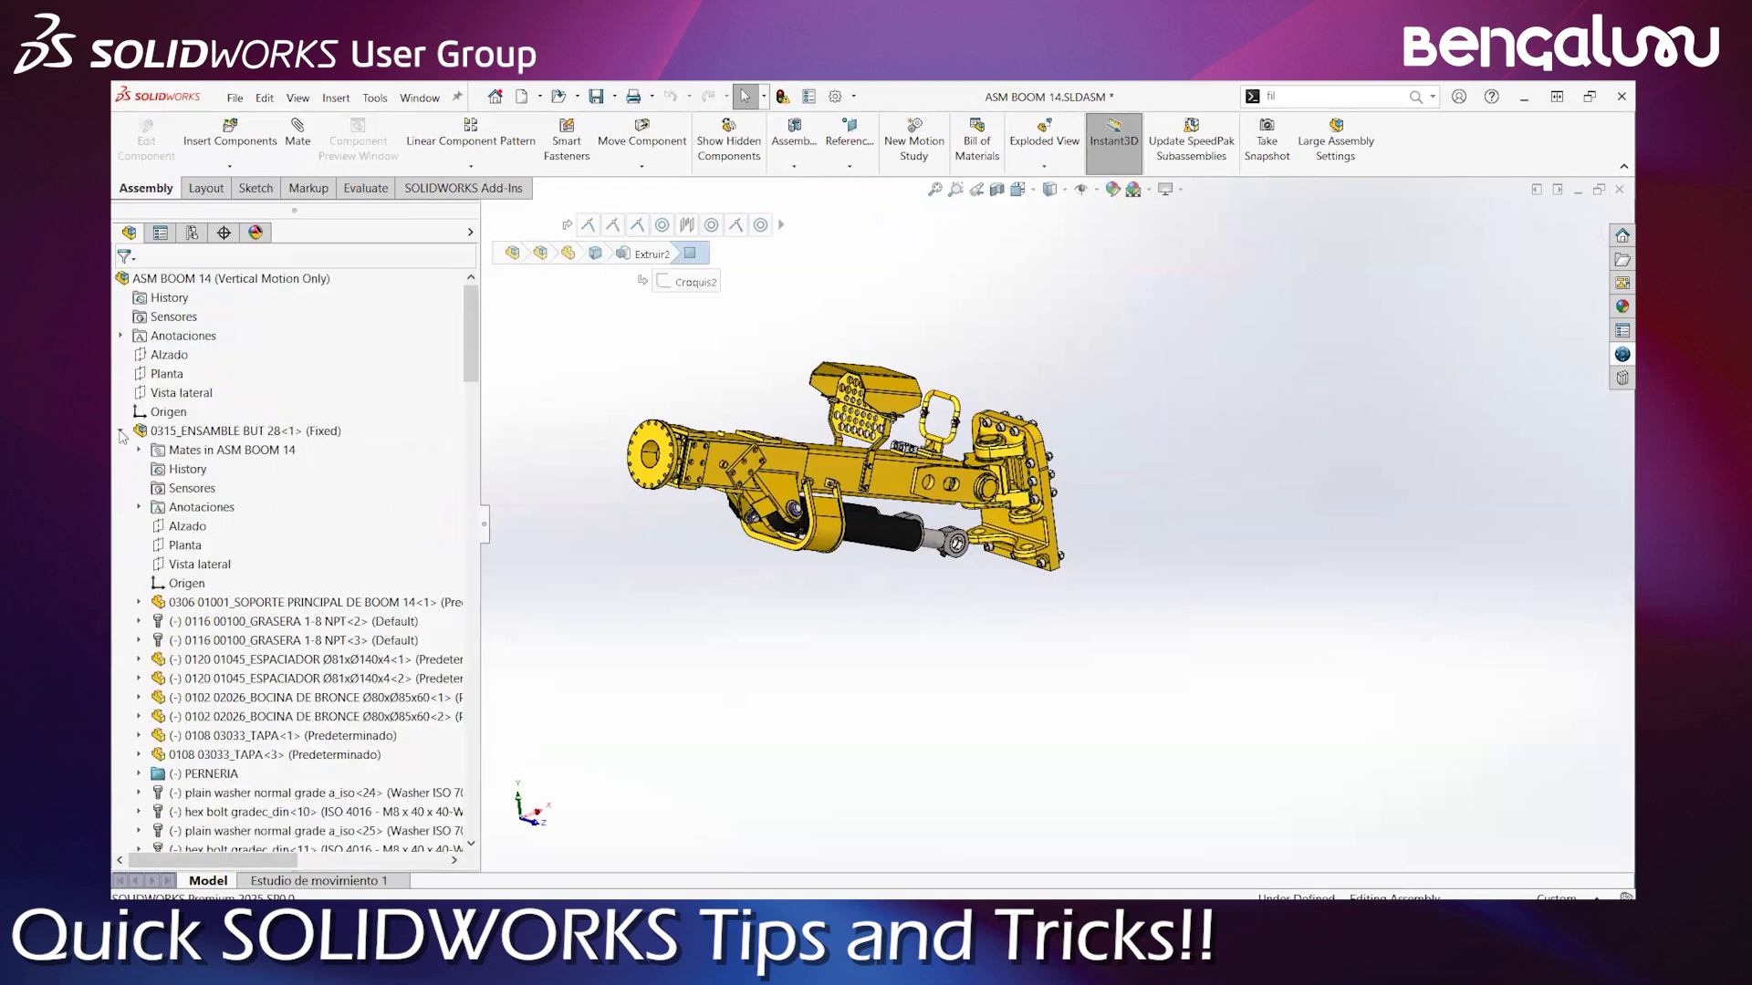
pyautogui.click(121, 433)
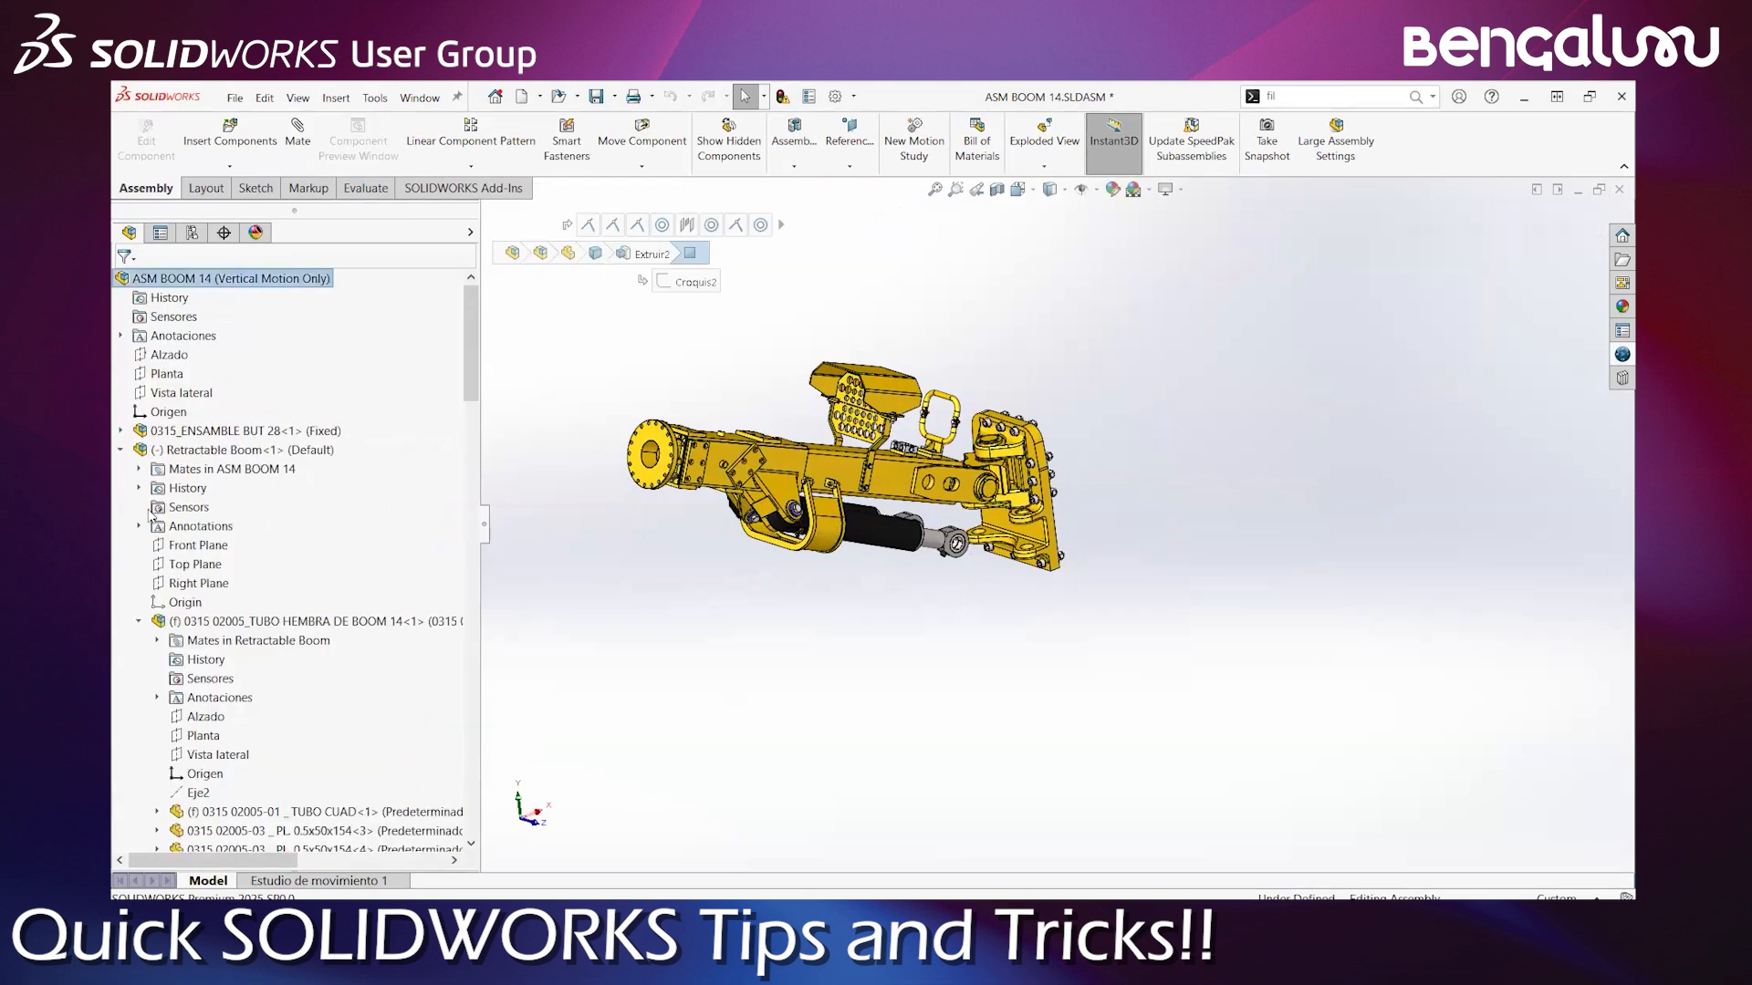
pyautogui.click(121, 450)
pyautogui.click(121, 508)
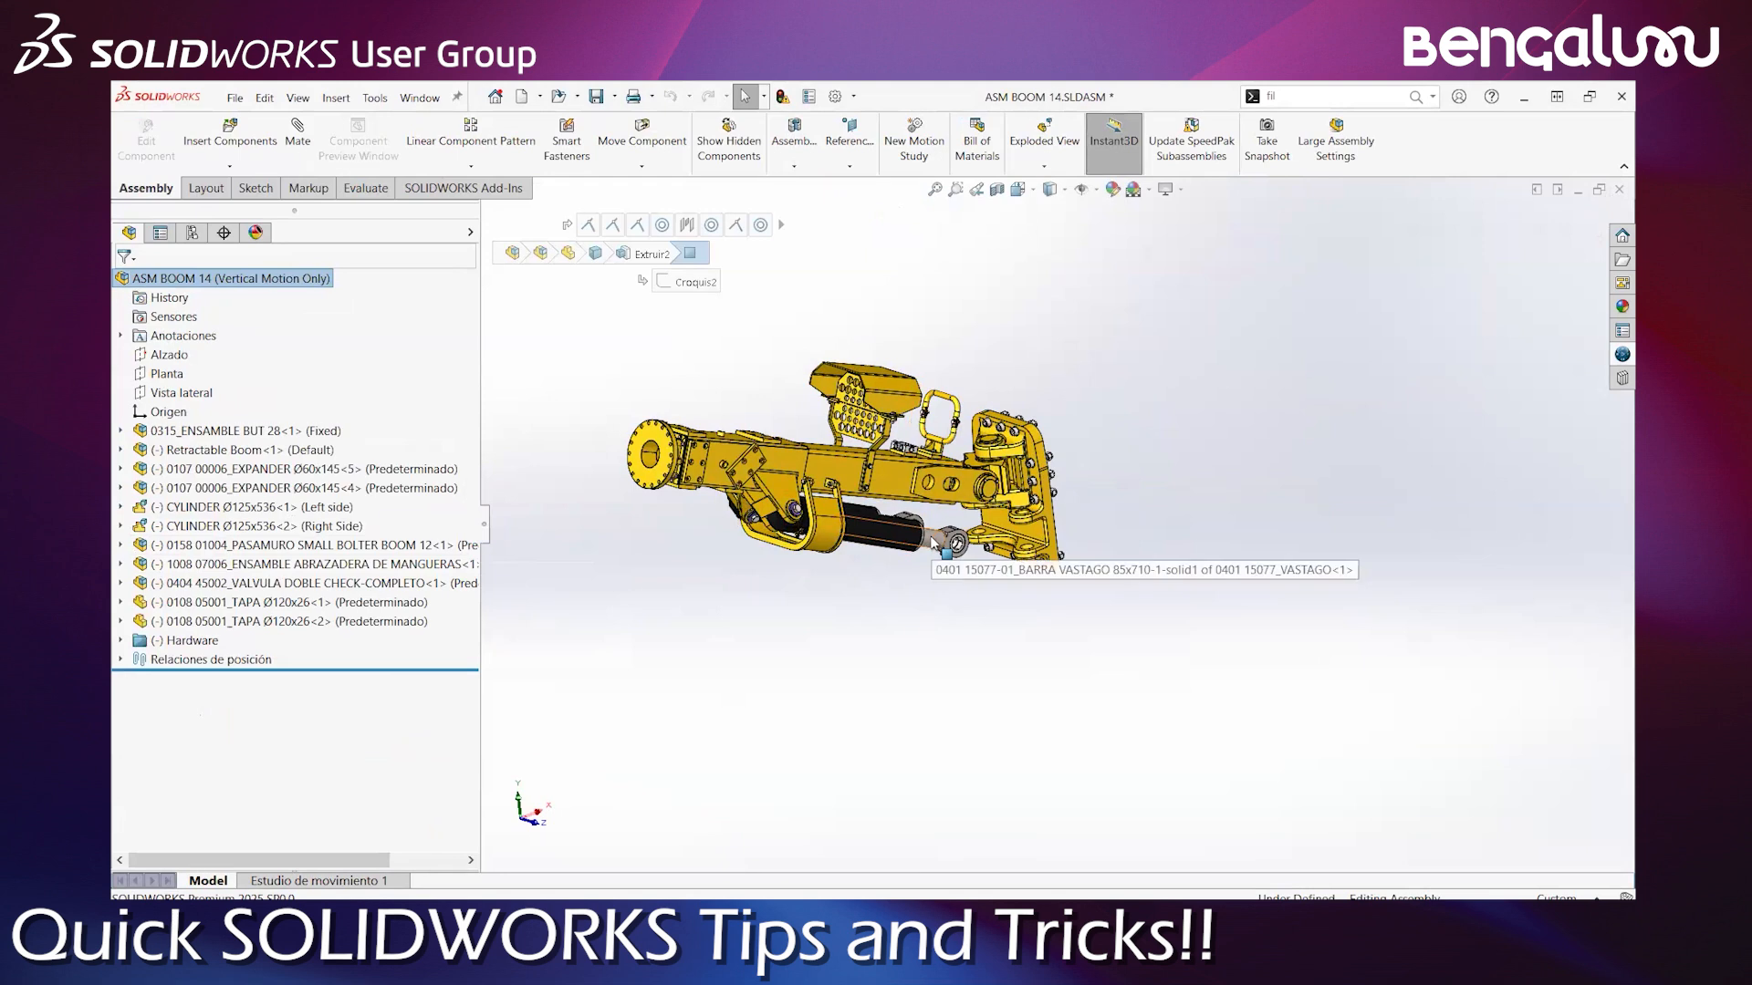
pyautogui.click(121, 488)
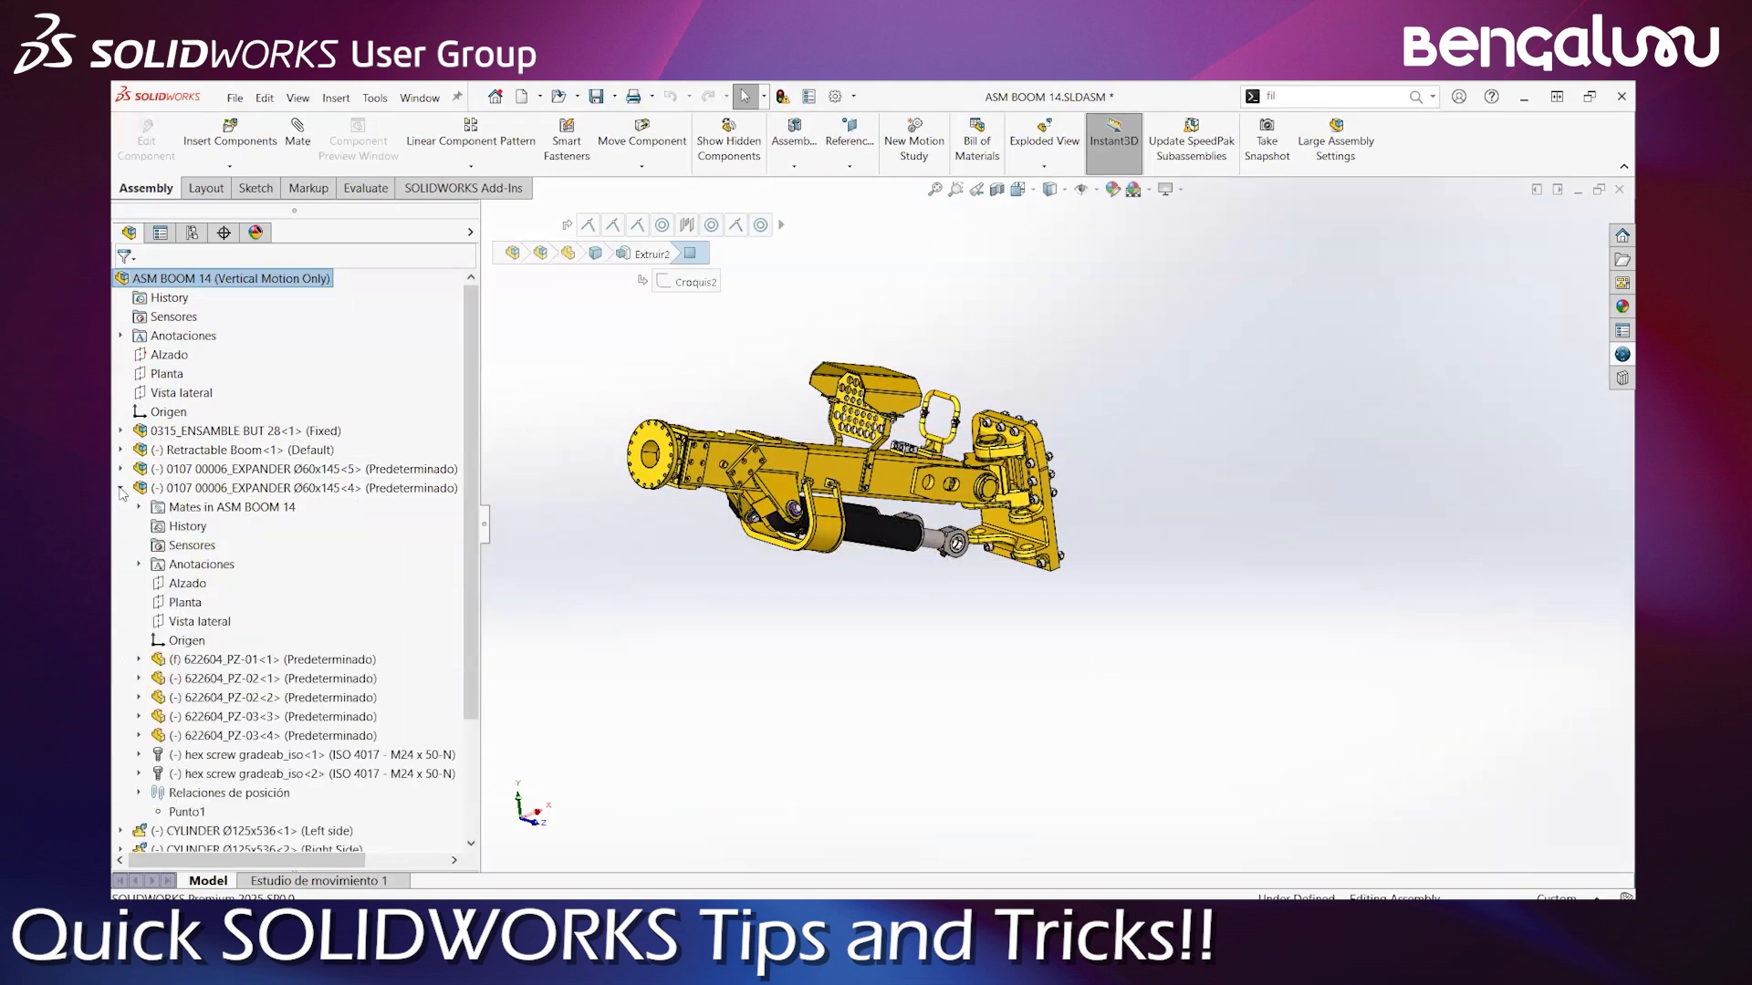
# Expand the CYLINDER Ø125x536<1> (Left side) subassembly in the FeatureManager tree
pyautogui.scroll(-3, 134, 712)
pyautogui.click(120, 678)
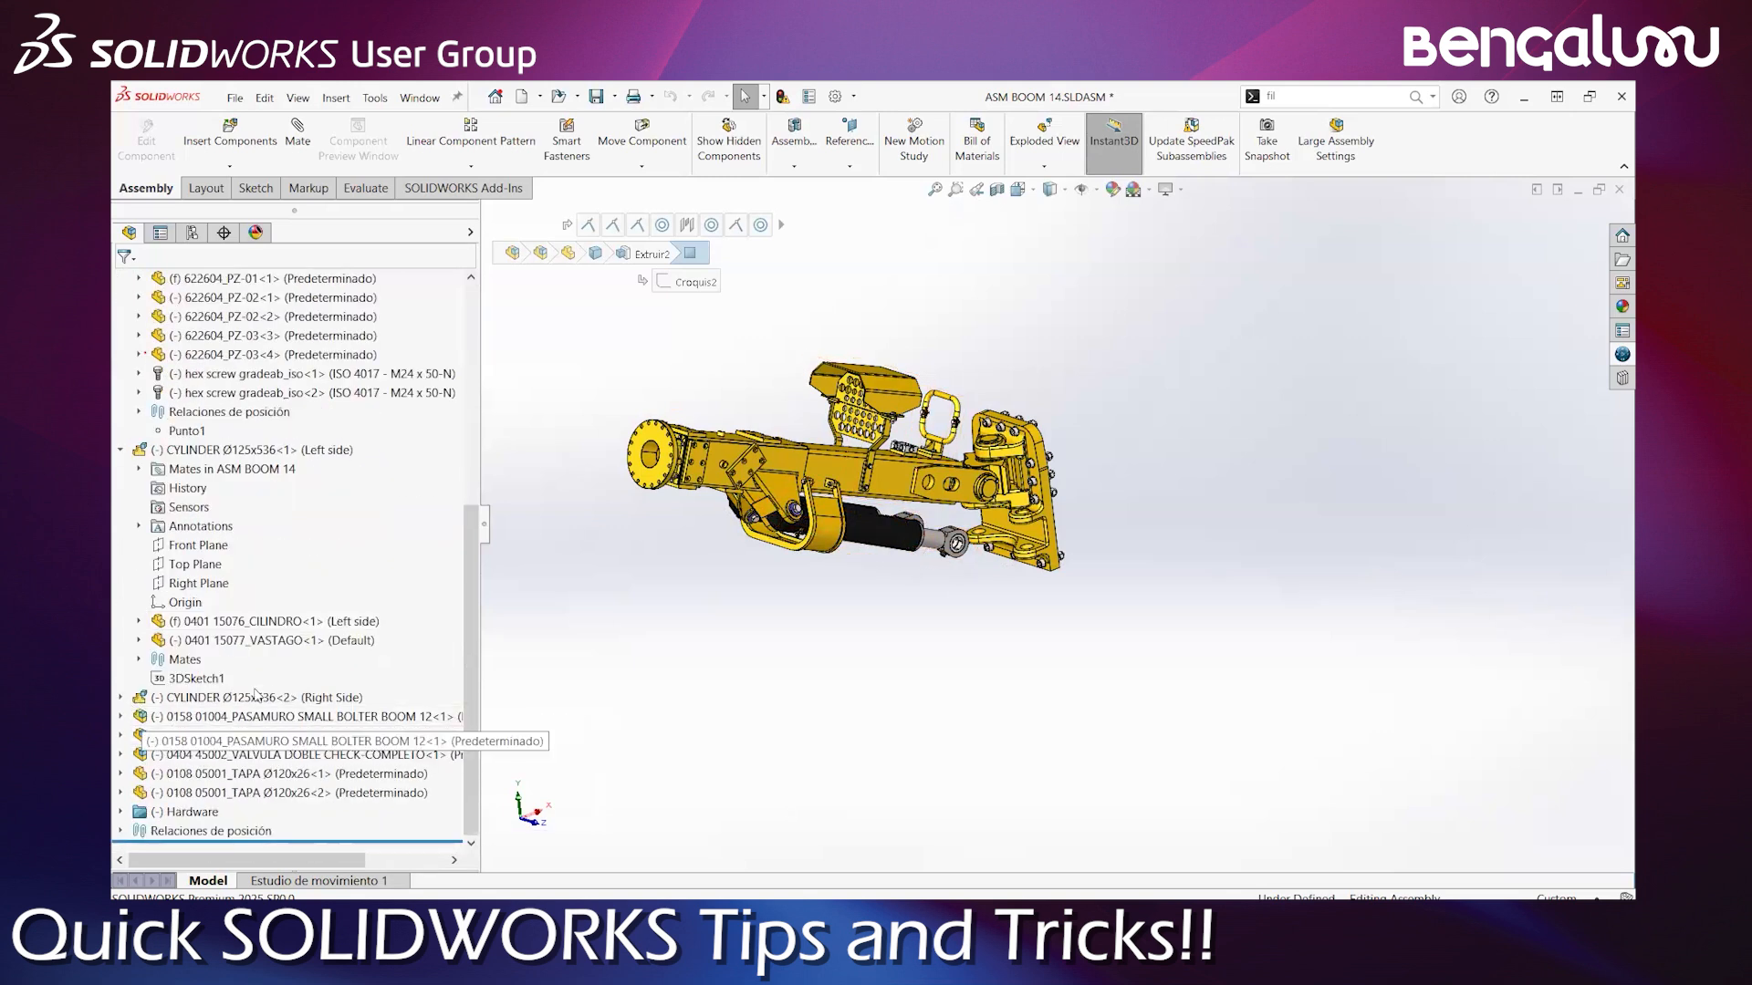
pyautogui.scroll(3, 273, 696)
pyautogui.scroll(1, 273, 696)
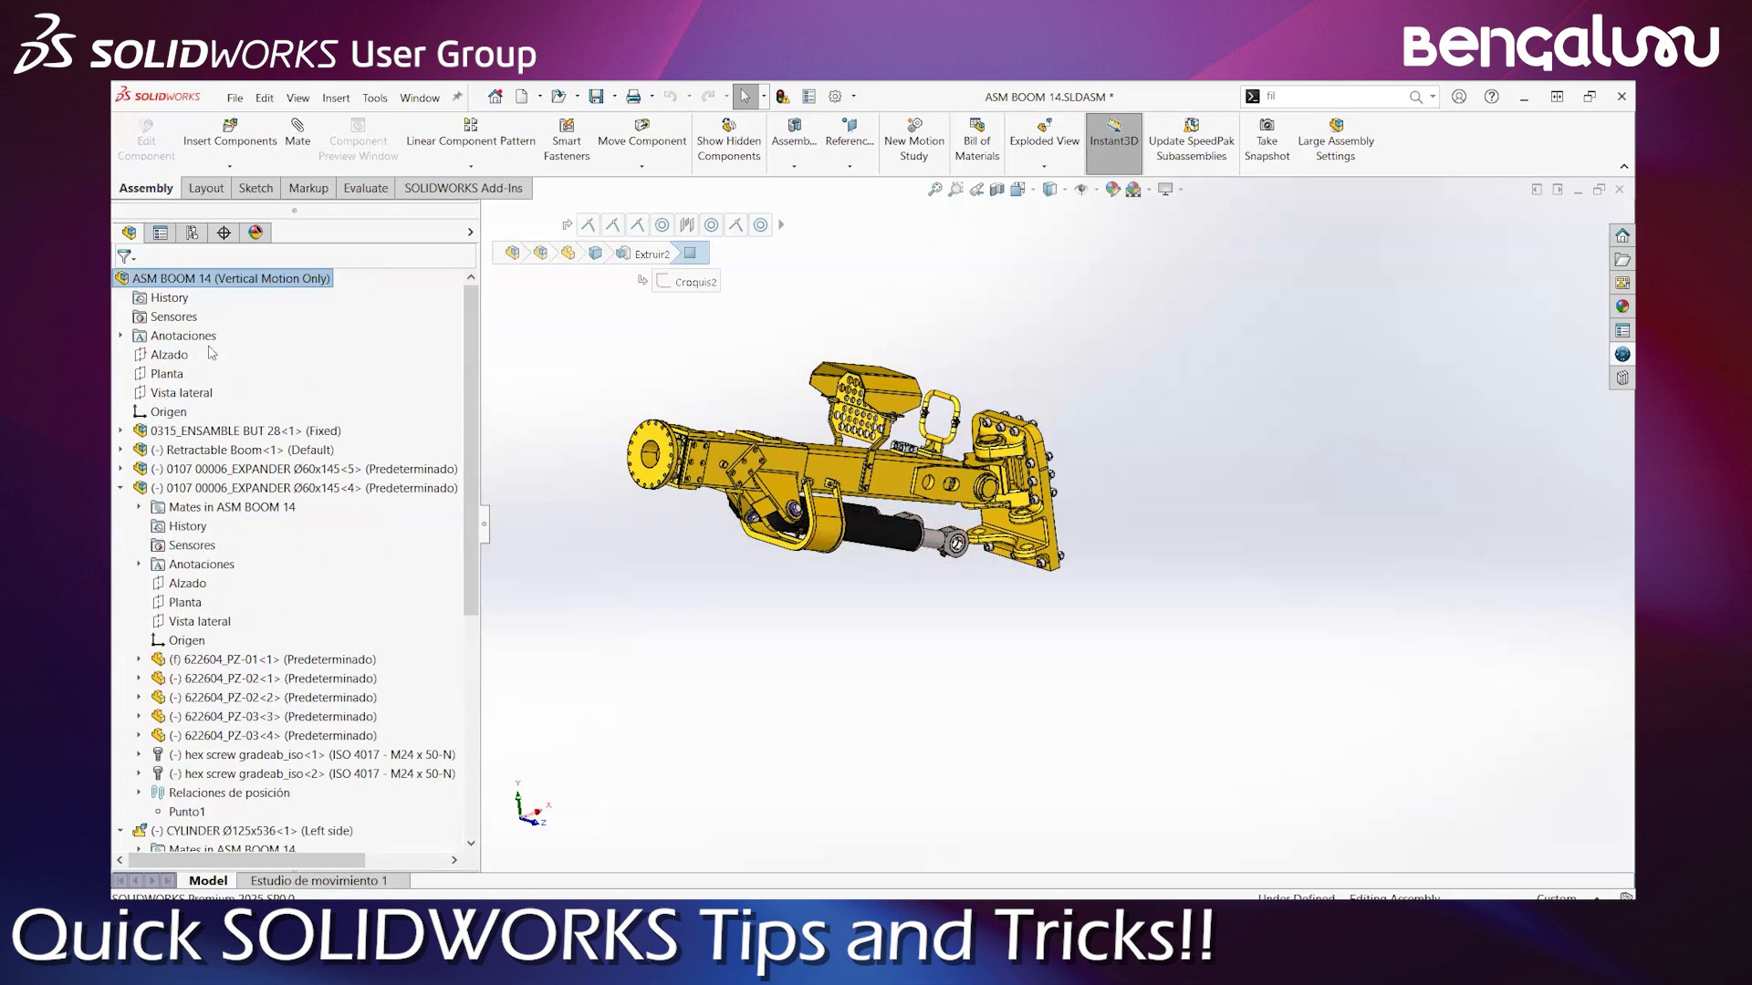
# Filter the FeatureManager tree by "cylinder" and inspect the matching components in the model from several angles
pyautogui.click(171, 255)
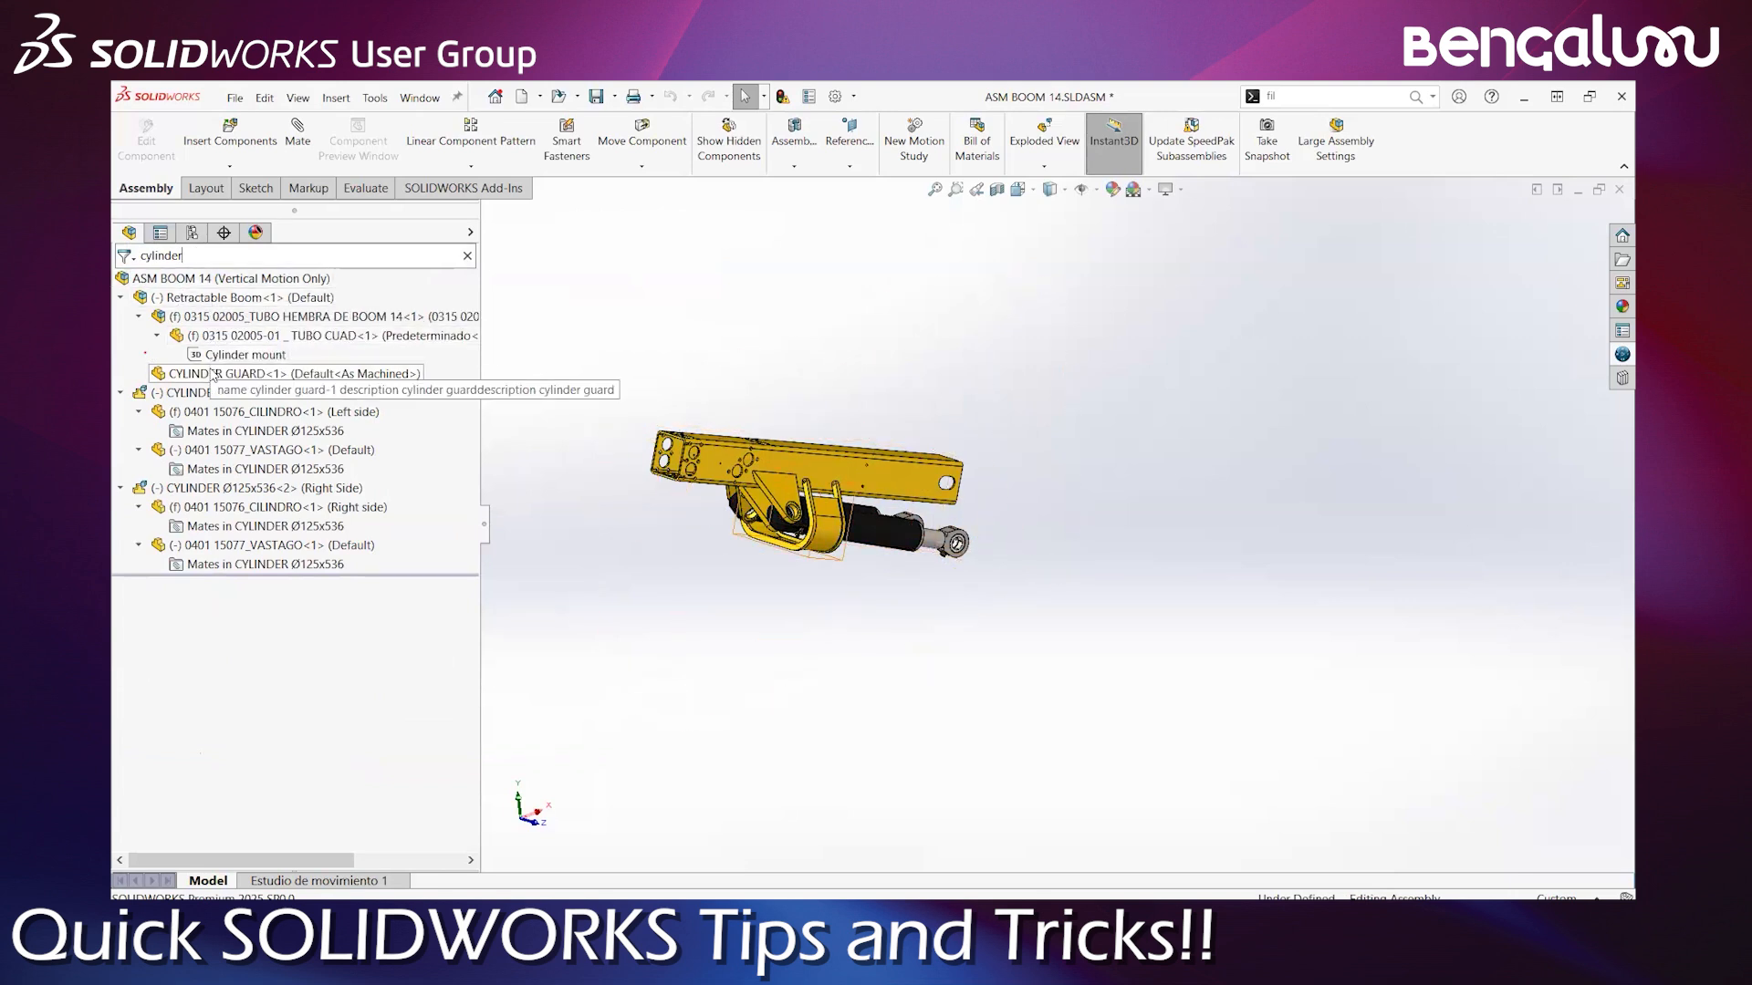
pyautogui.moveTo(220, 376)
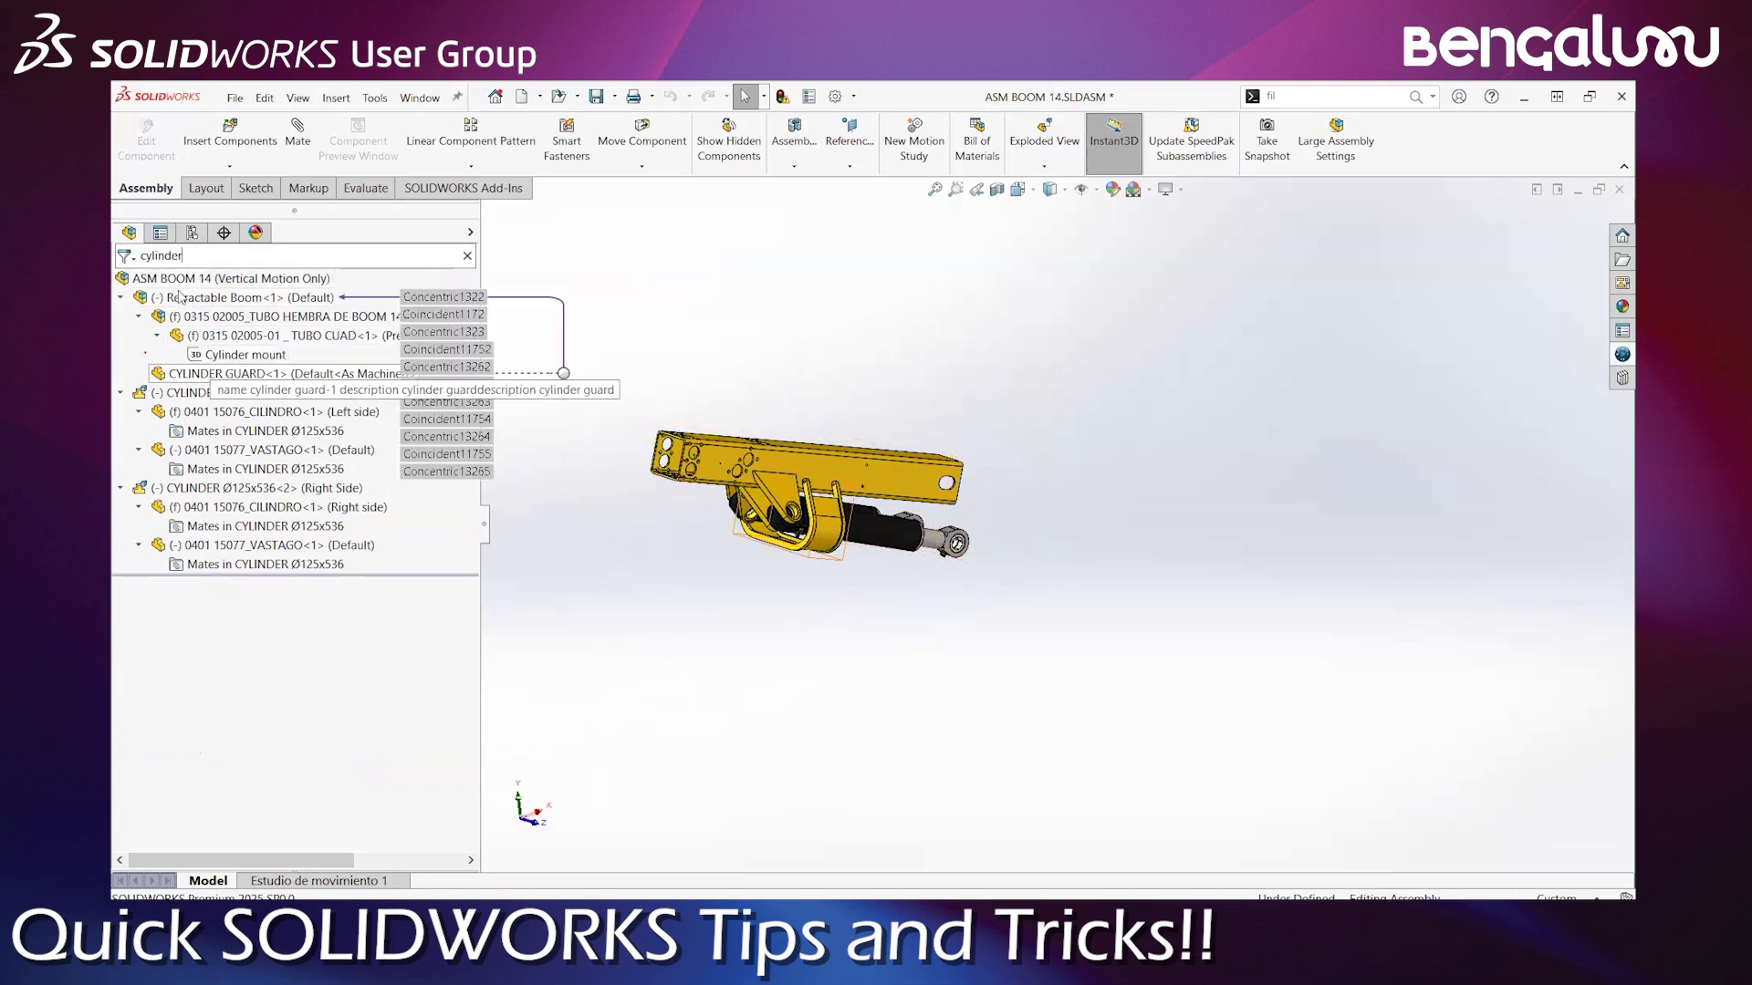
pyautogui.scroll(-3, 638, 493)
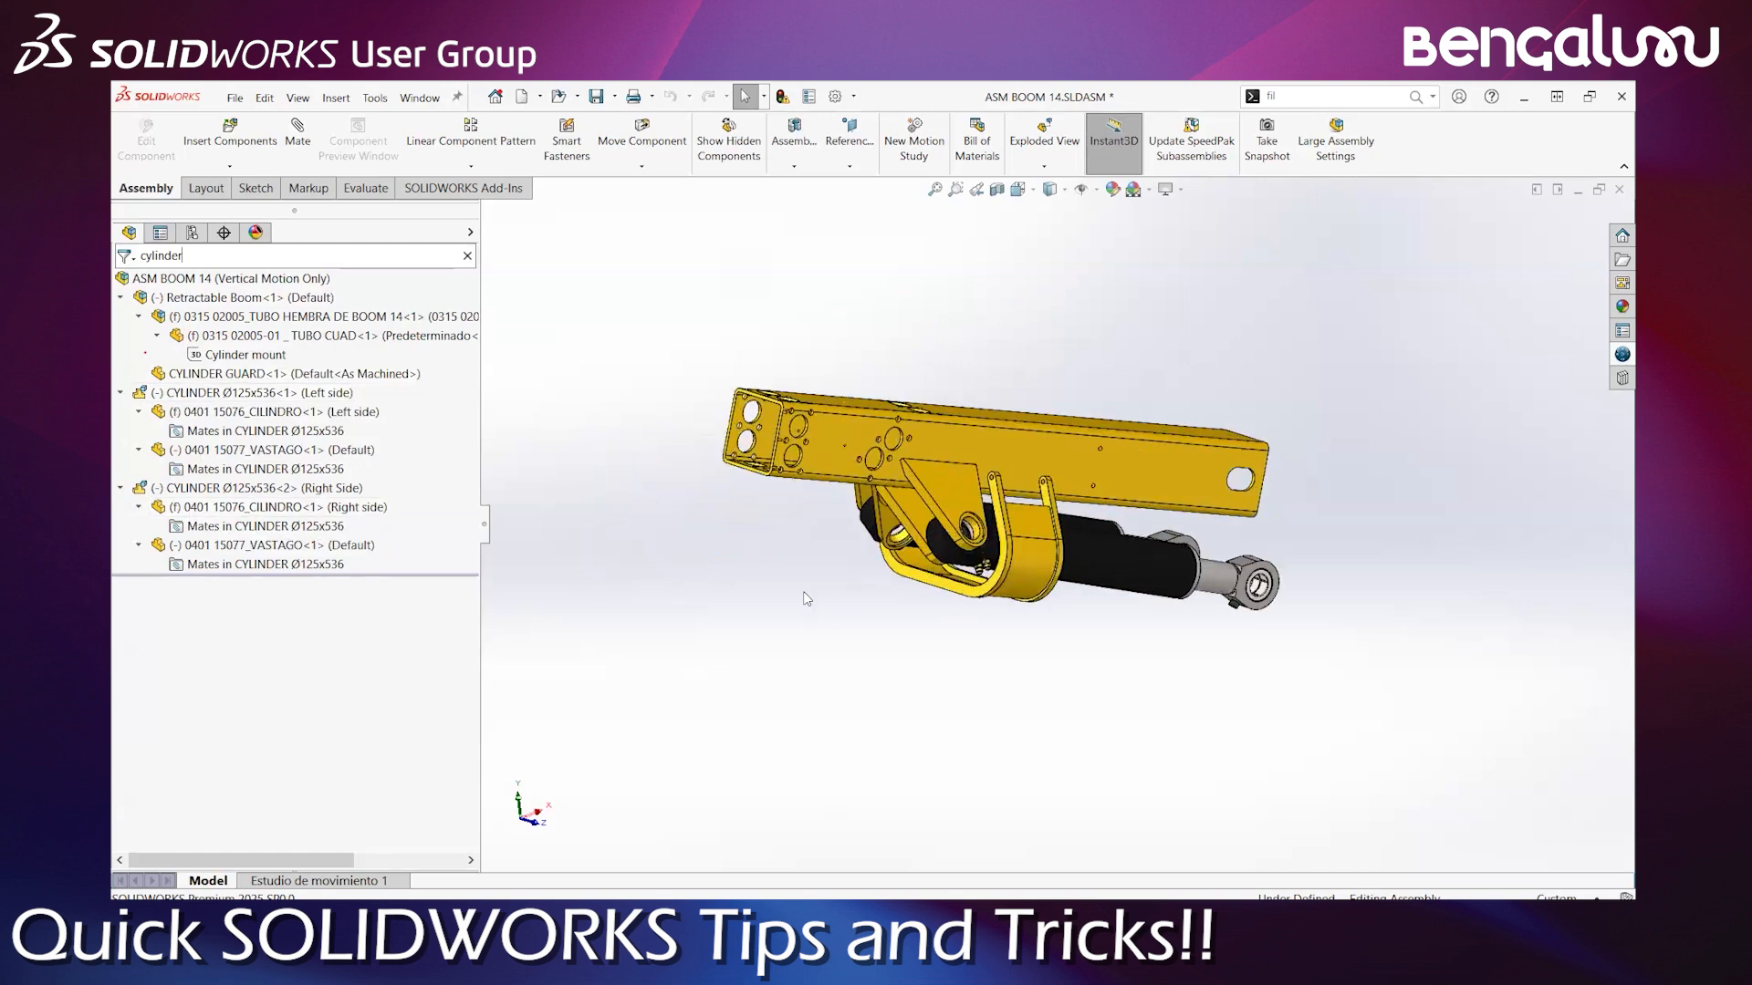
pyautogui.moveTo(856, 617); pyautogui.dragTo(1077, 563, button='middle')
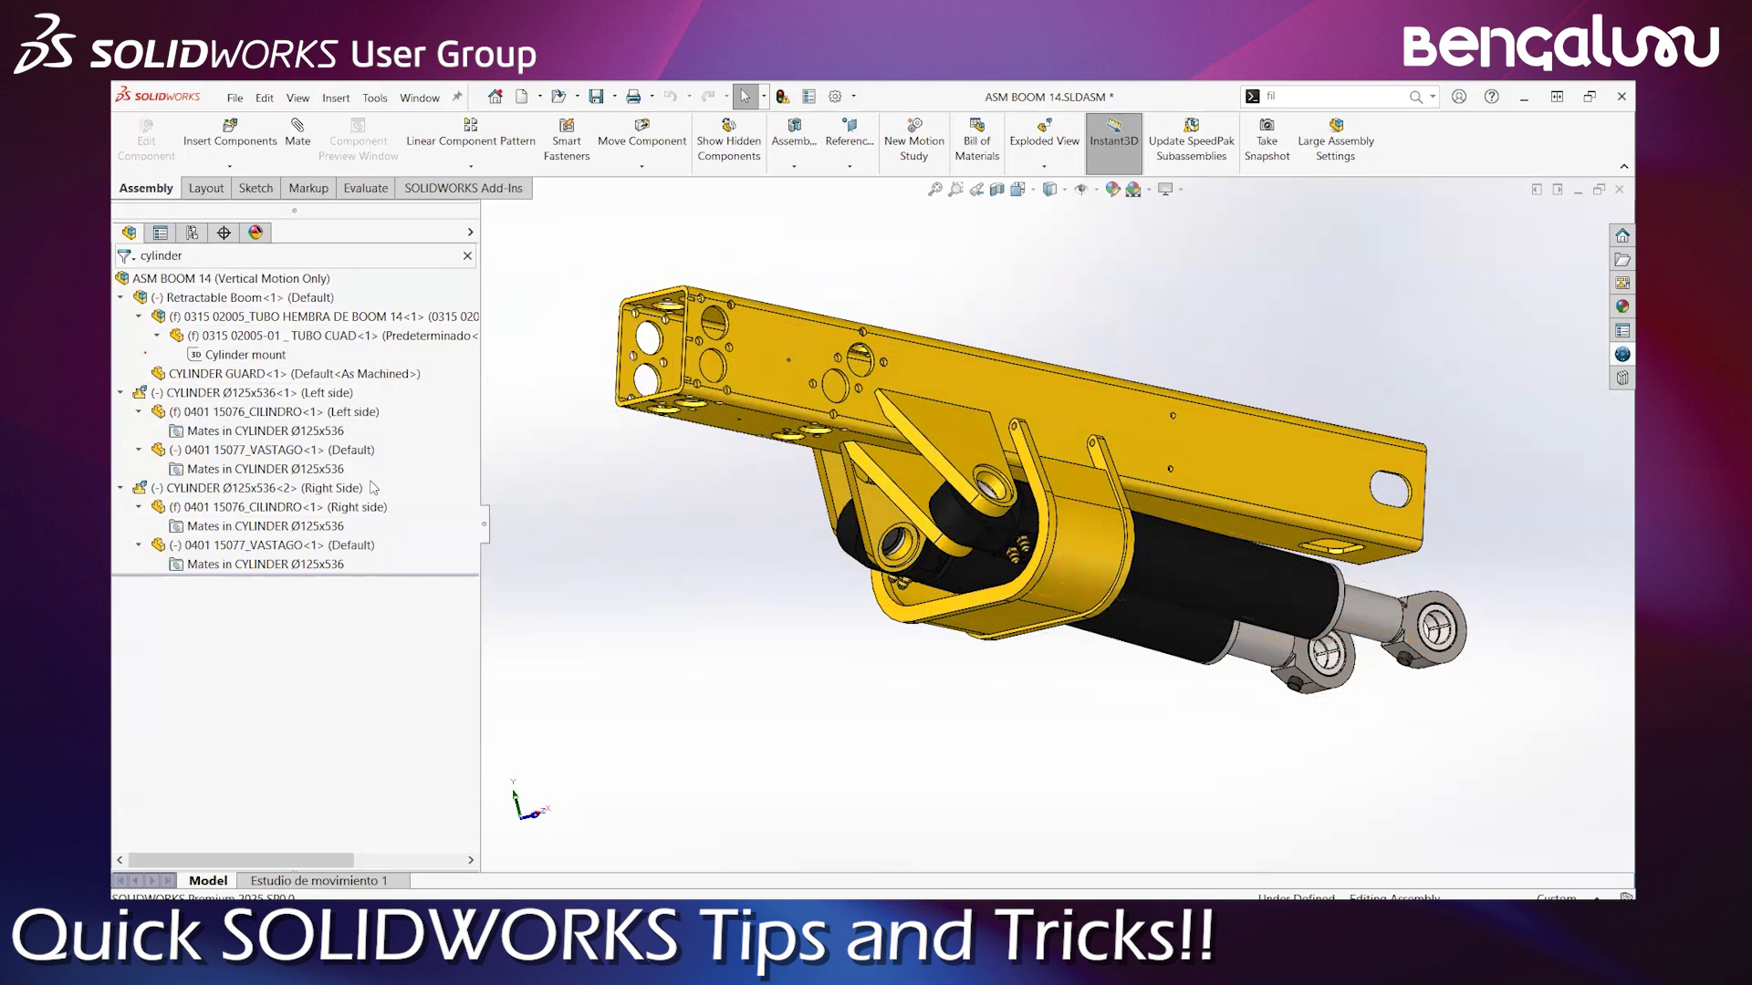
pyautogui.moveTo(876, 528); pyautogui.dragTo(845, 750, button='middle')
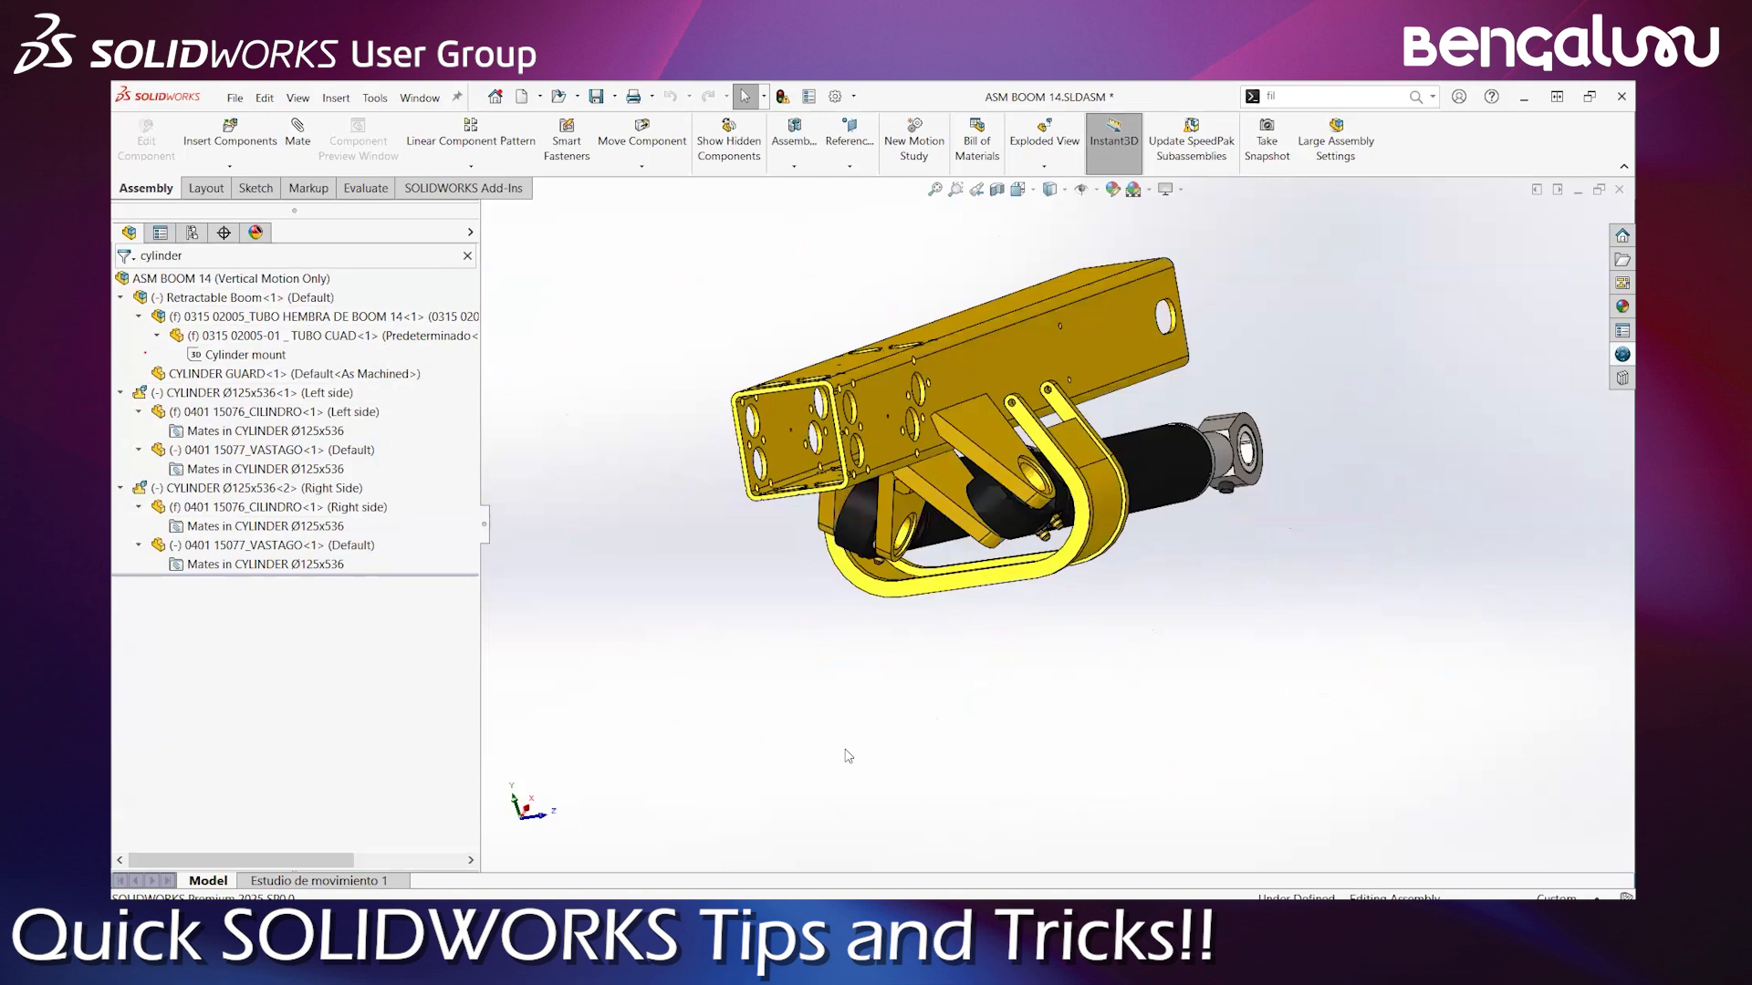
pyautogui.moveTo(762, 529); pyautogui.dragTo(617, 528, button='middle')
pyautogui.moveTo(483, 266); pyautogui.dragTo(204, 349, button='middle')
# Clear the tree filter and switch to the open part 0306 01001_SOPORTE PRINCIPAL DE BOOM 14
pyautogui.press('Escape')
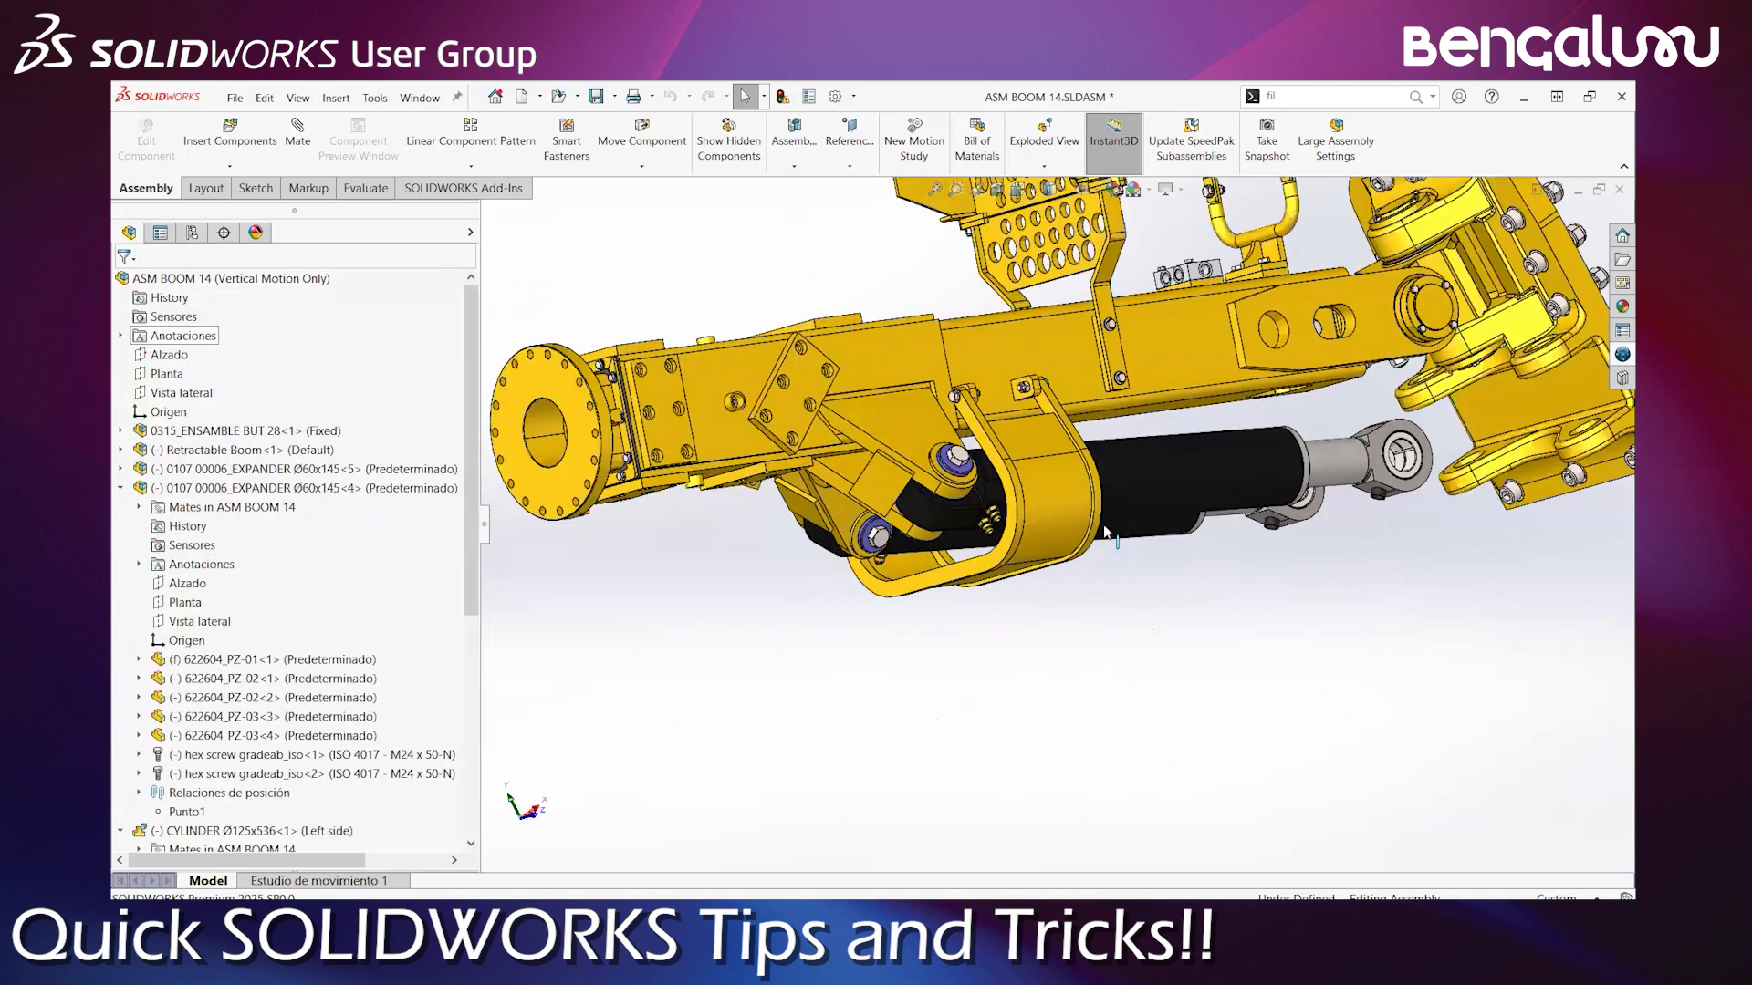
pyautogui.press('f')
pyautogui.hotkey('ctrl', 'Tab')
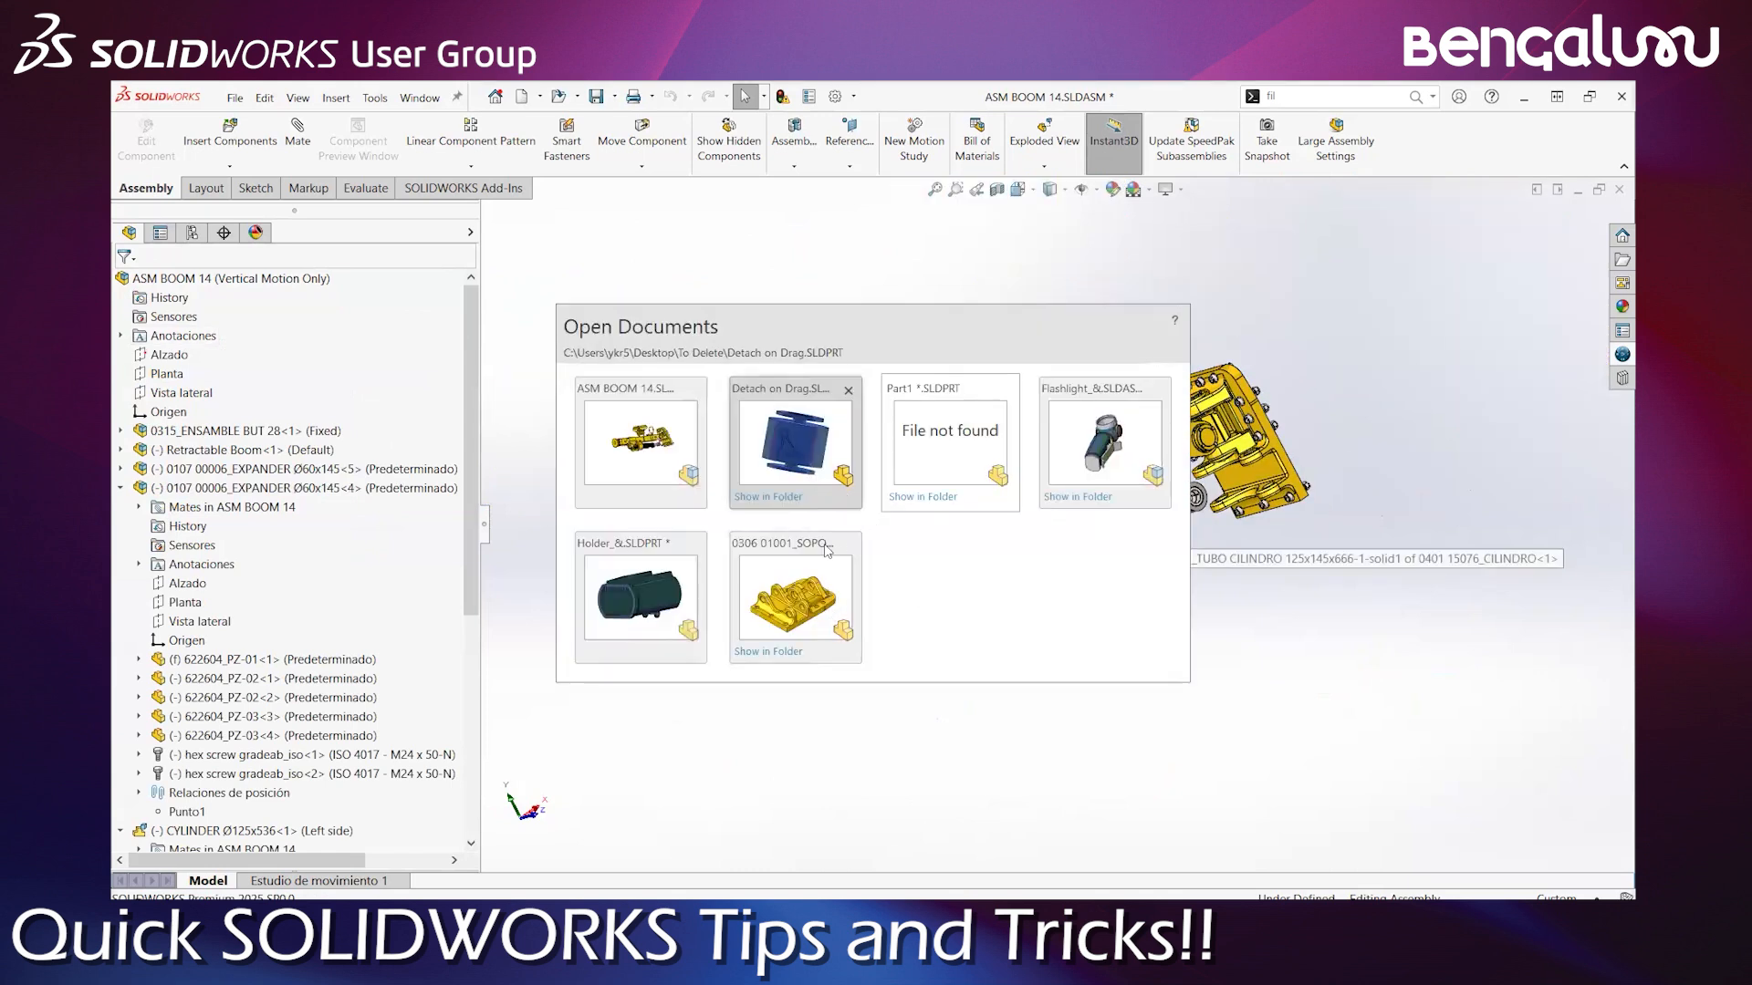
pyautogui.press('Escape')
pyautogui.hotkey('ctrl', 'Tab')
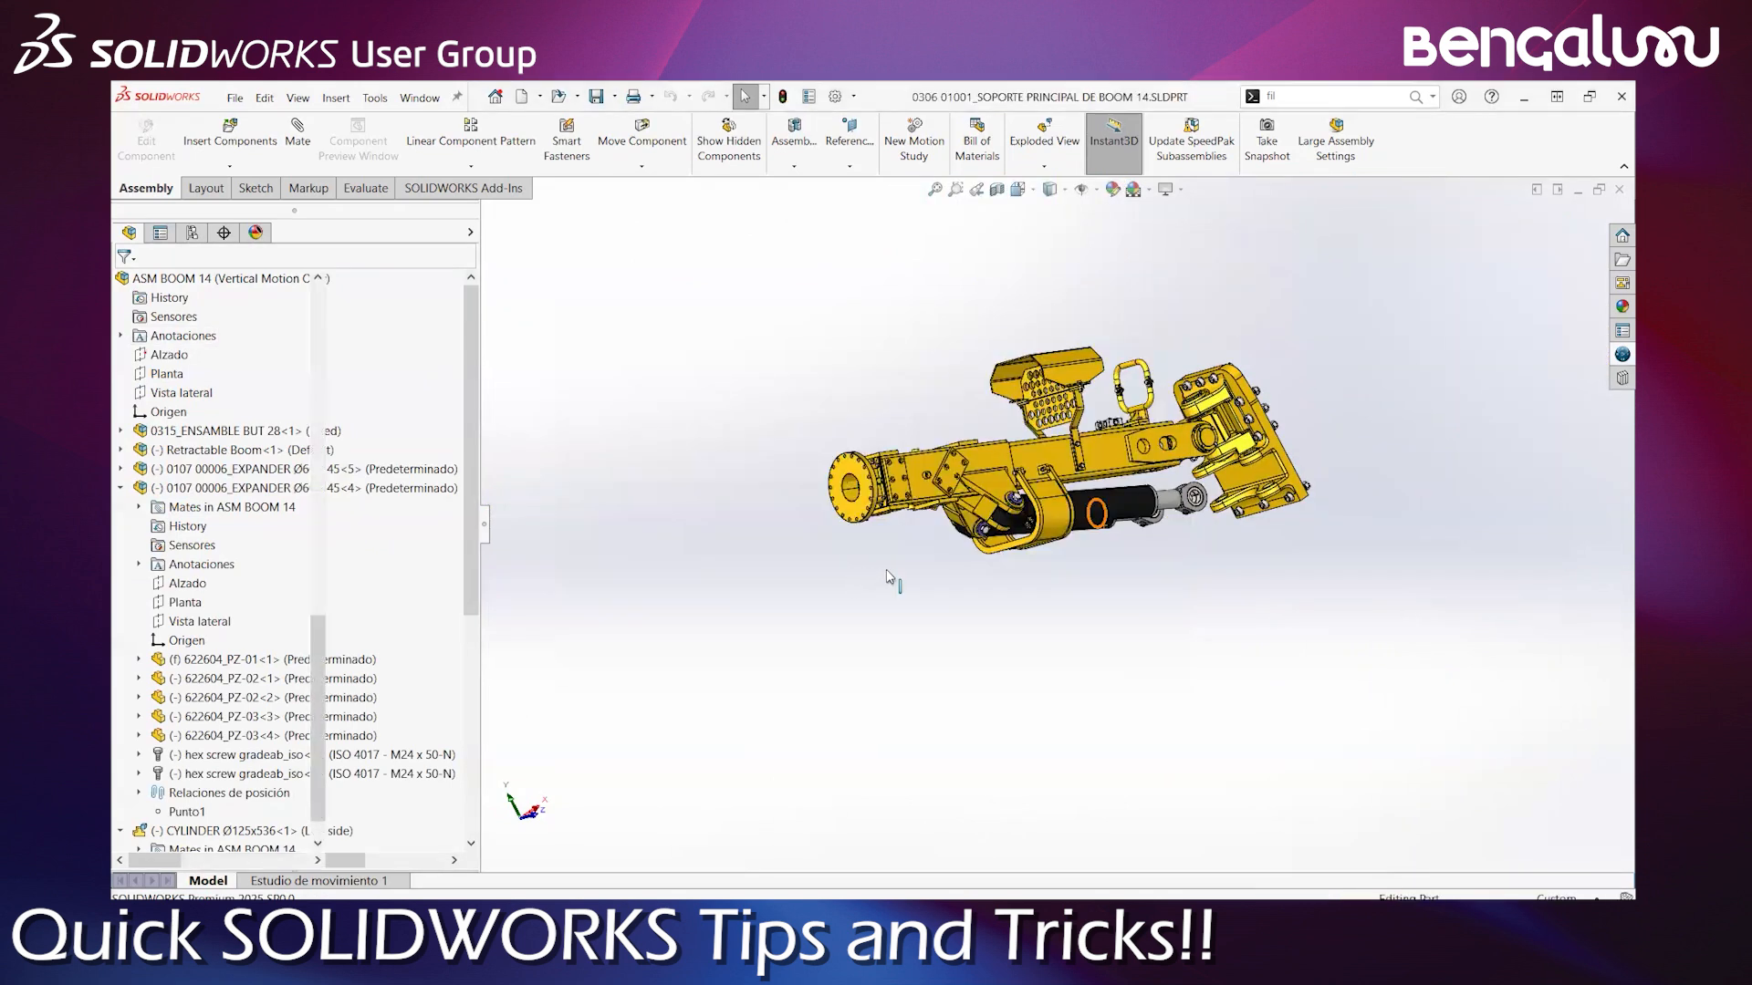
# Roll the boom support part's feature history back to just after Cortar-Extruir2
pyautogui.hotkey('ctrl', '7')
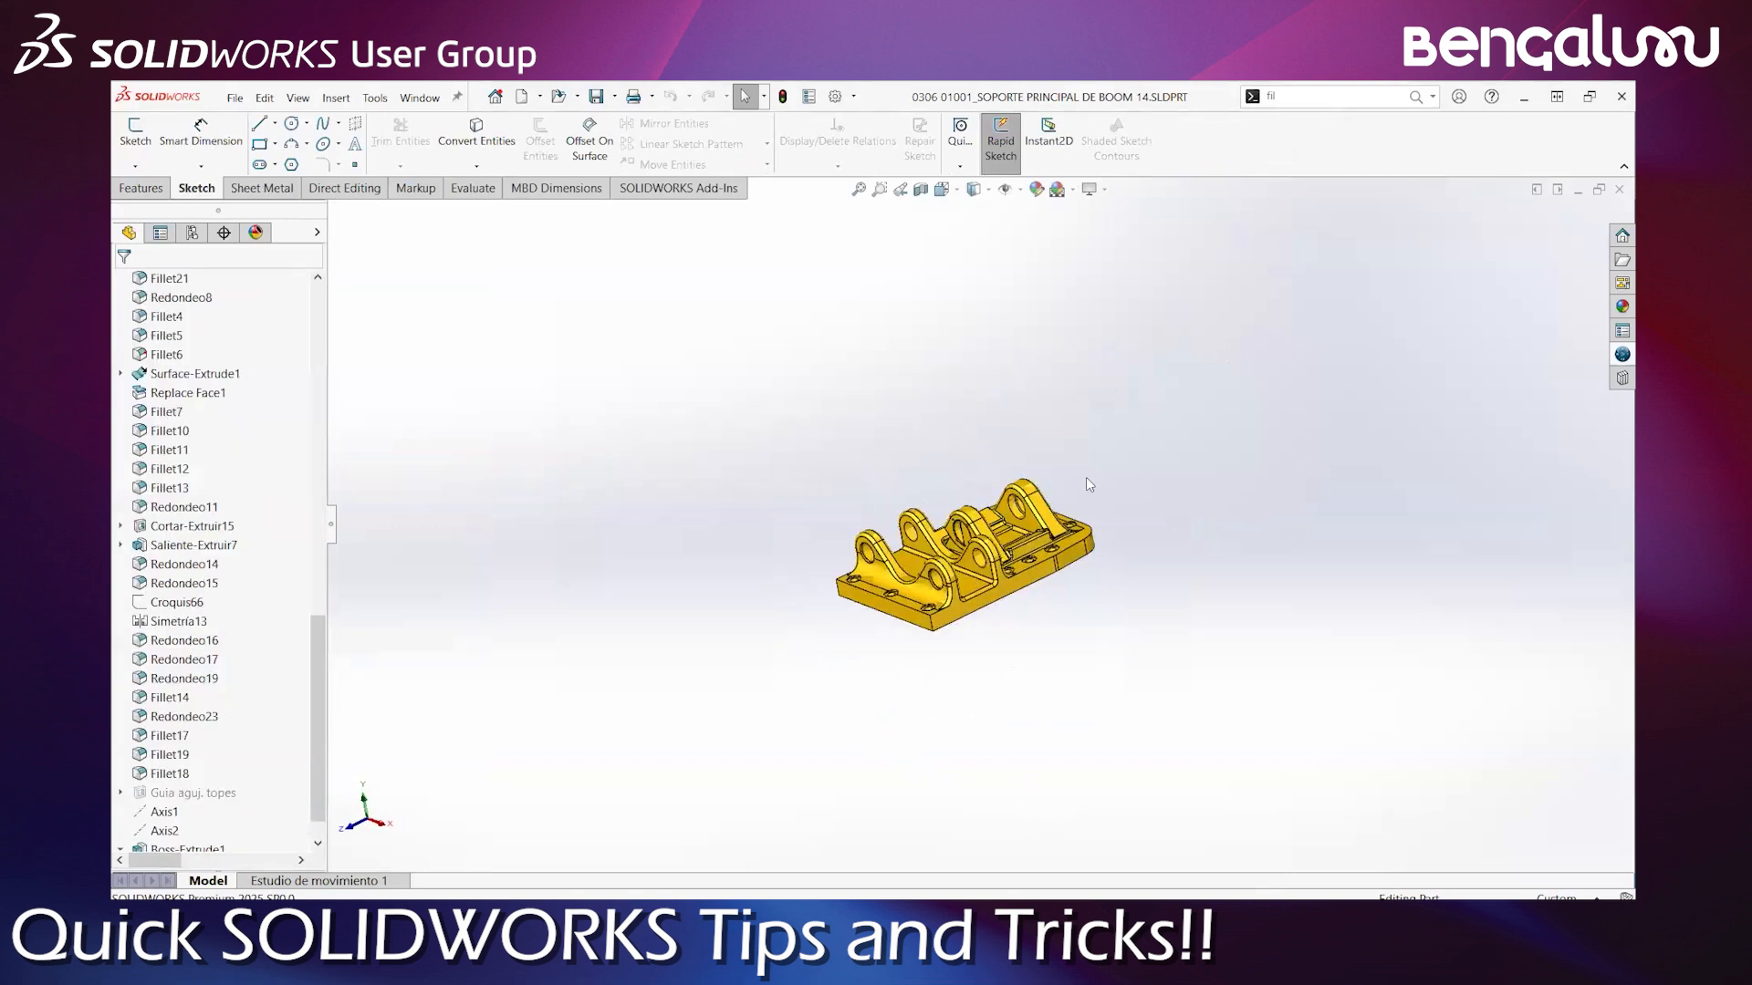
pyautogui.scroll(-3, 1088, 588)
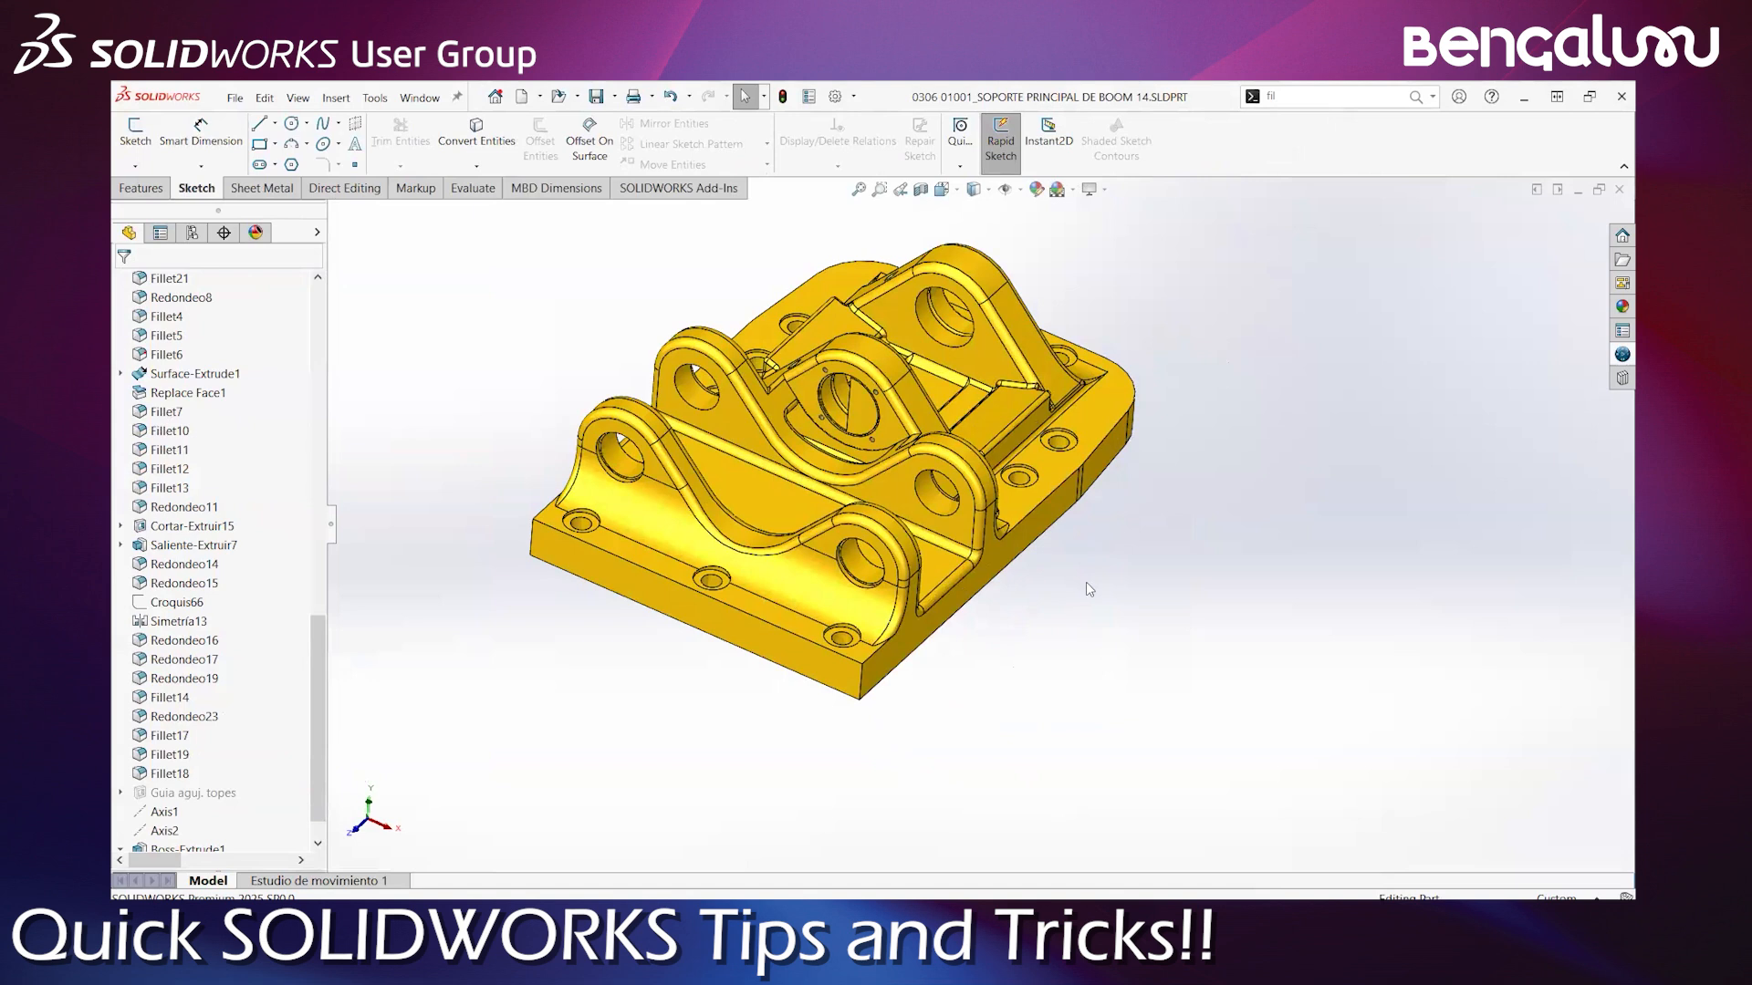
pyautogui.moveTo(337, 522); pyautogui.dragTo(427, 522)
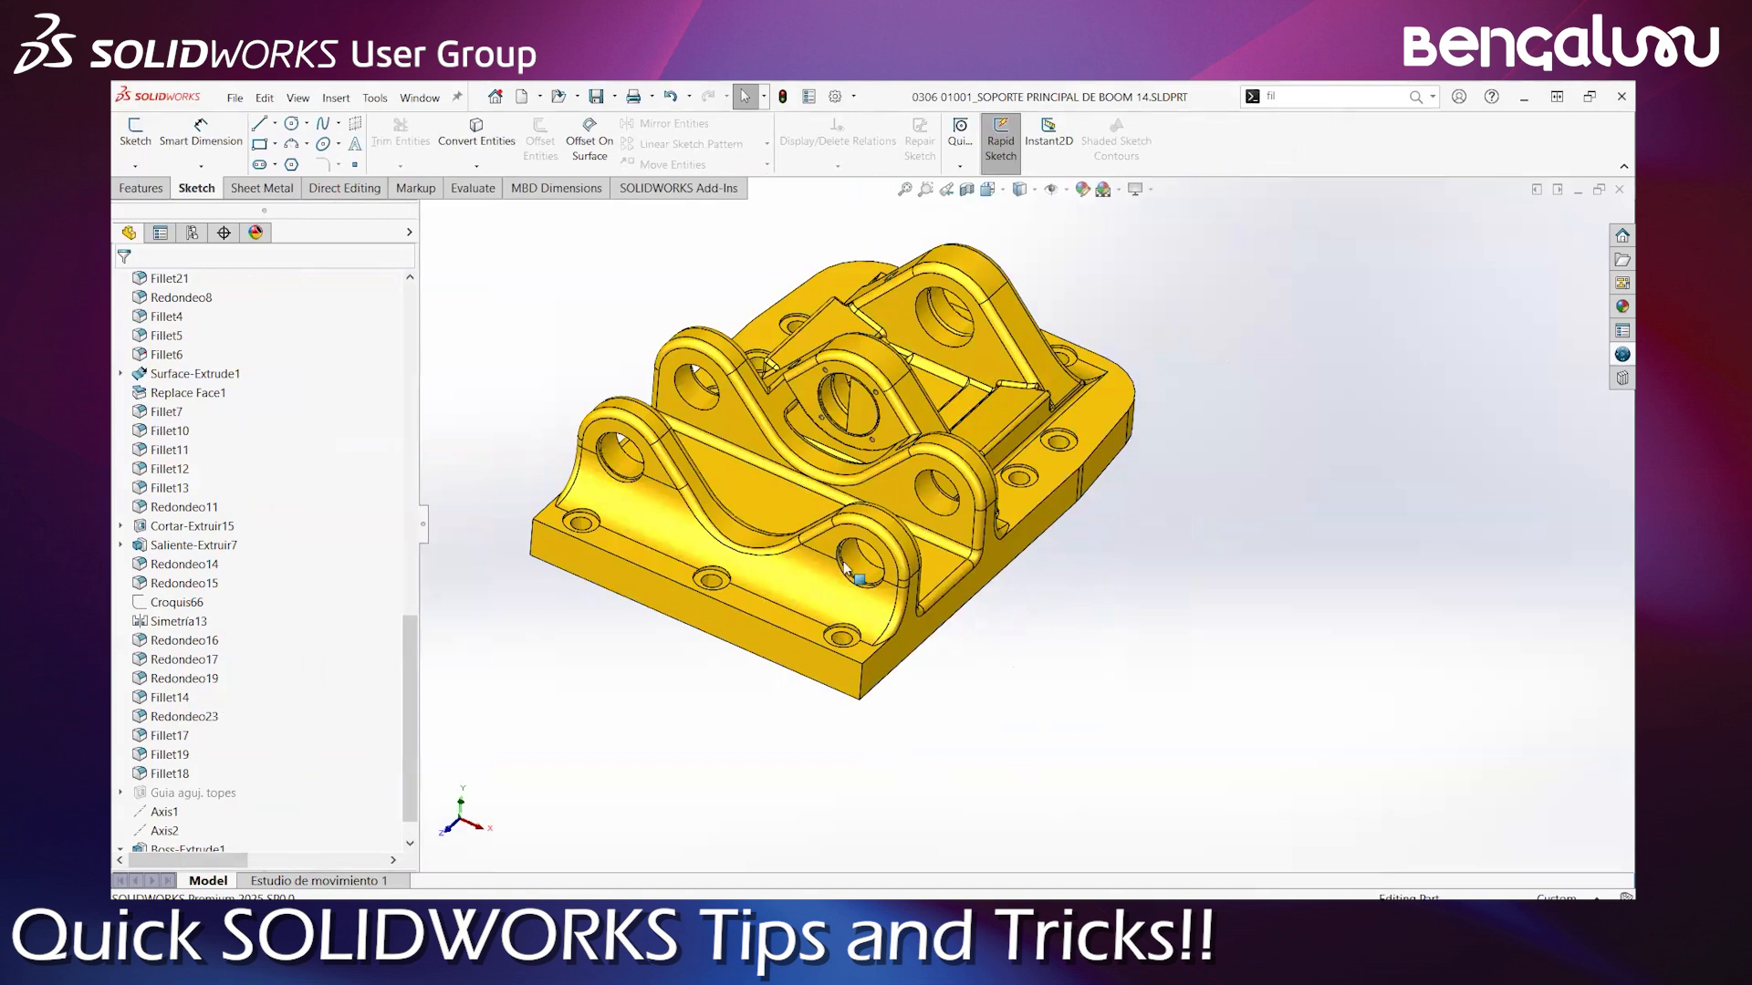
pyautogui.scroll(3, 657, 529)
pyautogui.scroll(10, 369, 580)
pyautogui.scroll(-15, 365, 589)
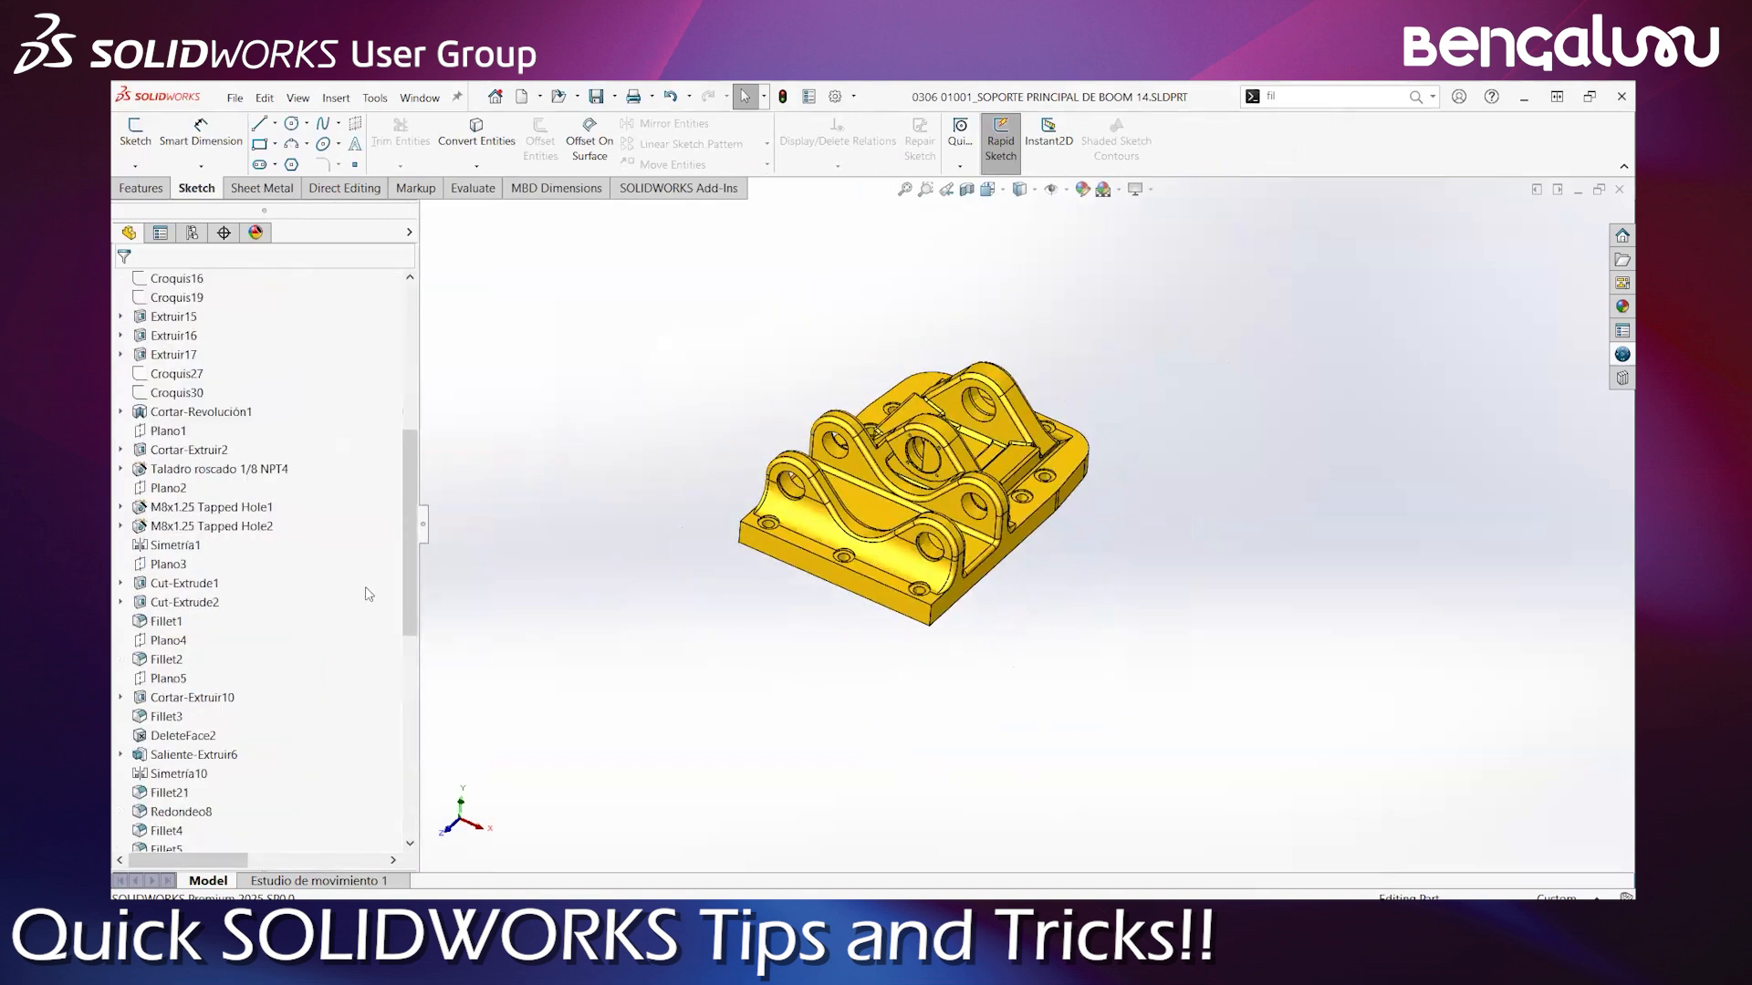
pyautogui.moveTo(308, 837); pyautogui.dragTo(347, 328)
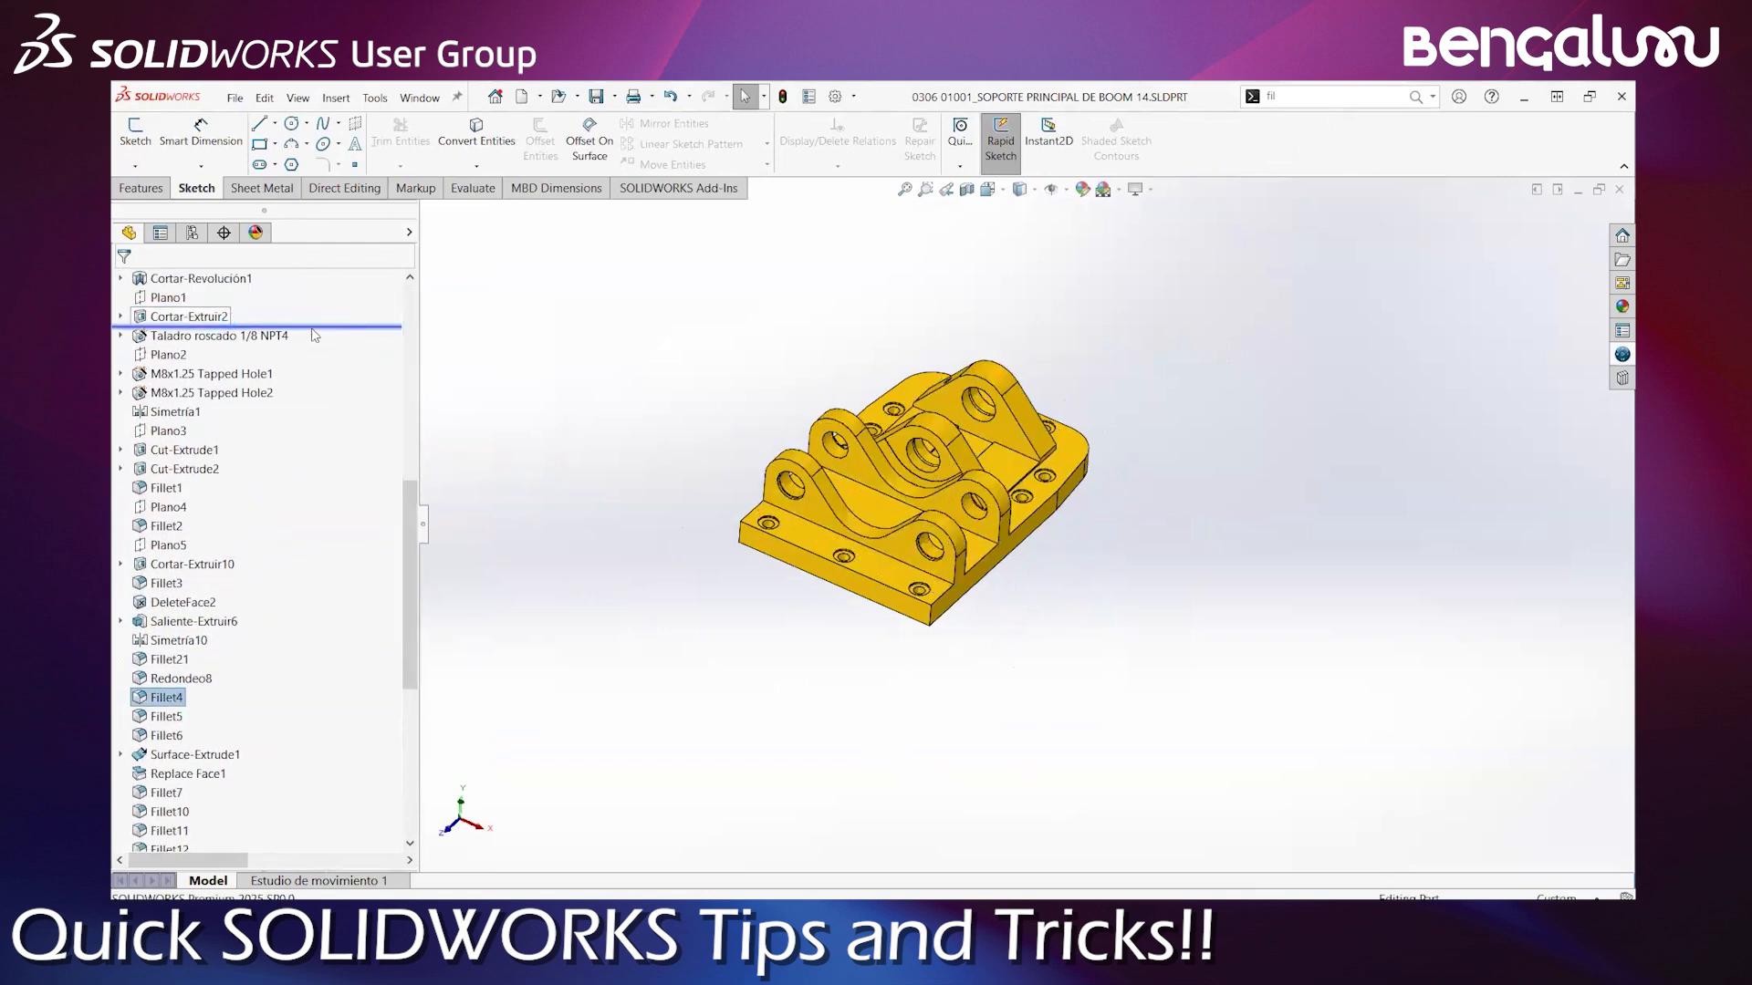
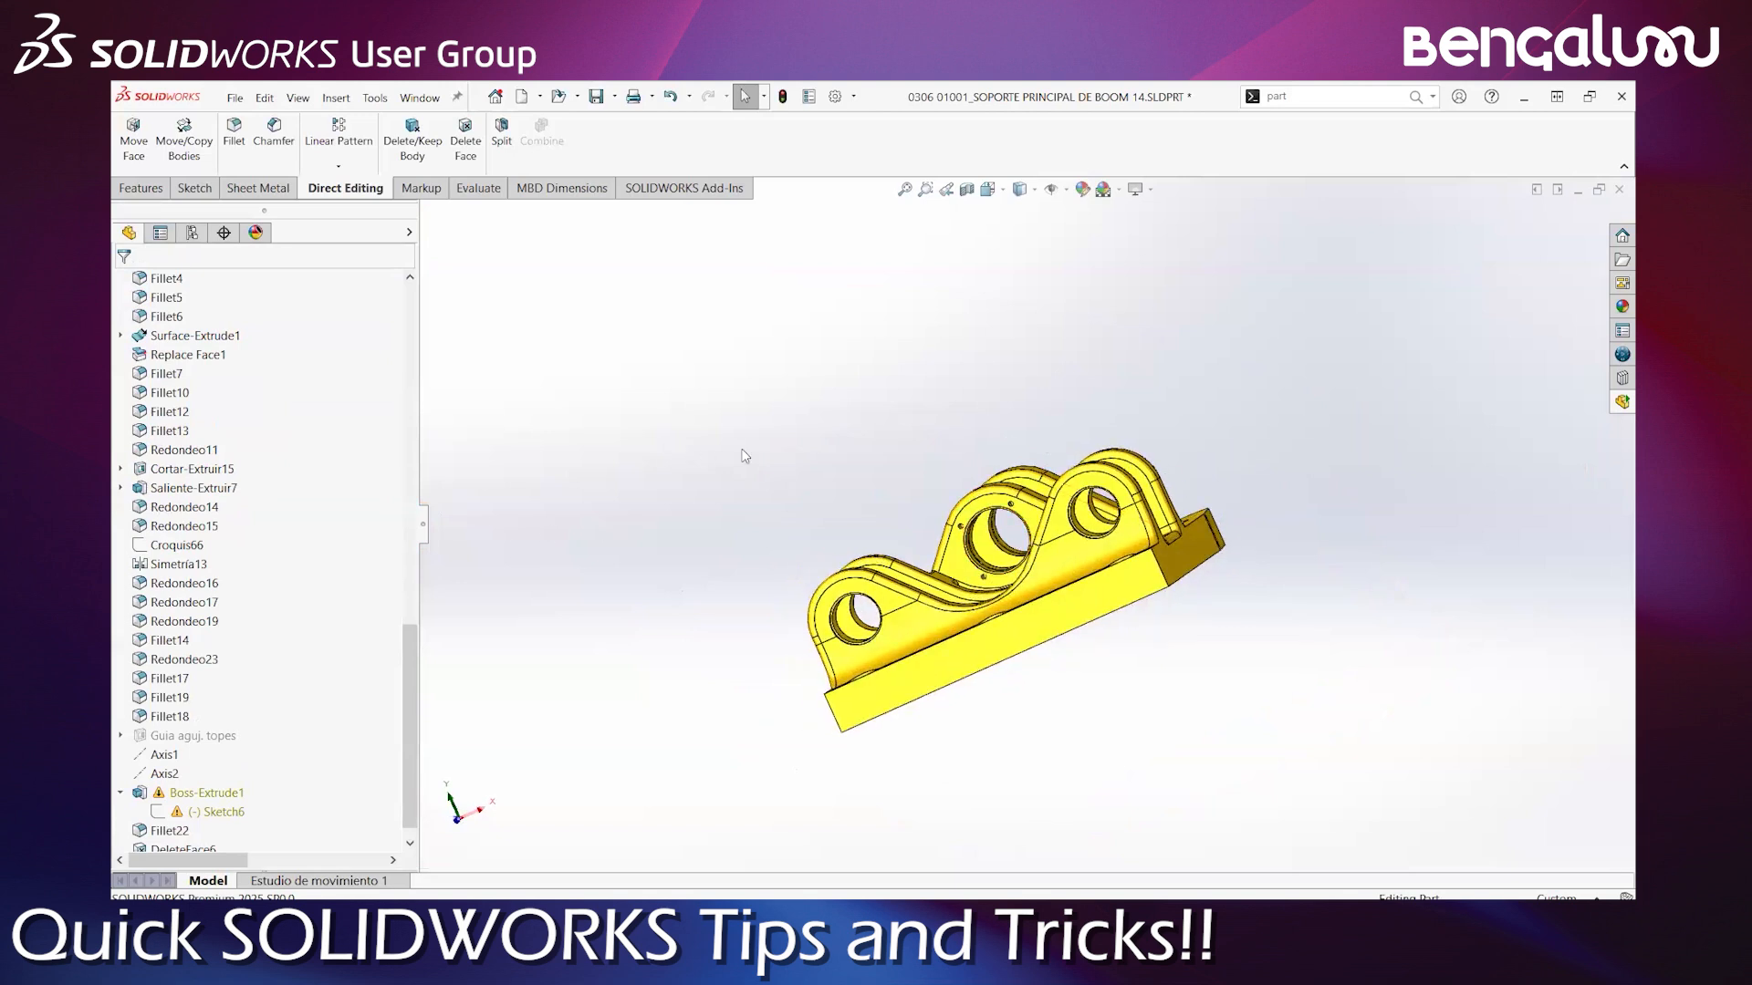
# Open the Demo Part document and bring its block into a close three-dimensional view
pyautogui.click(494, 96)
pyautogui.click(803, 354)
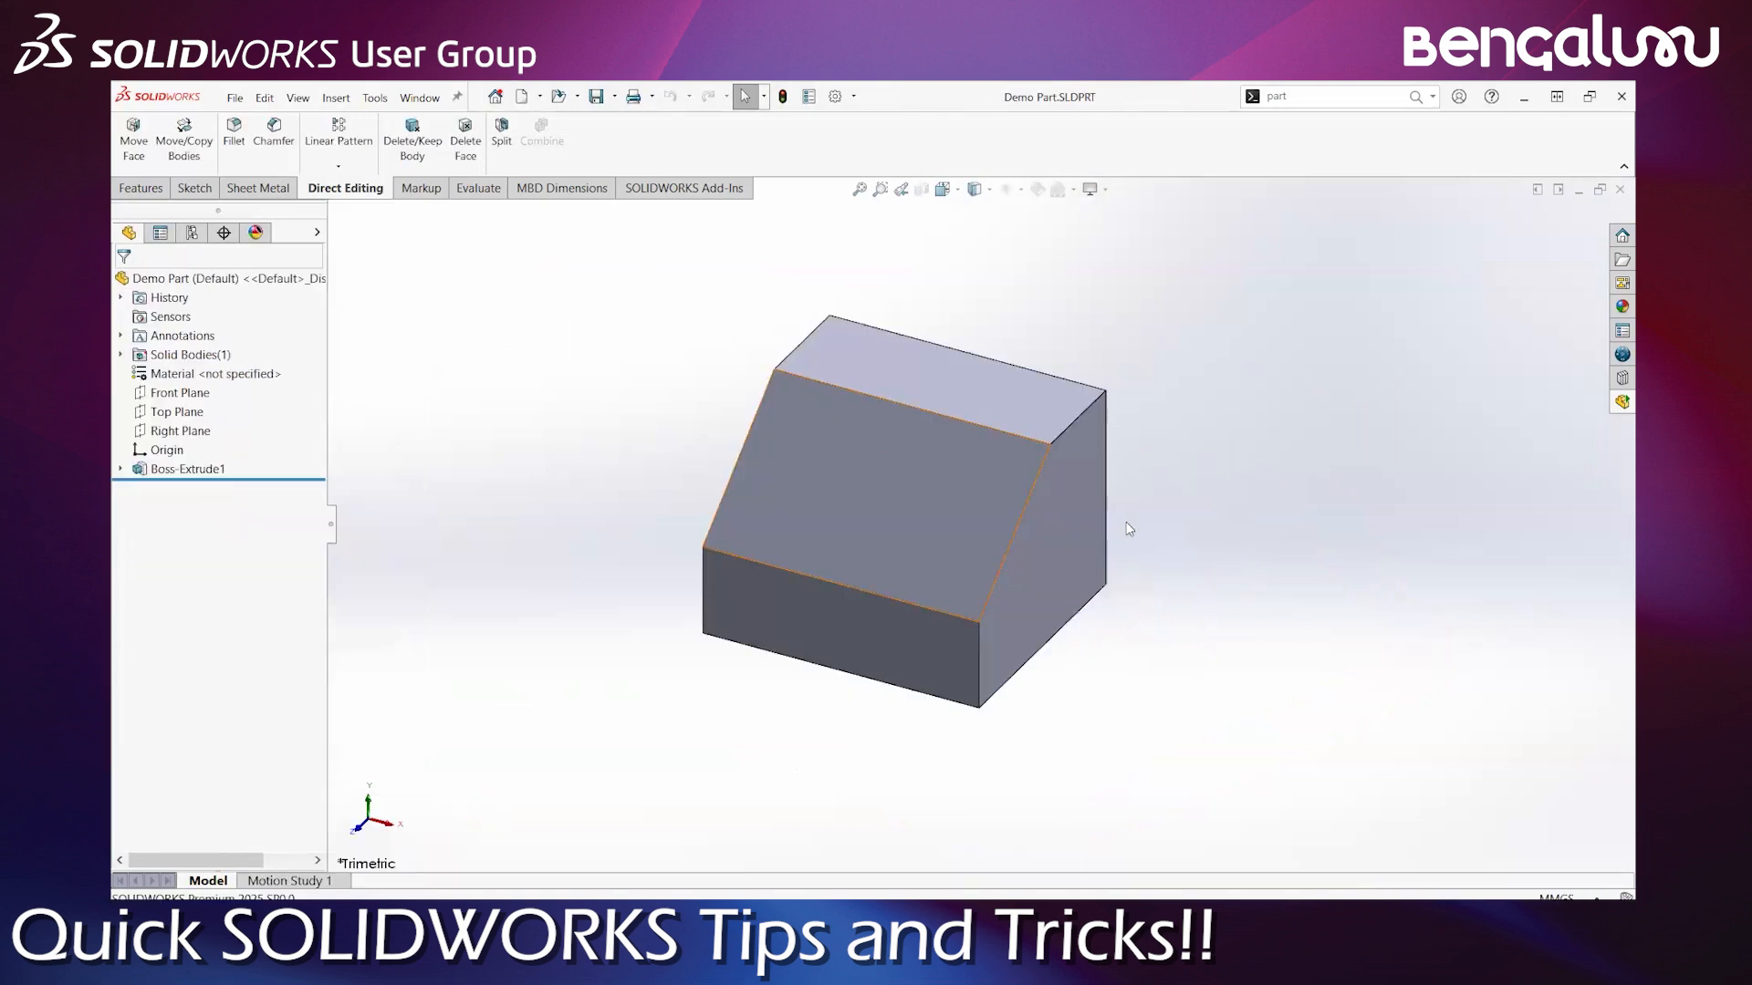
pyautogui.scroll(-4, 1024, 456)
pyautogui.scroll(1, 1111, 568)
pyautogui.moveTo(1111, 568); pyautogui.dragTo(1141, 547, button='middle')
pyautogui.scroll(1, 1102, 478)
pyautogui.scroll(-3, 1272, 561)
pyautogui.scroll(4, 1177, 598)
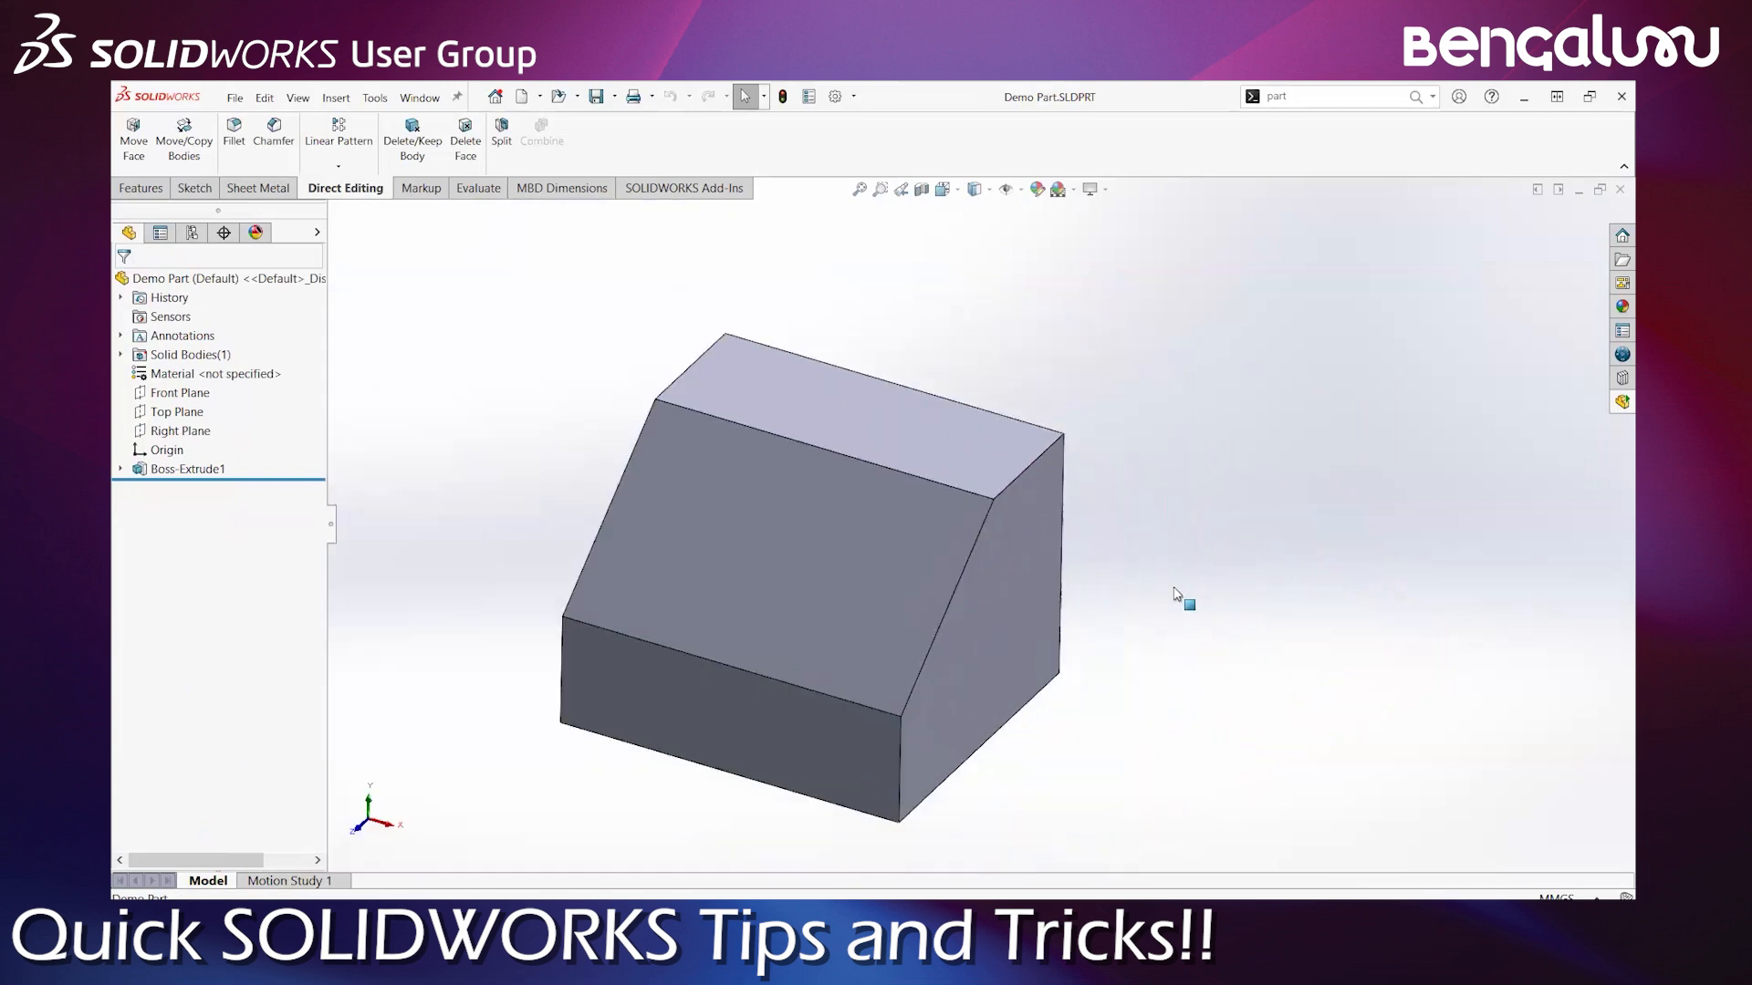
pyautogui.click(978, 493)
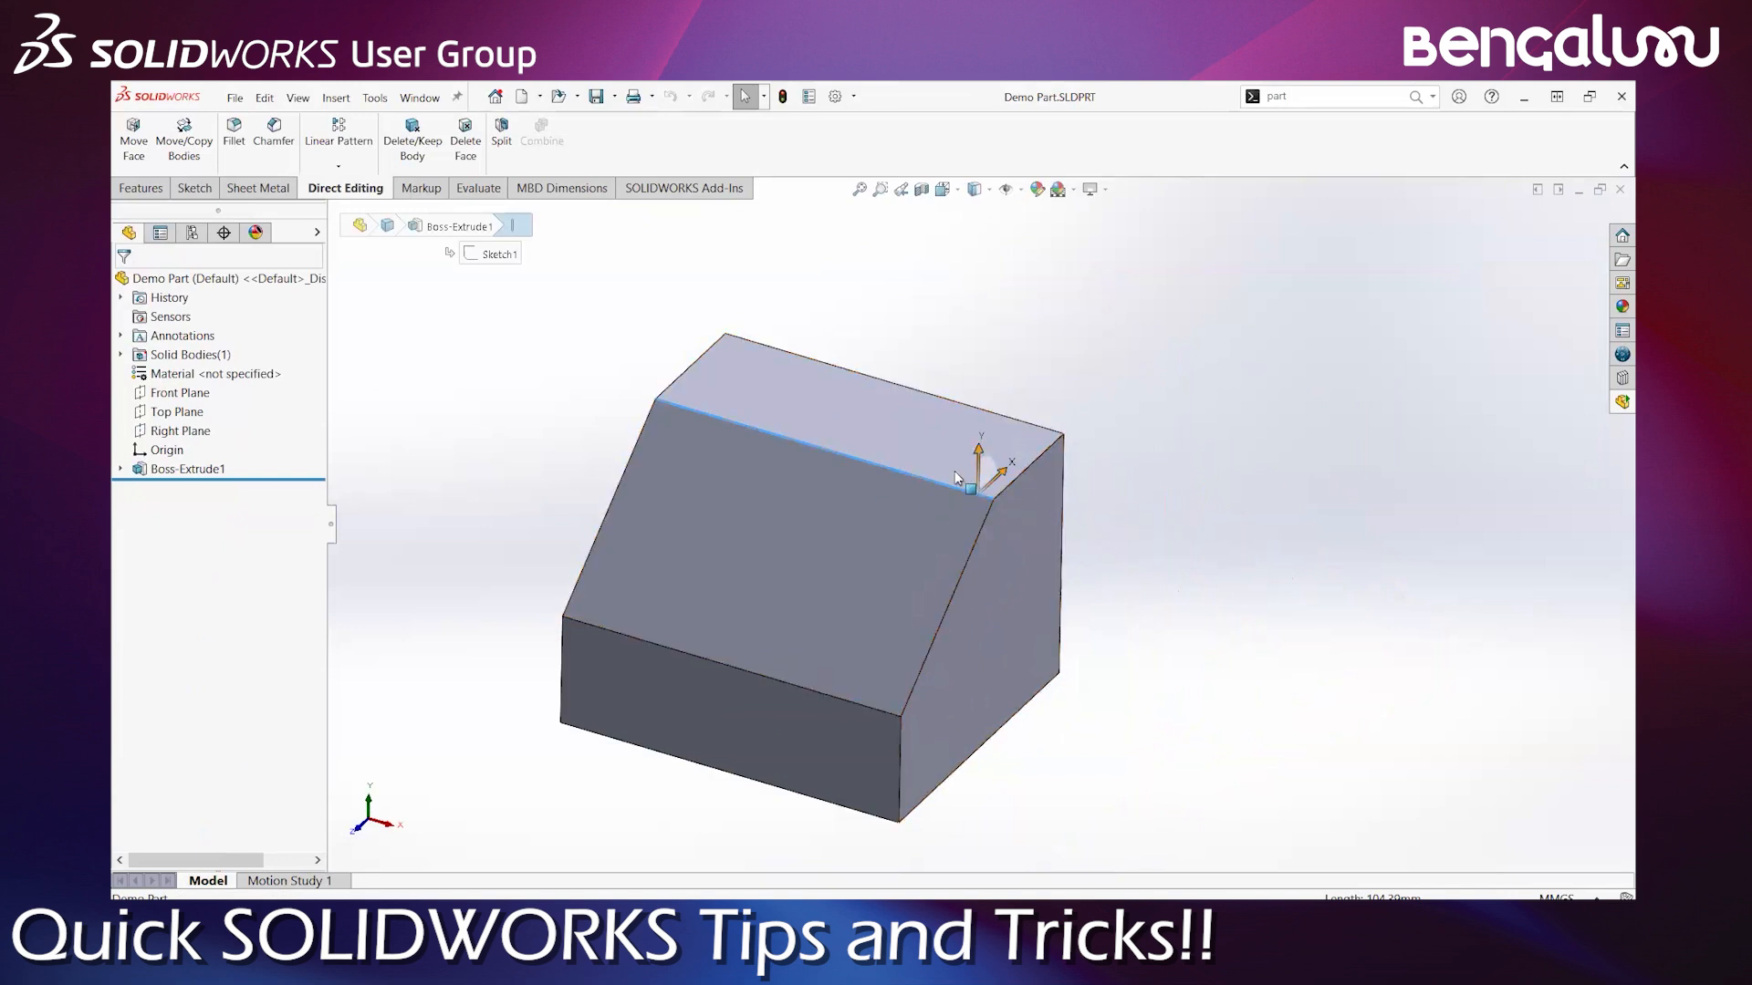
pyautogui.press('Escape')
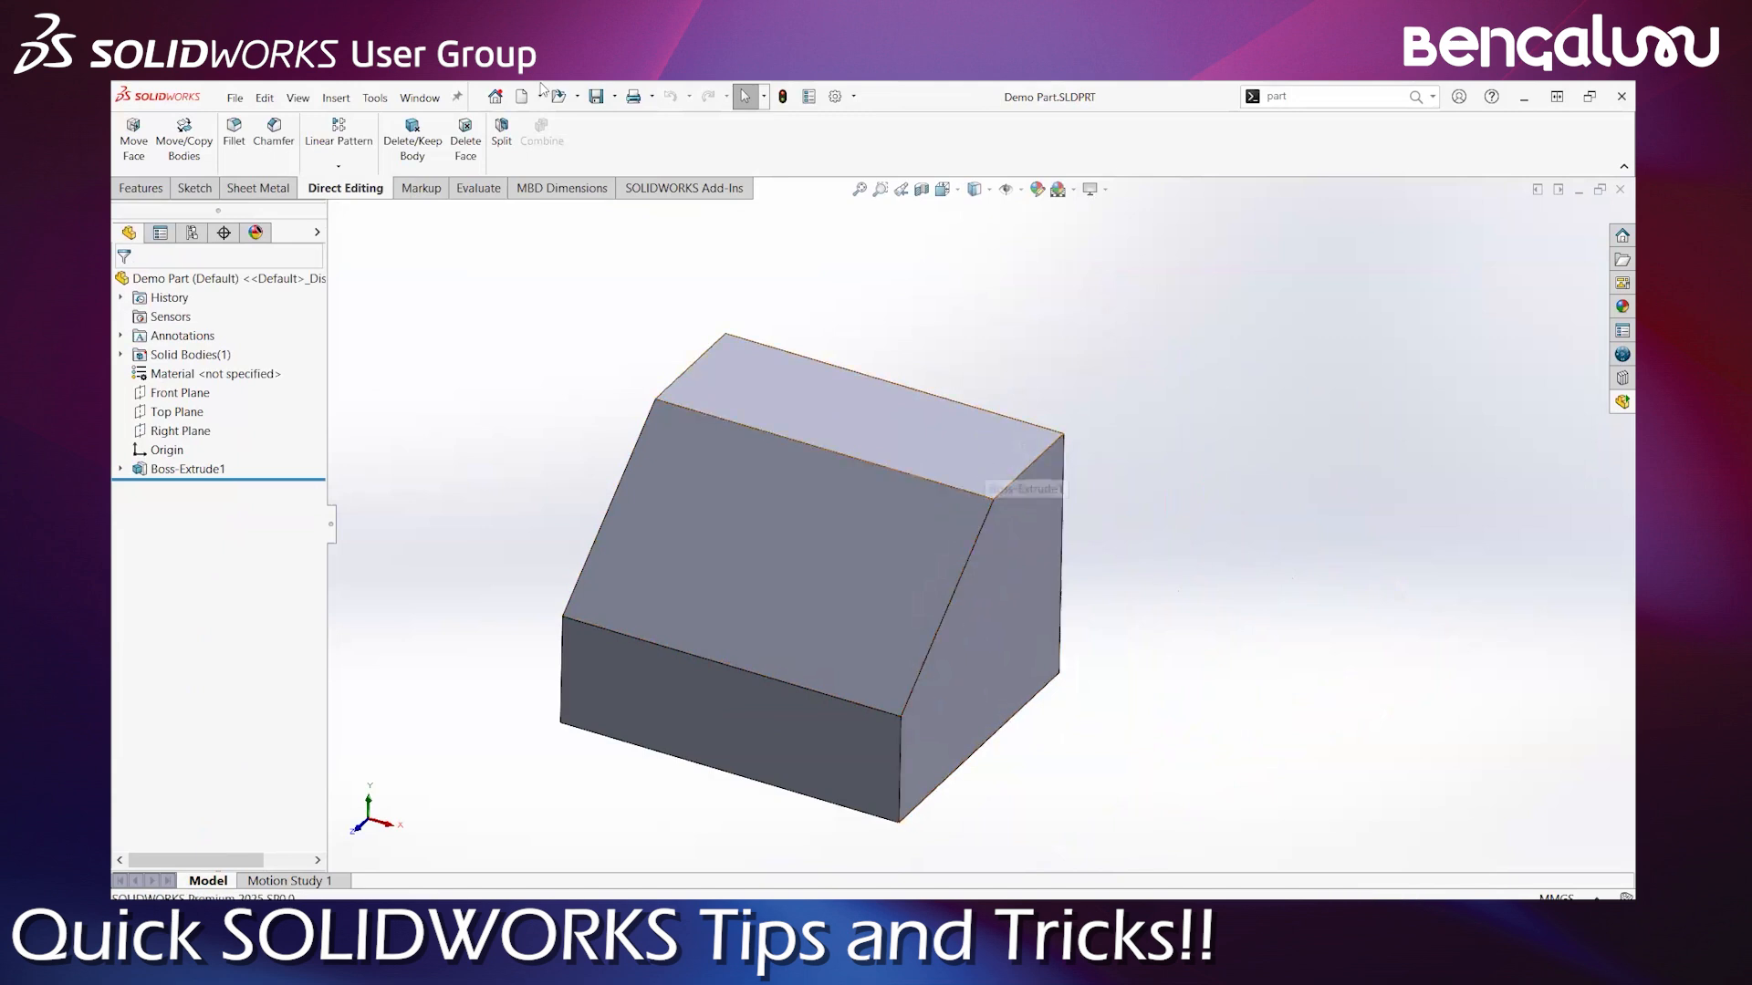
pyautogui.click(142, 188)
pyautogui.click(889, 157)
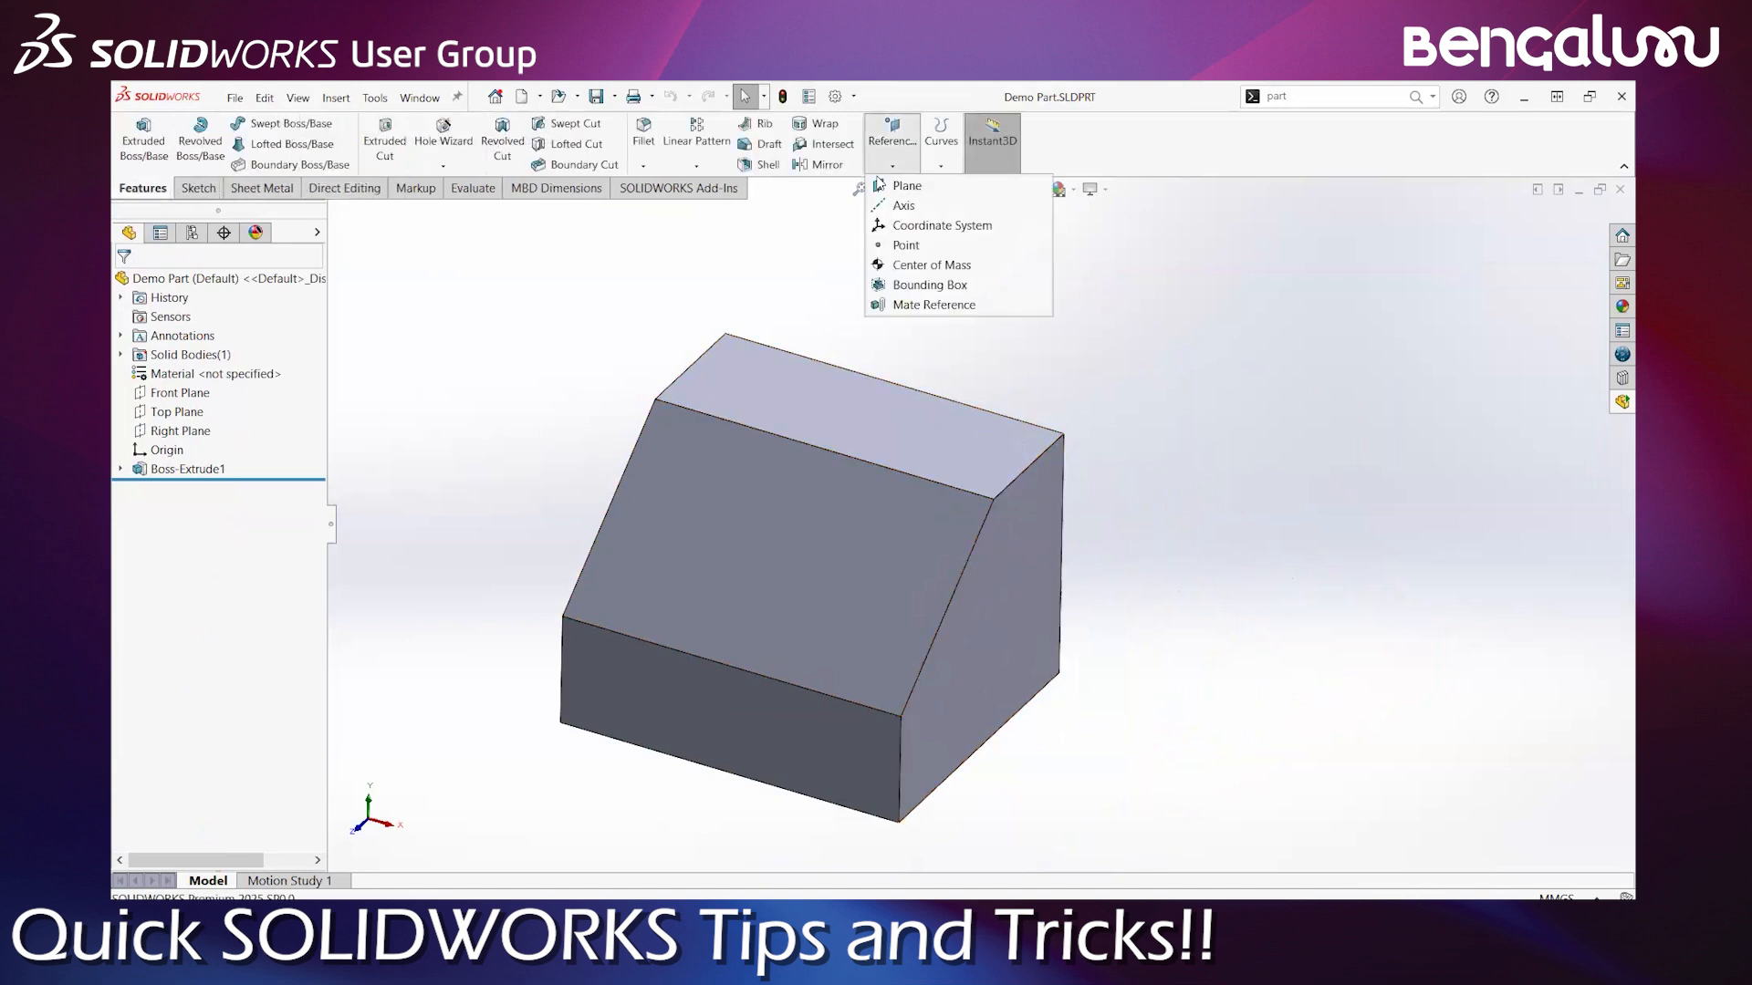
pyautogui.click(890, 186)
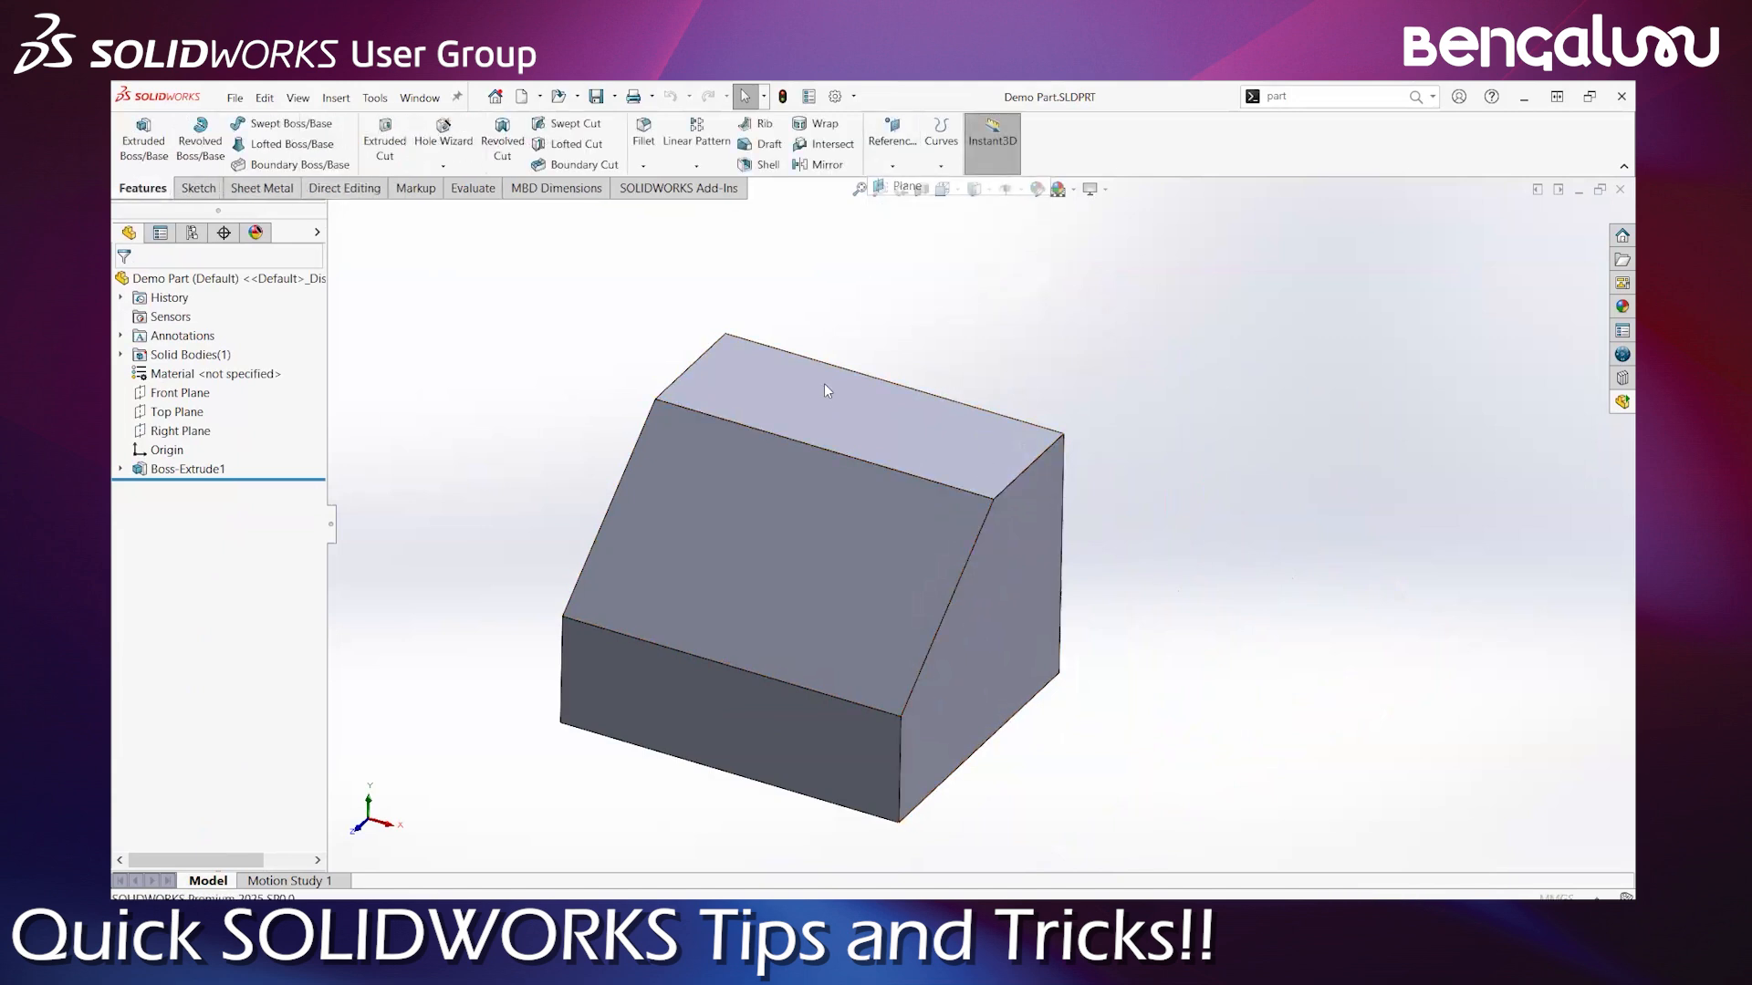
pyautogui.click(821, 452)
pyautogui.scroll(4, 977, 525)
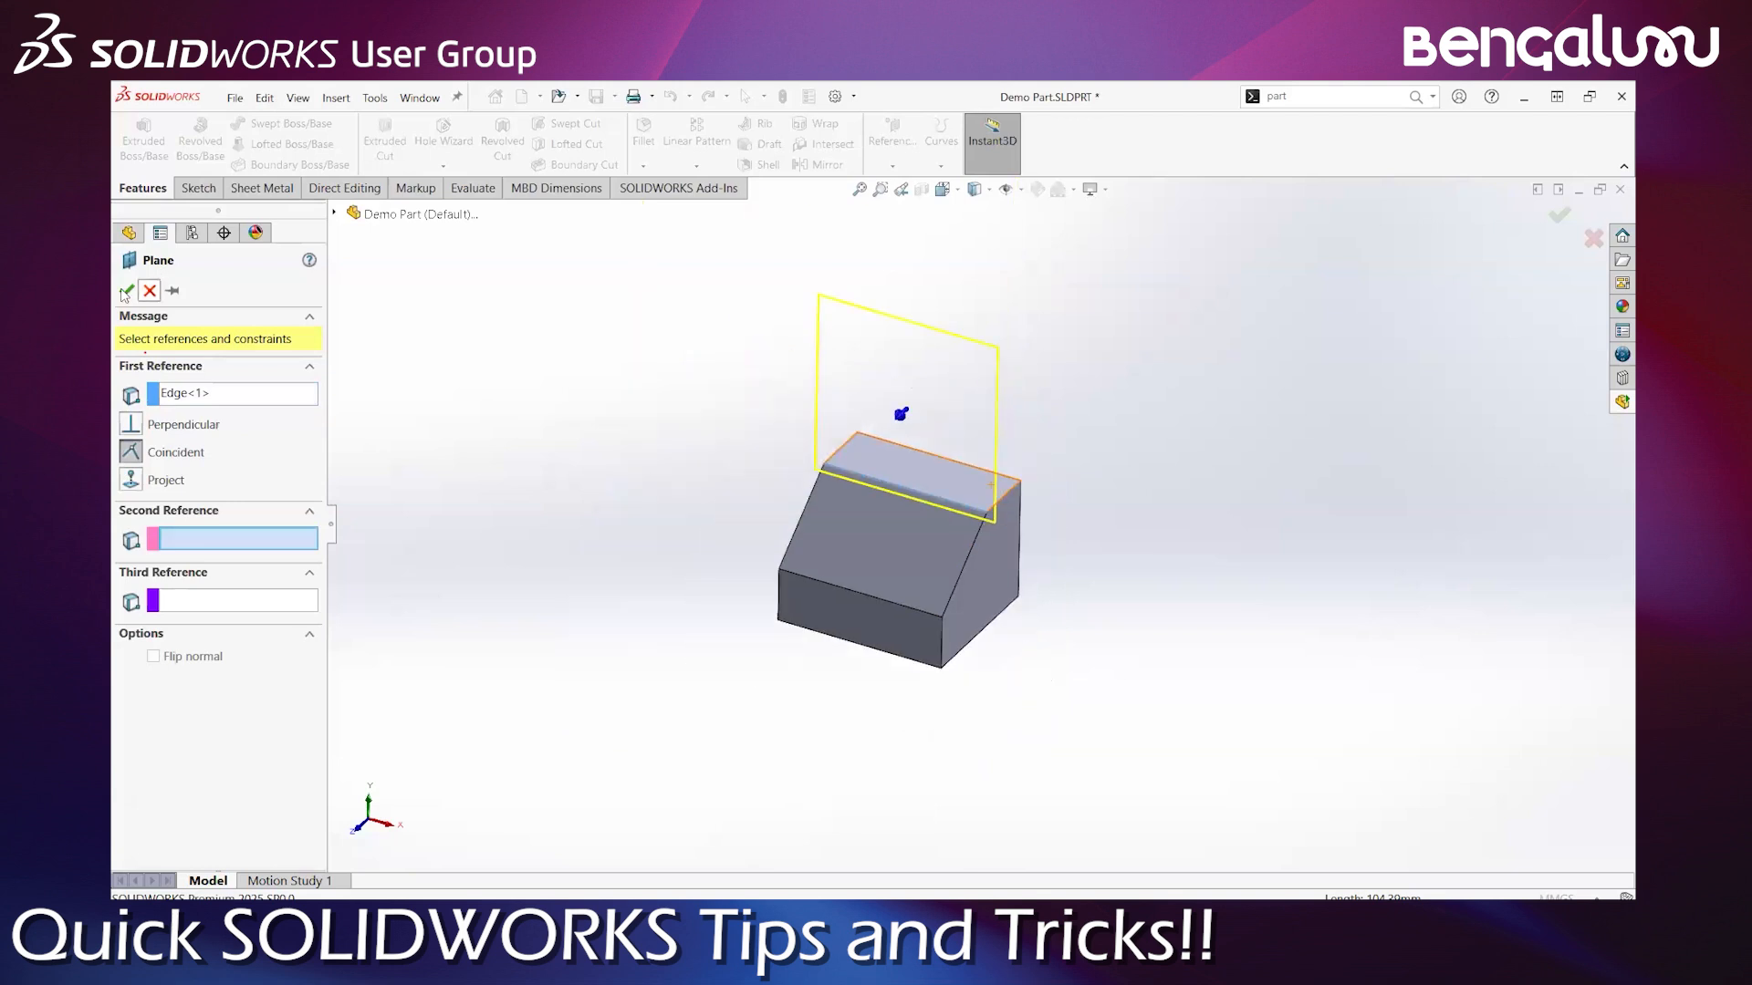
pyautogui.click(150, 291)
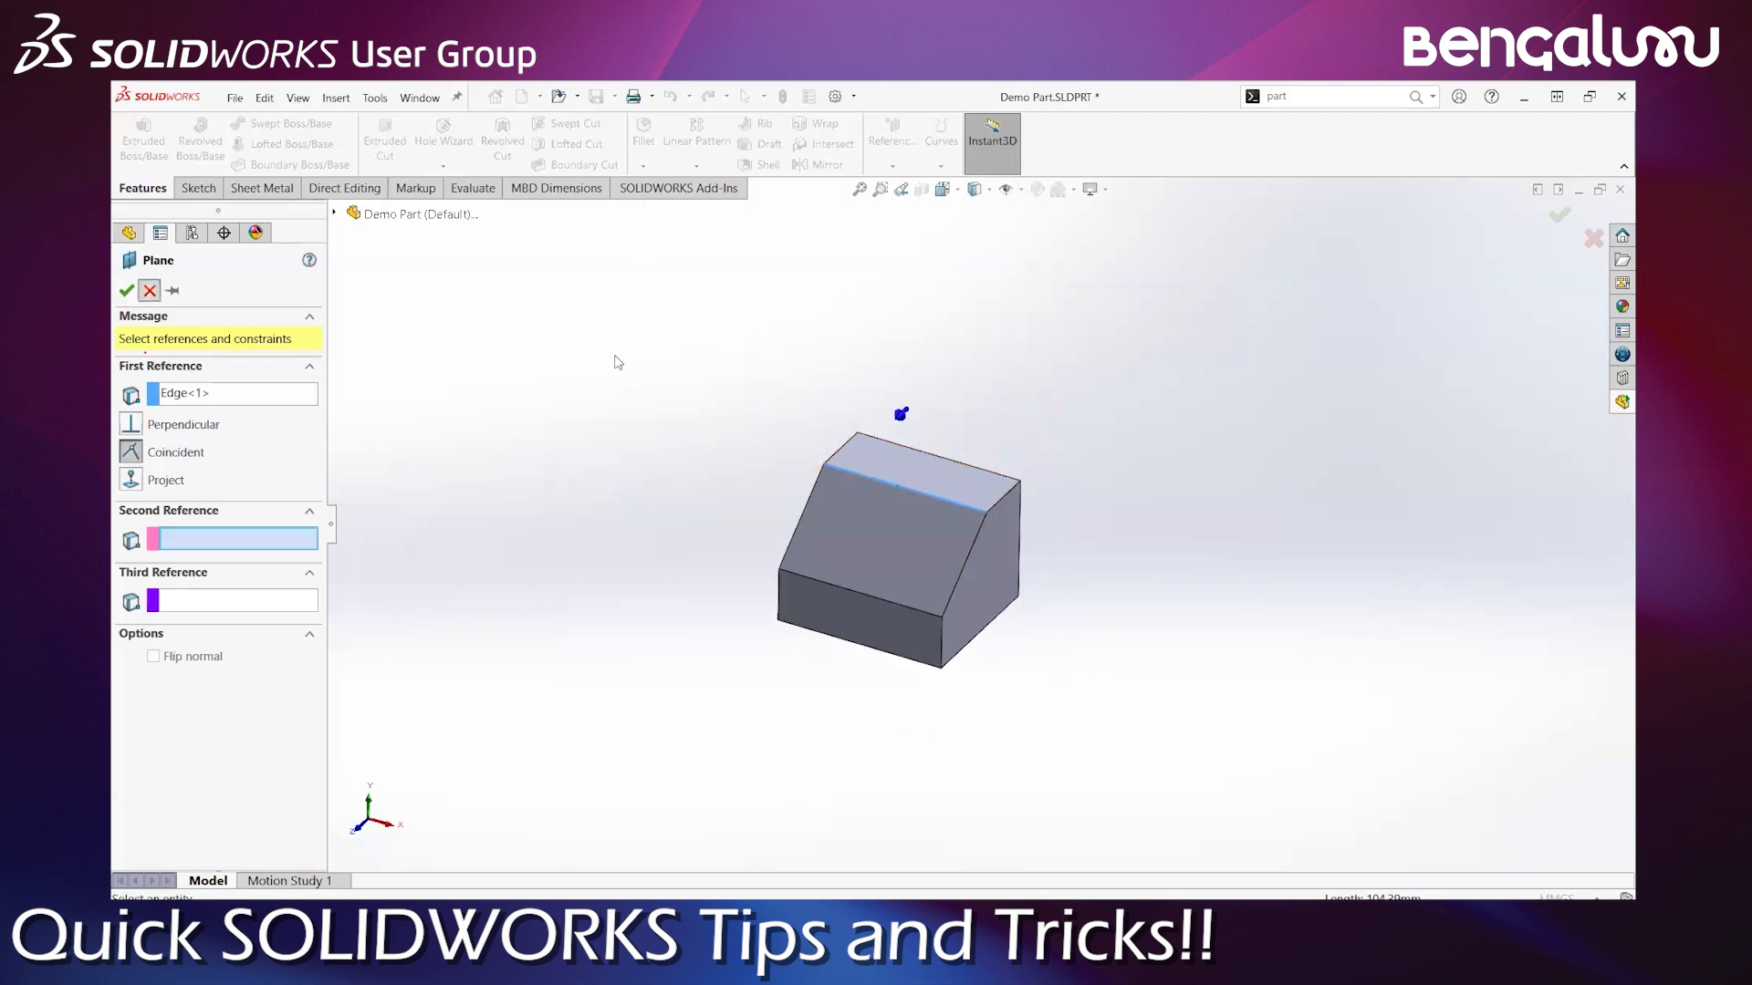
# Create a plane normal to the block's short top side edge at its front endpoint by starting a sketch on that edge, and exit the empty sketch
pyautogui.scroll(-5, 1017, 527)
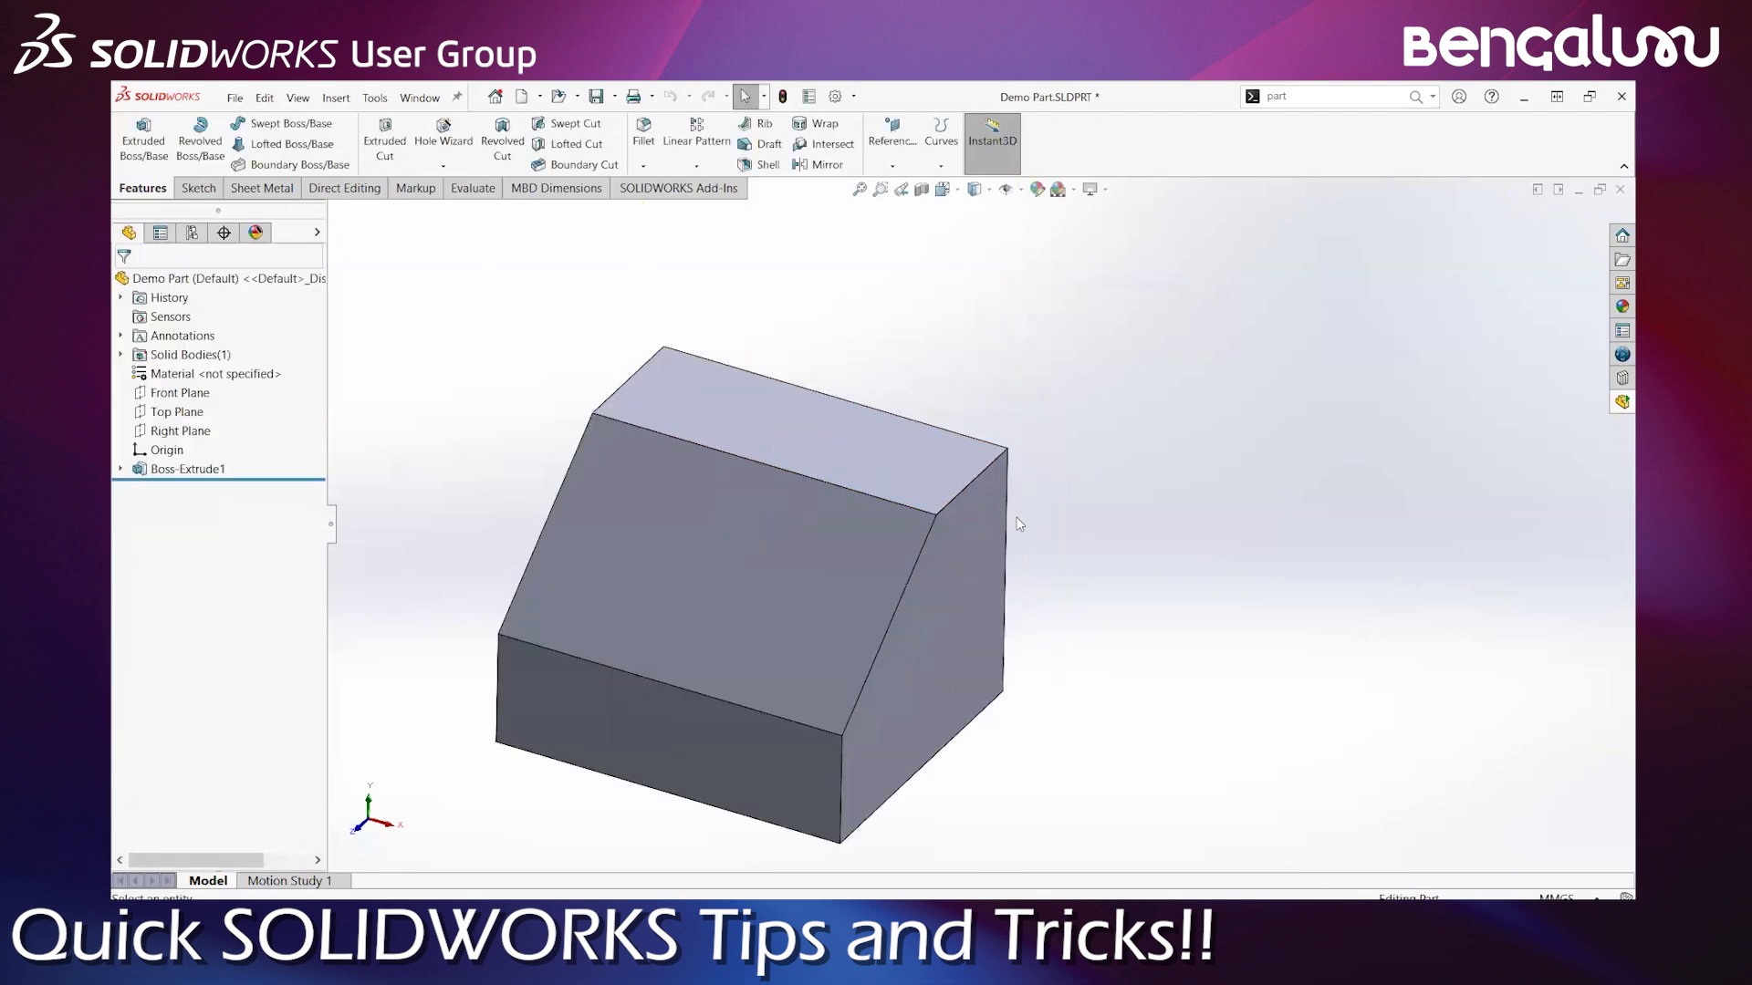
pyautogui.click(945, 507)
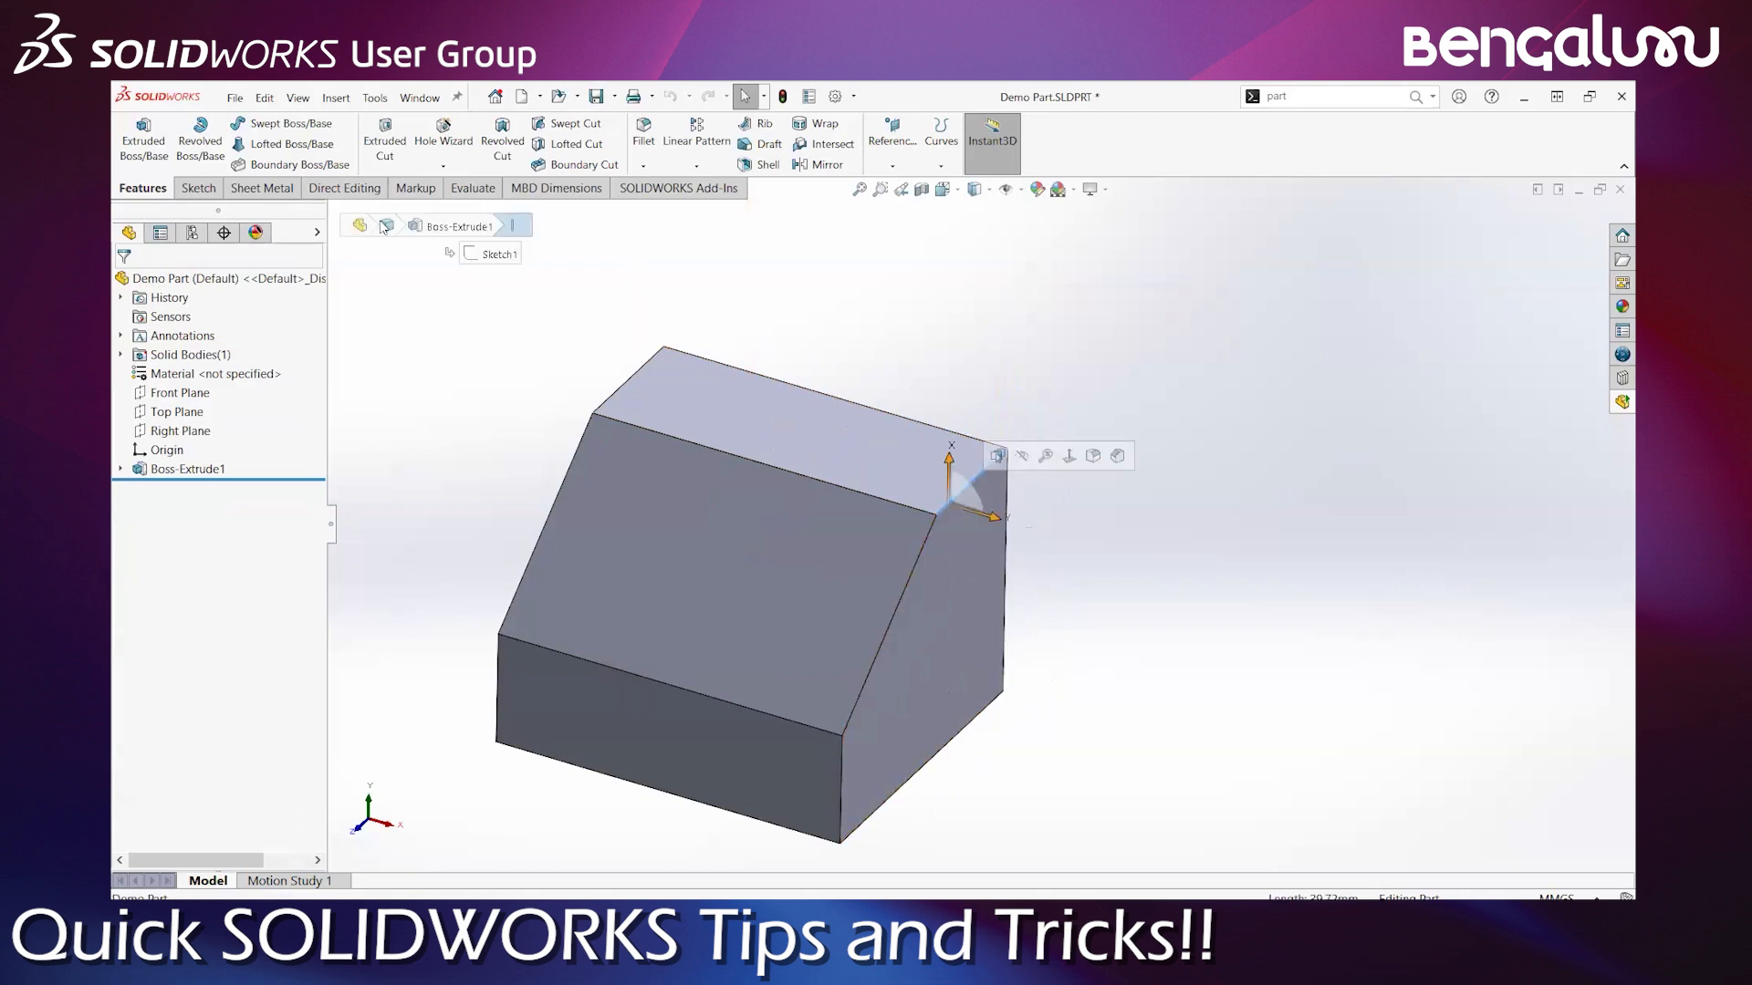
pyautogui.click(198, 188)
pyautogui.click(135, 135)
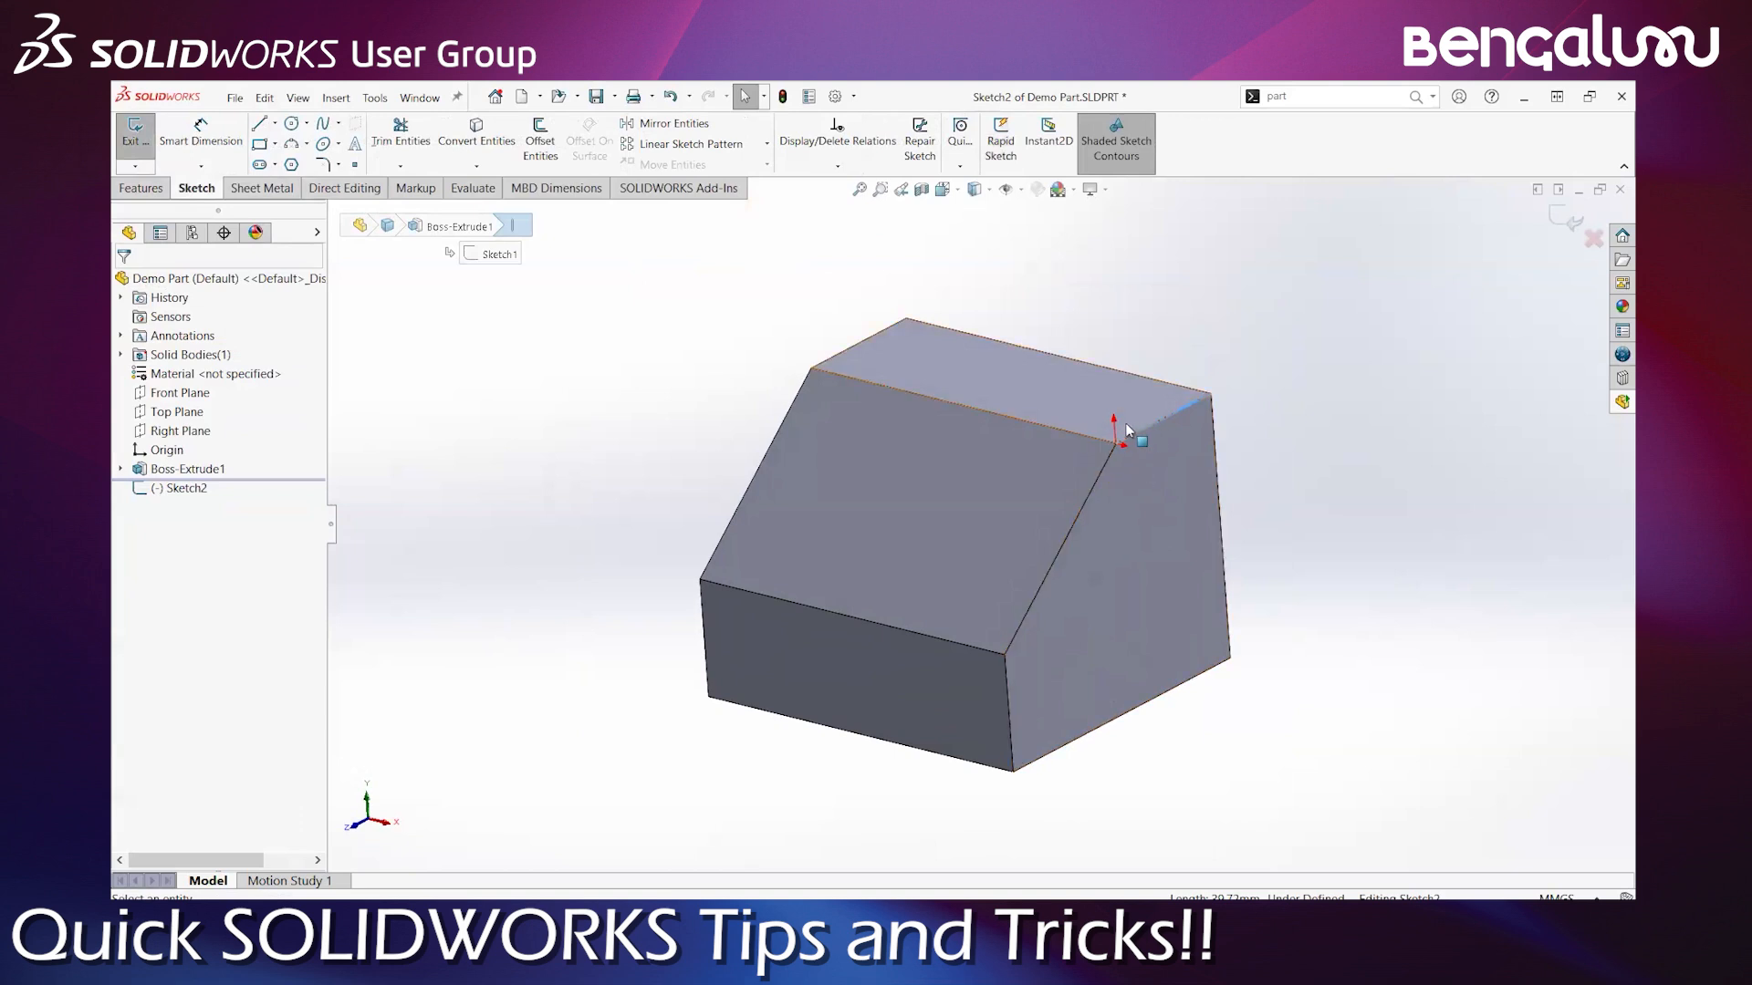
pyautogui.scroll(3, 1128, 451)
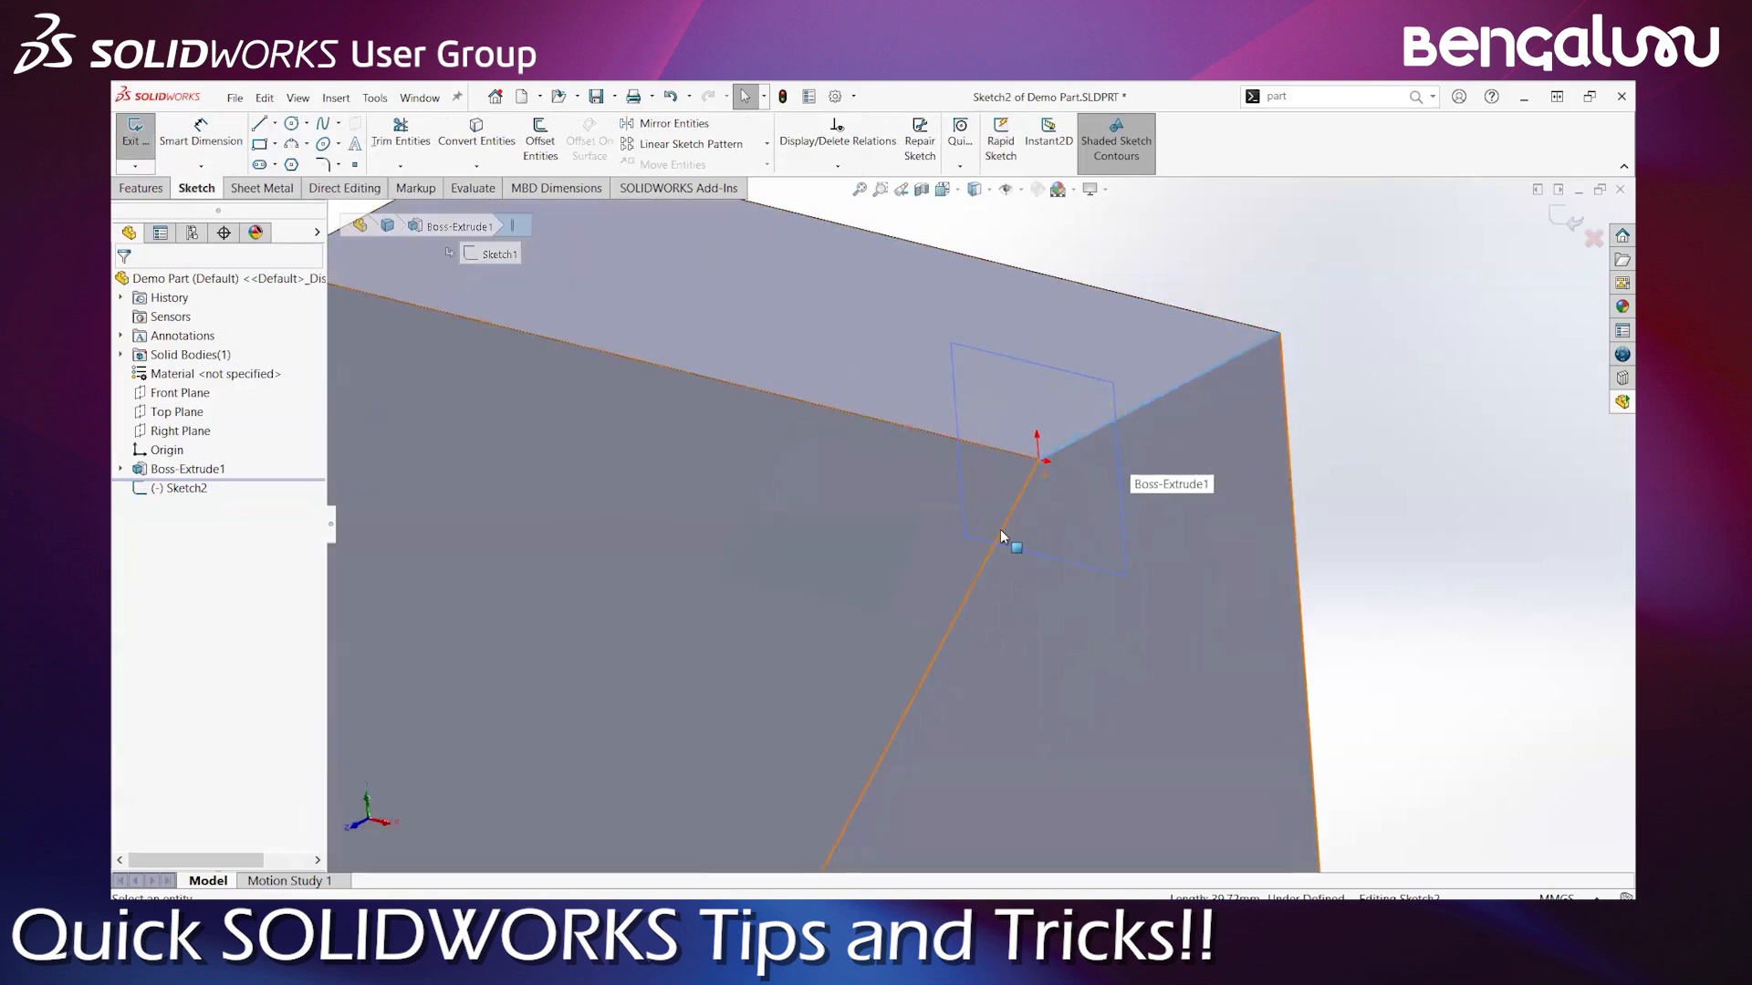
pyautogui.scroll(-5, 1034, 498)
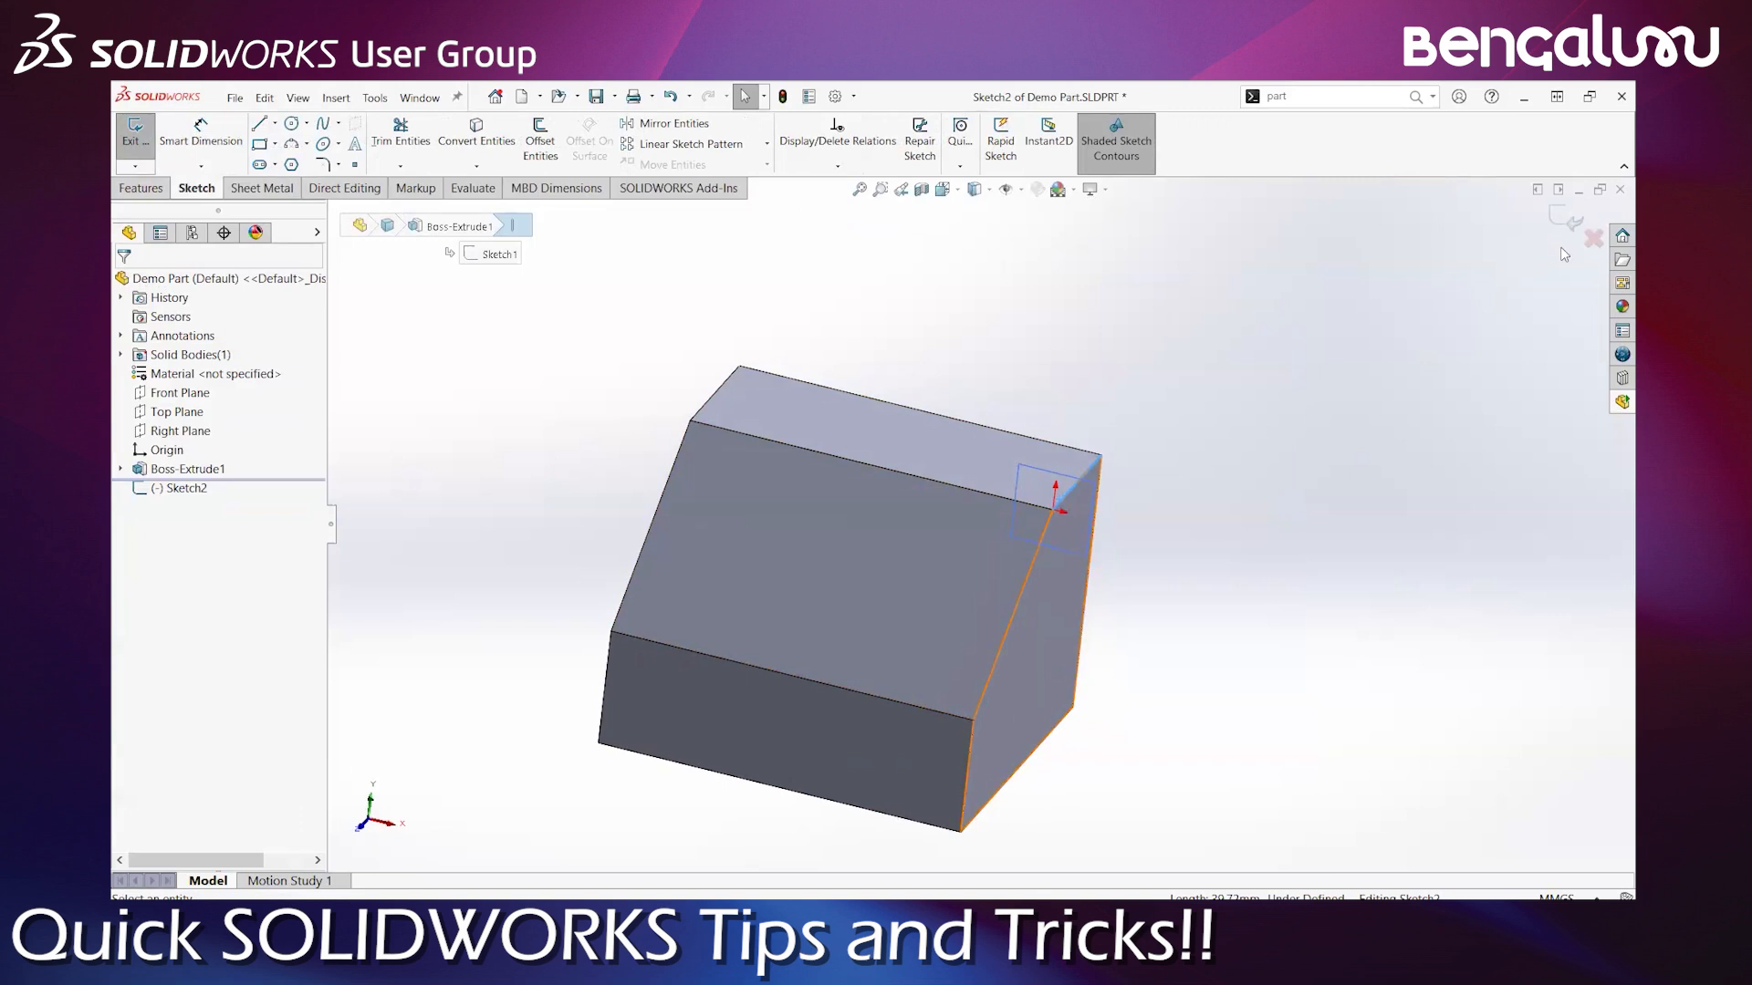
pyautogui.moveTo(1133, 506); pyautogui.dragTo(1048, 500, button='middle')
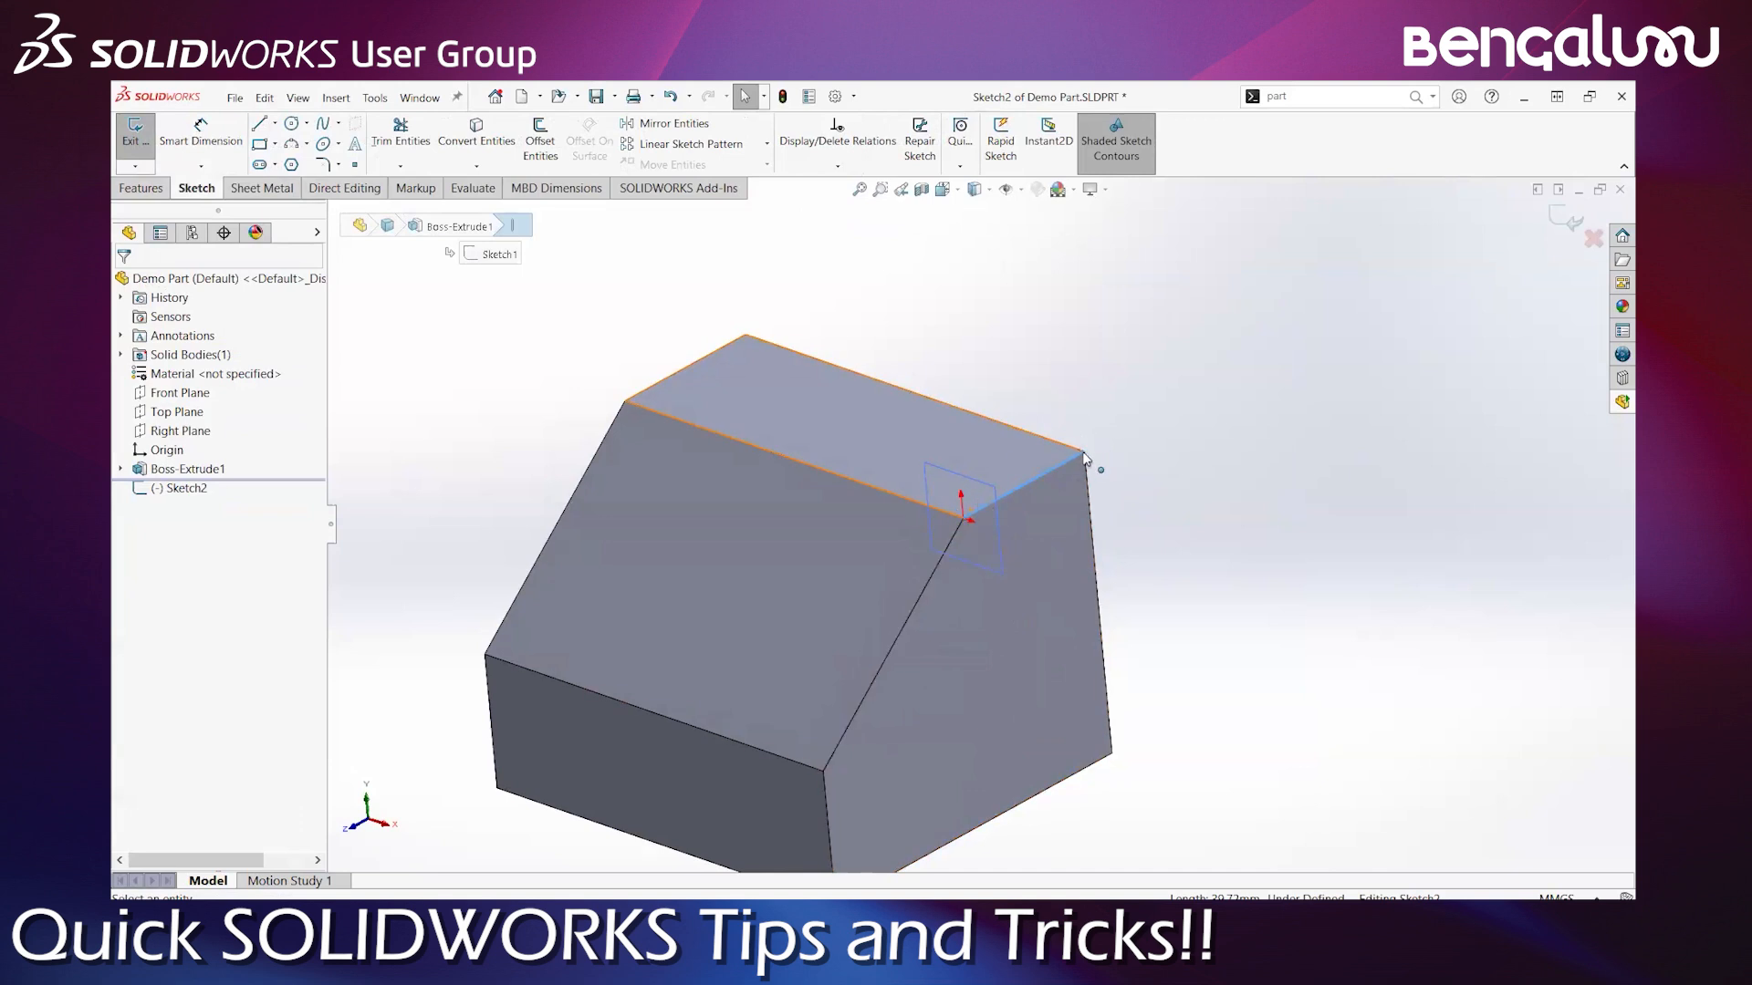
pyautogui.click(1563, 221)
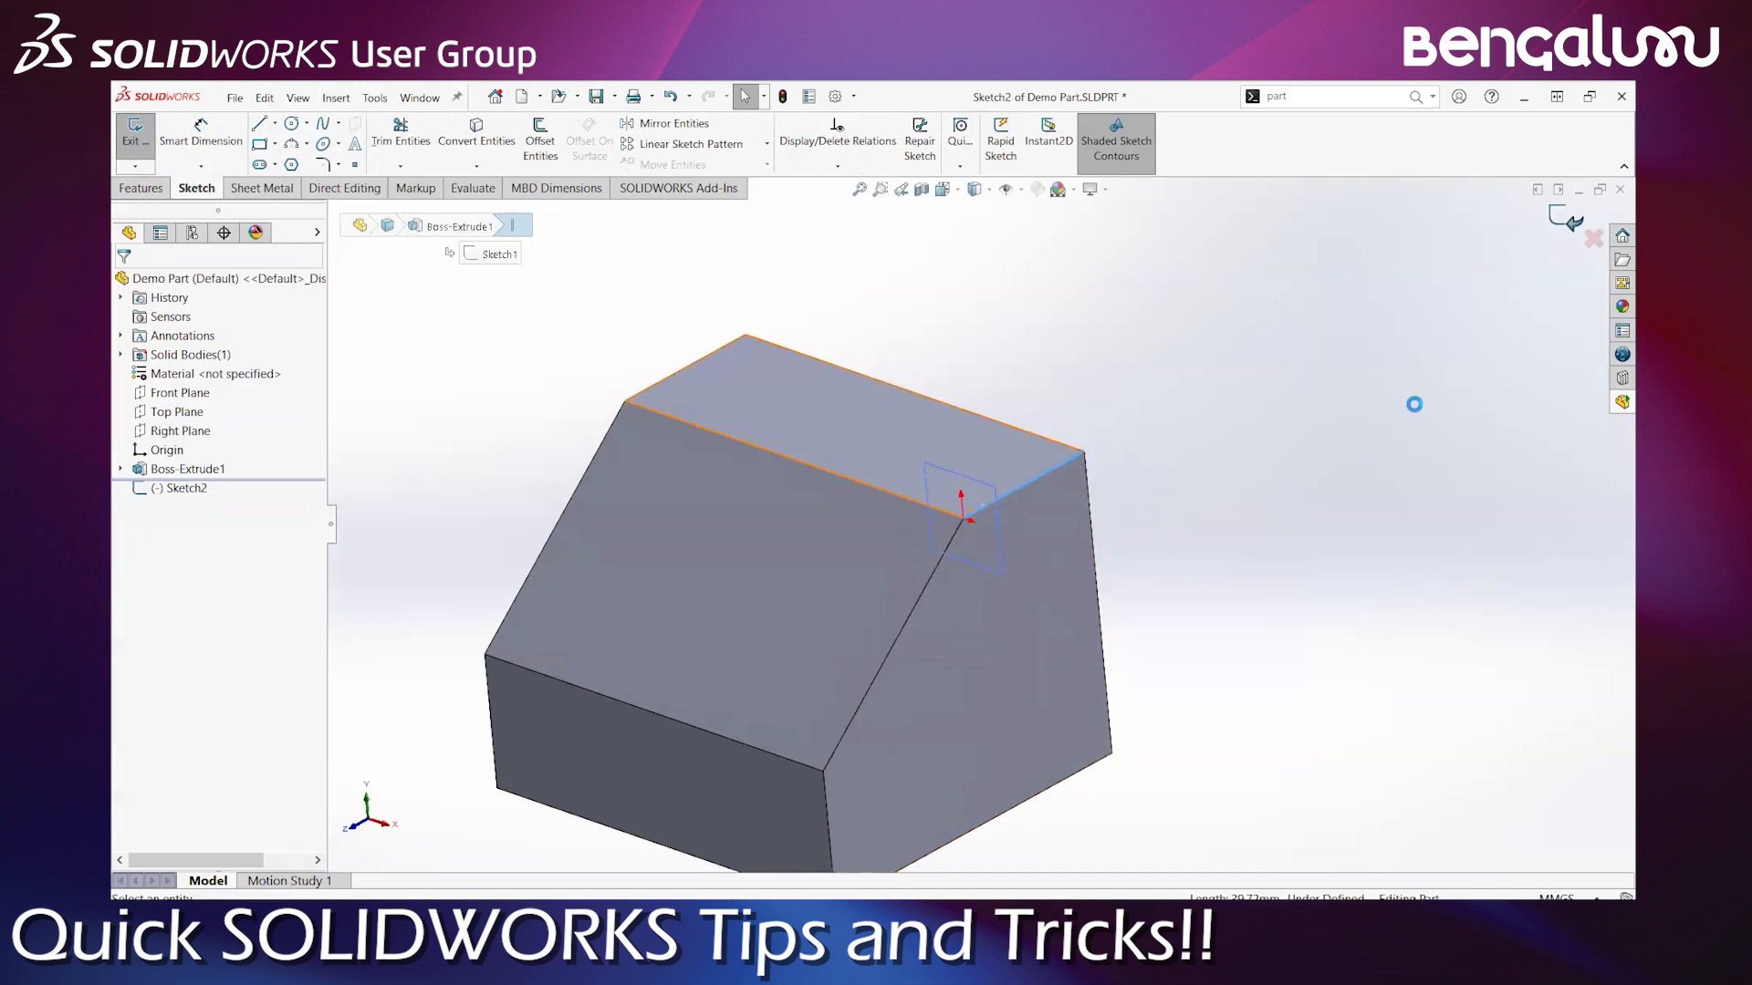
# Start a sketch on the same short top edge near its rear endpoint to generate a normal plane there
pyautogui.scroll(-3, 1058, 457)
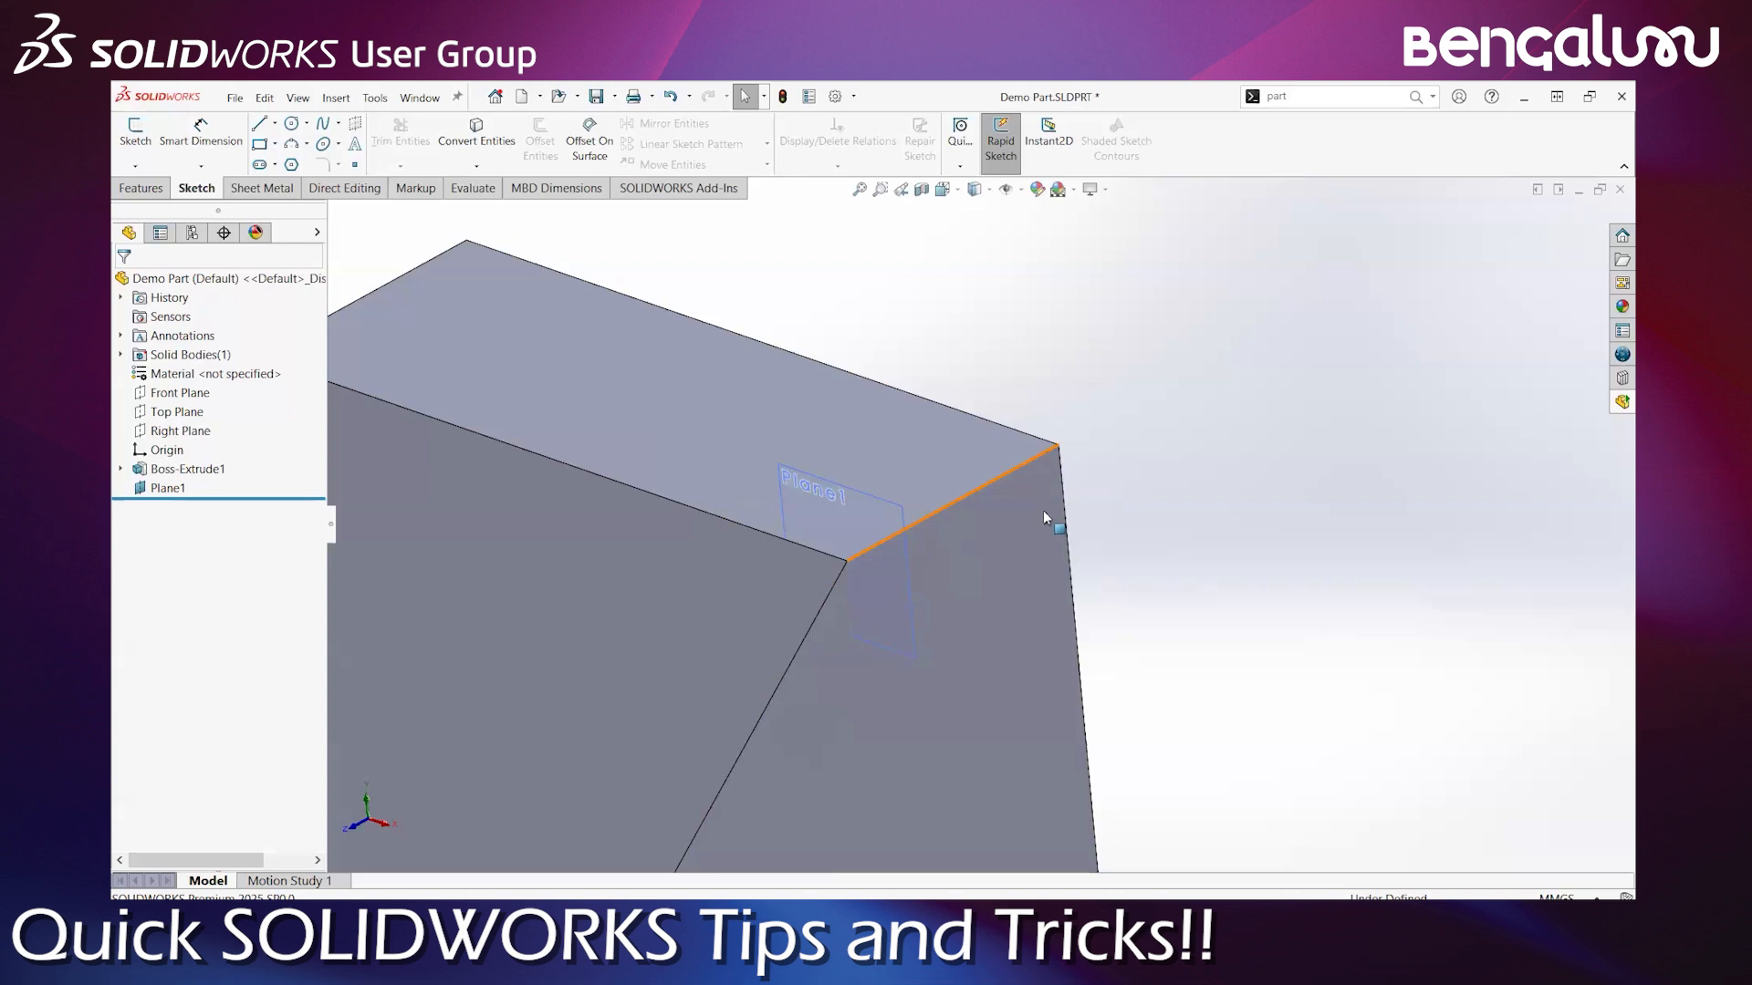
pyautogui.click(1049, 459)
pyautogui.click(135, 132)
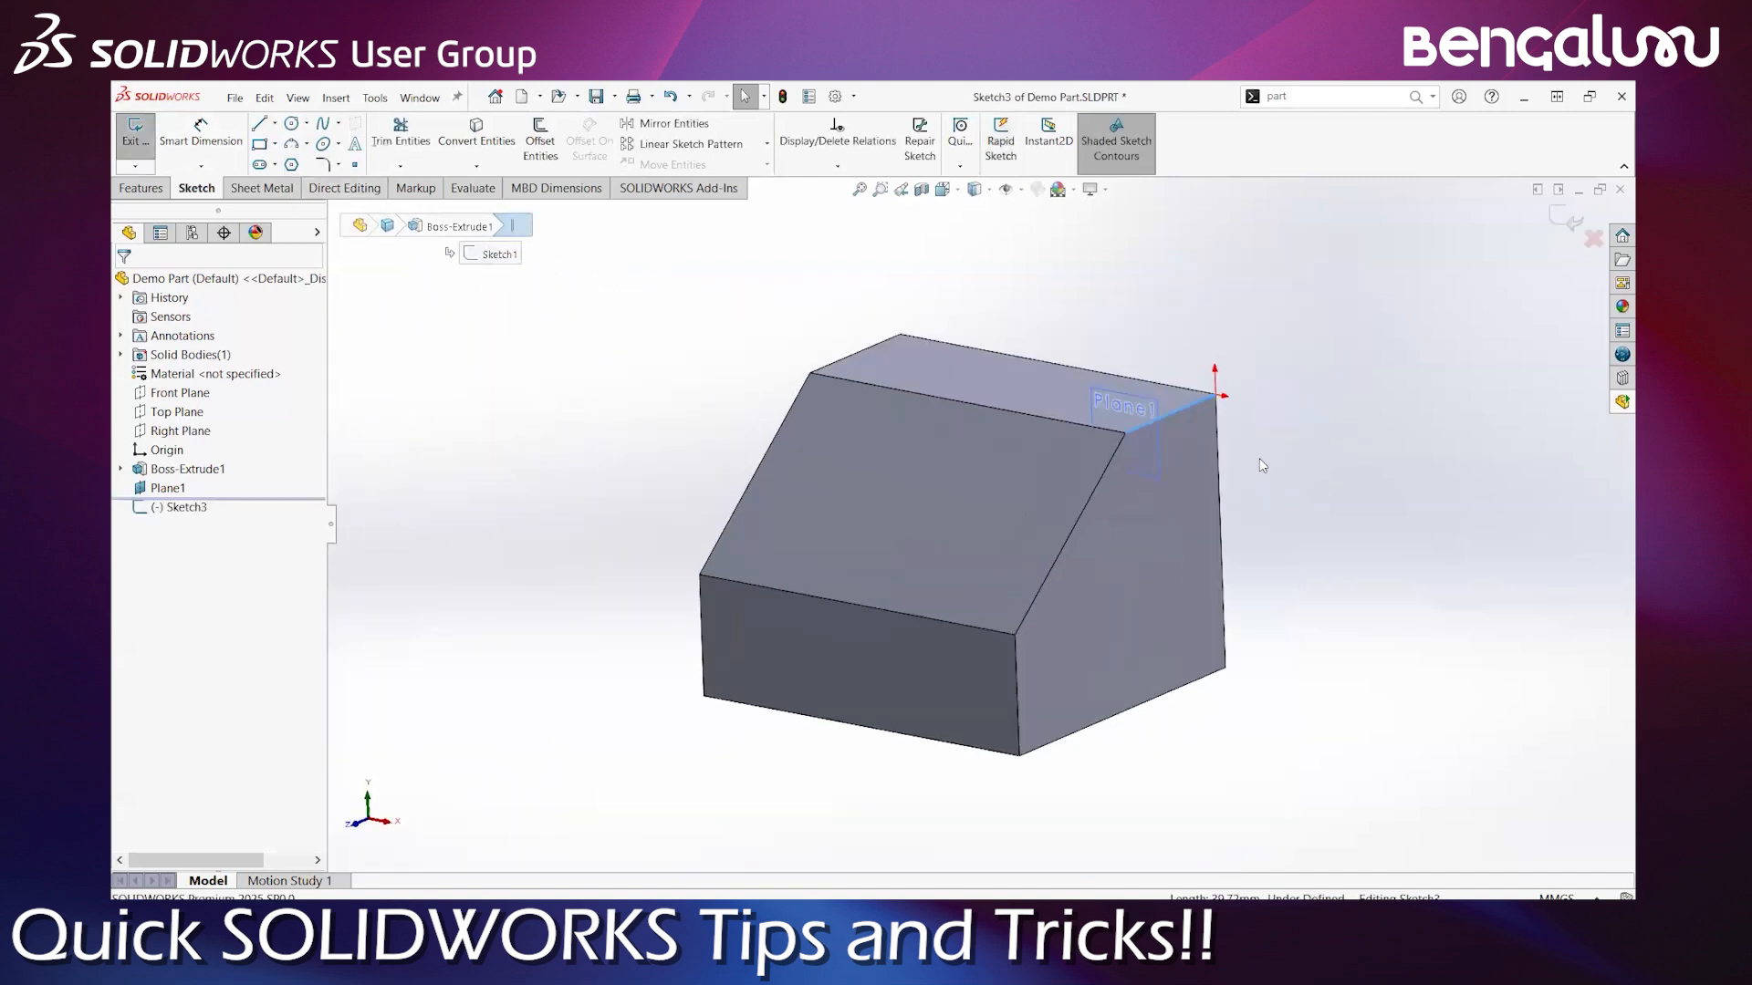
pyautogui.scroll(-2, 1264, 428)
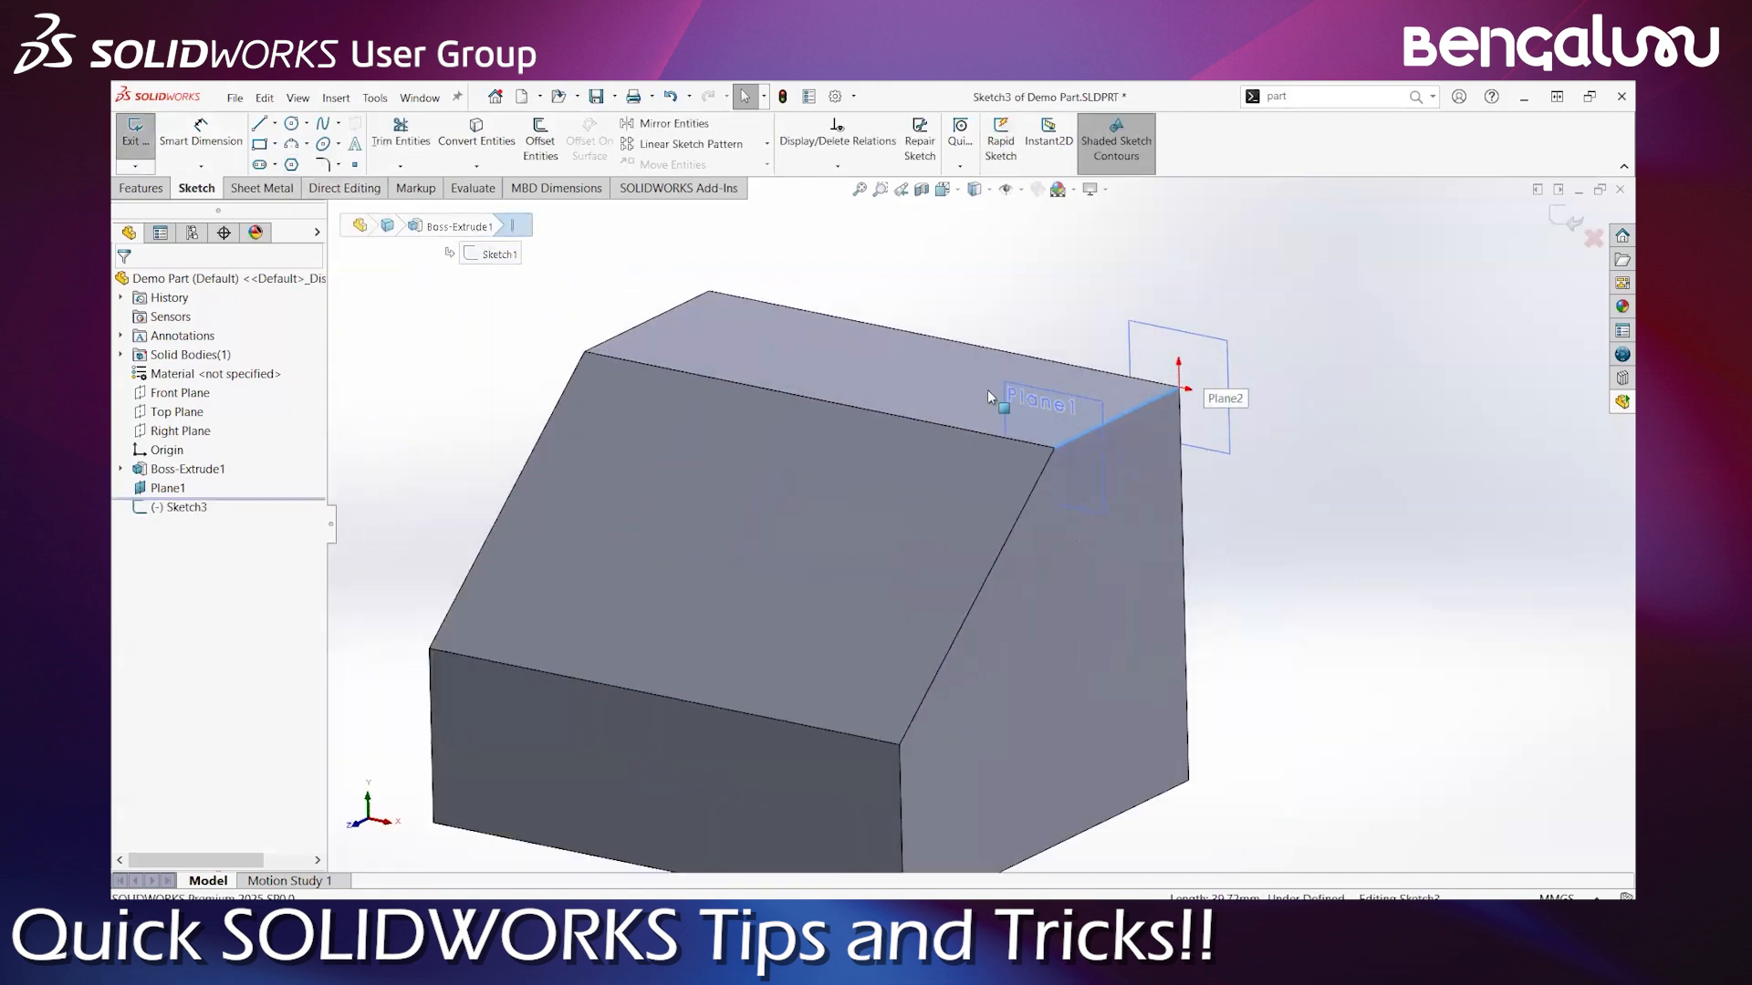
# Sketch an open chain of three connected lines beginning at the edge's rear endpoint and exit the sketch
pyautogui.press('l')
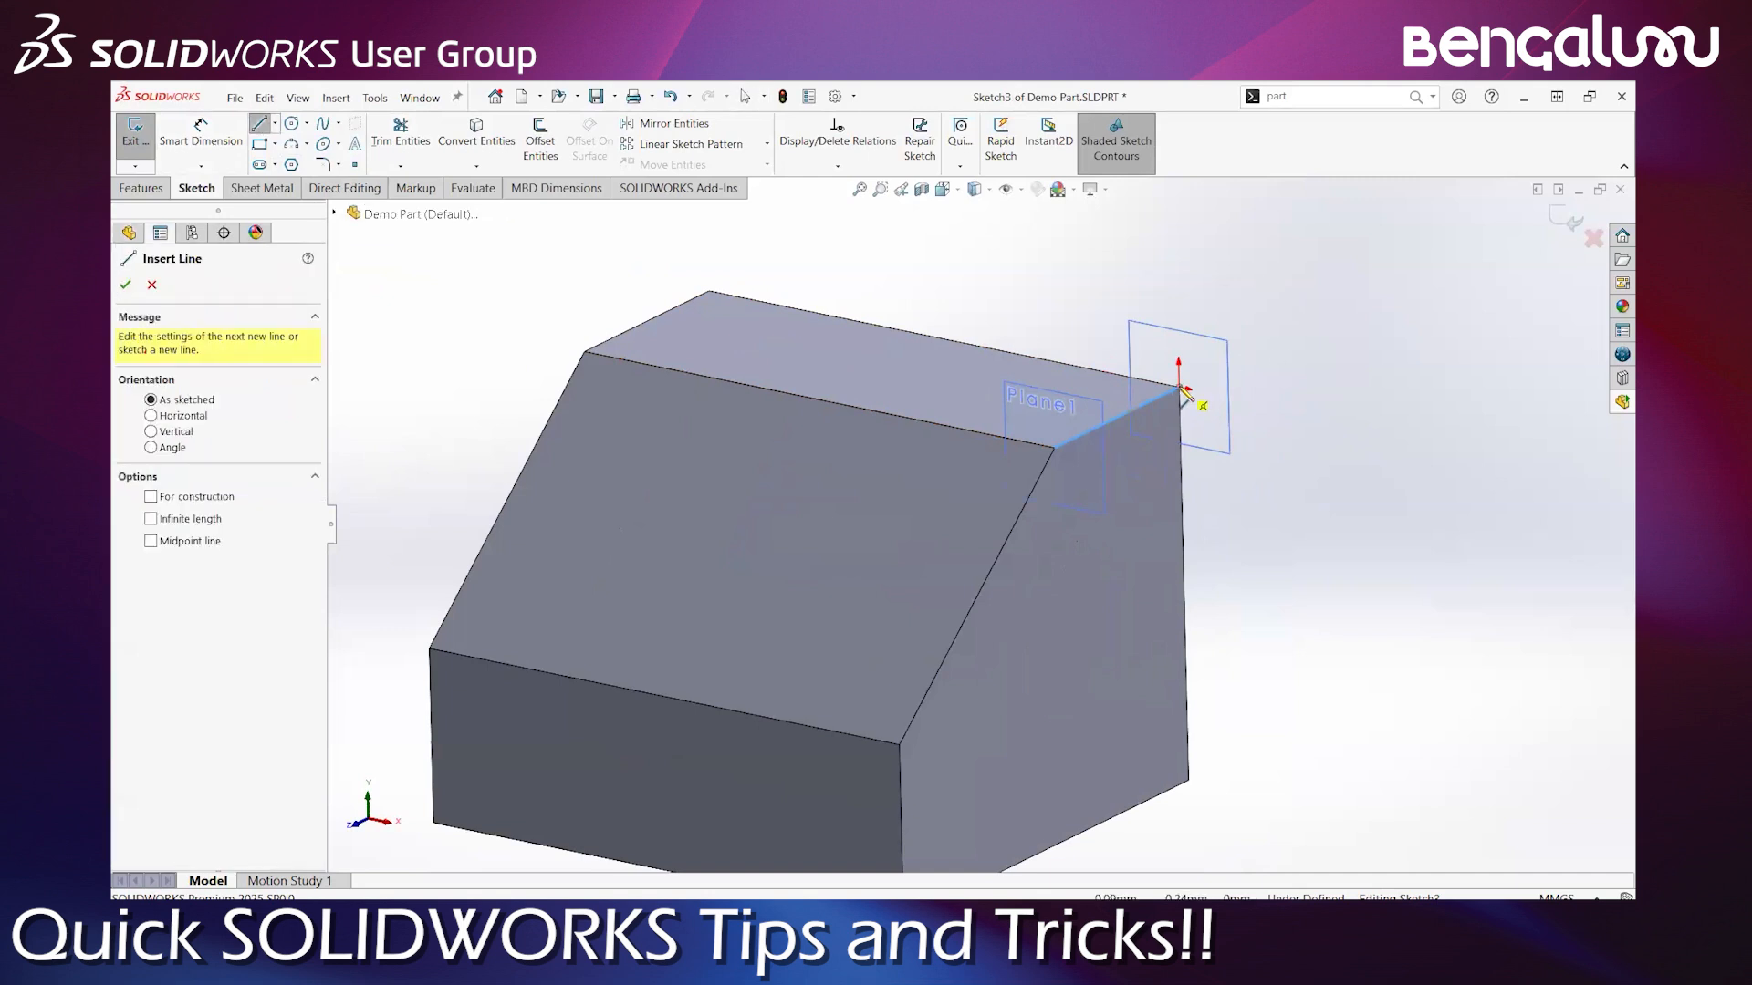
pyautogui.click(1180, 394)
pyautogui.click(1324, 247)
pyautogui.click(1442, 366)
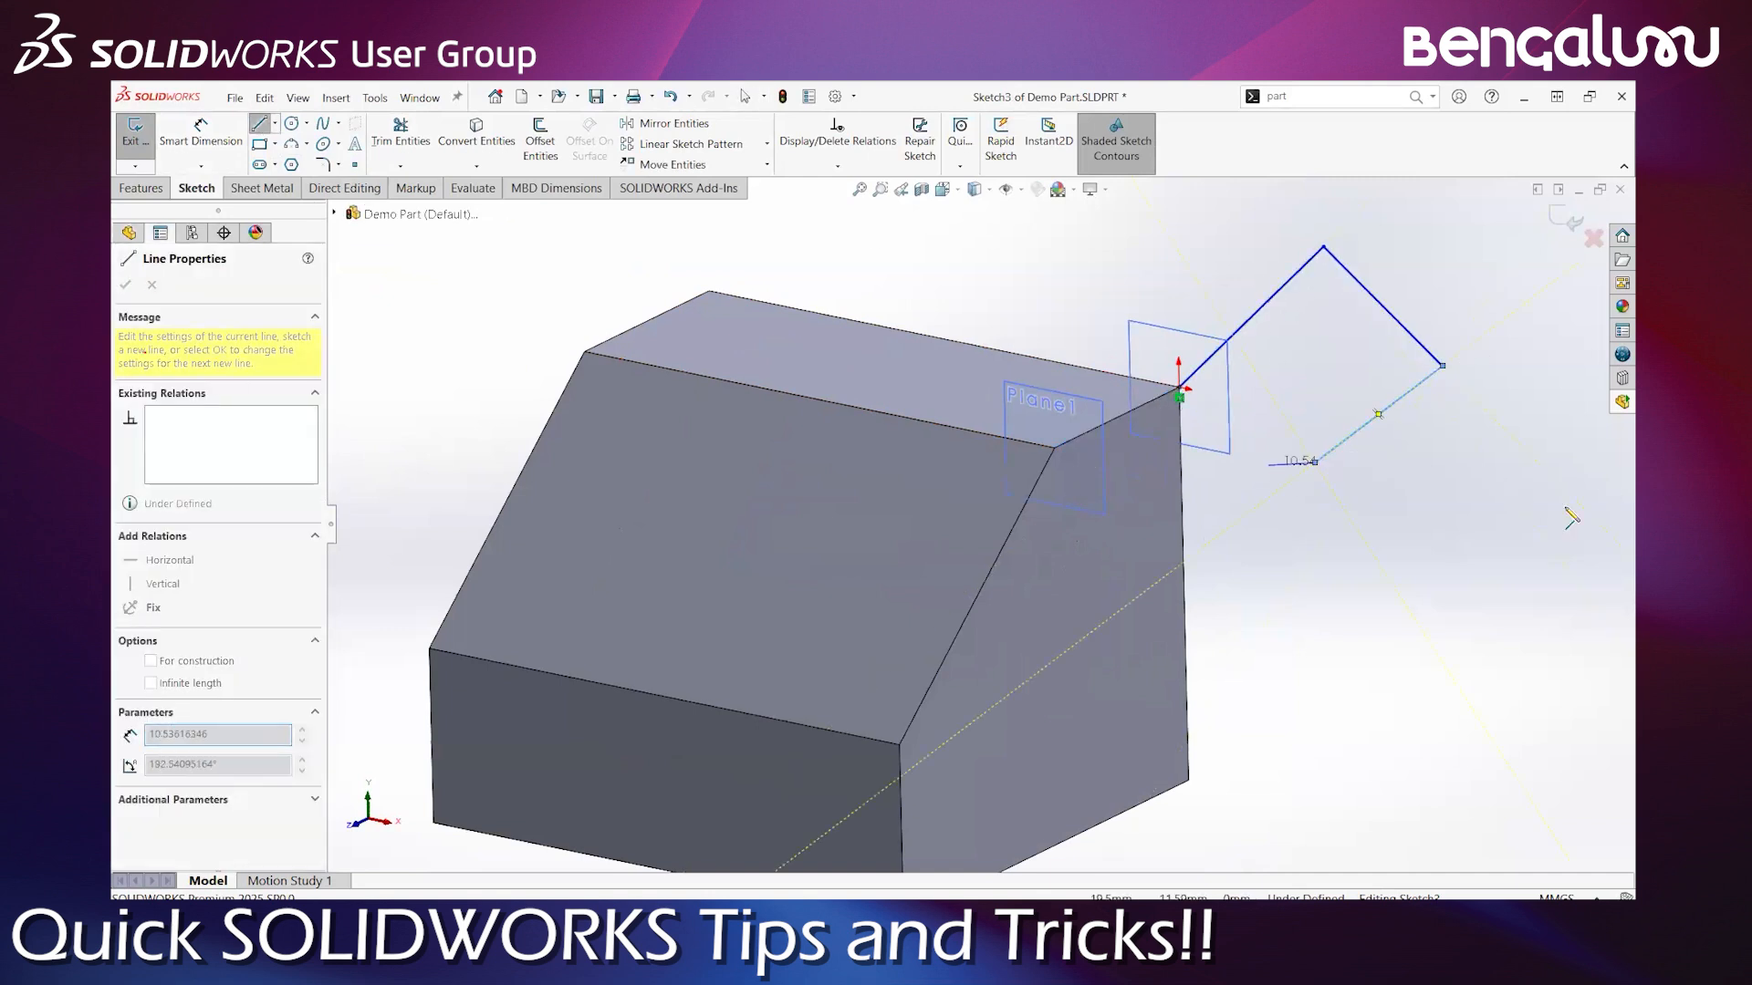
pyautogui.press('Escape')
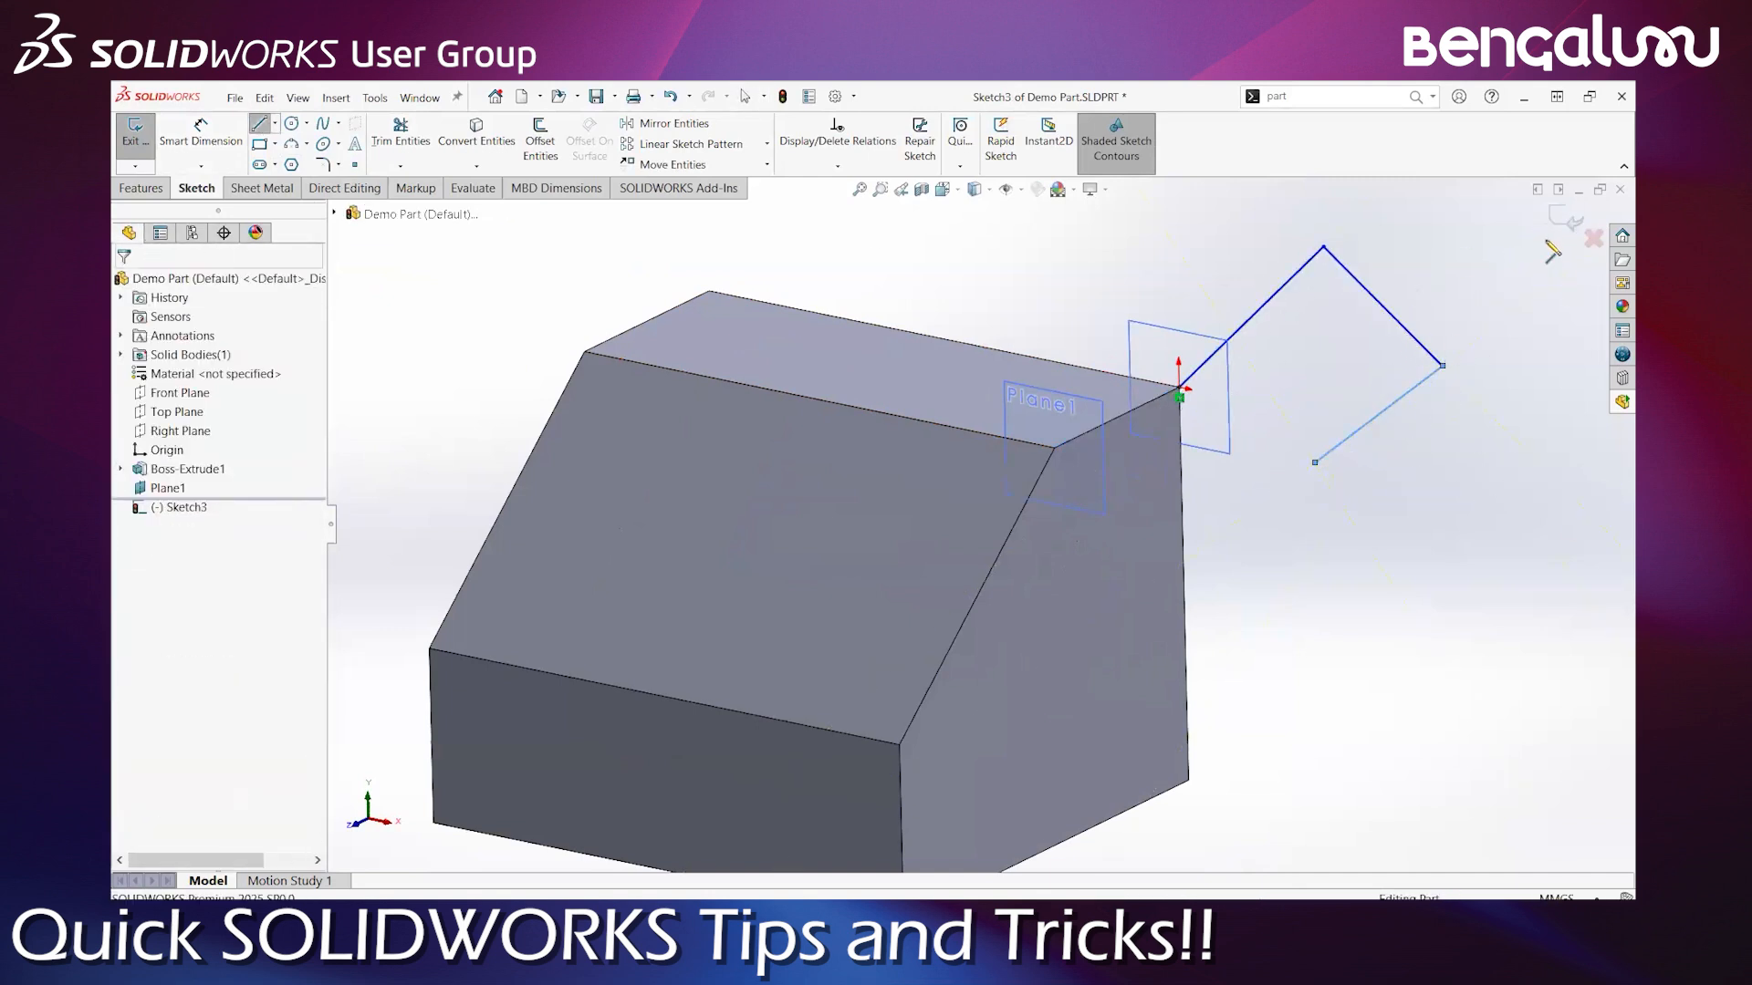
pyautogui.click(1567, 219)
pyautogui.press('f')
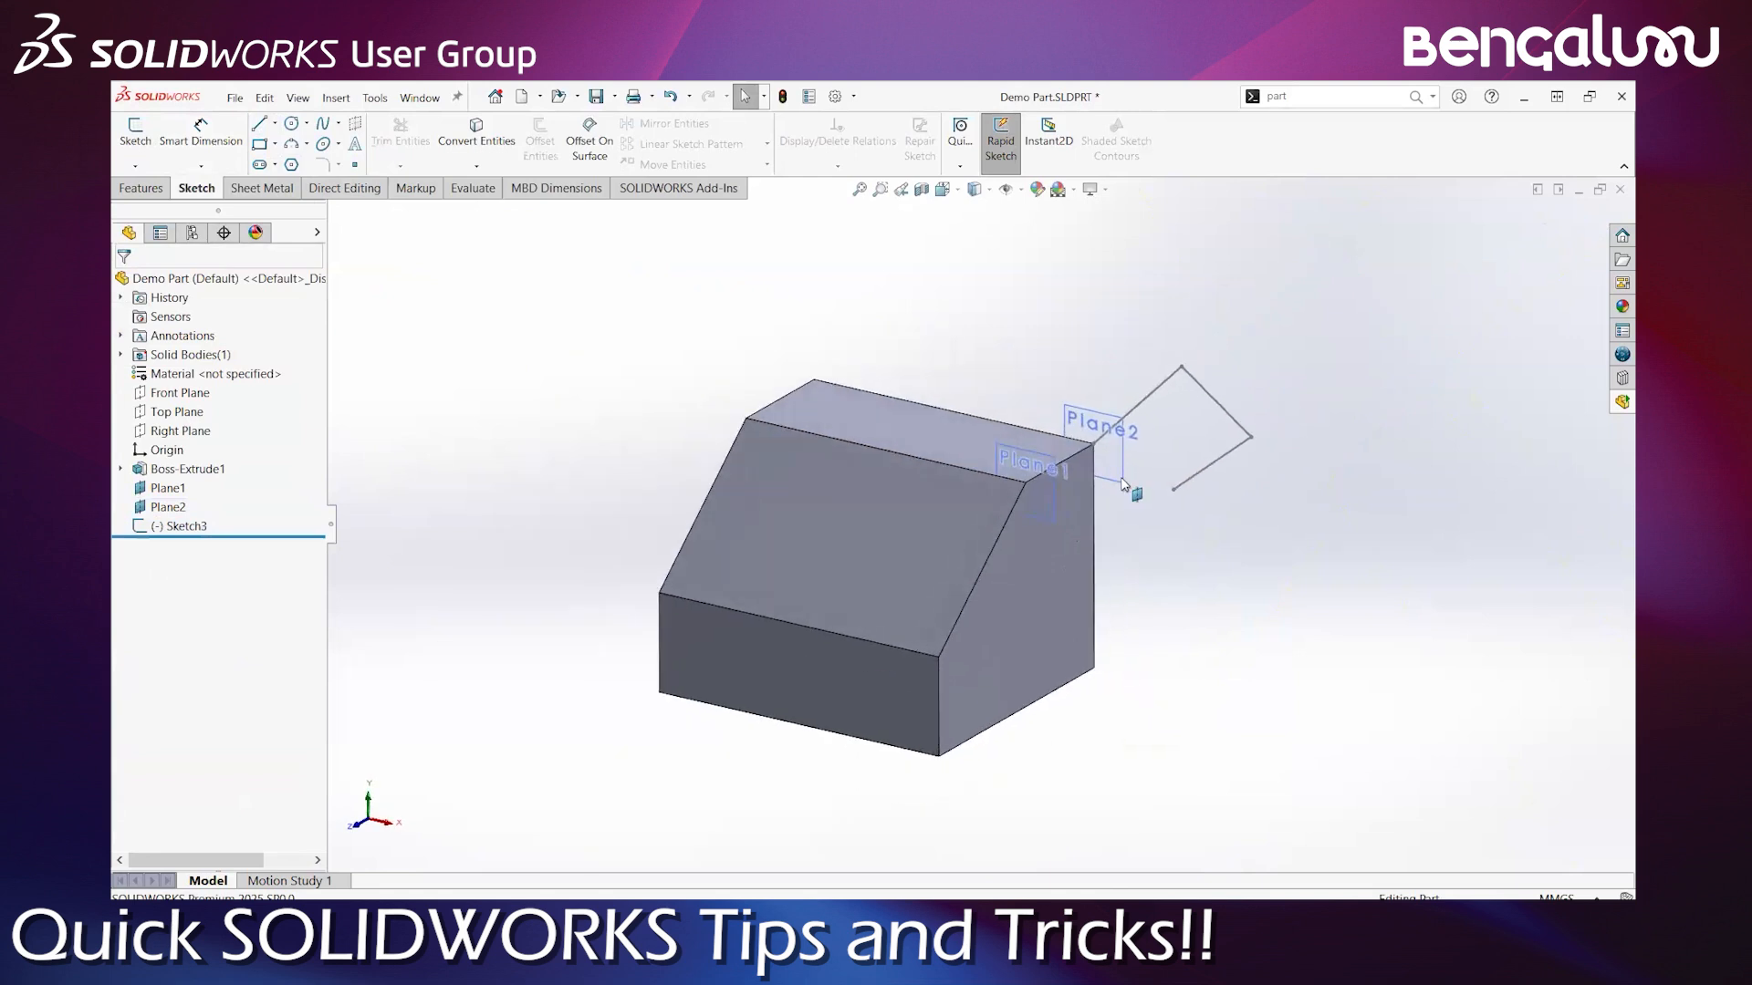
pyautogui.scroll(-3, 1124, 484)
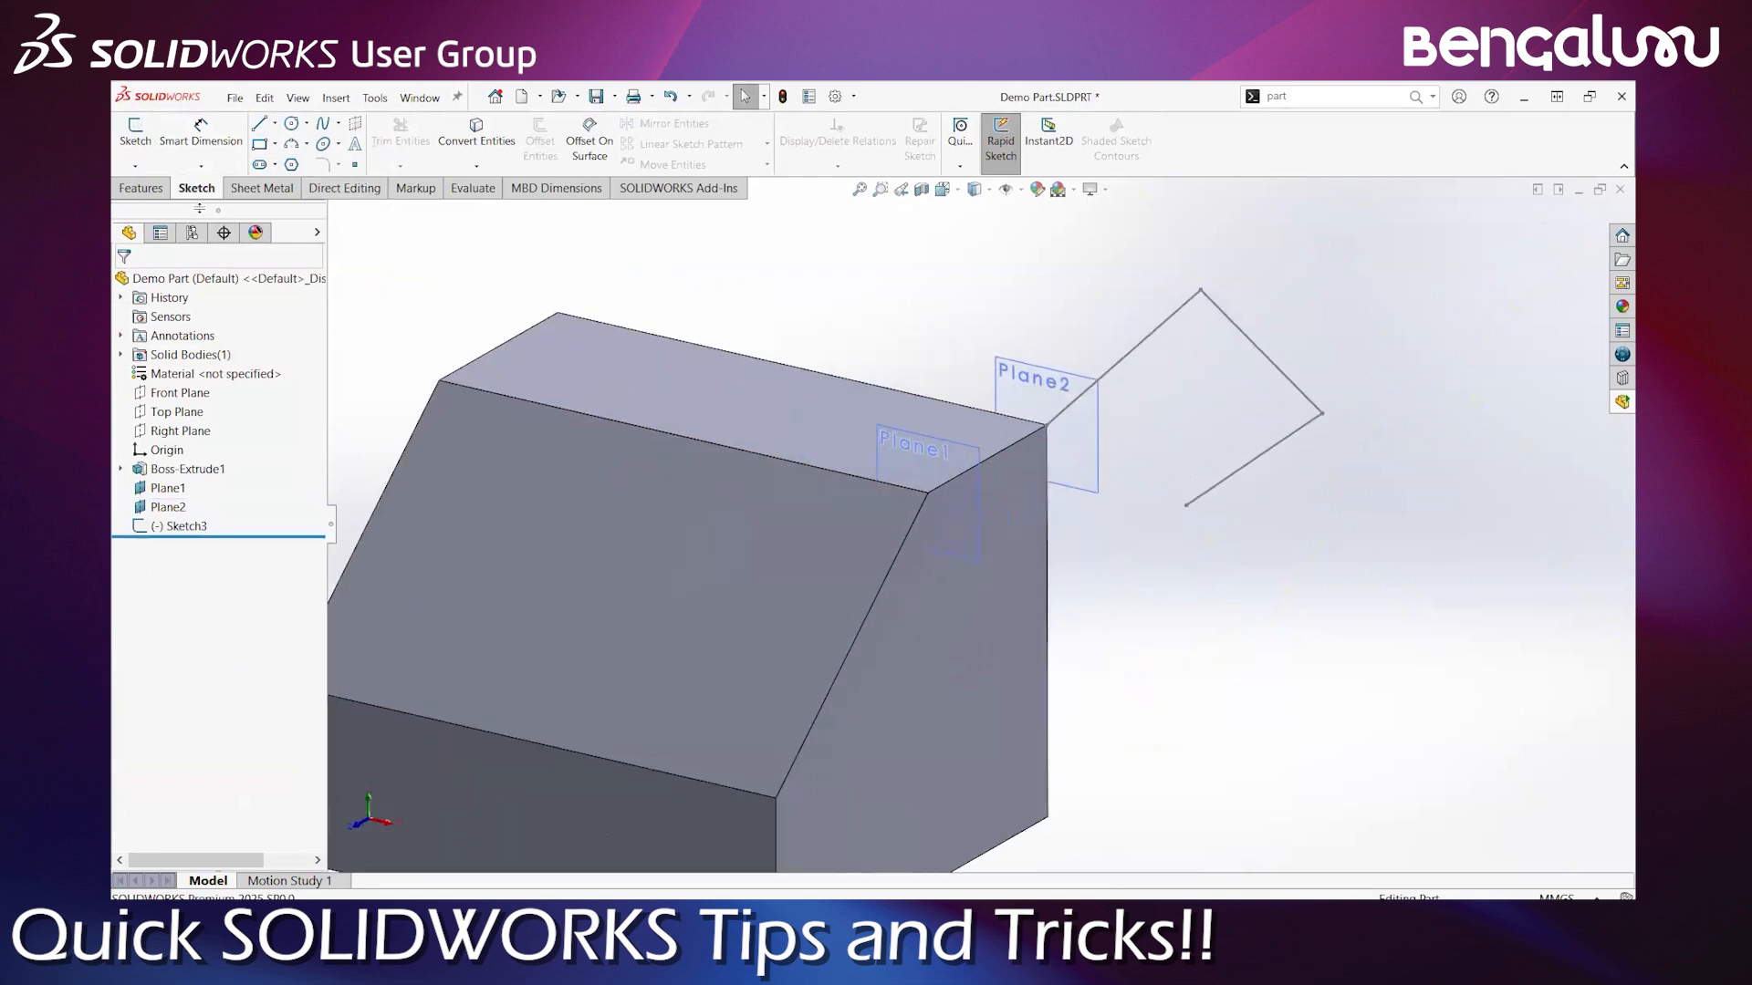
pyautogui.click(141, 188)
pyautogui.click(899, 153)
pyautogui.click(906, 185)
pyautogui.click(766, 453)
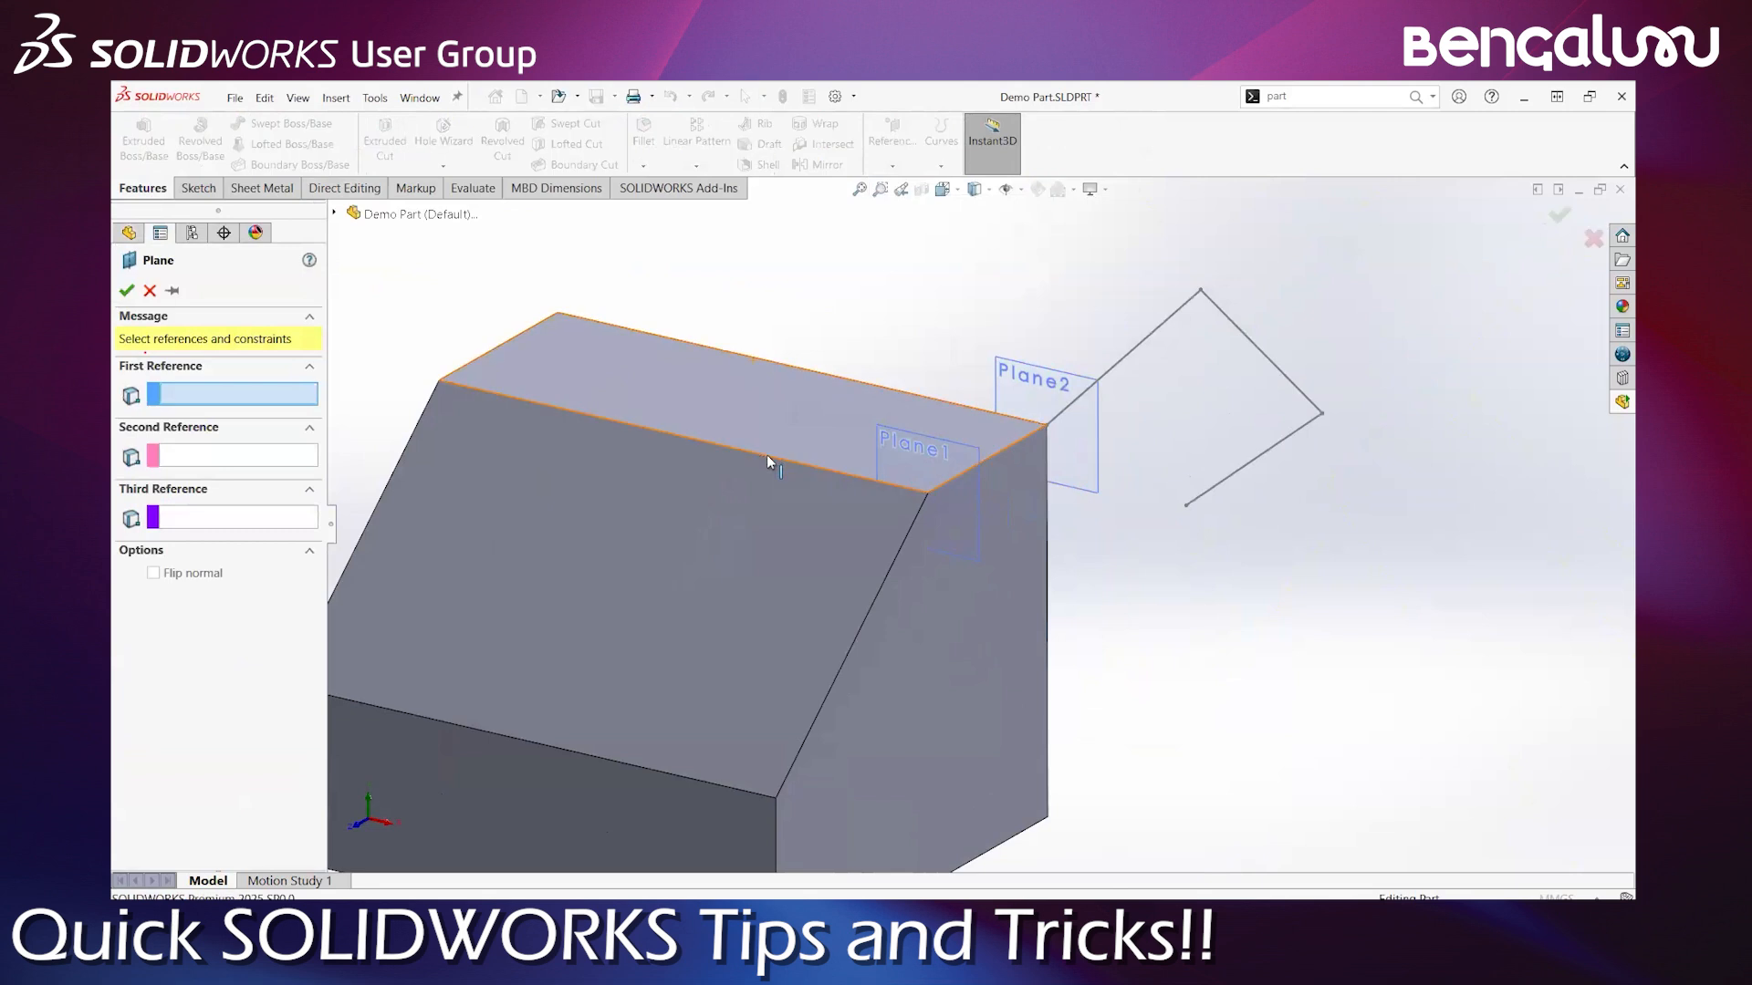
pyautogui.click(151, 292)
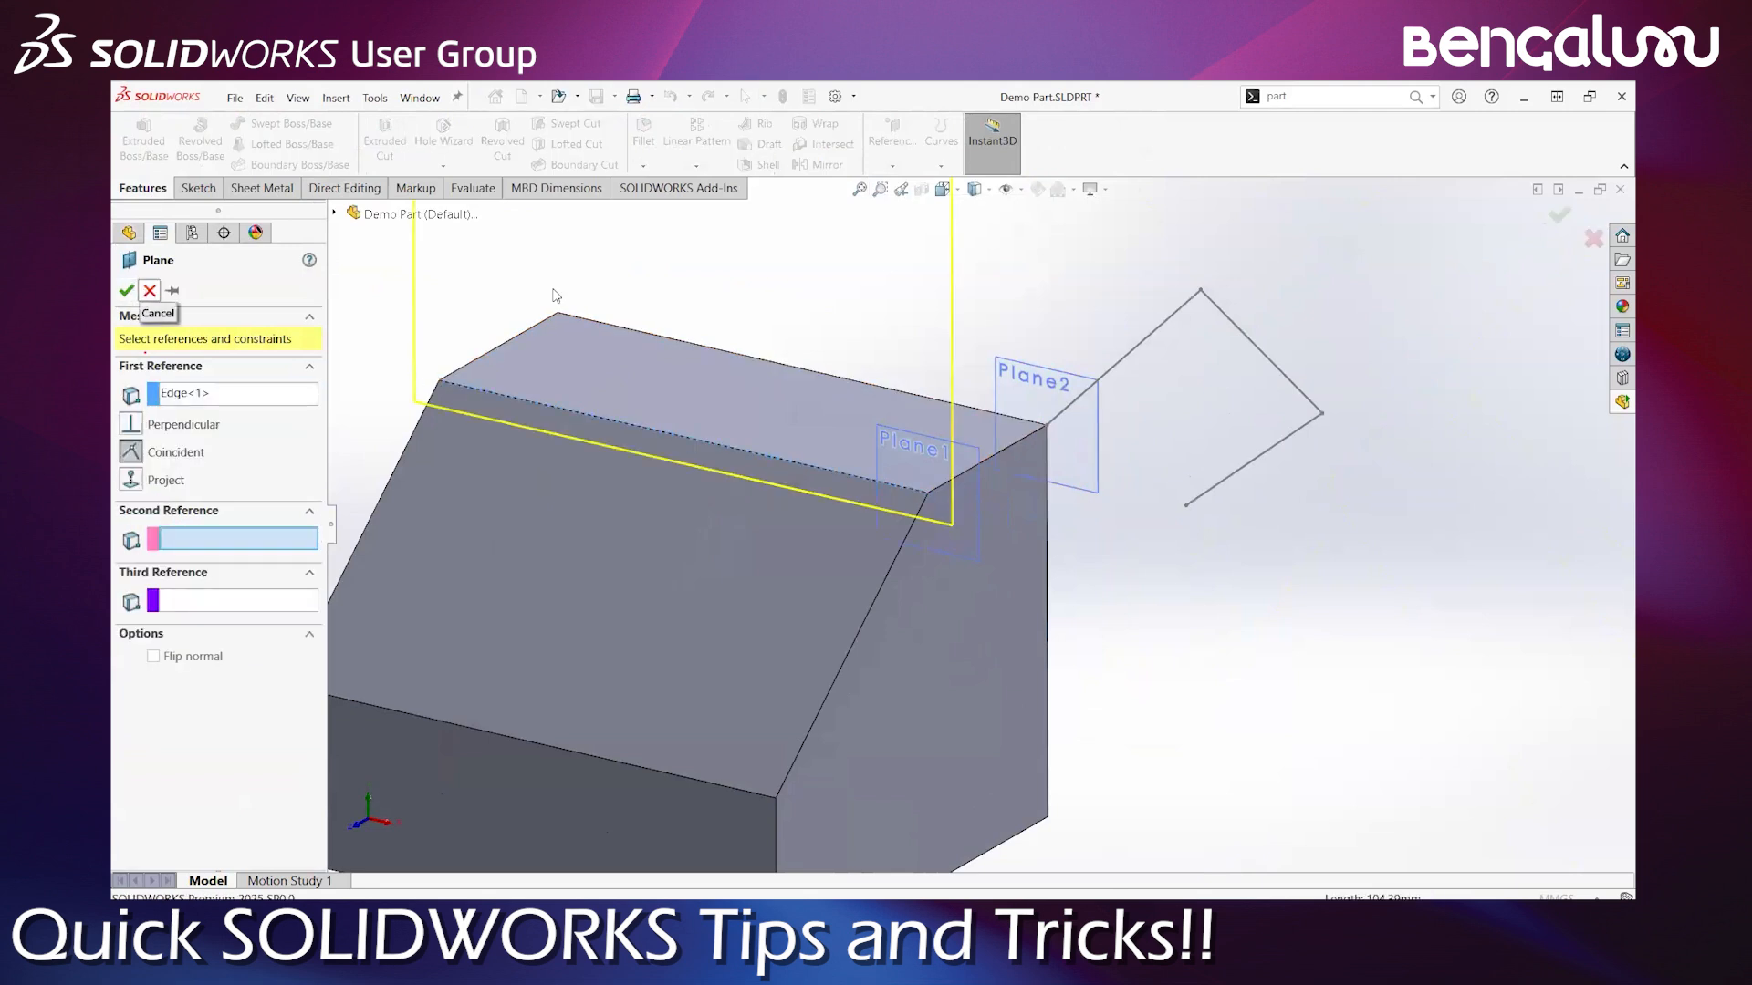
pyautogui.click(986, 461)
pyautogui.click(198, 189)
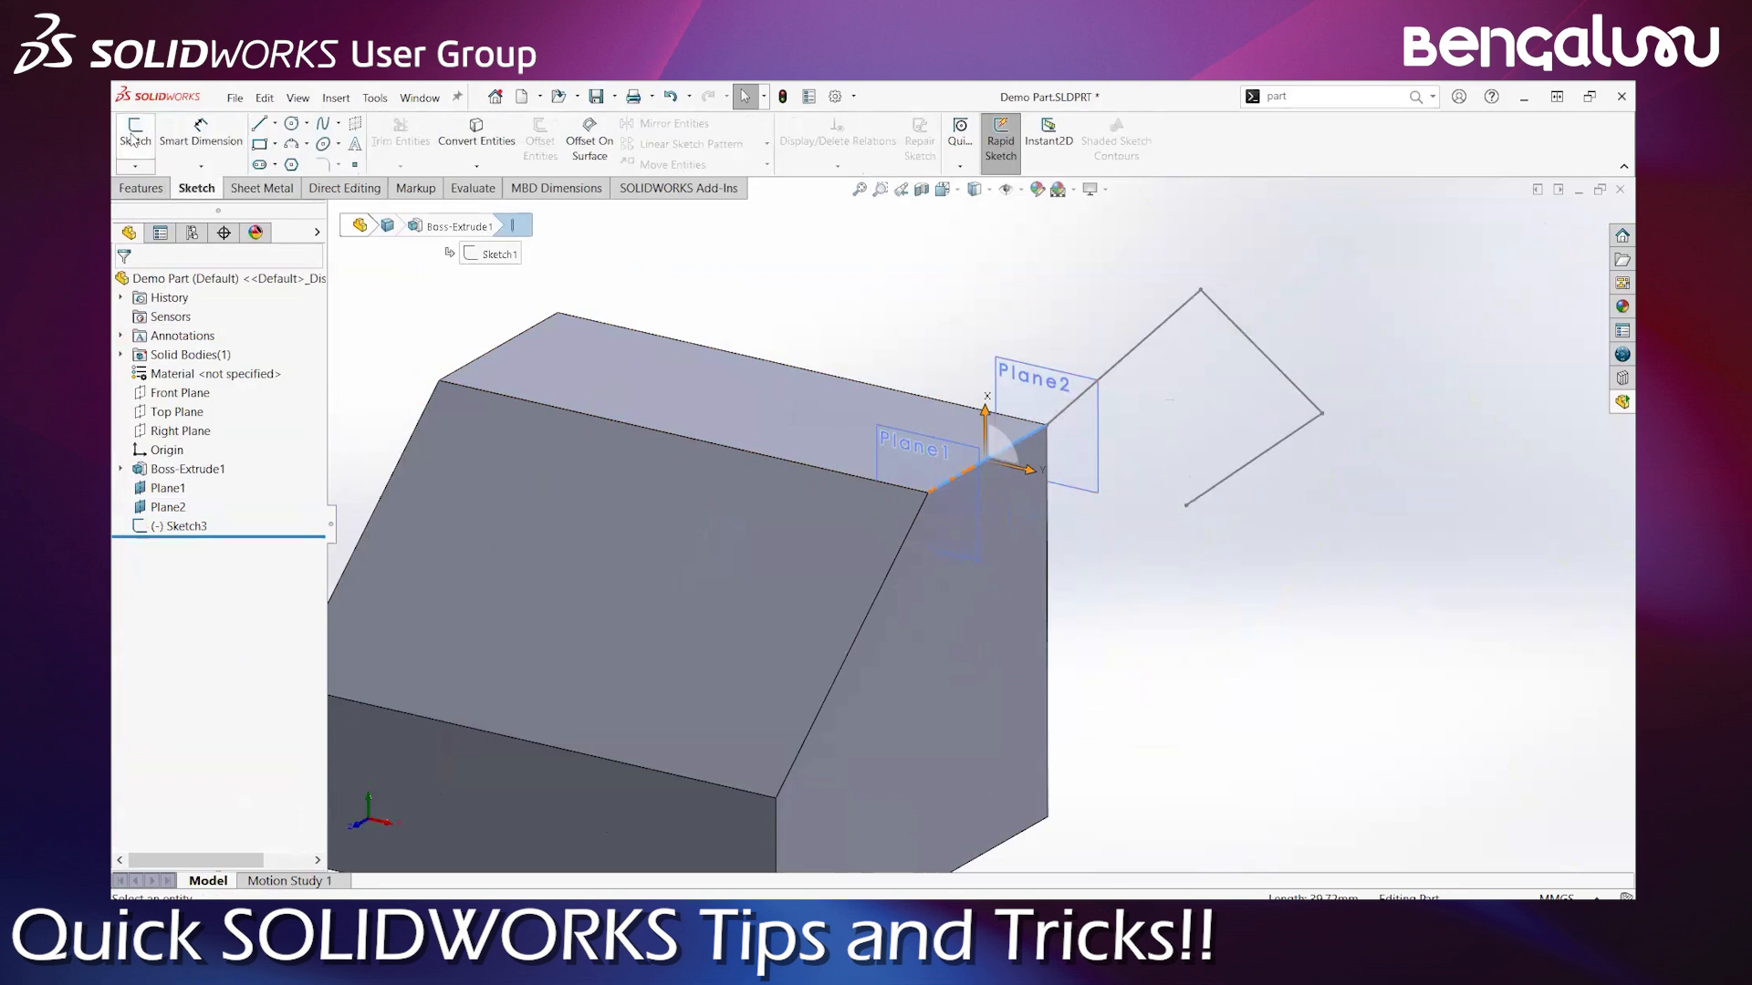
pyautogui.click(1209, 619)
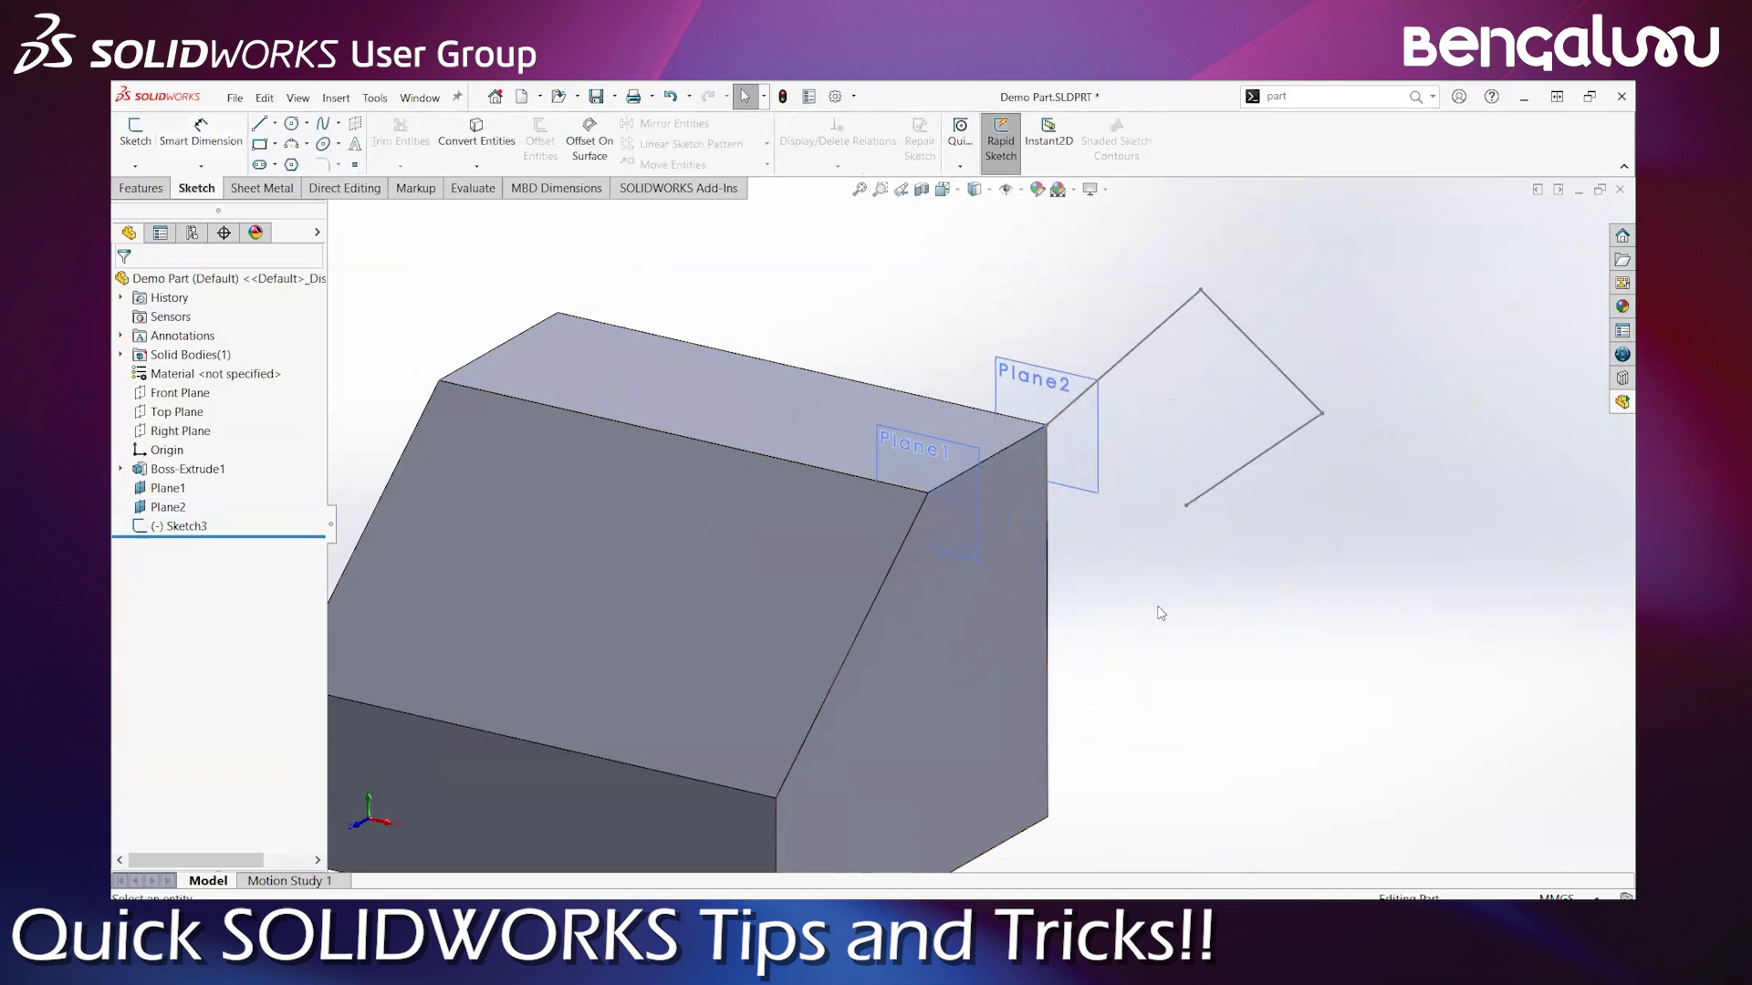
# Highlight Plane2 and Plane1 in the feature tree to inspect the planes at the short top edge's ends
pyautogui.scroll(4, 978, 567)
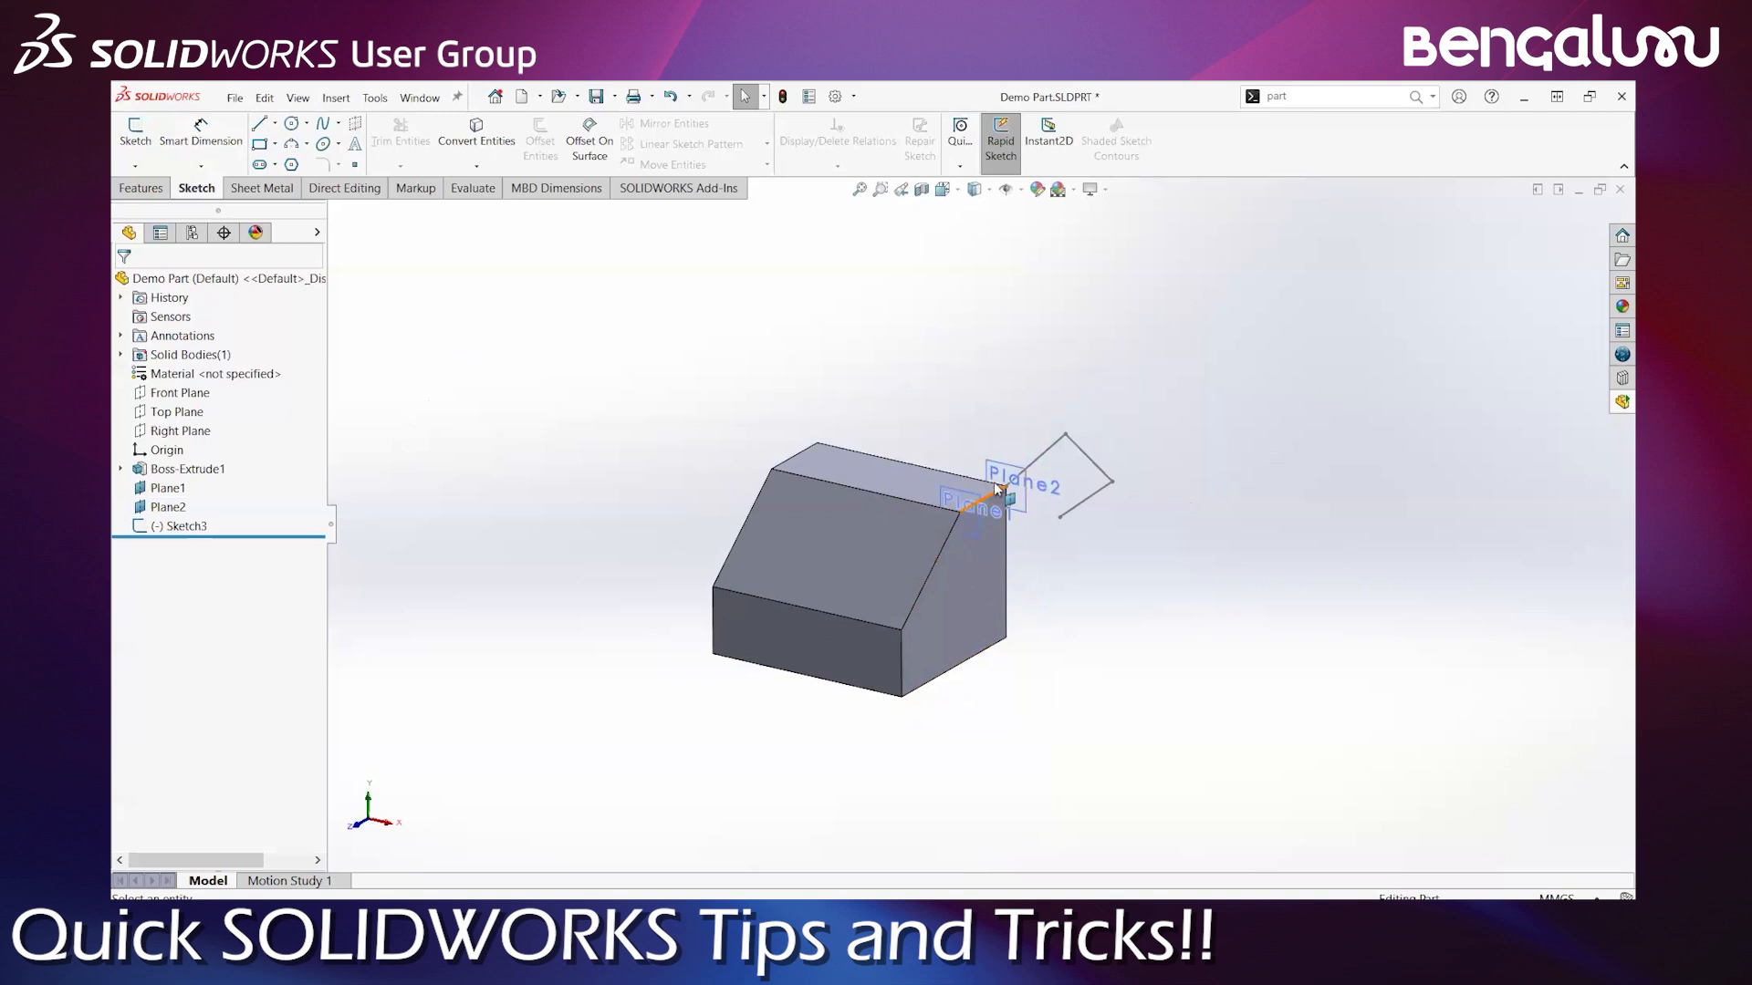
pyautogui.click(167, 507)
pyautogui.keyDown('ctrl'); pyautogui.click(164, 490); pyautogui.keyUp('ctrl')
pyautogui.click(161, 491)
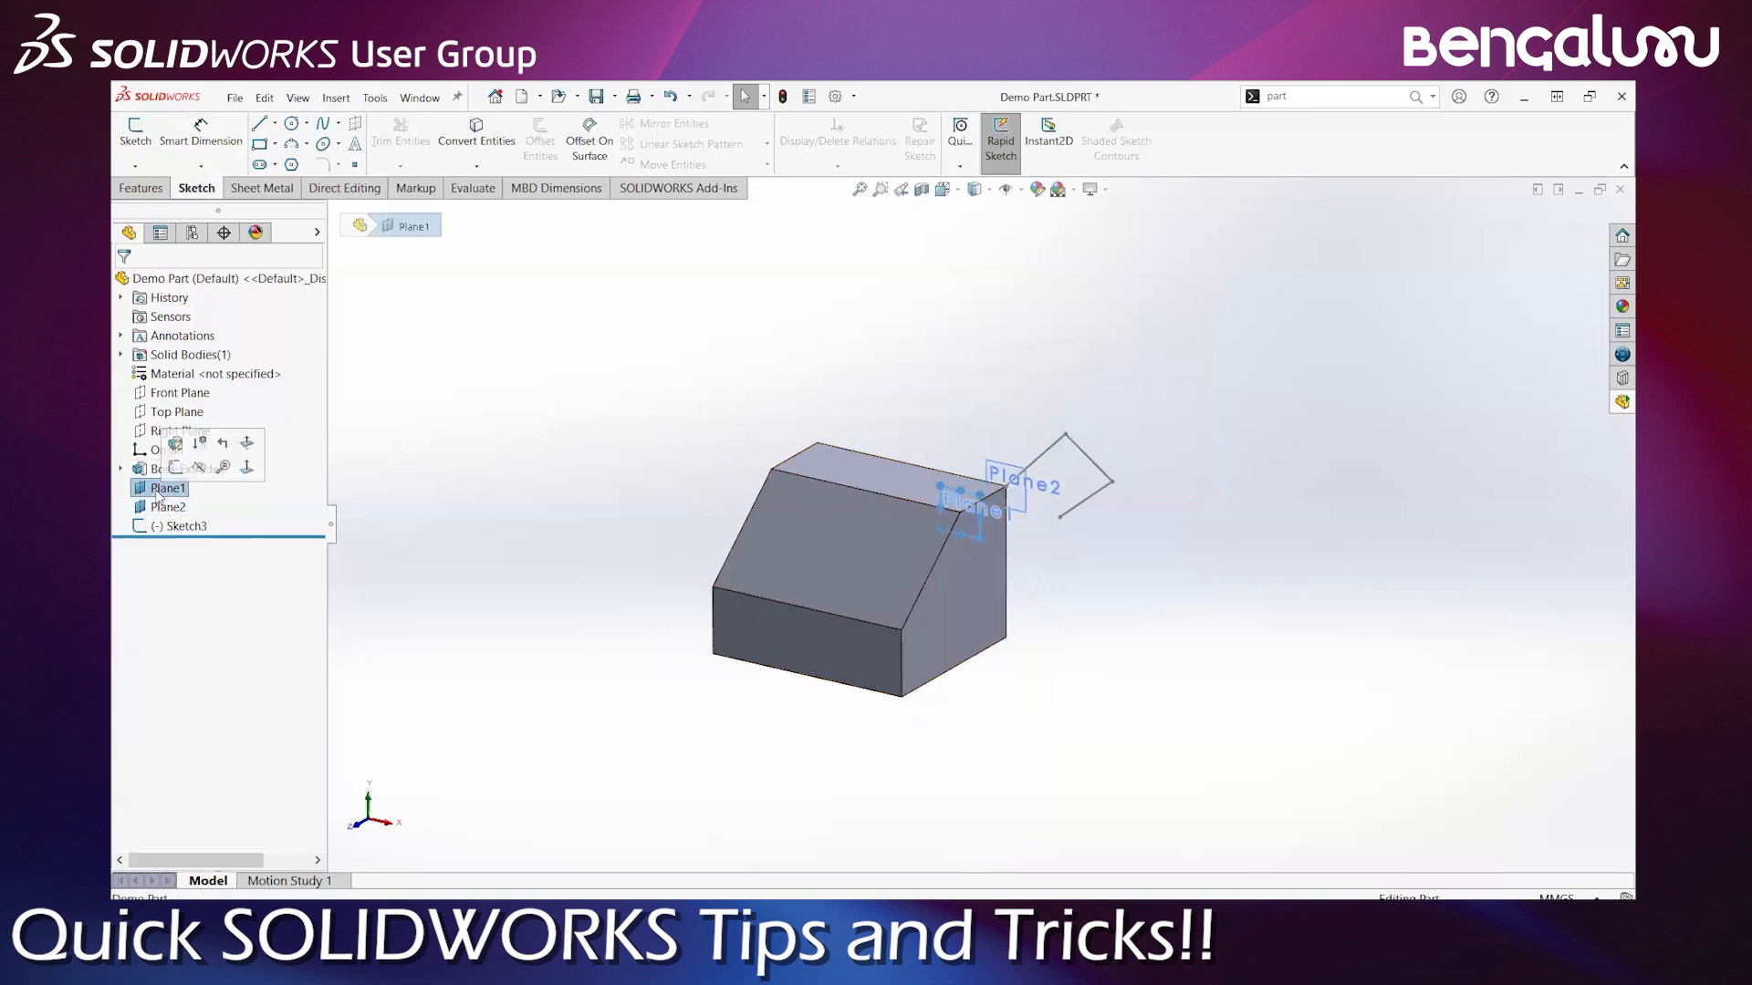
# Clear the plane selection and examine both normal planes and the open sketch on the block
pyautogui.click(536, 488)
pyautogui.click(1023, 484)
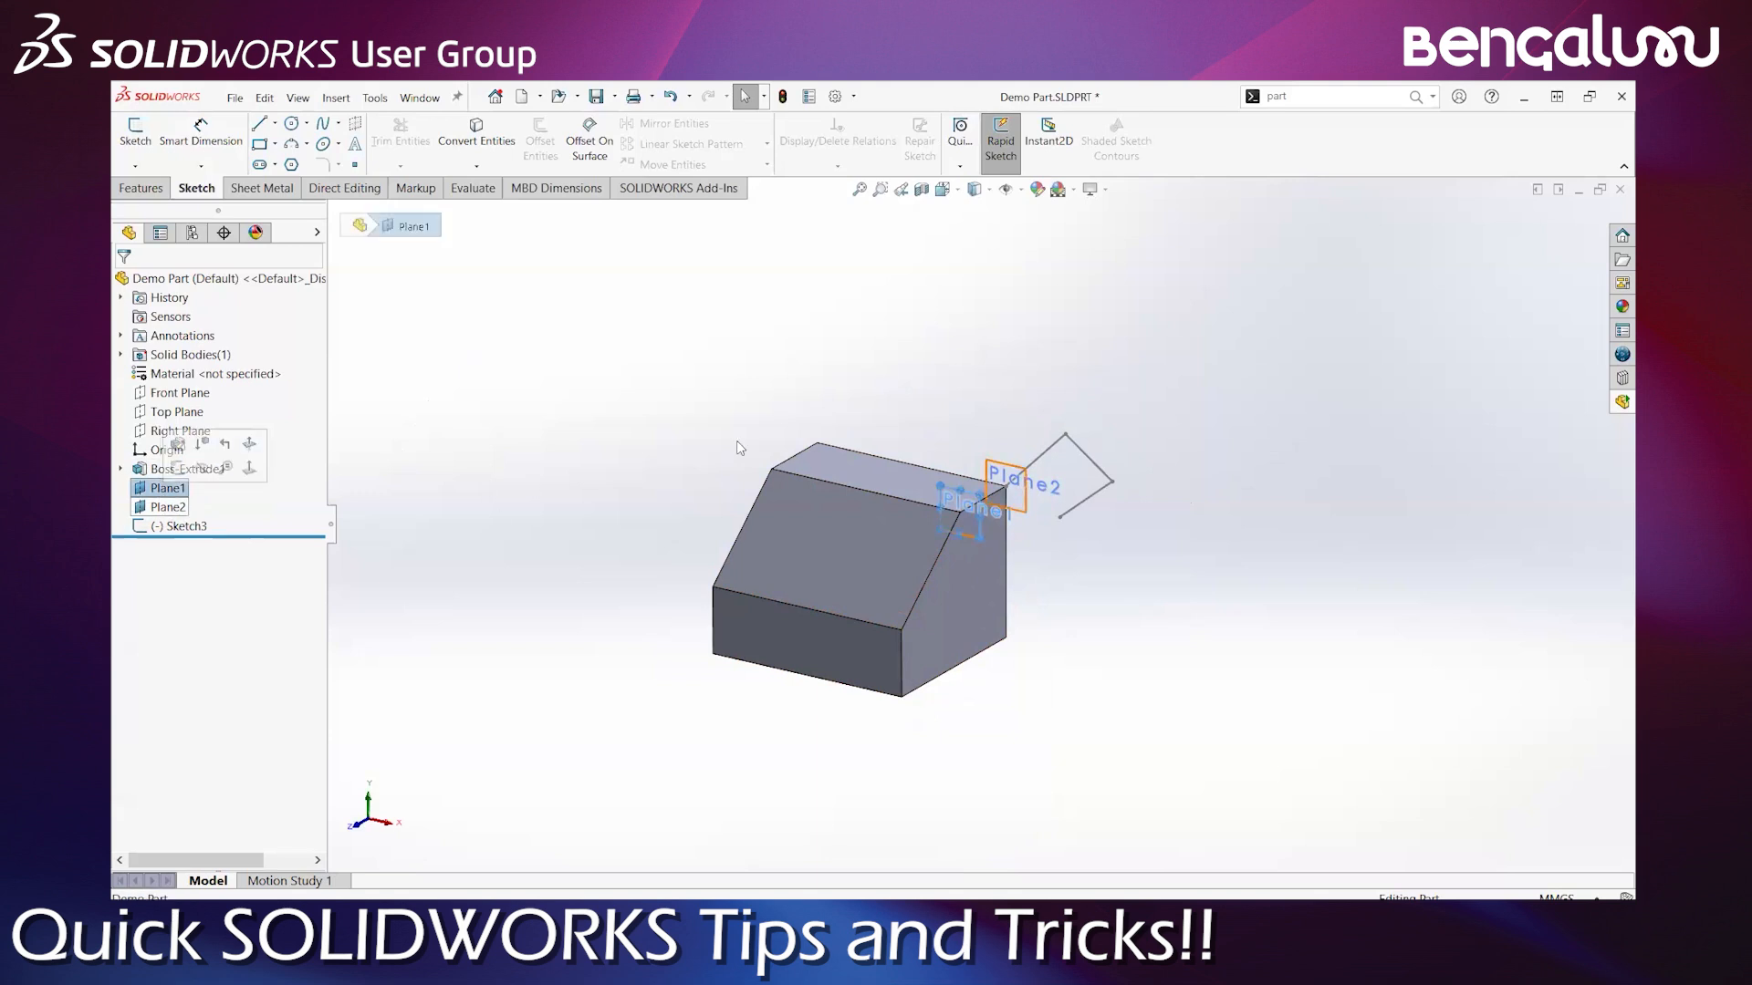
pyautogui.click(1480, 303)
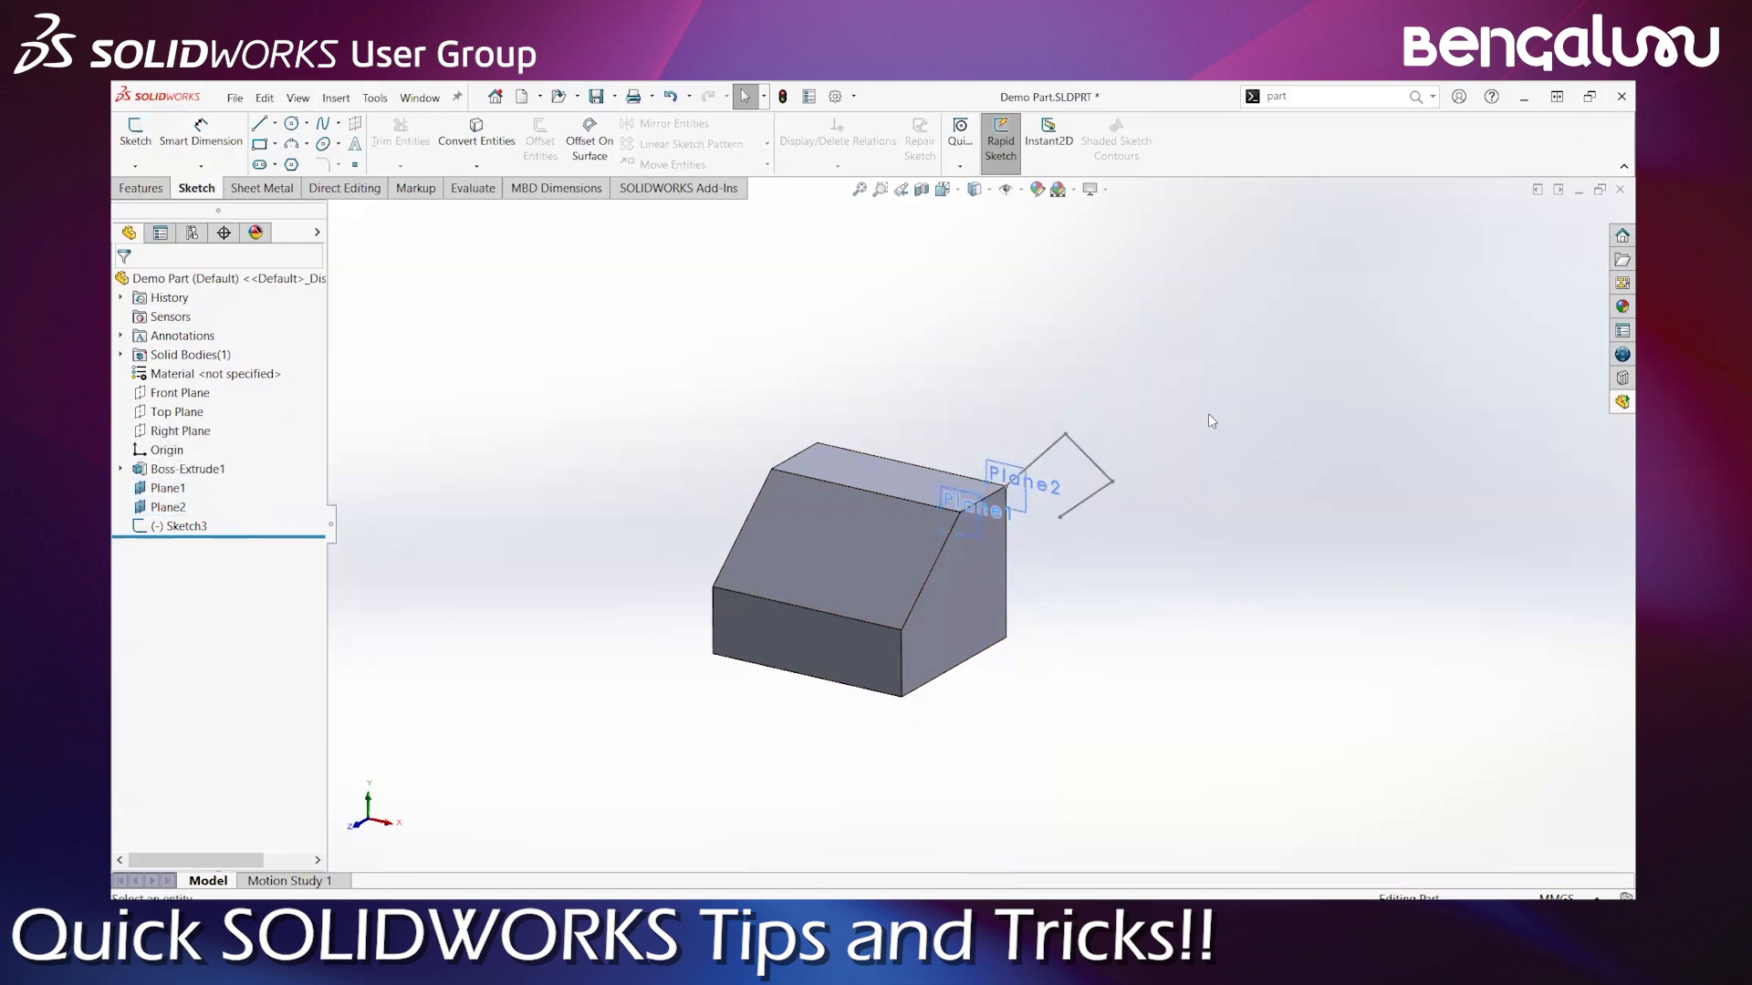
pyautogui.scroll(1, 1209, 415)
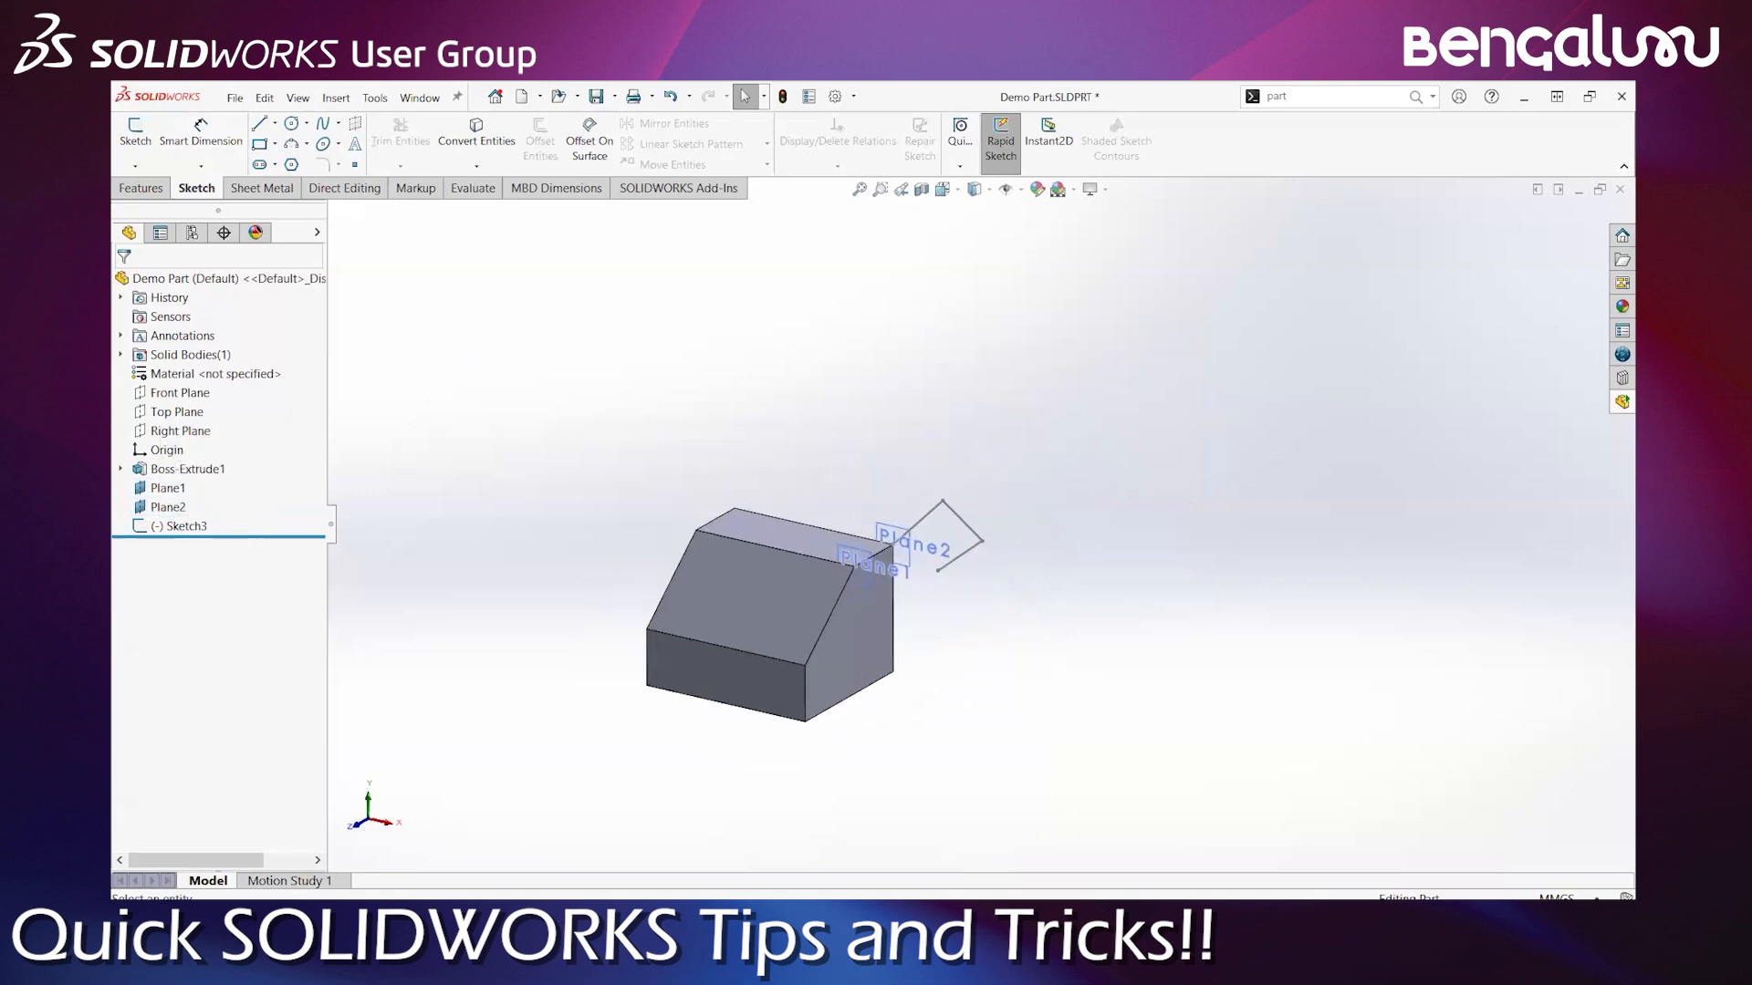
pyautogui.scroll(-3, 724, 622)
pyautogui.moveTo(830, 685)
pyautogui.mouseDown(button='middle')
pyautogui.moveTo(803, 666)
pyautogui.moveTo(807, 701)
pyautogui.mouseUp(button='middle')
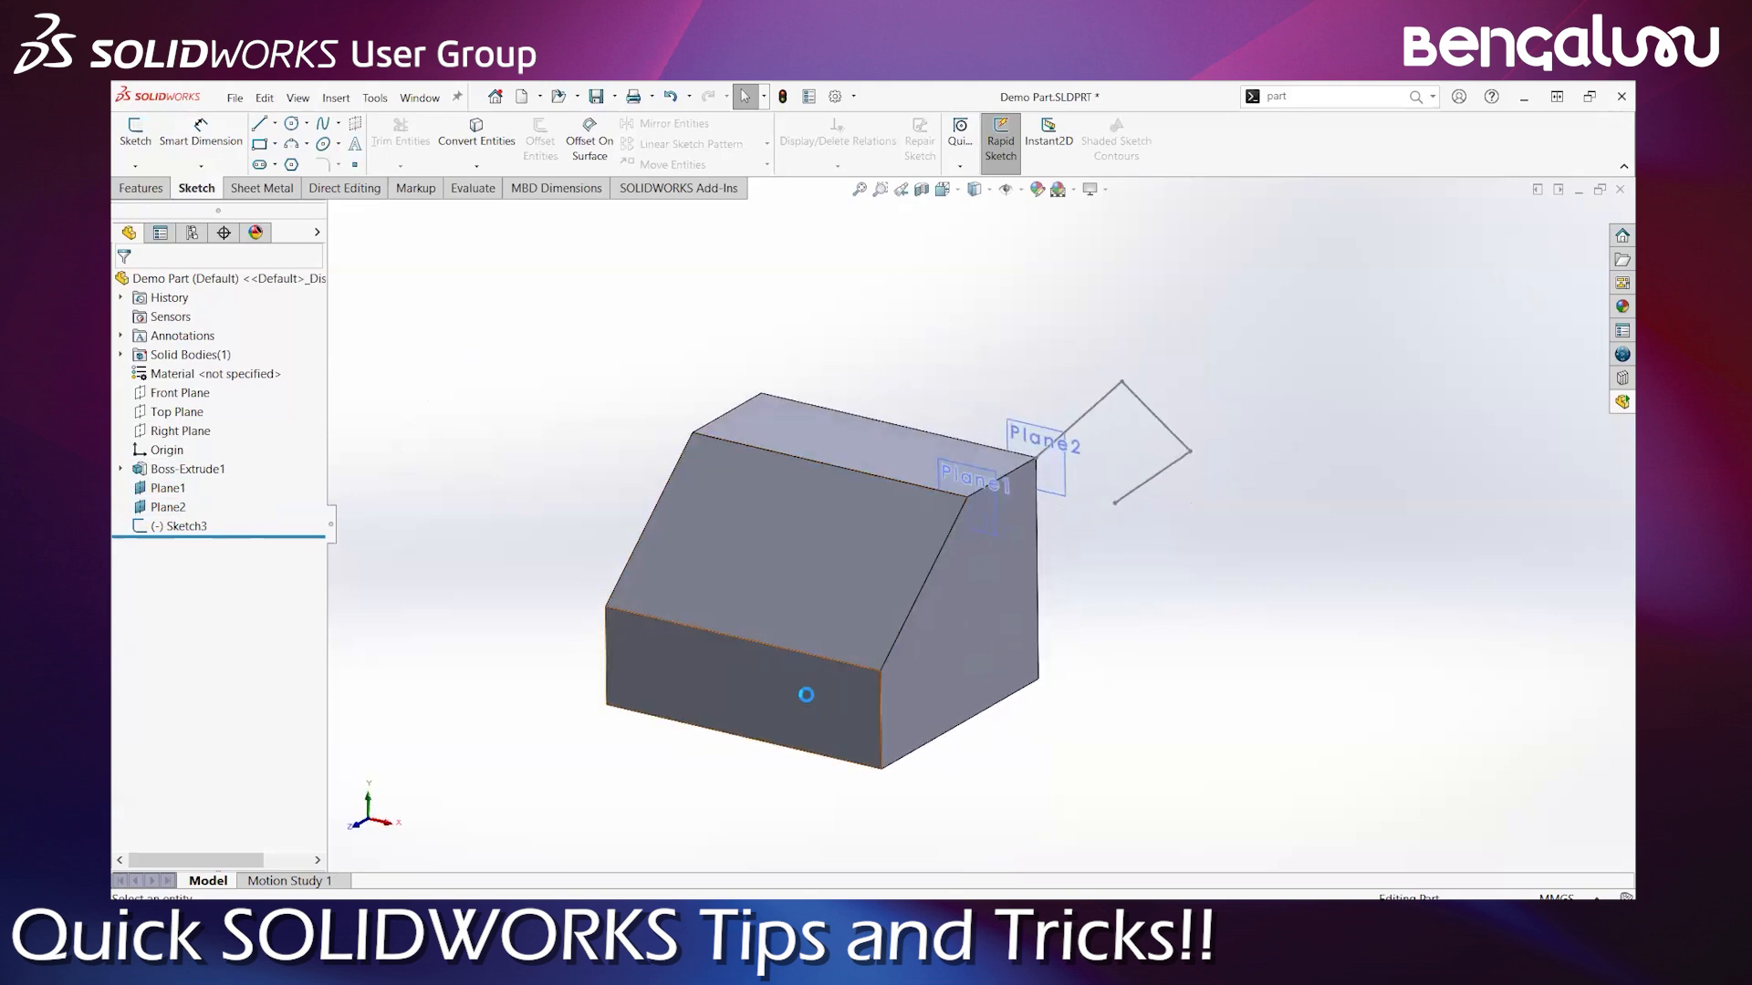
# Switch to the open Holder_&.SLDPRT document
pyautogui.hotkey('ctrl', 'Tab')
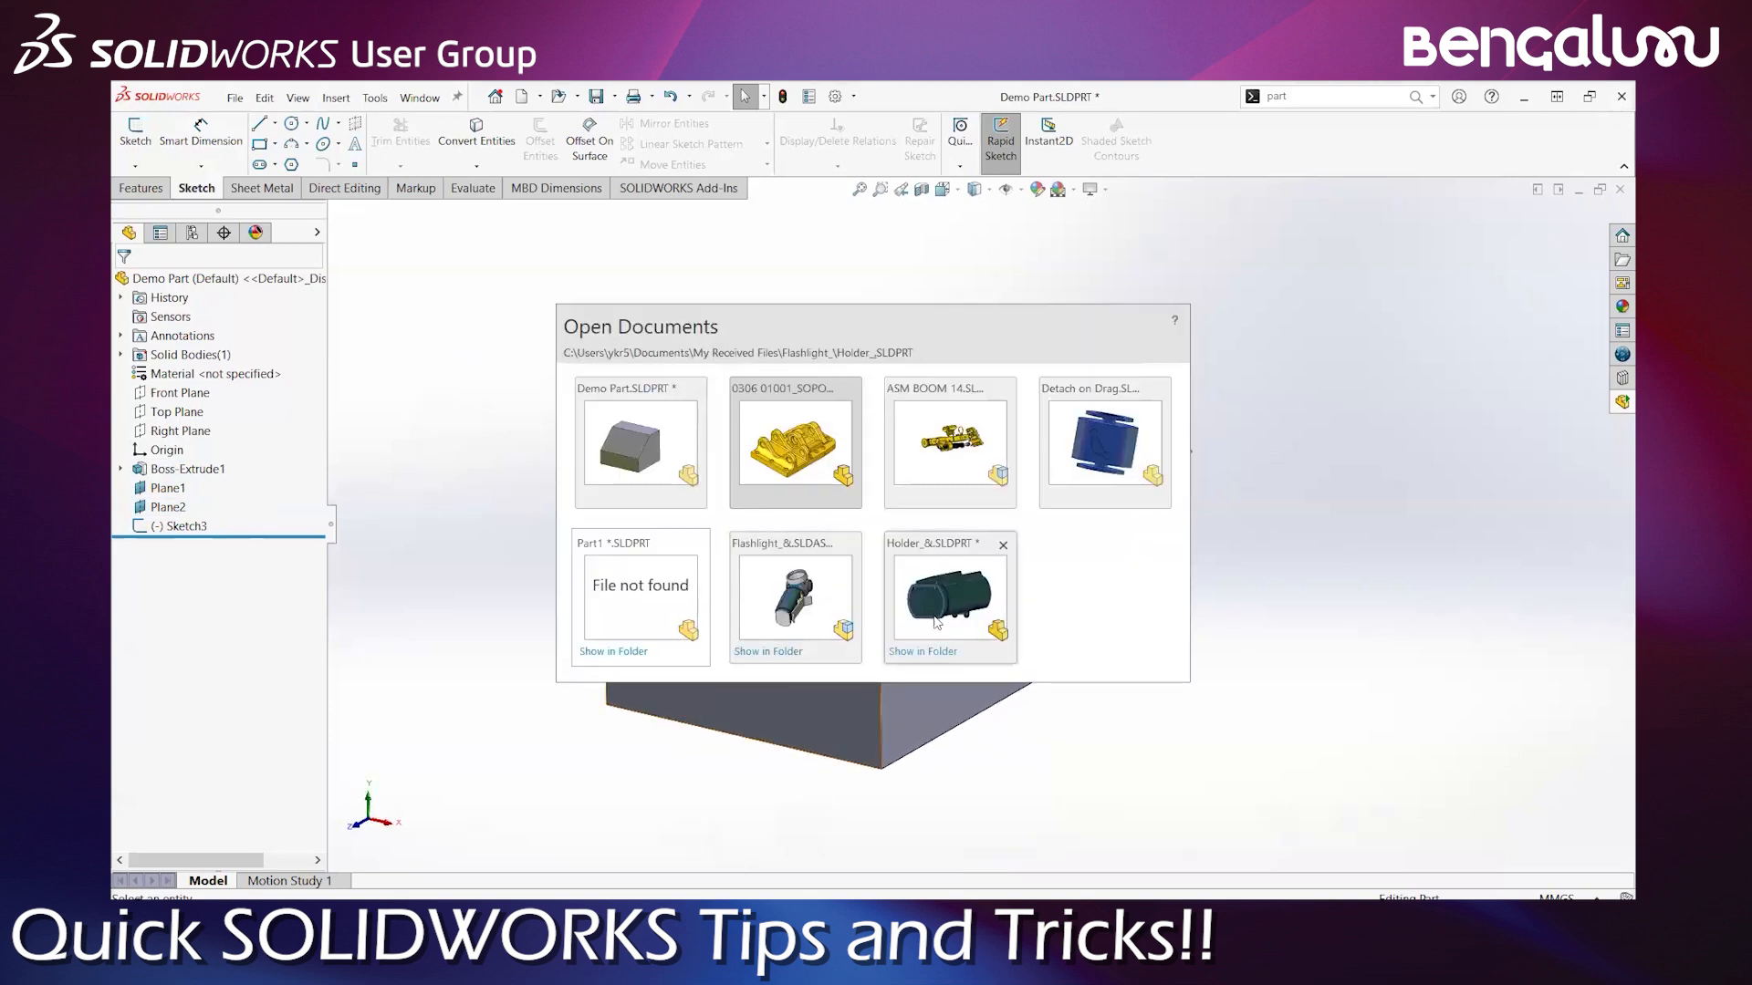
pyautogui.press('Escape')
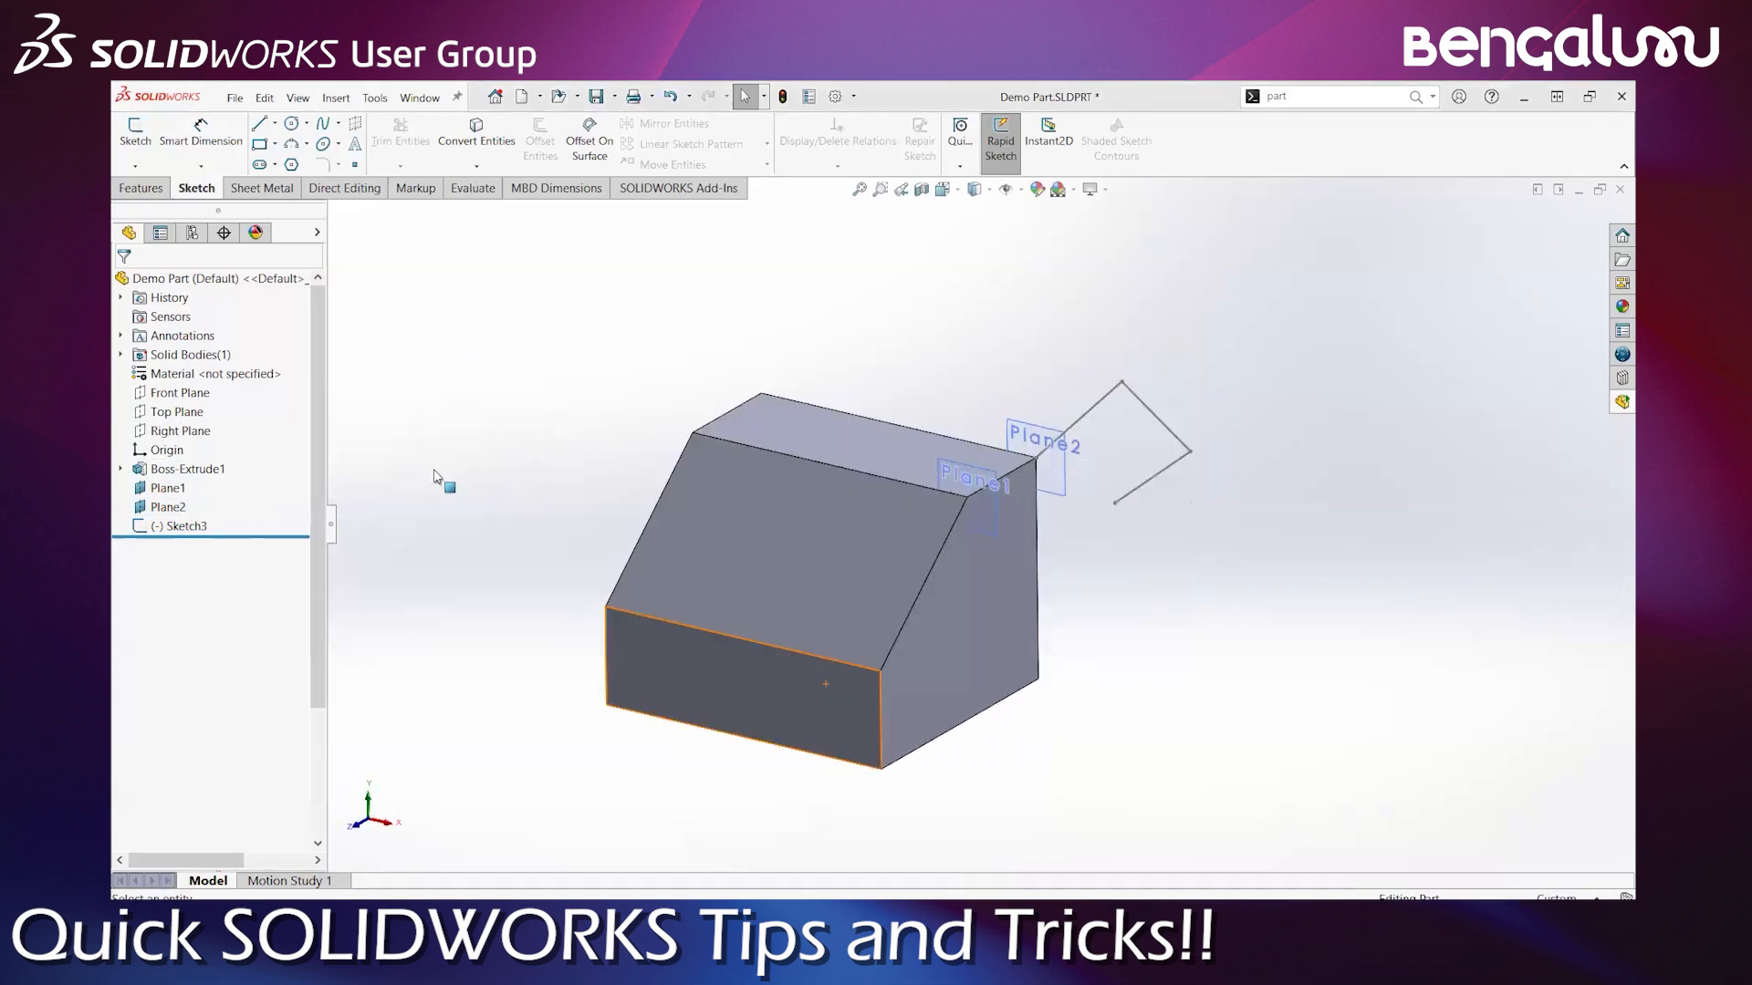
pyautogui.hotkey('ctrl', 'Tab')
pyautogui.moveTo(949, 657); pyautogui.dragTo(1018, 689, button='middle')
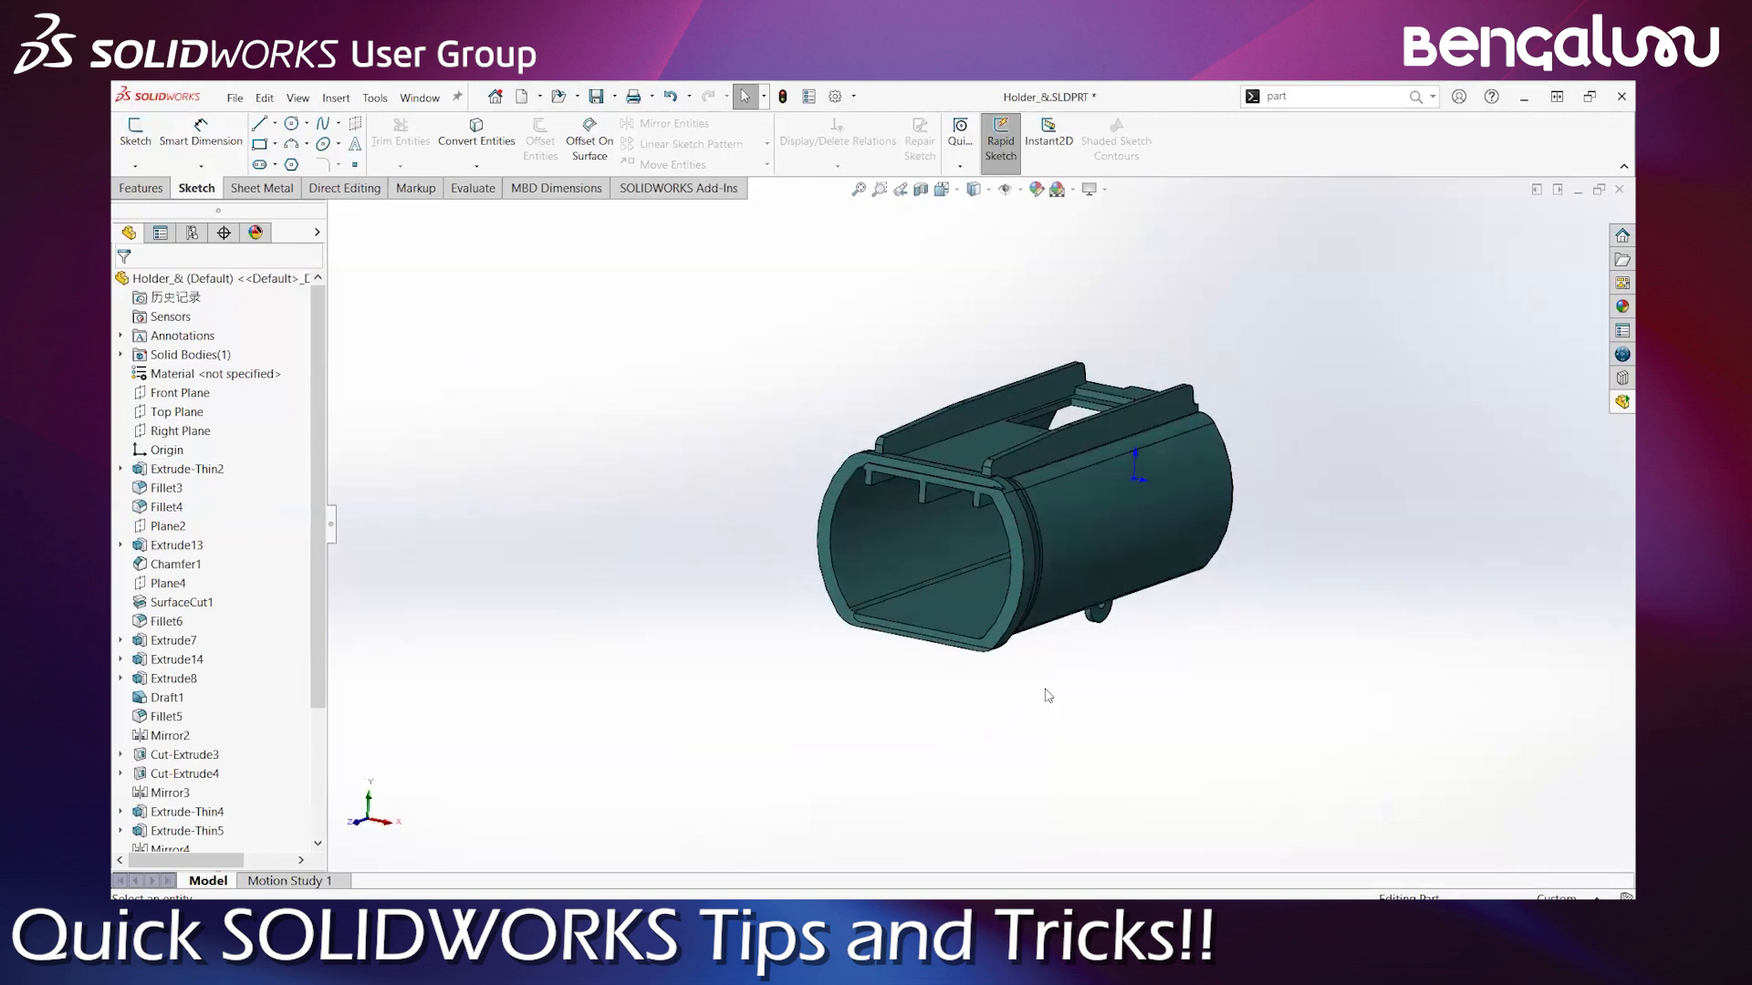
# Start saving the holder part with the Save as option and review the available file formats
pyautogui.click(235, 98)
pyautogui.click(274, 305)
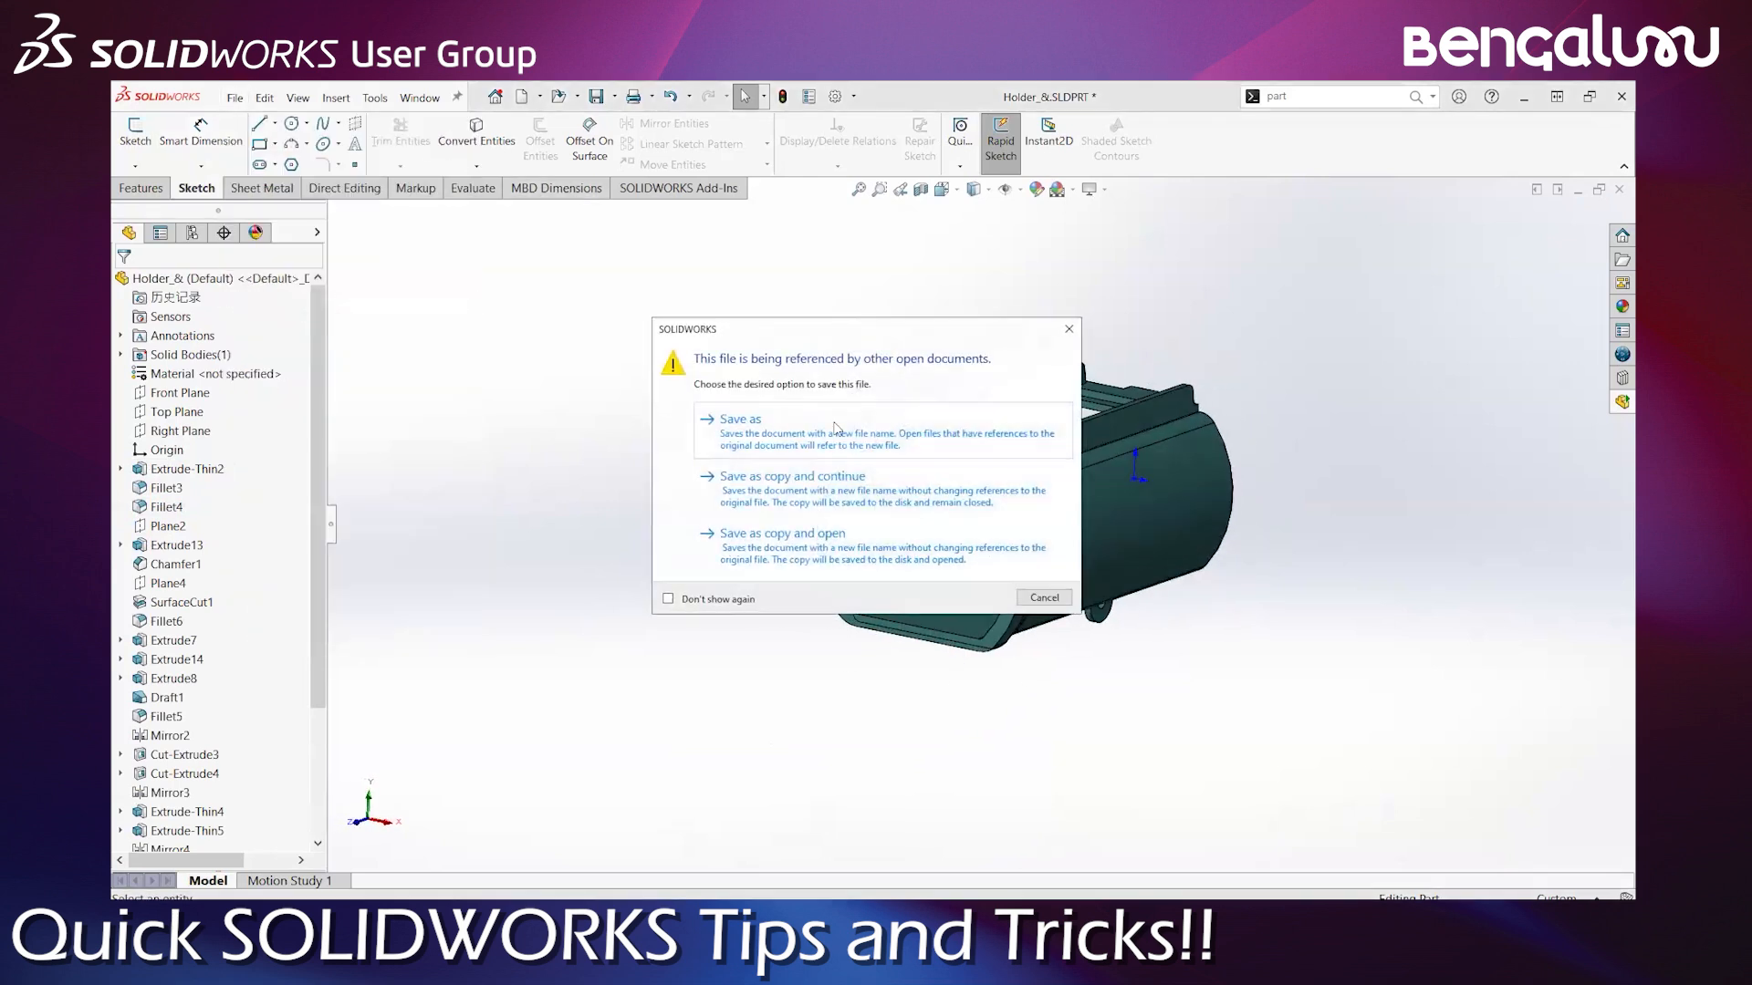
pyautogui.click(754, 438)
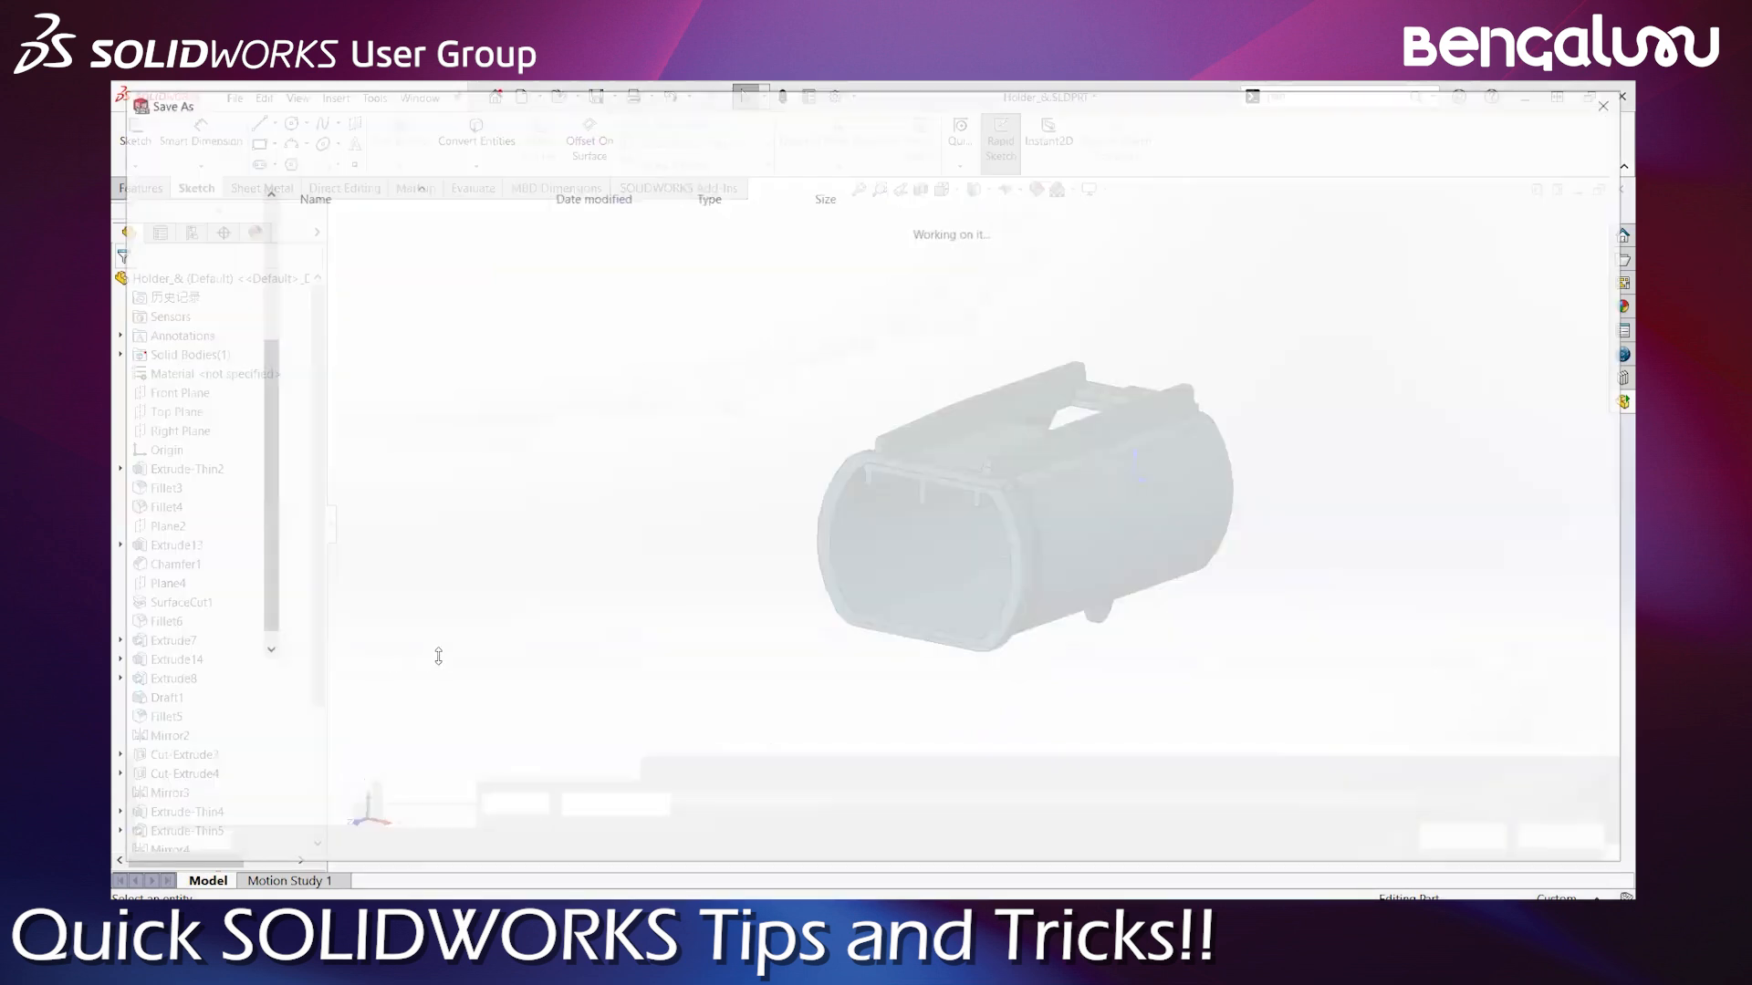
pyautogui.click(364, 706)
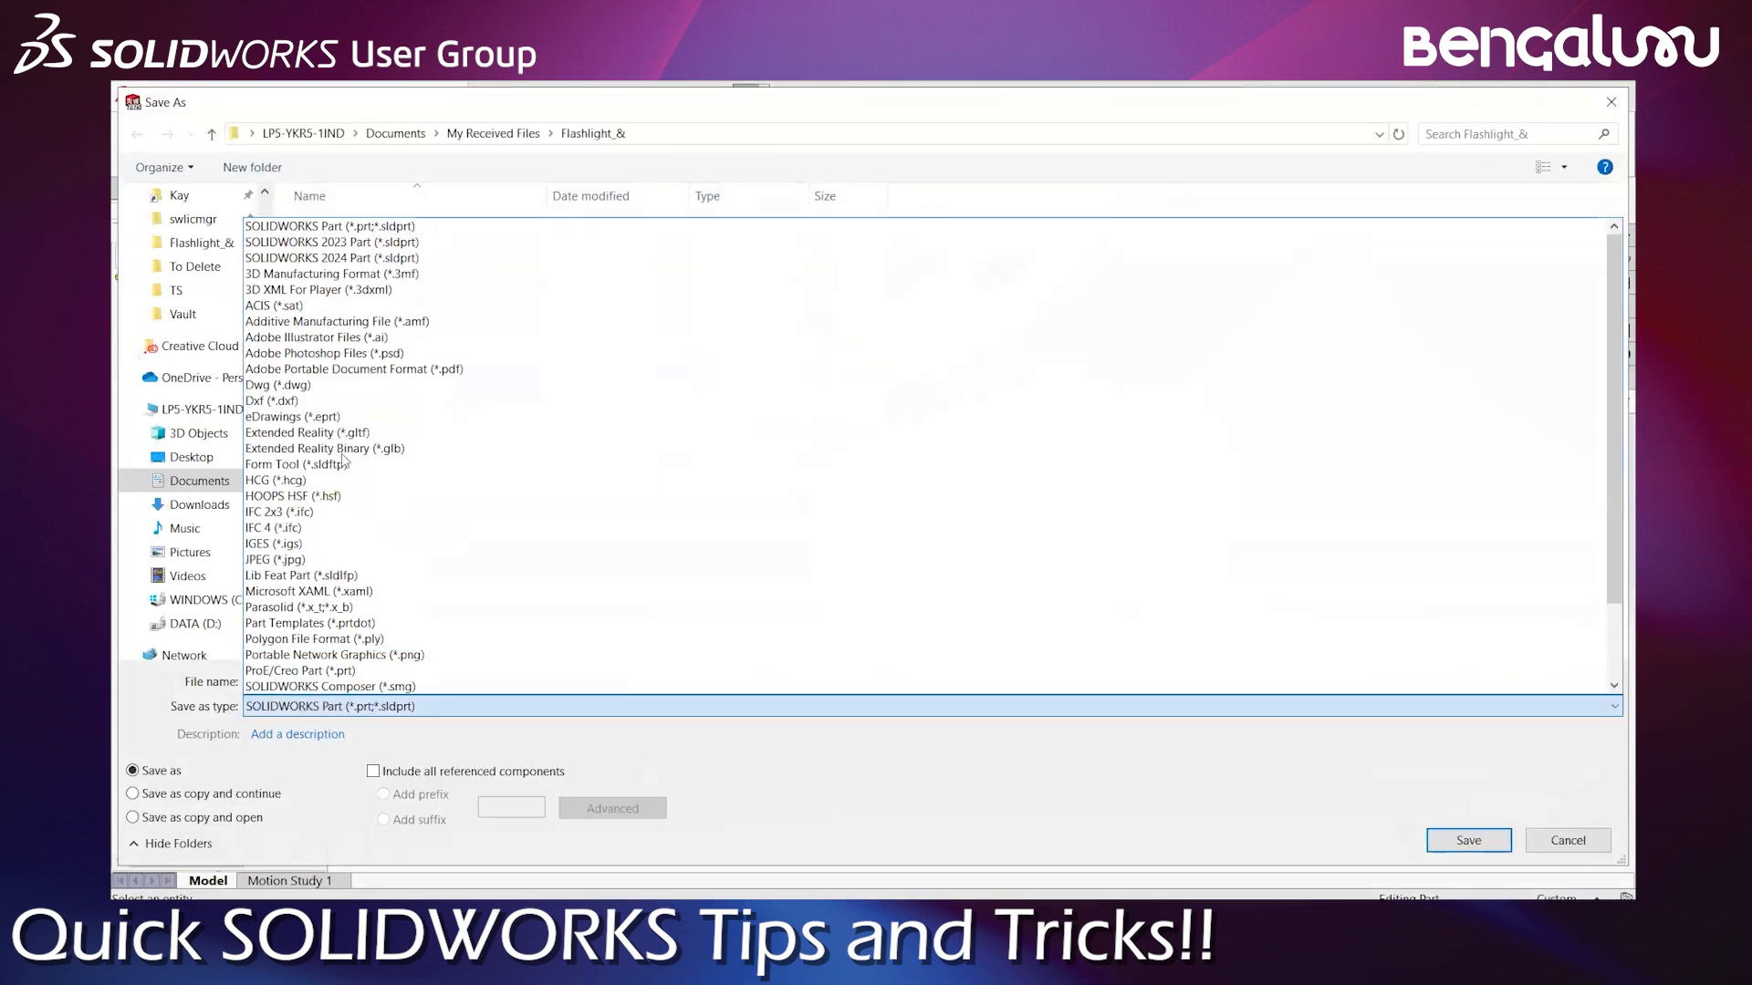
pyautogui.scroll(-2, 331, 562)
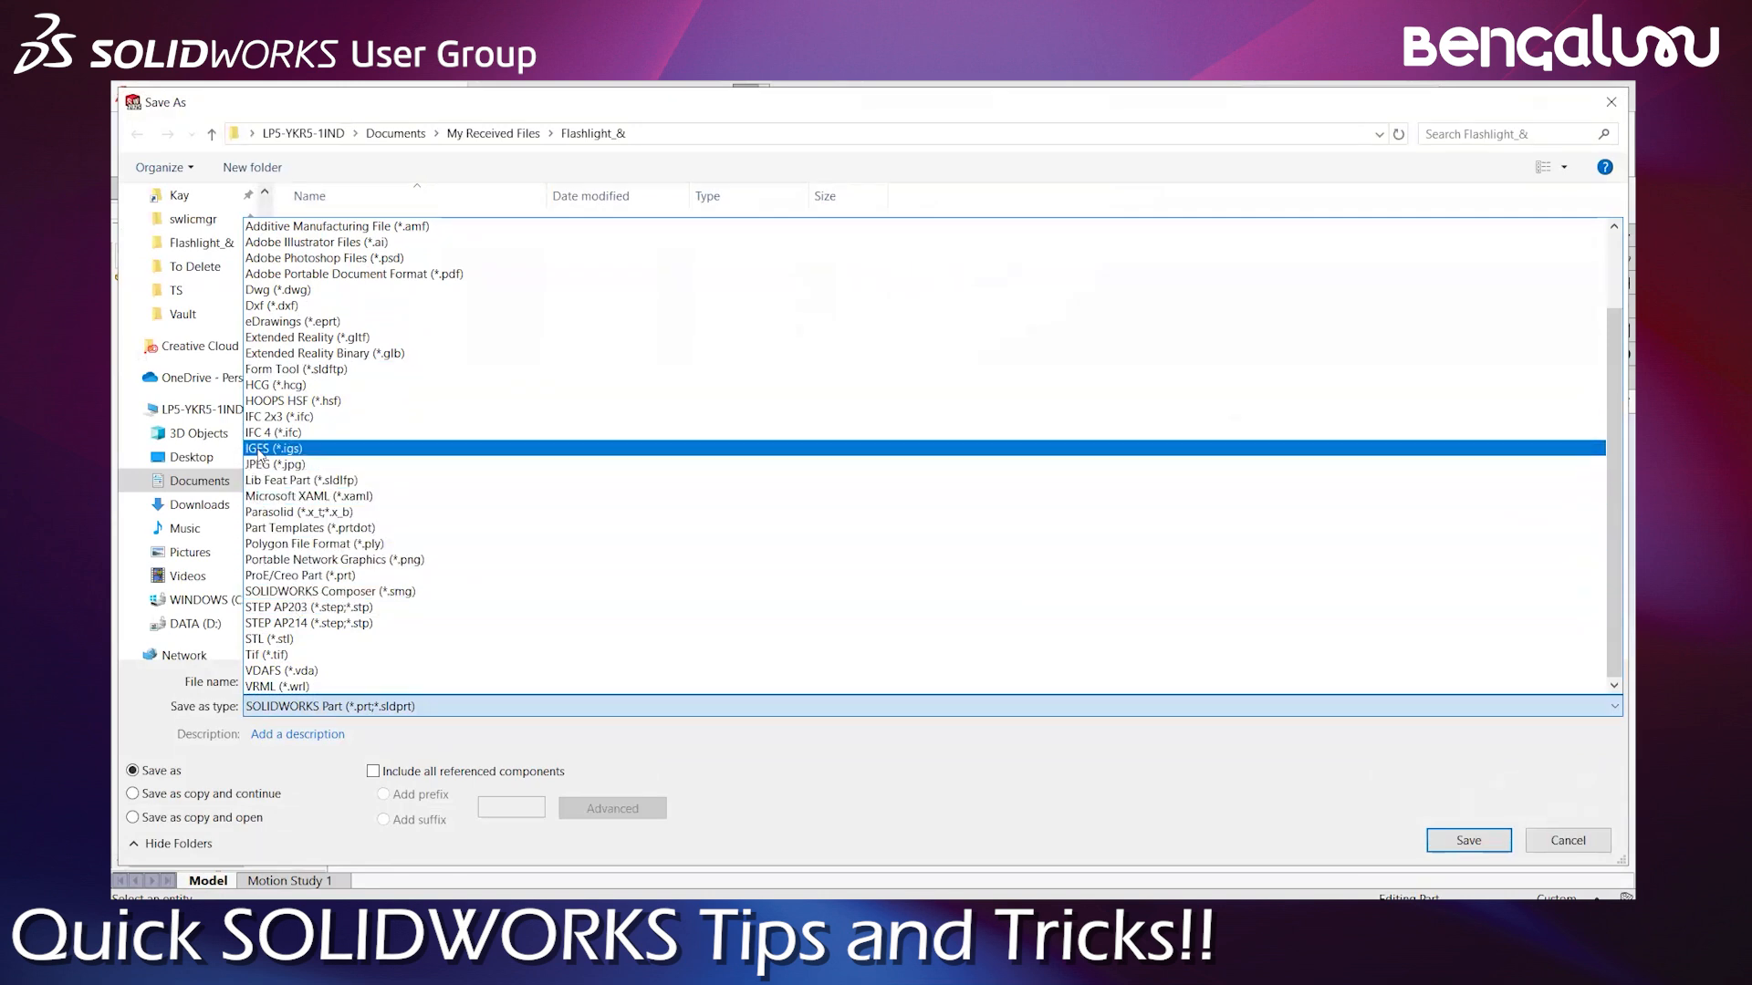
pyautogui.scroll(2, 260, 454)
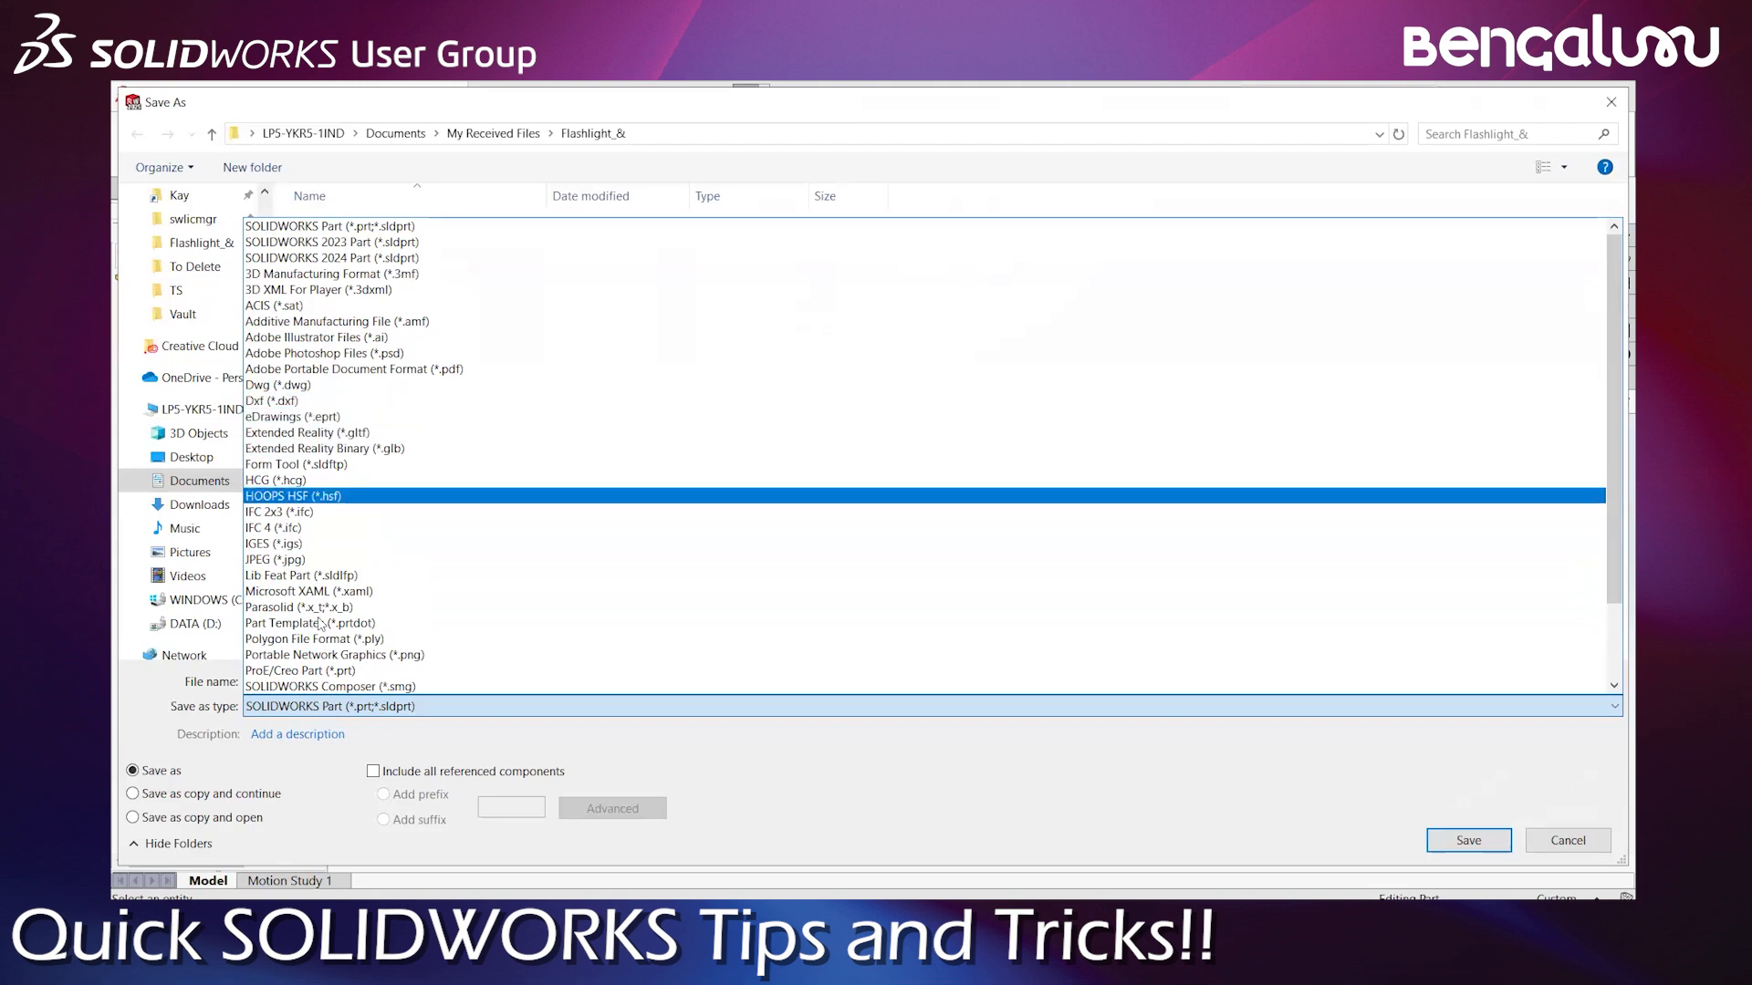
# Set the save format to Adobe Portable Document Format (*.pdf), with Save as 3D PDF and View PDF after saving enabled
pyautogui.click(292, 655)
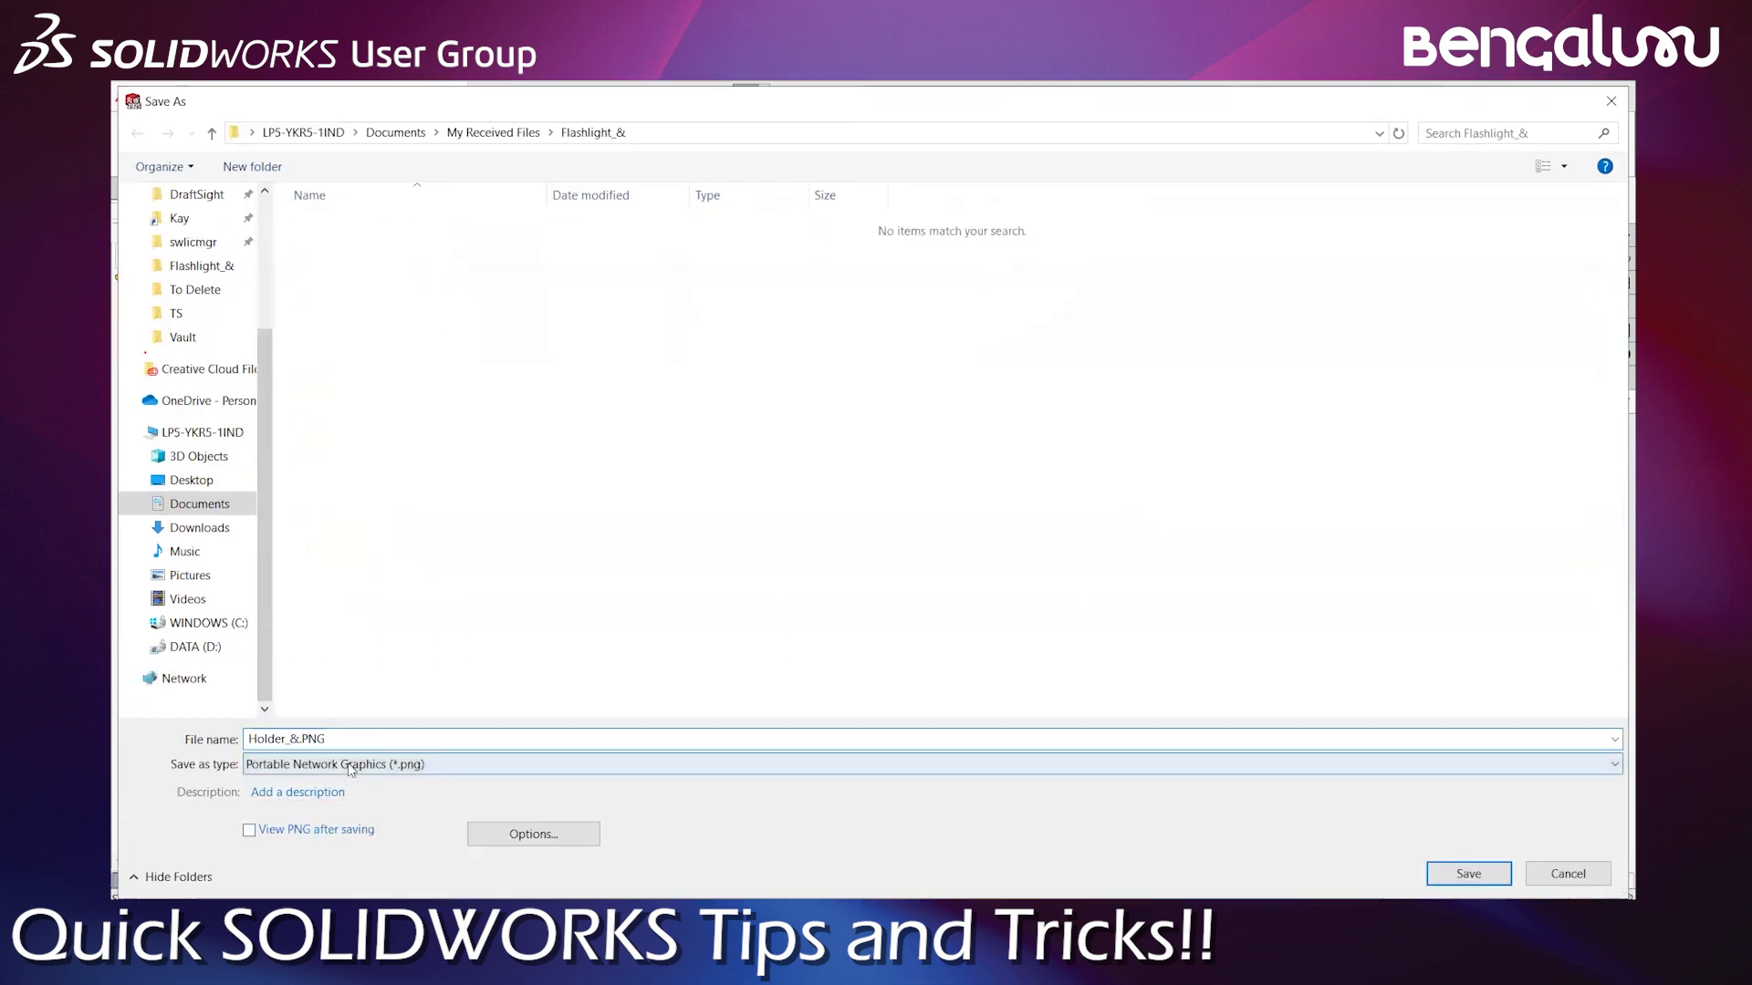
pyautogui.click(319, 763)
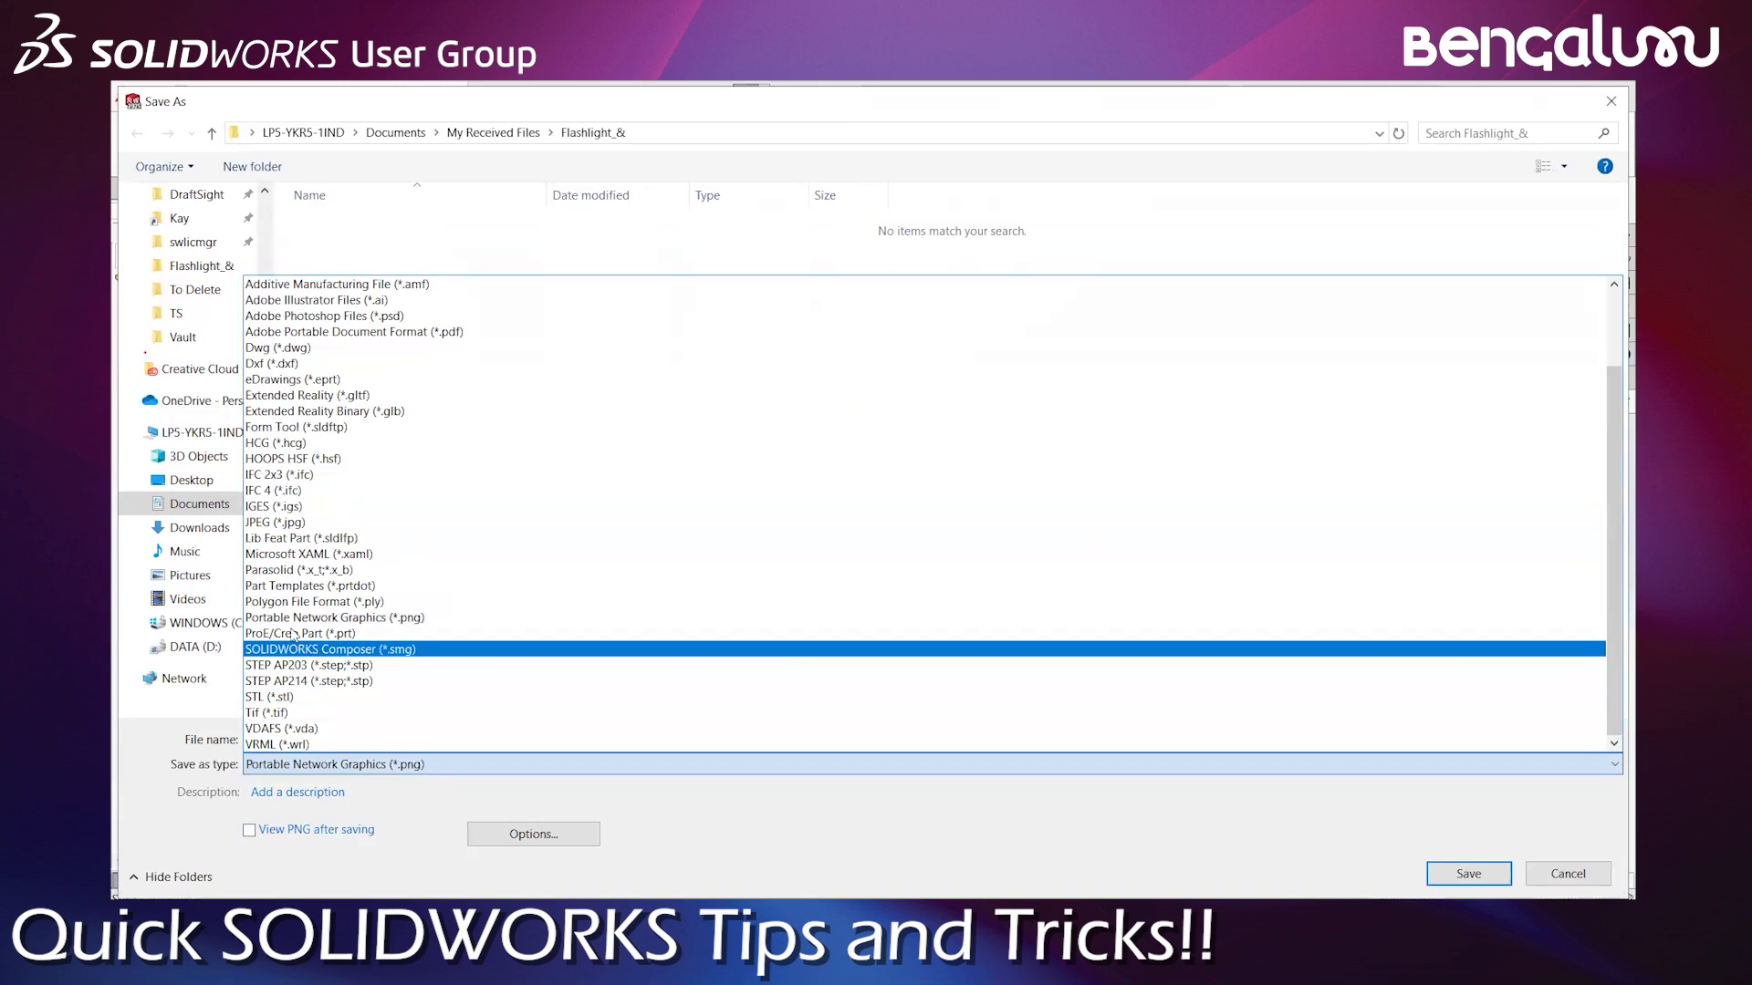
pyautogui.scroll(2, 294, 566)
pyautogui.click(297, 427)
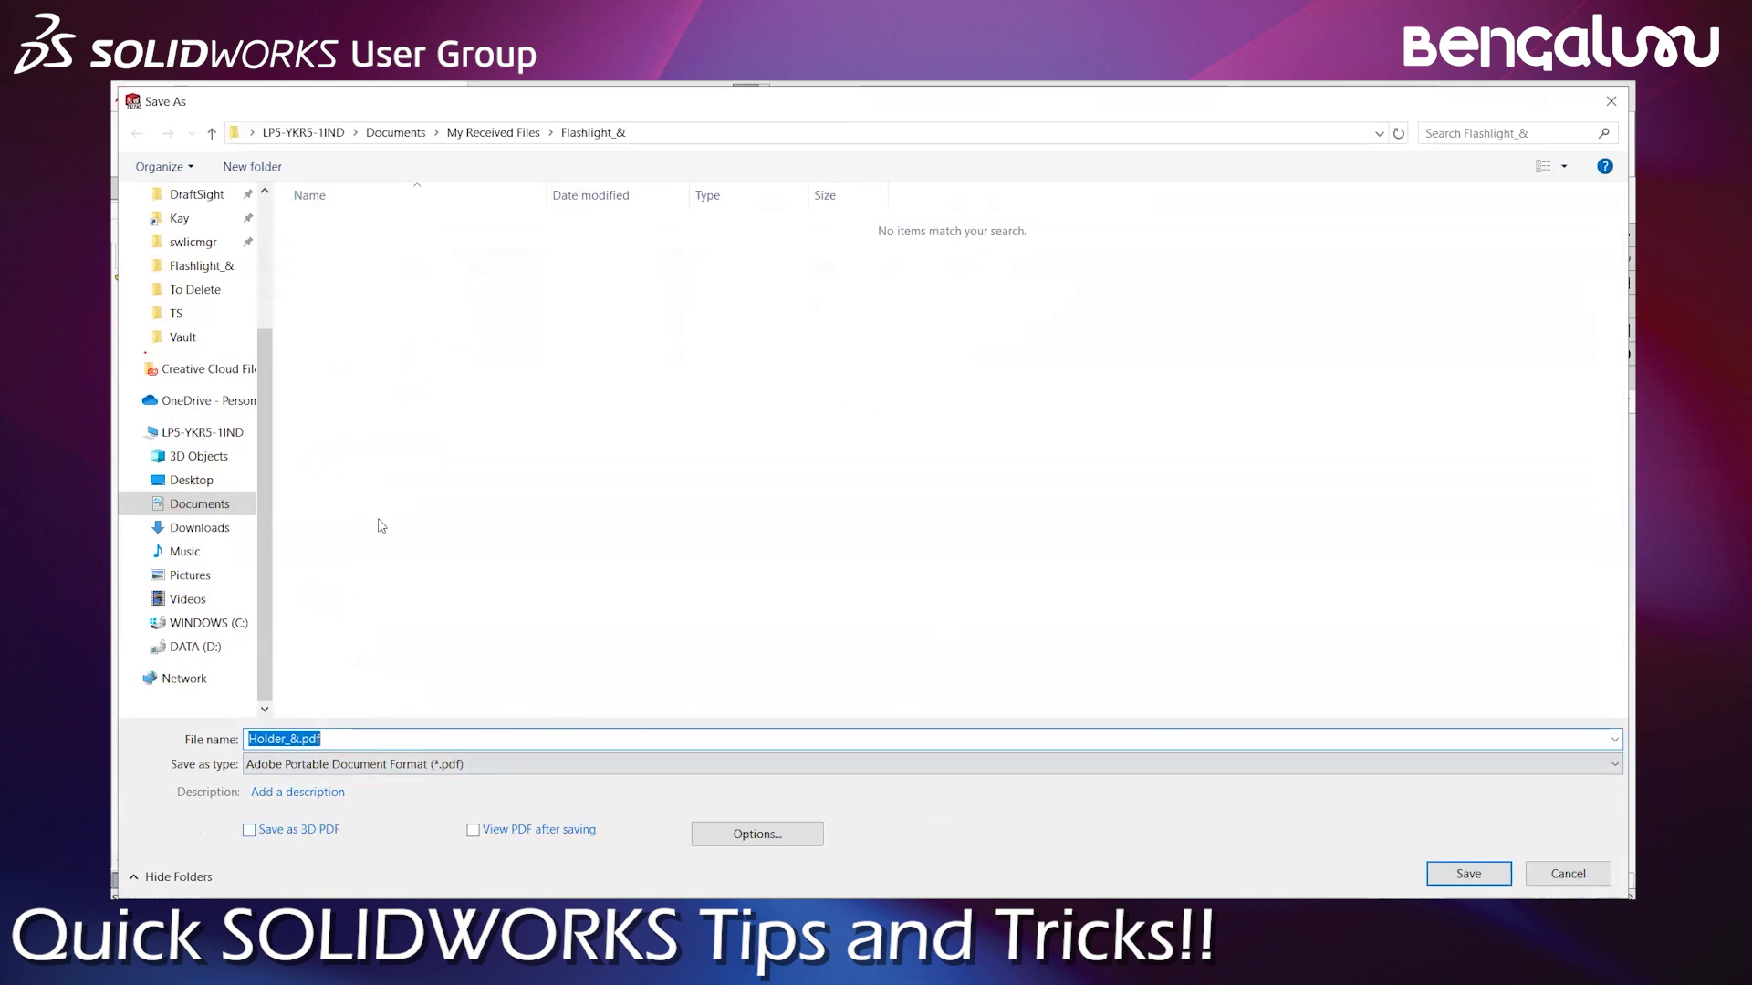
pyautogui.click(256, 833)
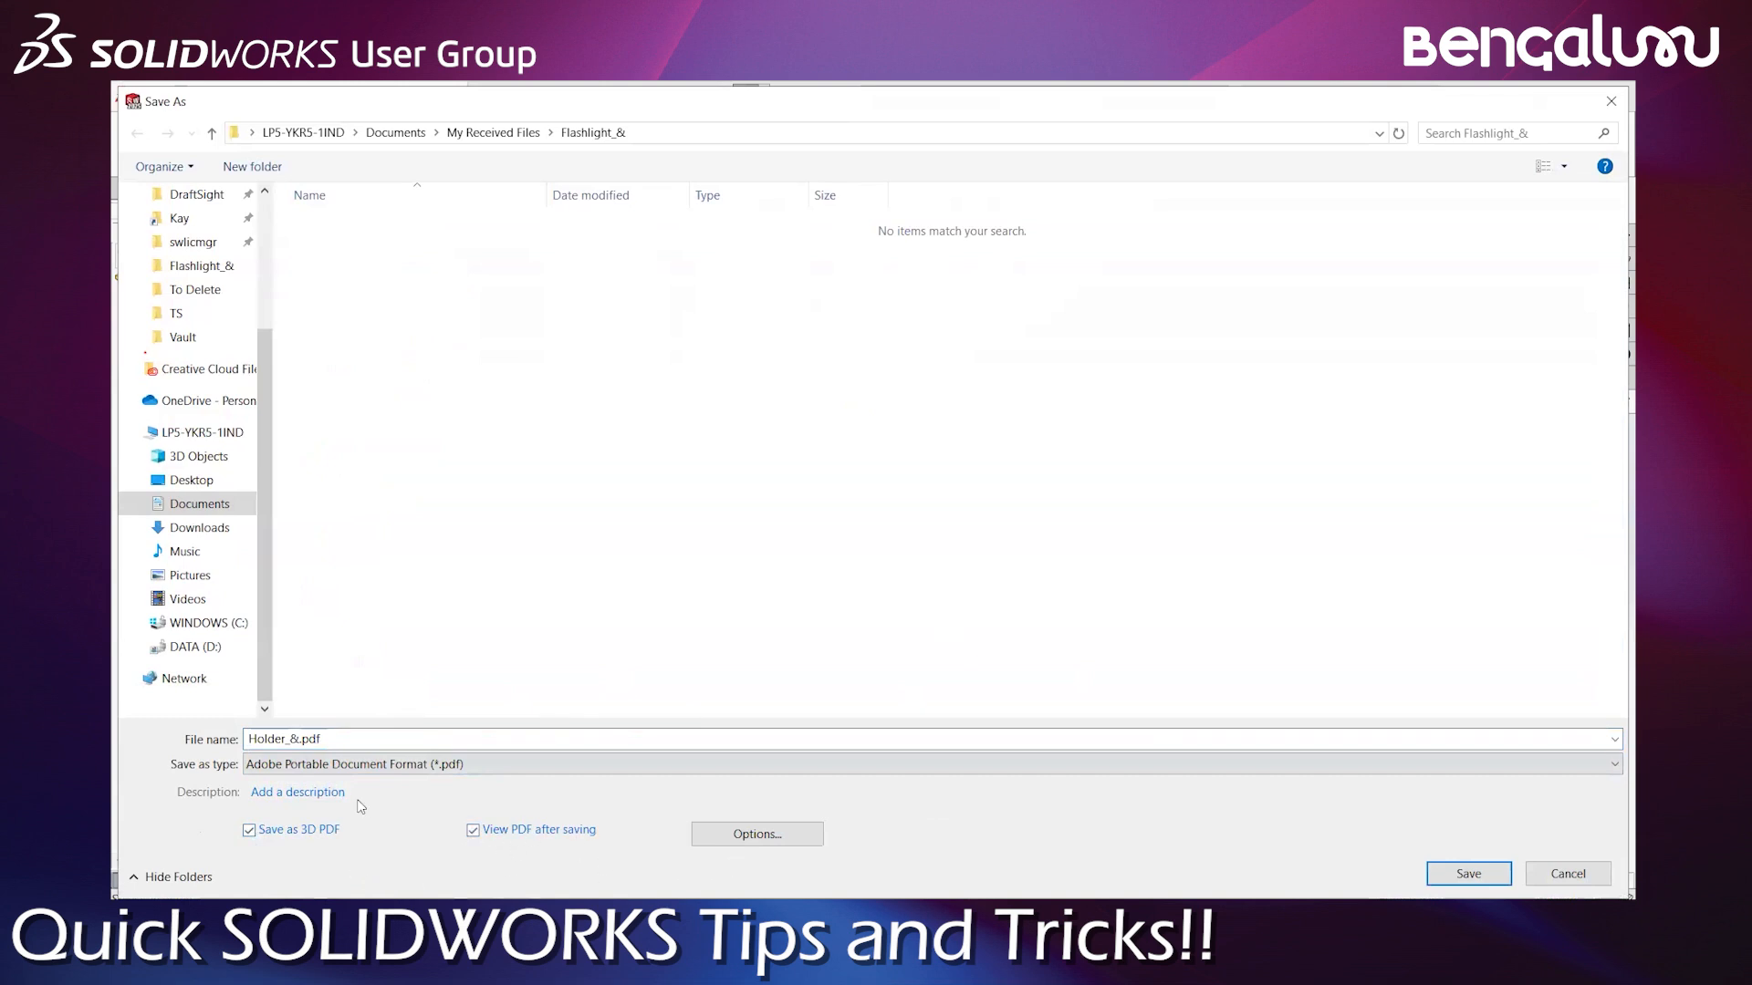
# Review the 3D PDF export options for file format and accuracy, and cancel them
pyautogui.click(755, 832)
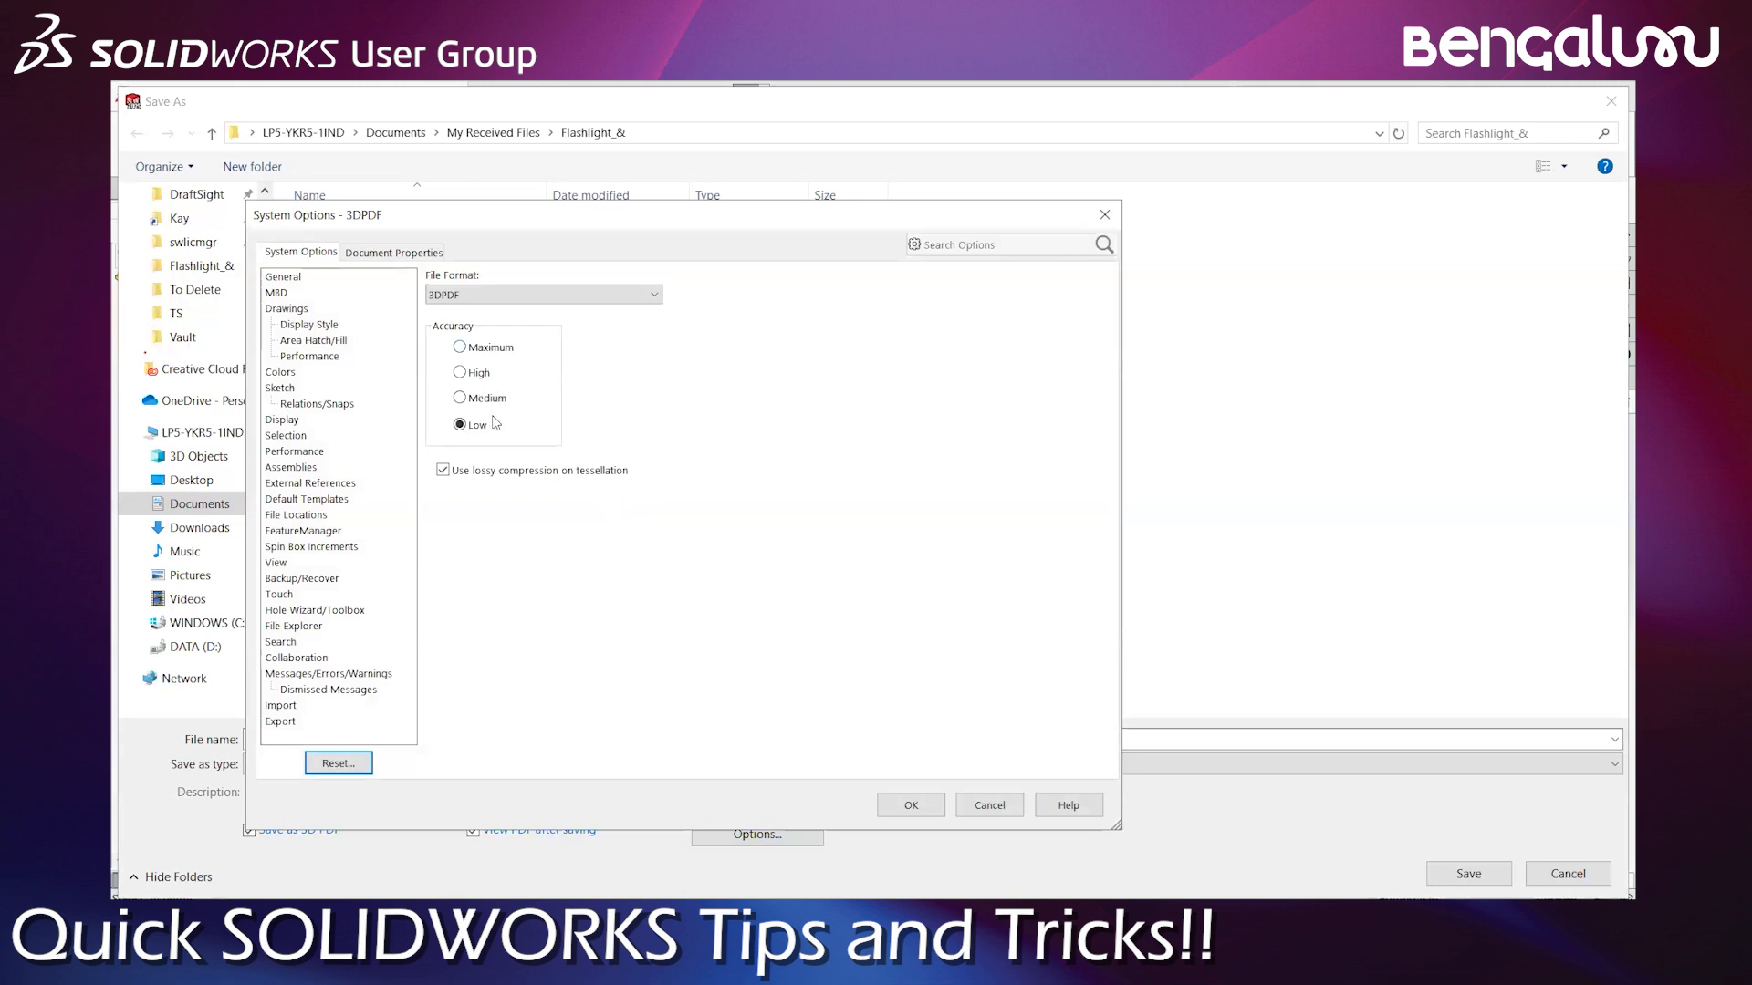
pyautogui.click(445, 297)
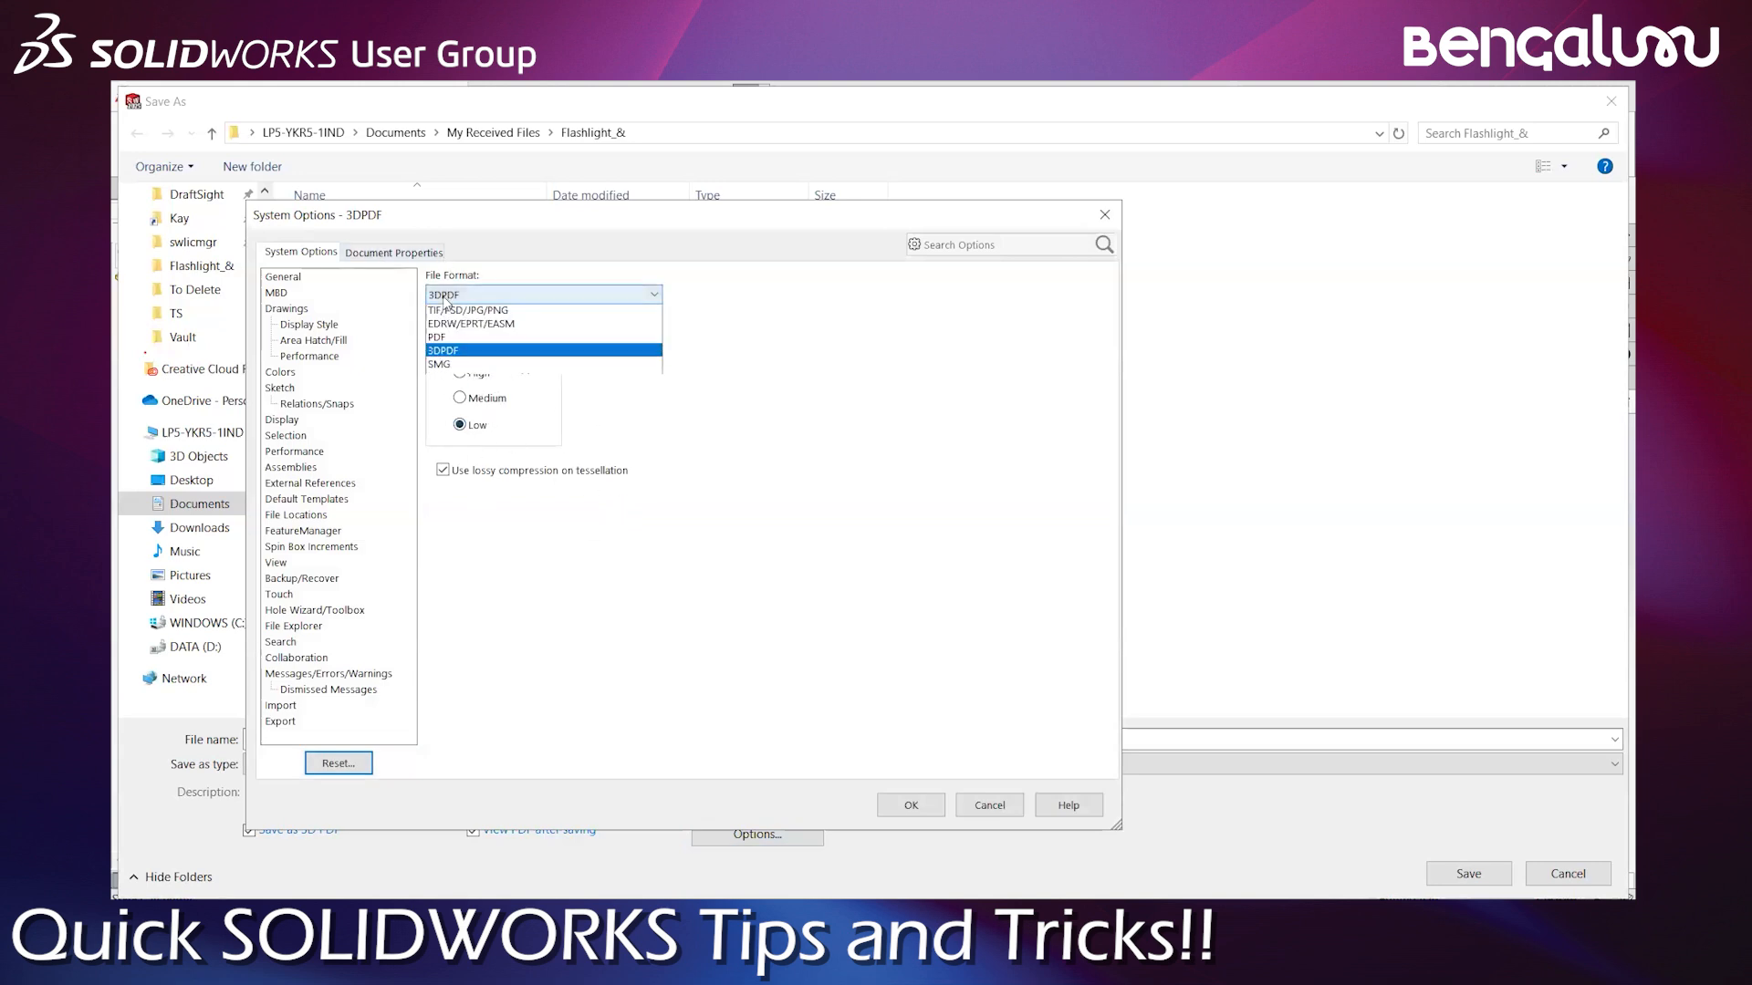
pyautogui.click(438, 489)
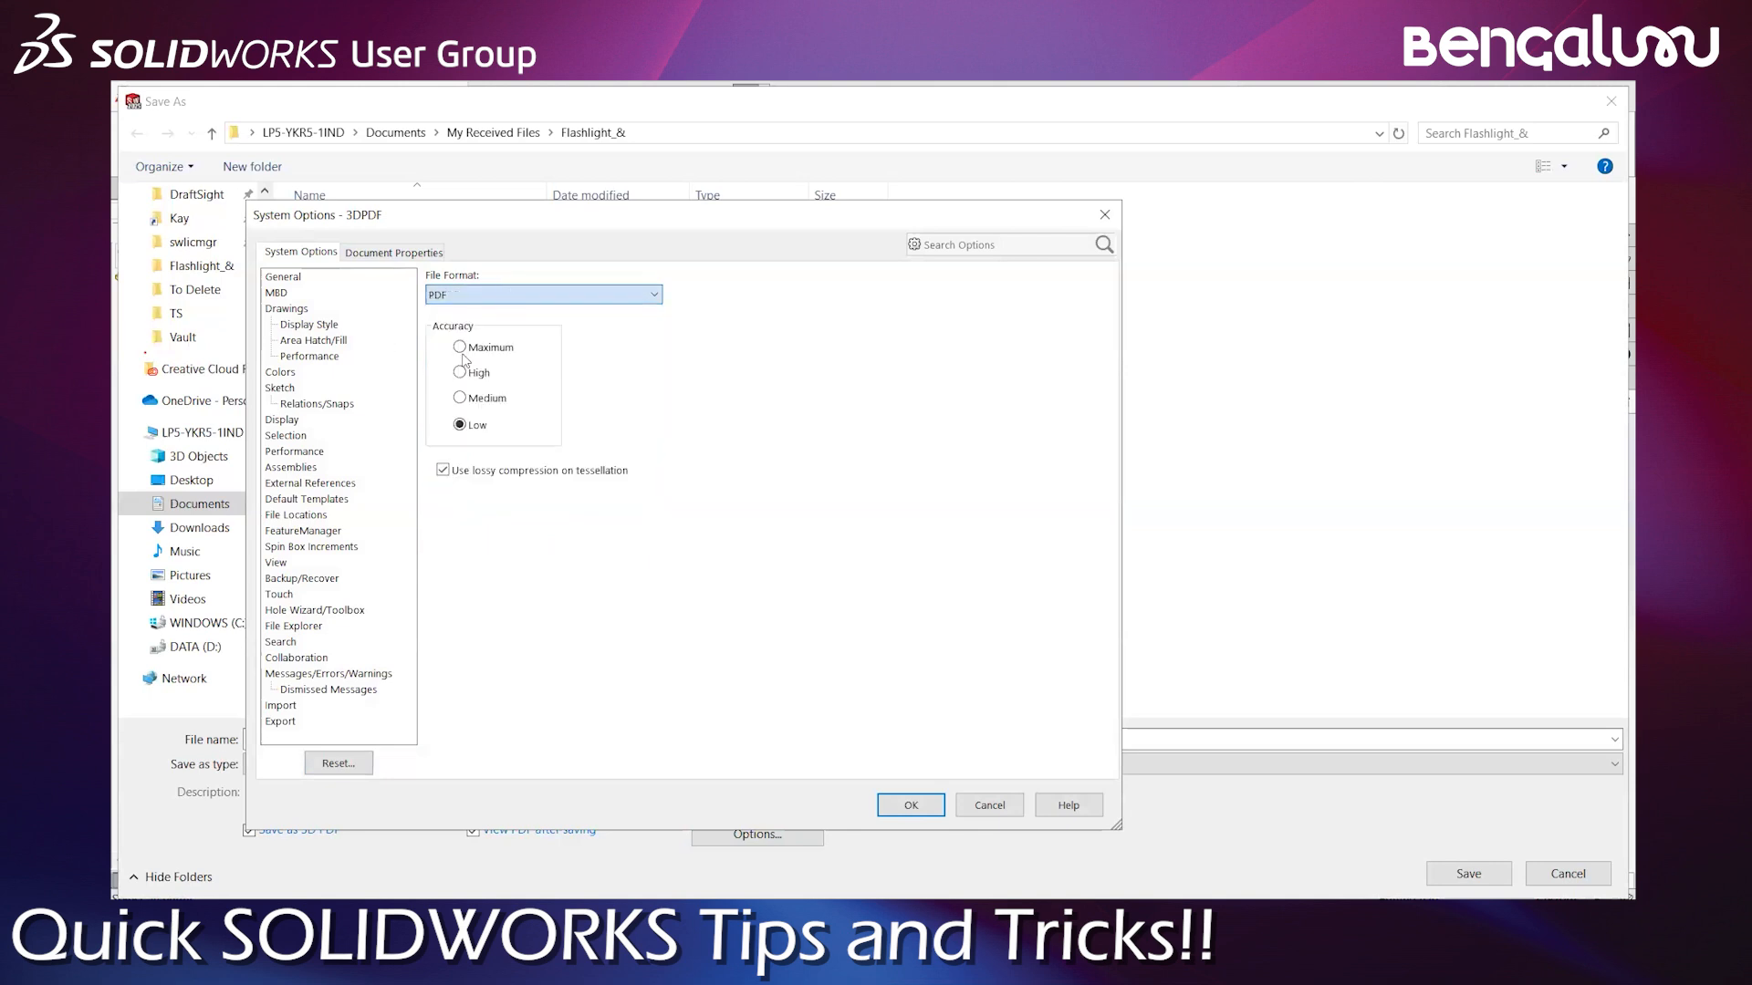
pyautogui.click(988, 805)
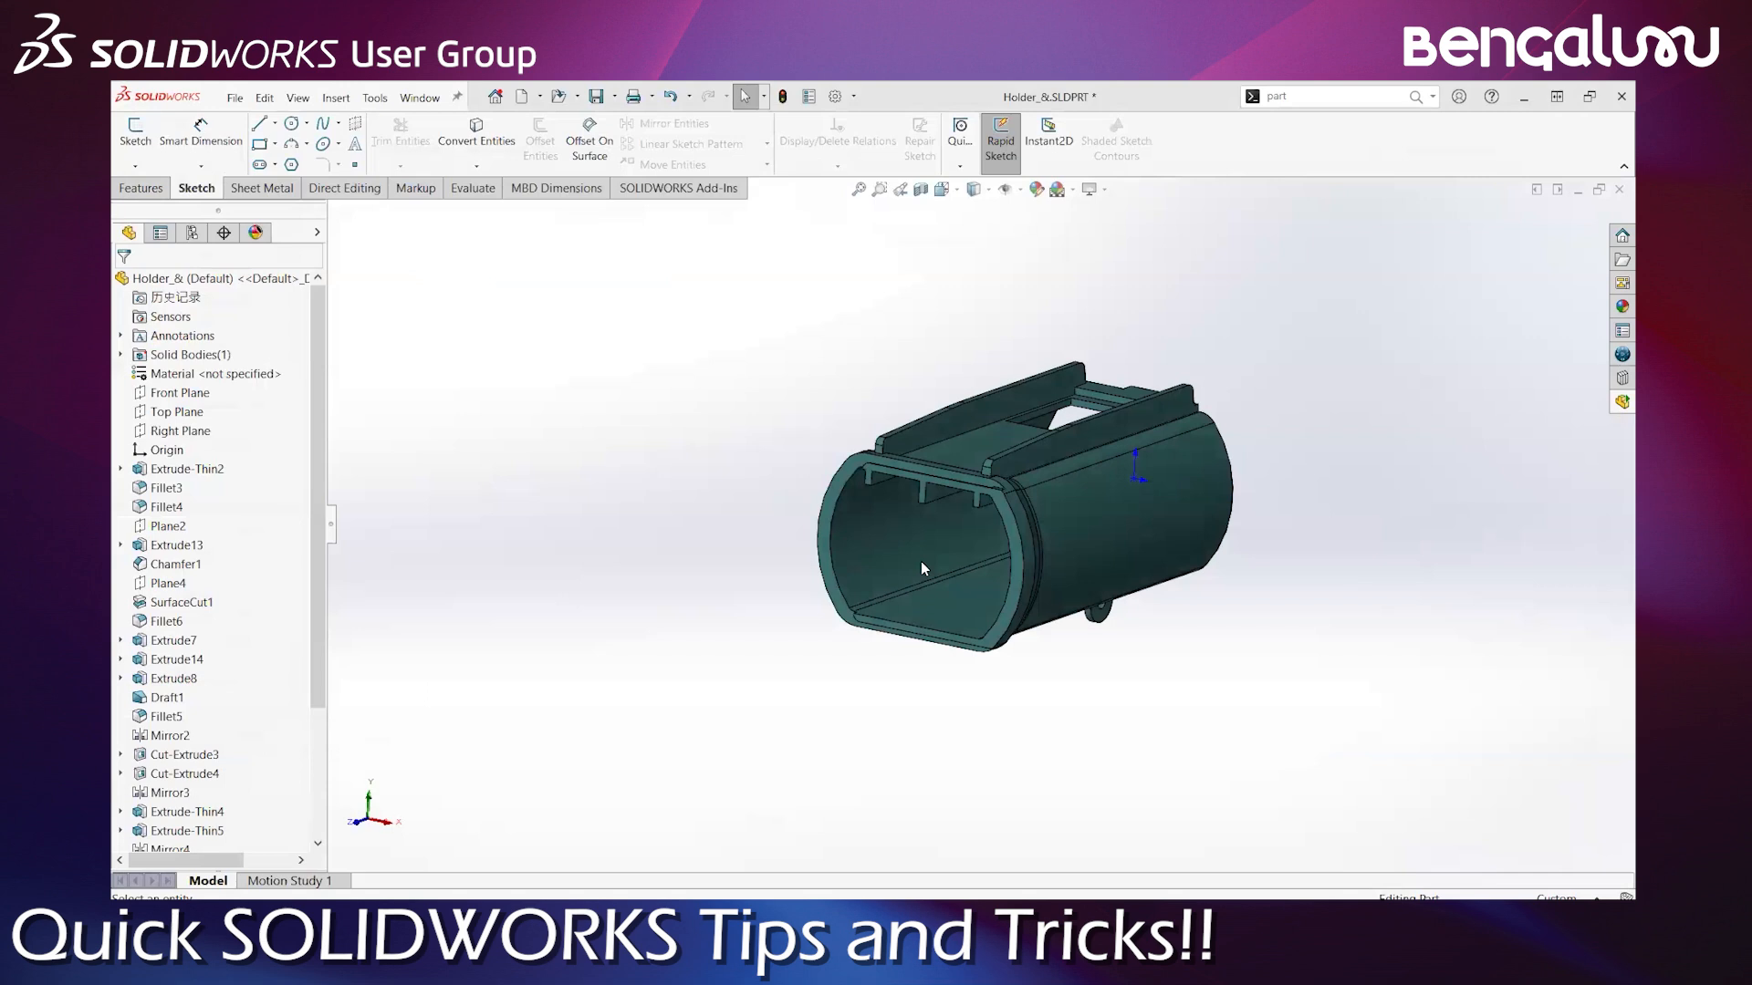
# Export the holder as Holder_&.pdf and rotate the 3D model in the PDF opened in Adobe Acrobat
pyautogui.scroll(-3, 922, 561)
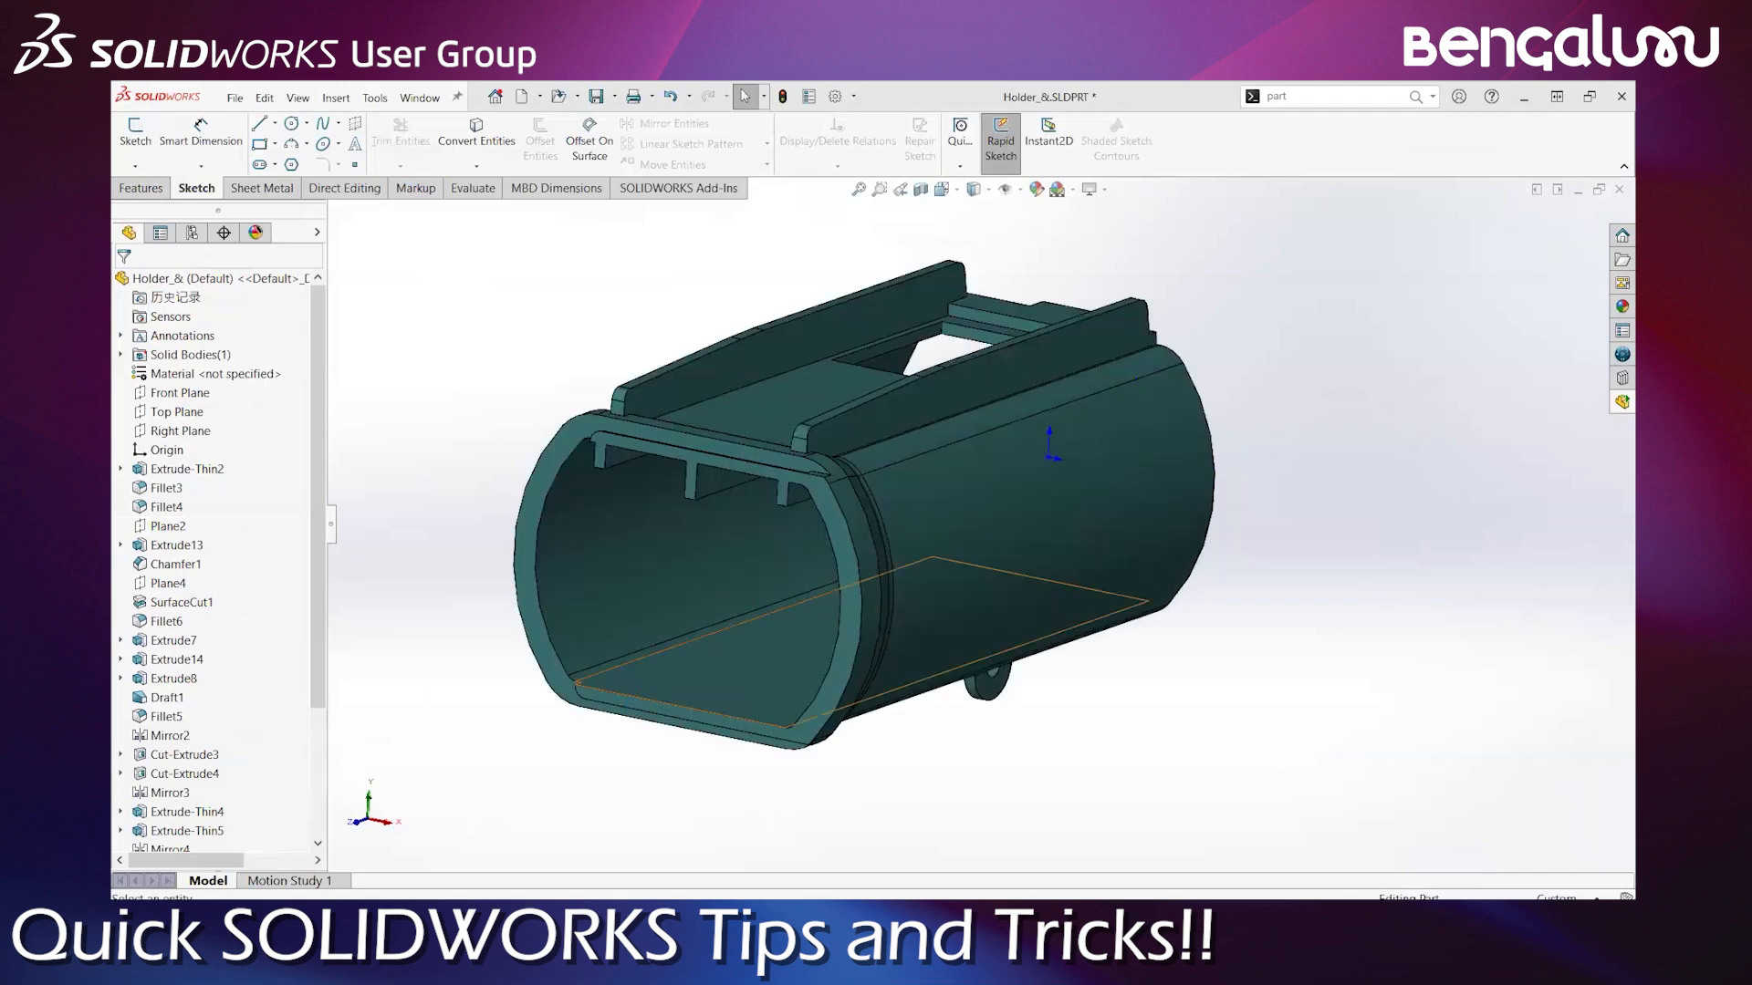
pyautogui.scroll(3, 1268, 511)
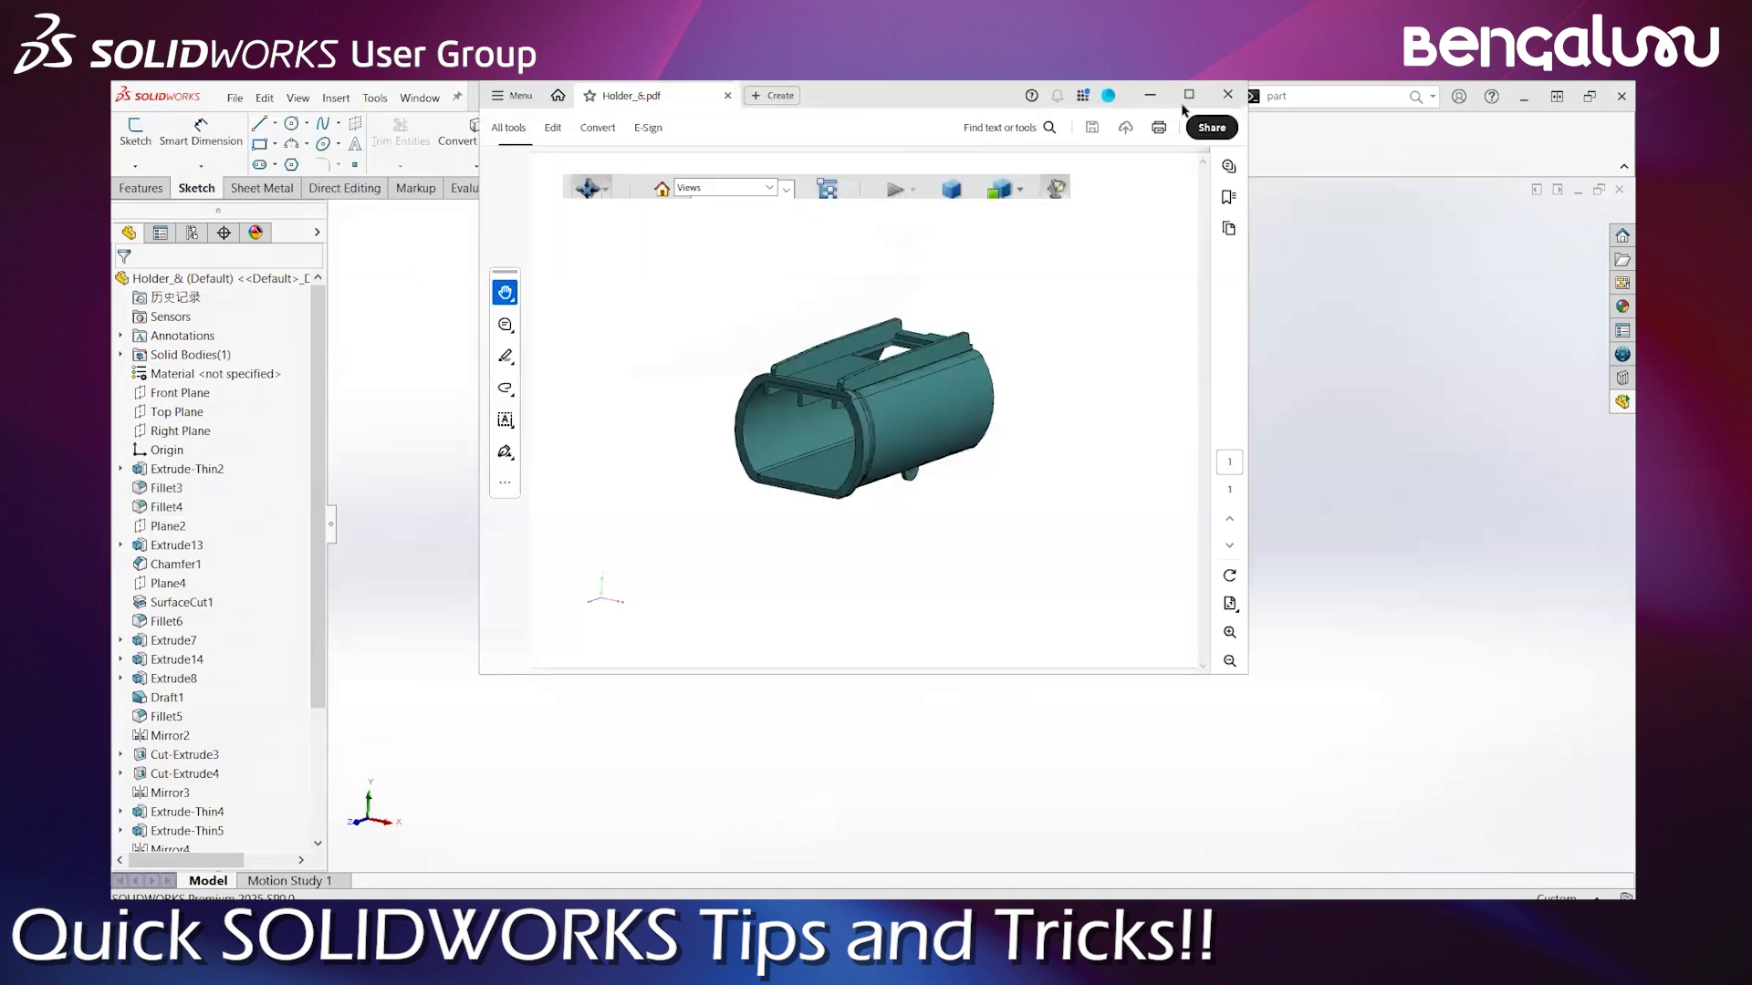
pyautogui.moveTo(763, 502); pyautogui.dragTo(1228, 565)
pyautogui.moveTo(885, 570); pyautogui.dragTo(775, 254)
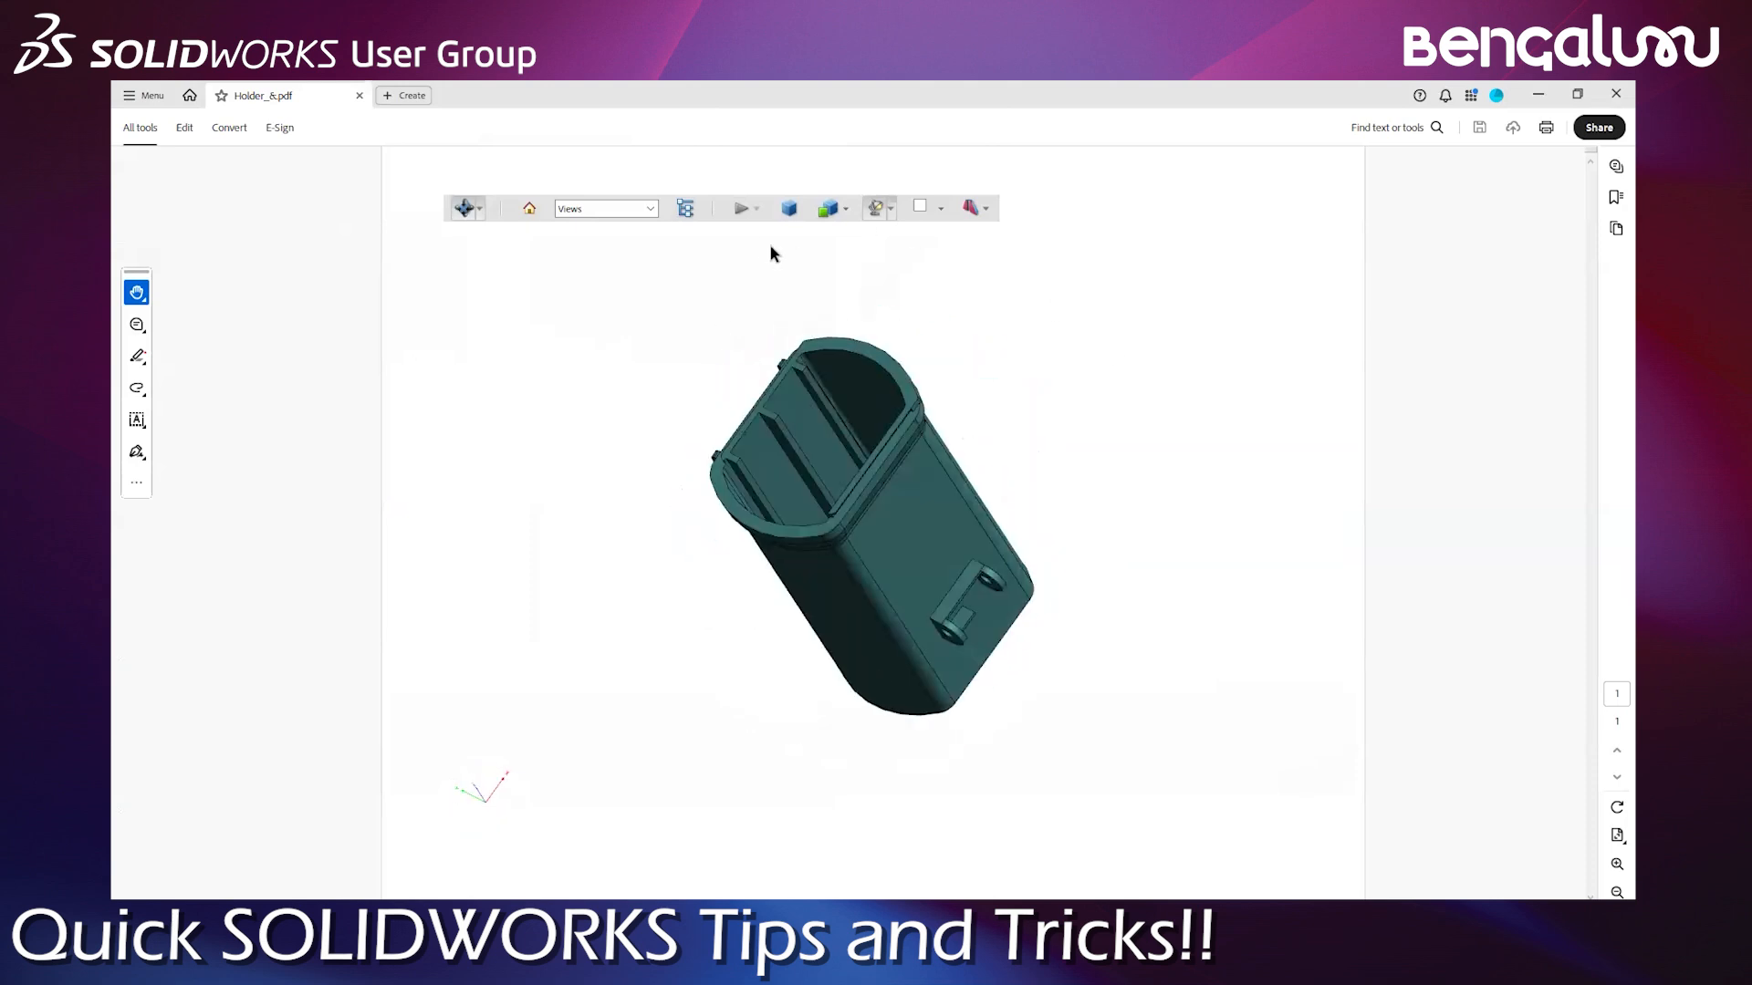
# Preview the holder in the Transparent Bounding Box, Wireframe, Transparent Wireframe and Hidden Wireframe render modes
pyautogui.click(847, 212)
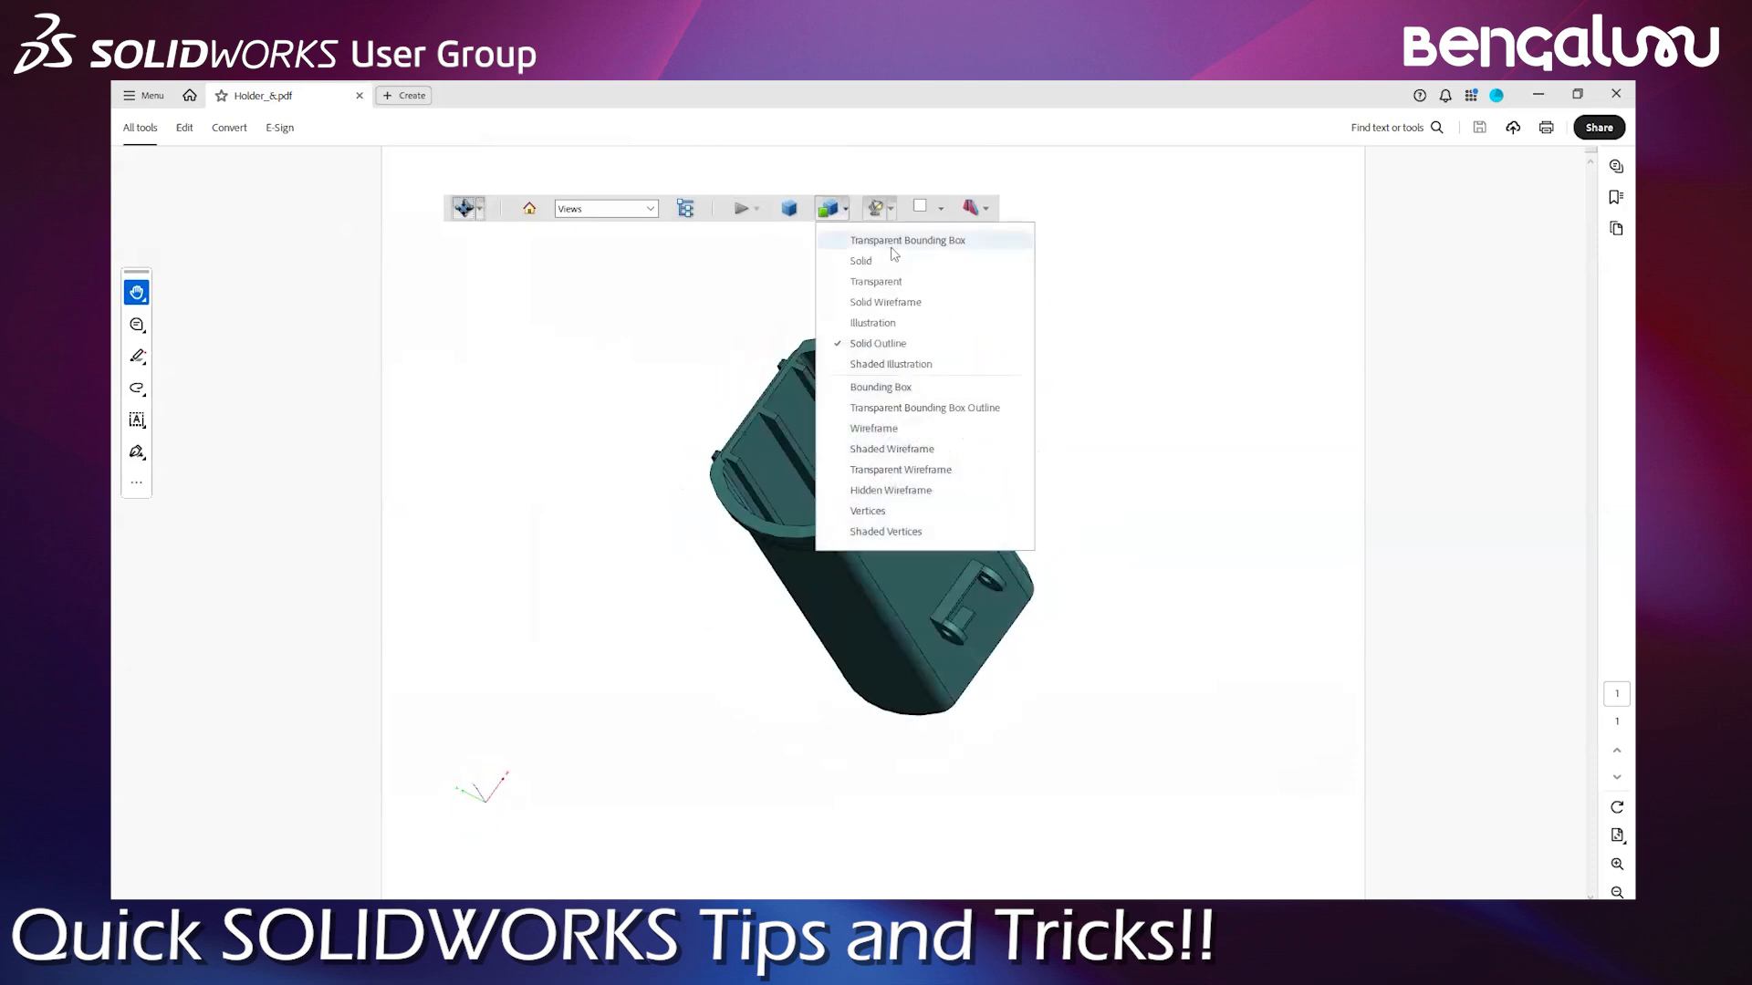
pyautogui.click(895, 240)
pyautogui.click(843, 213)
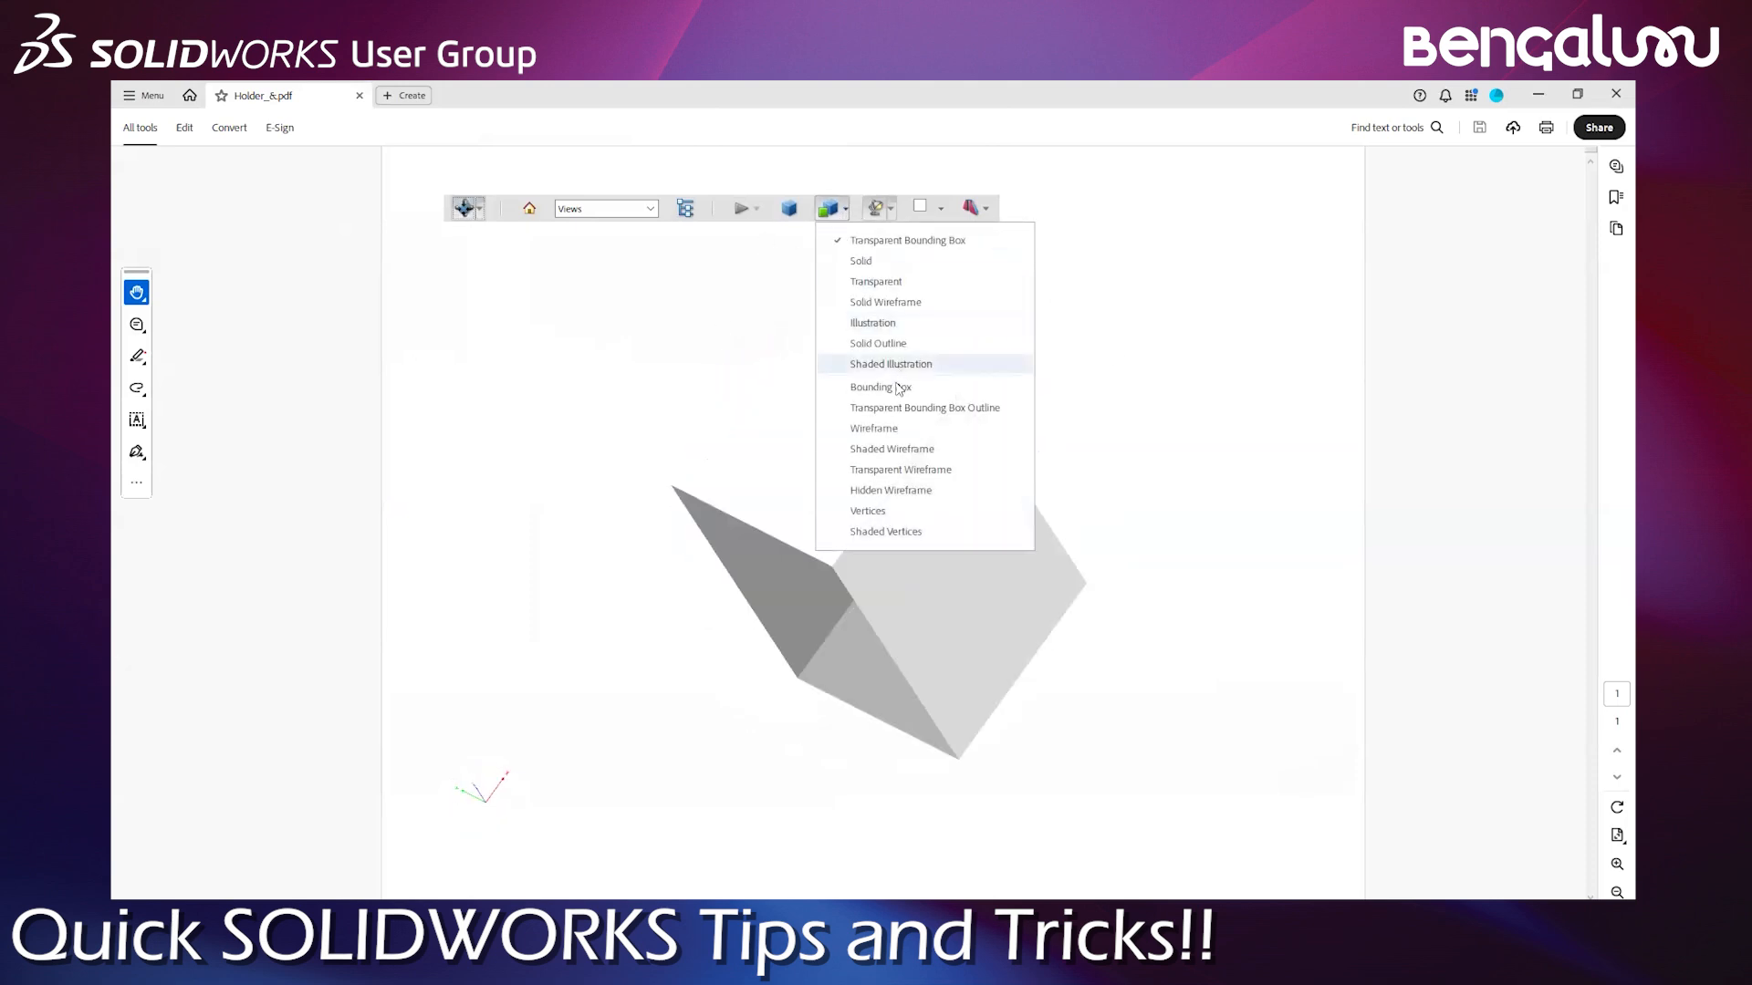
pyautogui.click(876, 428)
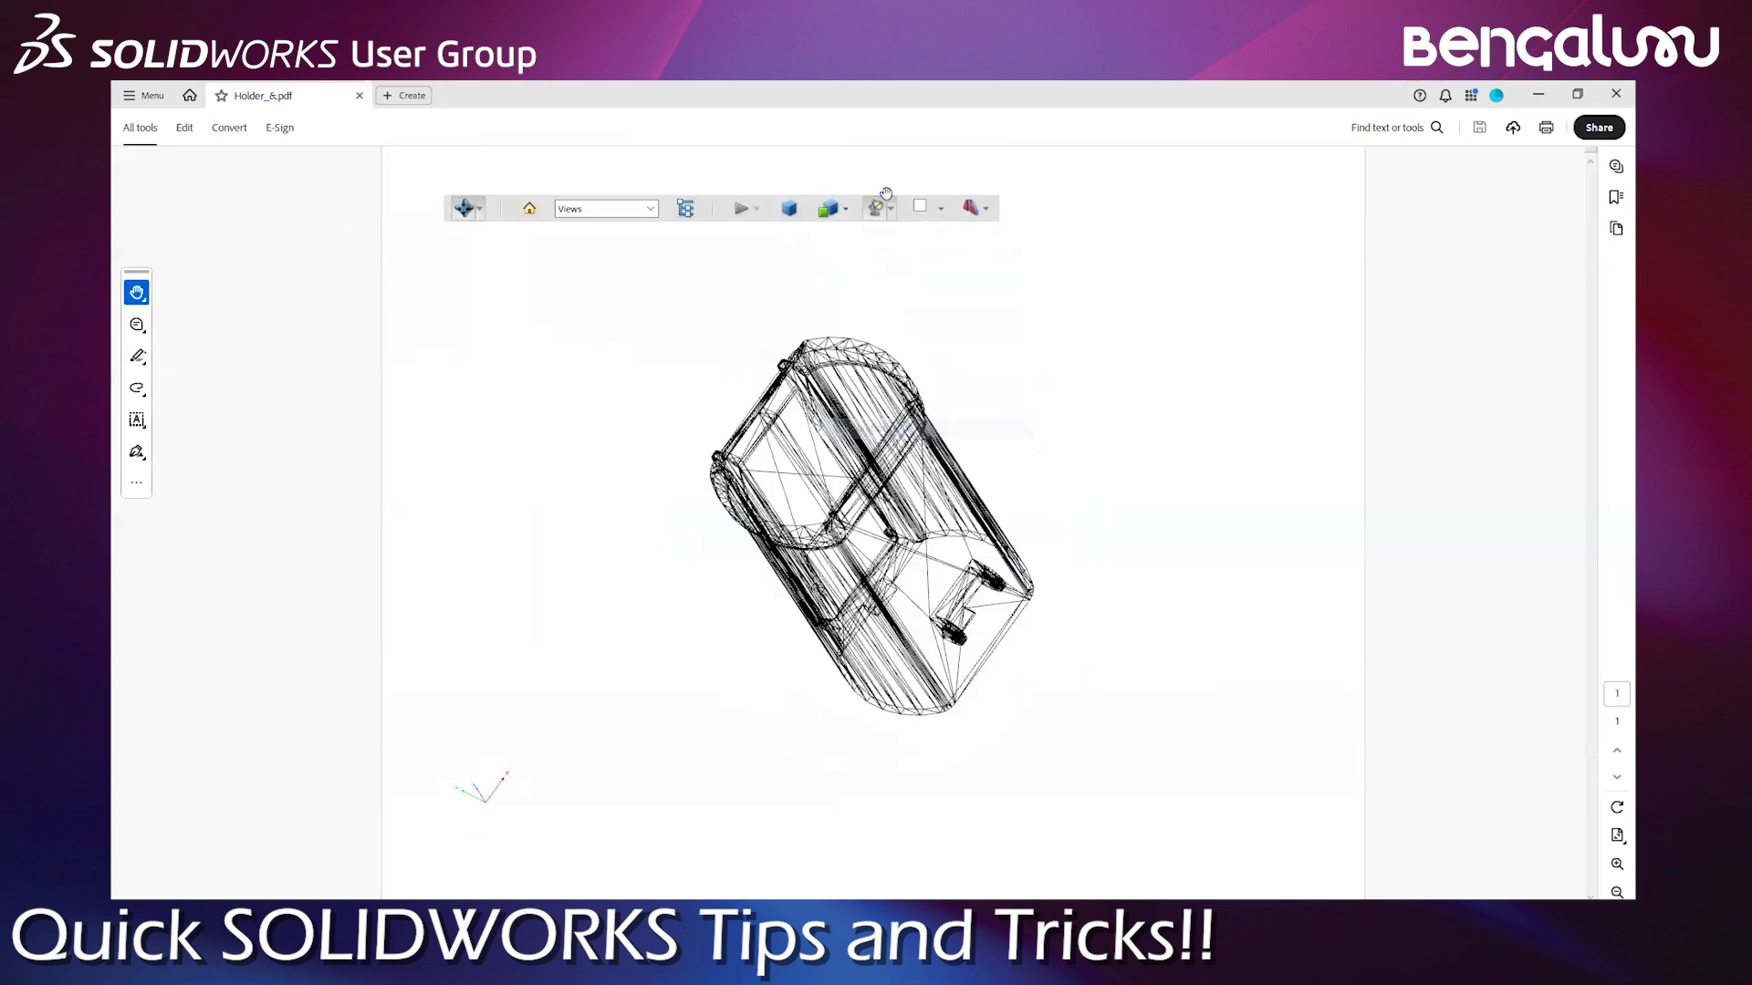
pyautogui.click(845, 212)
pyautogui.click(878, 464)
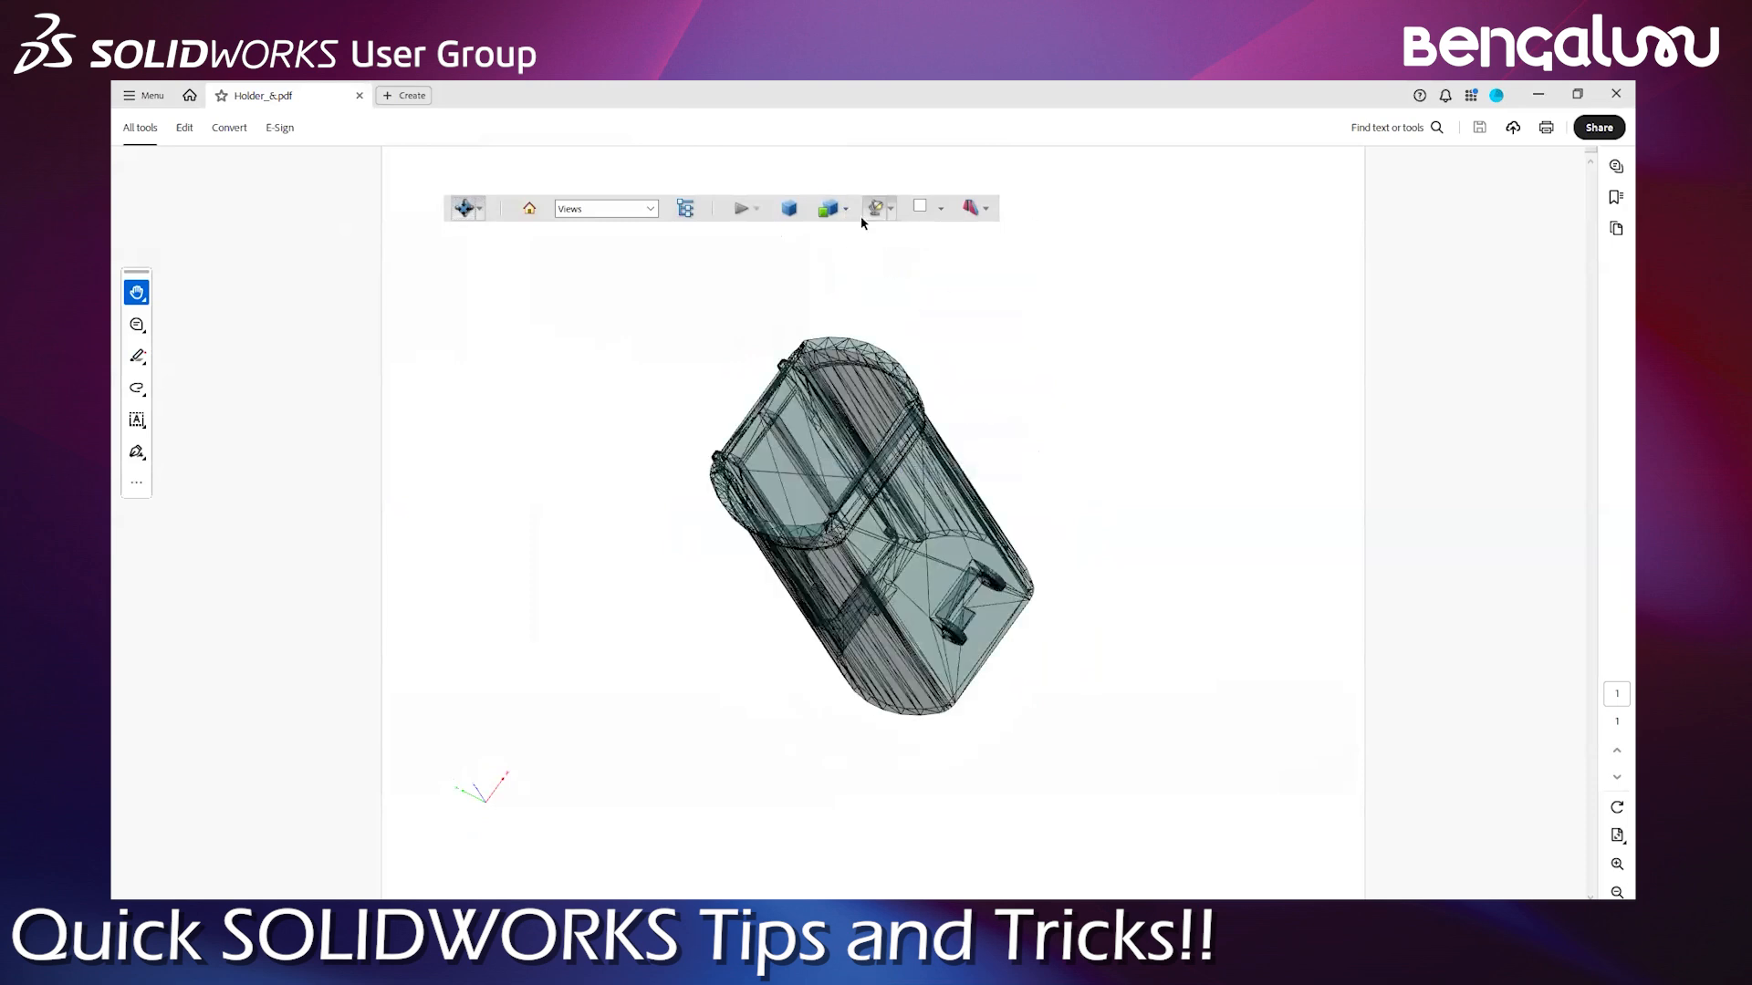
pyautogui.click(847, 213)
pyautogui.click(876, 490)
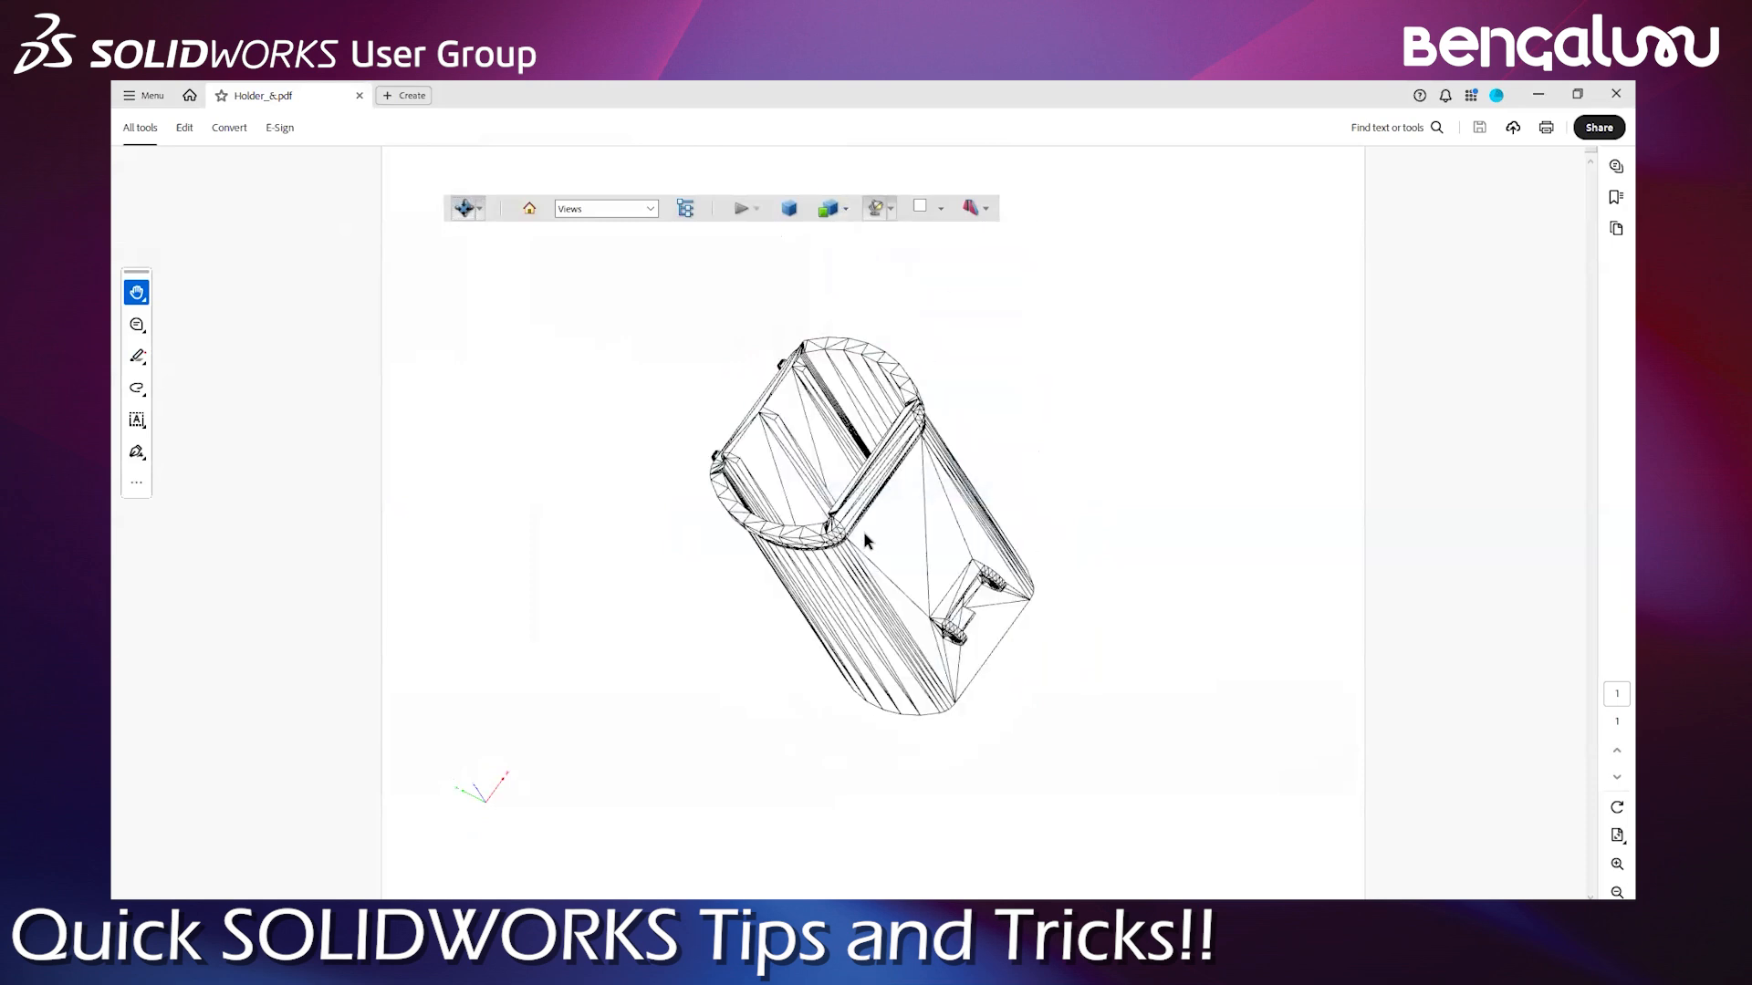
# Preview the holder in the Vertices and Shaded Vertices render modes
pyautogui.click(847, 210)
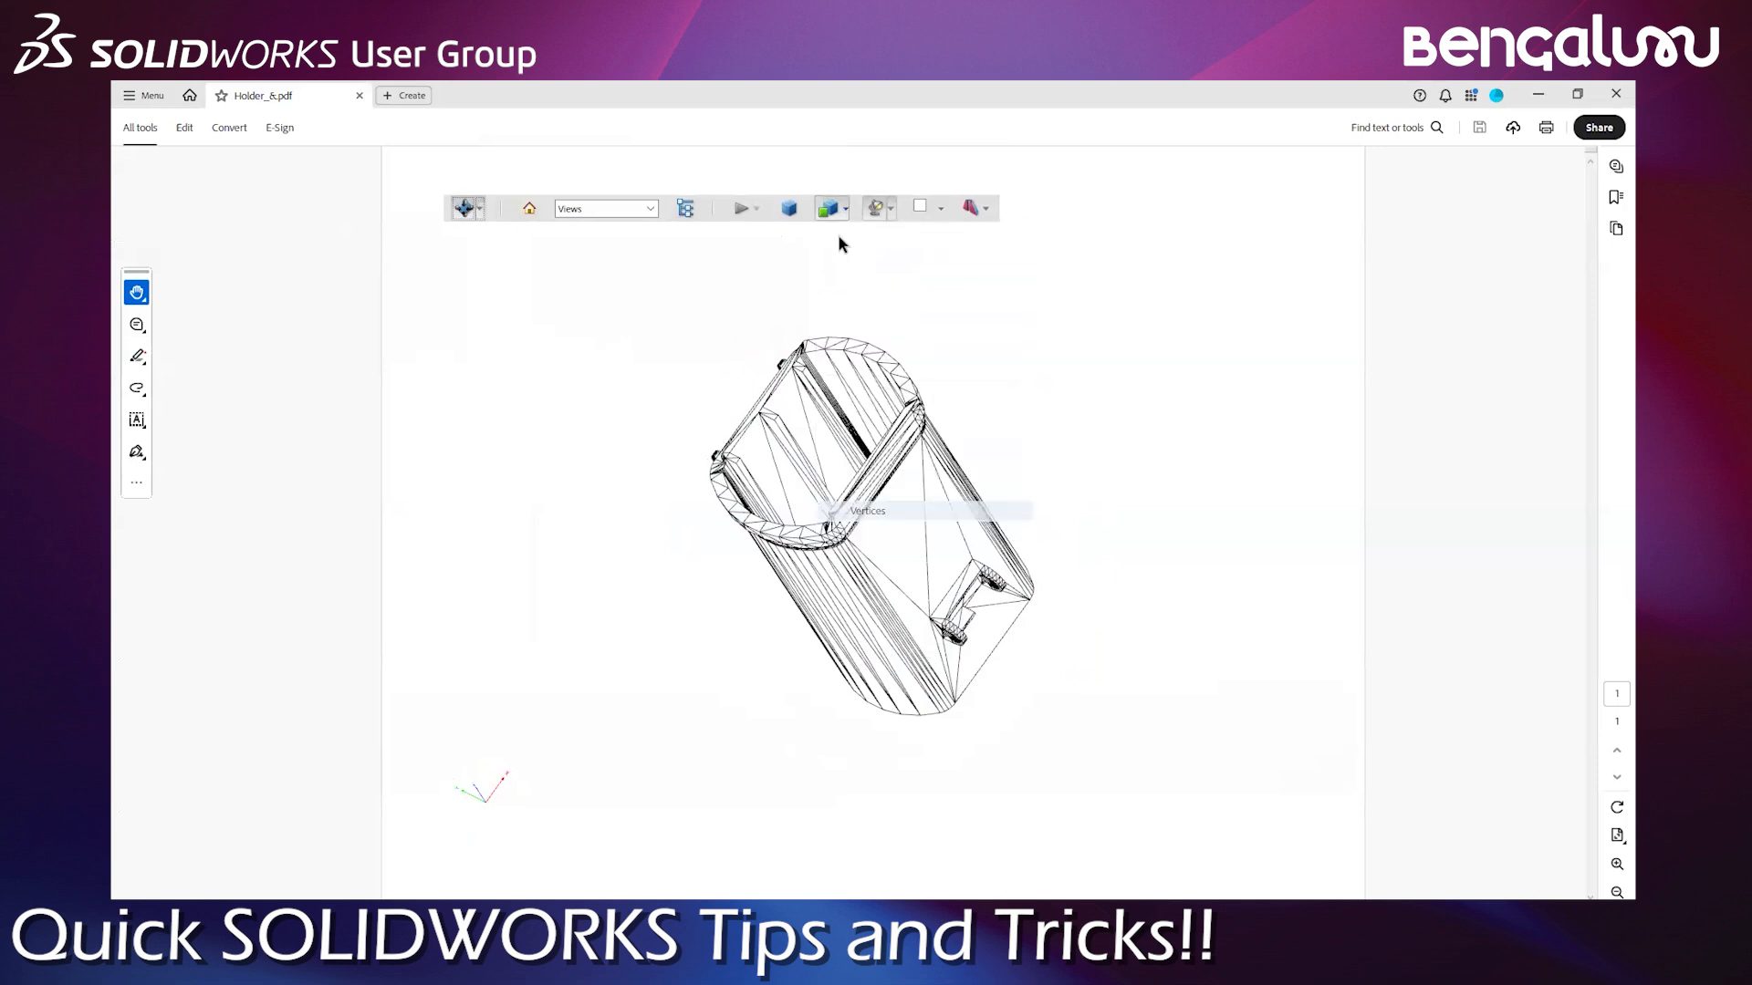
pyautogui.click(868, 511)
pyautogui.click(845, 209)
pyautogui.click(885, 531)
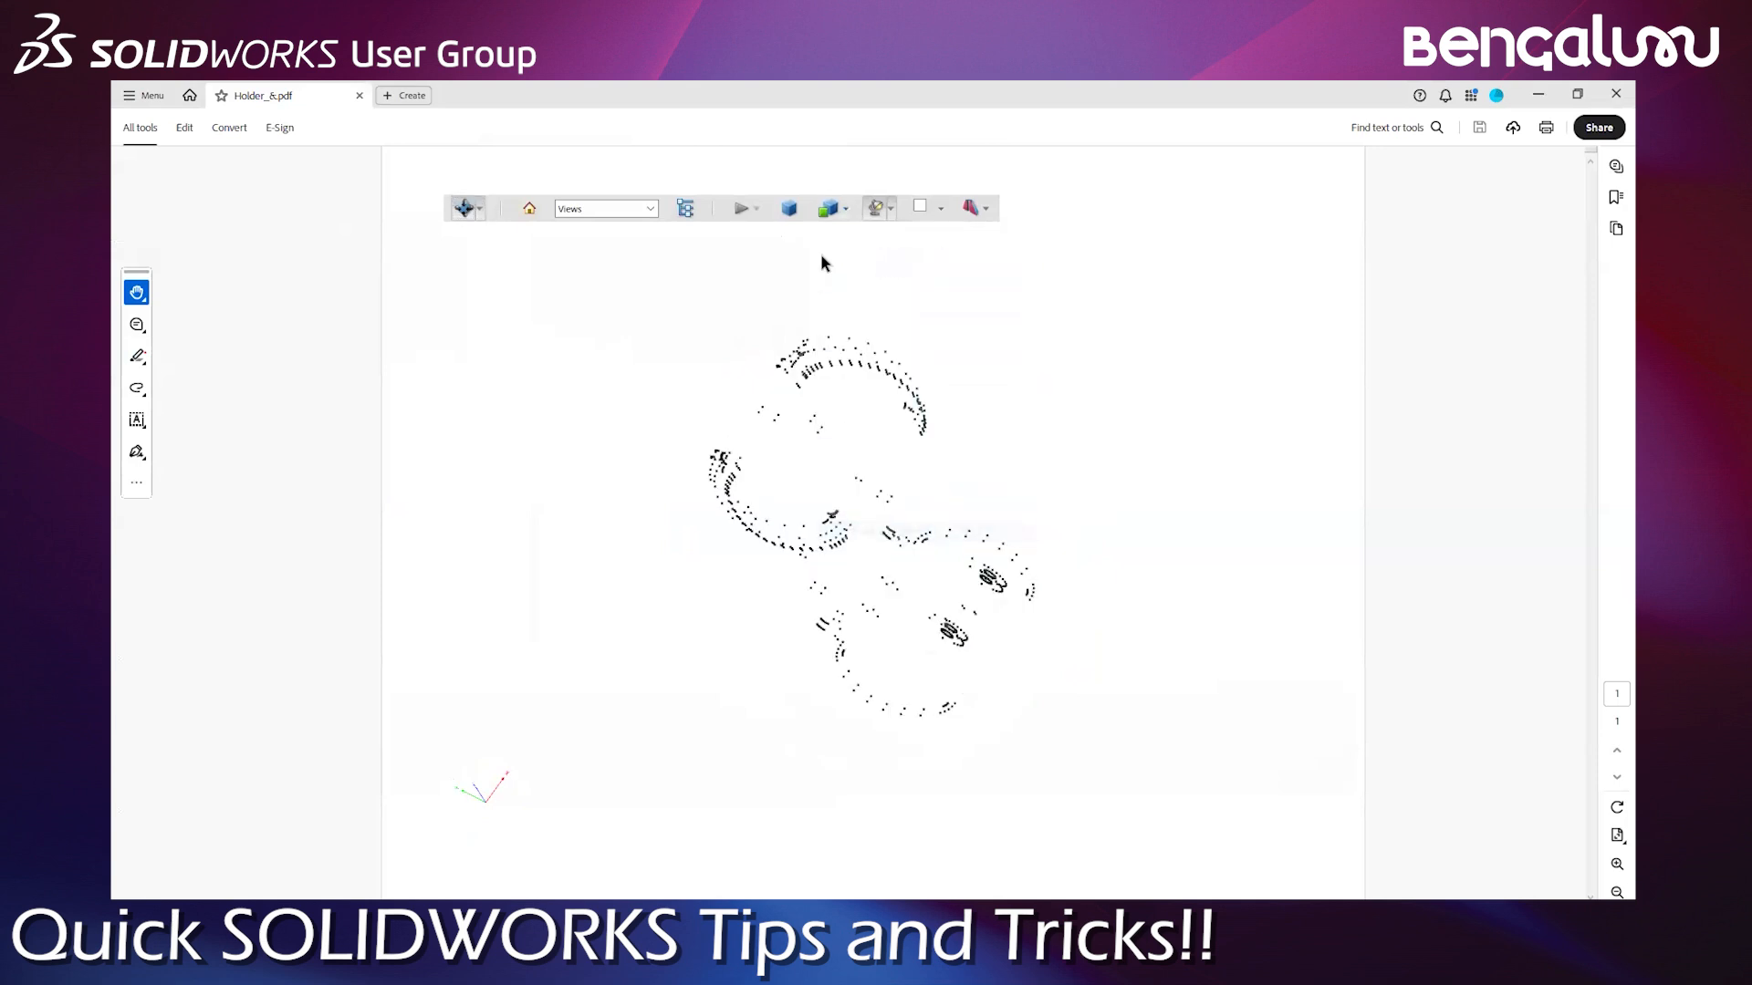
# Toggle the 3D model's projection and set its render mode to Solid
pyautogui.click(789, 210)
pyautogui.click(846, 209)
pyautogui.click(862, 261)
# Show a cross section of the holder in the 3D PDF and open the list of 3D navigation and measurement tools
pyautogui.moveTo(830, 506); pyautogui.dragTo(968, 219)
pyautogui.click(985, 207)
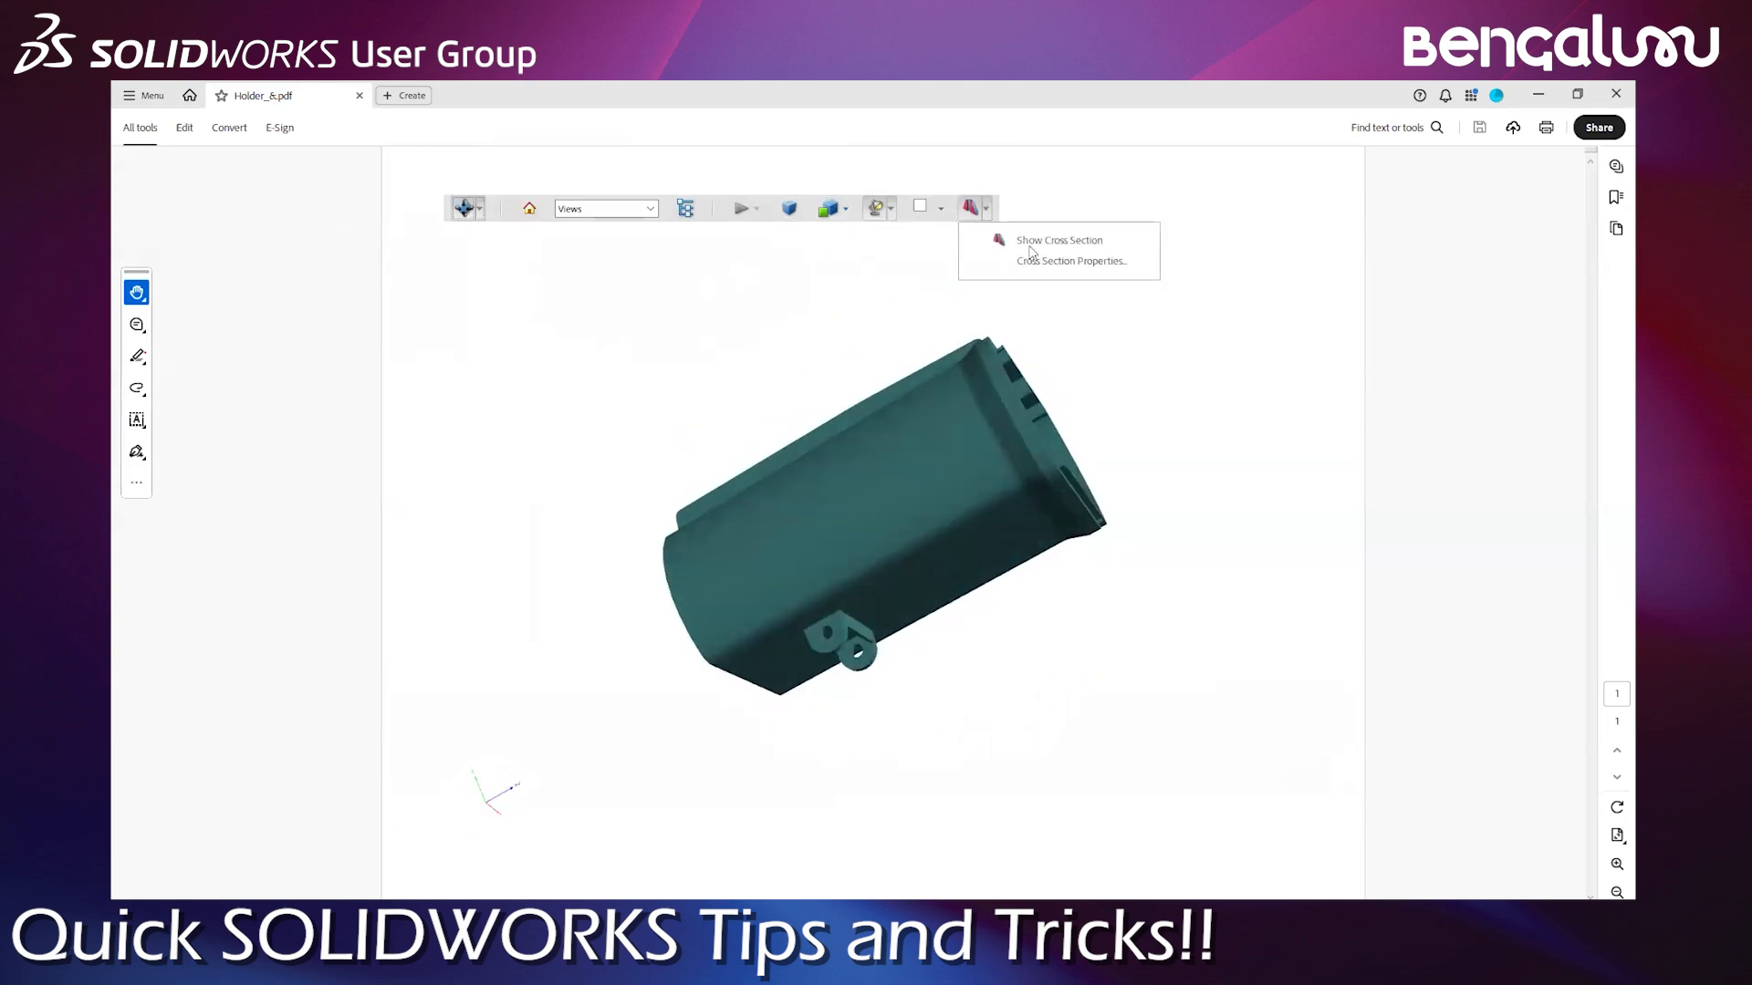
pyautogui.click(1030, 240)
pyautogui.moveTo(873, 604); pyautogui.dragTo(490, 339)
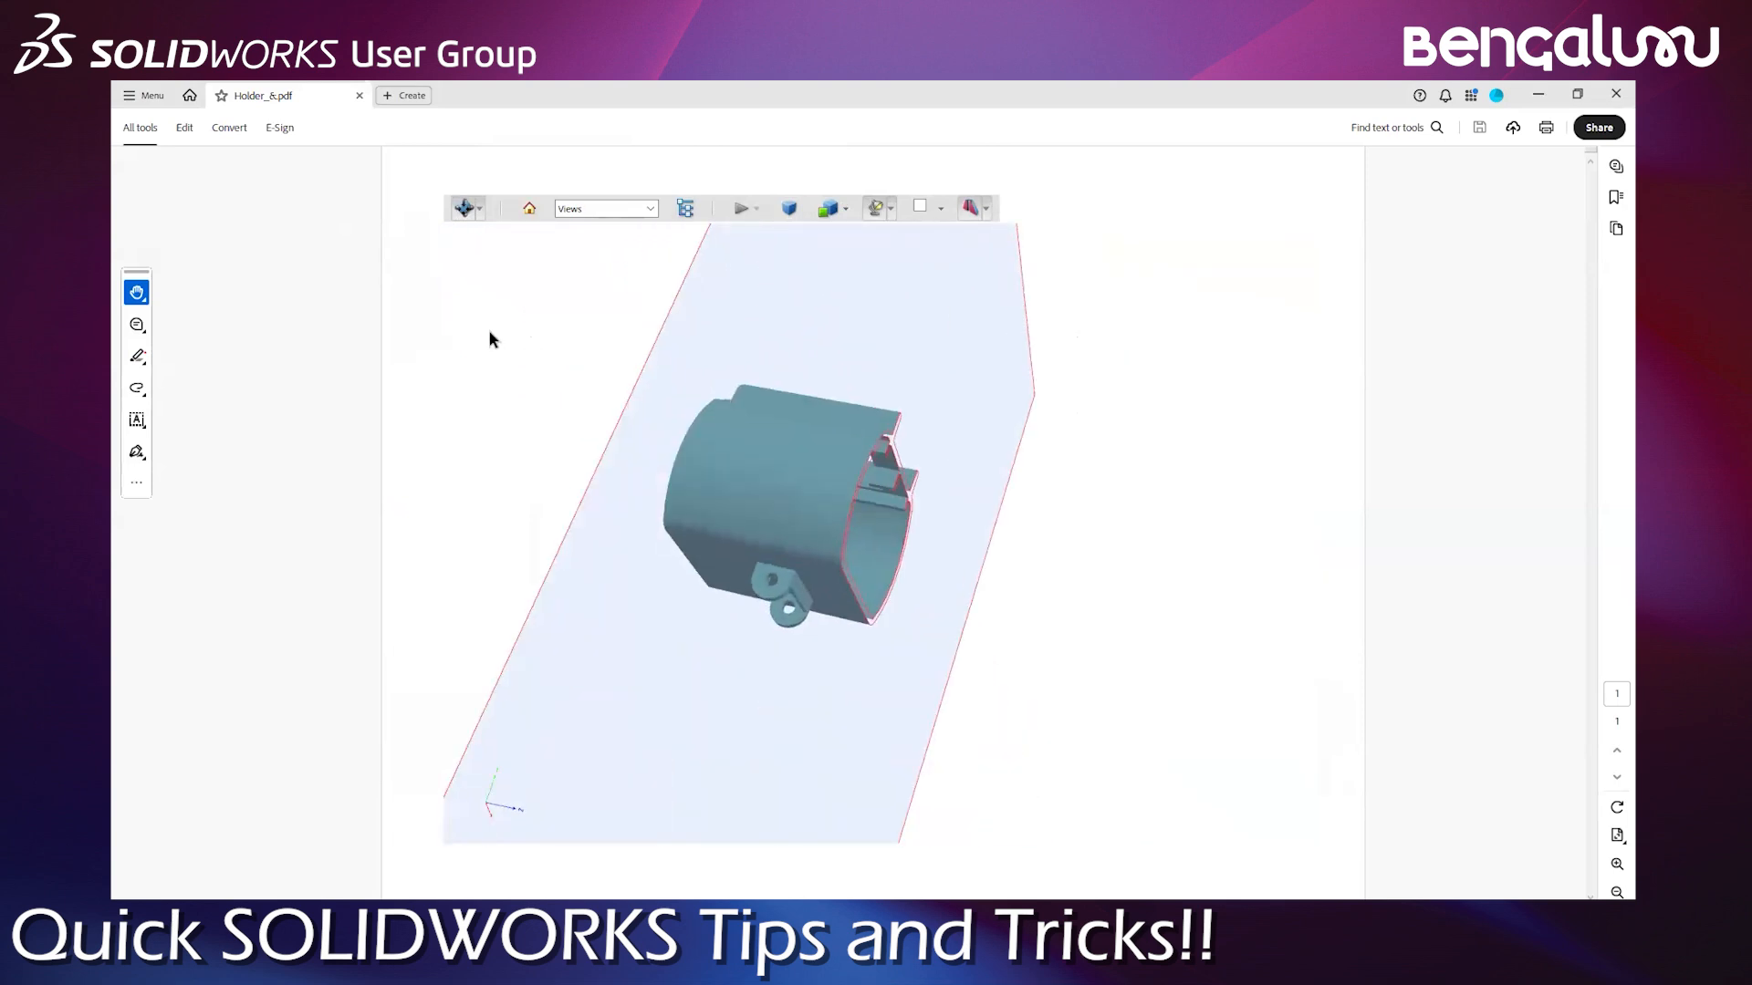
pyautogui.click(480, 210)
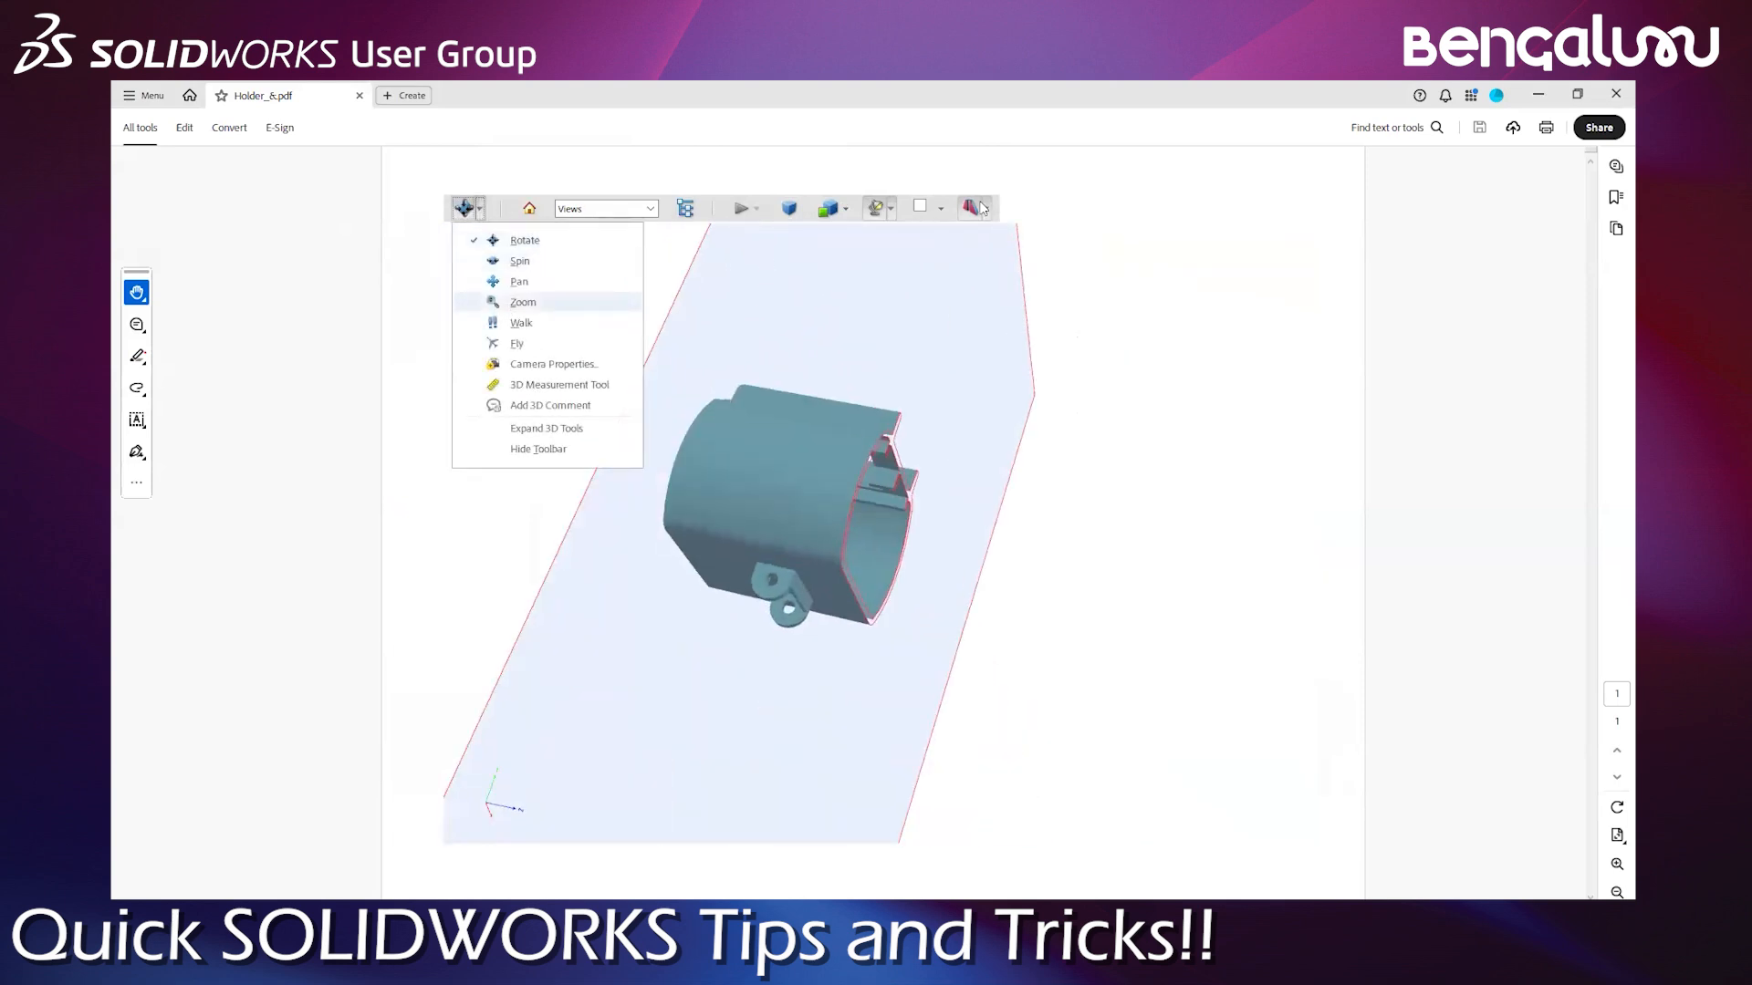
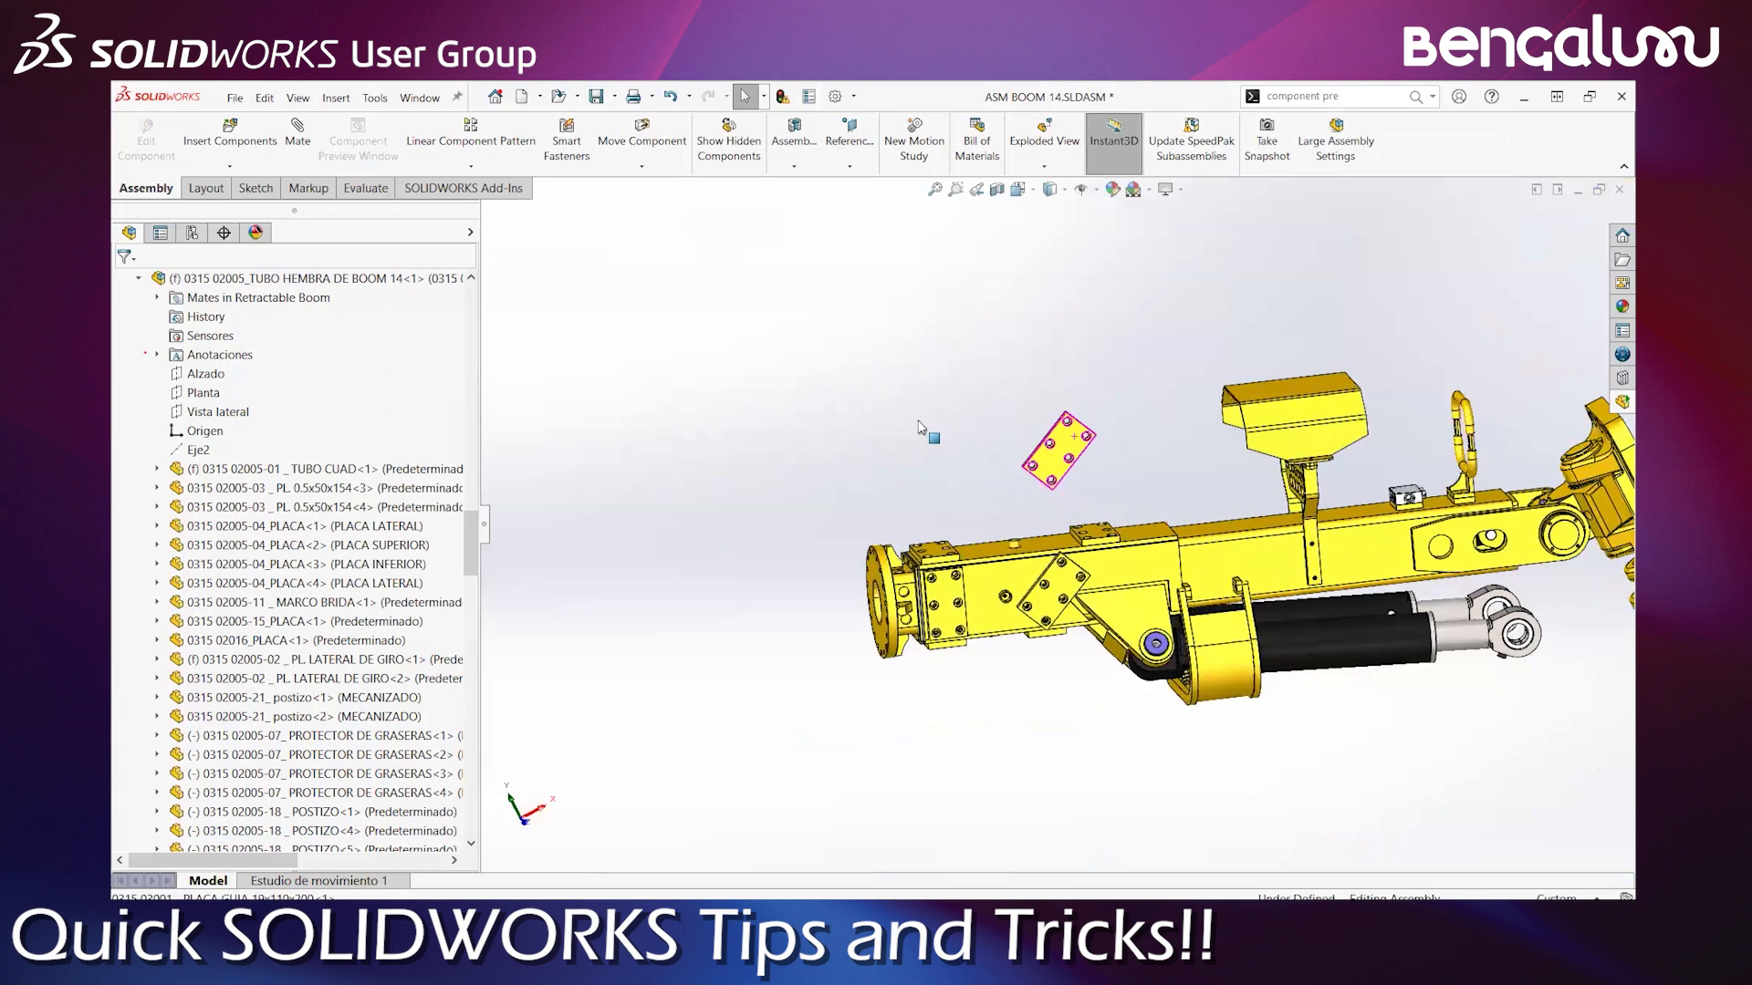
# Examine the loose guide plate and the plates mounted on the retractable boom's square tube
pyautogui.scroll(-4, 921, 427)
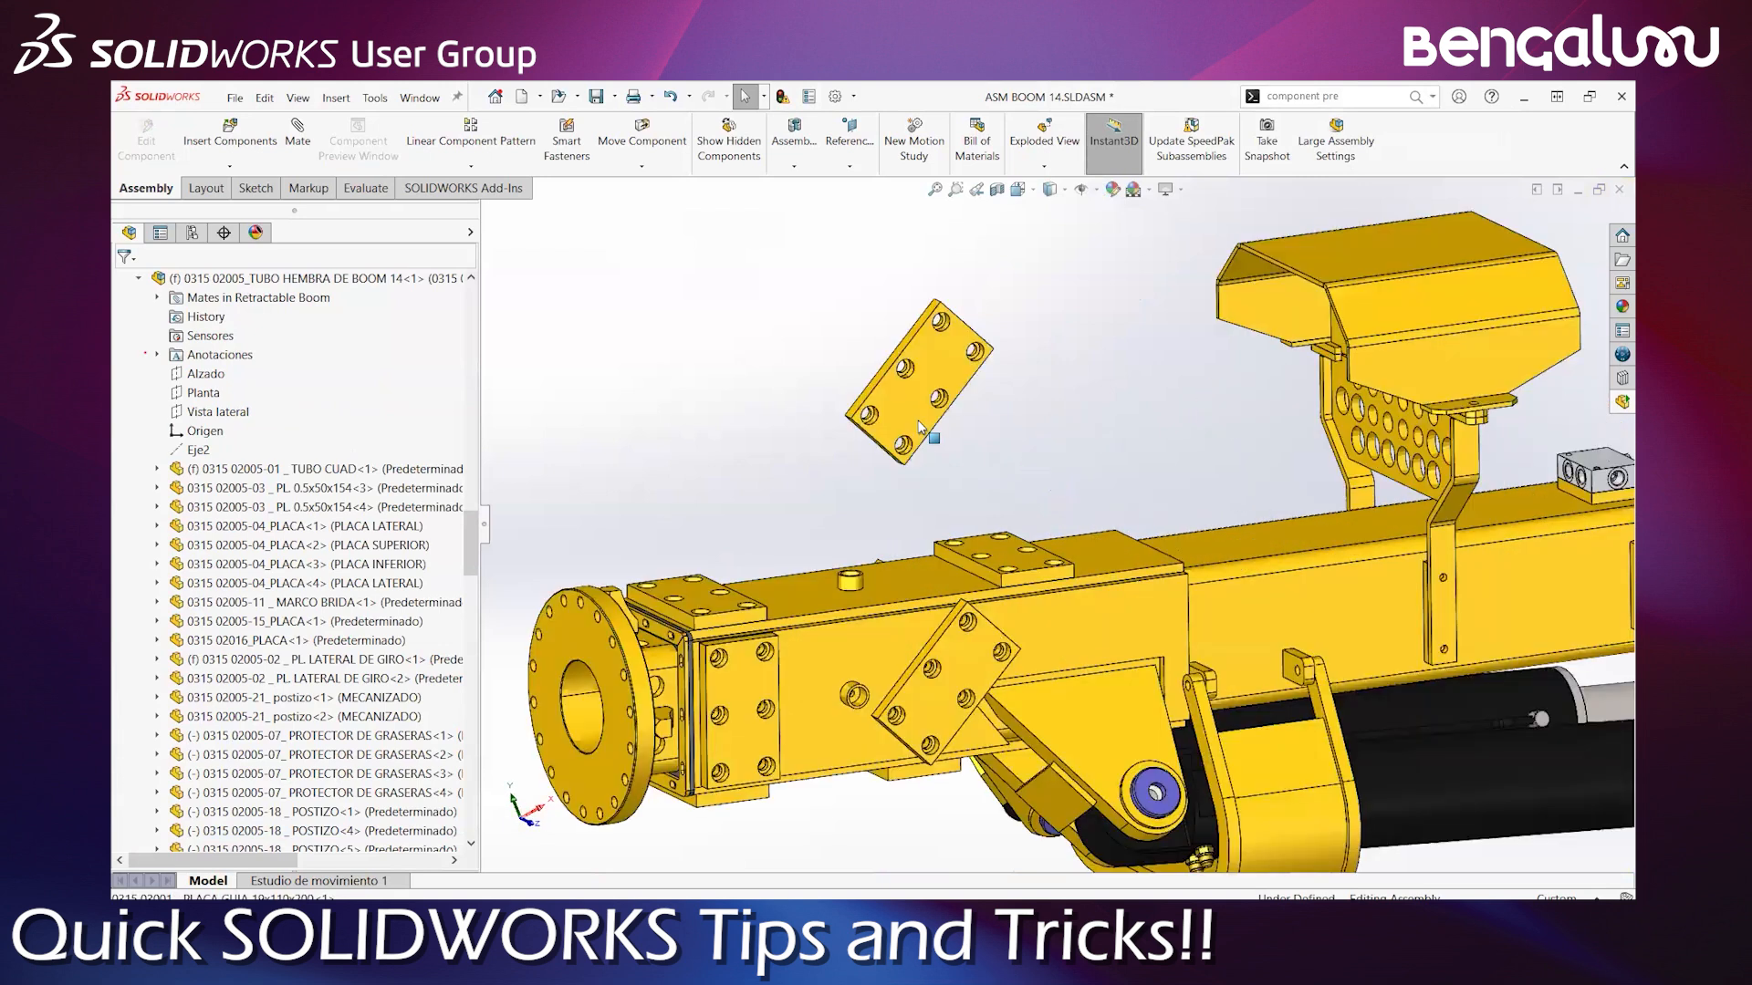
pyautogui.scroll(-2, 921, 427)
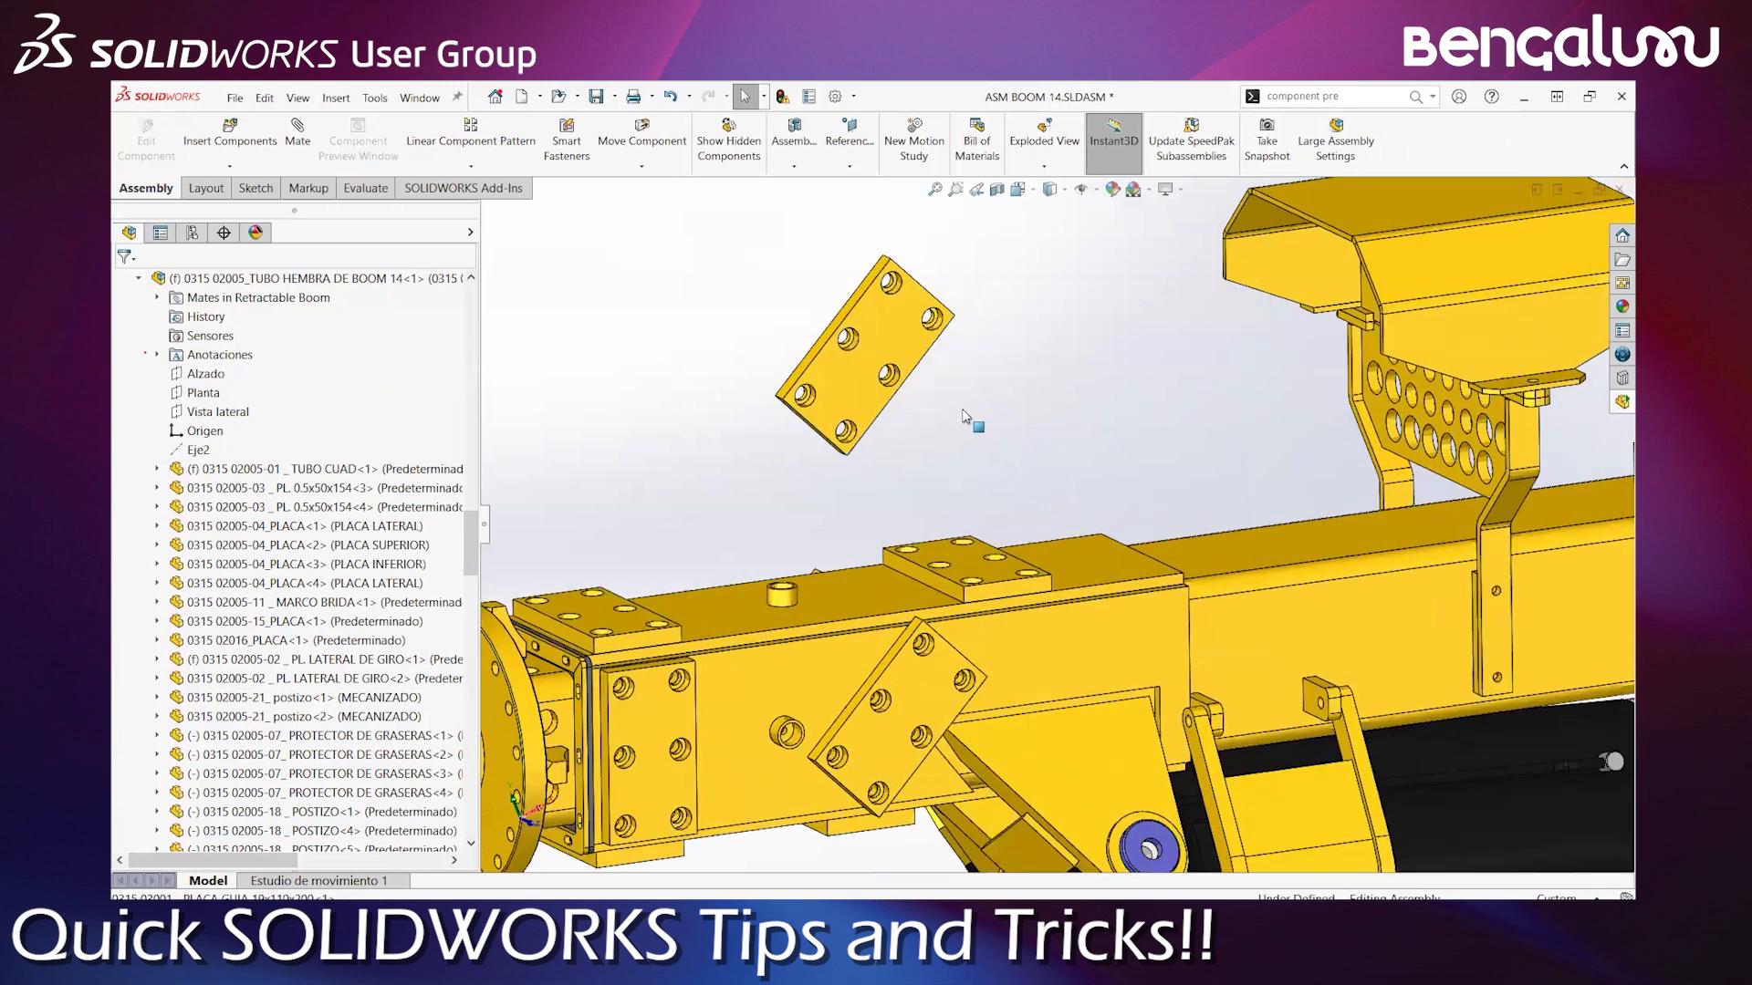
pyautogui.rightClick(912, 429)
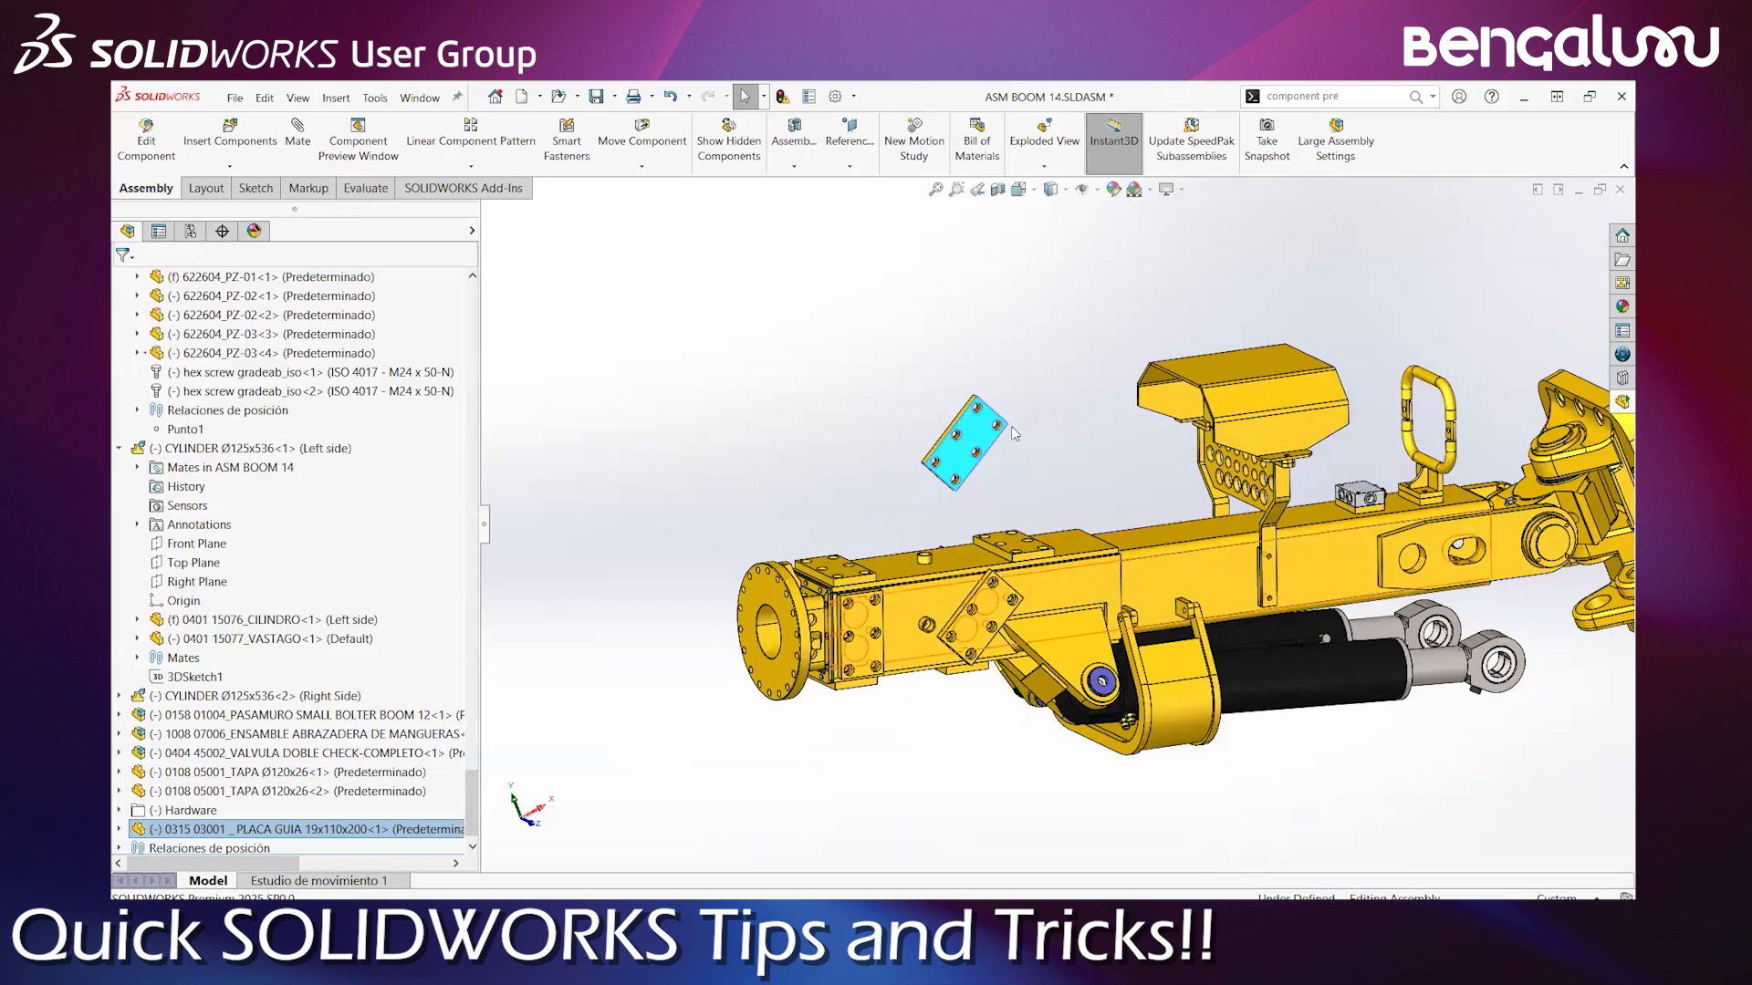
pyautogui.click(586, 804)
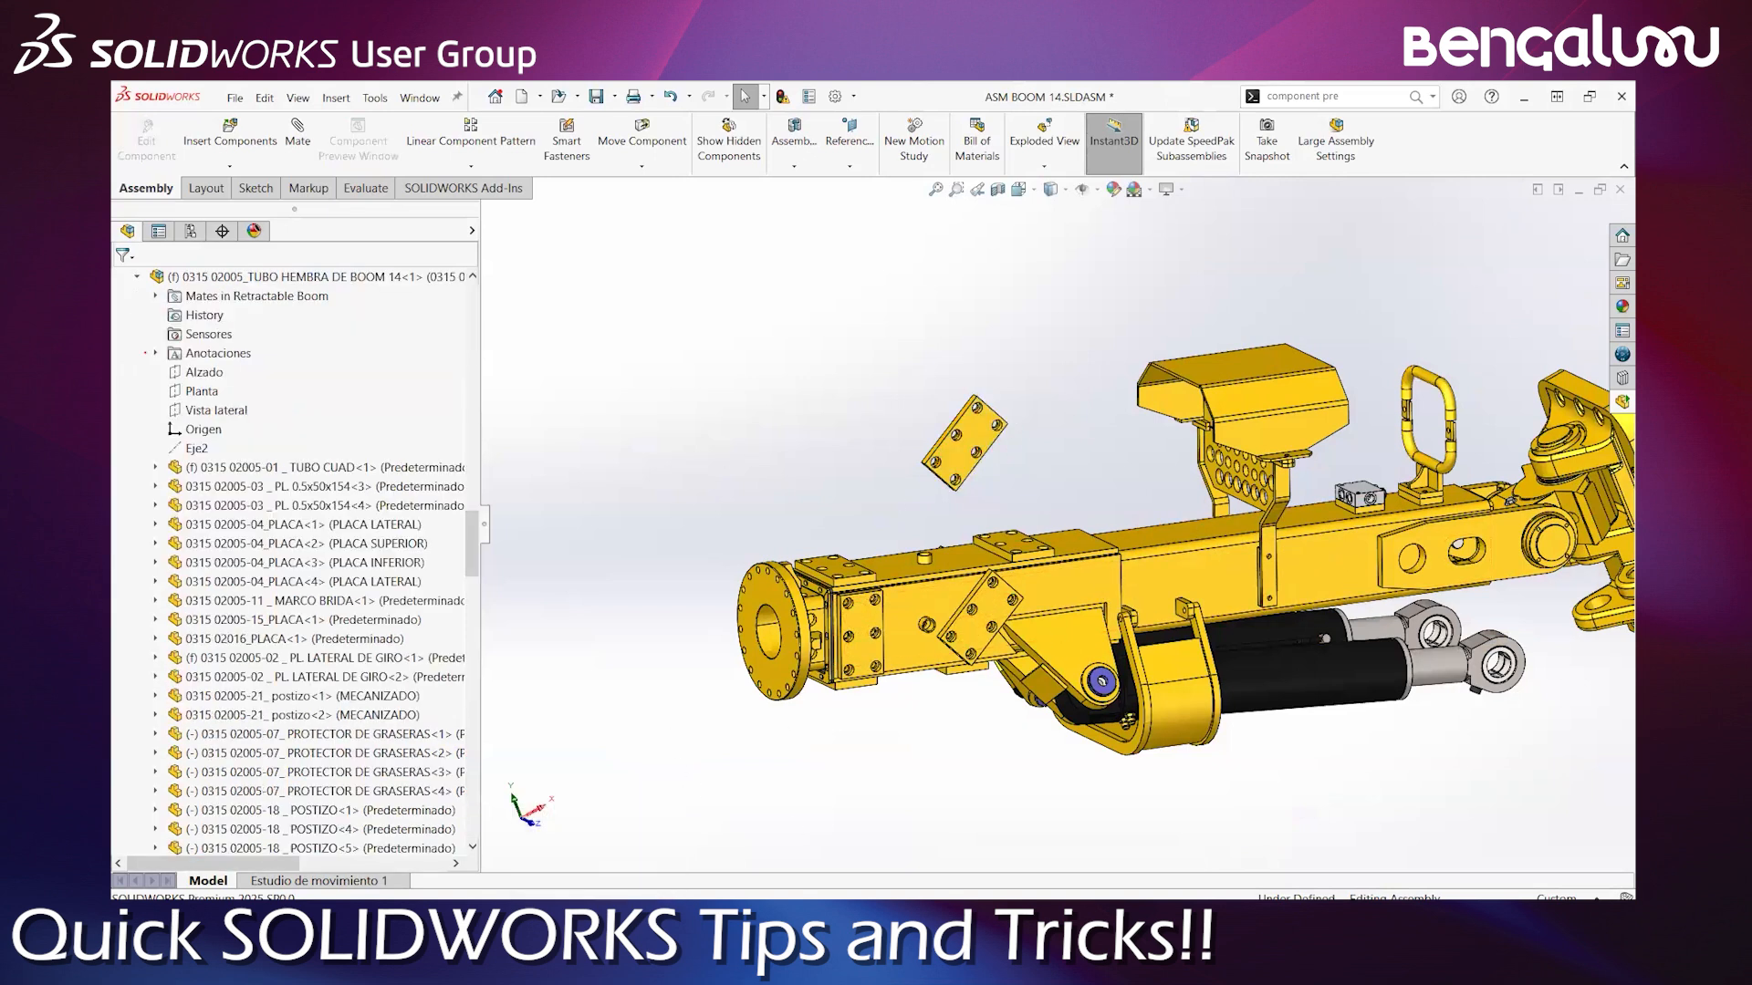
pyautogui.scroll(-3, 939, 704)
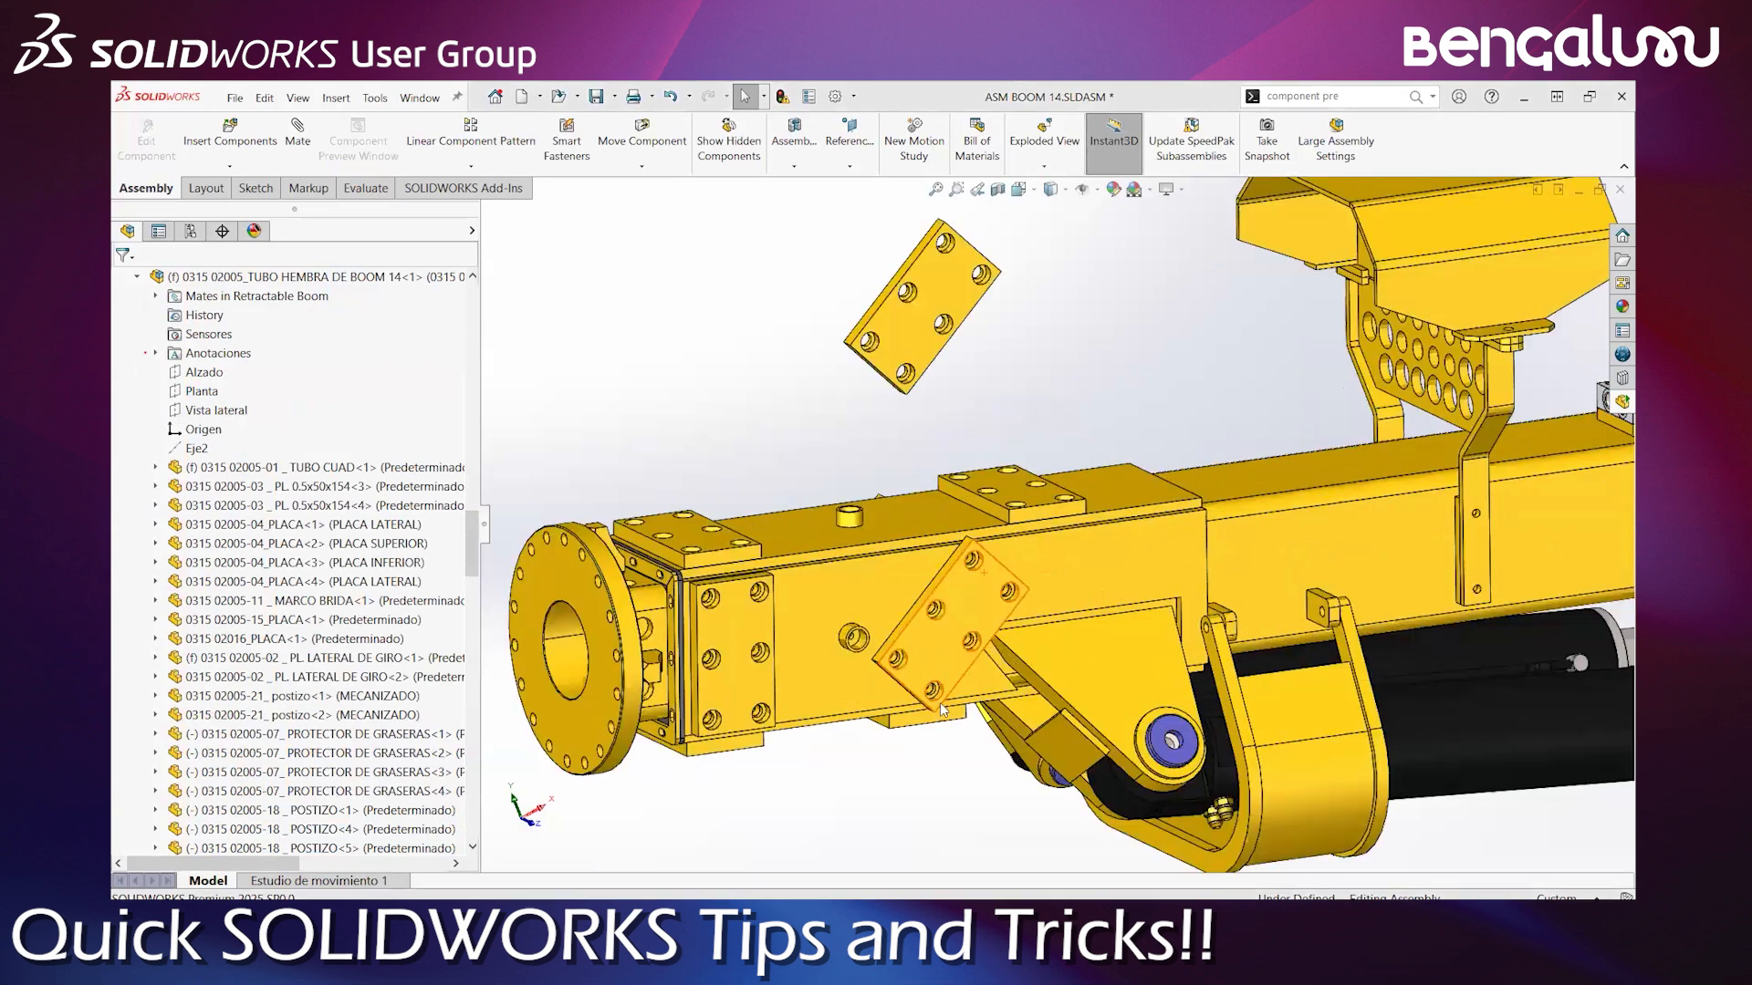
pyautogui.scroll(1, 945, 732)
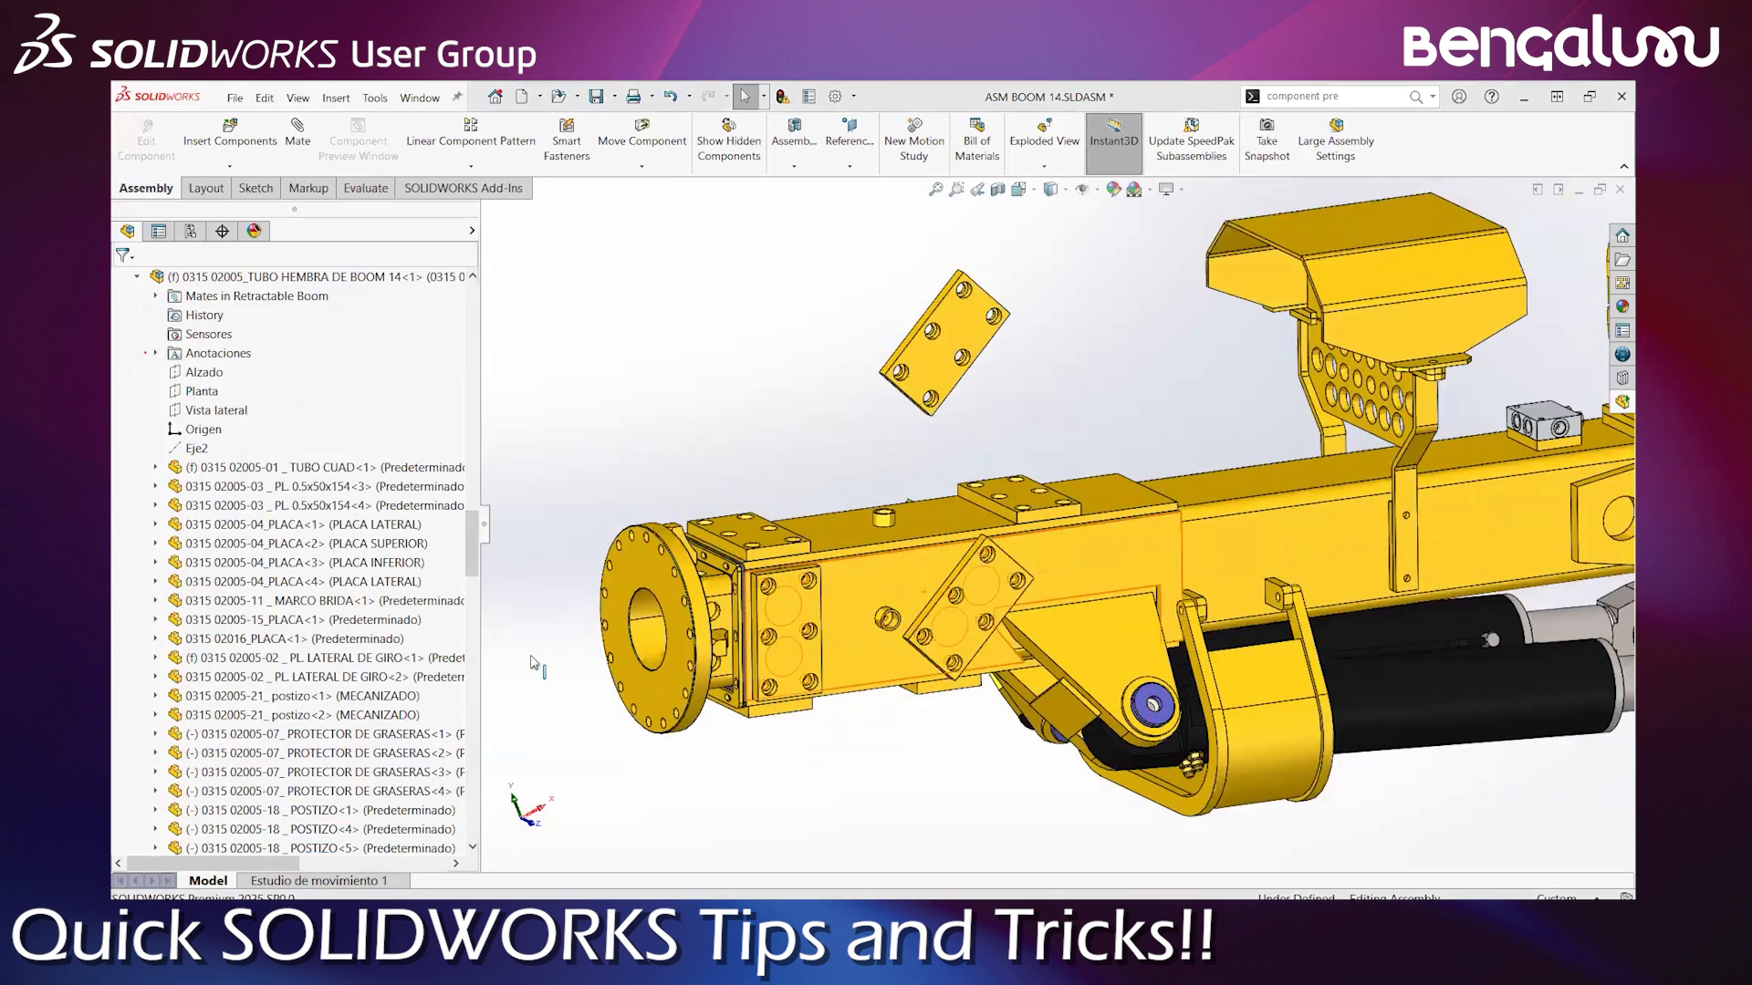
pyautogui.moveTo(872, 621); pyautogui.dragTo(963, 679, button='middle')
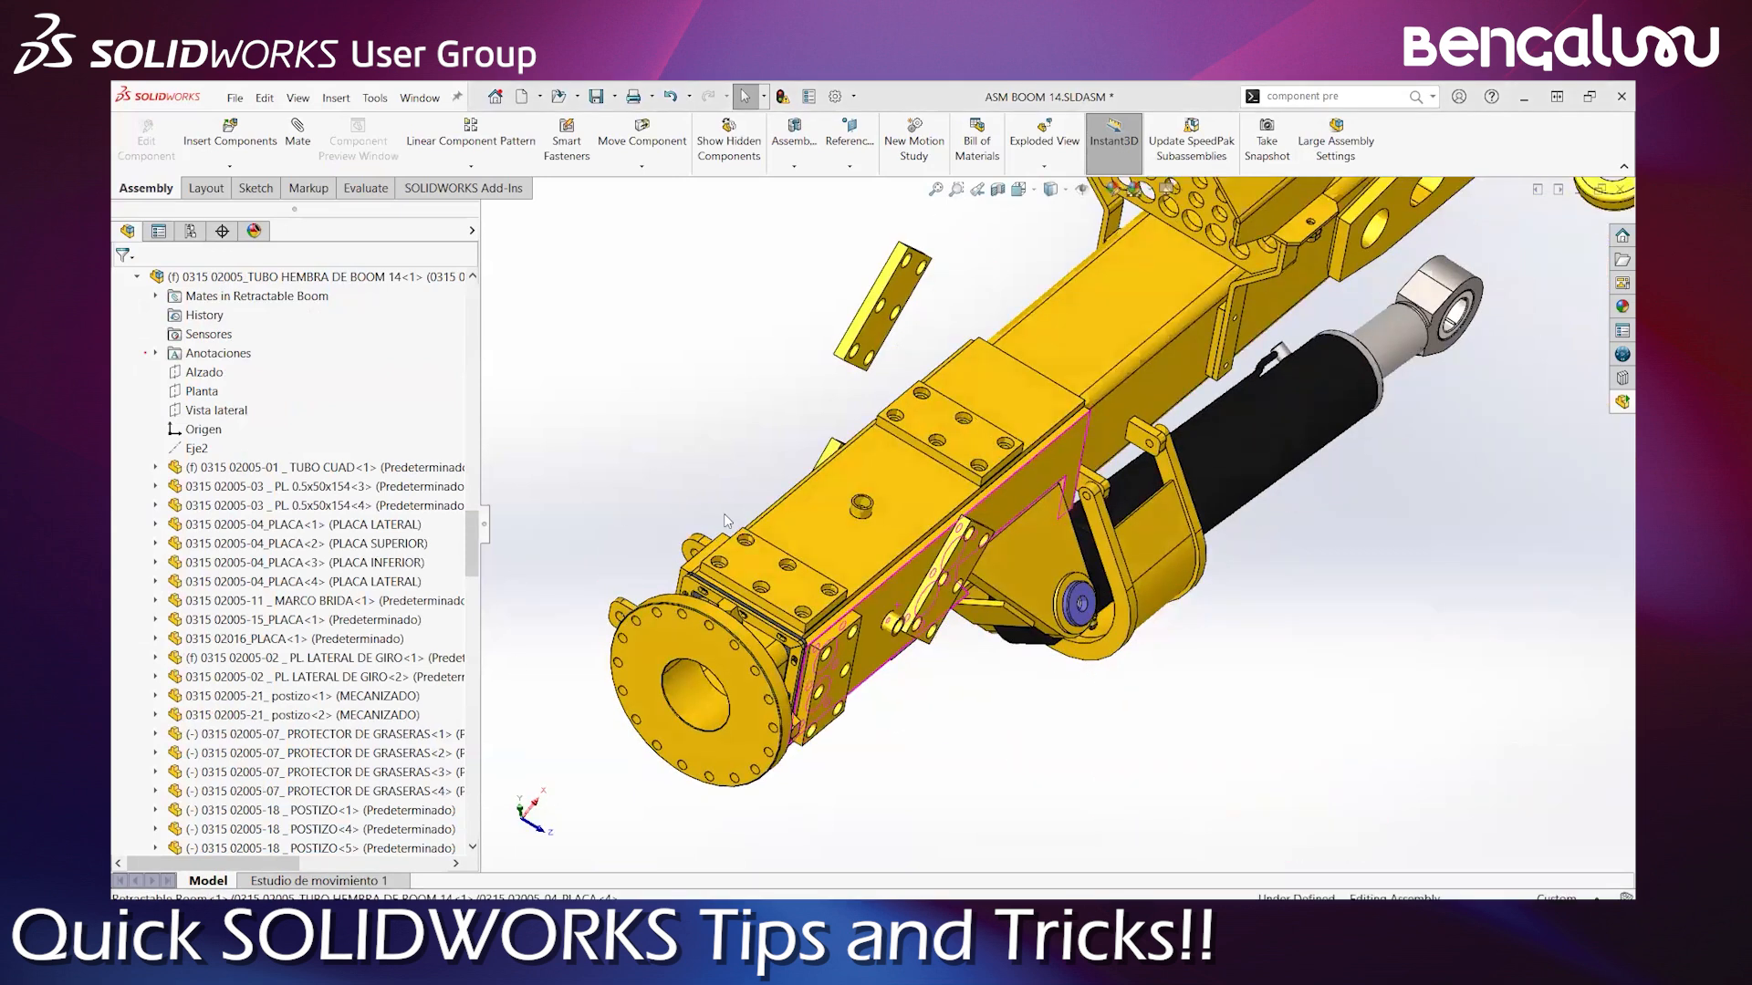
pyautogui.scroll(5, 725, 522)
# Open Wrist Watch Assembly.SLDASM and show the whole watch, including its dial and straps
pyautogui.hotkey('ctrl', 'F2')
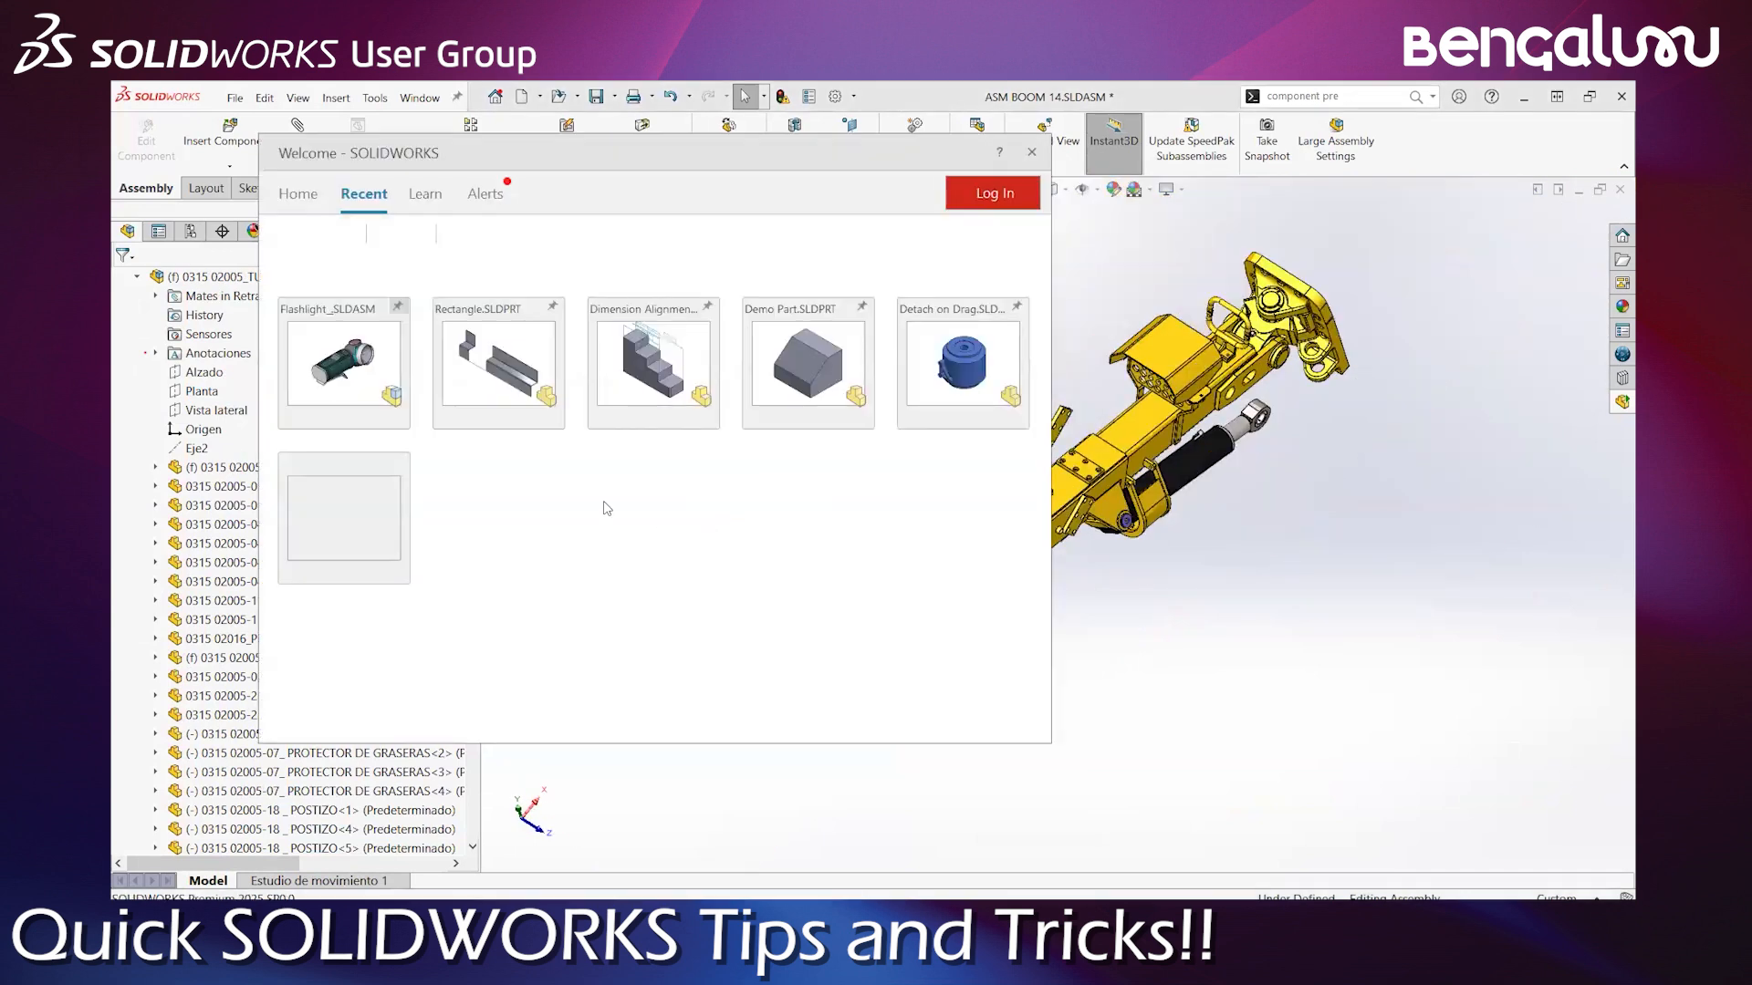
pyautogui.press('Escape')
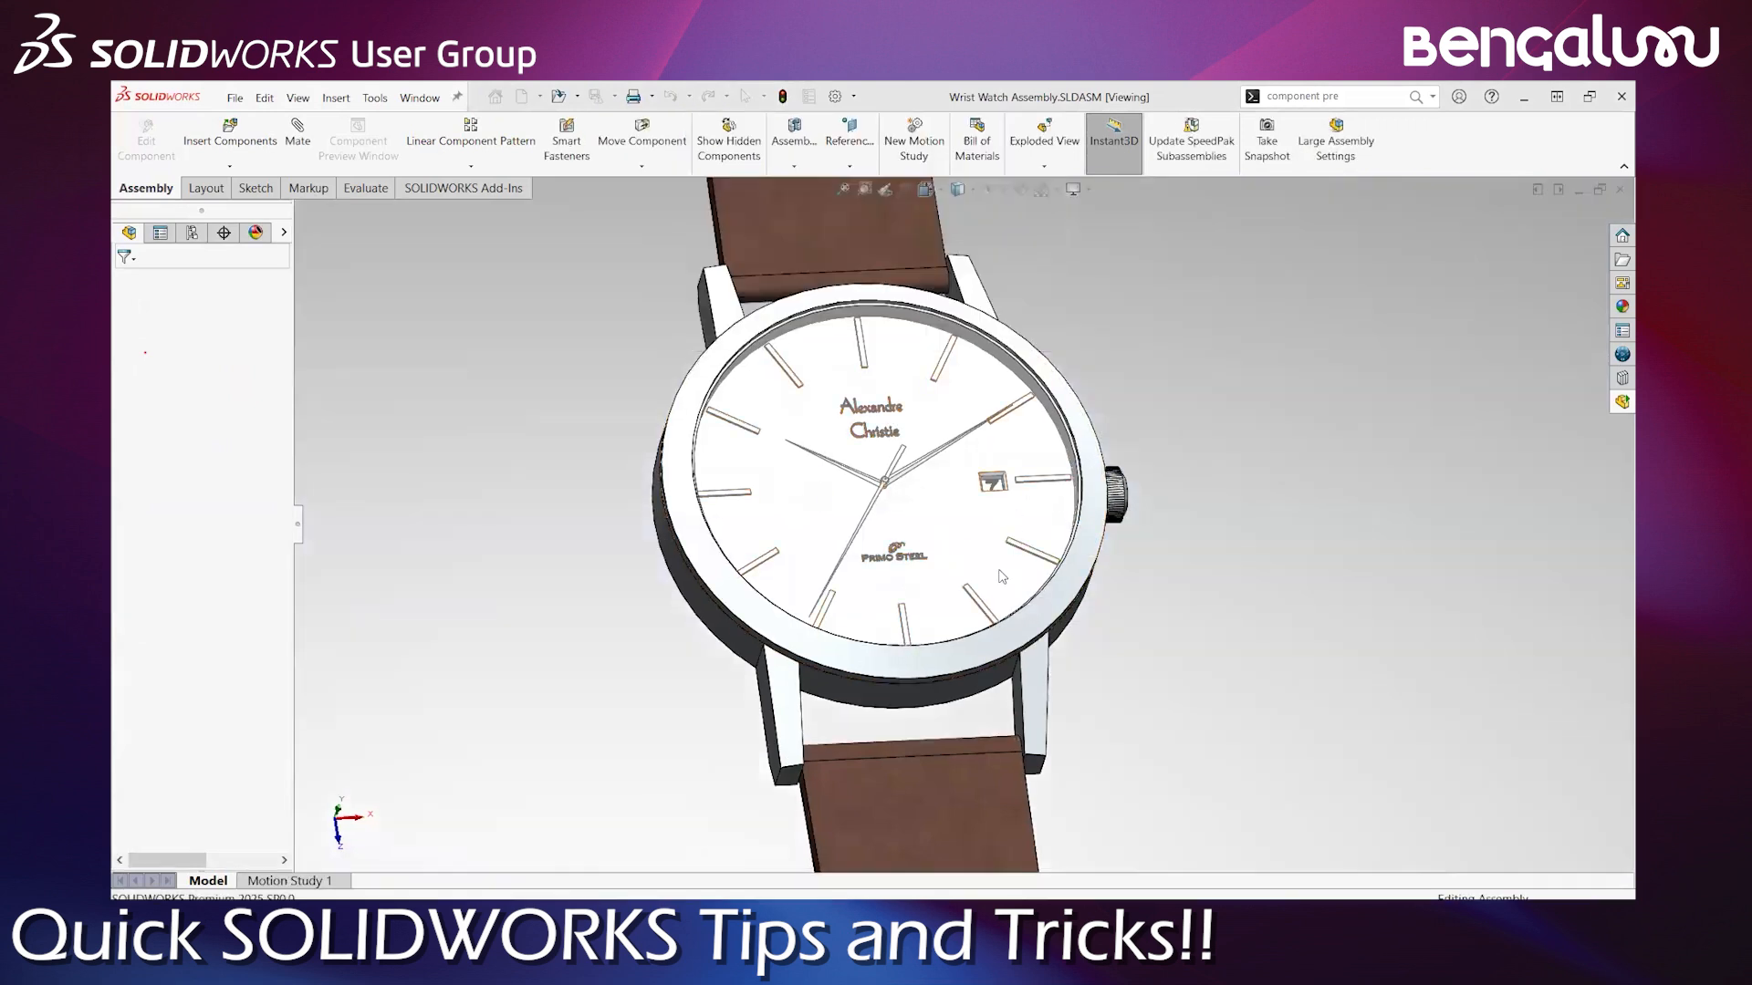
pyautogui.scroll(3, 1000, 578)
pyautogui.moveTo(1100, 614); pyautogui.dragTo(1093, 543, button='middle')
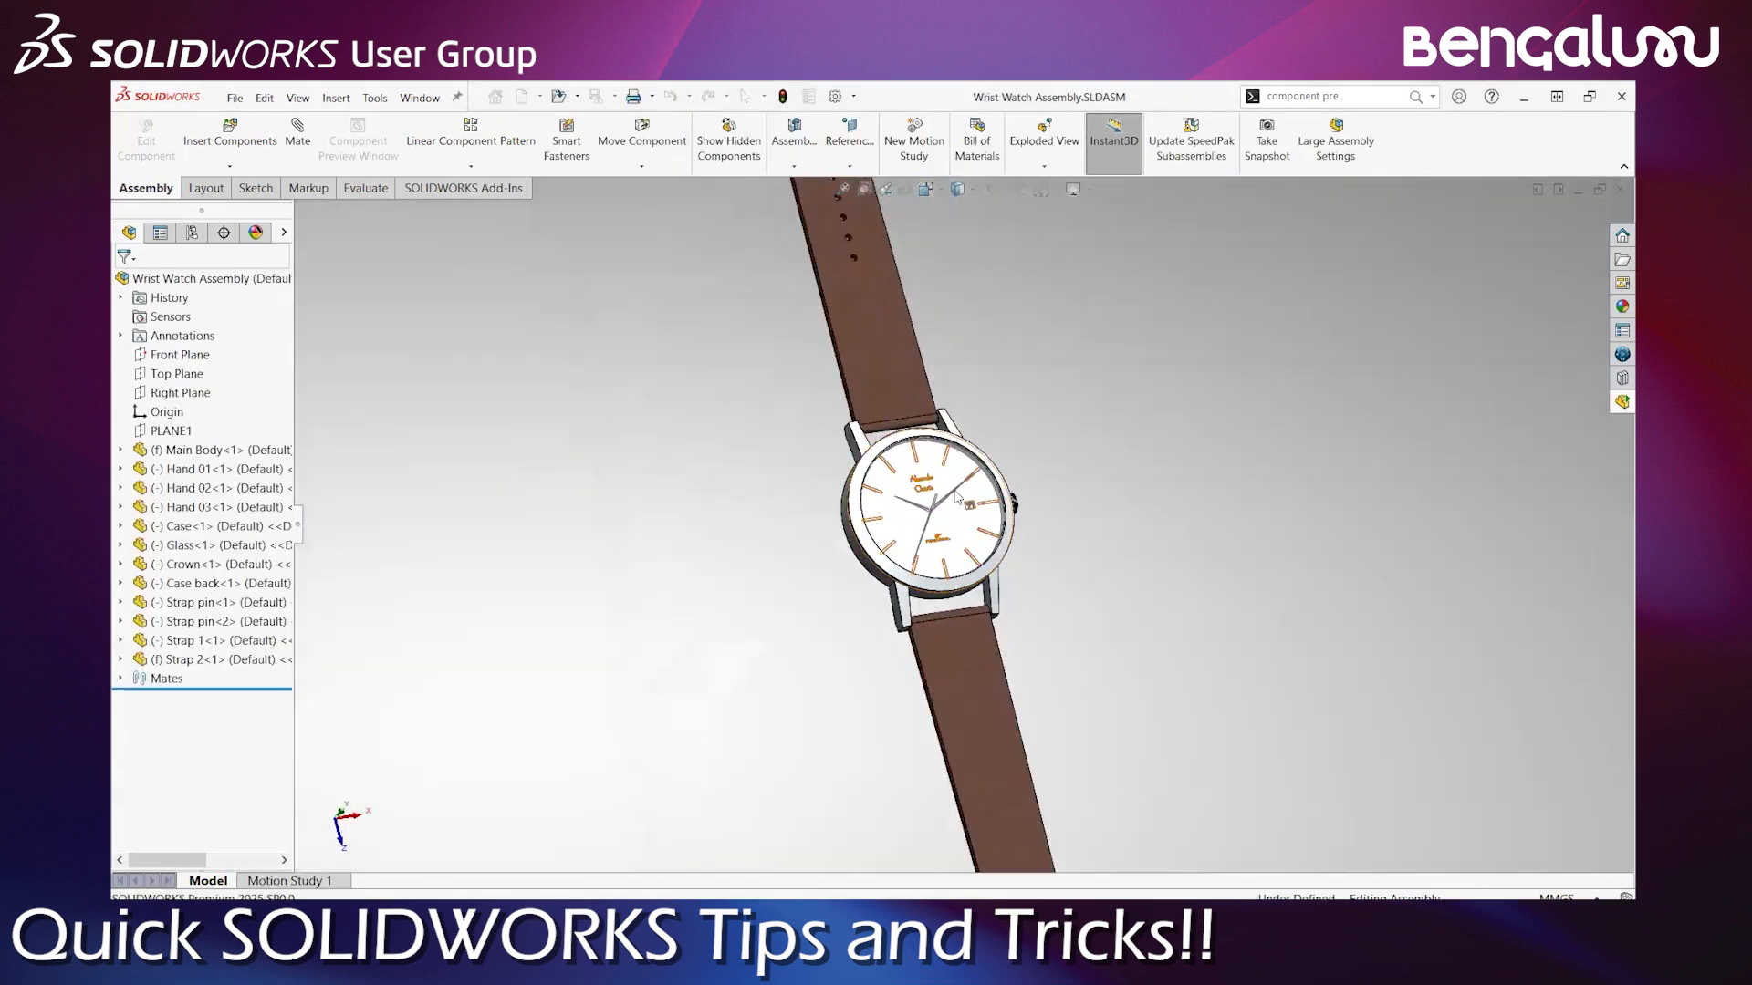
pyautogui.scroll(-3, 871, 467)
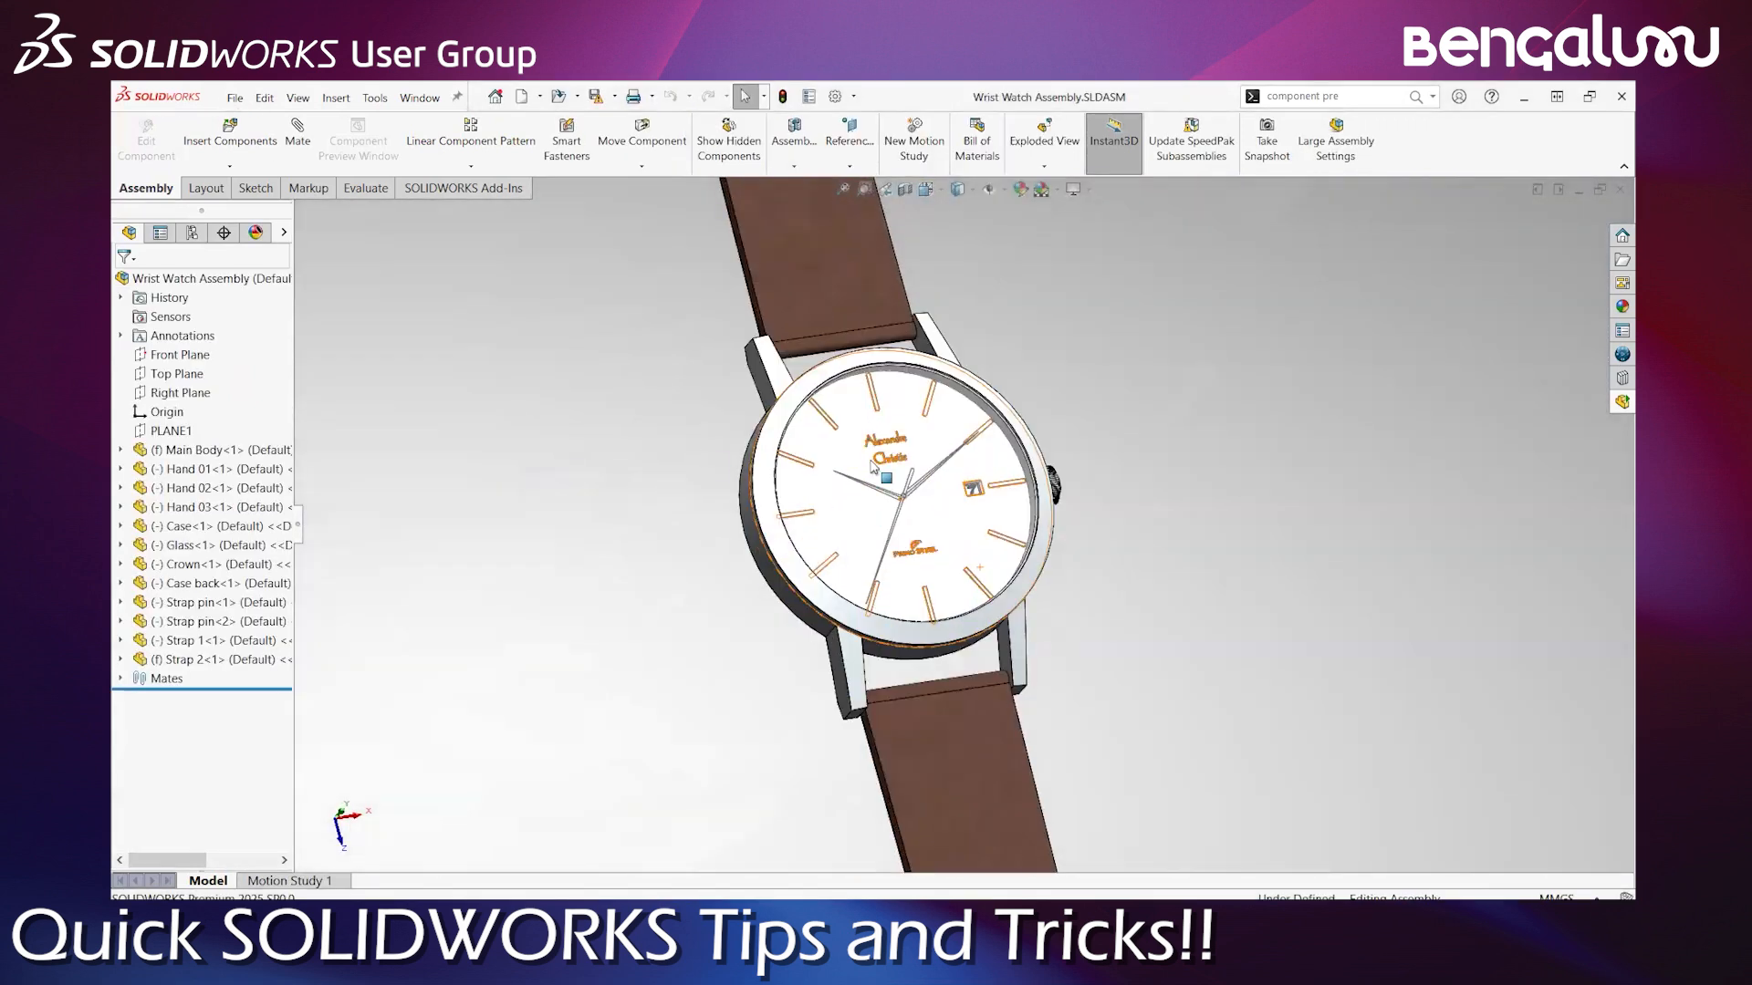
# Inspect the watch's Main Body dial and the Glass component covering it from the side and the front
pyautogui.click(943, 449)
pyautogui.moveTo(942, 449); pyautogui.dragTo(915, 479, button='middle')
pyautogui.press('Escape')
pyautogui.click(899, 453)
pyautogui.press('alt')
pyautogui.moveTo(1090, 373); pyautogui.dragTo(1122, 246, button='middle')
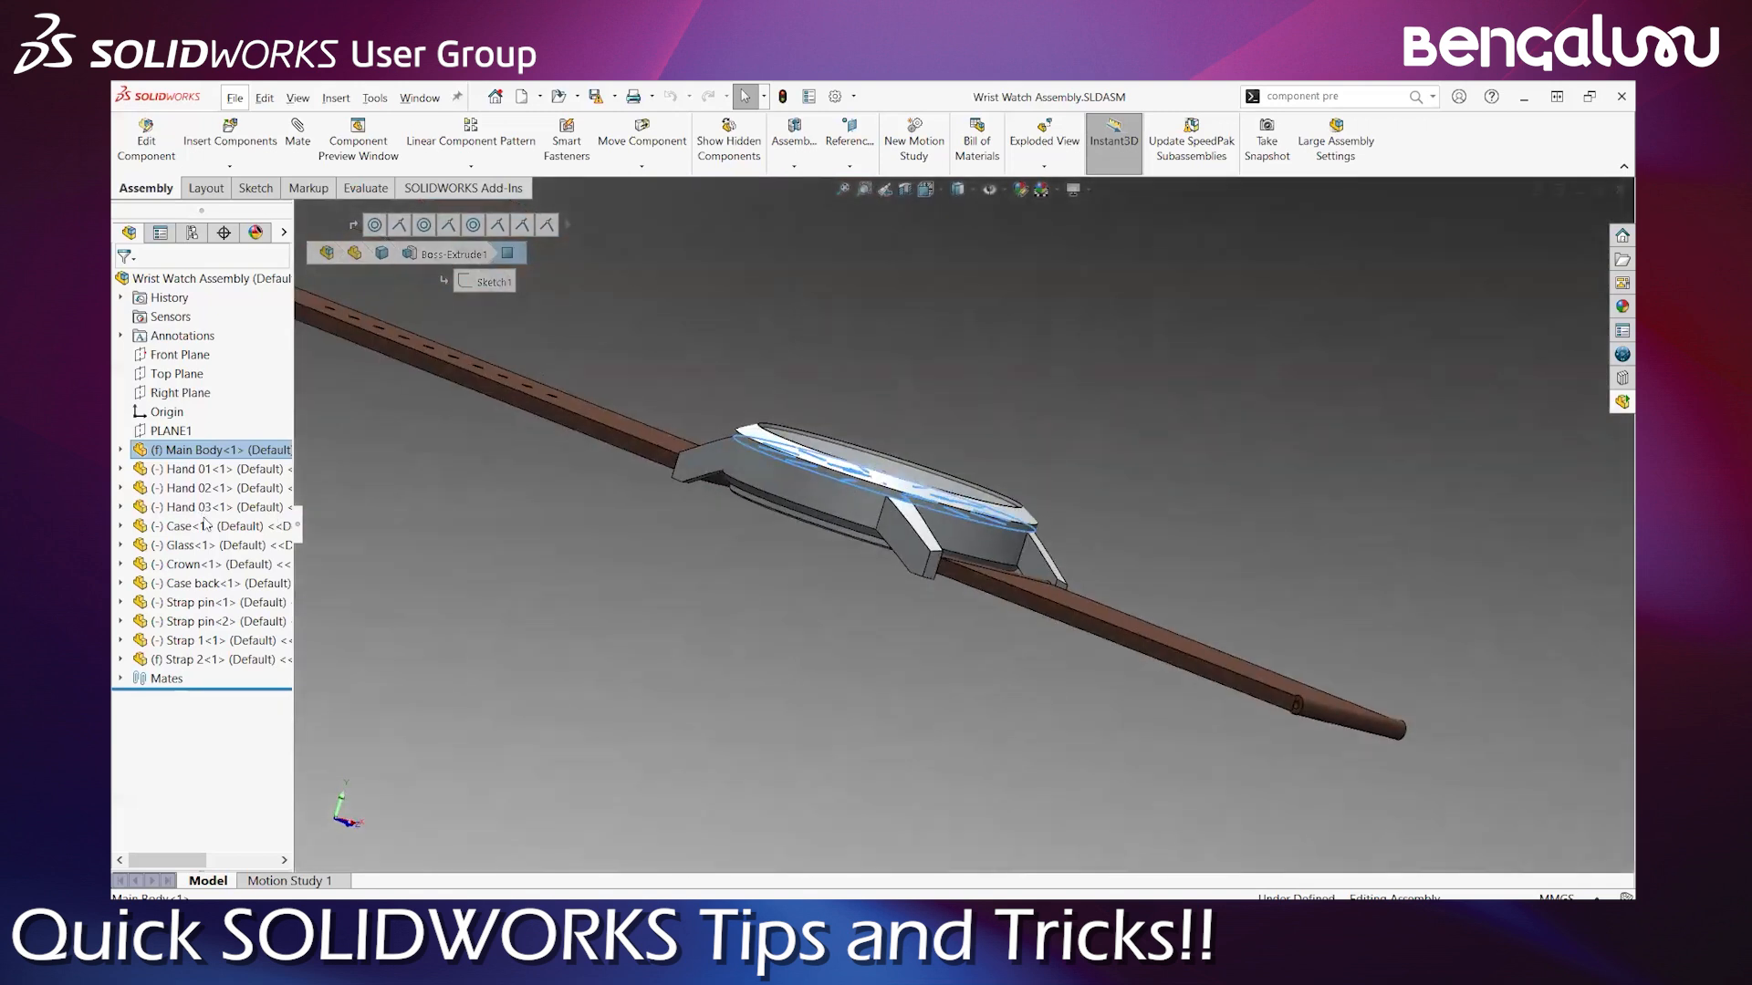
pyautogui.press('Escape')
pyautogui.click(200, 546)
pyautogui.scroll(-3, 954, 504)
pyautogui.moveTo(944, 500); pyautogui.dragTo(214, 118, button='middle')
pyautogui.press('Escape')
pyautogui.moveTo(1072, 500); pyautogui.dragTo(979, 459, button='middle')
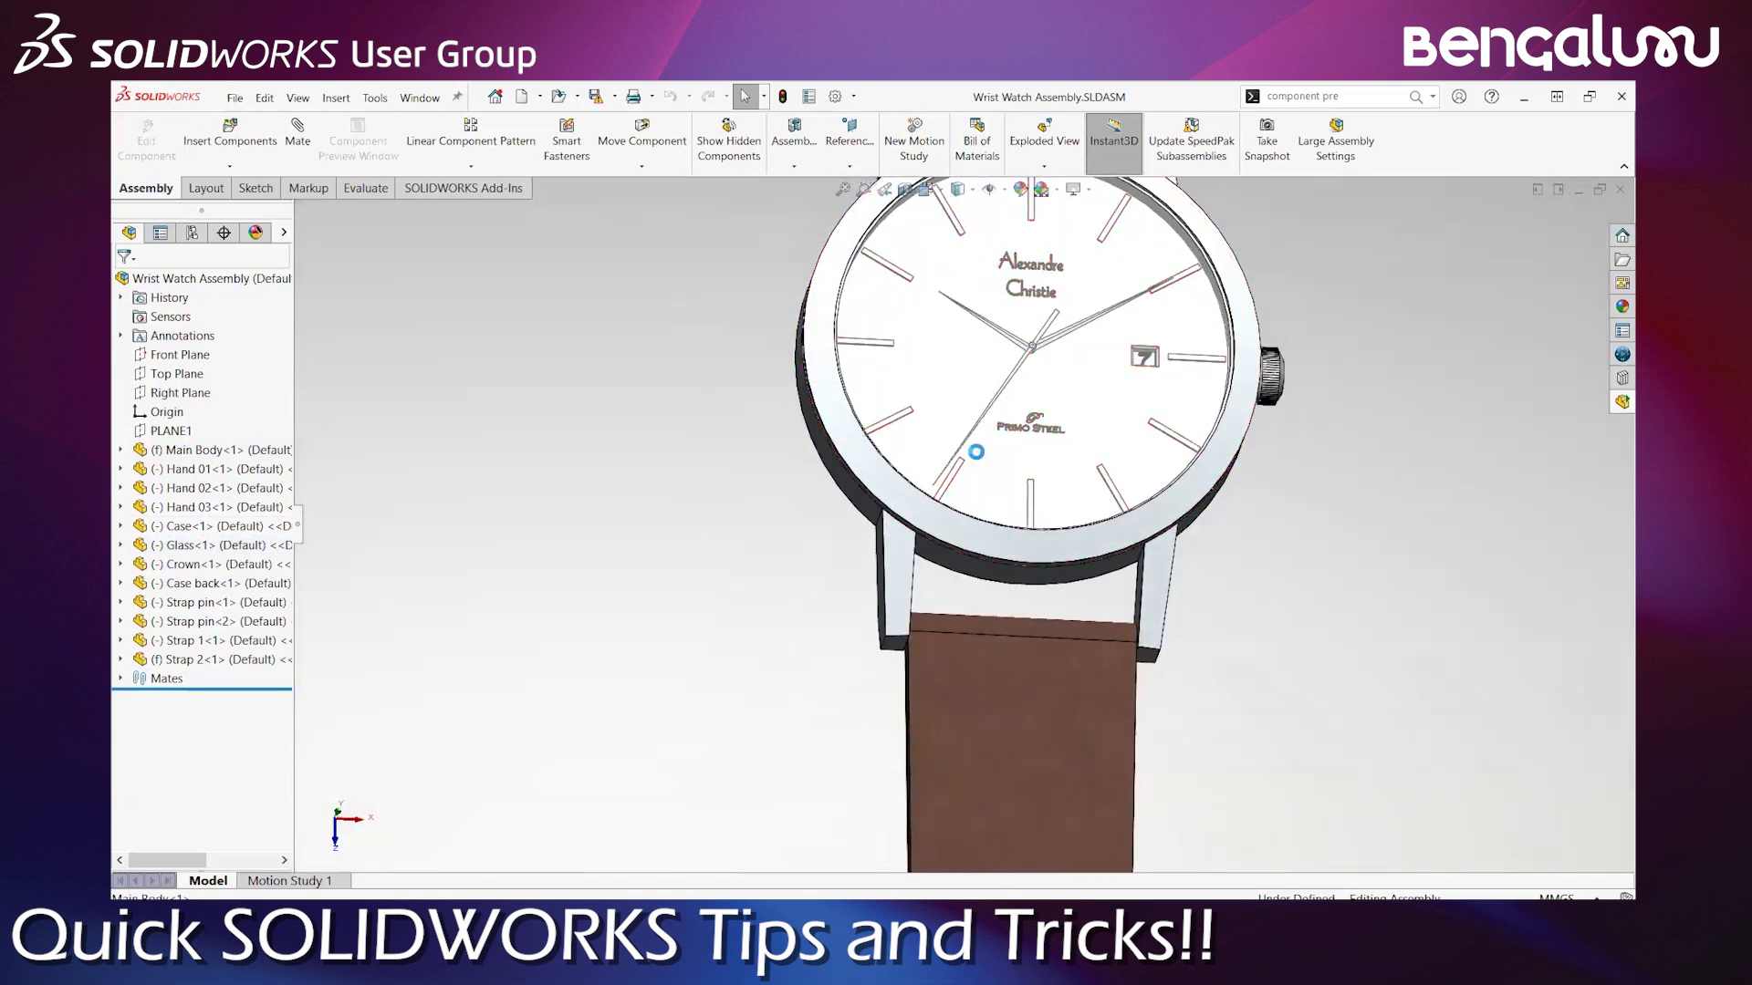
# Make a drawing from the watch assembly on a C (ANSI) Landscape sheet
pyautogui.hotkey('alt', 'f')
pyautogui.press('e')
pyautogui.press('Return')
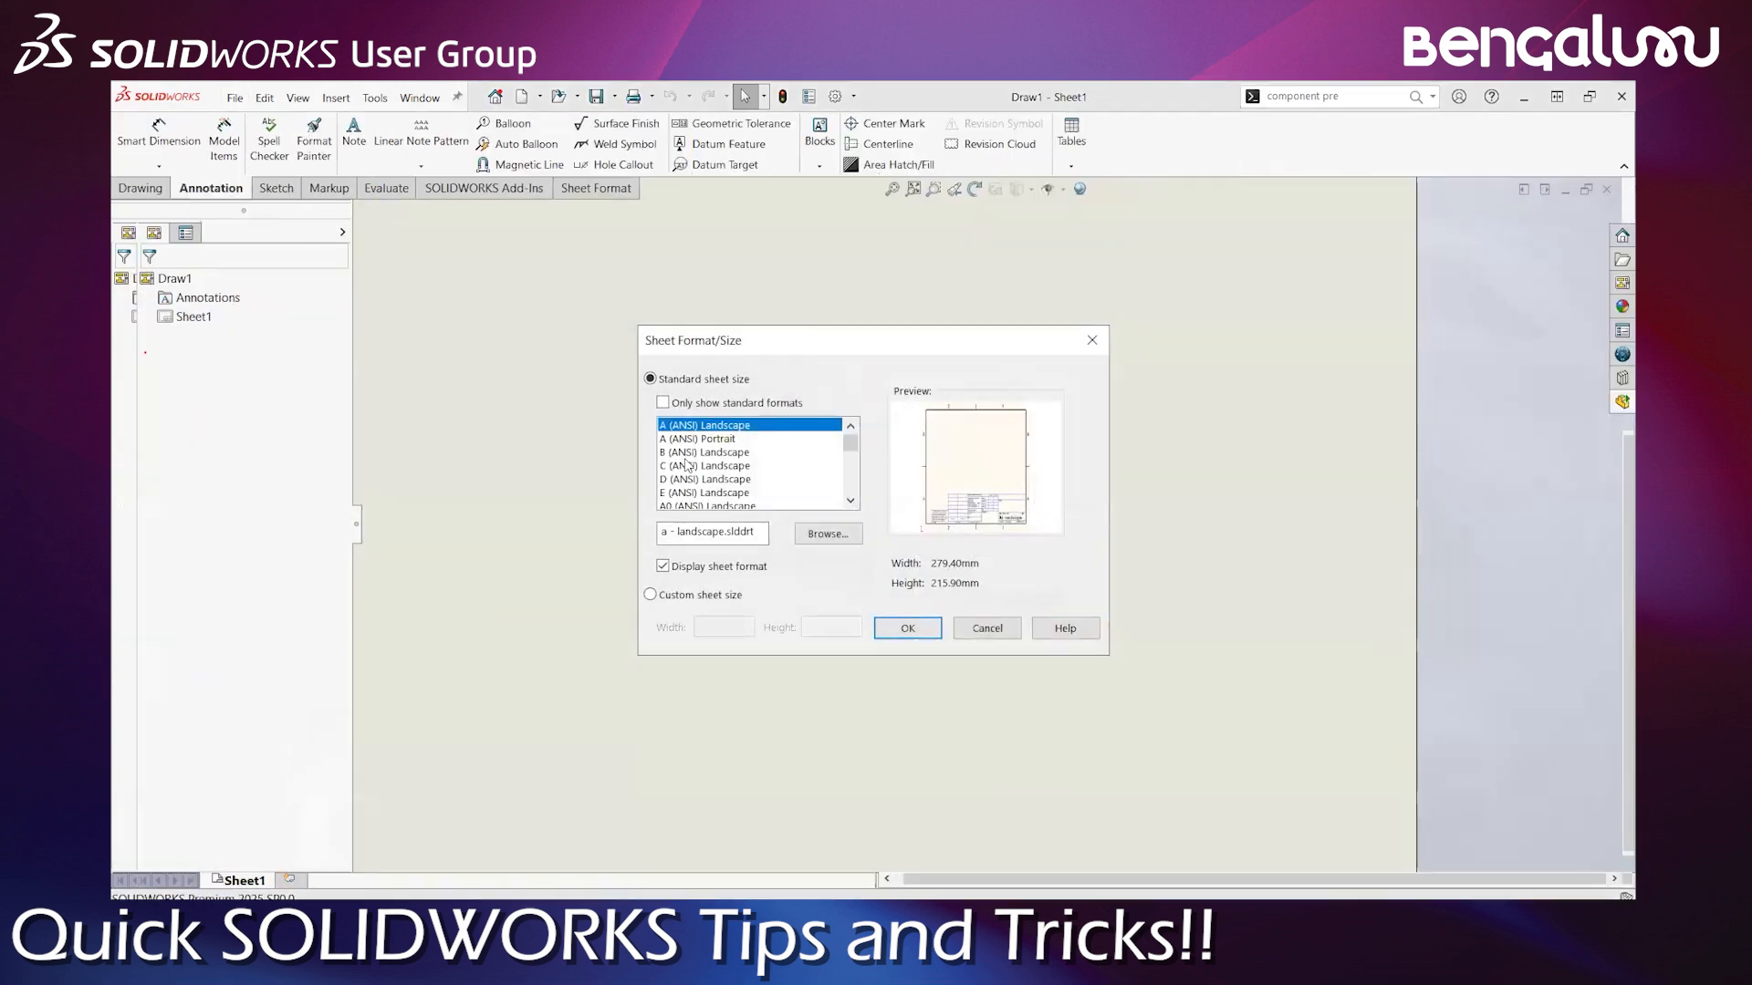
pyautogui.click(686, 464)
pyautogui.press('Return')
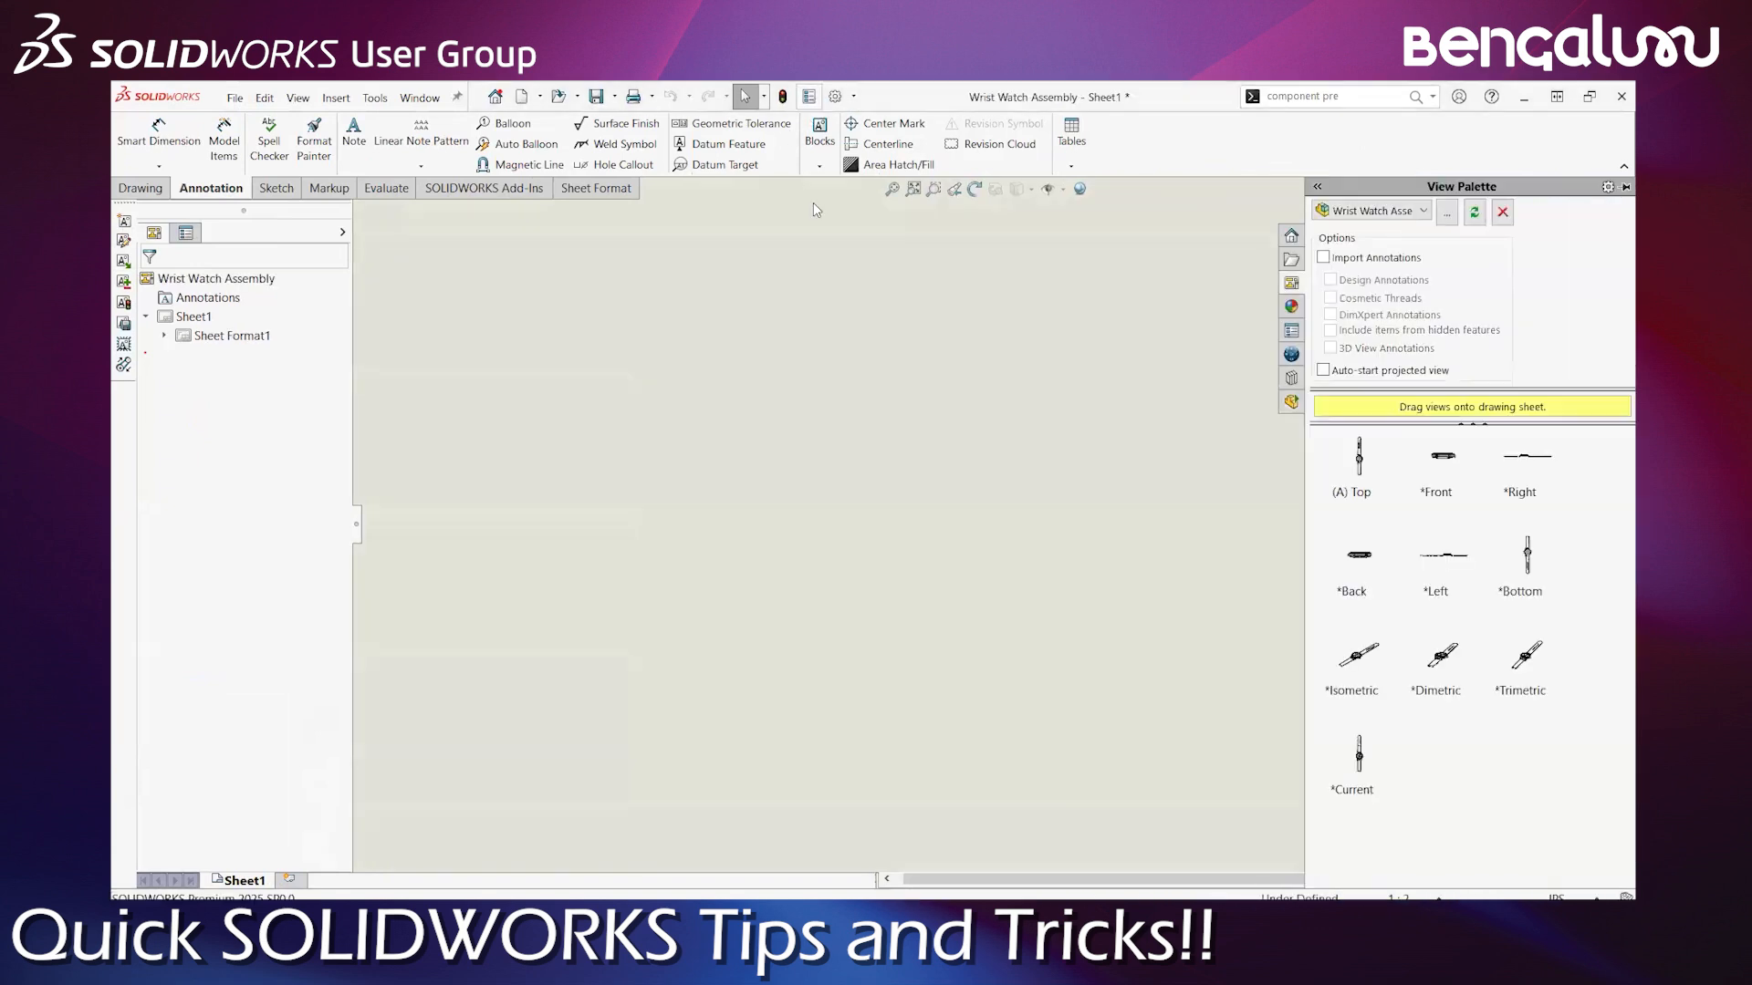
# Search the options for "see thro" and check the See through transparent components setting in the document's detailing properties
pyautogui.click(835, 95)
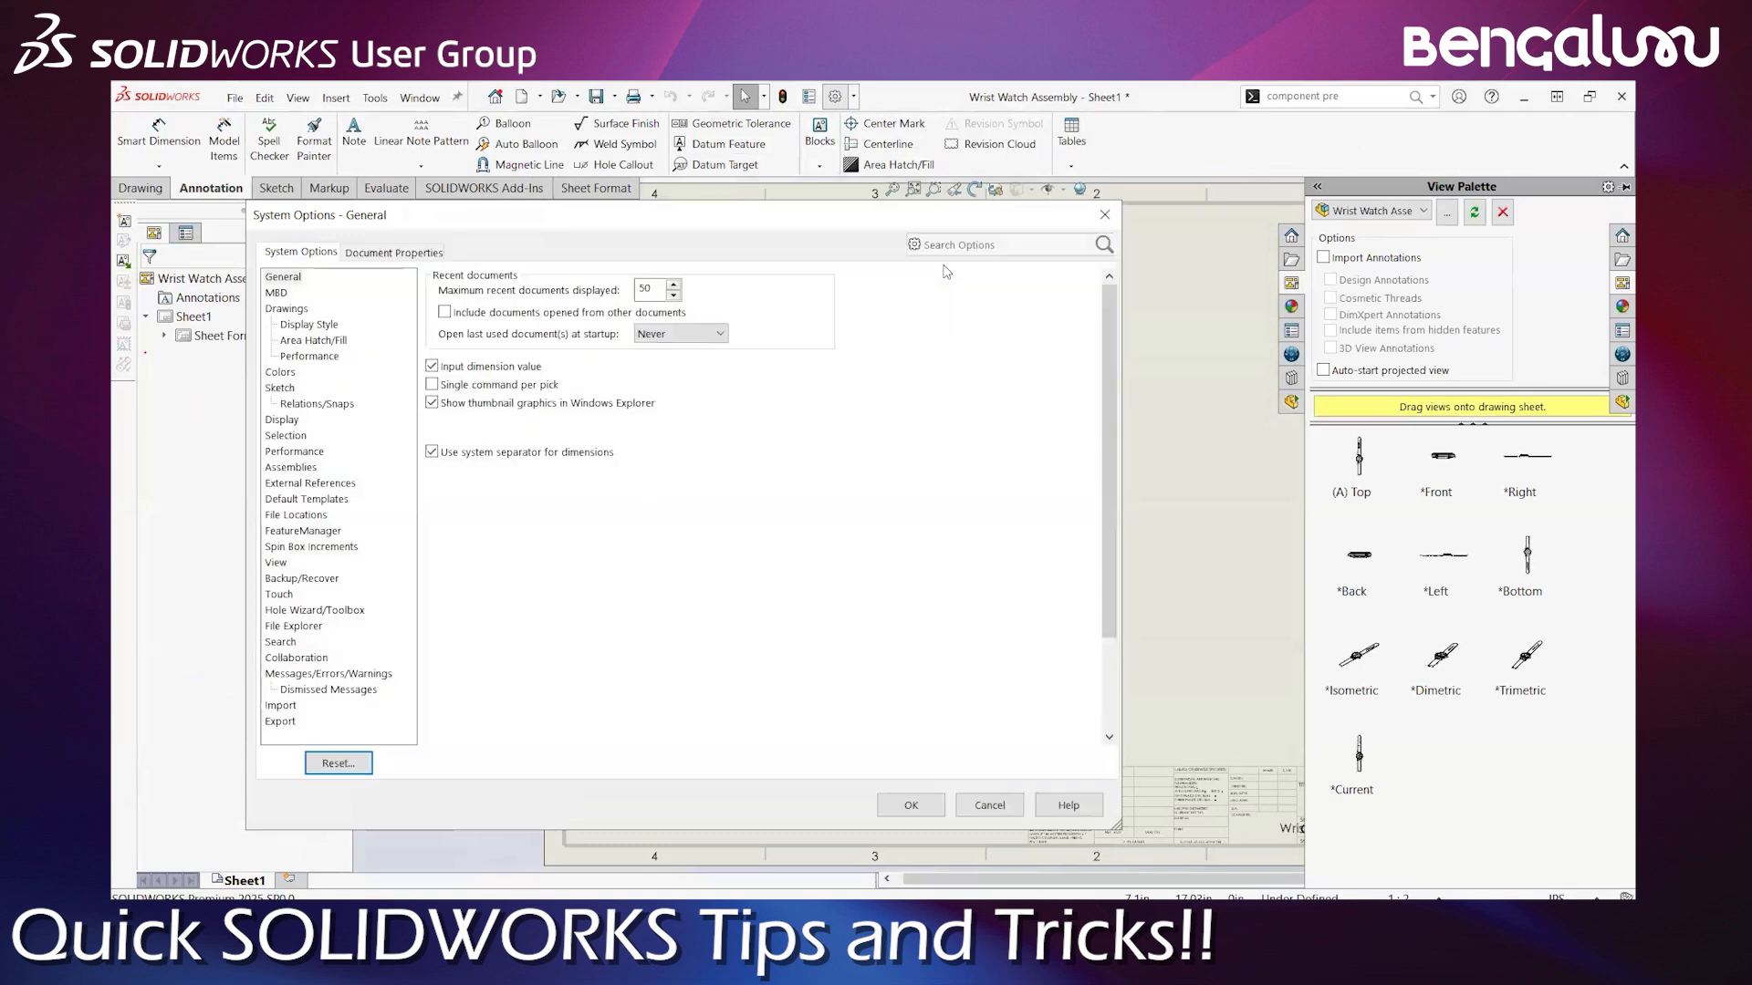
pyautogui.write('s')
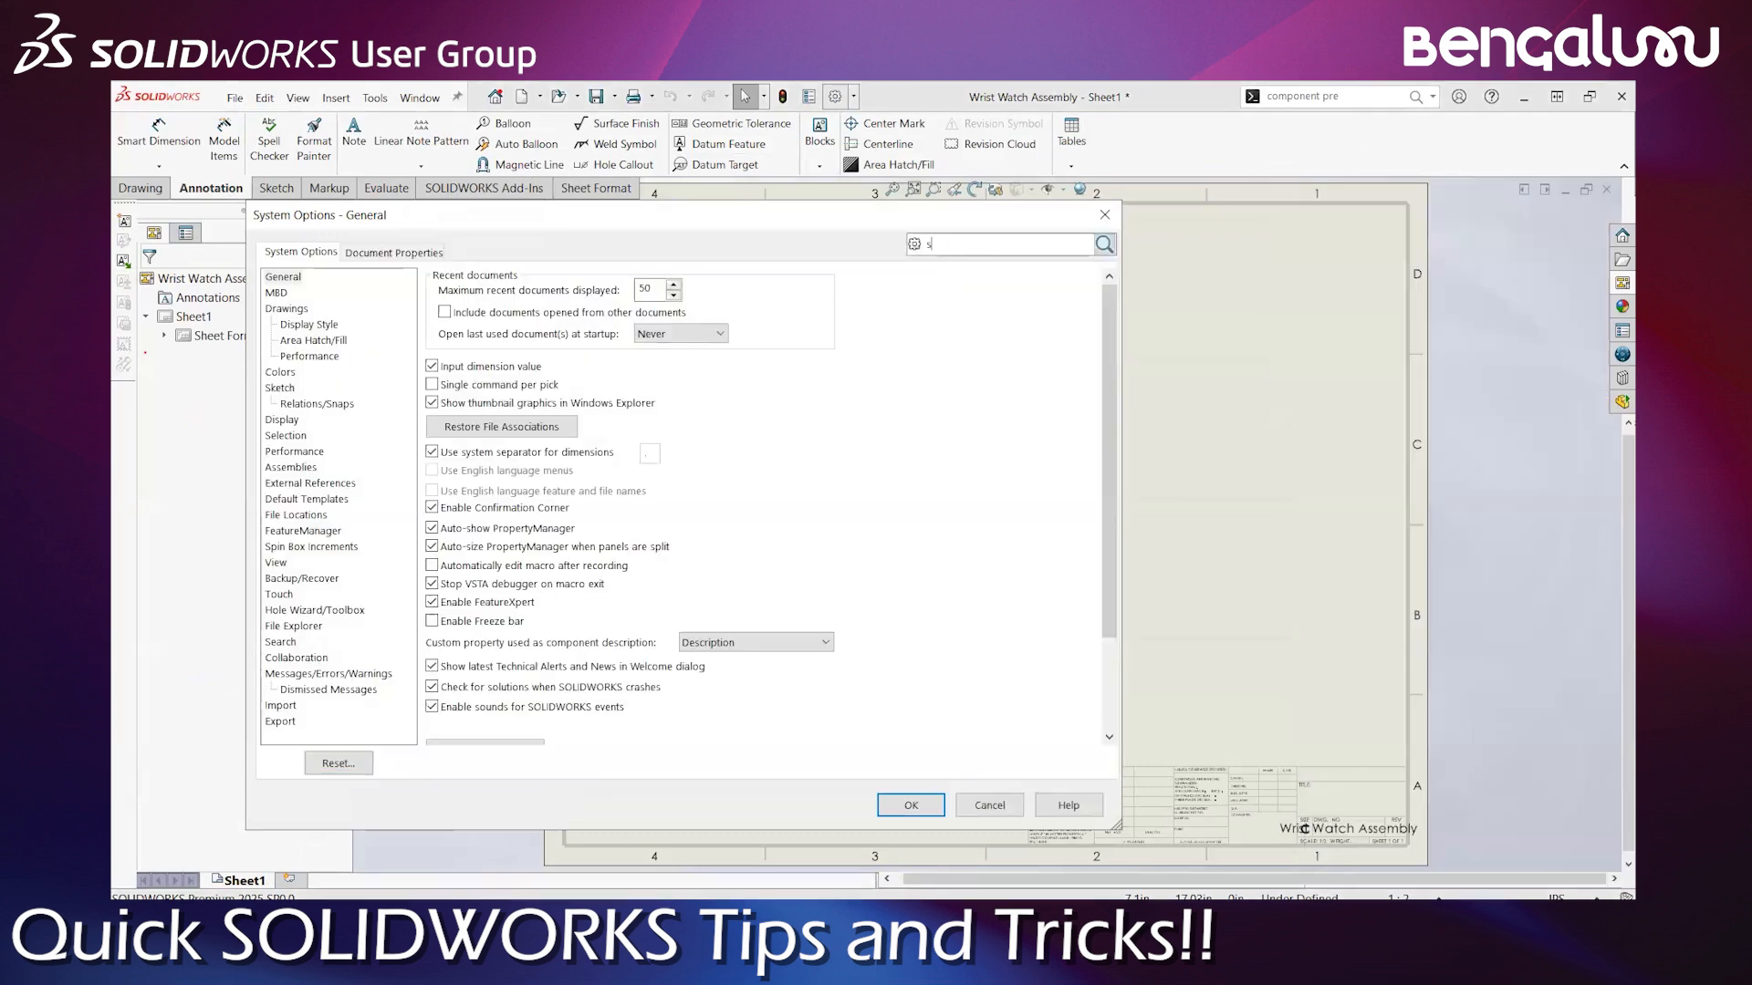
pyautogui.write('ee thro')
pyautogui.click(1113, 299)
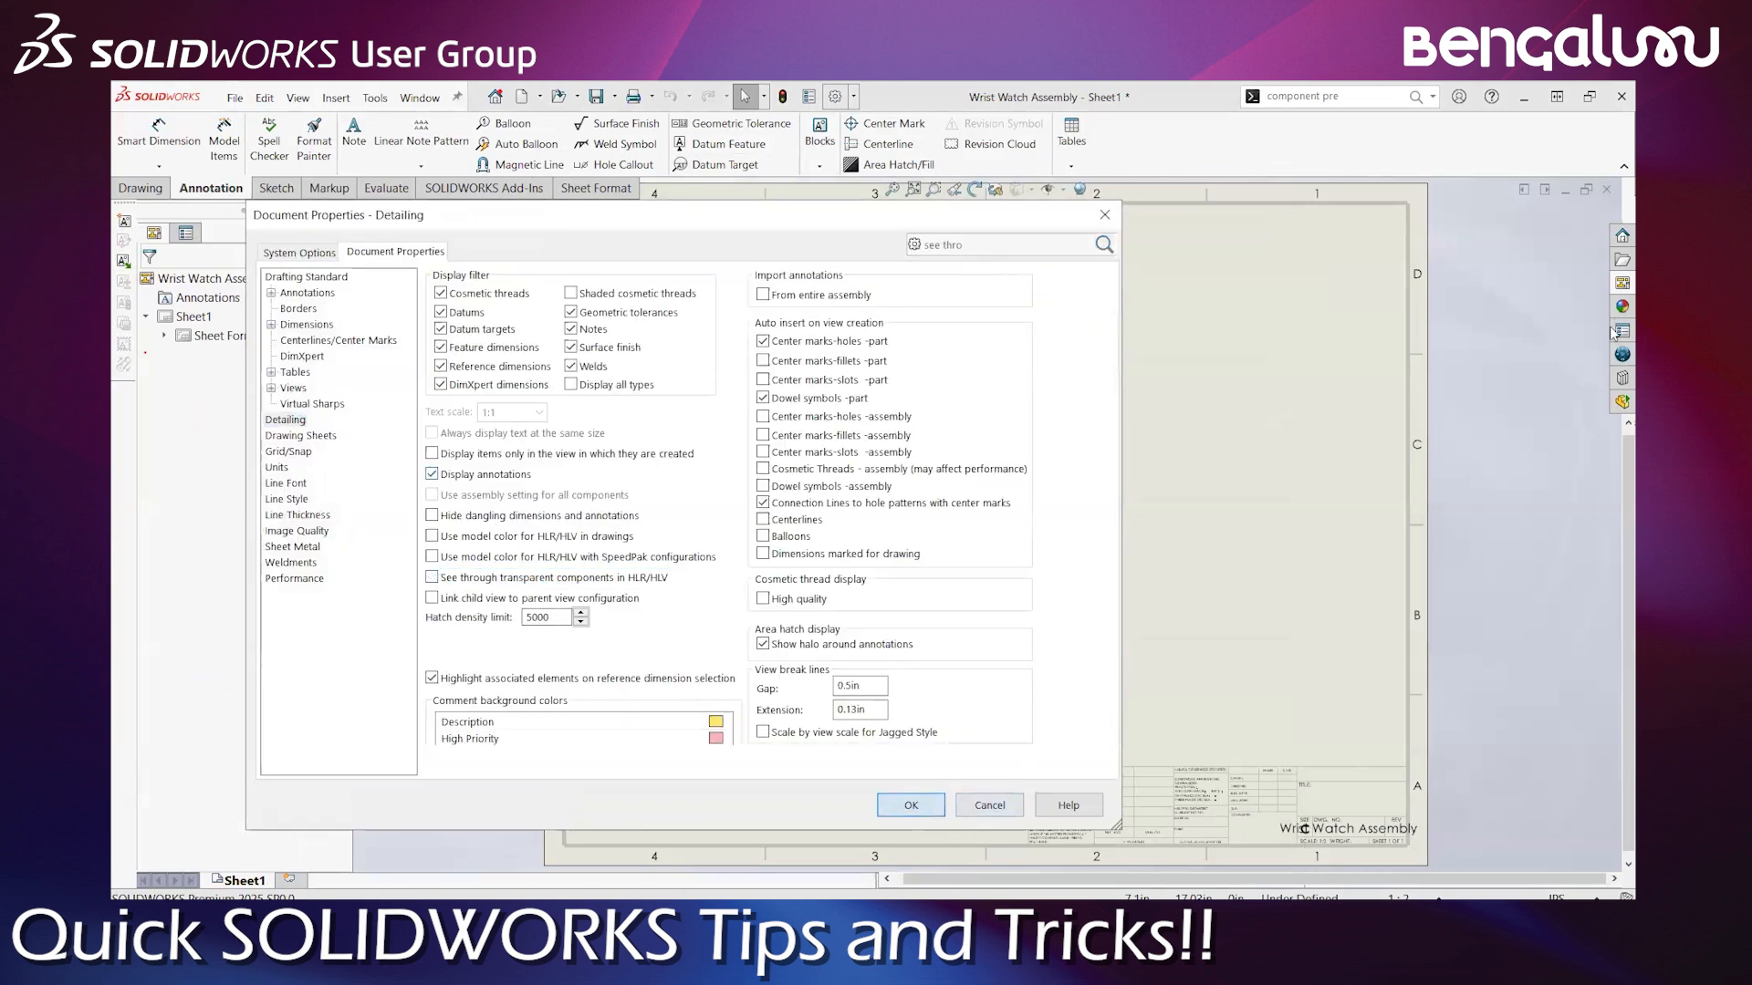
pyautogui.click(1104, 215)
# Place the Top view of the watch assembly on the upper middle of the drawing sheet and accept it
pyautogui.click(1616, 285)
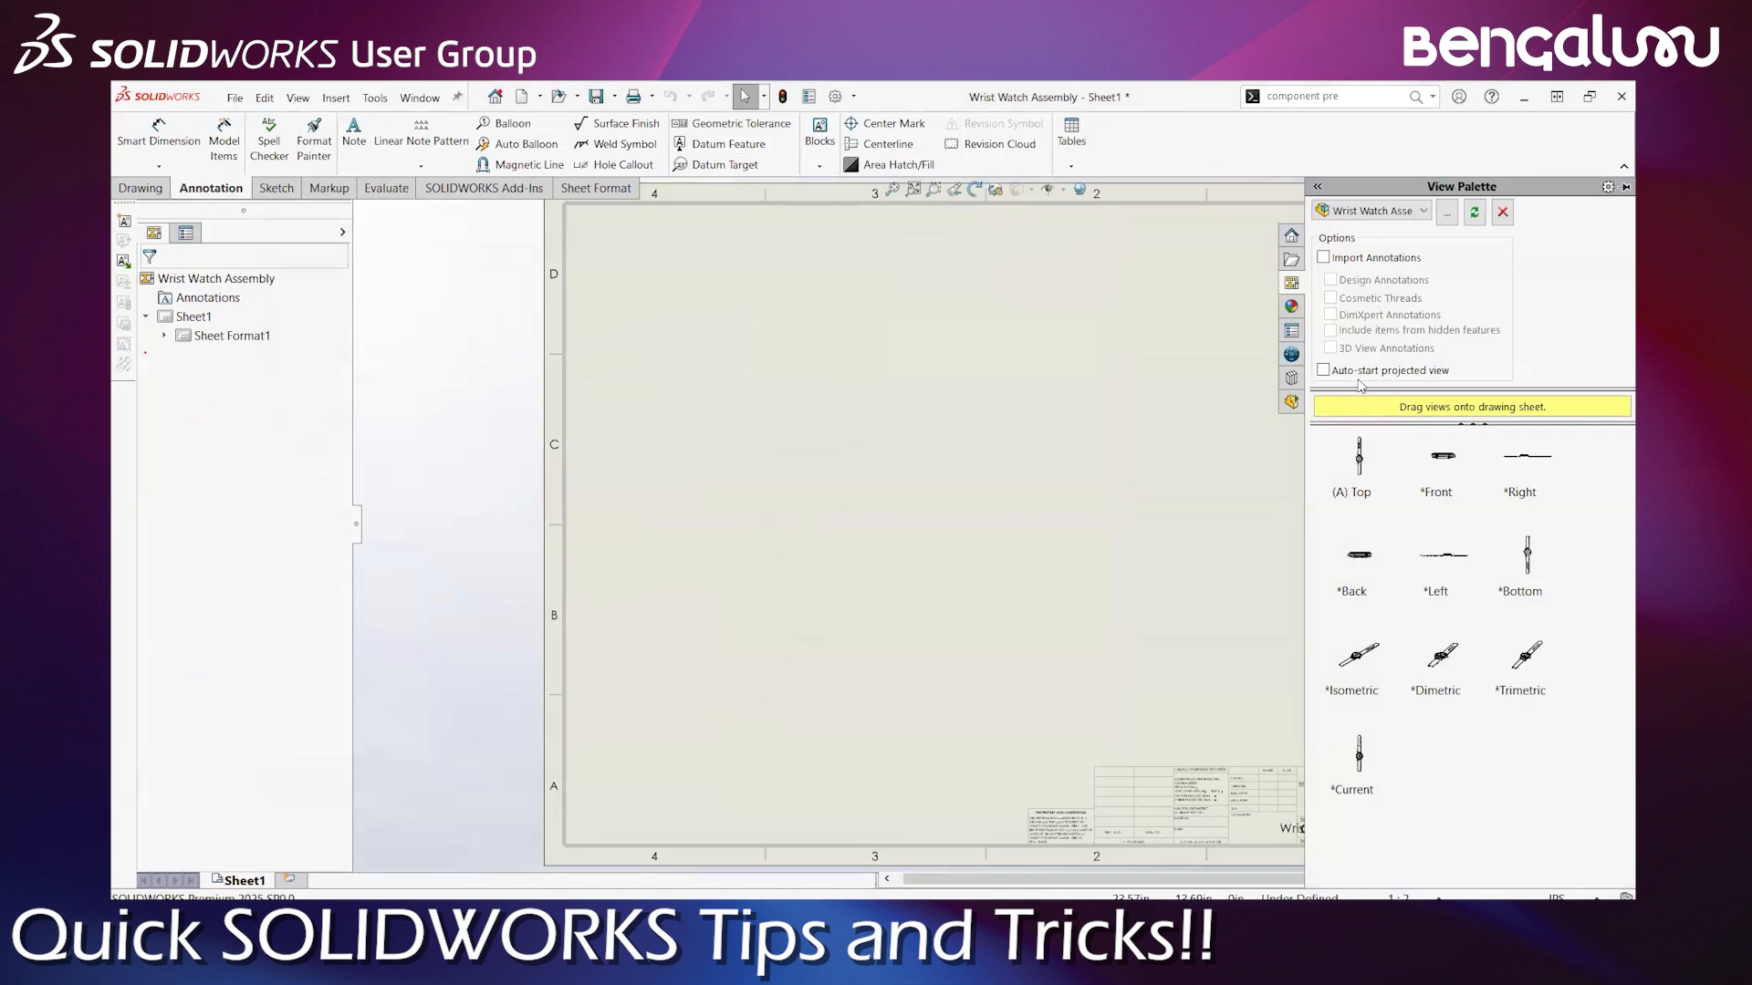
pyautogui.moveTo(1040, 465); pyautogui.dragTo(862, 422)
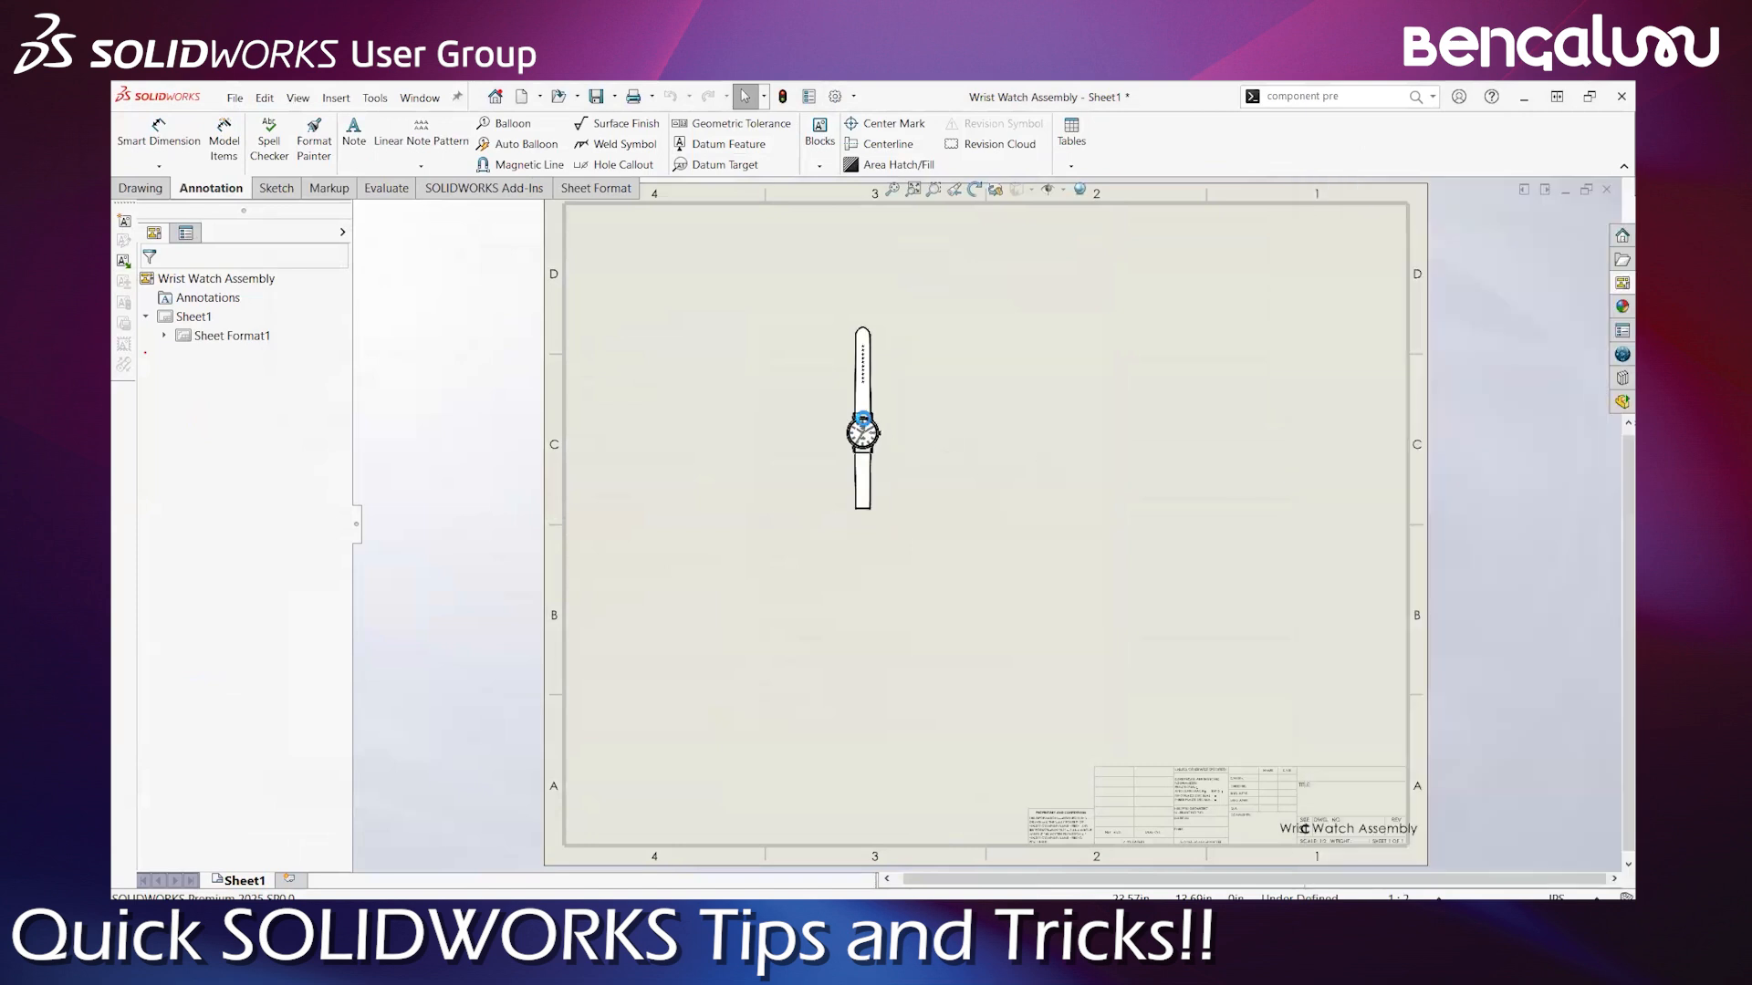
pyautogui.scroll(5, 873, 451)
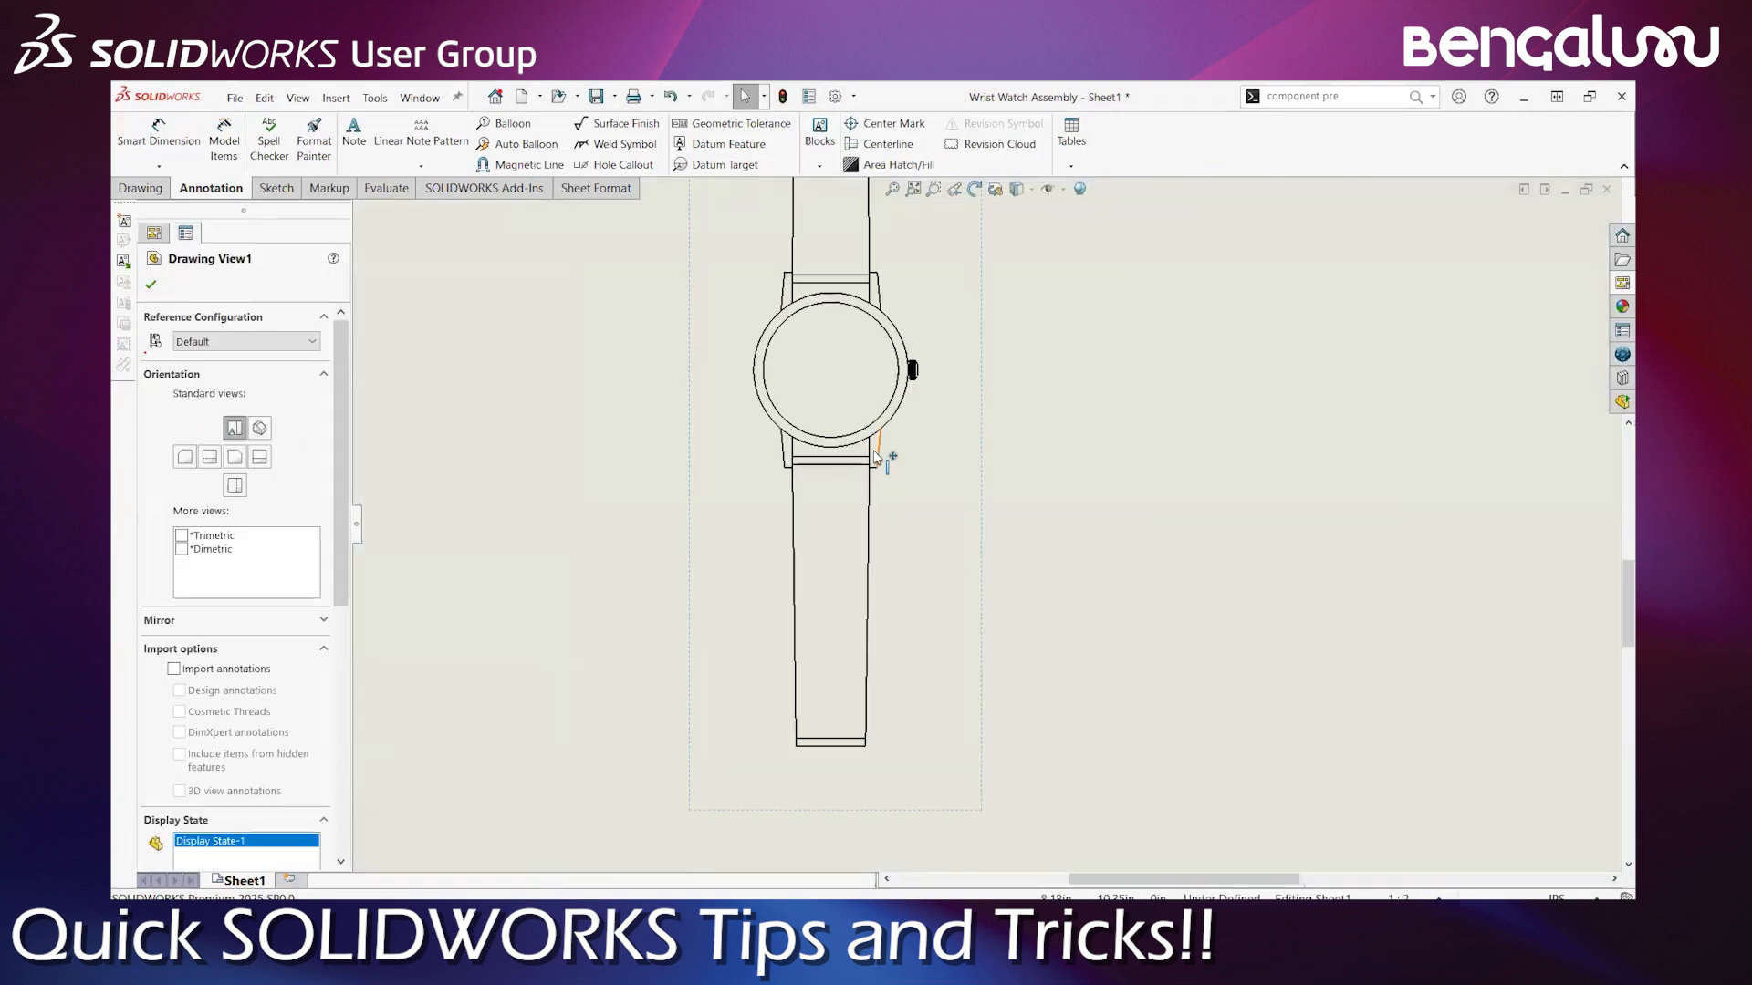
pyautogui.click(147, 284)
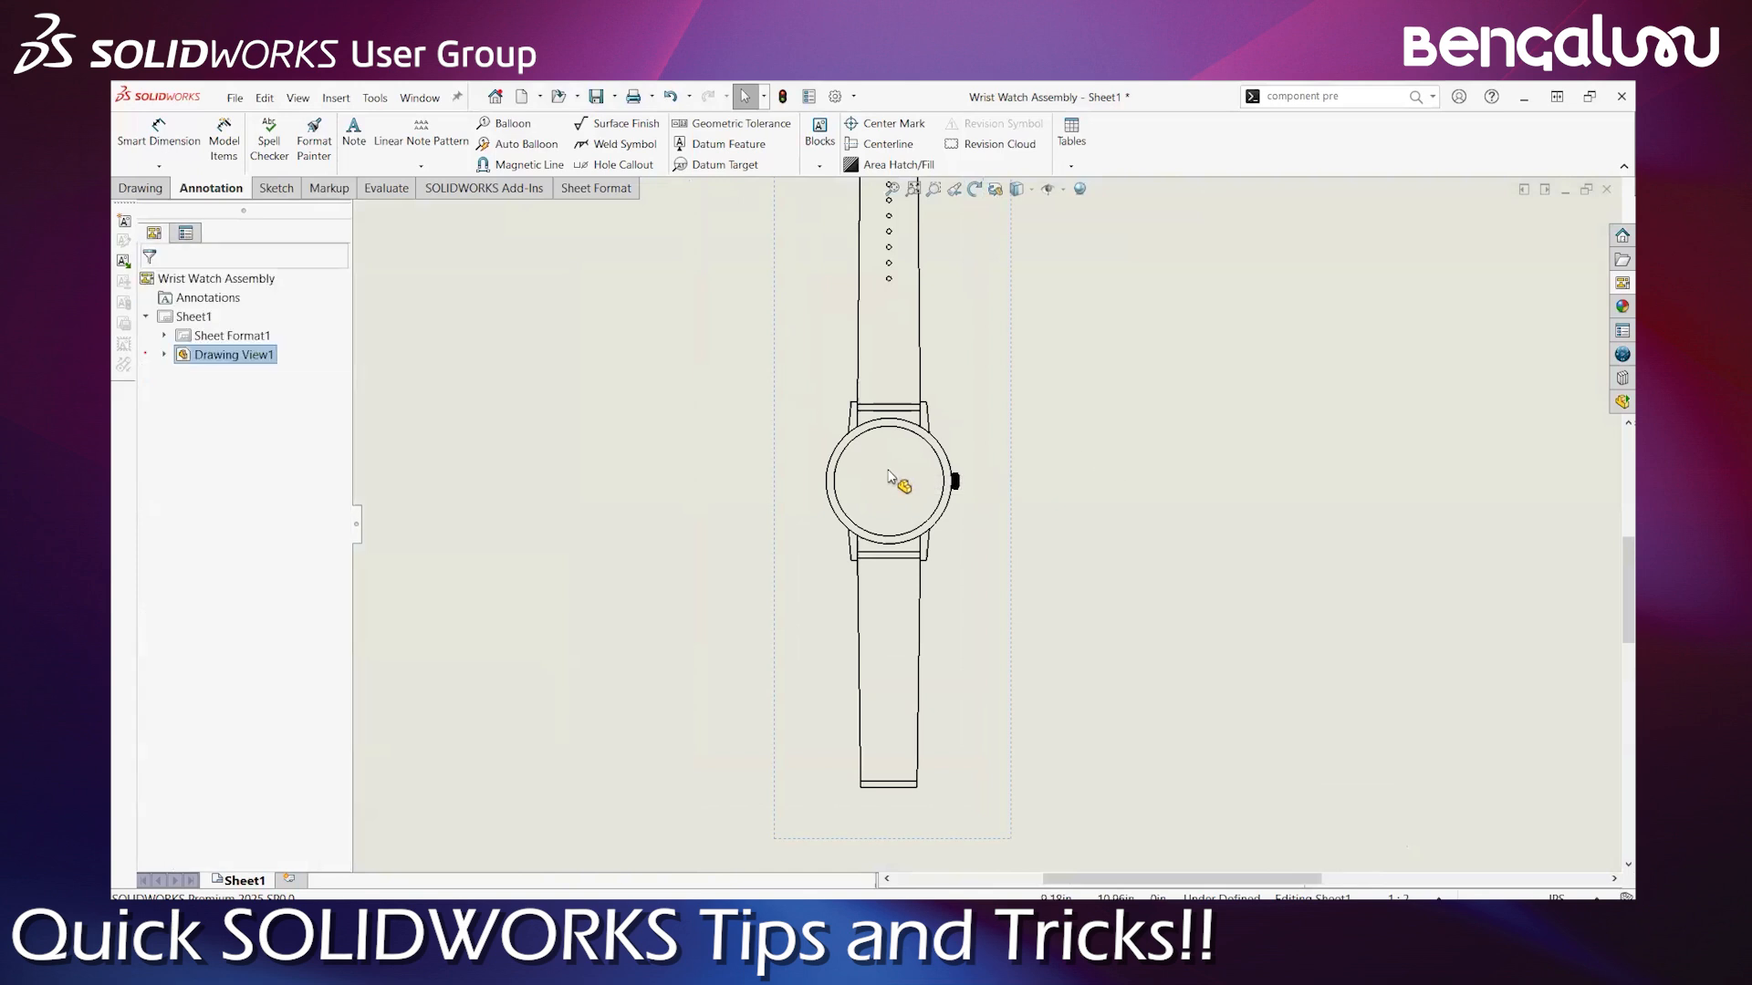
# Search the options for "see th" and enable See through transparent components in HLR/HLV in the document's detailing properties
pyautogui.scroll(2, 863, 502)
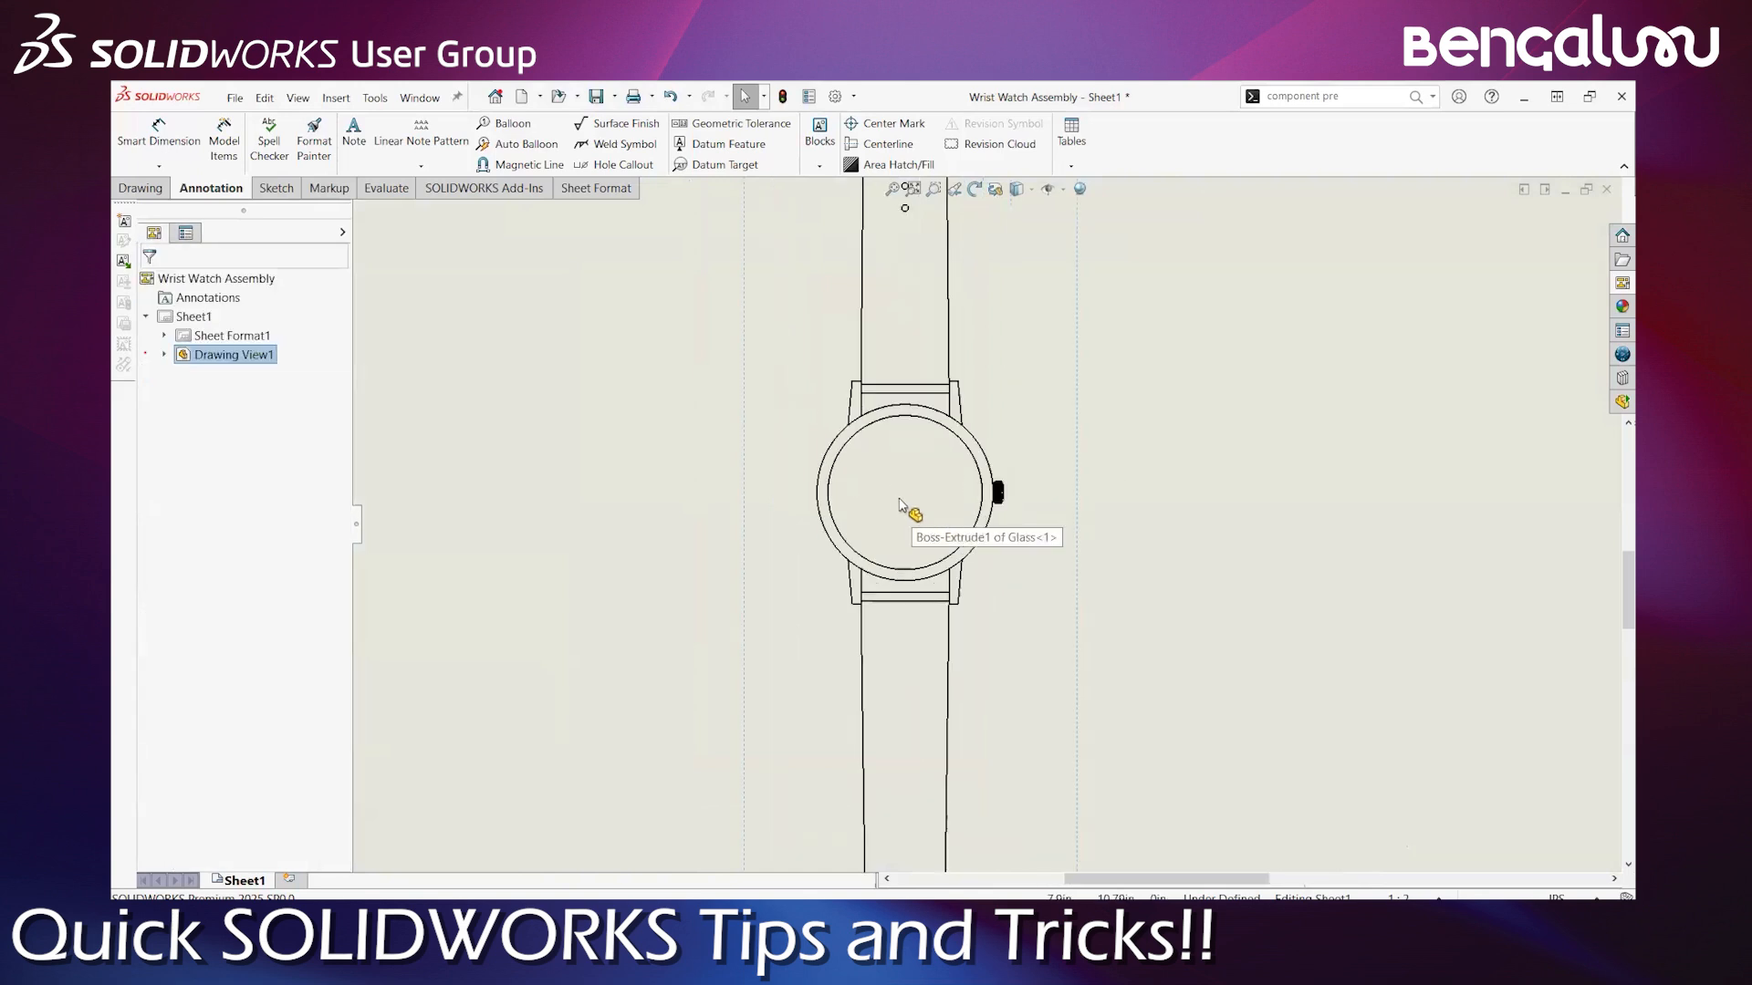
pyautogui.scroll(1, 901, 513)
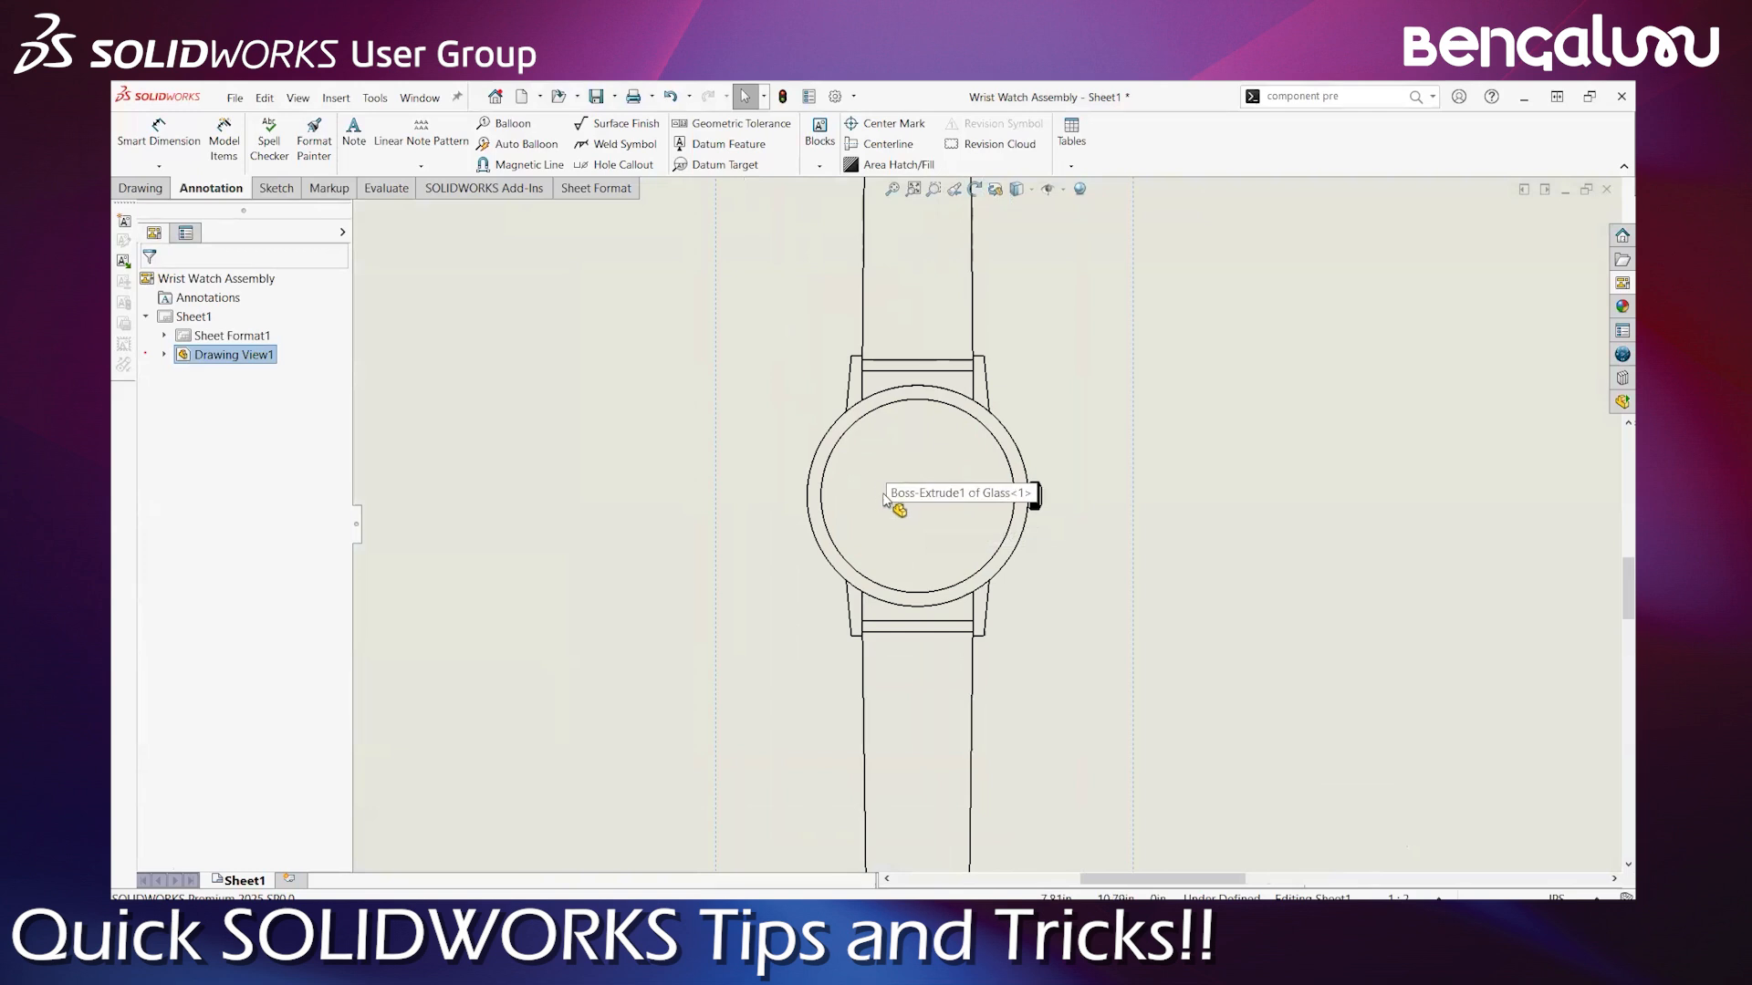
pyautogui.scroll(-8, 985, 567)
pyautogui.scroll(7, 956, 542)
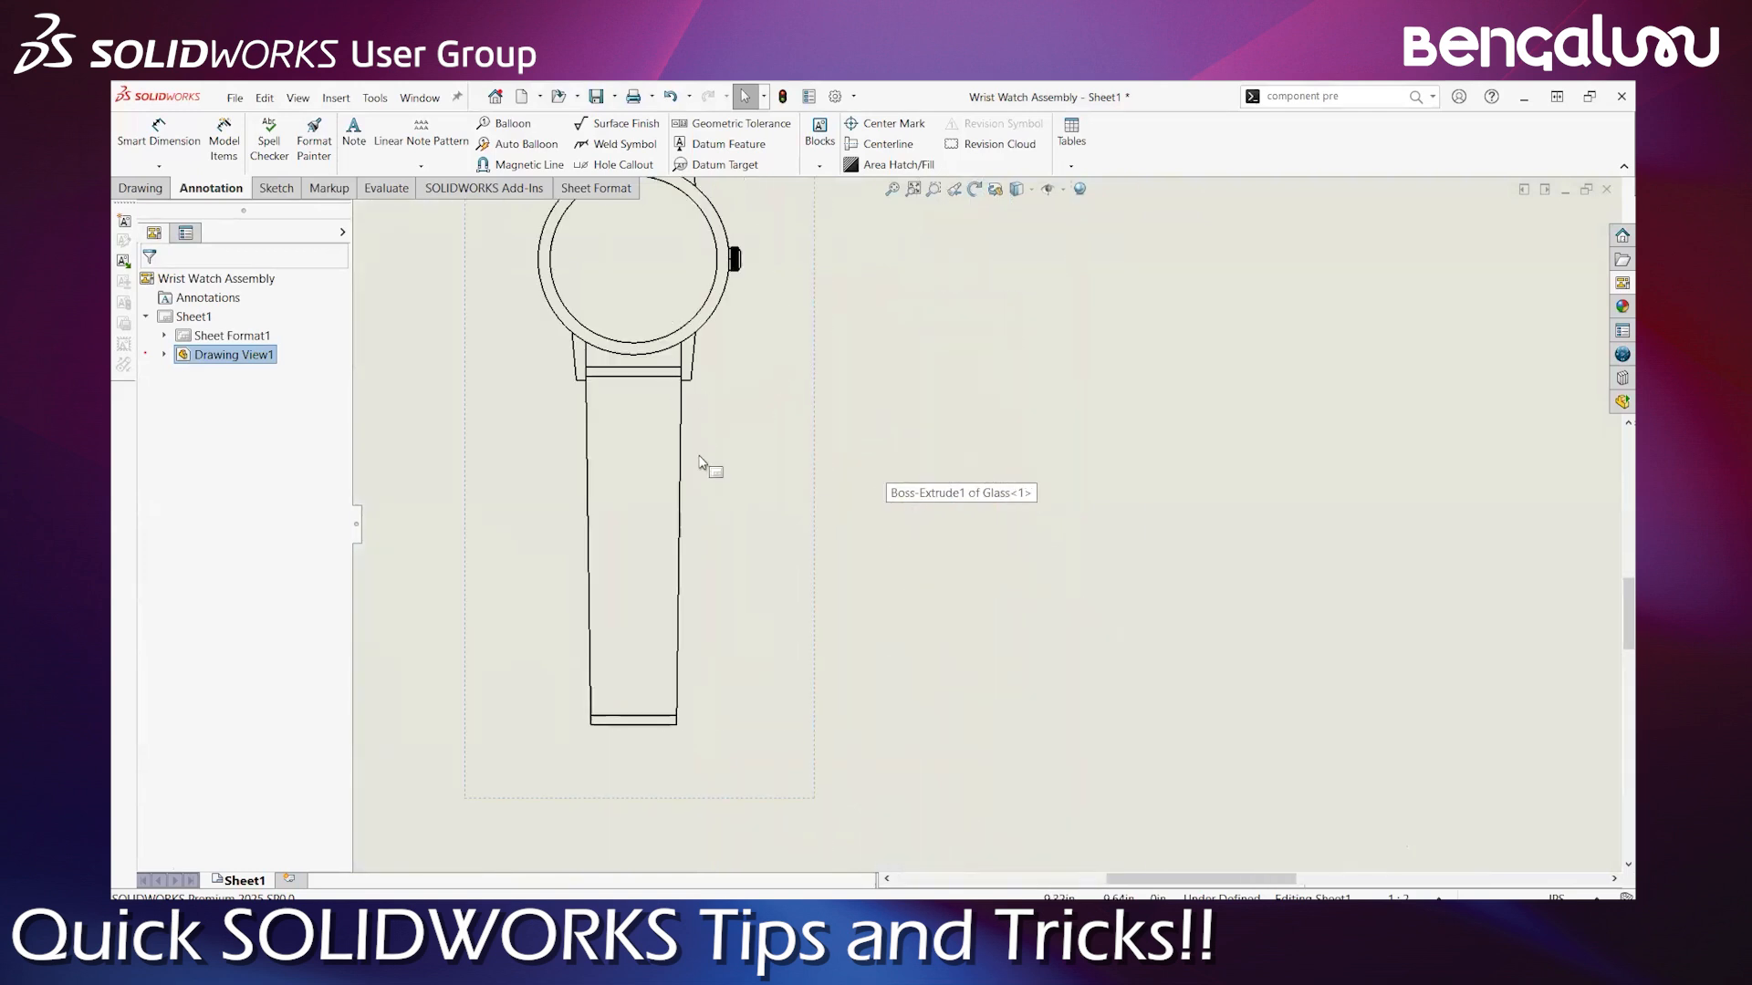
pyautogui.scroll(-3, 726, 421)
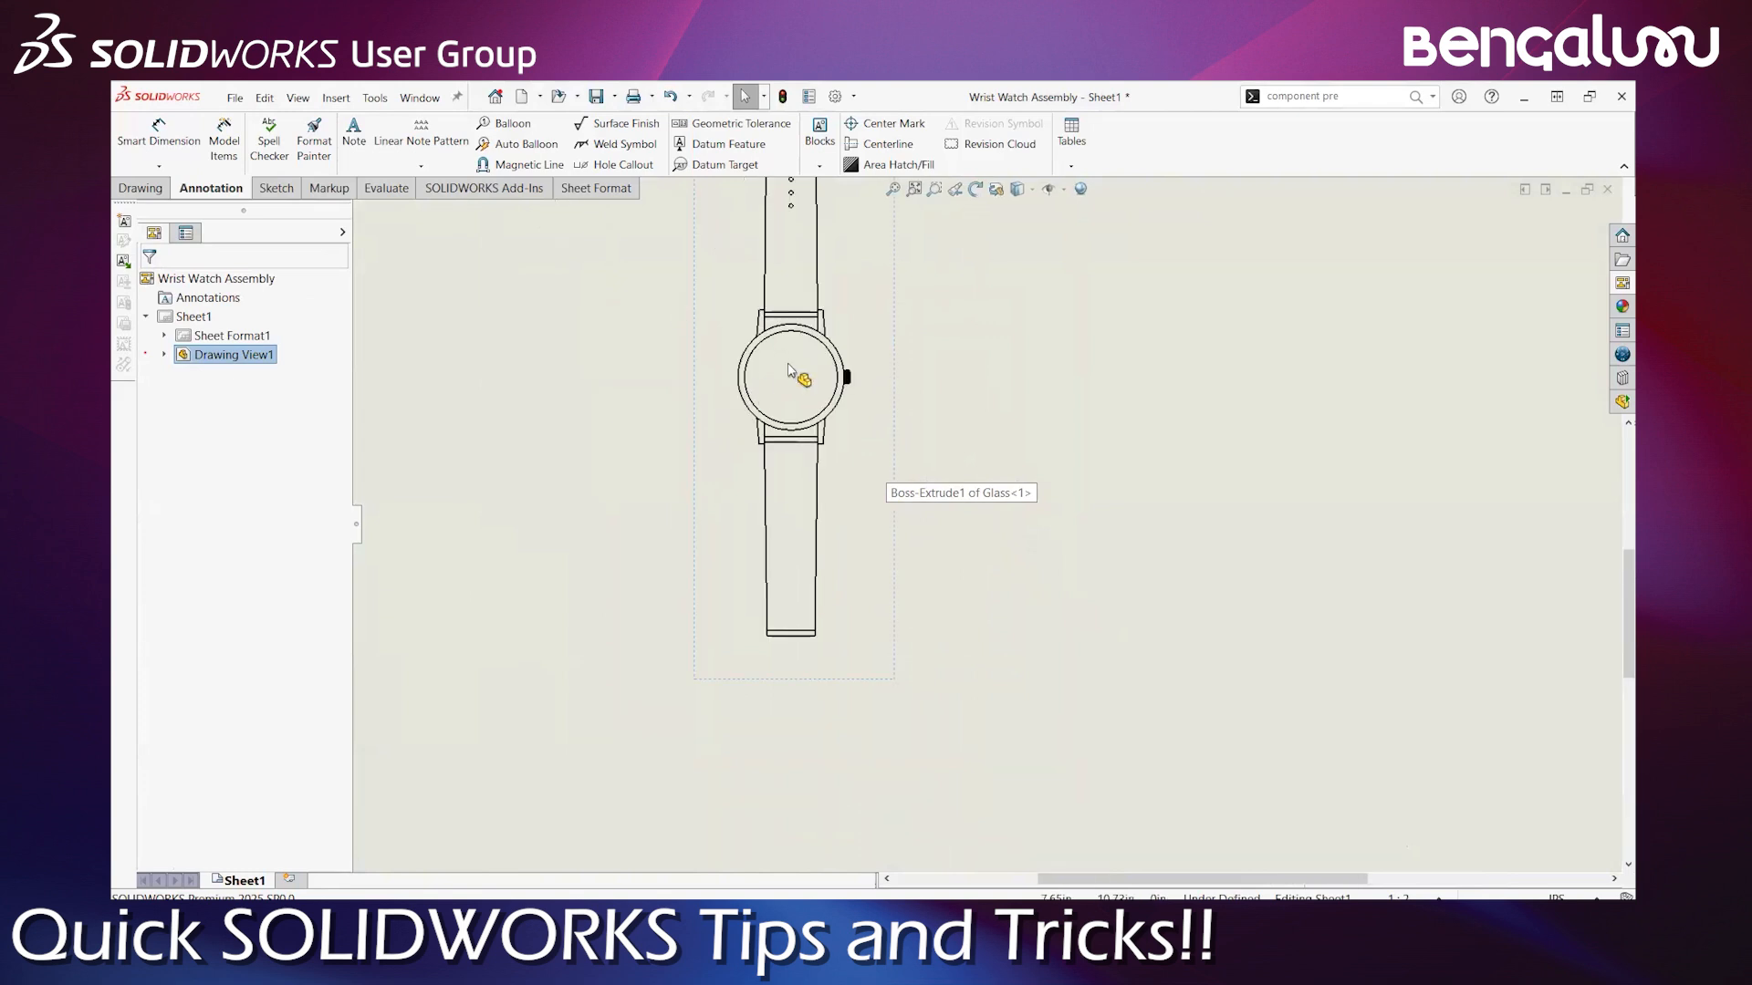
pyautogui.click(826, 97)
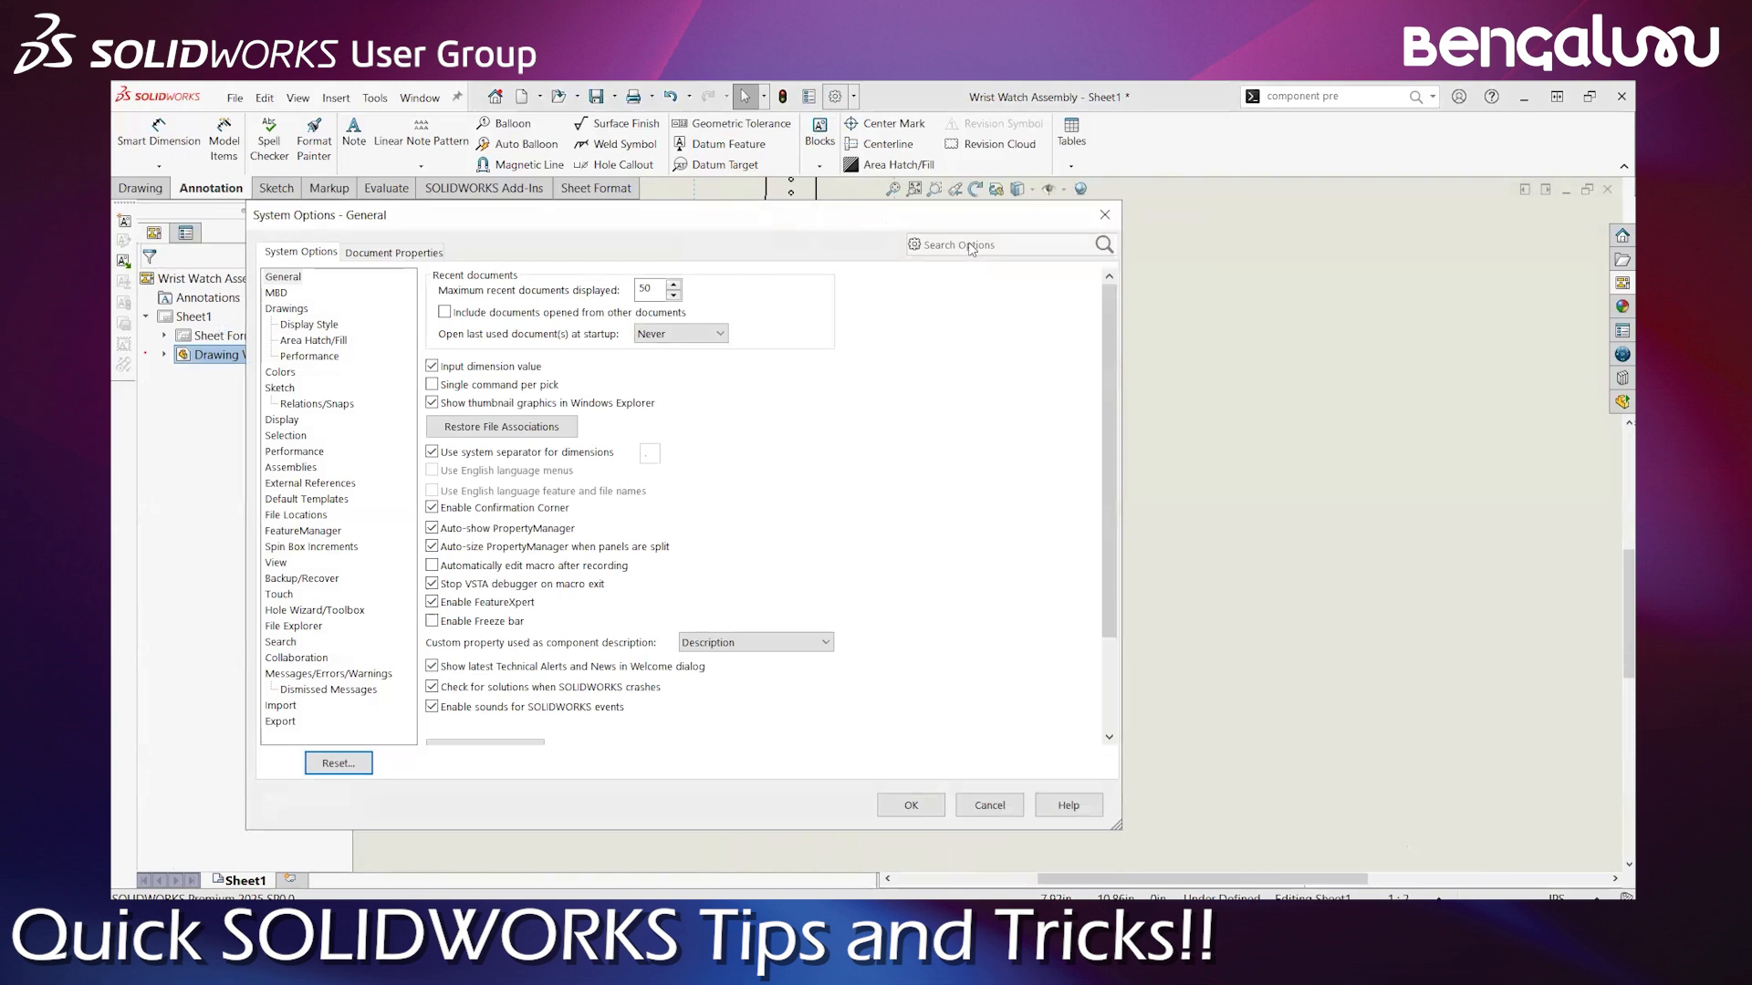
pyautogui.click(968, 243)
pyautogui.write('s')
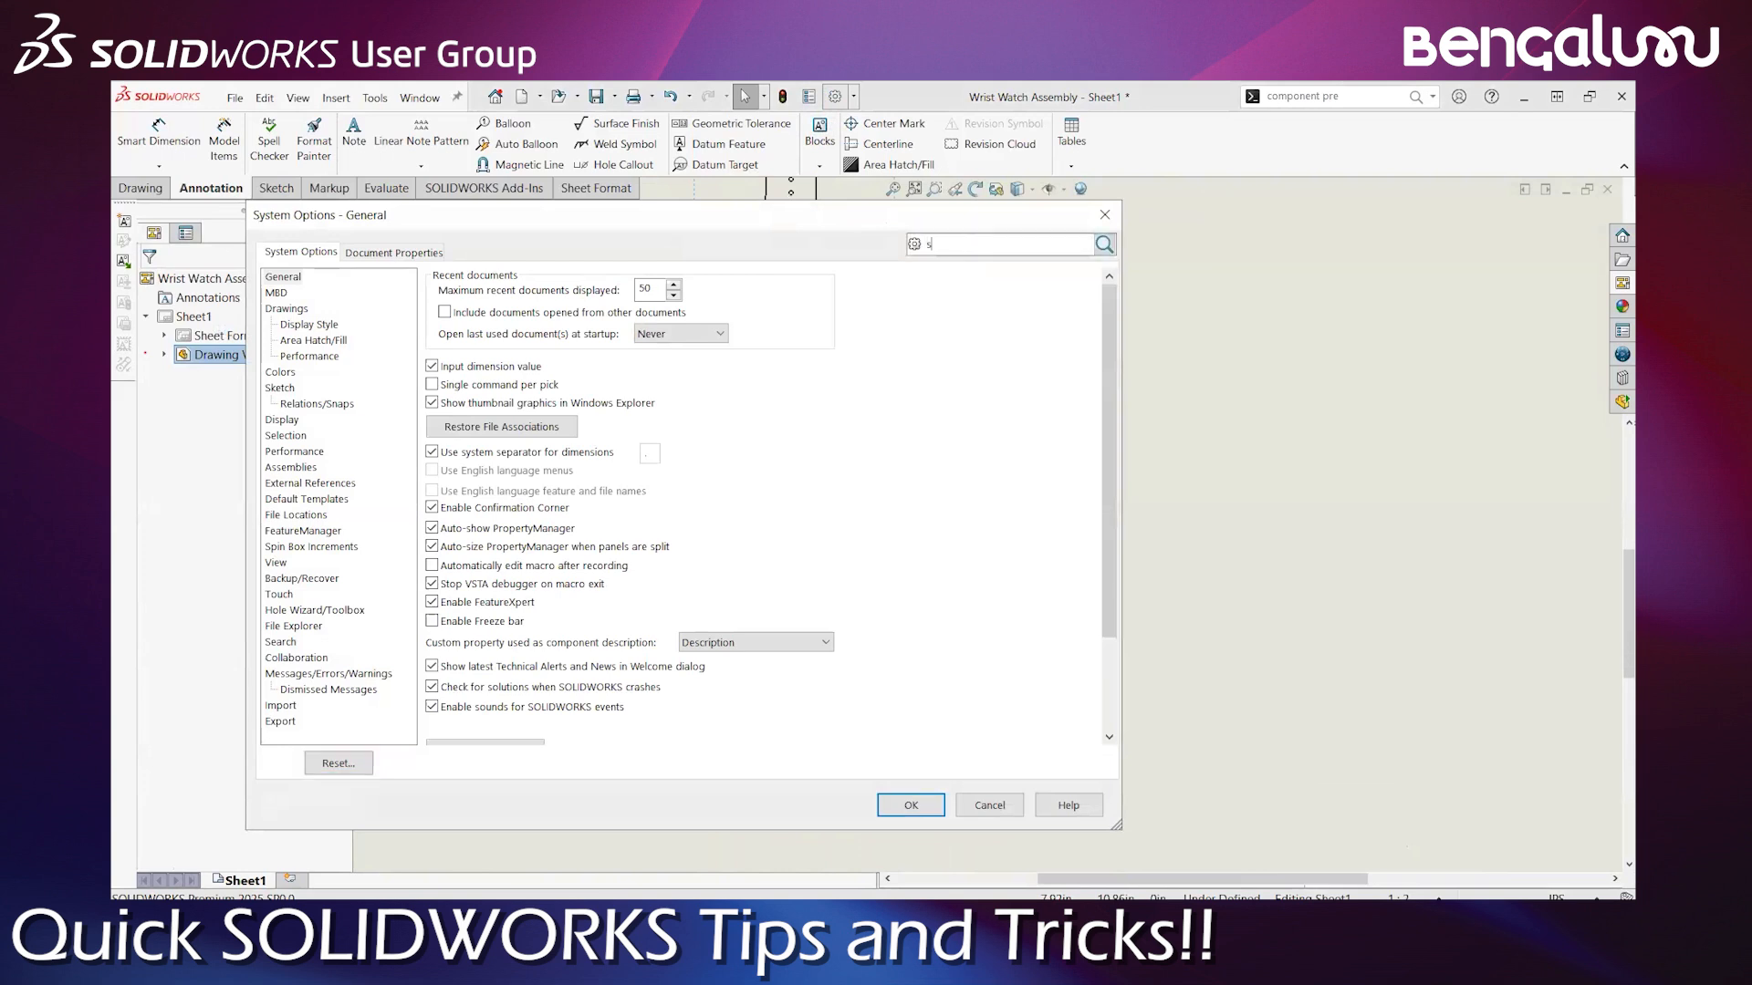
pyautogui.write('ee th')
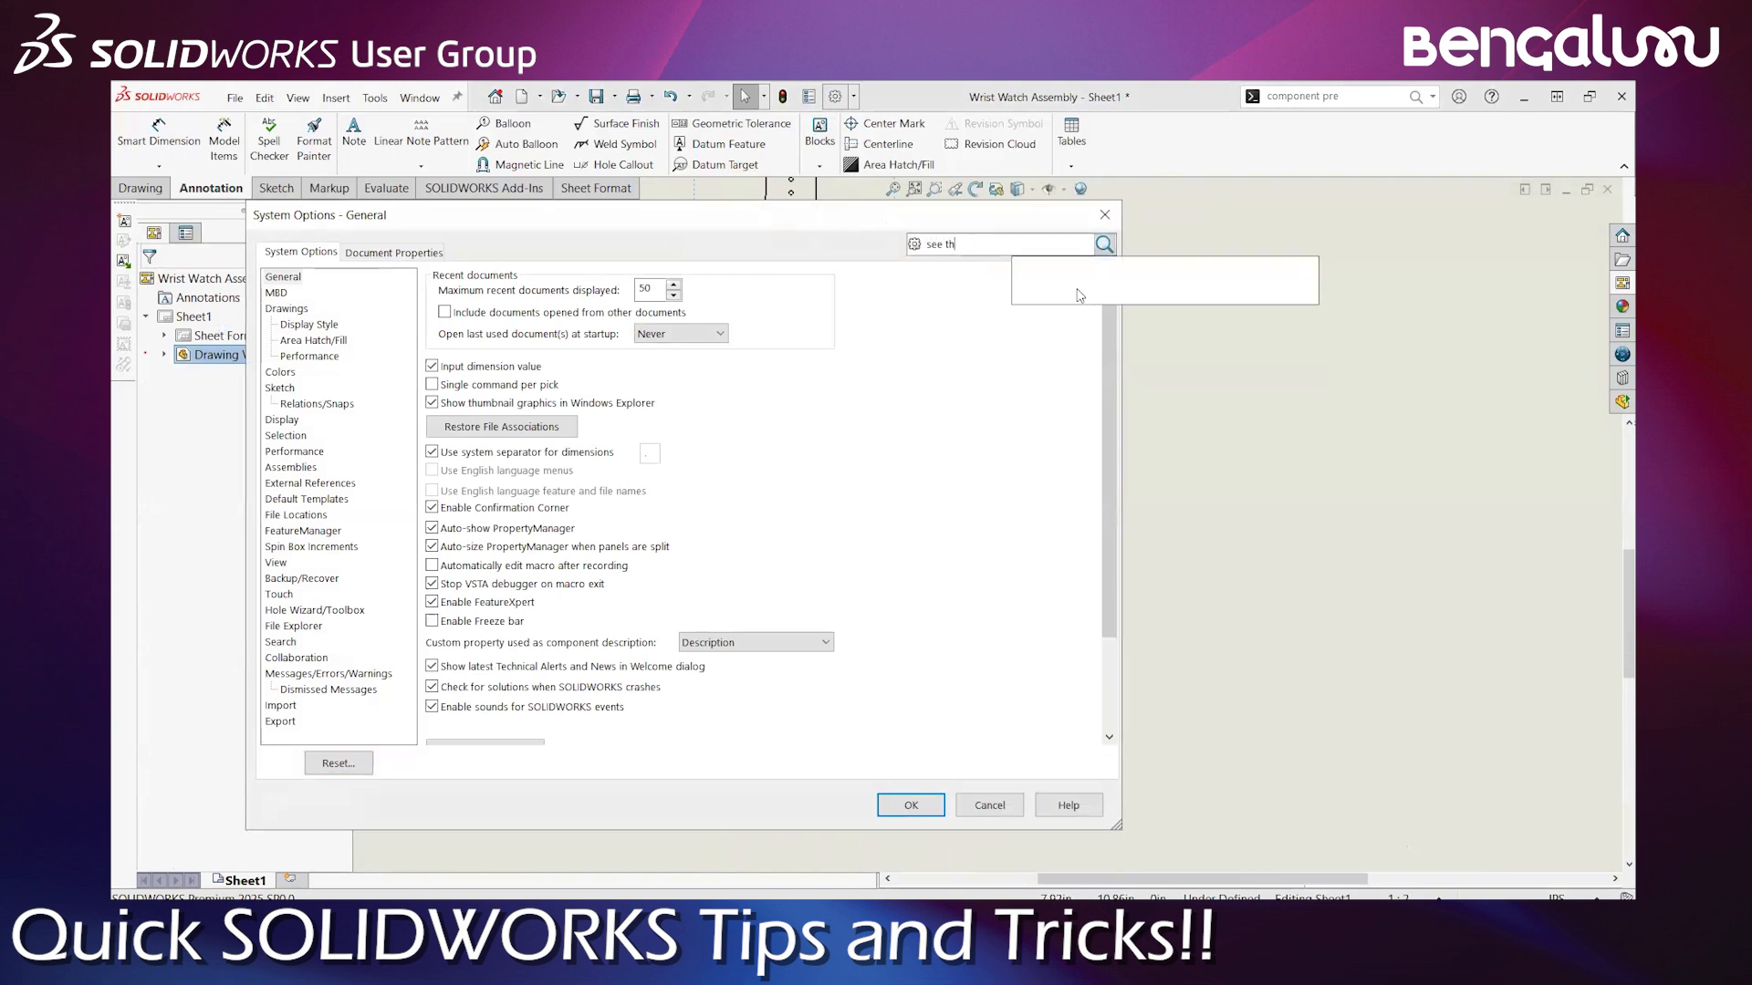
pyautogui.click(1066, 298)
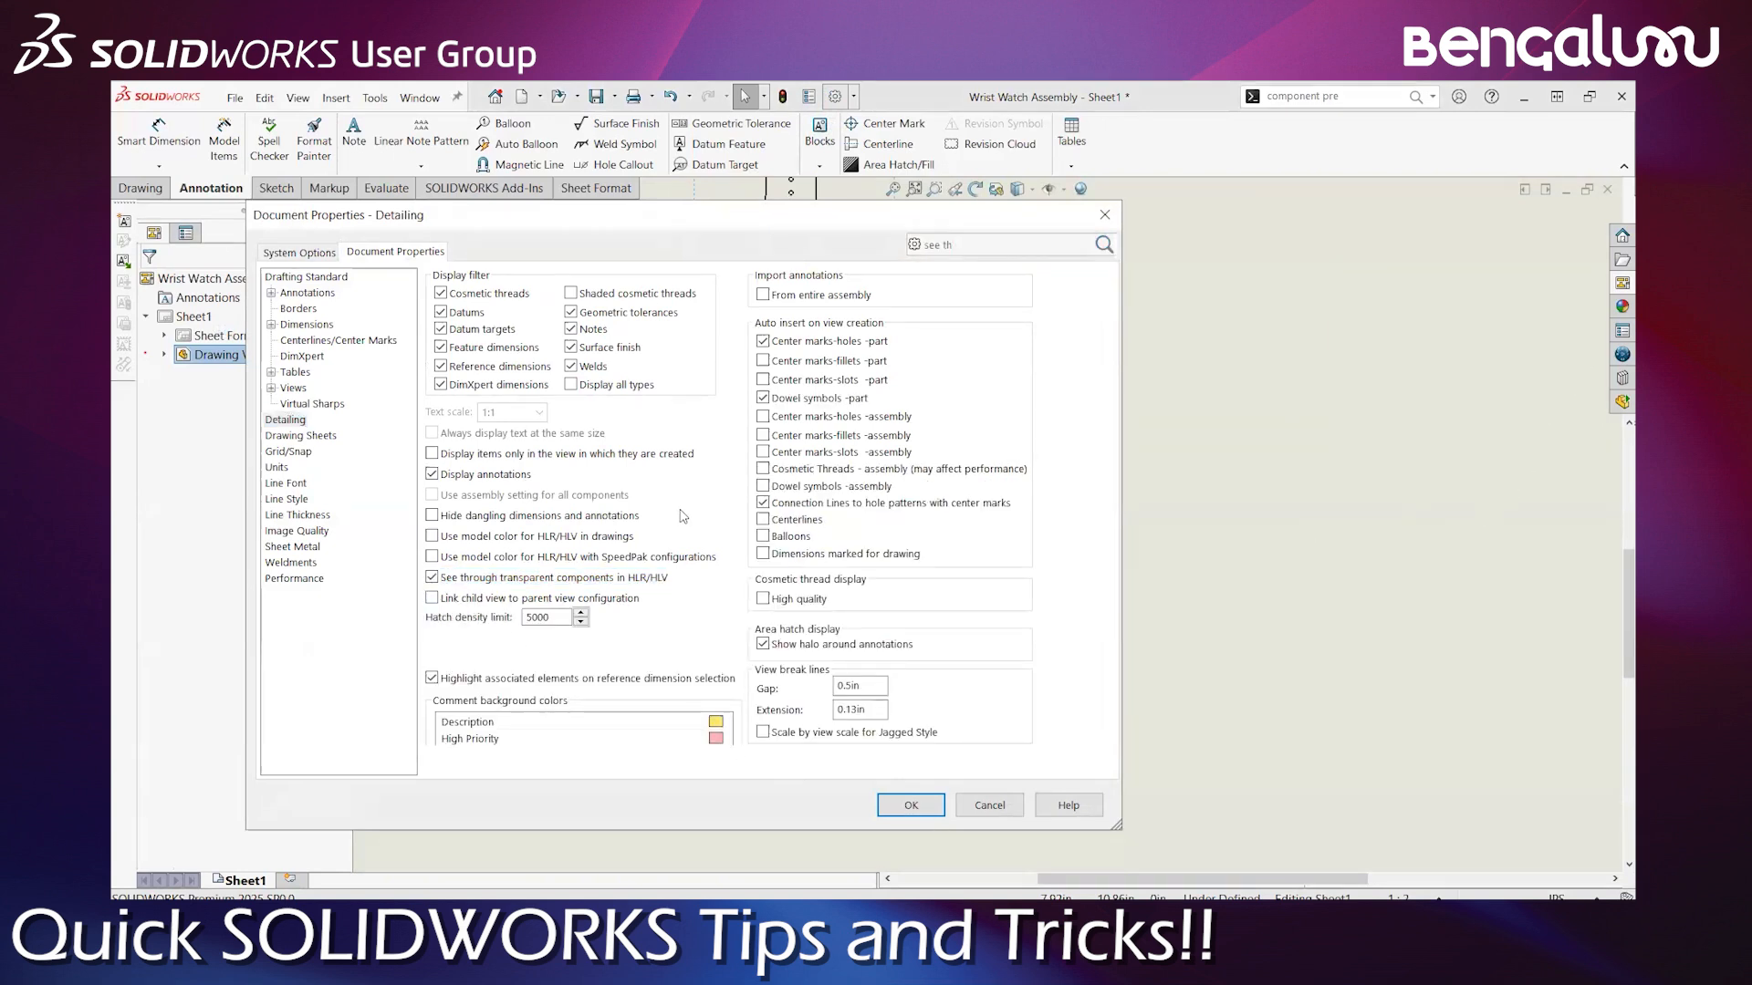
pyautogui.press('Return')
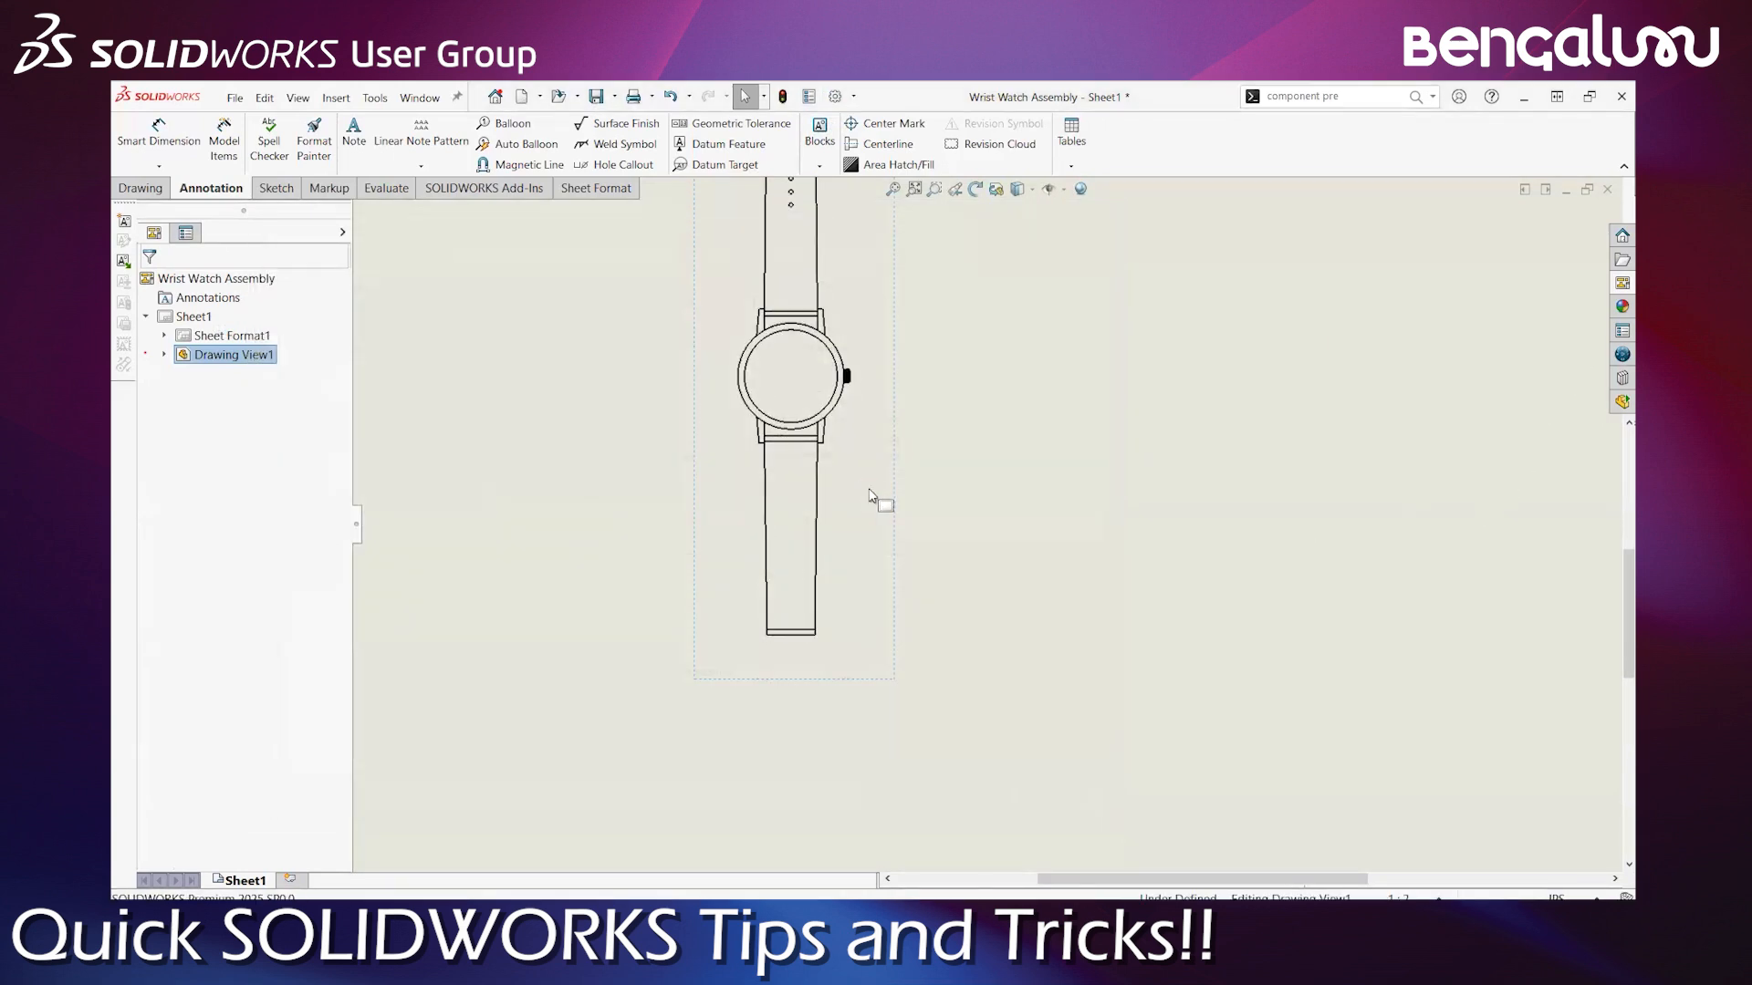
# Turn on See through transparent components for the existing watch view and accept the view settings
pyautogui.click(872, 498)
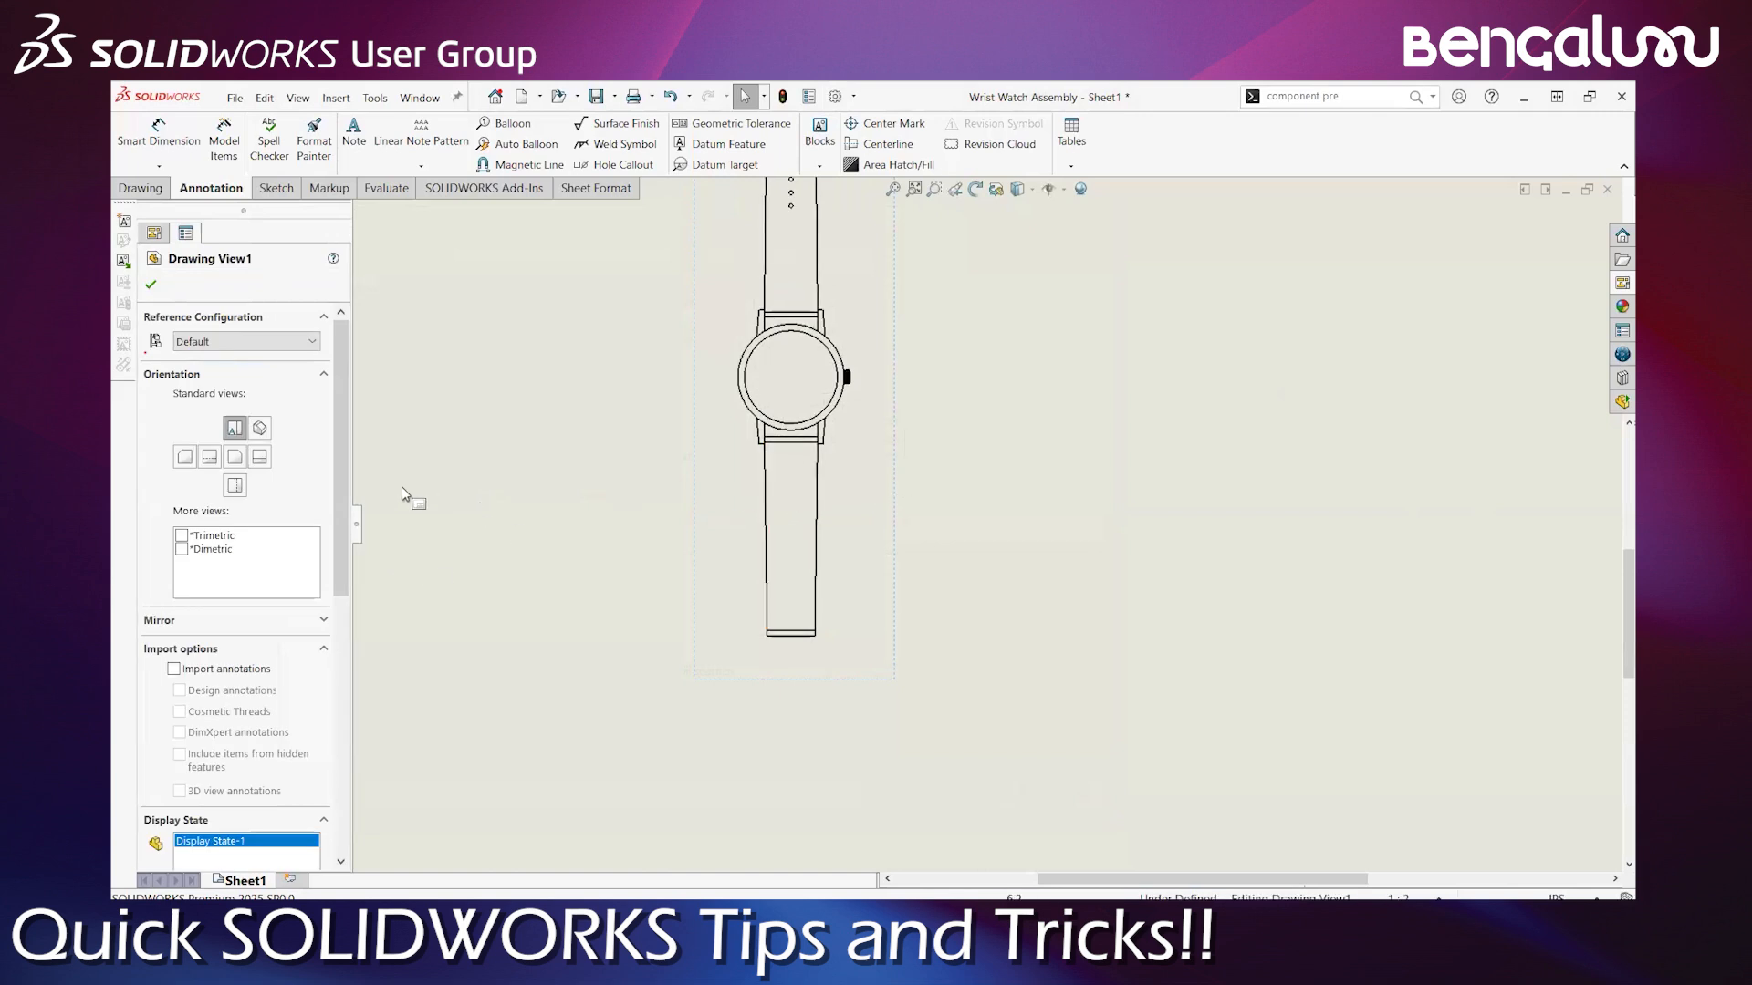
pyautogui.moveTo(343, 486); pyautogui.dragTo(354, 627)
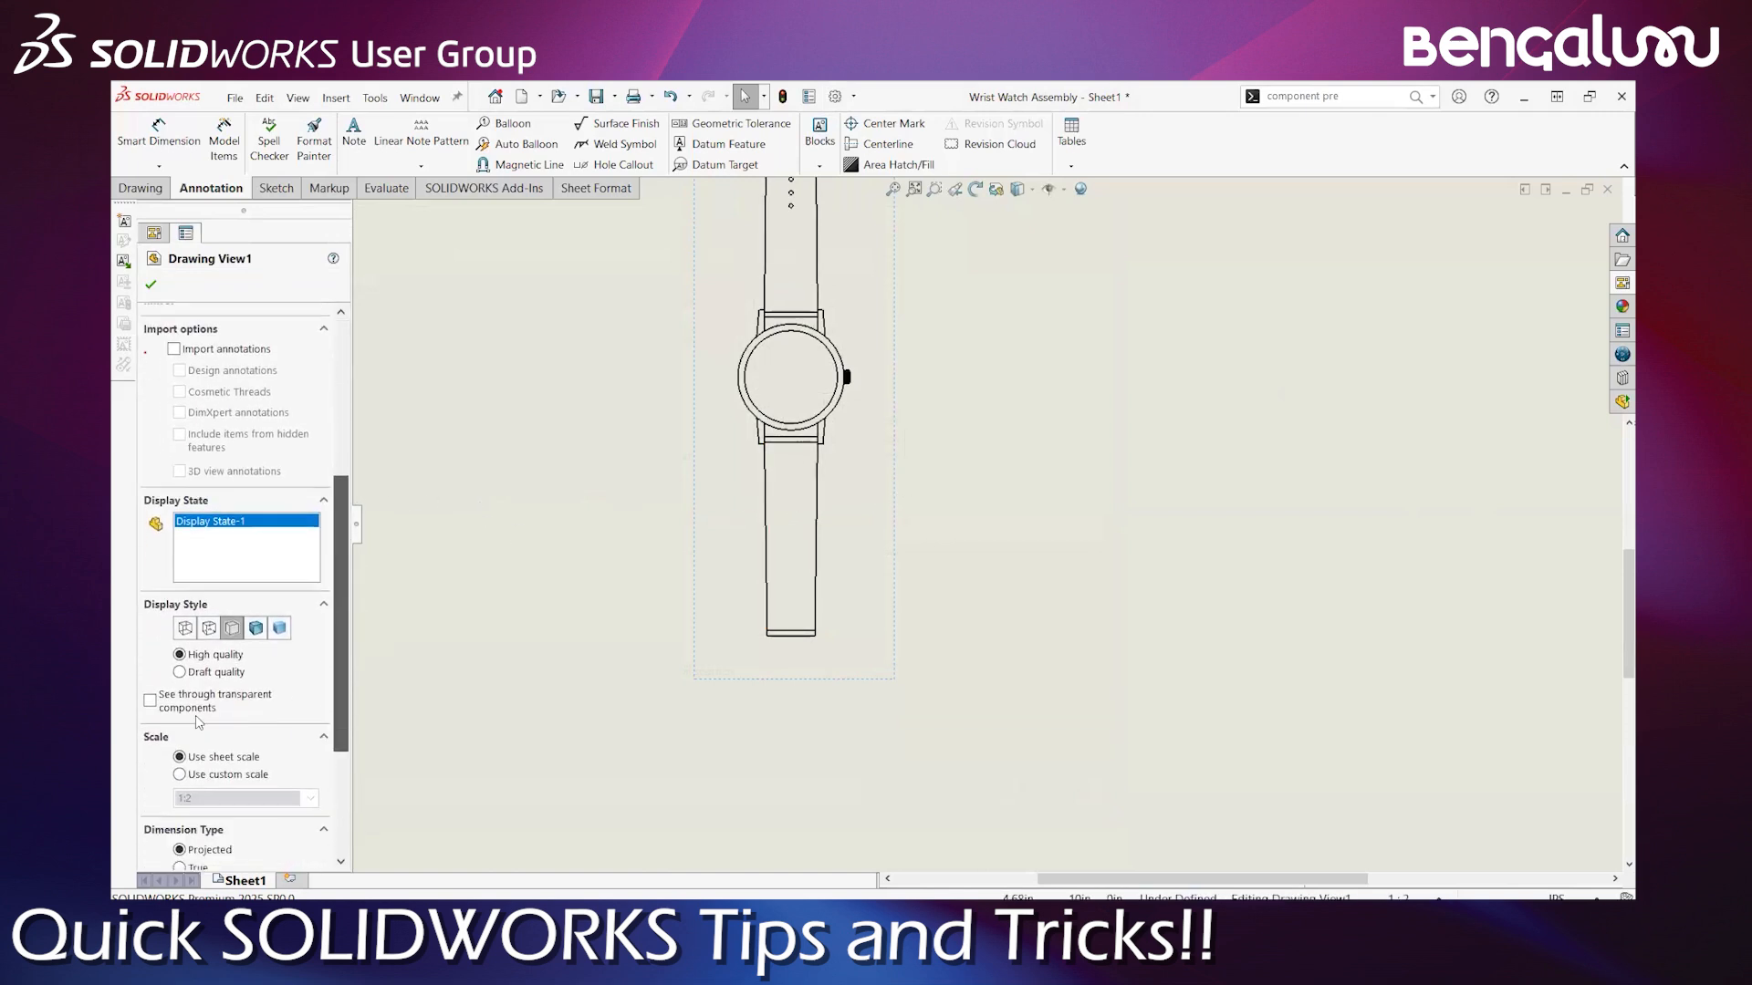
pyautogui.click(149, 700)
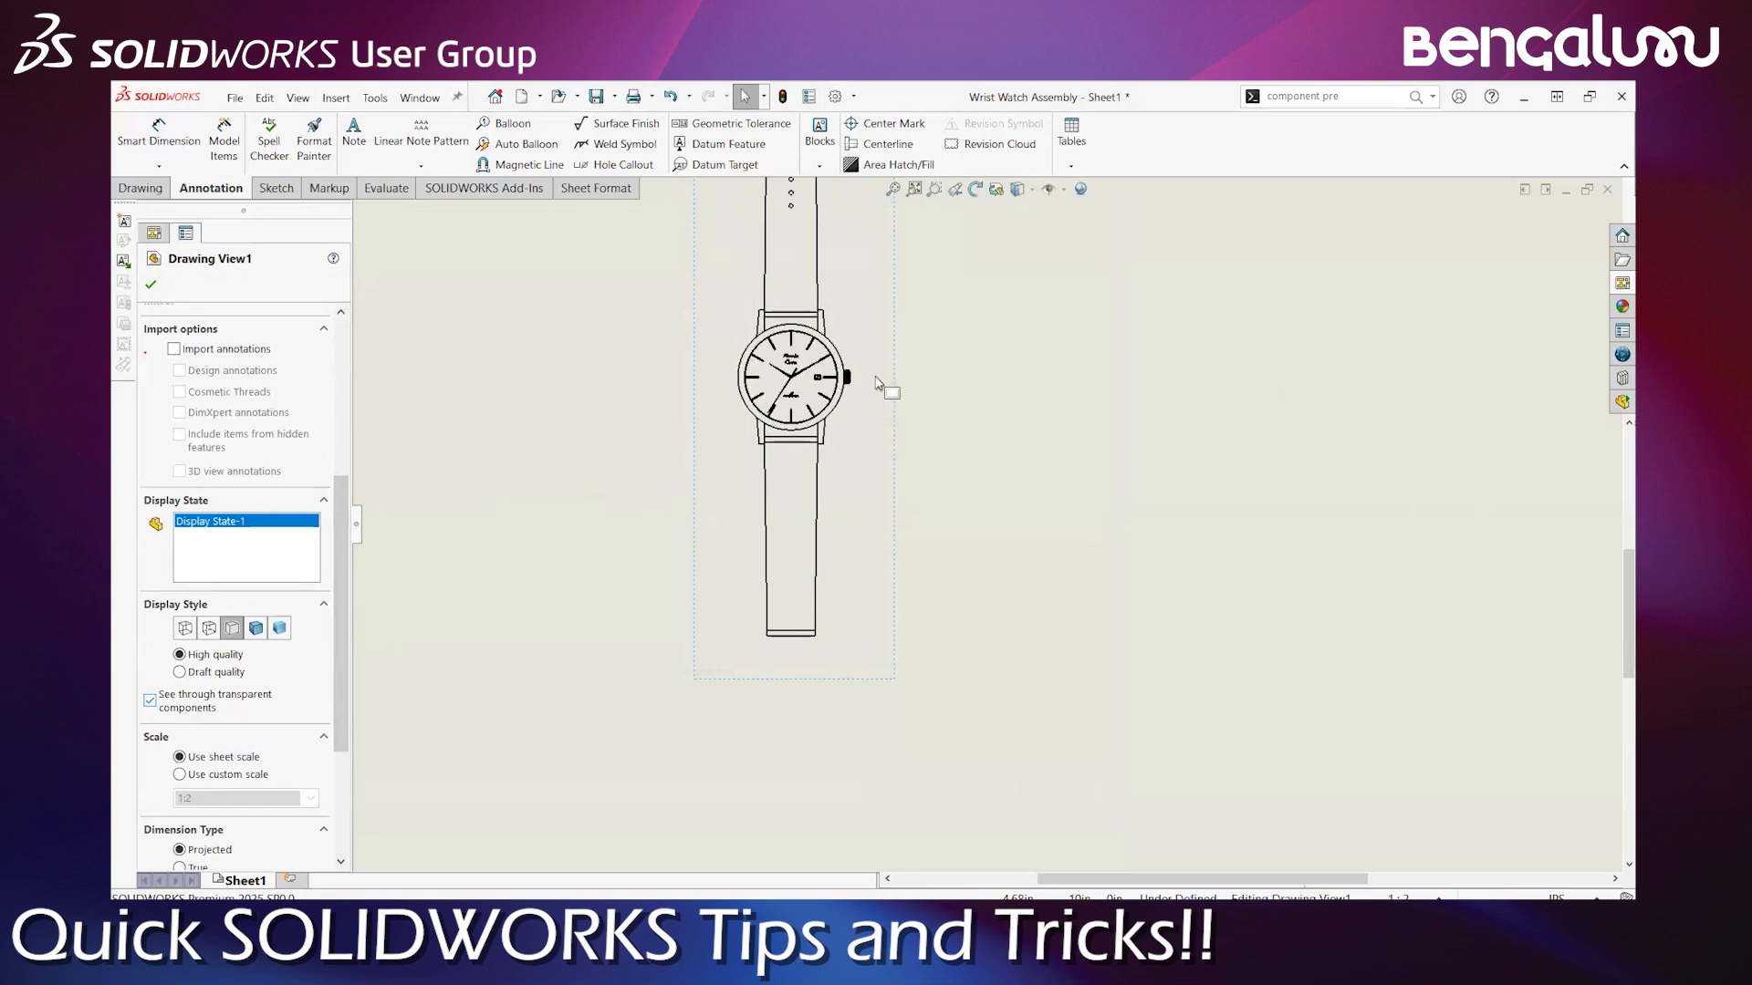
pyautogui.click(150, 284)
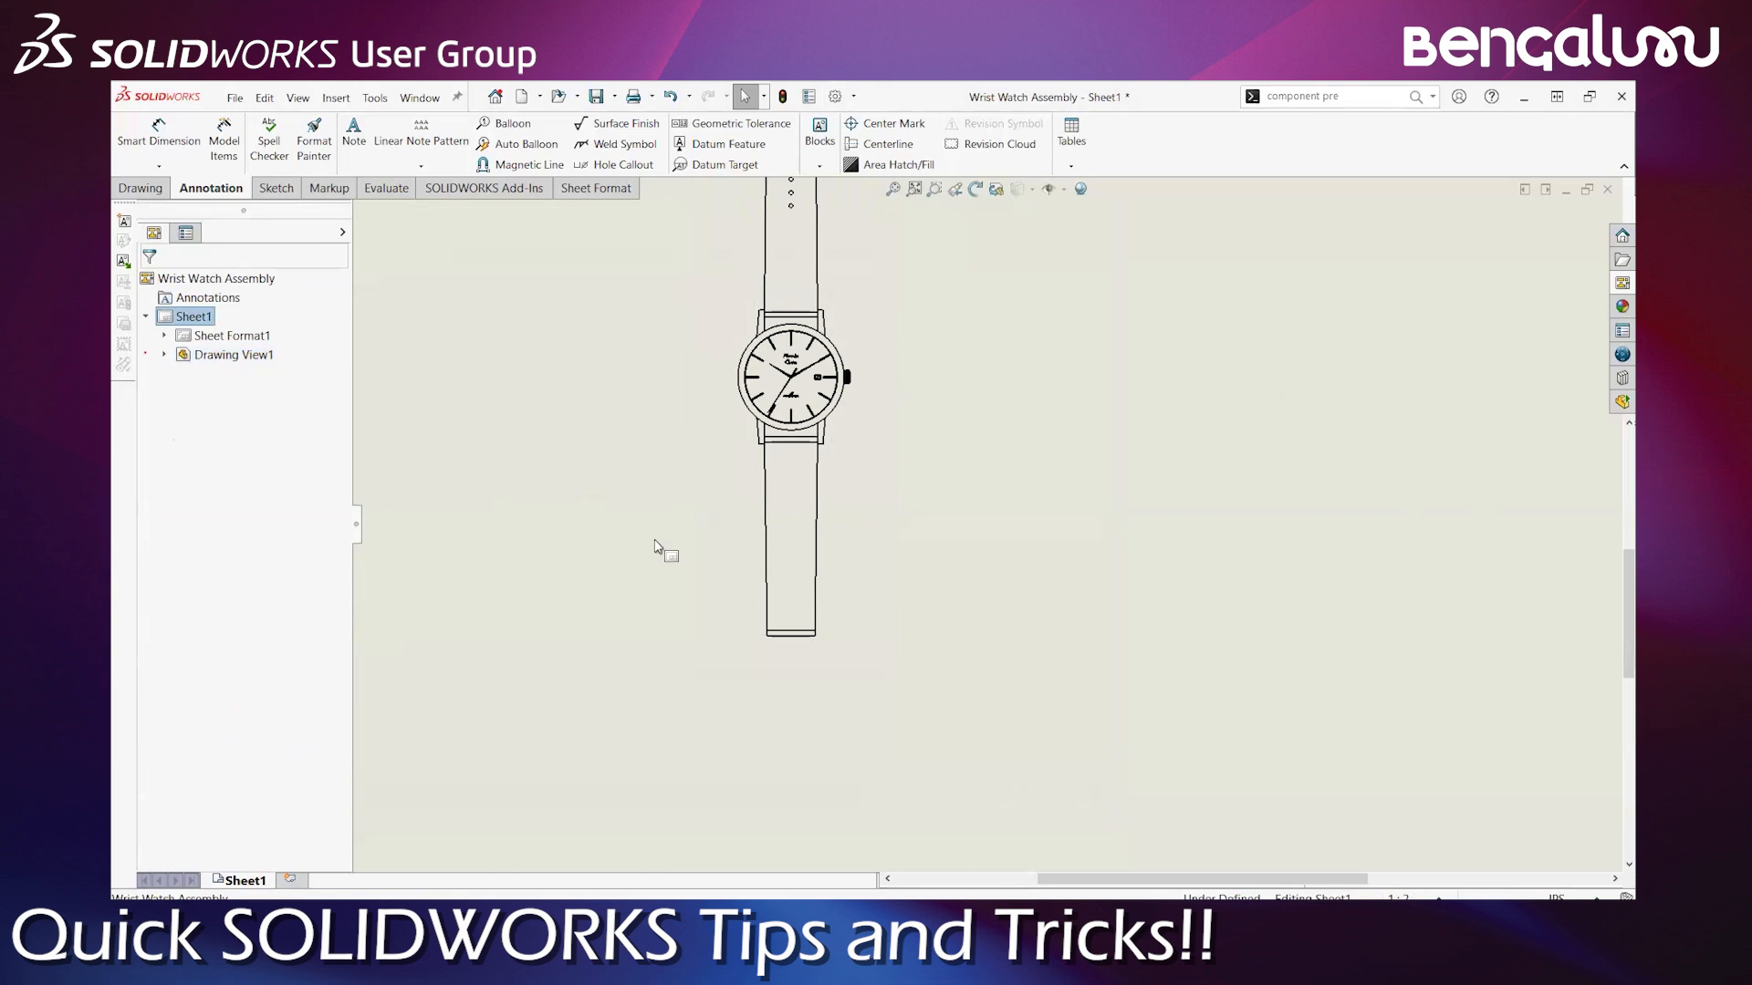
# Review the Show/Hide options for the Glass component in the watch's drawing view and dismiss them
pyautogui.scroll(-5, 803, 433)
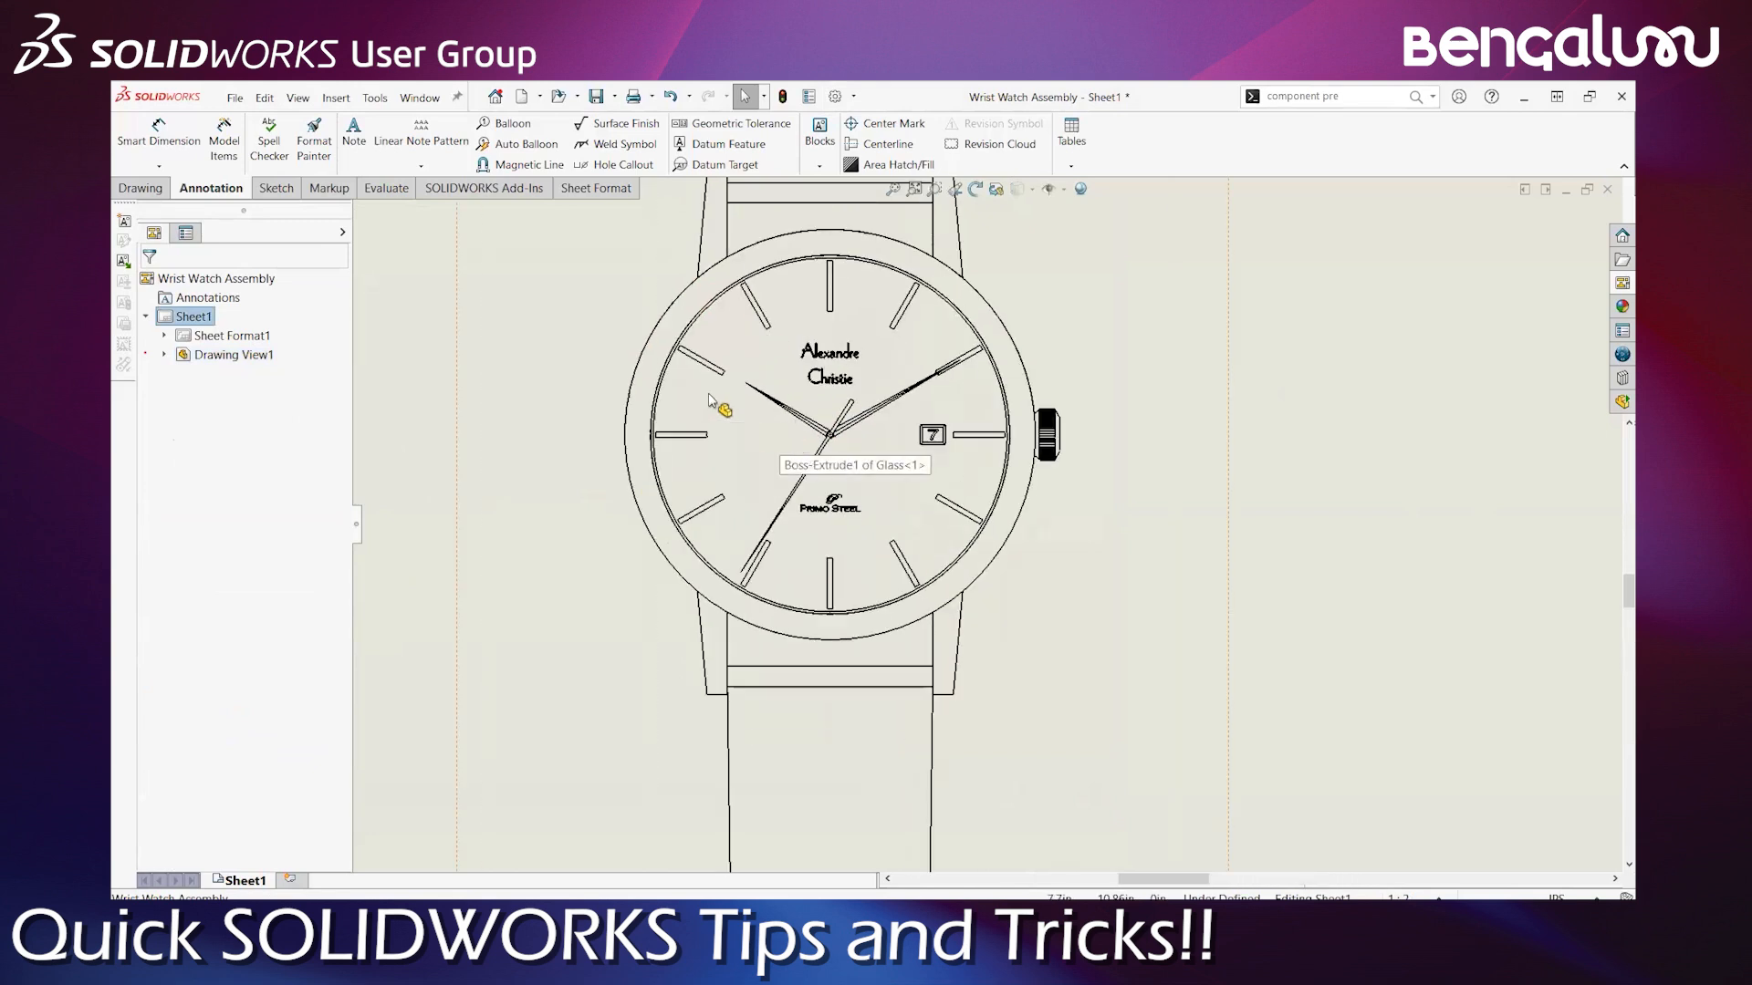
pyautogui.click(710, 399)
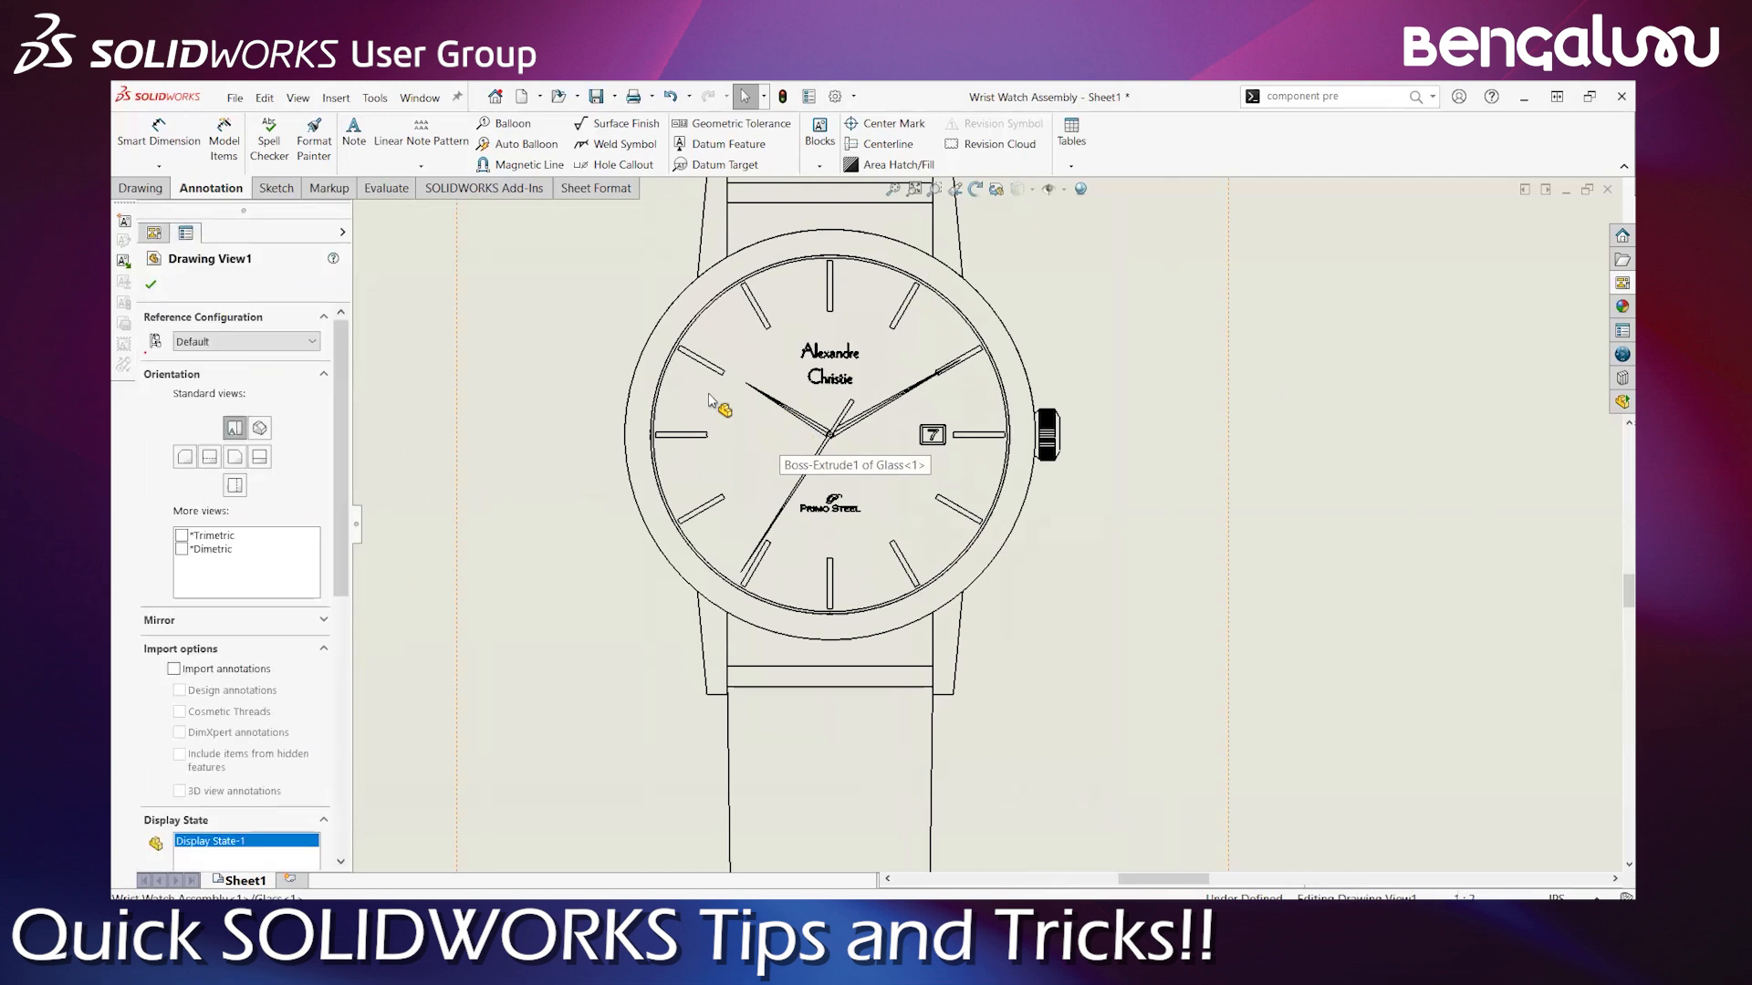
pyautogui.rightClick(711, 399)
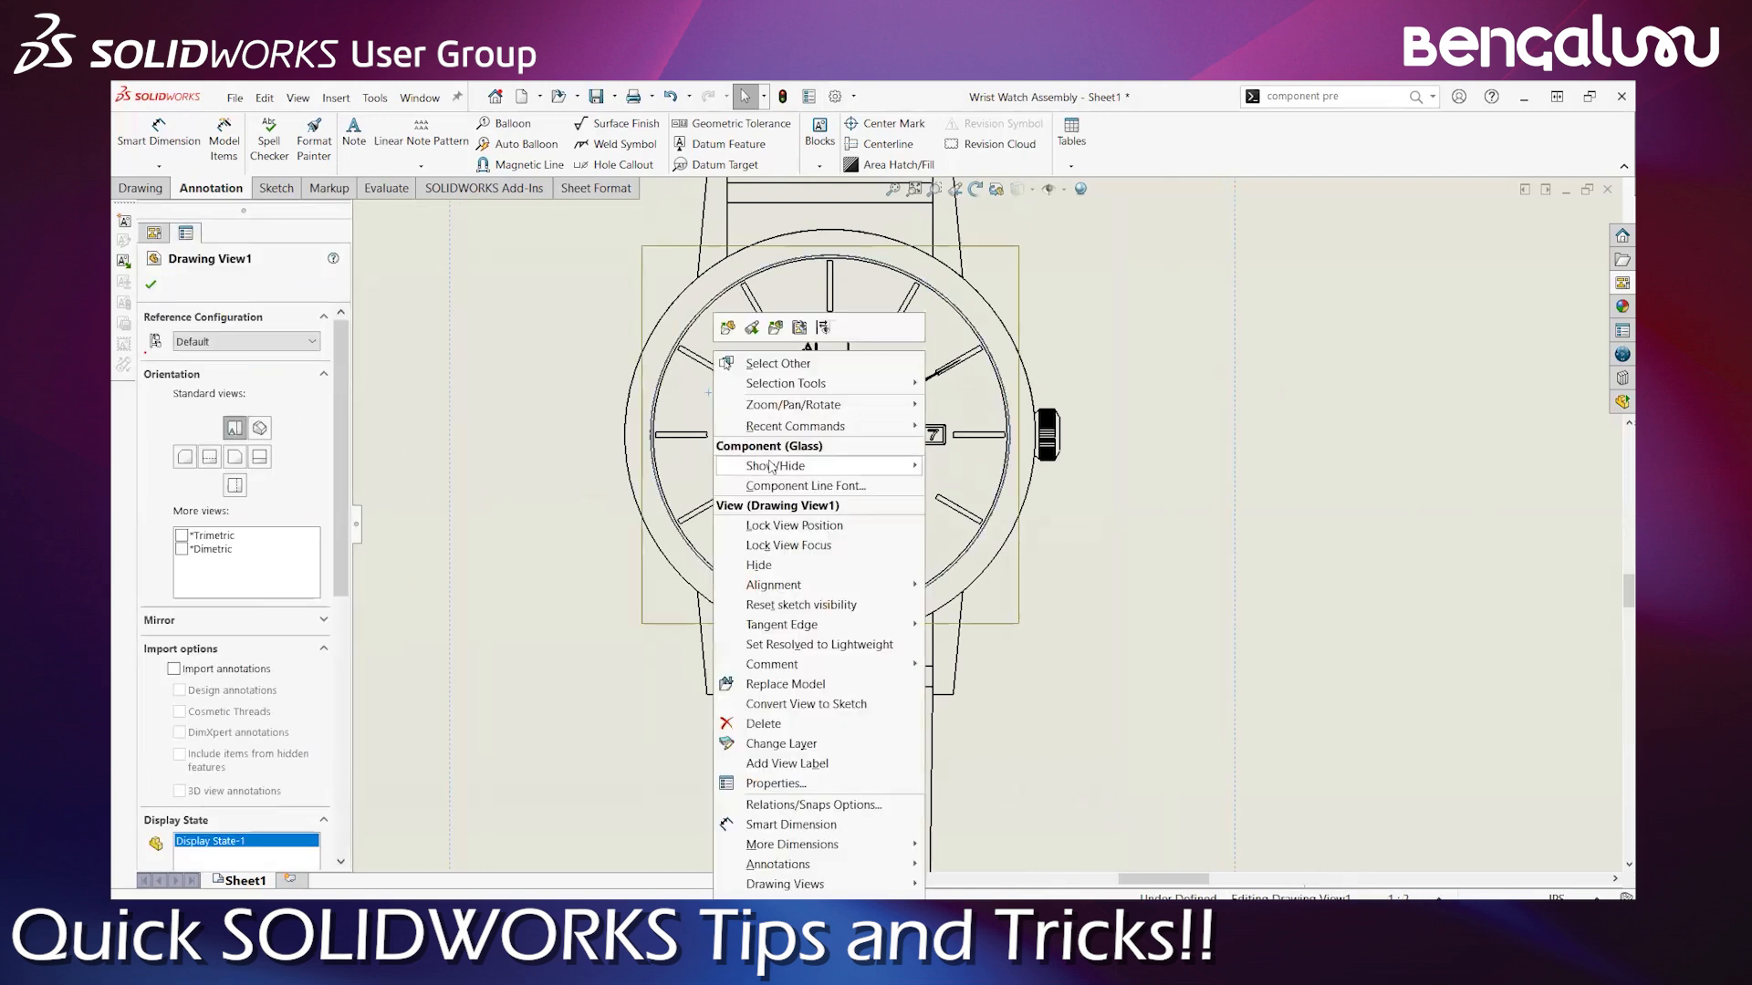
pyautogui.moveTo(773, 466)
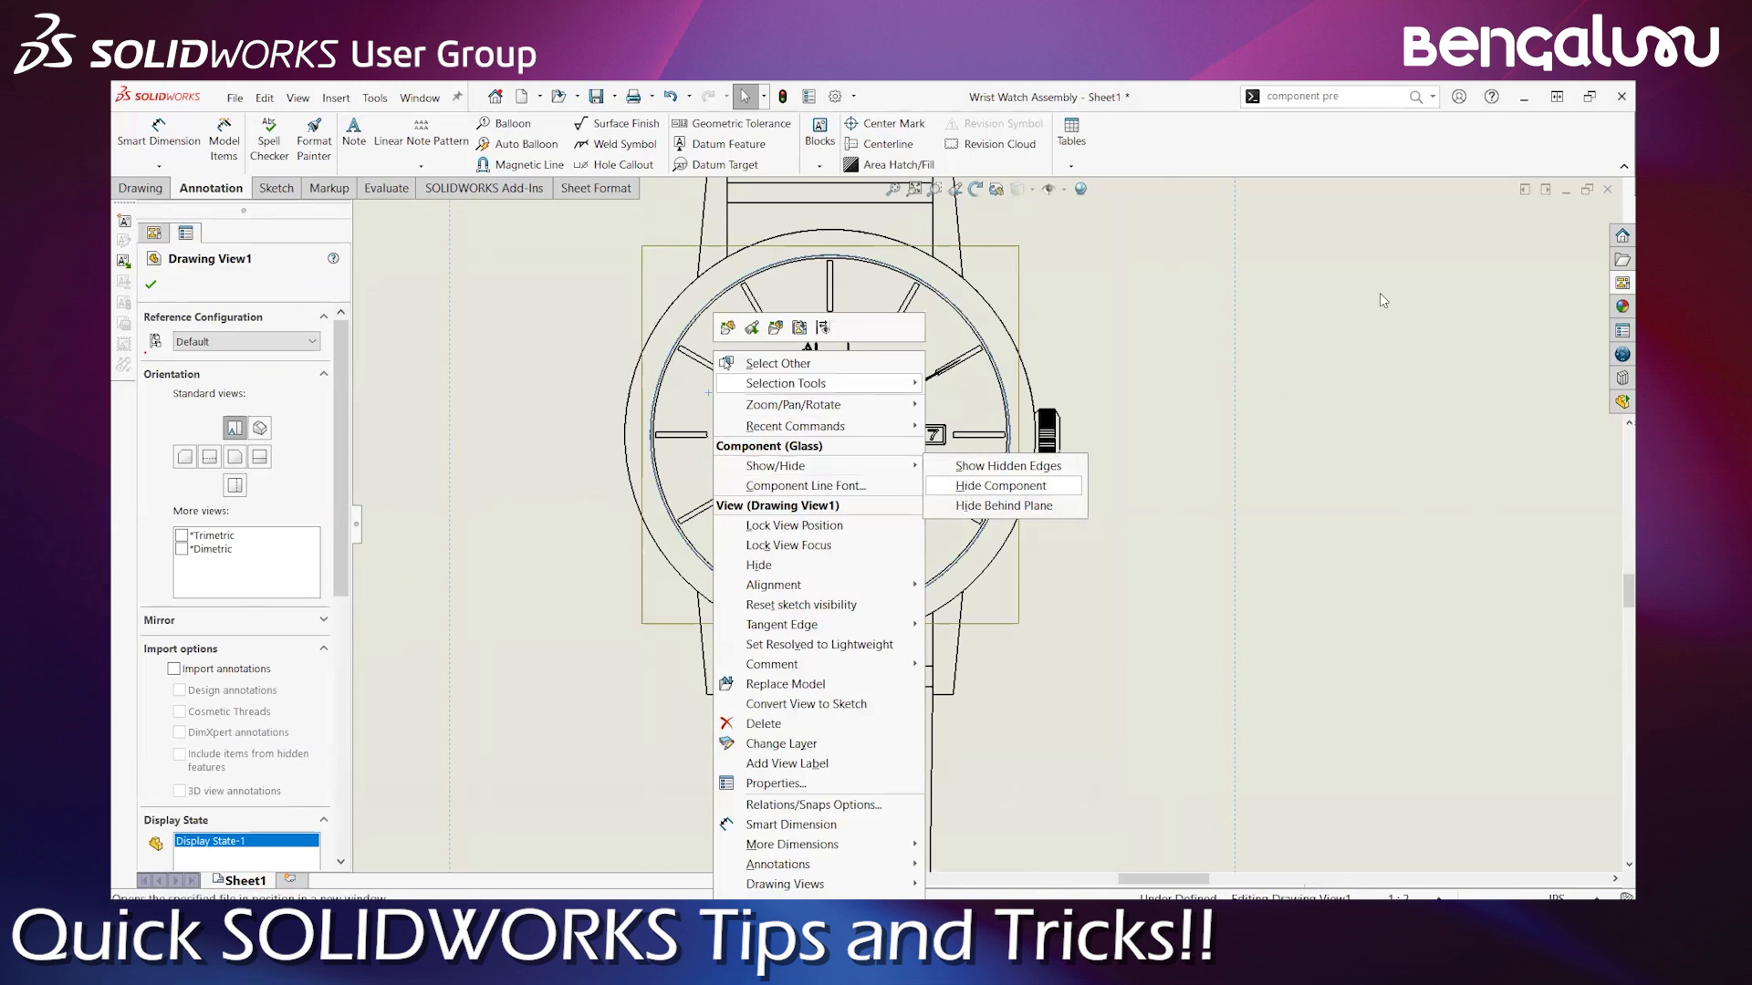
pyautogui.click(967, 491)
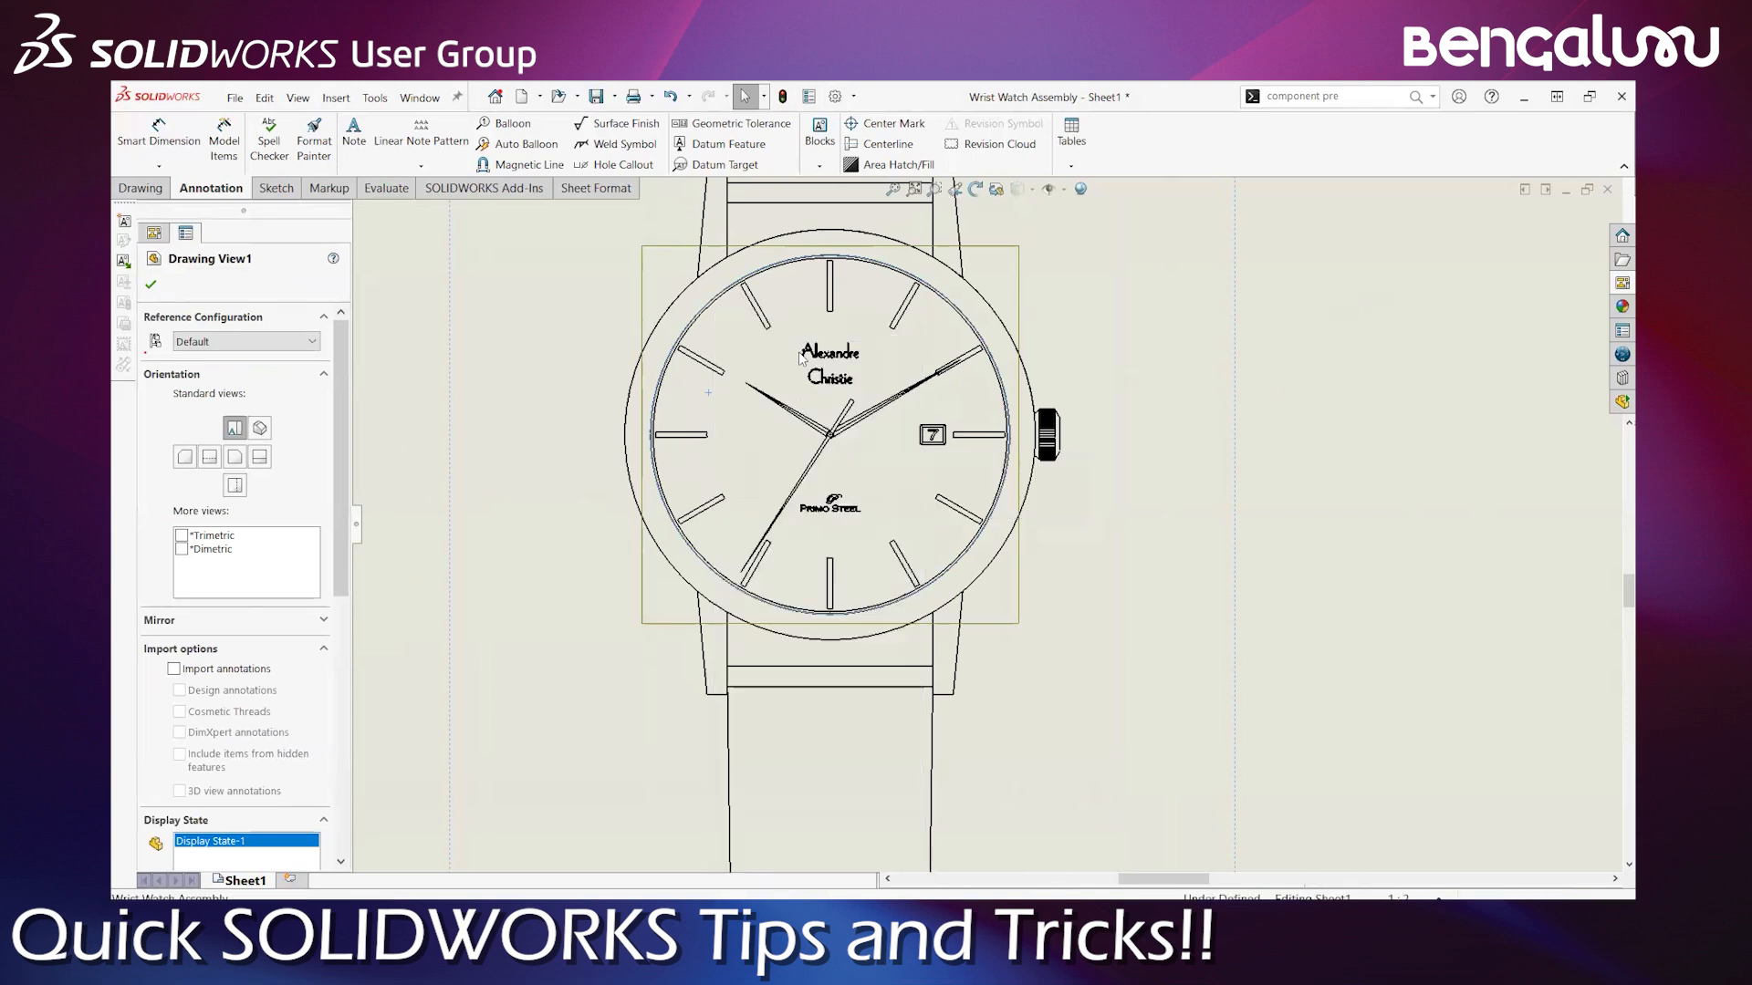
pyautogui.click(807, 447)
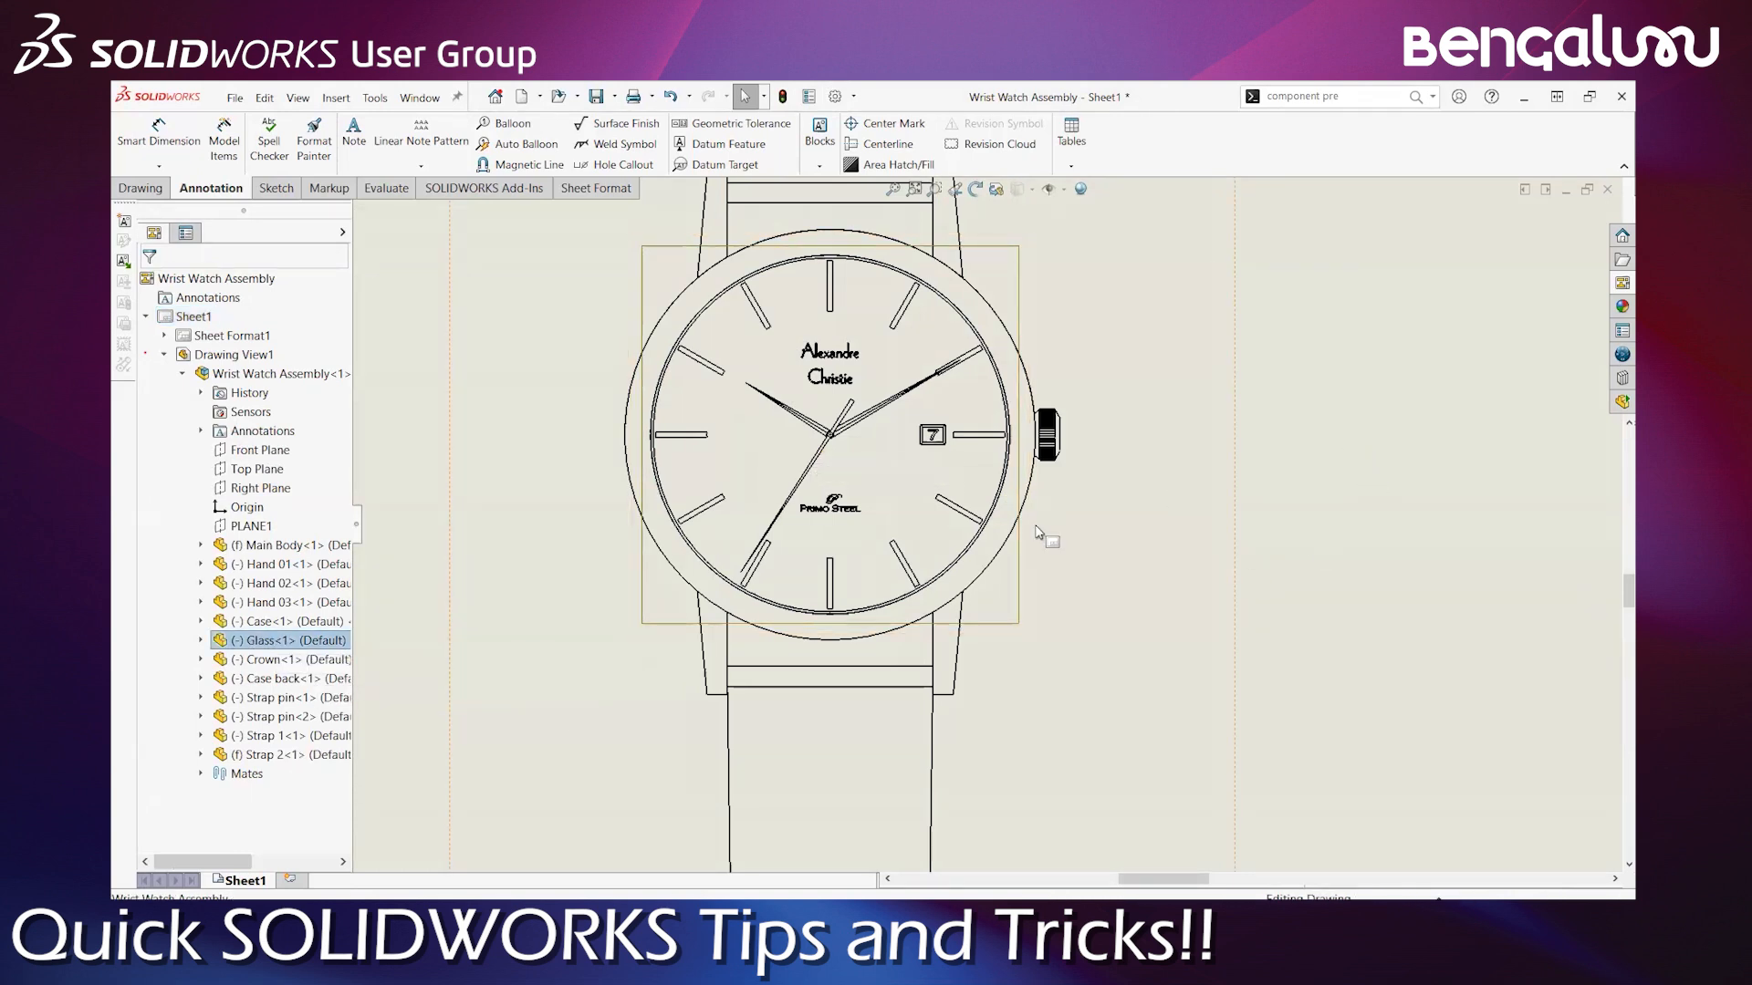
pyautogui.scroll(3, 1047, 536)
pyautogui.scroll(3, 1064, 579)
pyautogui.scroll(3, 1115, 609)
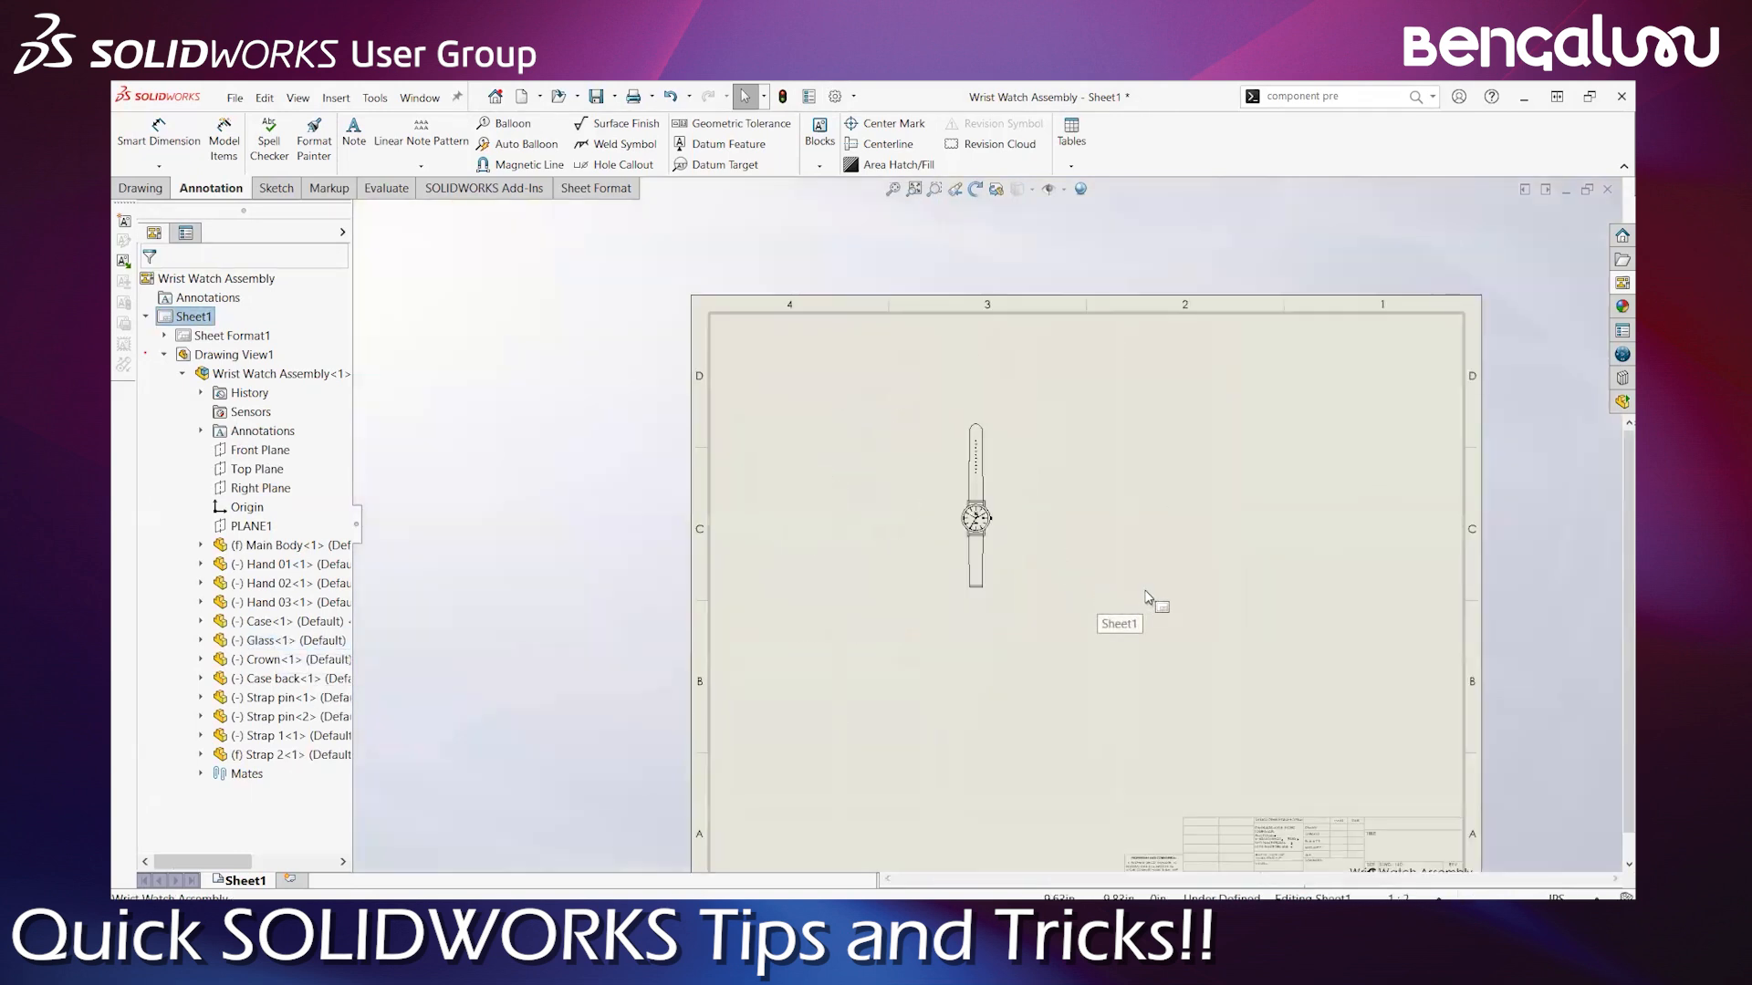
pyautogui.scroll(-4, 1117, 613)
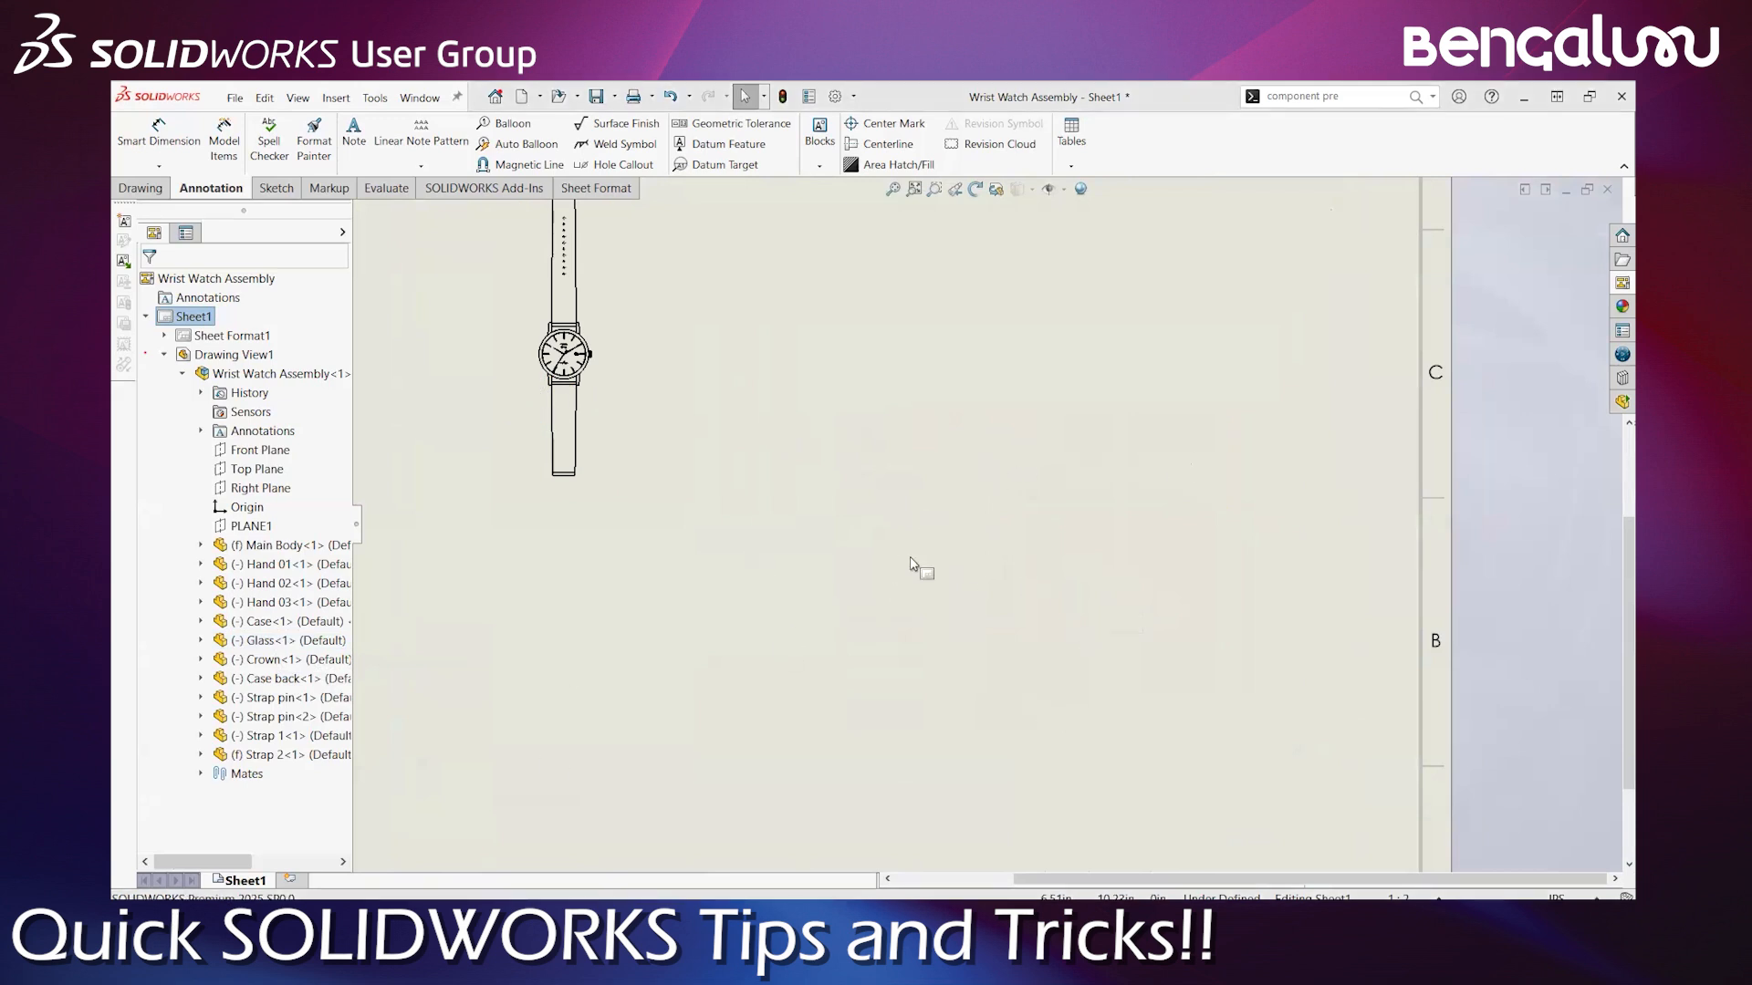
# Open the recent drawing 4240 Spreader_new and examine its bill of materials
pyautogui.press('r')
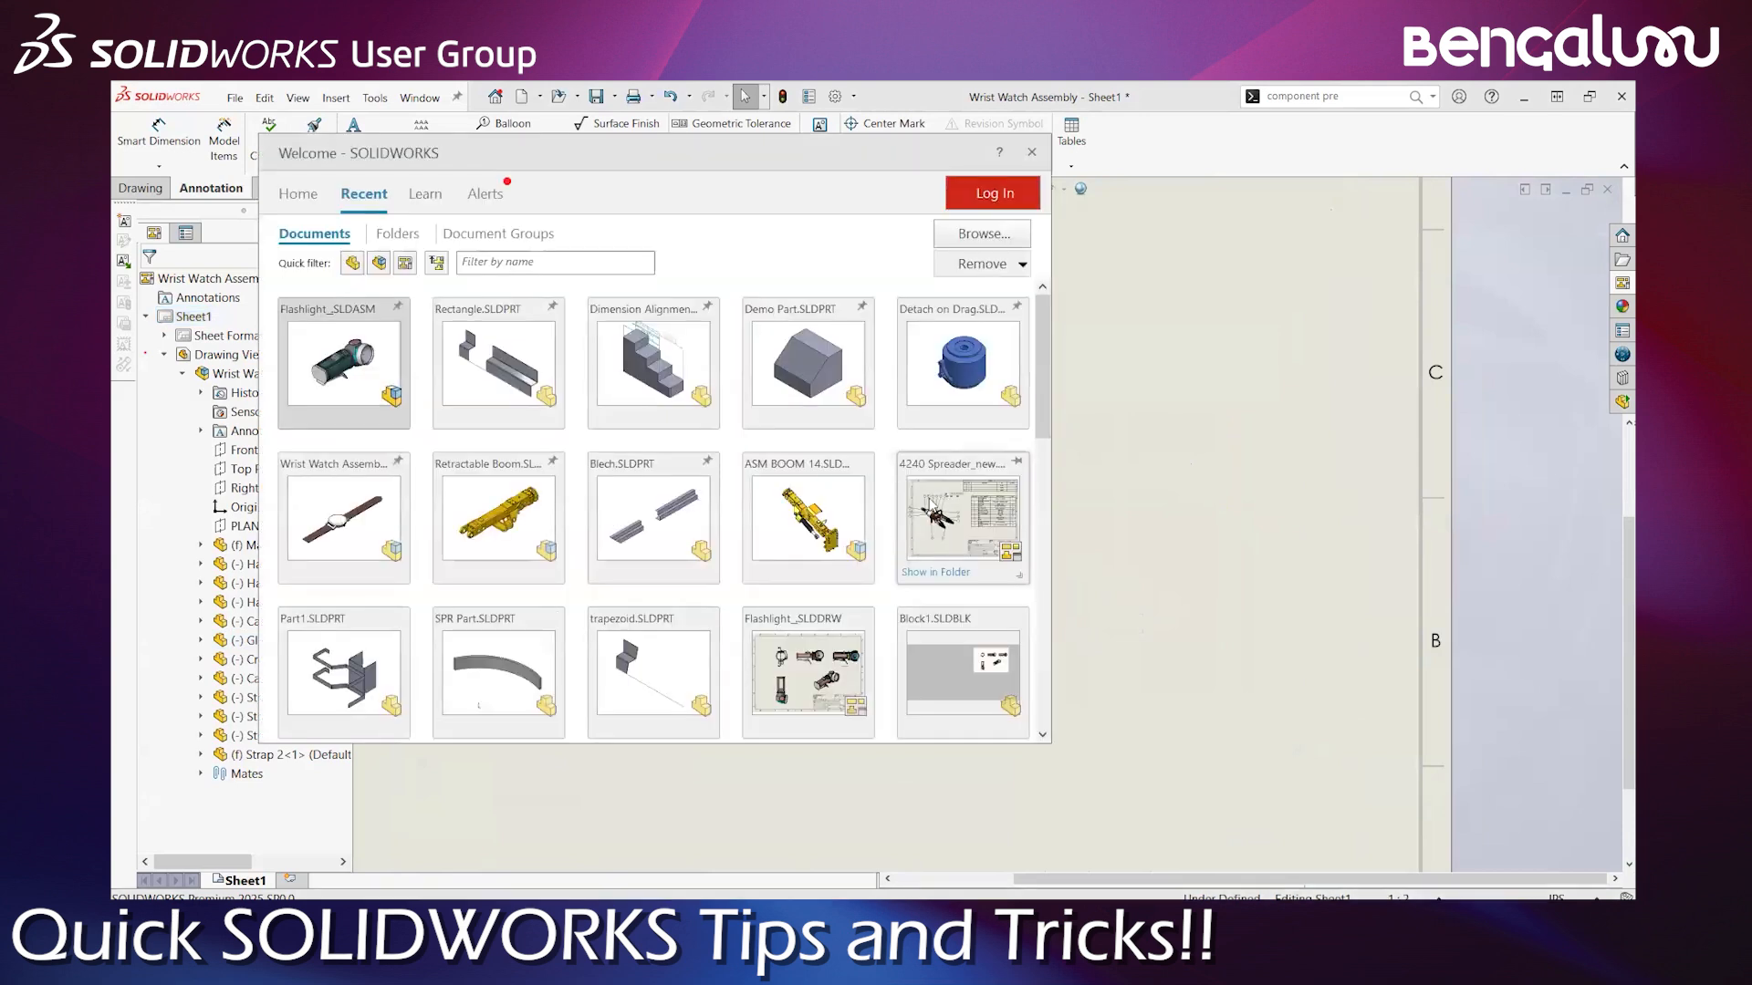
pyautogui.doubleClick(943, 517)
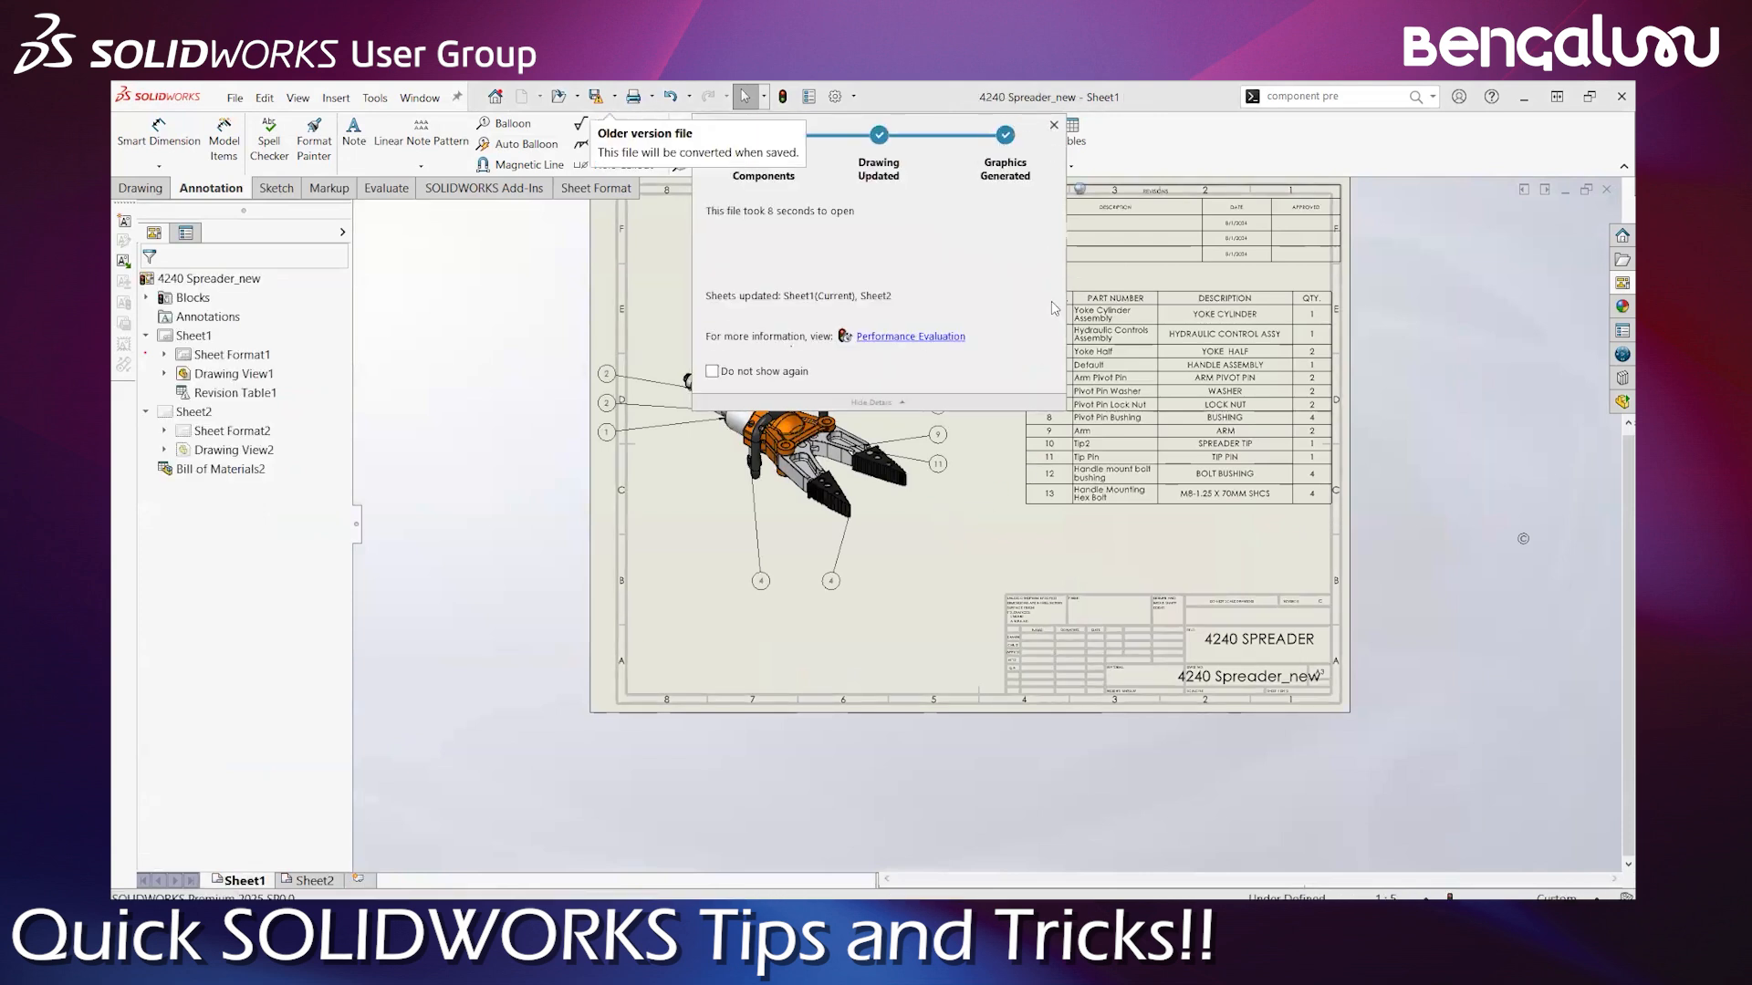
pyautogui.scroll(-3, 1064, 361)
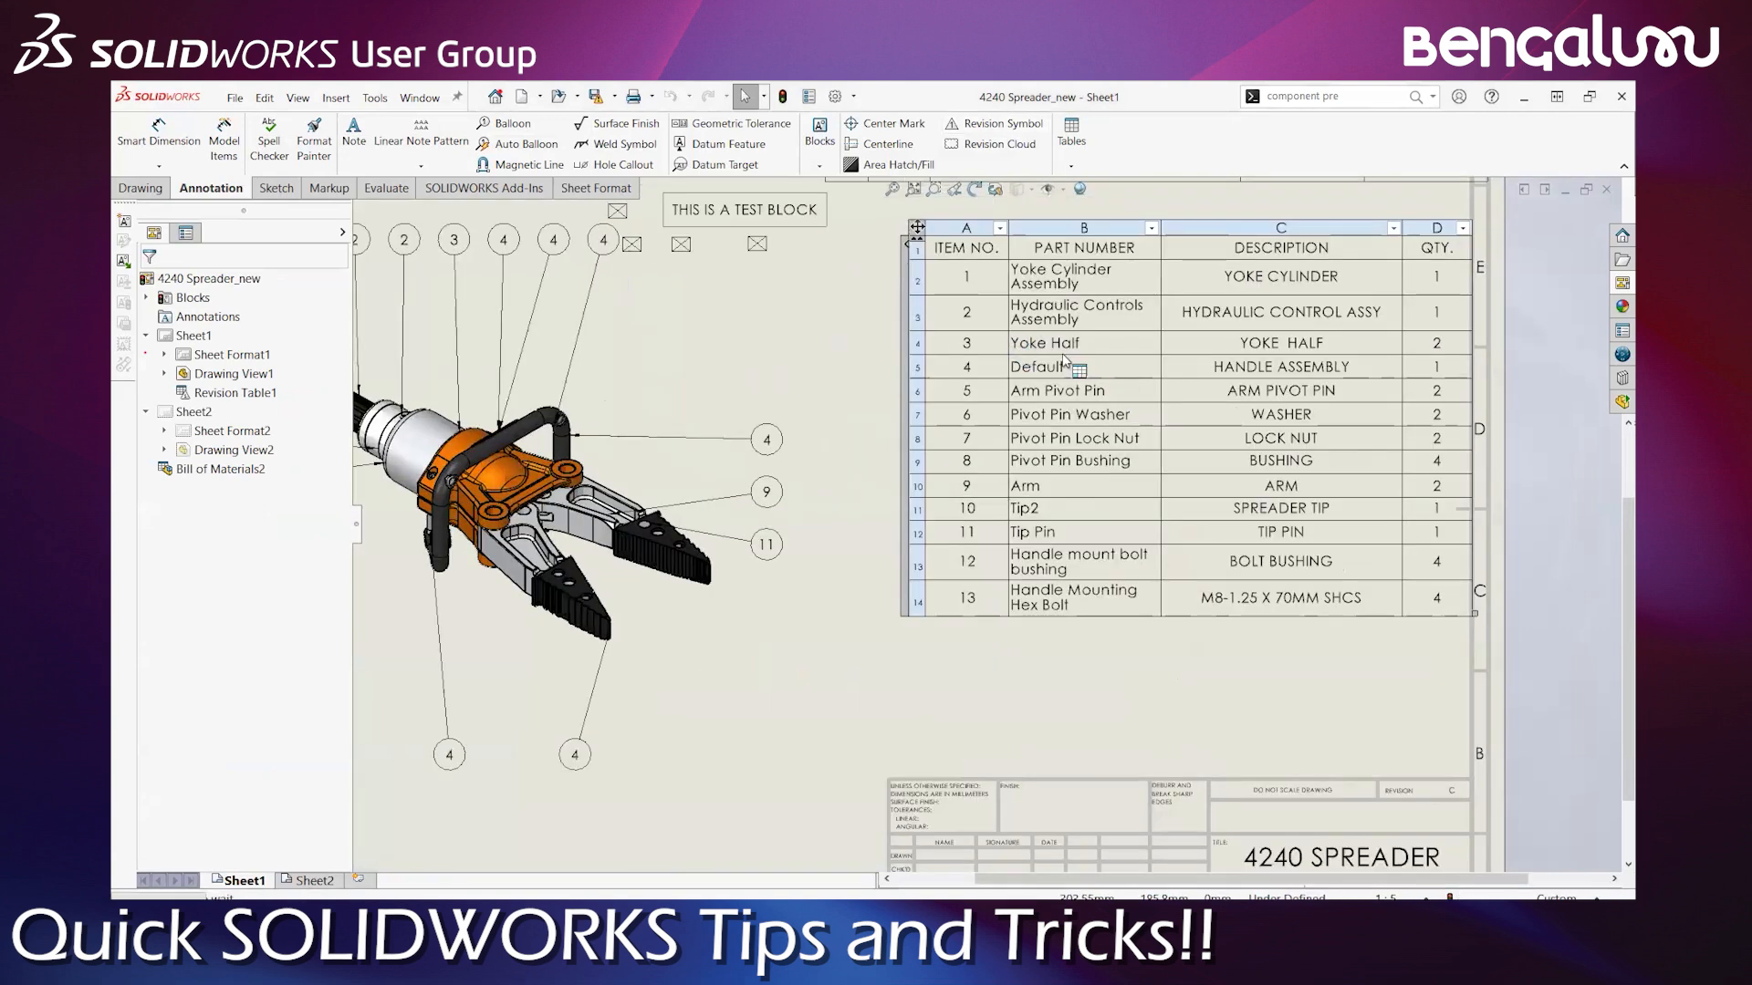
pyautogui.scroll(-3, 1071, 509)
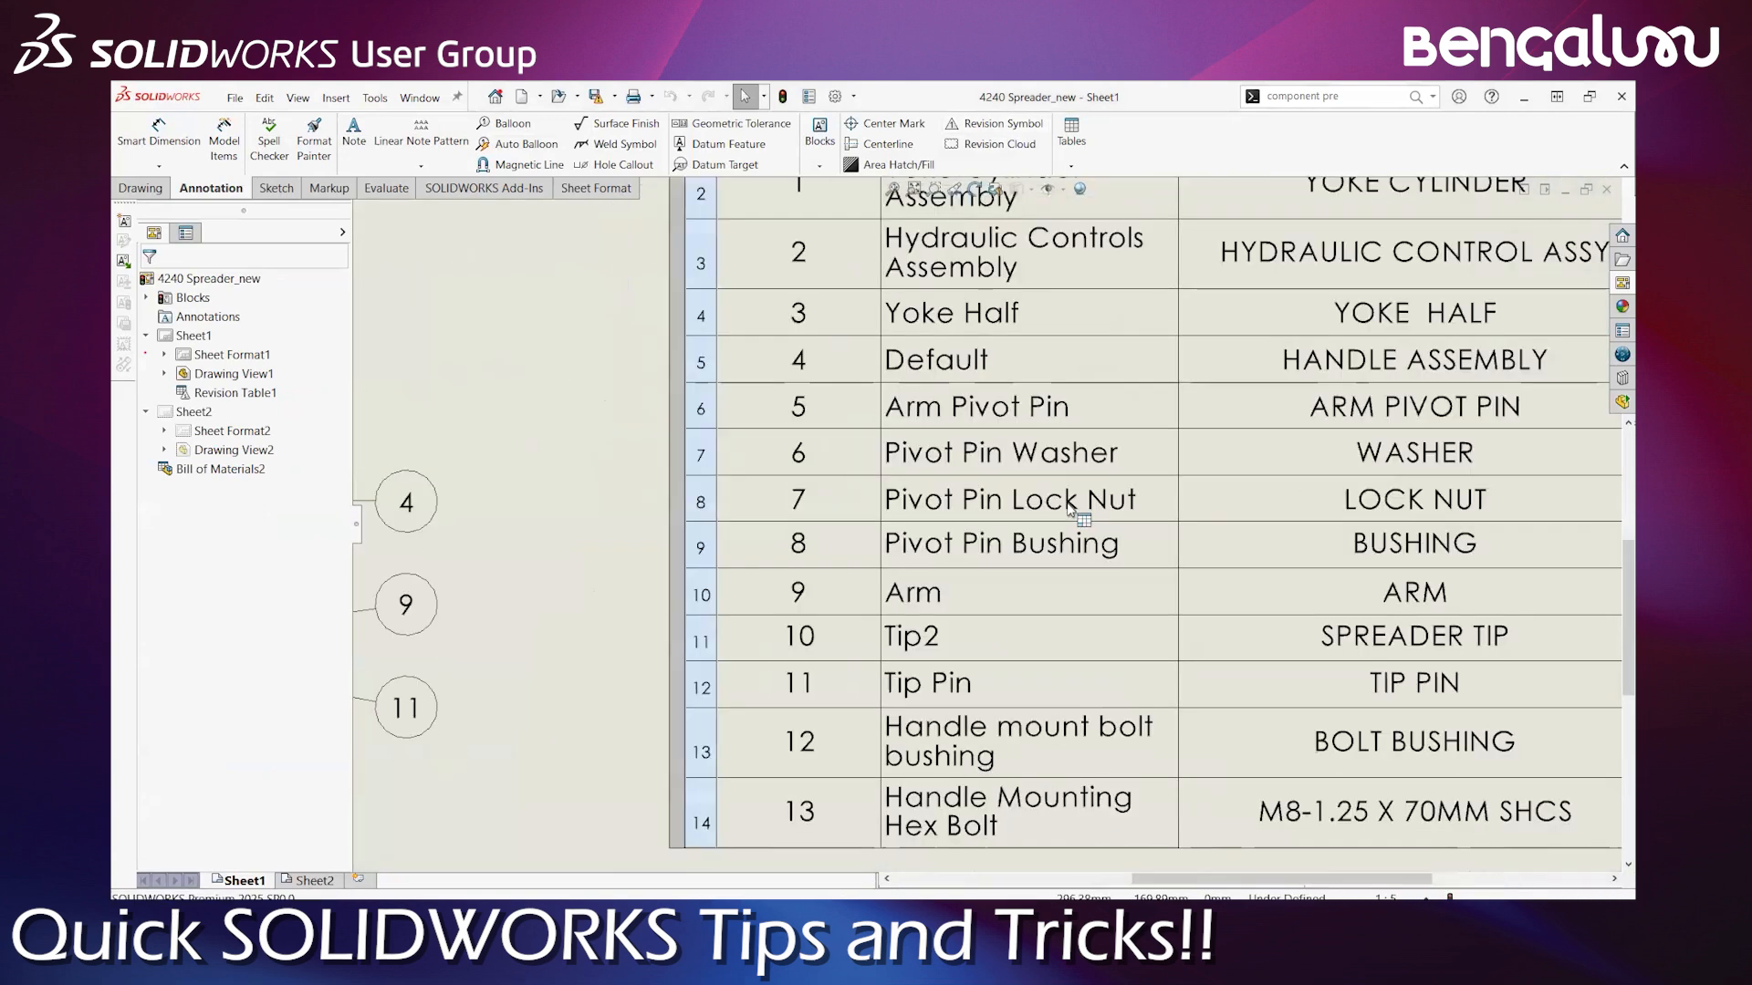
pyautogui.scroll(5, 930, 511)
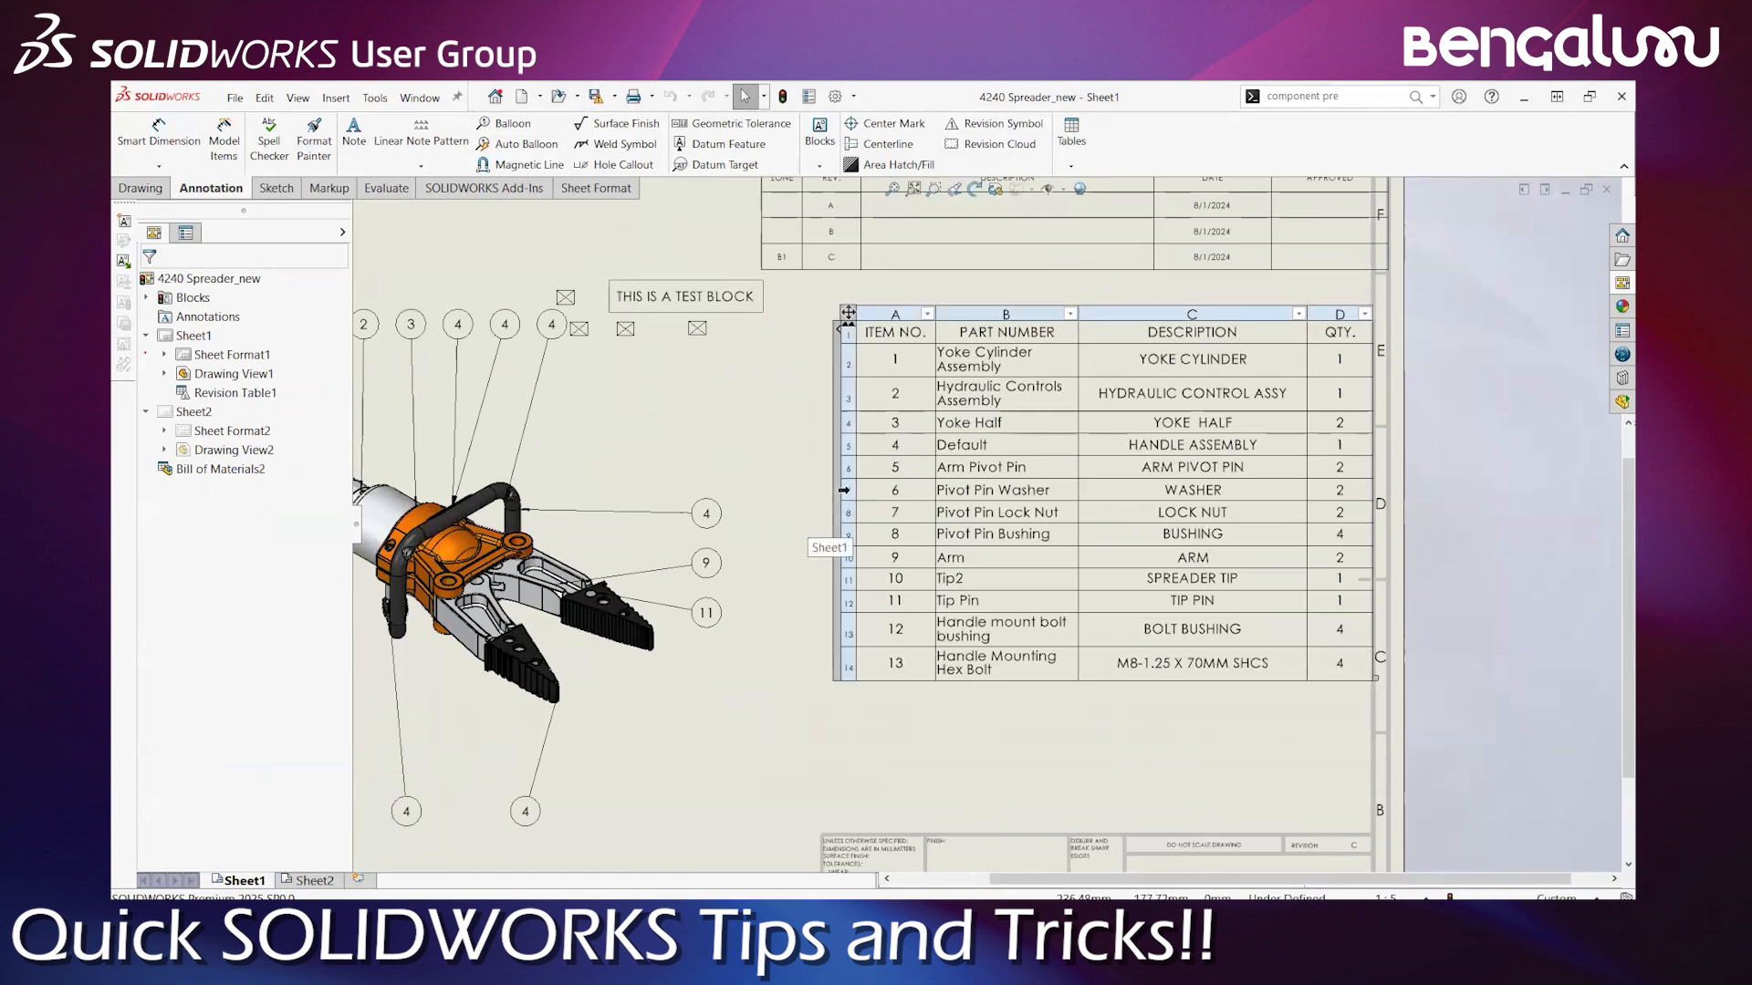
# Move the Pivot Pin Lock Nut row above Pivot Pin Washer and hide the Washer, Bushing and Arm rows in the bill of materials
pyautogui.moveTo(845, 512); pyautogui.dragTo(849, 493)
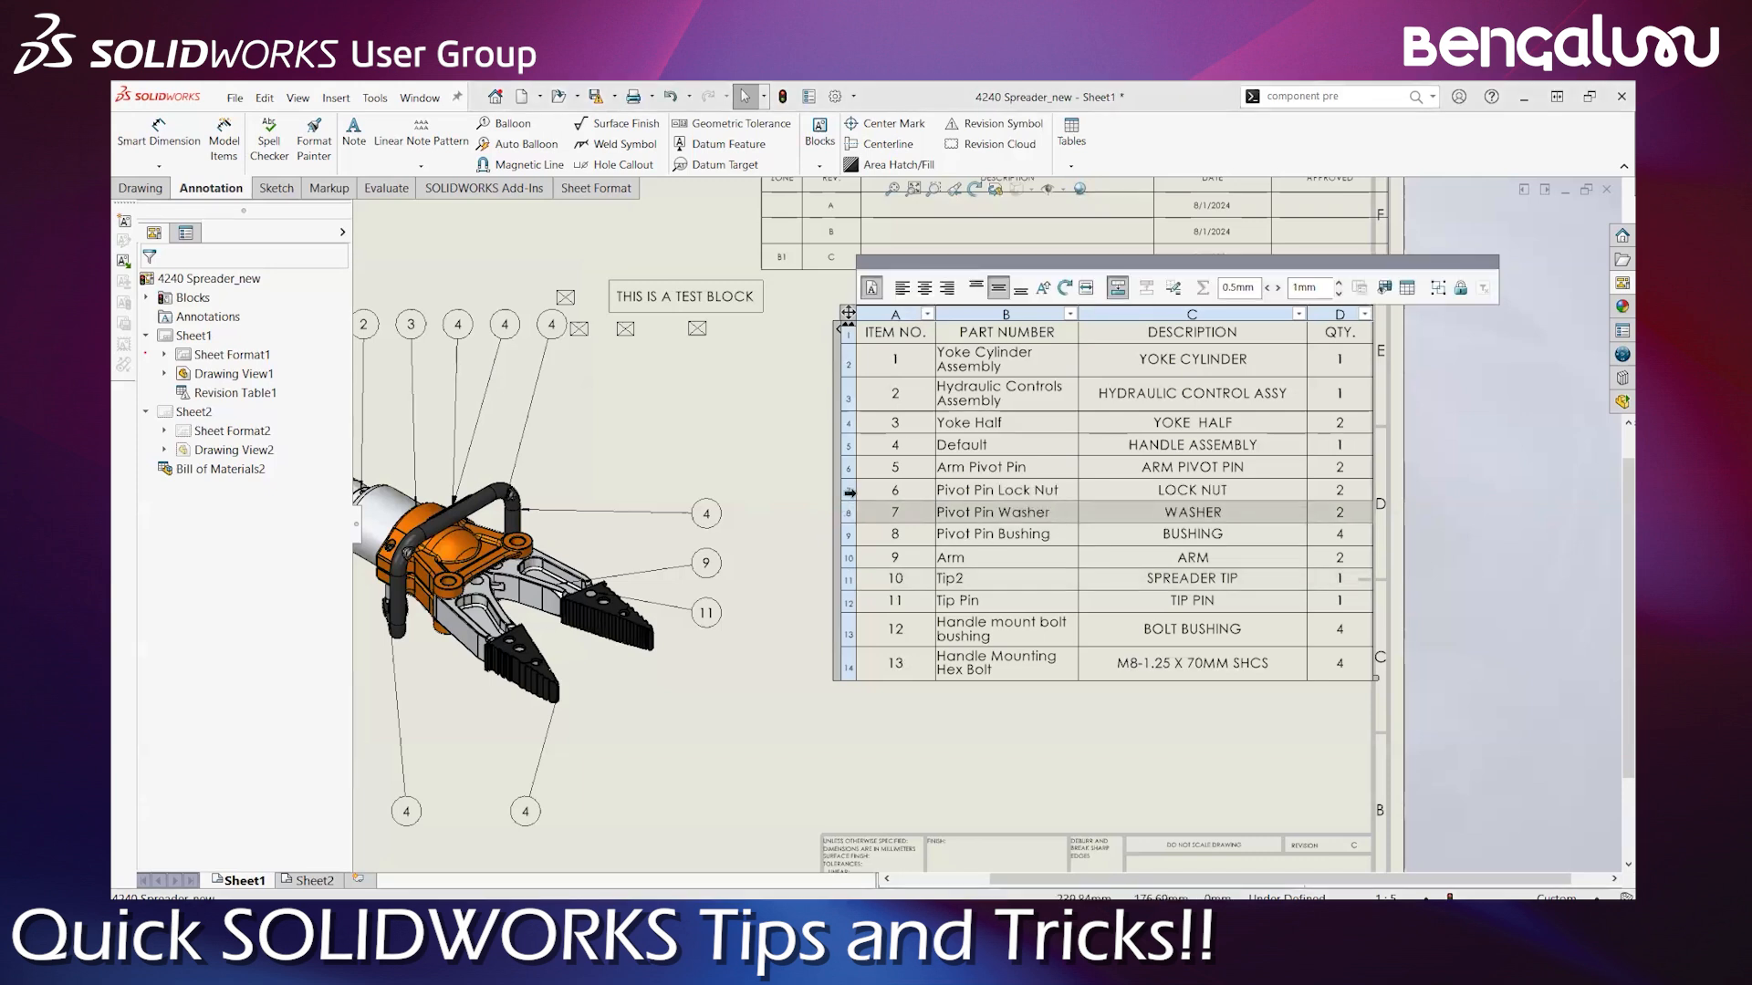
pyautogui.click(1385, 289)
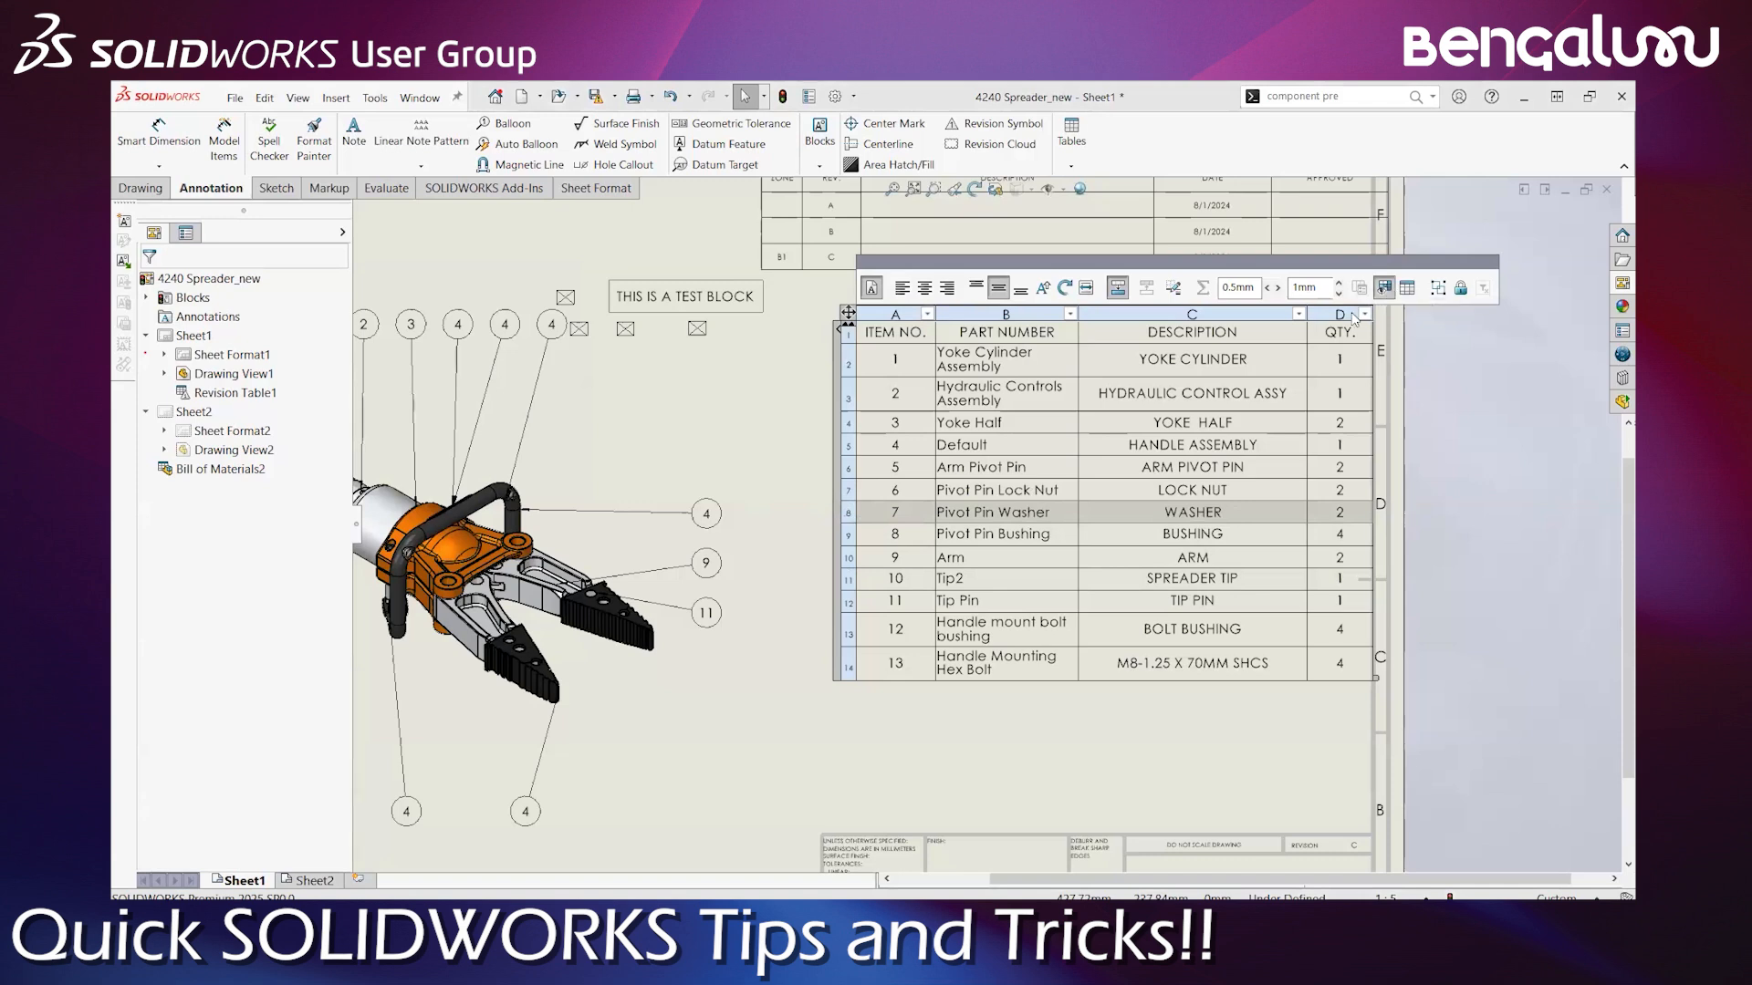
pyautogui.click(848, 535)
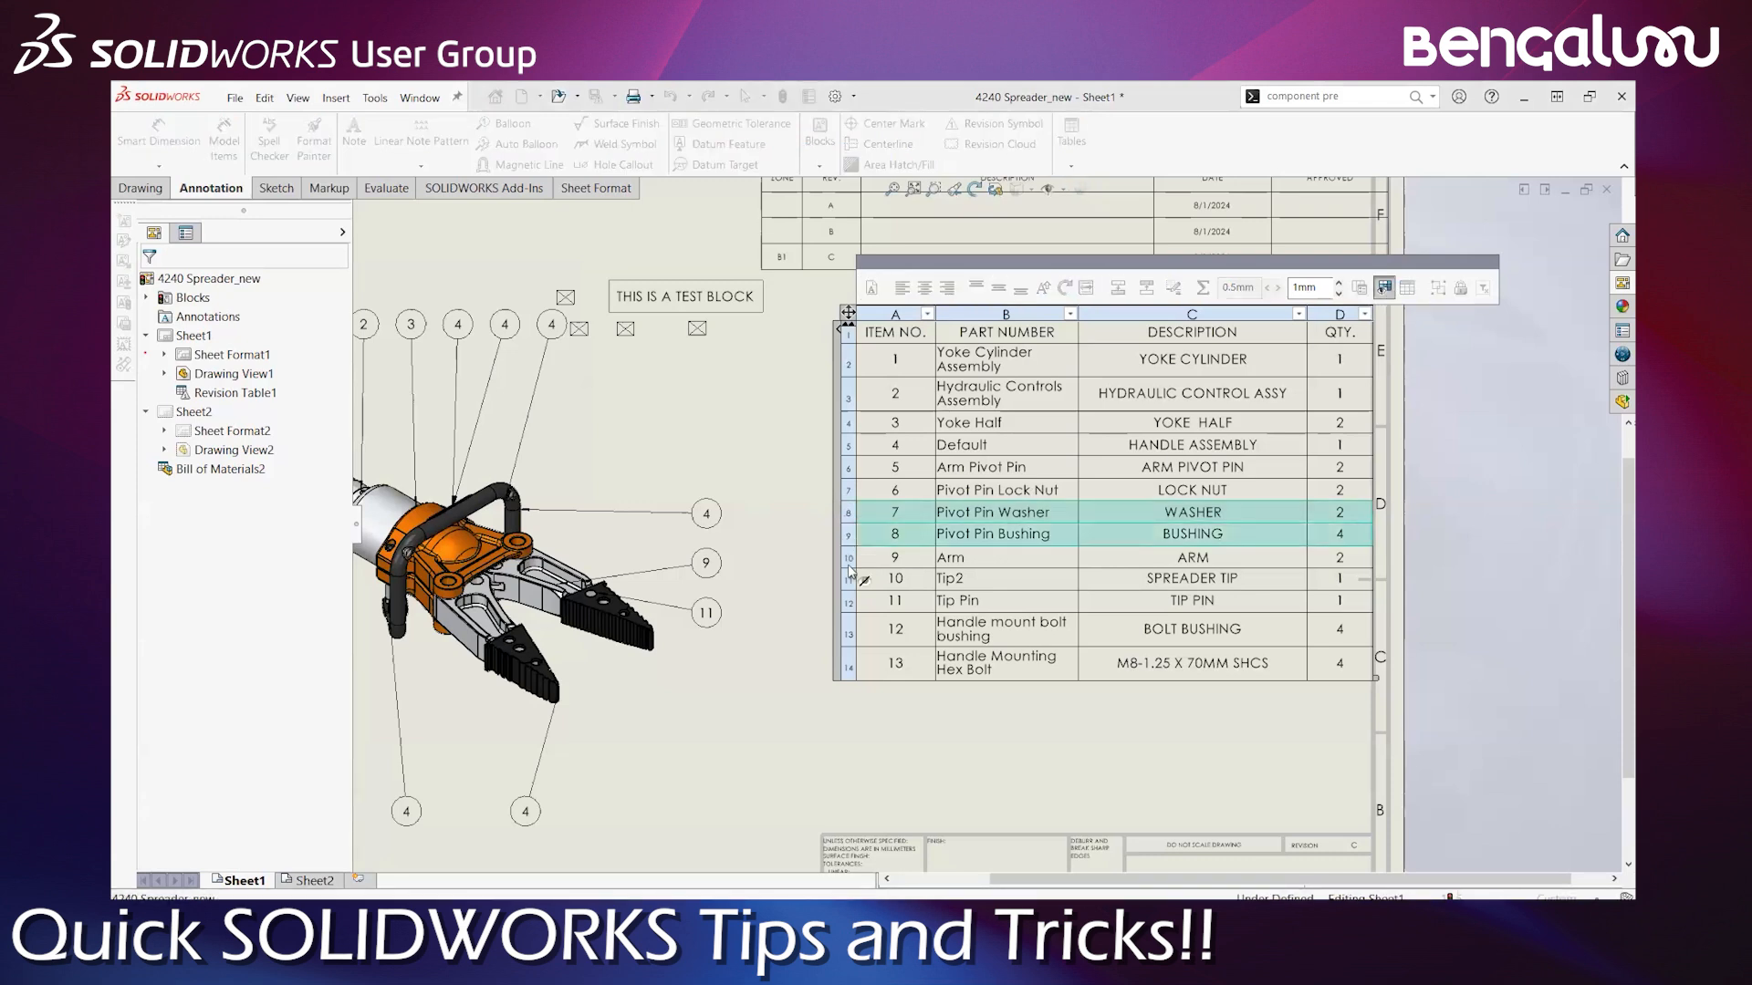
pyautogui.click(849, 557)
pyautogui.click(776, 510)
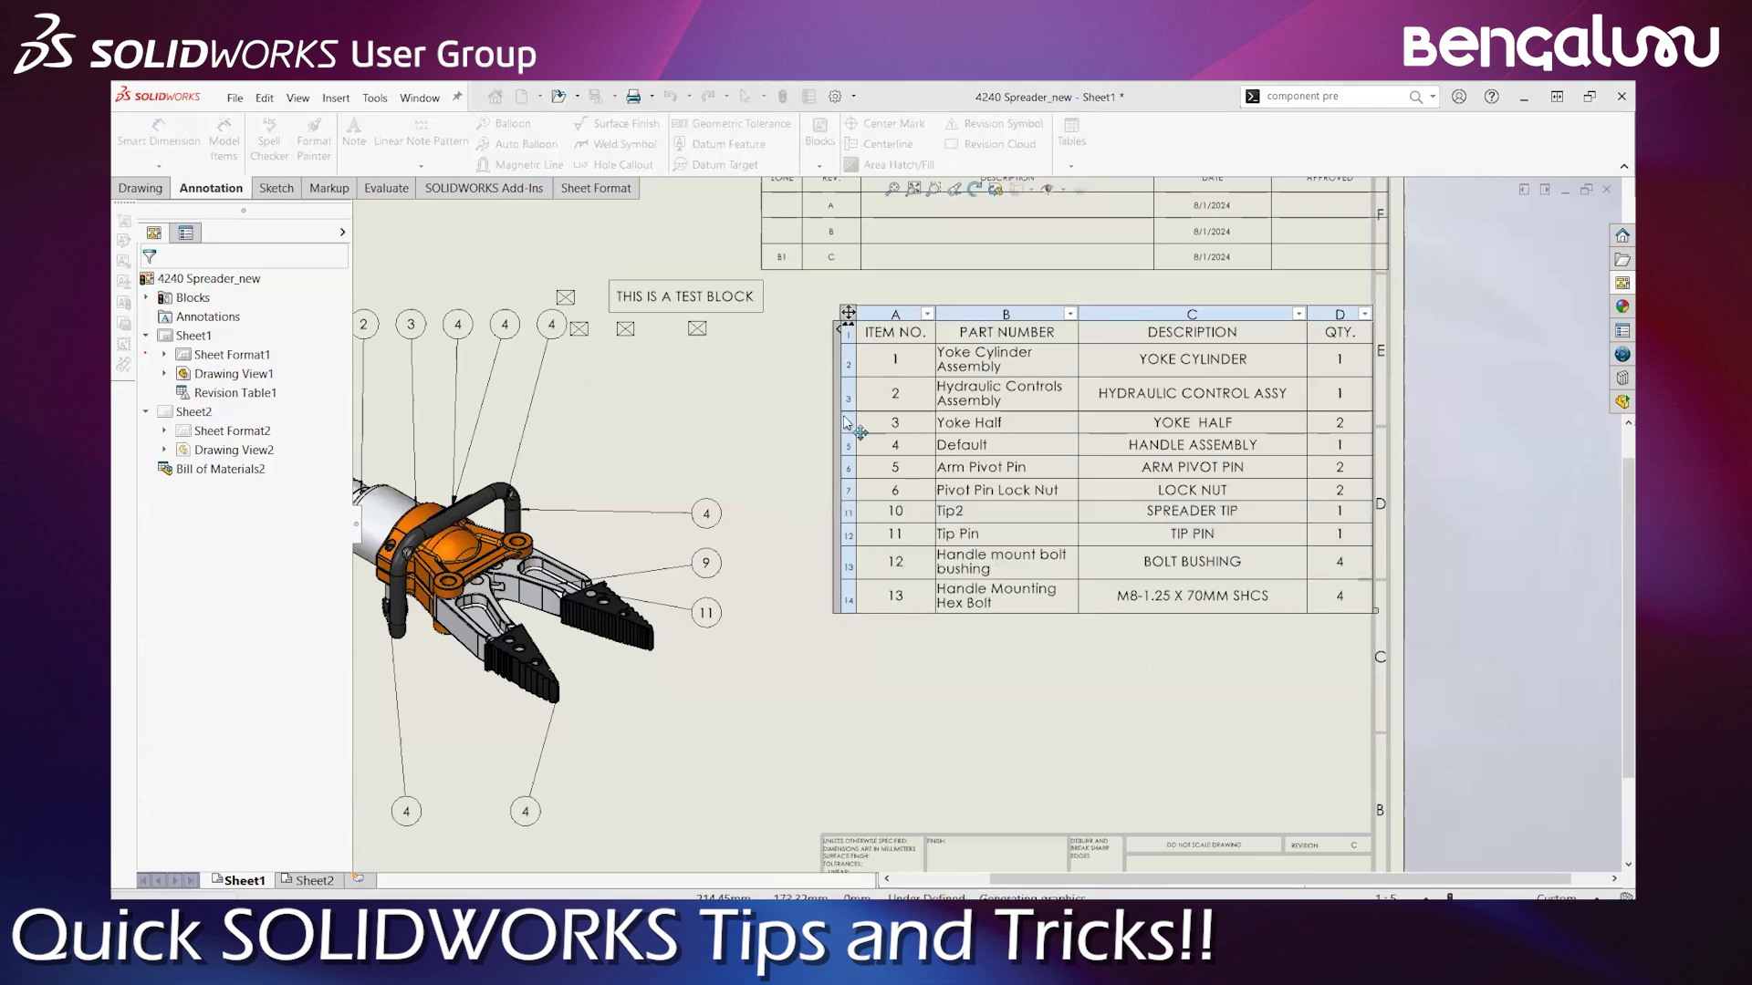
pyautogui.click(959, 335)
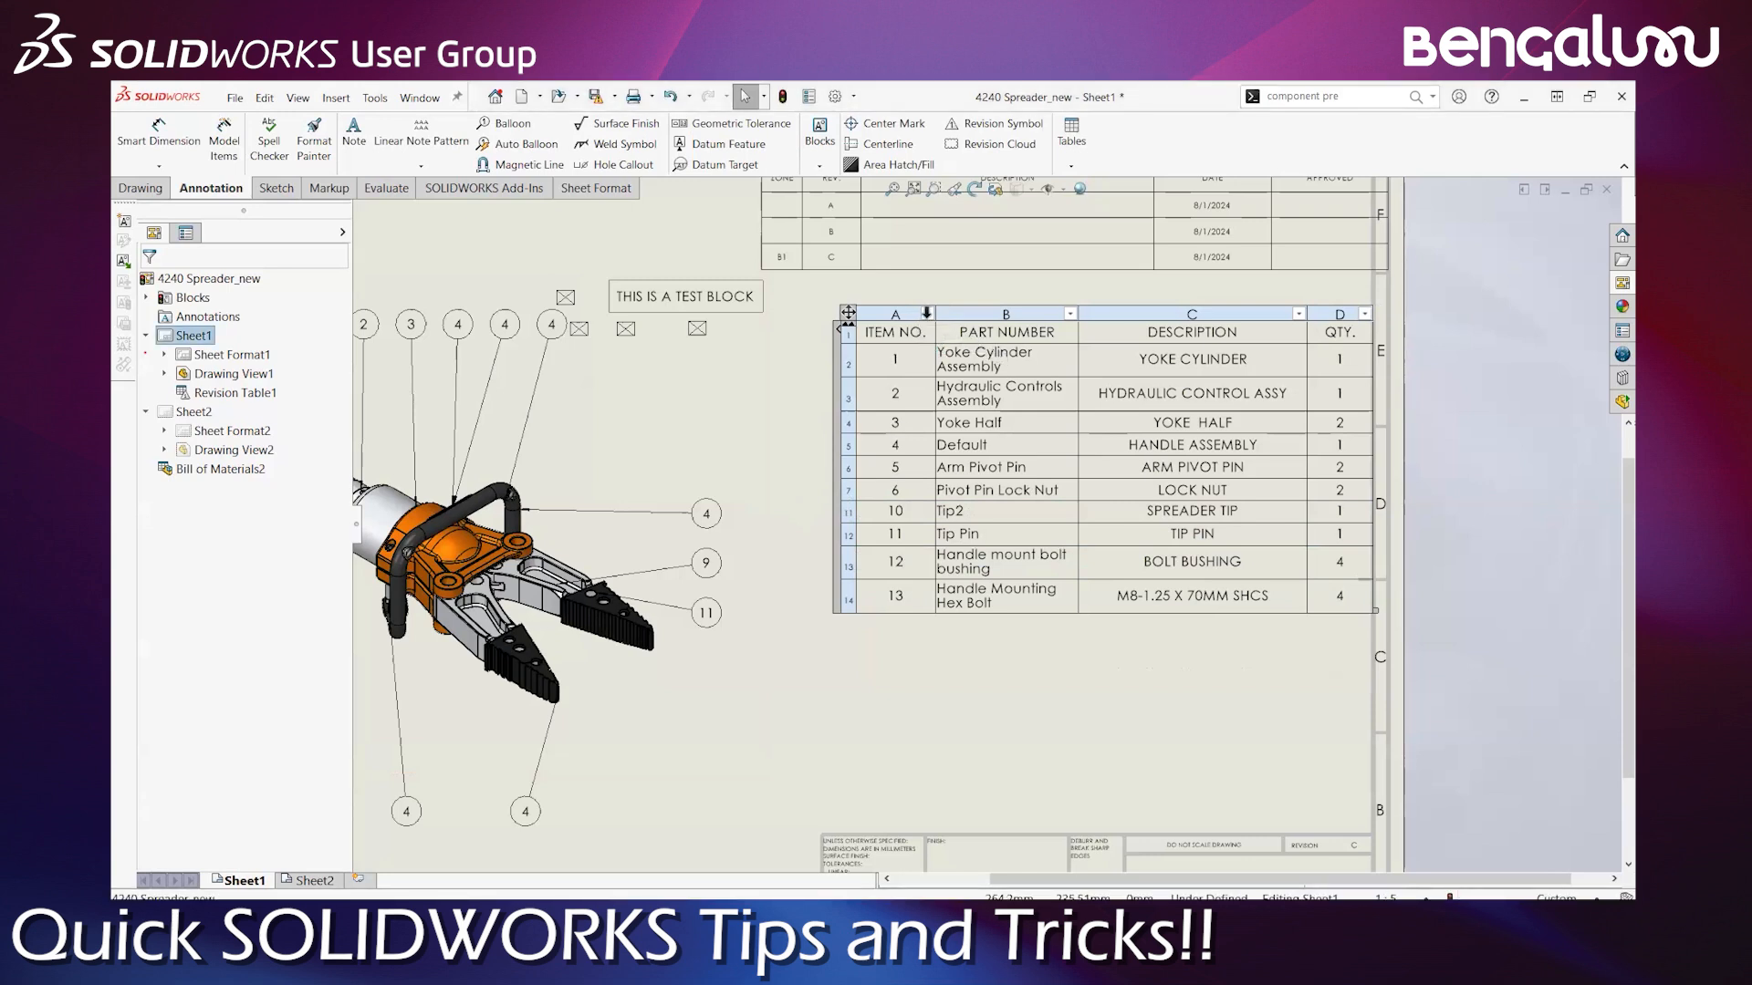
# Examine the filter choices for the item number and part number columns of the bill of materials
pyautogui.click(925, 314)
pyautogui.scroll(-3, 857, 442)
pyautogui.scroll(3, 857, 442)
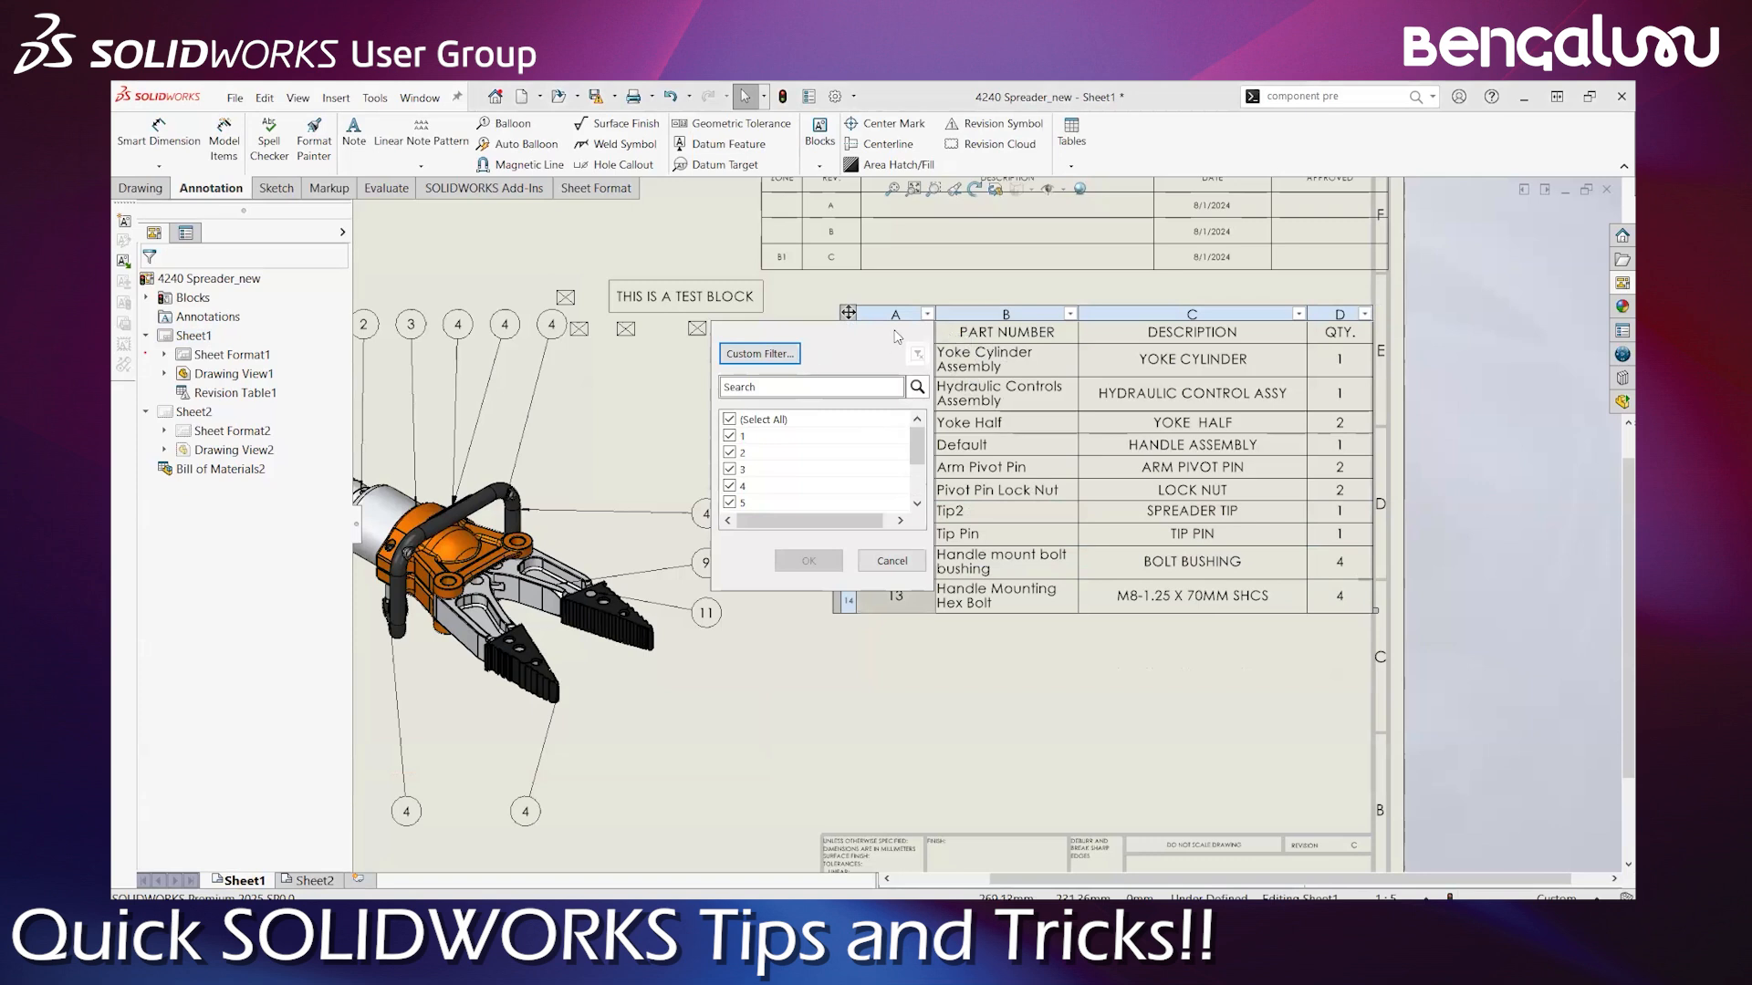
pyautogui.click(1046, 314)
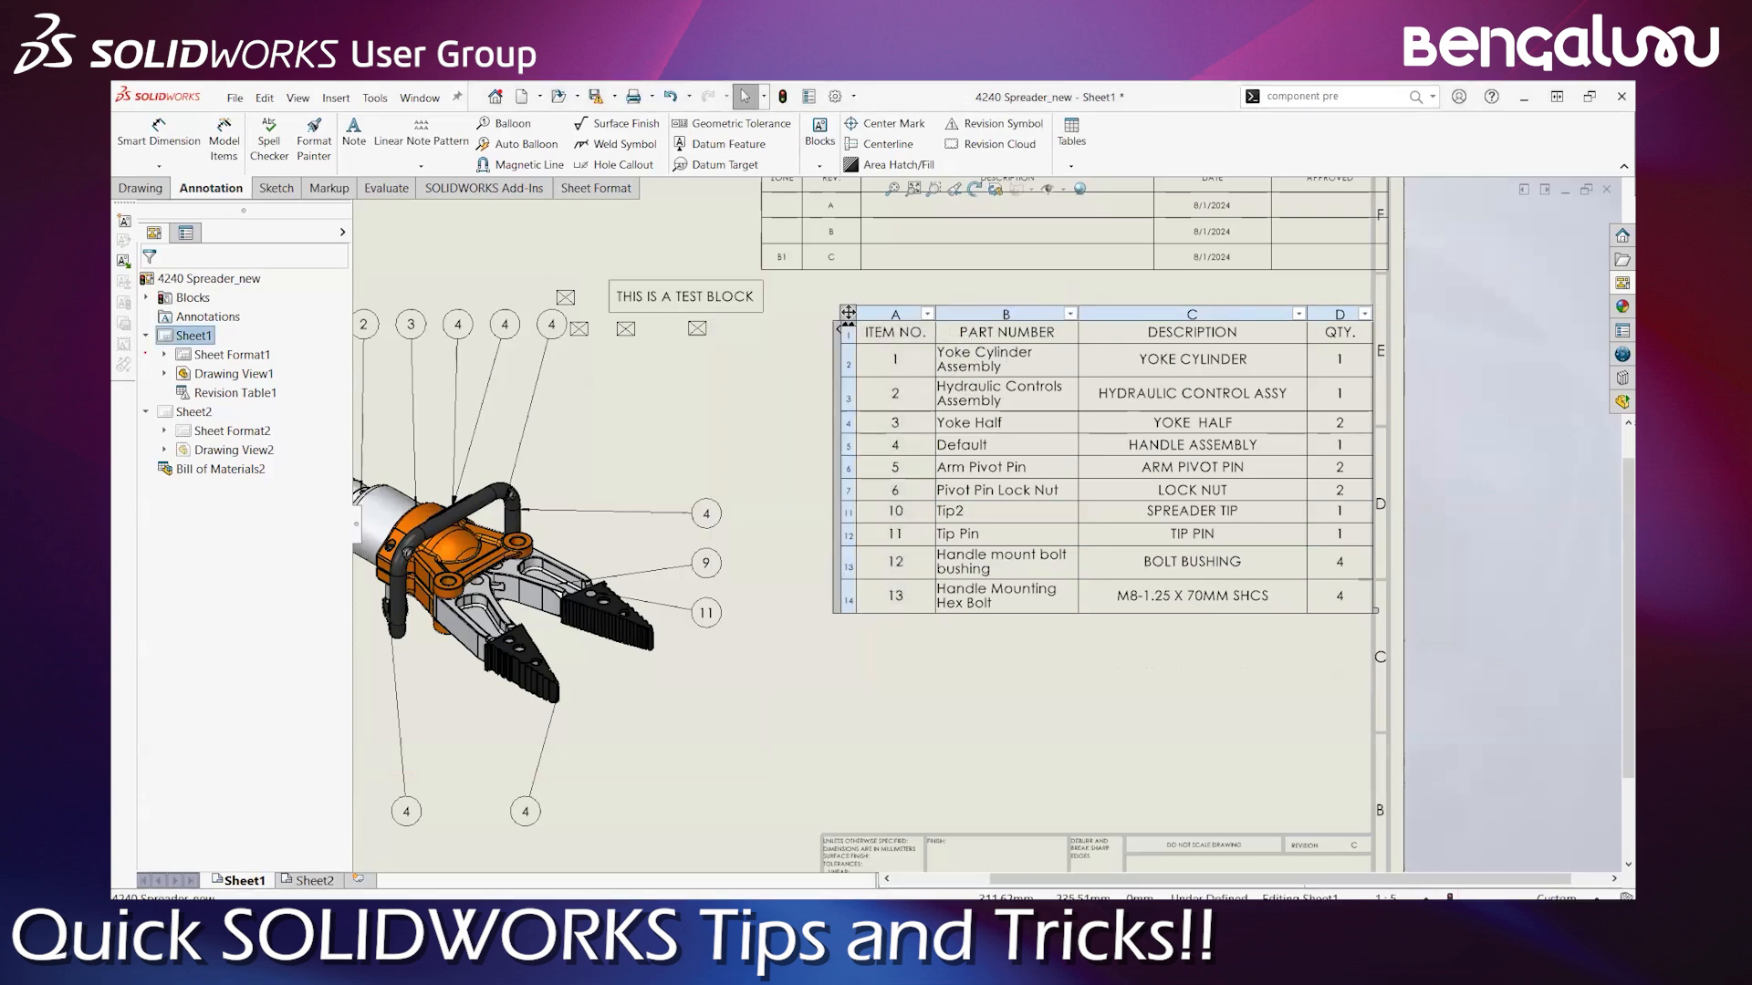
pyautogui.click(1071, 314)
pyautogui.scroll(-1, 958, 438)
pyautogui.click(949, 260)
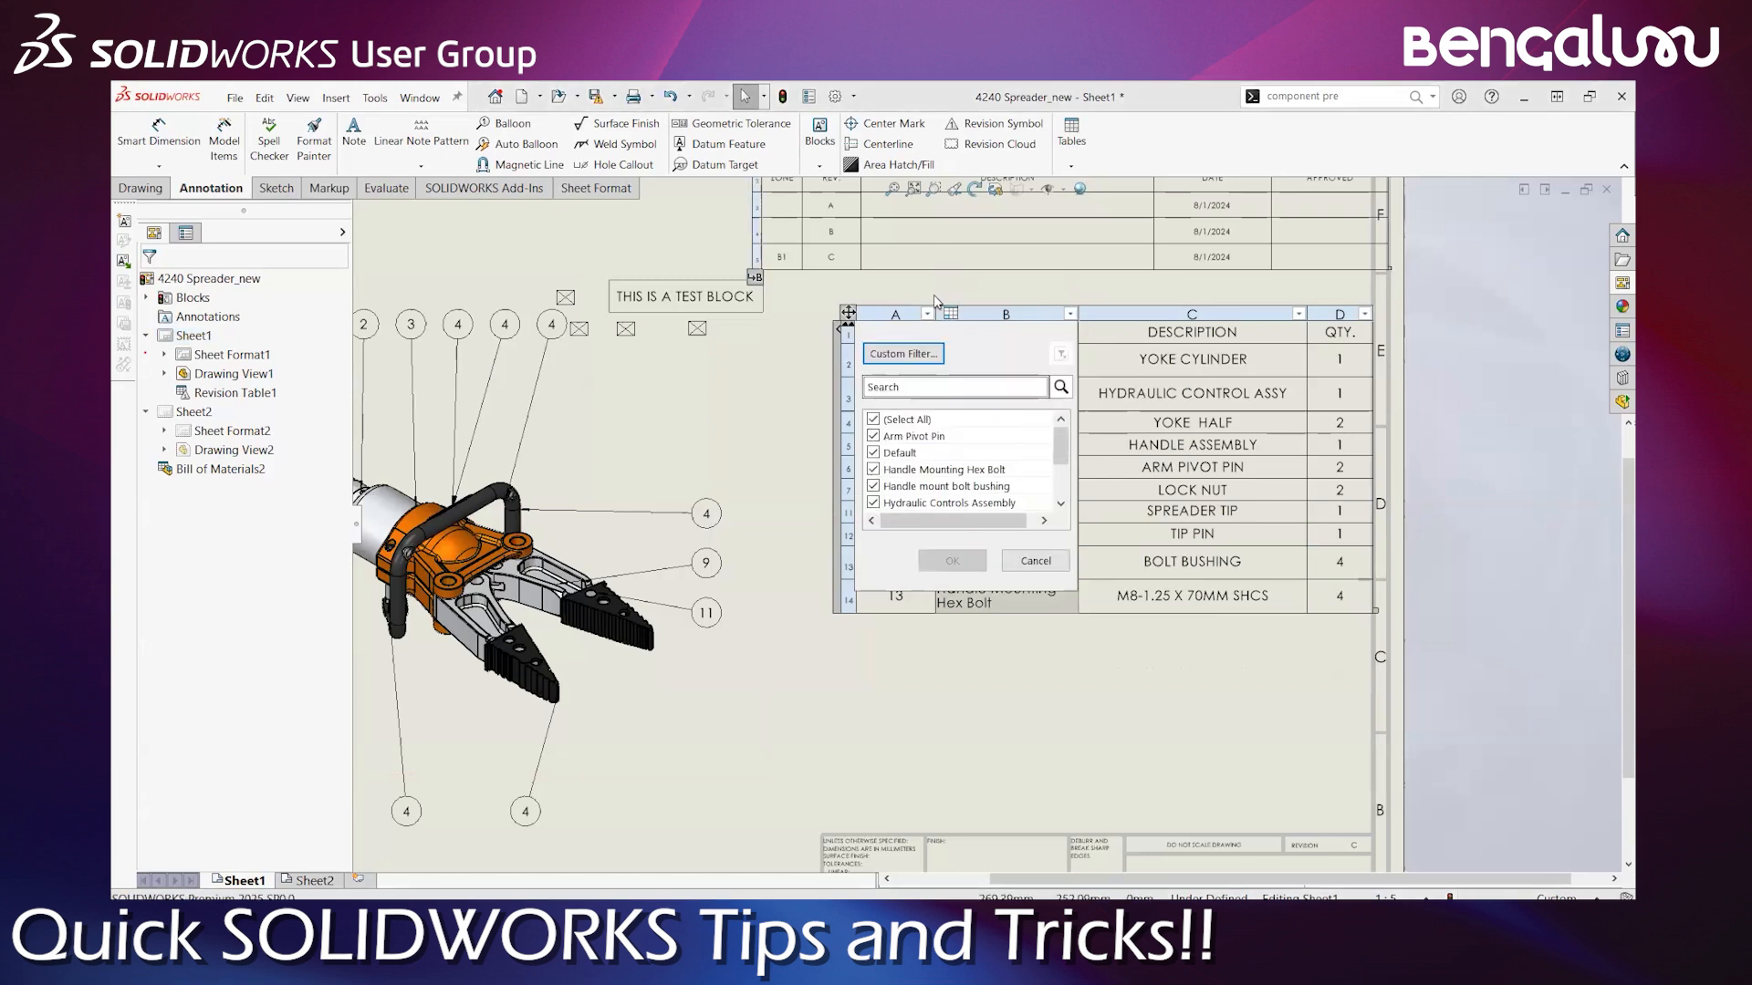
pyautogui.click(949, 329)
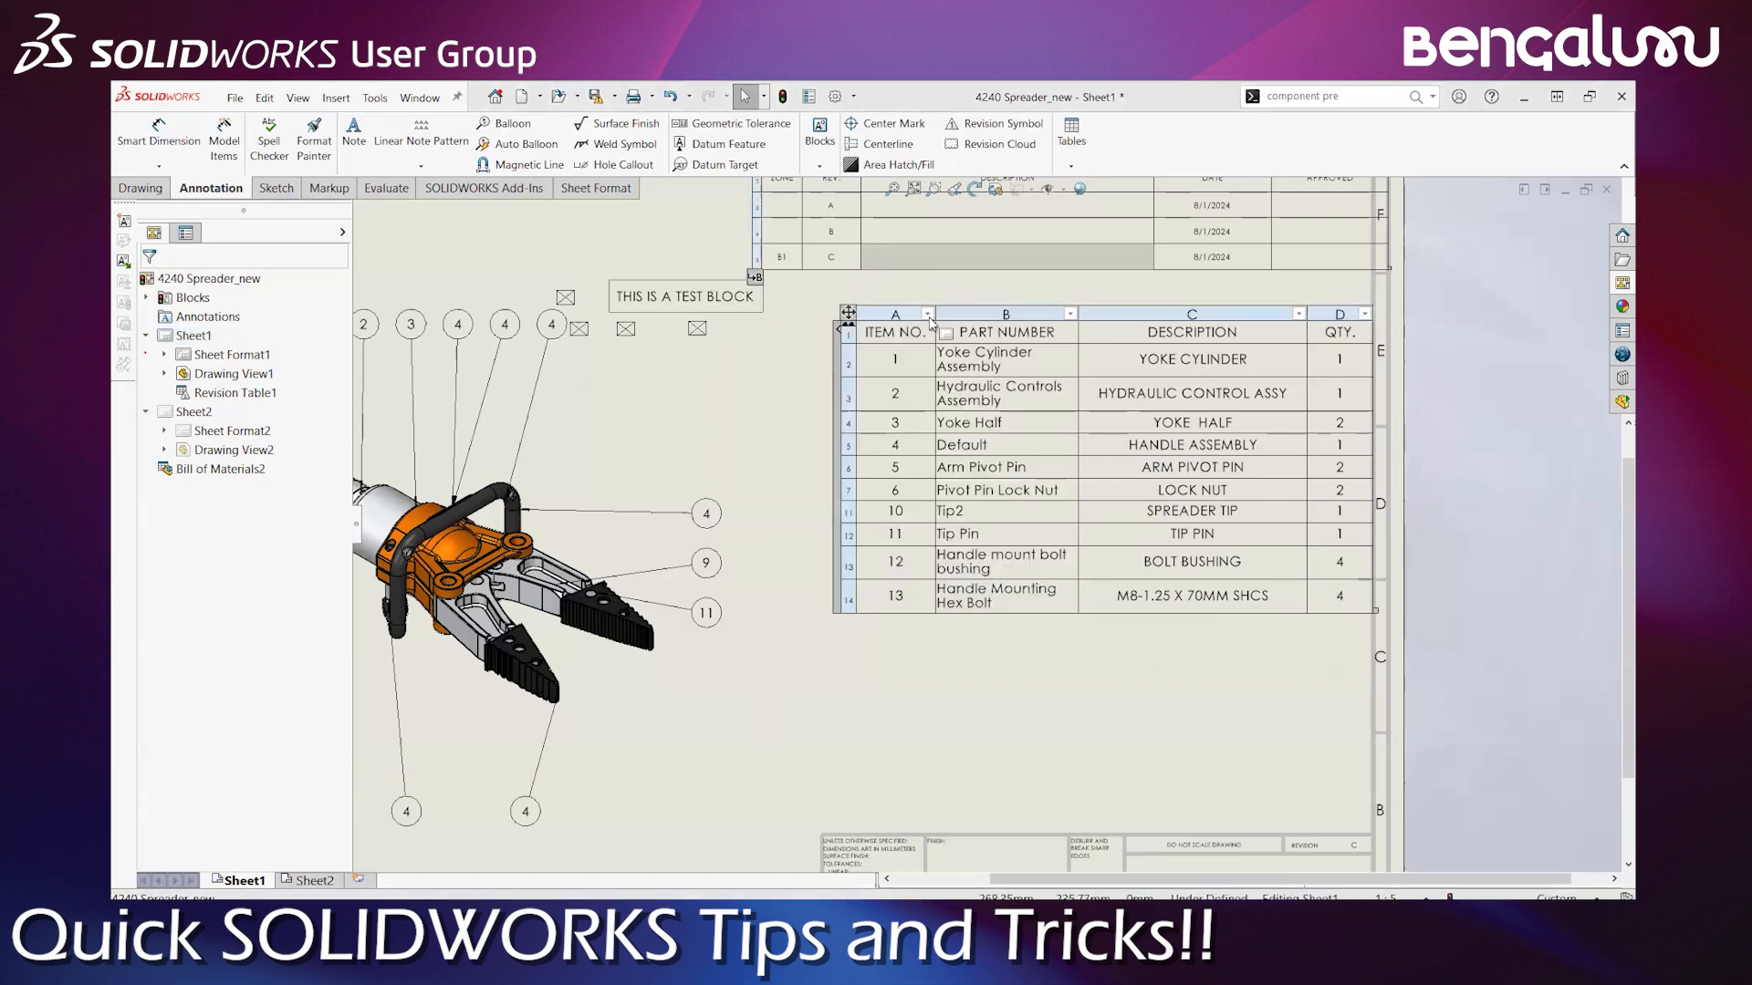
# Filter the bill of materials by item number so that only items 1 to 4 are shown
pyautogui.click(926, 312)
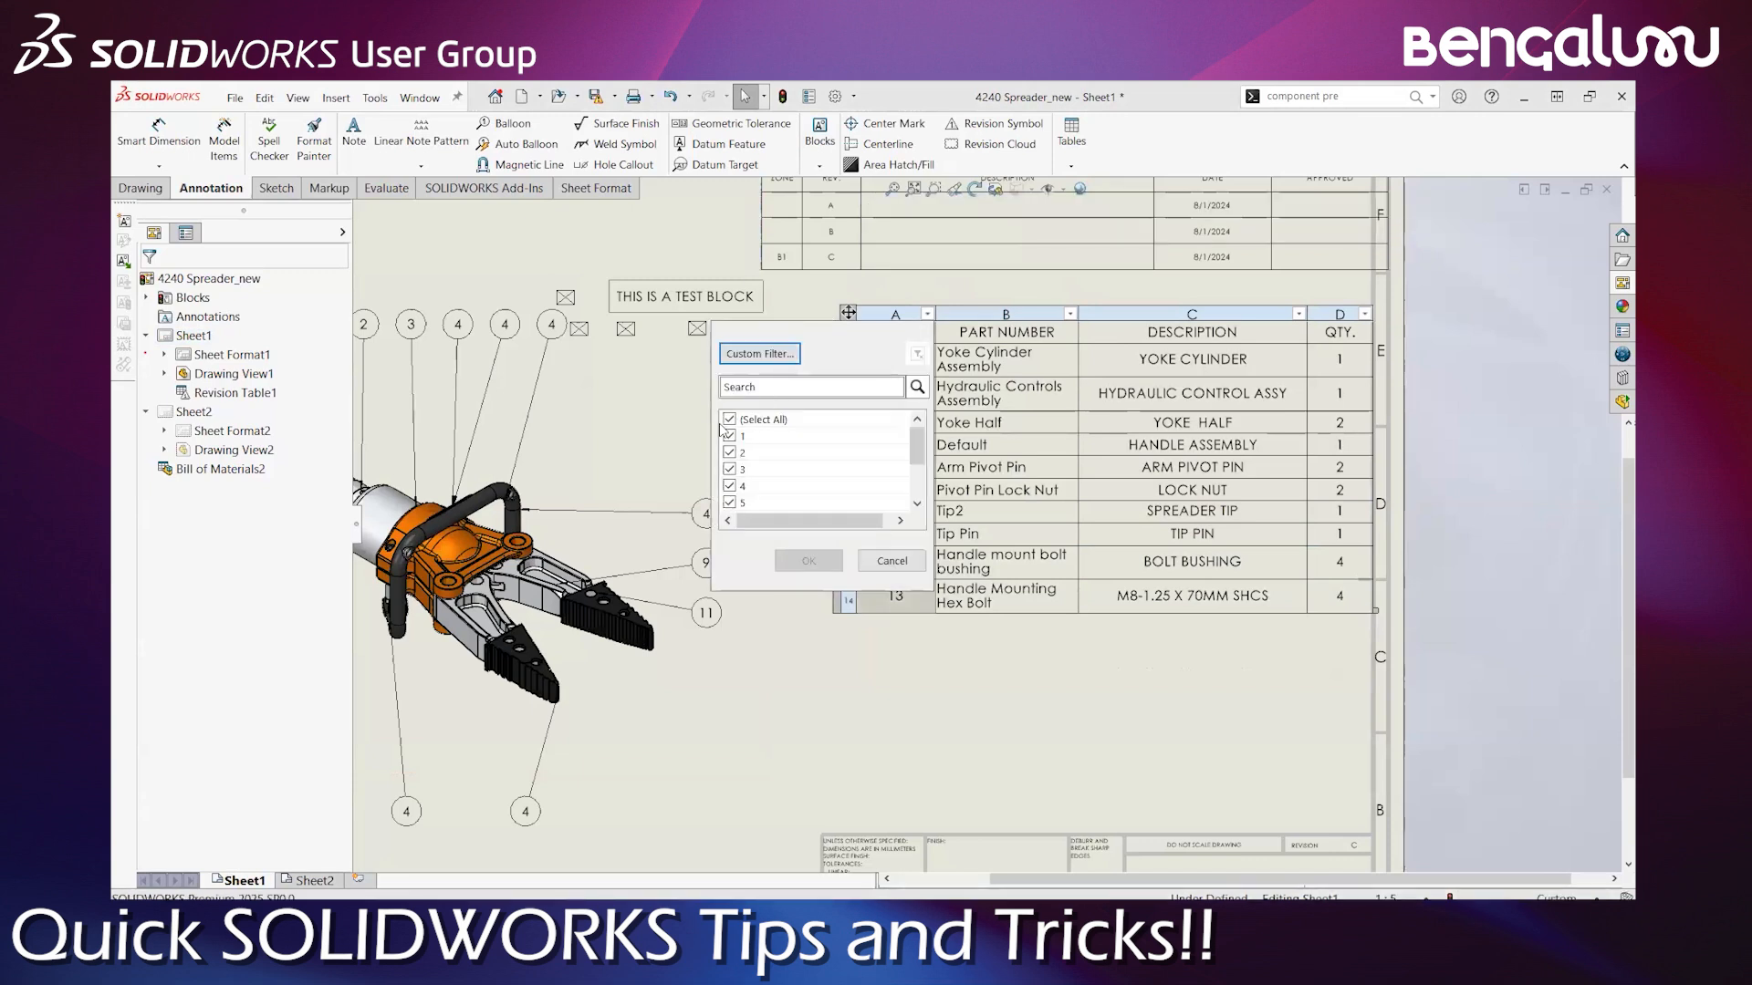
pyautogui.click(729, 419)
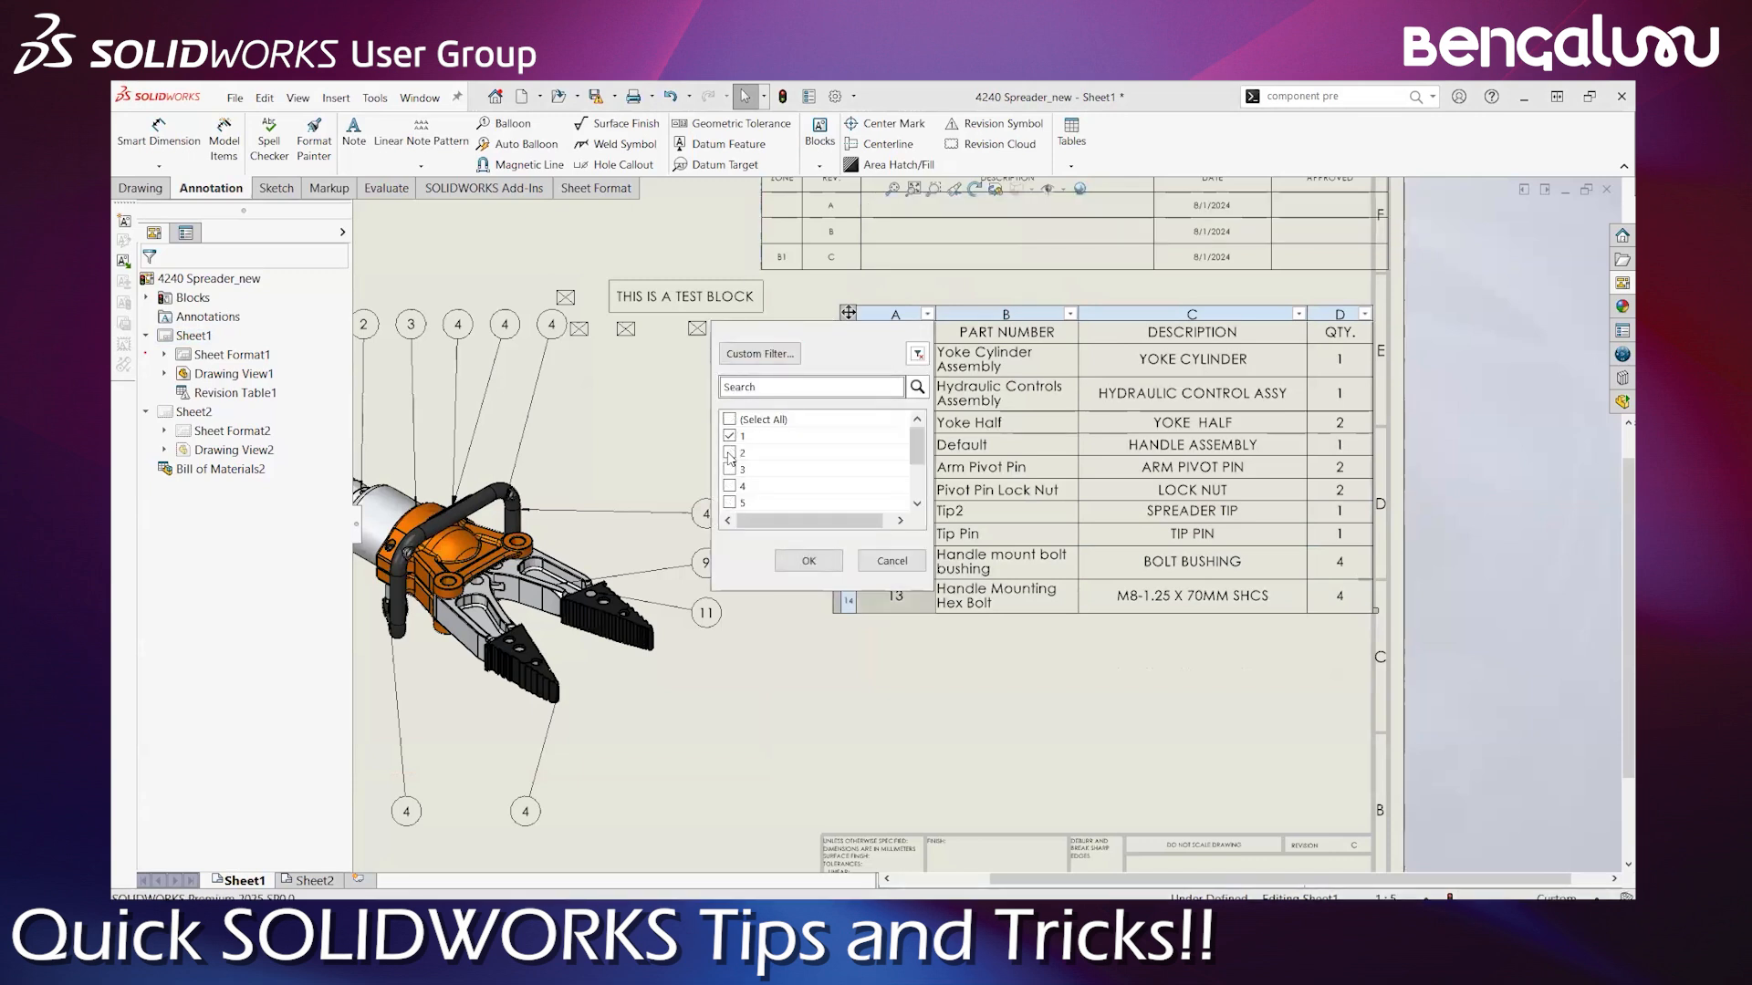
pyautogui.click(808, 560)
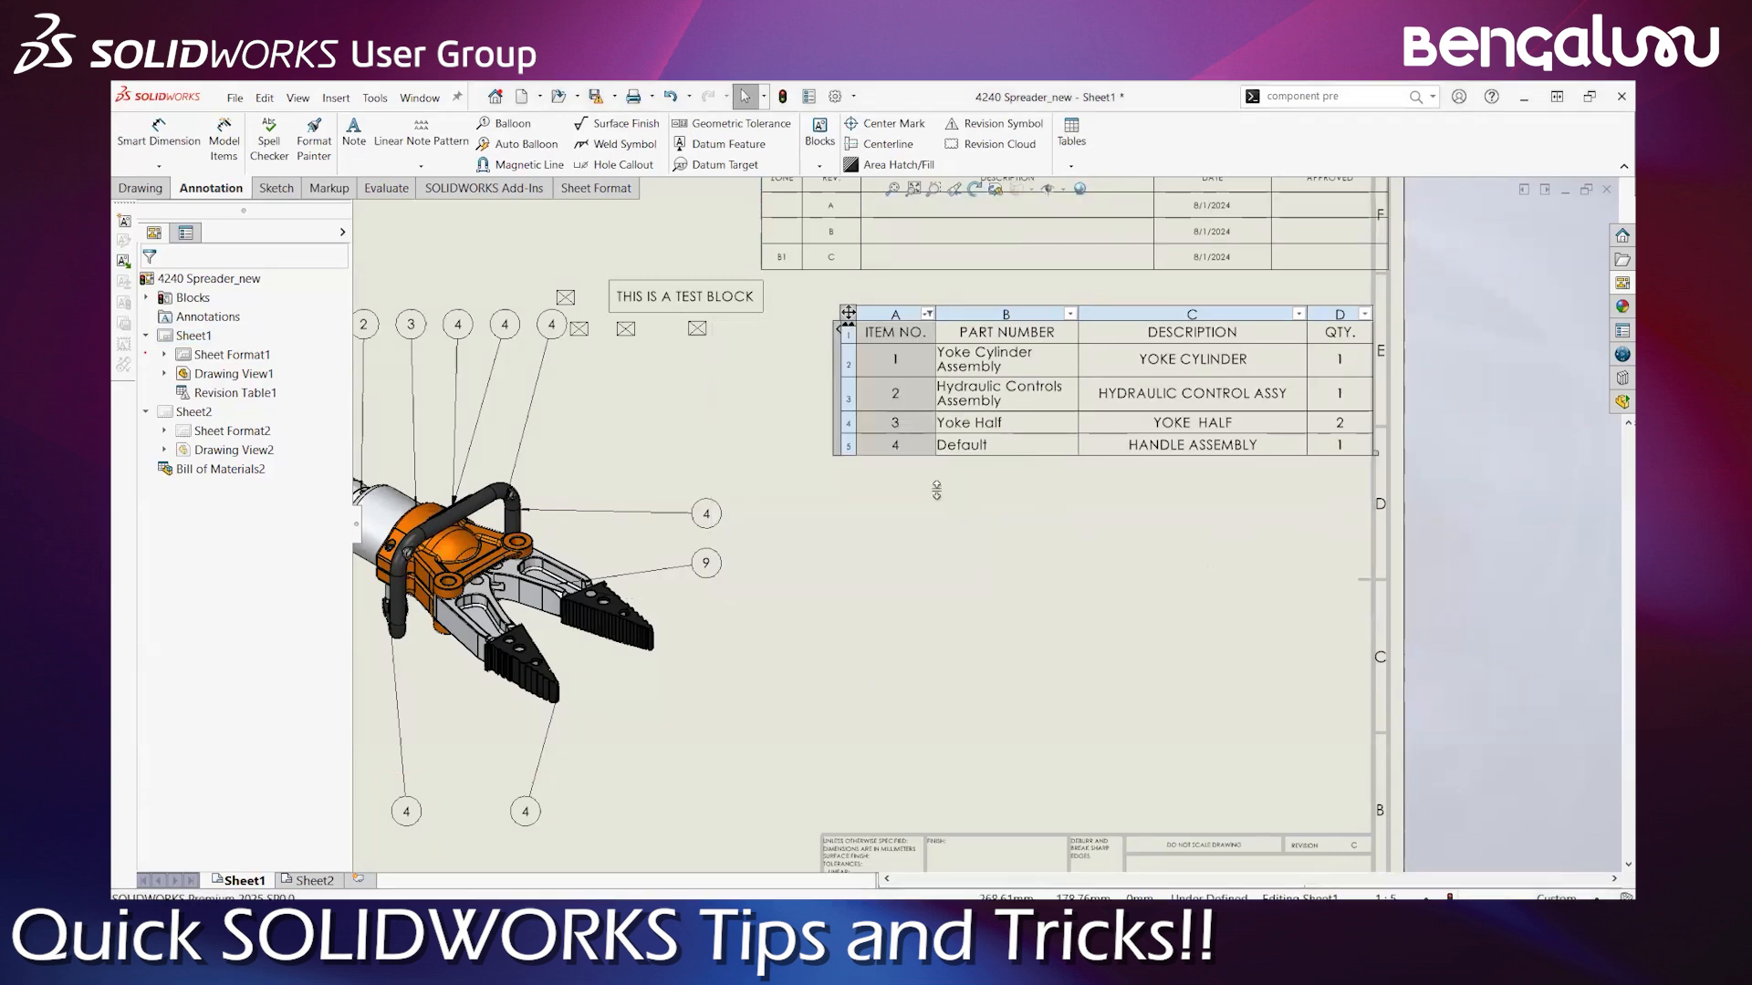
pyautogui.scroll(4, 1079, 574)
pyautogui.scroll(-2, 1079, 575)
pyautogui.click(1079, 575)
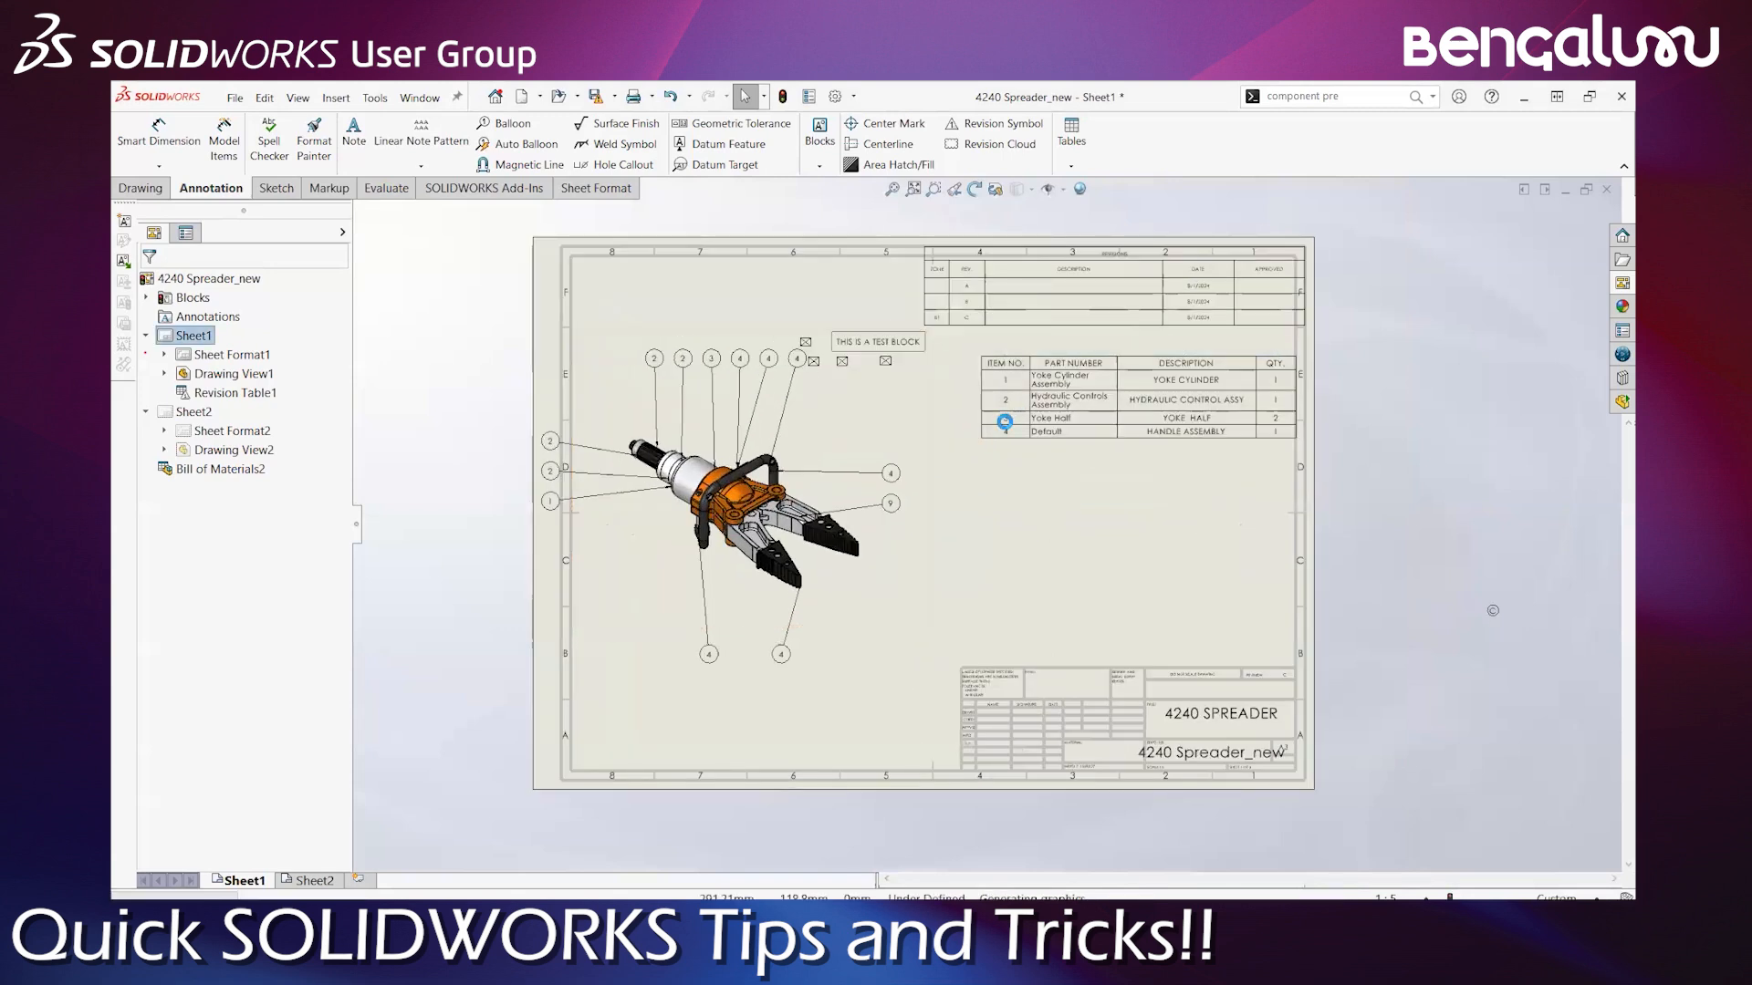
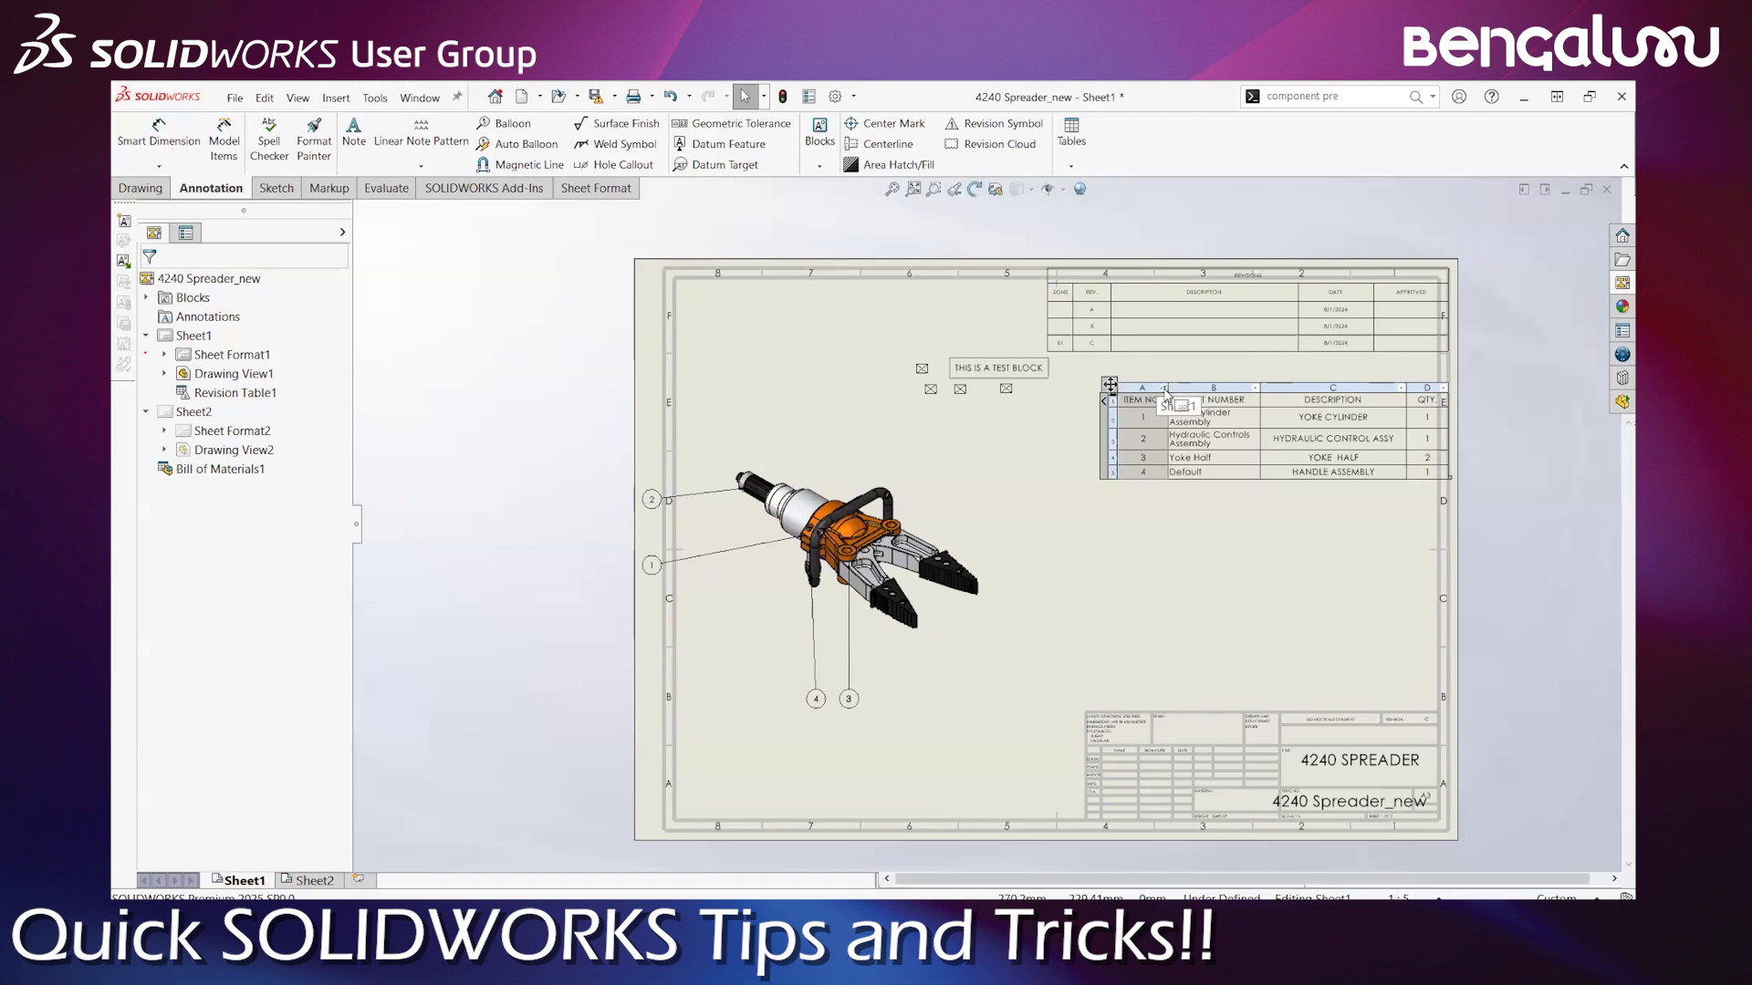
# Add item 5 to the bill of materials' item number filter, and clear the filter by selecting all items
pyautogui.click(1162, 388)
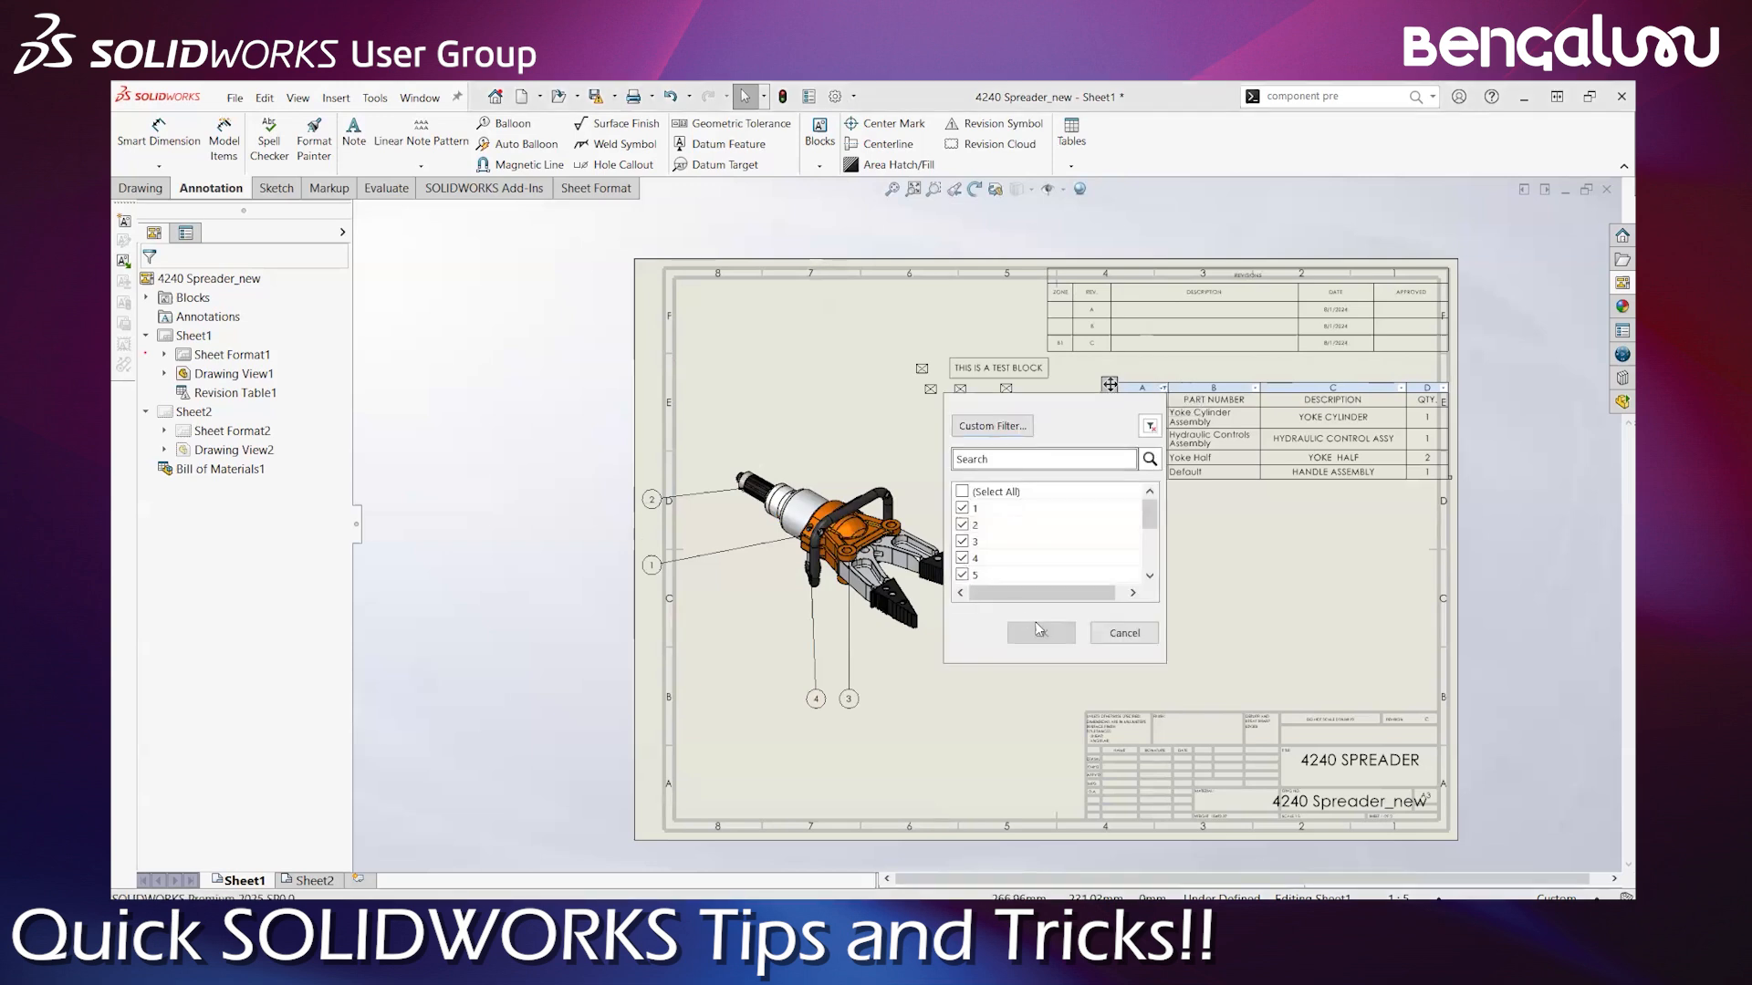
pyautogui.click(1041, 633)
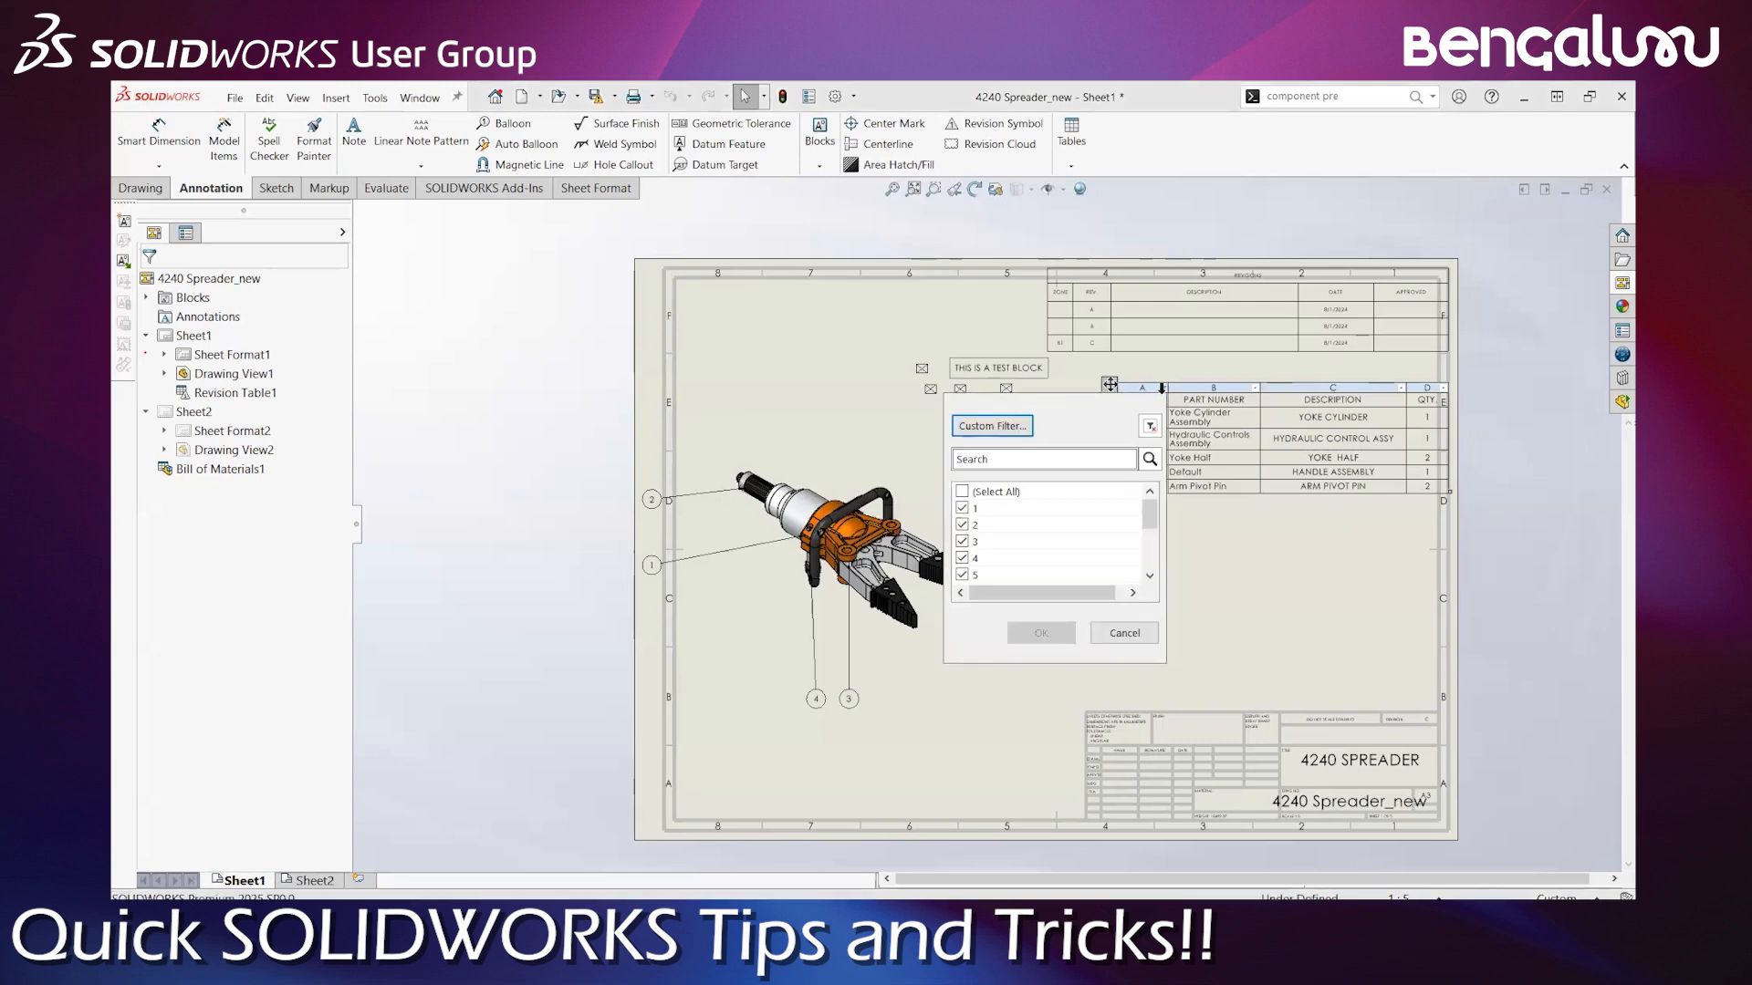
pyautogui.click(963, 492)
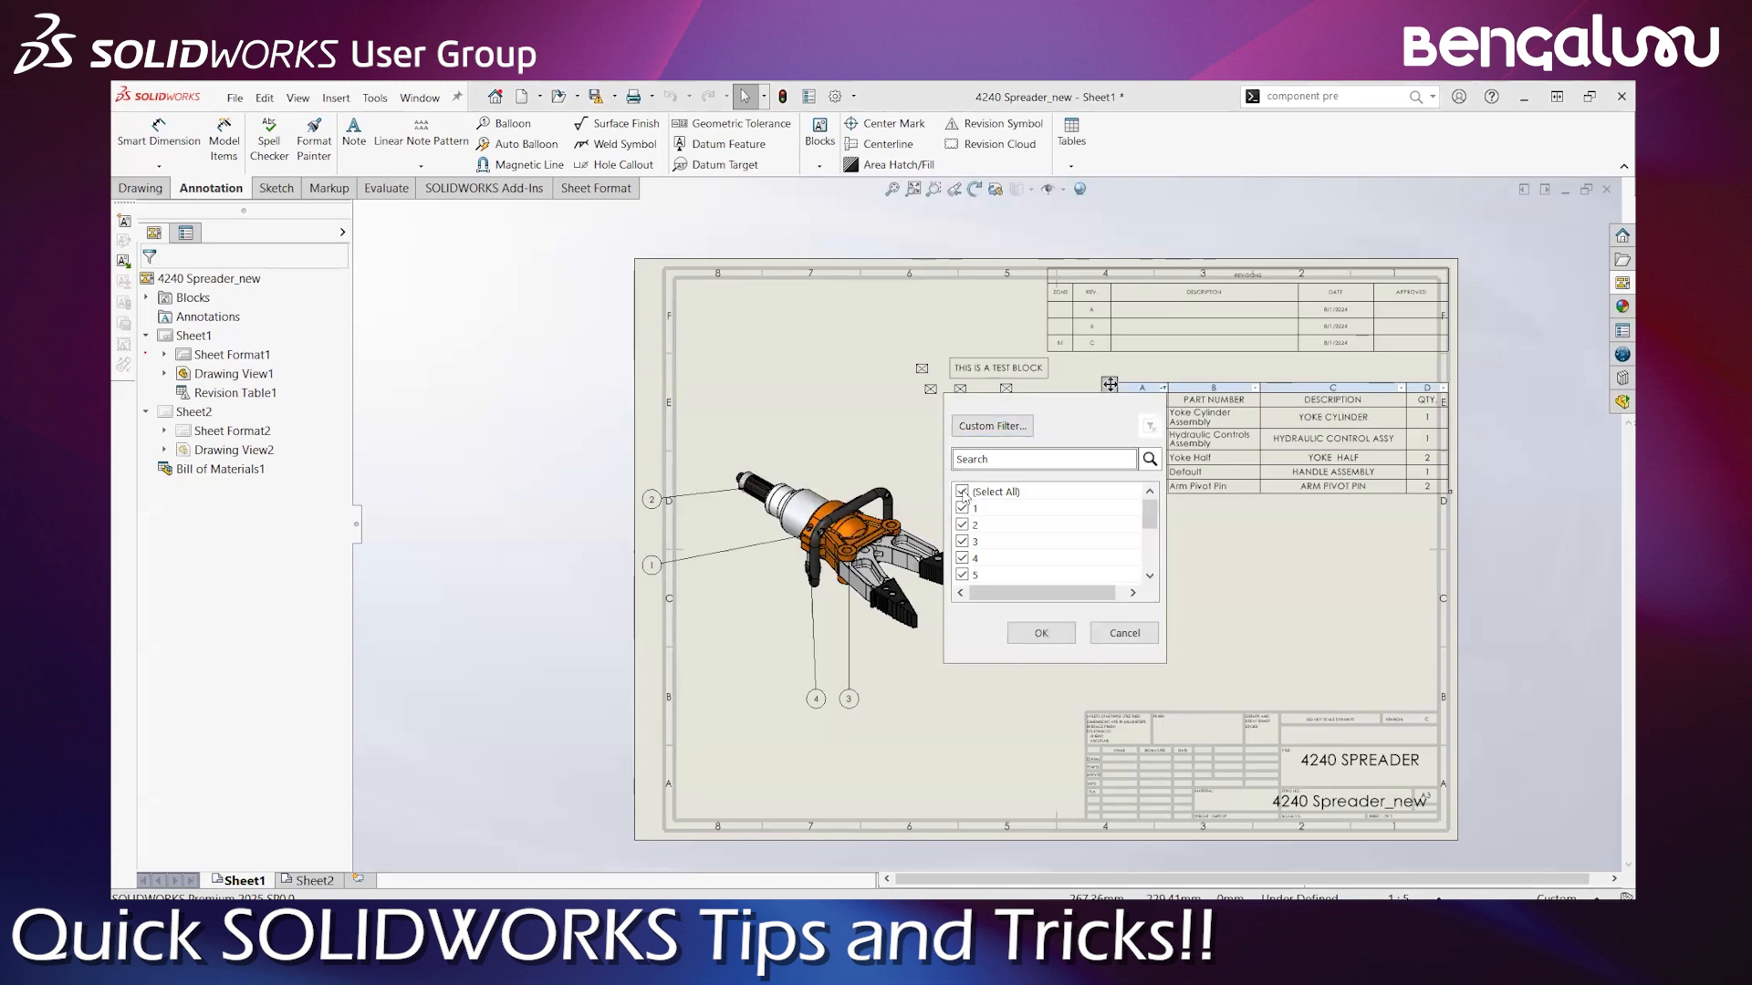
pyautogui.click(1038, 633)
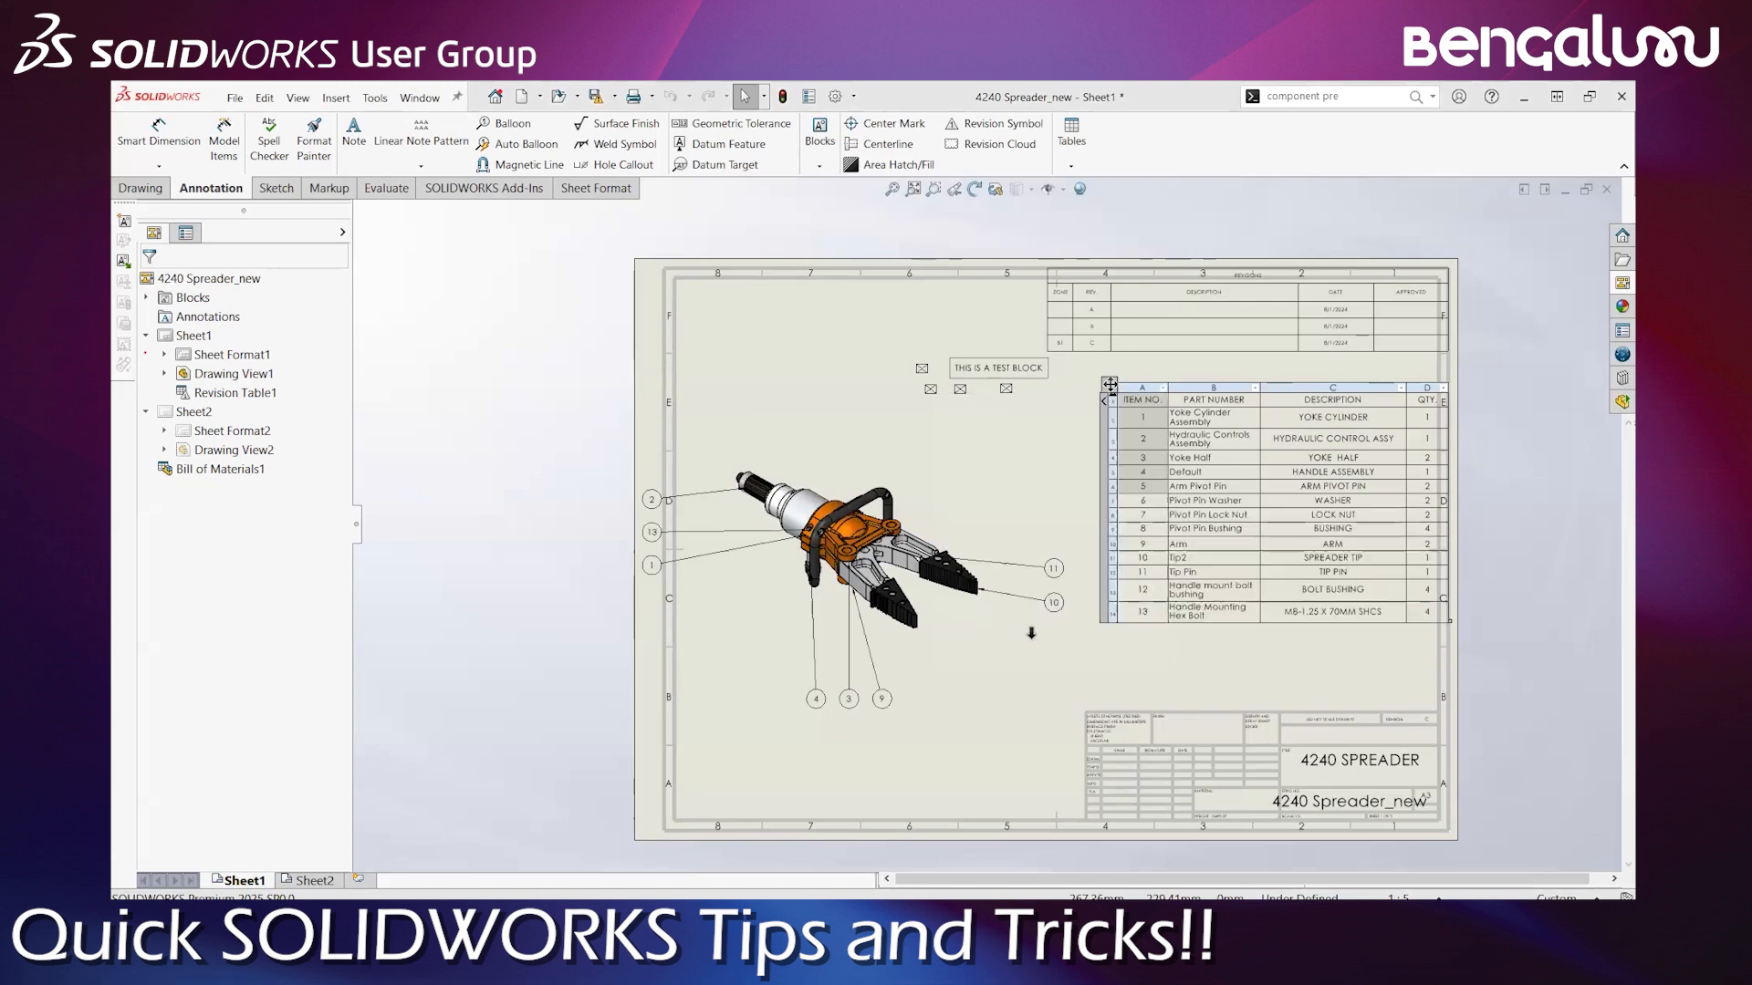
pyautogui.click(1010, 682)
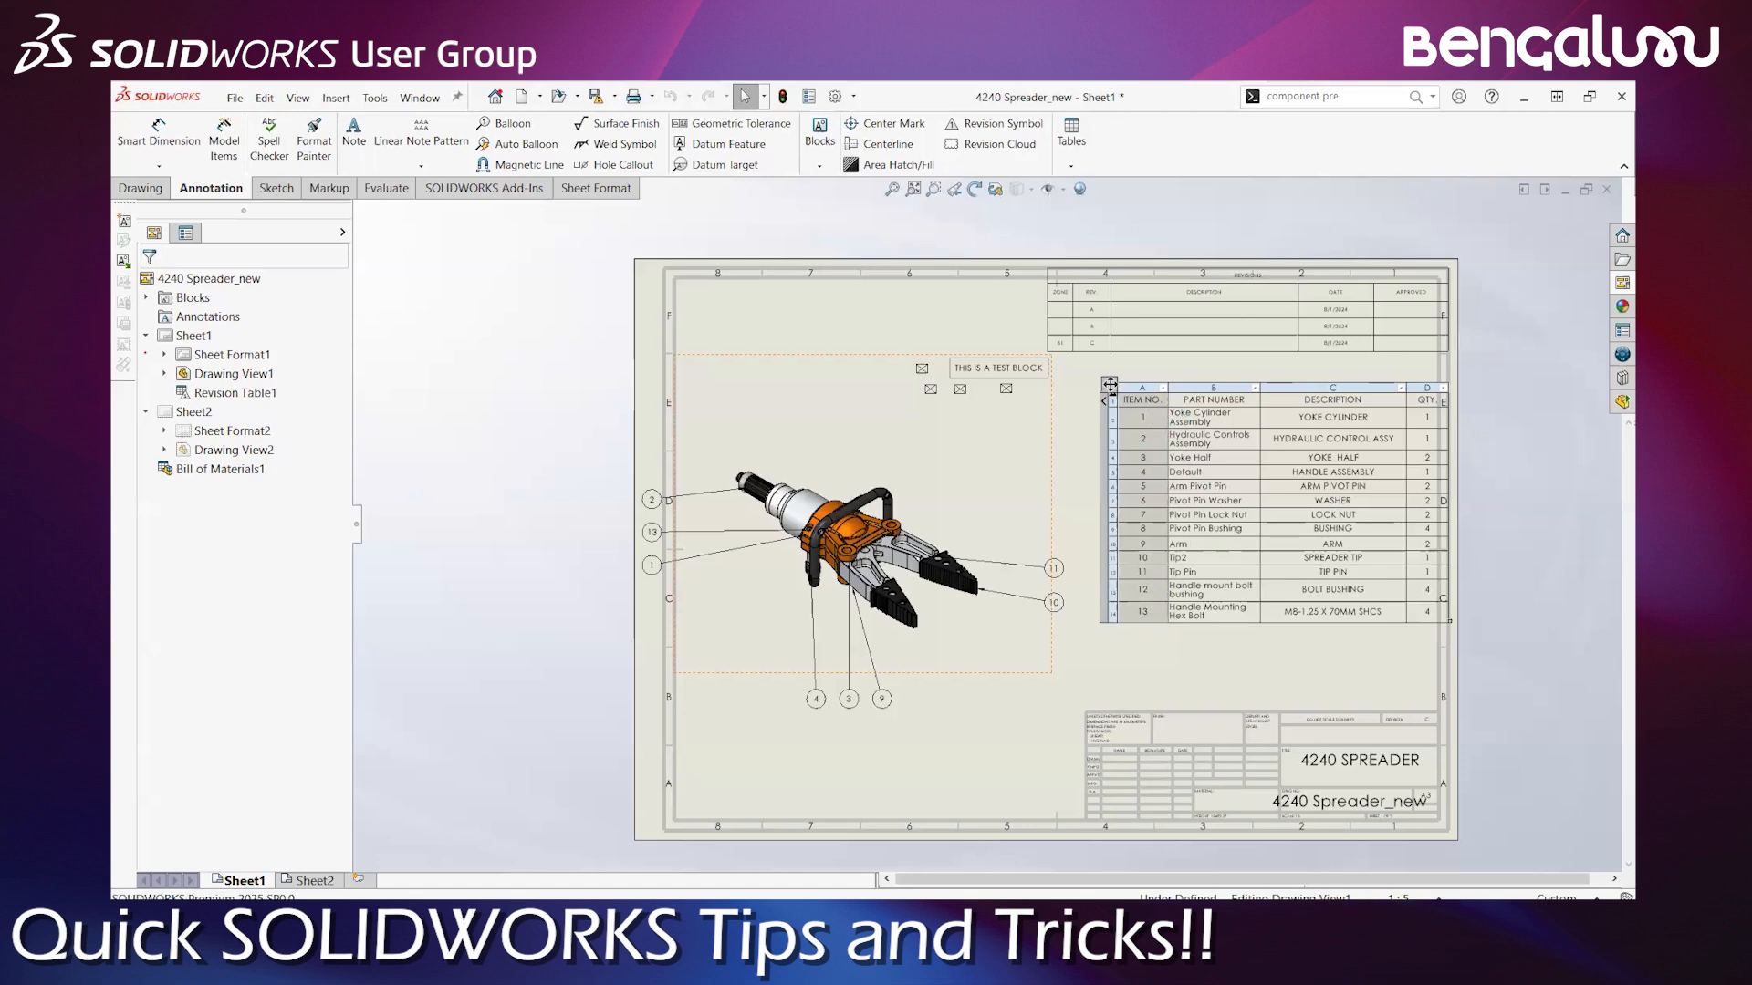
pyautogui.click(985, 539)
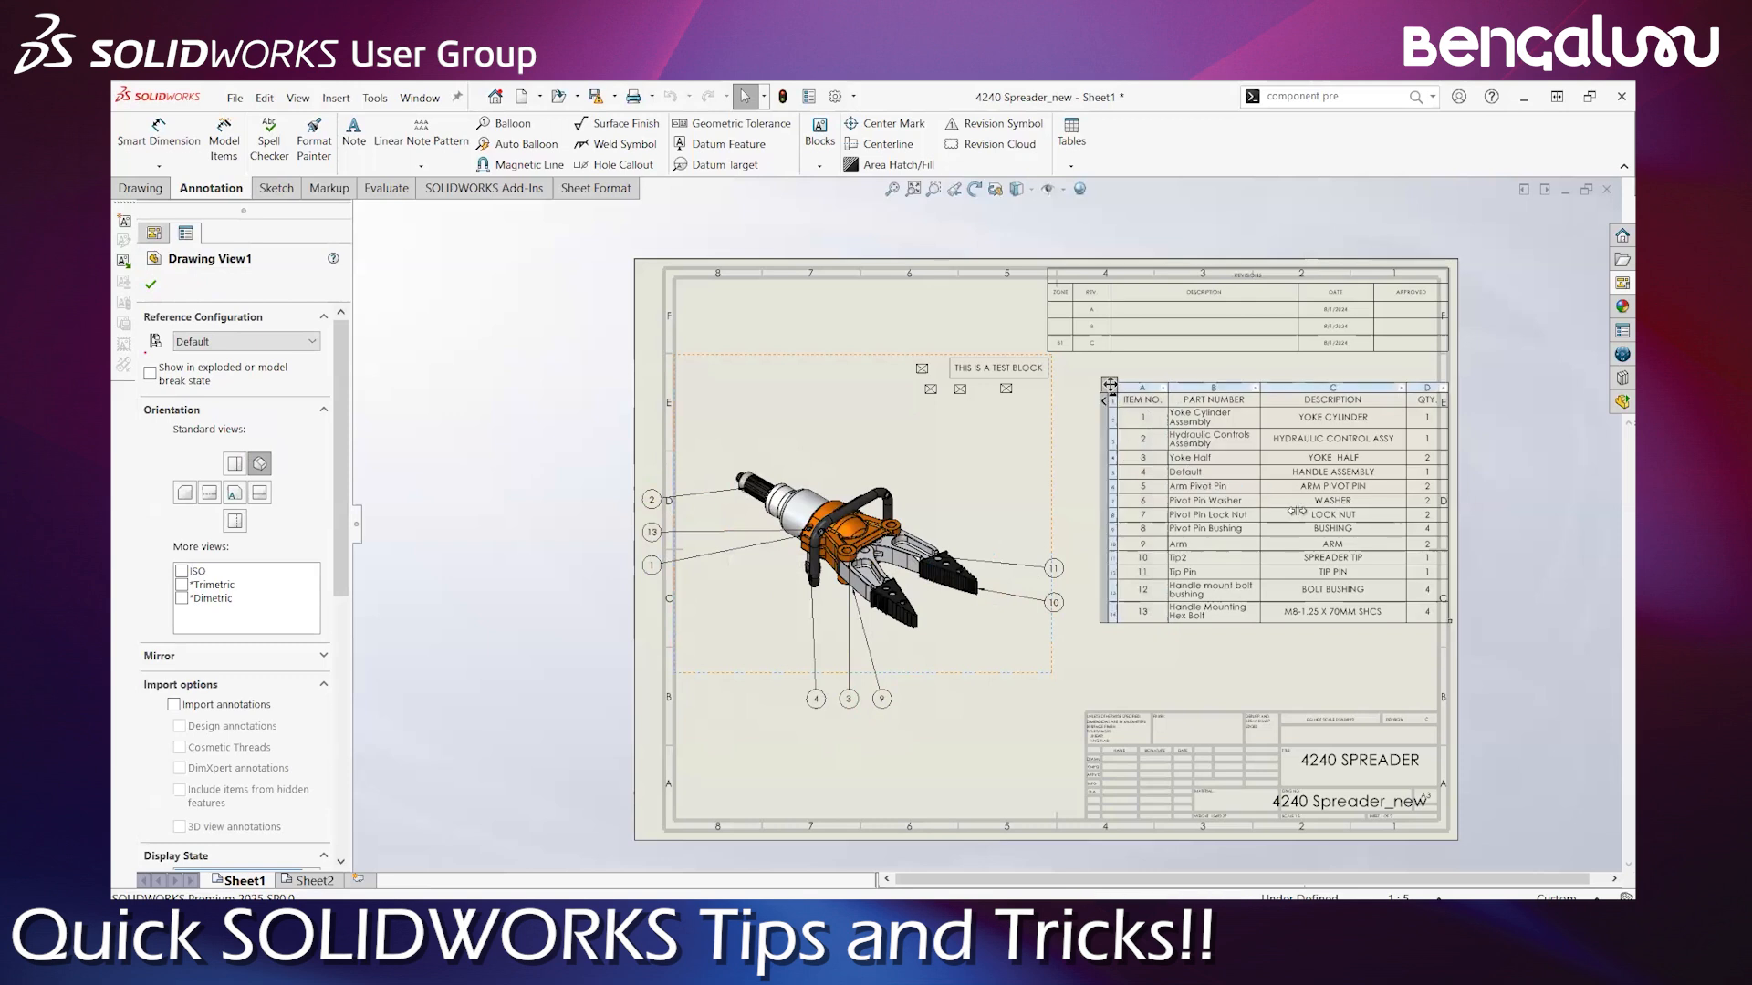
# Search the system options for "overri" and close the options without changing anything
pyautogui.scroll(-1, 1413, 543)
pyautogui.scroll(-4, 1412, 543)
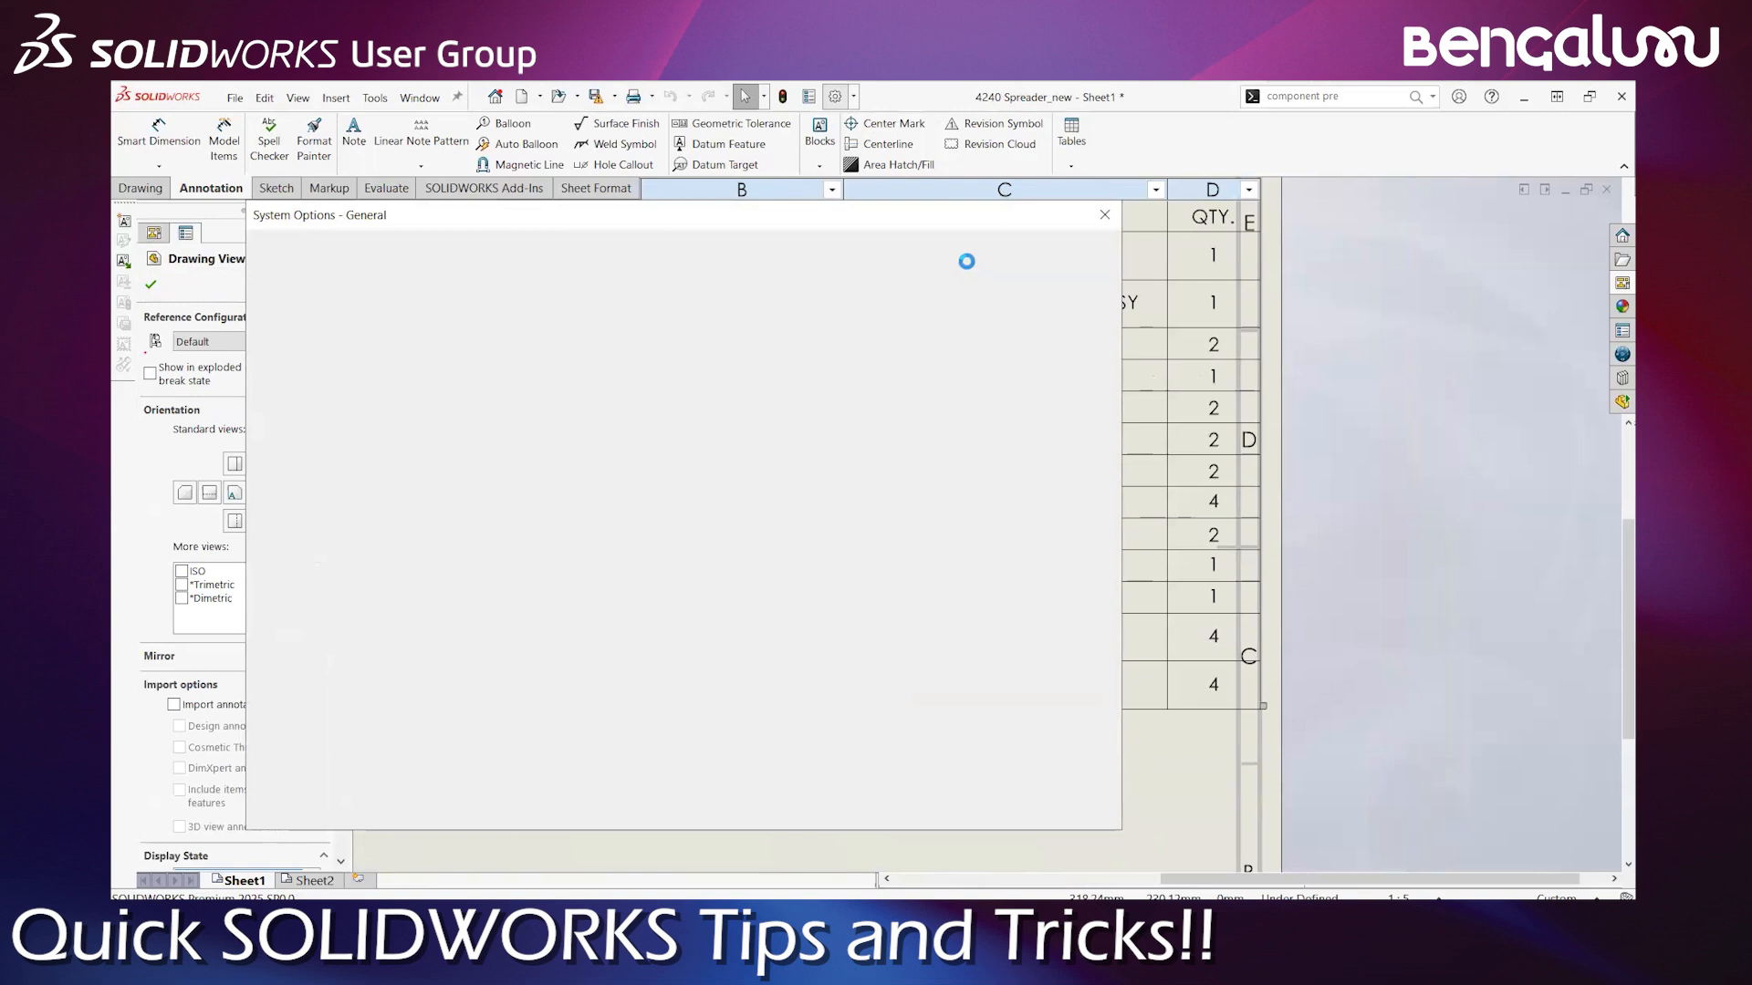
pyautogui.click(942, 243)
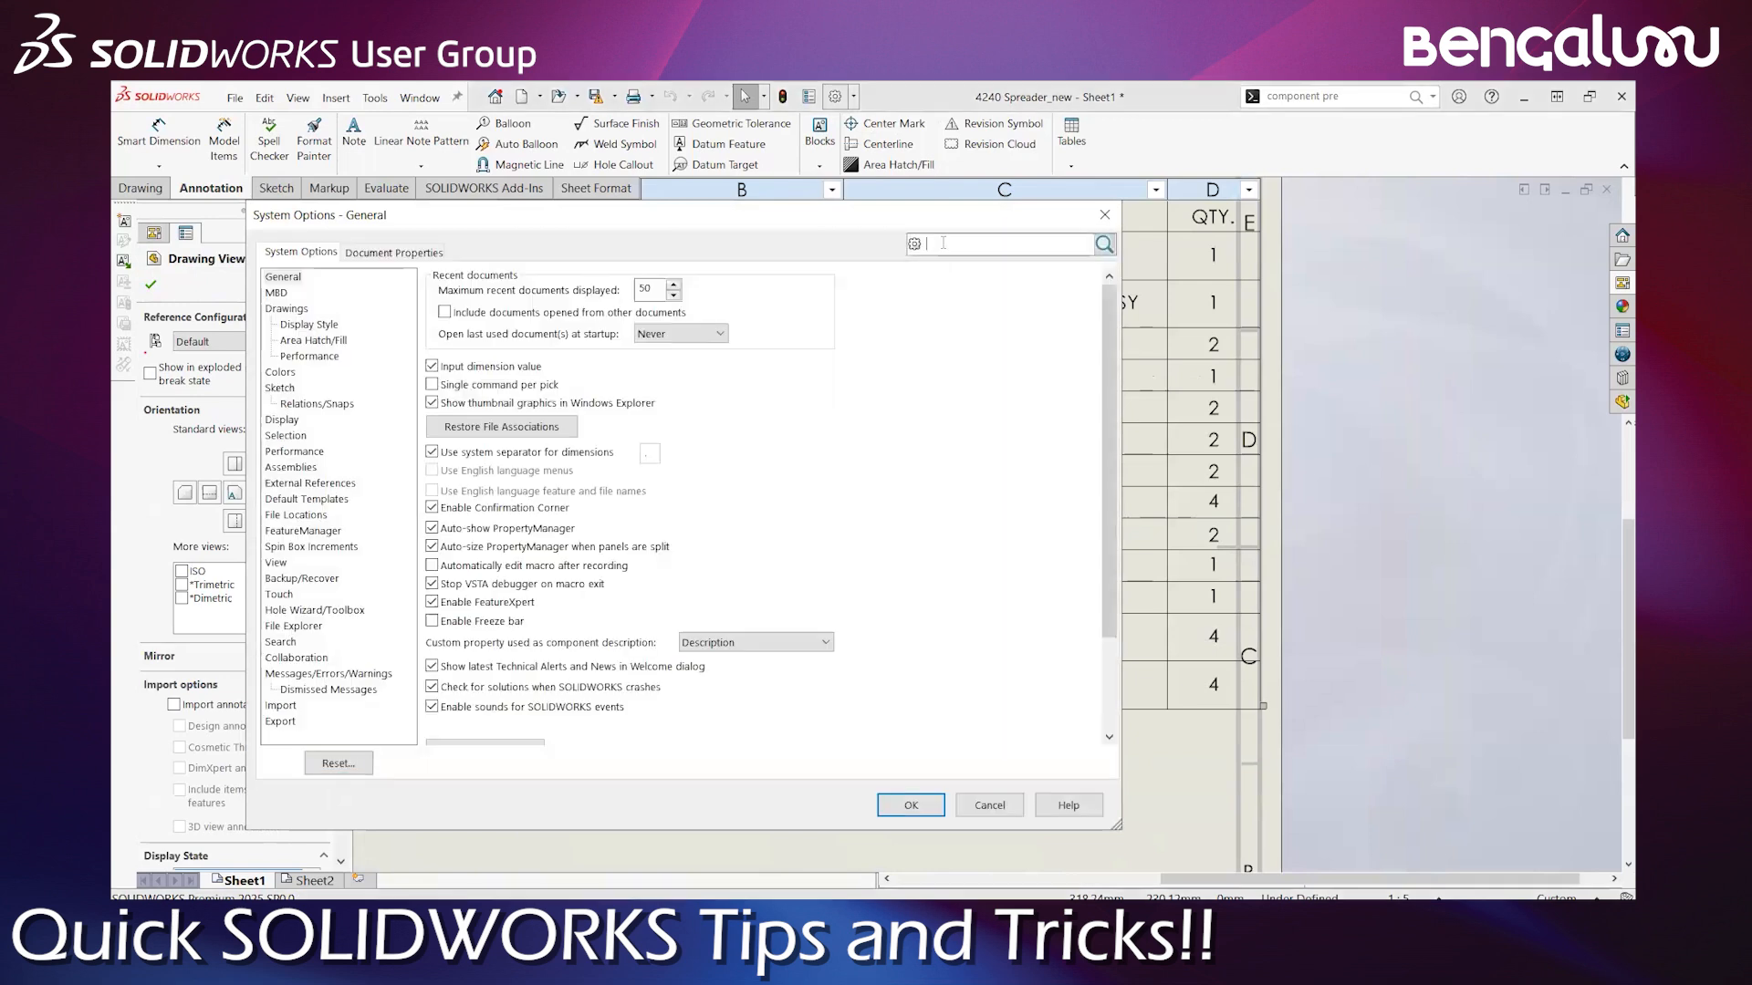
pyautogui.write('overri')
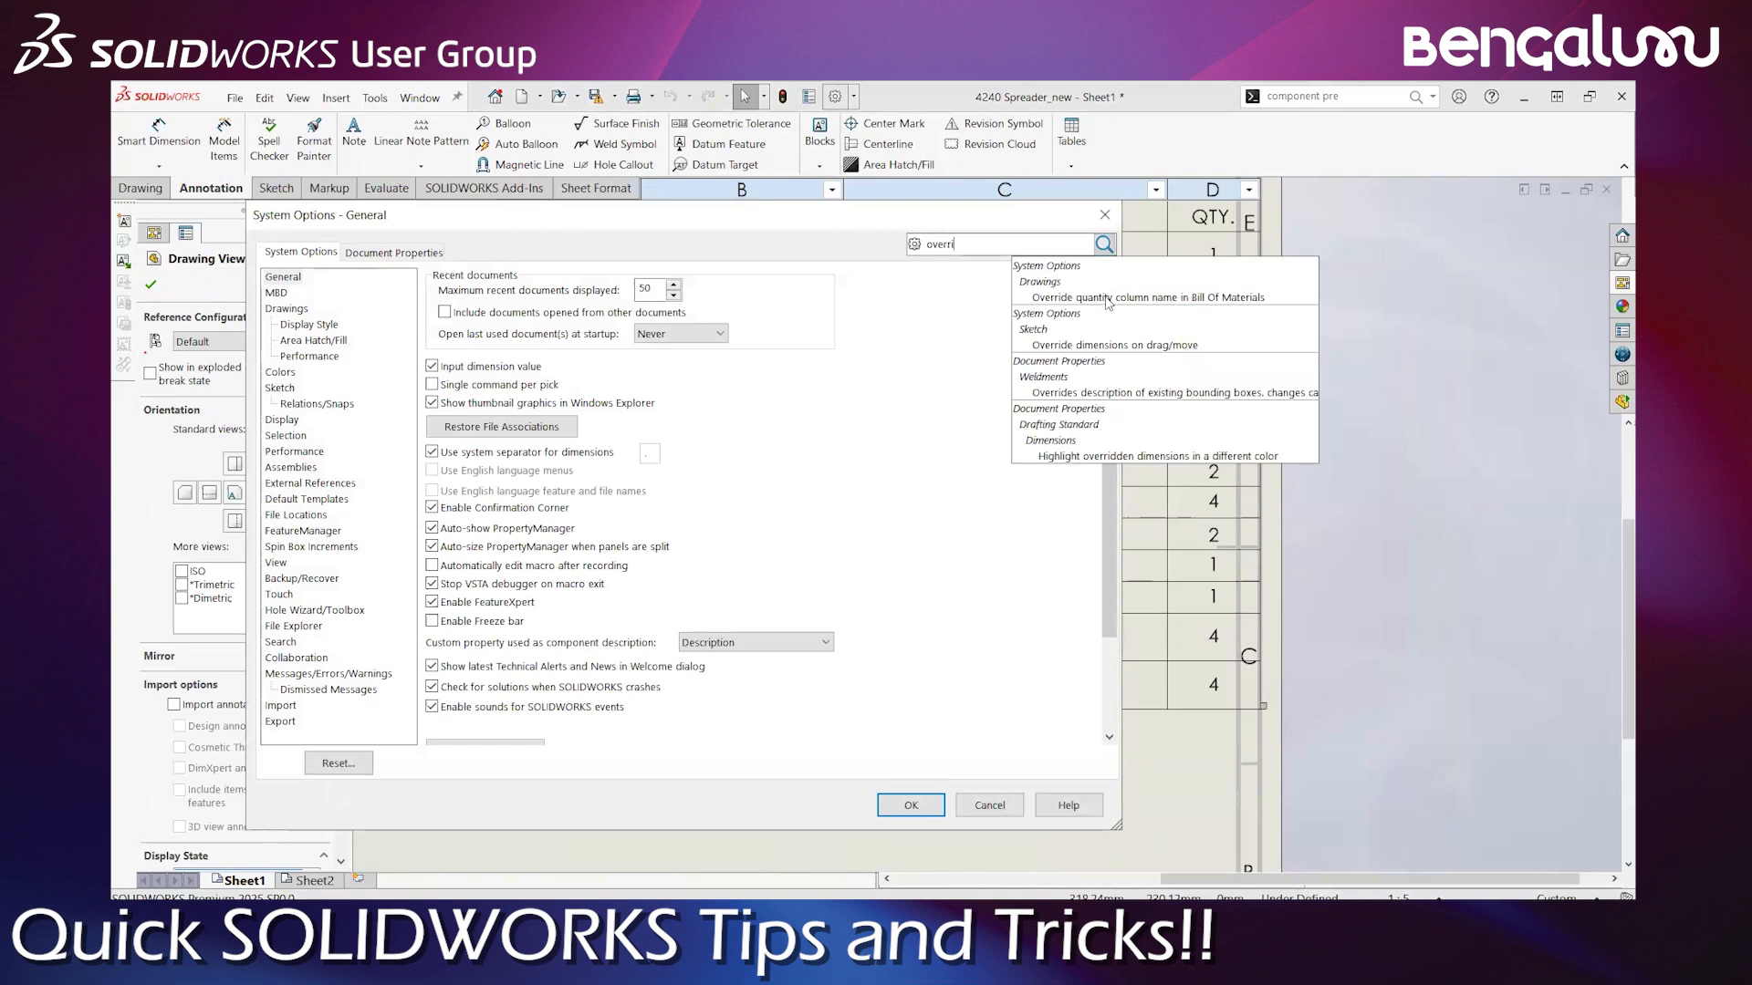
pyautogui.click(1081, 456)
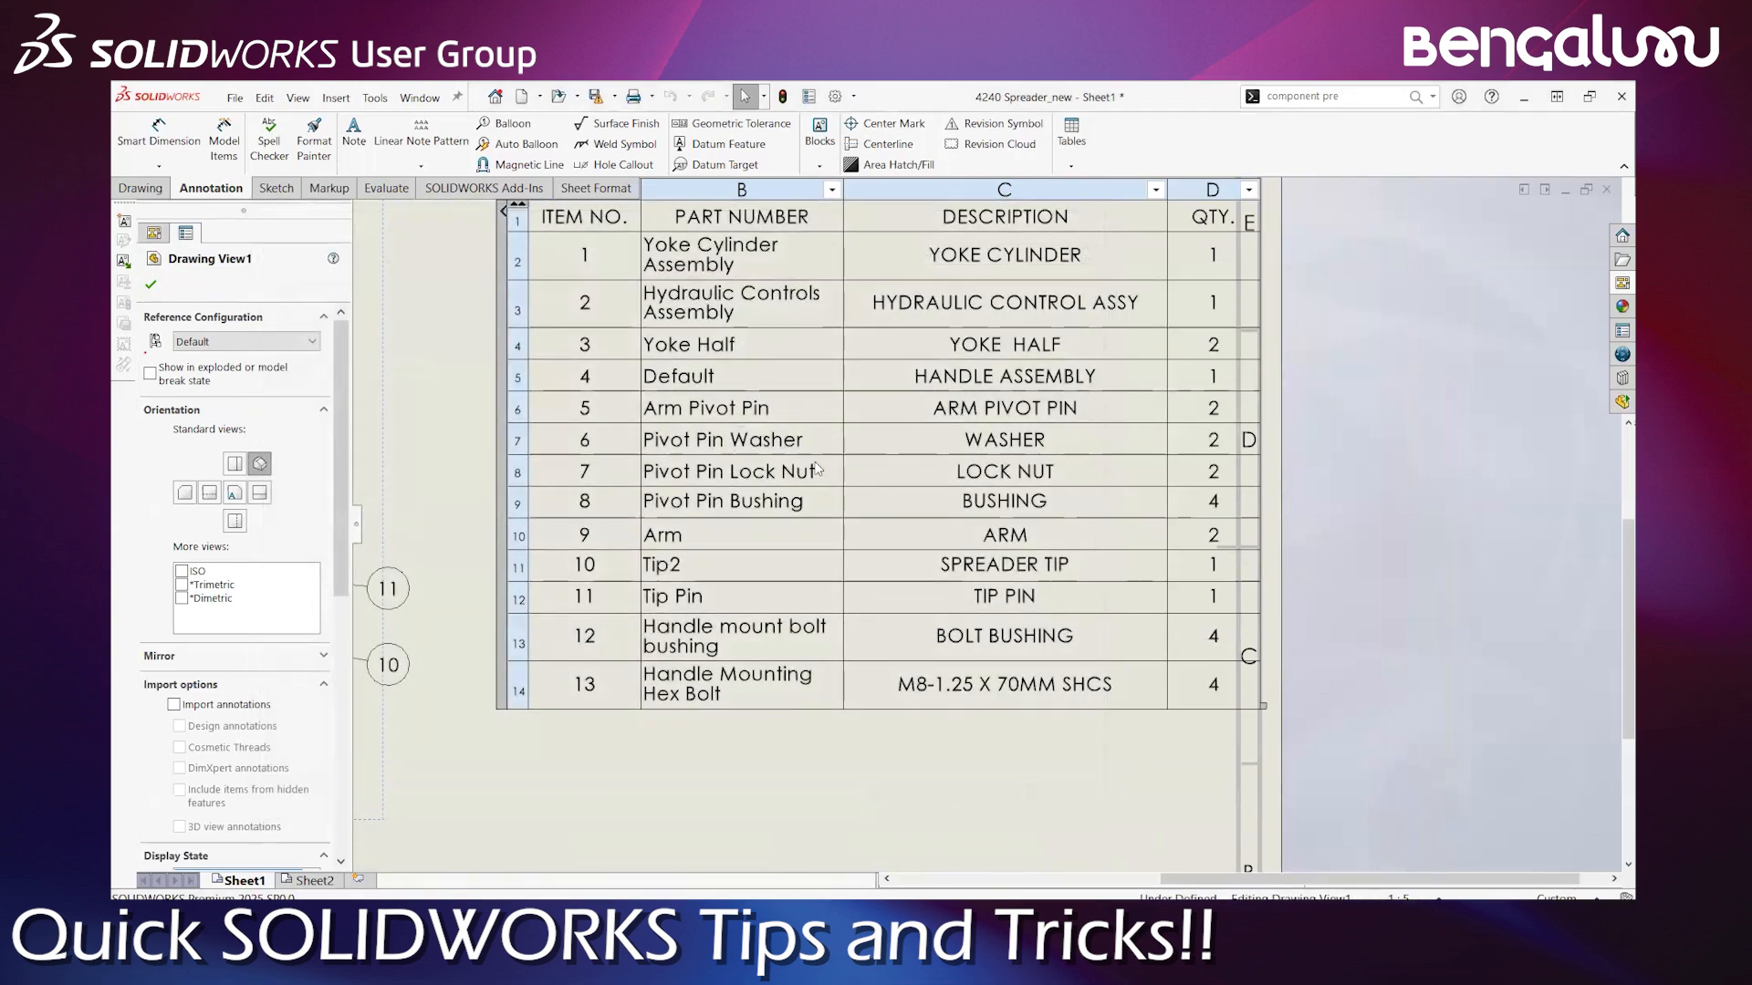
# Override the item number of the Handle Assembly row in the bill of materials with 123
pyautogui.scroll(3, 719, 447)
pyautogui.click(719, 447)
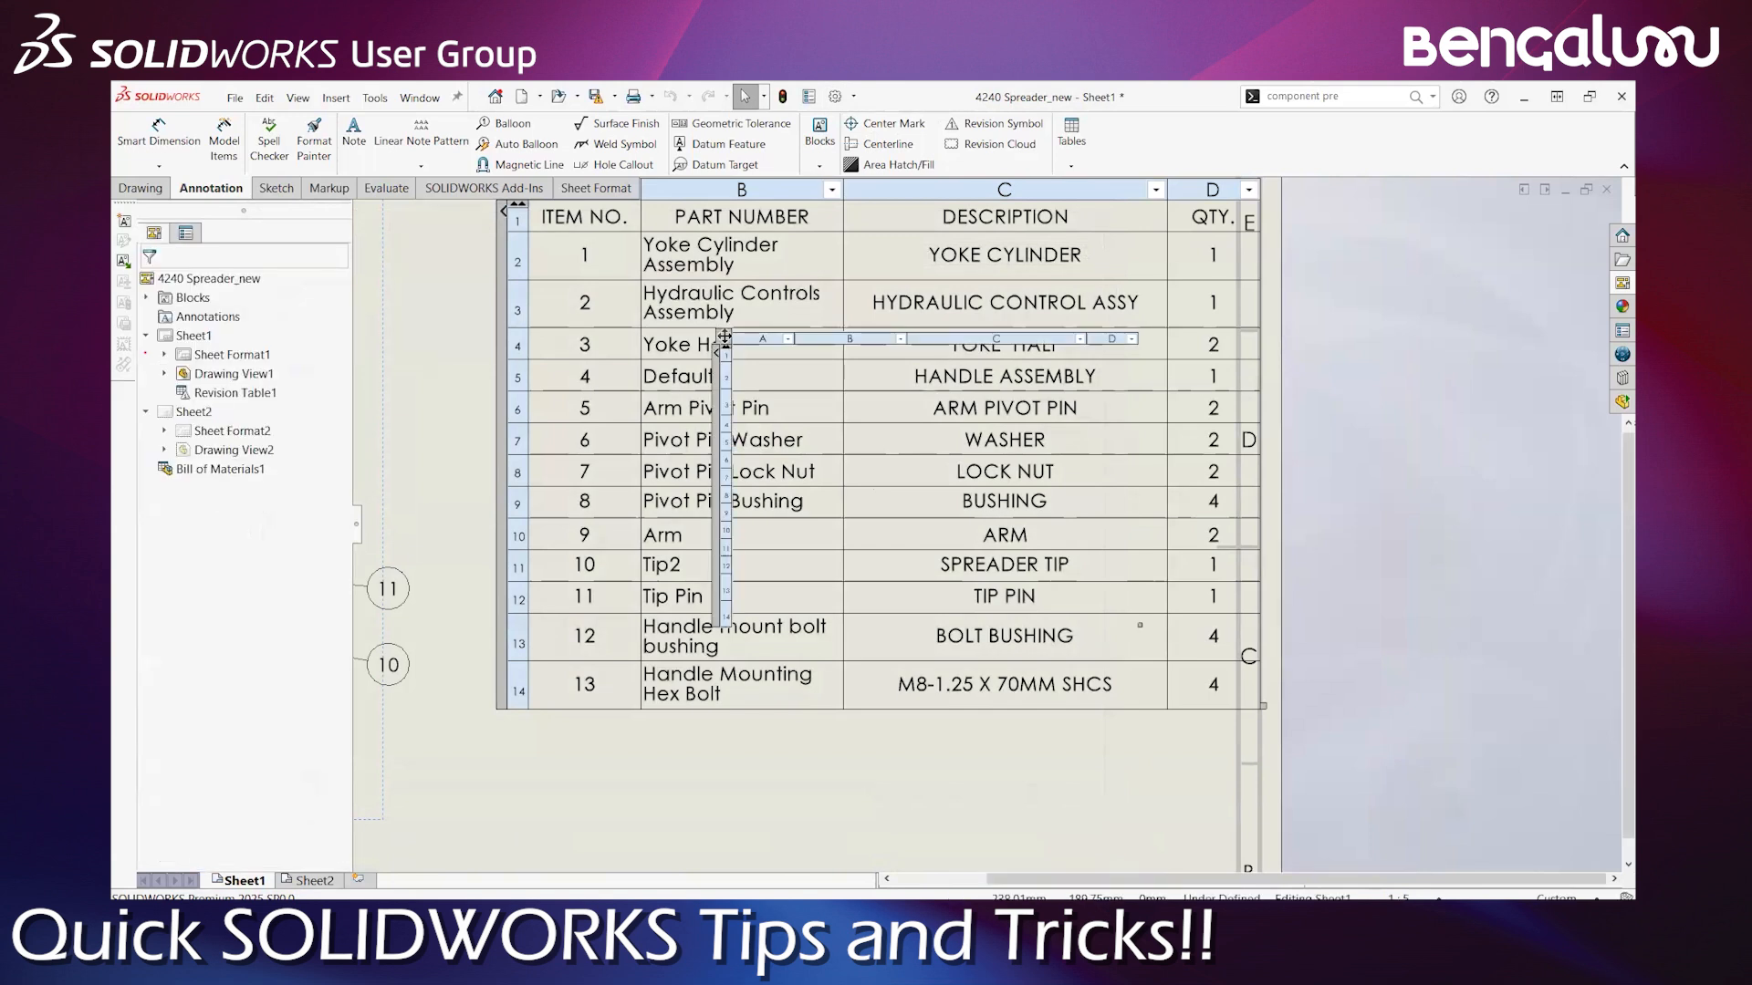
pyautogui.doubleClick(872, 472)
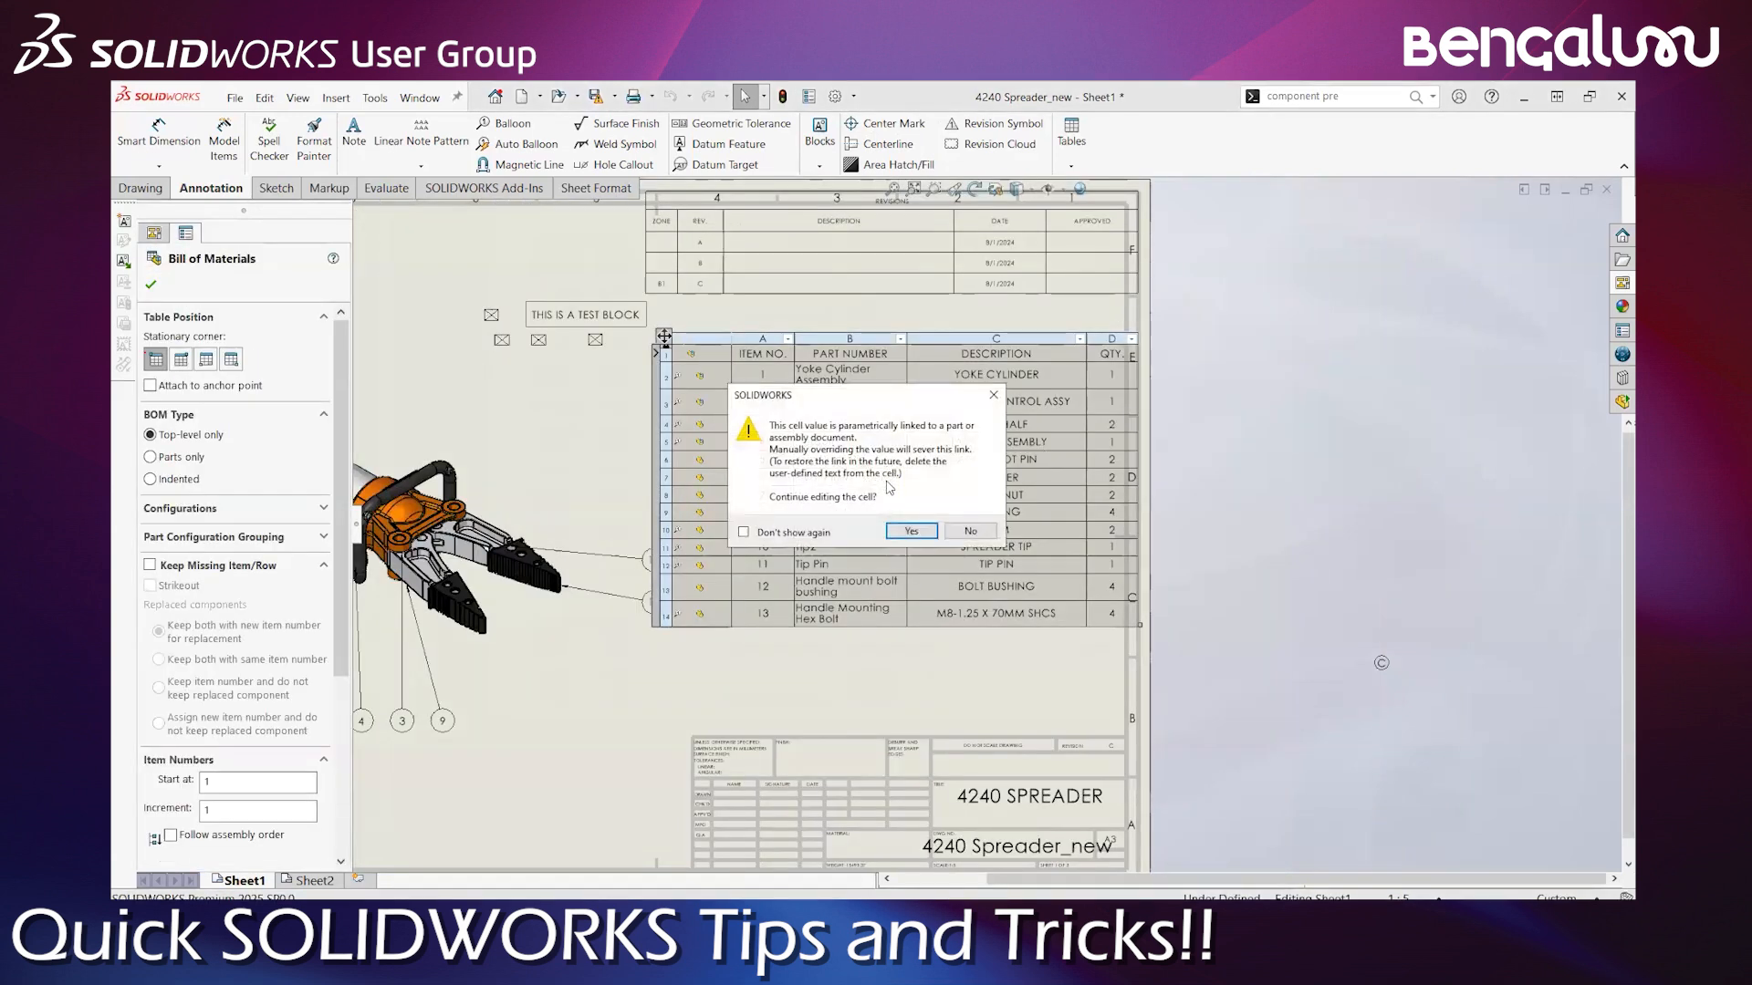
pyautogui.click(910, 532)
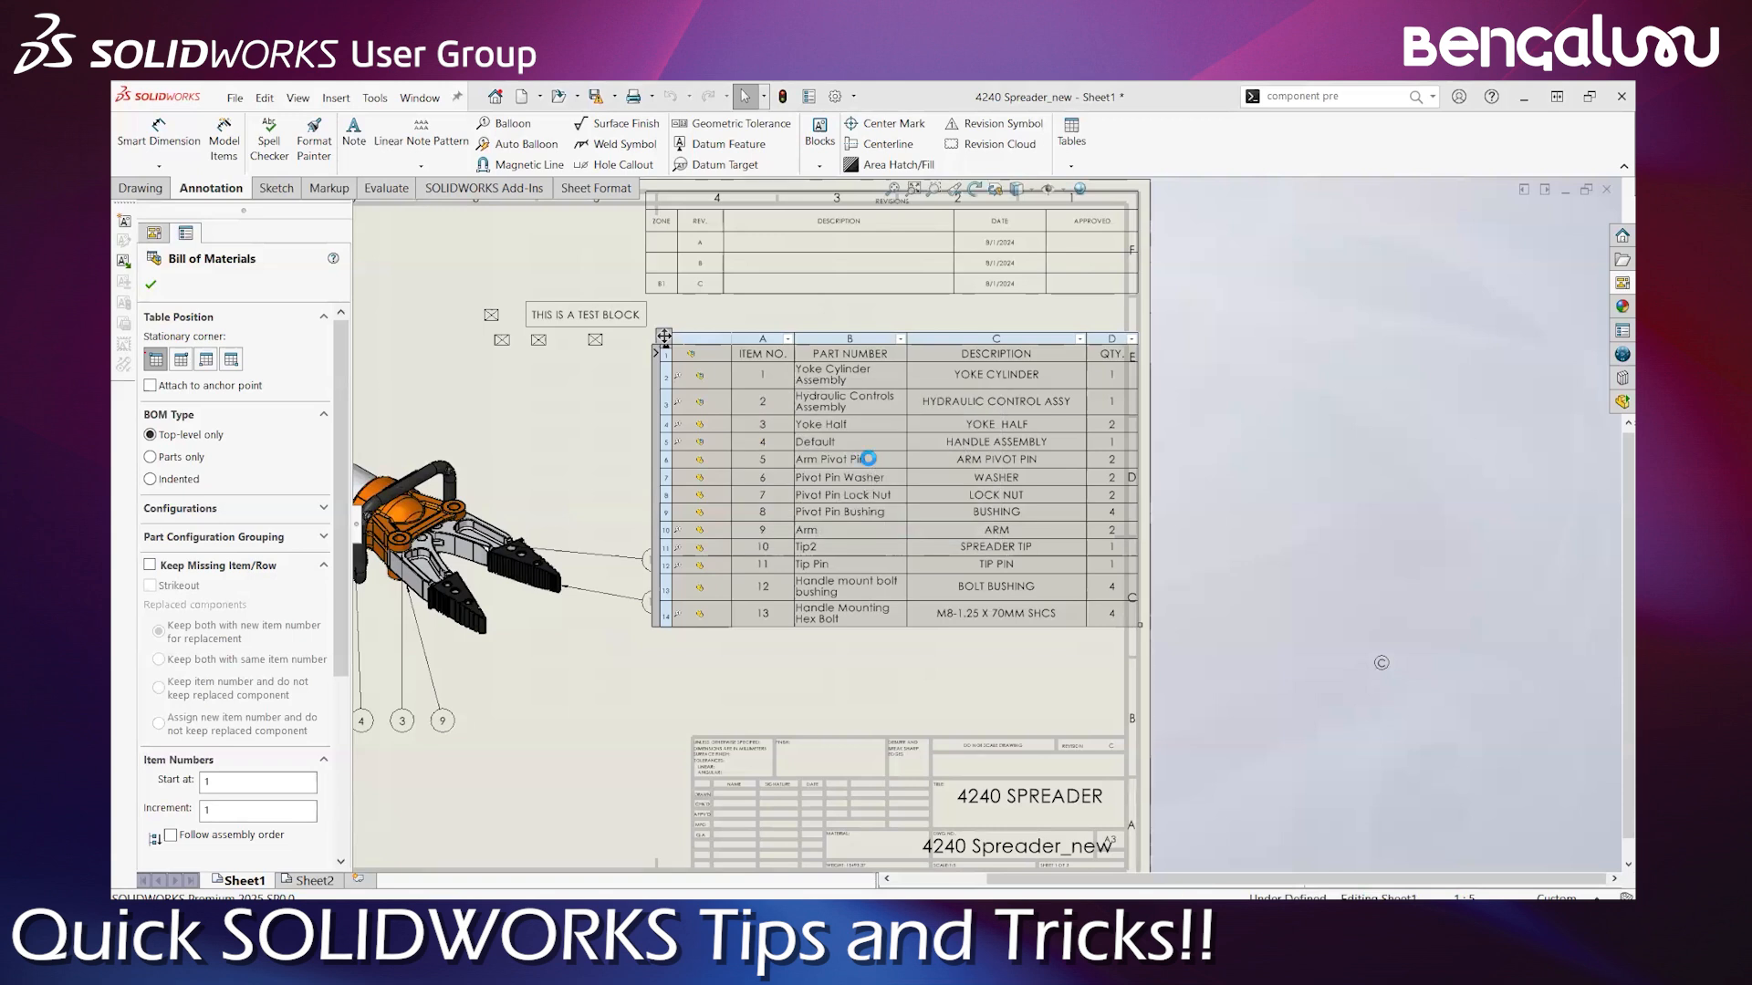
pyautogui.doubleClick(769, 444)
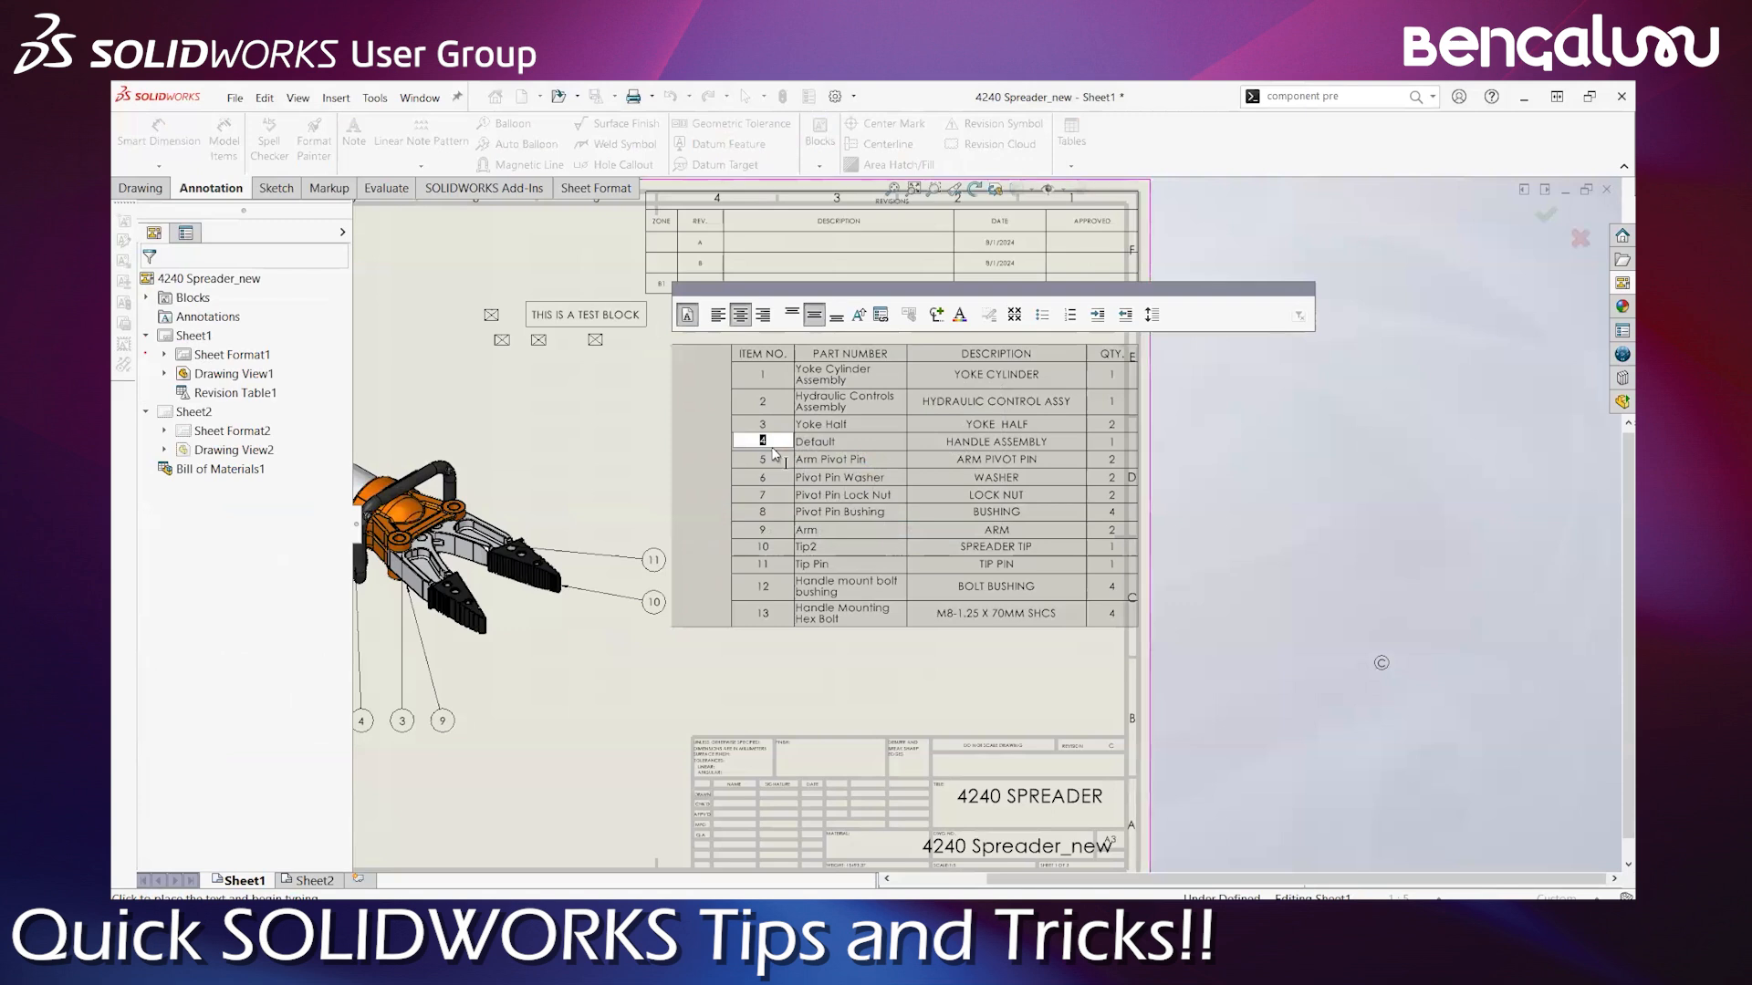
pyautogui.write('123')
pyautogui.click(1236, 485)
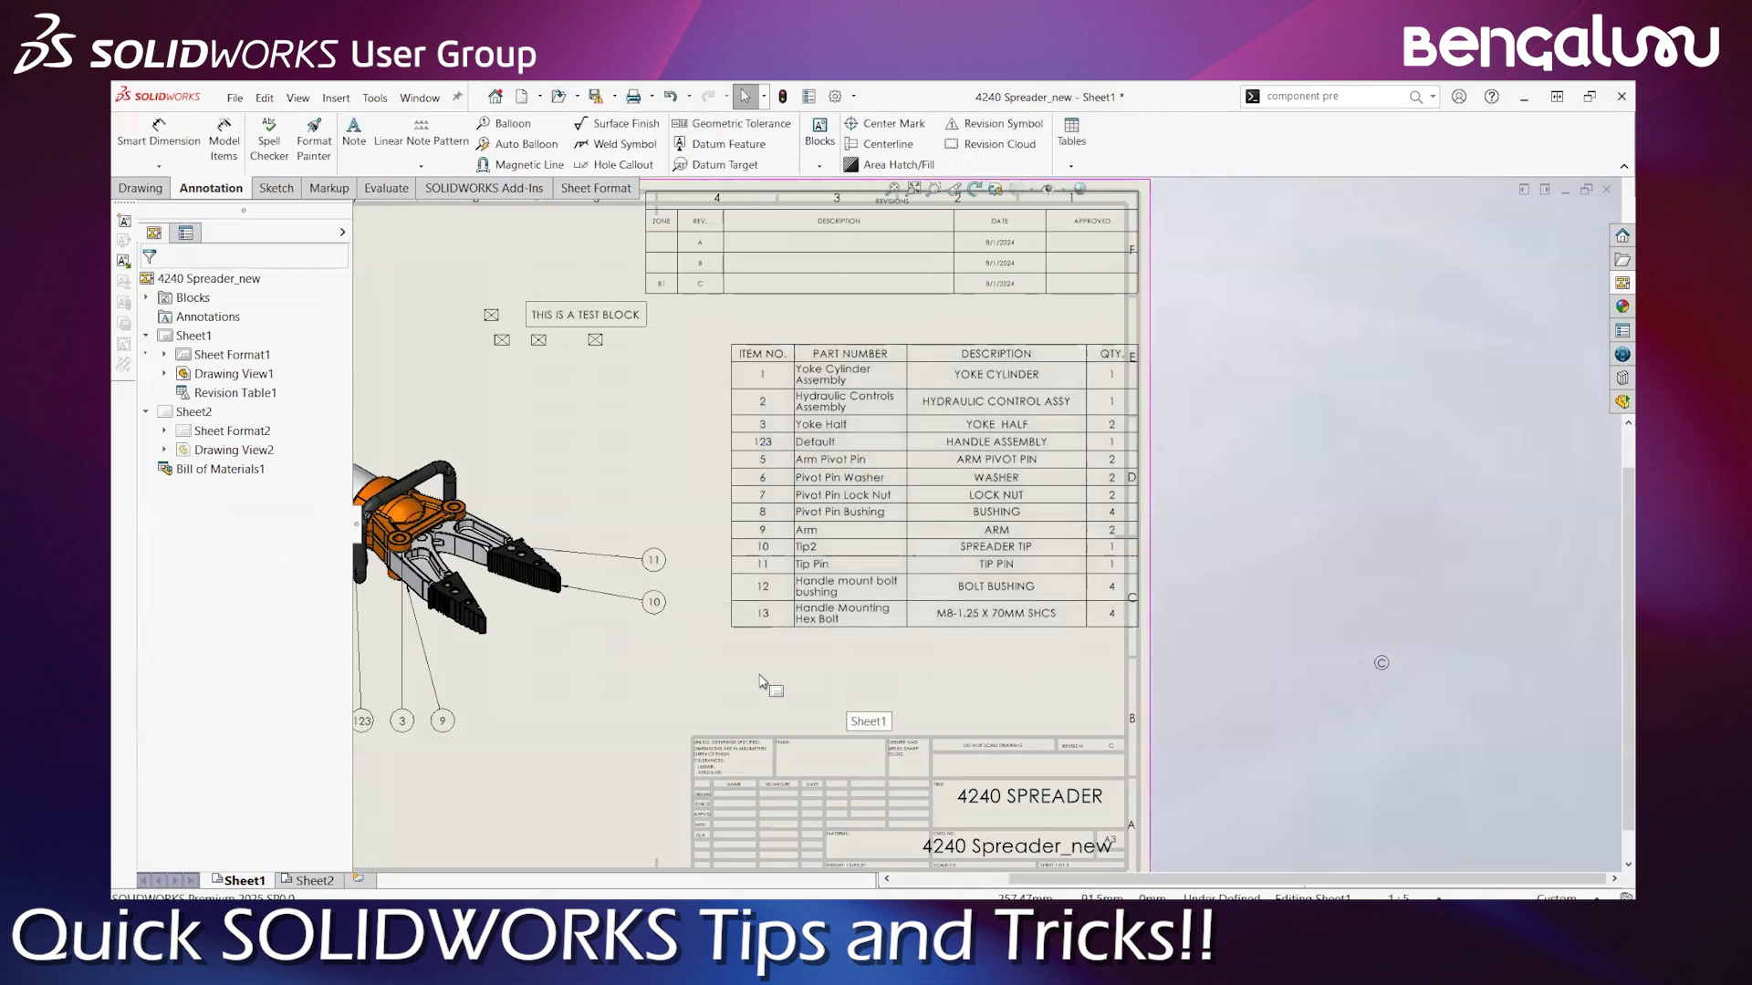
# Examine how the overridden Handle Assembly item number is displayed in the bill of materials
pyautogui.scroll(-2, 762, 682)
pyautogui.scroll(1, 867, 725)
pyautogui.moveTo(805, 642); pyautogui.dragTo(771, 746, button='middle')
pyautogui.click(1135, 500)
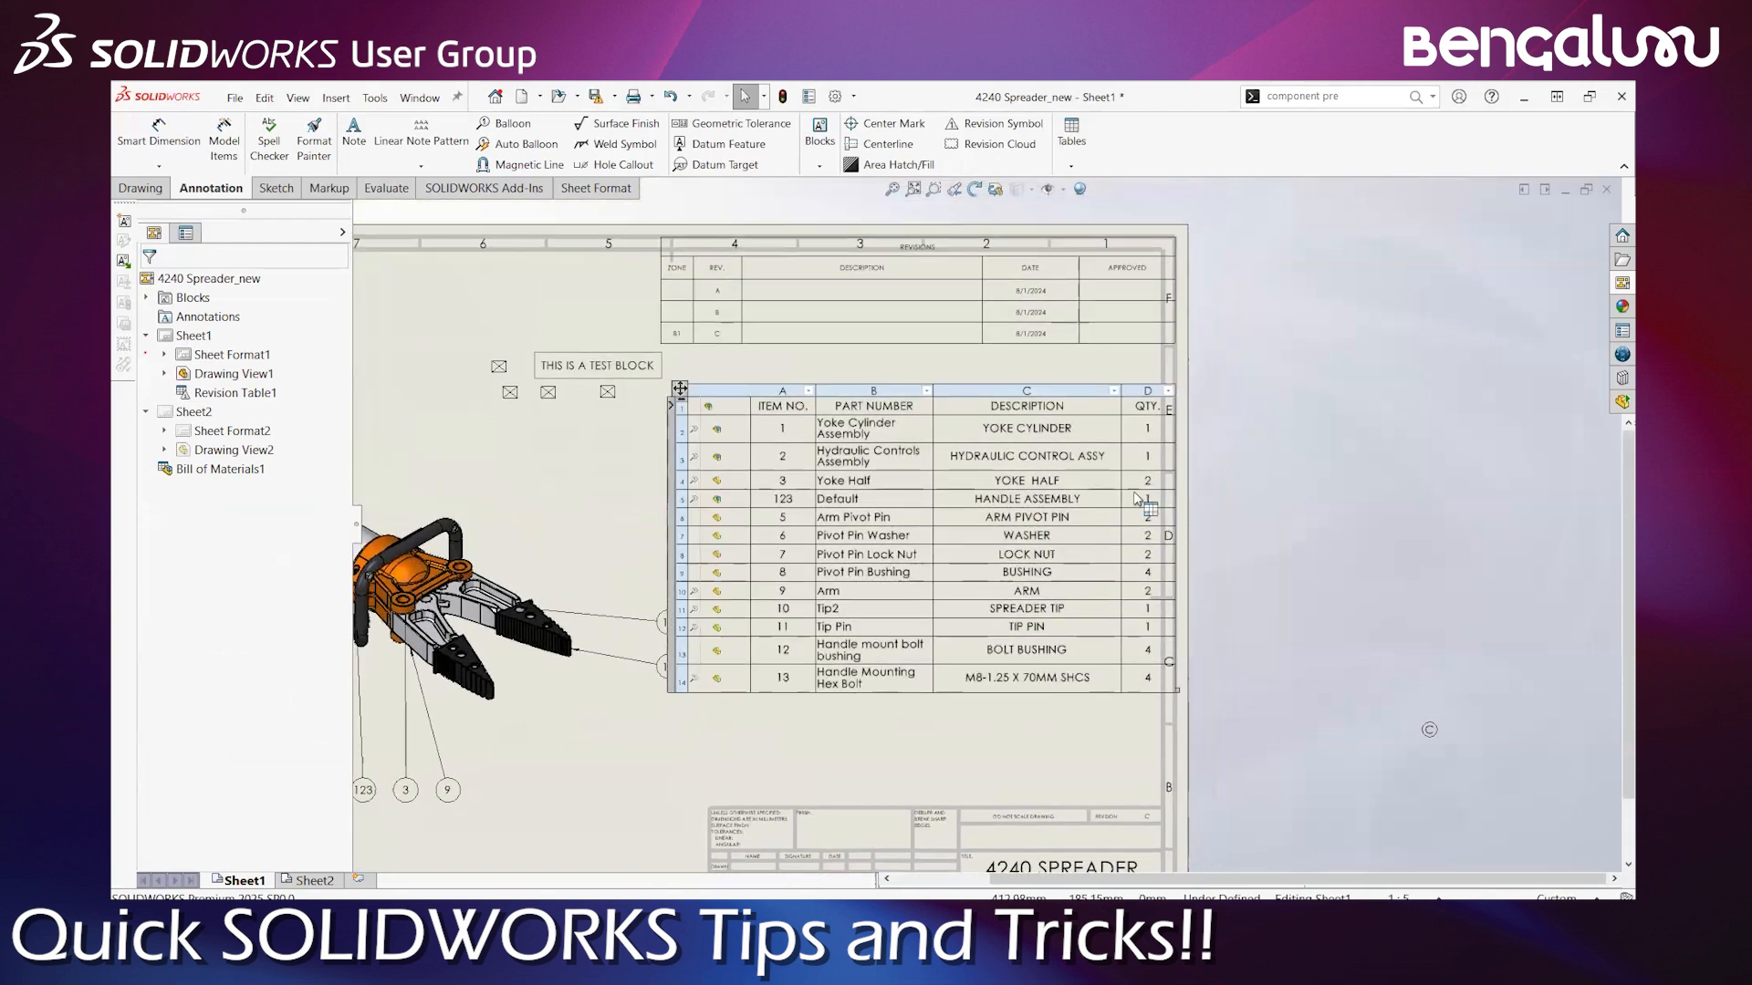
pyautogui.click(1359, 537)
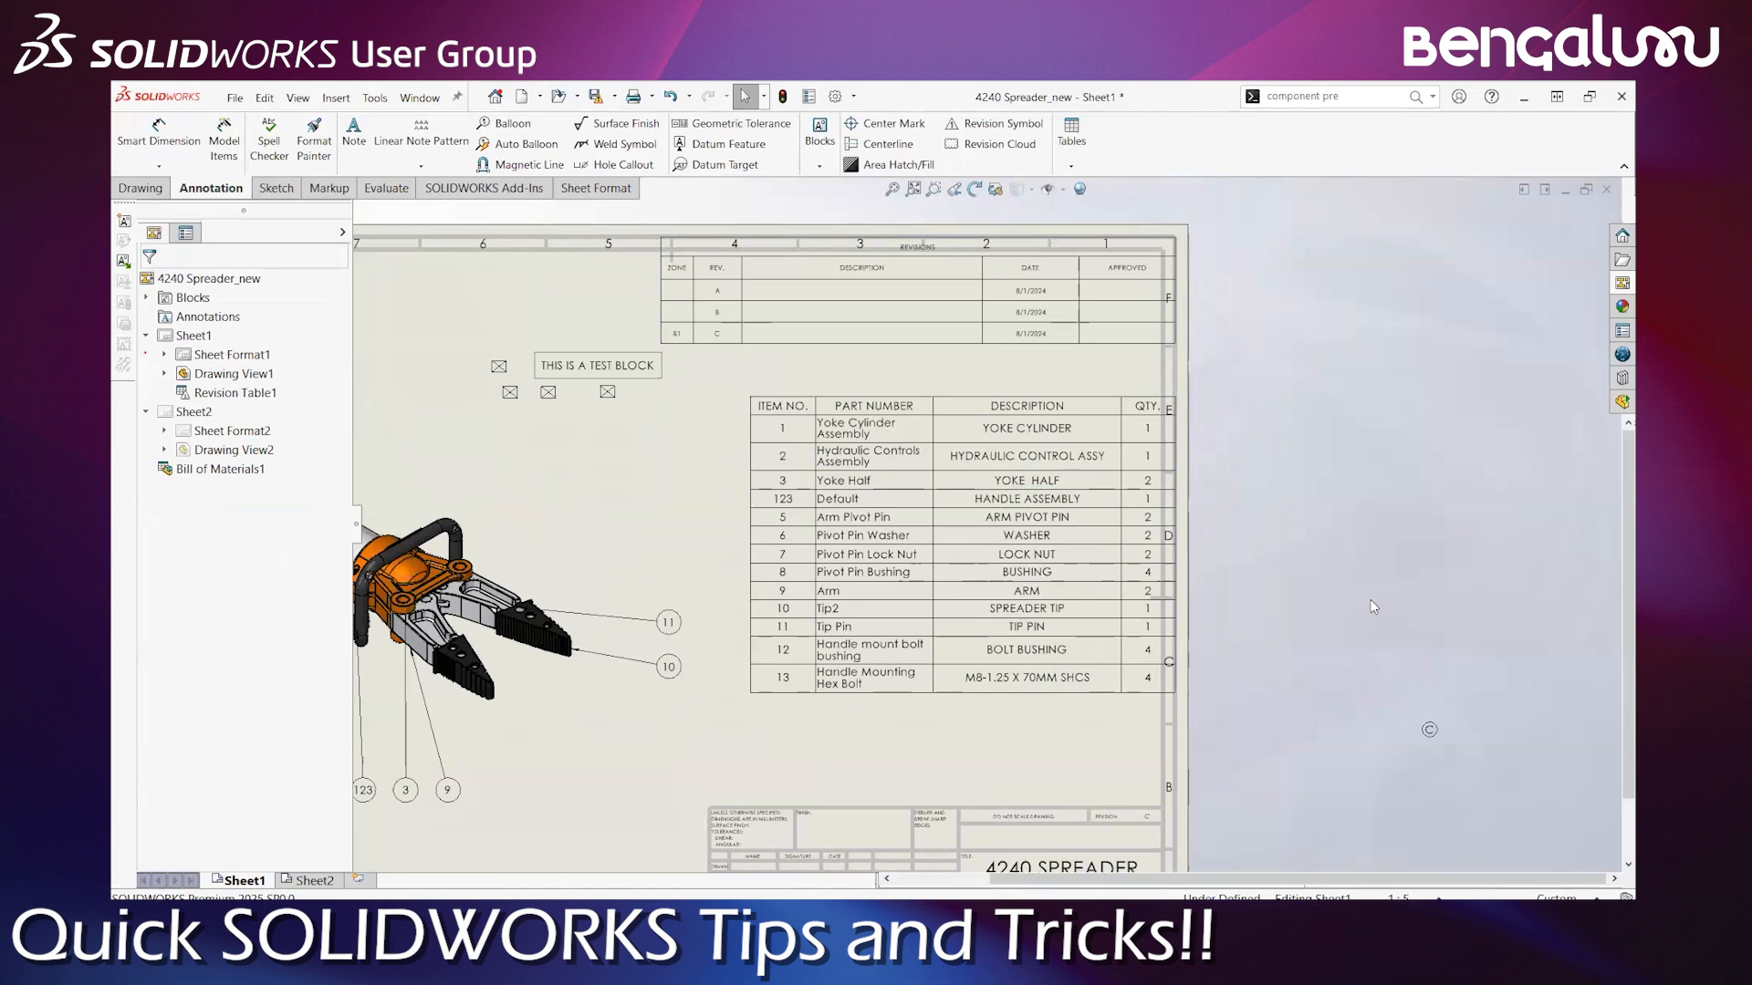
pyautogui.scroll(-2, 1262, 768)
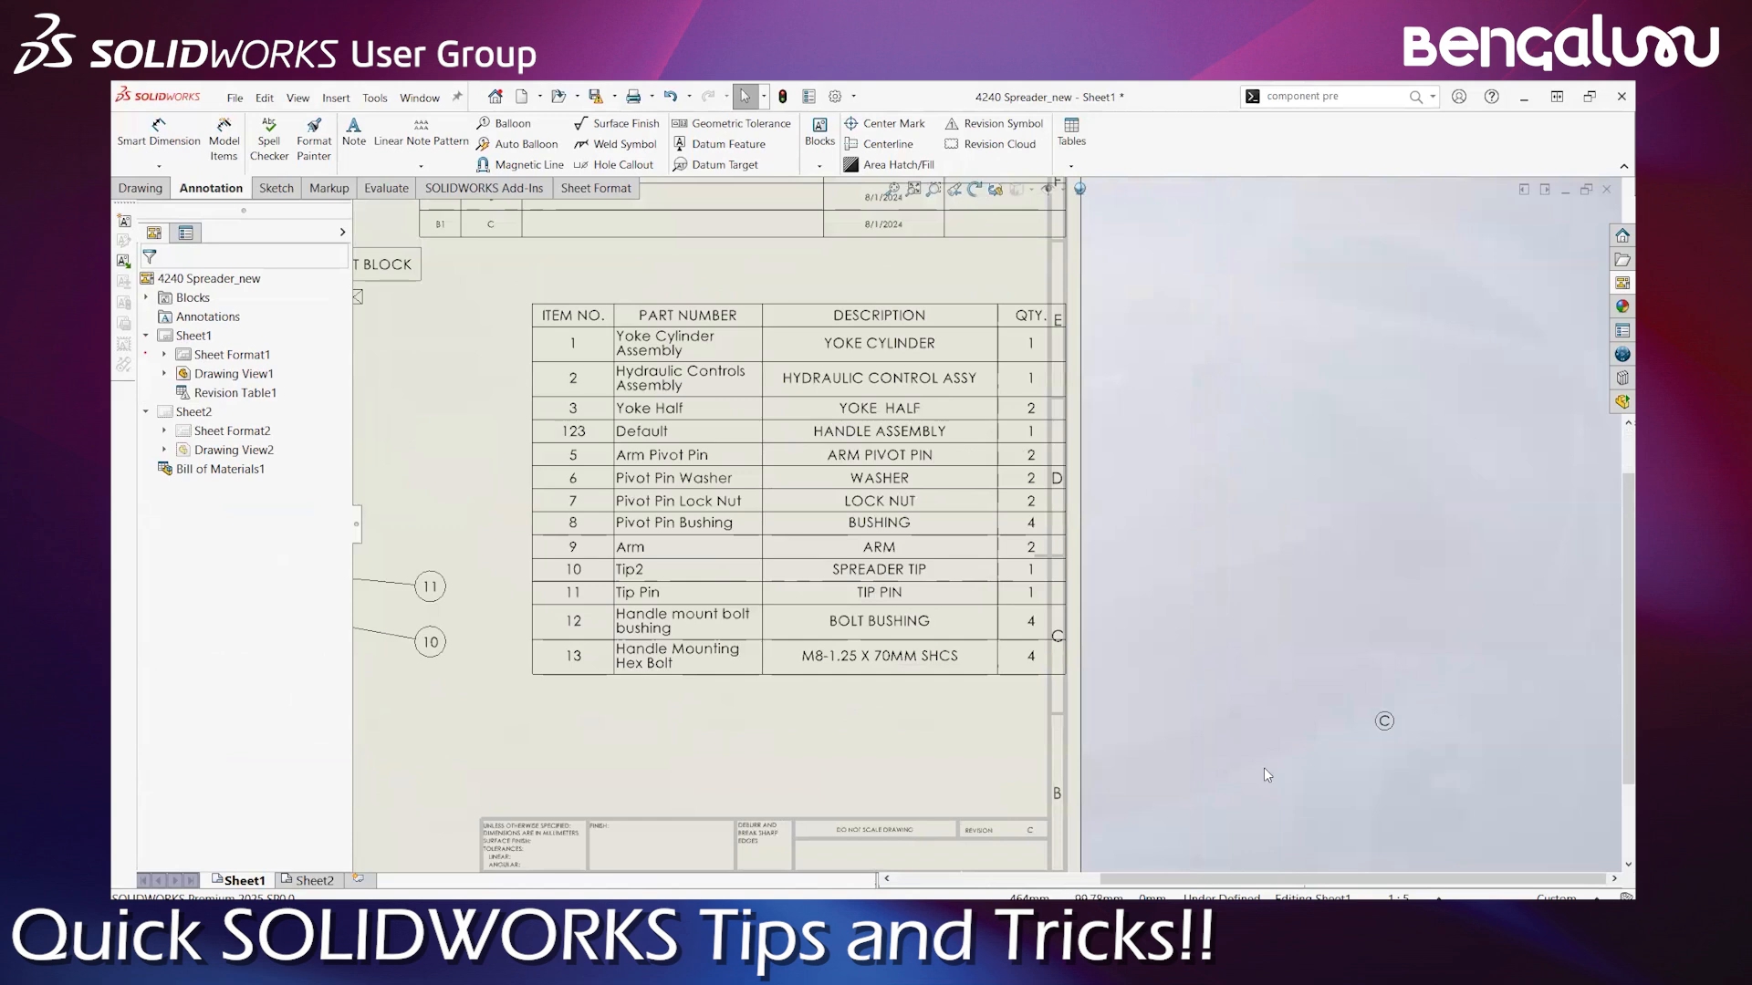
pyautogui.click(752, 447)
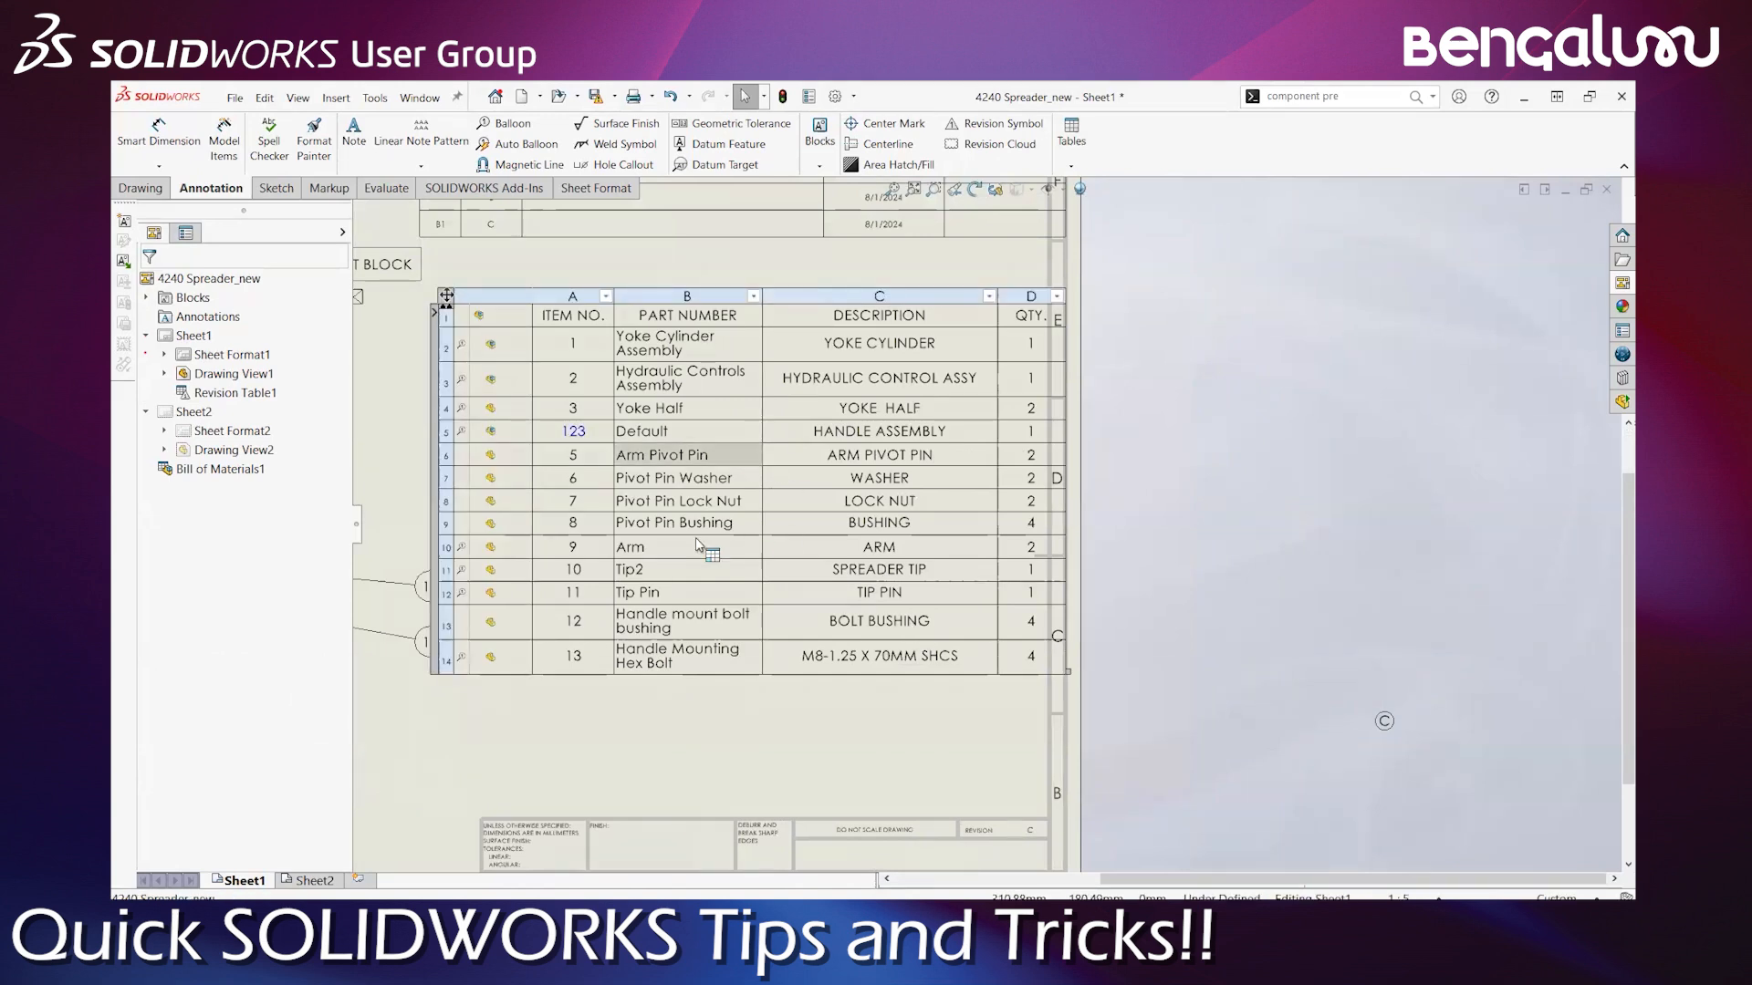
pyautogui.scroll(-1, 605, 508)
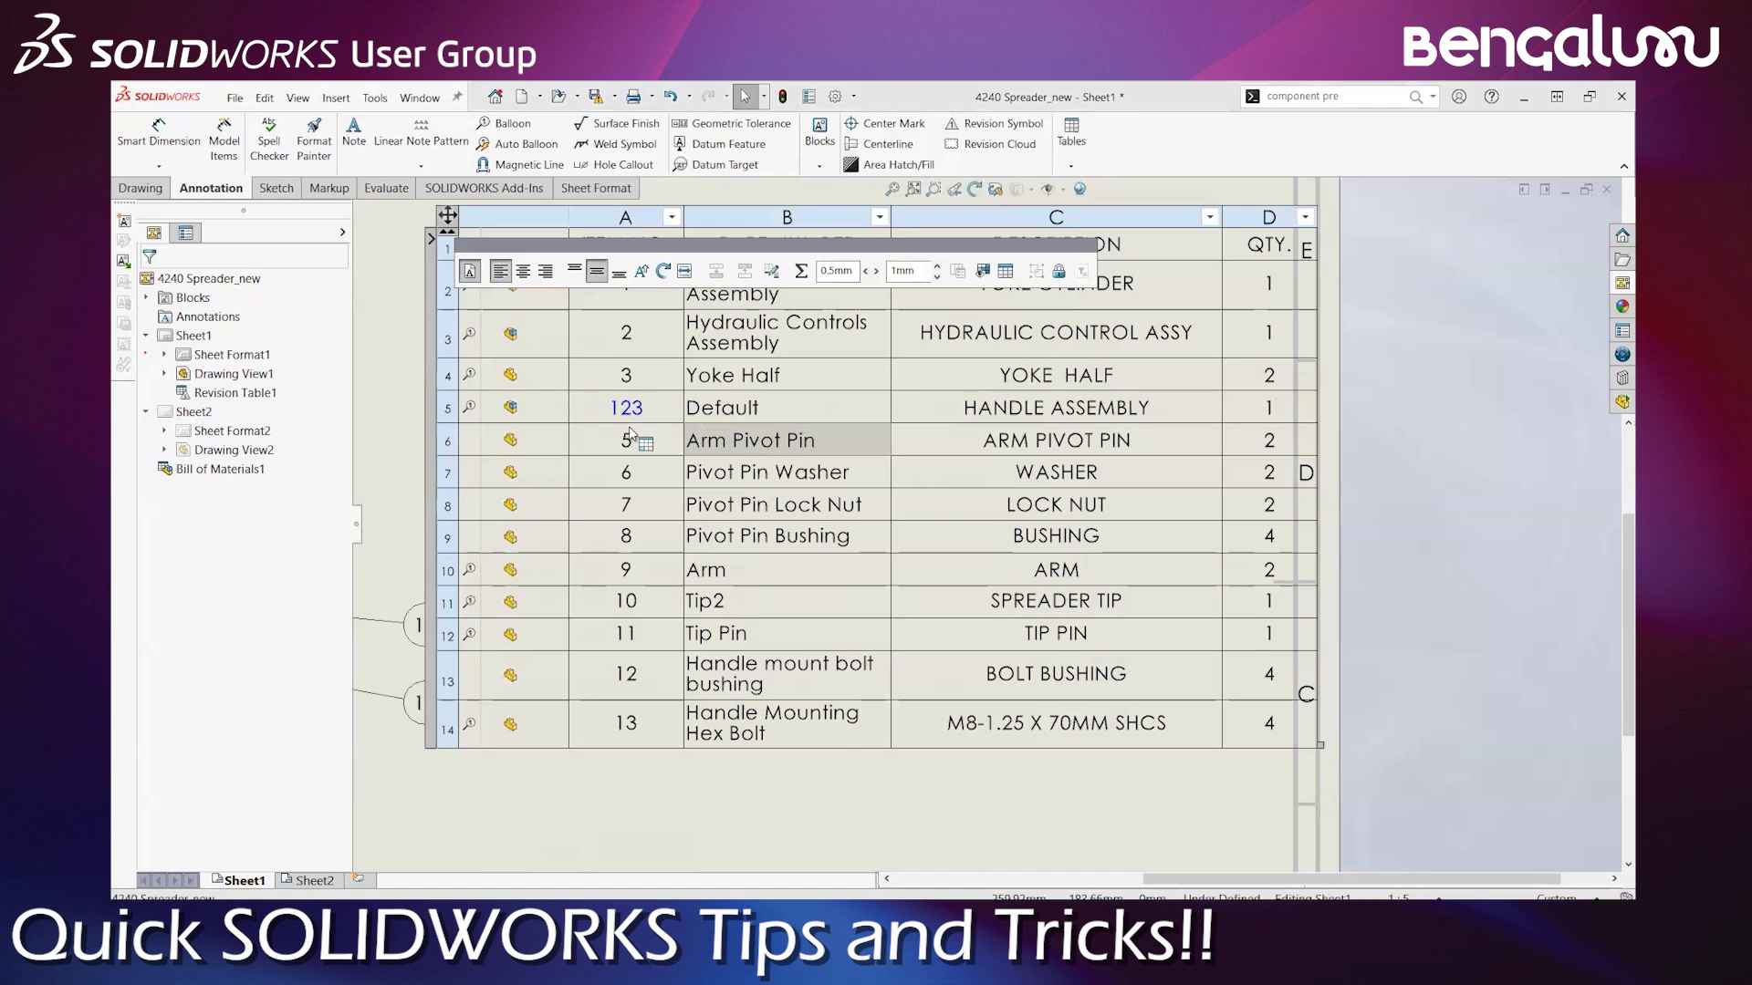
# Set the system color for "Drawings, Modified Cells (BOM)" to red (255, 0, 0)
pyautogui.click(836, 97)
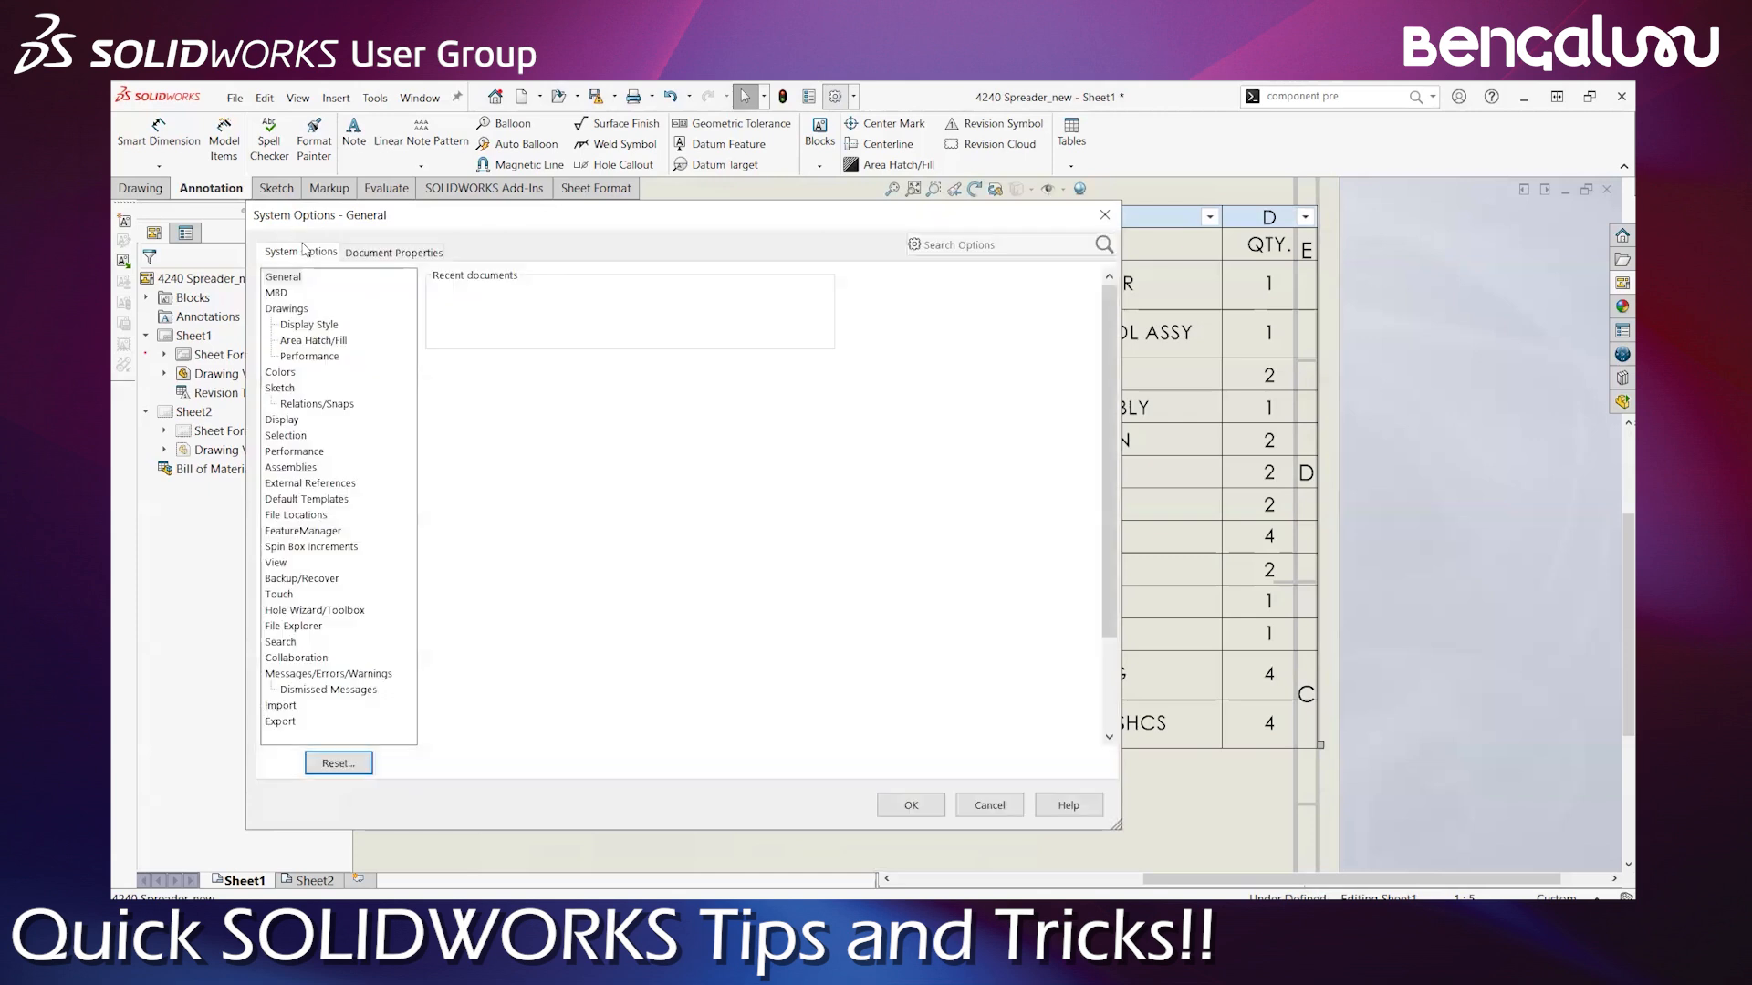
pyautogui.click(284, 375)
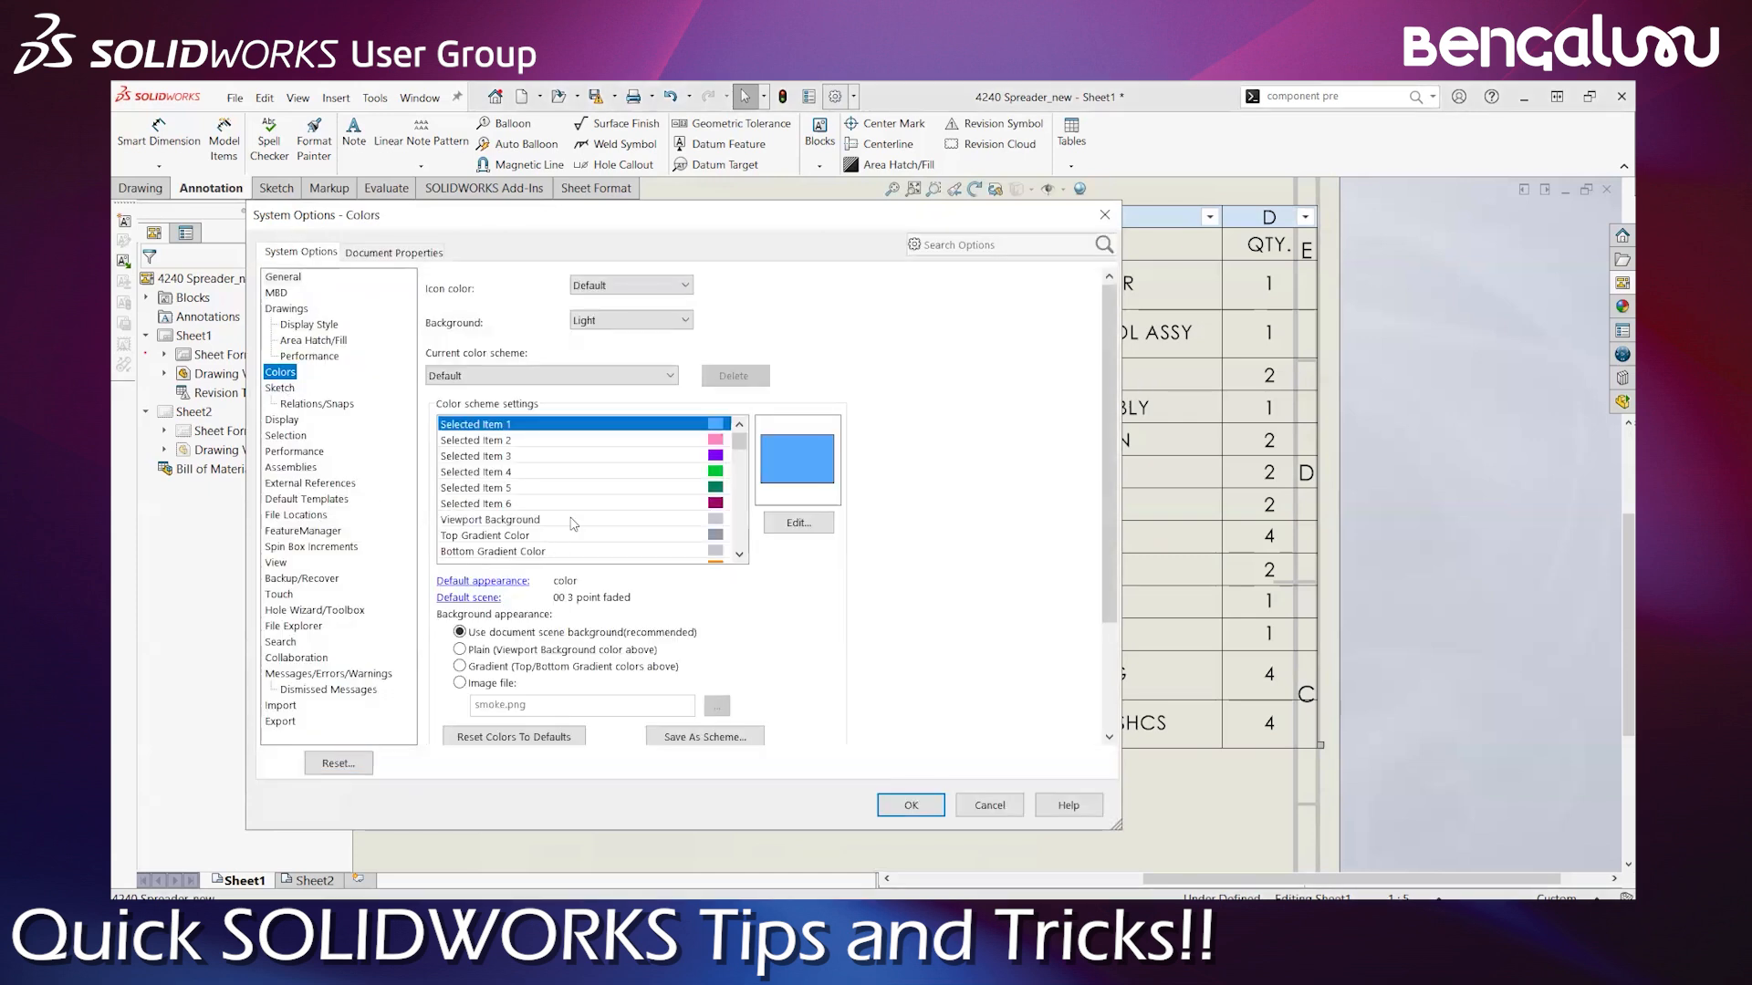
pyautogui.scroll(-3, 570, 527)
pyautogui.scroll(-3, 571, 515)
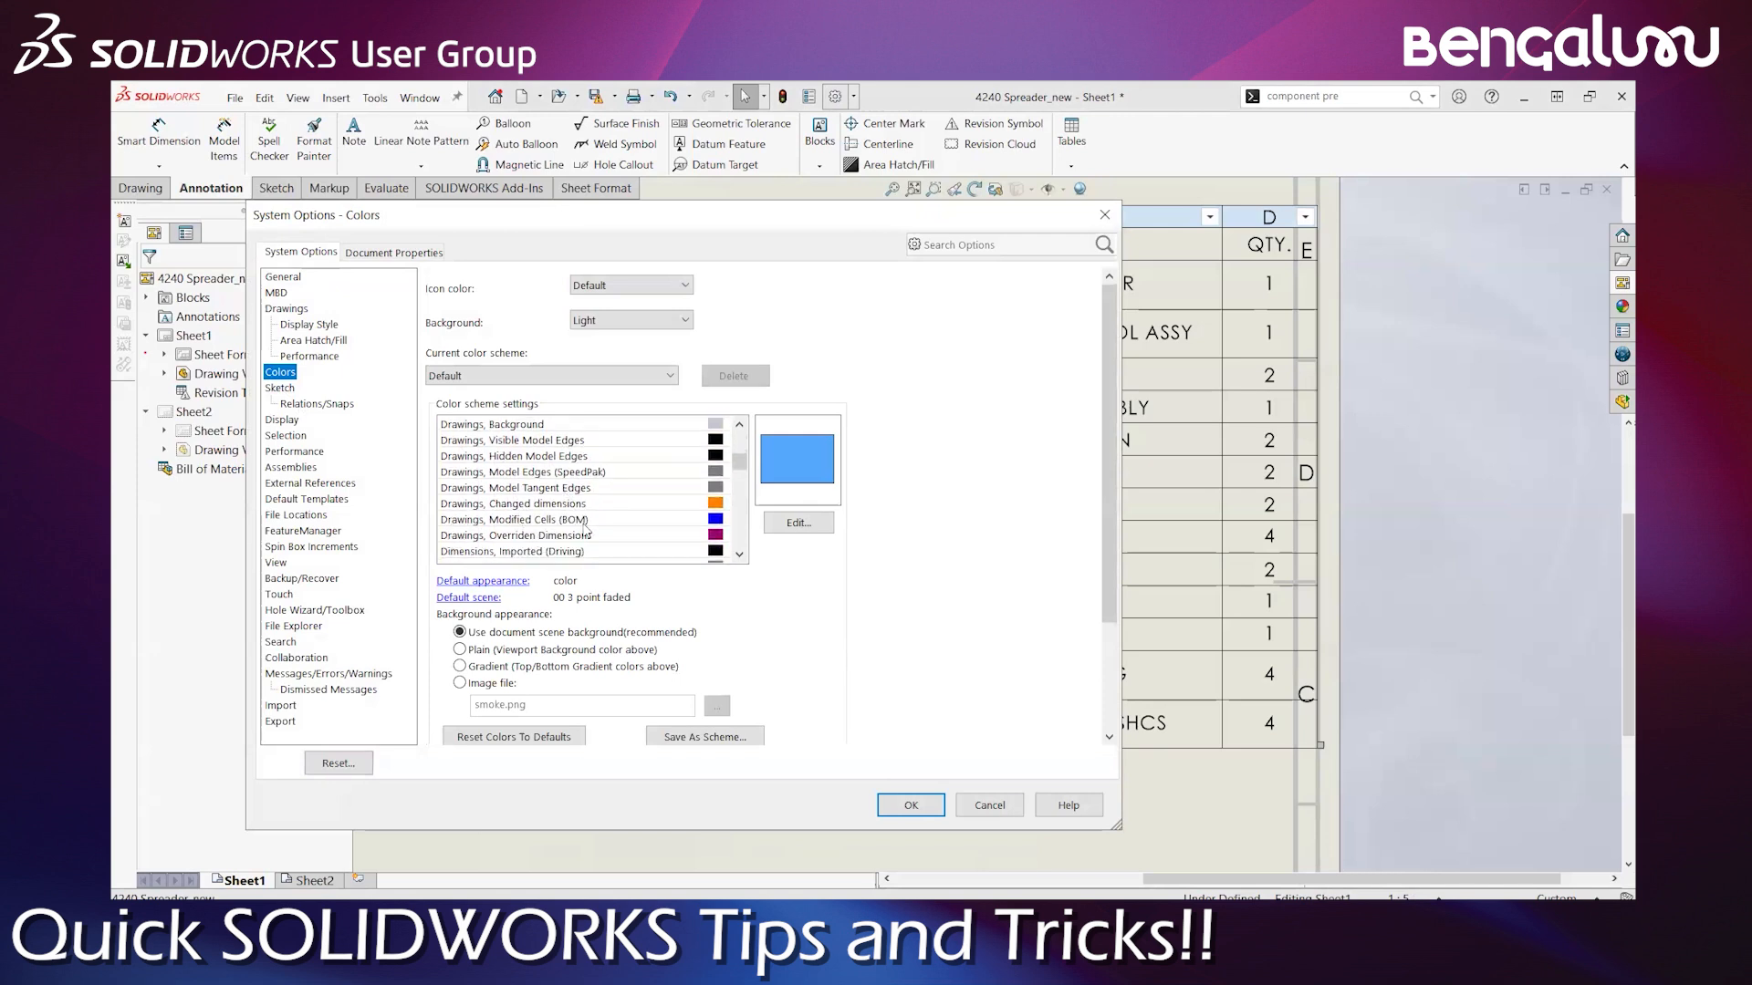
pyautogui.click(718, 527)
pyautogui.click(798, 522)
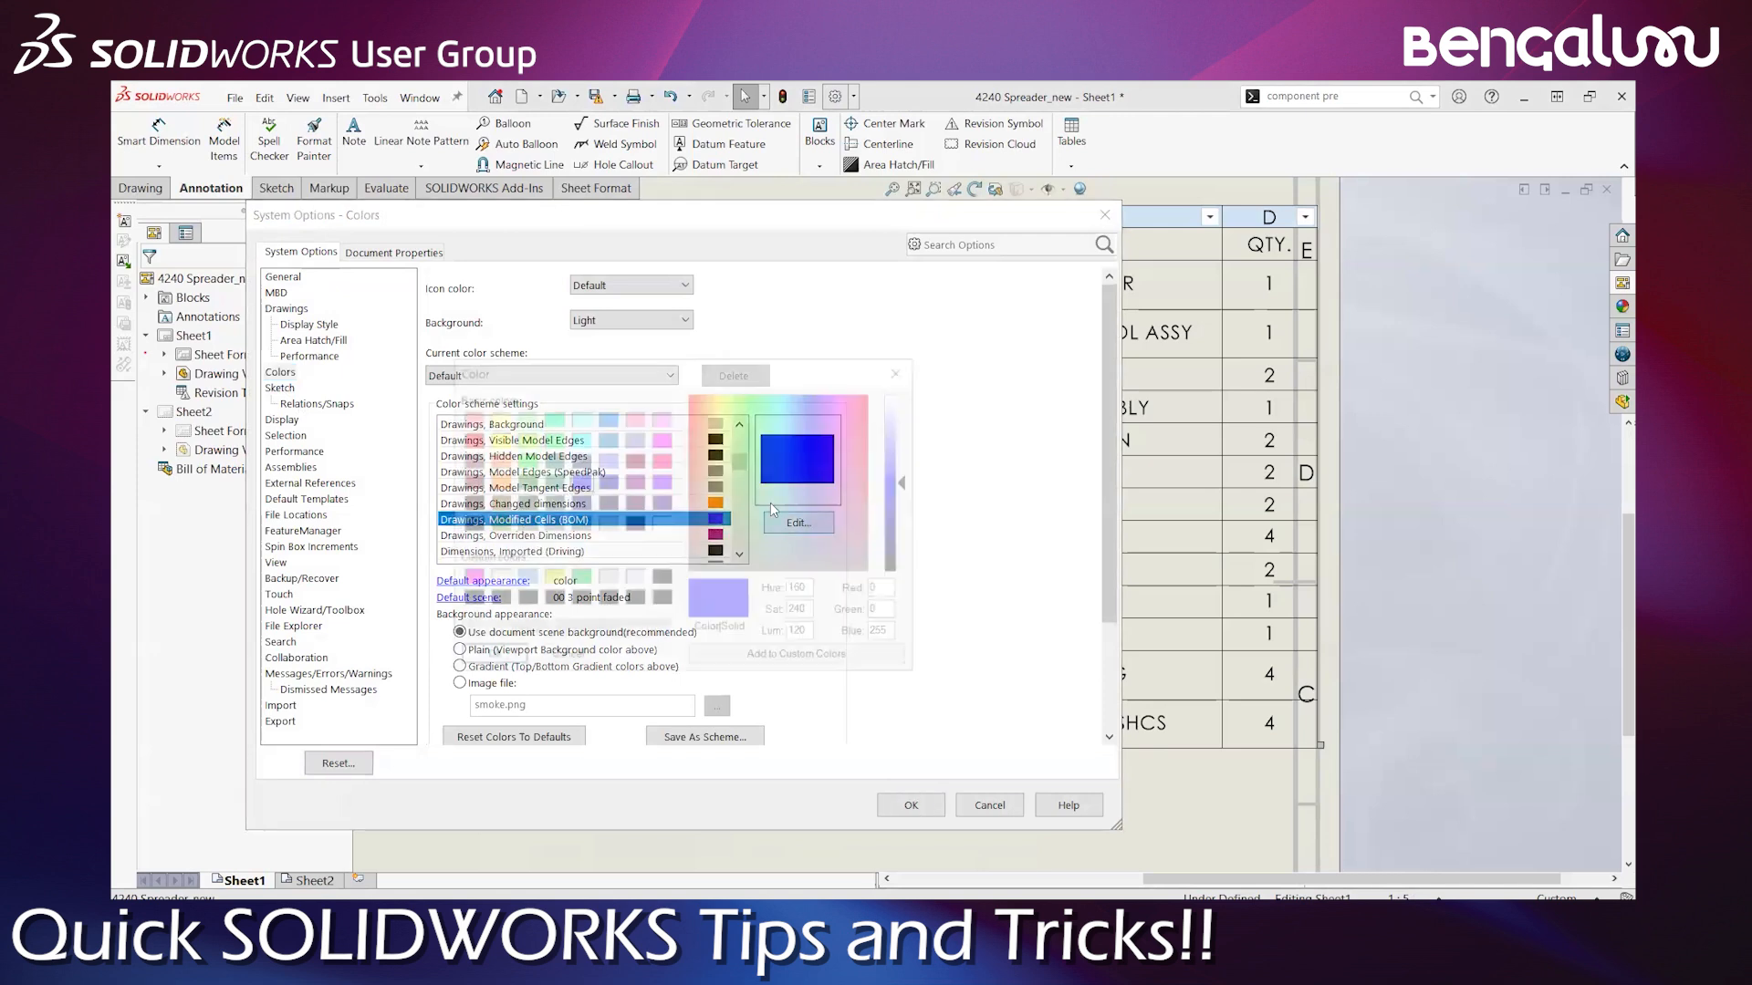
pyautogui.click(488, 657)
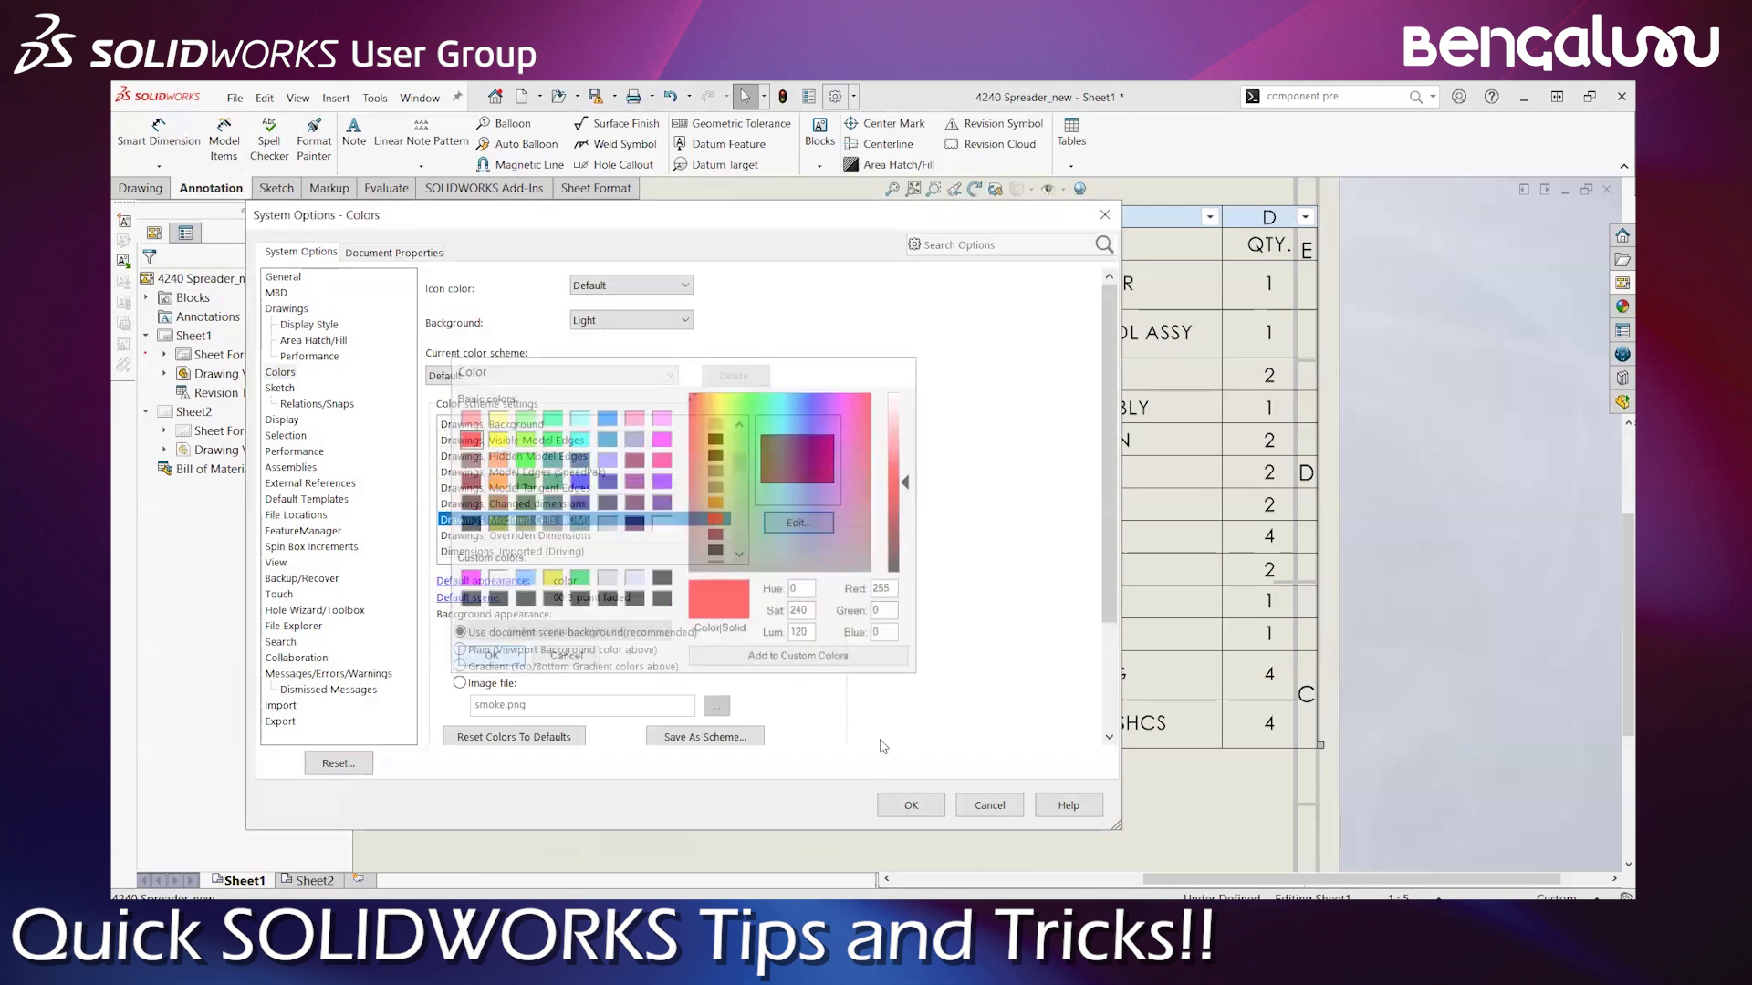
pyautogui.click(911, 807)
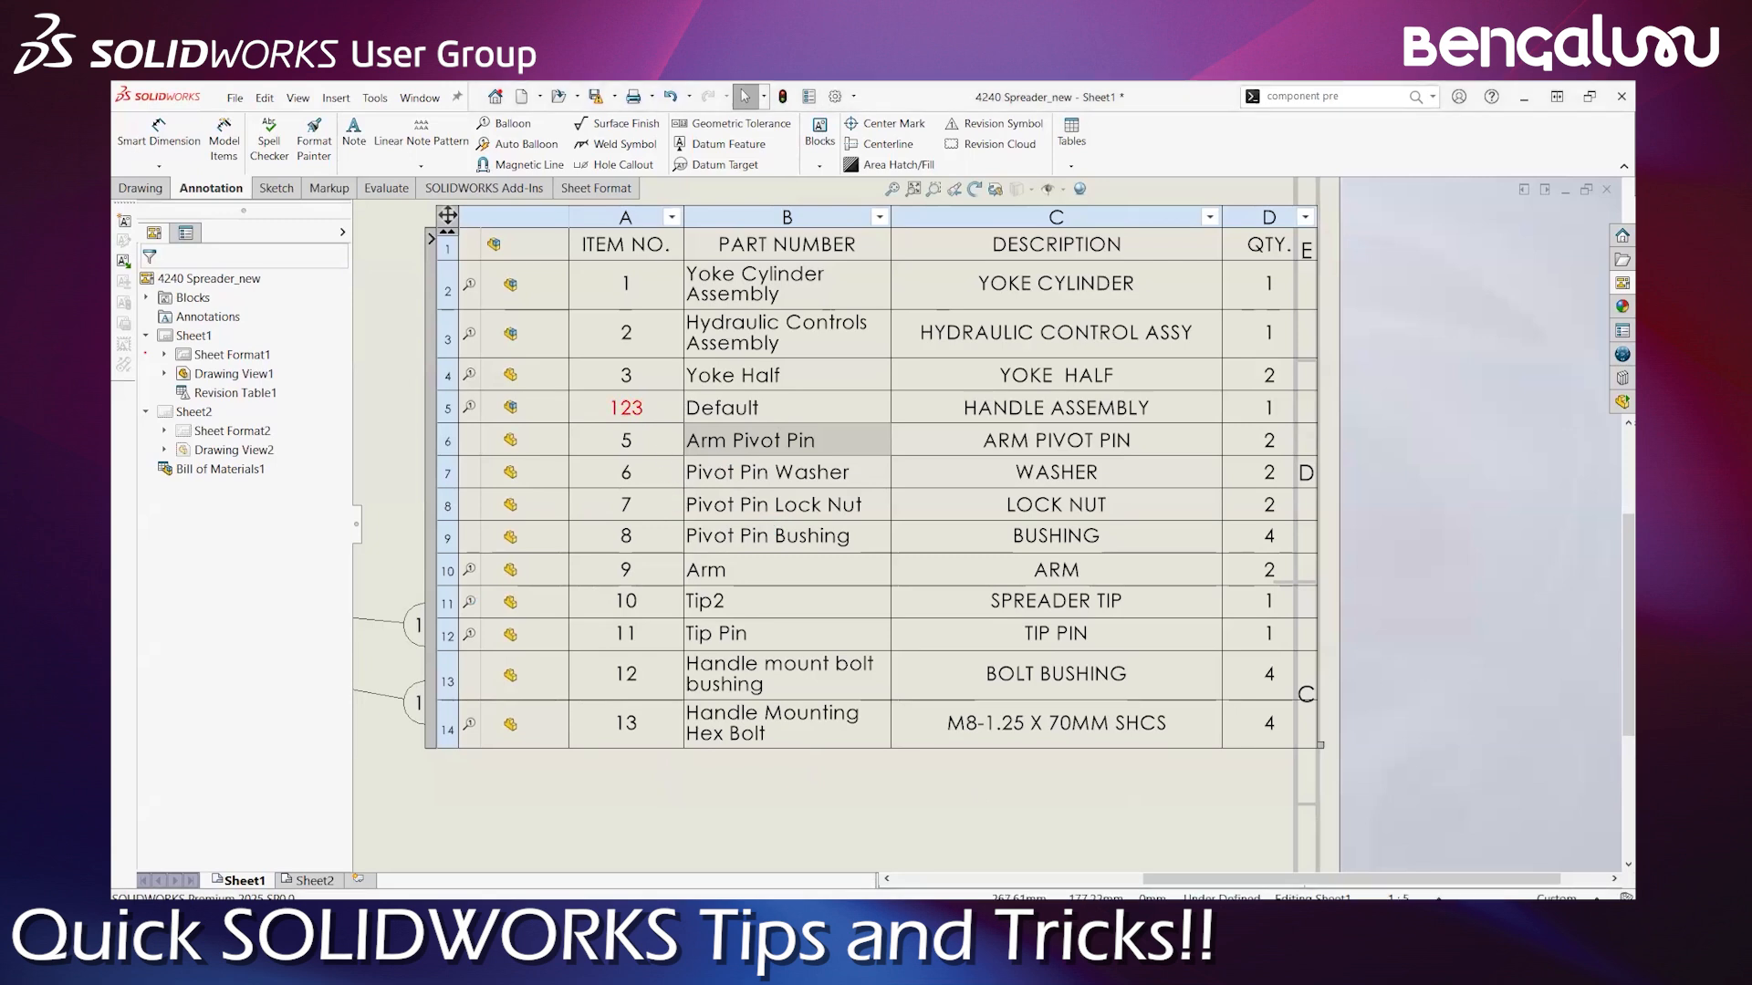
# Override the Arm Pivot Pin's item number in the bill of materials with 523
pyautogui.moveTo(508, 578)
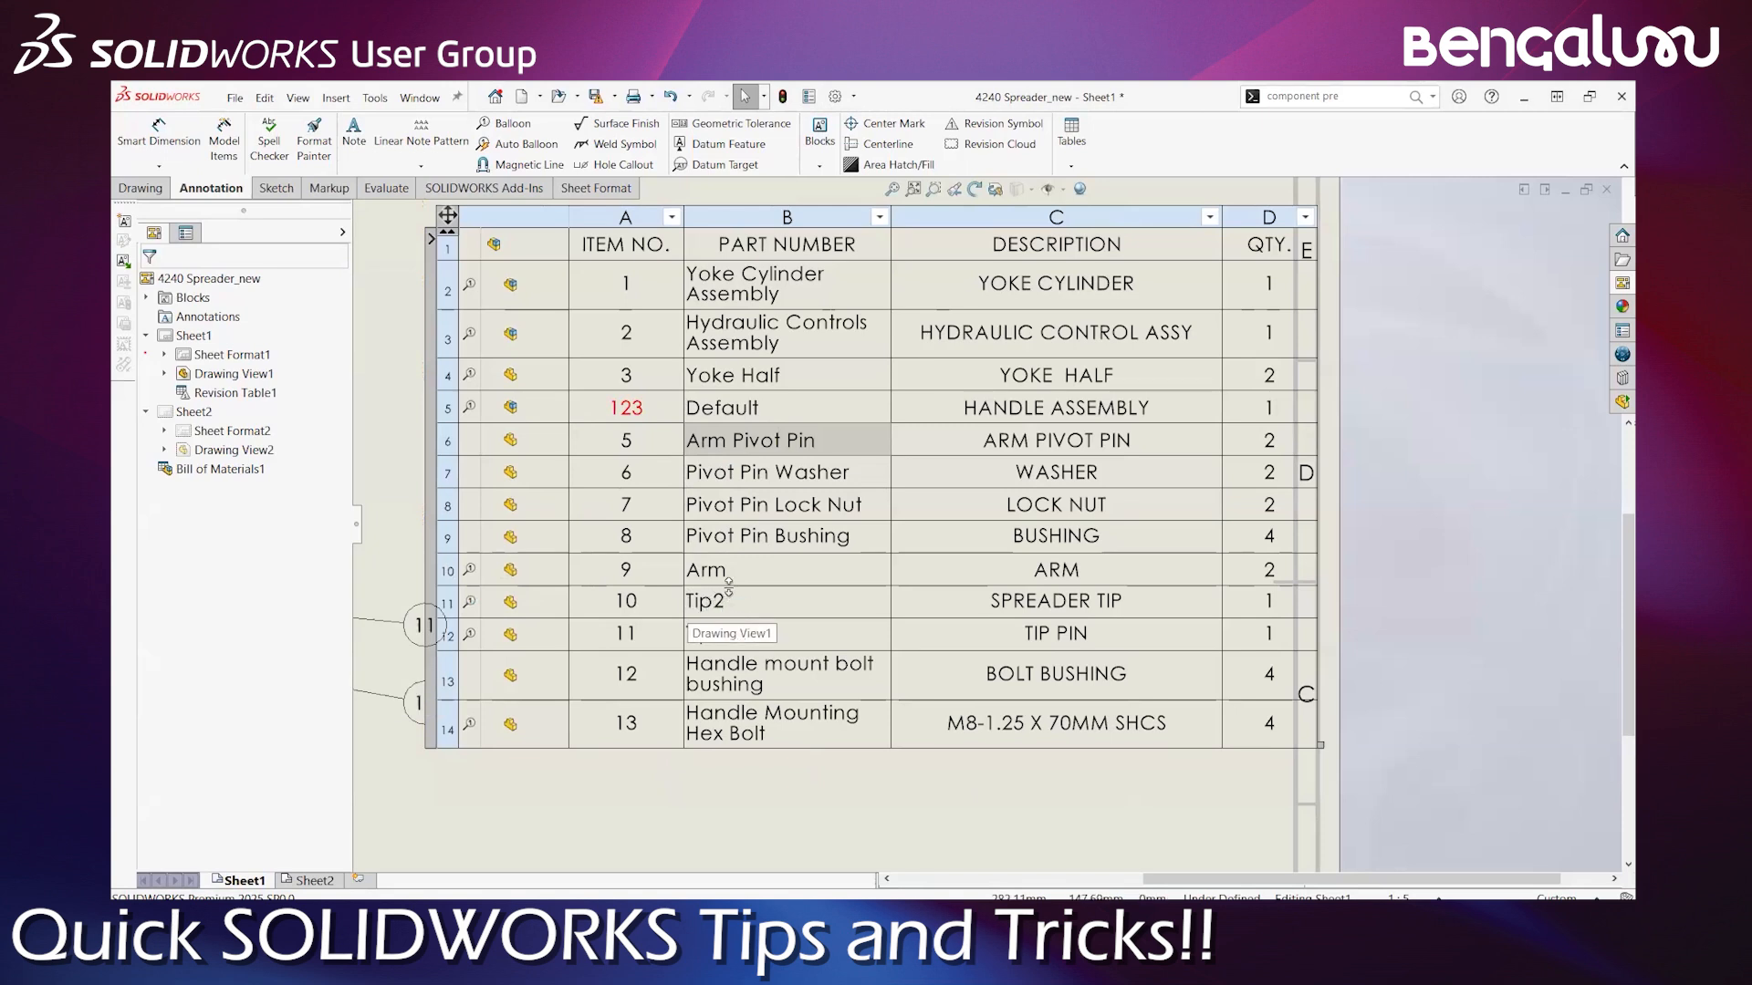
pyautogui.doubleClick(627, 442)
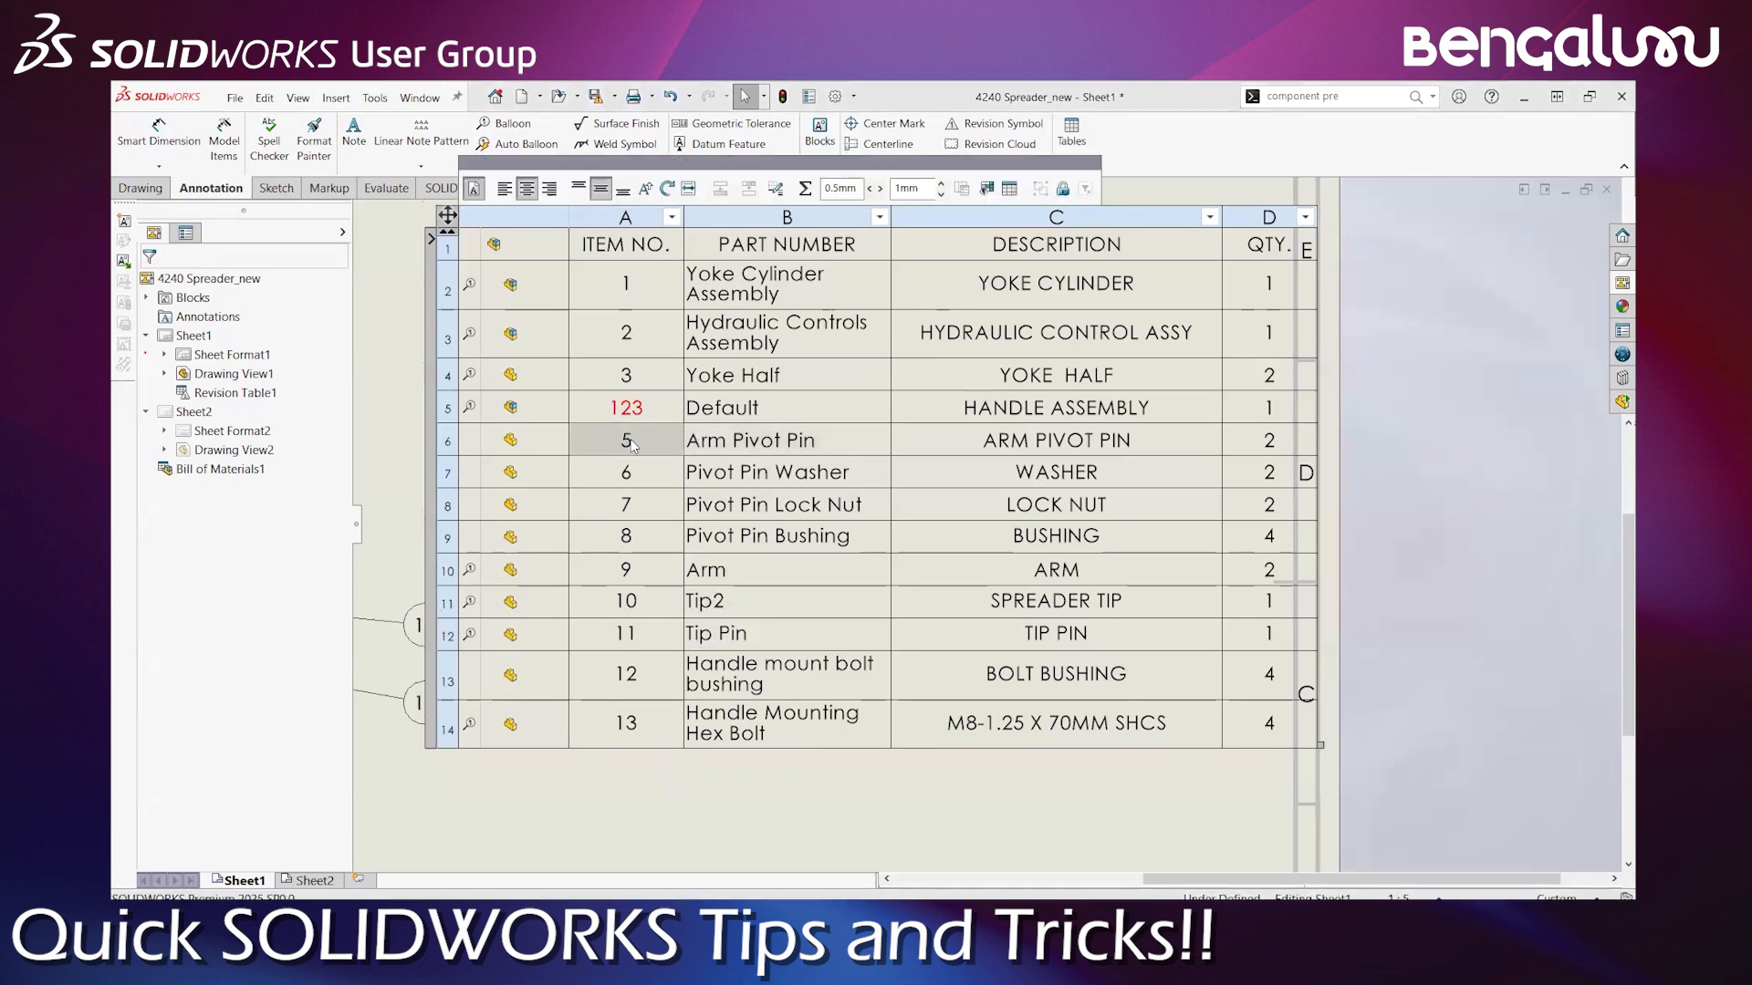
pyautogui.click(905, 532)
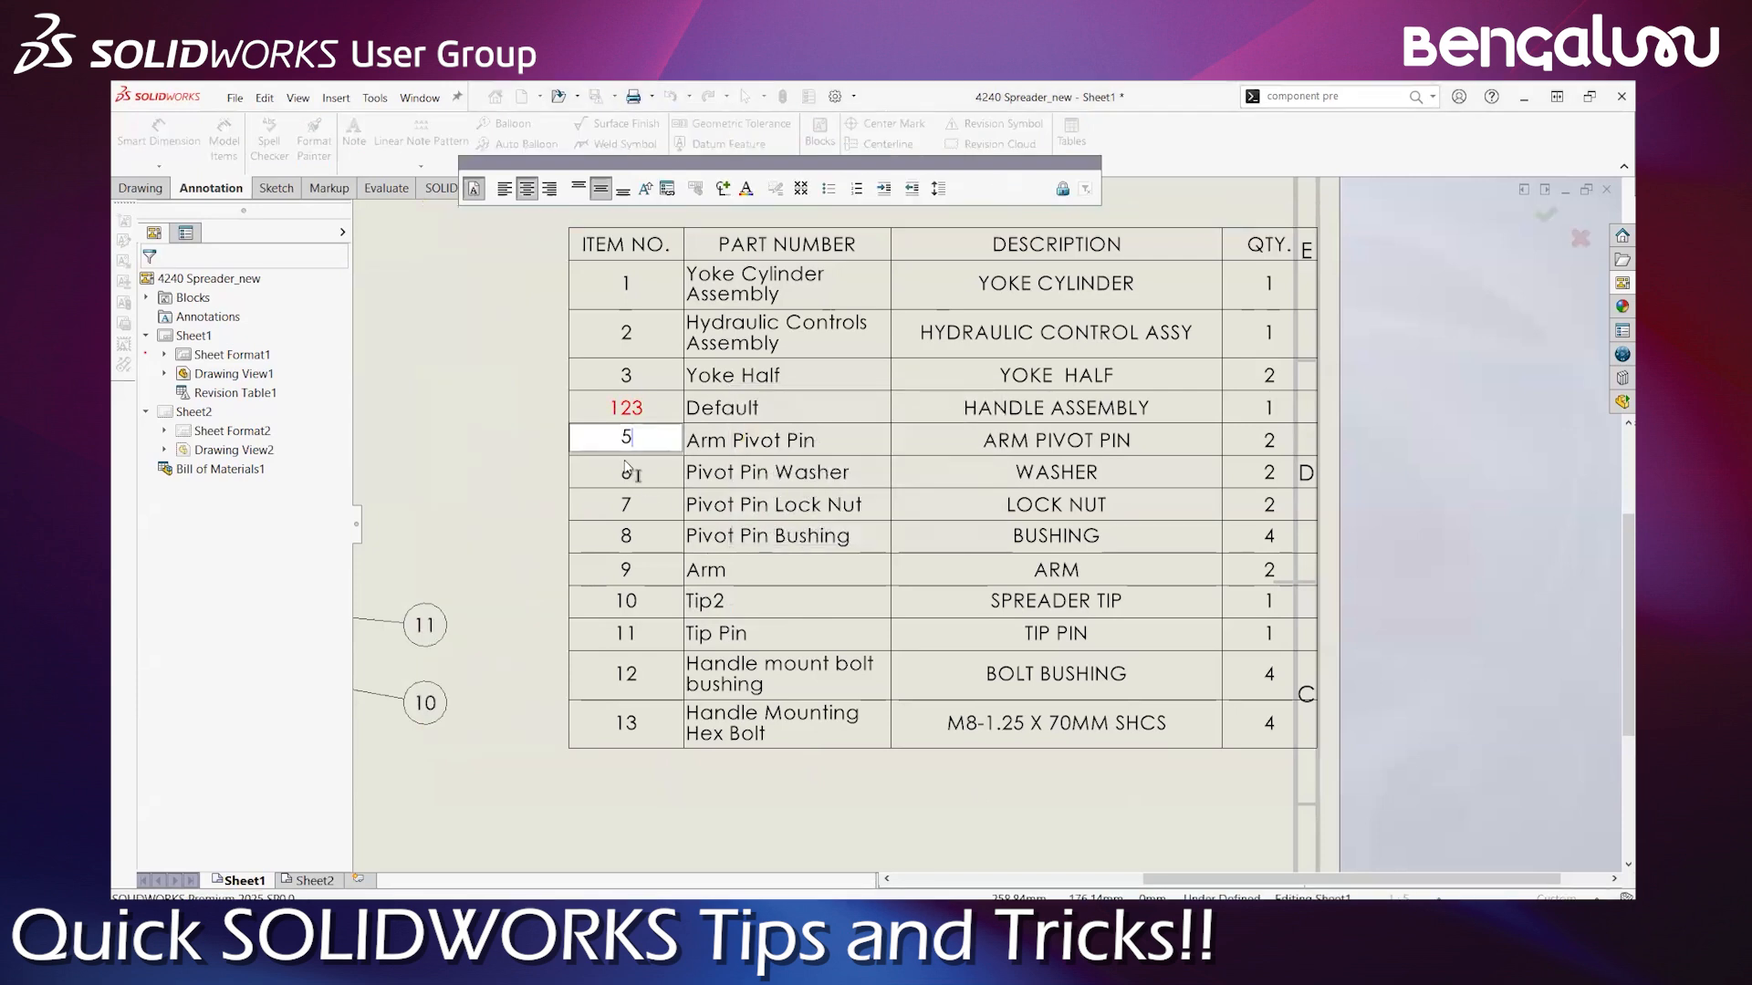
pyautogui.write('23')
pyautogui.click(501, 462)
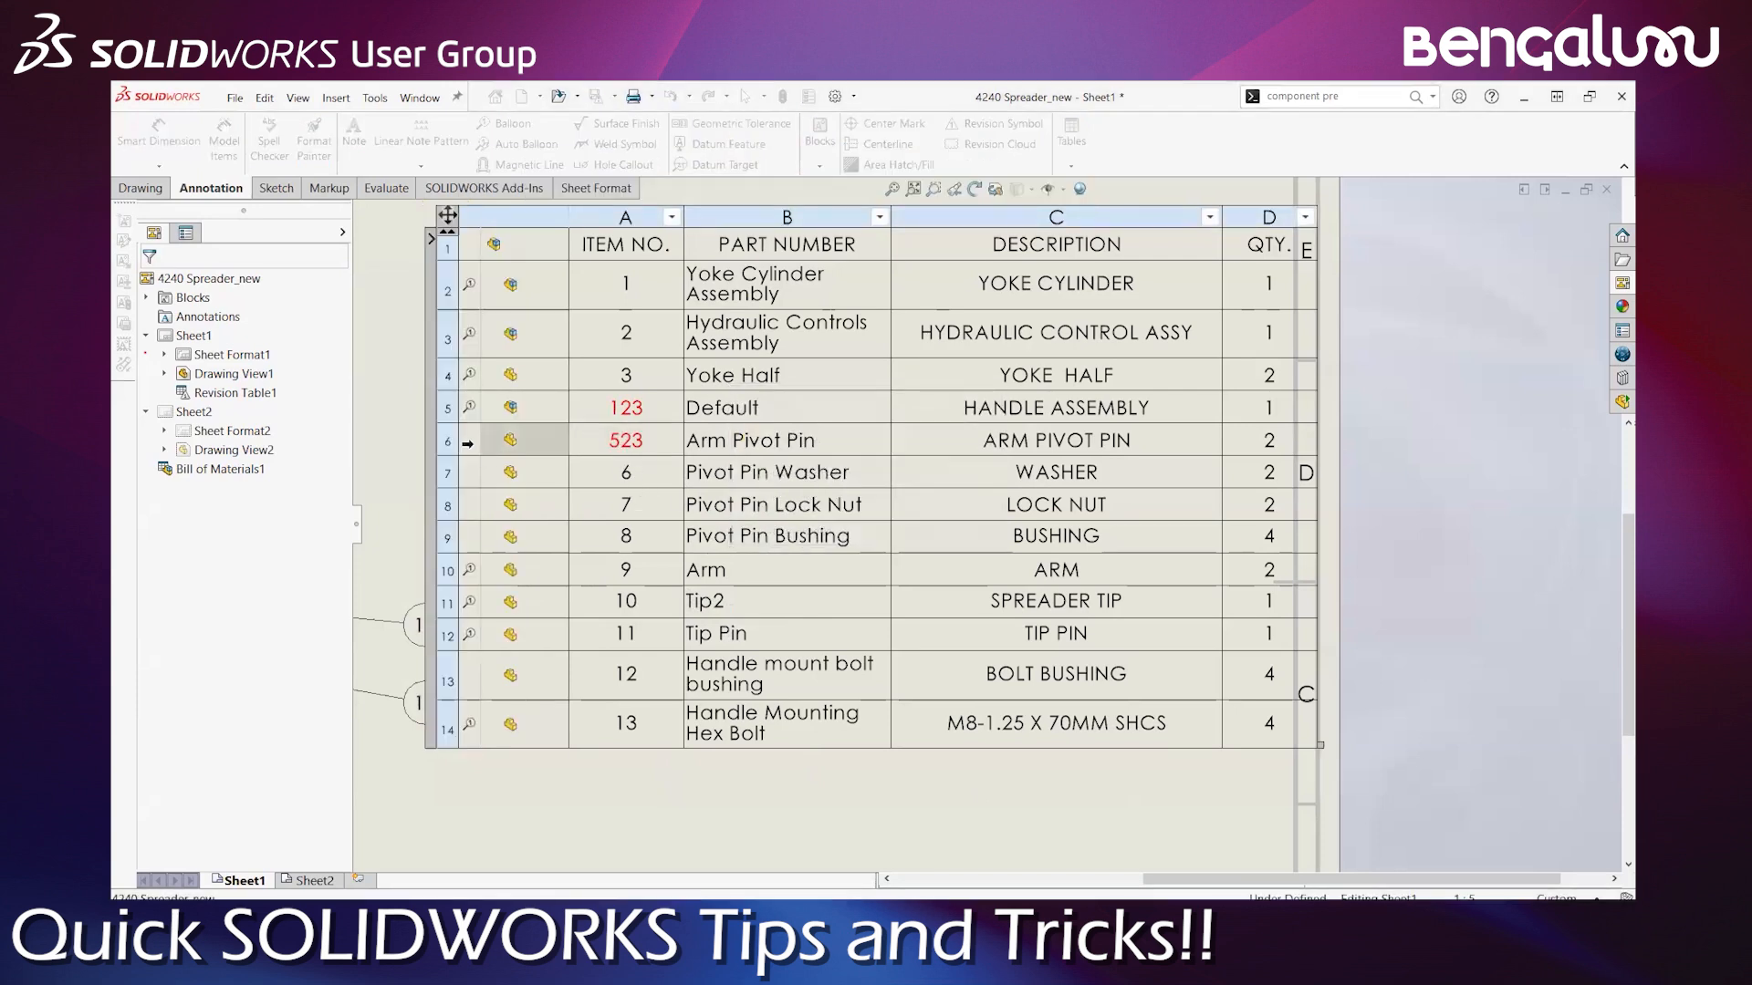
# Examine the commands available for the Arm Pivot Pin row, including the options for hiding the table or row
pyautogui.press('z')
pyautogui.press('f')
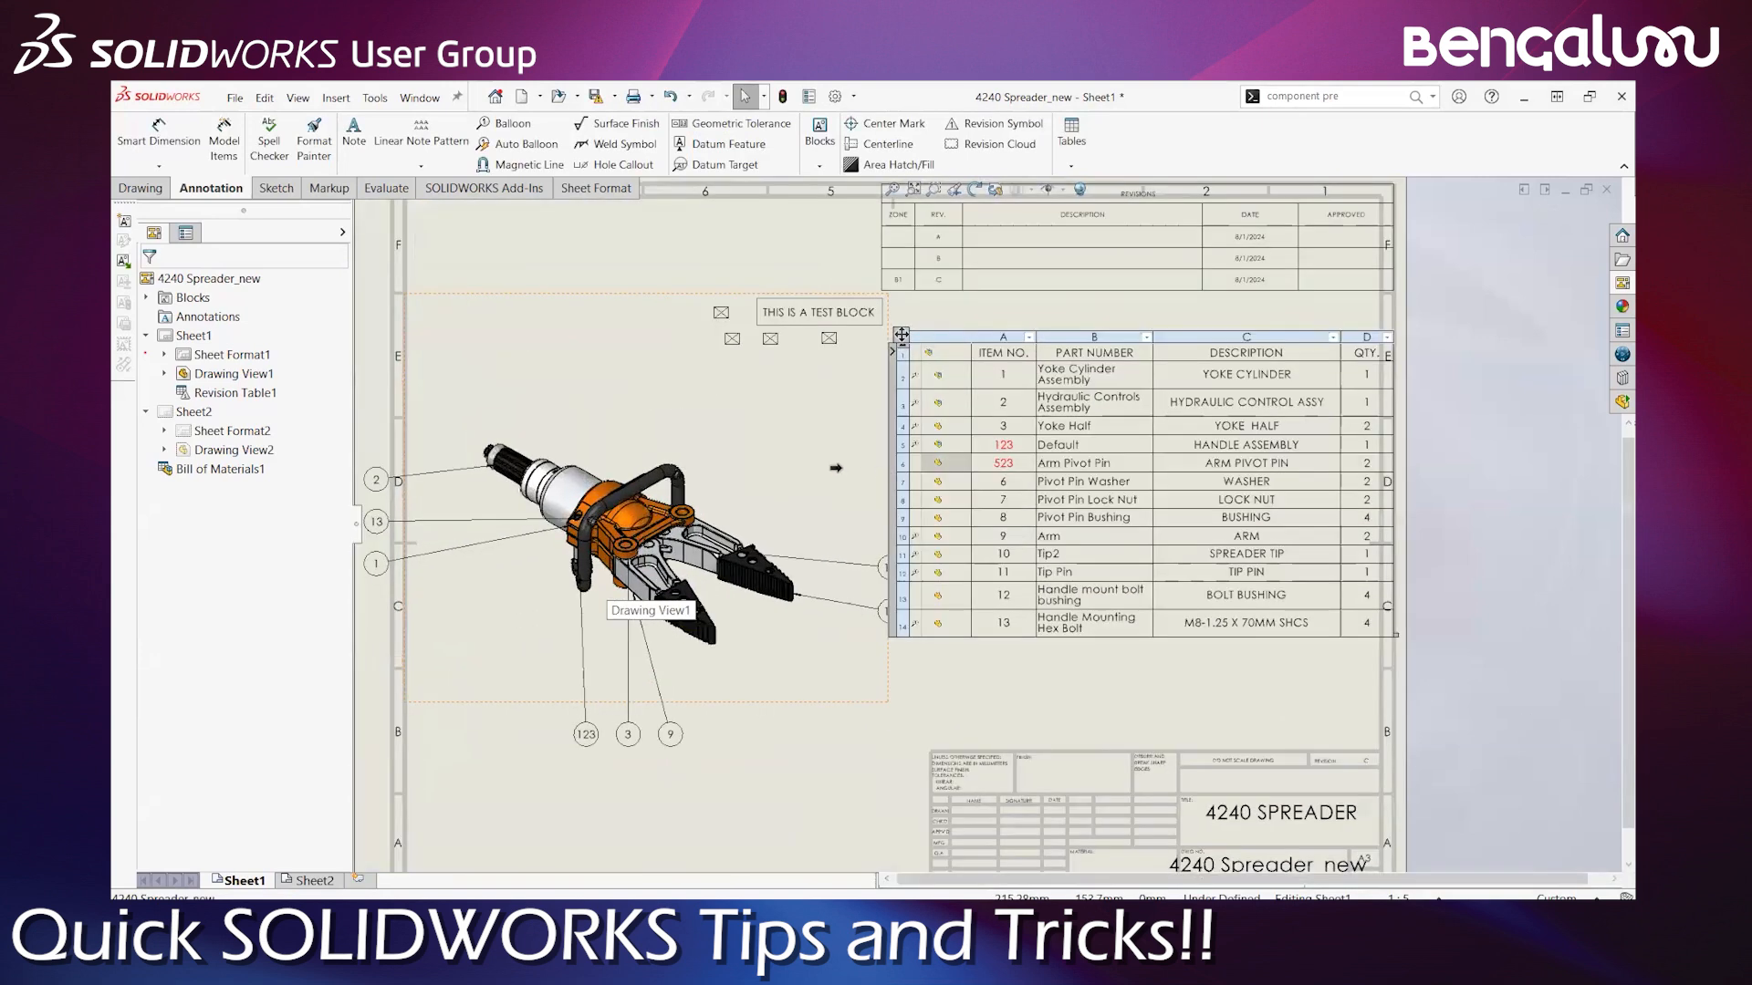
pyautogui.scroll(-4, 909, 461)
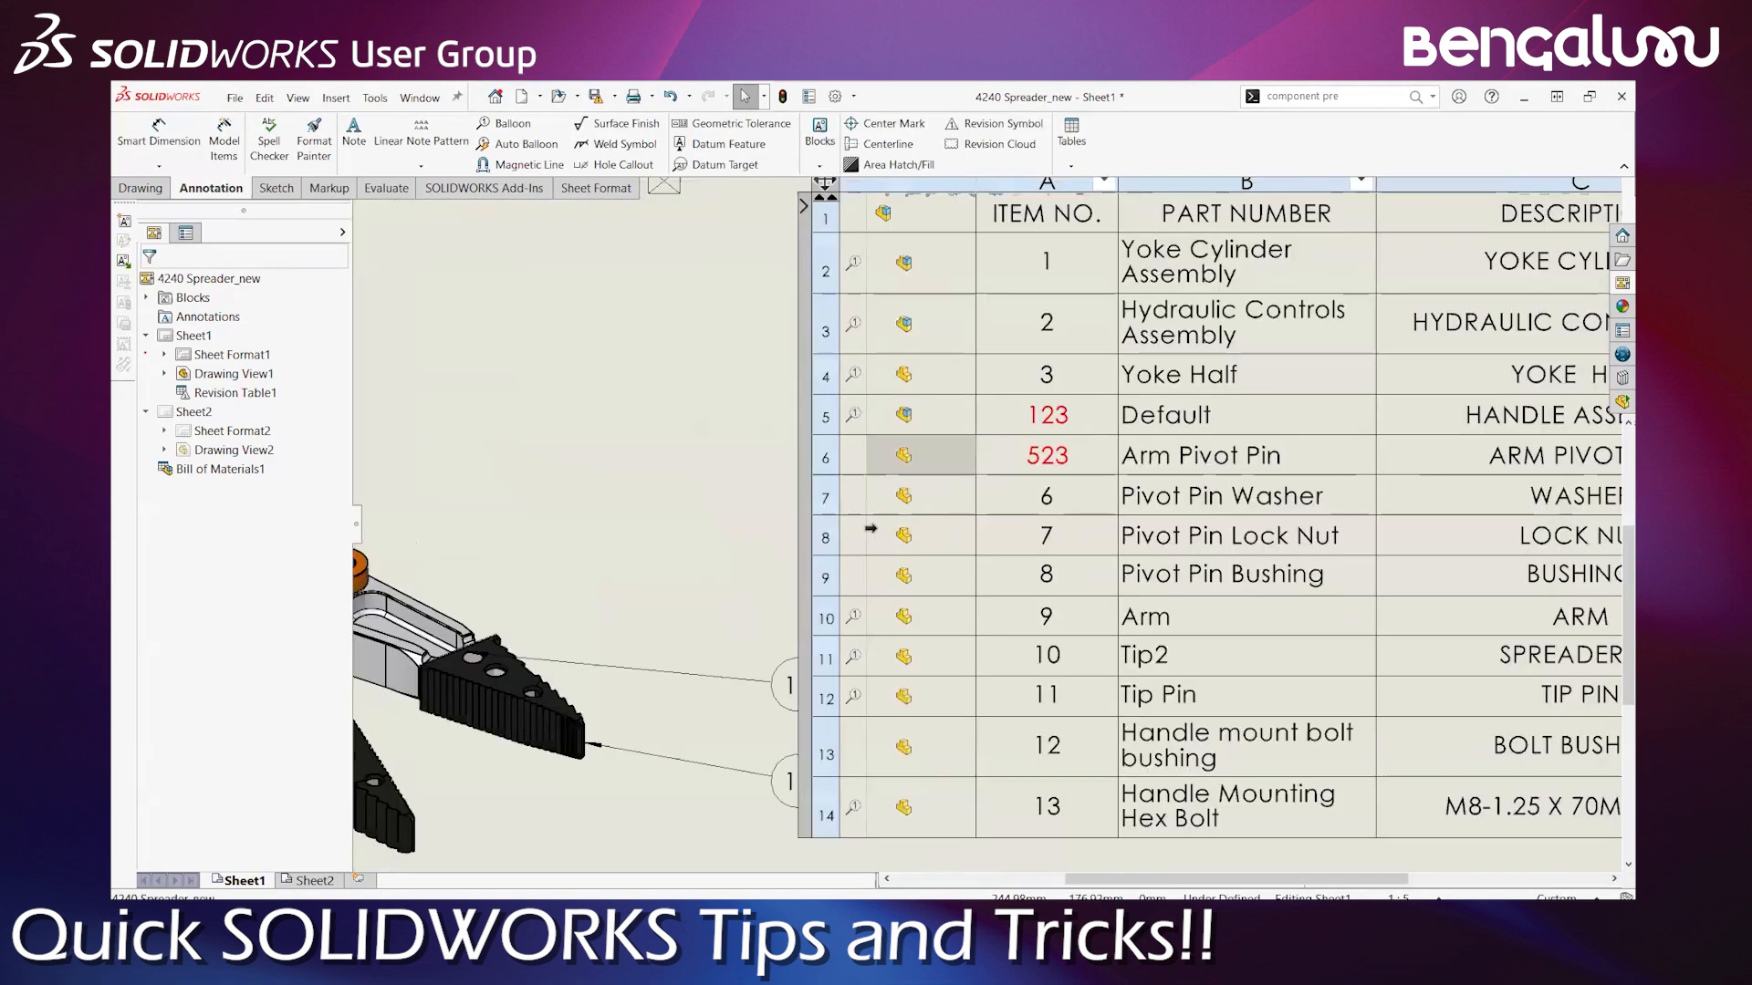
pyautogui.moveTo(861, 466)
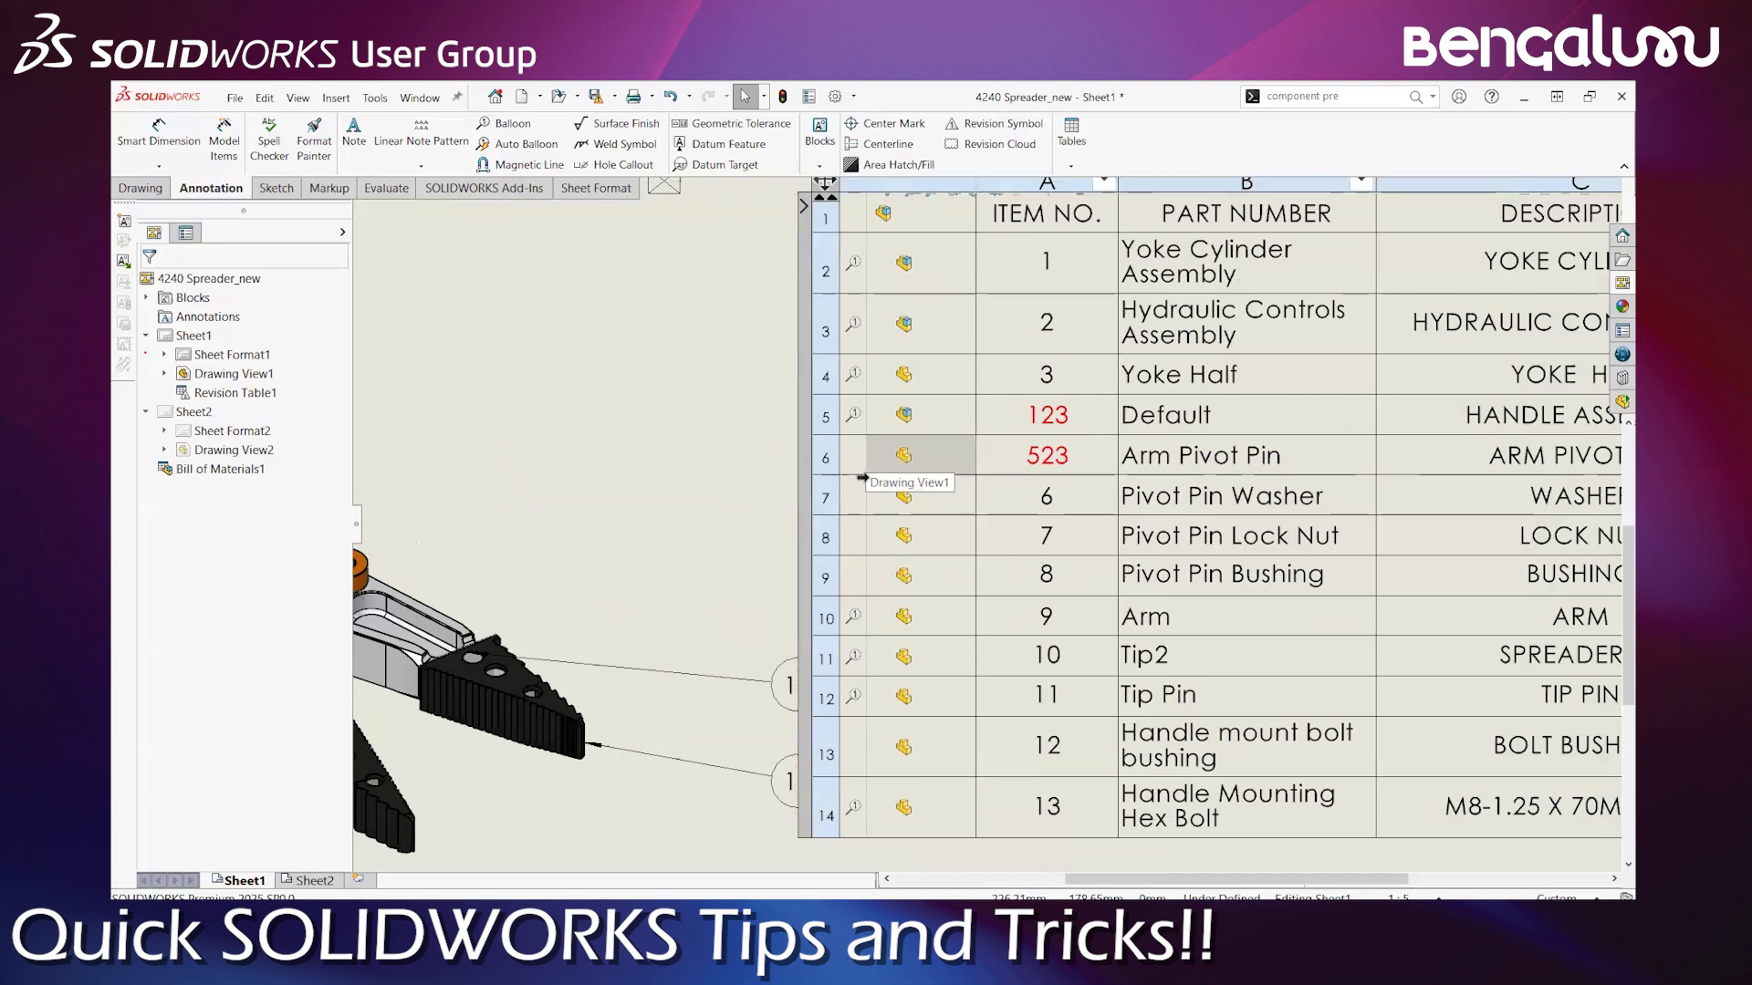
pyautogui.scroll(3, 862, 474)
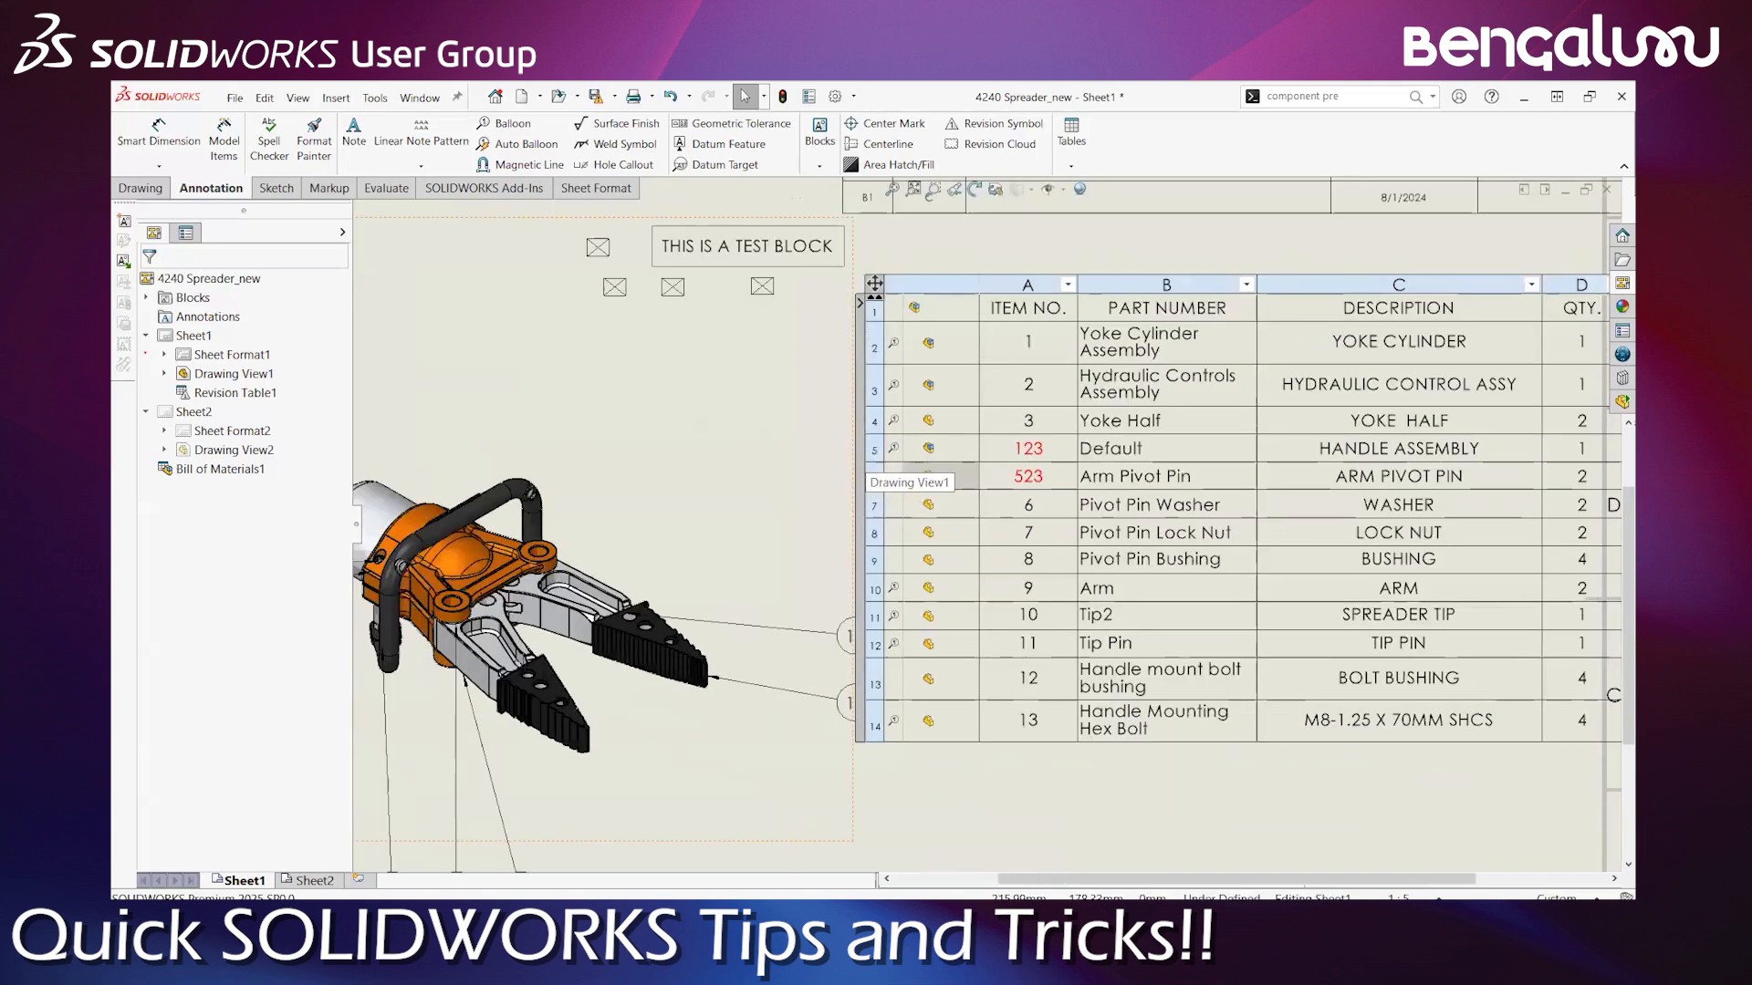
pyautogui.rightClick(874, 475)
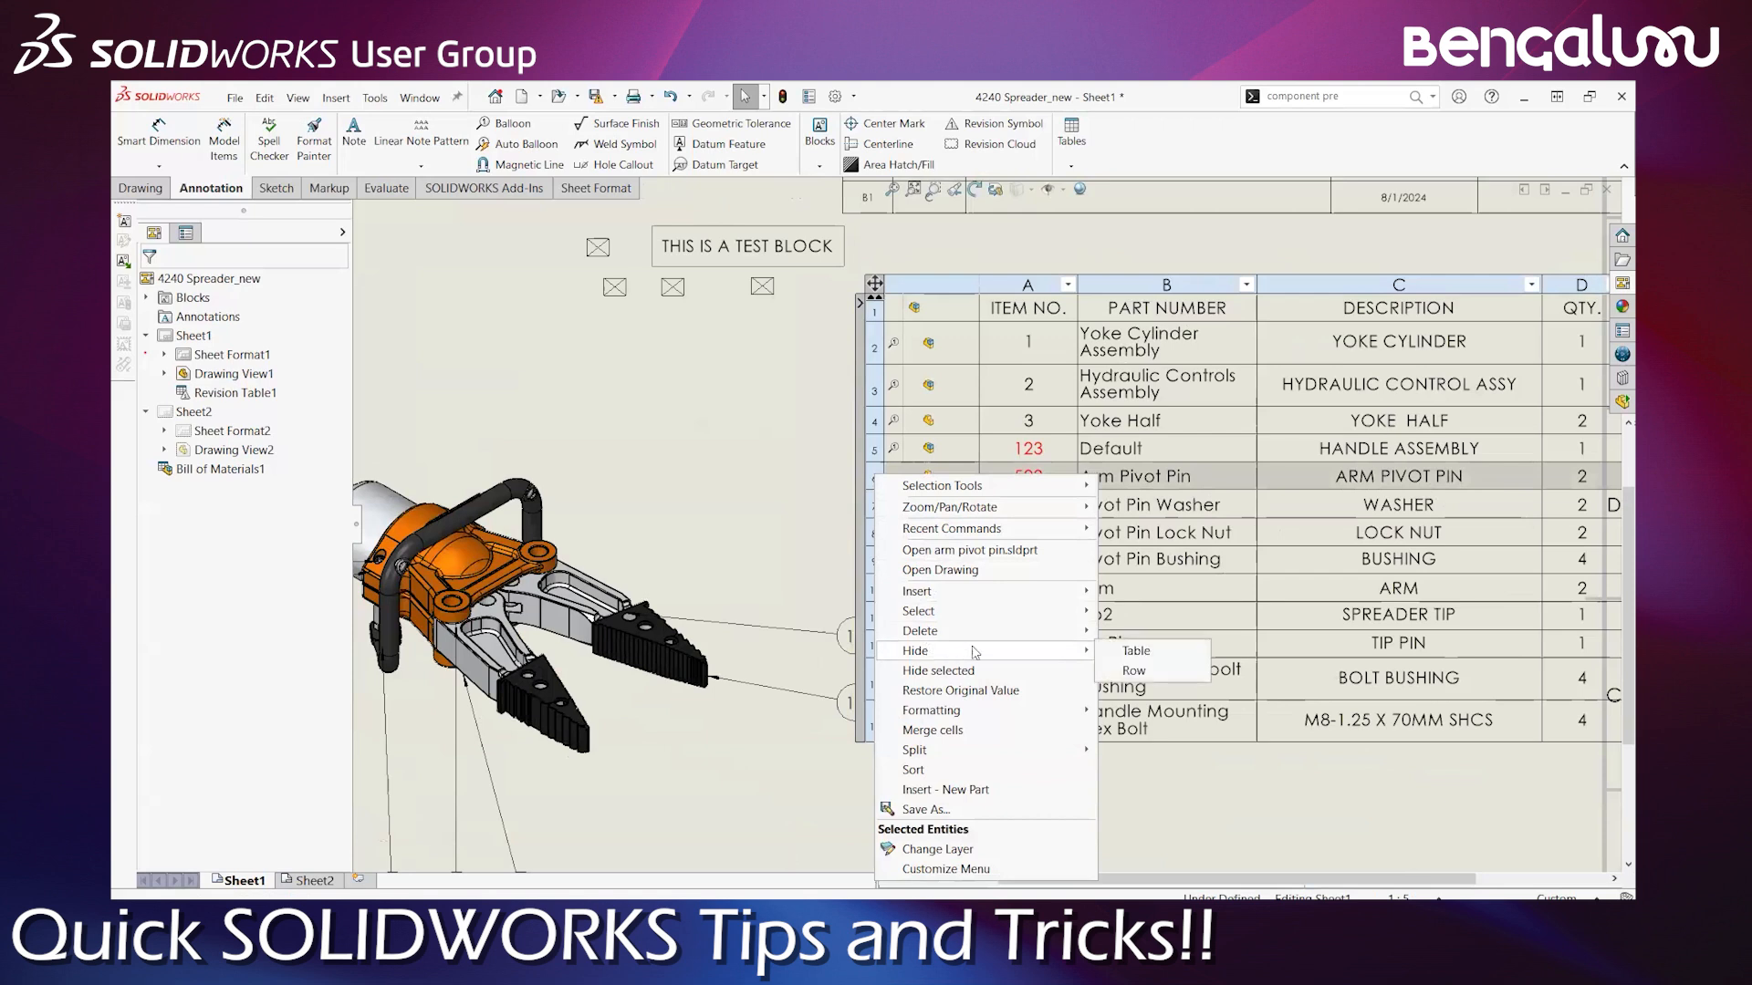
pyautogui.click(717, 643)
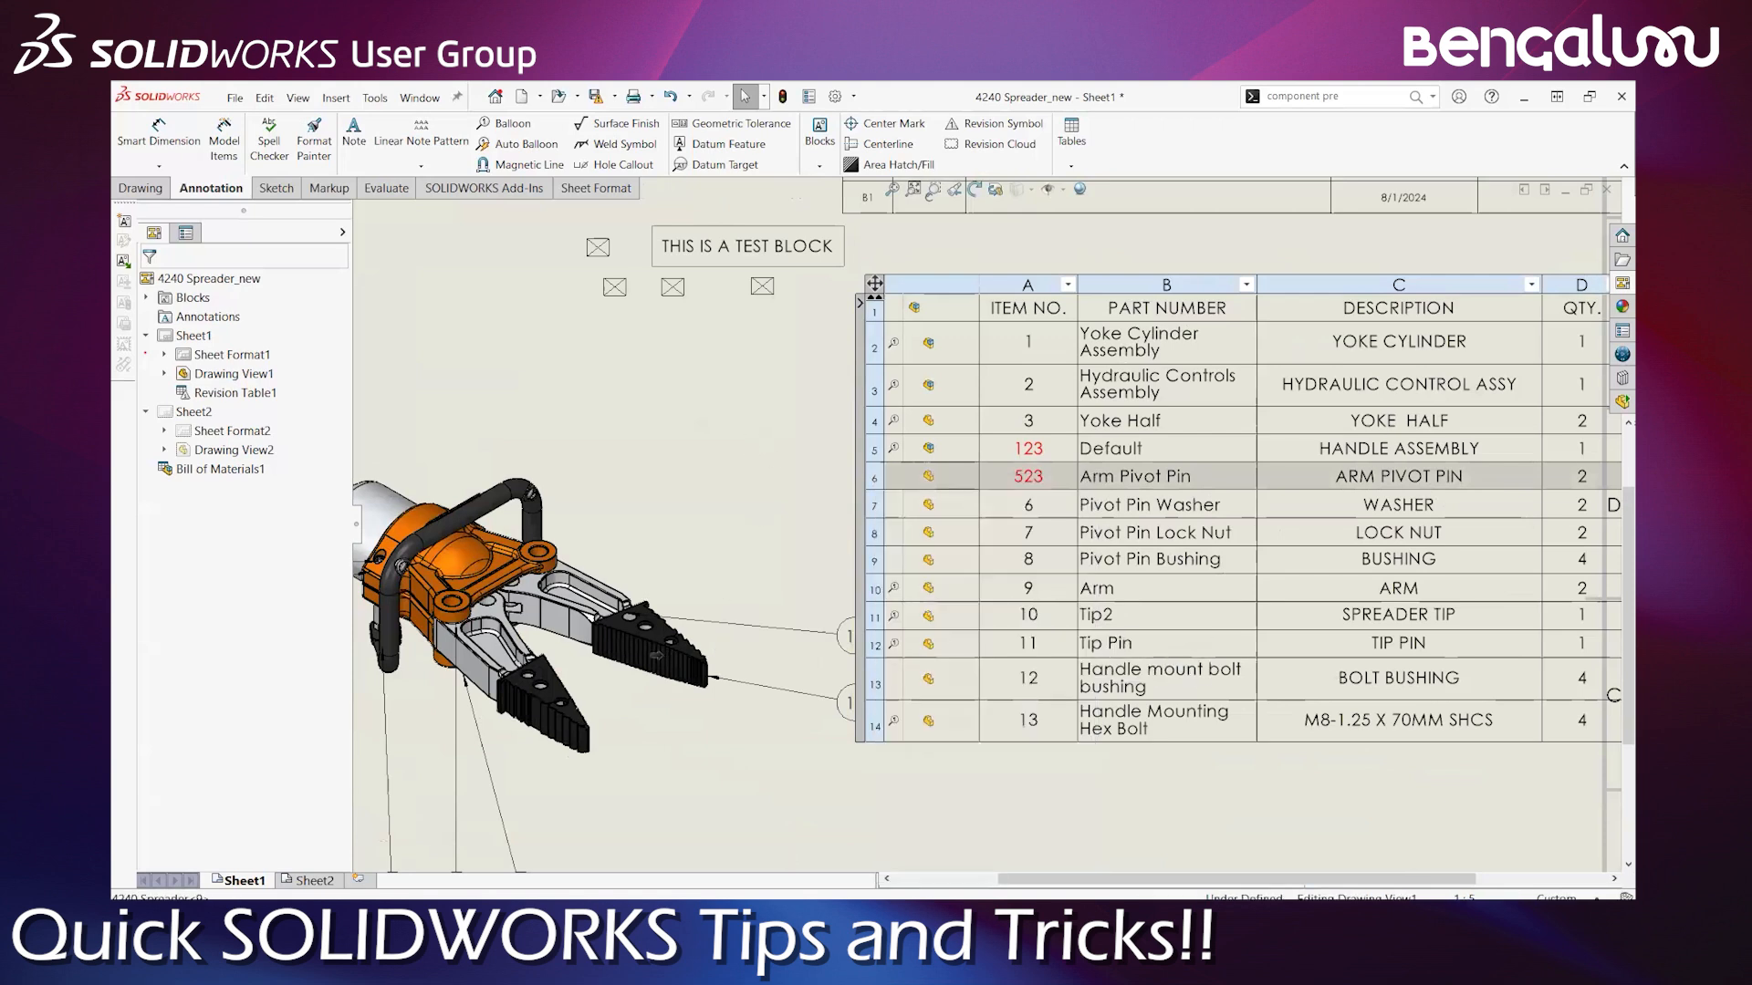
# Examine the commands available for the Tip2 component in the drawing view and preview the Pivot Pin Washer from its table row
pyautogui.click(657, 654)
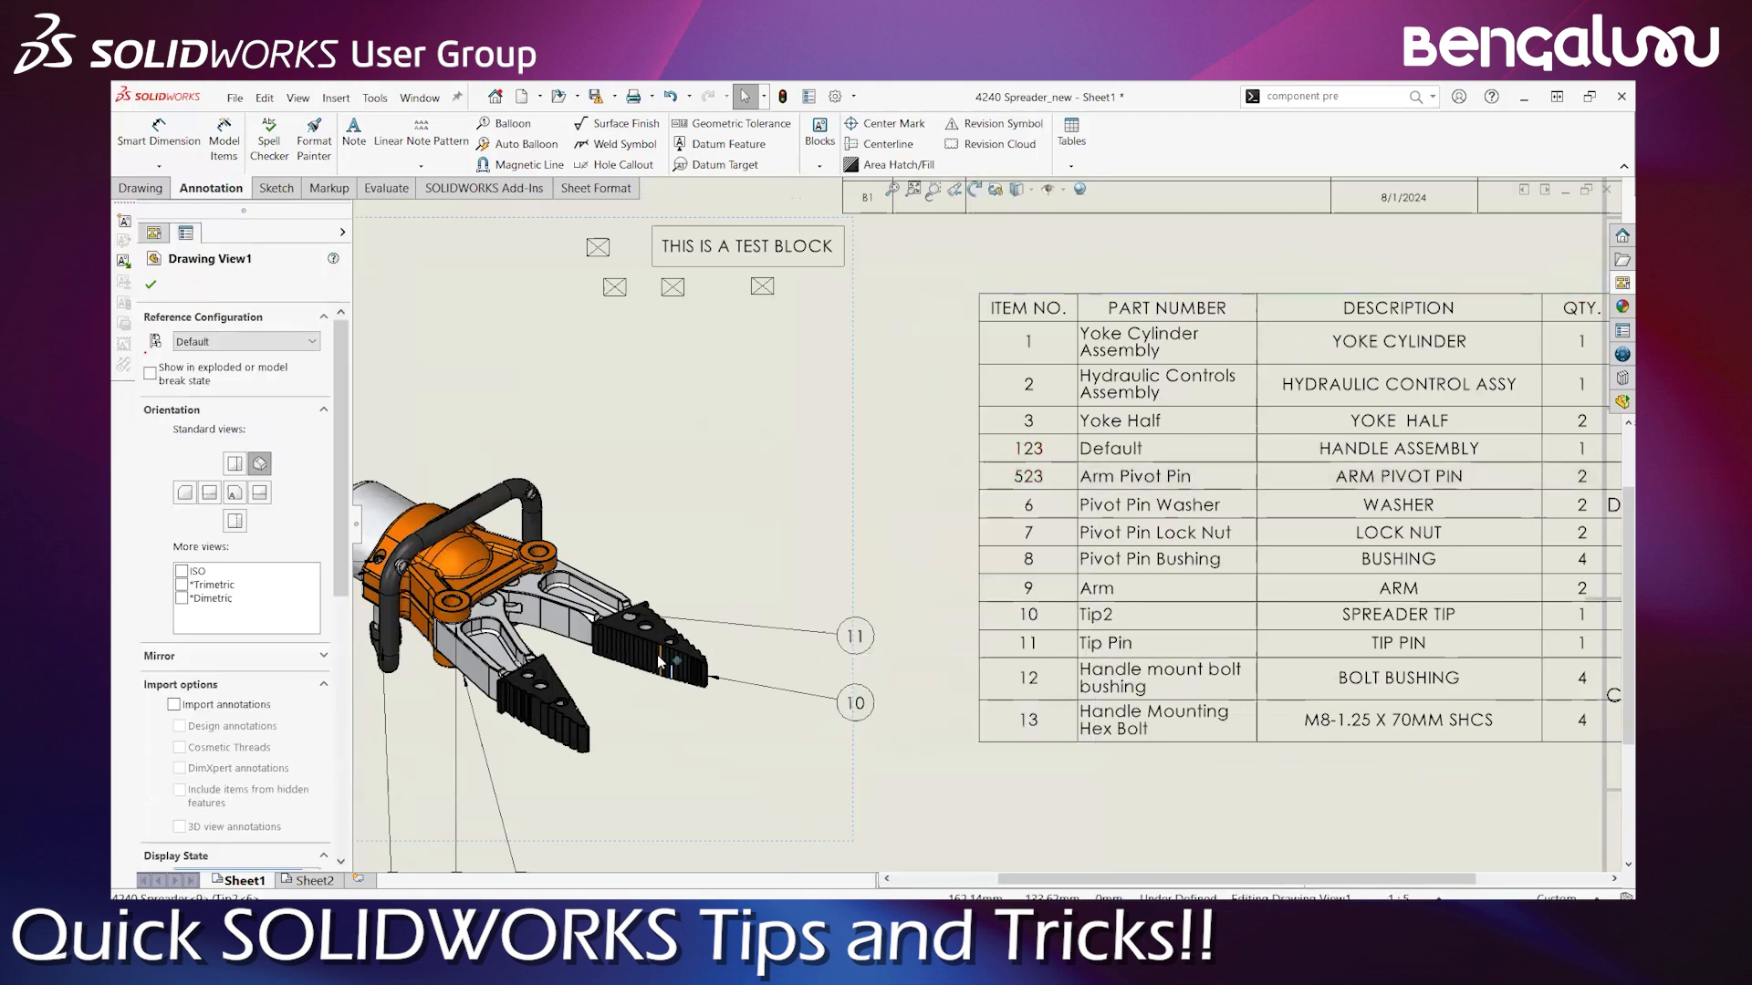
pyautogui.rightClick(657, 655)
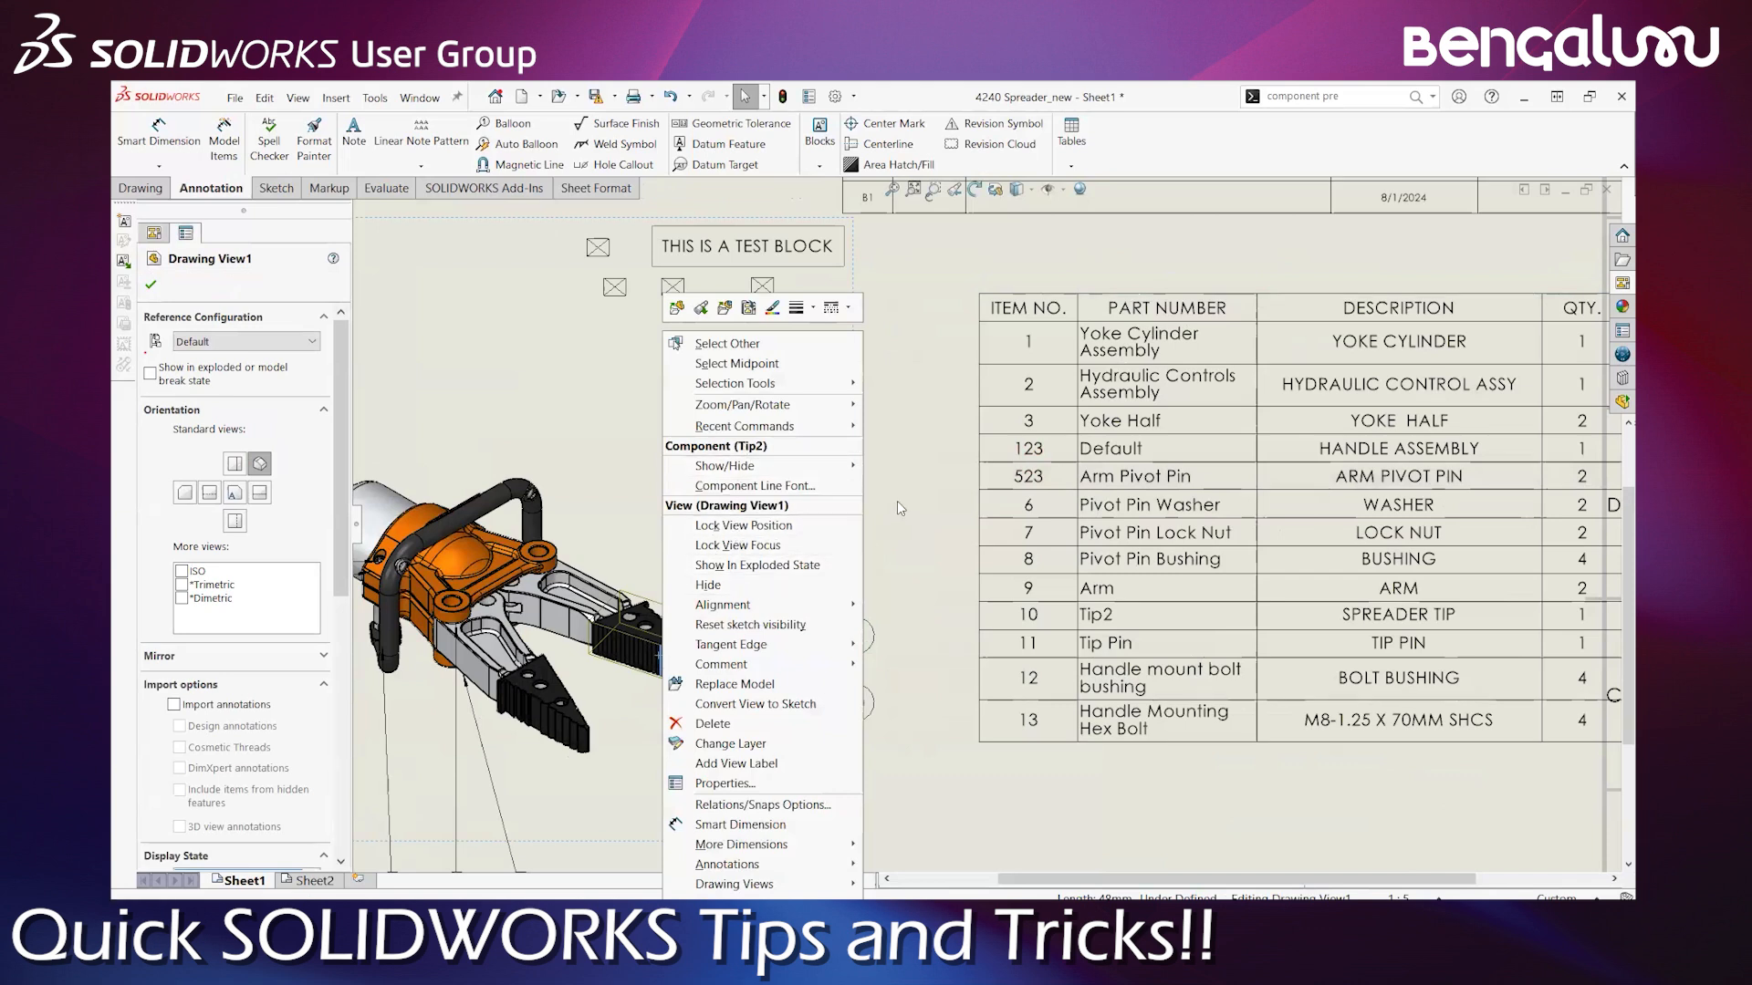
pyautogui.click(896, 501)
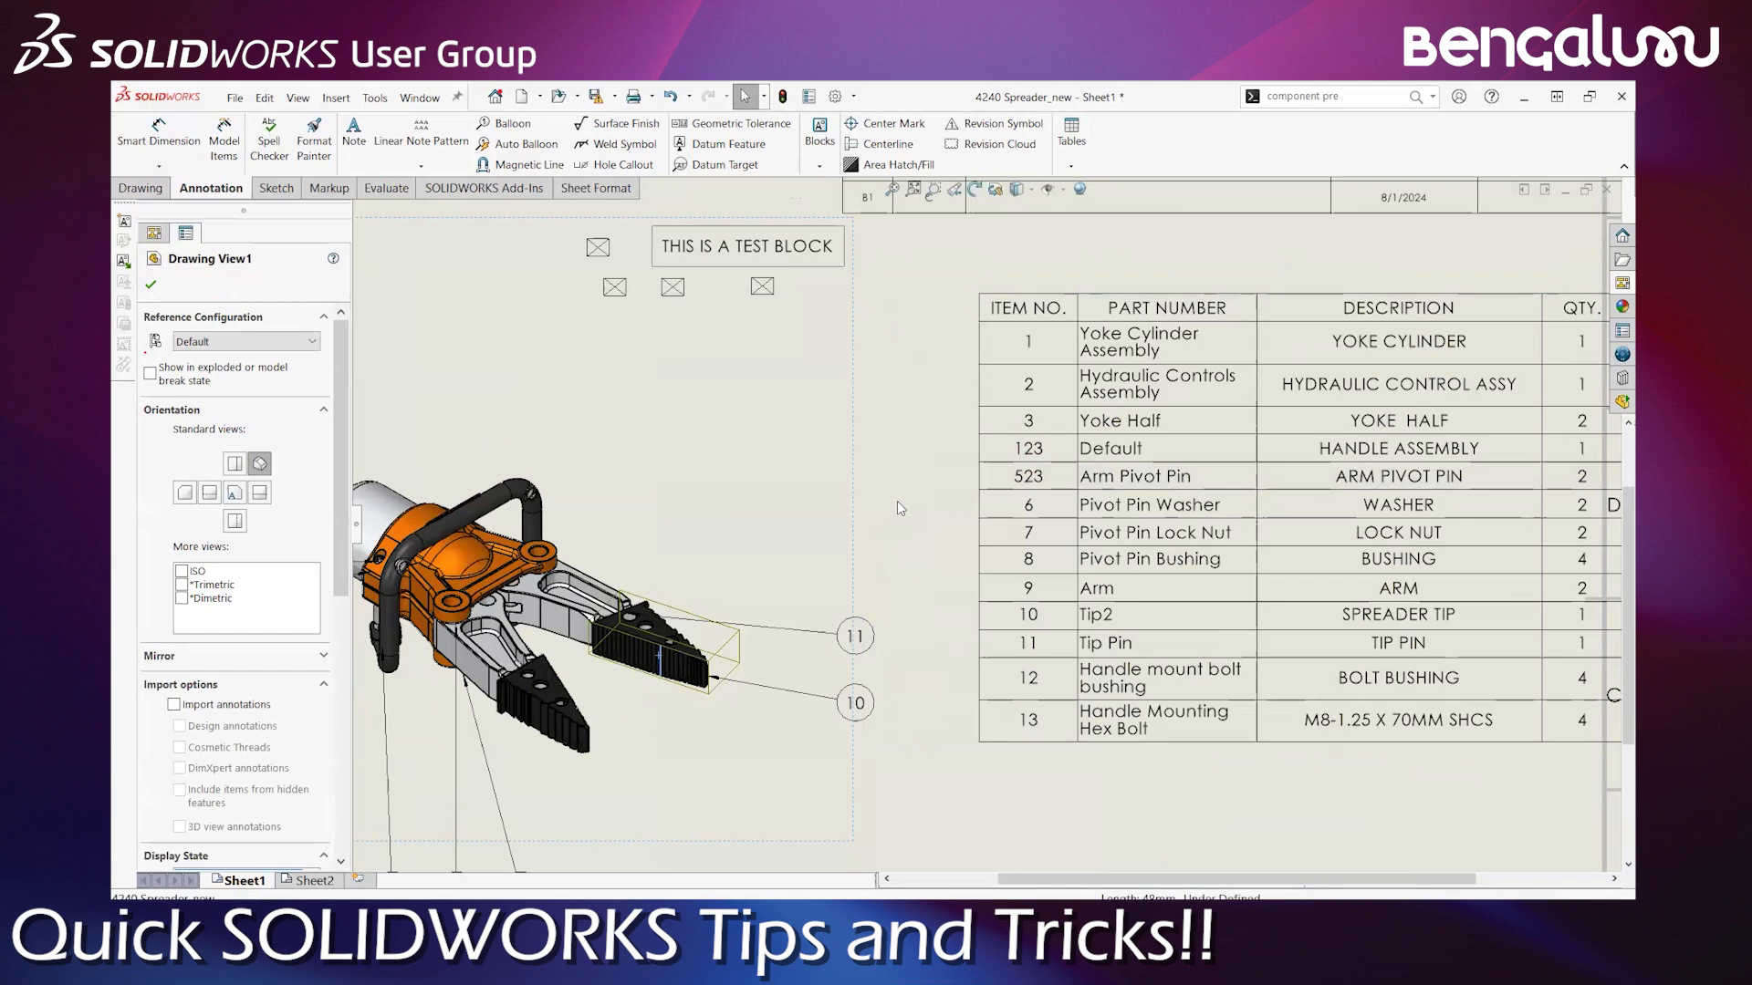
pyautogui.click(896, 501)
pyautogui.moveTo(896, 501)
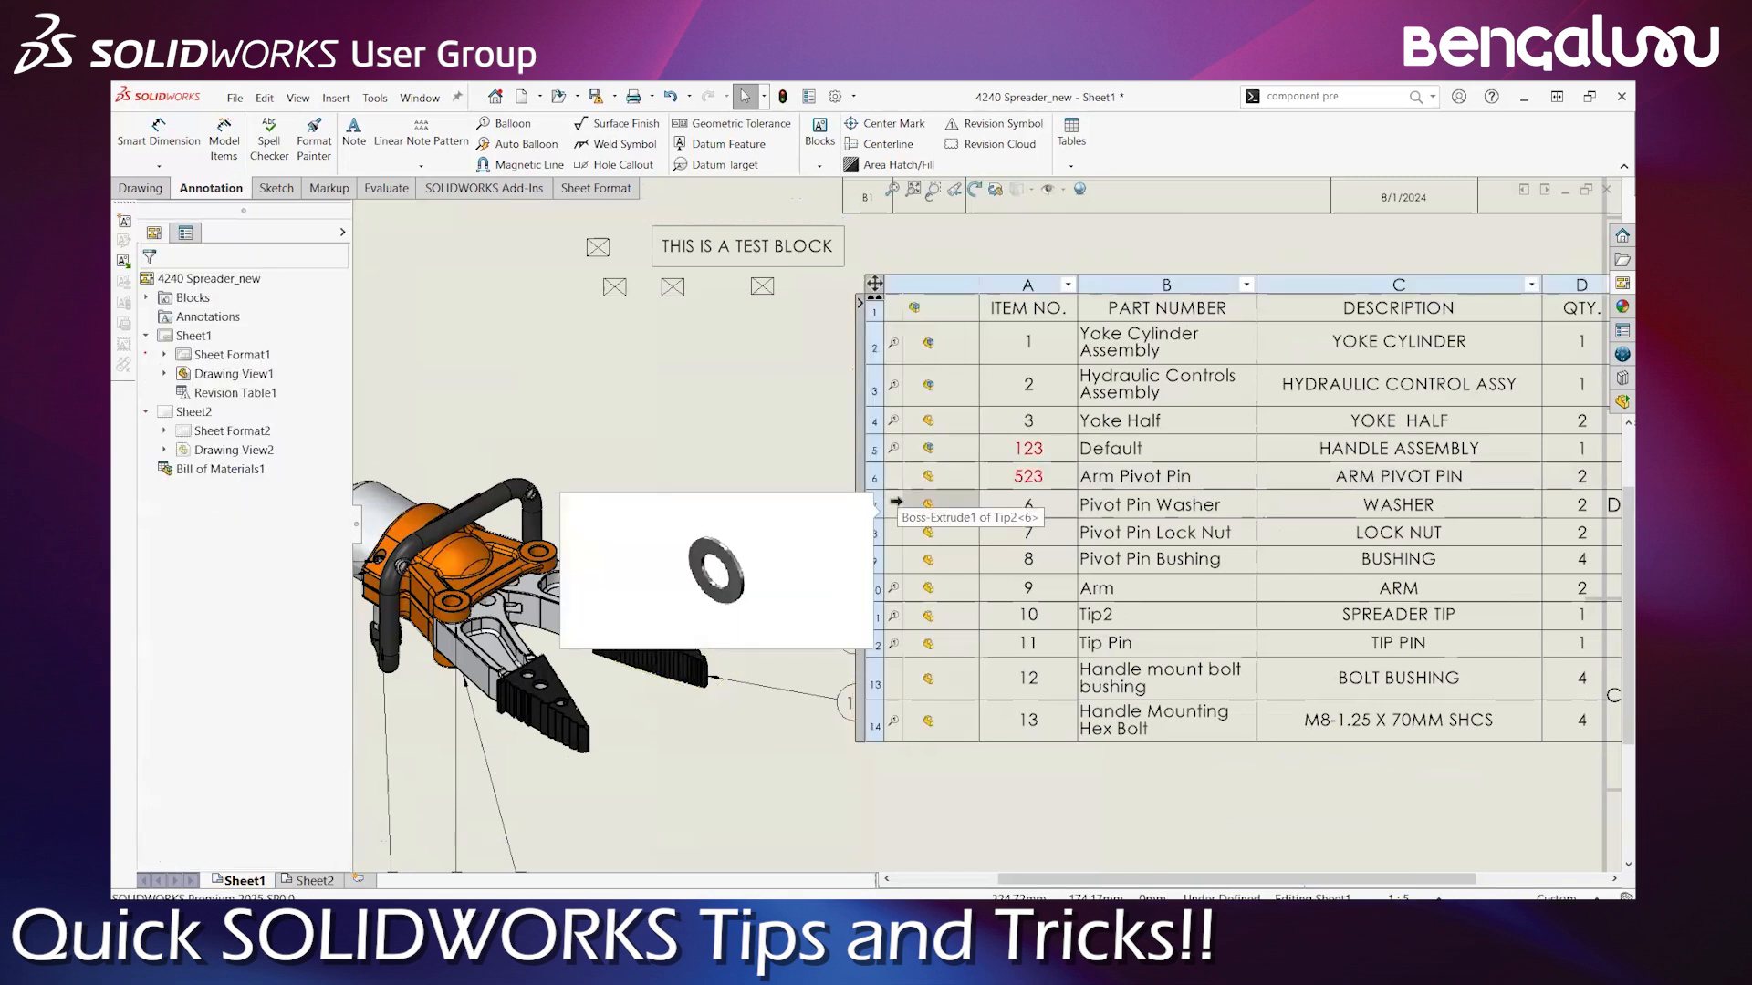
pyautogui.click(800, 350)
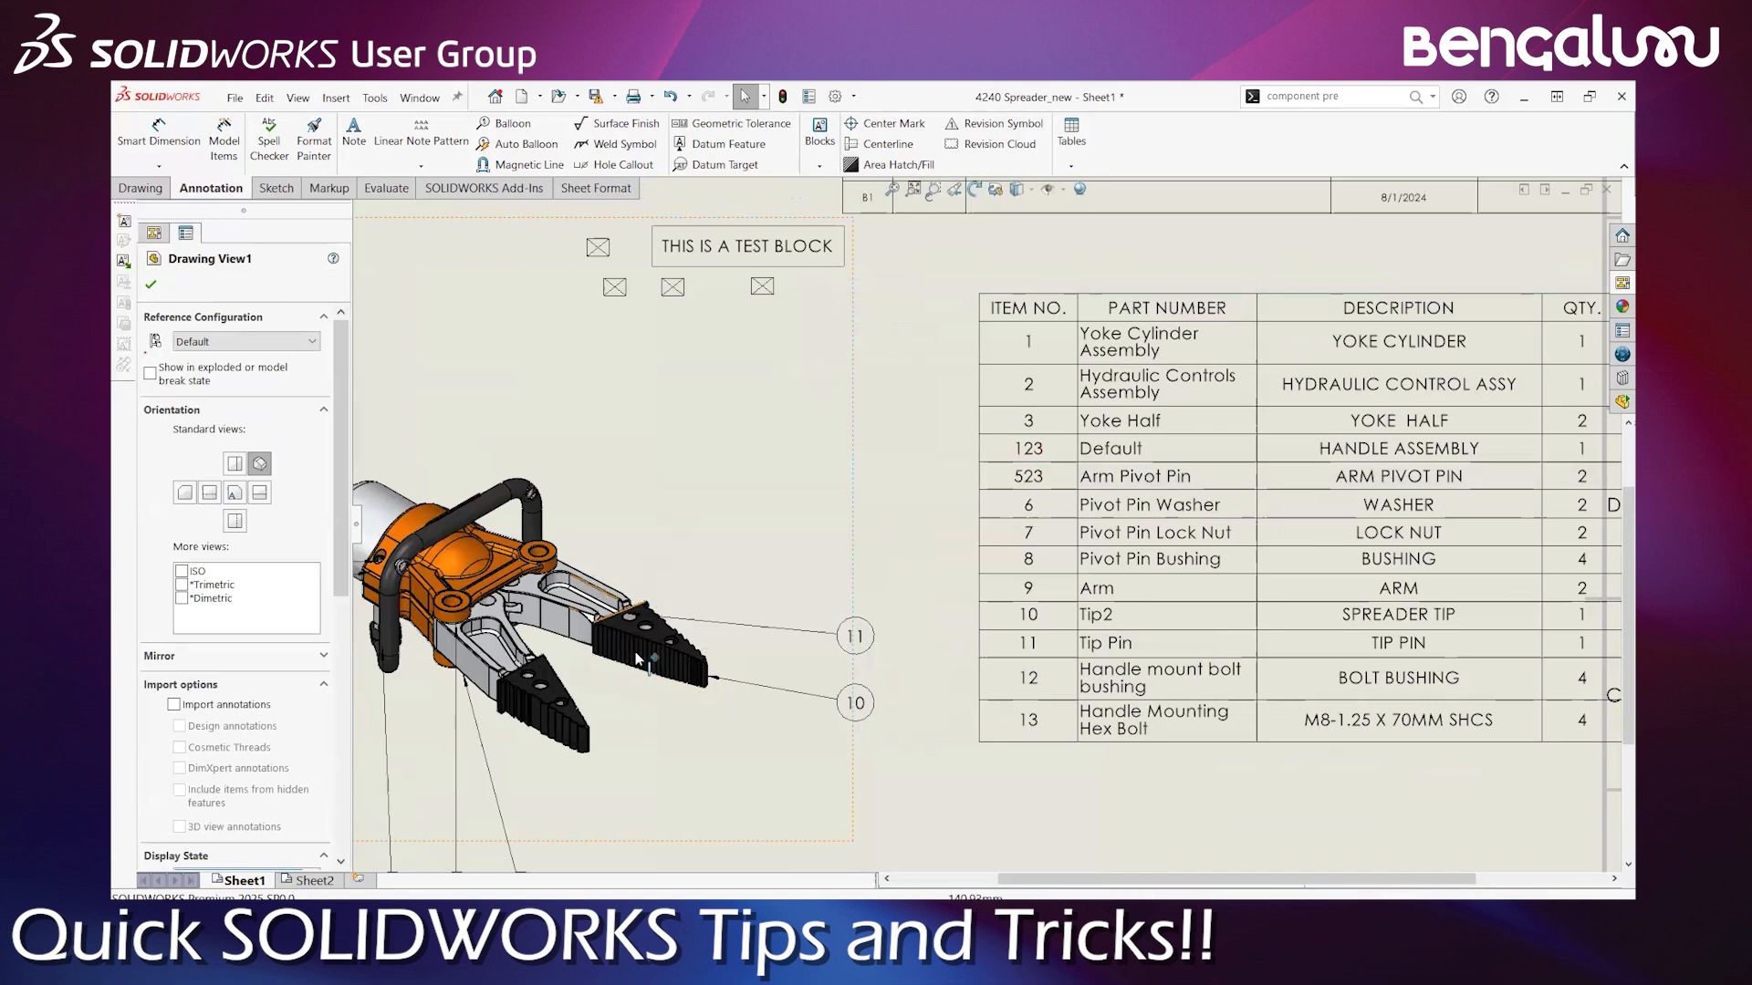
# Examine the filter options for the bill of materials' item number column
pyautogui.press('z')
pyautogui.scroll(1, 635, 552)
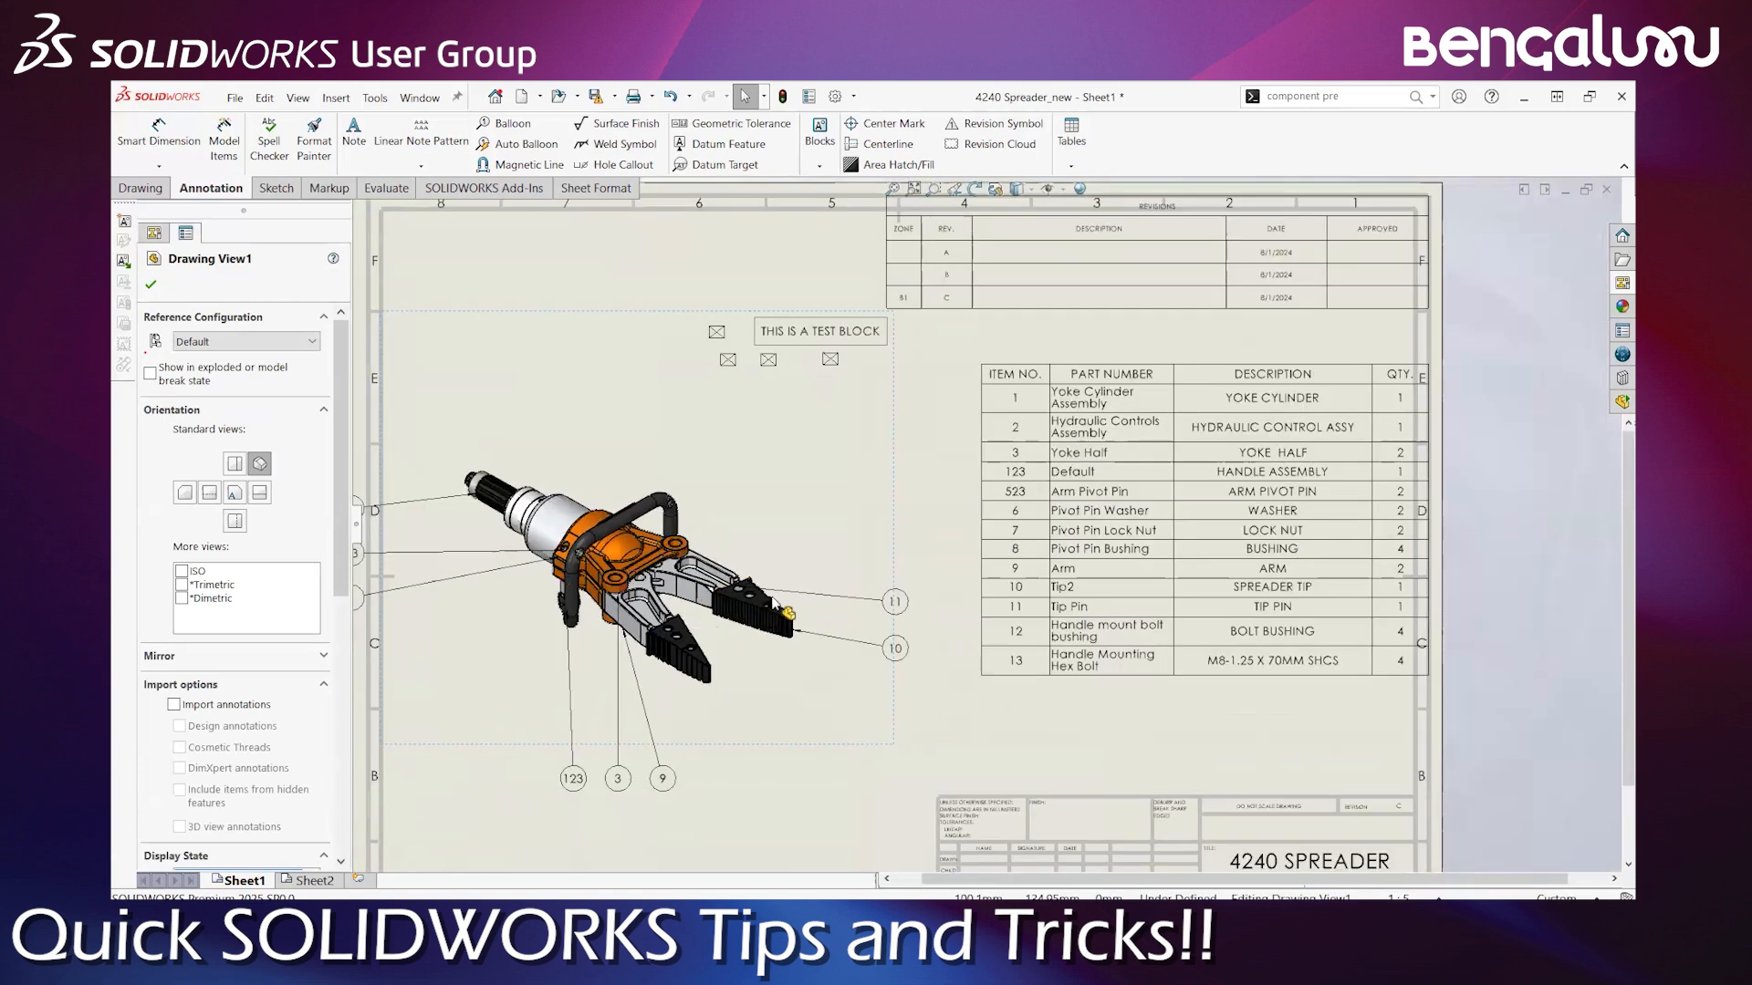
pyautogui.scroll(-1, 864, 653)
pyautogui.scroll(-1, 864, 655)
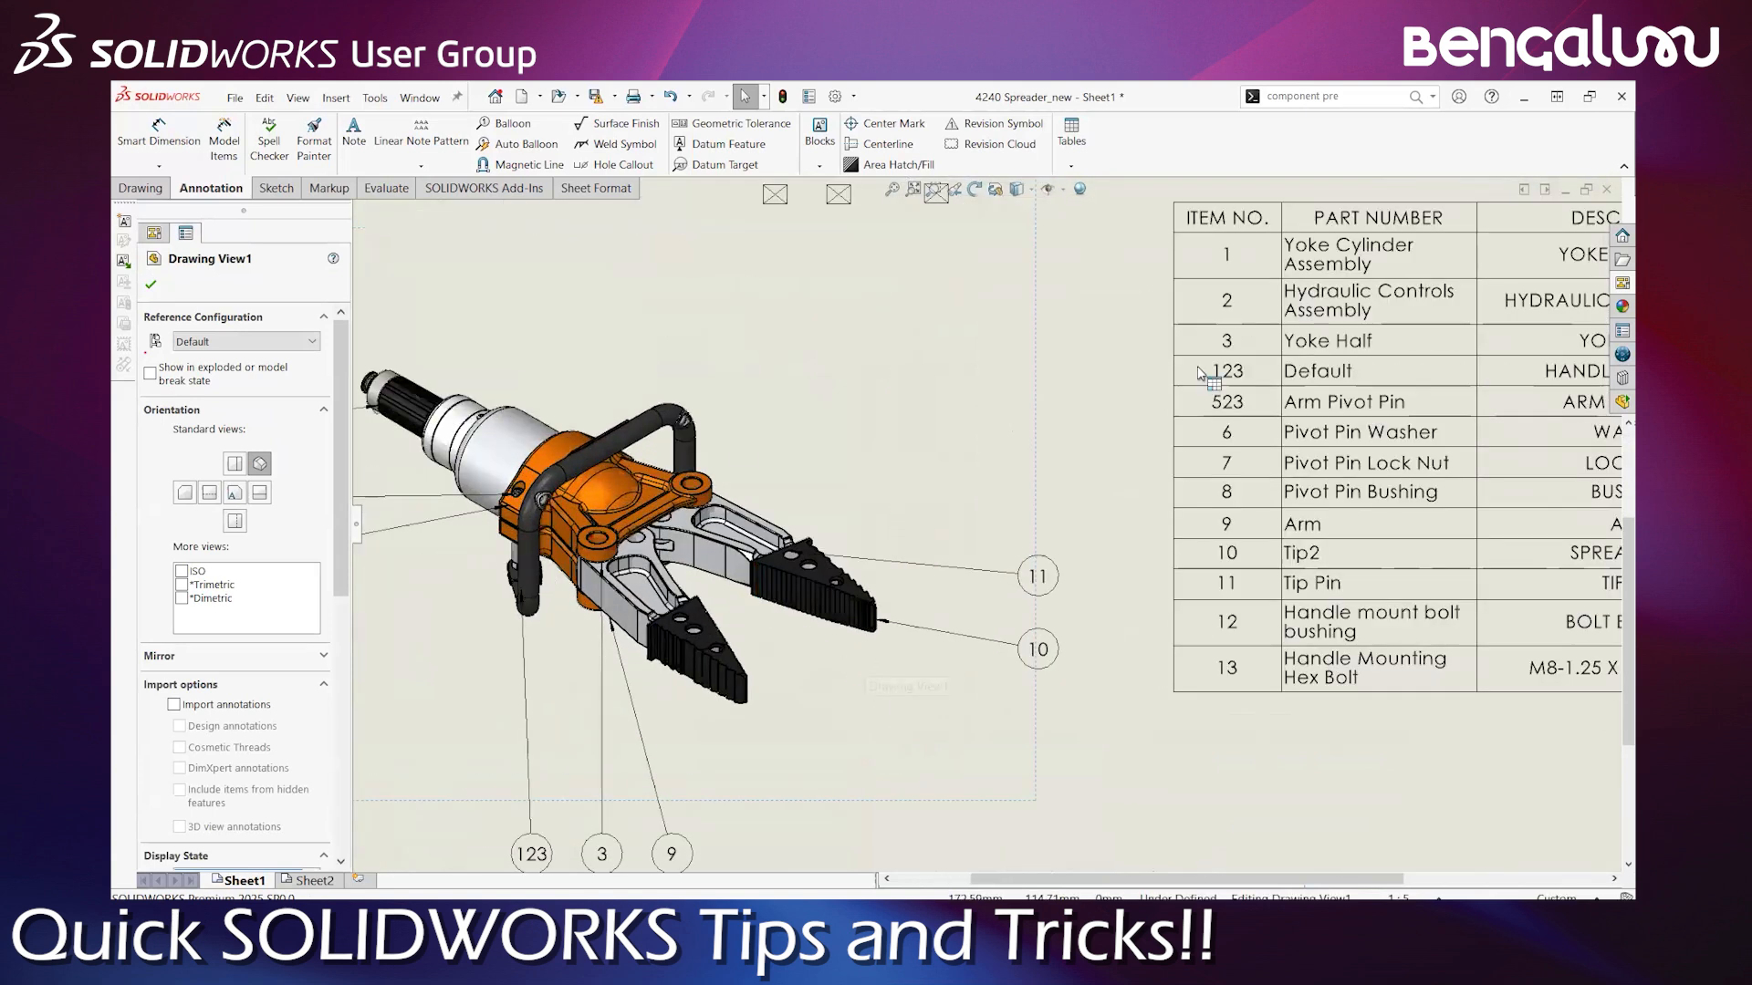
pyautogui.press('z')
pyautogui.scroll(-1, 1288, 303)
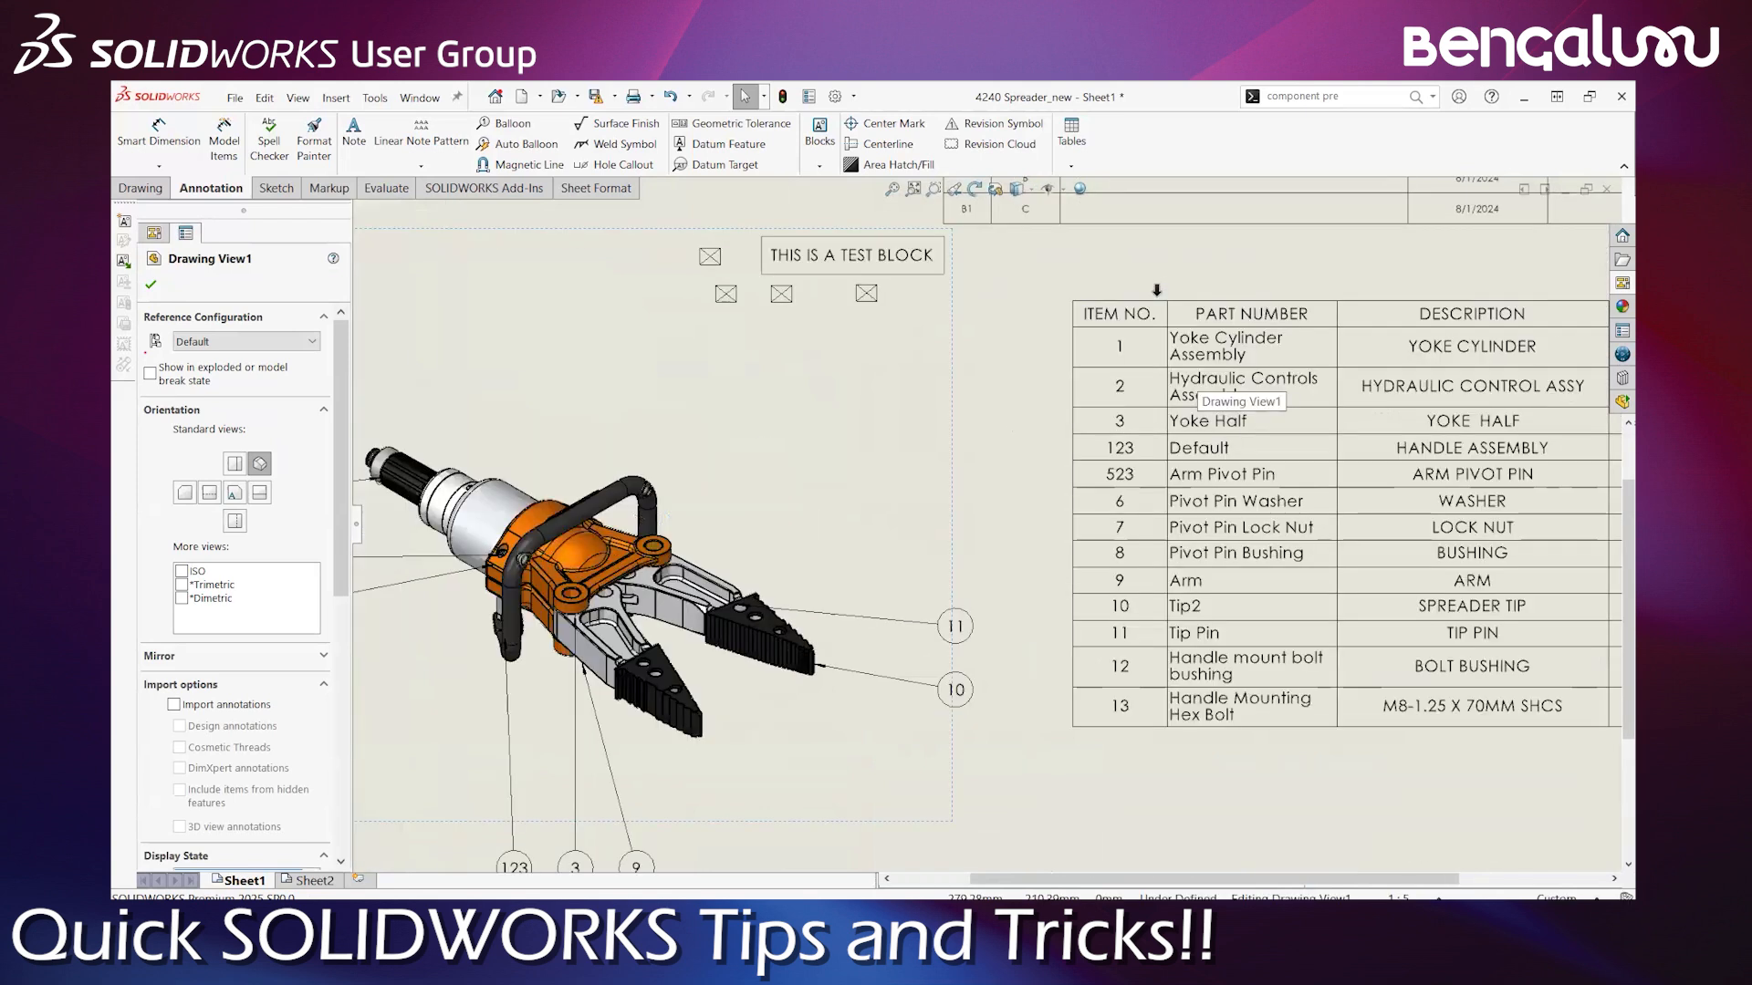
pyautogui.click(1130, 424)
pyautogui.click(1157, 291)
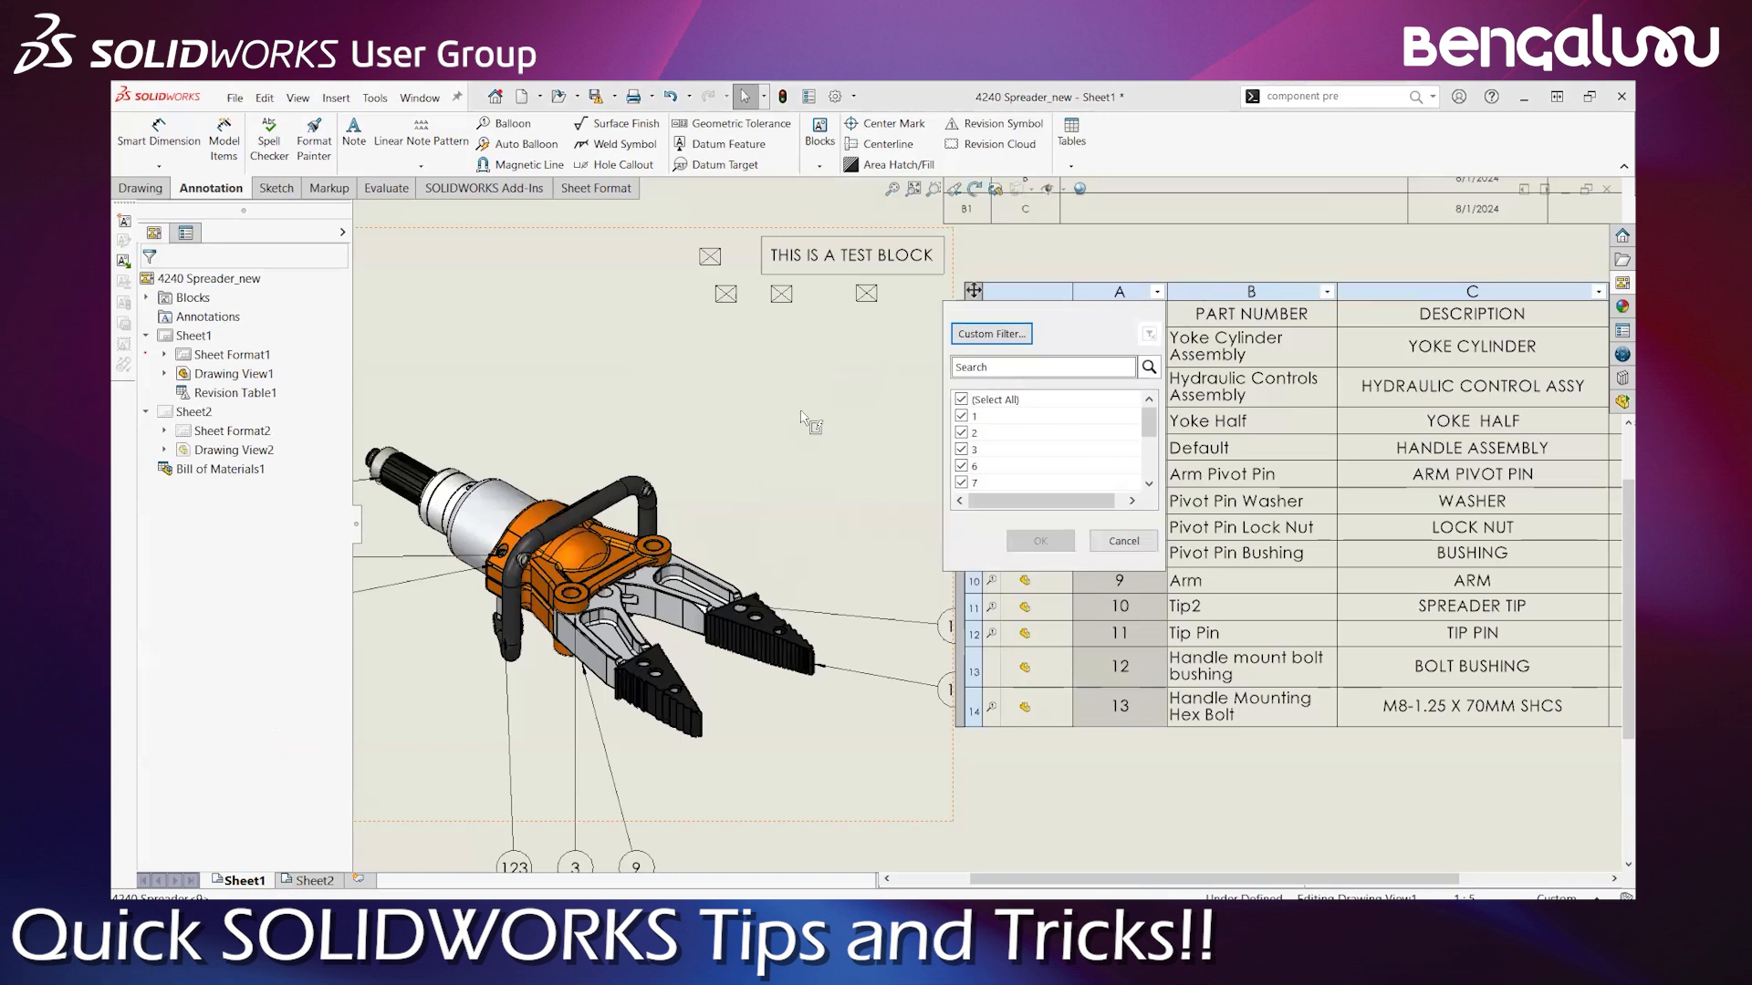
pyautogui.click(589, 611)
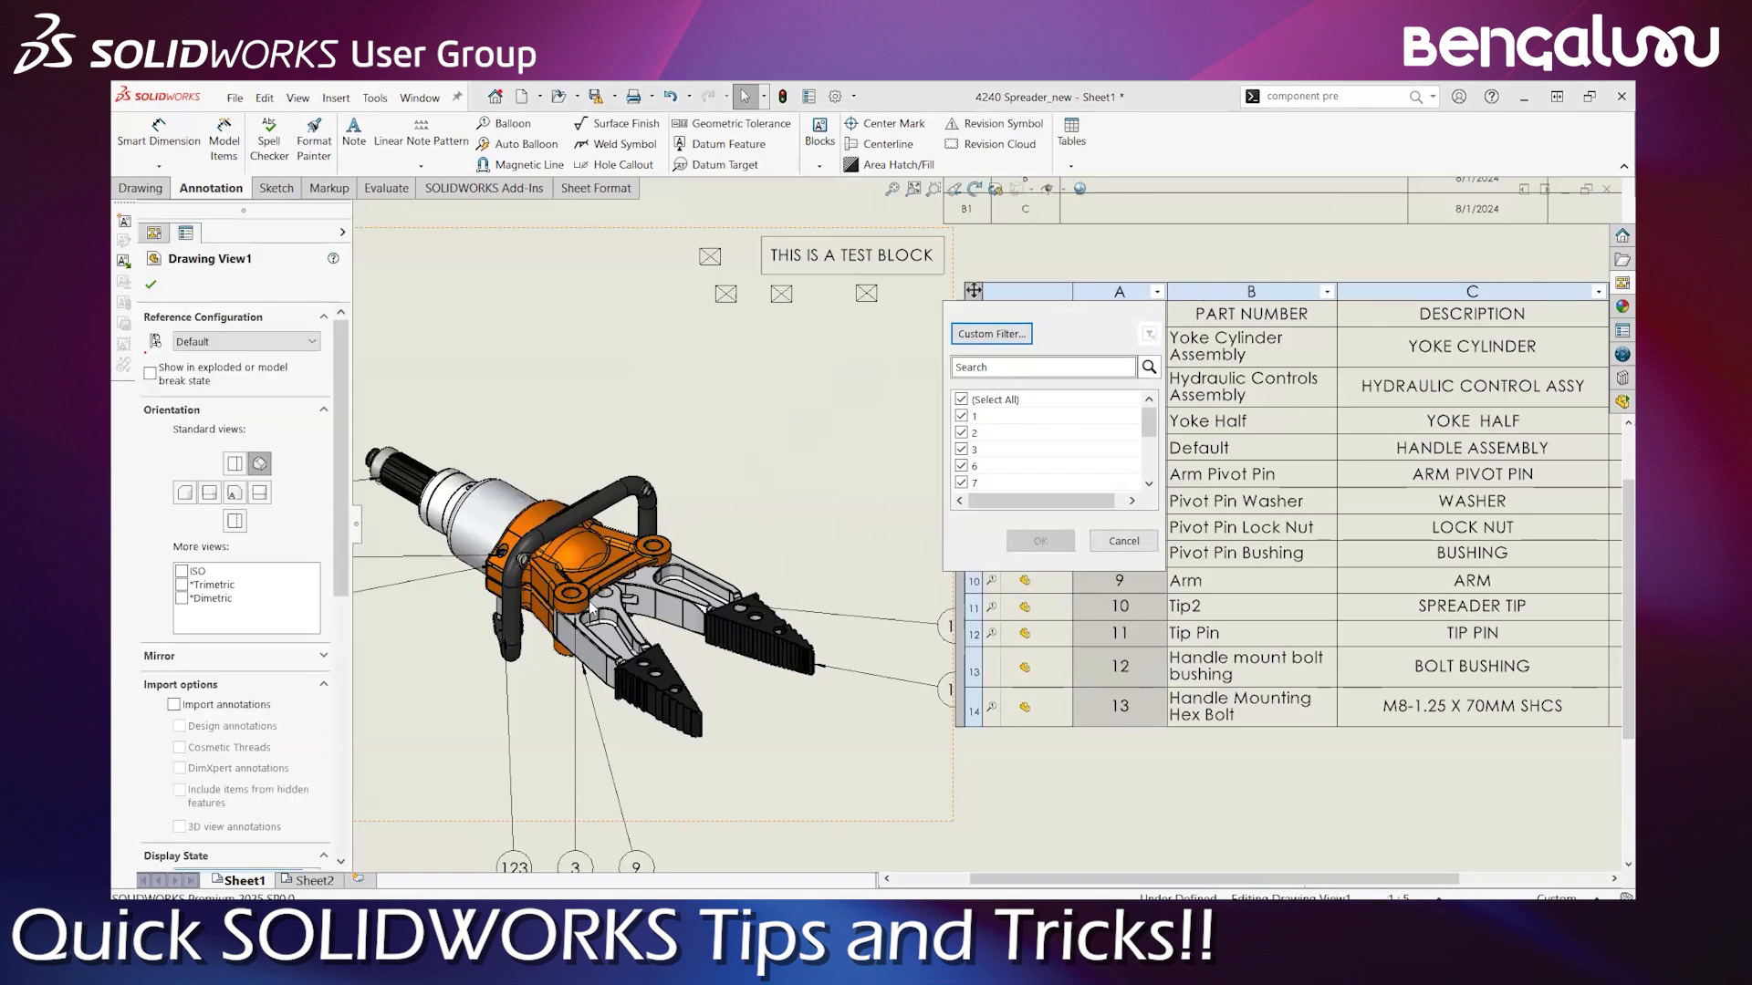
pyautogui.click(570, 703)
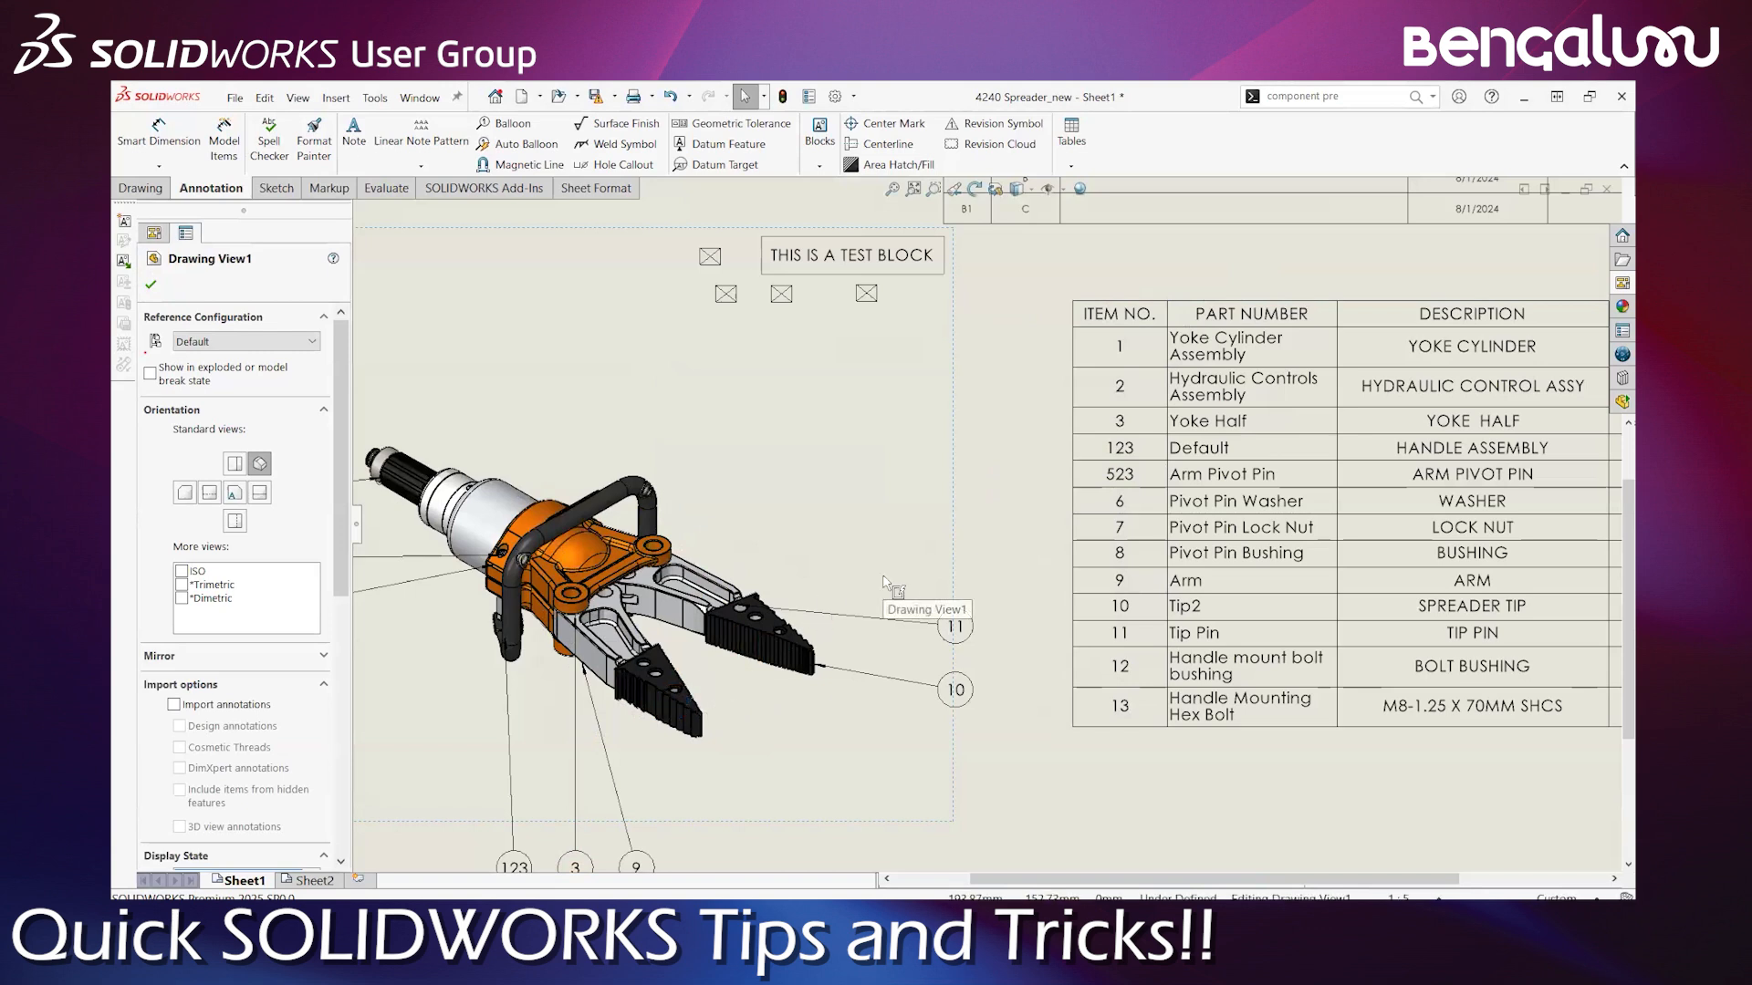
# Select the whole bill of materials and examine its properties, including the list of configurations it covers
pyautogui.click(1204, 423)
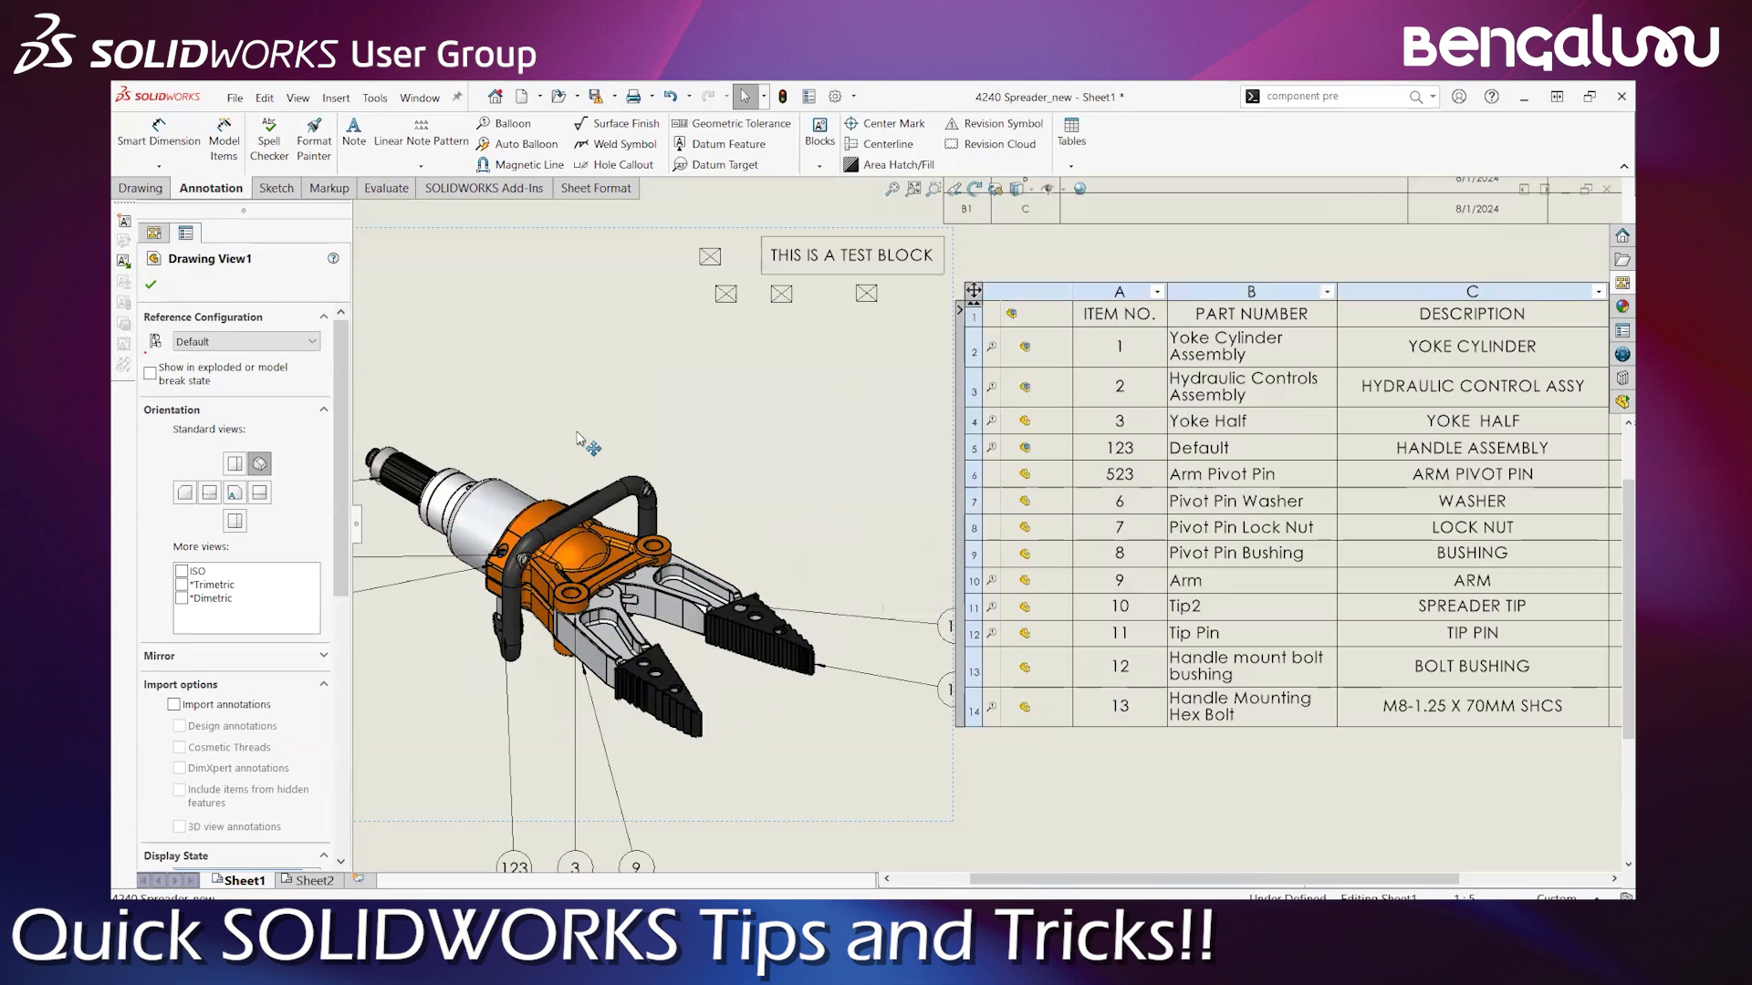
pyautogui.click(974, 290)
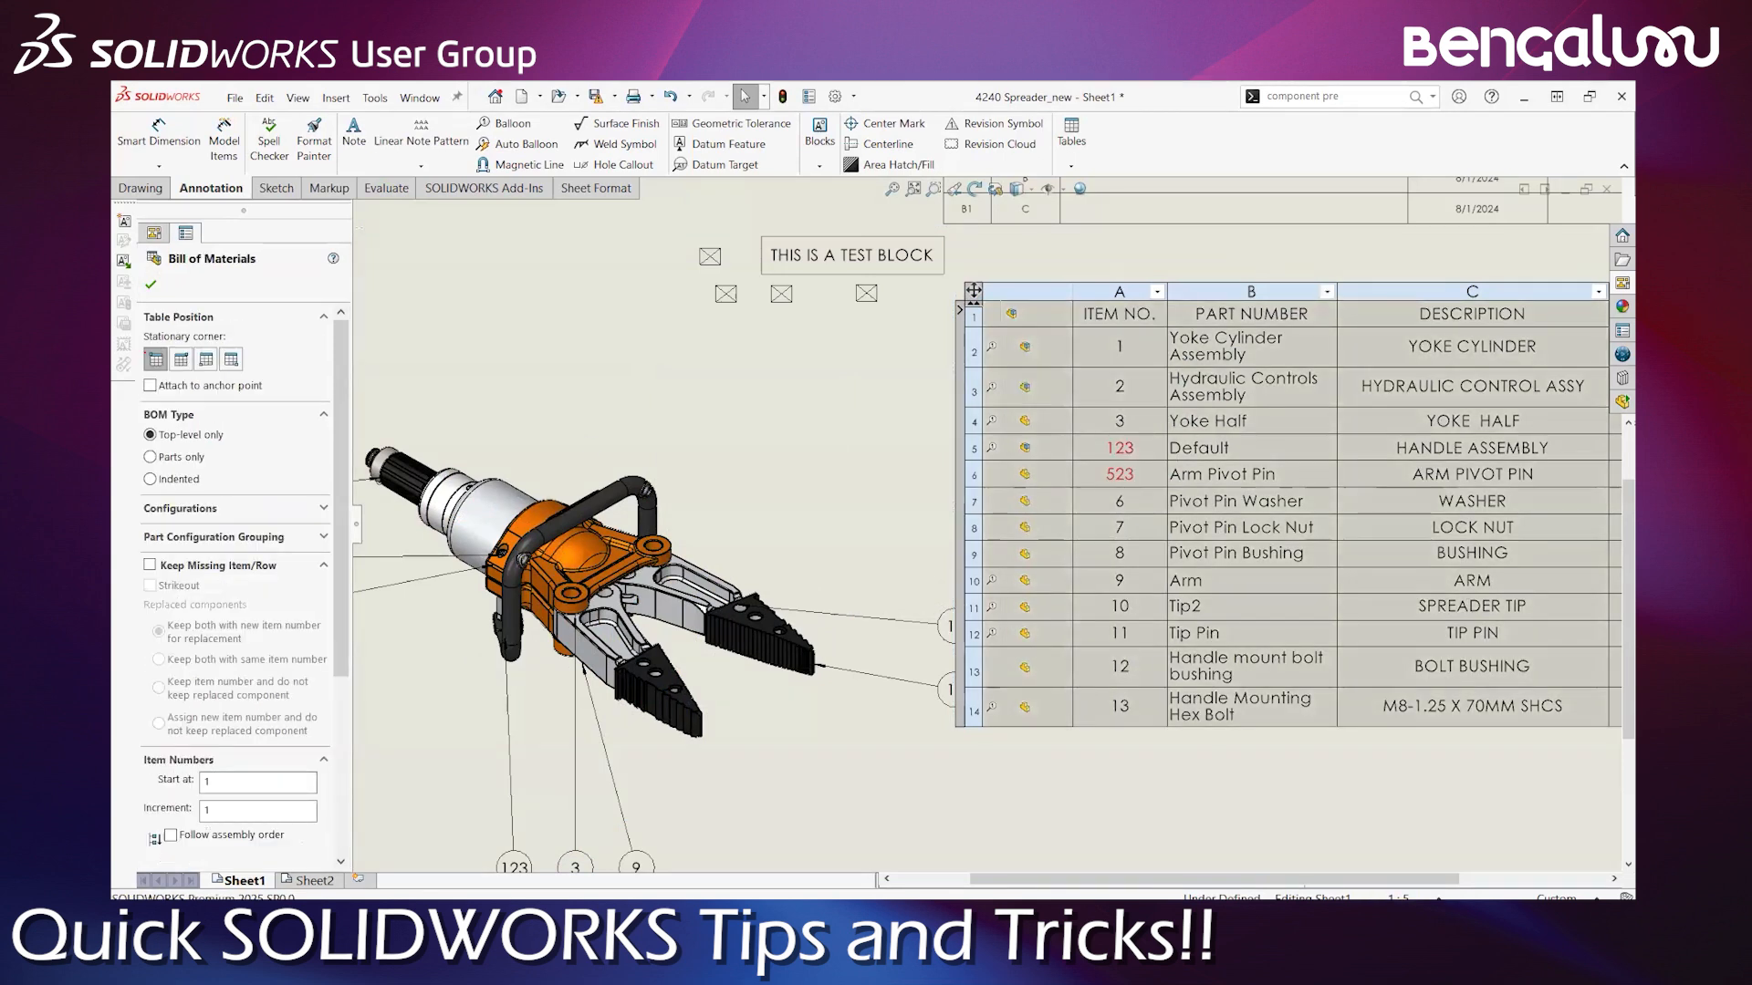
pyautogui.click(324, 510)
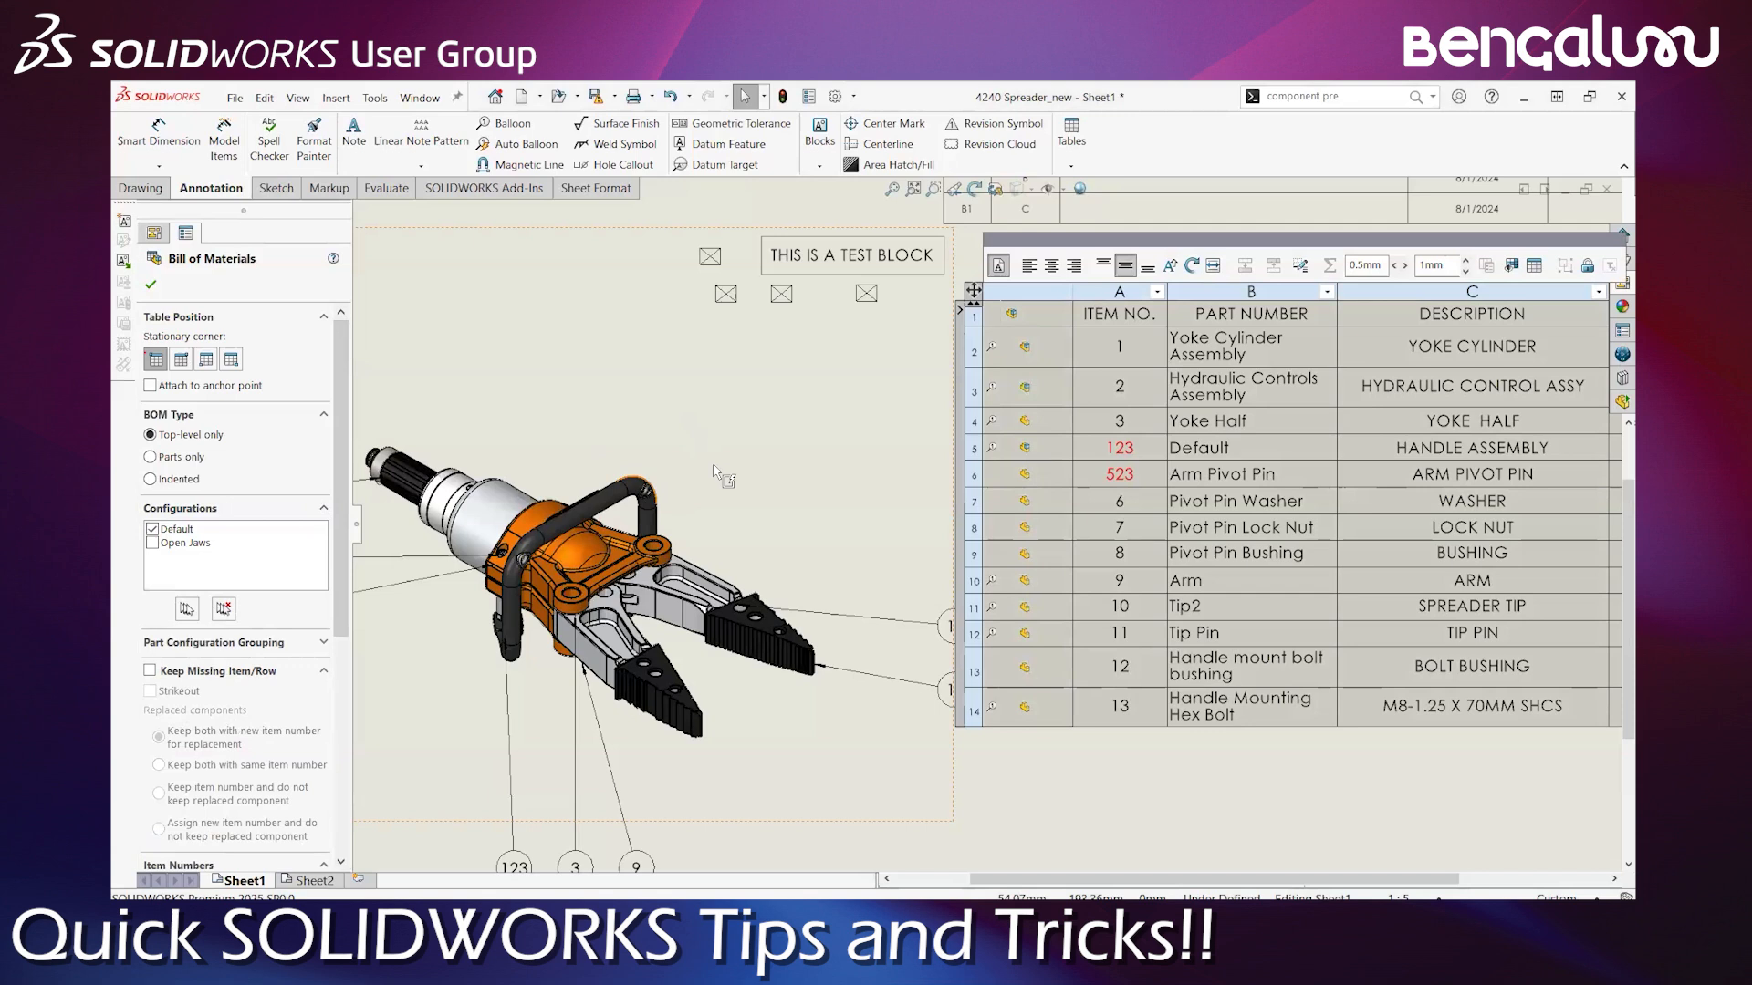
pyautogui.press('f')
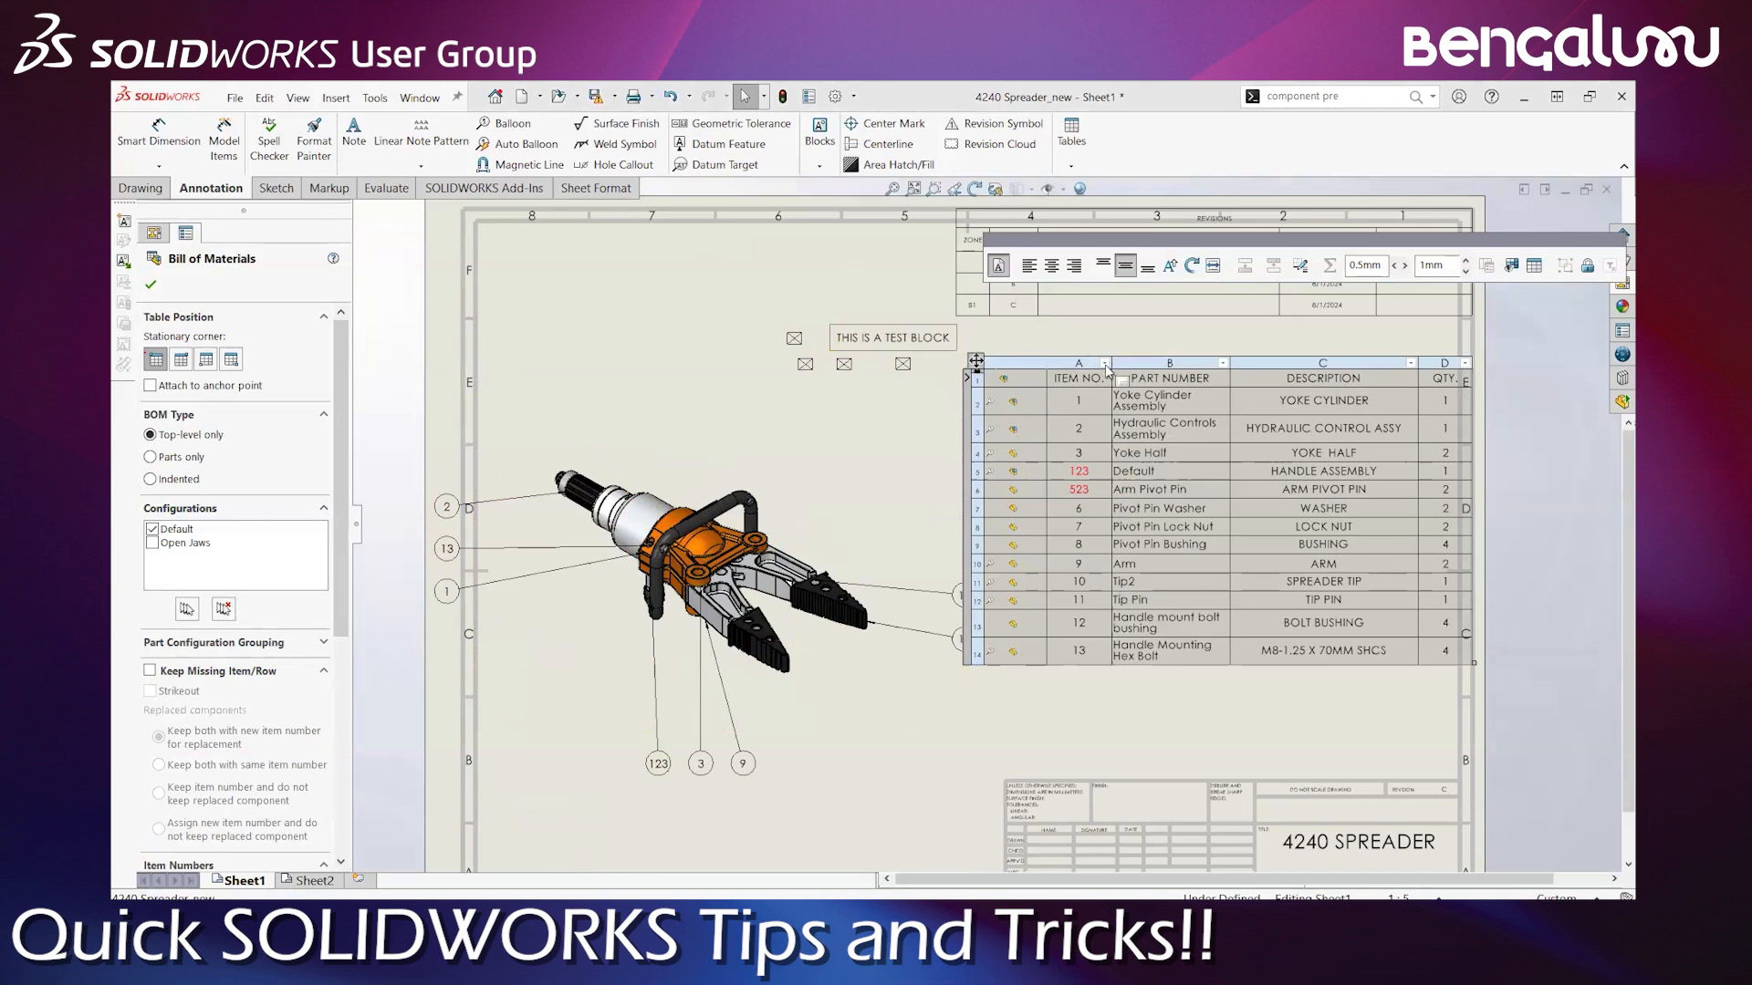
pyautogui.click(574, 572)
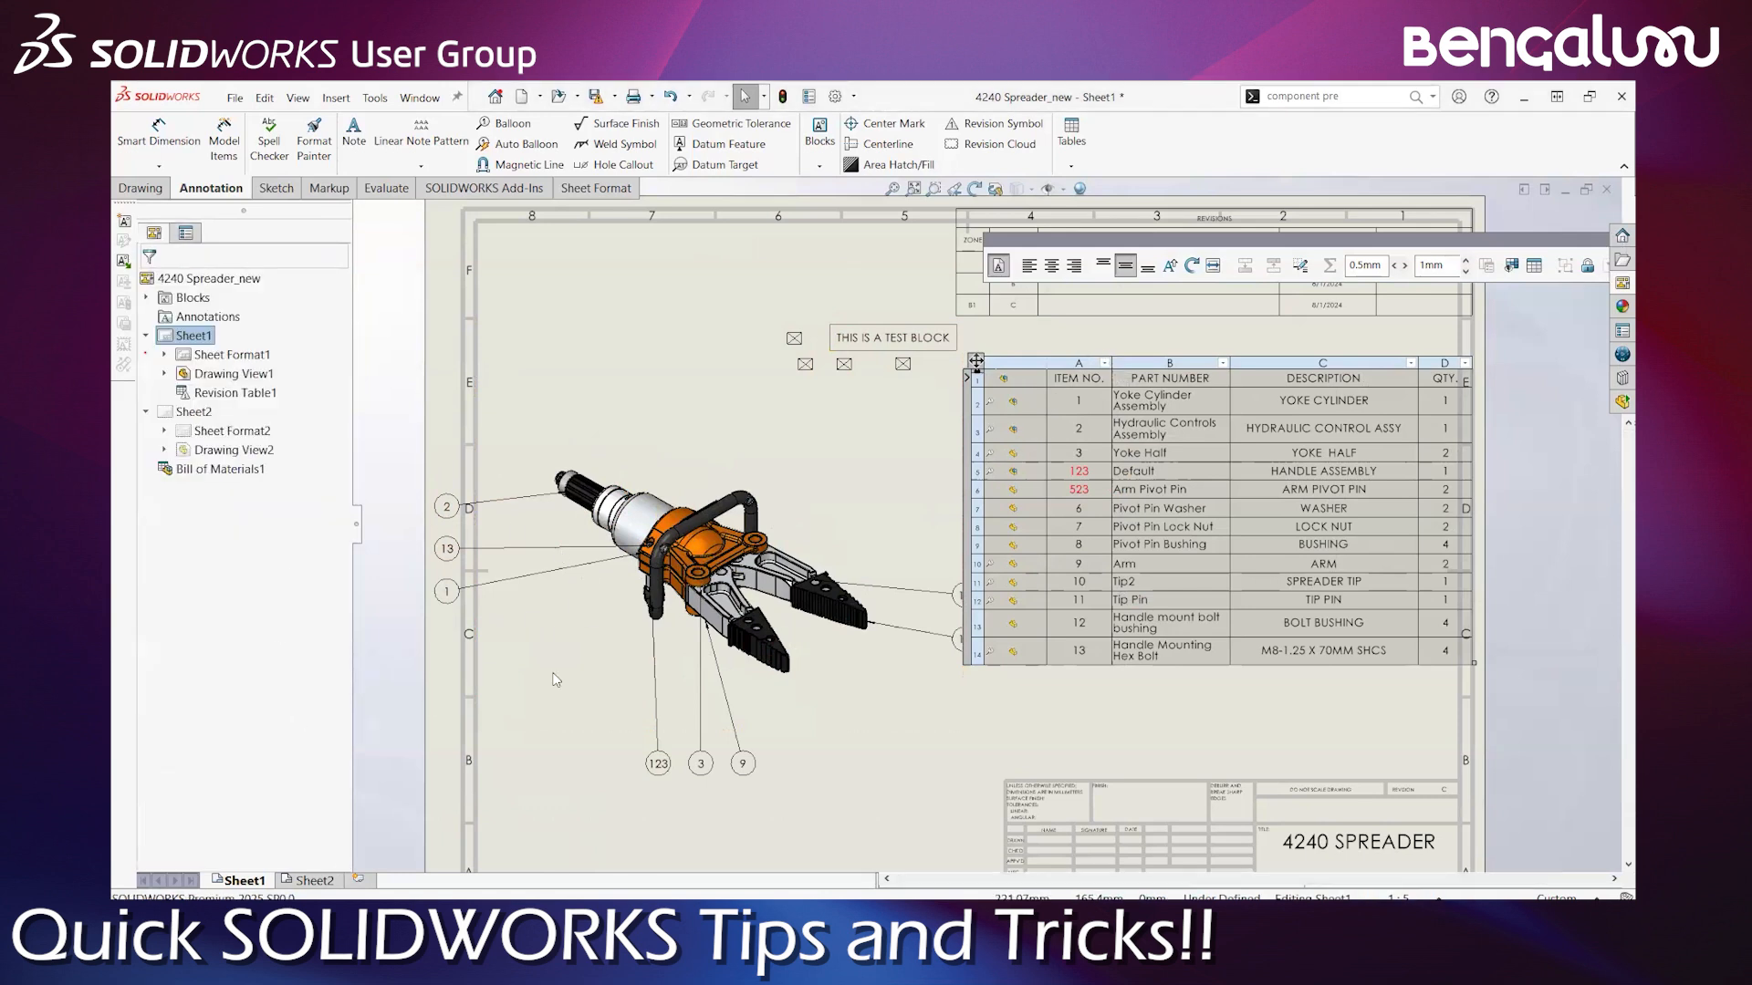
# On Sheet2, place the spreader's front view above the isometric view and a projected end view below it
pyautogui.scroll(3, 553, 679)
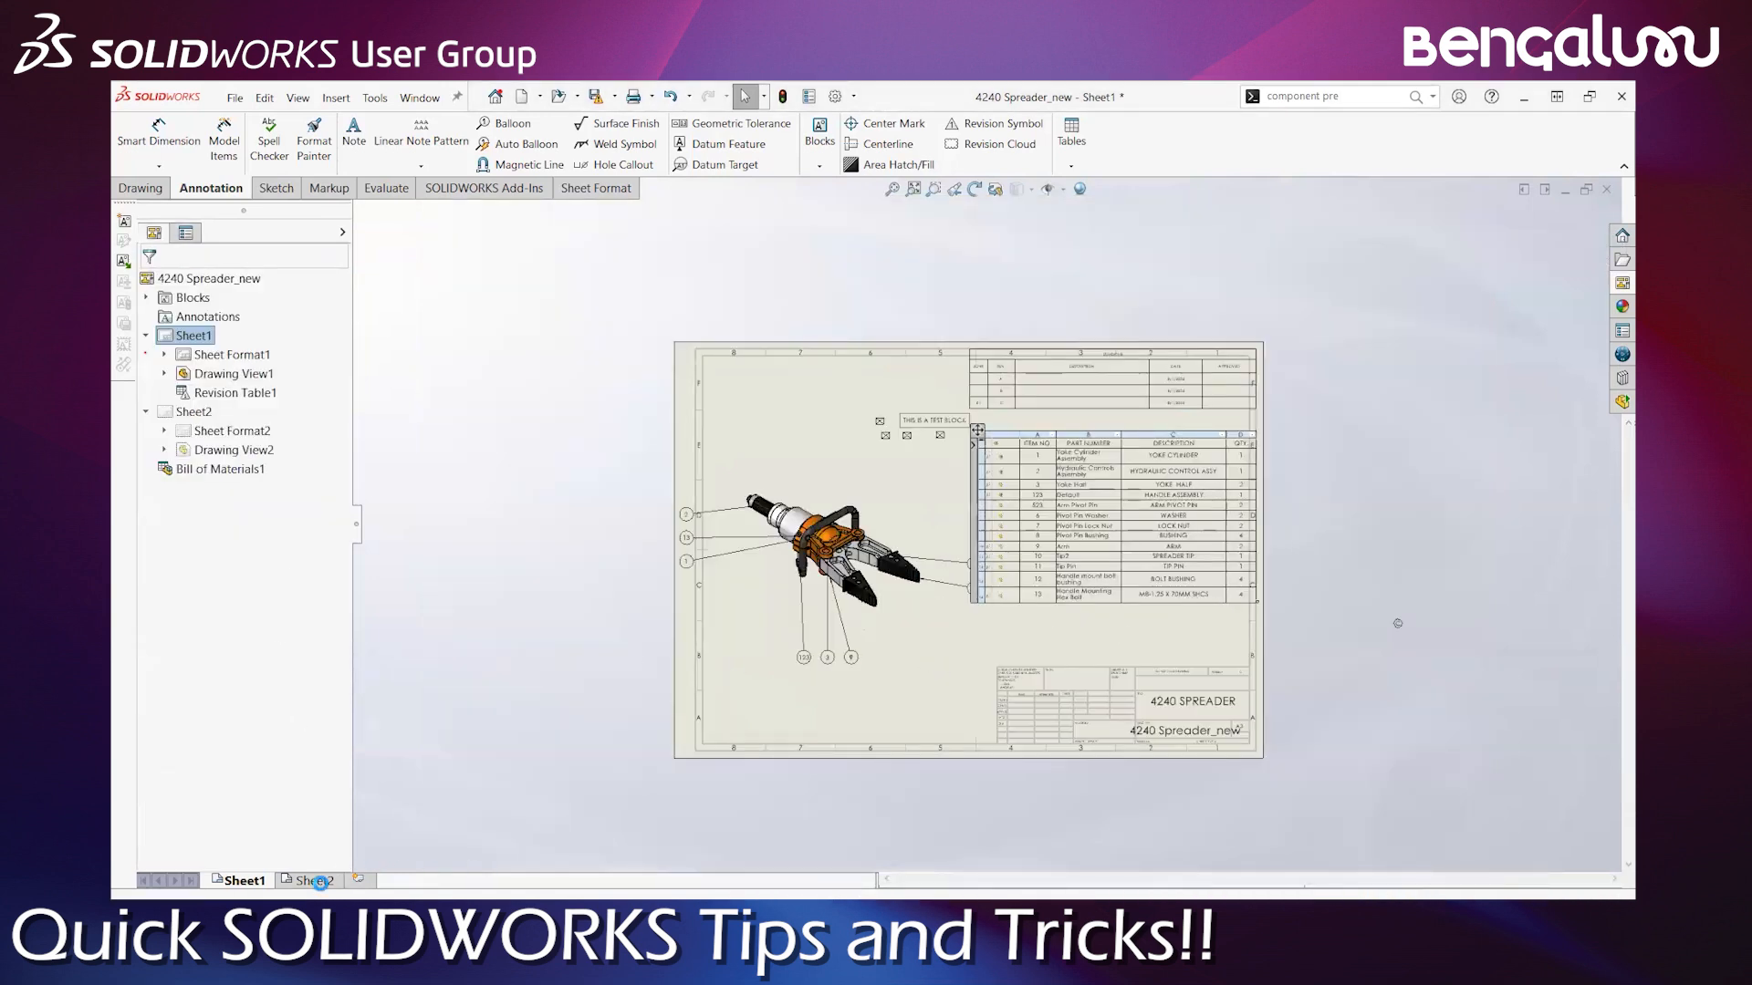
pyautogui.click(319, 881)
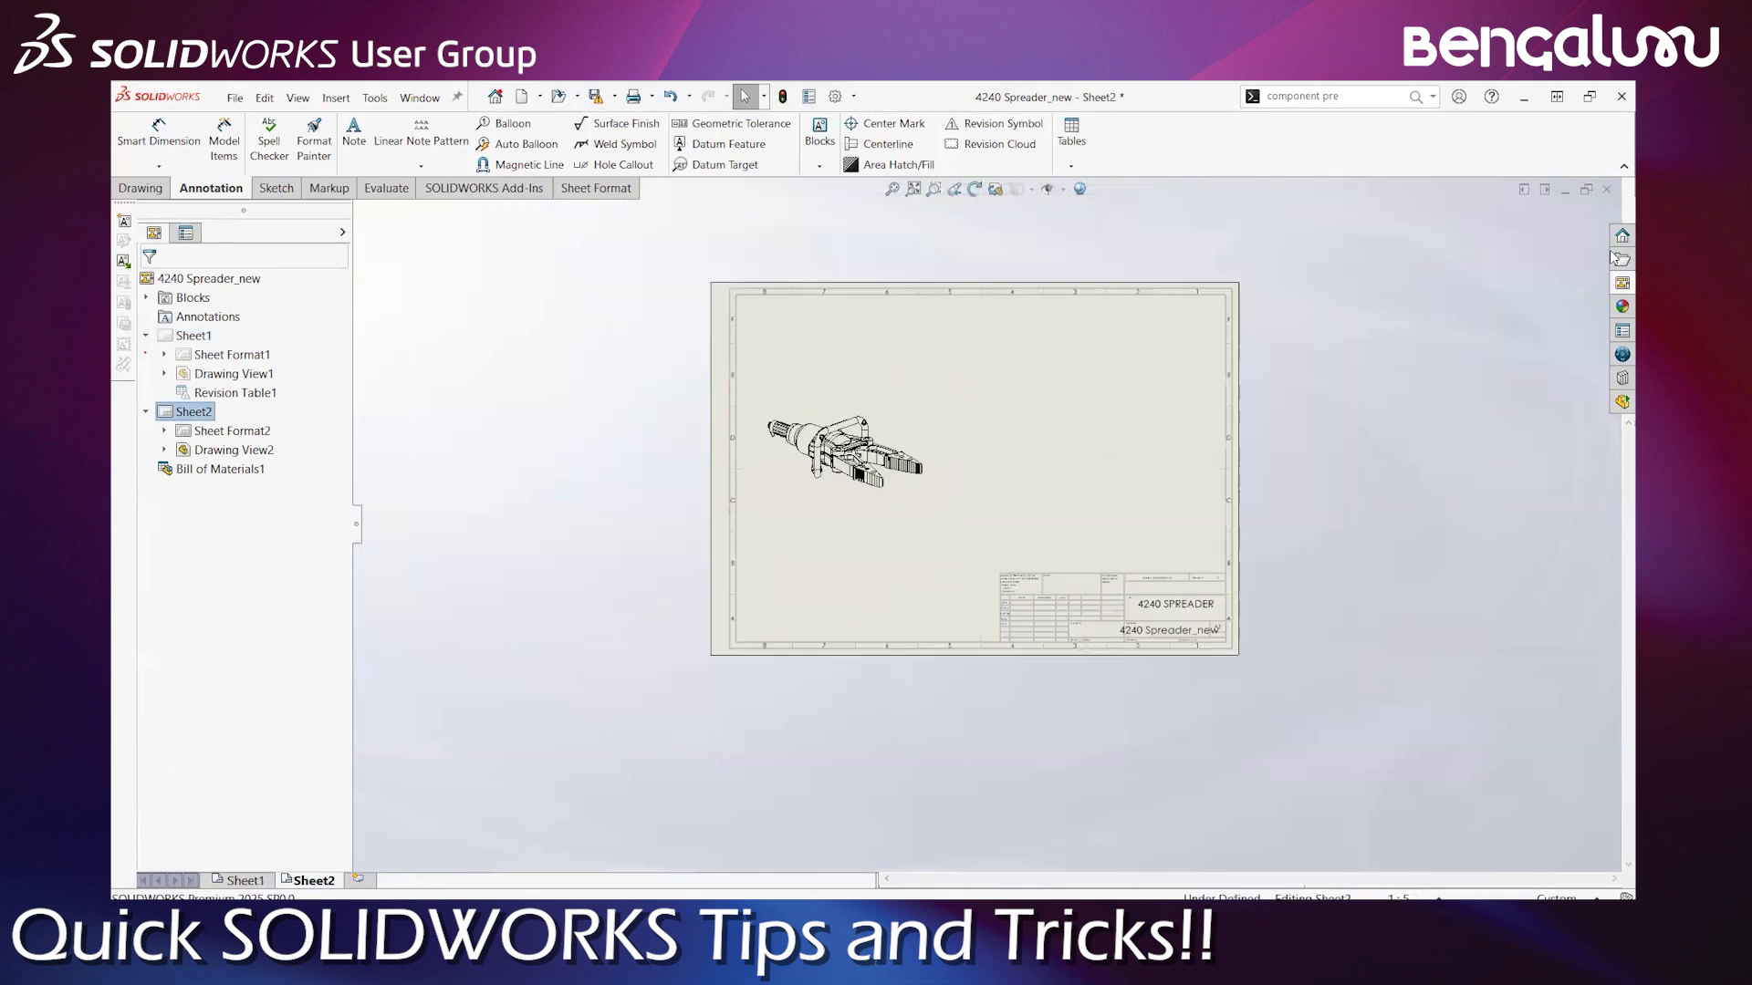
pyautogui.click(1619, 284)
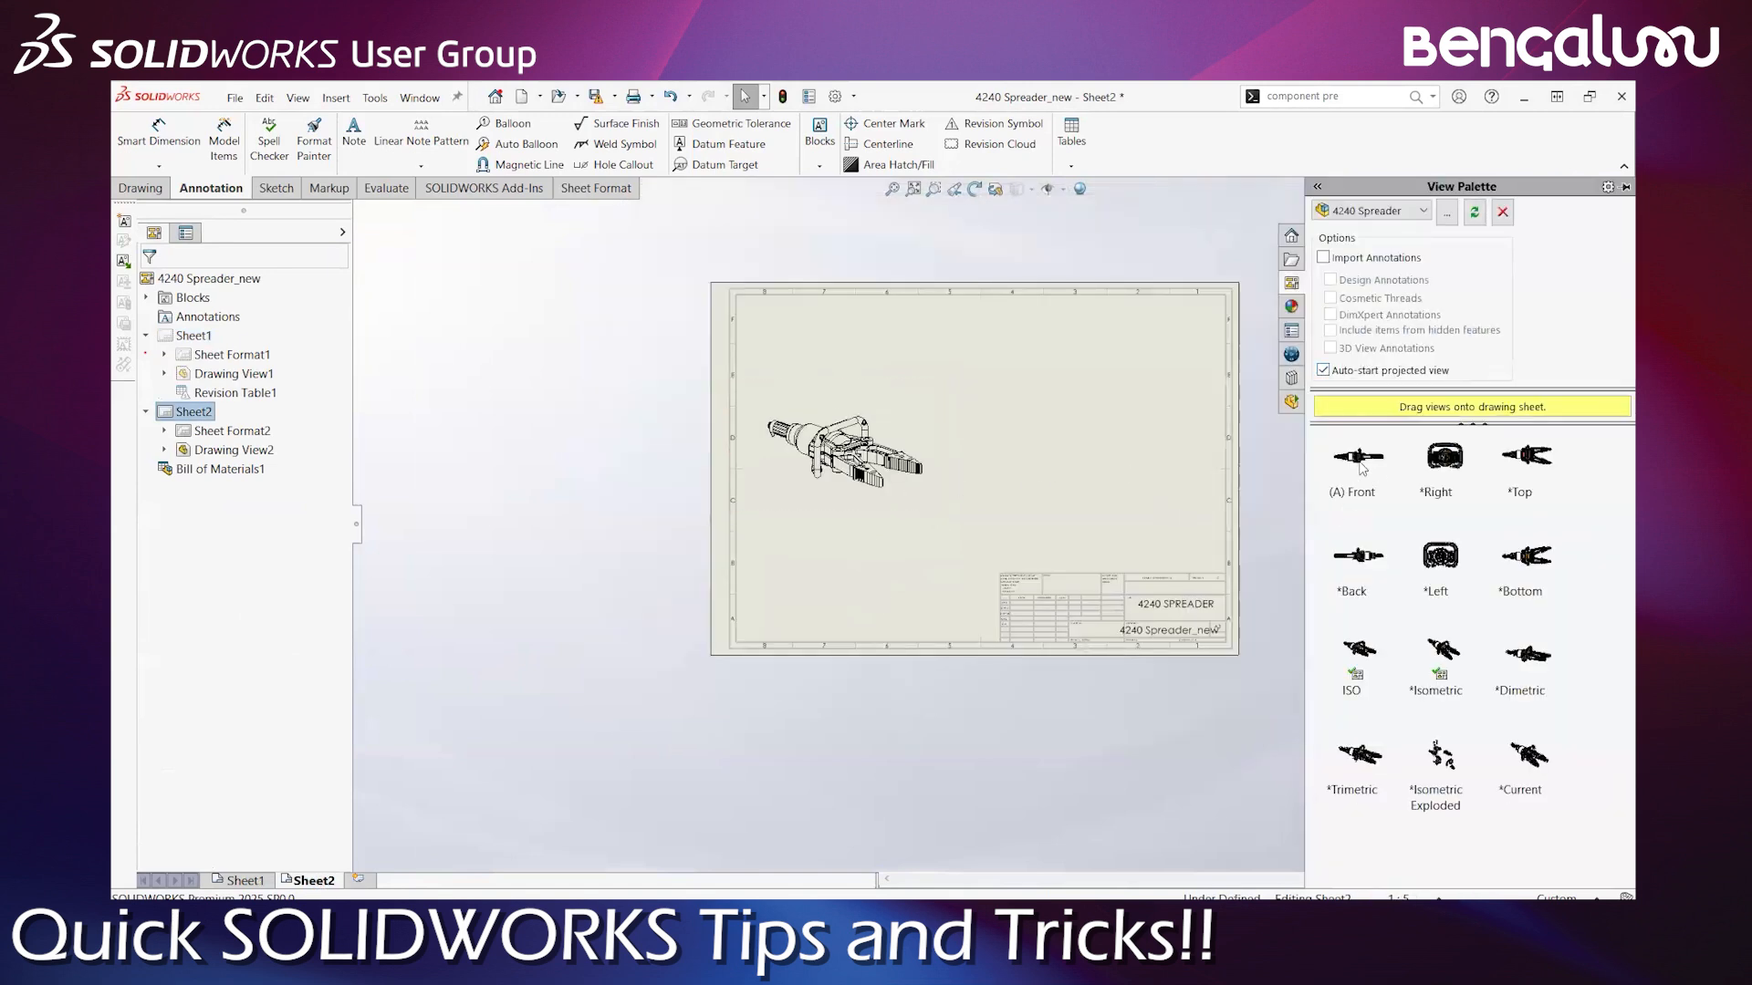
pyautogui.moveTo(1112, 449); pyautogui.dragTo(873, 357)
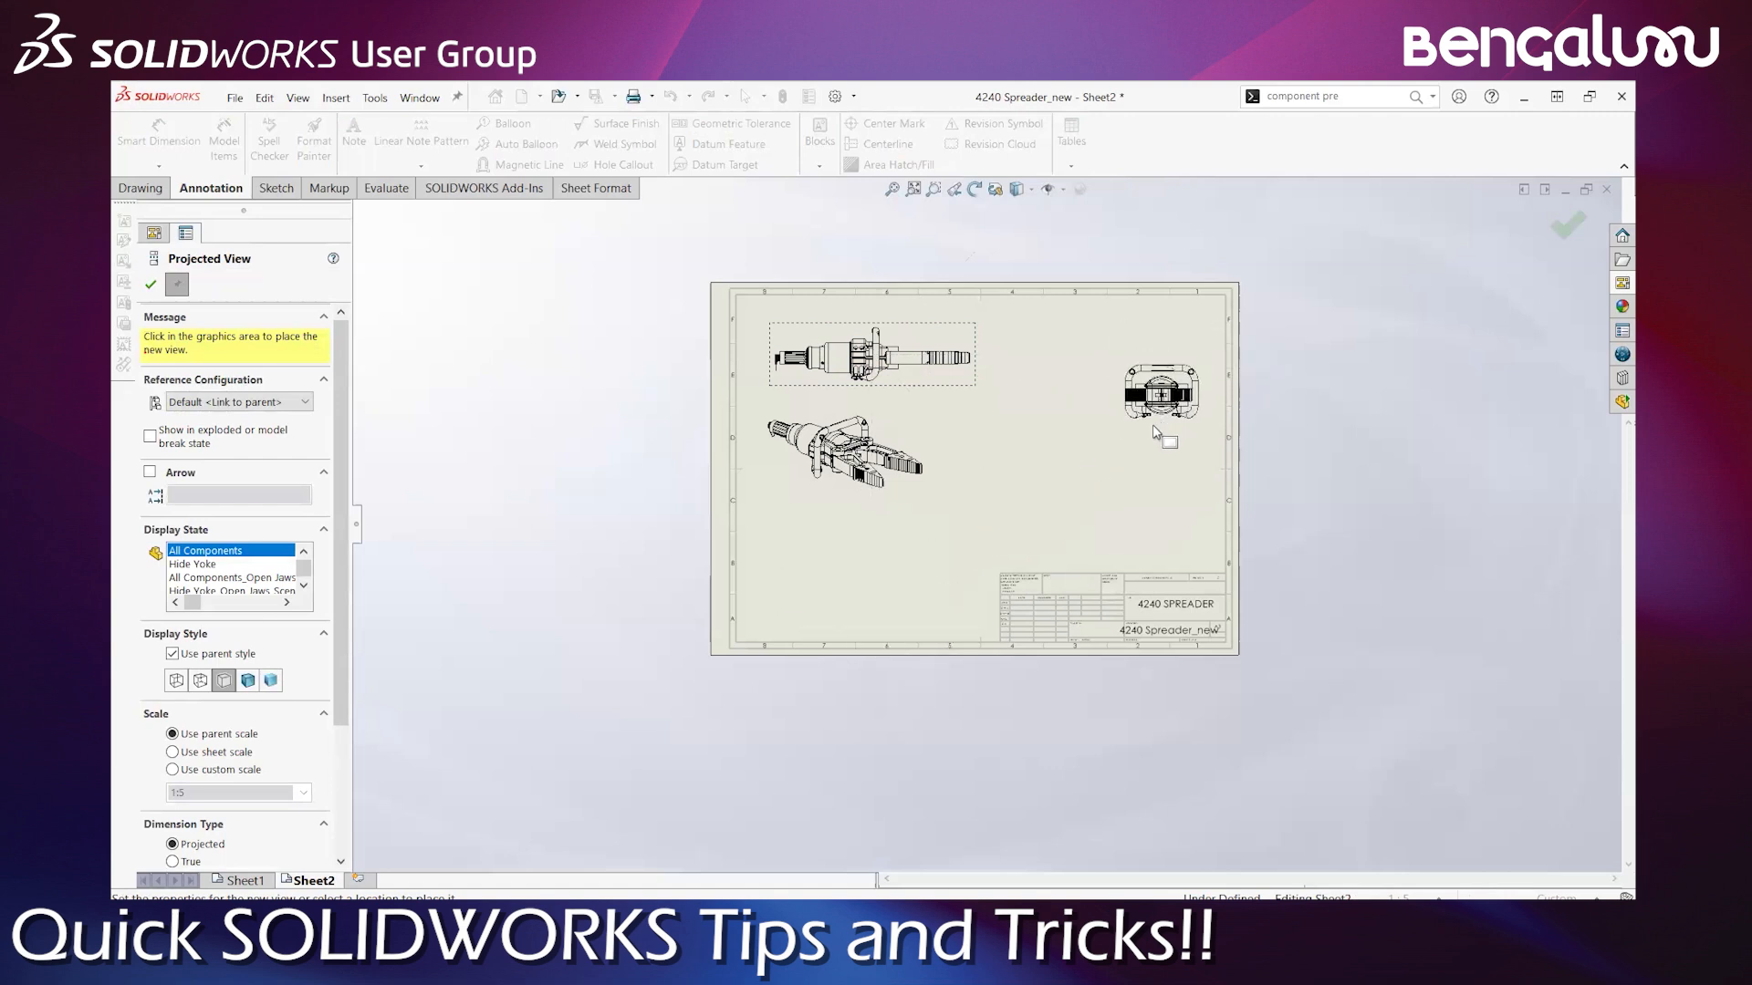
pyautogui.click(869, 573)
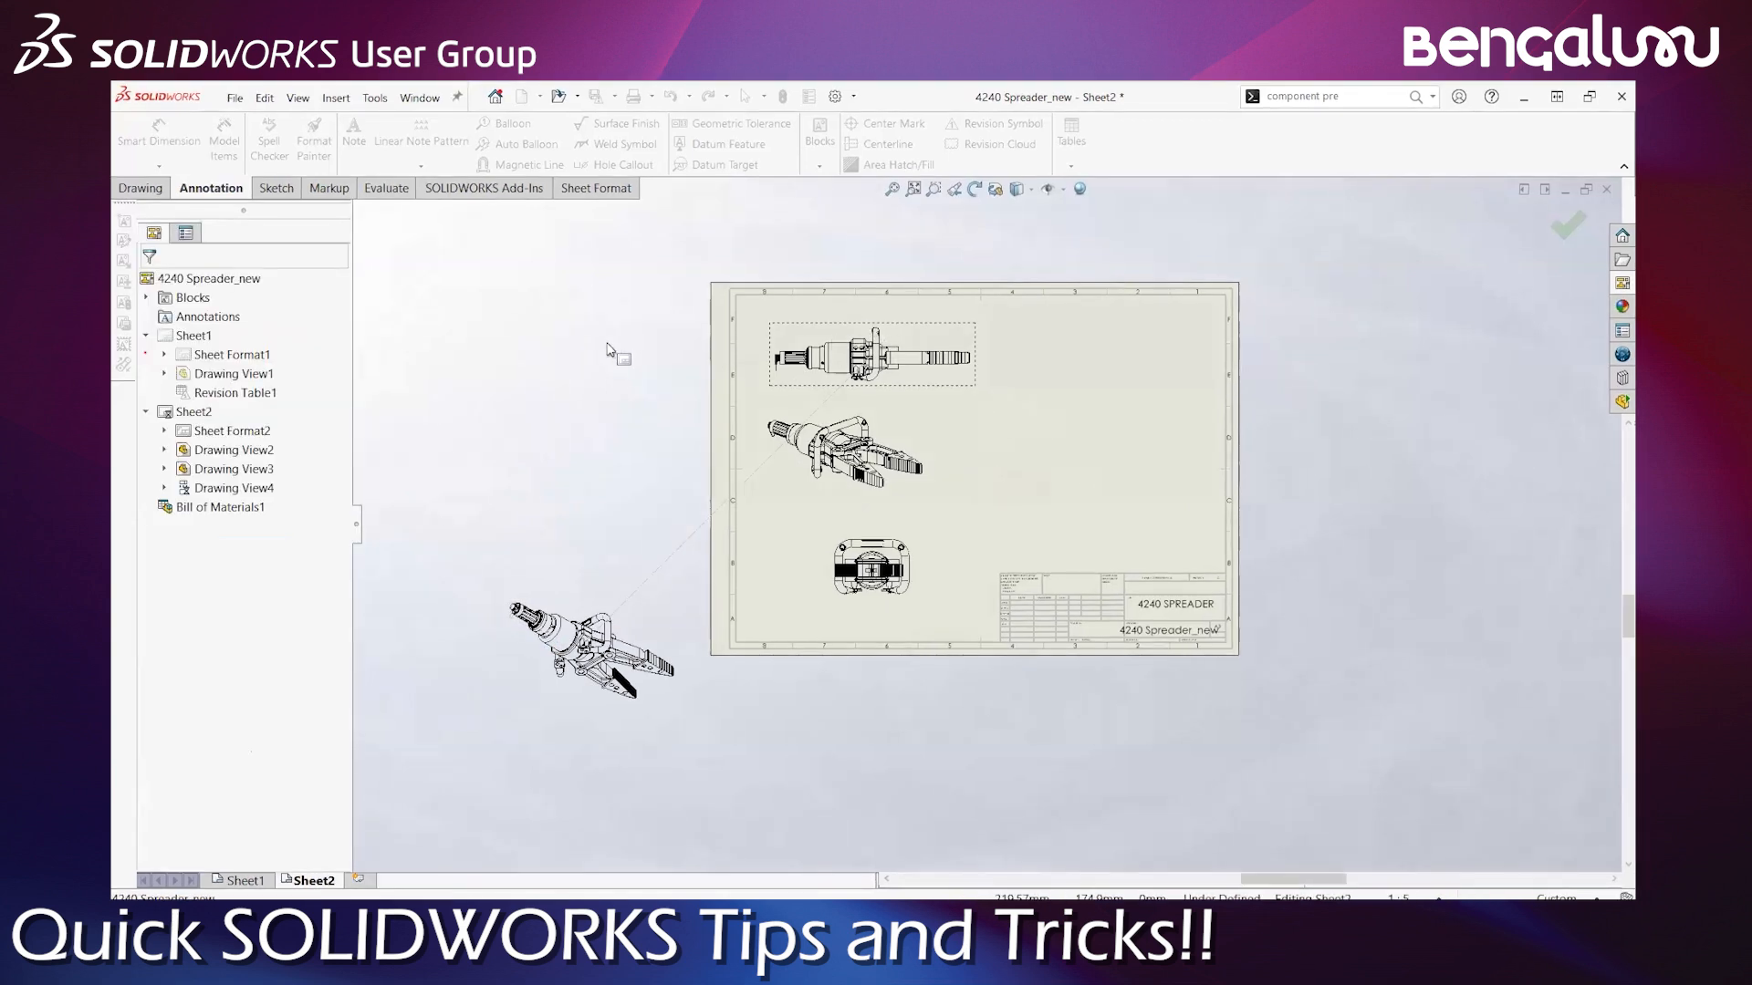
# Dimension the horizontal distance in the front view from the large cylinder's rear edge to the arm's near edge
pyautogui.scroll(-5, 802, 436)
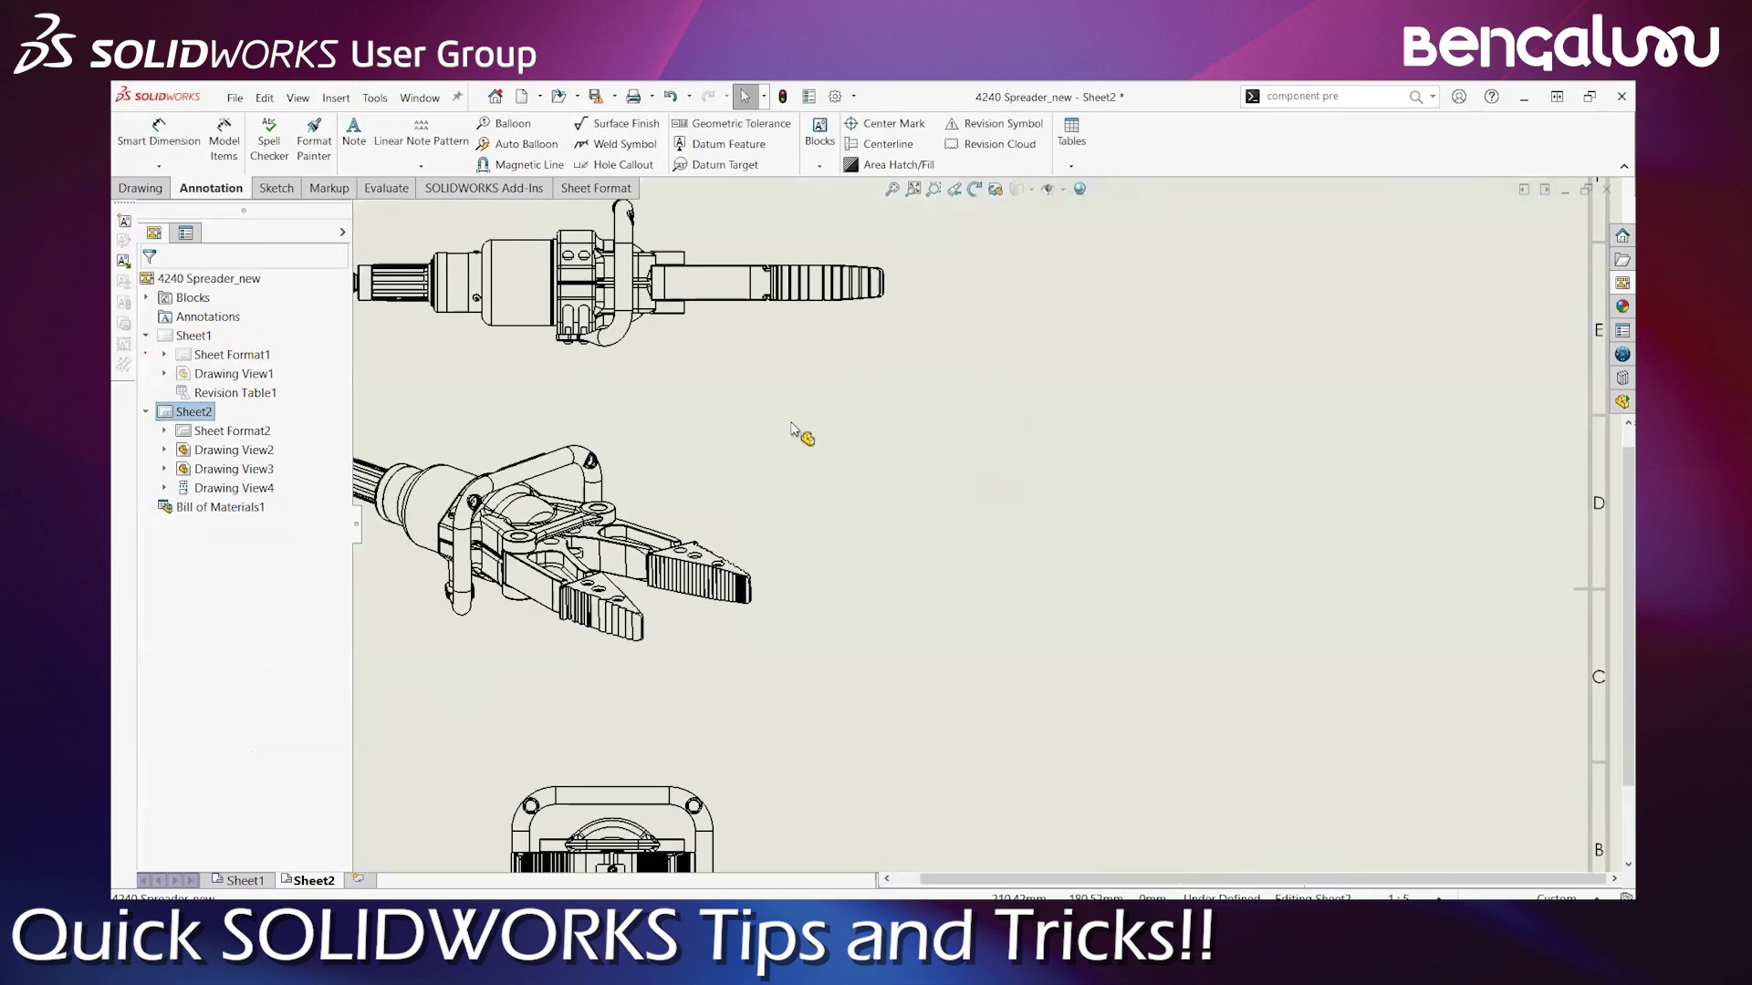
pyautogui.scroll(-3, 815, 407)
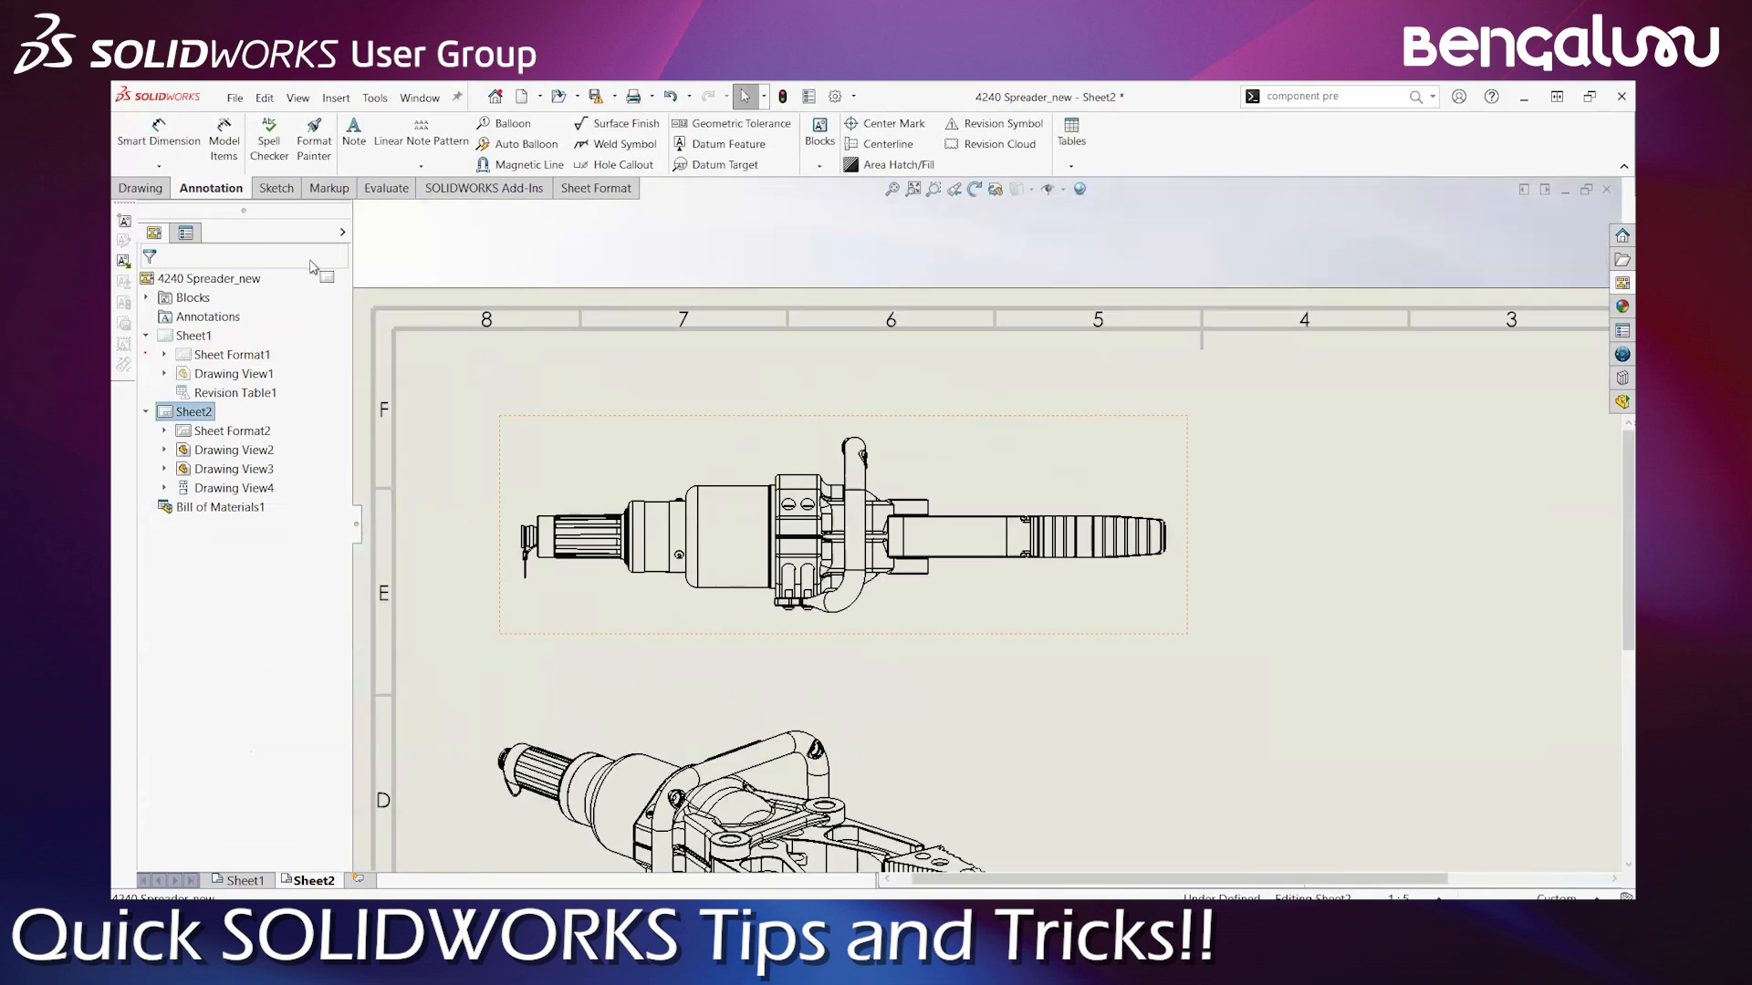
pyautogui.click(159, 166)
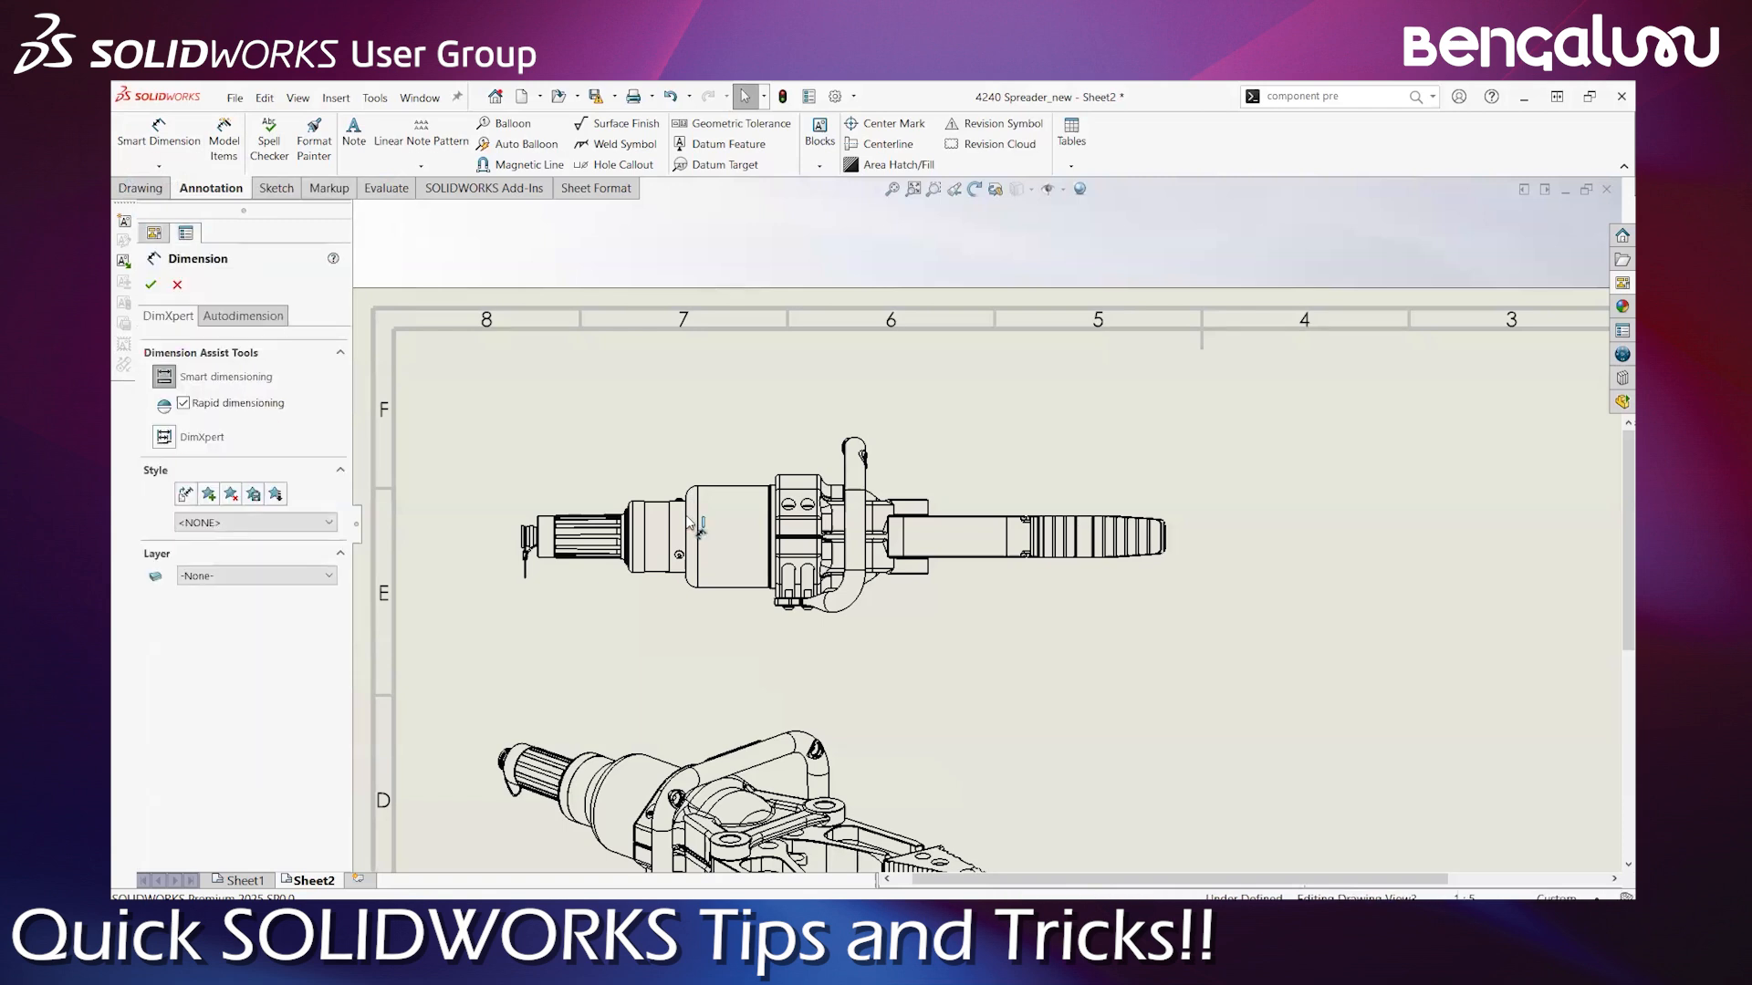
pyautogui.click(902, 538)
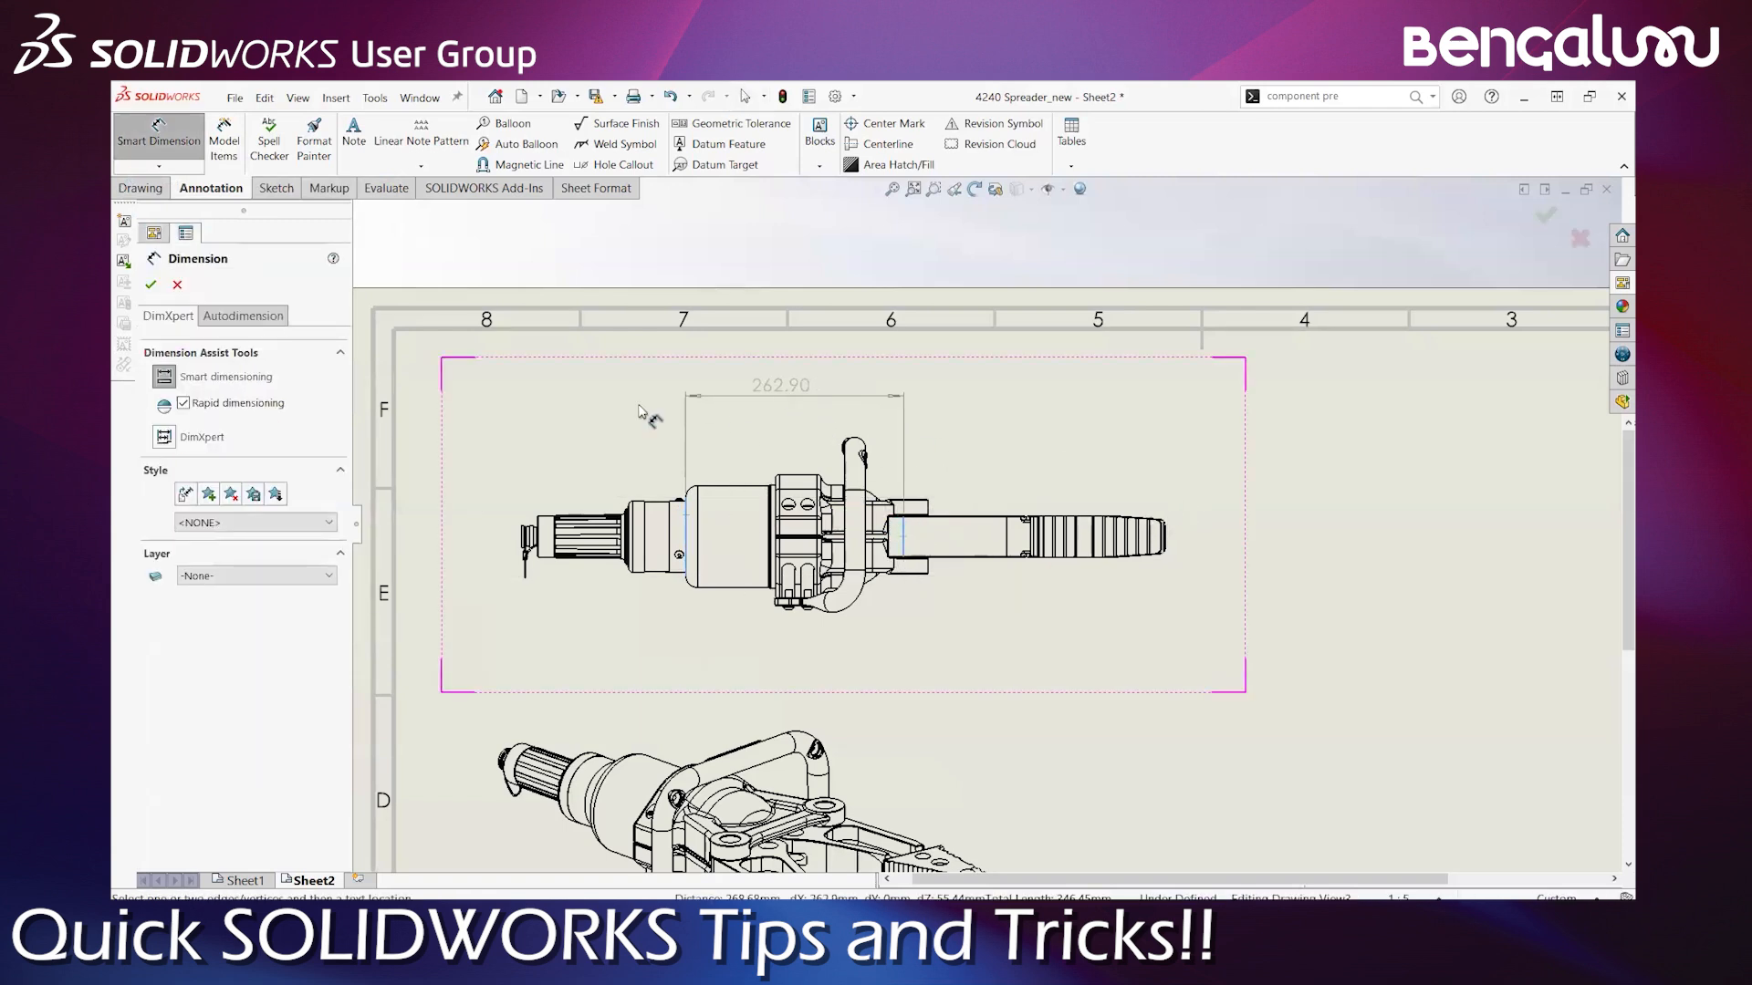
pyautogui.click(542, 397)
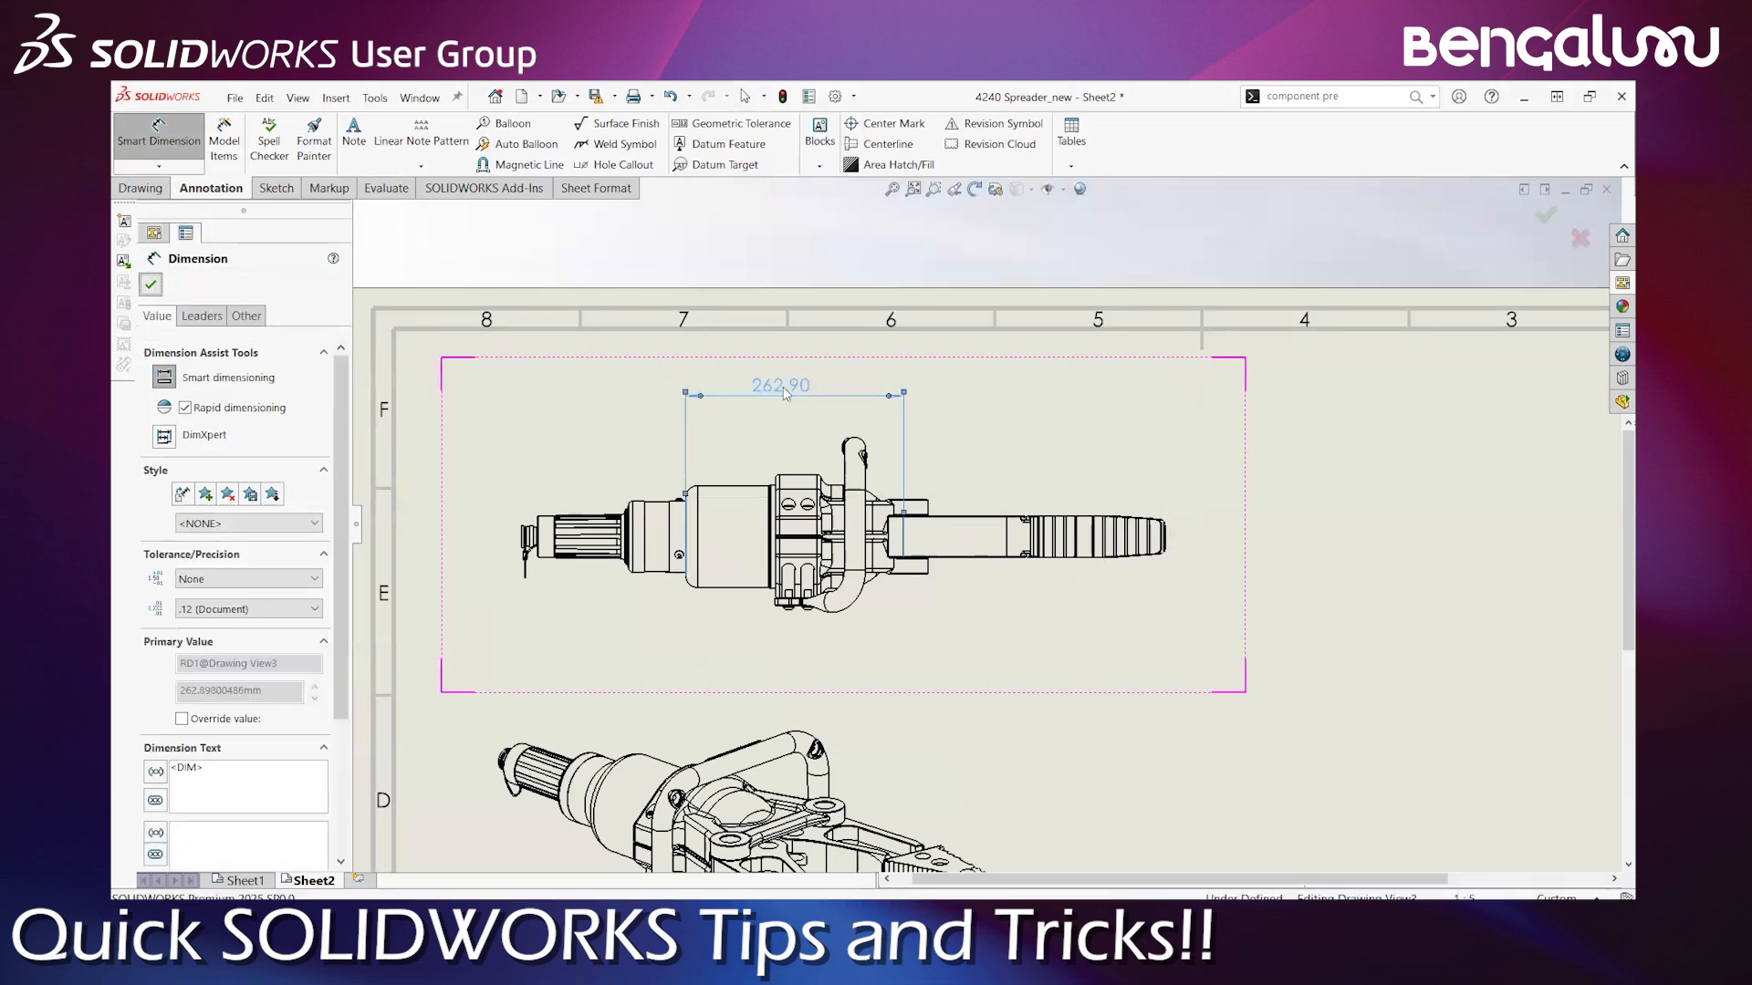
pyautogui.press('Escape')
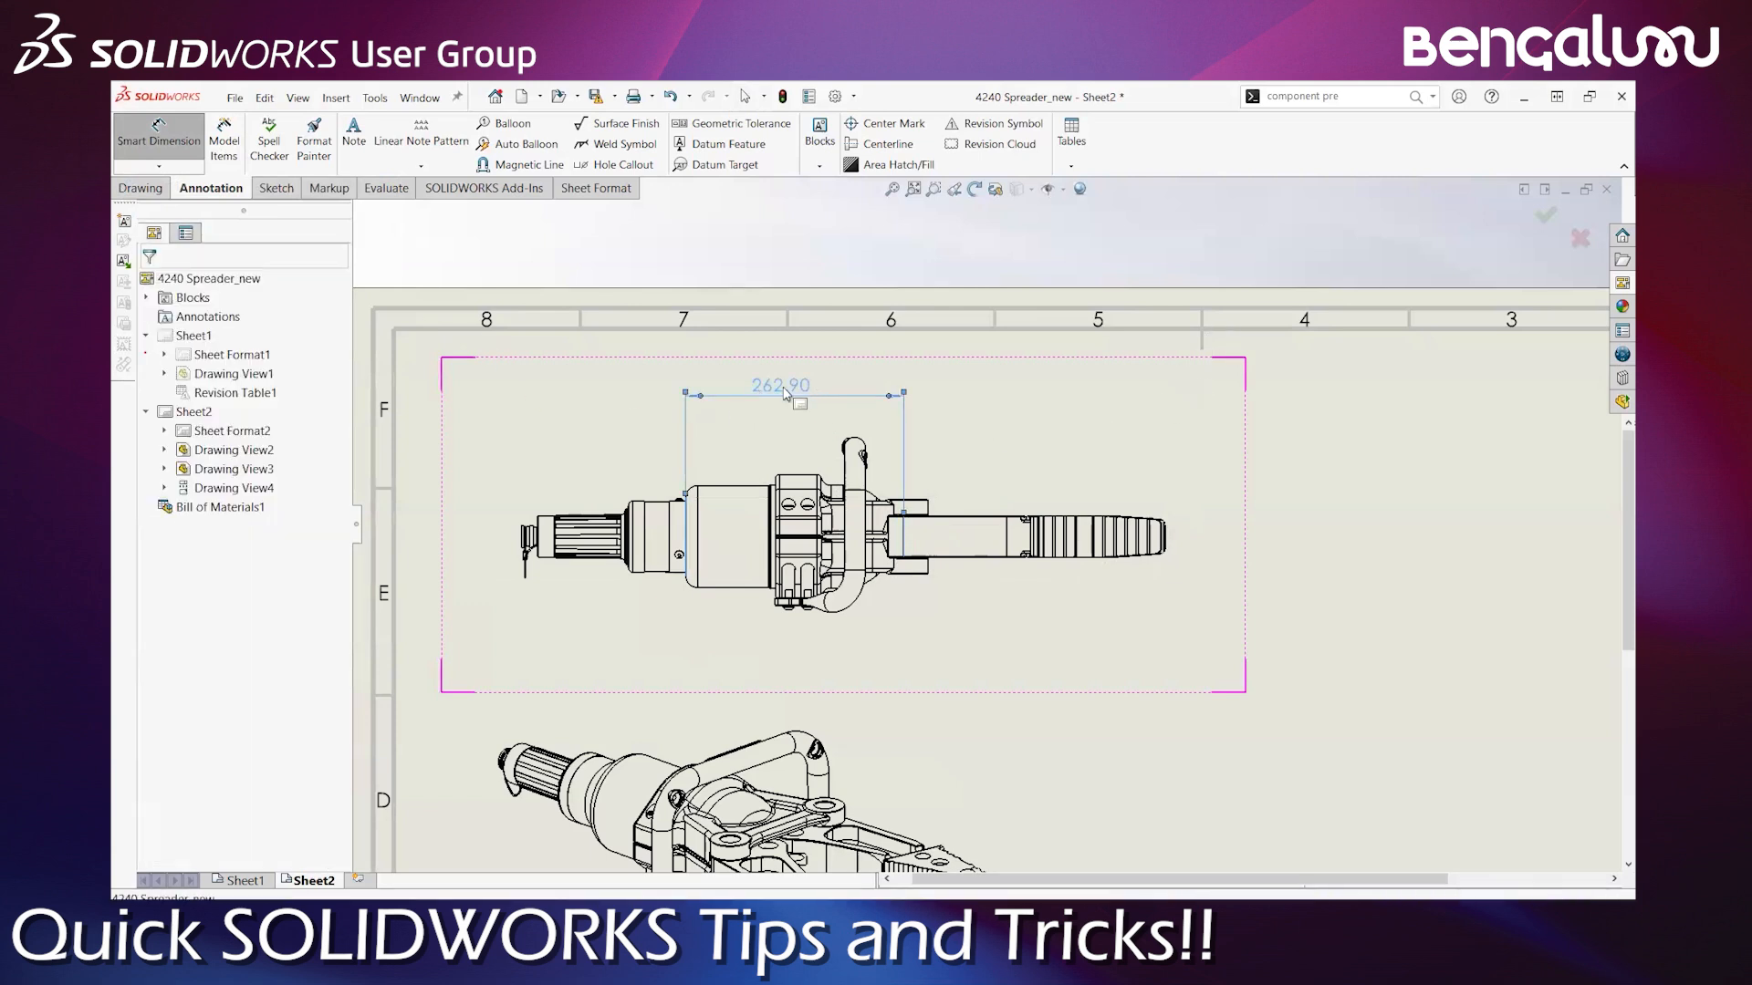
pyautogui.press('Escape')
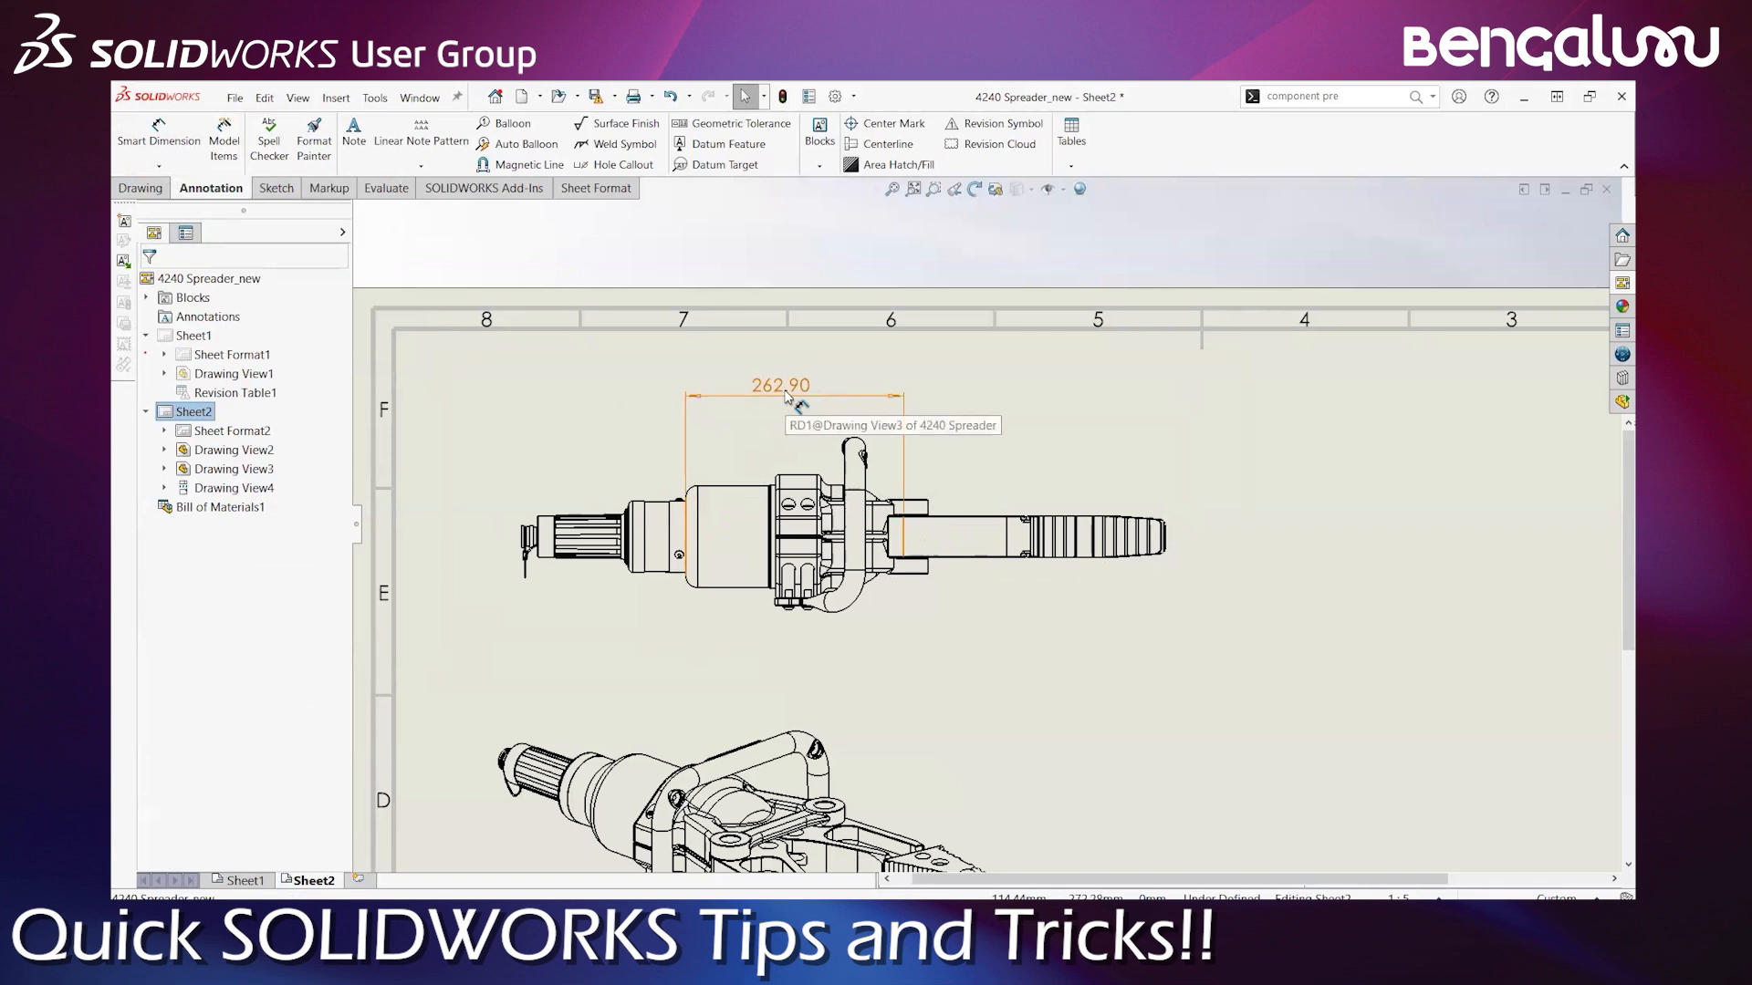
pyautogui.click(1071, 655)
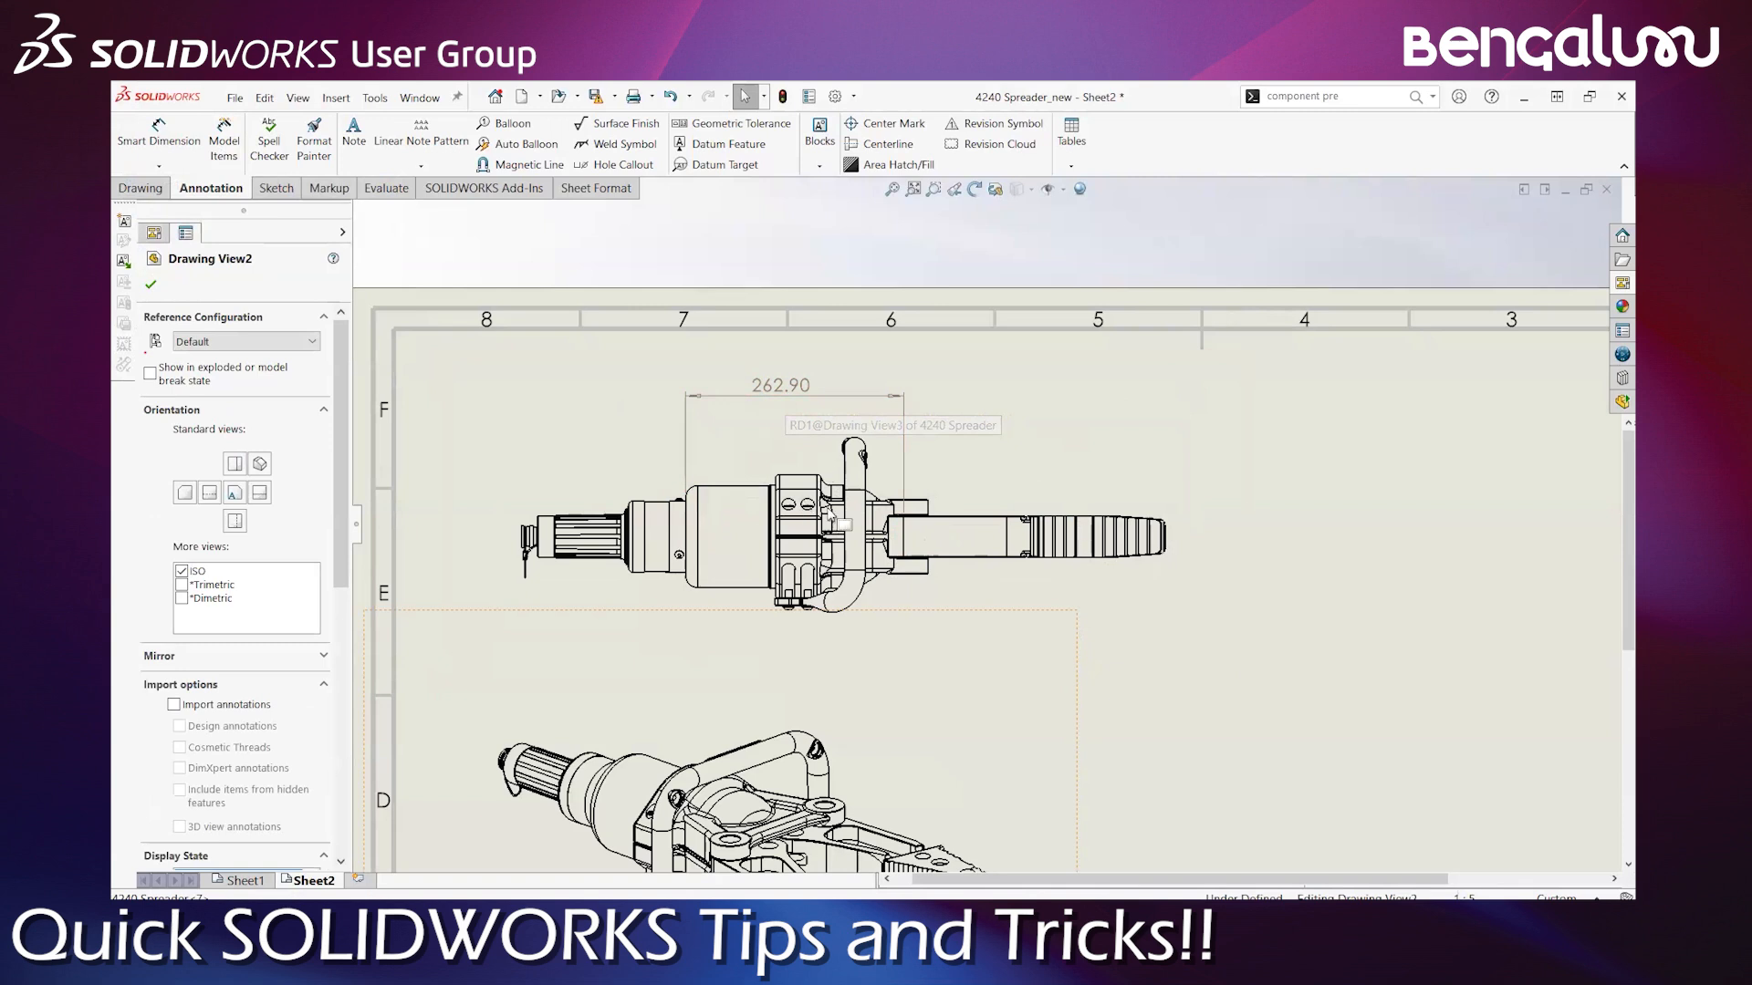
# Reattach the front view's horizontal dimension from the narrower rear collar's edge to the arm's far edge near the tip
pyautogui.click(786, 391)
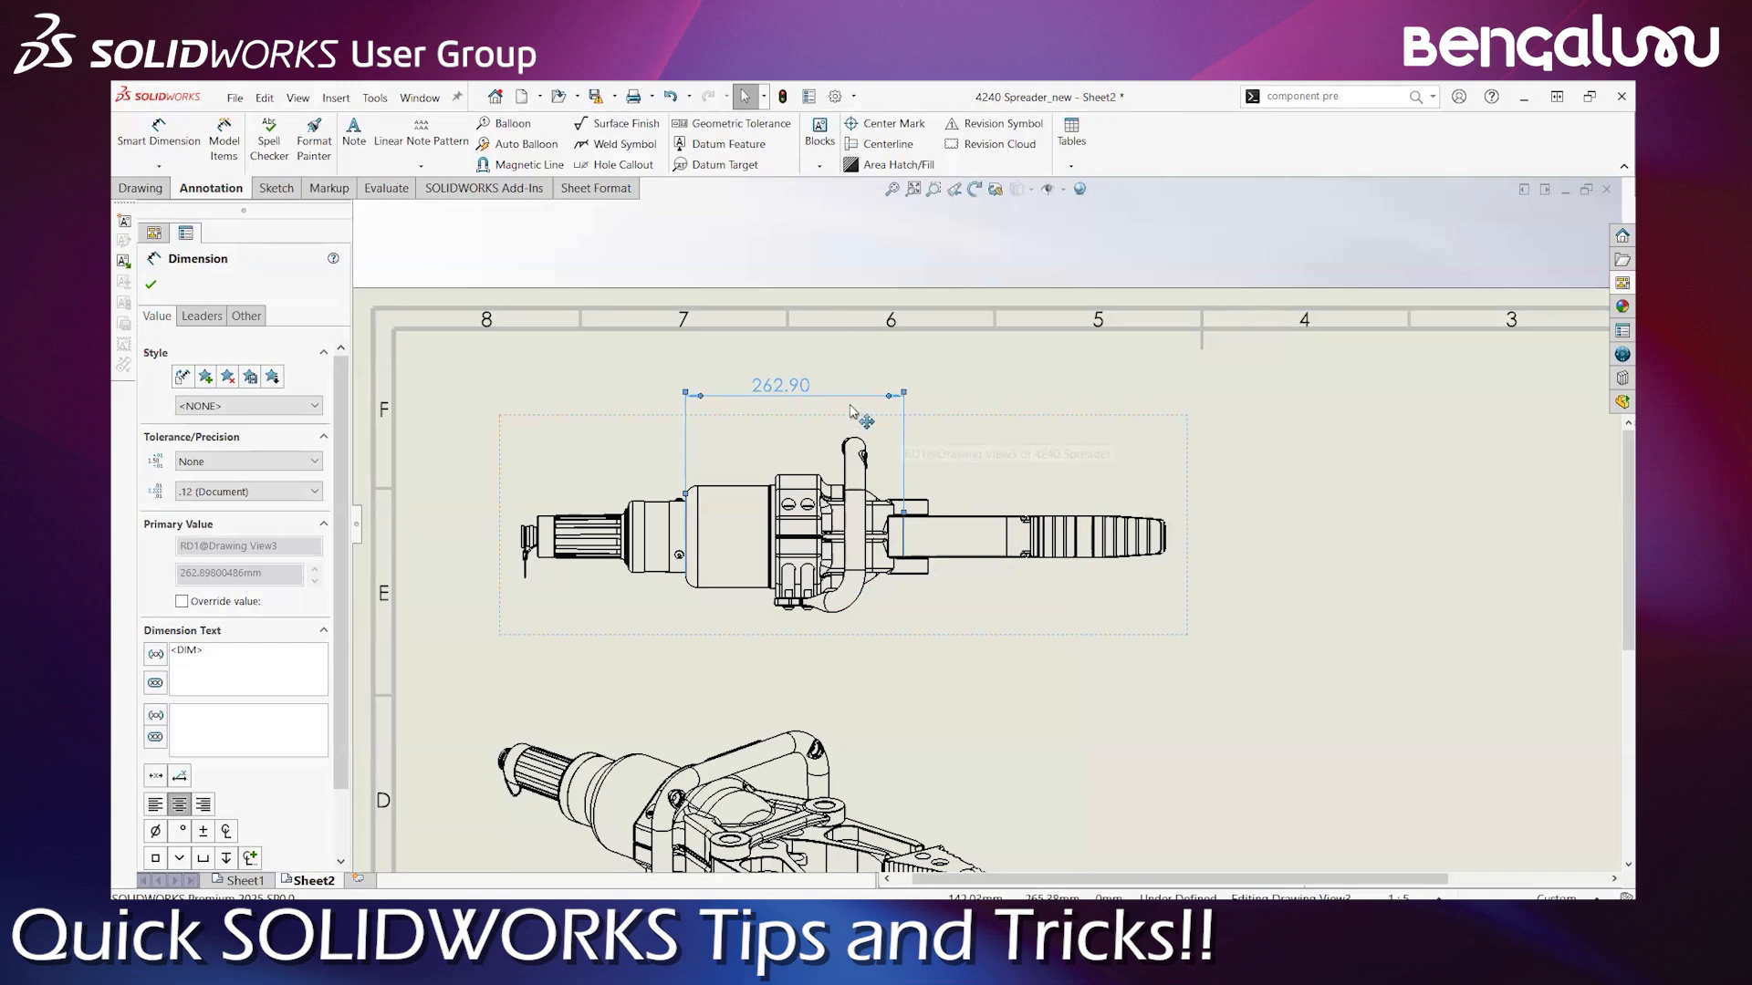
pyautogui.rightClick(792, 392)
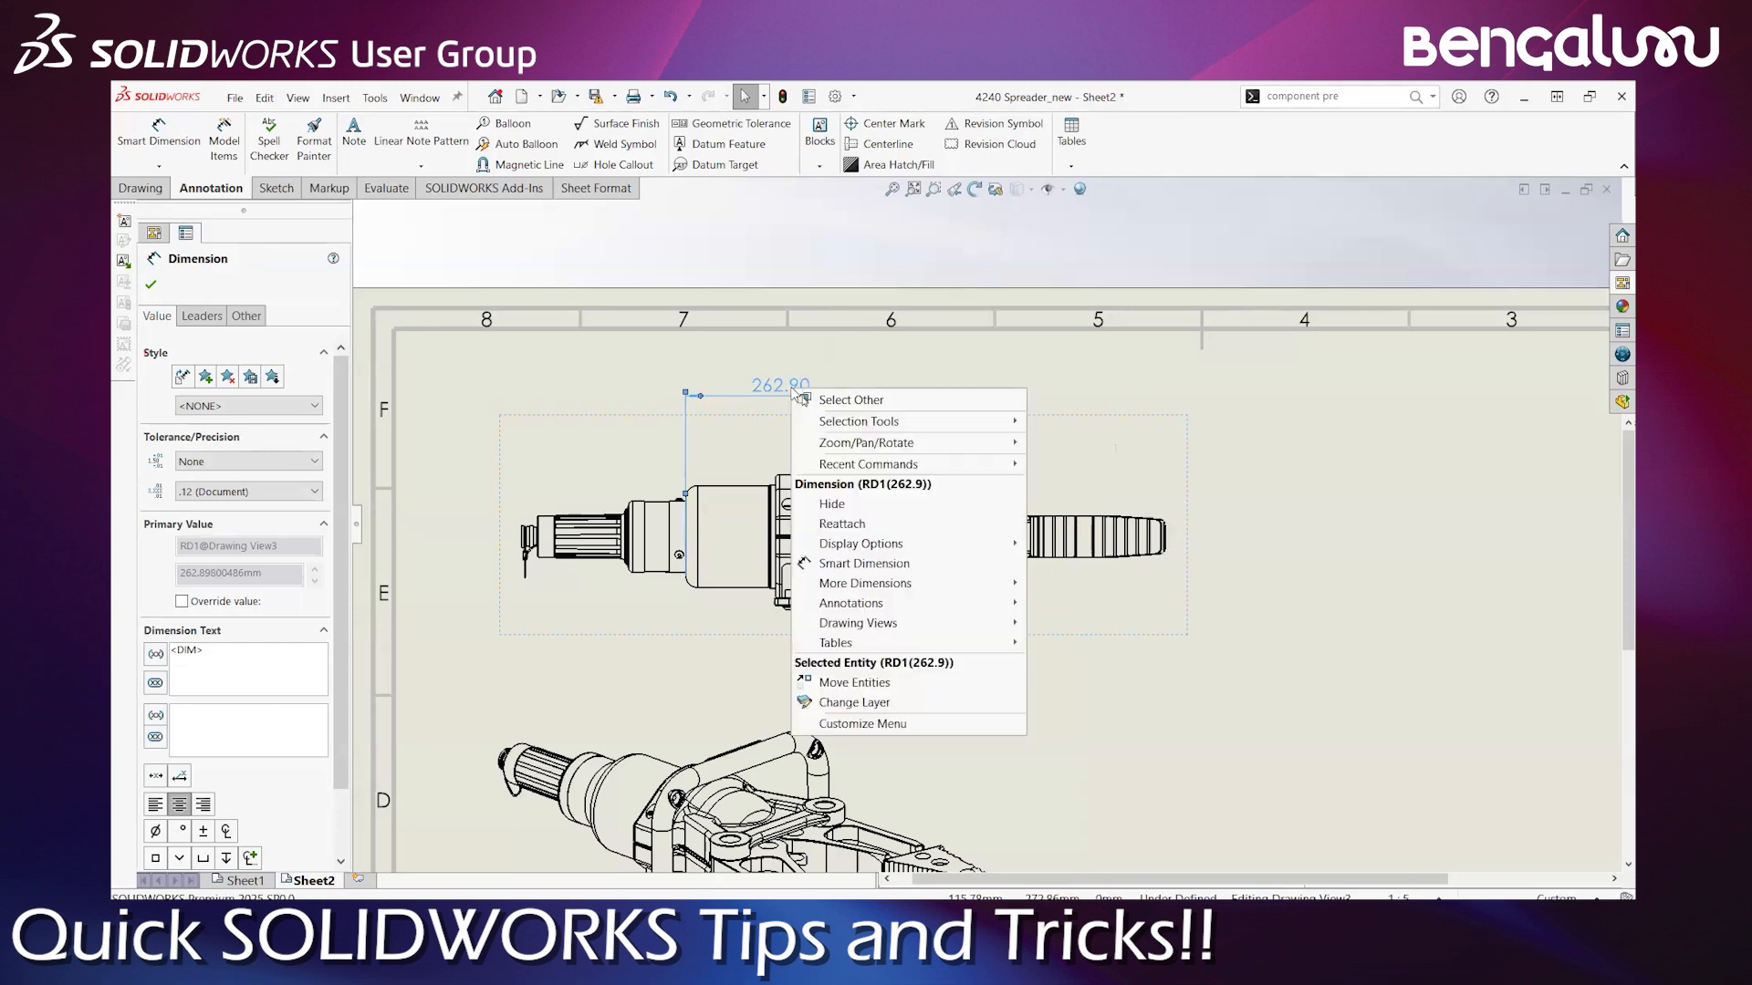
pyautogui.click(841, 524)
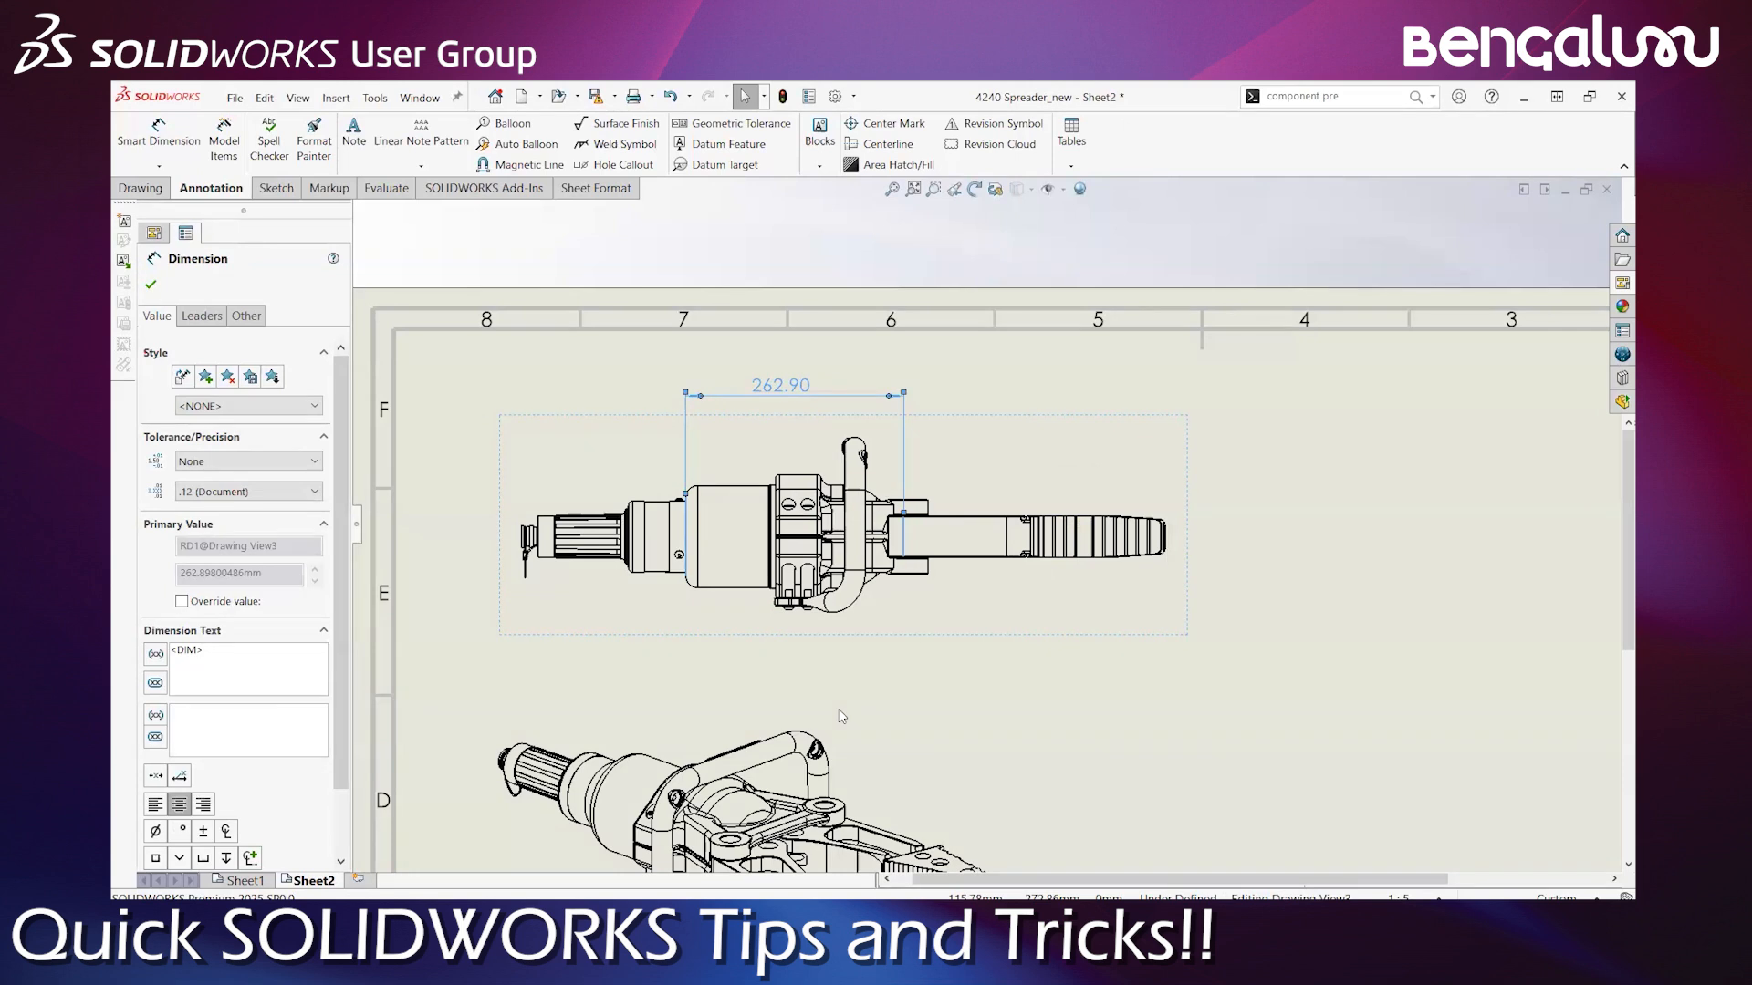
pyautogui.scroll(3, 792, 662)
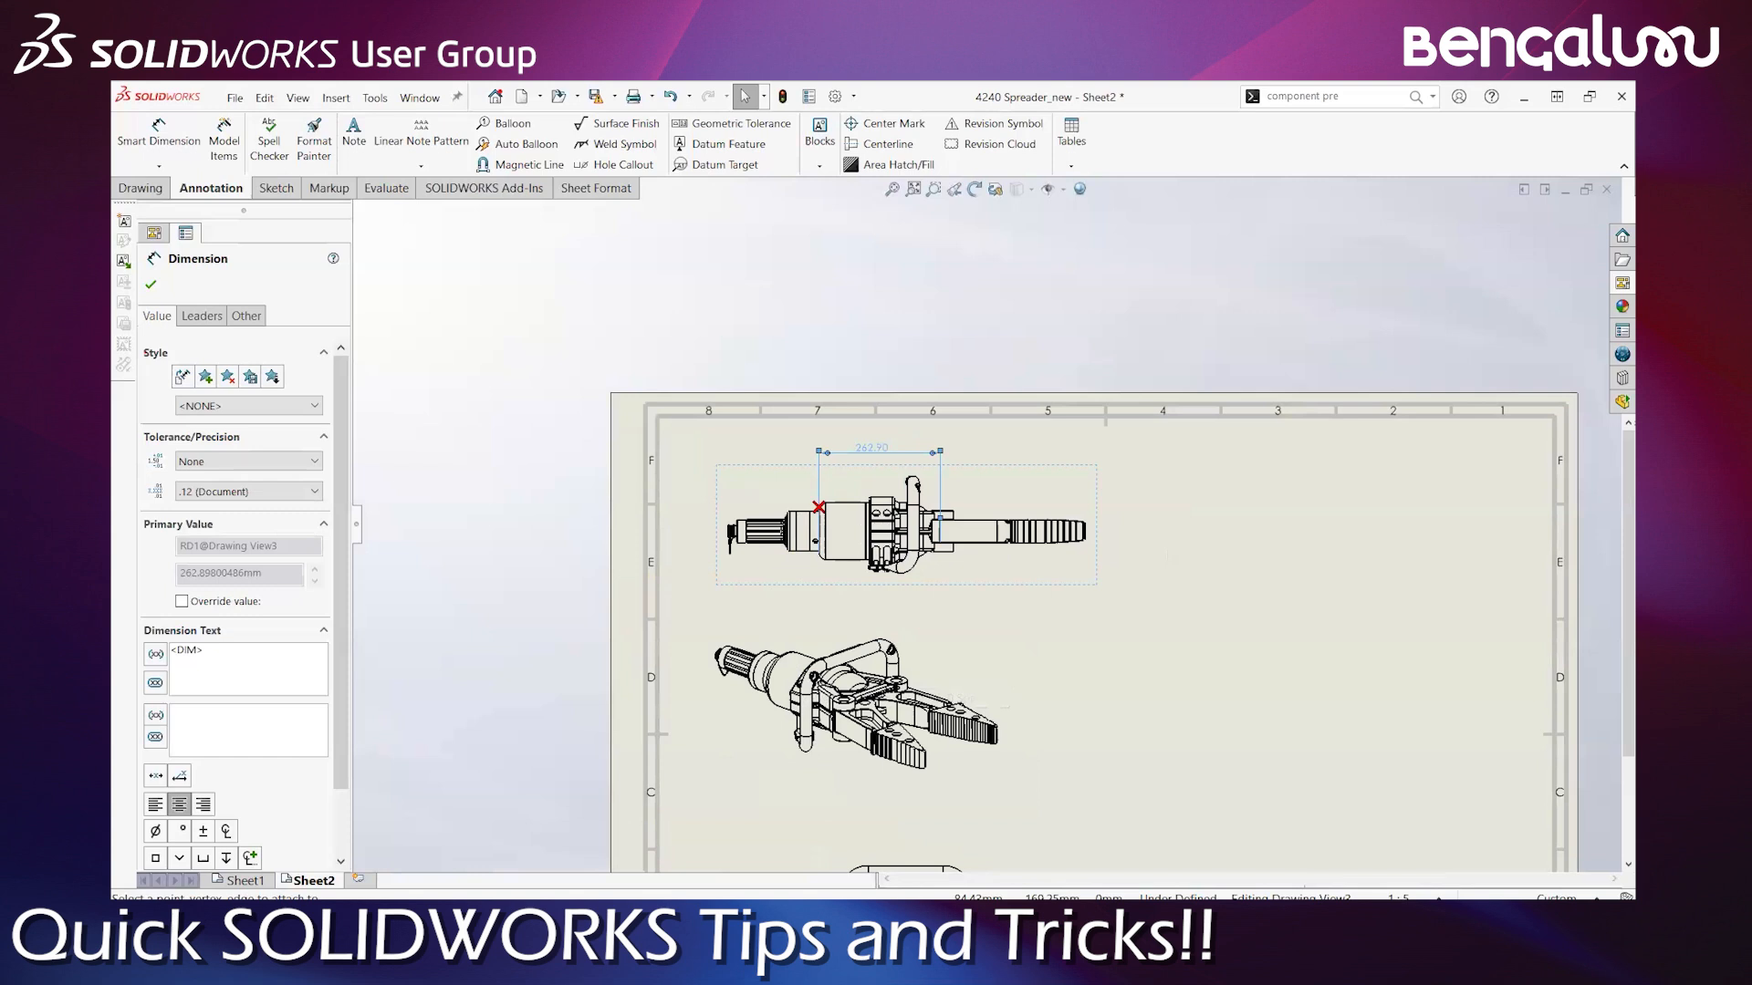
pyautogui.scroll(-10, 812, 534)
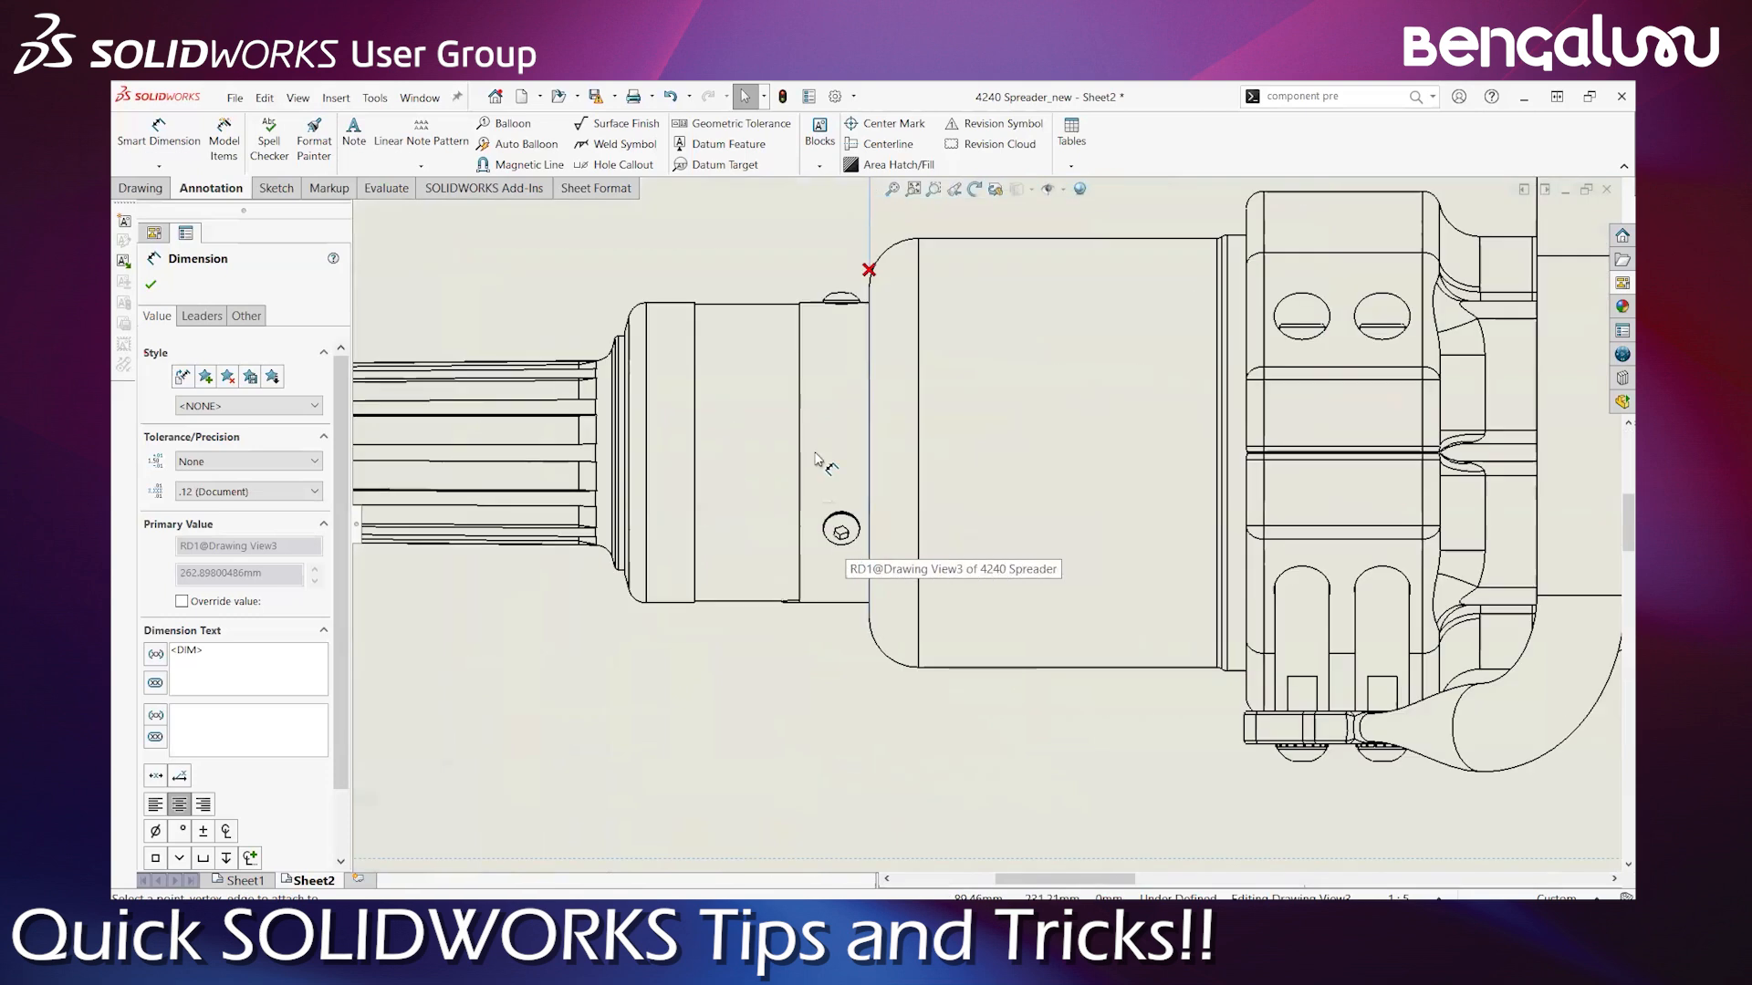
pyautogui.click(697, 421)
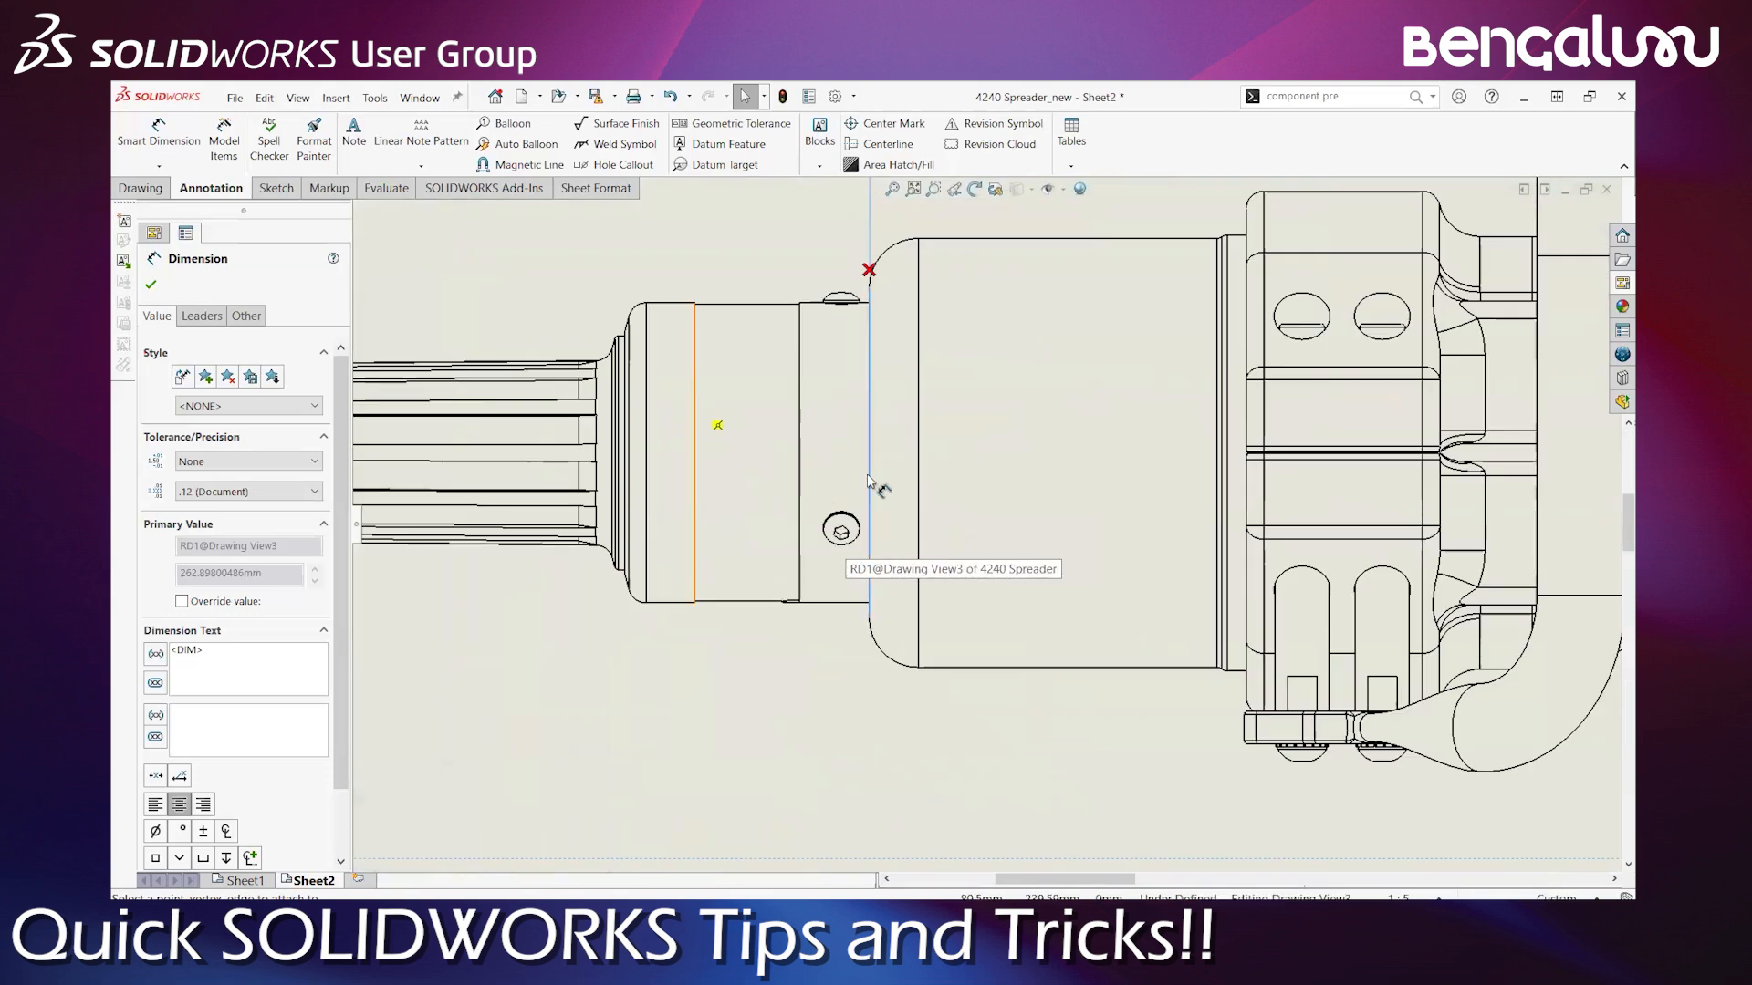
pyautogui.scroll(8, 867, 481)
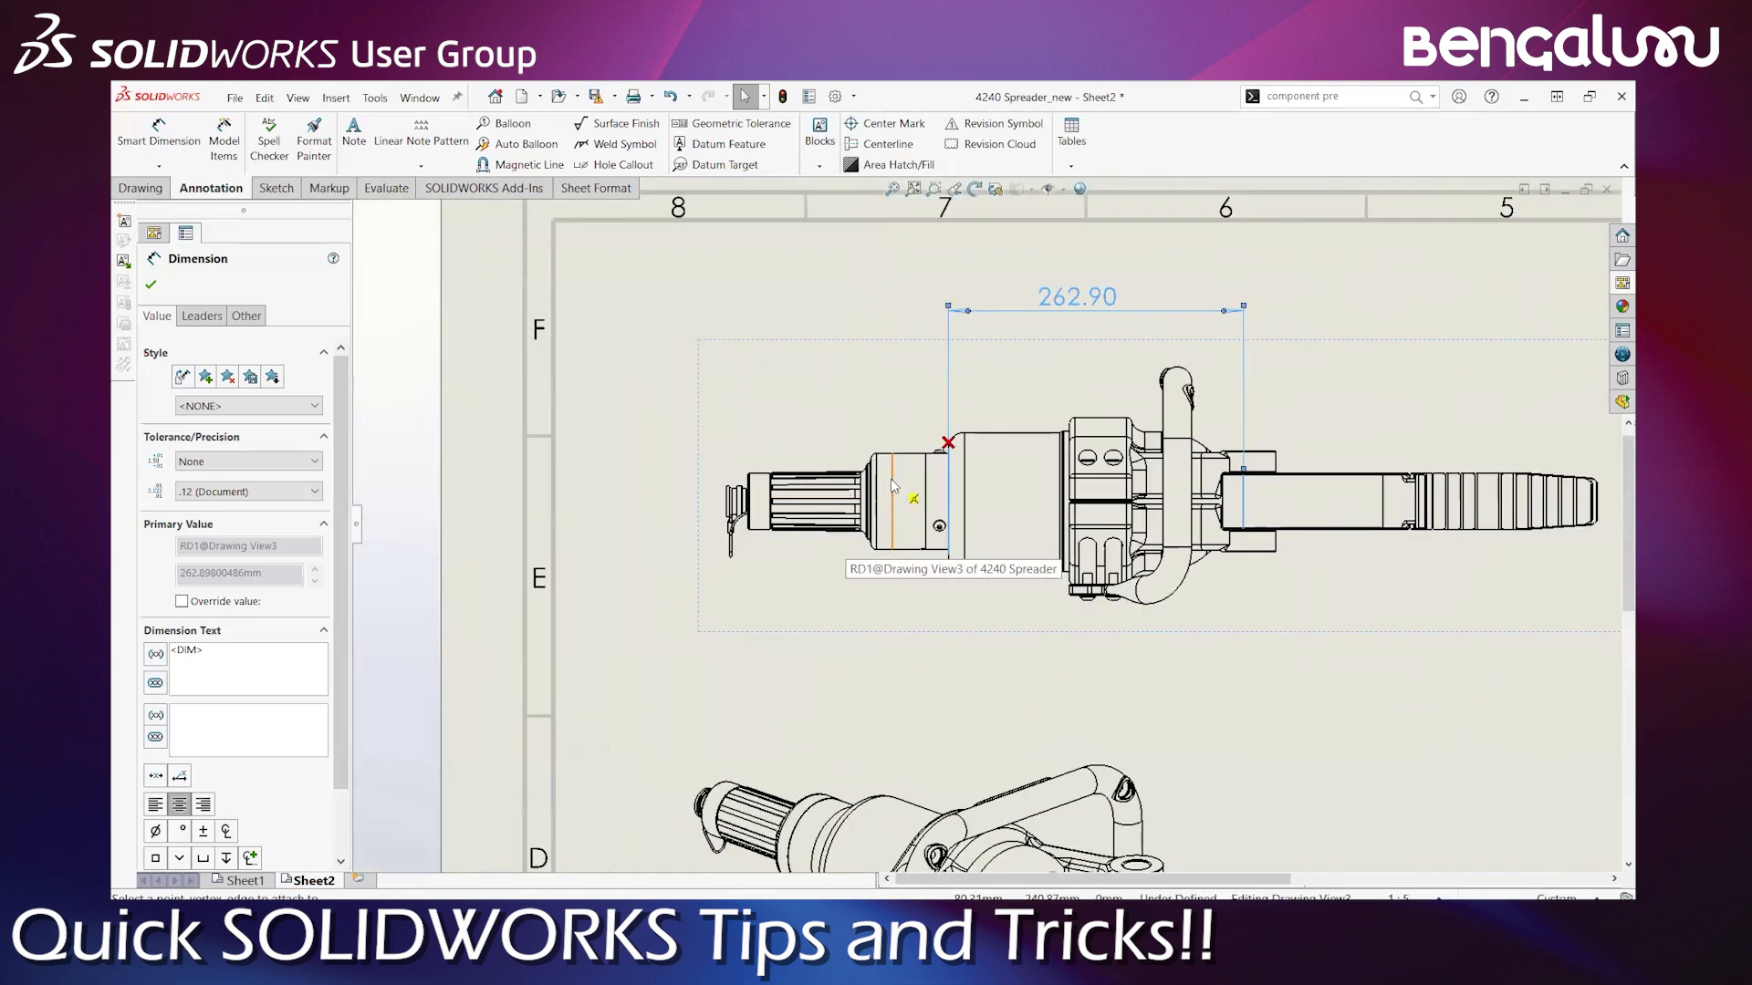
pyautogui.click(894, 487)
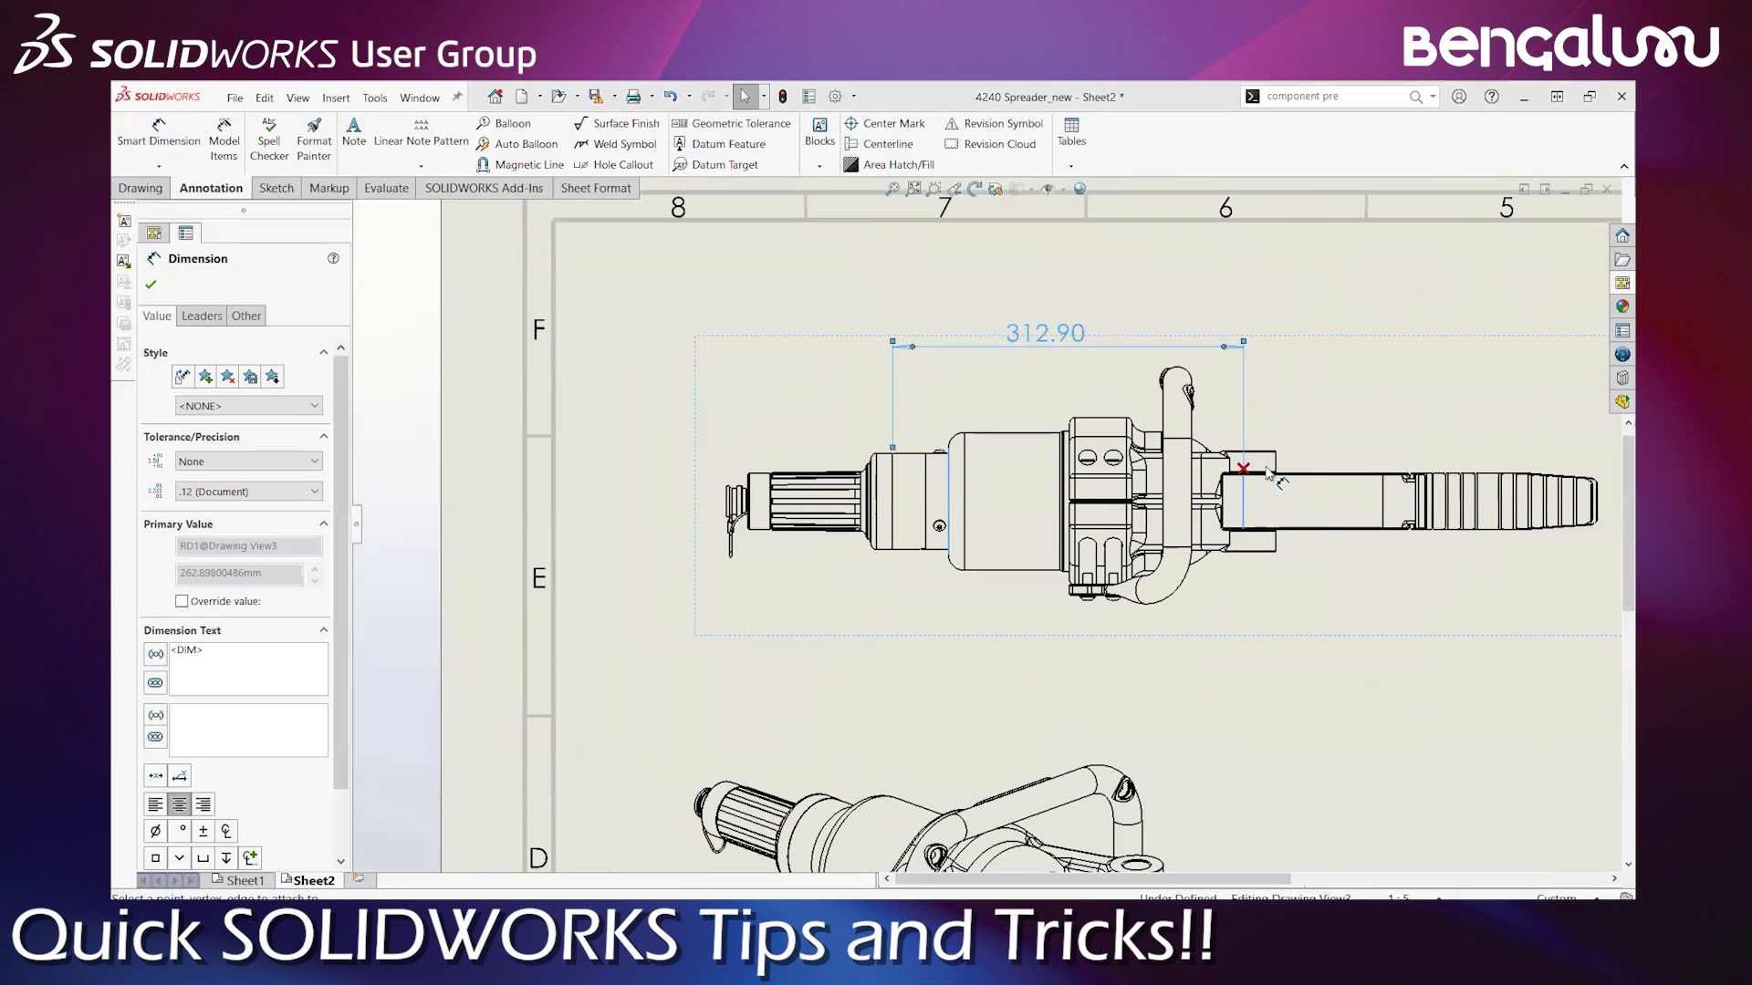
pyautogui.click(1382, 507)
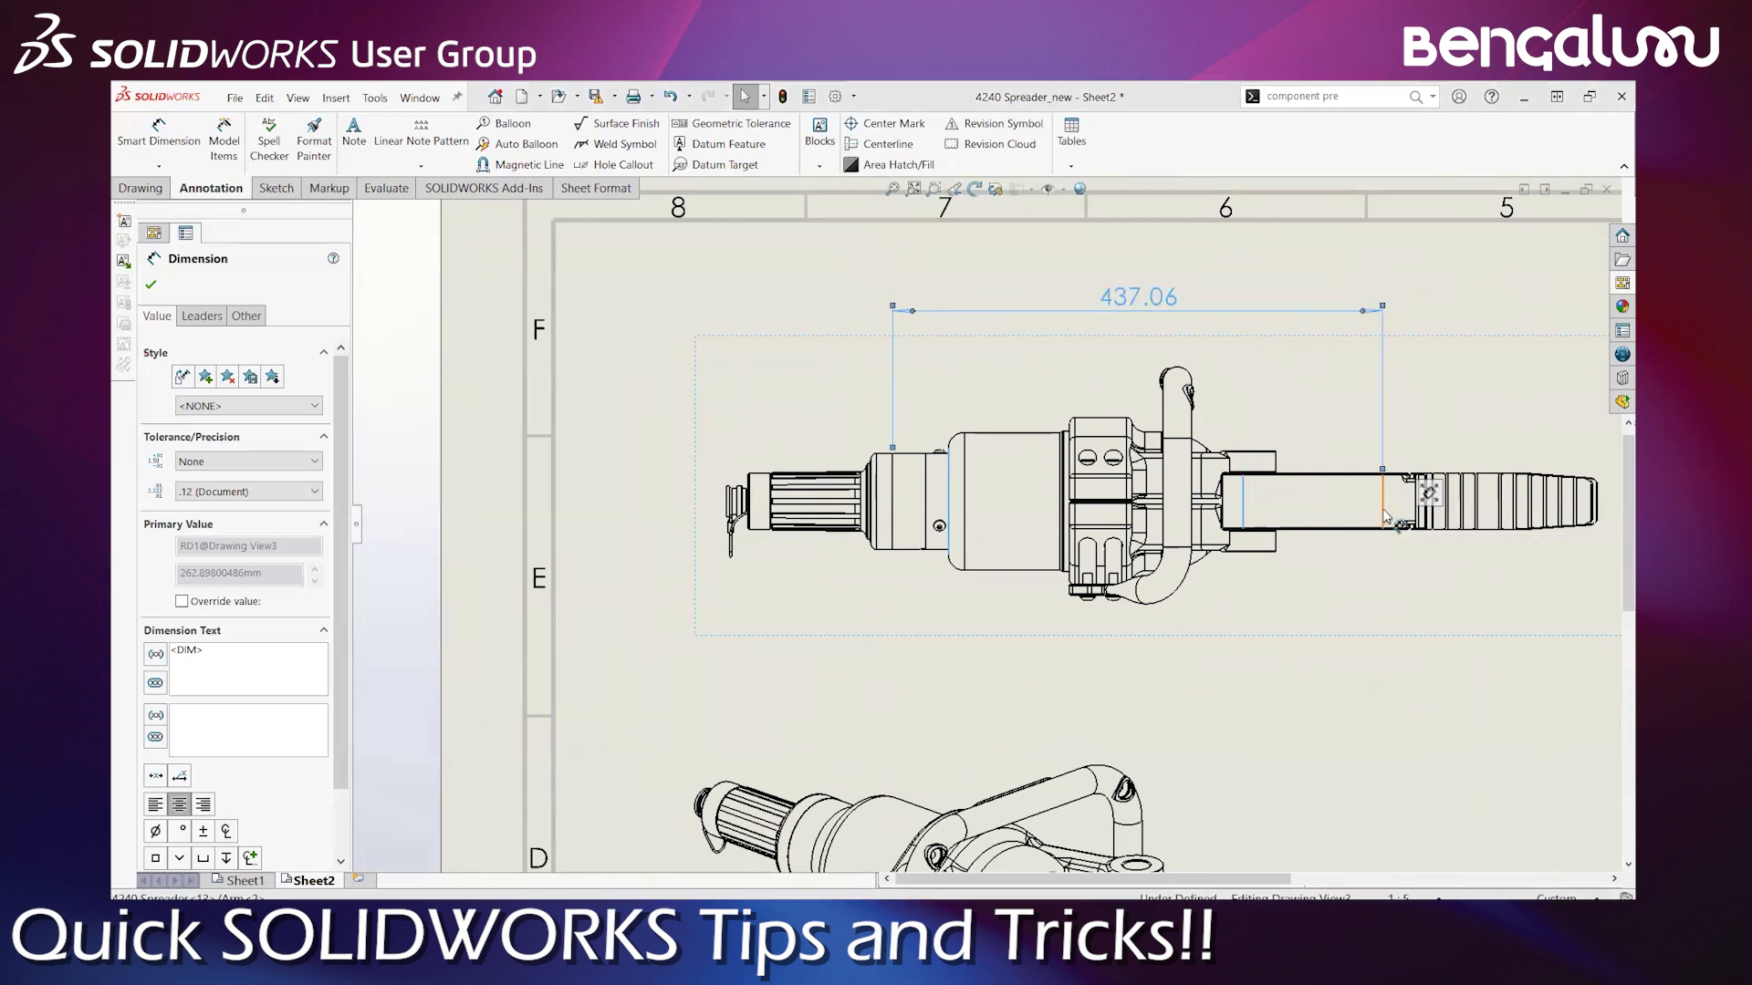
pyautogui.click(1368, 694)
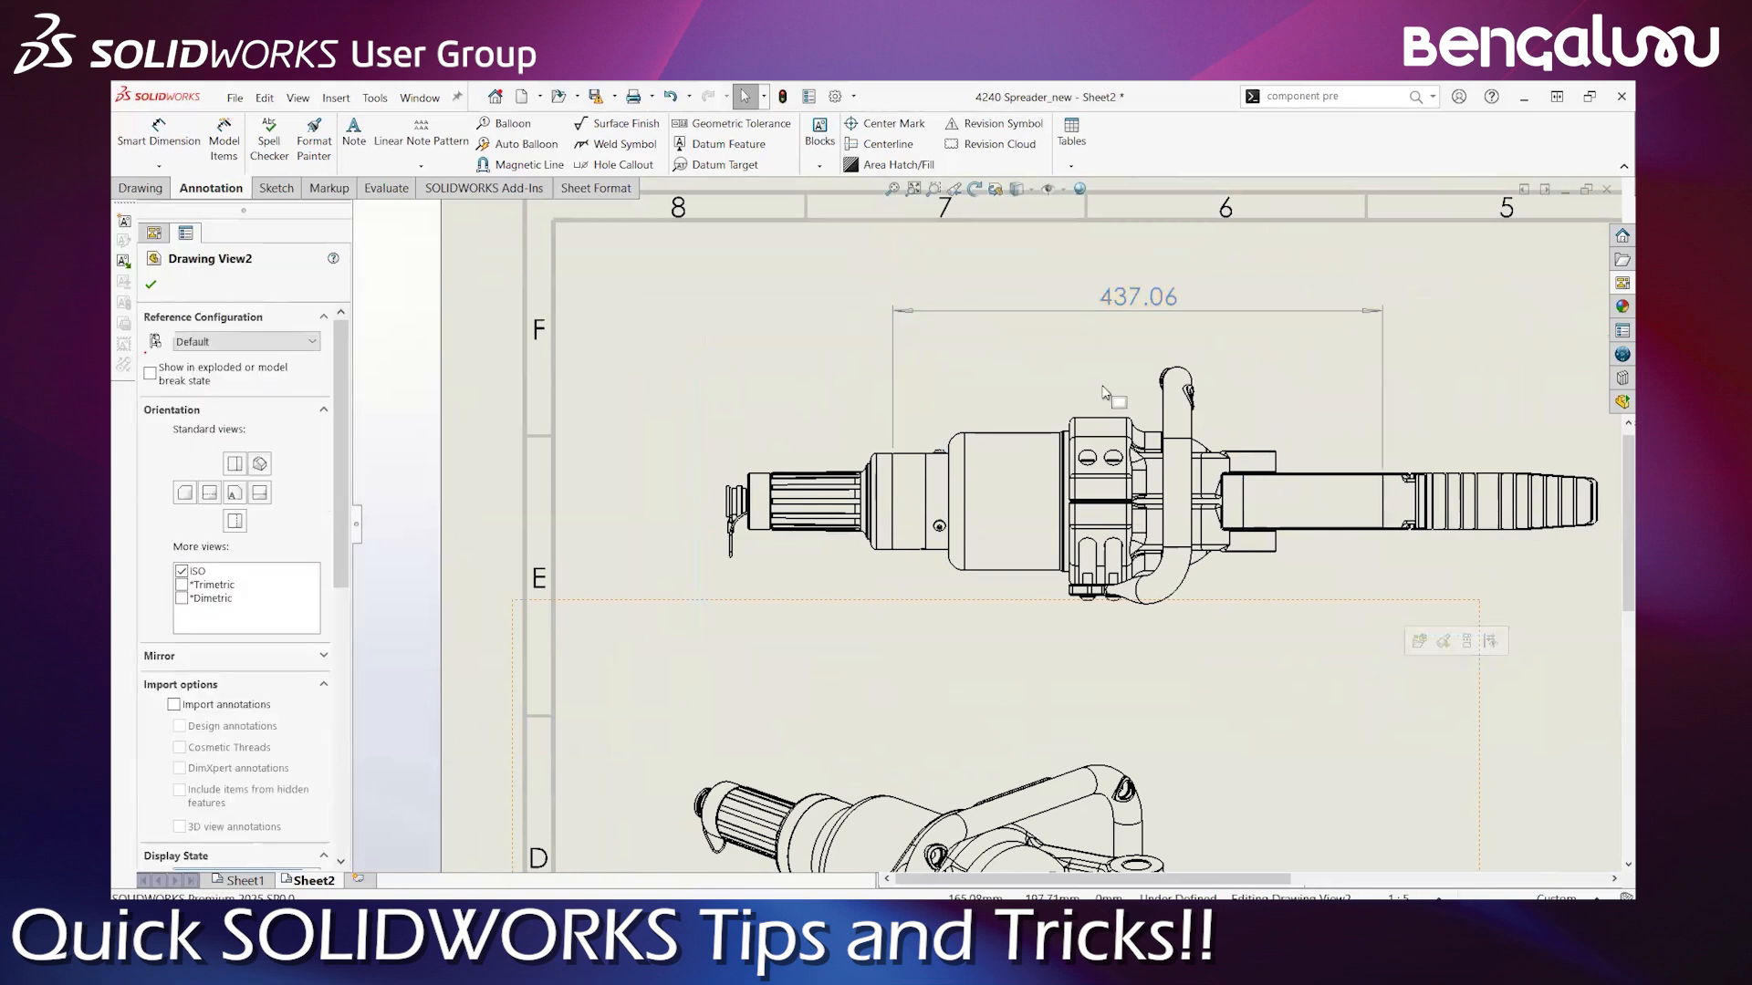
# Reattach the horizontal dimension's collar end to the large cylinder's rear edge, keeping its other end at the arm's far edge
pyautogui.click(1140, 306)
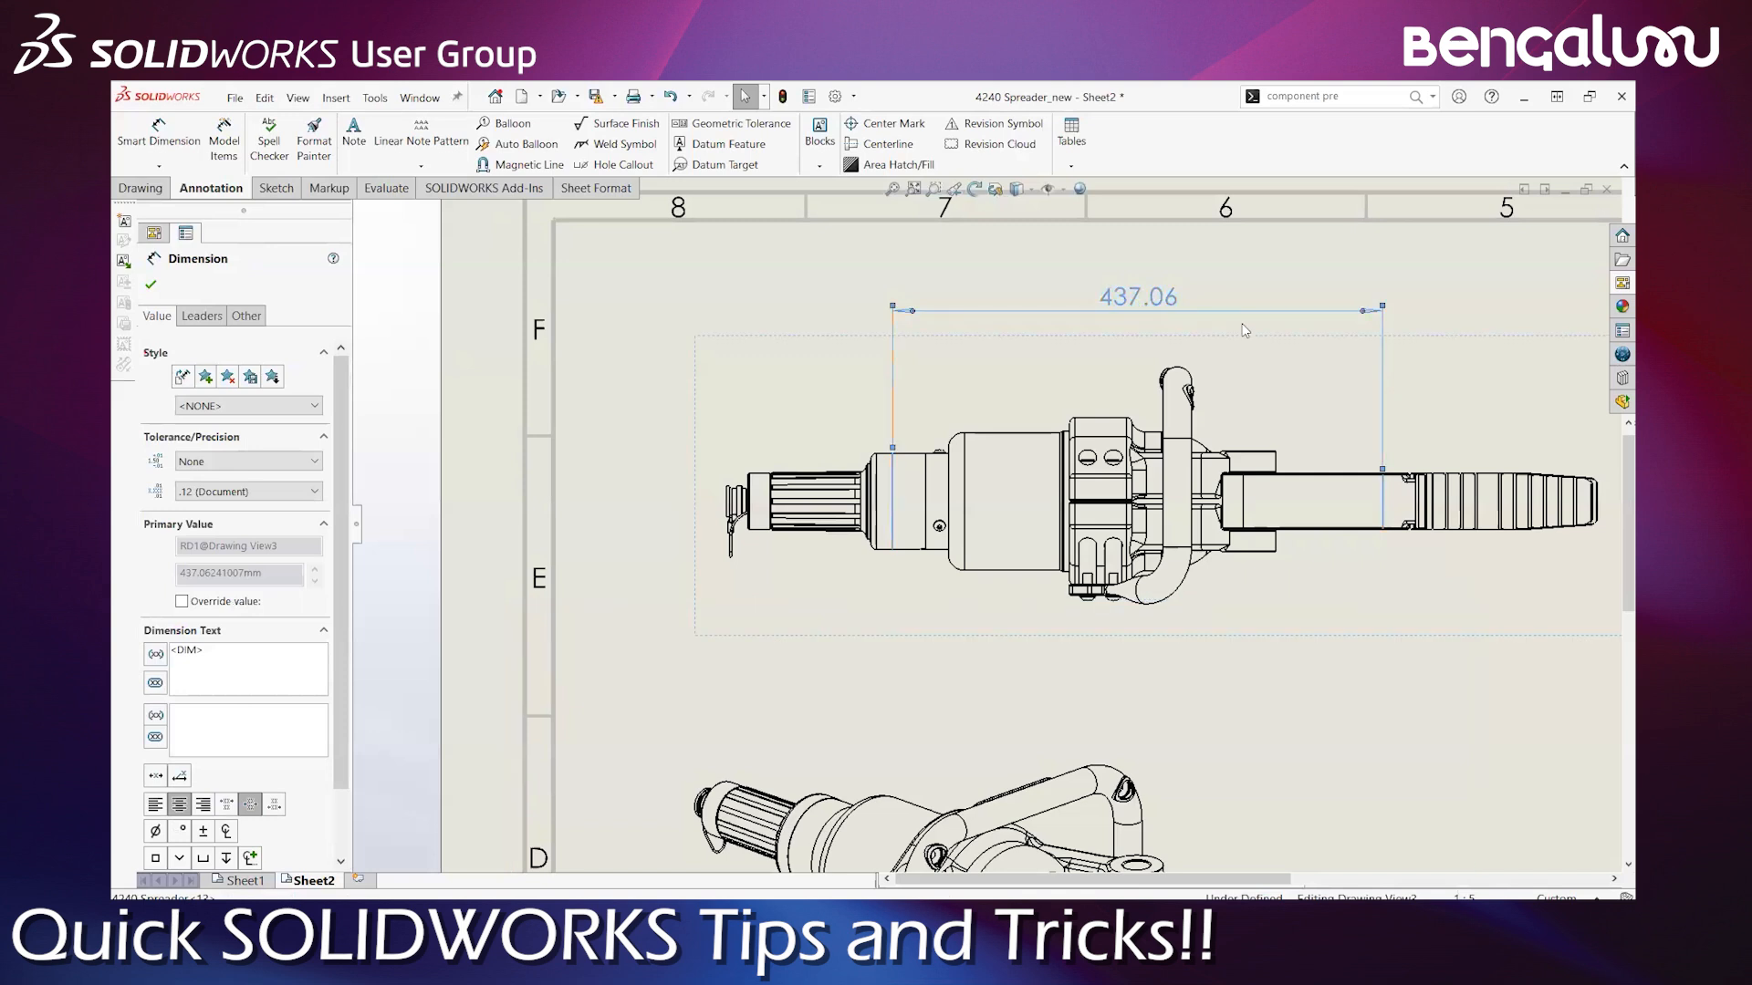
pyautogui.rightClick(1141, 305)
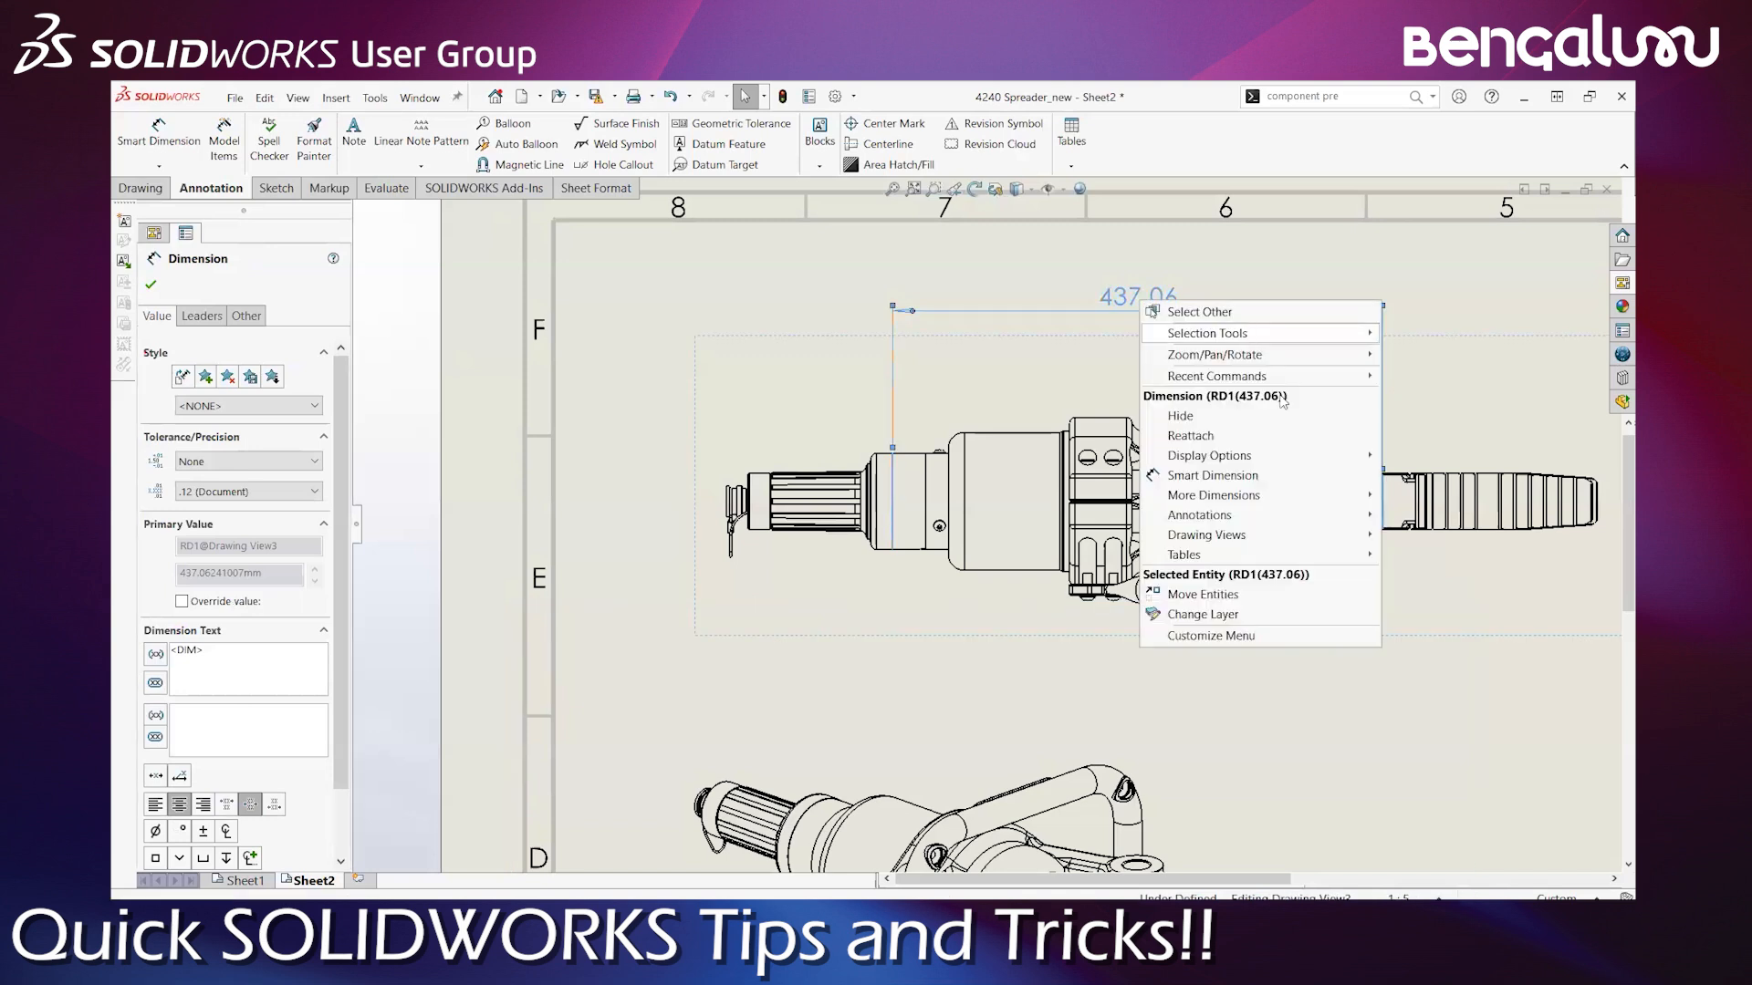
pyautogui.click(1190, 436)
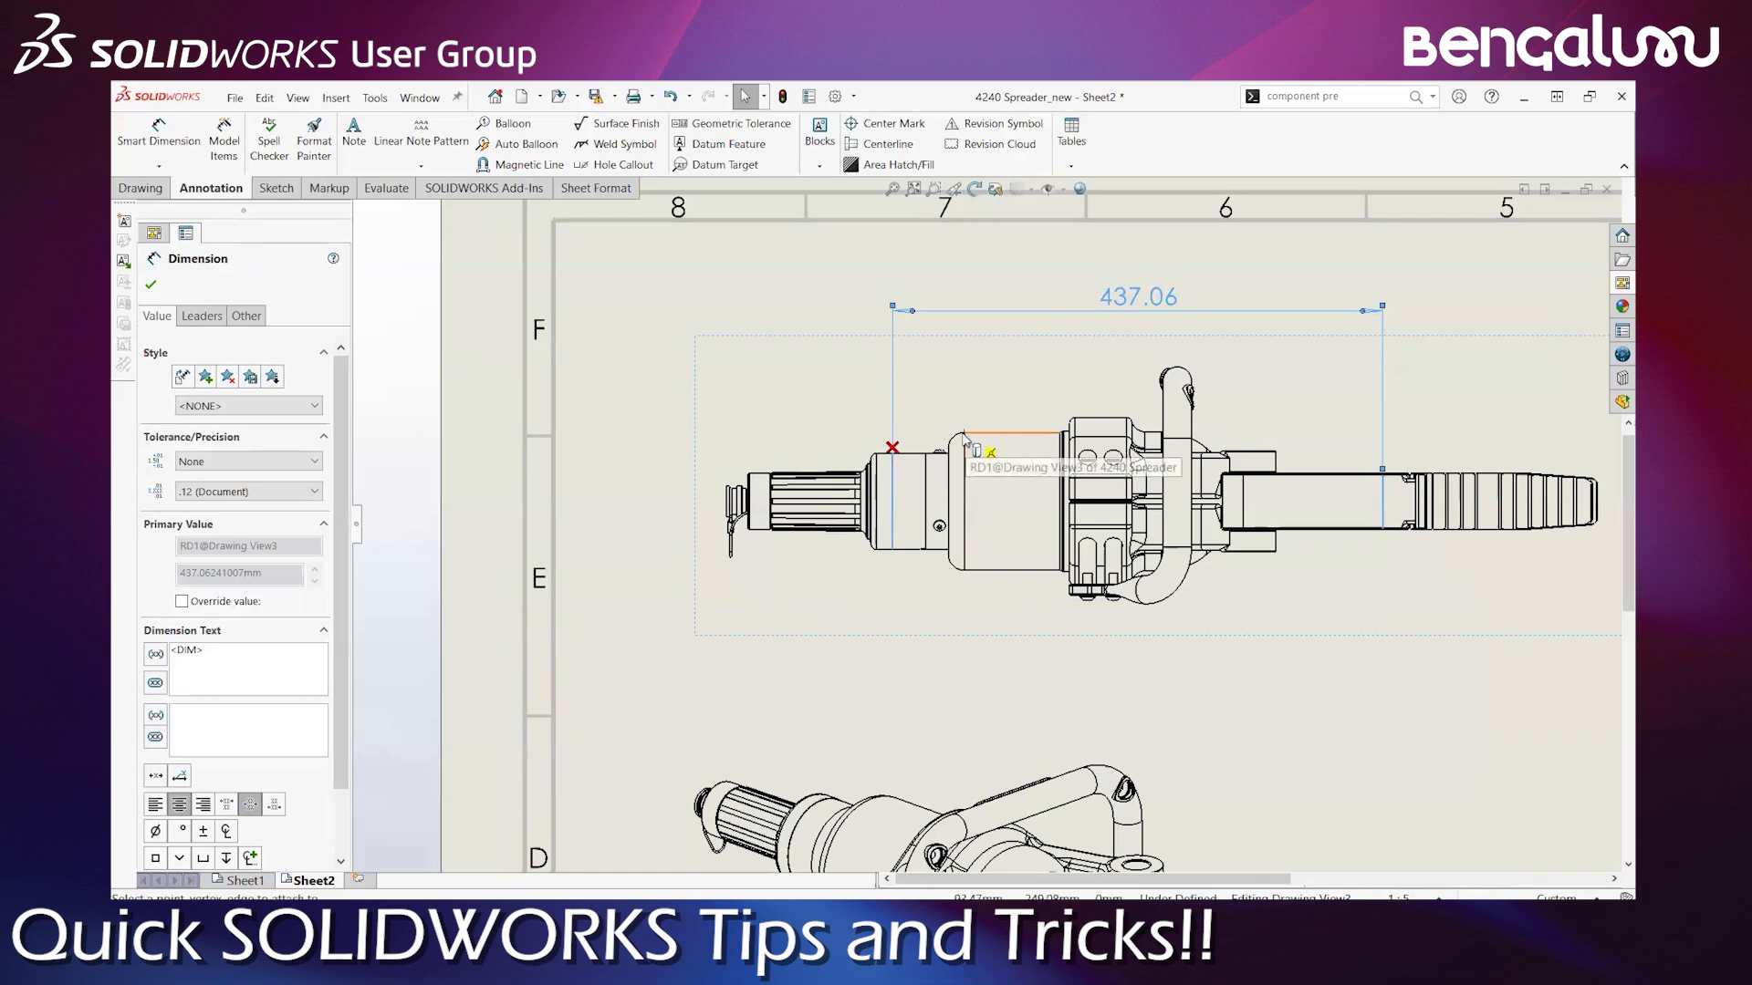
pyautogui.click(951, 479)
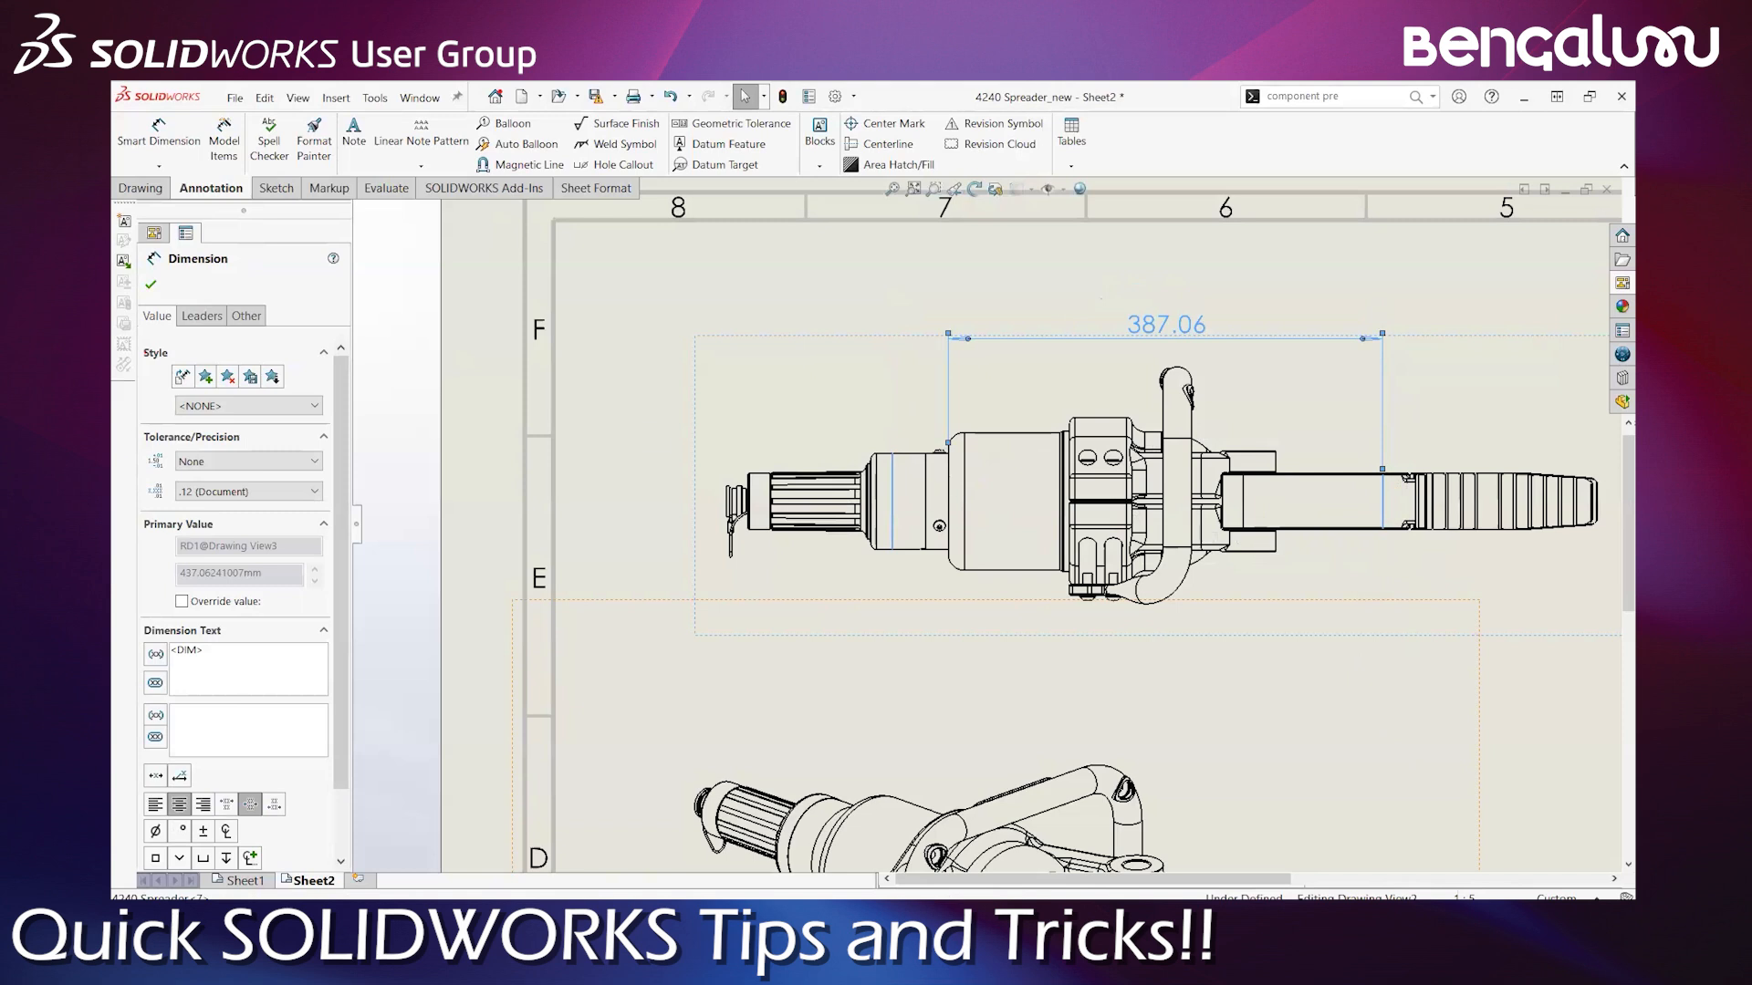
pyautogui.click(1003, 693)
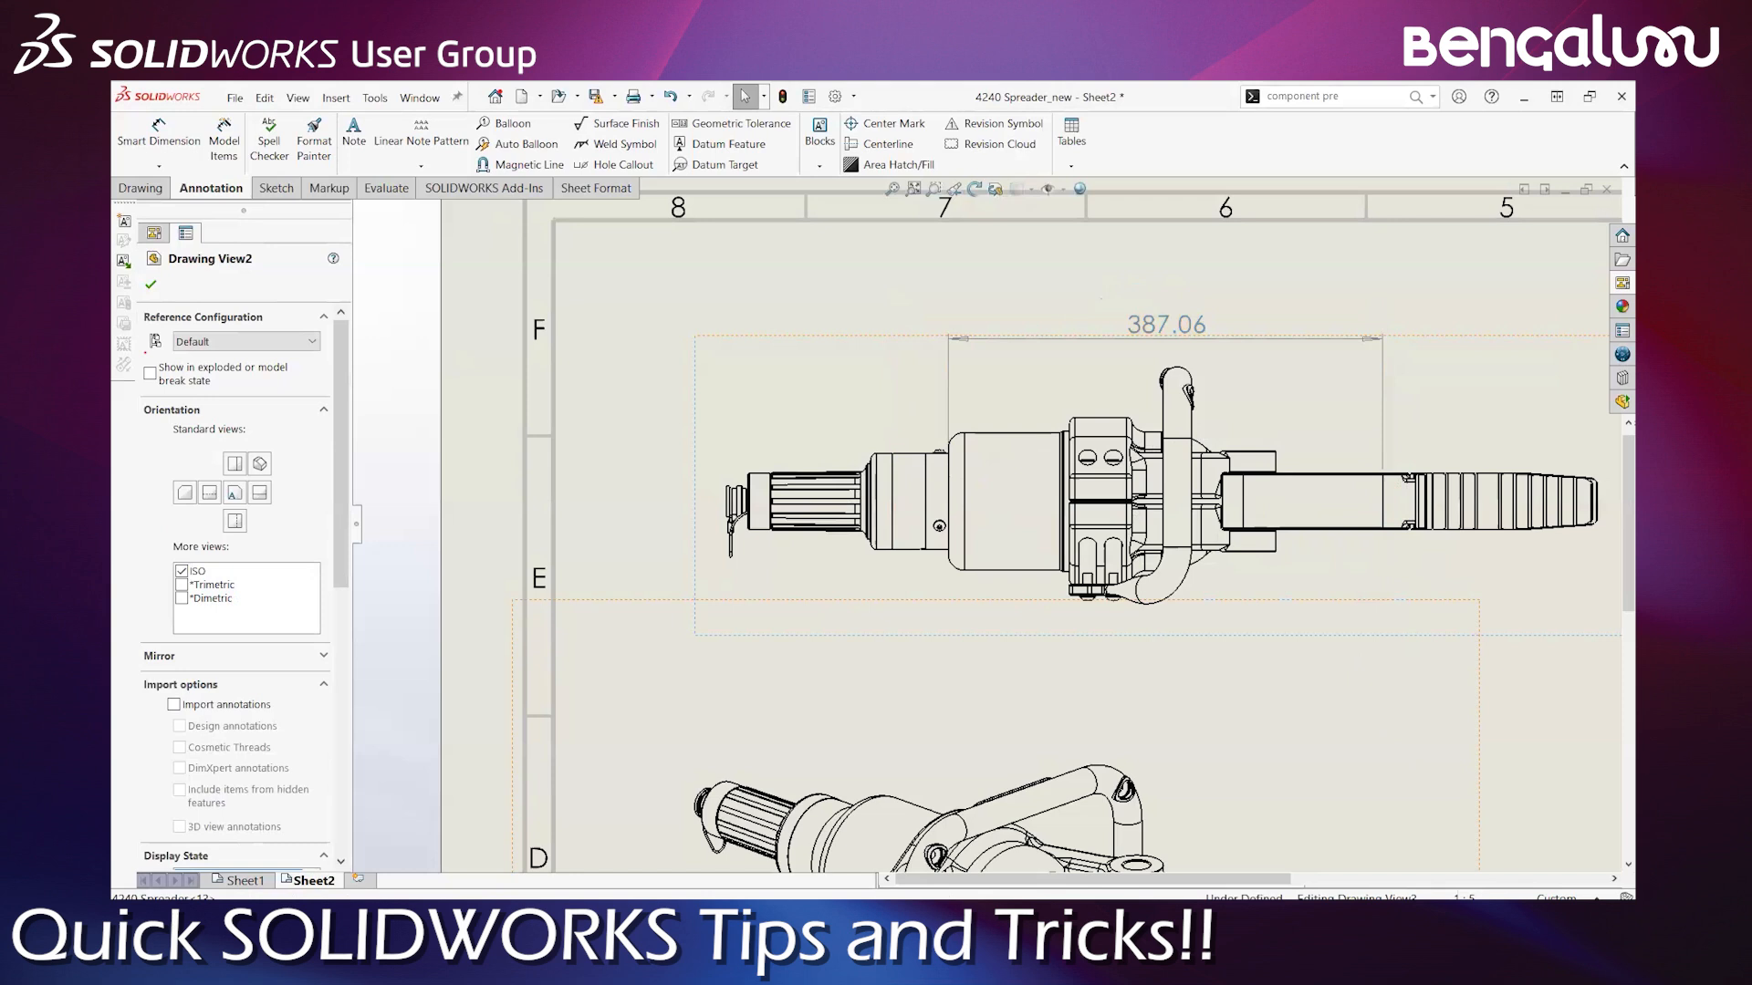
pyautogui.click(912, 821)
pyautogui.press('f')
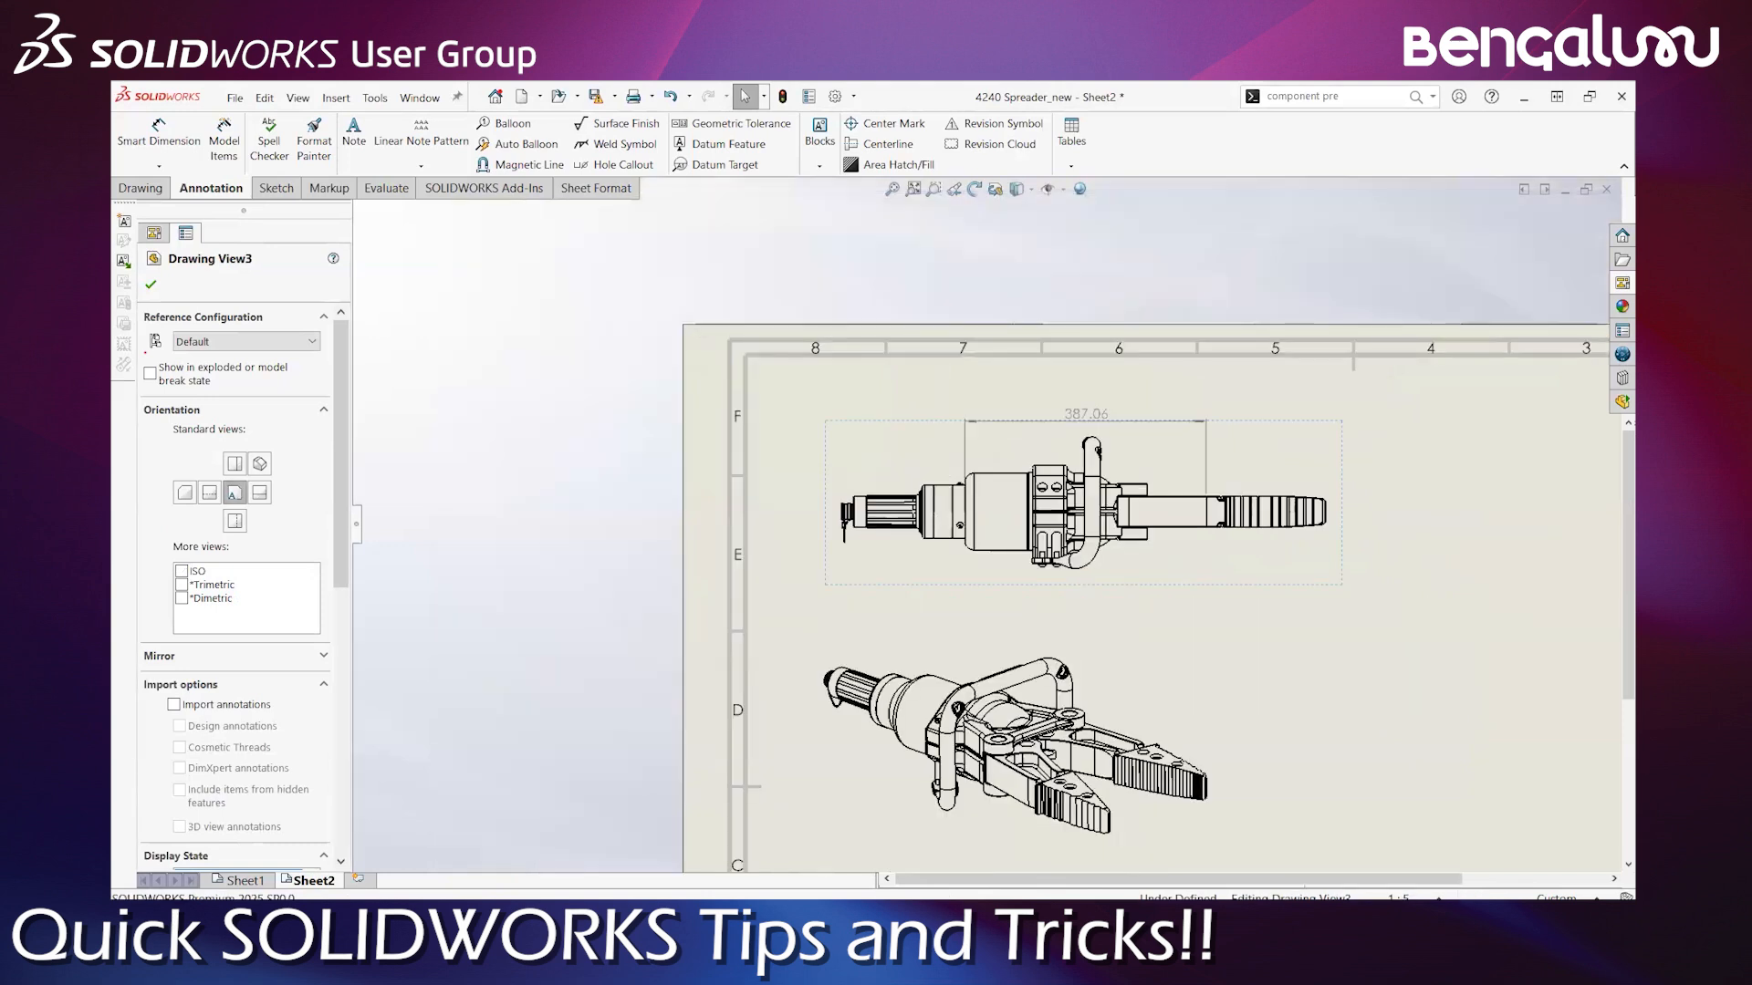